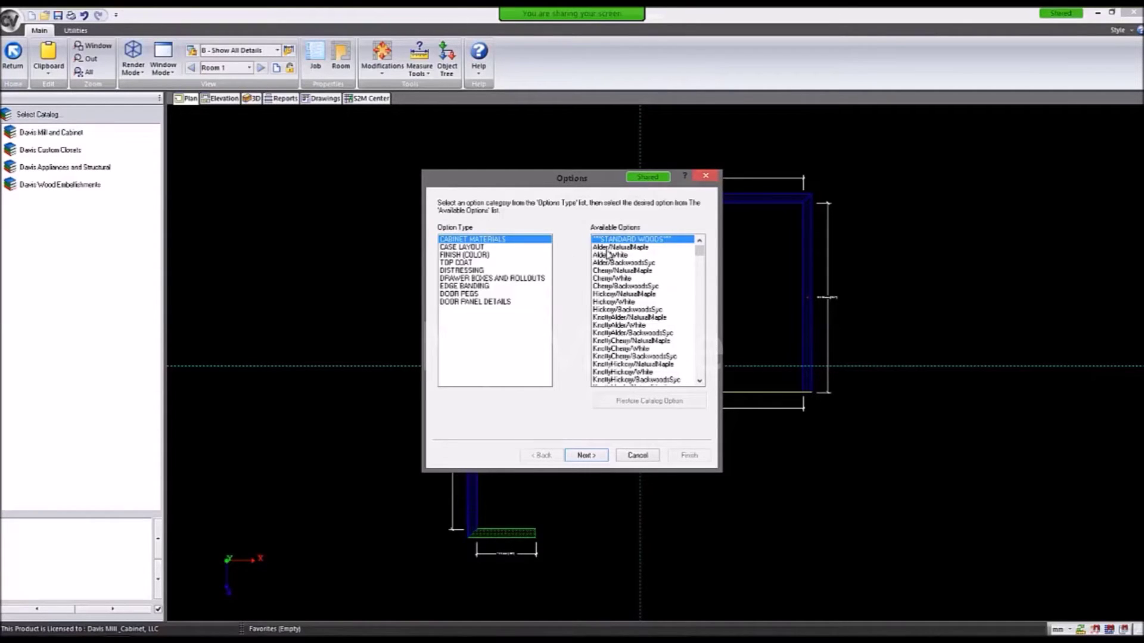
Choose Alder/NaturalMaple as the cabinet material, check the case layout, and choose the Abingdon glaze as the finish color.
left_click(608, 248)
left_click(476, 248)
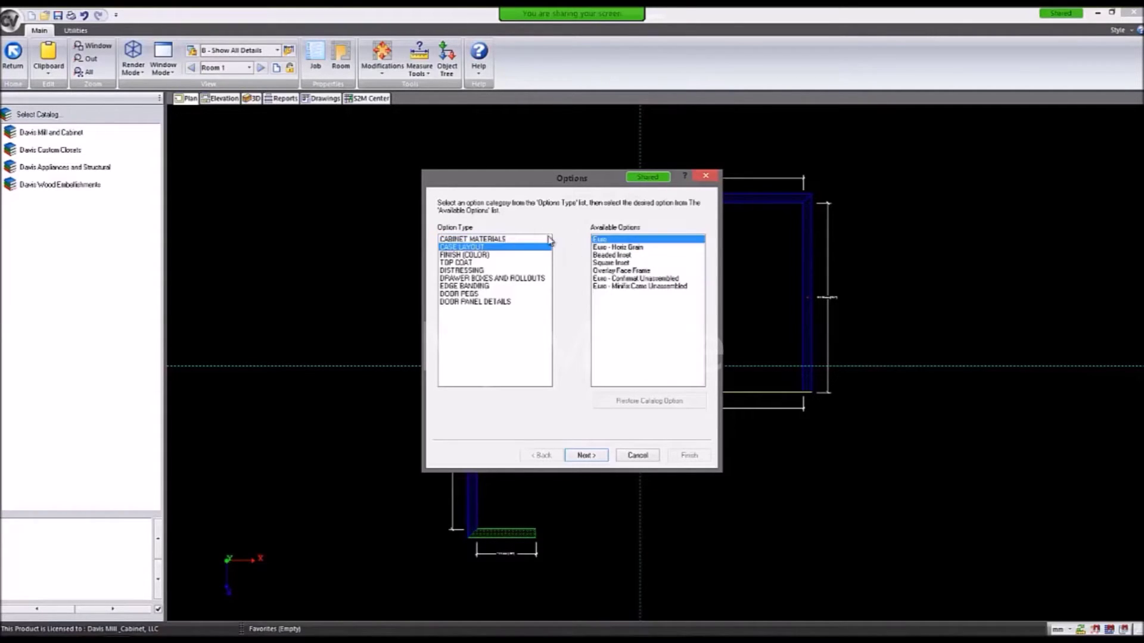
left_click(474, 256)
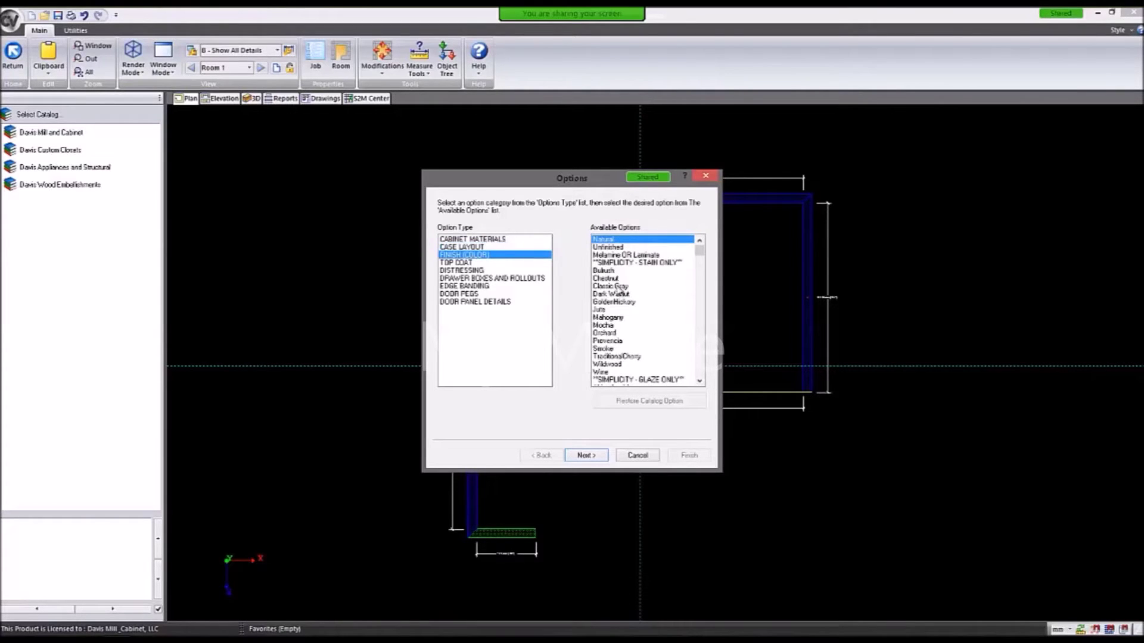
left_click(700, 380)
left_click(699, 380)
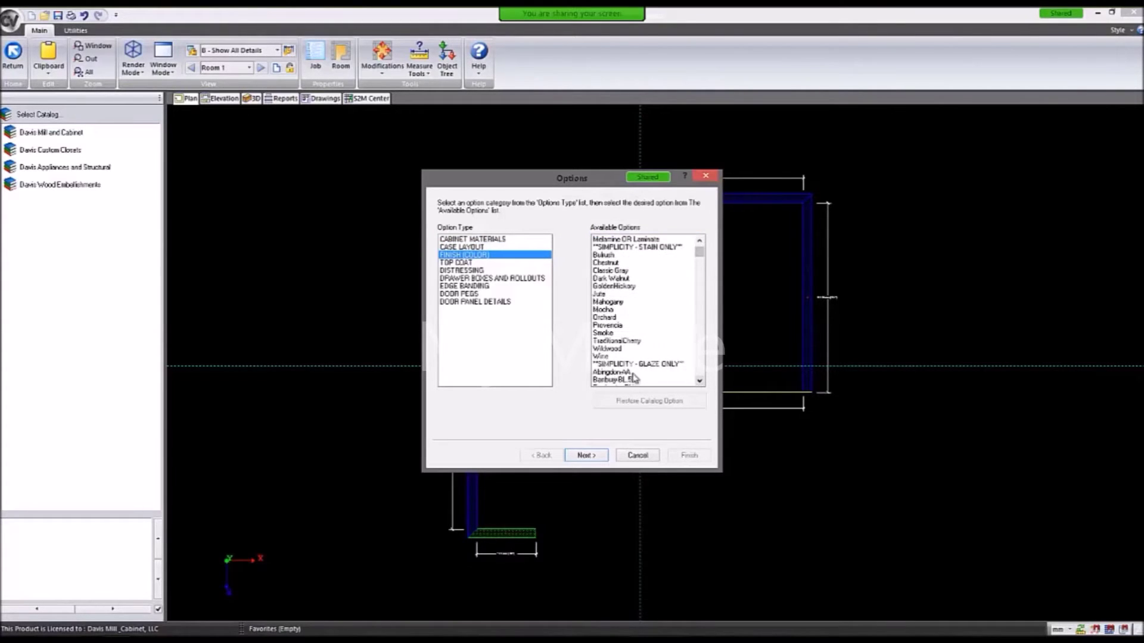
left_click(632, 372)
Check the top coat and distressing options, and set drawer boxes and rollouts to DT Maple Tandem Blumo.
left_click(467, 263)
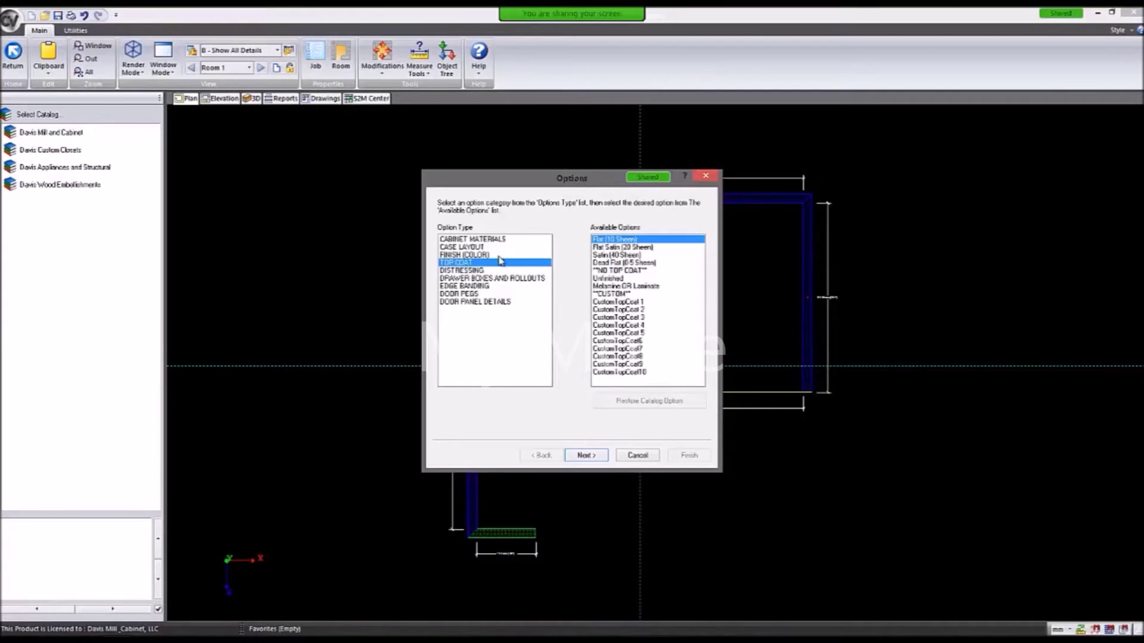
left_click(479, 271)
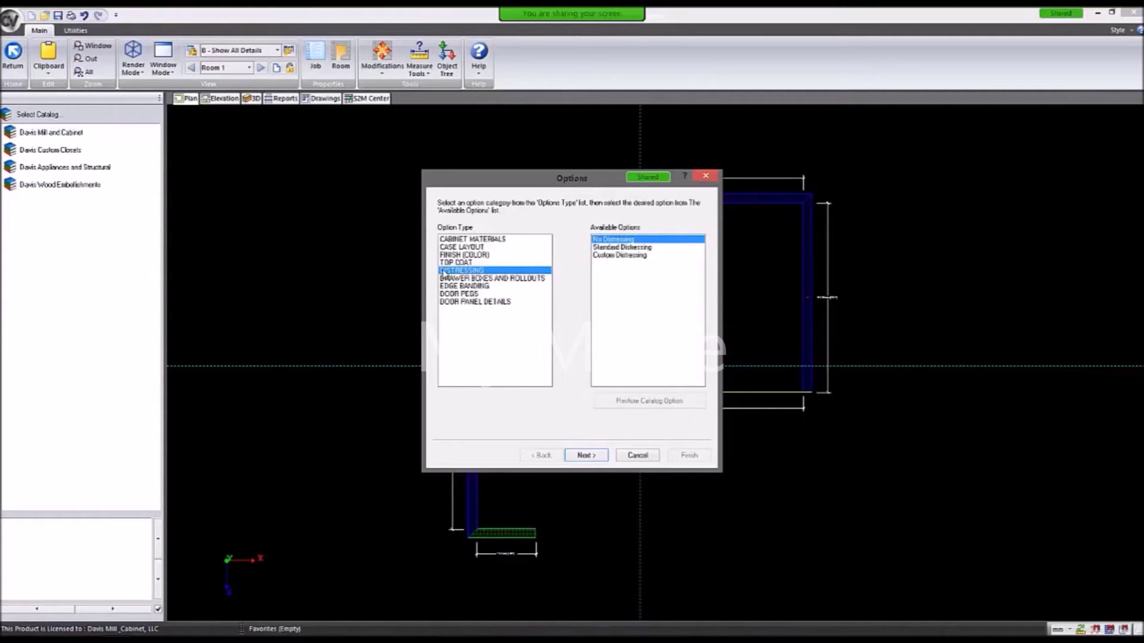
left_click(485, 280)
left_click(615, 248)
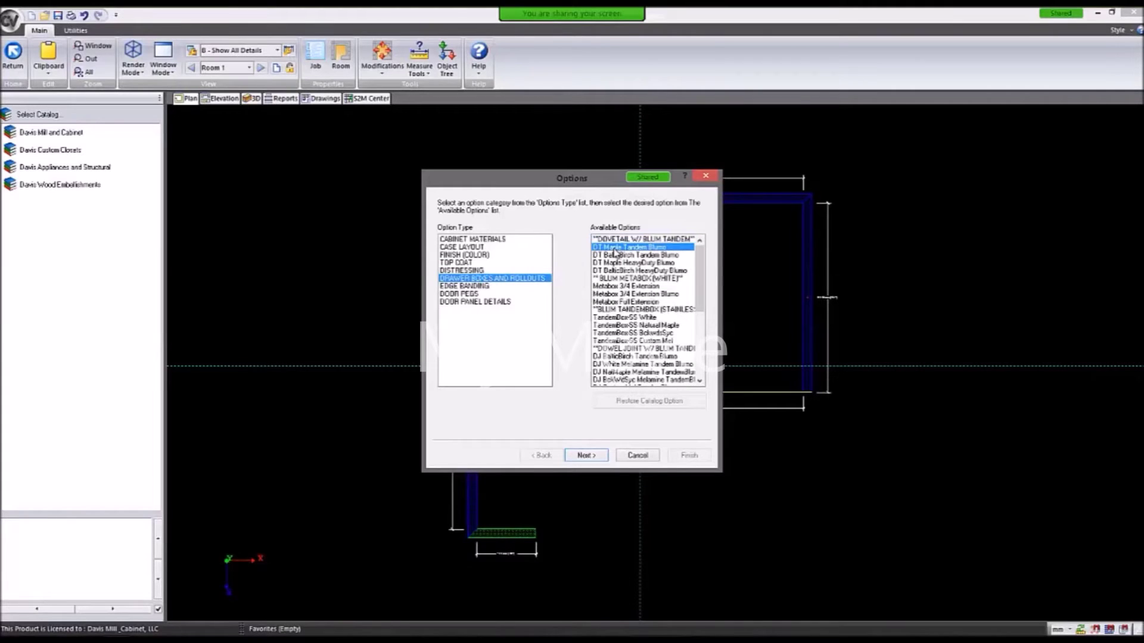
Set the door pegs to P, check the edge banding and door panel details, and proceed to the door settings.
left_click(477, 286)
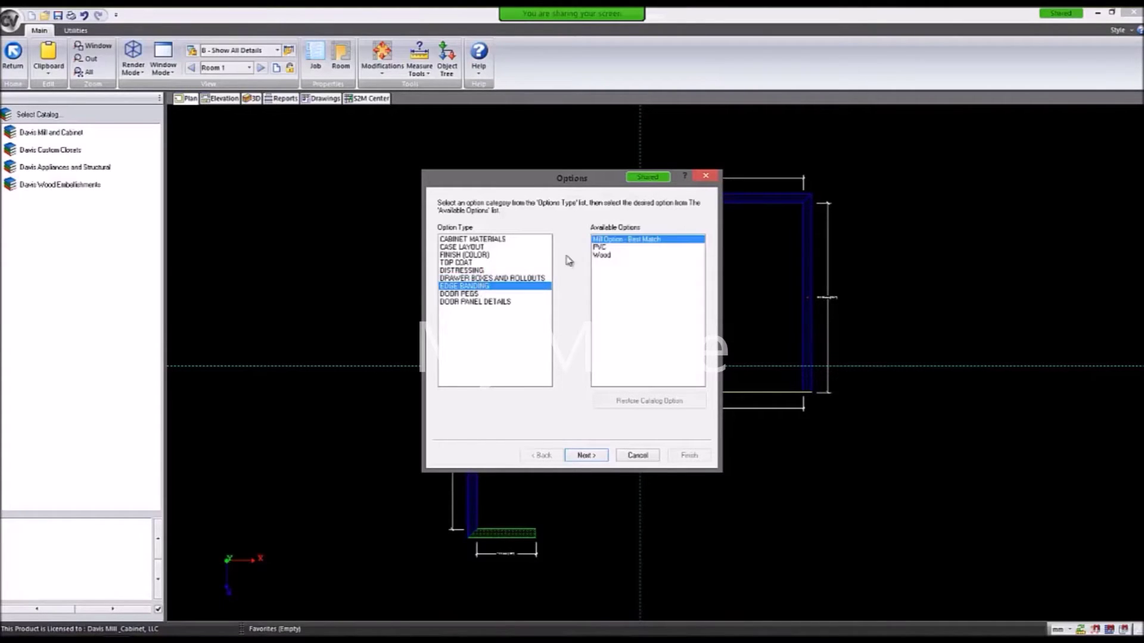
left_click(470, 295)
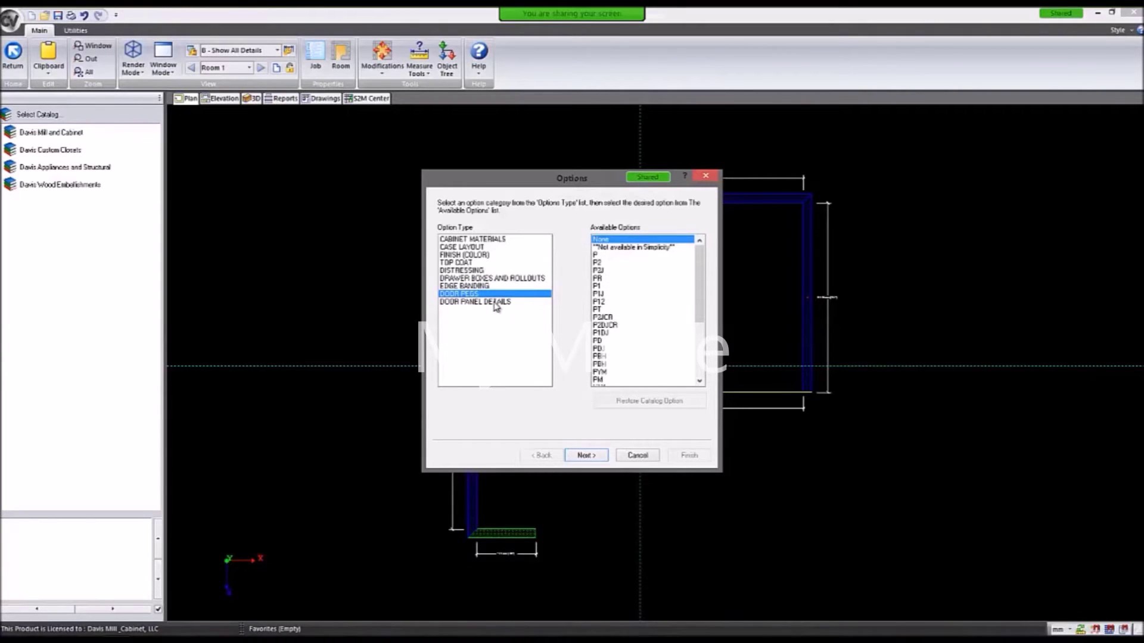
left_click(600, 255)
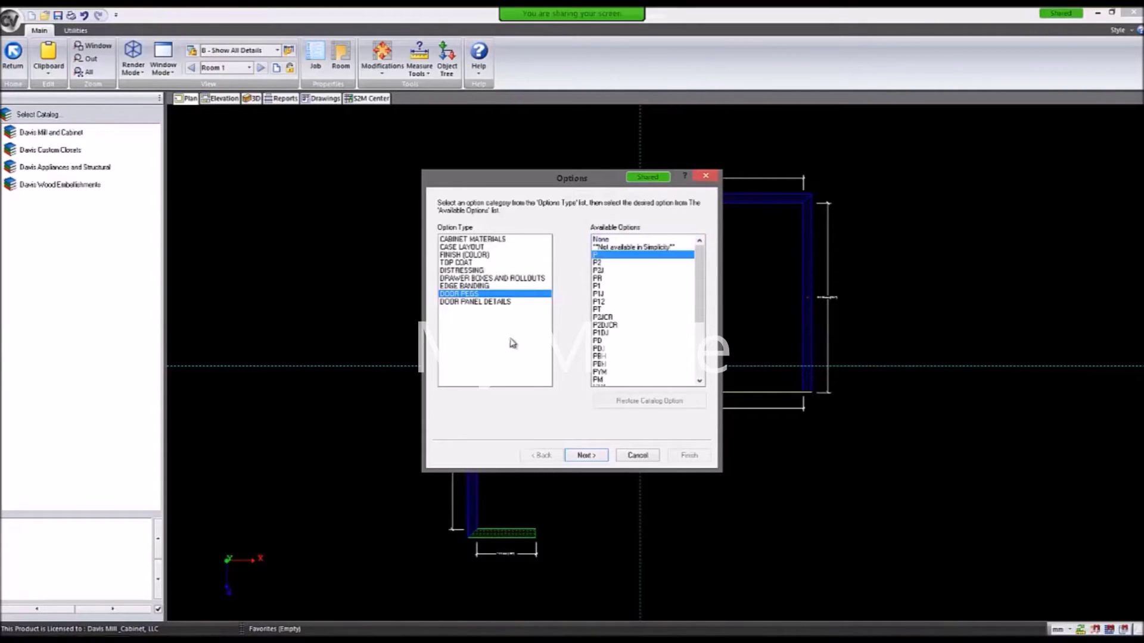
left_click(458, 304)
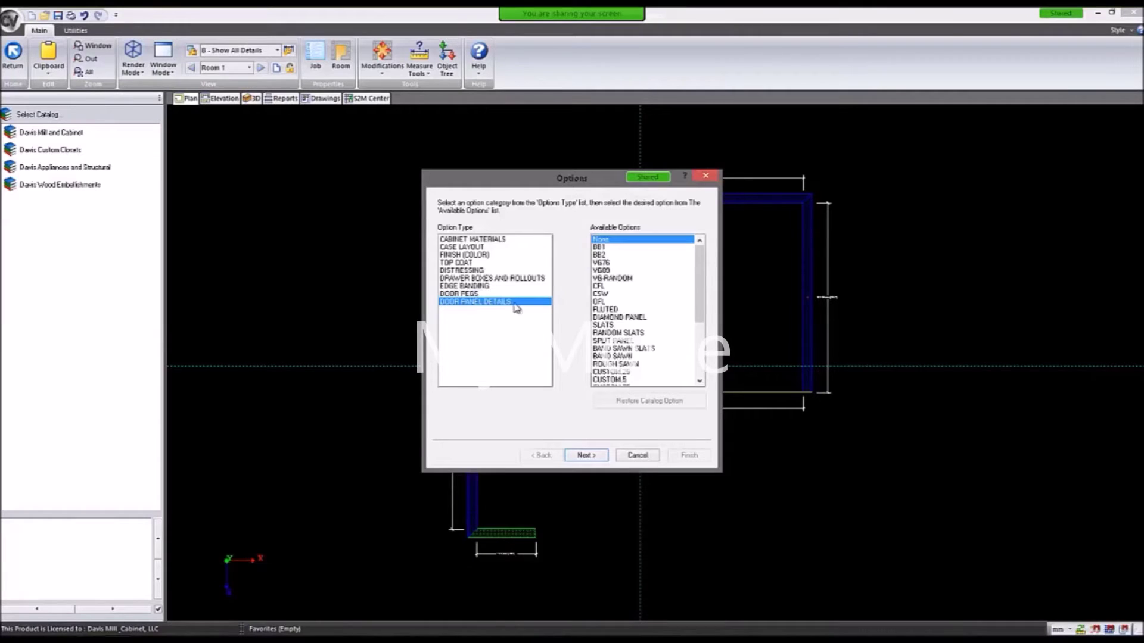
left_click(586, 456)
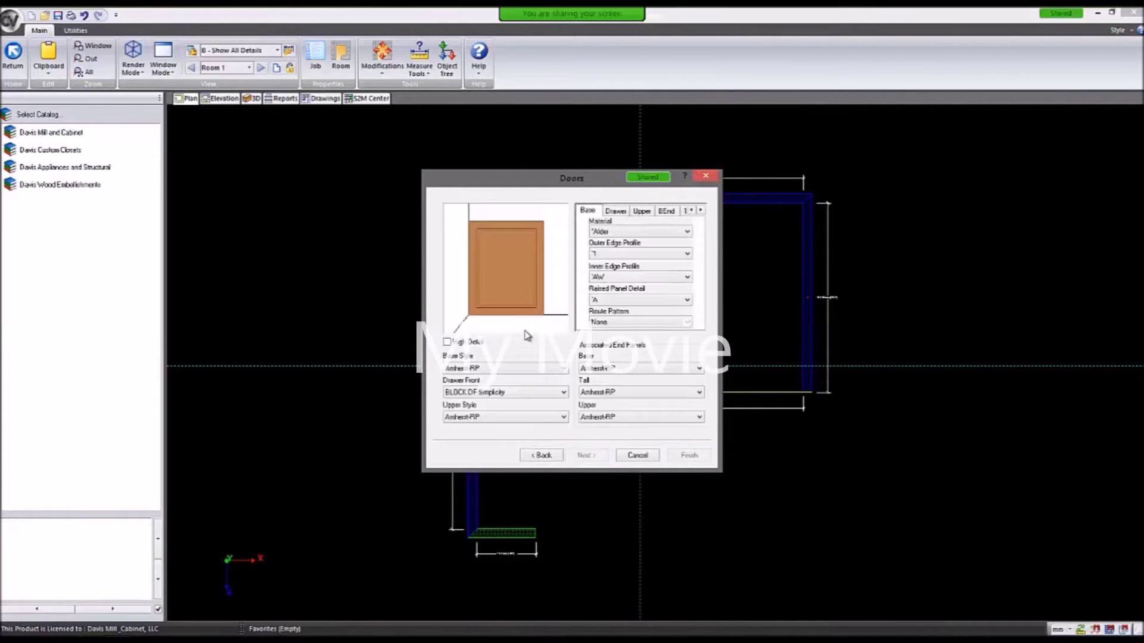
Set the base door style to Churchill-FP.
left_click(471, 369)
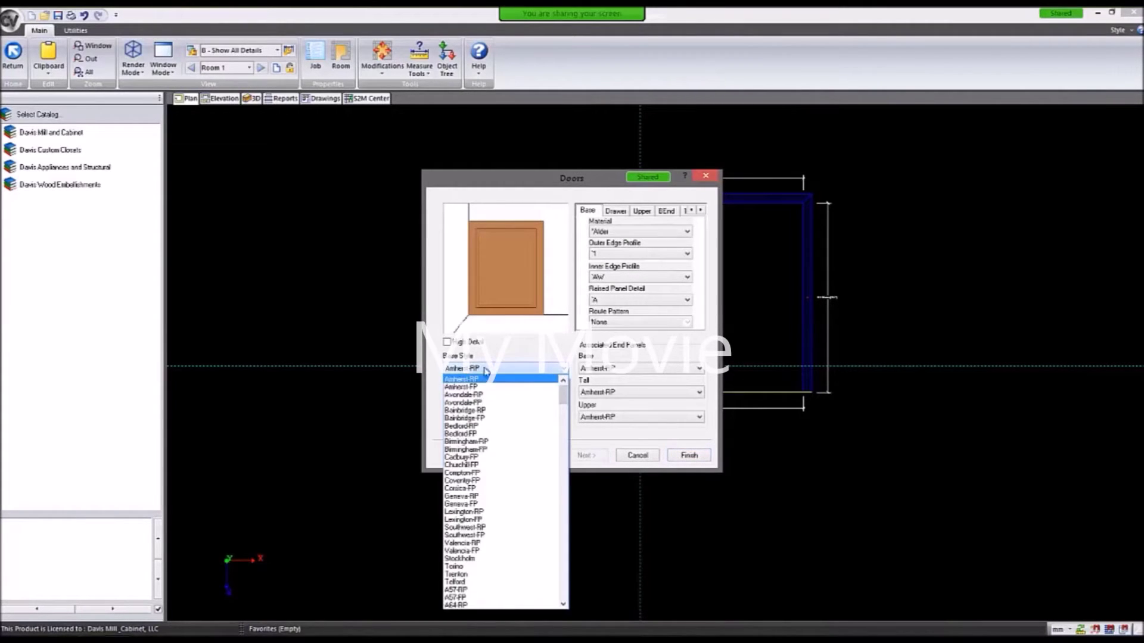
scroll(503, 446, "down", 1)
scroll(504, 450, "up", 1)
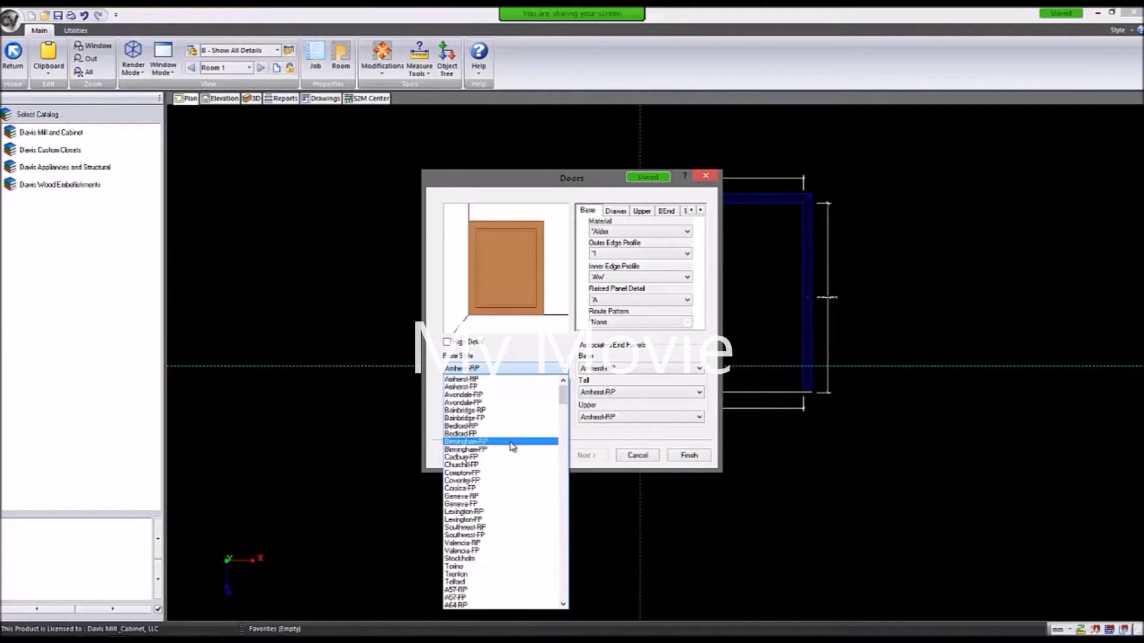
left_click(465, 465)
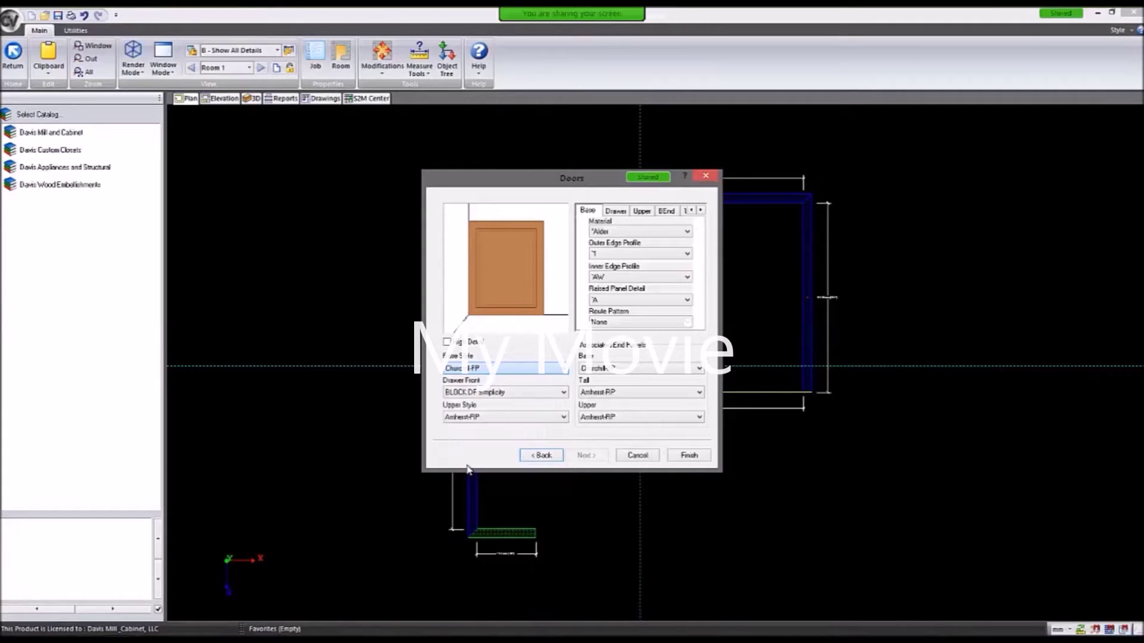
Set the drawer front to Churchill-FP DF and the upper door style to Churchill-FP.
left_click(488, 394)
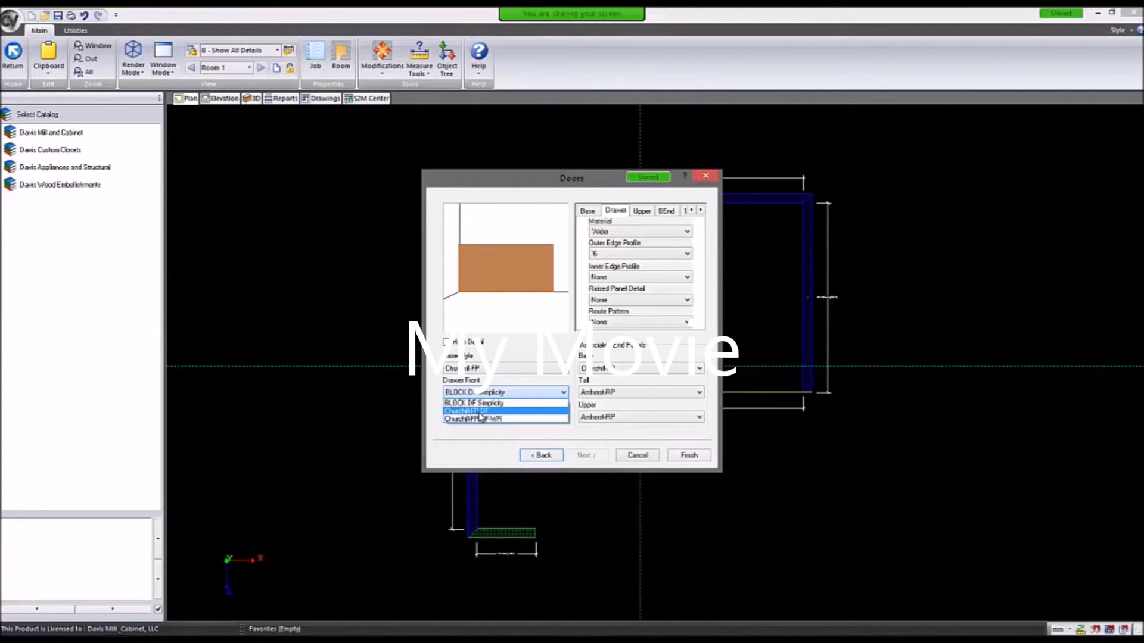
left_click(479, 411)
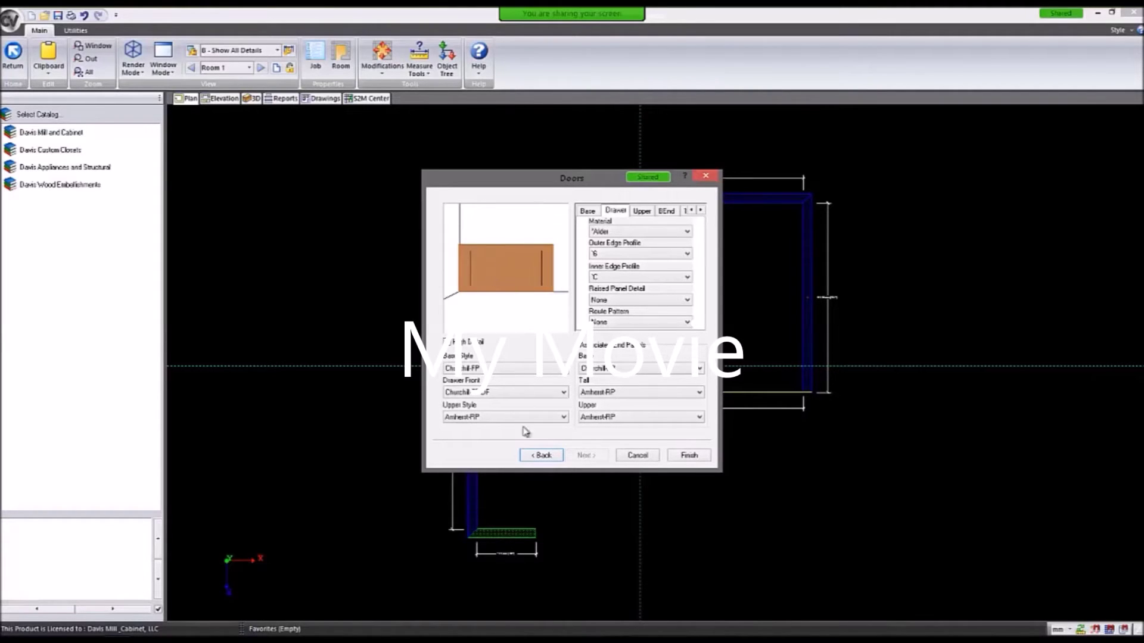
left_click(491, 419)
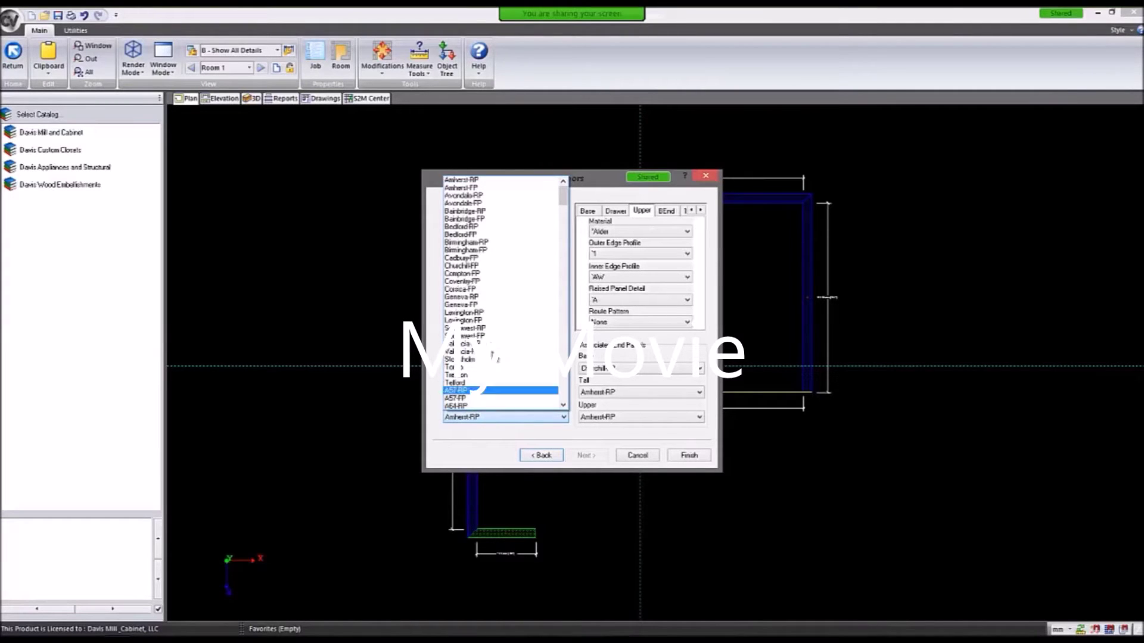
left_click(470, 265)
Compare the base and upper door profiles, set the drawer front's outer edge profile to 5, and finish the door setup.
left_click(588, 211)
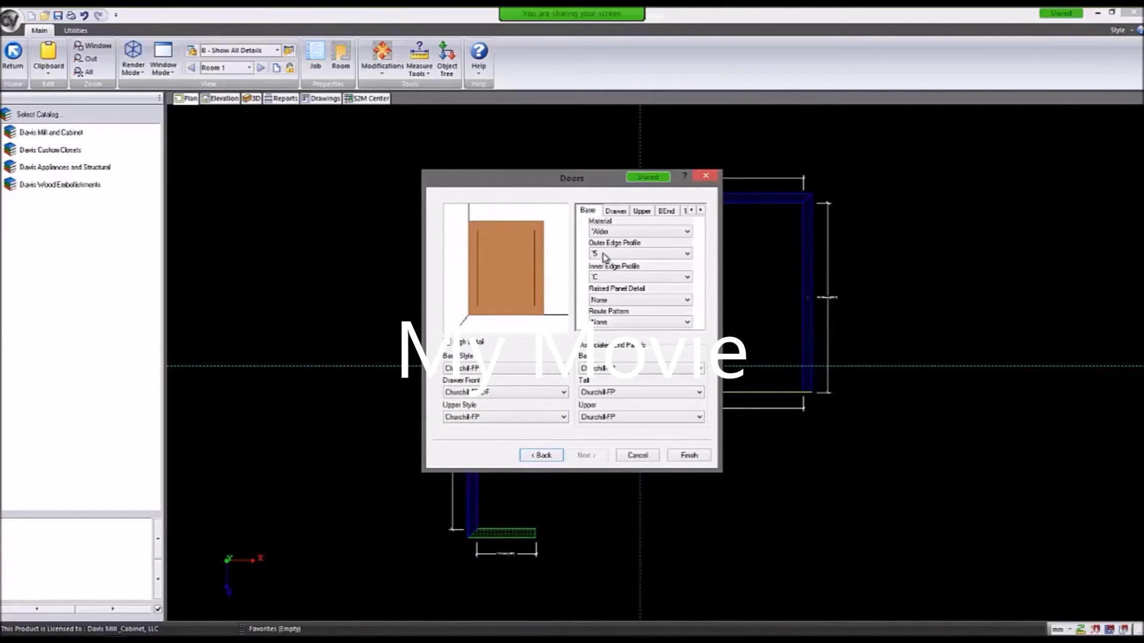
left_click(615, 212)
left_click(606, 254)
left_click(605, 282)
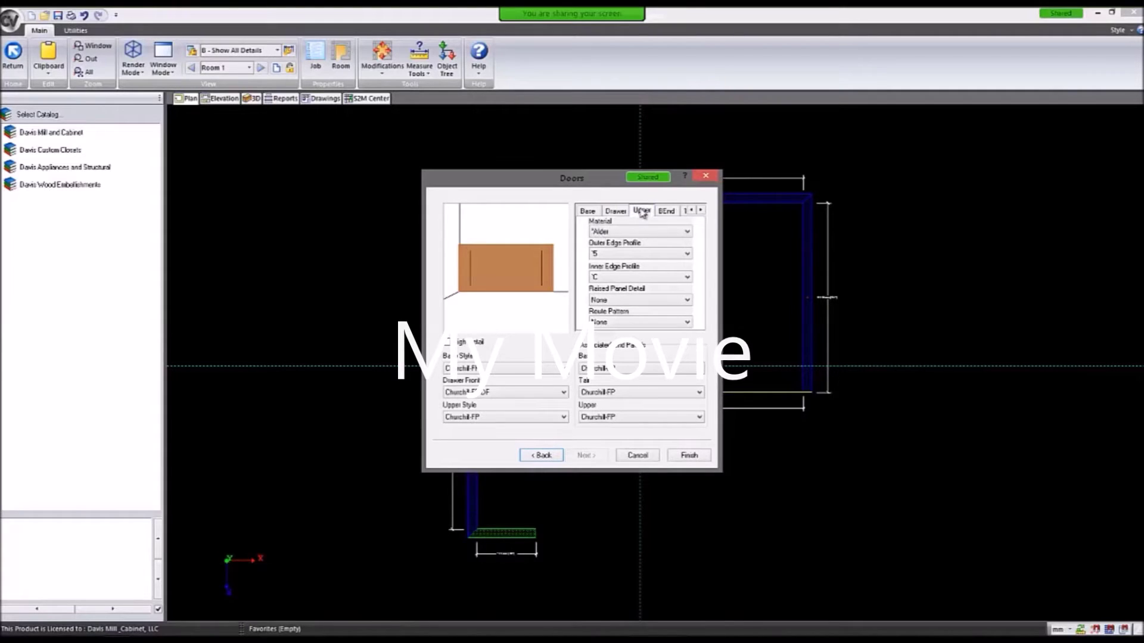
left_click(642, 212)
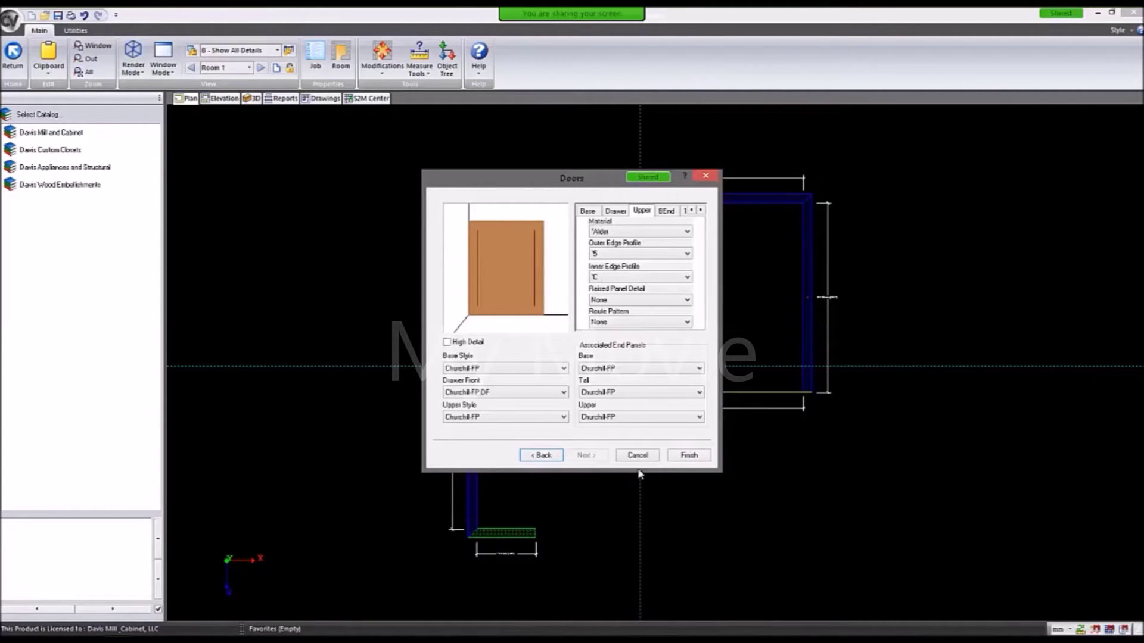
left_click(690, 456)
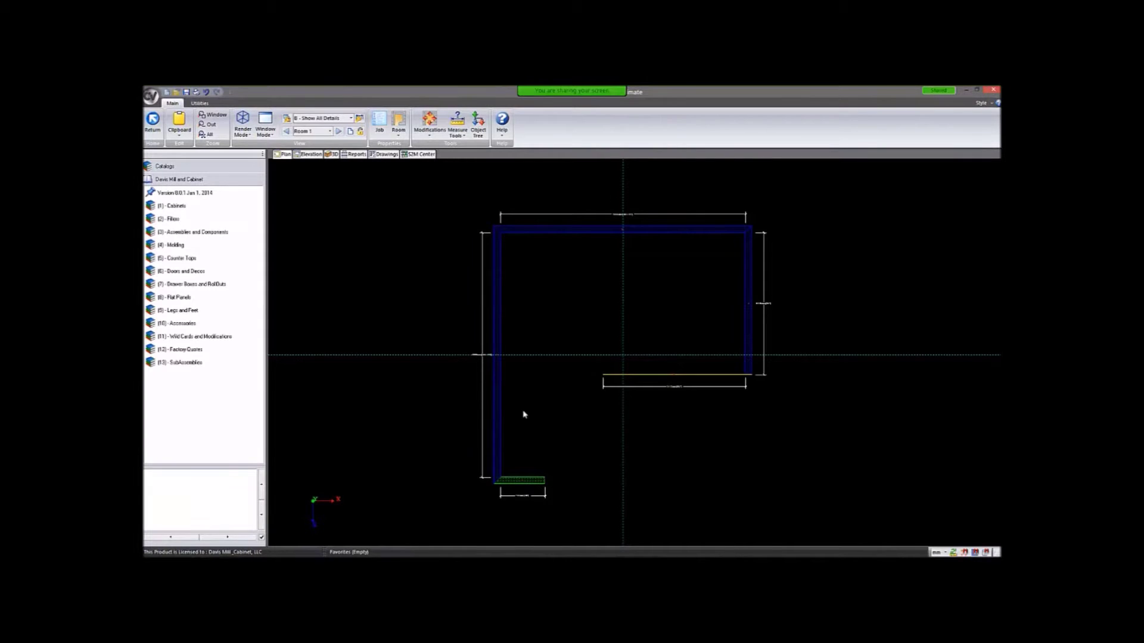
Place a 90-degree corner base cabinet, BLSK (L) - 32" White Susan, in the upper-left corner of the room.
left_click(175, 206)
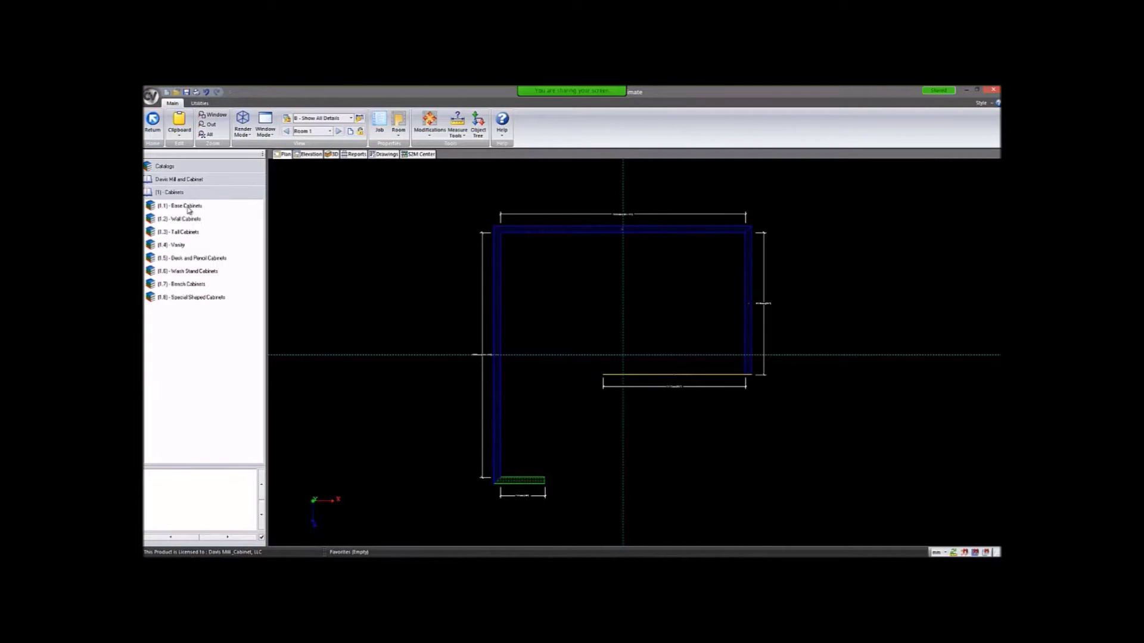
left_click(191, 206)
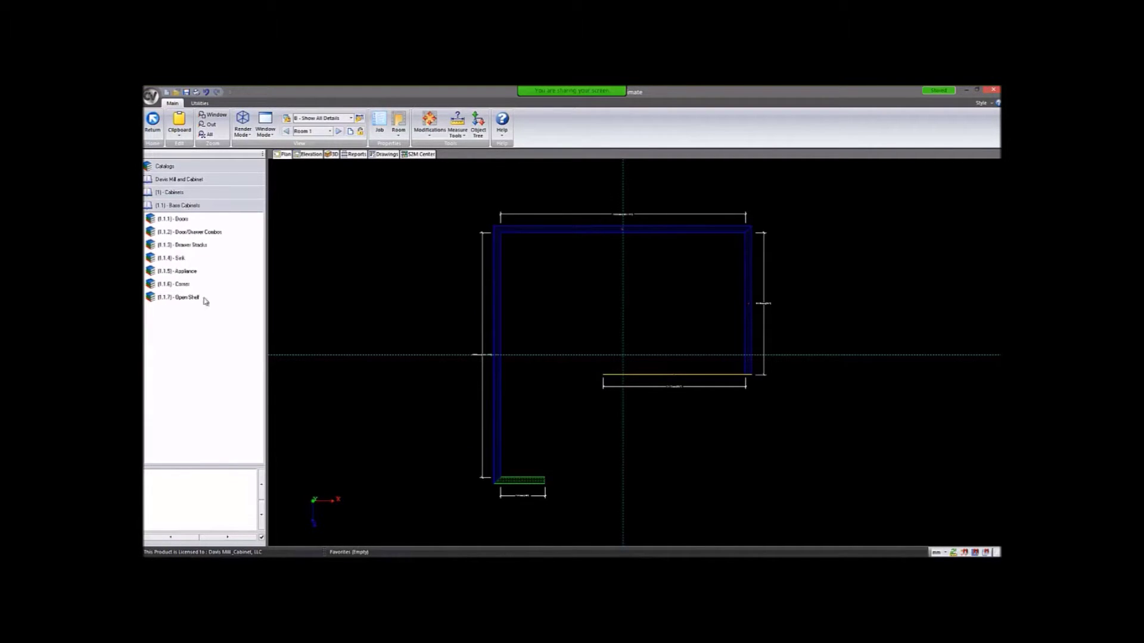
left_click(188, 286)
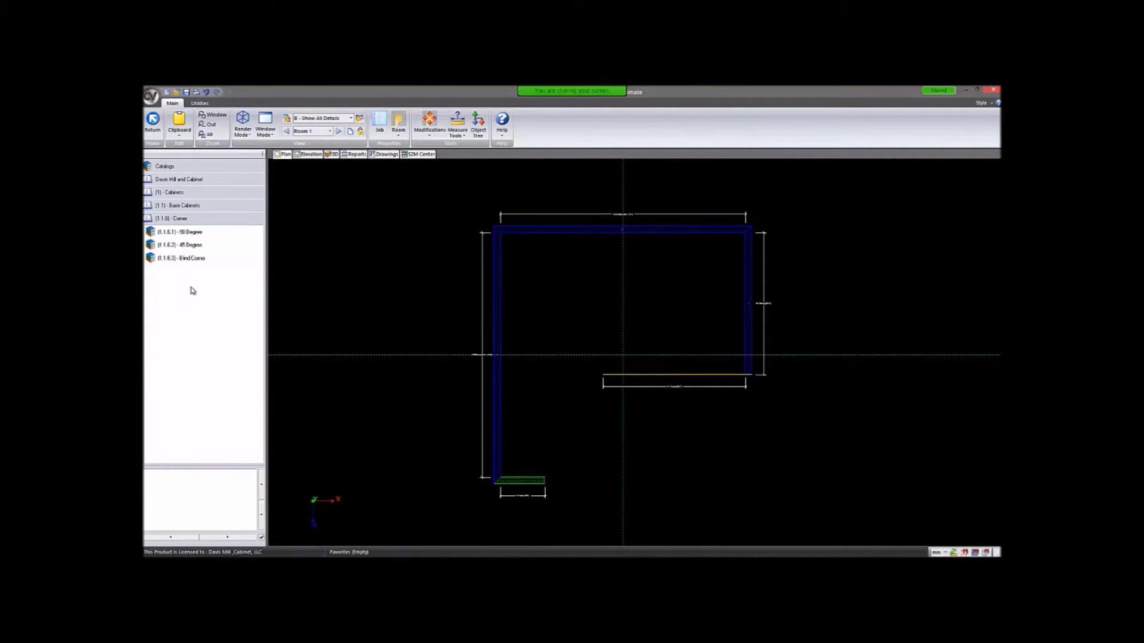
left_click(185, 232)
left_click(165, 244)
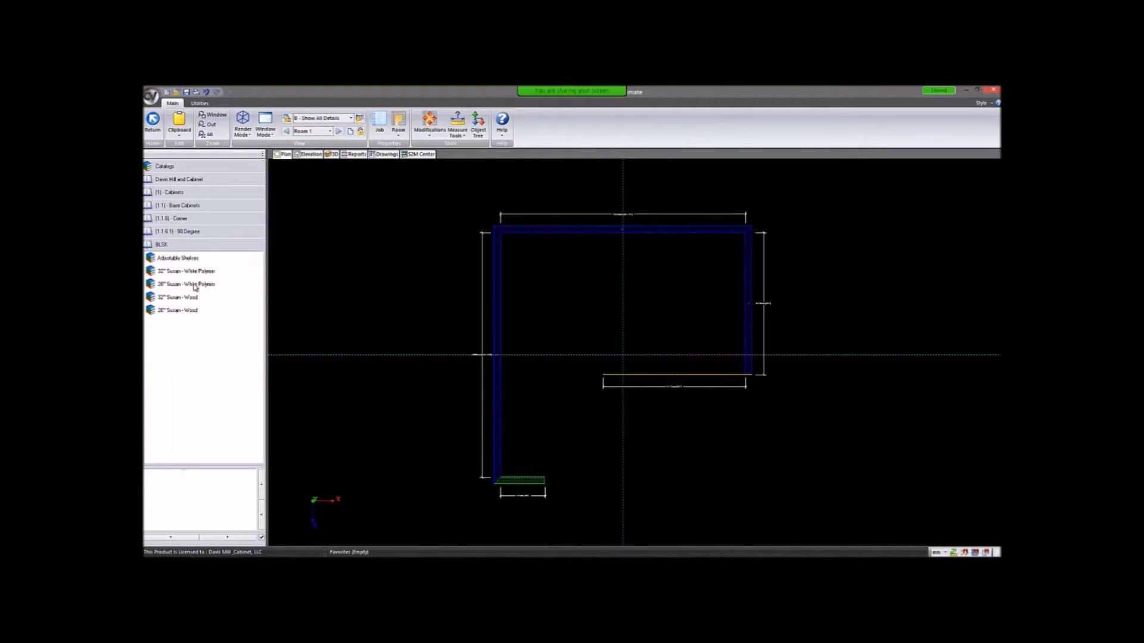
left_click(186, 271)
left_click(192, 272)
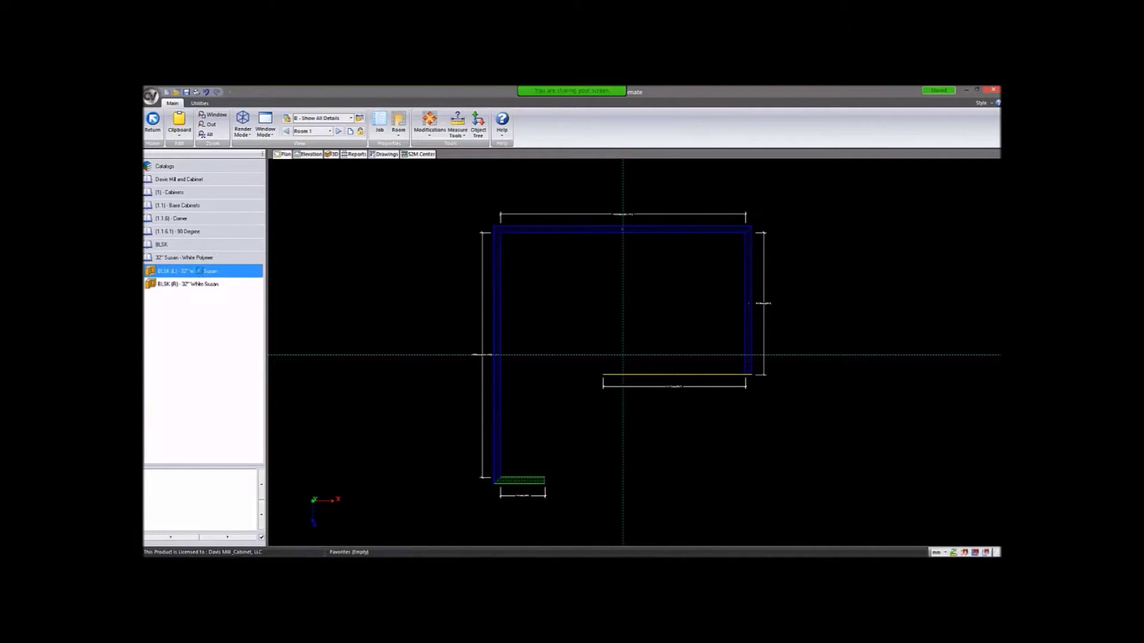
left_click_drag(197, 272, 519, 251)
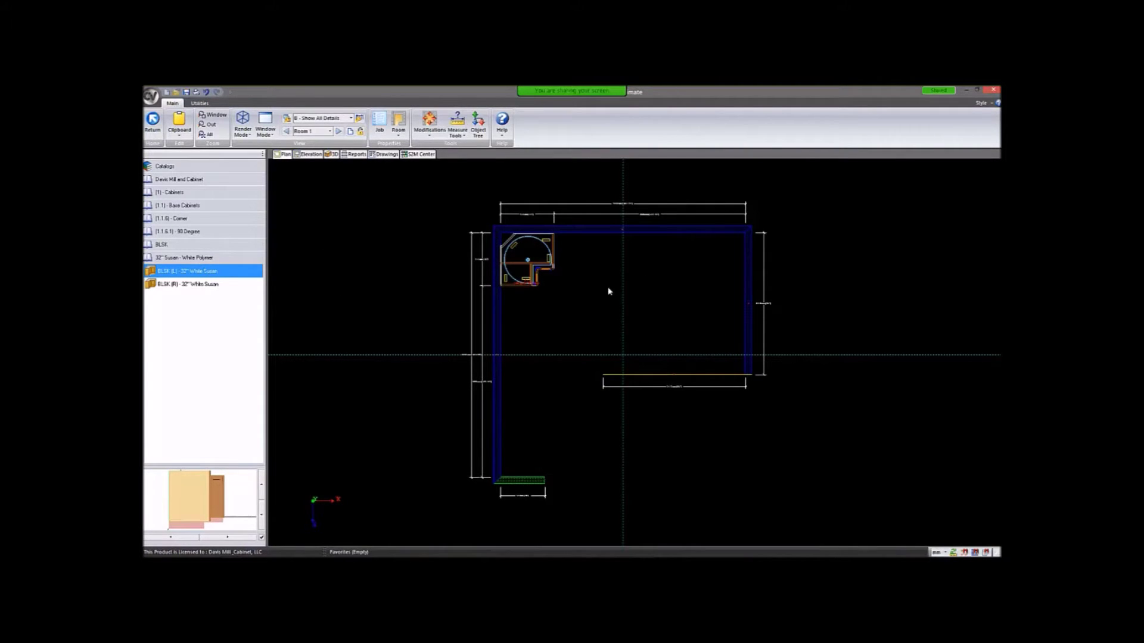
Copy the corner Susan cabinet into the upper-right corner of the room.
right_click(527, 252)
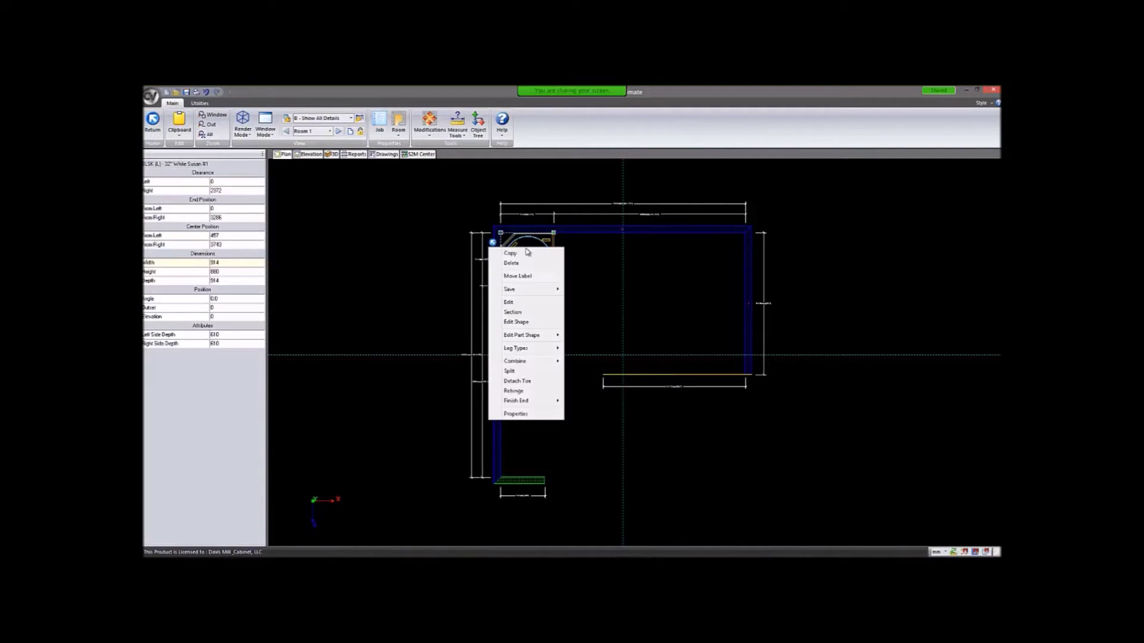
left_click(518, 256)
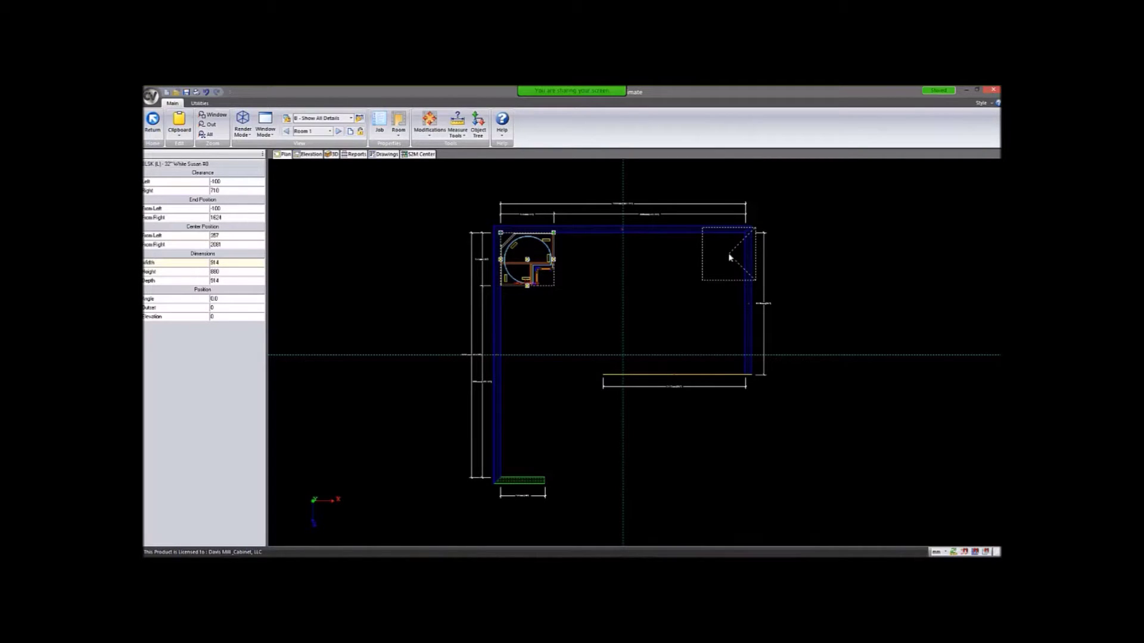
left_click(731, 258)
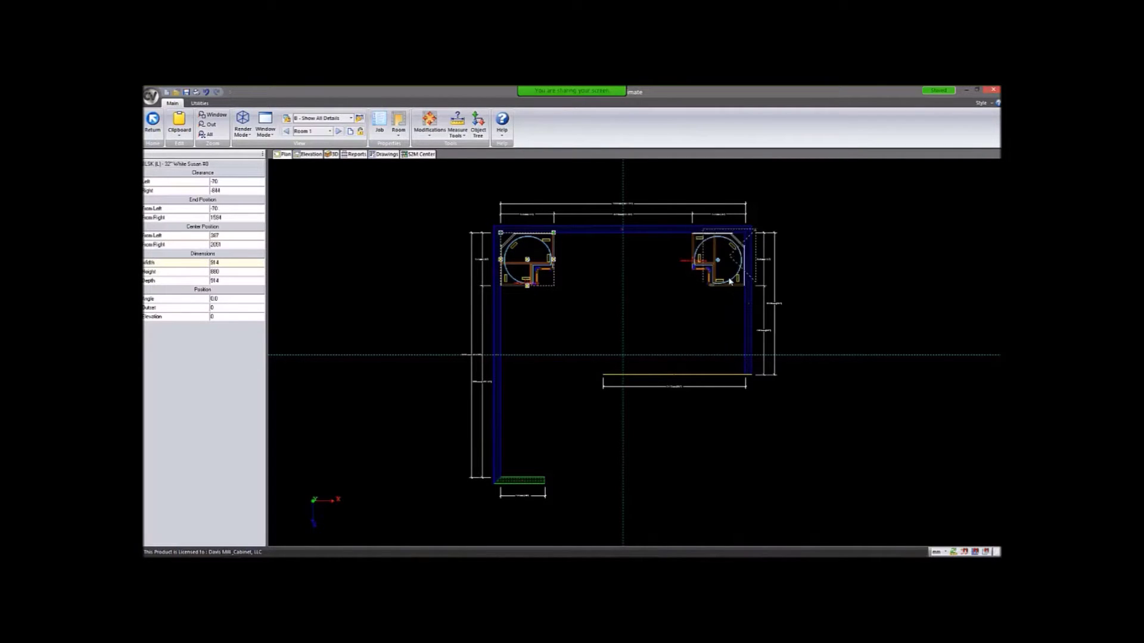
key("Escape")
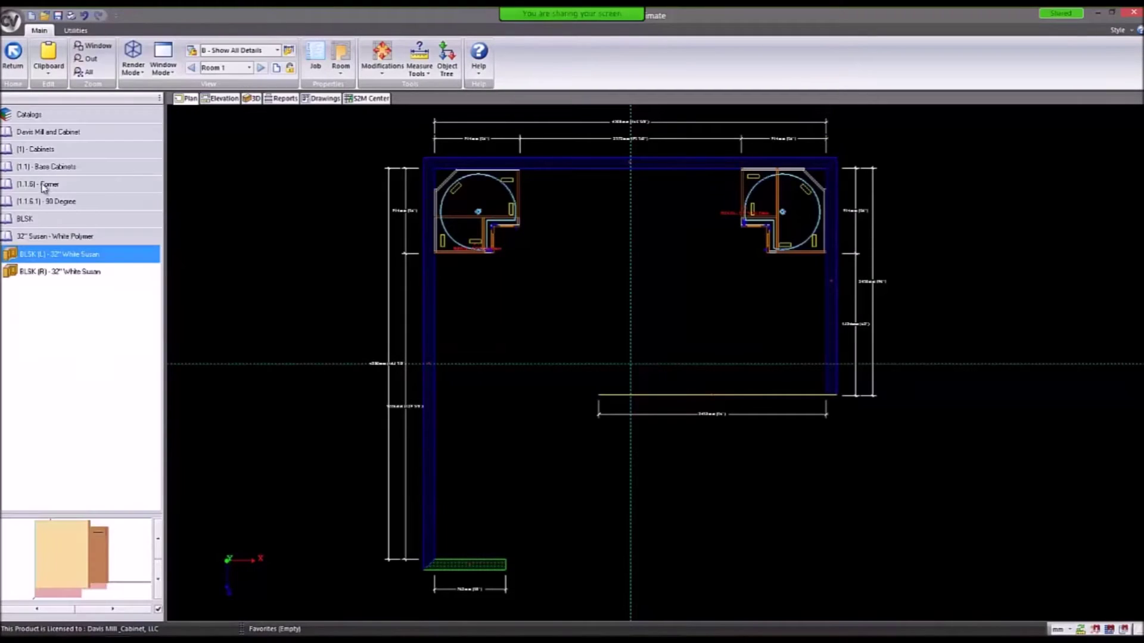
Place the blind corner base cabinet BBCD1 (R) - L-Lemans II Maple/Champagne against the open lower wall, in the lower-right corner of the room.
left_click(45, 184)
left_click(63, 237)
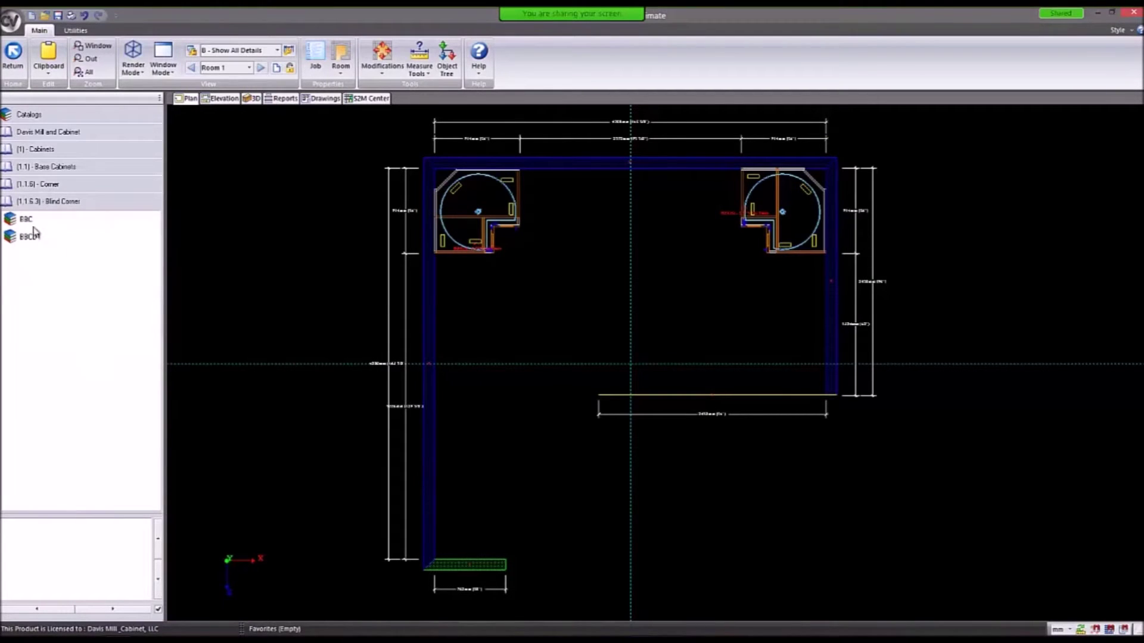
left_click(37, 237)
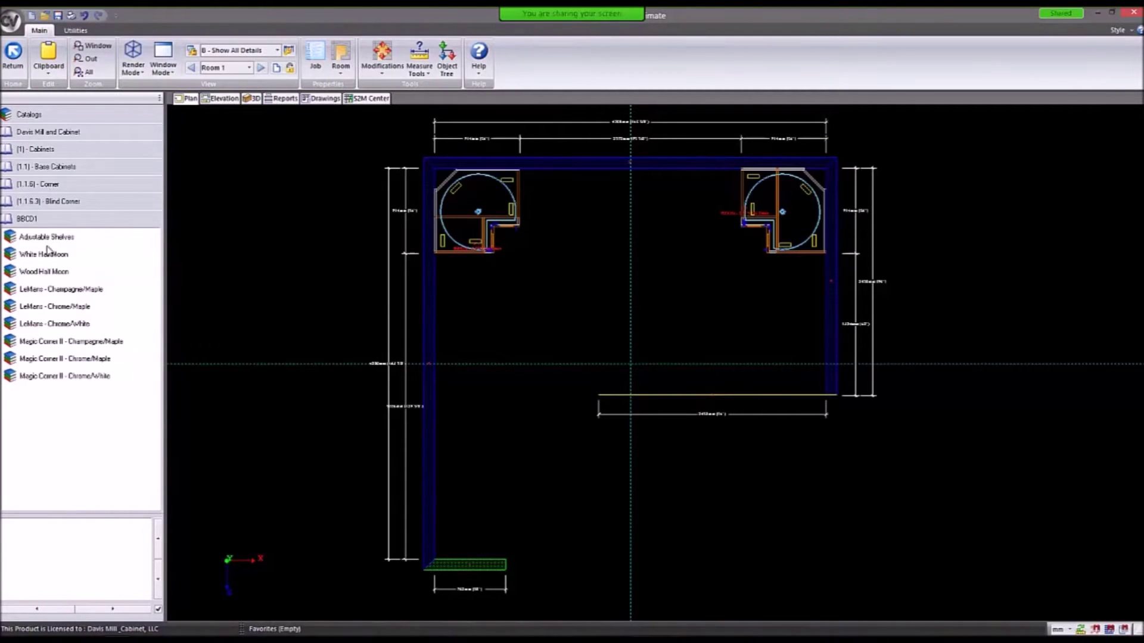
left_click(55, 292)
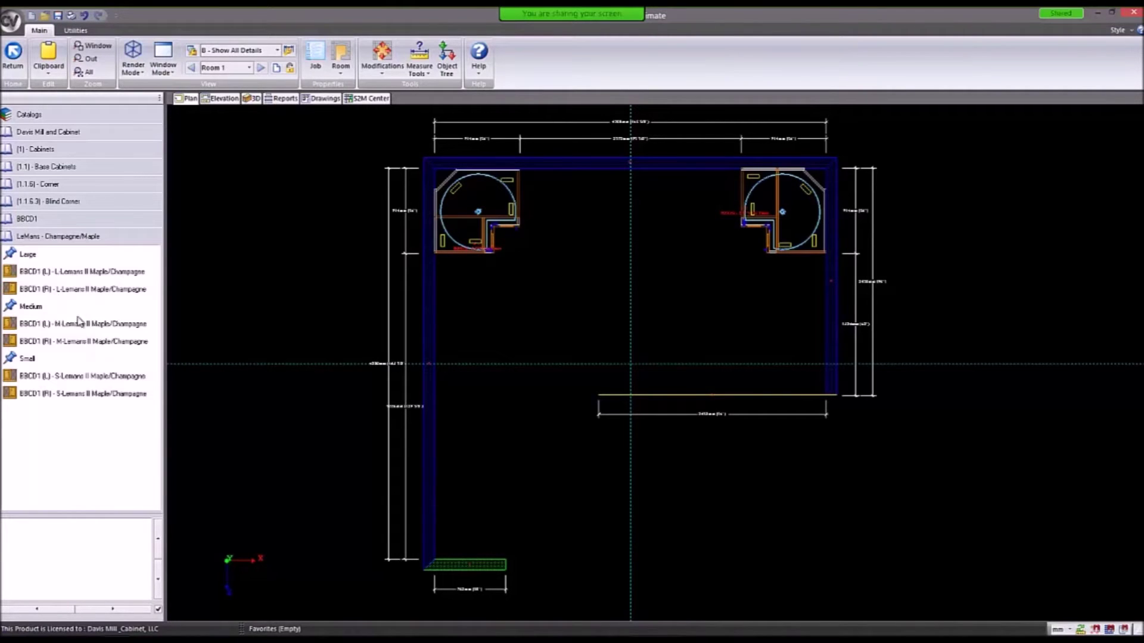
left_click(68, 273)
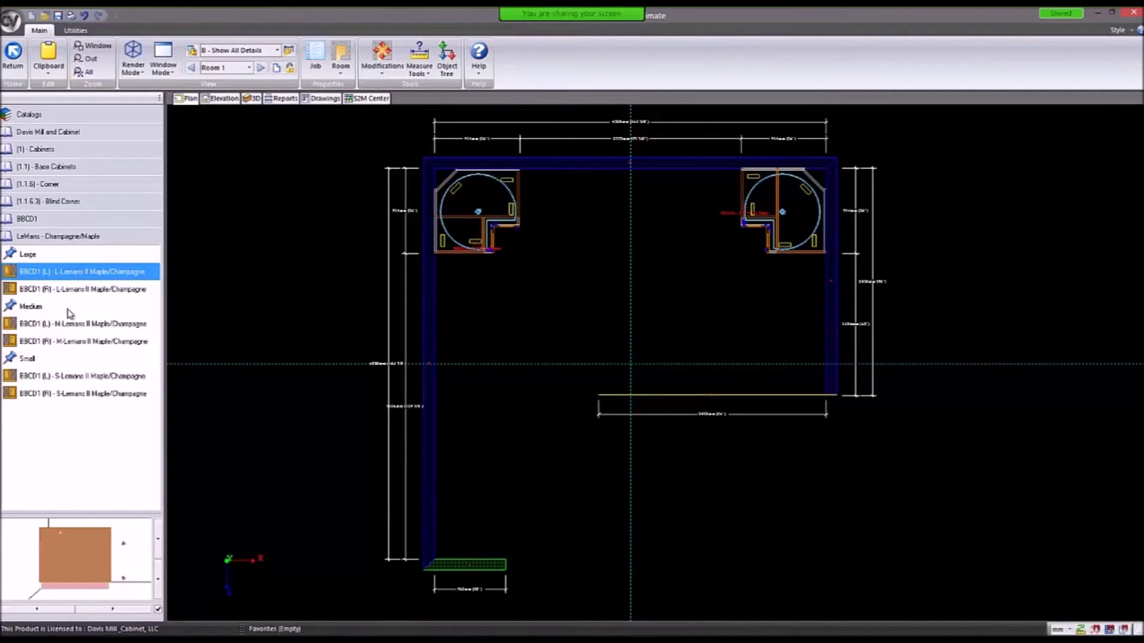
left_click(53, 289)
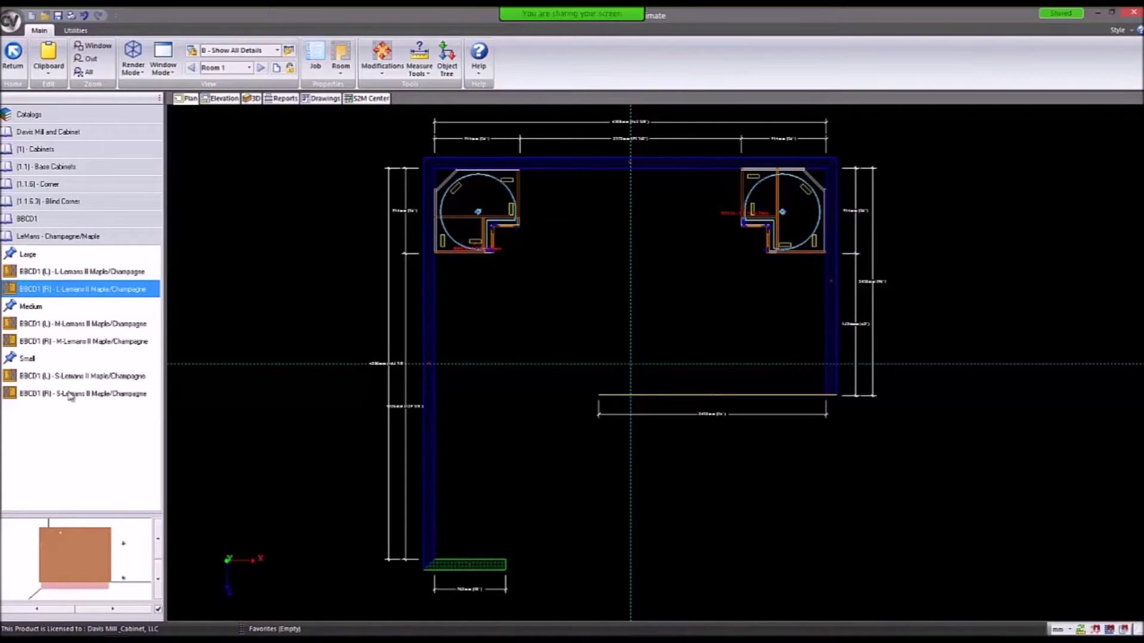
mouse_move(94, 550)
left_mouse_down()
mouse_move(78, 566)
mouse_move(32, 549)
mouse_move(125, 555)
mouse_move(84, 563)
mouse_move(73, 553)
left_mouse_up()
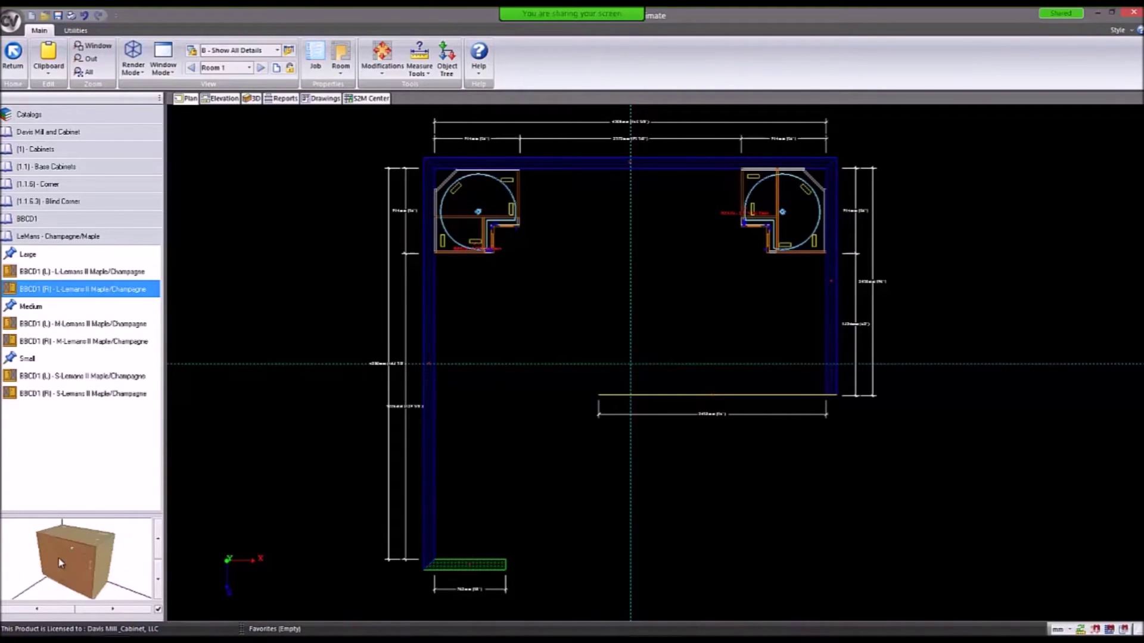
left_click_drag(77, 290, 761, 365)
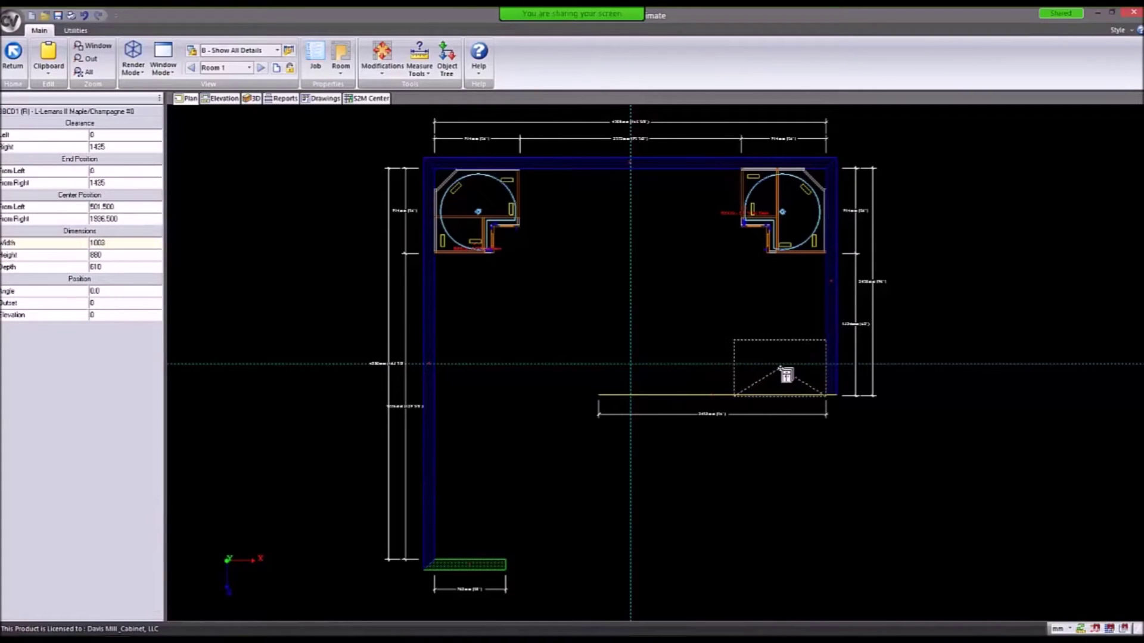
left_click(812, 396)
Move the blind corner cabinet along its wall away from the corner, and set its end position from left to 350.
scroll(828, 359, "up", 2)
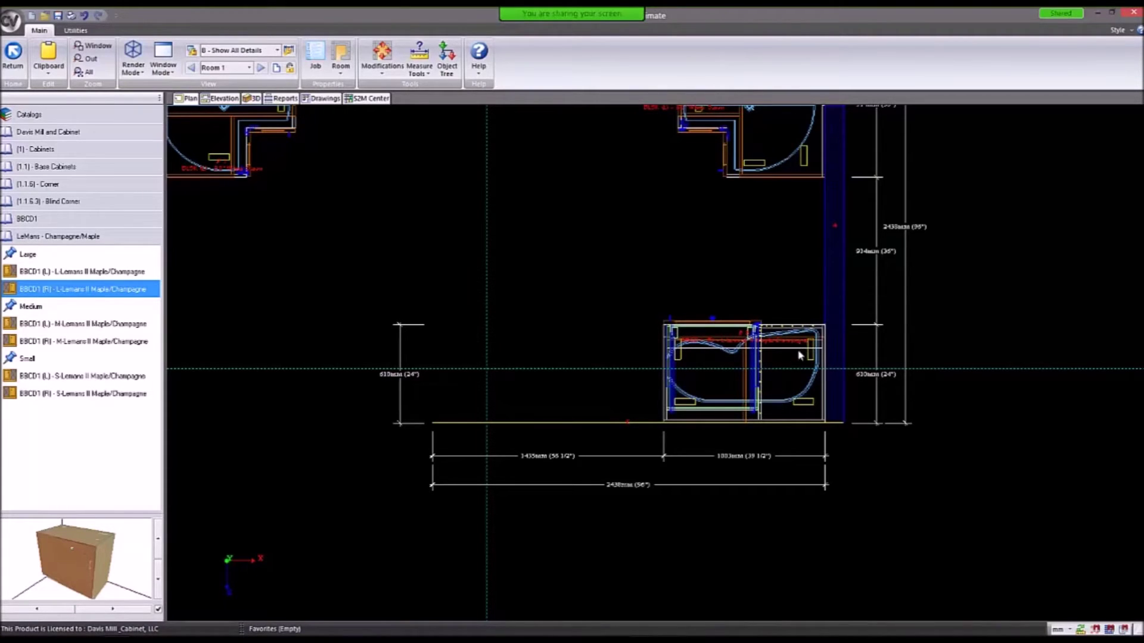
left_click(775, 362)
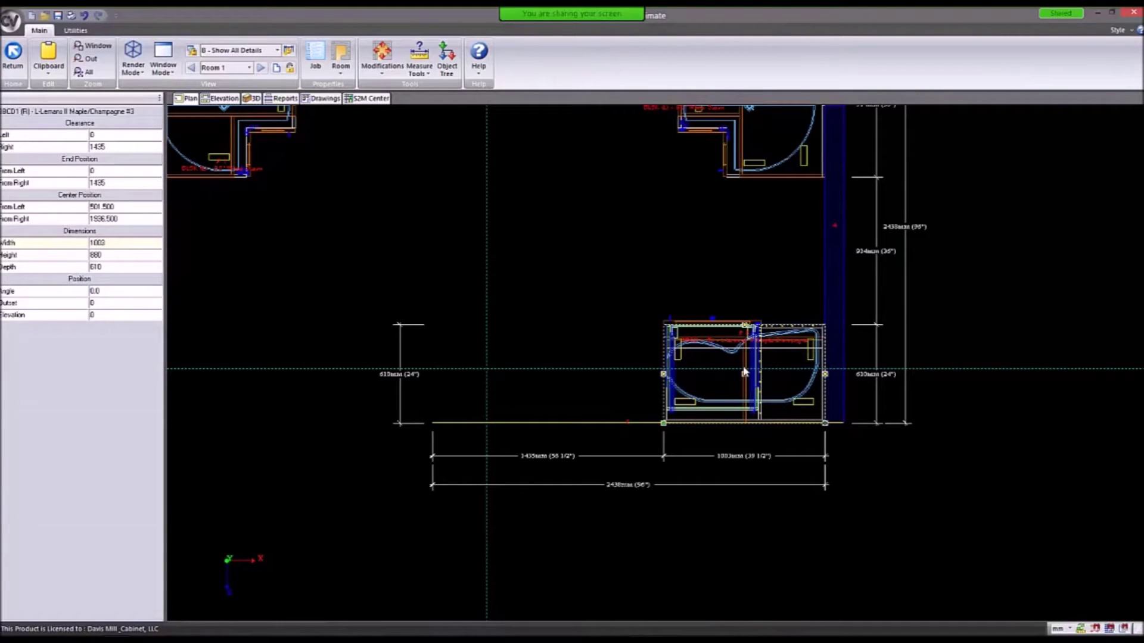
left_click_drag(744, 374, 676, 388)
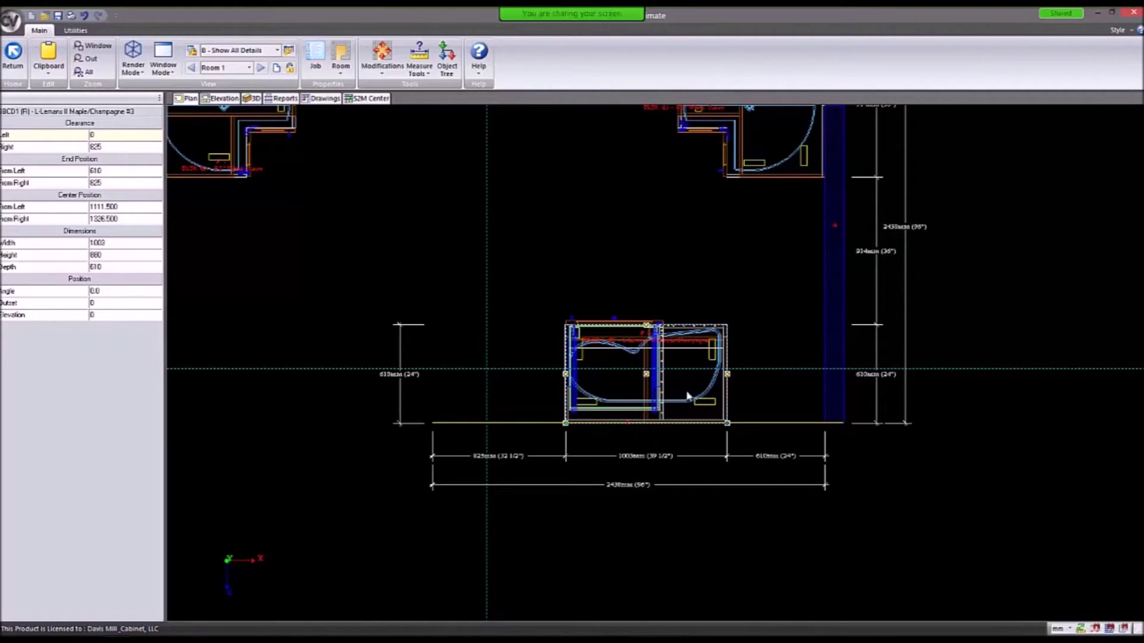
left_click(122, 171)
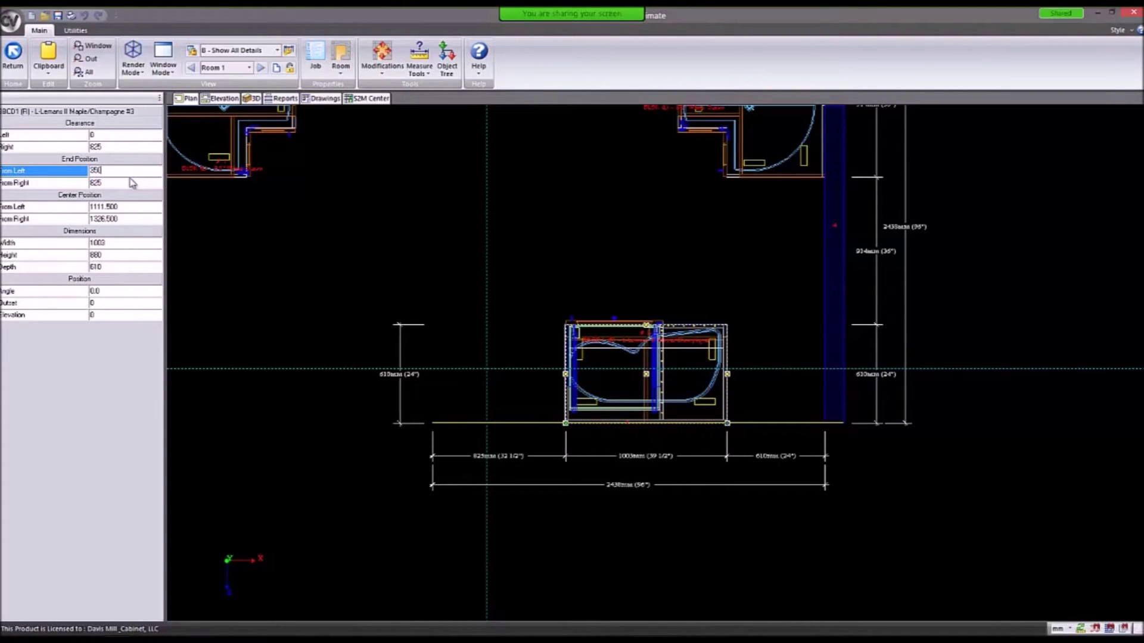
key("Return")
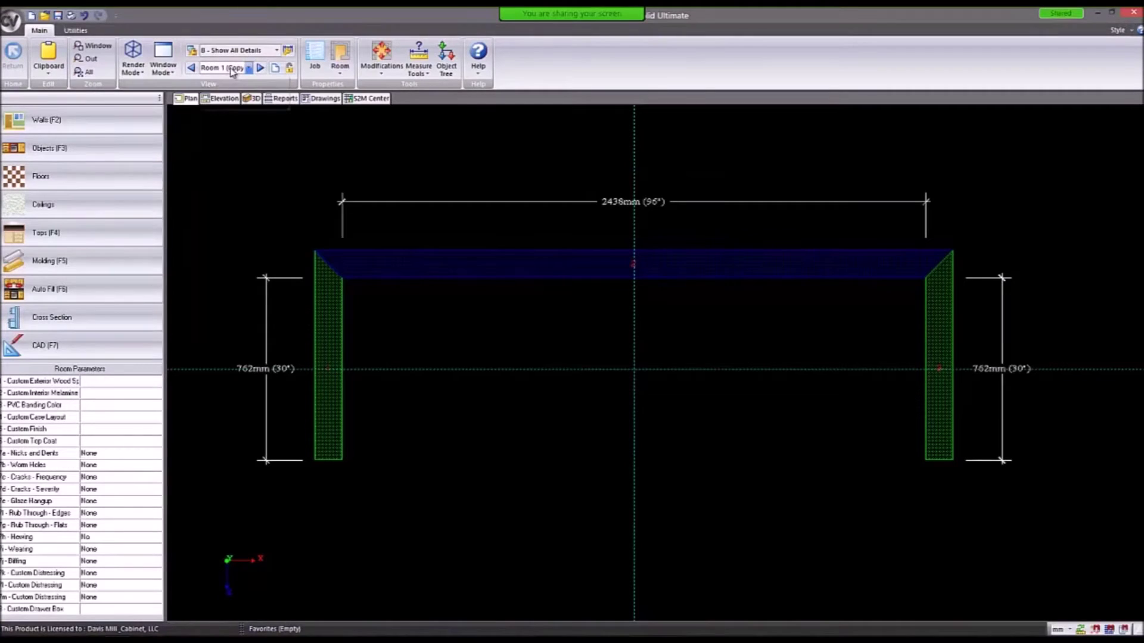
Examine the room list and the Davis Mill and Cabinet catalog options for Room 1 (Copy 1) in the other job, without changing them.
left_click(237, 70)
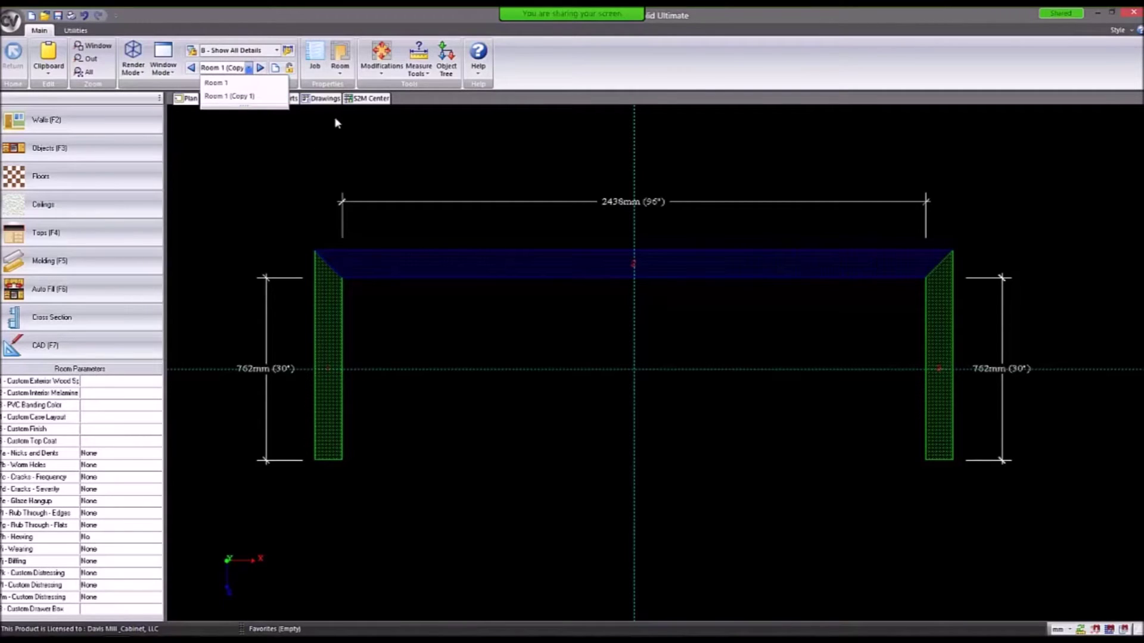
left_click(380, 178)
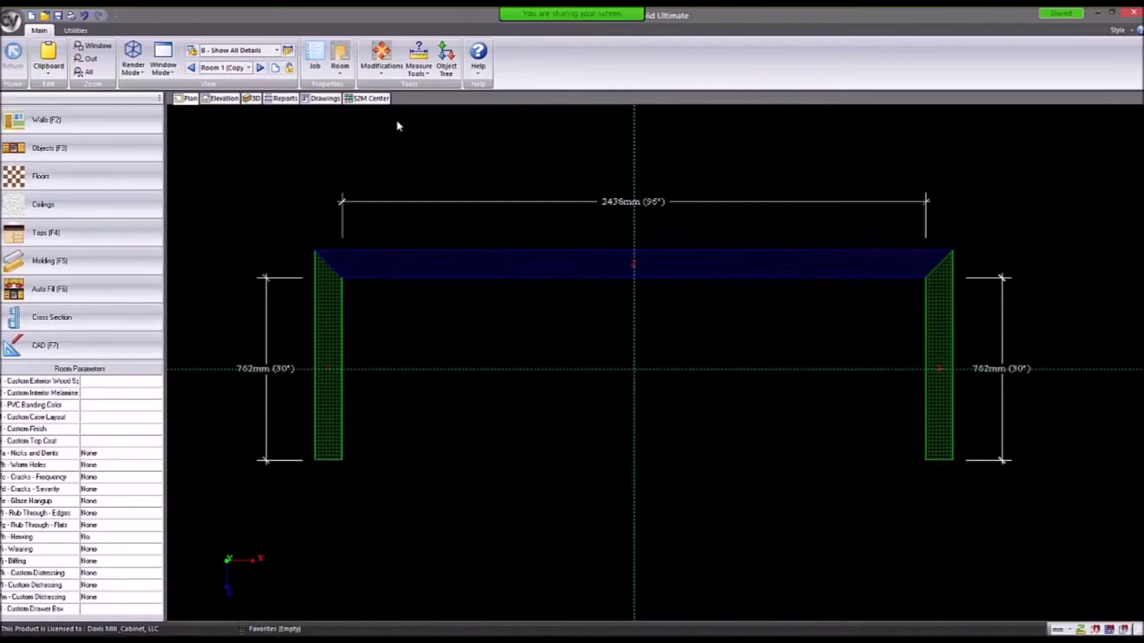
left_click(341, 71)
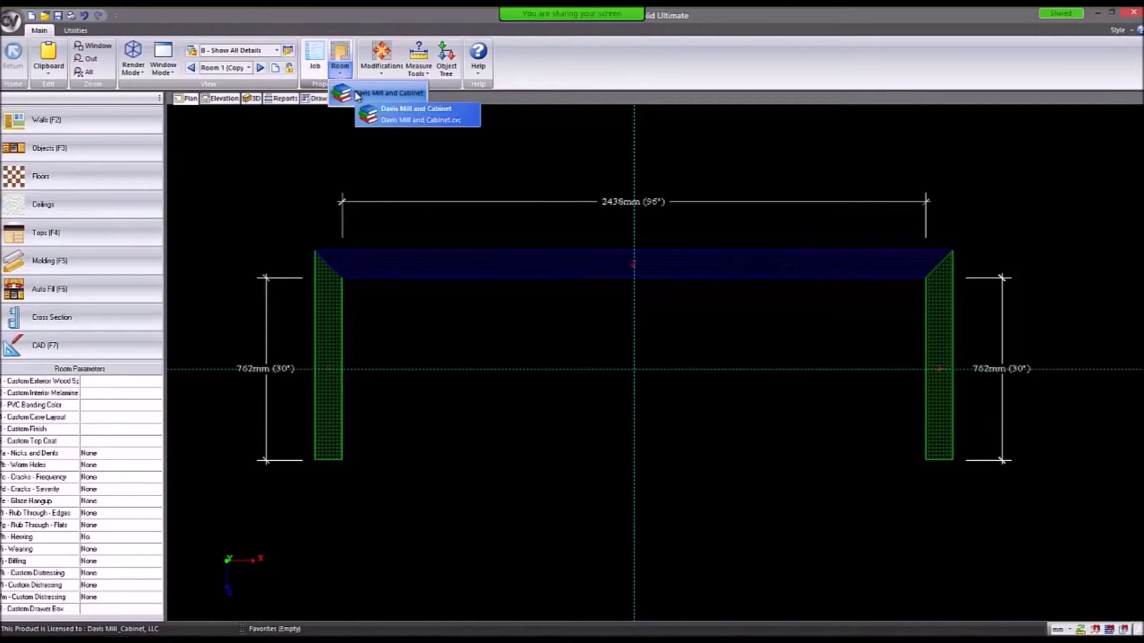
left_click(358, 95)
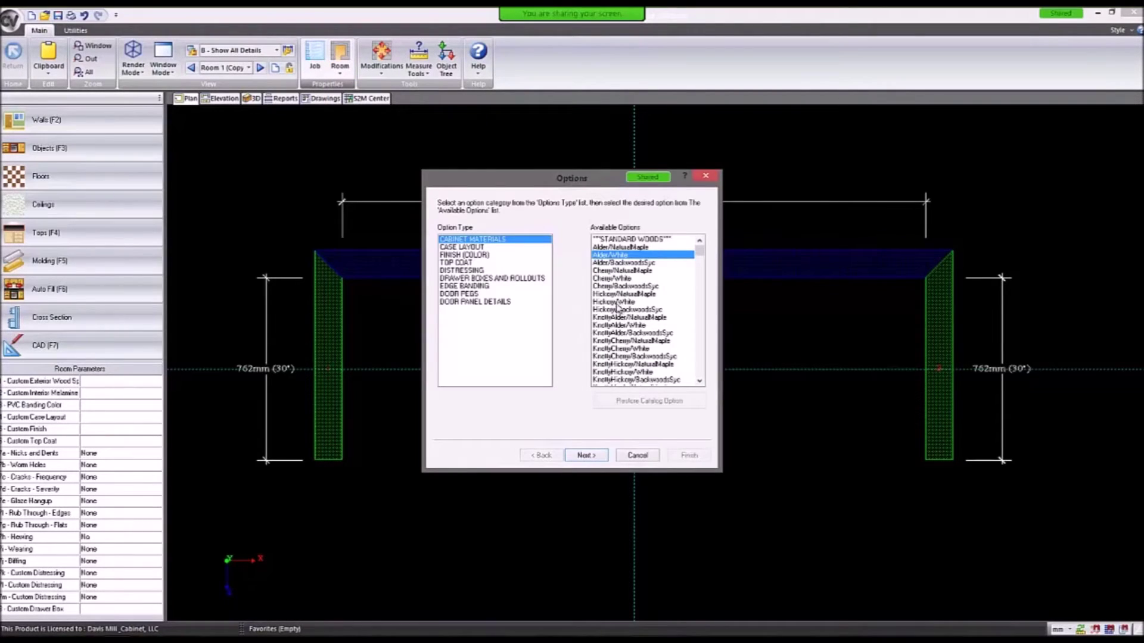
left_click(706, 176)
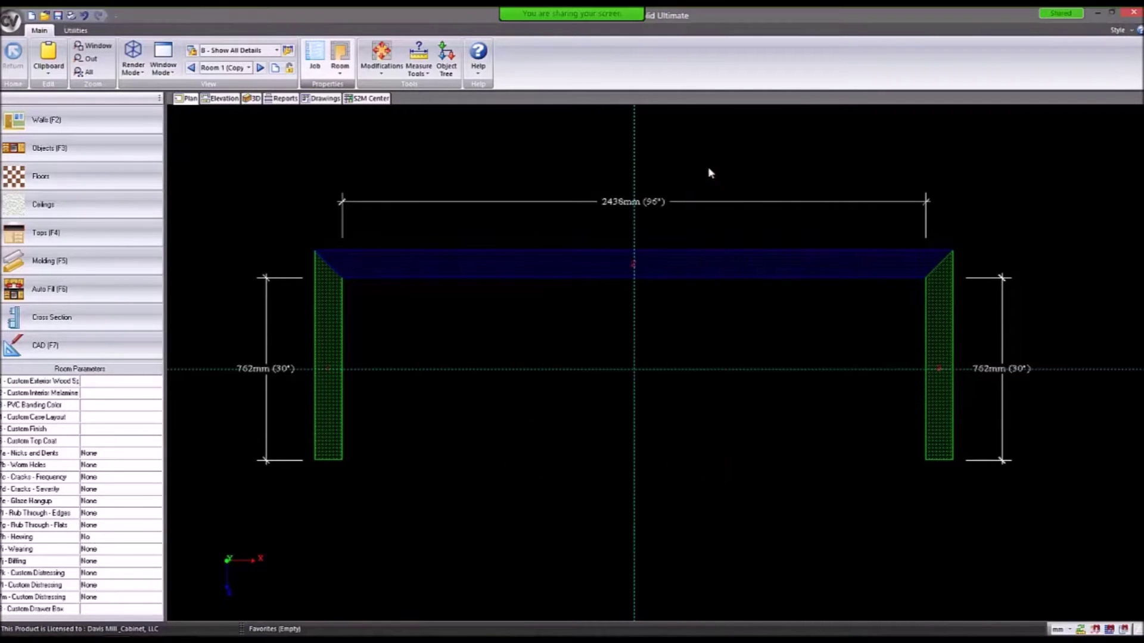
Review the wall thickness, wall height and soffit height in the copied room's layout properties.
left_click(341, 54)
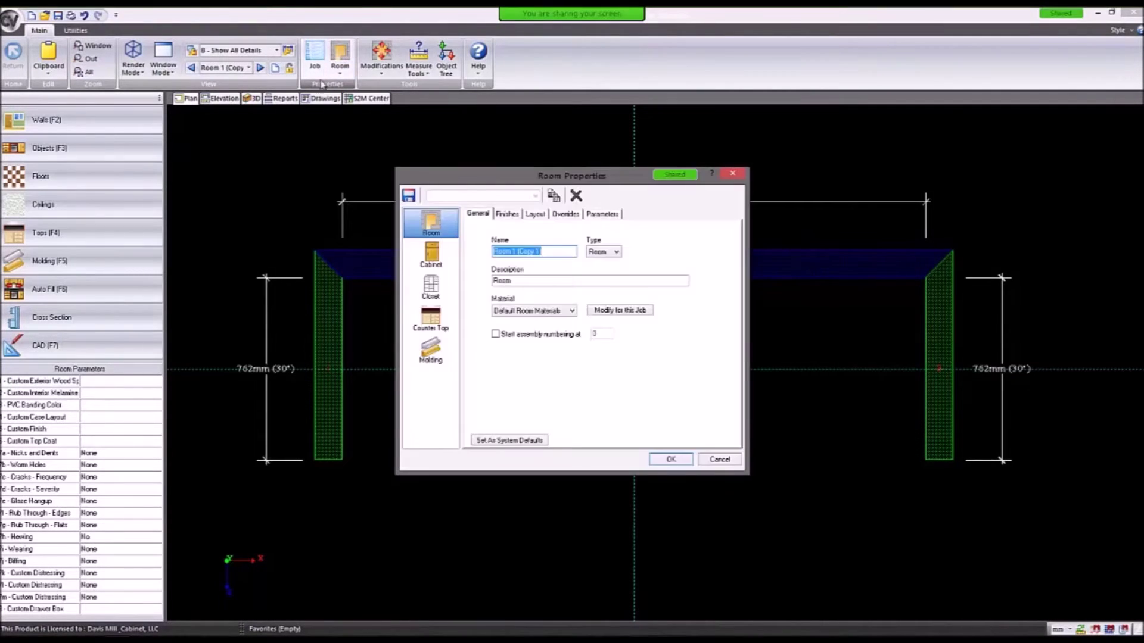
left_click(537, 214)
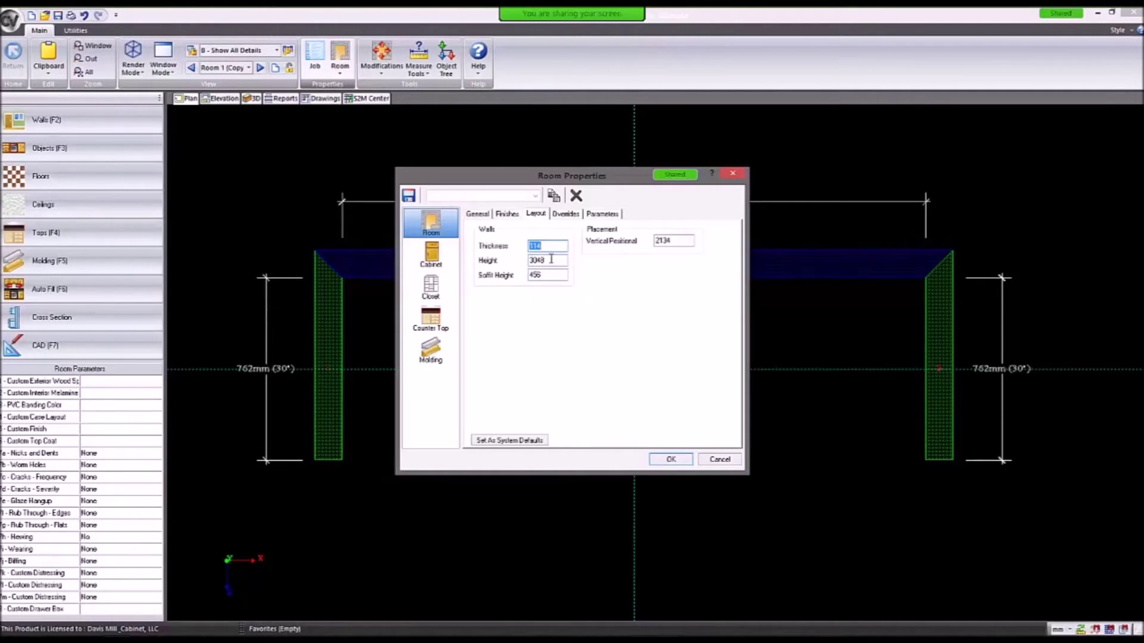
left_click(525, 261)
left_click(530, 275)
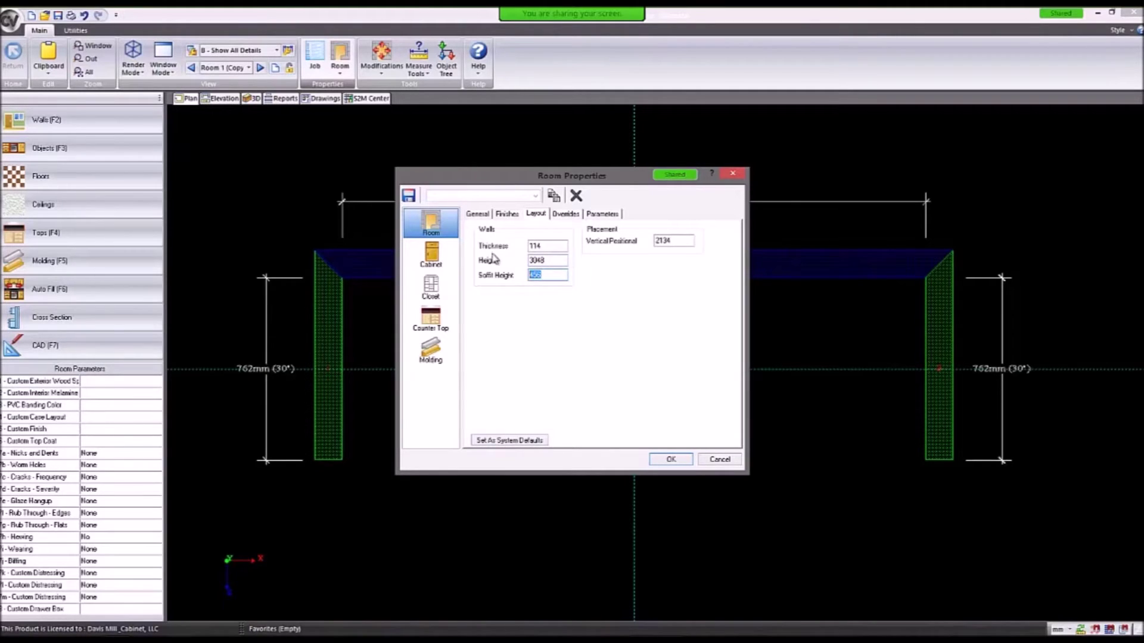
left_click(536, 214)
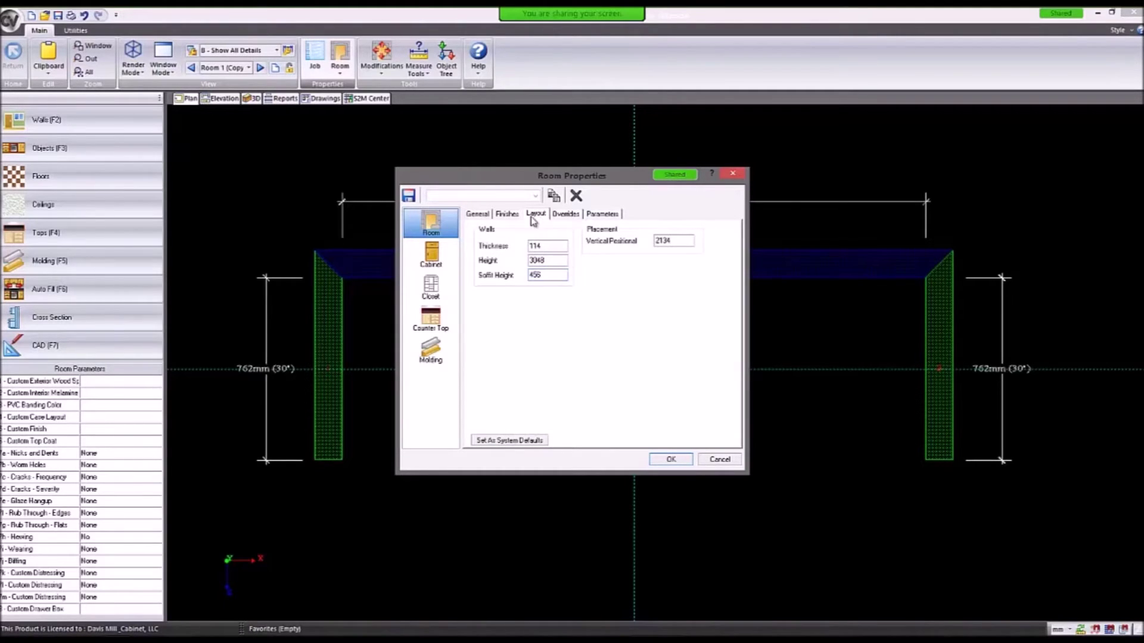
Rename the copied room Master Bath in its general properties.
left_click(477, 214)
left_click_drag(470, 251, 581, 253)
type("Mai")
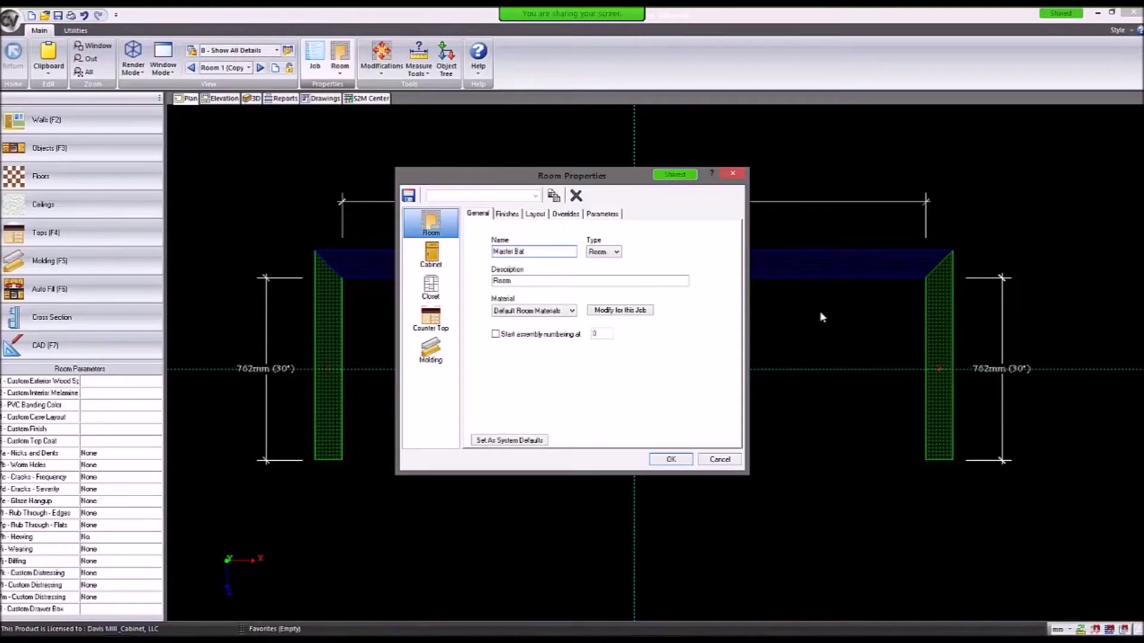
key("Return")
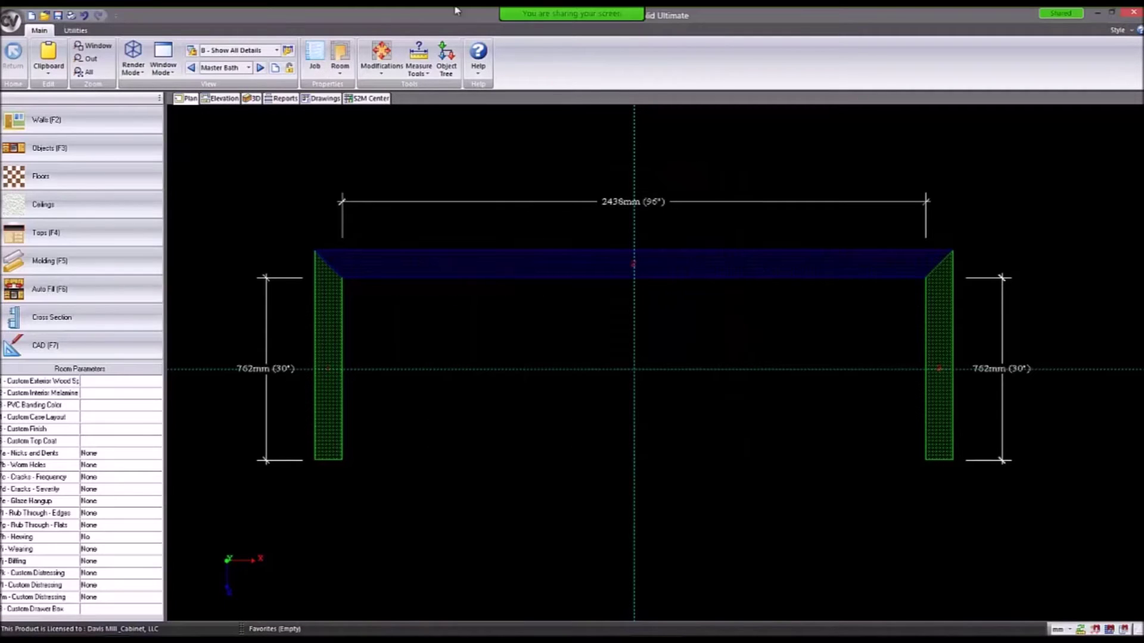
Switch to Room 1 and rename it Kitchen.
left_click(225, 67)
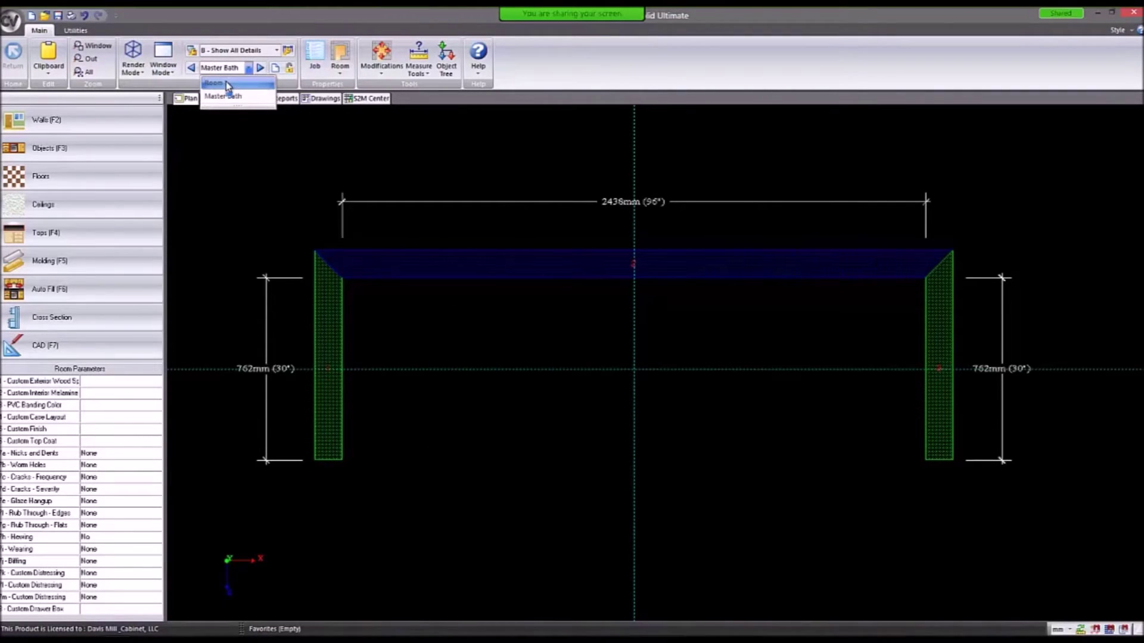
left_click(227, 84)
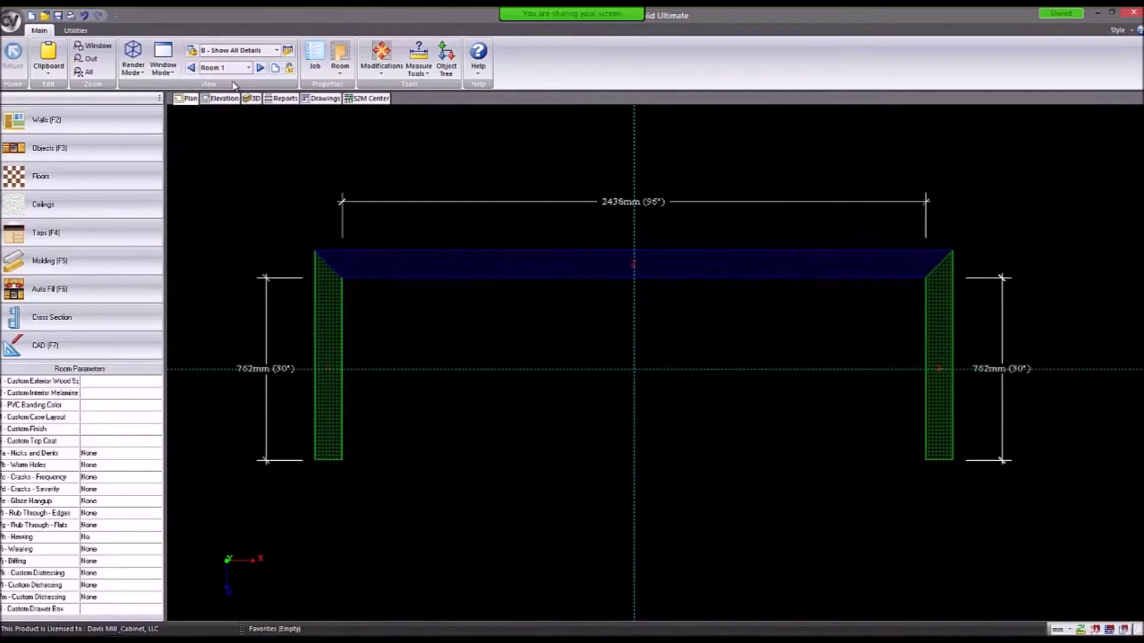
left_click(341, 58)
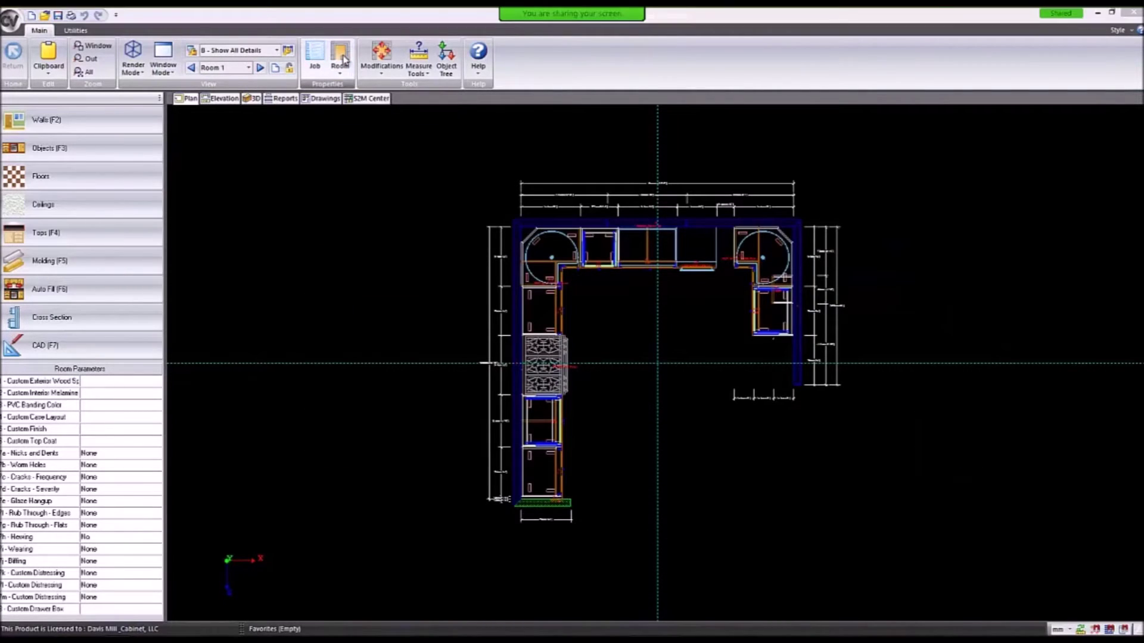
type("Kitchen")
key("Return")
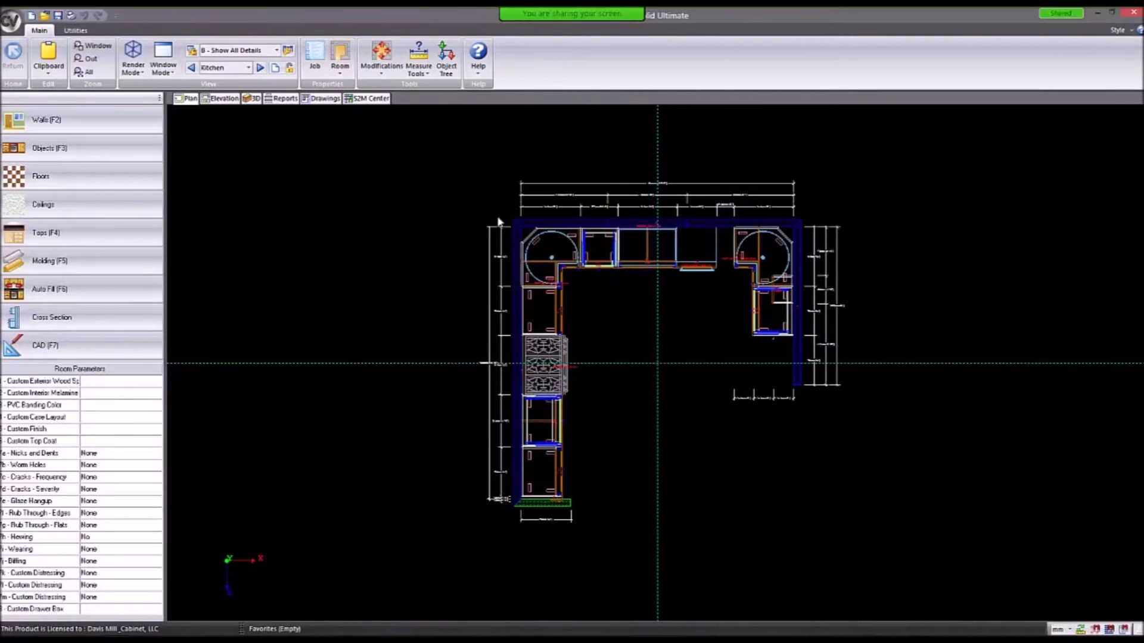
Check the room list and rename the Kitchen room with a number prefix, as 1-Kitchen.
left_click(249, 67)
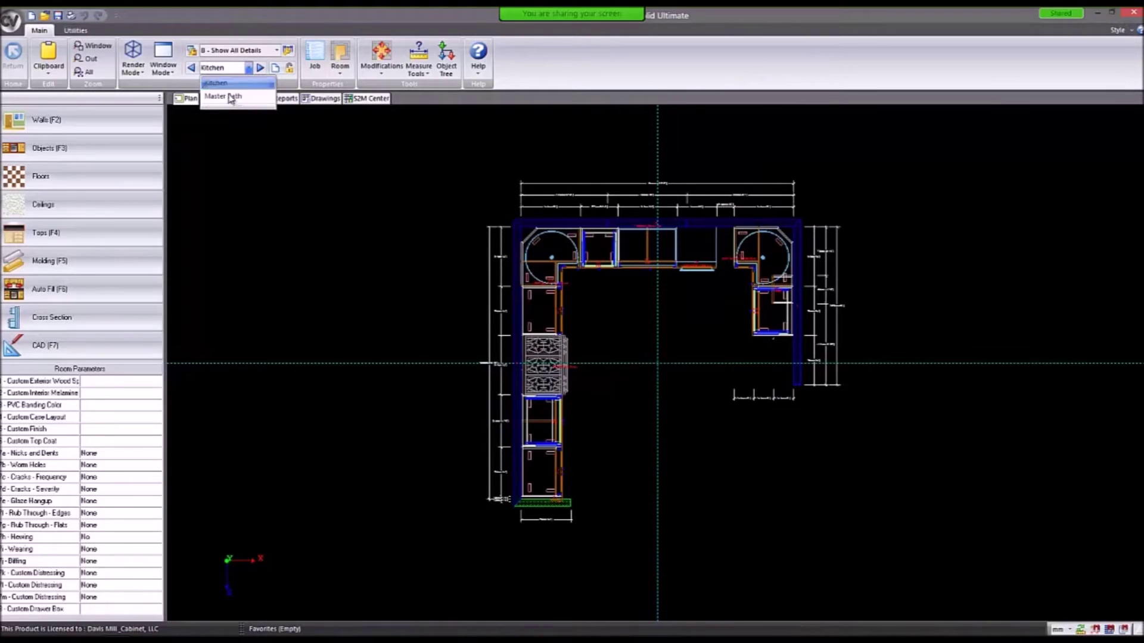
left_click(289, 172)
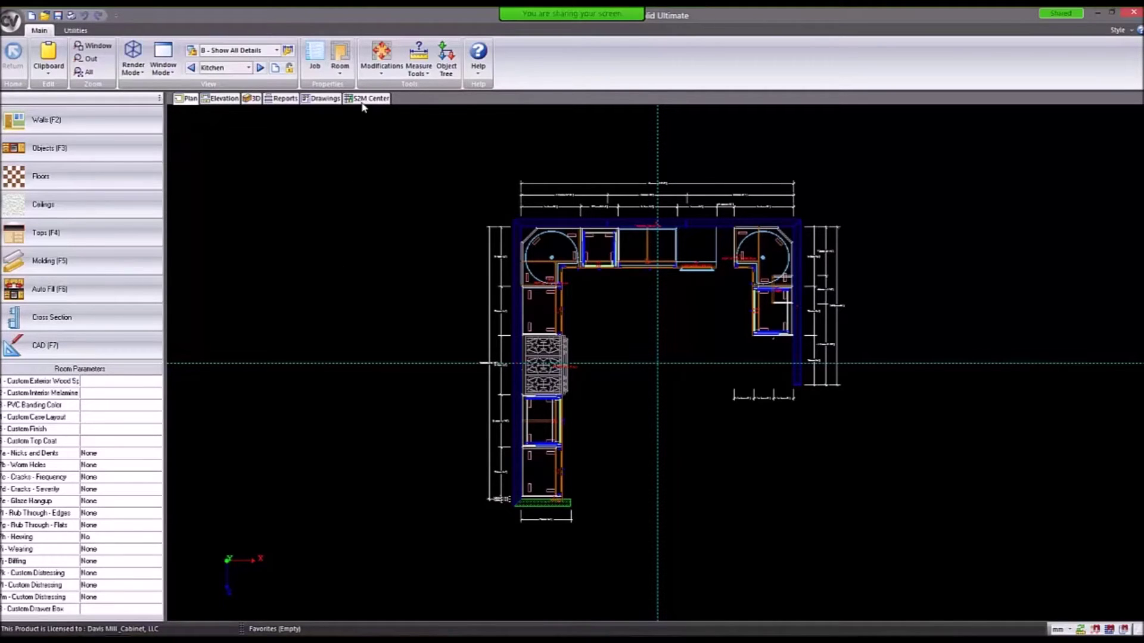
left_click(342, 55)
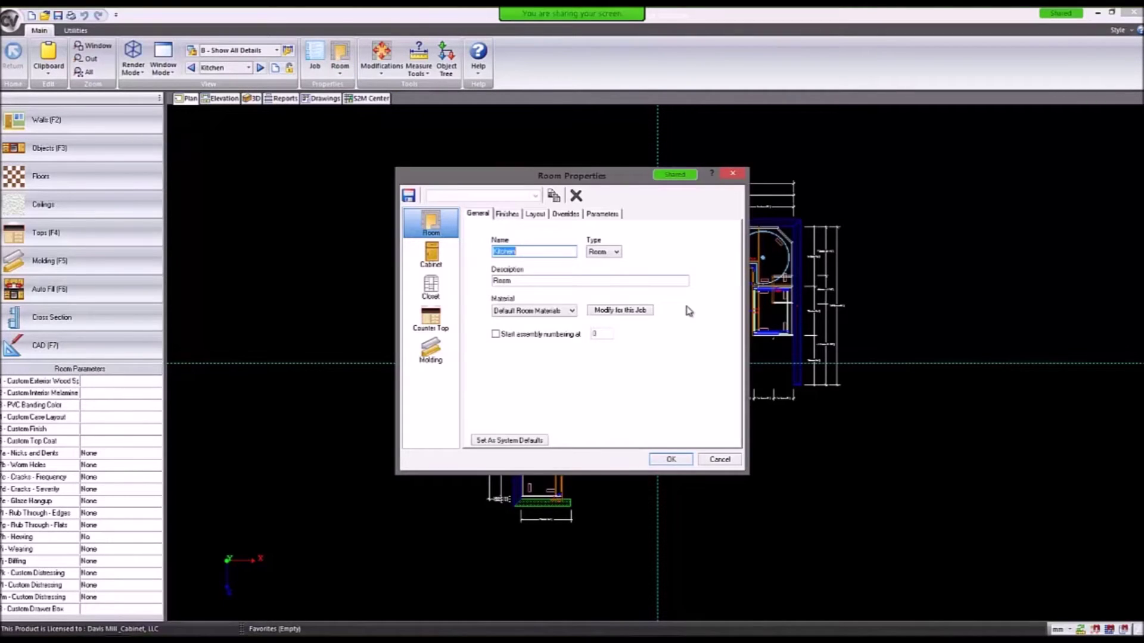
key("Home")
type("1-")
key("Return")
Switch to the Master Bath room, rename it 2-Master Bath, and return to the kitchen room from the room list.
left_click(225, 68)
left_click(230, 97)
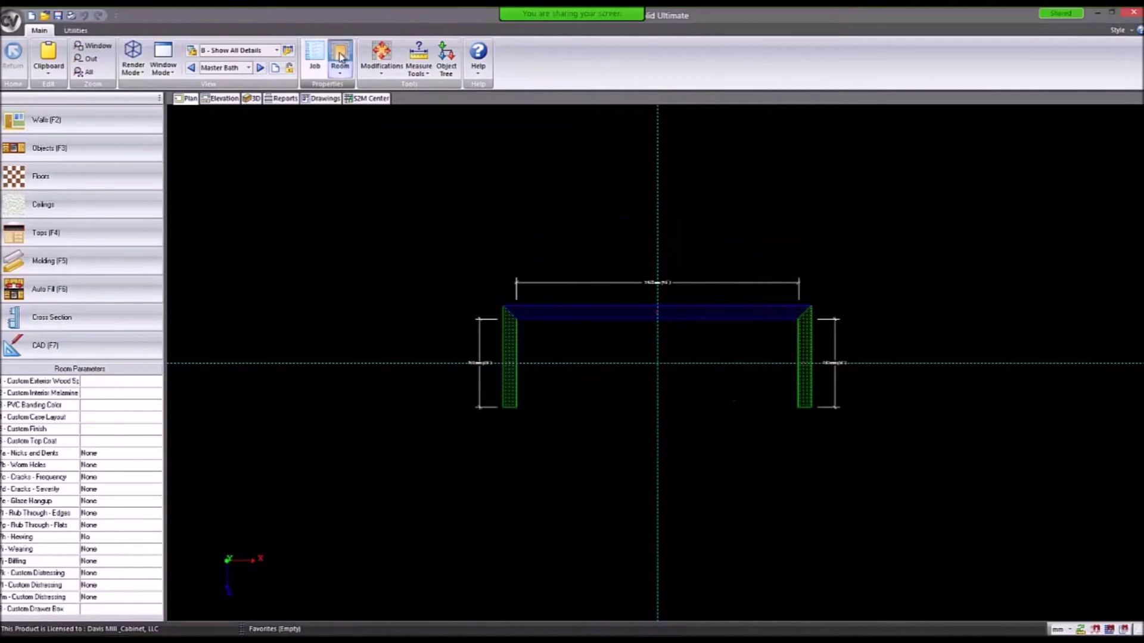
double_click(420, 344)
key("Home")
type("2-")
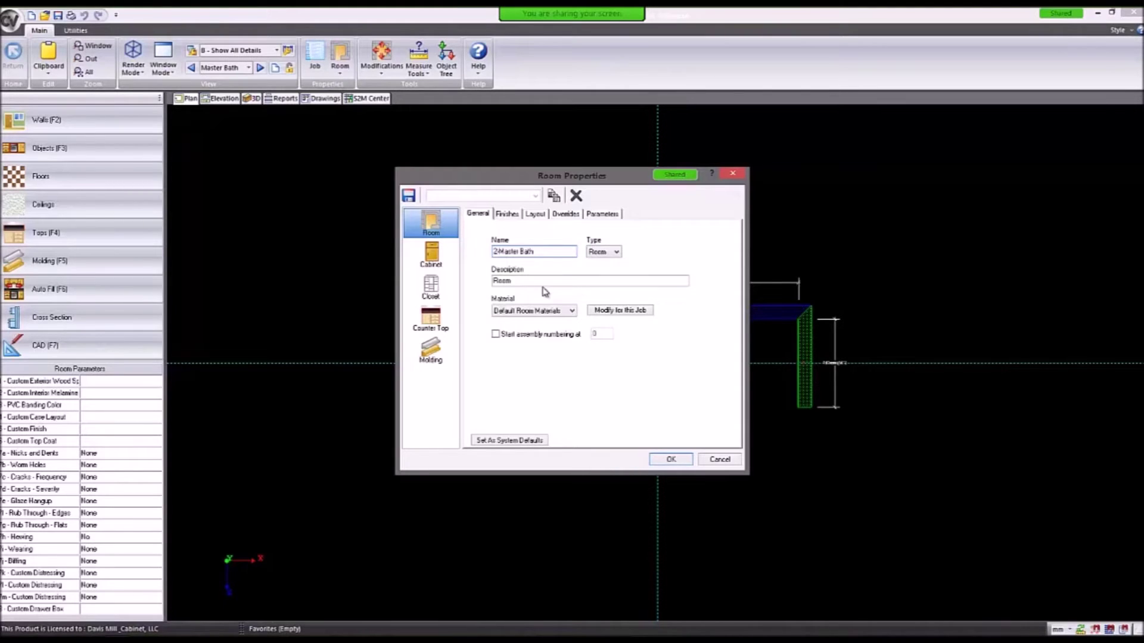
key("Return")
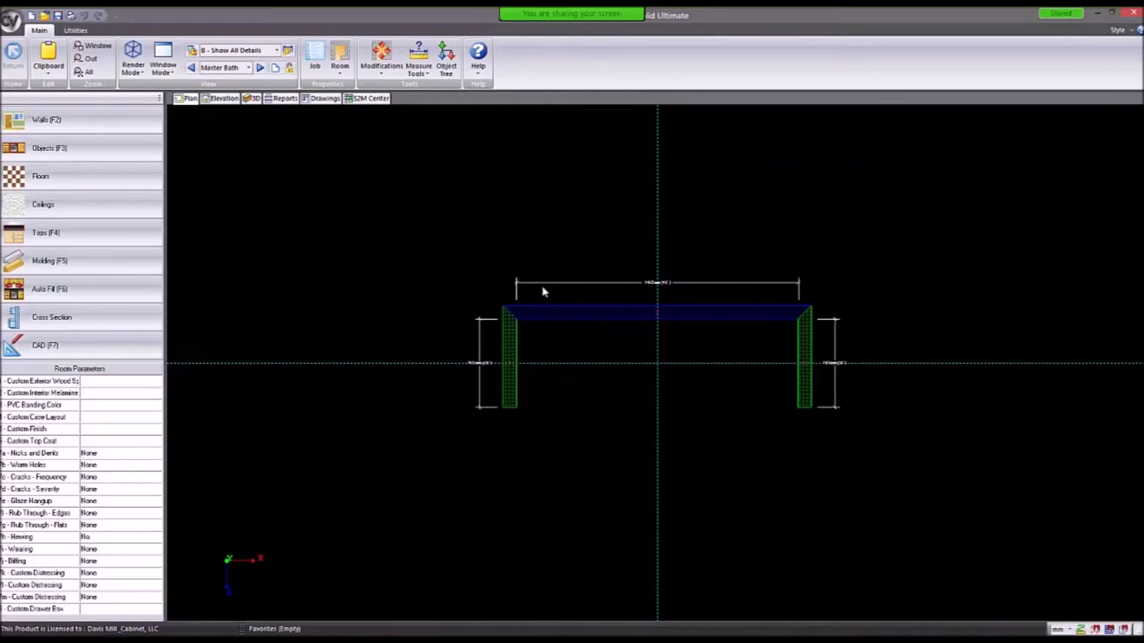
left_click(226, 71)
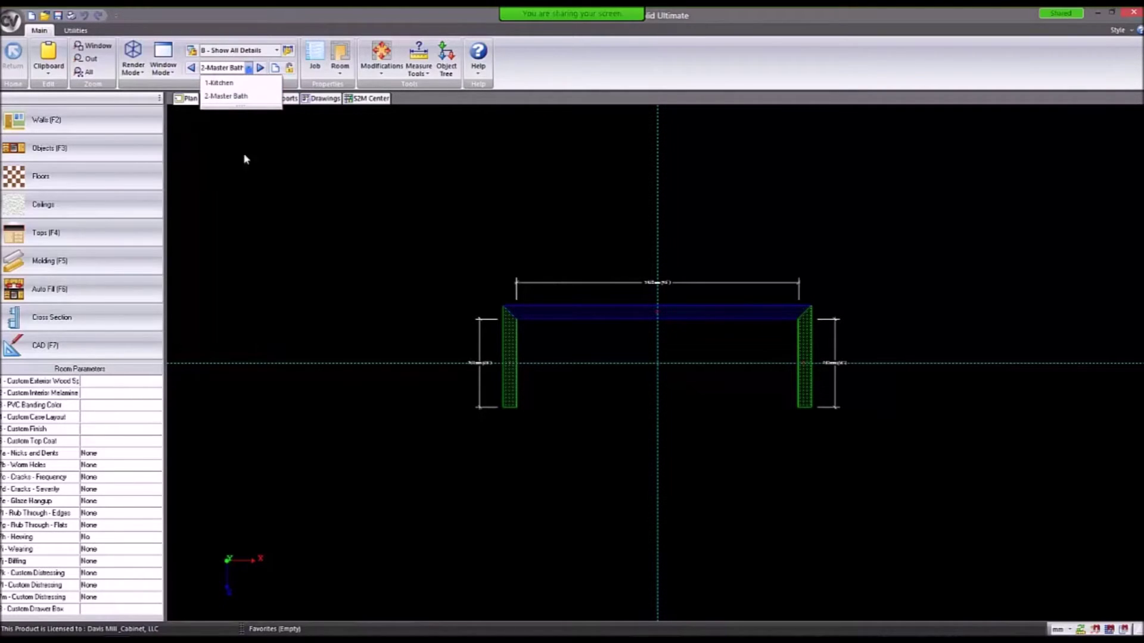
left_click(220, 83)
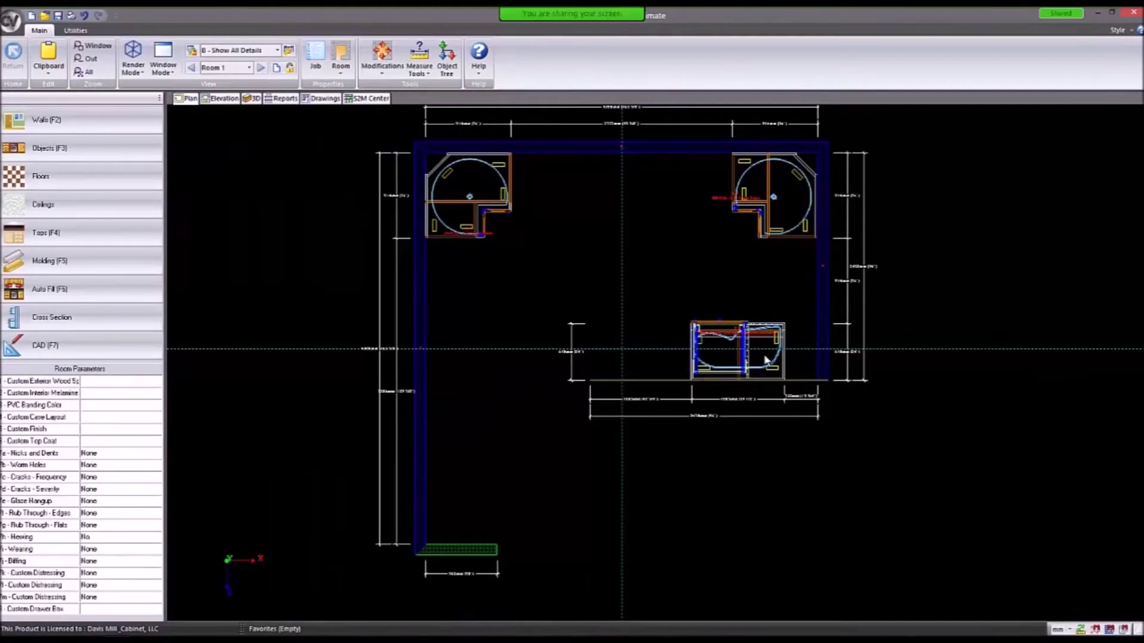
Place an FF/SF (B) base filler from the solid wood flat/styled fillers of the catalog along the lower part of the left wall.
left_click(67, 154)
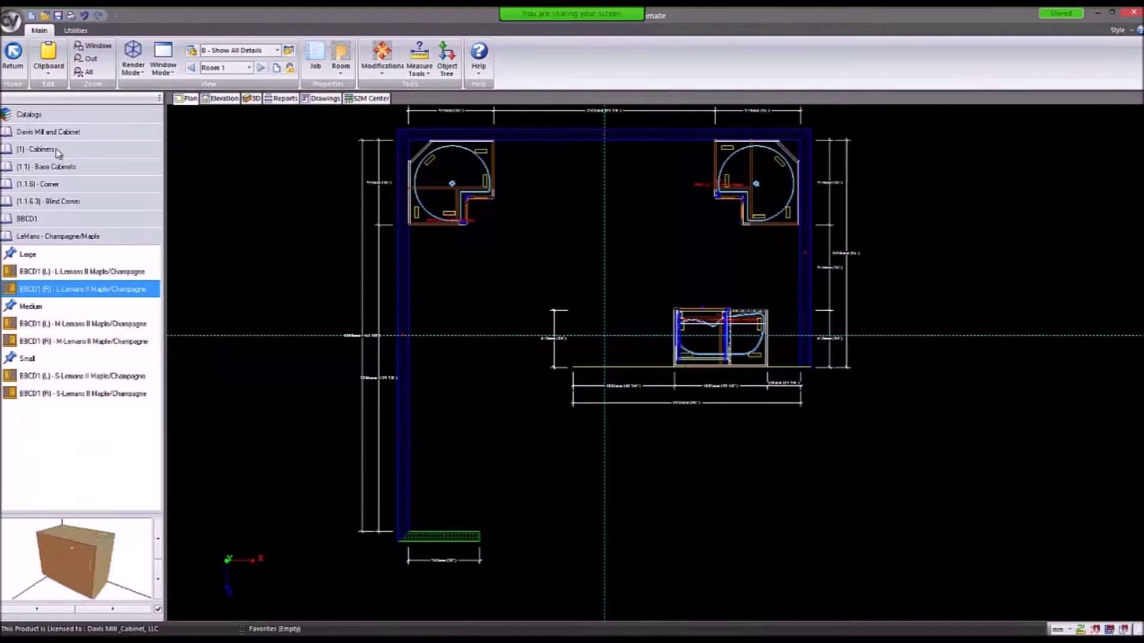
left_click(51, 151)
left_click(45, 176)
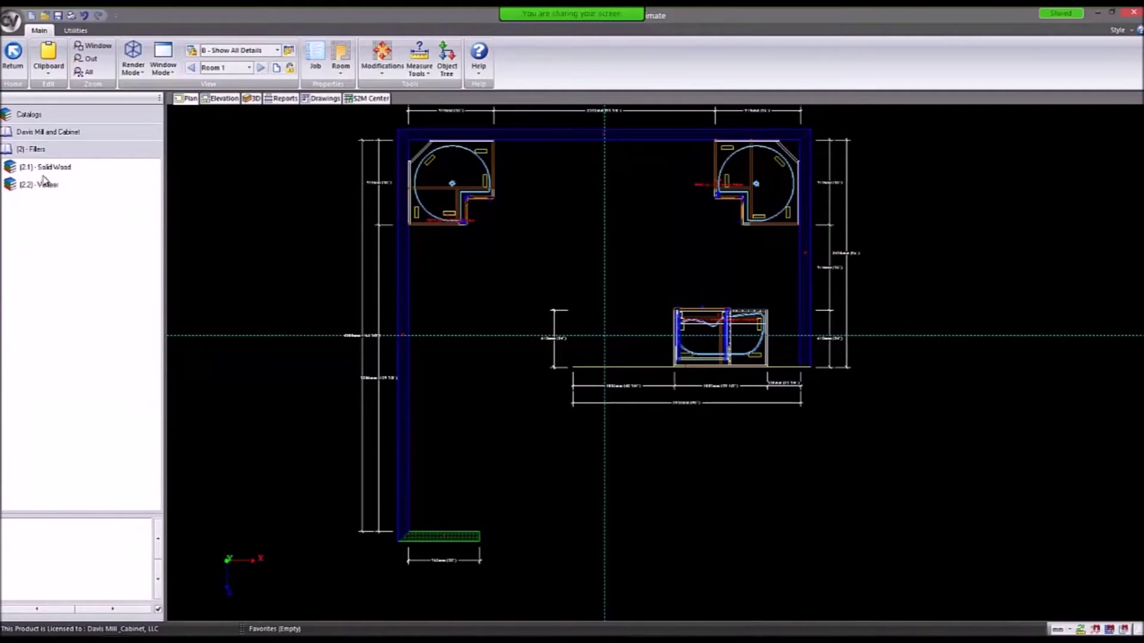
left_click(51, 170)
left_click(70, 220)
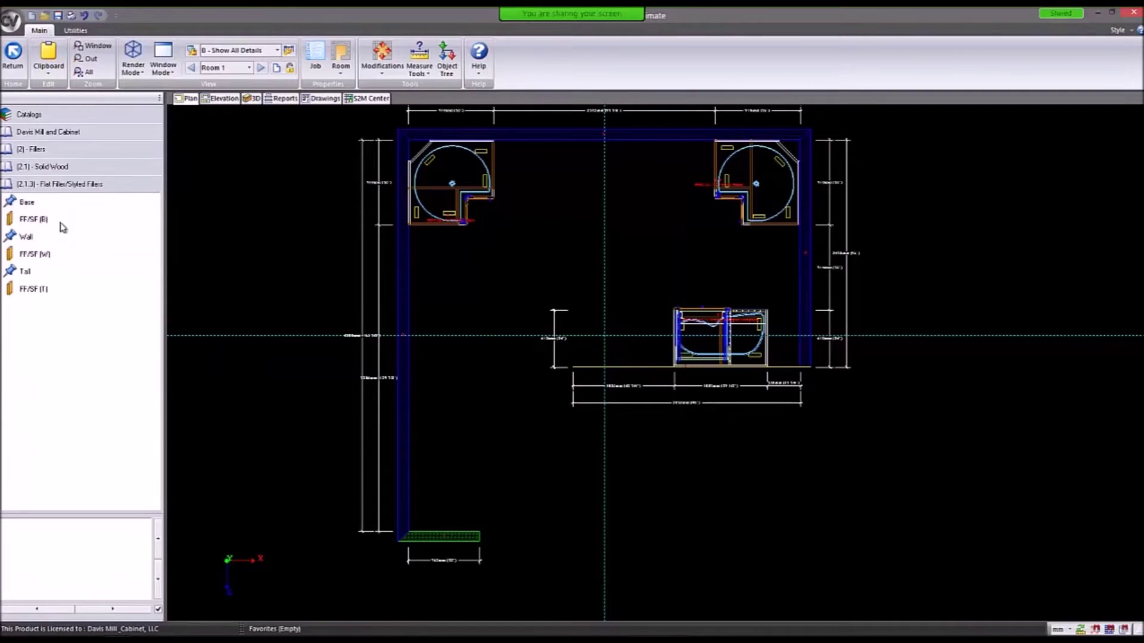
left_click_drag(33, 222, 432, 436)
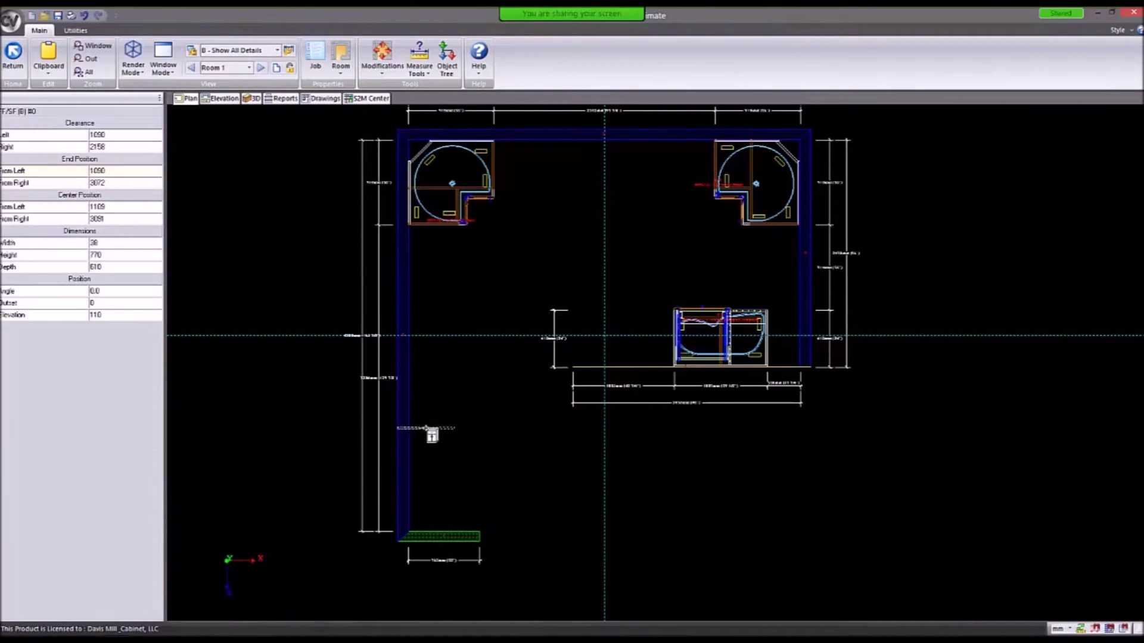
scroll(445, 431, "up", 3)
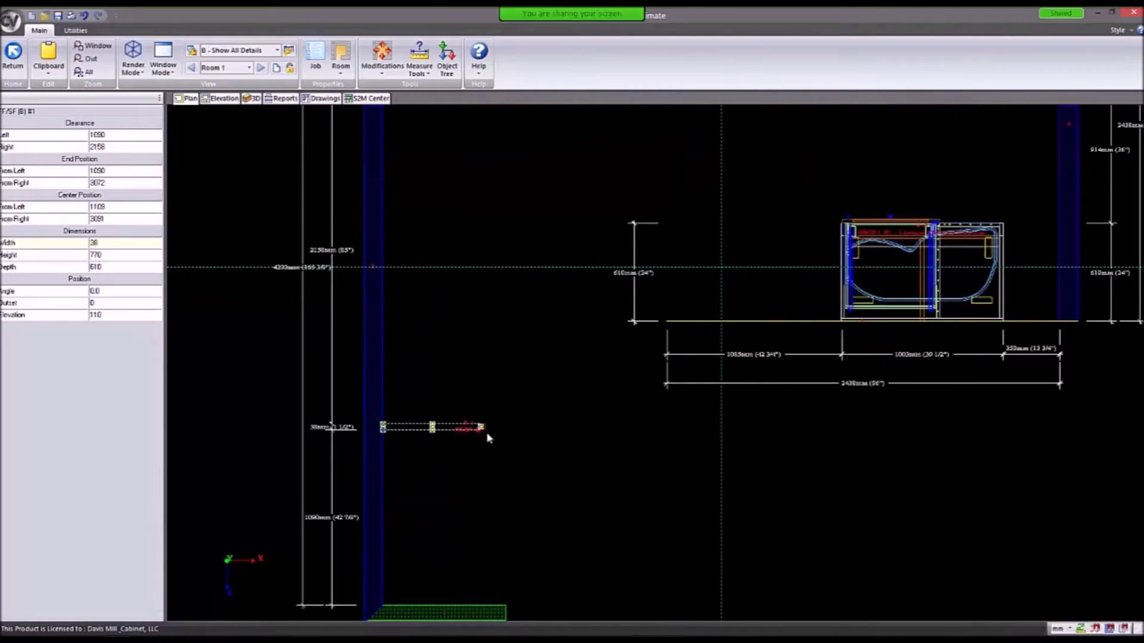
scroll(487, 438, "down", 1)
middle_click_drag(486, 438, 509, 373)
key("Escape")
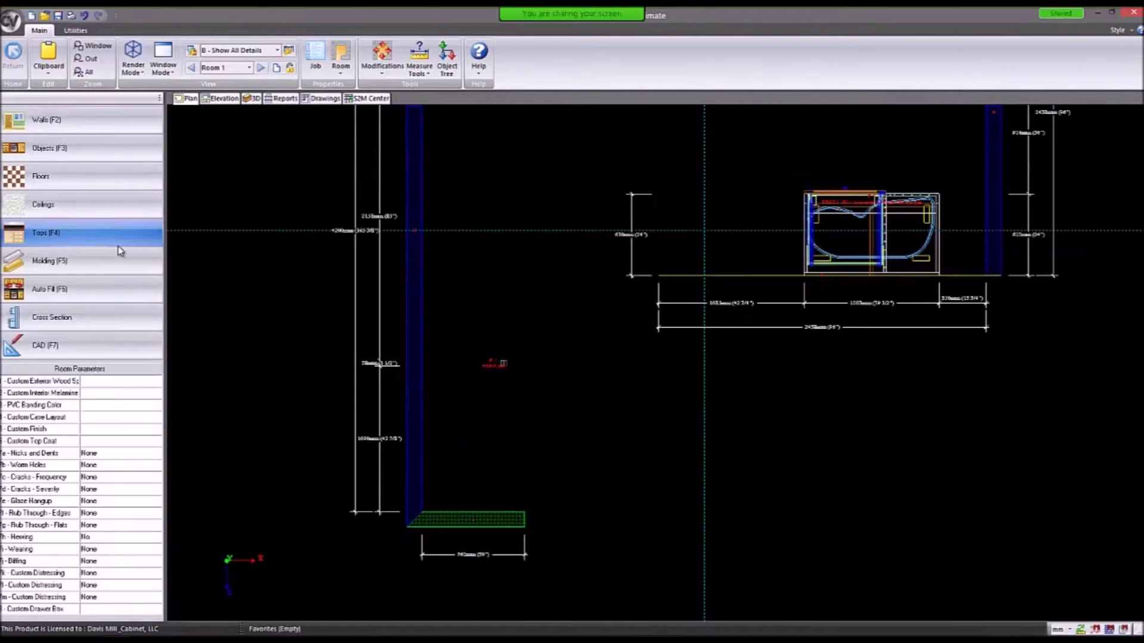
Set the width of the base filler on the left wall to 76 mm.
left_click(464, 364)
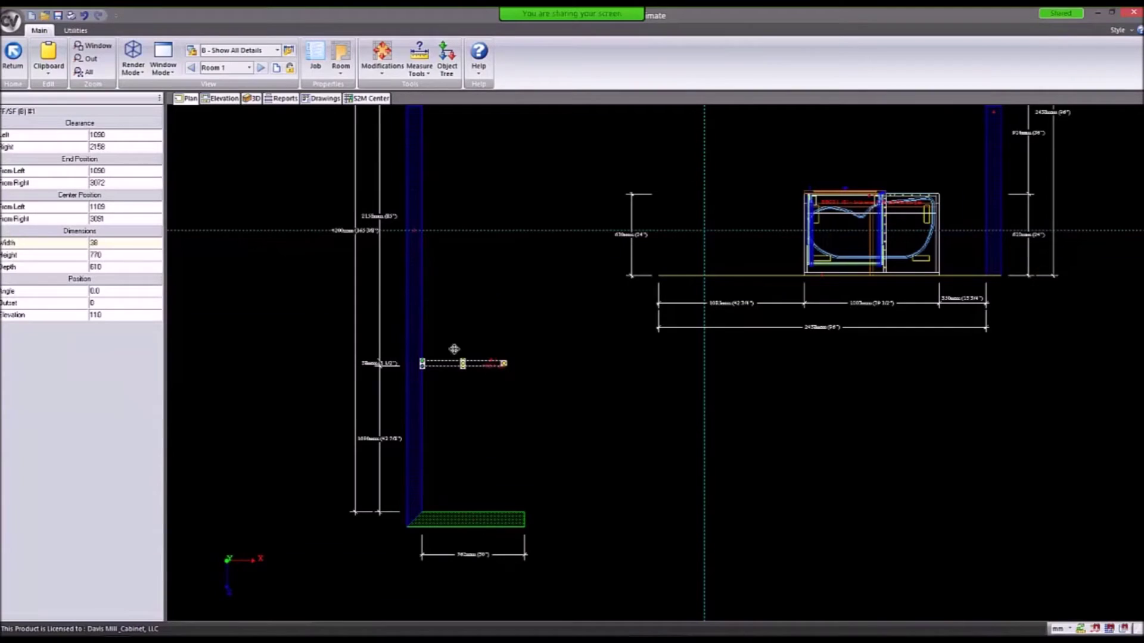
left_click(111, 244)
type("76")
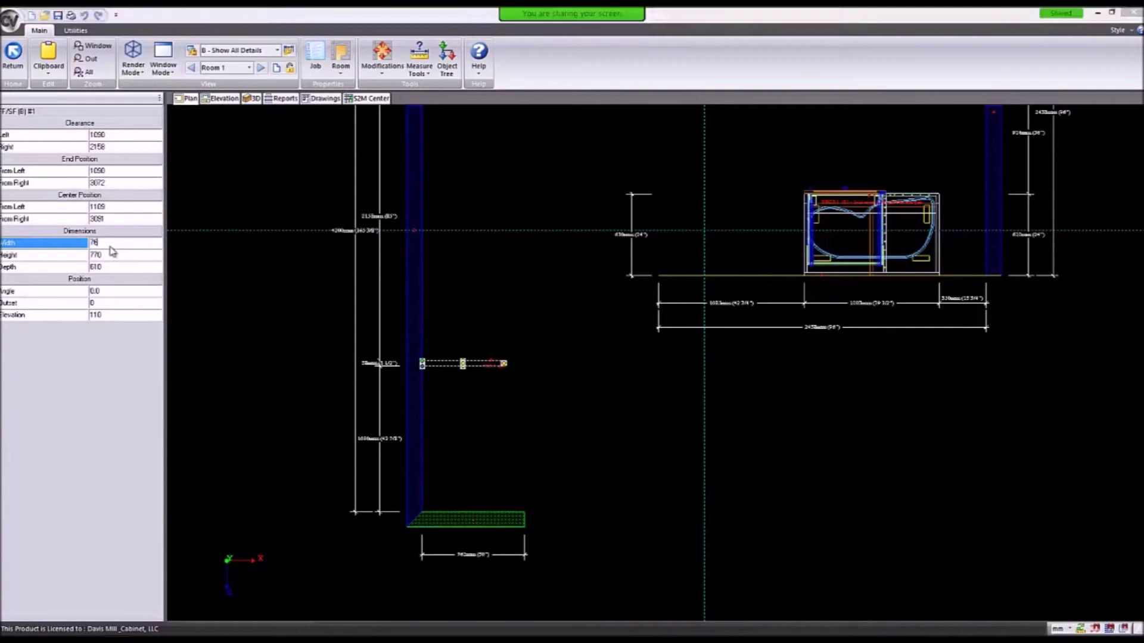
key("Return")
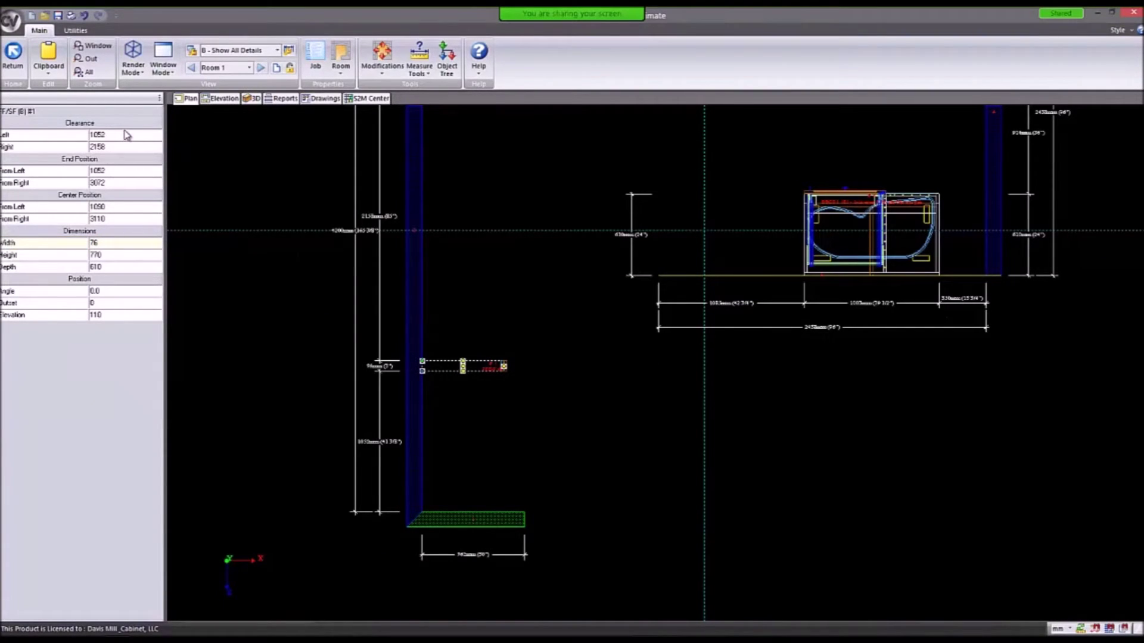
Move the filler to the green end wall with a left clearance of 0, and change that clearance to -38 mm.
left_click(127, 134)
type("0")
key("Return")
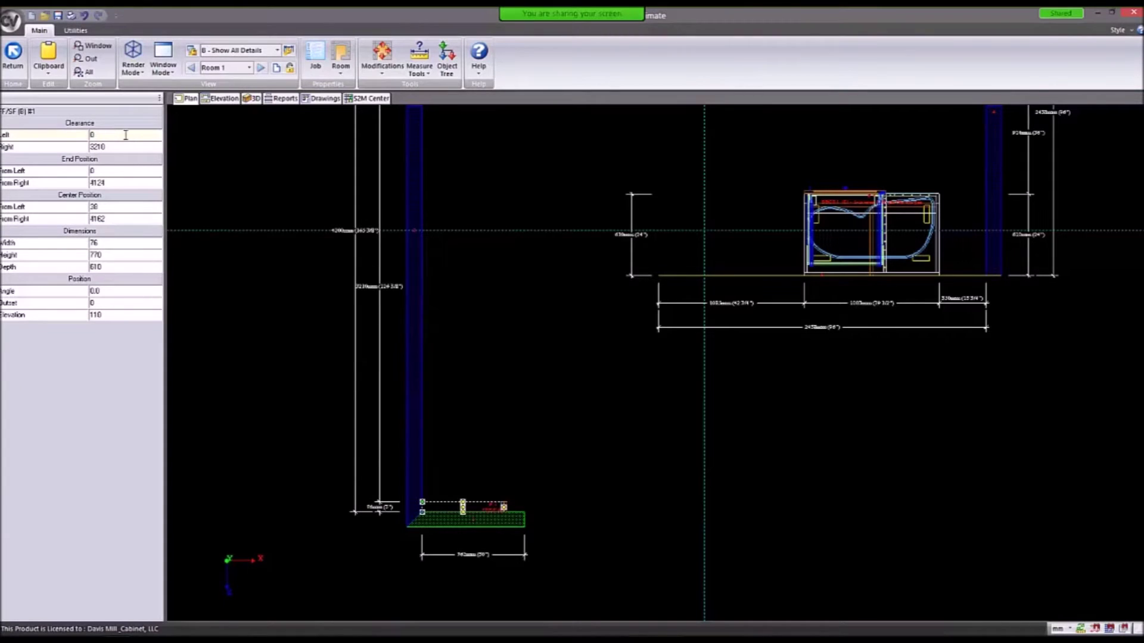
left_click(125, 135)
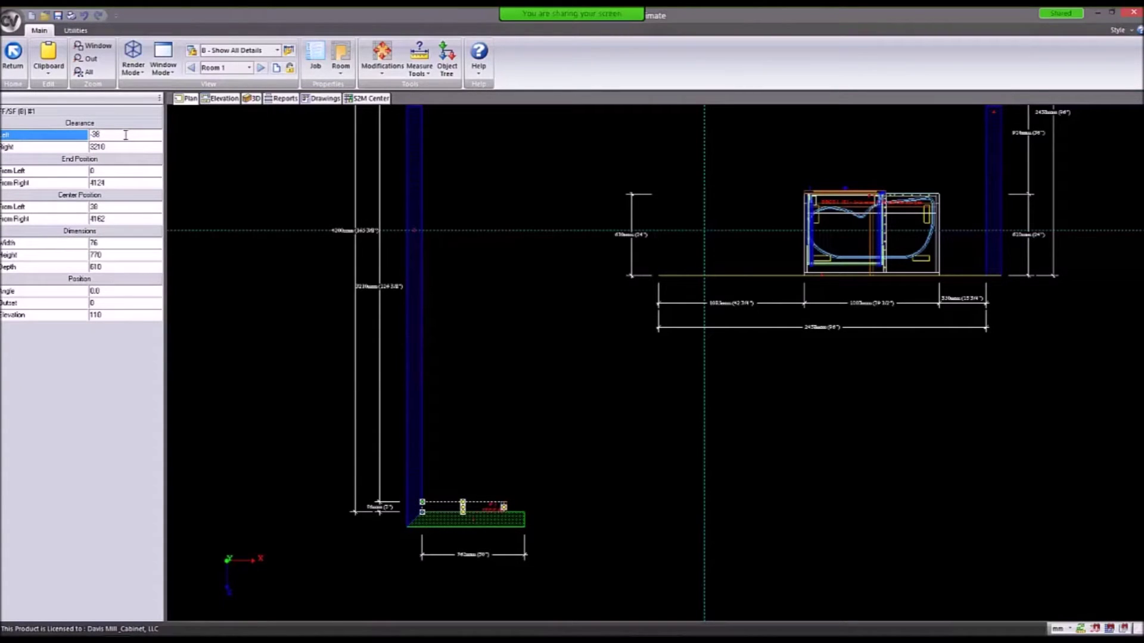
type("-38")
key("Return")
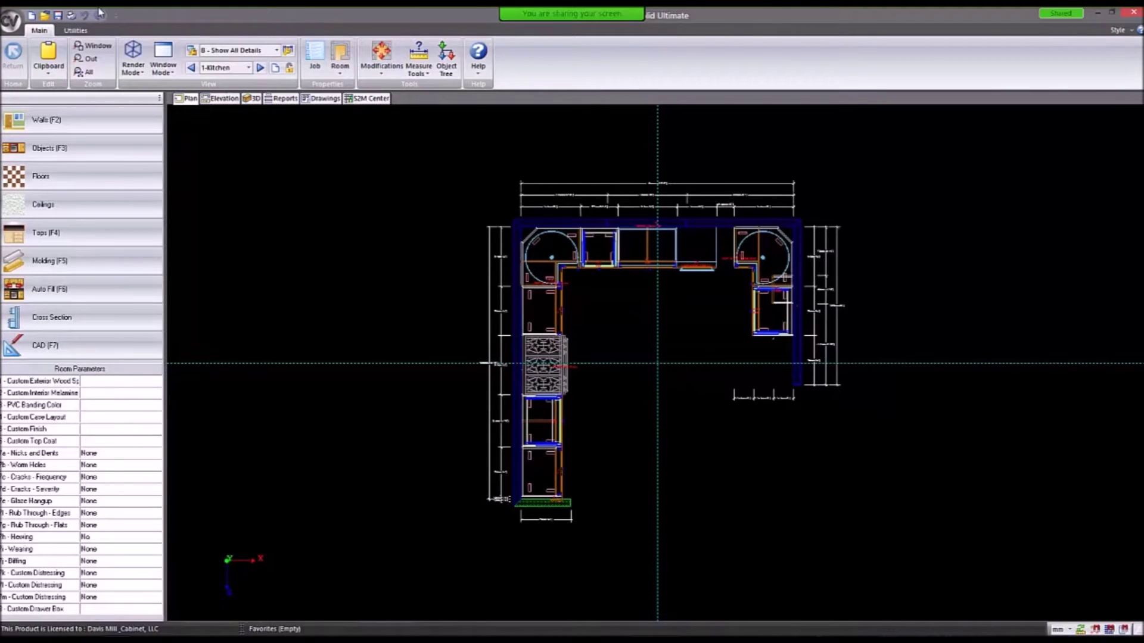
Save the finished kitchen job and check the file size in the properties of the job file on the desktop.
left_click(59, 16)
left_click(1098, 12)
left_click_drag(18, 358, 747, 181)
right_click(747, 182)
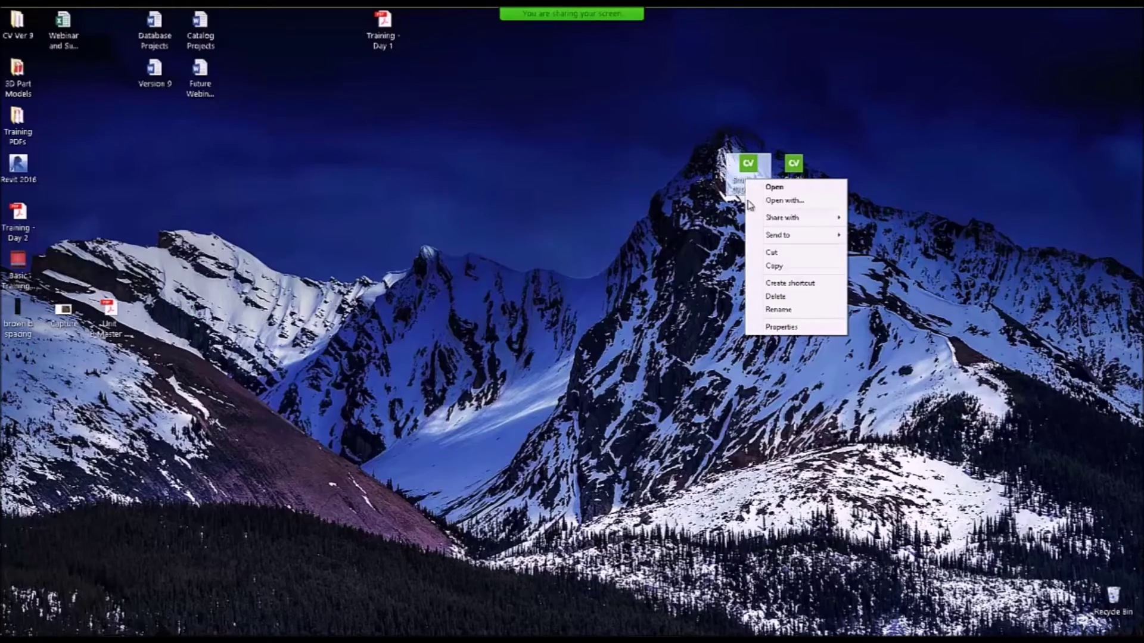
left_click(782, 328)
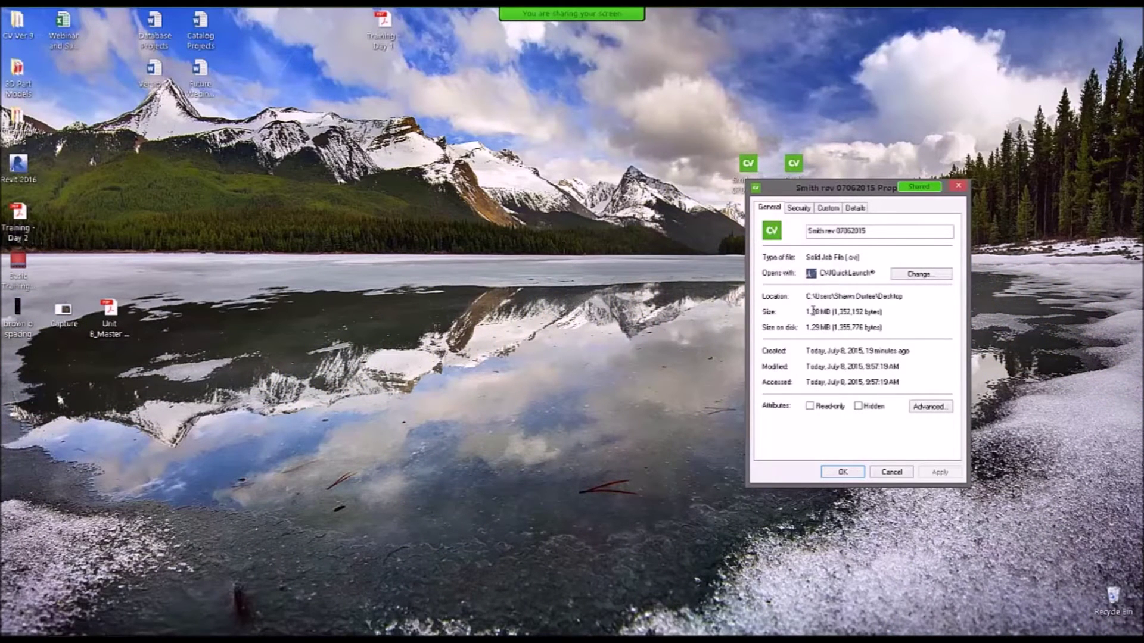
left_click(891, 473)
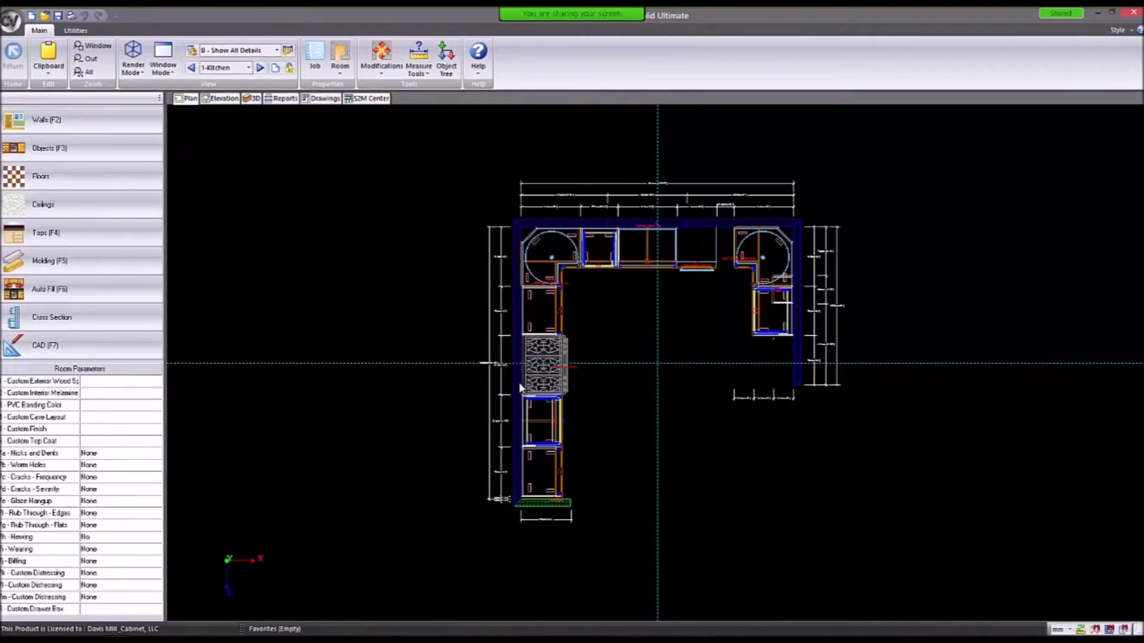
Place a Wolf 36" Gas Range from the Davis Appliances and Structural catalog on the left wall, directly against the upper base cabinet.
mouse_move(523, 391)
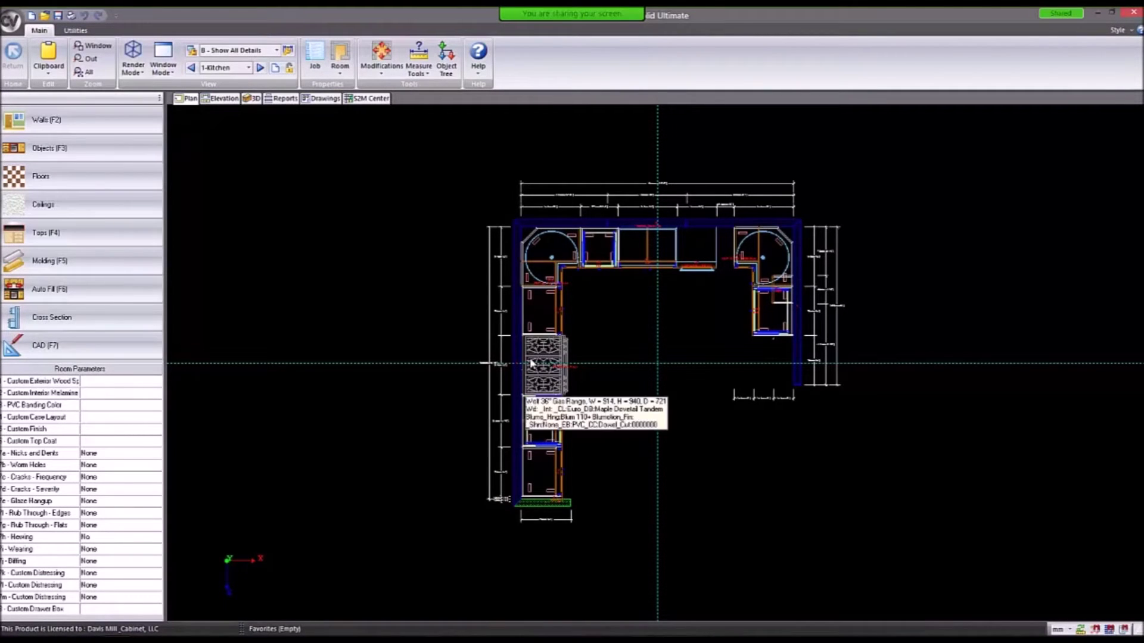
mouse_move(539, 333)
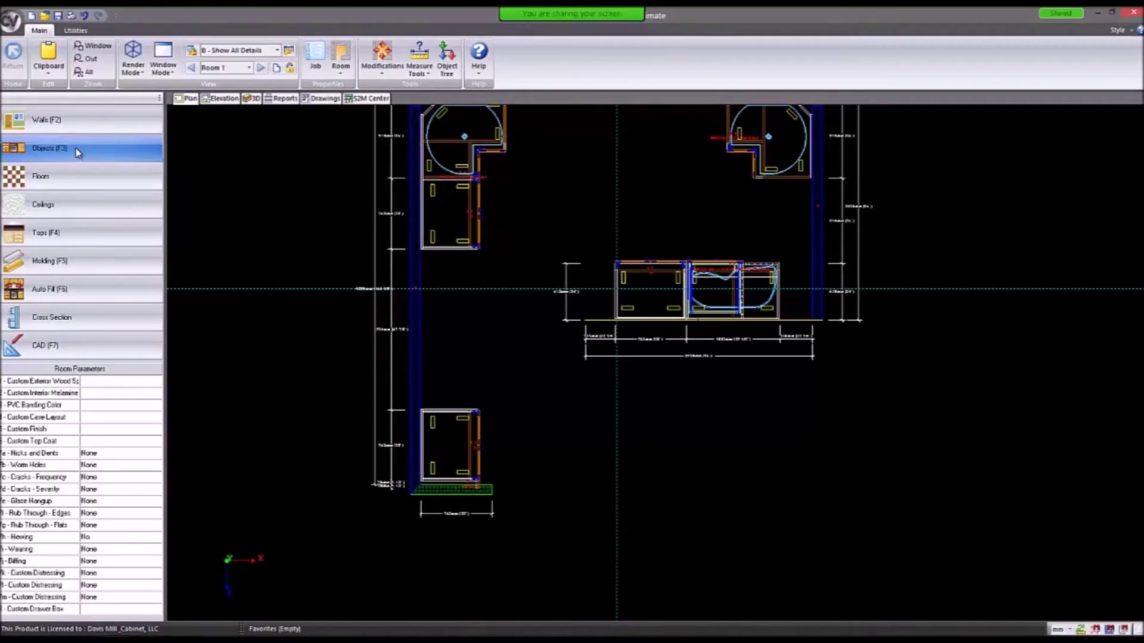
left_click(111, 153)
left_click(35, 118)
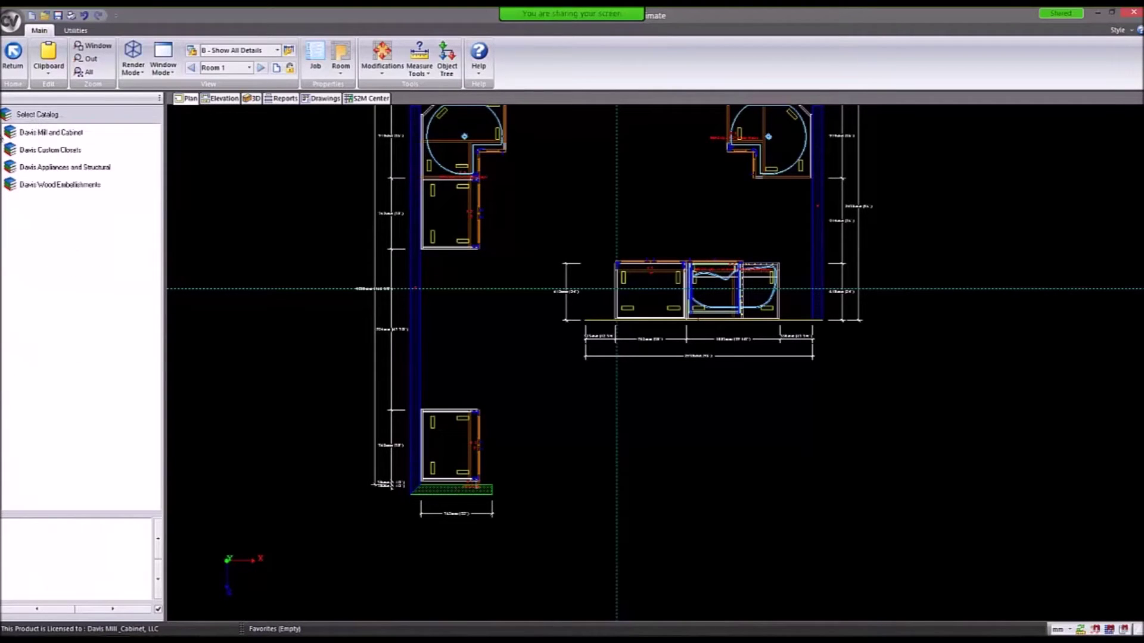
left_click(52, 171)
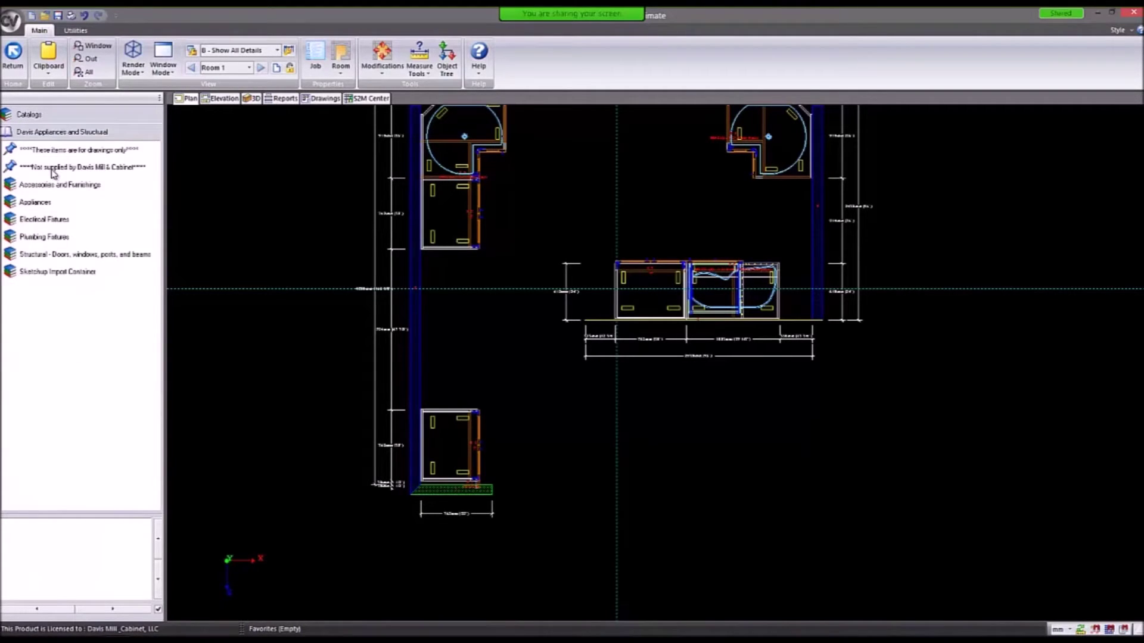
left_click(51, 203)
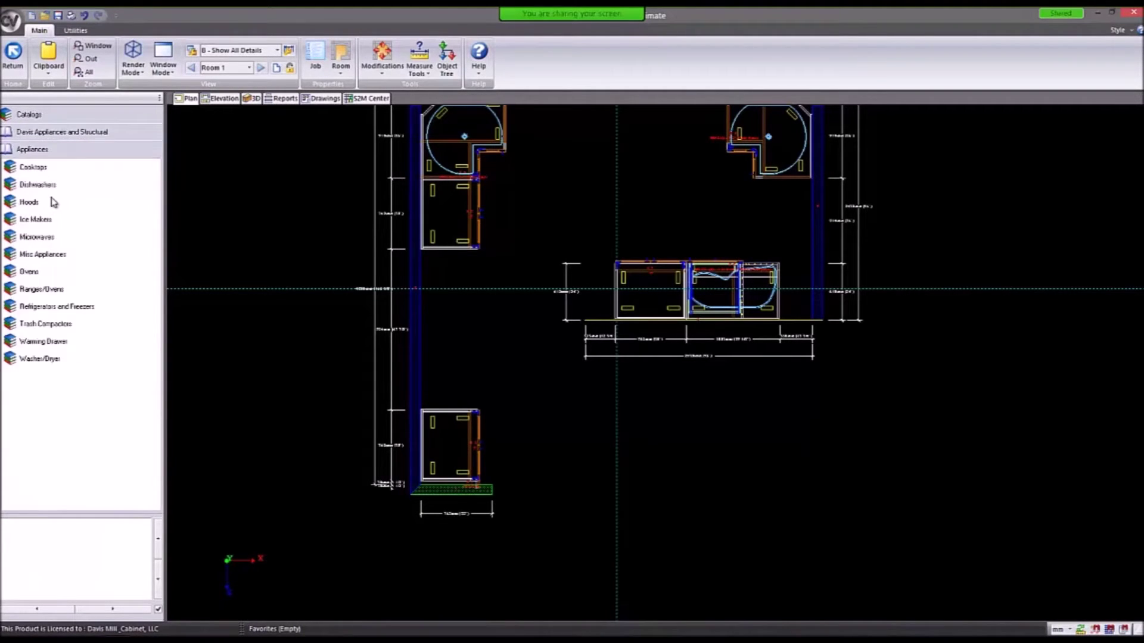
left_click(49, 292)
left_click(31, 243)
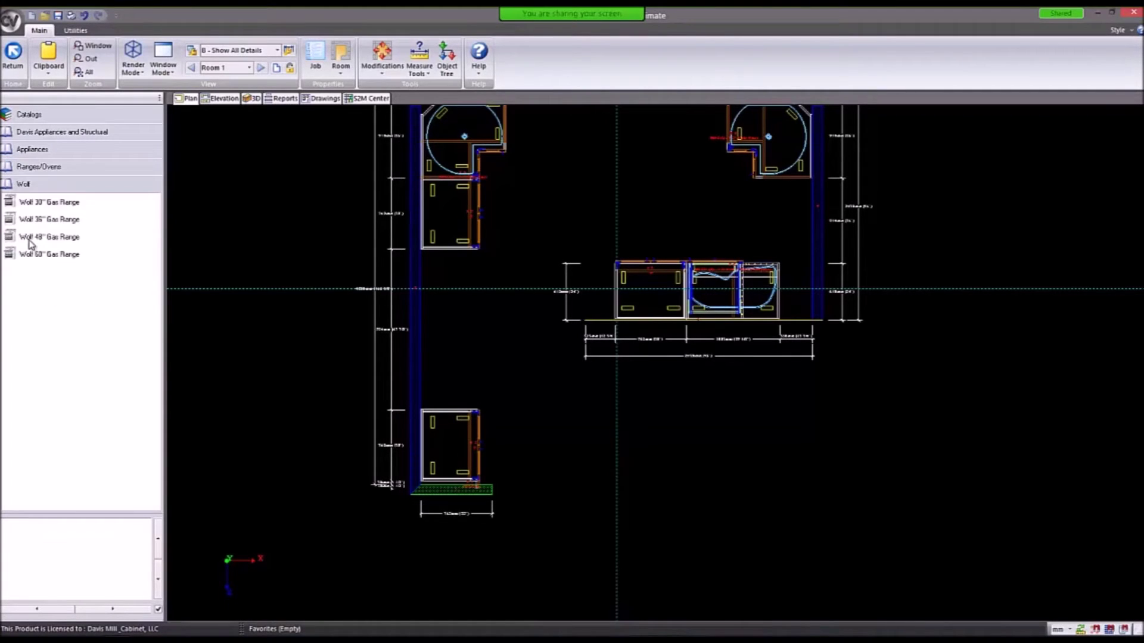
left_click(69, 220)
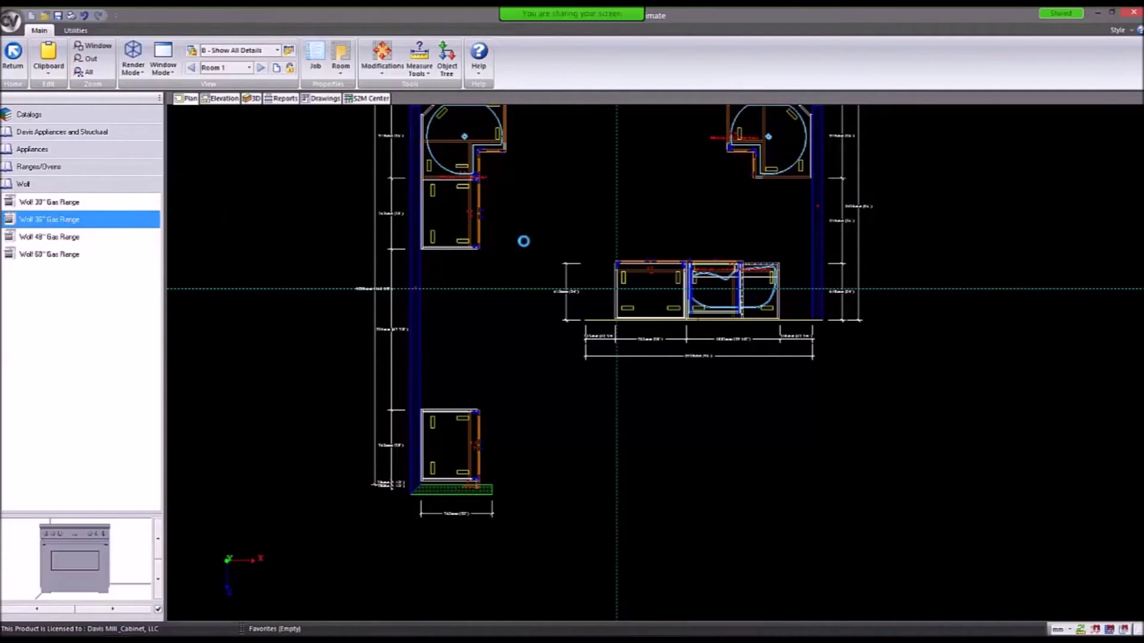
left_click(427, 288)
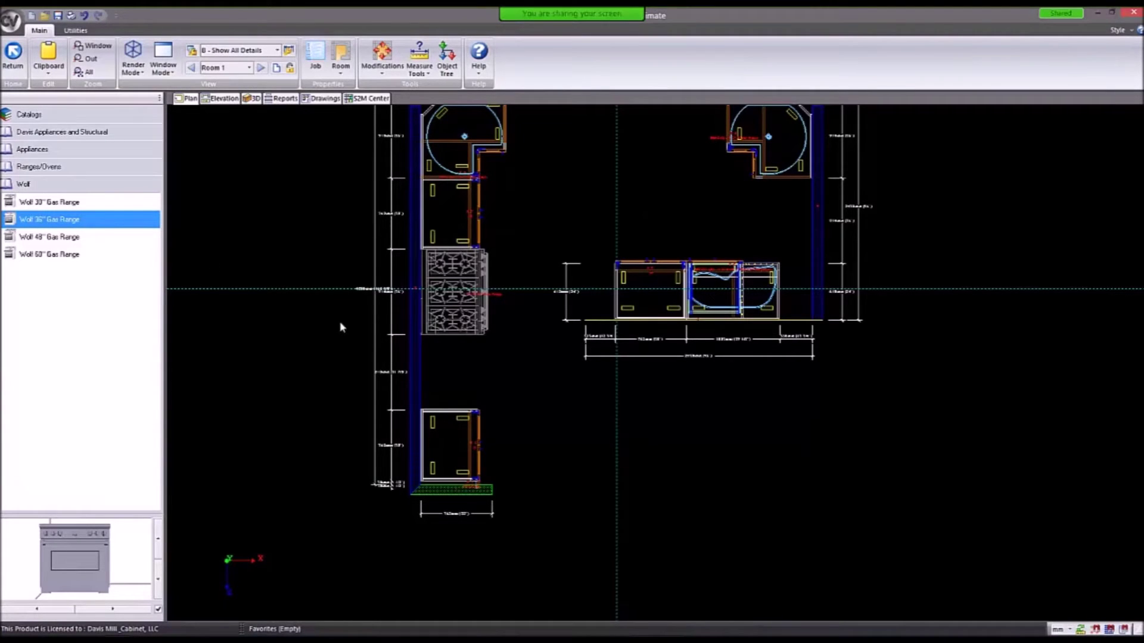
scroll(290, 219, "up", 2)
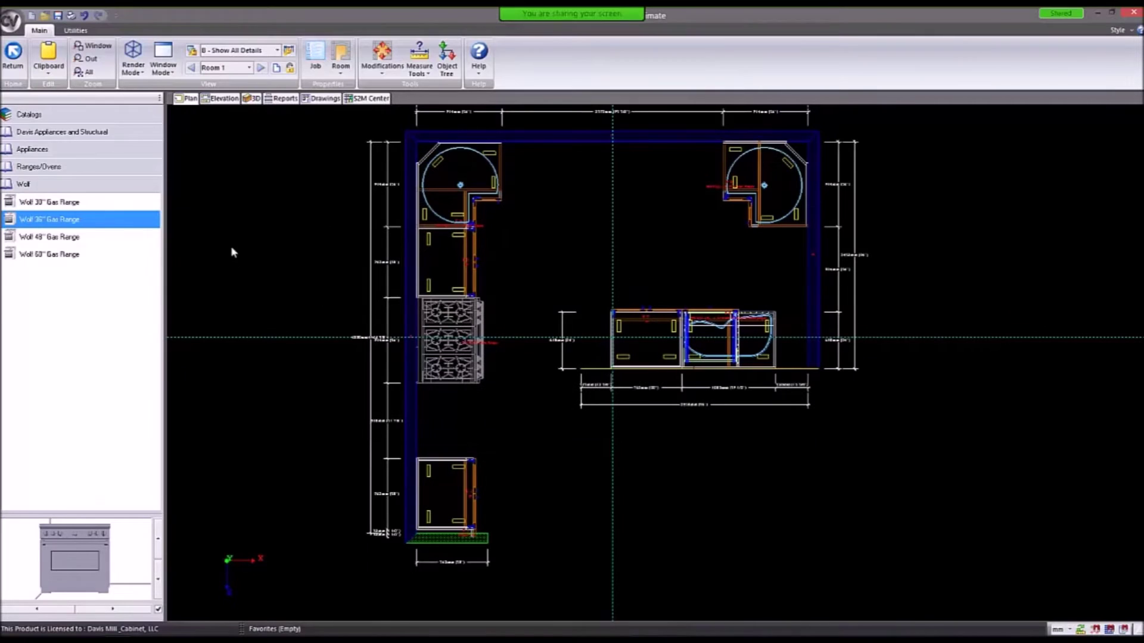
key("Escape")
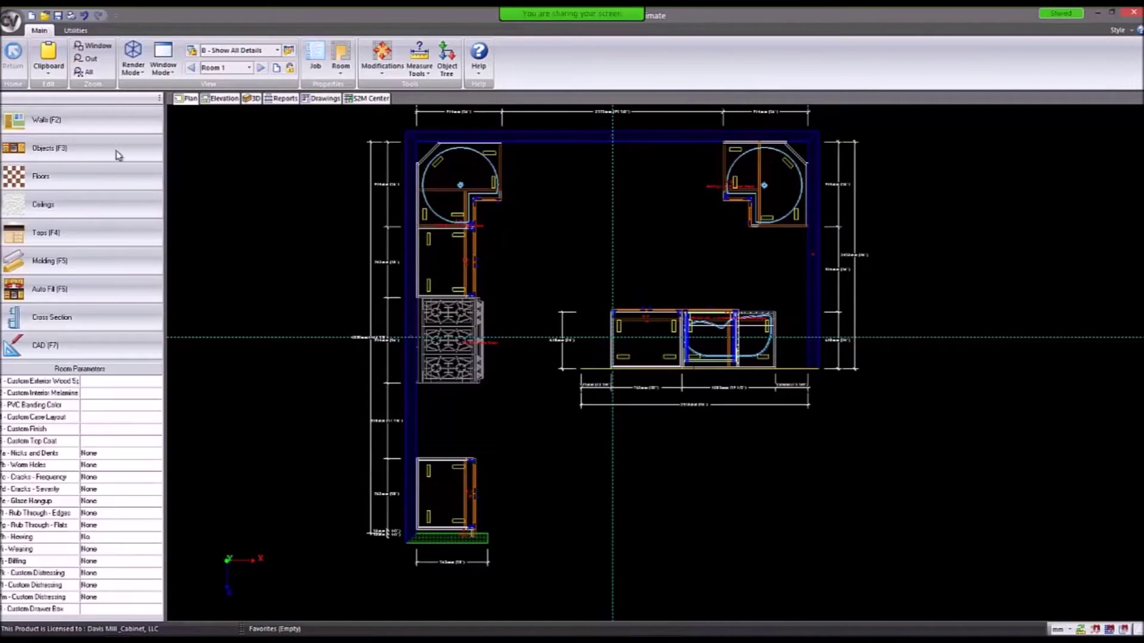
Place a BSF standard sink base from the Davis Mill and Cabinet catalog on the back wall between the two corner cabinets.
left_click(80, 150)
left_click(39, 148)
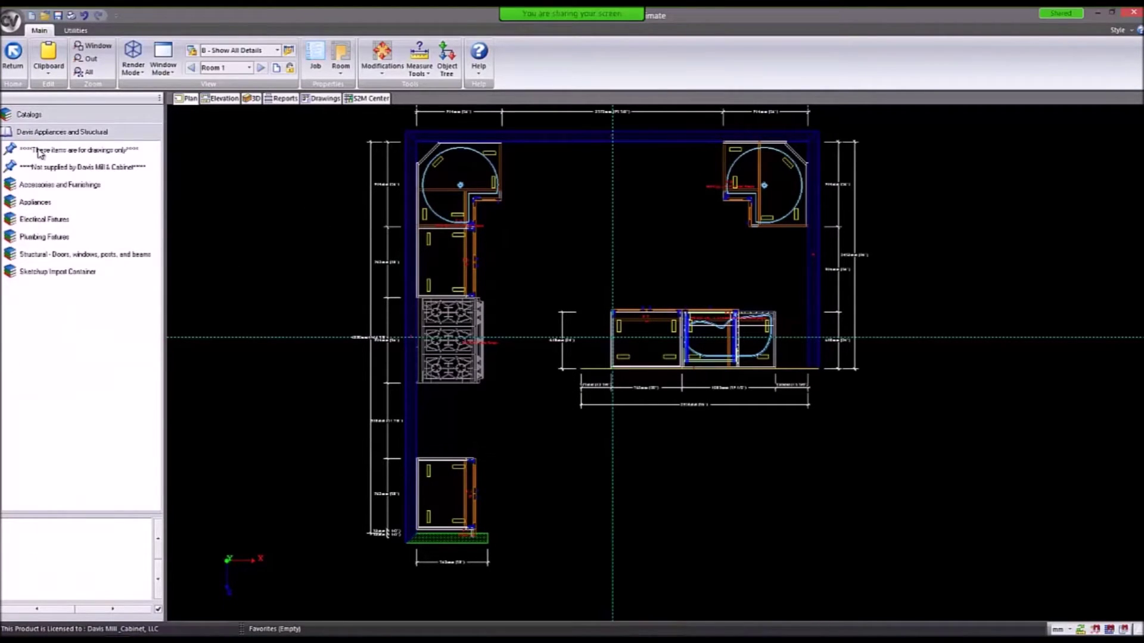
left_click(40, 118)
left_click(45, 131)
left_click(39, 168)
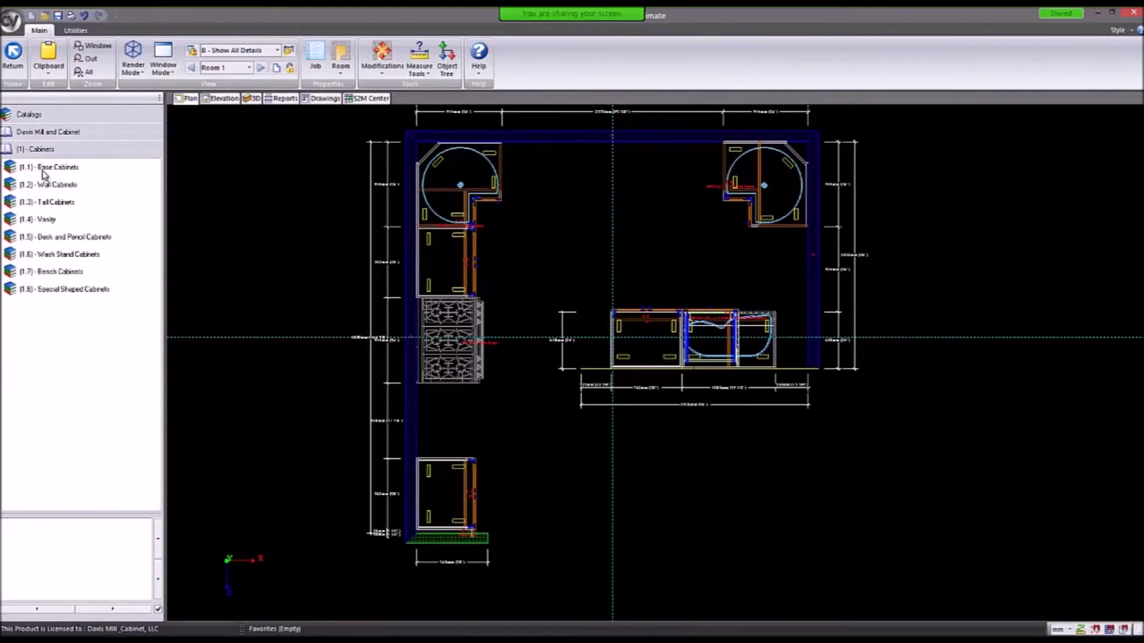
left_click(48, 169)
left_click(57, 238)
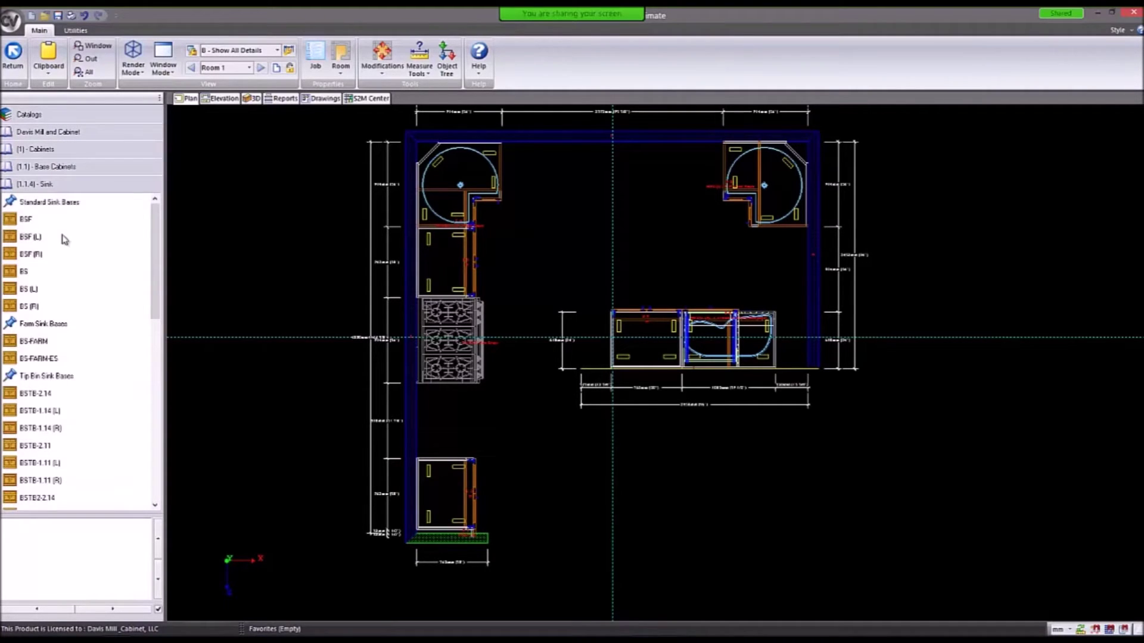
left_click_drag(26, 220, 653, 161)
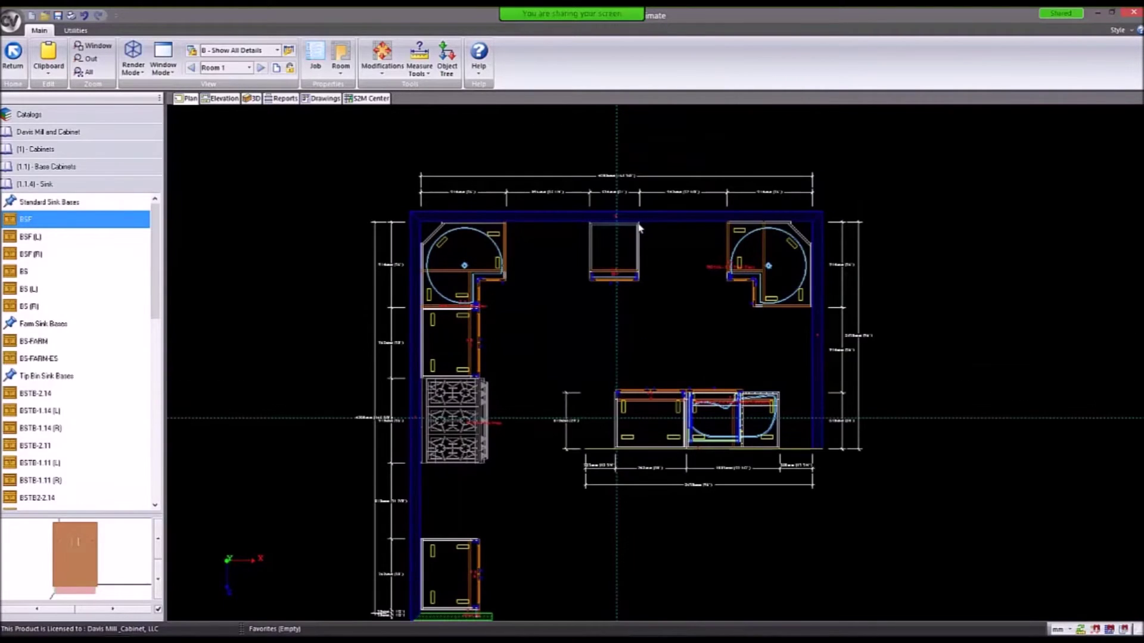
Set the width of the BSF sink base on the back wall to 914 mm.
left_click(626, 256)
left_click(134, 243)
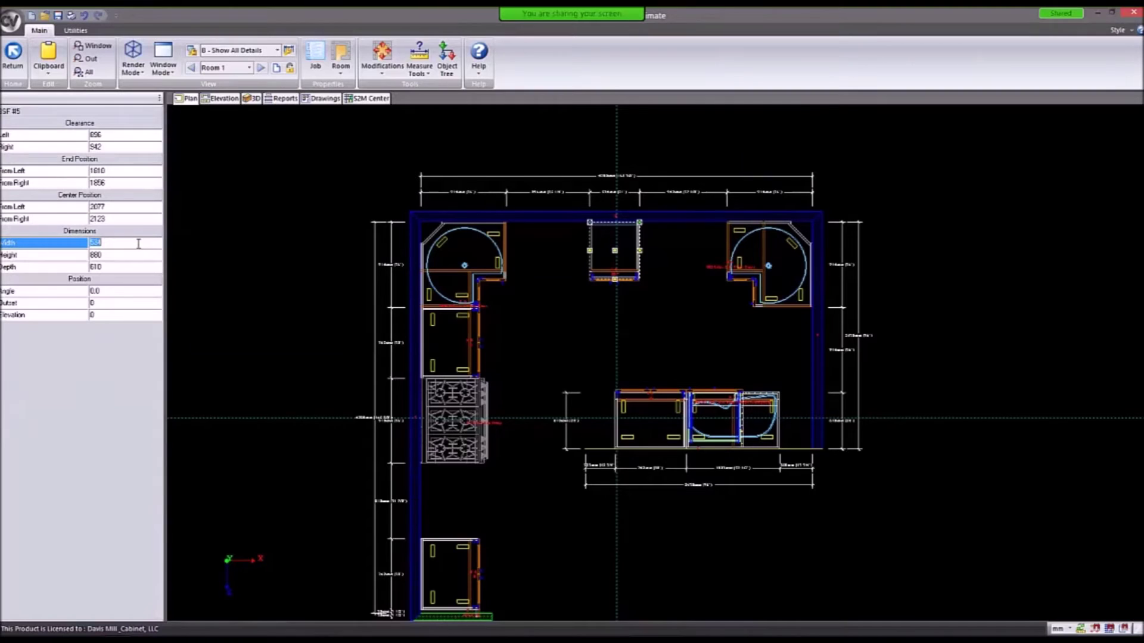
type("914")
key("Return")
key("Return")
Center the sink base on the back wall by setting its center position from the left to 4200/2.
scroll(634, 240, "up", 4)
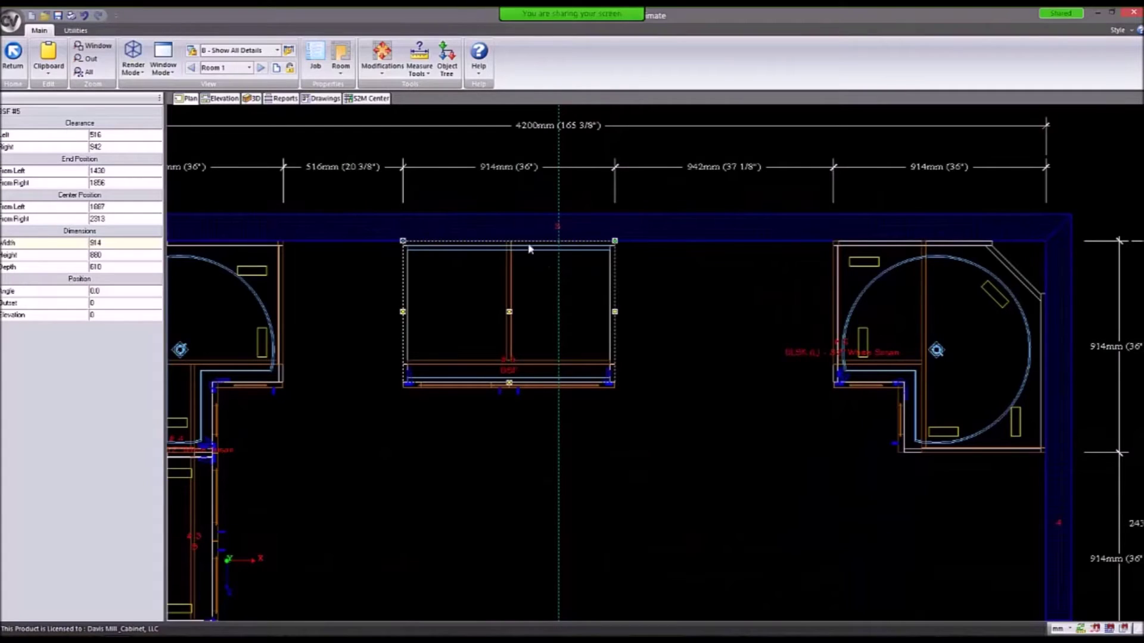
scroll(579, 280, "down", 1)
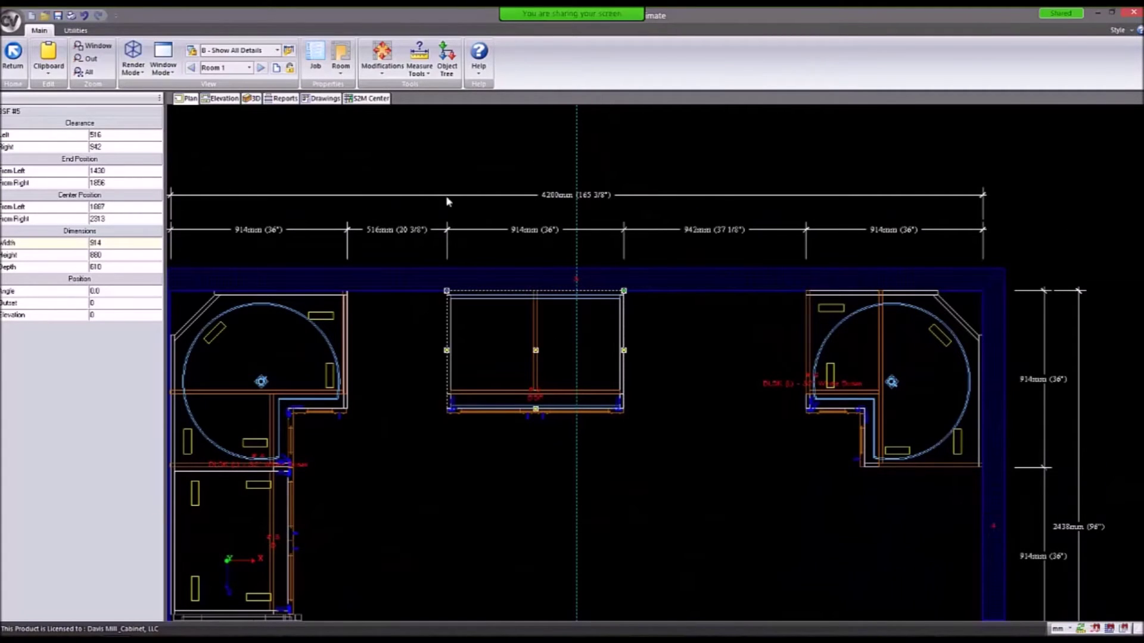
left_click(121, 205)
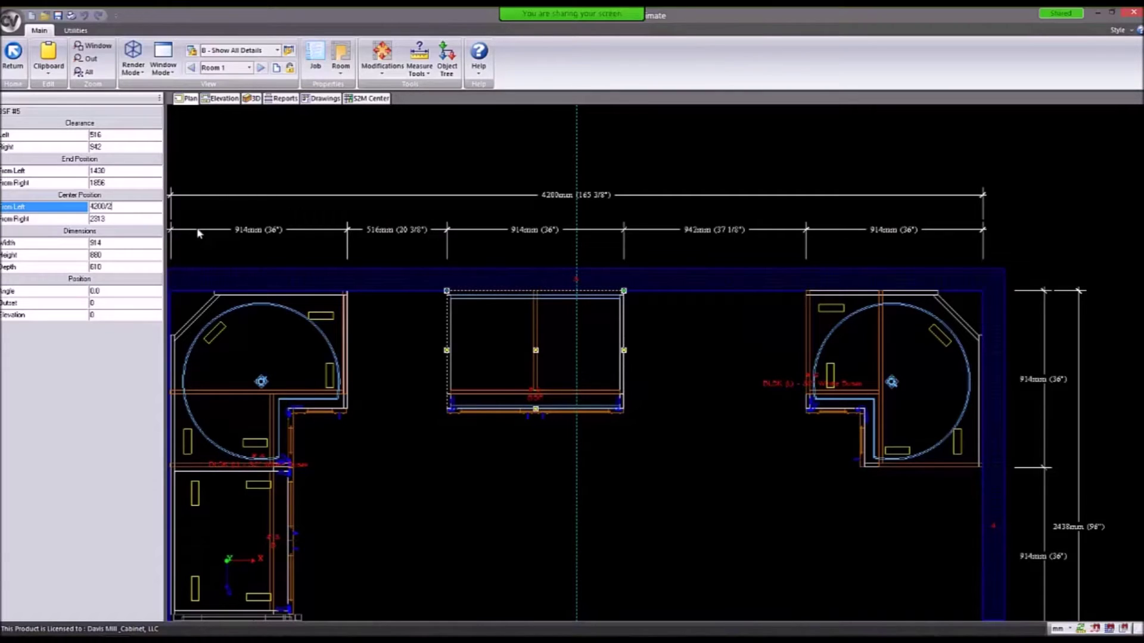
key("Return")
scroll(576, 241, "down", 1)
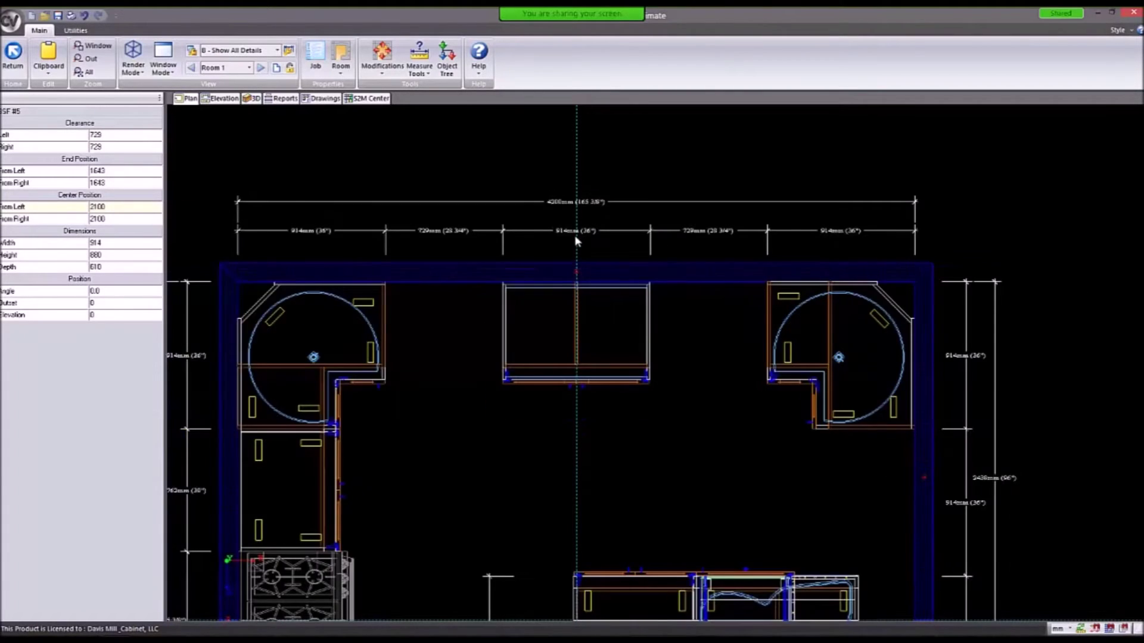
scroll(577, 240, "down", 1)
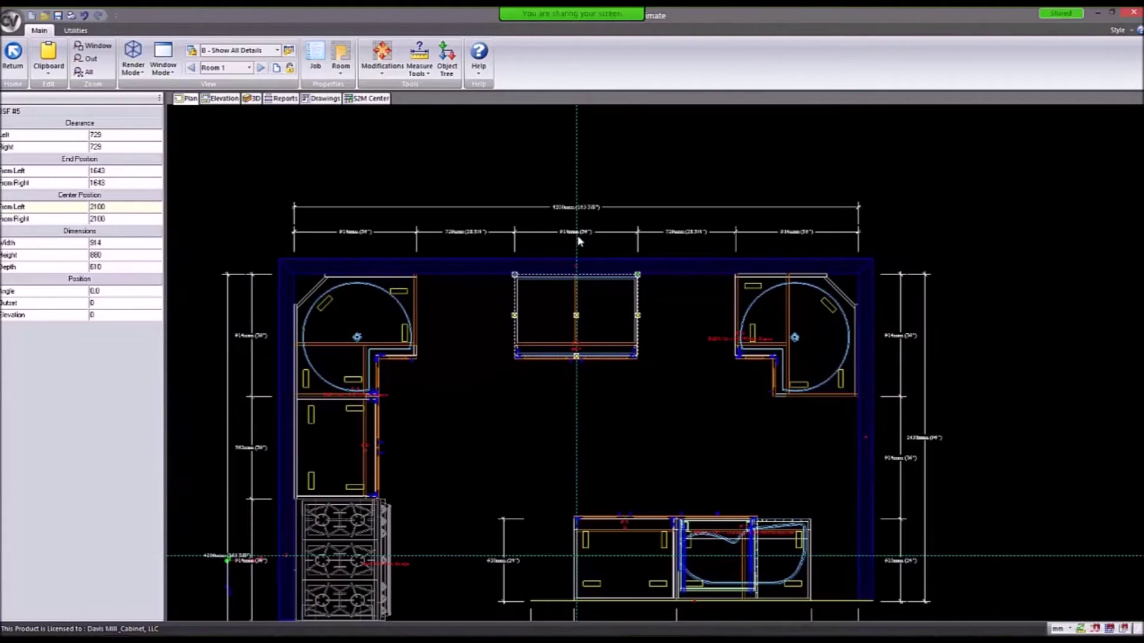
Deselect the sink base and open the top level of the Davis Mill and Cabinet object catalog.
left_click(570, 421)
scroll(622, 268, "up", 2)
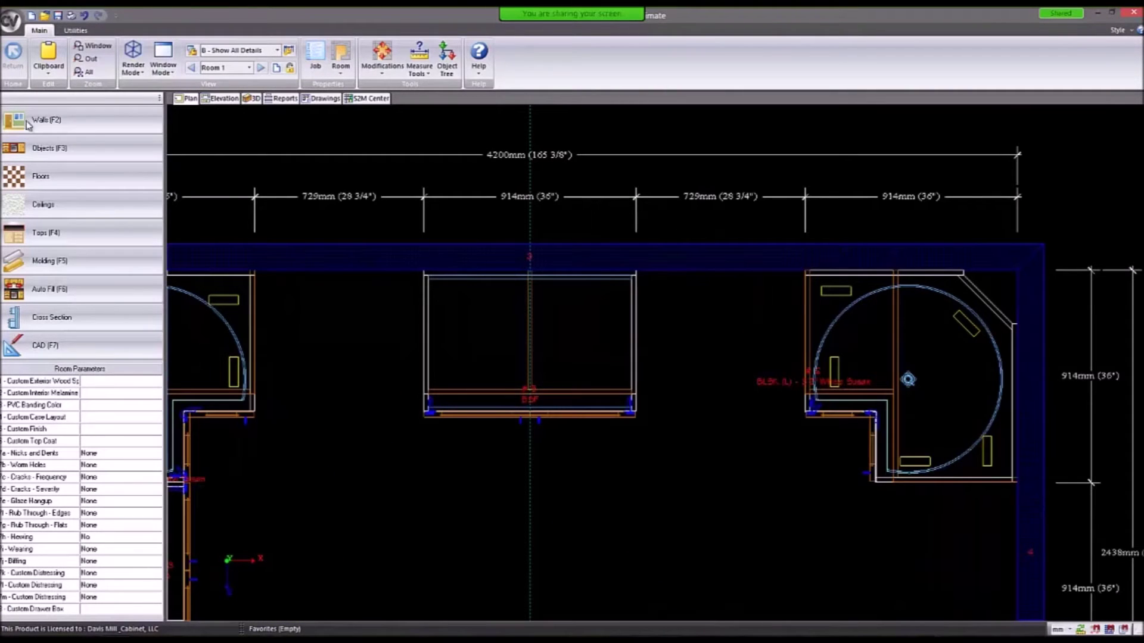
left_click(79, 146)
left_click(53, 150)
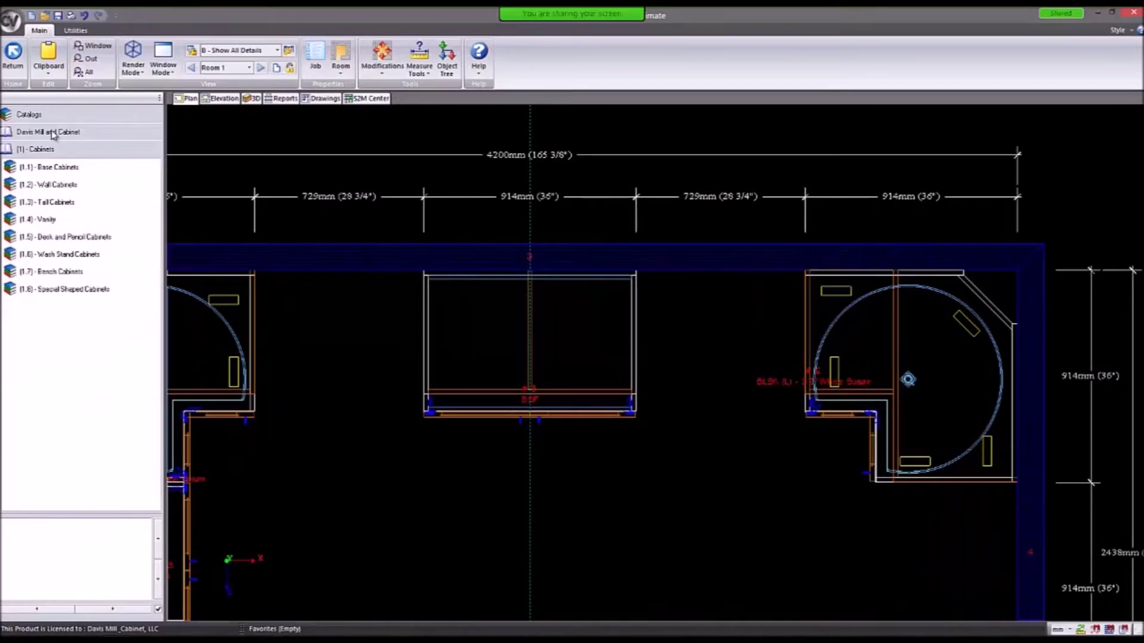
left_click(52, 132)
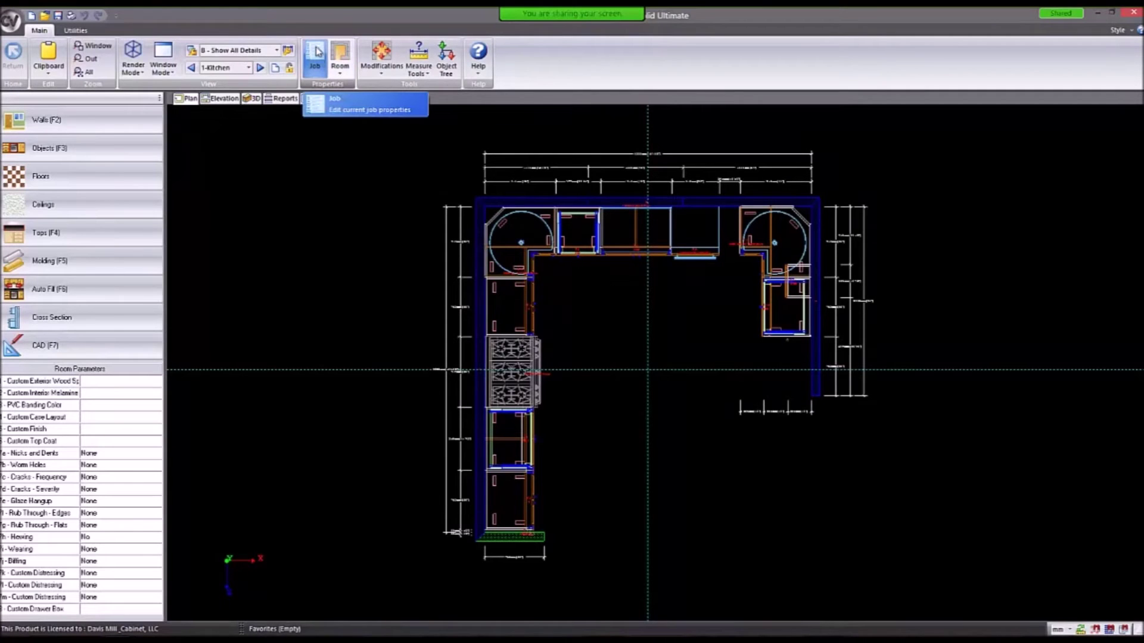
Review the job properties, including the job and customer information, shipping option, event schedule, comment and parameters.
left_click(316, 54)
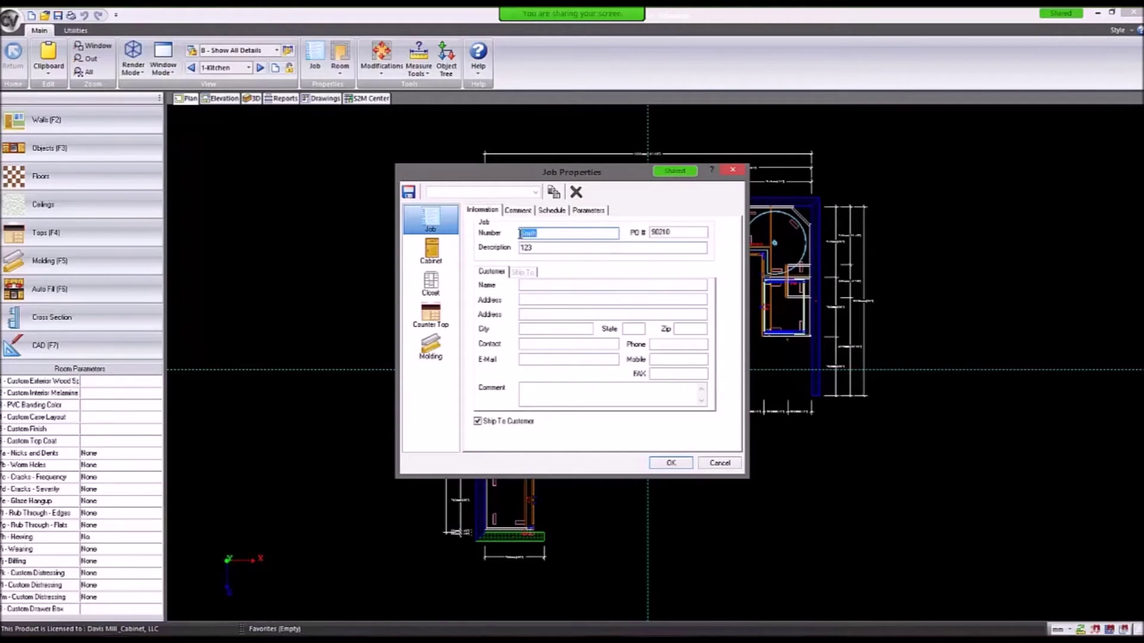
double_click(677, 234)
left_click(557, 286)
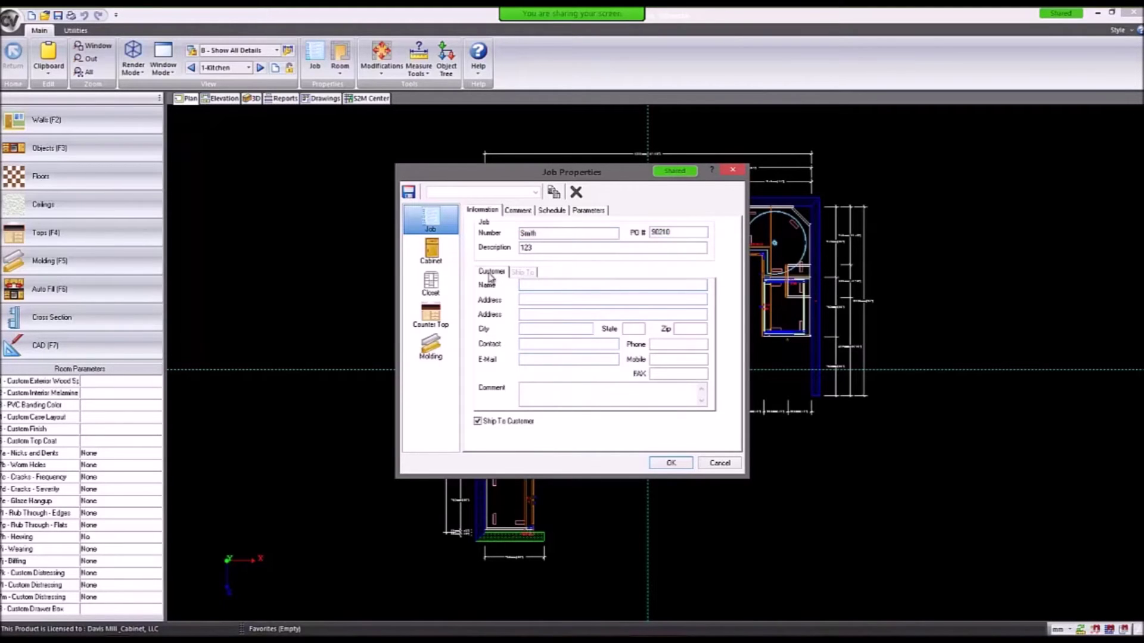
left_click(512, 420)
left_click(514, 422)
left_click(563, 215)
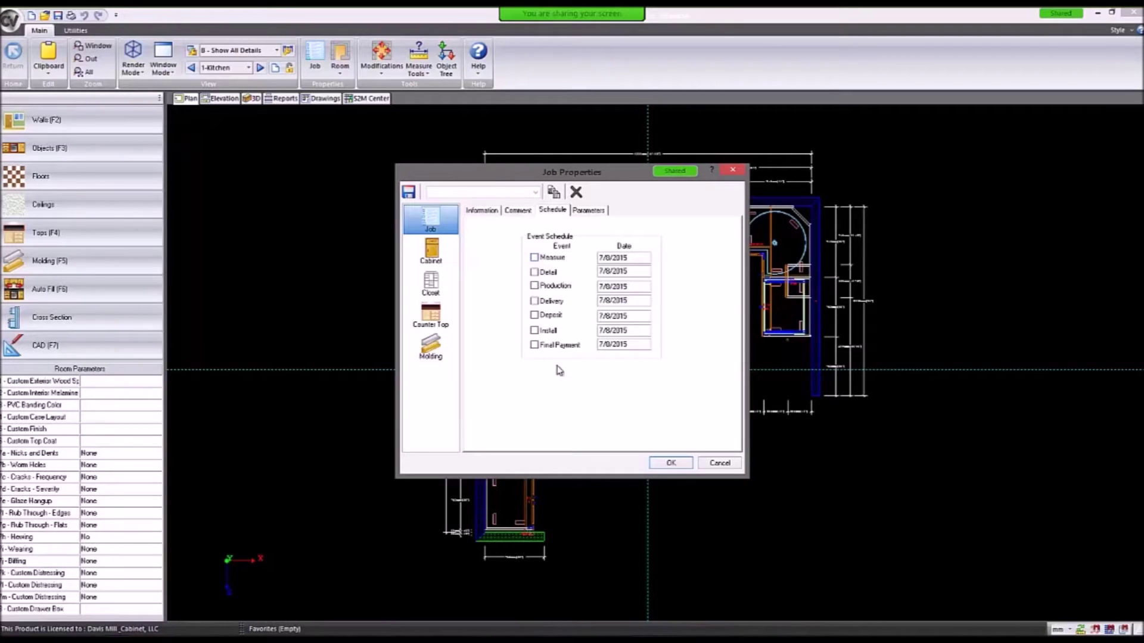
left_click(517, 211)
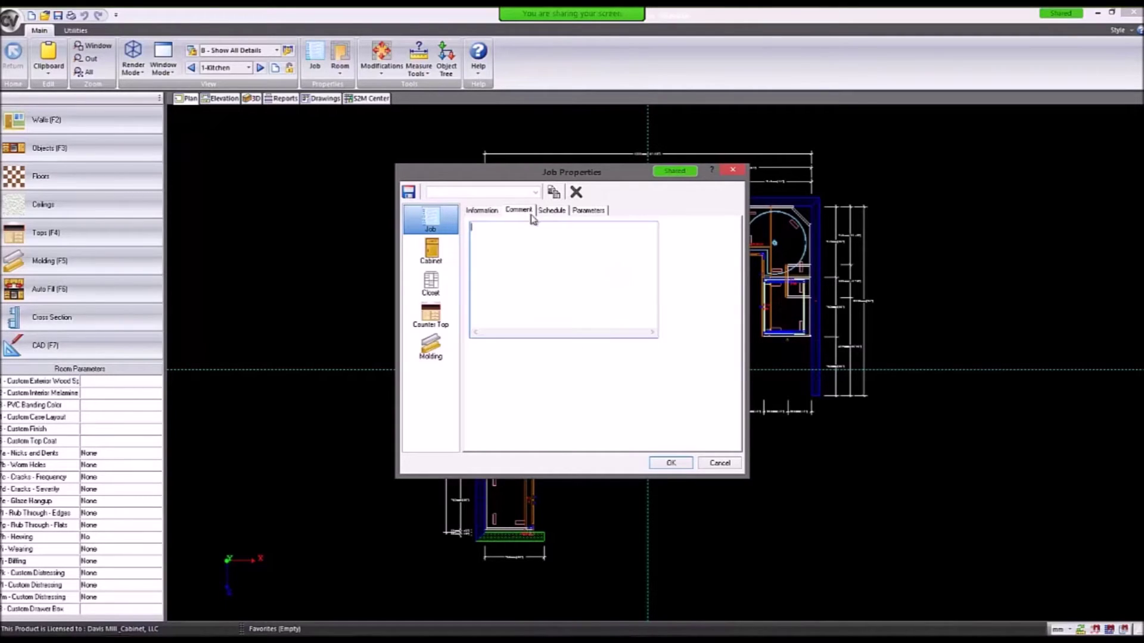
left_click(584, 214)
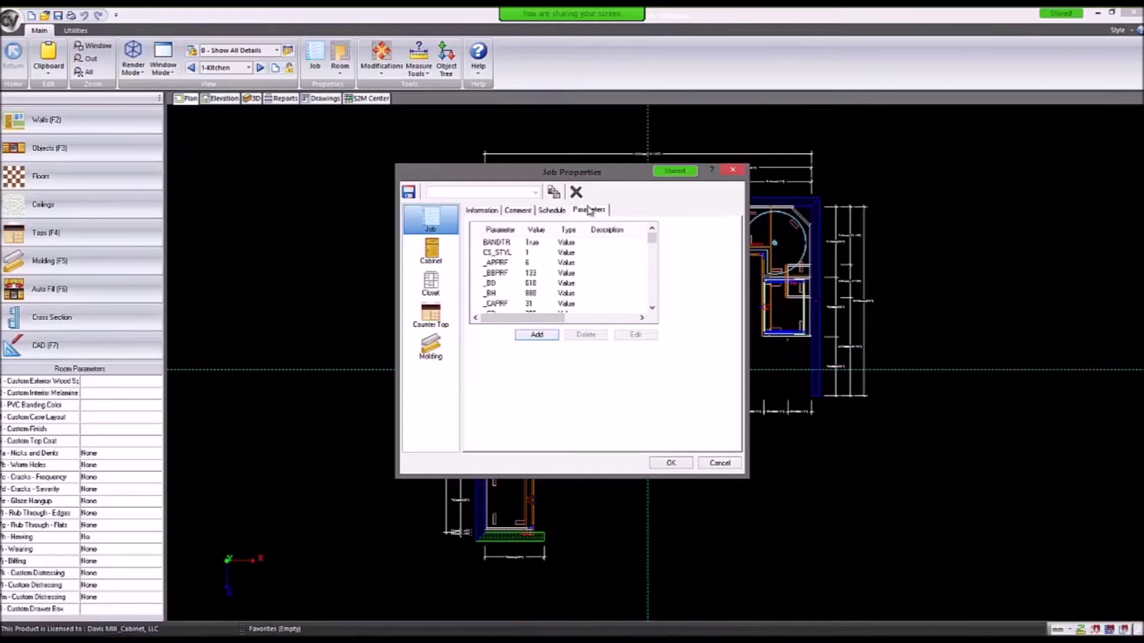
left_click(481, 211)
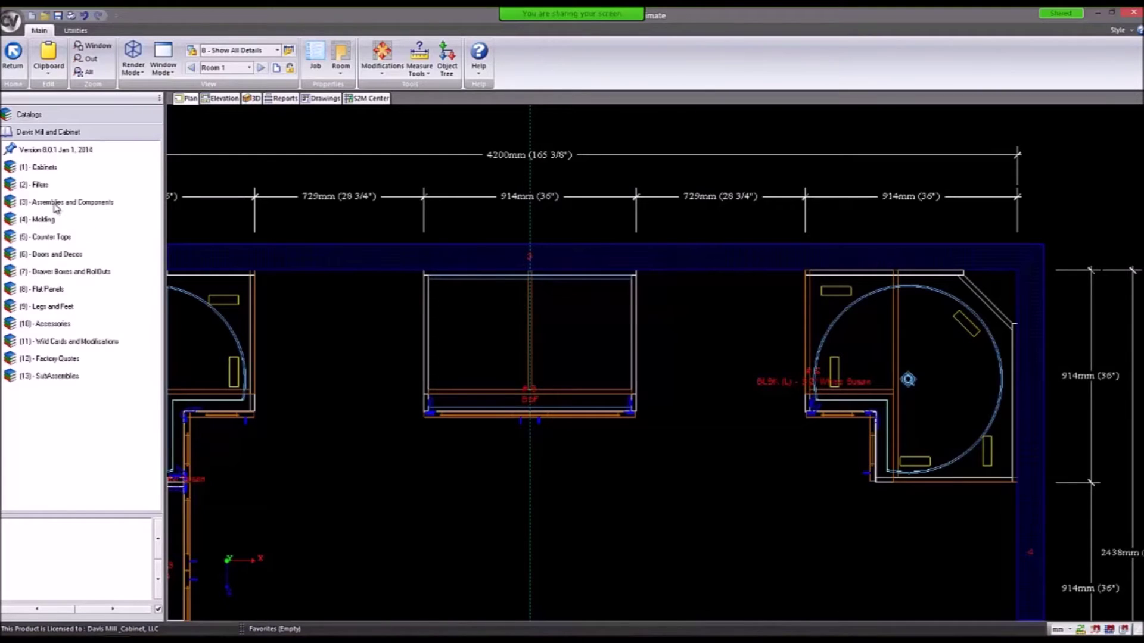
Browse to the dishwashers under Doors and Decos, Appliances w/ Decos, and compare the 3D previews of the four dishwasher variants.
left_click(52, 258)
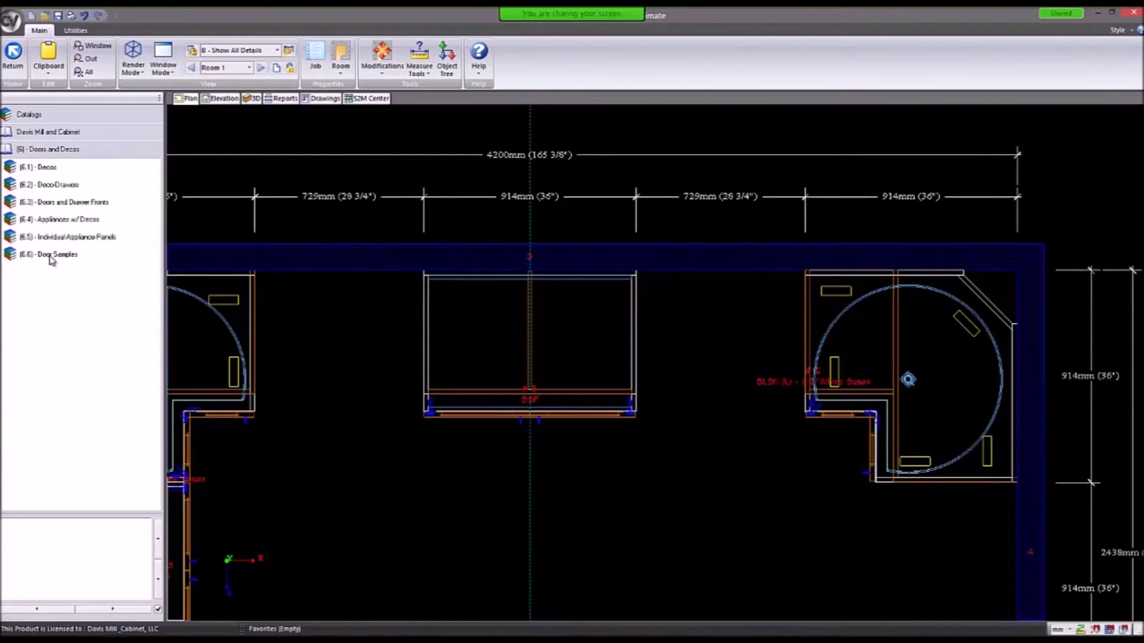
left_click(75, 222)
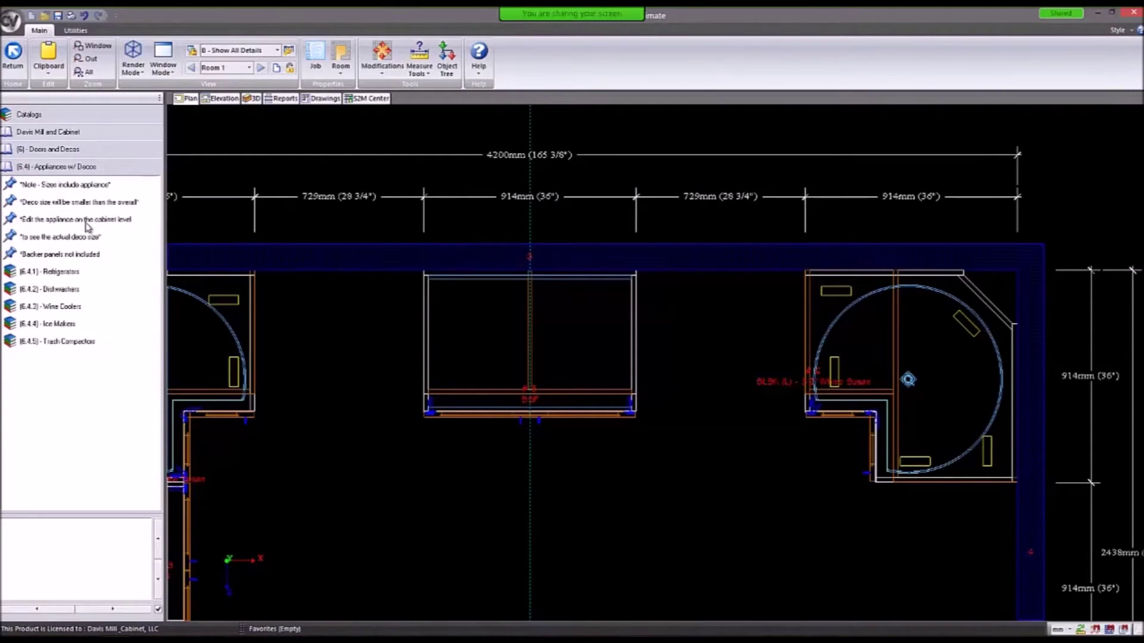
left_click(55, 292)
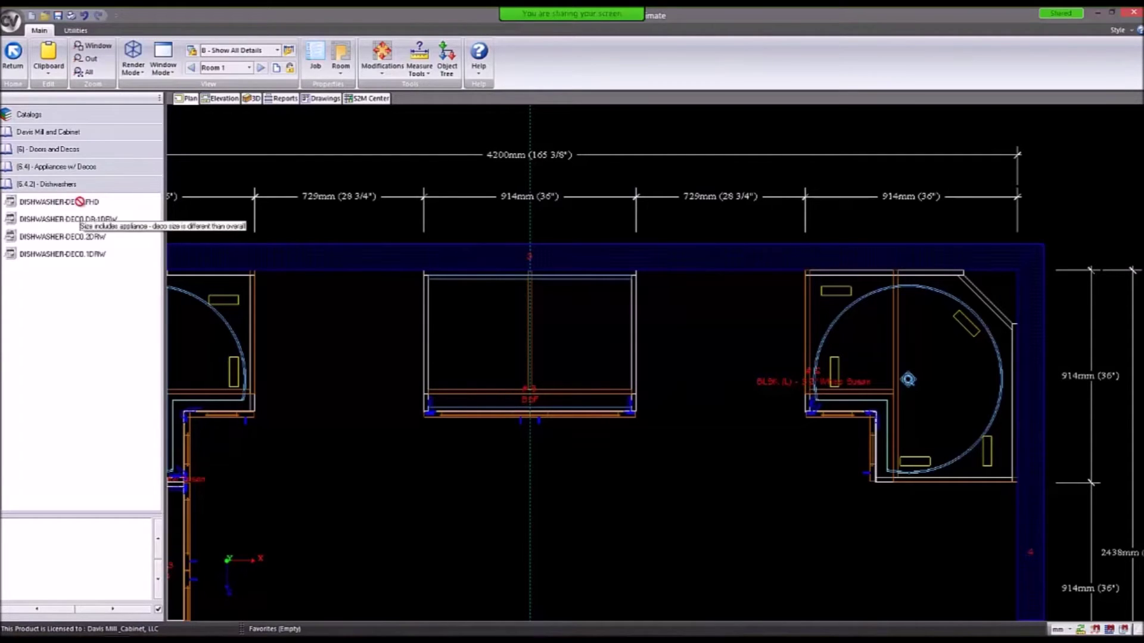
left_click(42, 205)
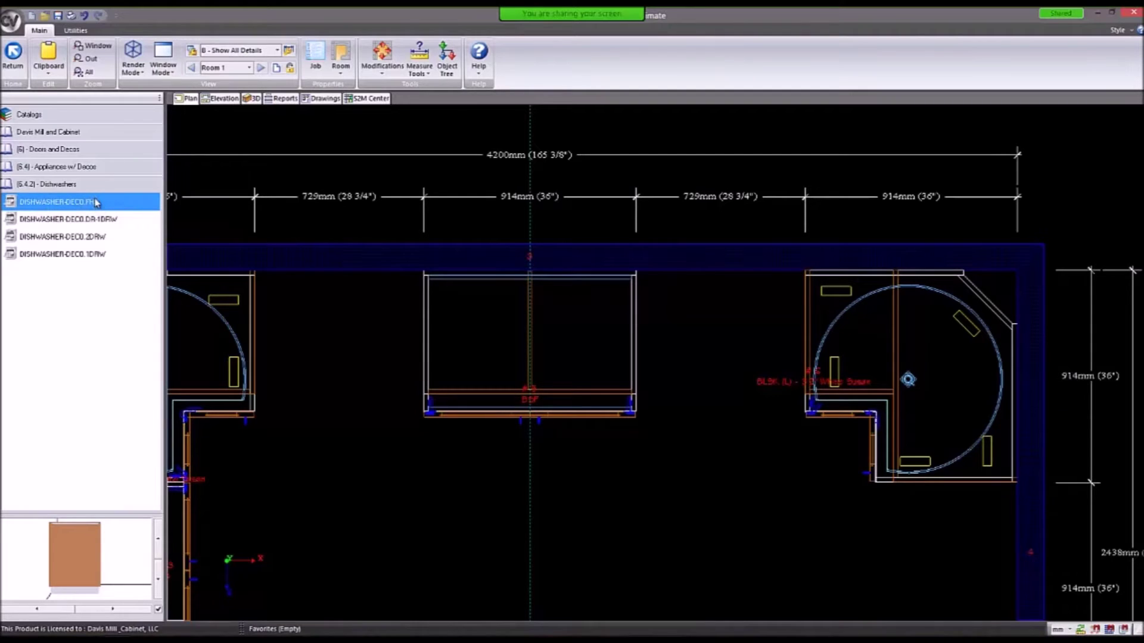
left_click(88, 220)
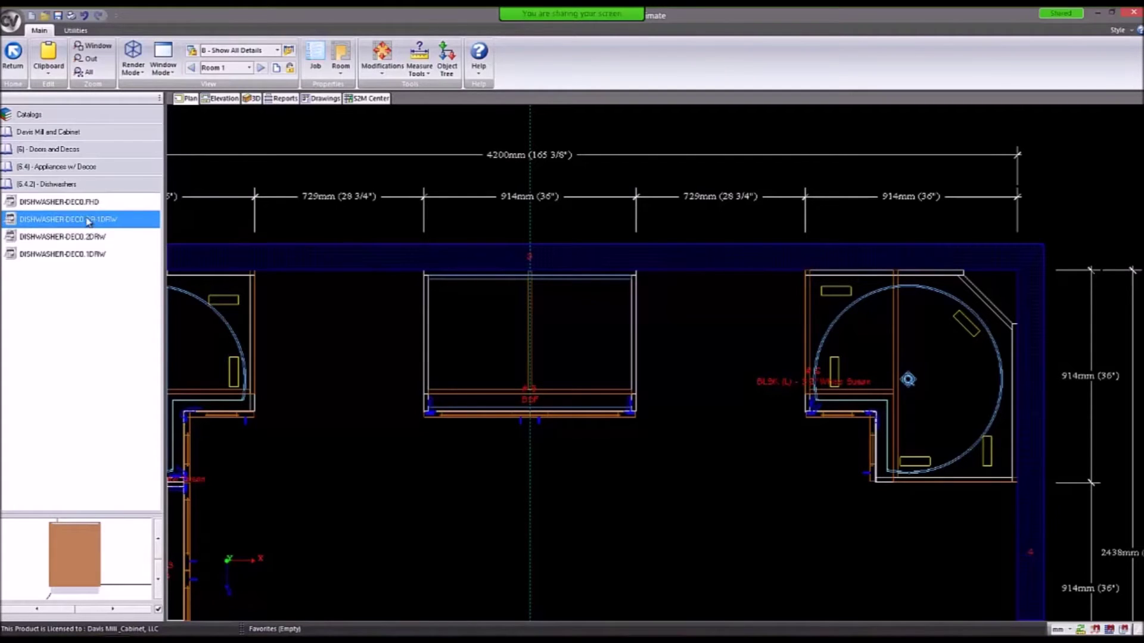
left_click_drag(121, 532, 98, 540)
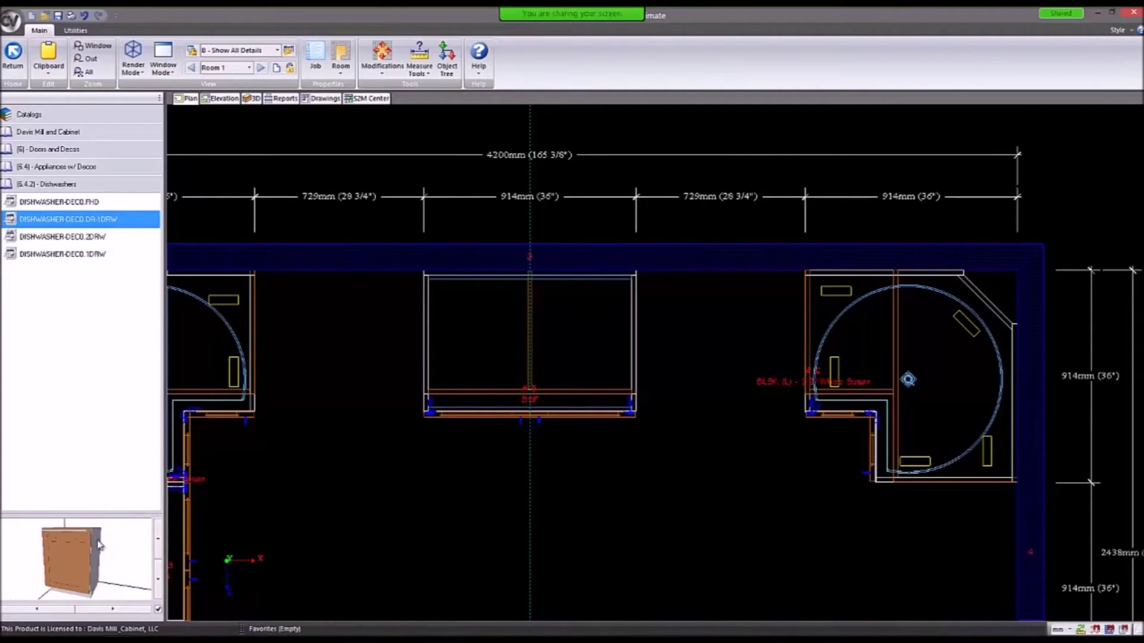
left_click(100, 237)
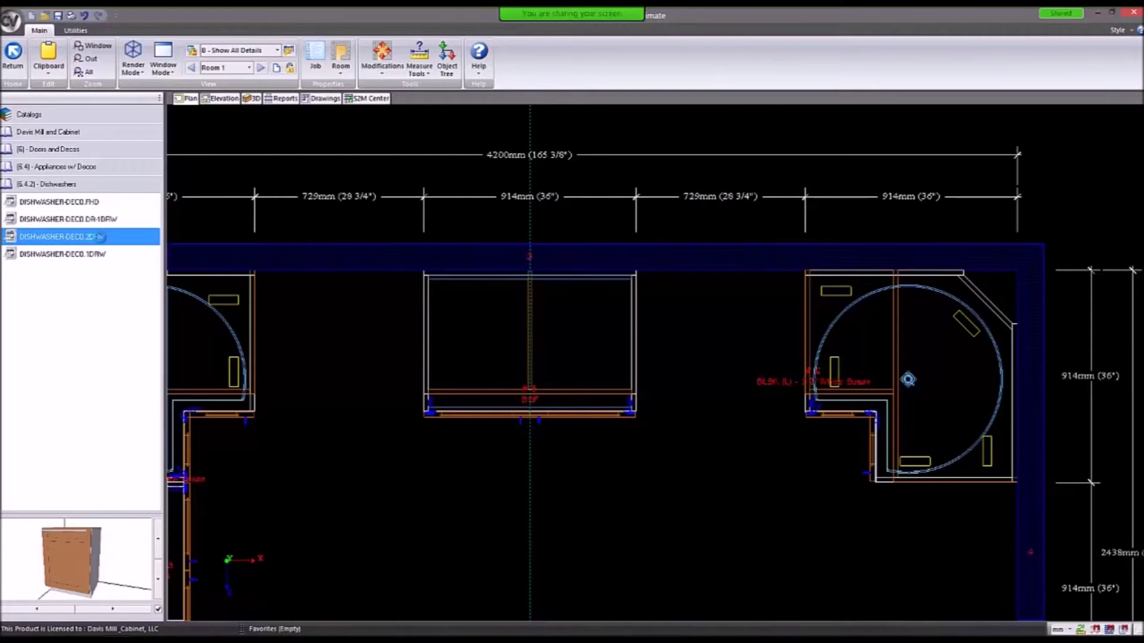
left_click_drag(113, 536, 59, 570)
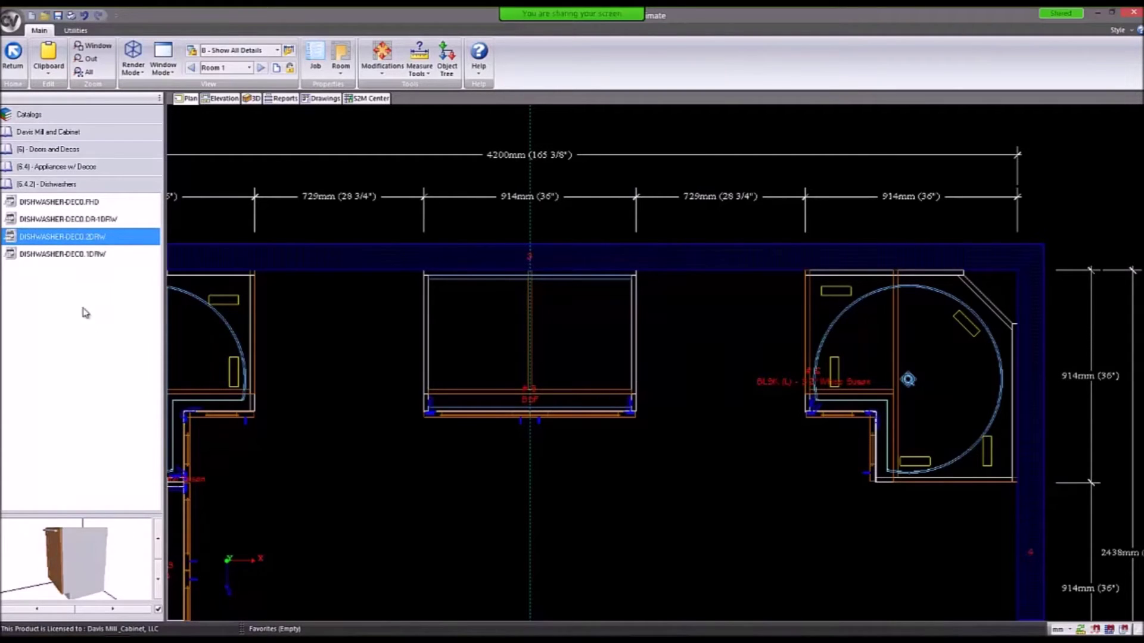
left_click(81, 256)
left_click_drag(121, 540, 88, 537)
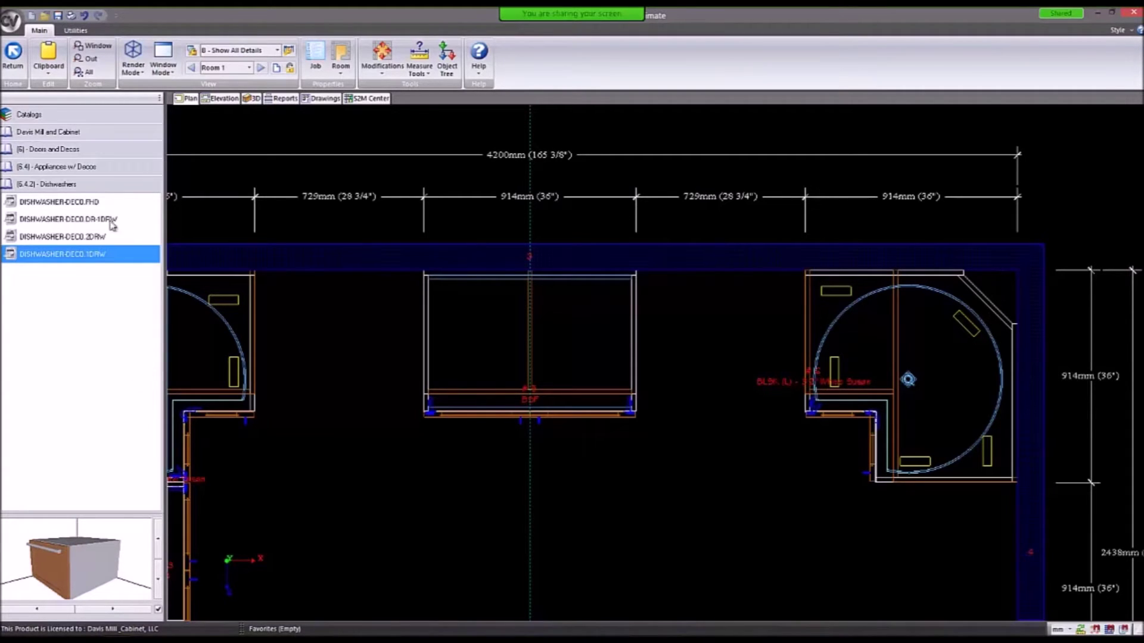
Place a DISHWASHER-DECO.FHD on the back wall directly against the right side of the sink base.
left_click(86, 204)
left_click_drag(91, 206, 721, 358)
left_click(740, 376)
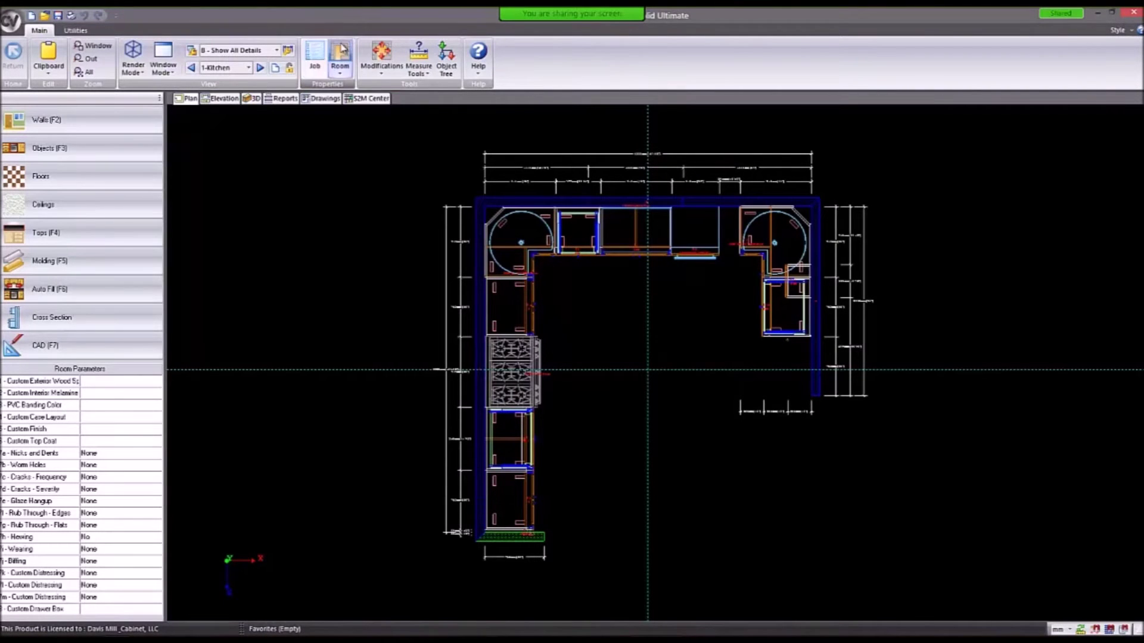
Reverse the layout of the 1-Kitchen room and inspect the mirrored corner cabinets.
left_click(382, 70)
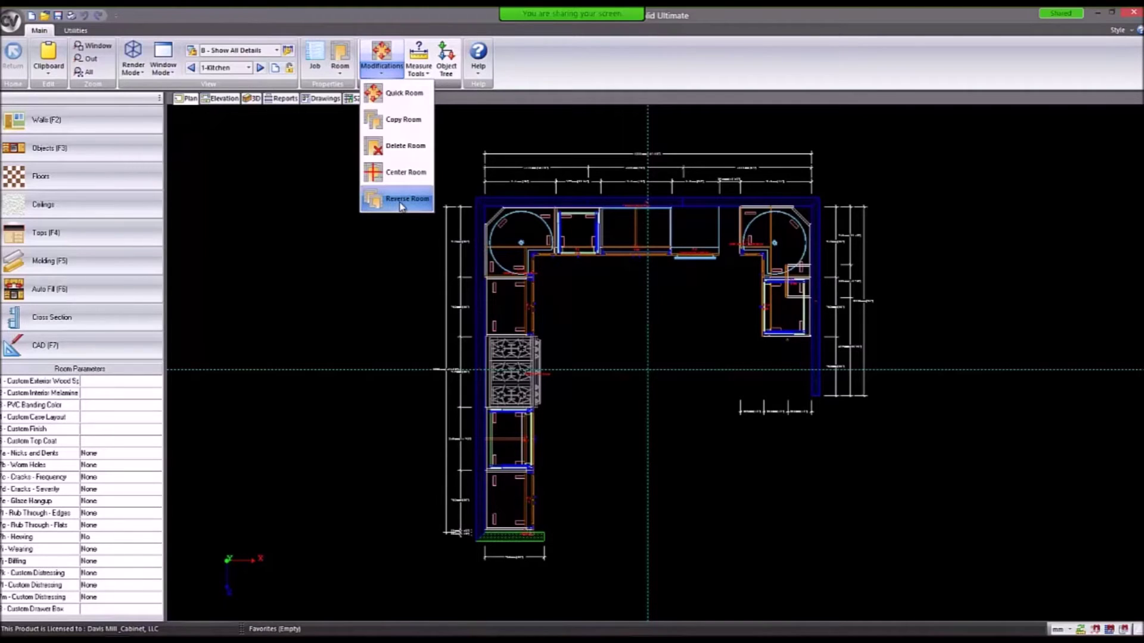
left_click(393, 203)
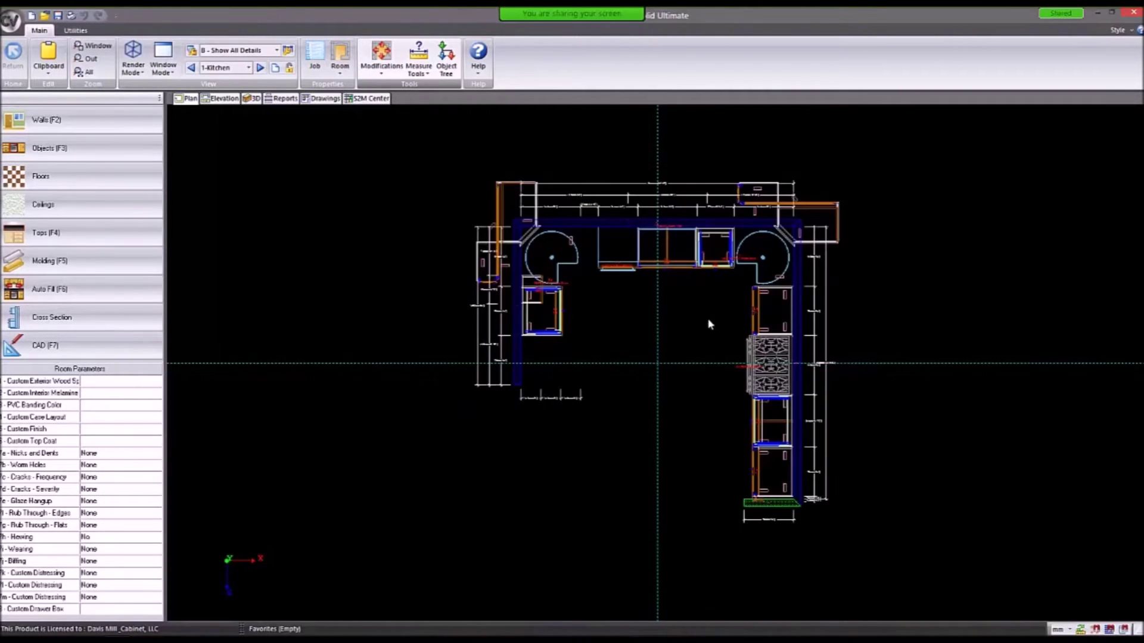
scroll(818, 220, "up", 4)
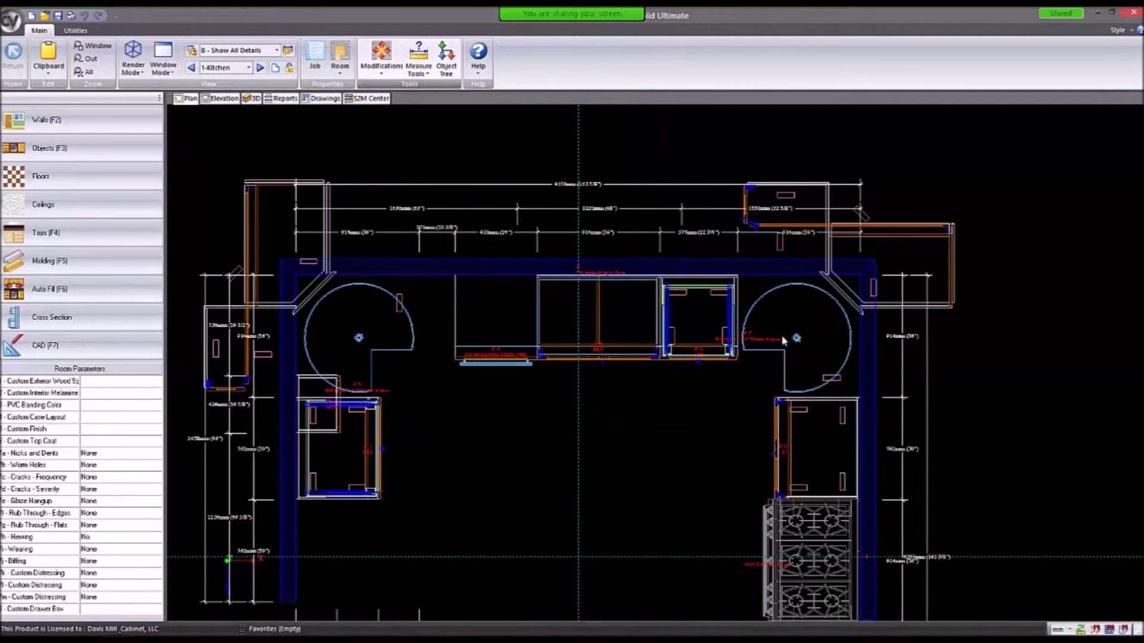
left_click(382, 340)
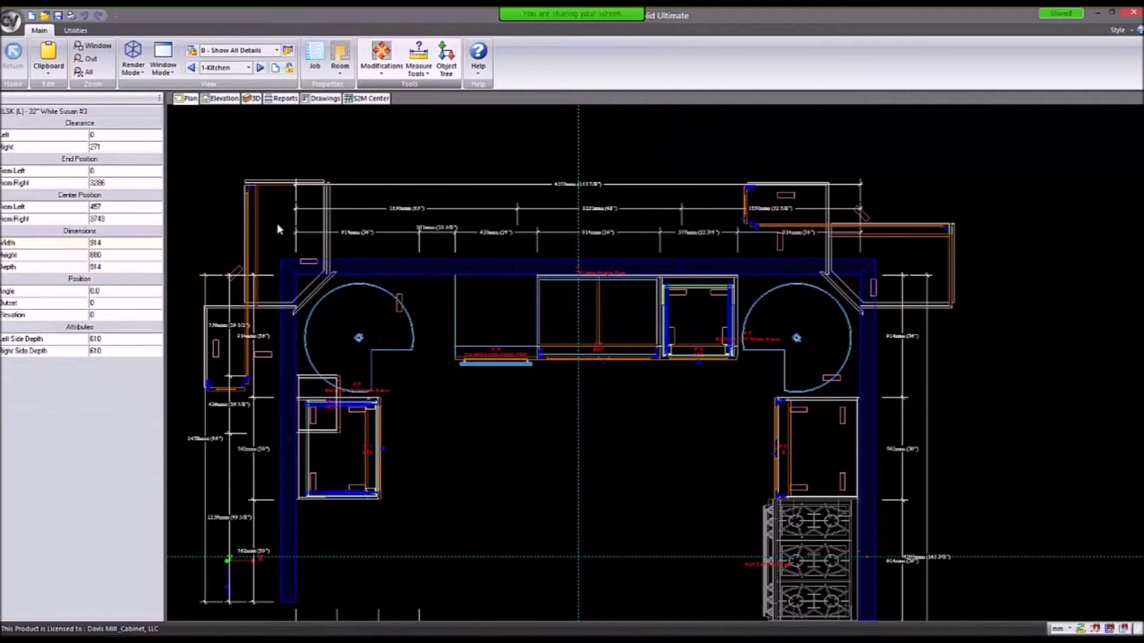
scroll(672, 190, "down", 2)
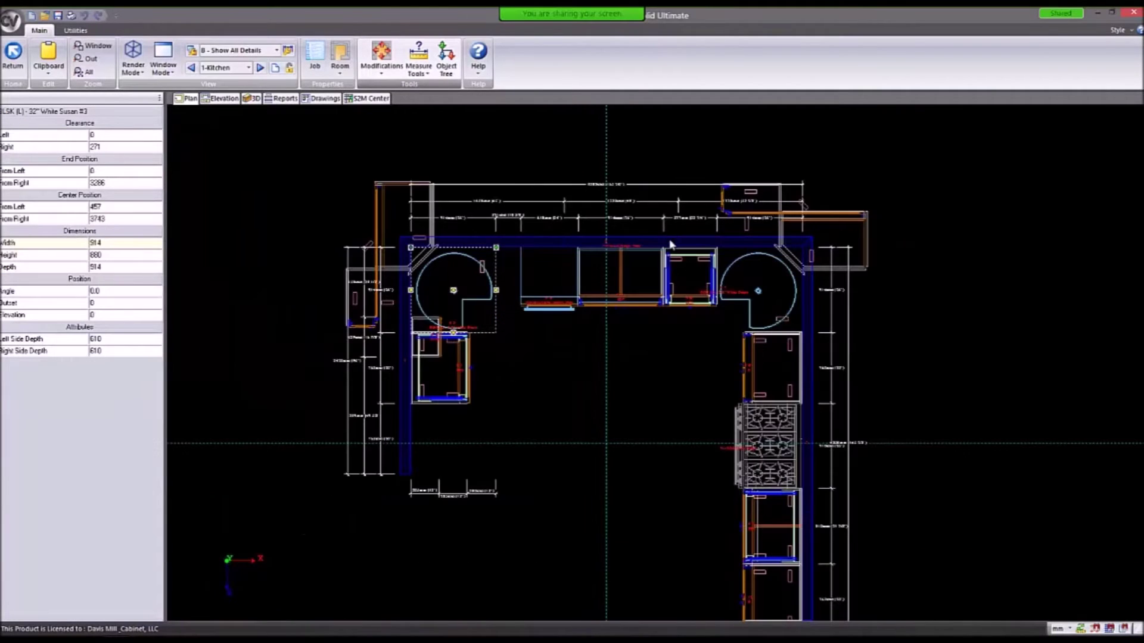
scroll(506, 279, "down", 2)
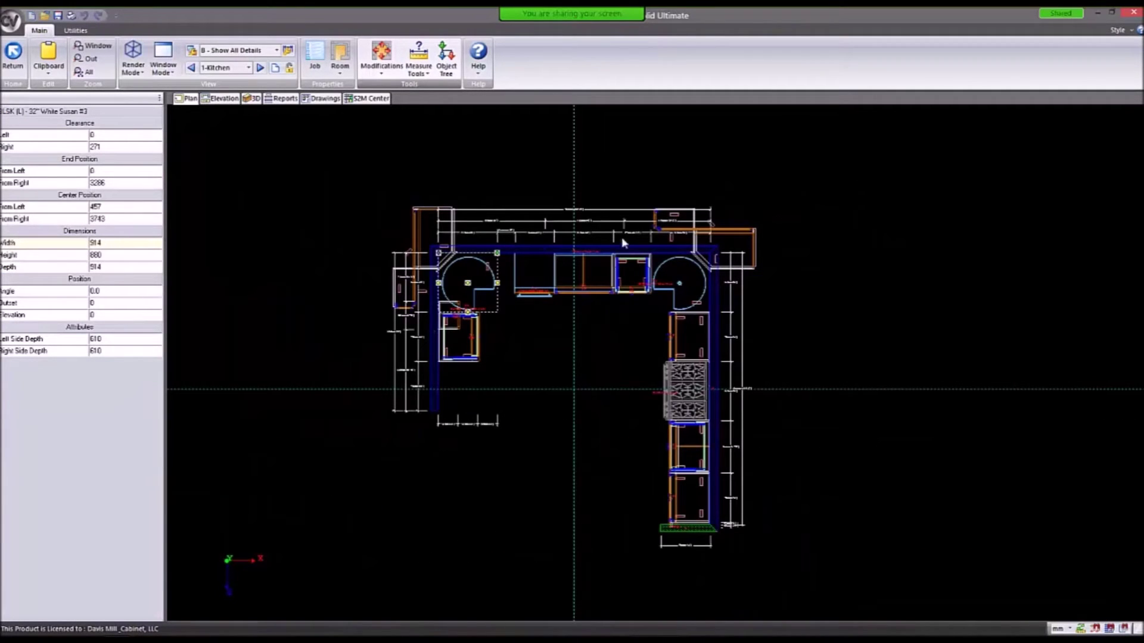
Try to replace the current room using the Quick Room wizard, and close the program that stopped working.
left_click(390, 73)
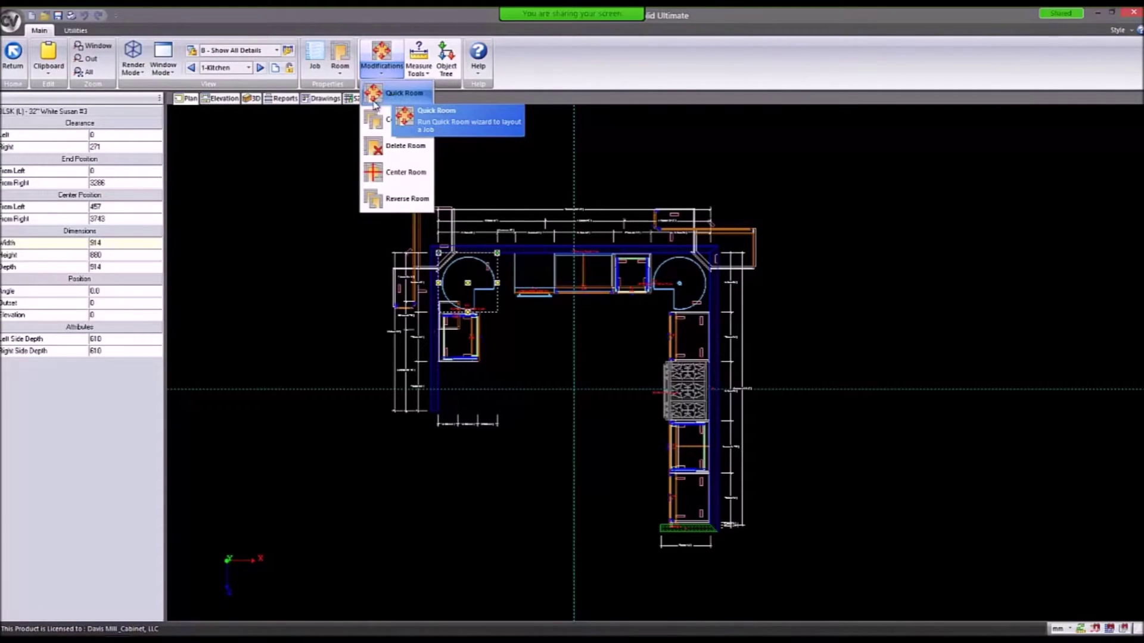
left_click(392, 97)
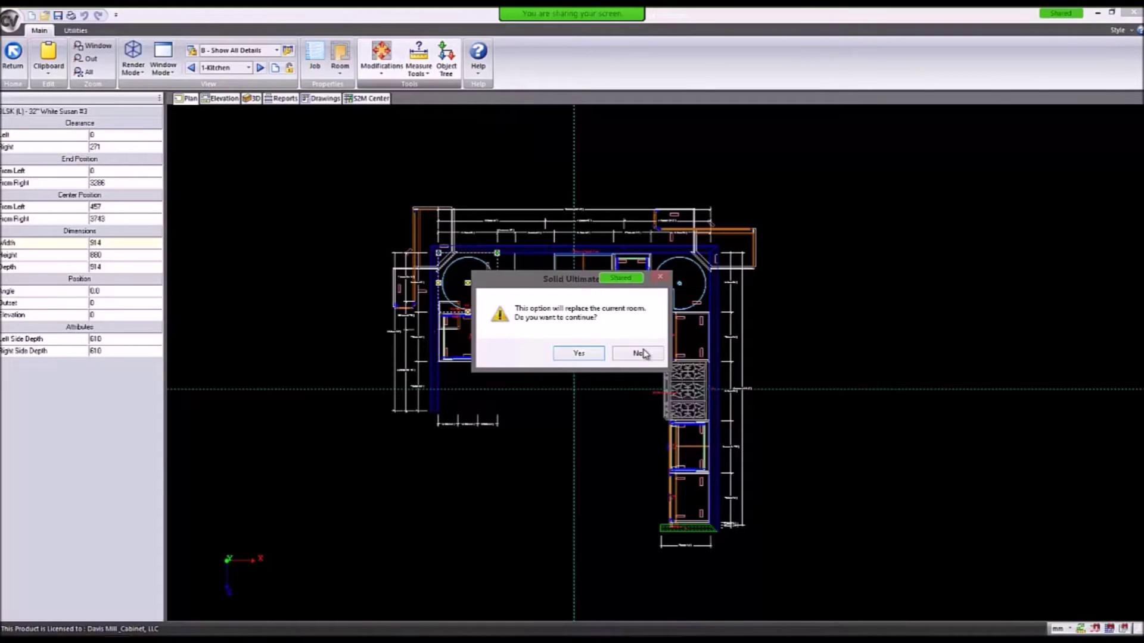
left_click(587, 355)
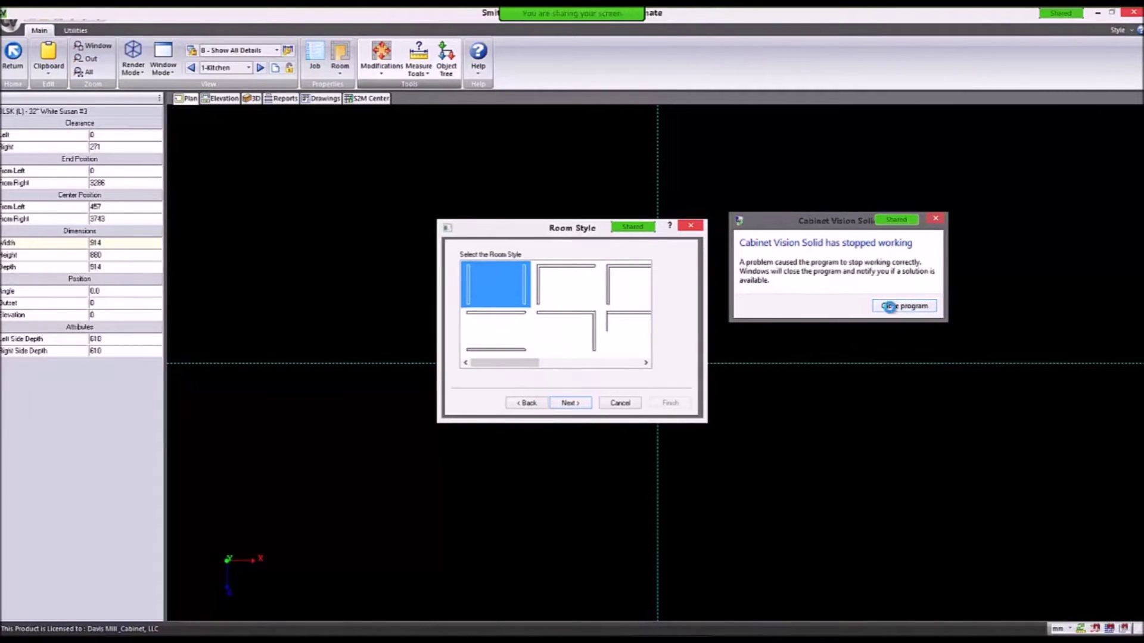
left_click(889, 307)
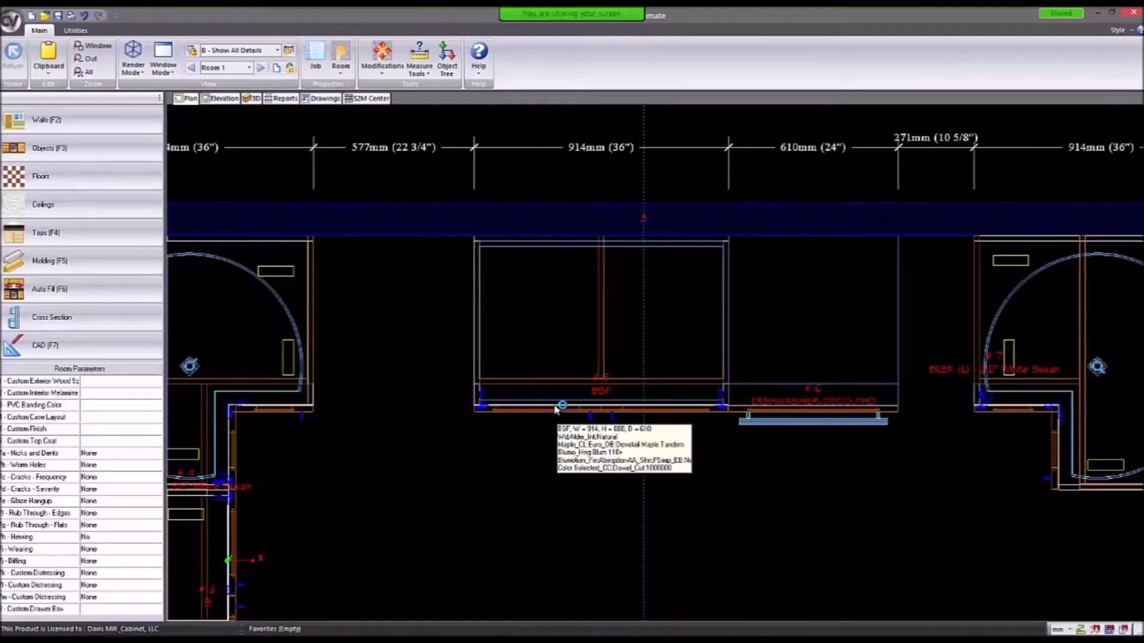
Switch the measurement units of the Room 1 plan to inches.
left_click(774, 333)
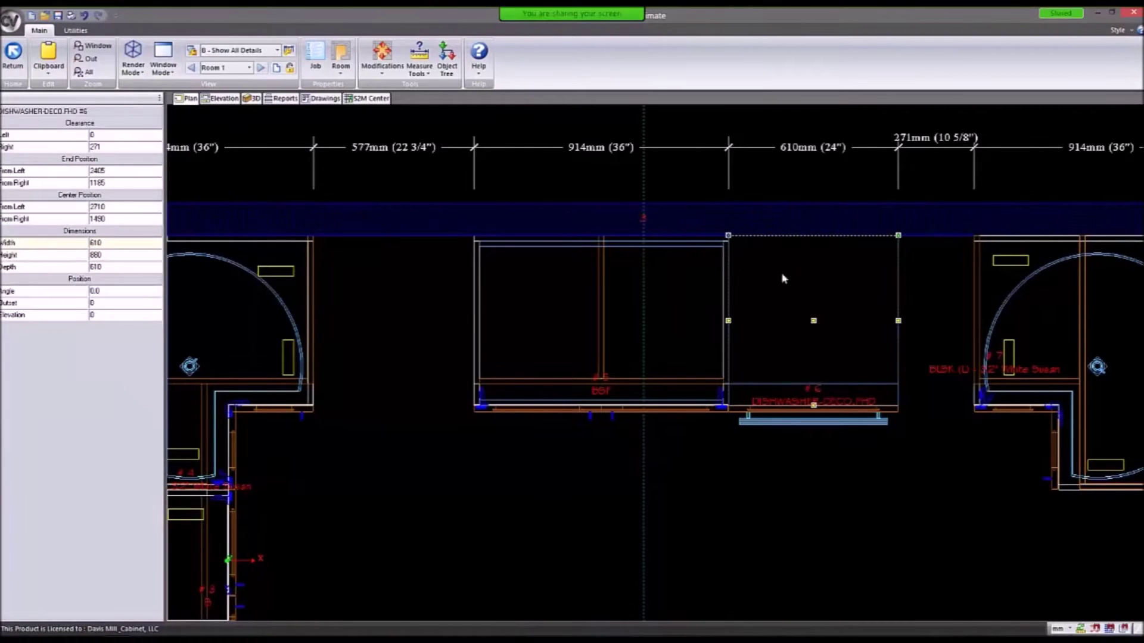
middle_click_drag(841, 307, 768, 304)
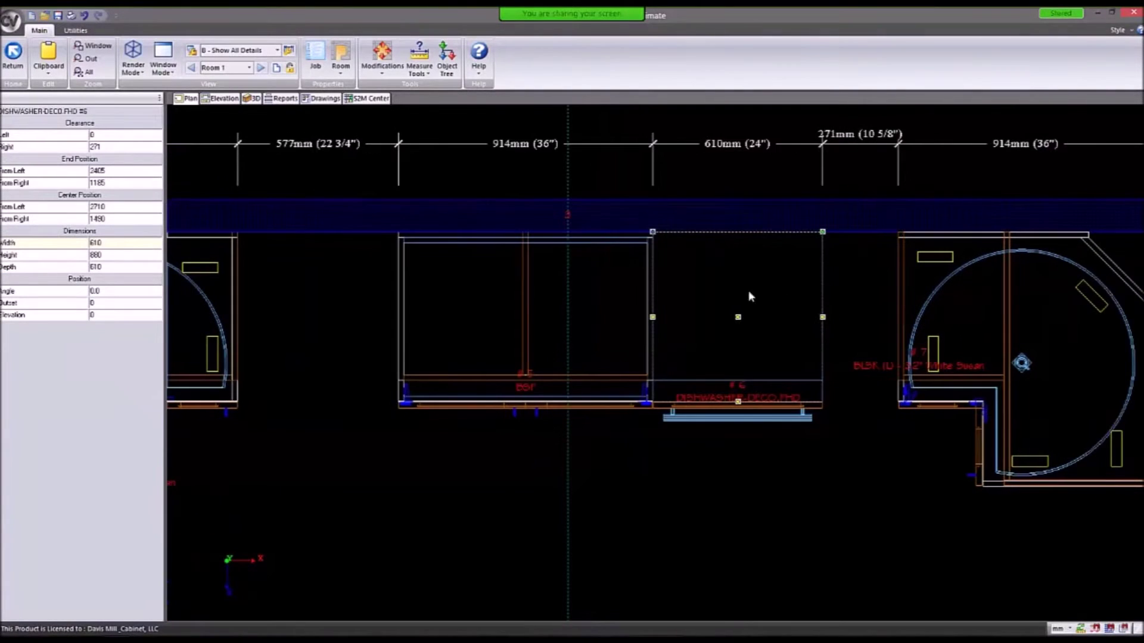
left_click(1071, 629)
left_click(1070, 629)
left_click(1064, 602)
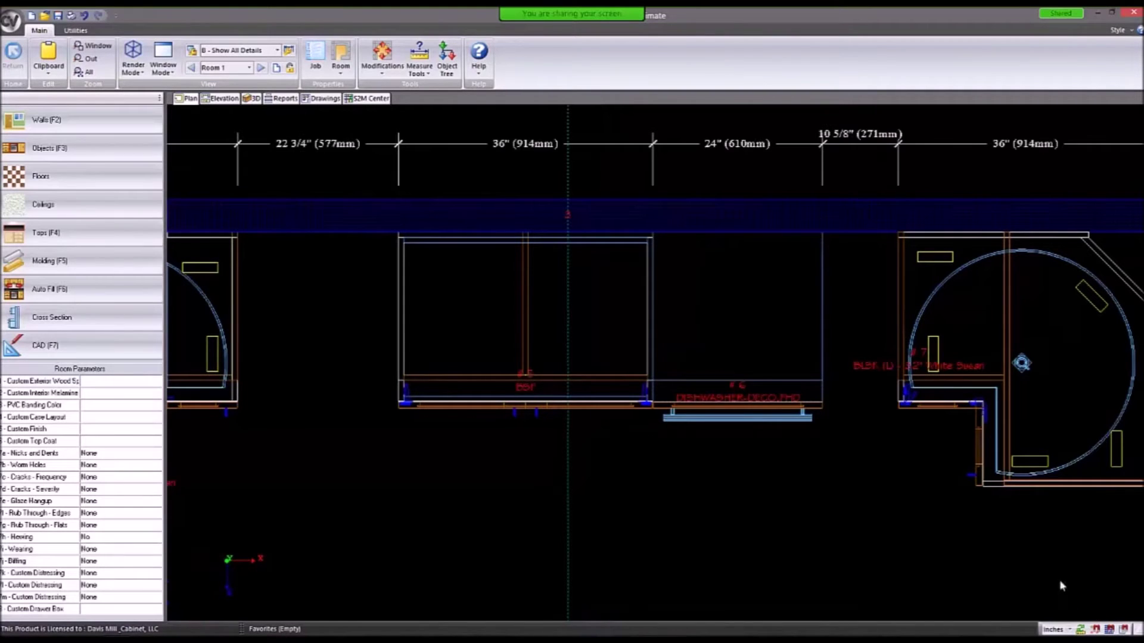
Copy the DISHWASHER-DECO.FHD and place the copy on the outer side of the back wall, behind the sink base.
left_click(758, 345)
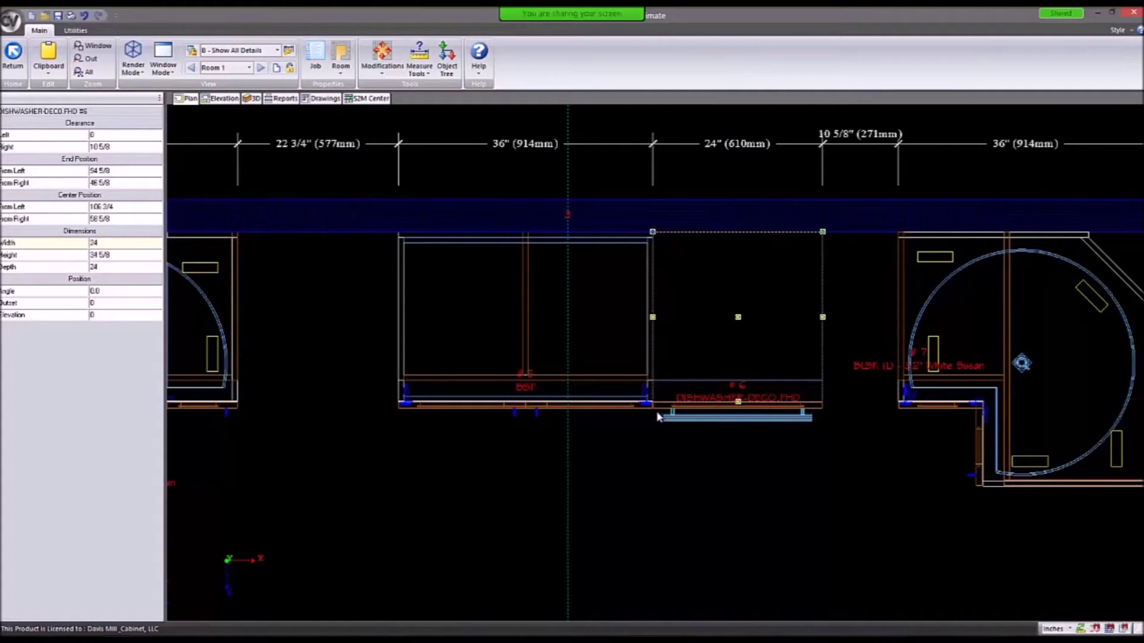
middle_click_drag(707, 257, 722, 354)
right_click(682, 361)
left_click(714, 373)
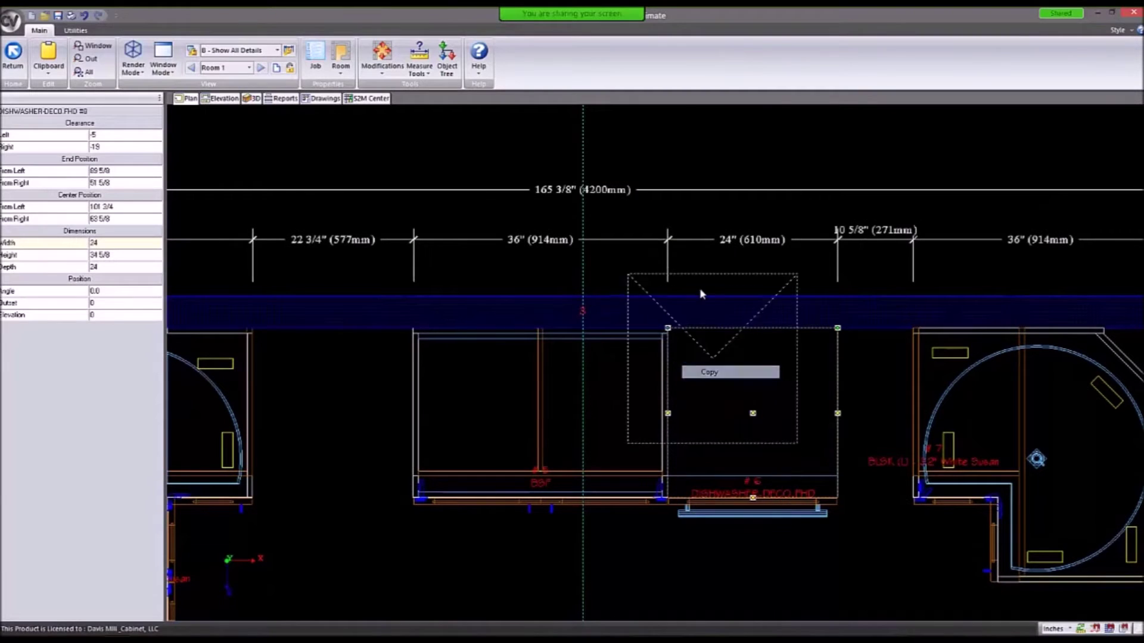
left_click(571, 201)
middle_click_drag(616, 209, 632, 245)
key("Escape")
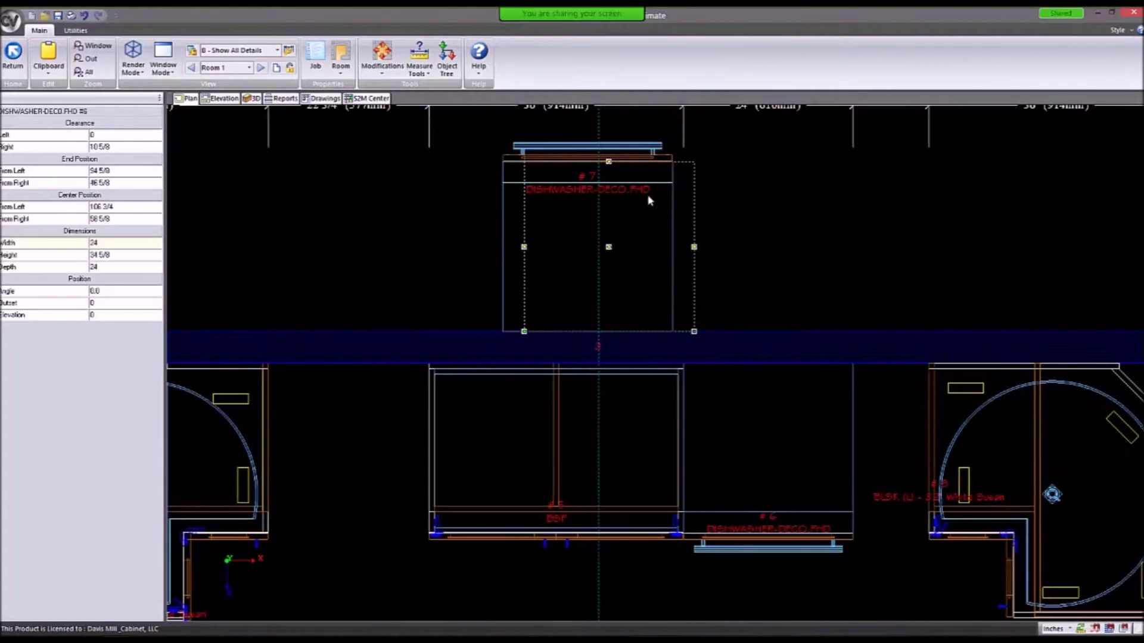
In the order entry list, set the copied DISHWASHER-DECO.FHD, item 7, to a height of 30 and a depth of 7/8.
key("Escape")
scroll(669, 332, "up", 3)
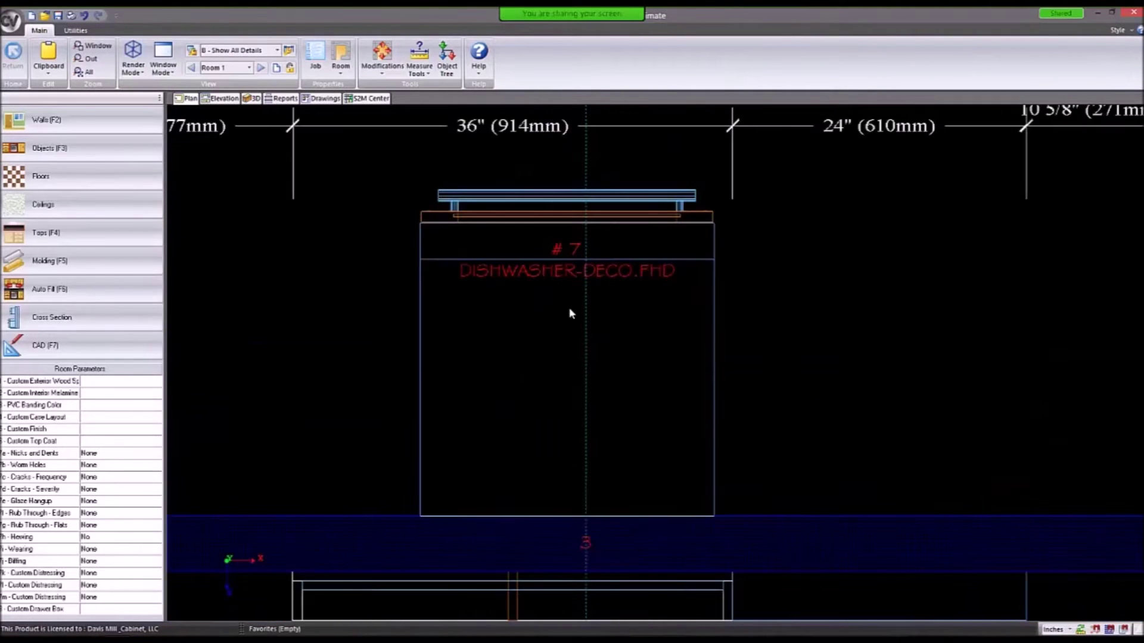
left_click(574, 308)
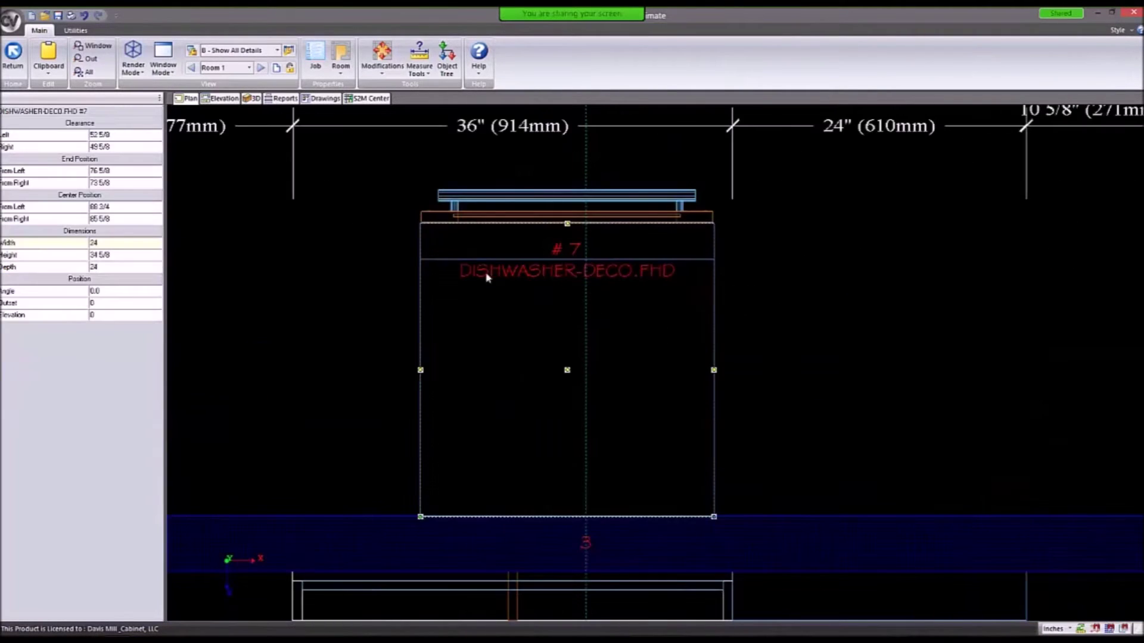
left_click(284, 98)
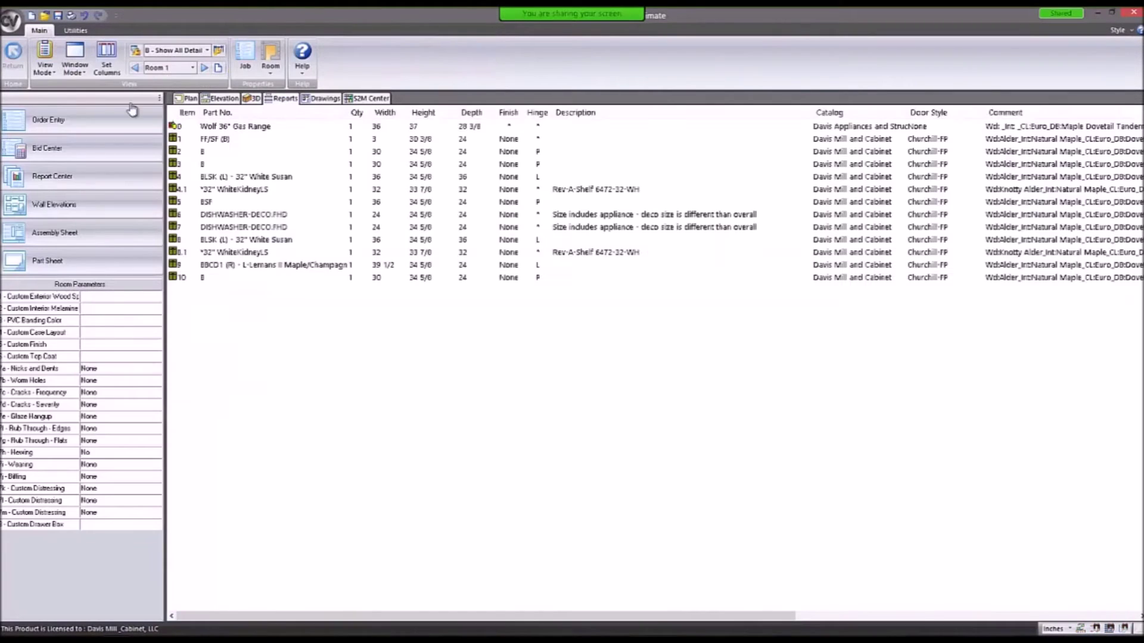
left_click(95, 123)
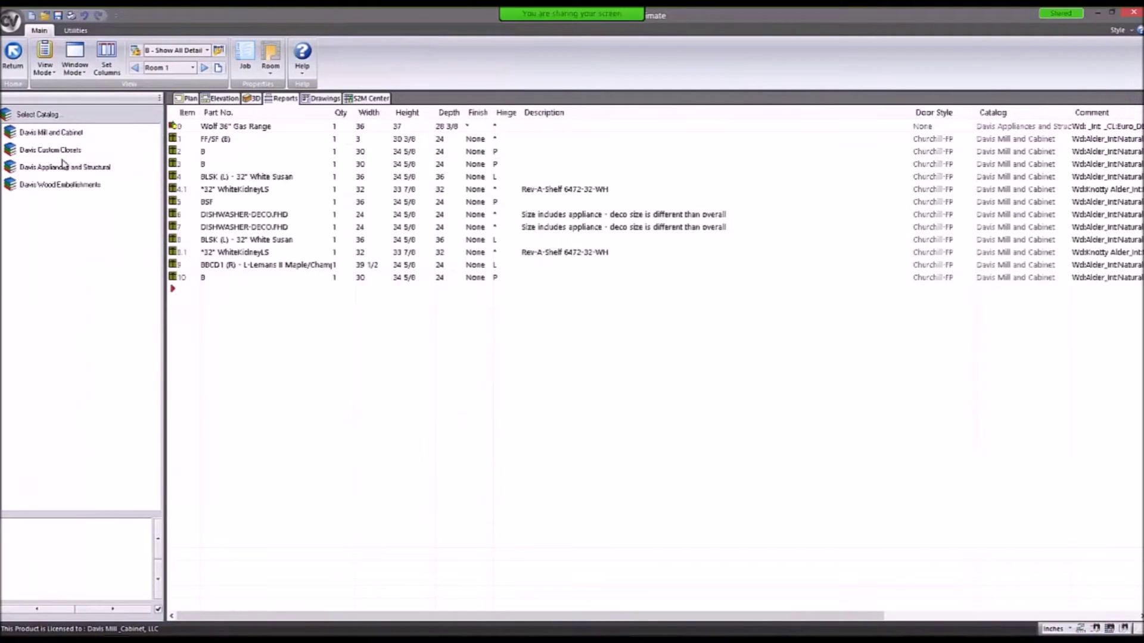
left_click(207, 230)
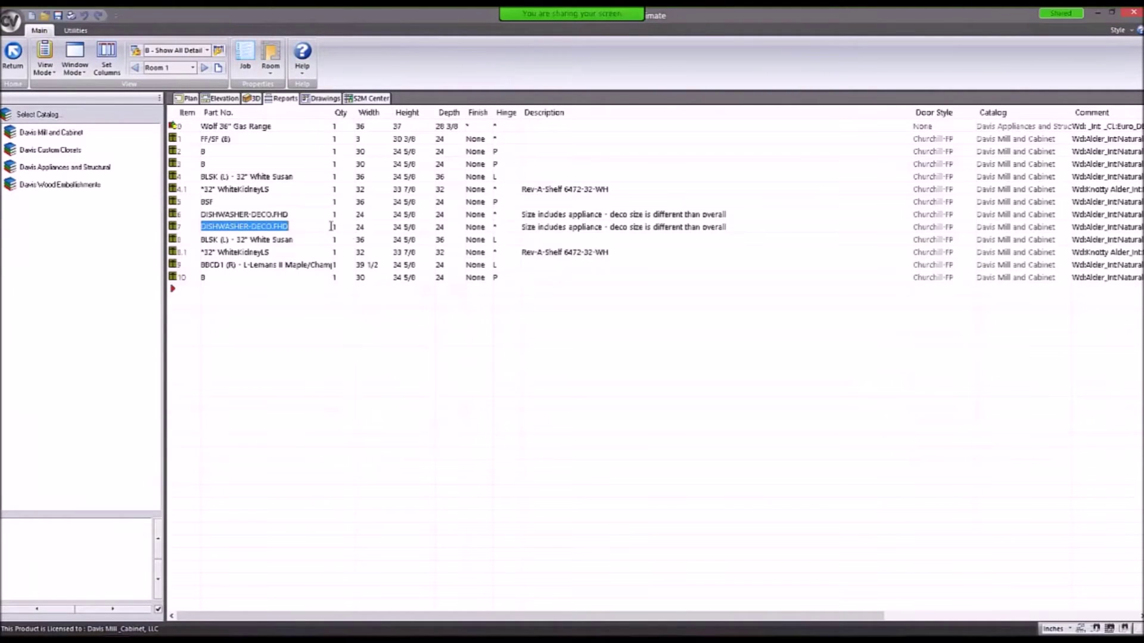
left_click(402, 229)
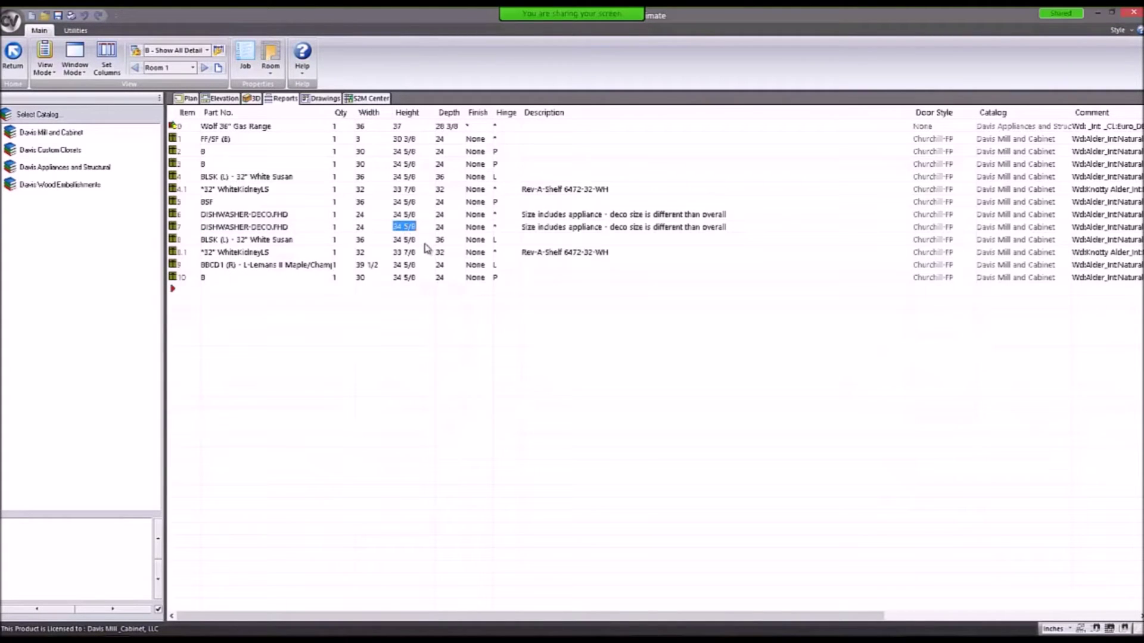
type("30")
key("Return")
left_click(442, 227)
key("Return")
left_click(529, 227)
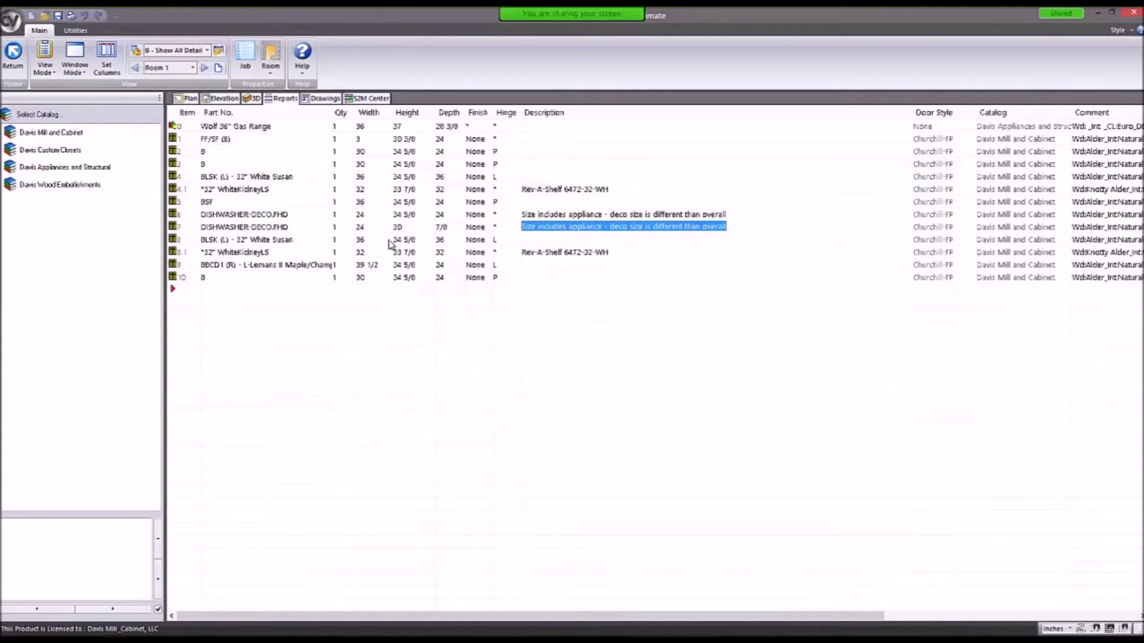
Open the copied dishwasher, item 7, for editing and inspect its section and end views.
right_click(286, 232)
left_click(270, 262)
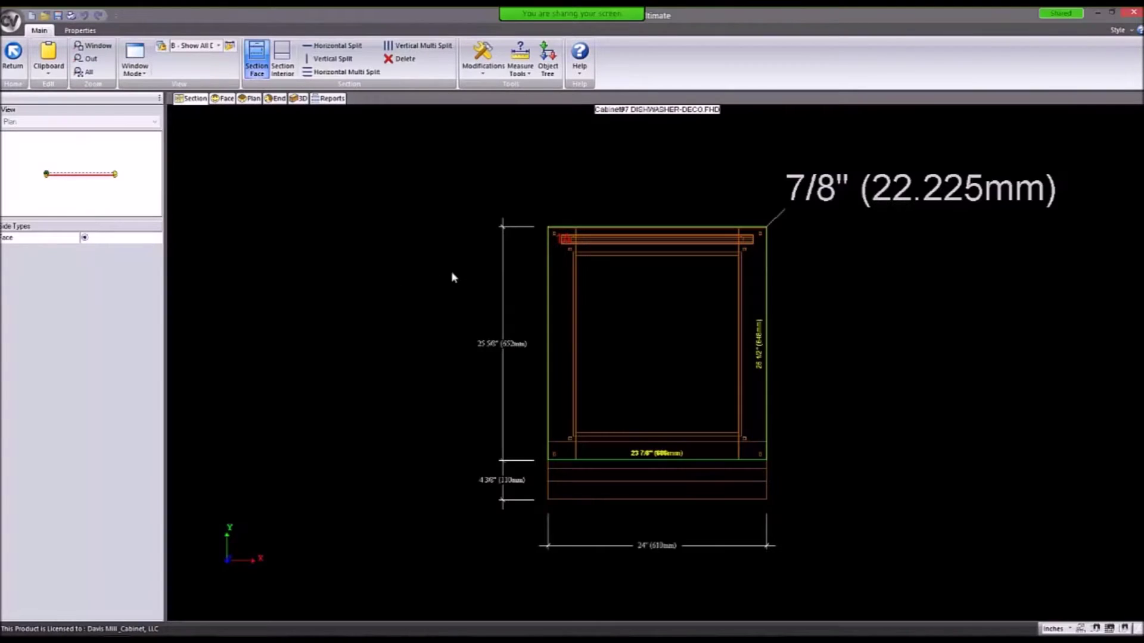
left_click(277, 99)
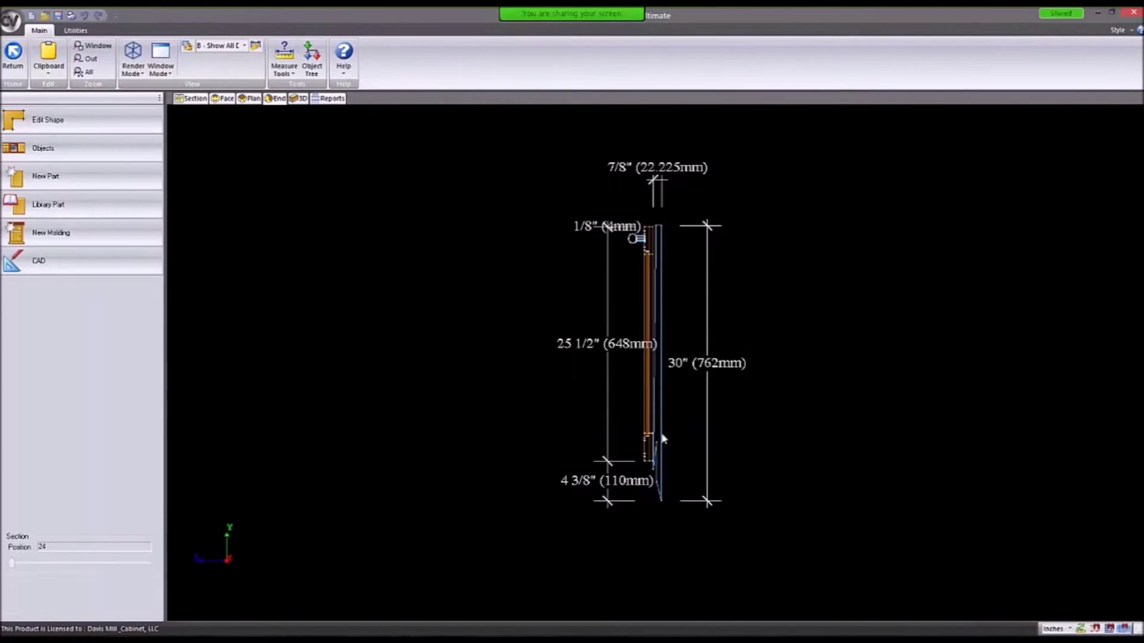
scroll(701, 469, "up", 1)
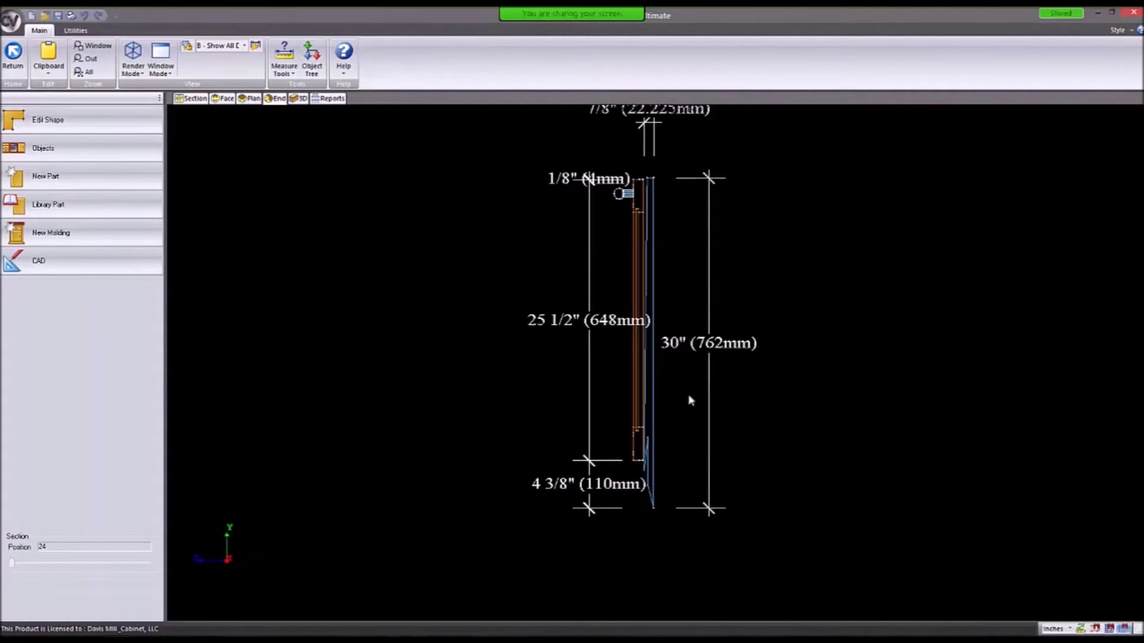
key("Escape")
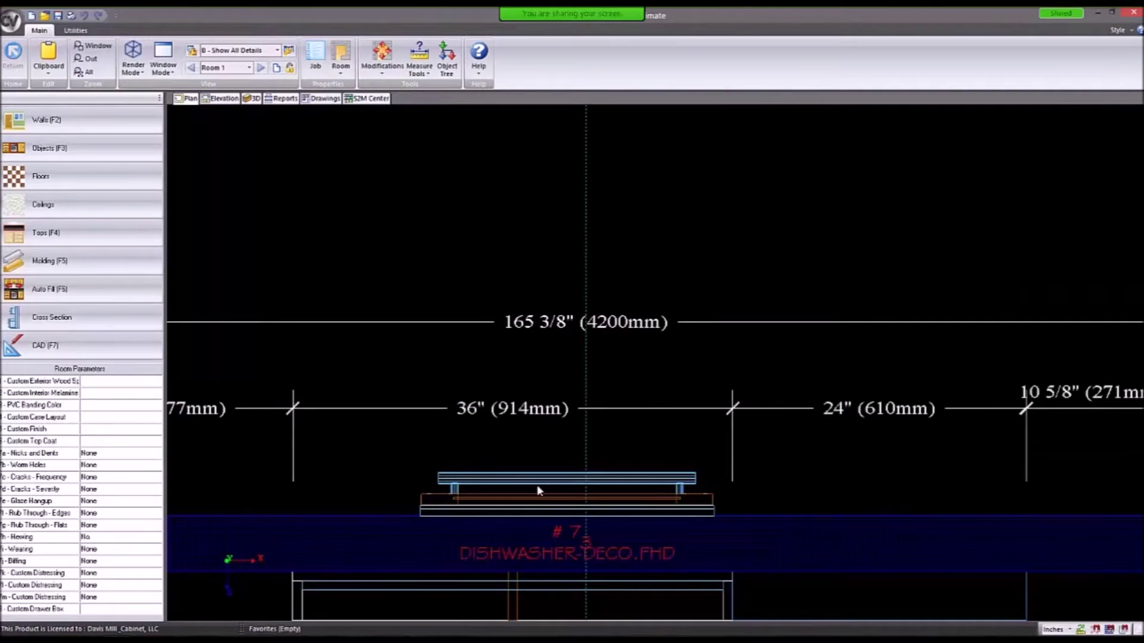
Delete the copied DISHWASHER-DECO.FHD from the outer side of the back wall in the room plan.
scroll(647, 256, "down", 3)
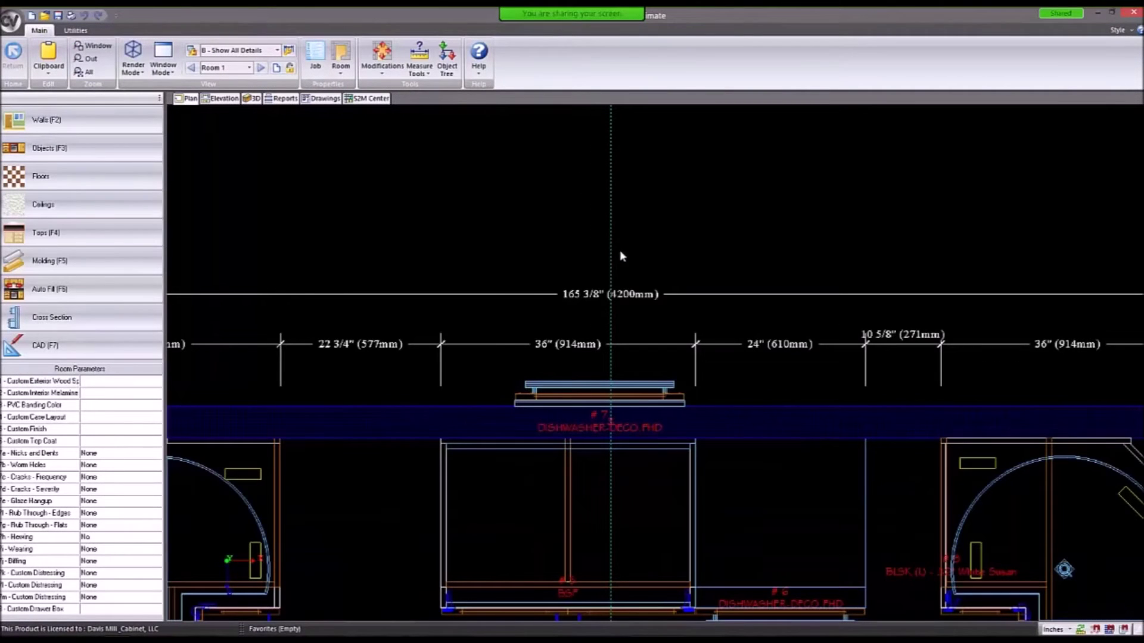
left_click(530, 404)
key("Delete")
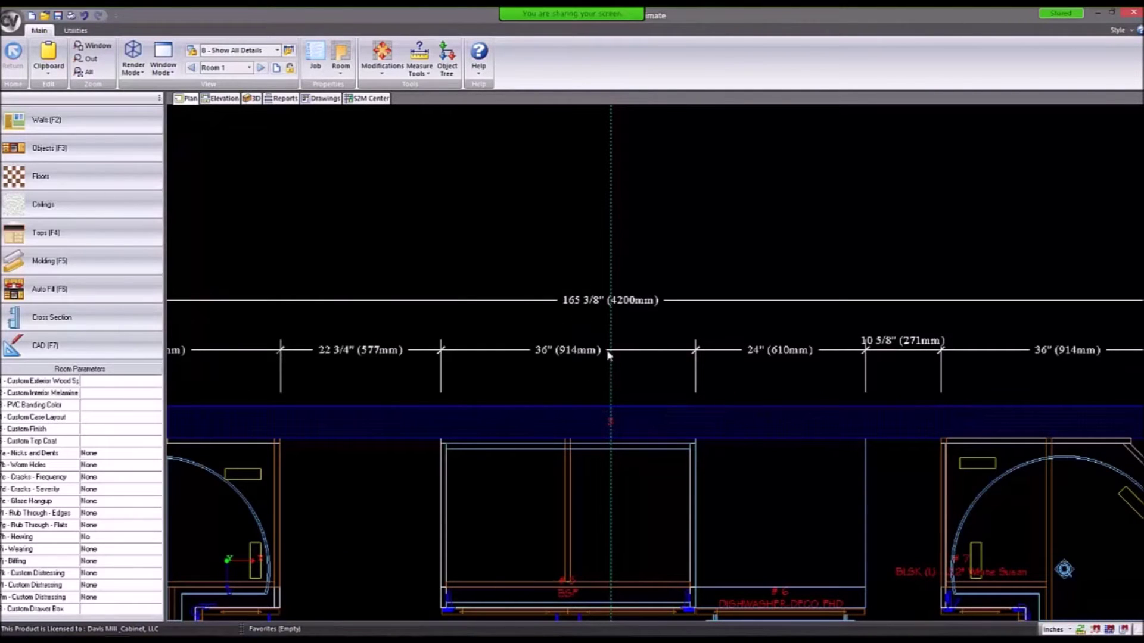
Place a BD1 (R) door/drawer base cabinet between the dishwasher and the adjacent corner cabinet, shrinking it to fit the gap.
middle_click_drag(608, 355, 595, 262)
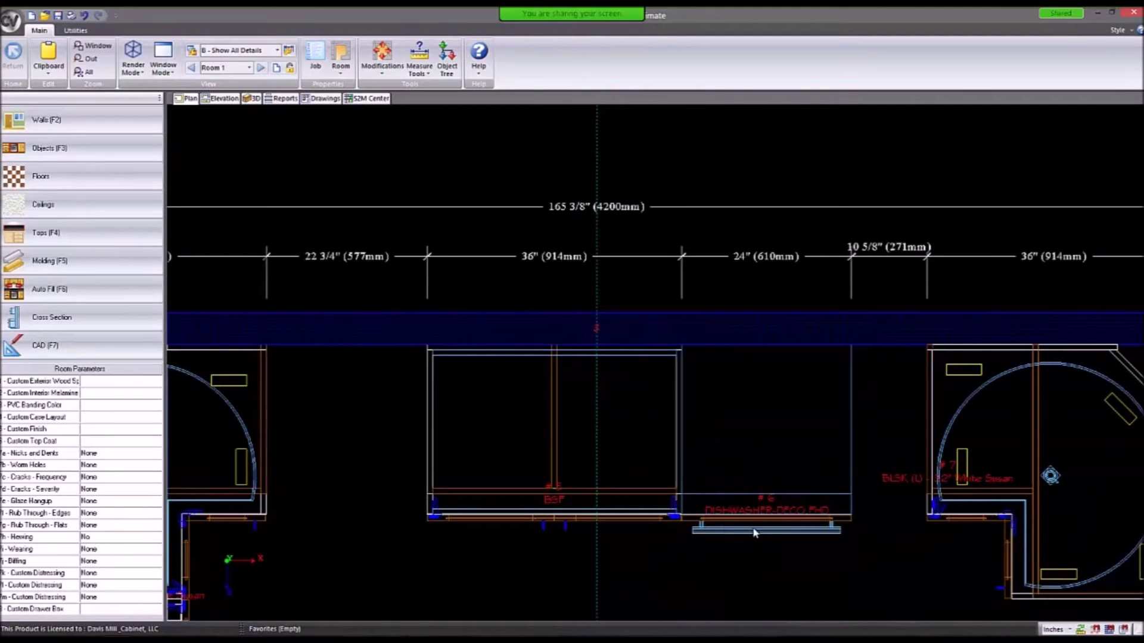
left_click(749, 464)
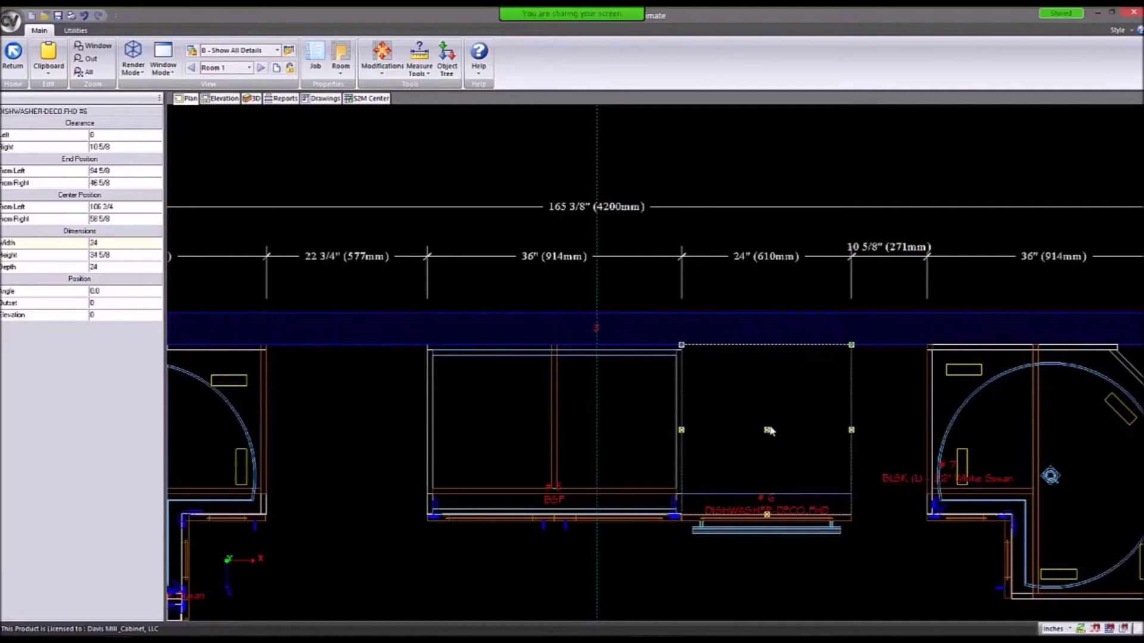
left_click(204, 145)
left_click(123, 145)
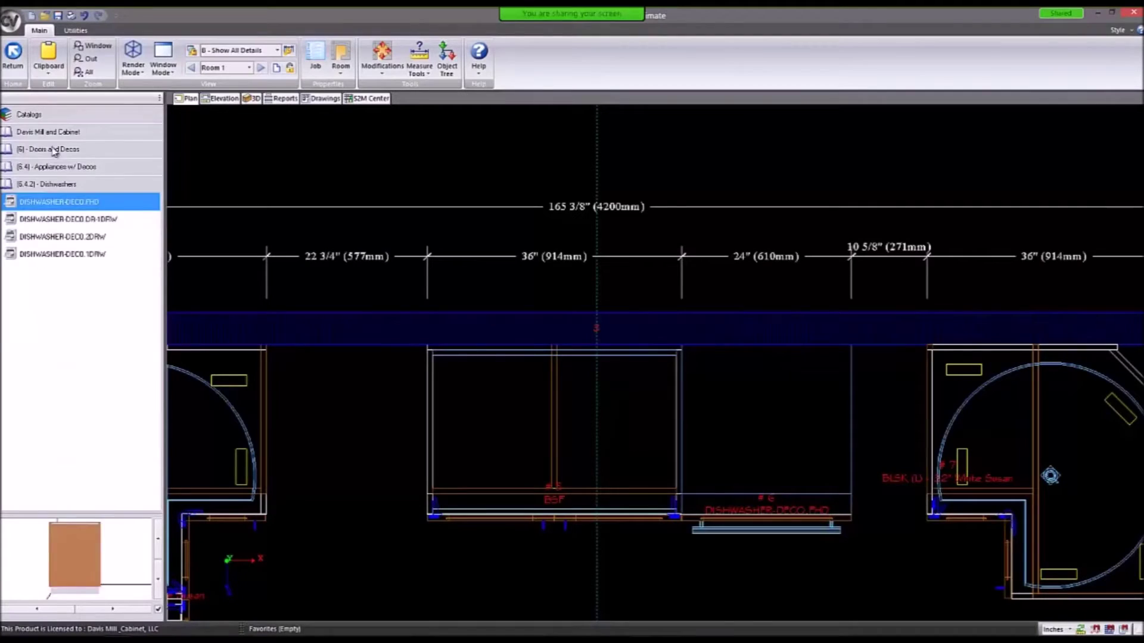
left_click(54, 150)
left_click(52, 132)
left_click(47, 166)
left_click(61, 170)
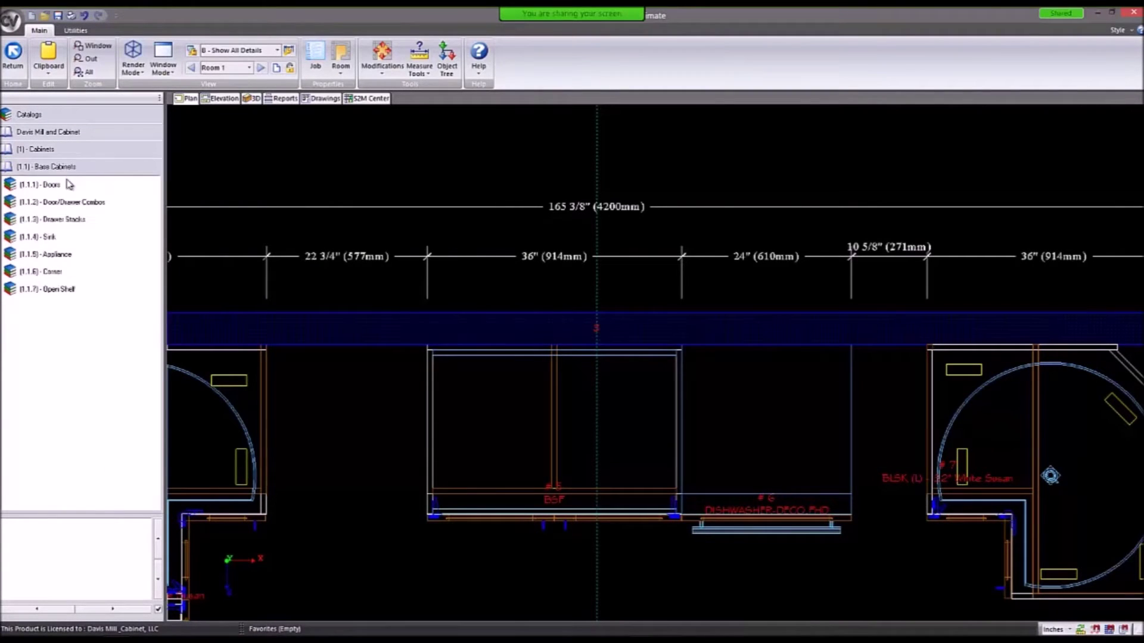
left_click(71, 206)
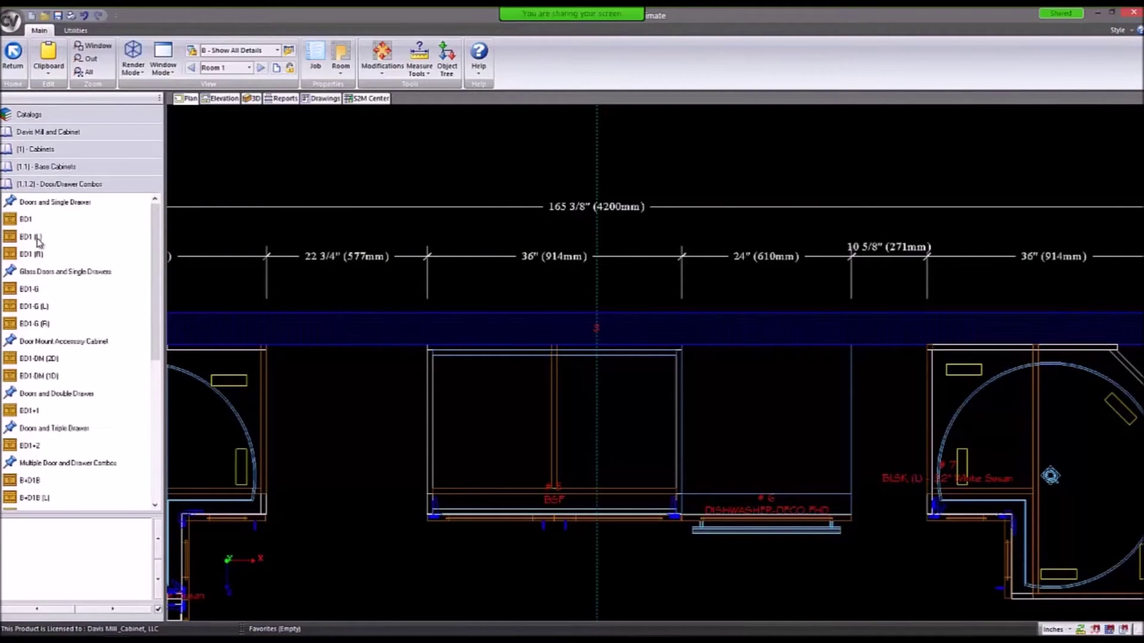
left_click_drag(31, 255, 842, 434)
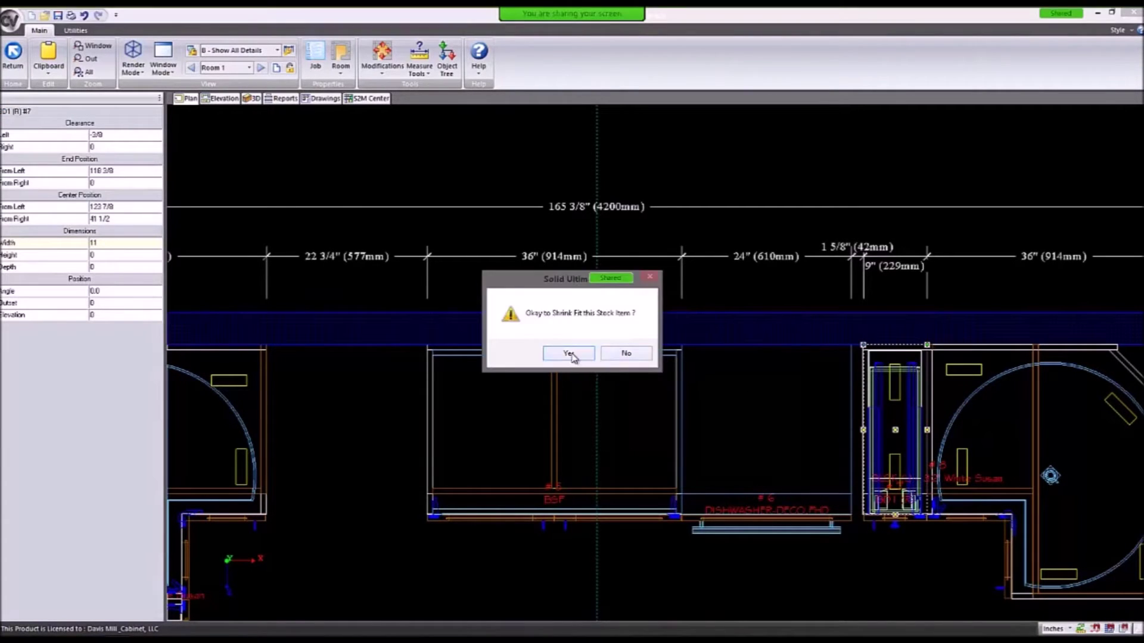
left_click(569, 354)
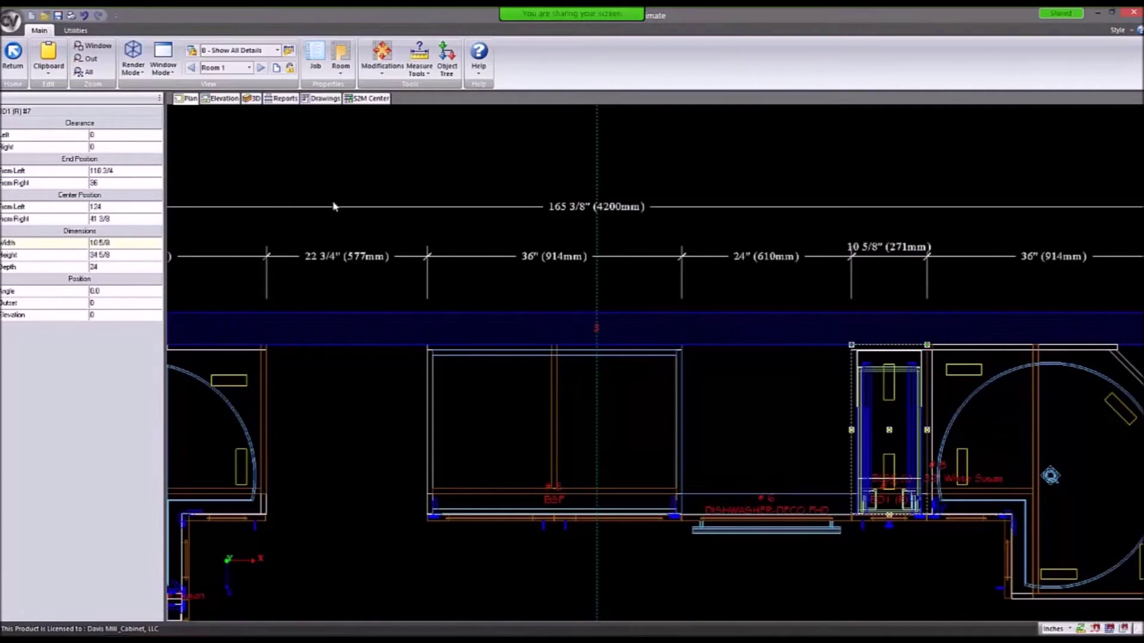
left_click(318, 172)
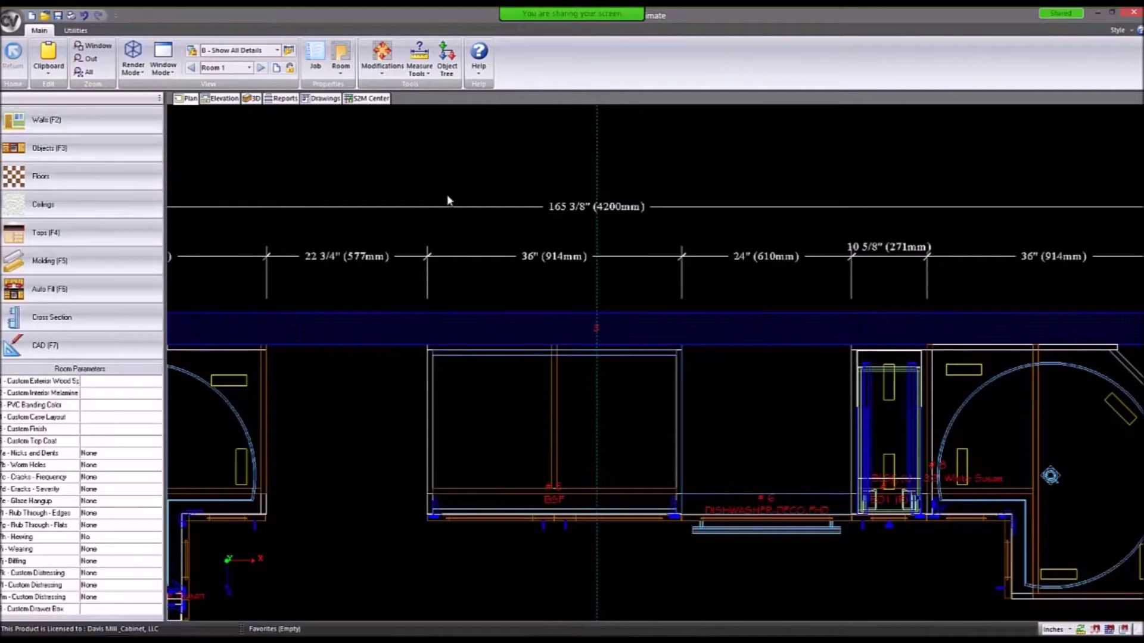
Insert a BD3 drawer stack by name against the corner cabinet, in the gap beside the sink base.
right_click(462, 162)
left_click(459, 167)
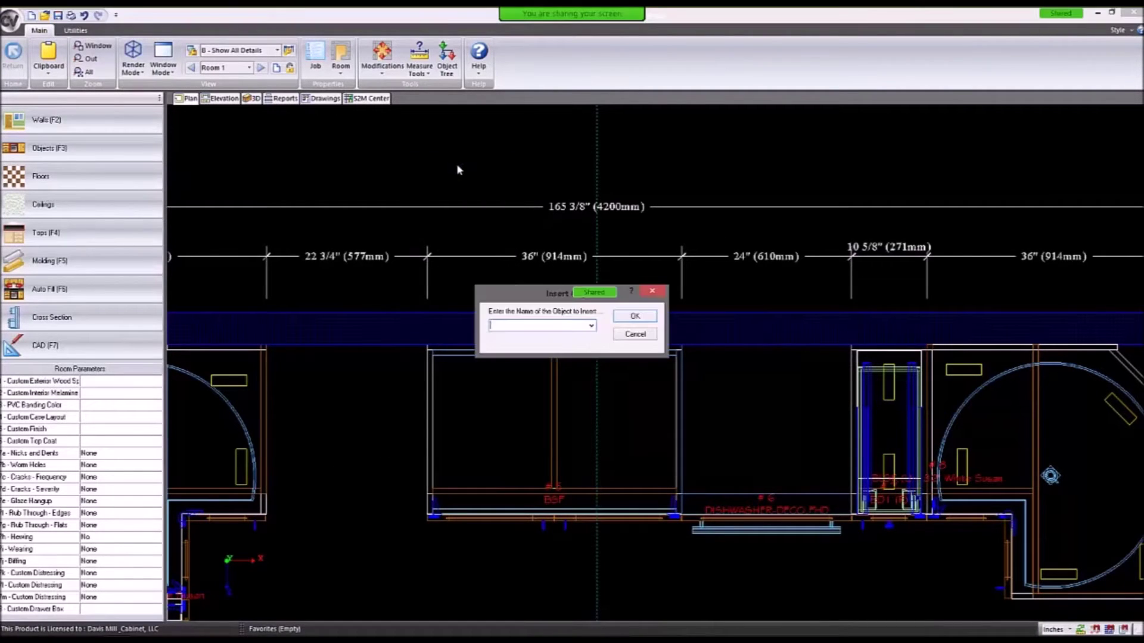
type("BD3")
key("Return")
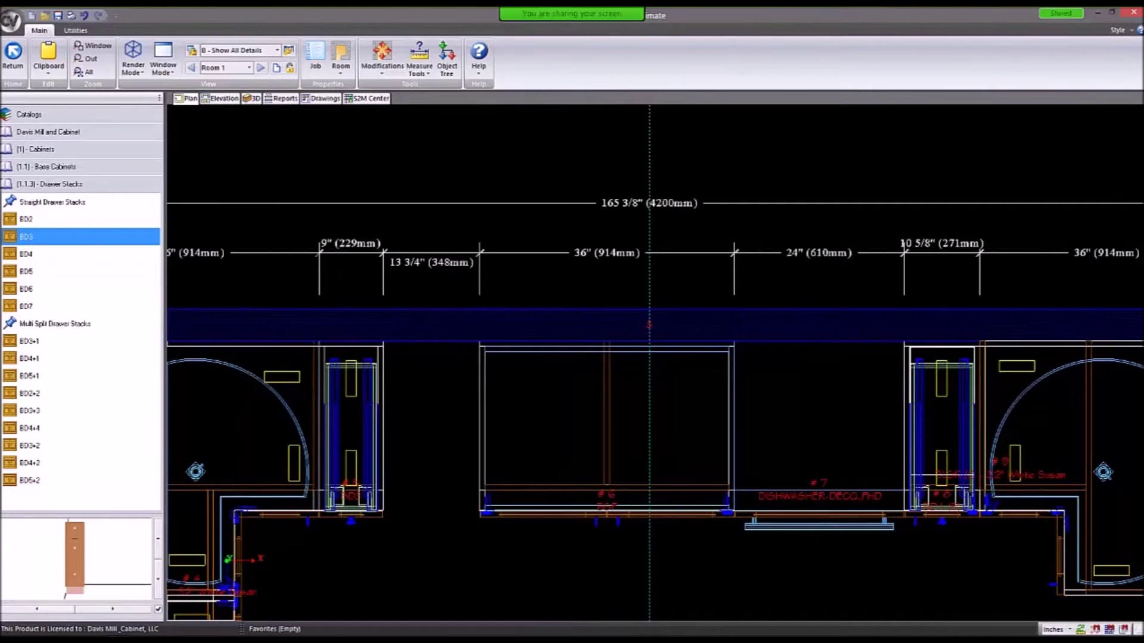
Switch the measurement units to millimetres and set the BD3 cabinet's width to 229+348, stretching it to the right.
left_click(1070, 630)
left_click(1065, 616)
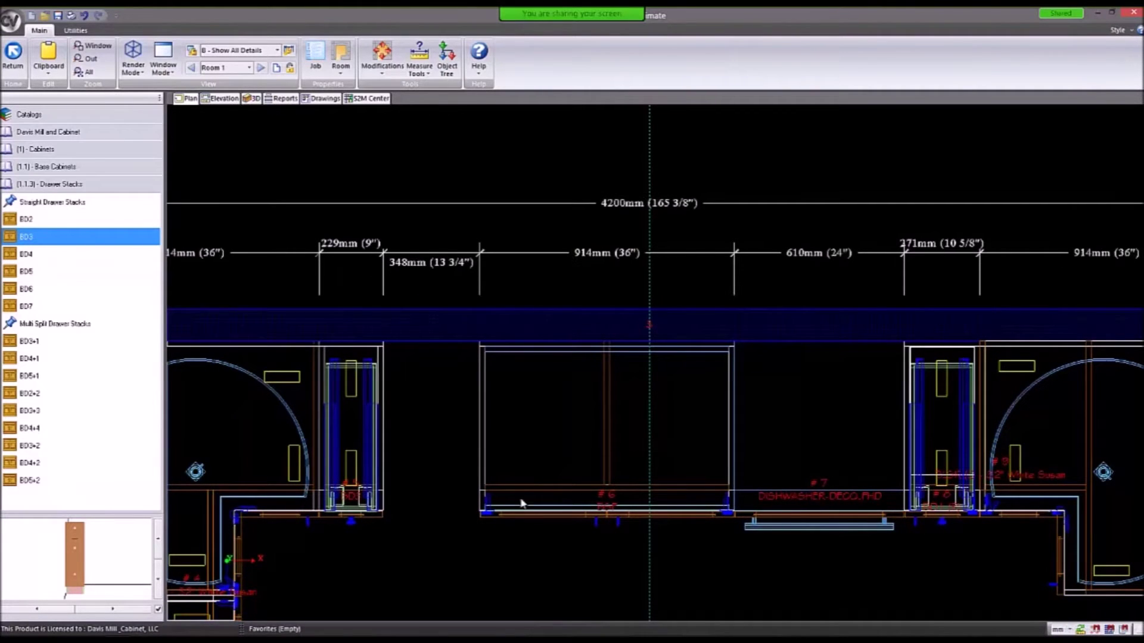
left_click(337, 406)
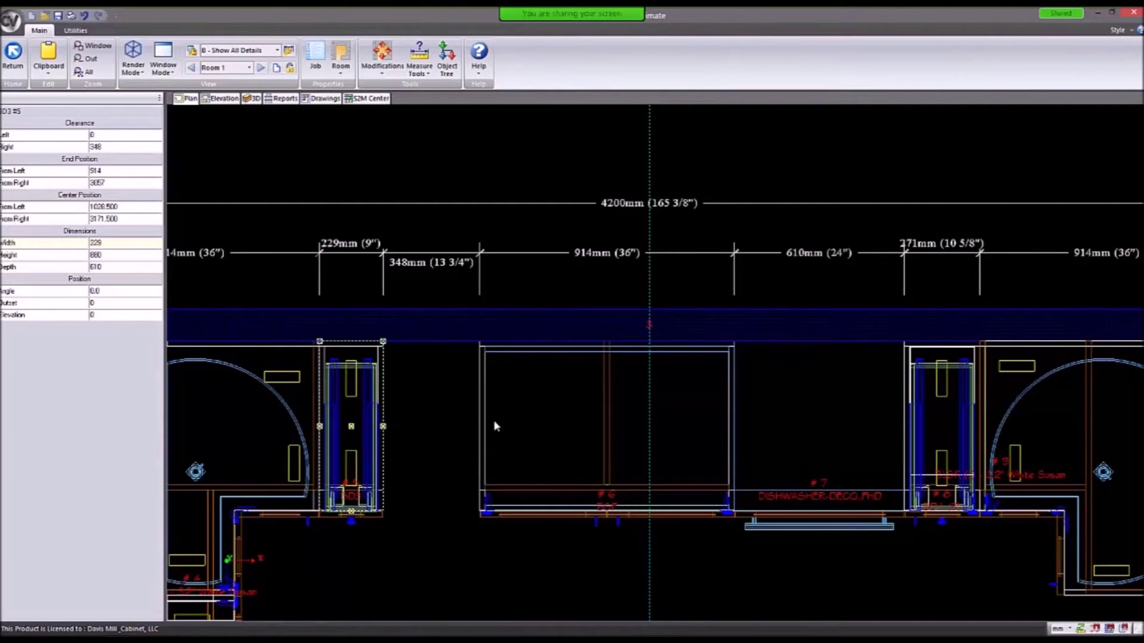
left_click(119, 244)
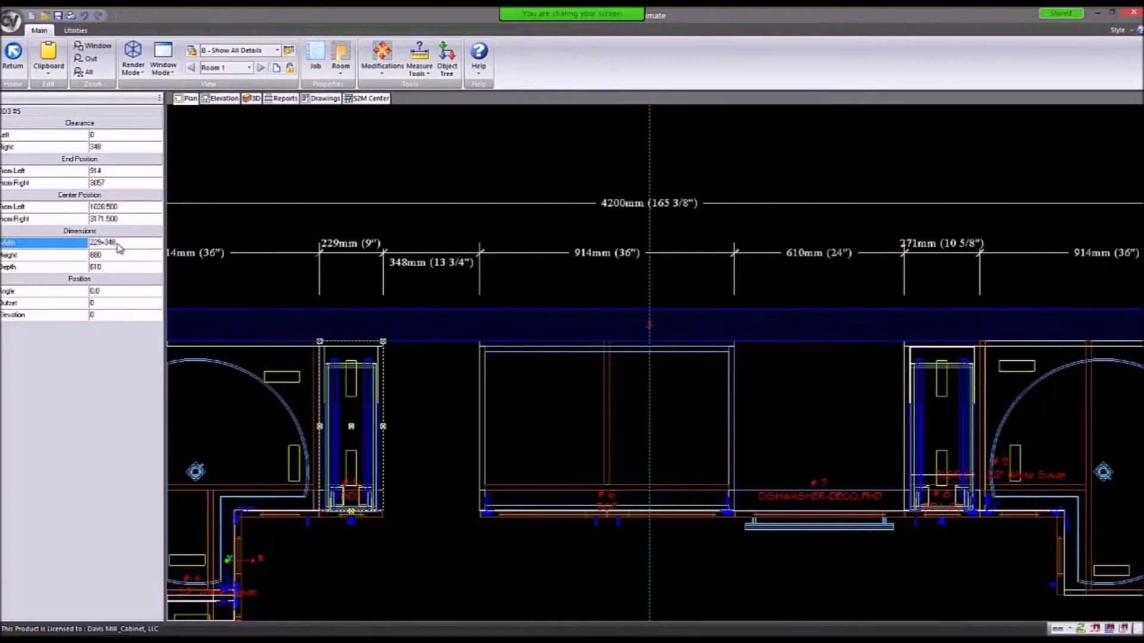
key("Return")
key("Right")
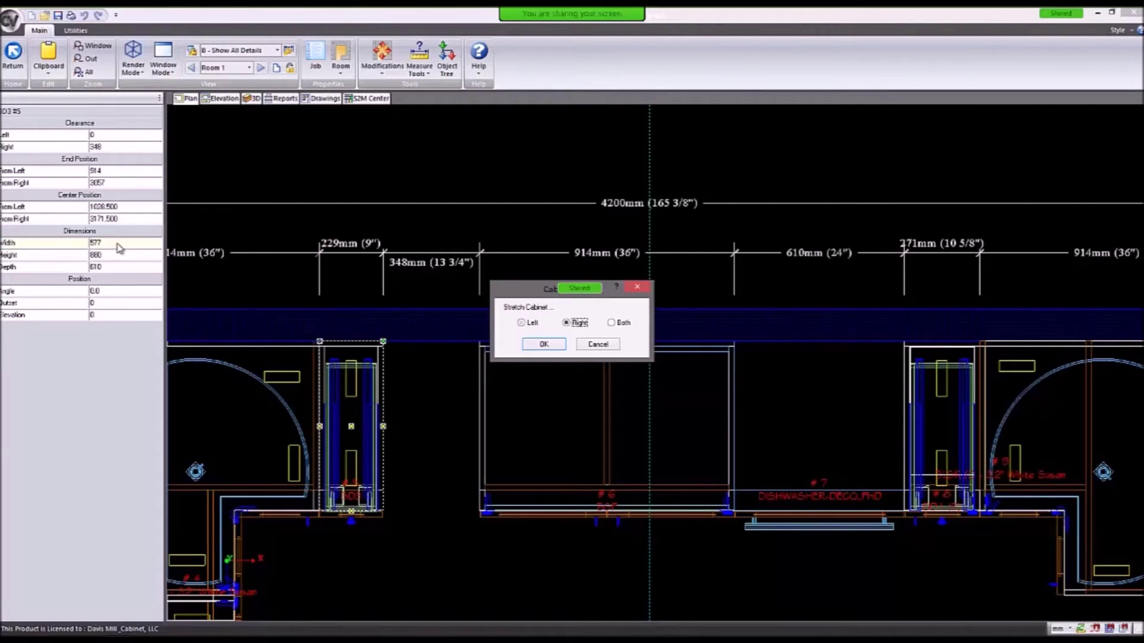
key("Return")
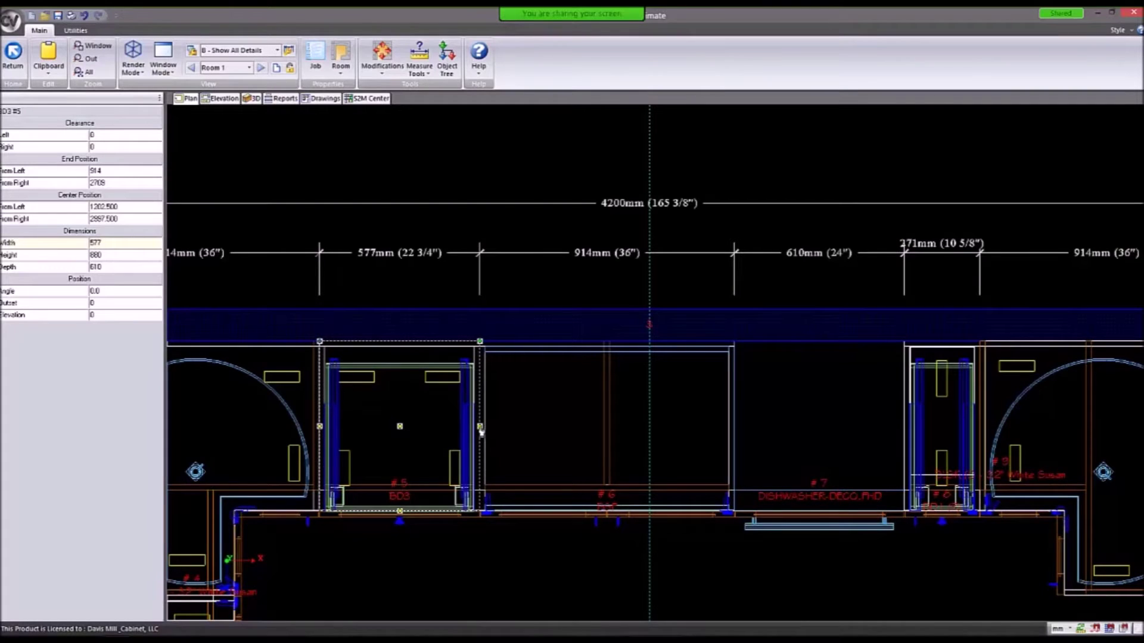
Set the BD3 cabinet's width to 577-.05 mm, stretching on its right side, and inspect the gap dimension beside the sink base.
middle_click_drag(429, 444, 533, 258)
middle_click_drag(463, 187, 472, 226)
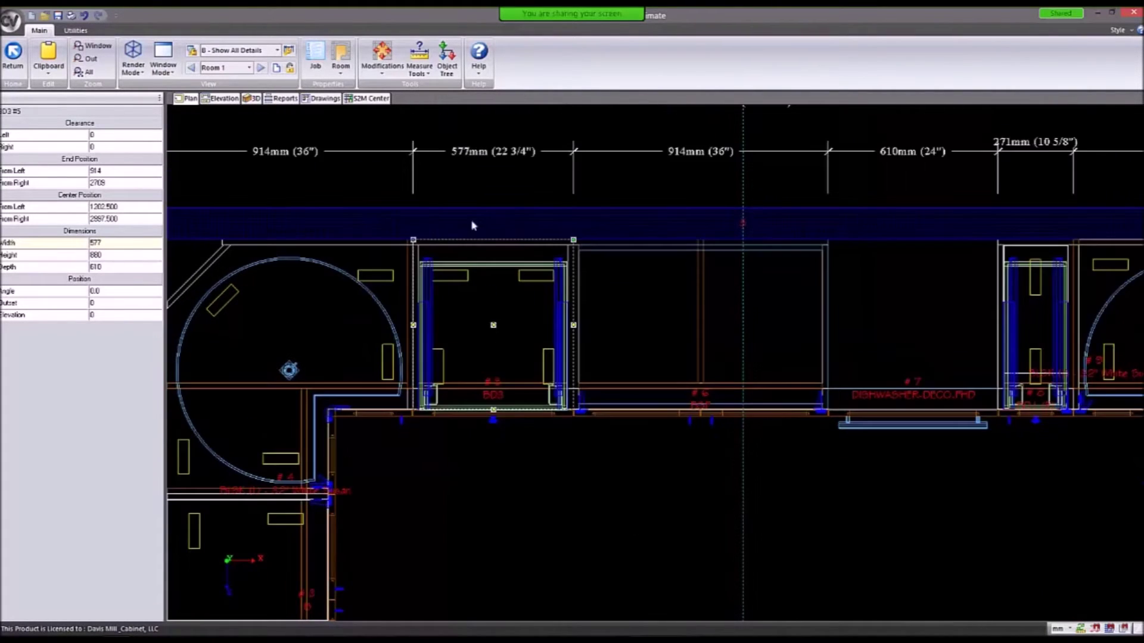
left_click(118, 241)
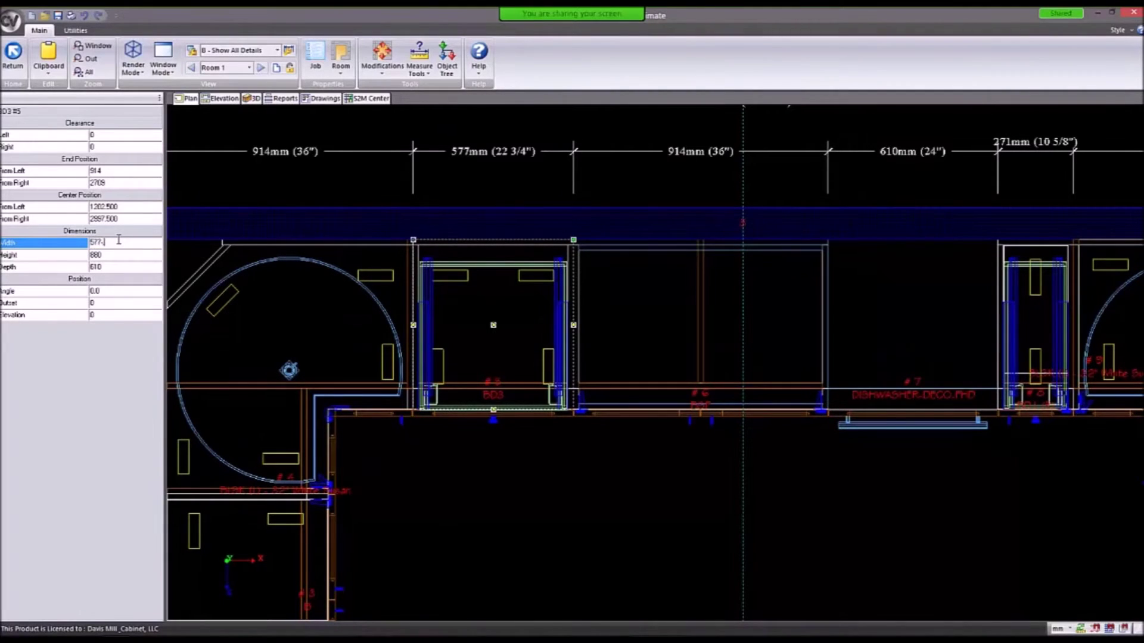
type("-.05")
key("Return")
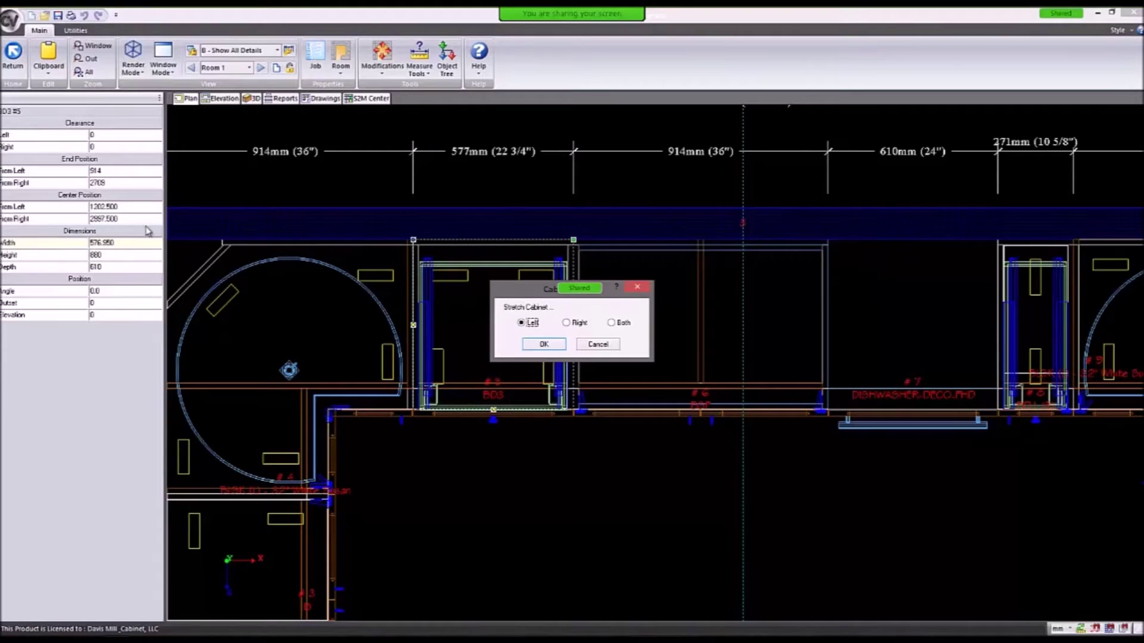
left_click(567, 322)
left_click(544, 344)
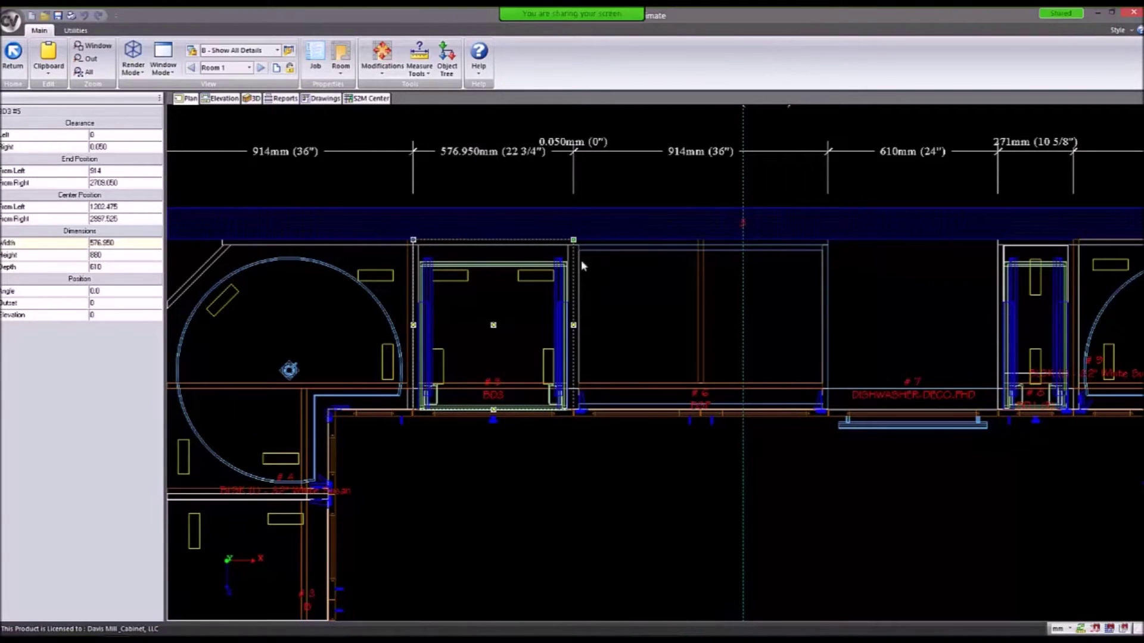
middle_click_drag(572, 218, 580, 266)
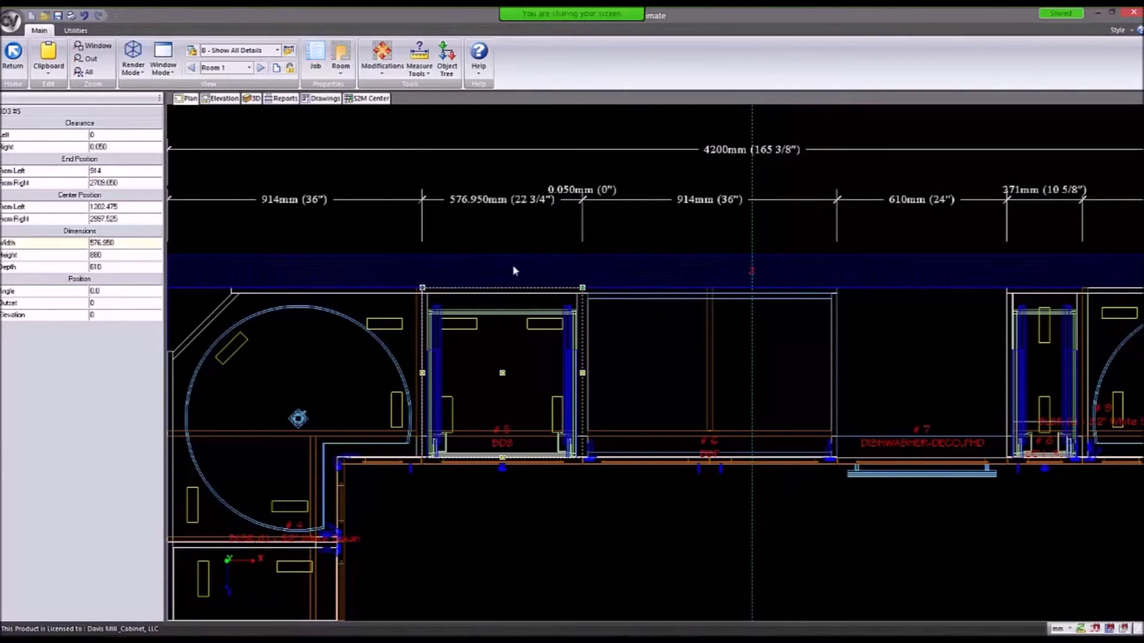
scroll(511, 274, "down", 1)
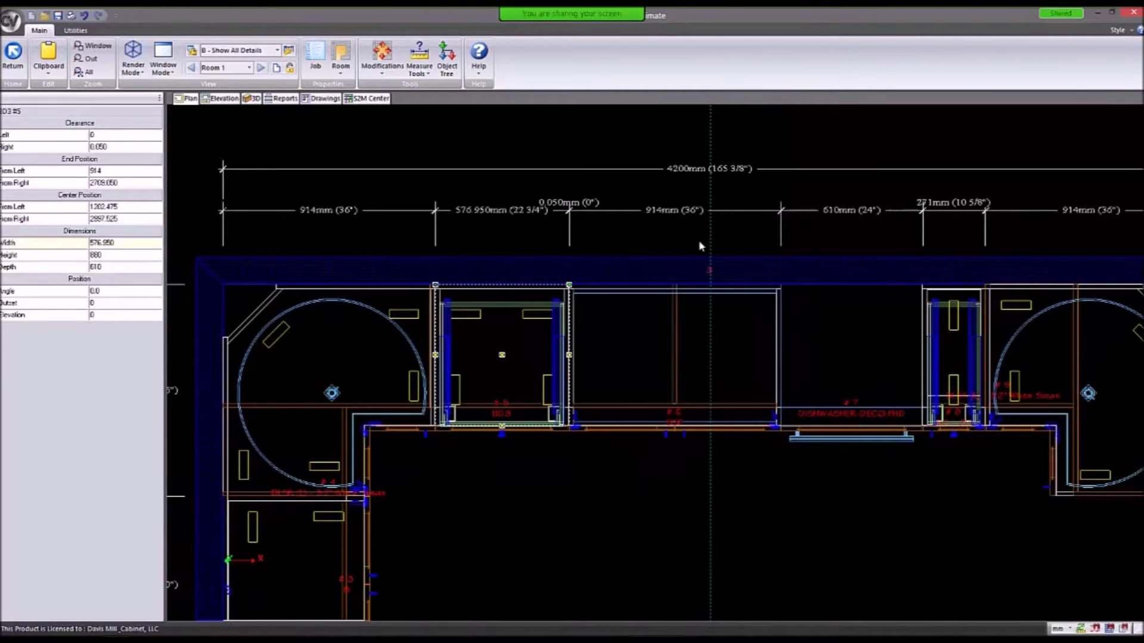
middle_click_drag(700, 246, 651, 242)
scroll(431, 216, "down", 1)
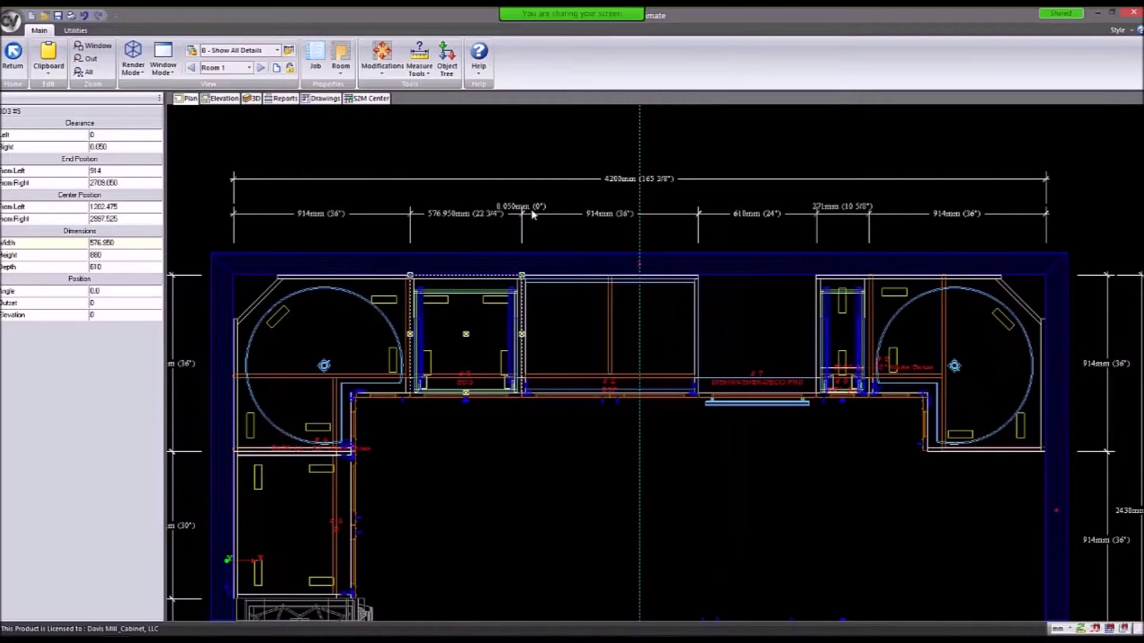
Set the BD3 drawer cabinet's width to 577 mm, stretching it on its right side.
left_click(549, 435)
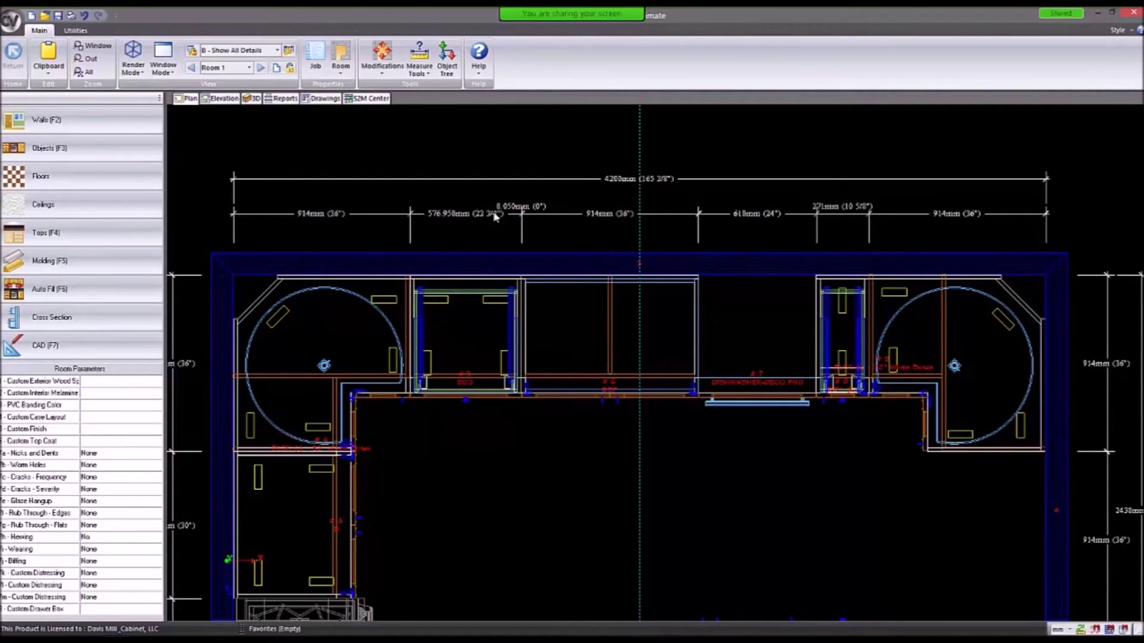
left_click(471, 332)
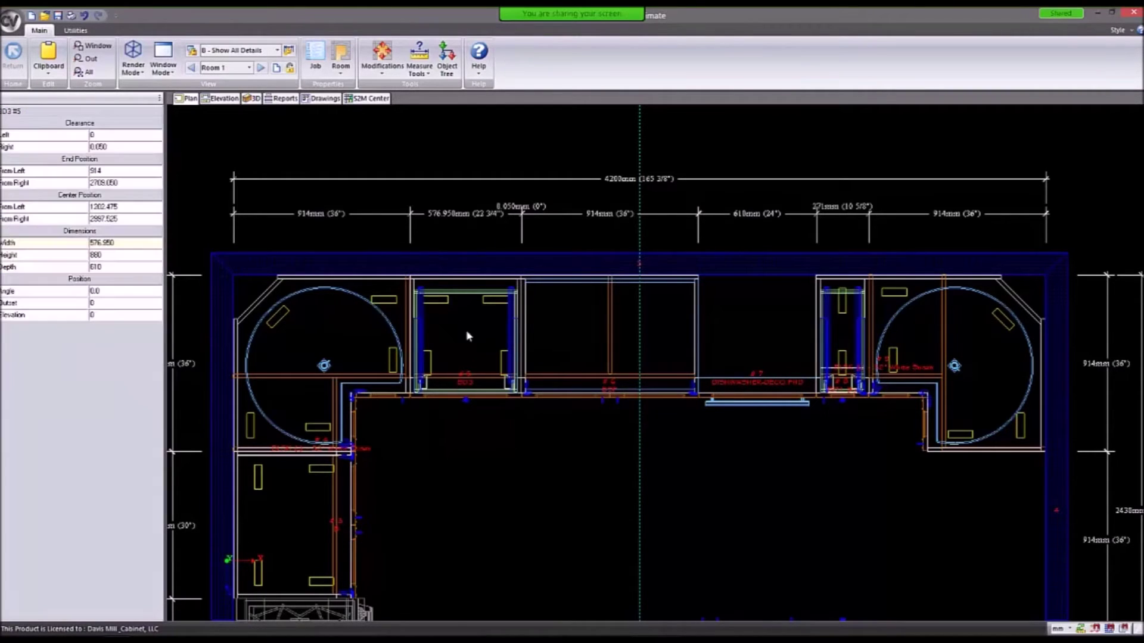
left_click(123, 243)
type("577")
key("Return")
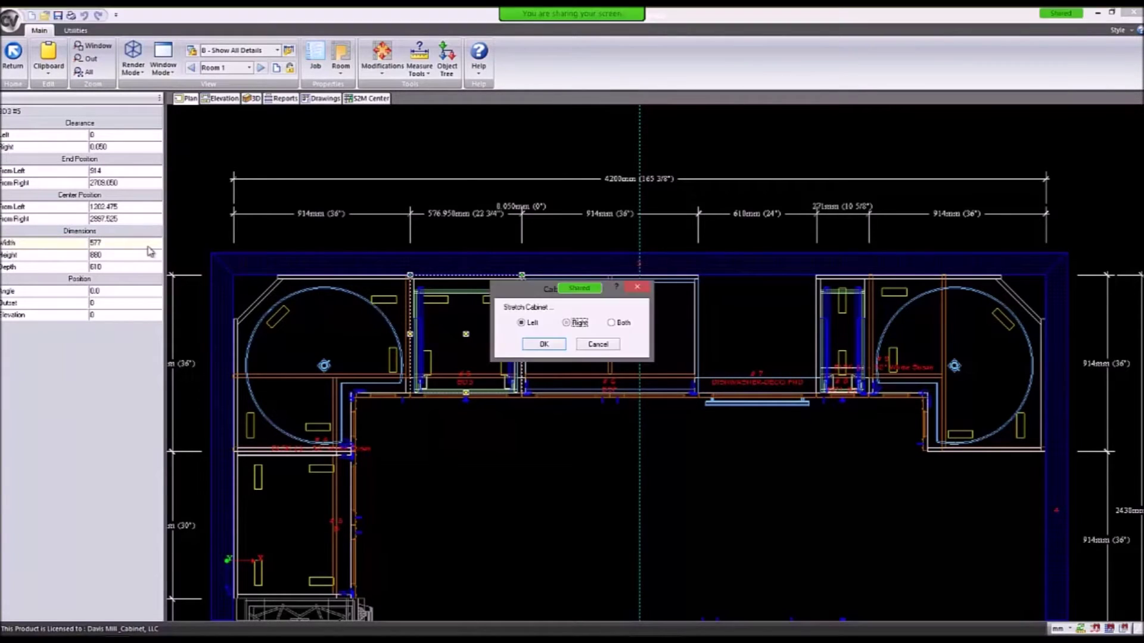
key("Return")
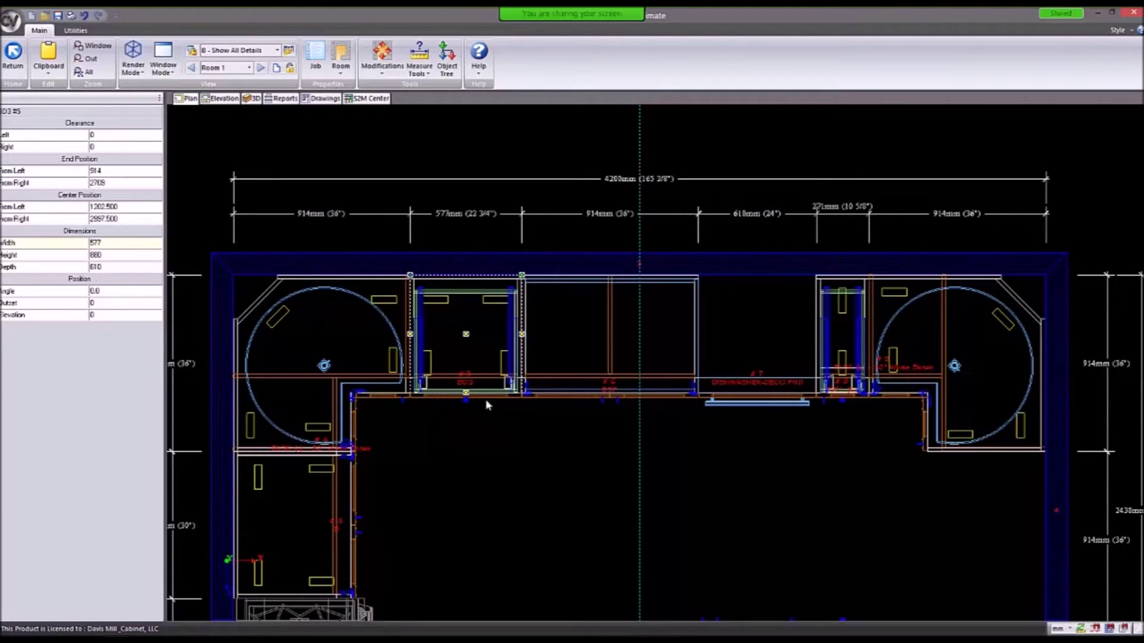
Examine the sink base and how the cabinets along the back wall fit together in the plan.
left_click(604, 391)
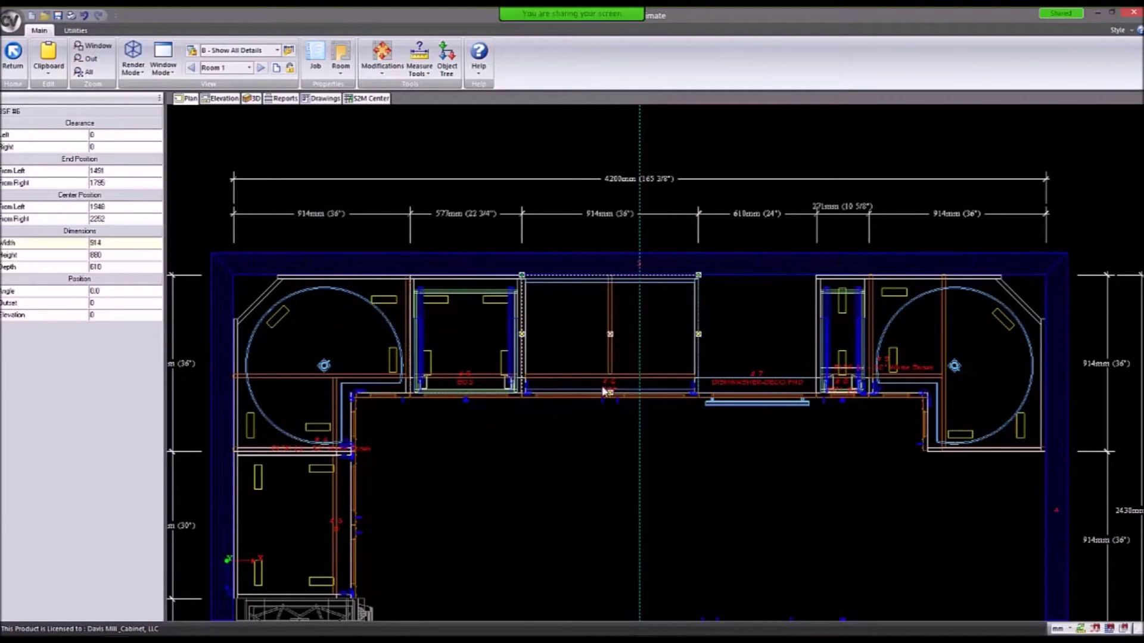
scroll(603, 410, "up", 2)
left_click(564, 399)
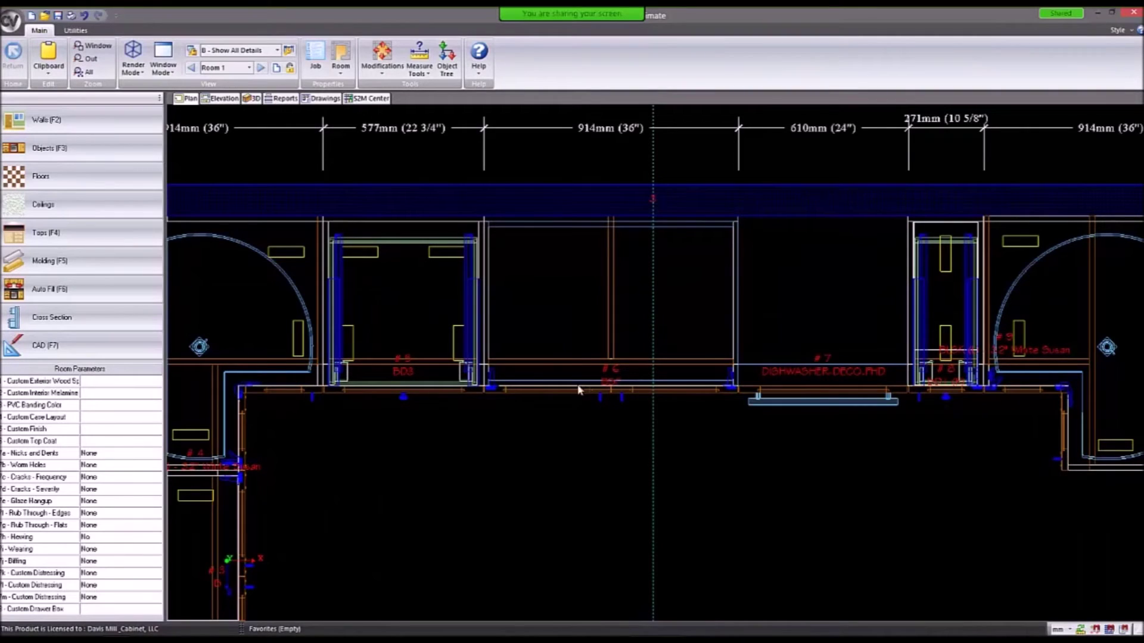
mouse_move(657, 396)
scroll(666, 328, "down", 3)
scroll(615, 432, "down", 2)
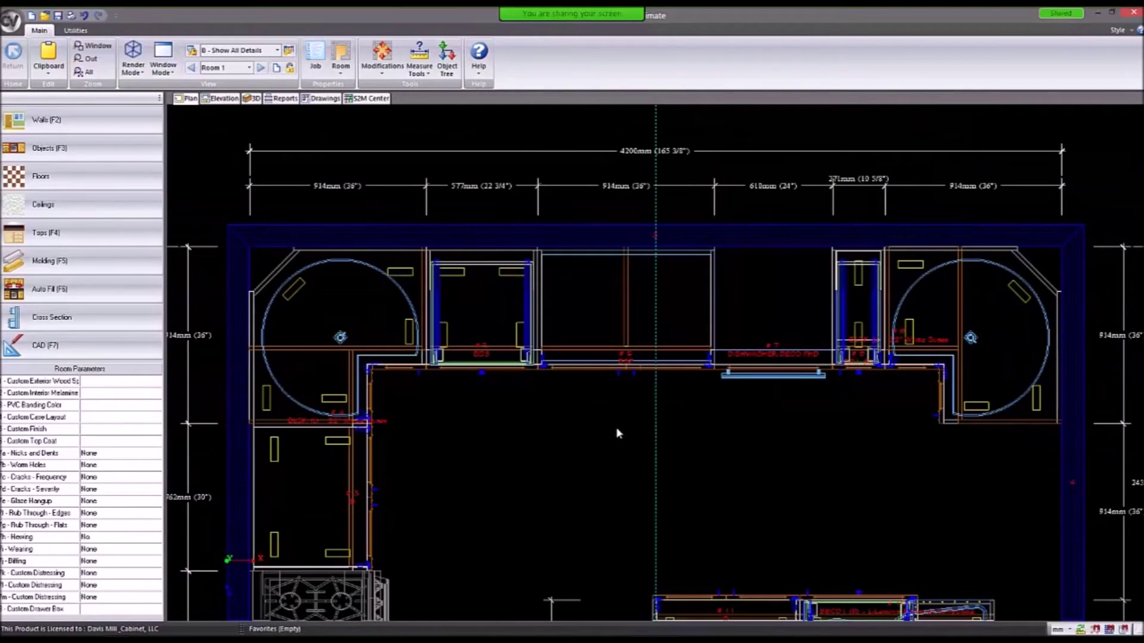
scroll(520, 296, "up", 1)
scroll(520, 296, "down", 3)
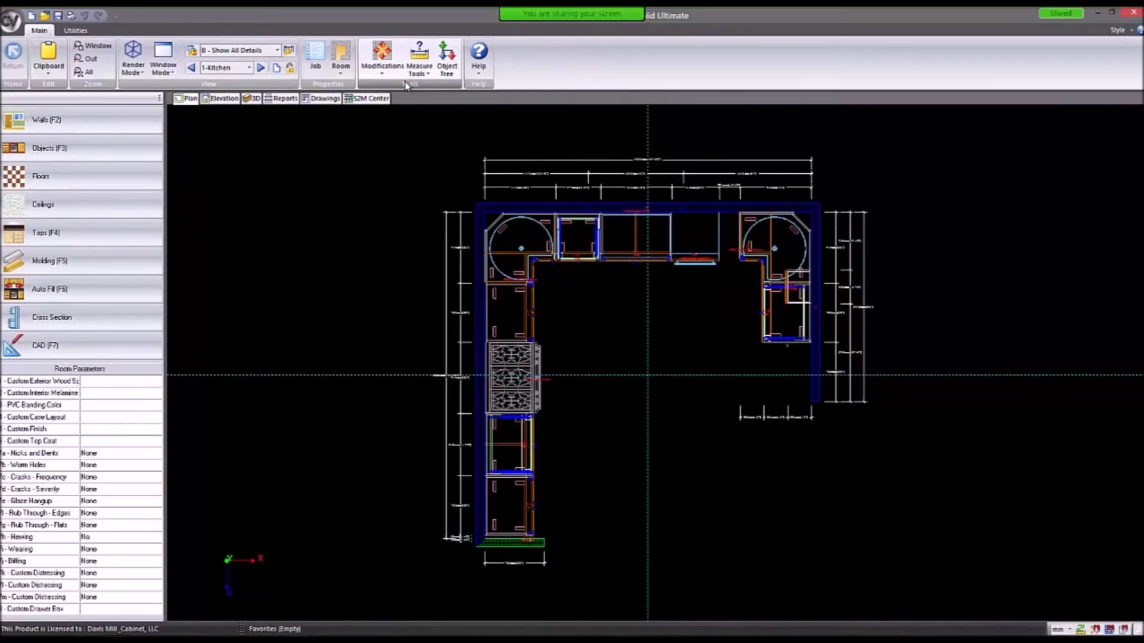
left_click(417, 71)
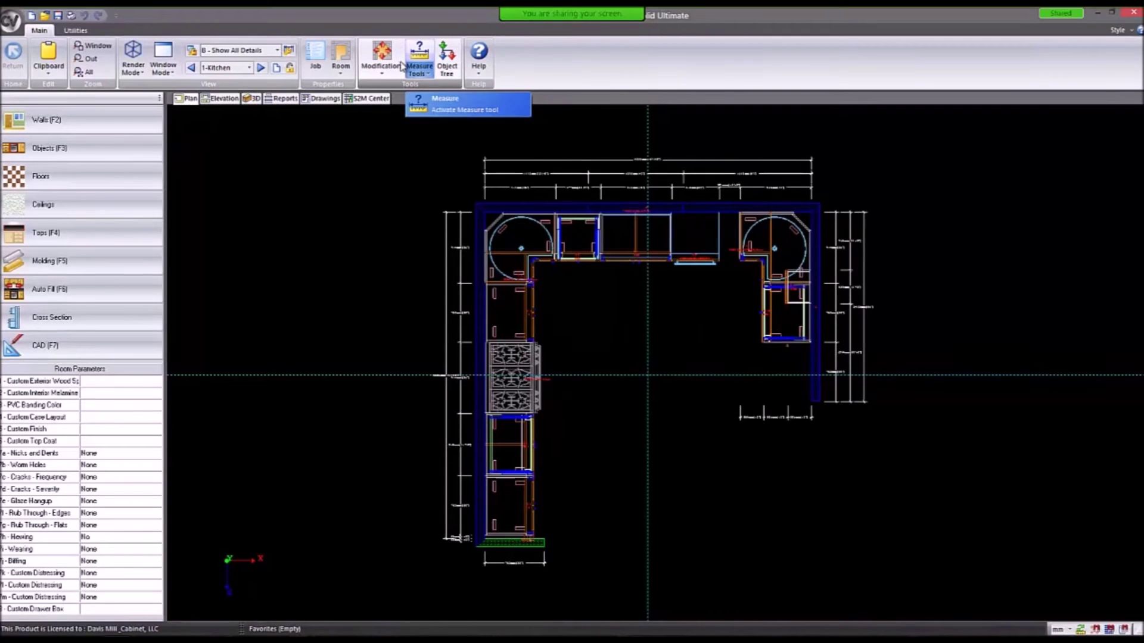
left_click(381, 80)
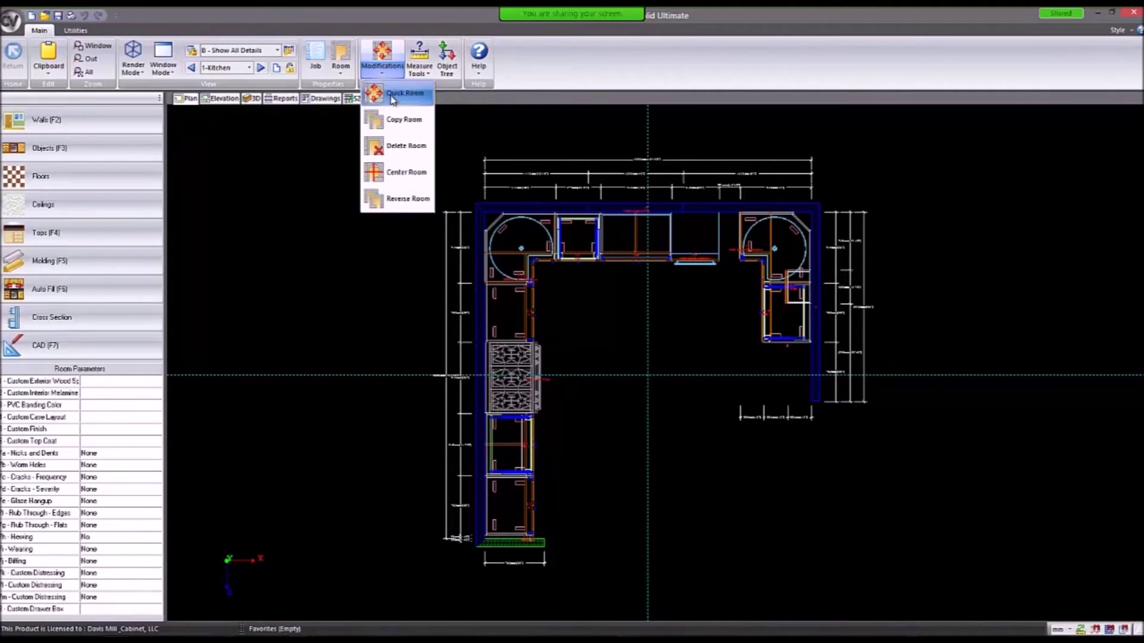
left_click(424, 72)
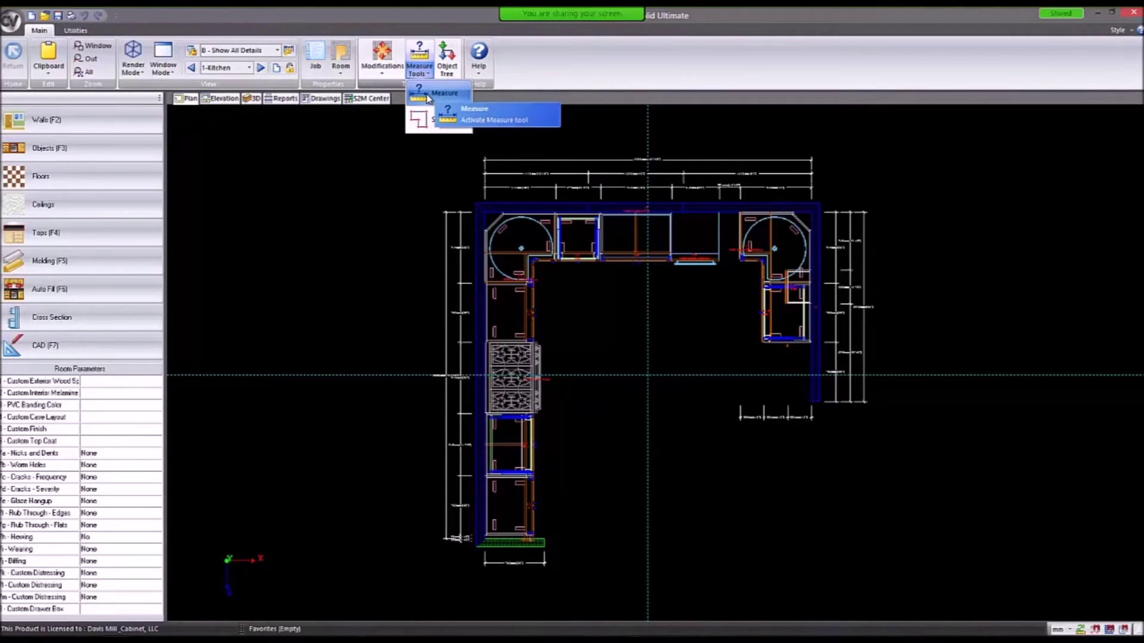
left_click(421, 77)
left_click(421, 78)
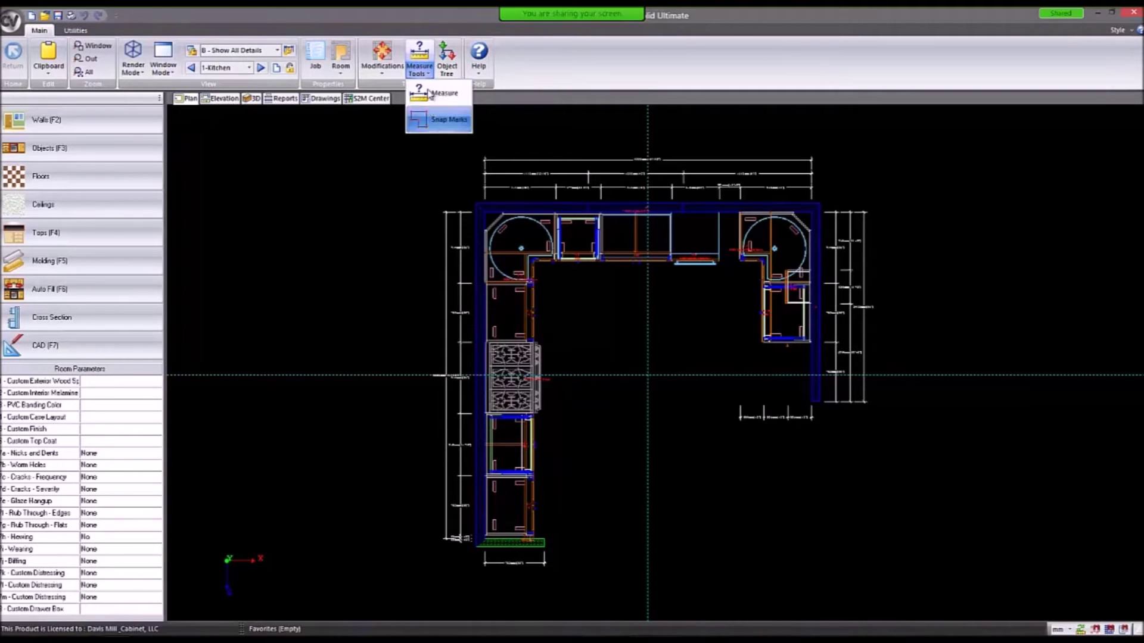
Try the Snap Marks tool and switch back to the Measure tool.
left_click(436, 120)
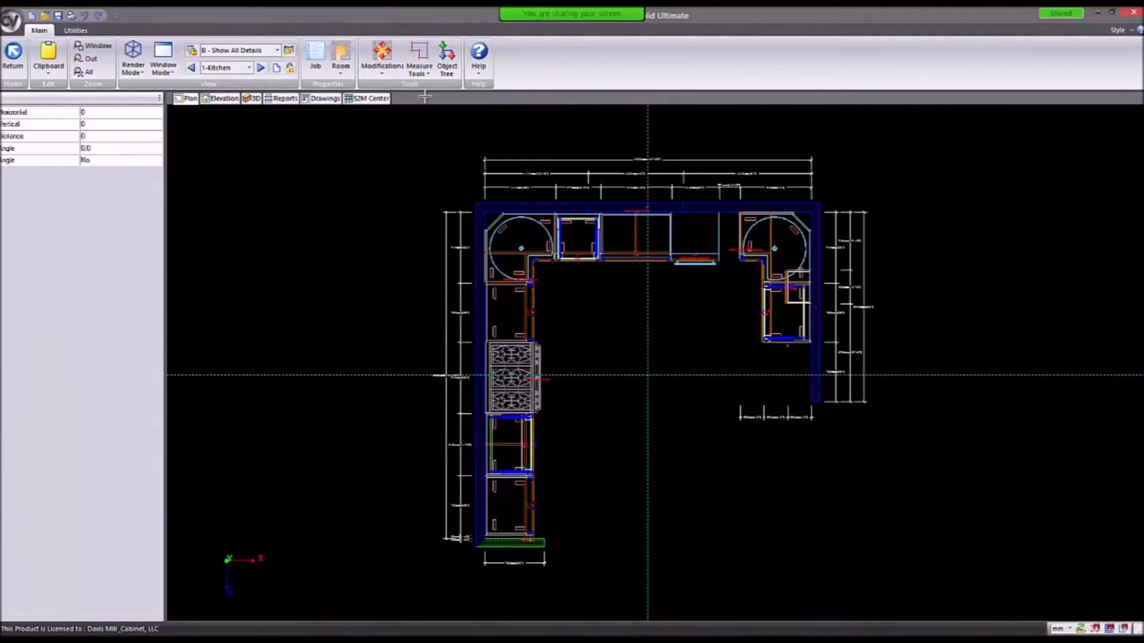
right_click(411, 53)
left_click(410, 54)
left_click(418, 50)
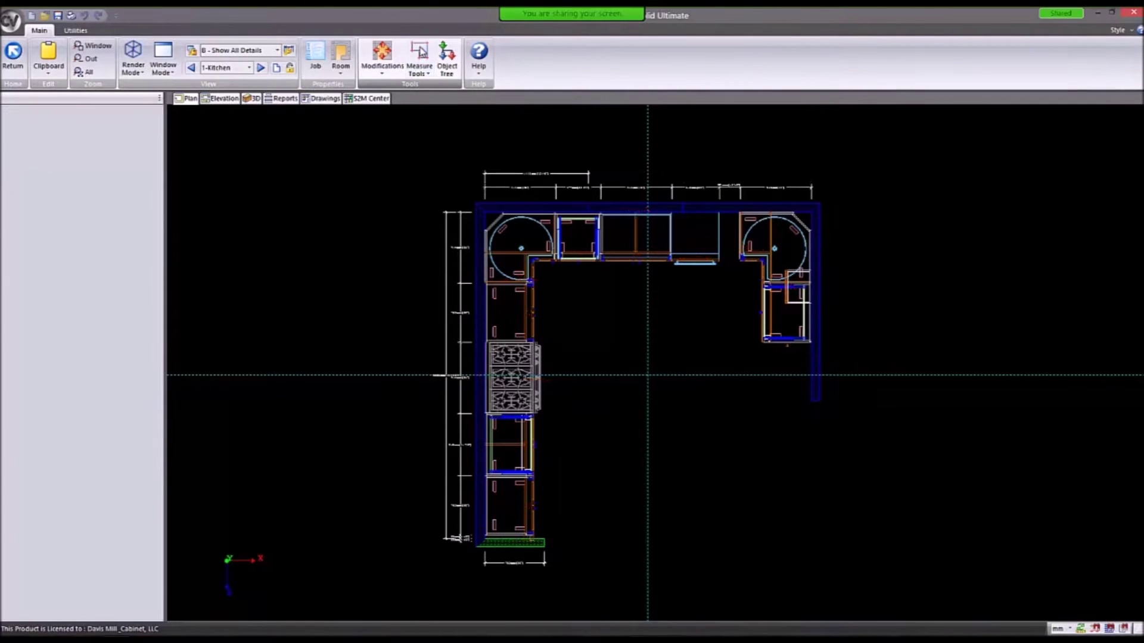
left_click(427, 75)
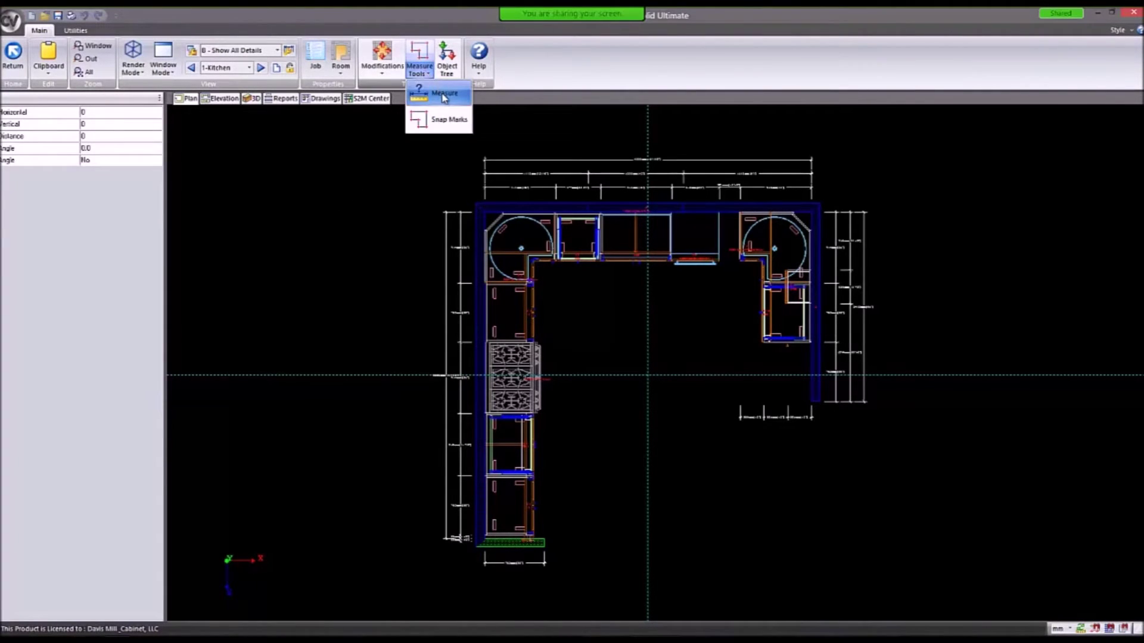
left_click(421, 117)
left_click(425, 72)
left_click(411, 111)
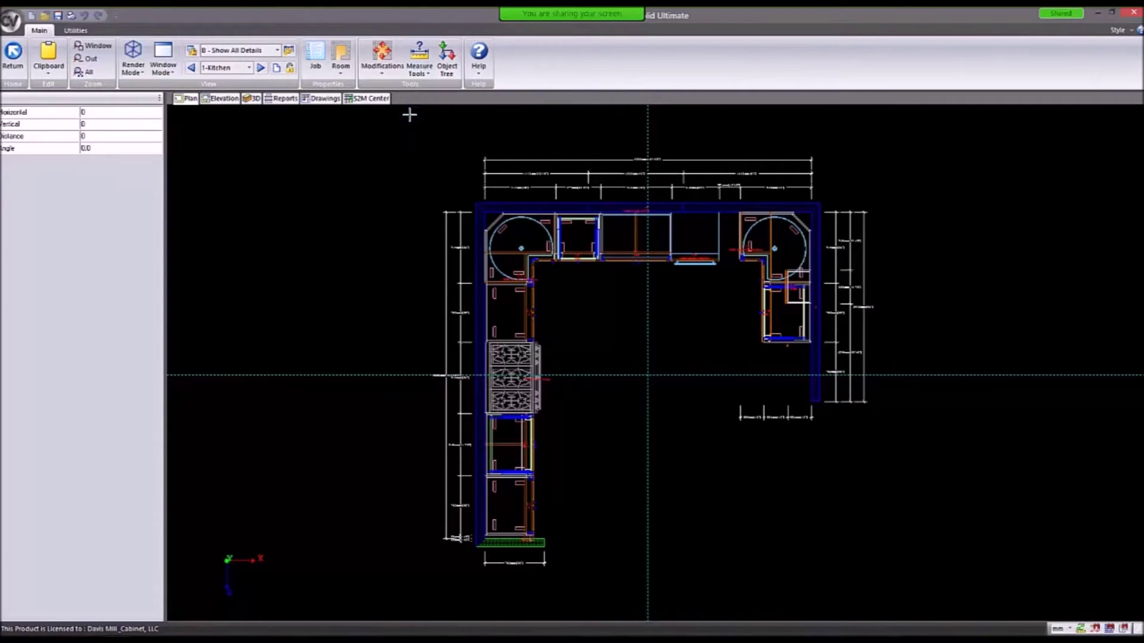
Measure the clear distance across the room between the left-wall base cabinet's front and the opposite right-wall cabinet's front.
left_click(422, 56)
scroll(613, 225, "up", 3)
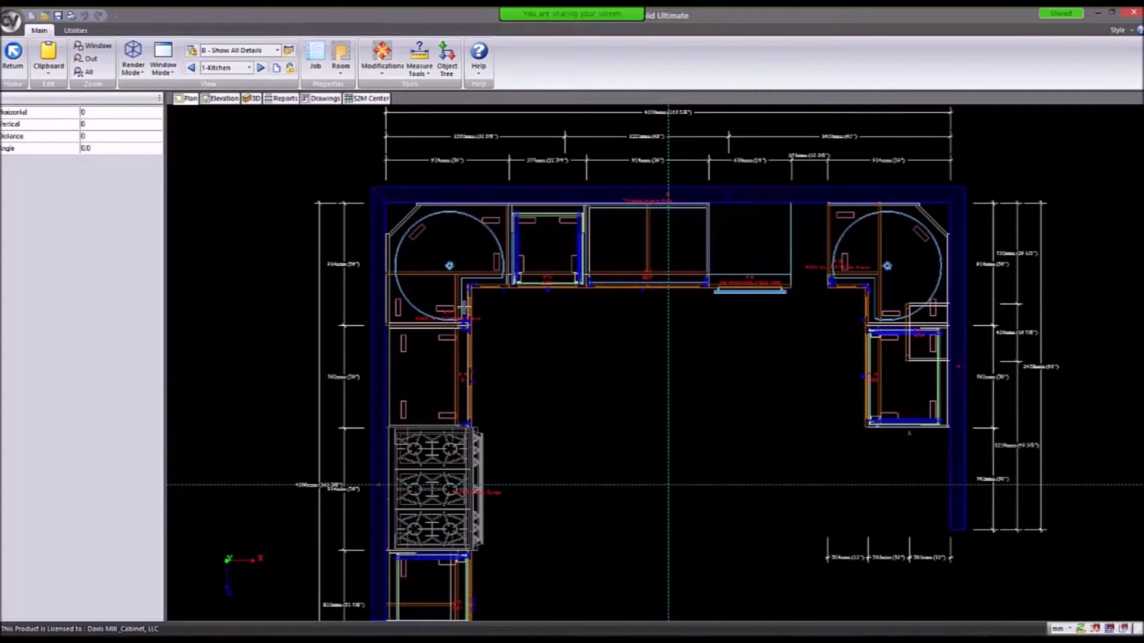
left_click(470, 371)
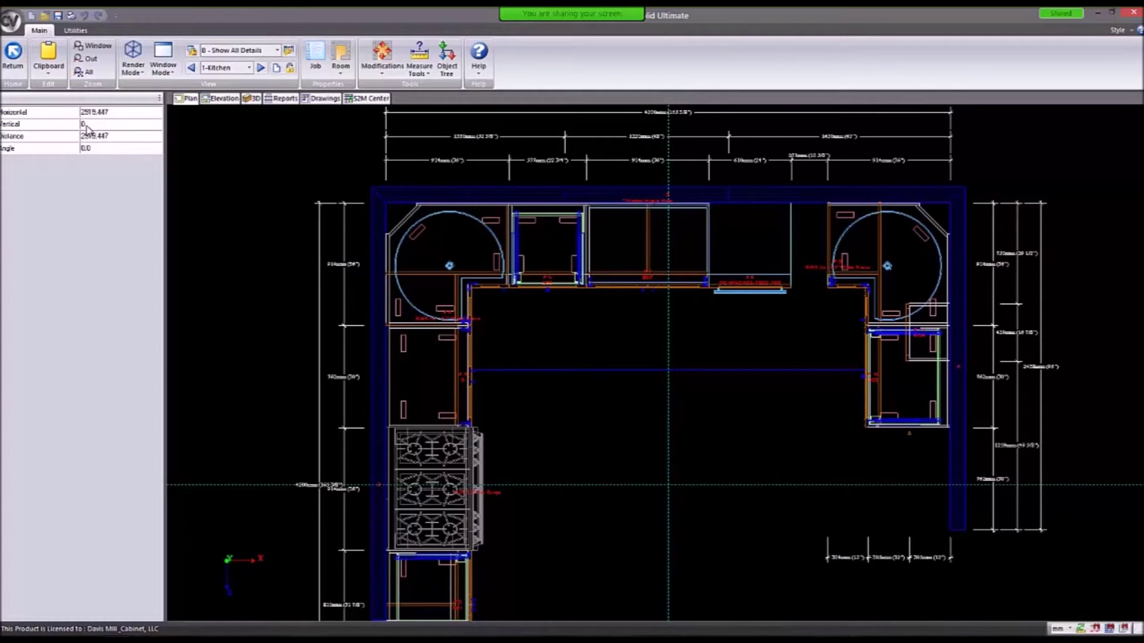
scroll(616, 345, "down", 3)
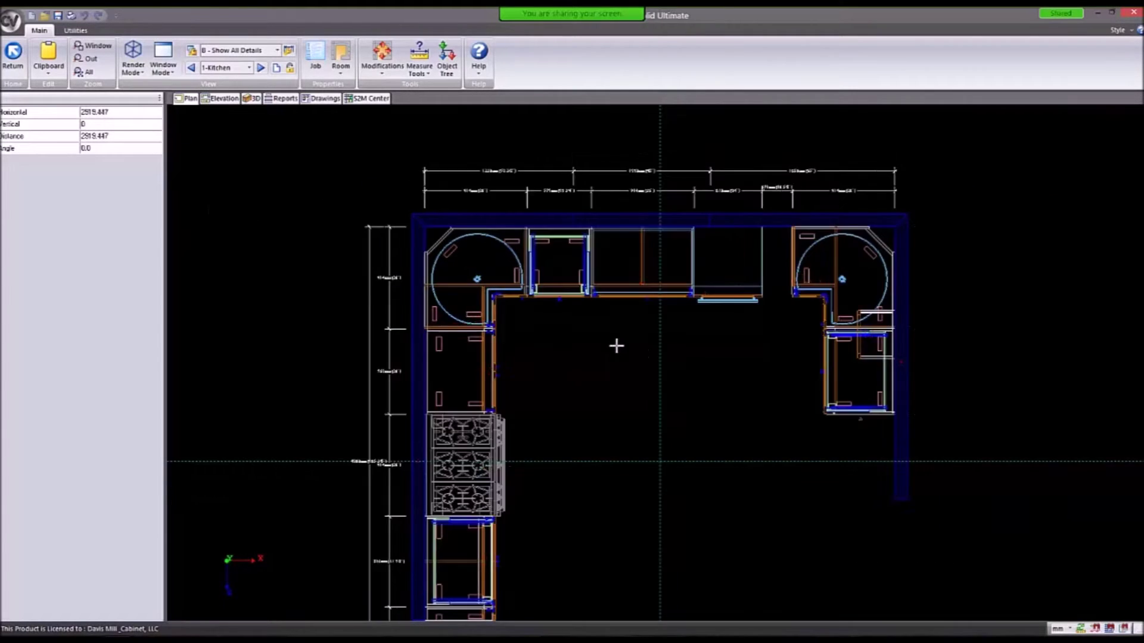
scroll(660, 359, "up", 3)
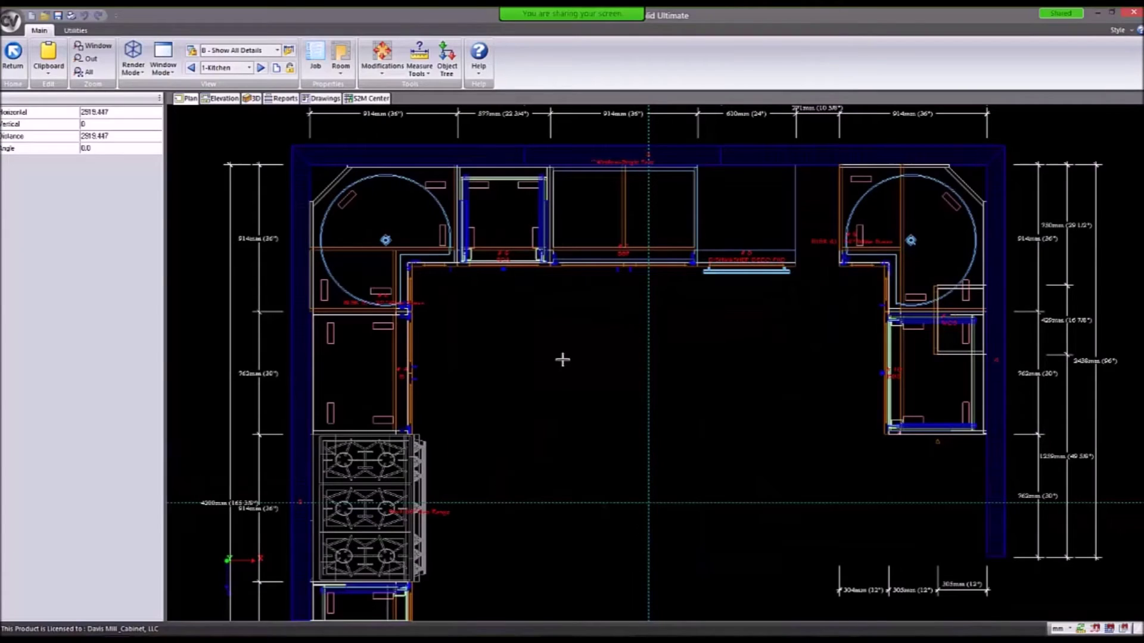
key("Escape")
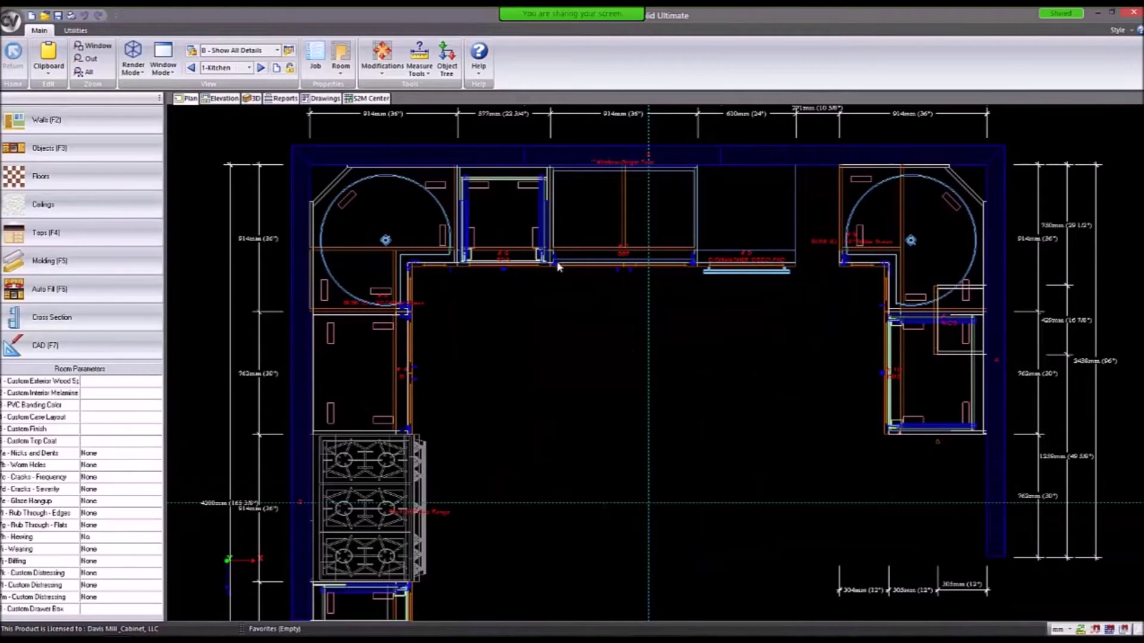
Repeat the measurement between the left and right cabinet fronts with freely picked points, without snapping.
left_click(419, 53)
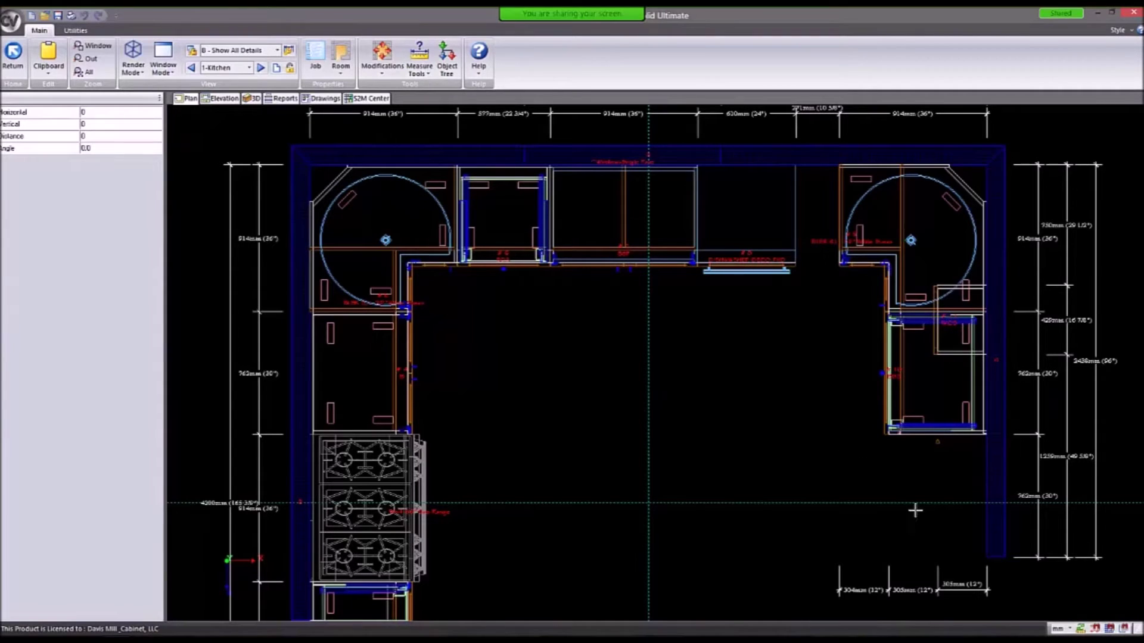
left_click(415, 353)
left_click(882, 352)
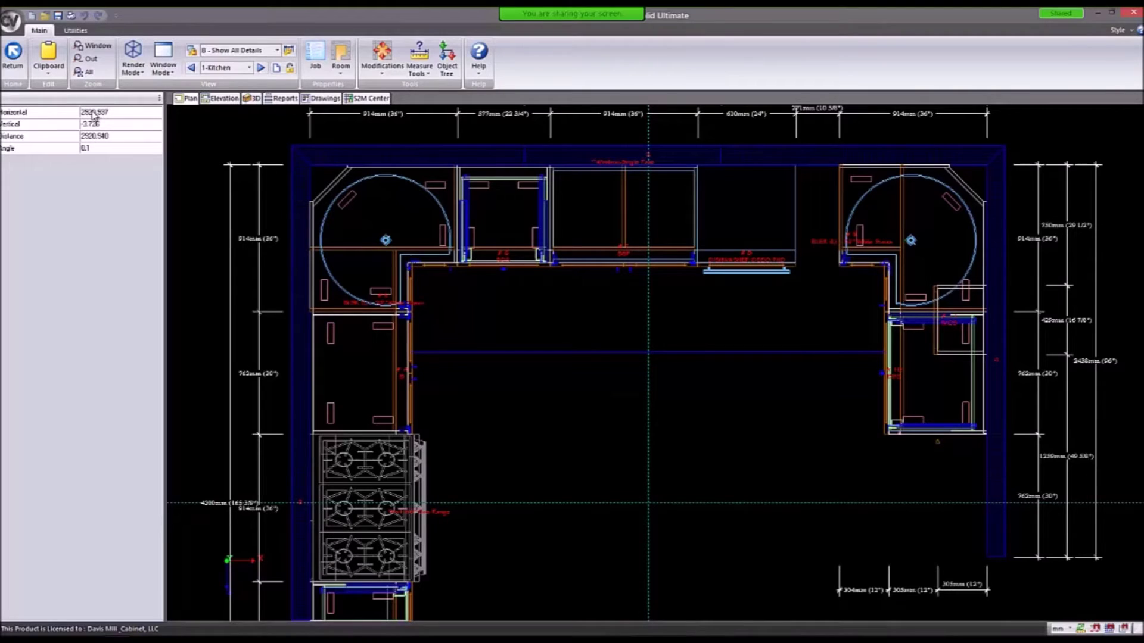
Turn on snap points and measure horizontally between the left-wall and right-wall cabinet fronts just below the corner cabinets.
left_click(1125, 629)
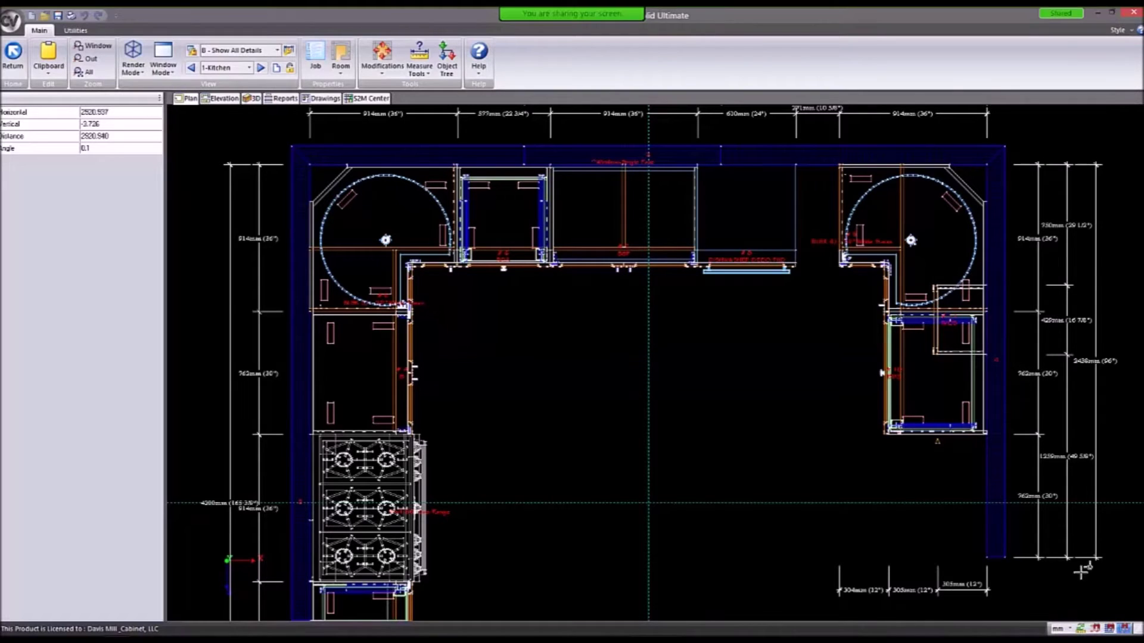
left_click(419, 54)
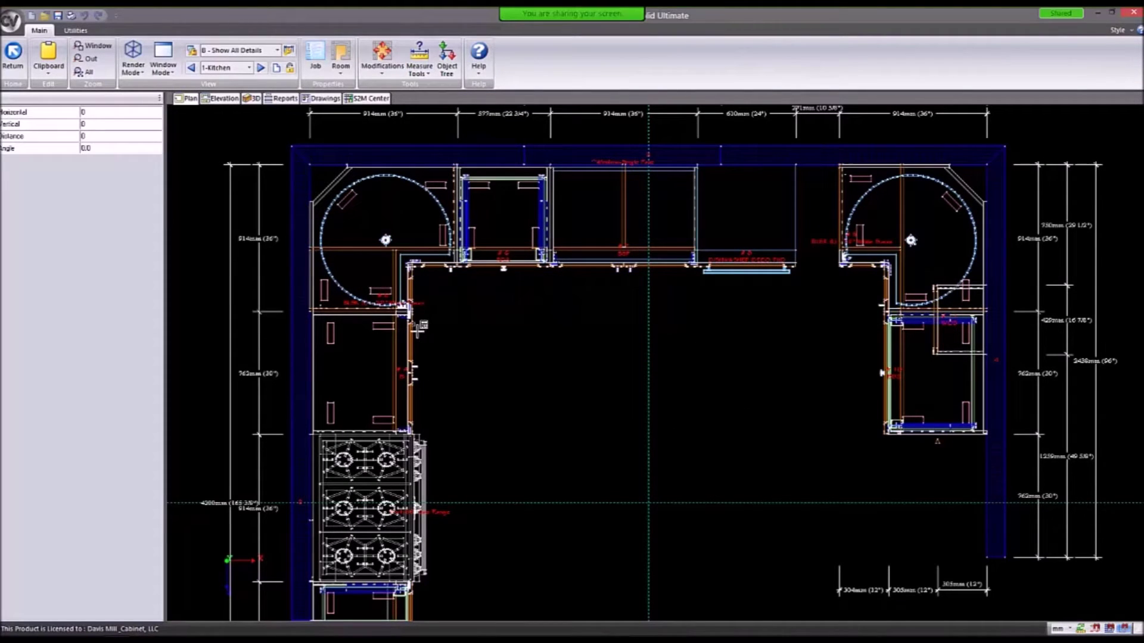
left_click(420, 327)
left_click(877, 334)
left_click(880, 327)
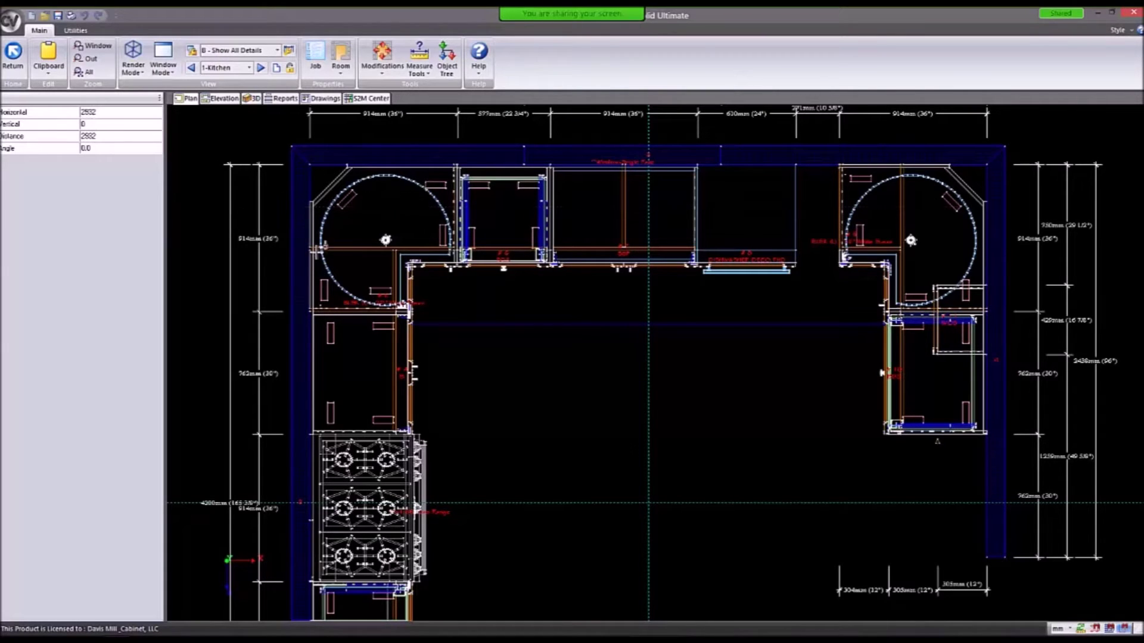
Exit measuring and inspect the base cabinet between the left corner cabinet and the range.
scroll(475, 367, "down", 2)
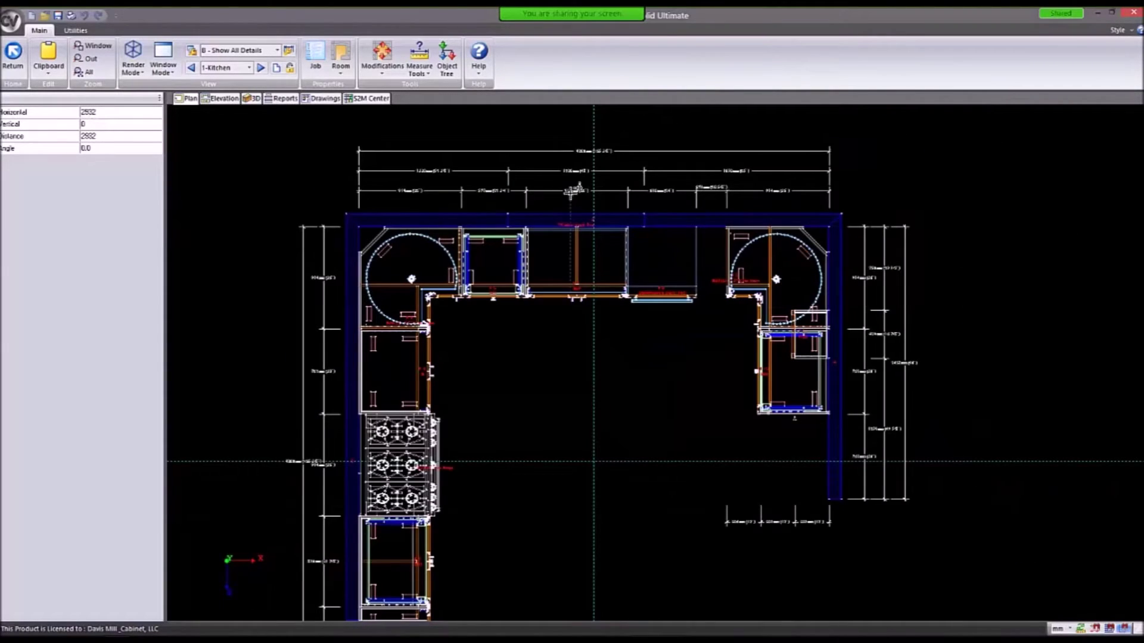
scroll(573, 190, "up", 2)
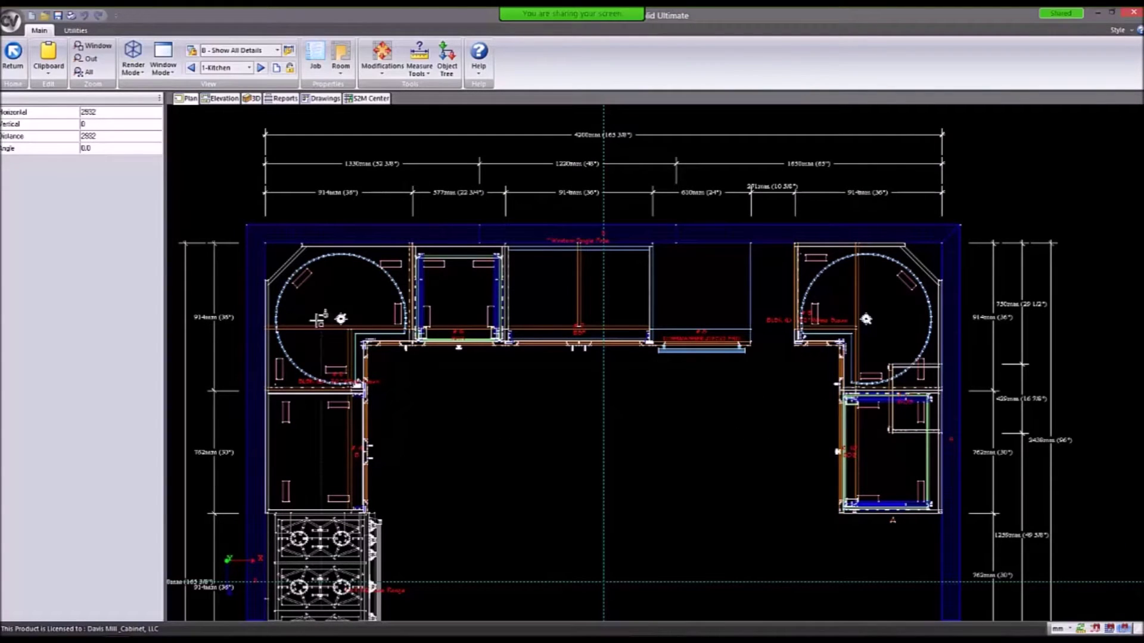
scroll(370, 411, "up", 2)
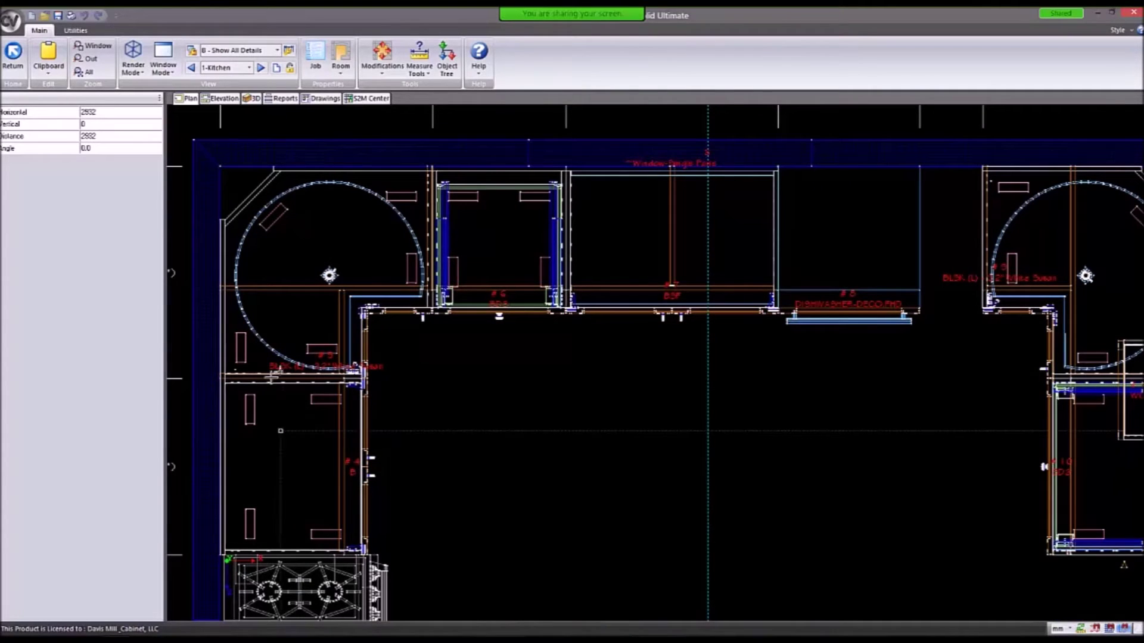
left_click(32, 67)
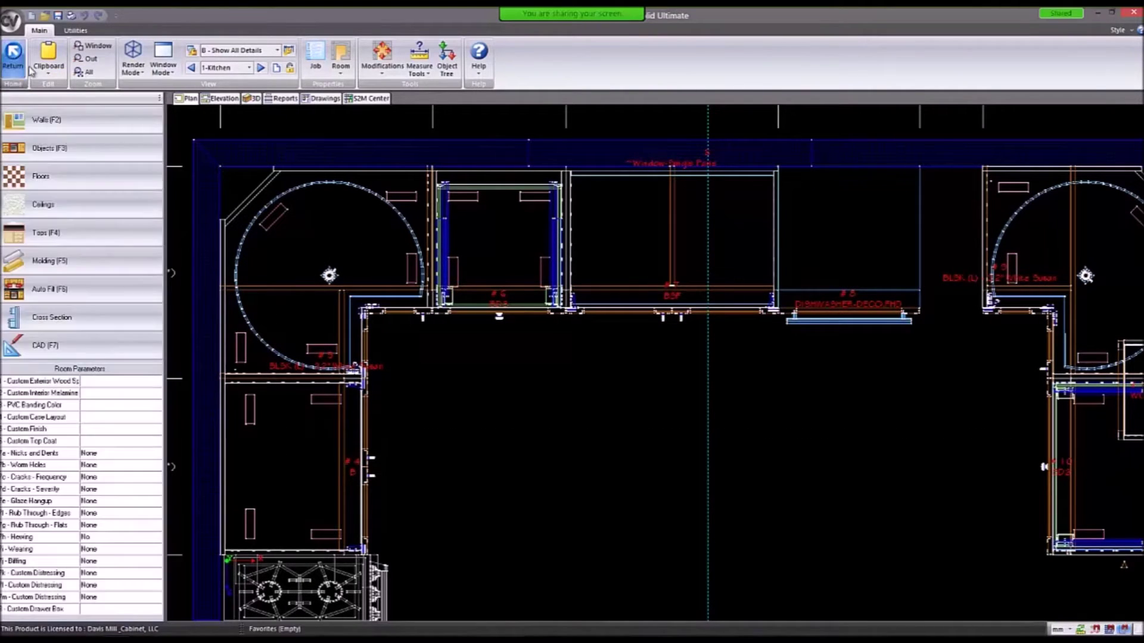
left_click(307, 449)
scroll(332, 467, "up", 2)
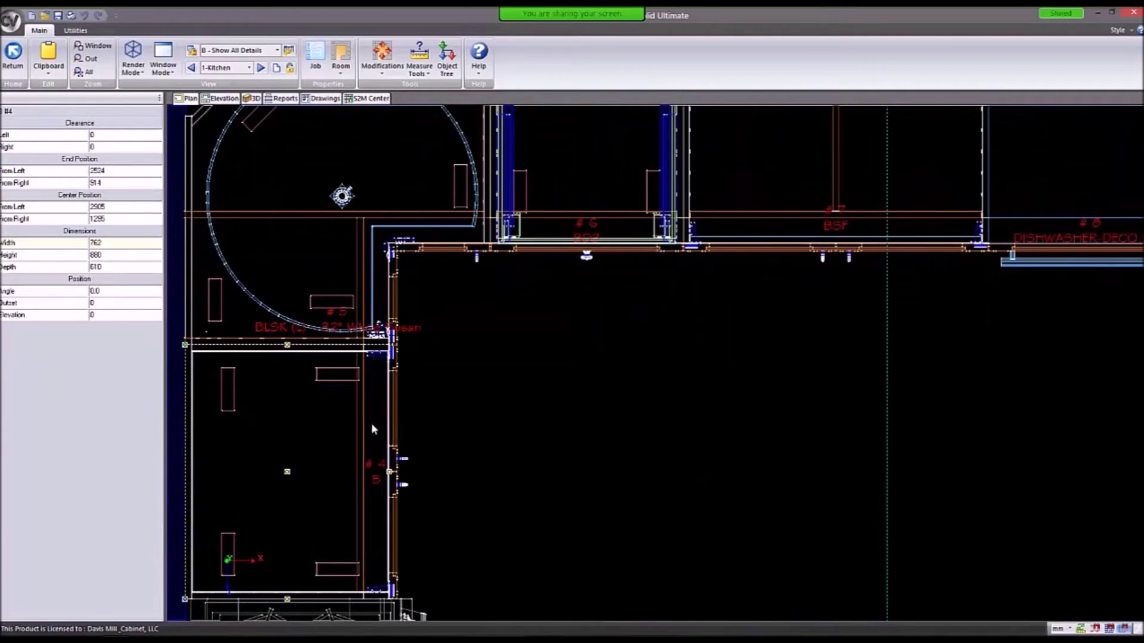
scroll(302, 385, "down", 1)
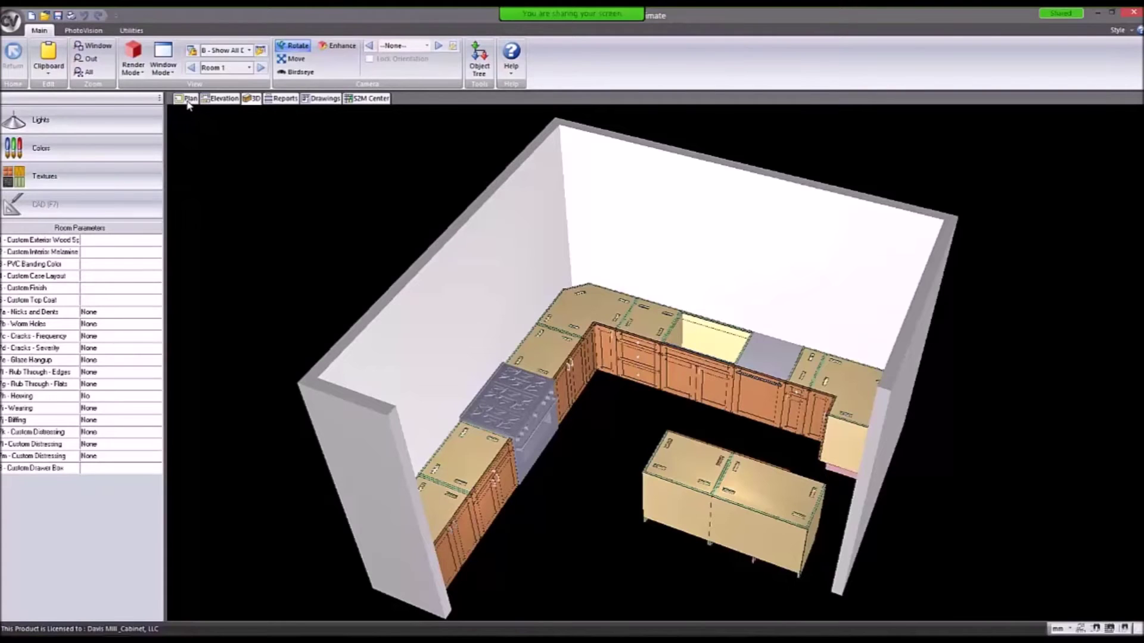
Switch Room 1 to the plan view and copy the sink base cabinet on the back wall.
left_click(188, 100)
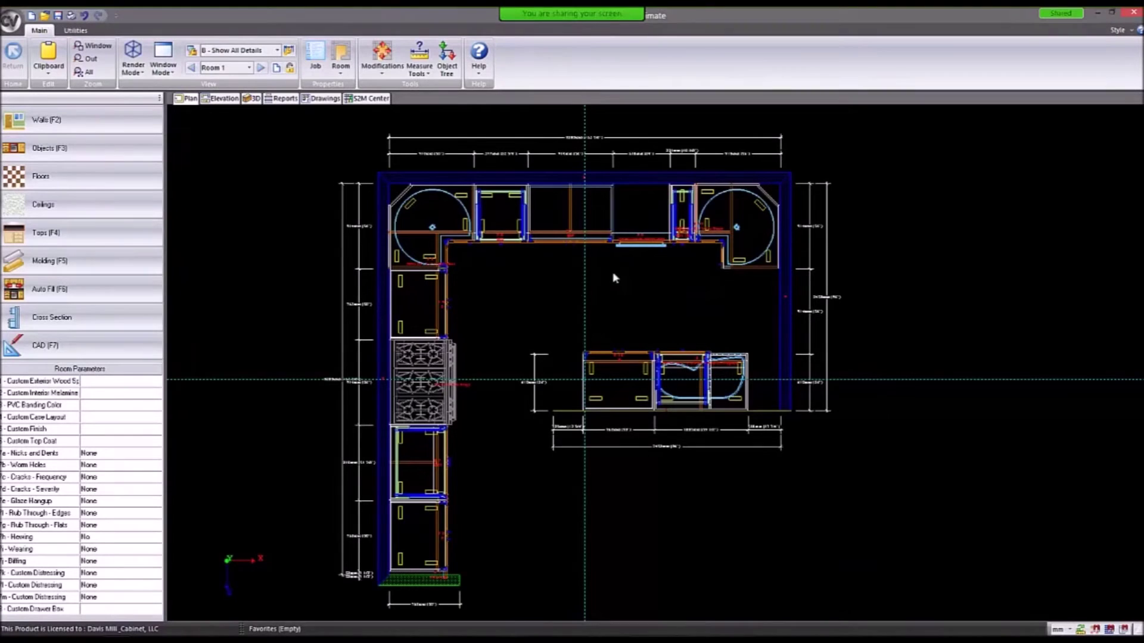
scroll(571, 192, "up", 2)
right_click(549, 221)
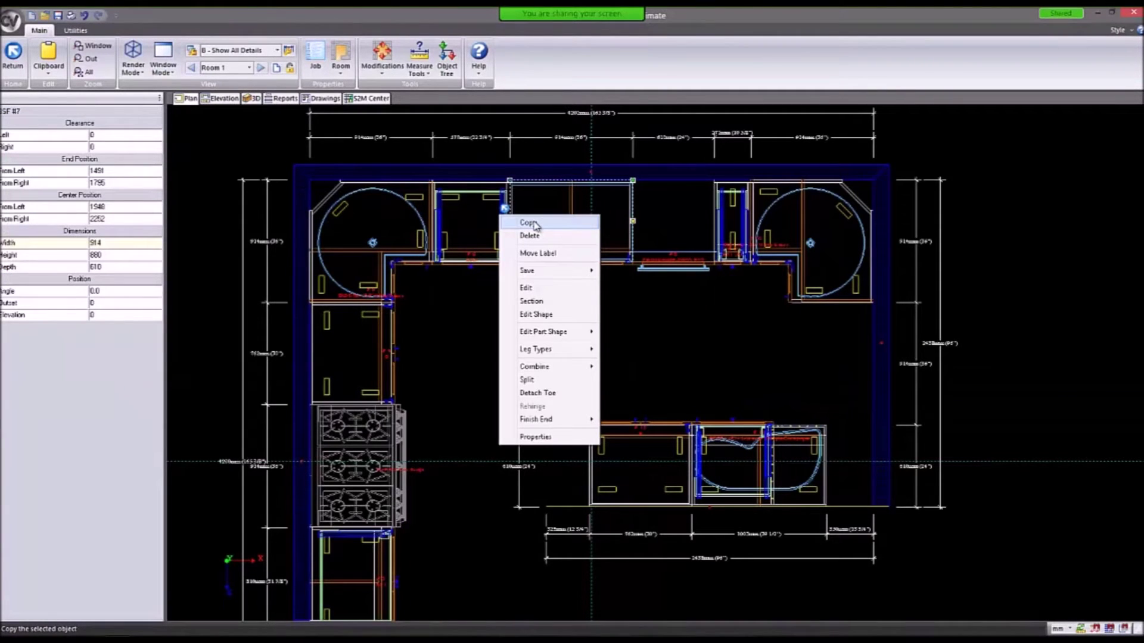
left_click(535, 225)
key("Escape")
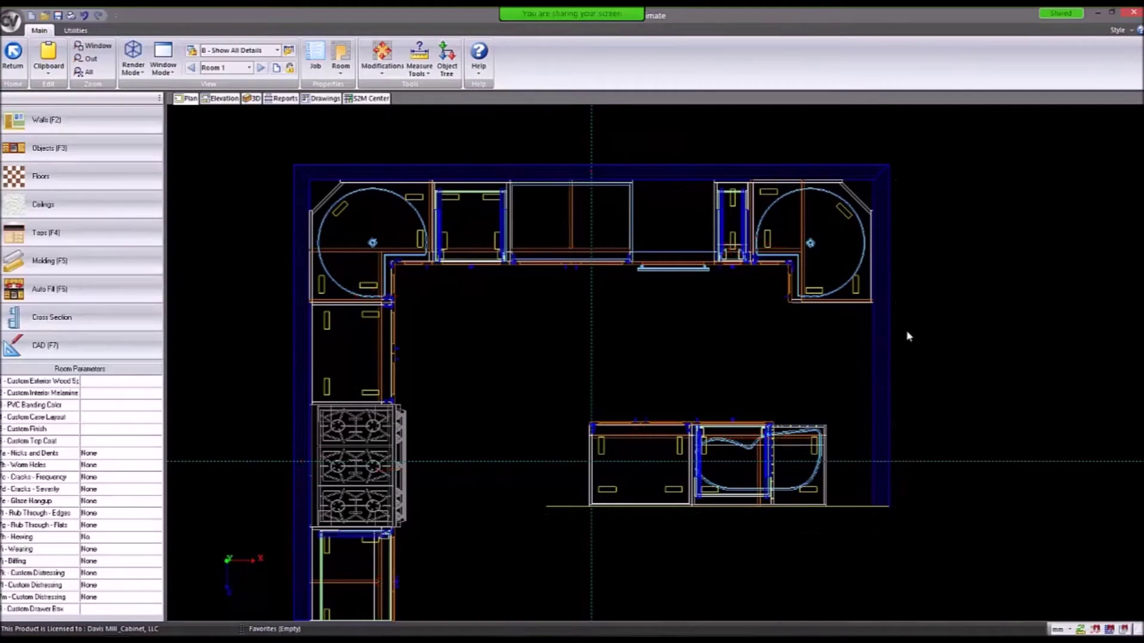
Delete the narrow base cabinet between the dishwasher and the right corner cabinet on the back wall.
left_click(730, 243)
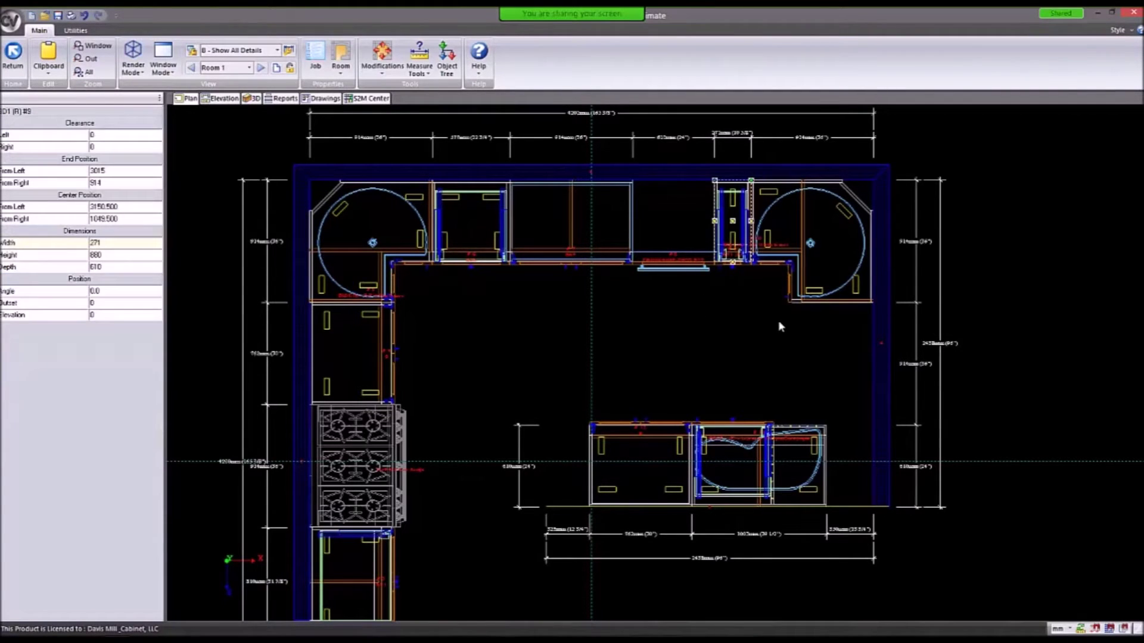
key("Delete")
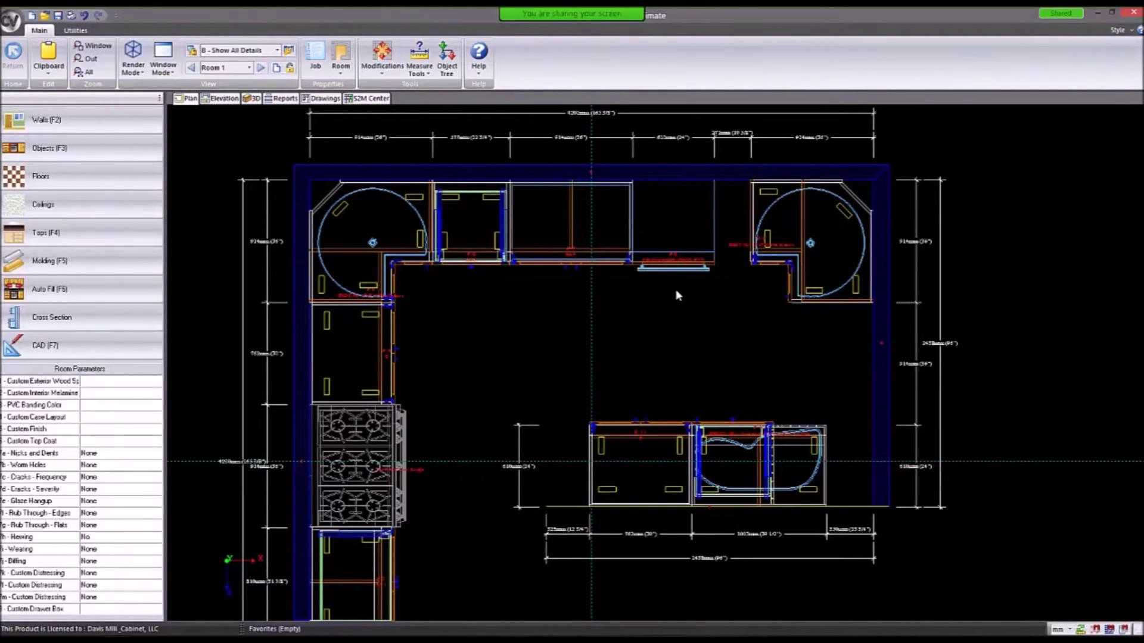
Set the dishwasher's right clearance to 0 so it sits against the right corner cabinet.
scroll(517, 221, "up", 1)
scroll(599, 279, "up", 1)
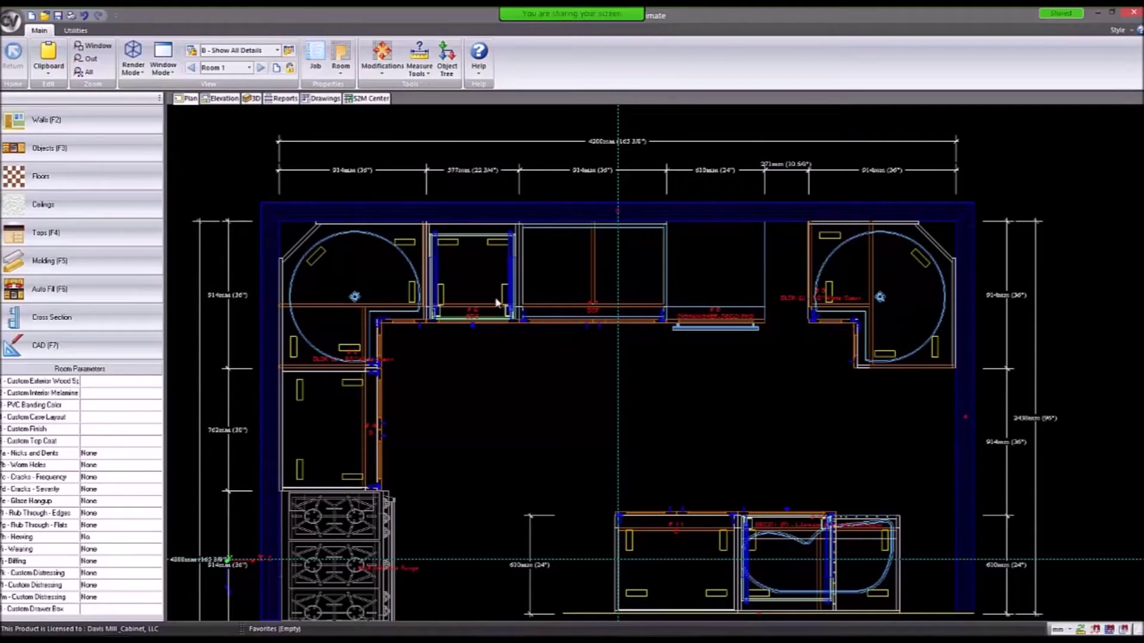
mouse_move(496, 302)
left_click(717, 284)
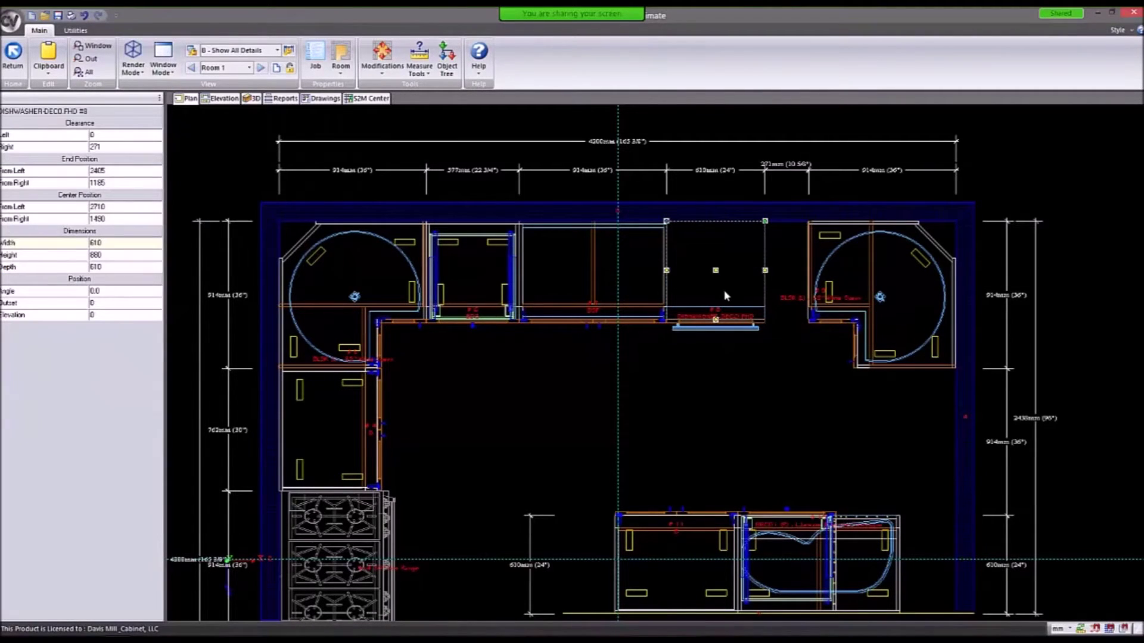
left_click(119, 147)
type("0")
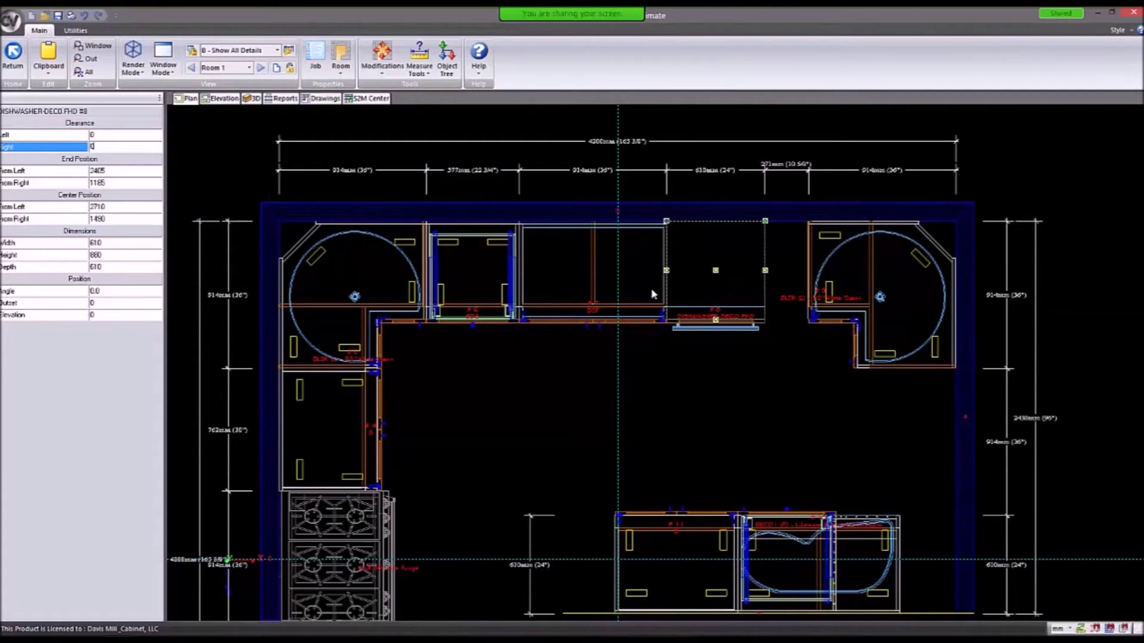
key("Return")
Set the right clearance of the sink base and of the drawer base beside it to 0.
left_click(655, 263)
left_click(117, 147)
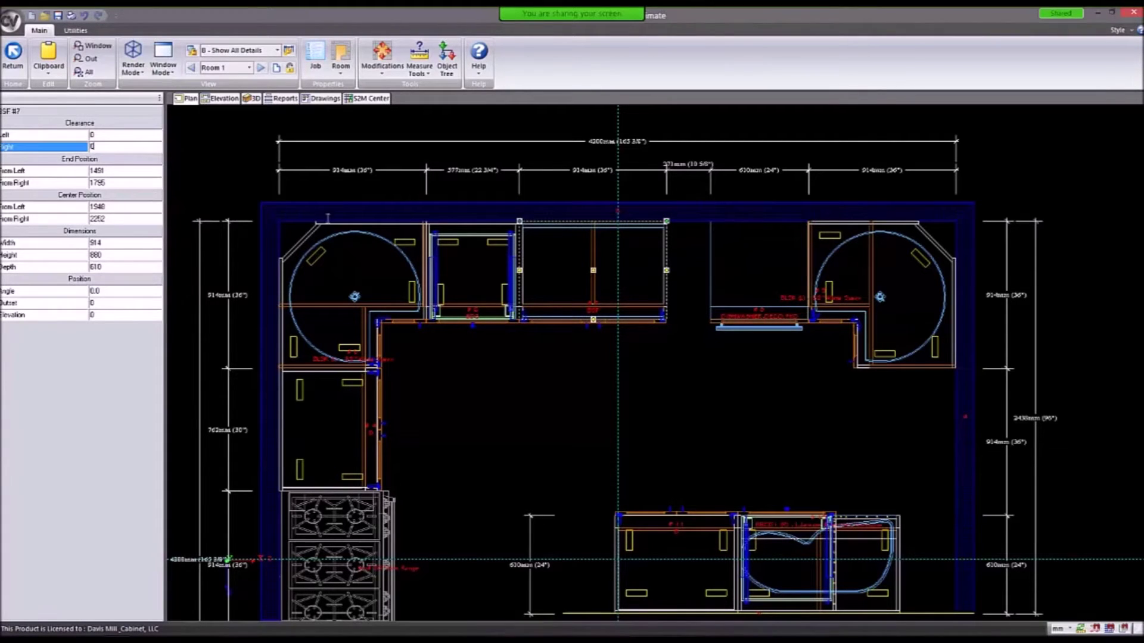
type("0")
key("Return")
left_click(470, 268)
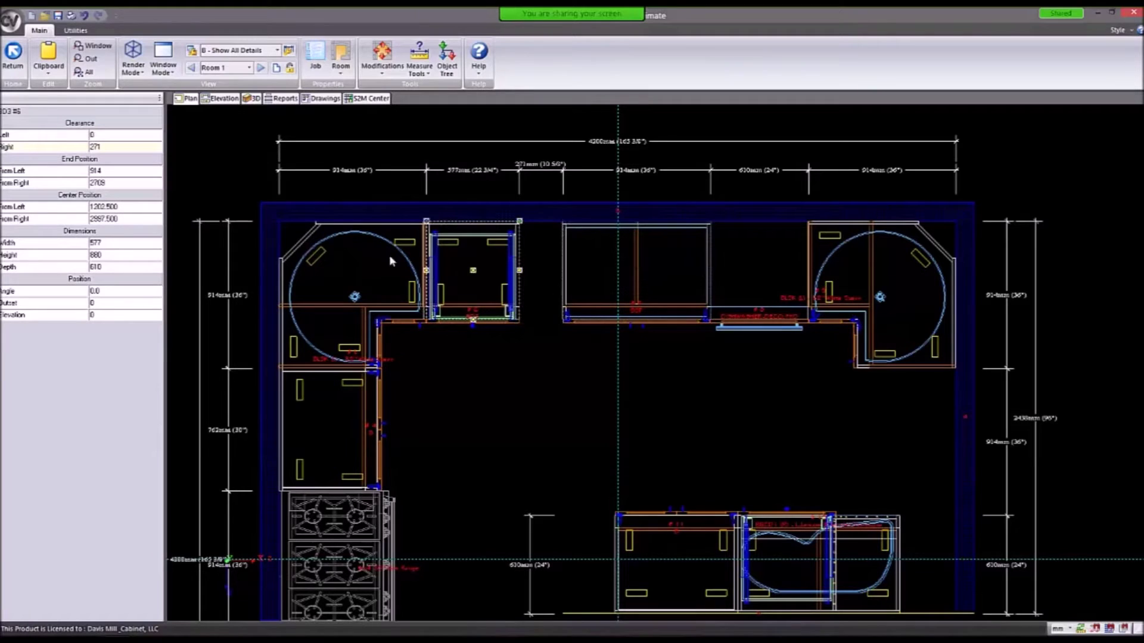
left_click(126, 147)
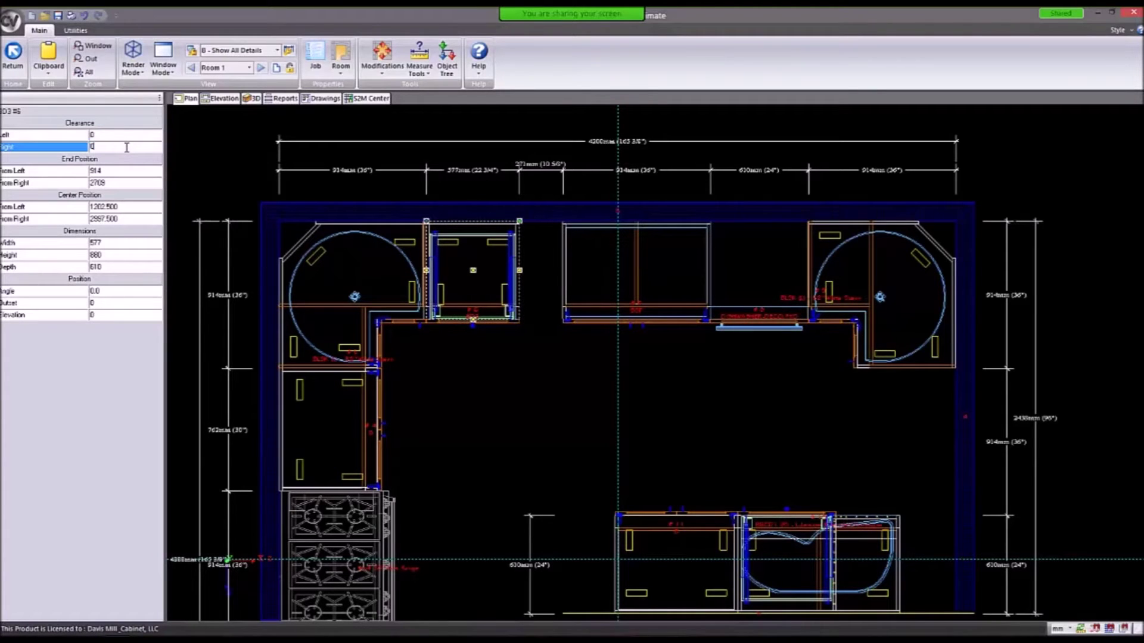
key("Return")
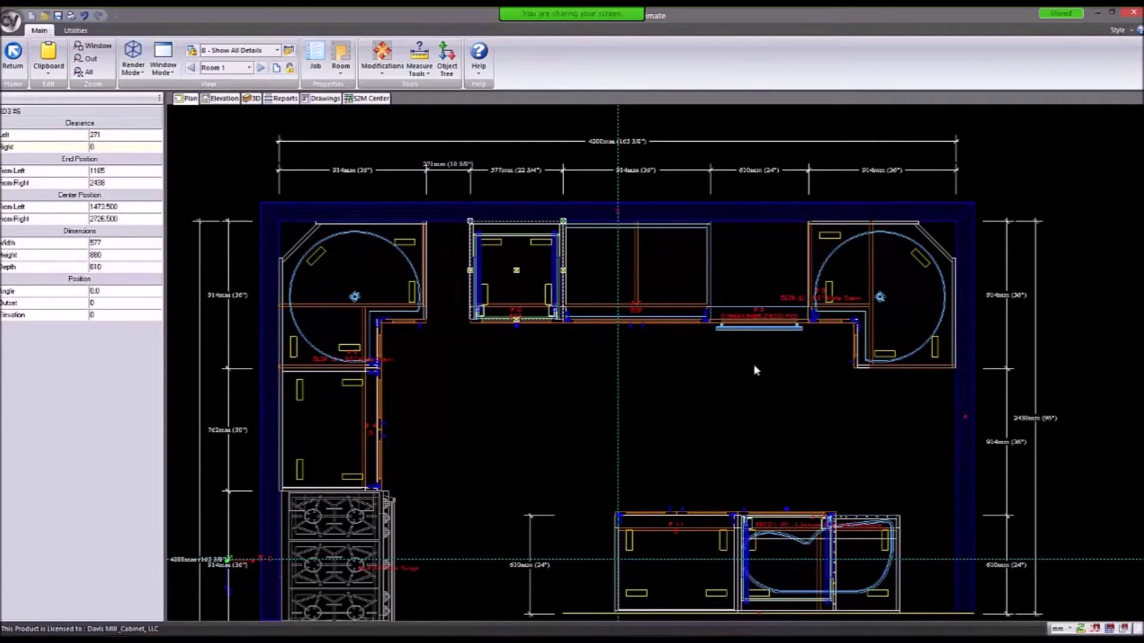
left_click(816, 368)
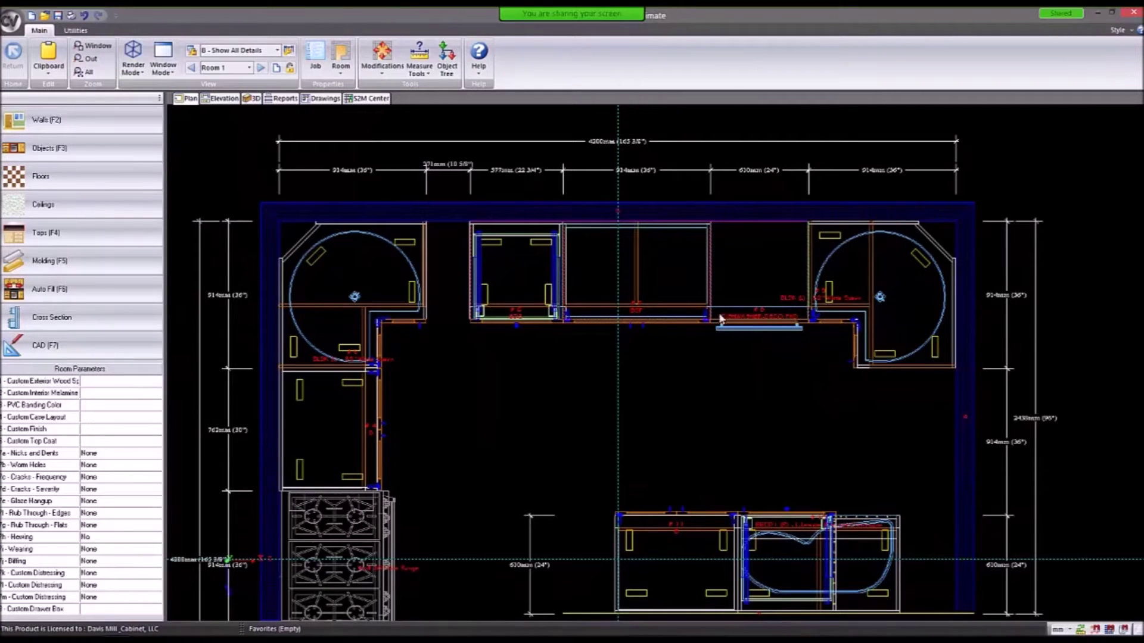
Move the drawer base, sink base and dishwasher as one group against the left corner cabinet.
mouse_move(700, 314)
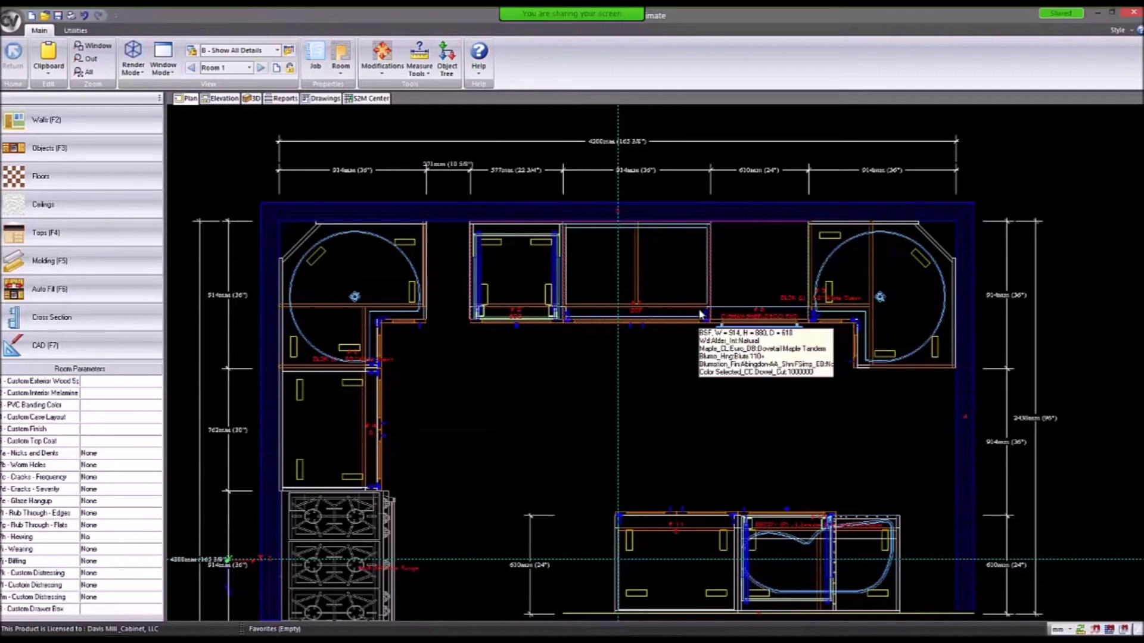
key("Delete")
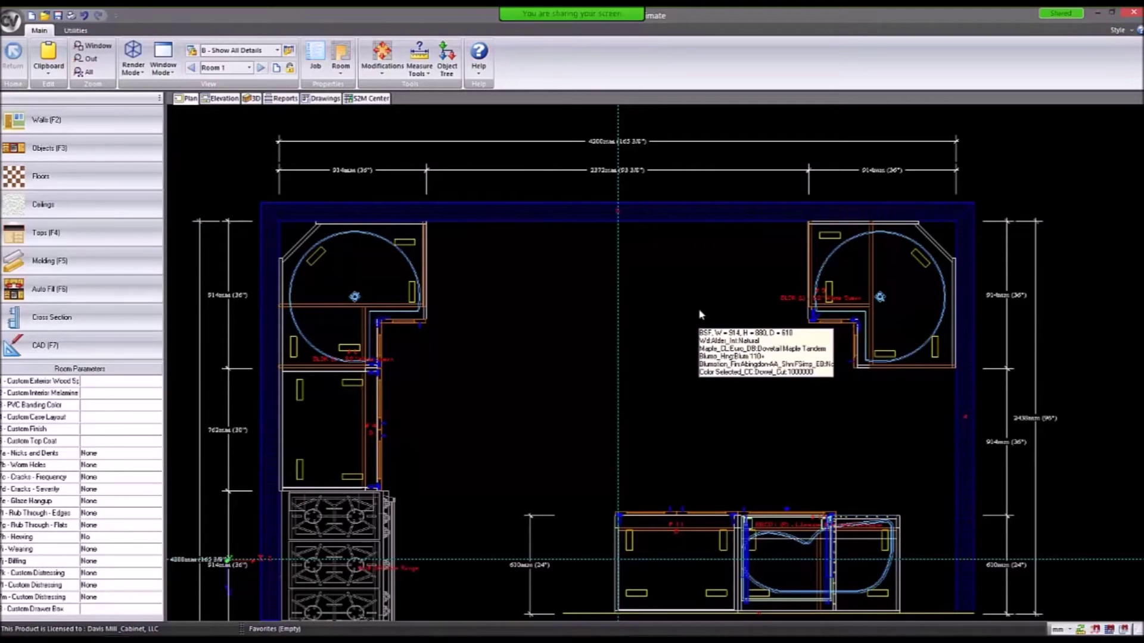
left_click(700, 315)
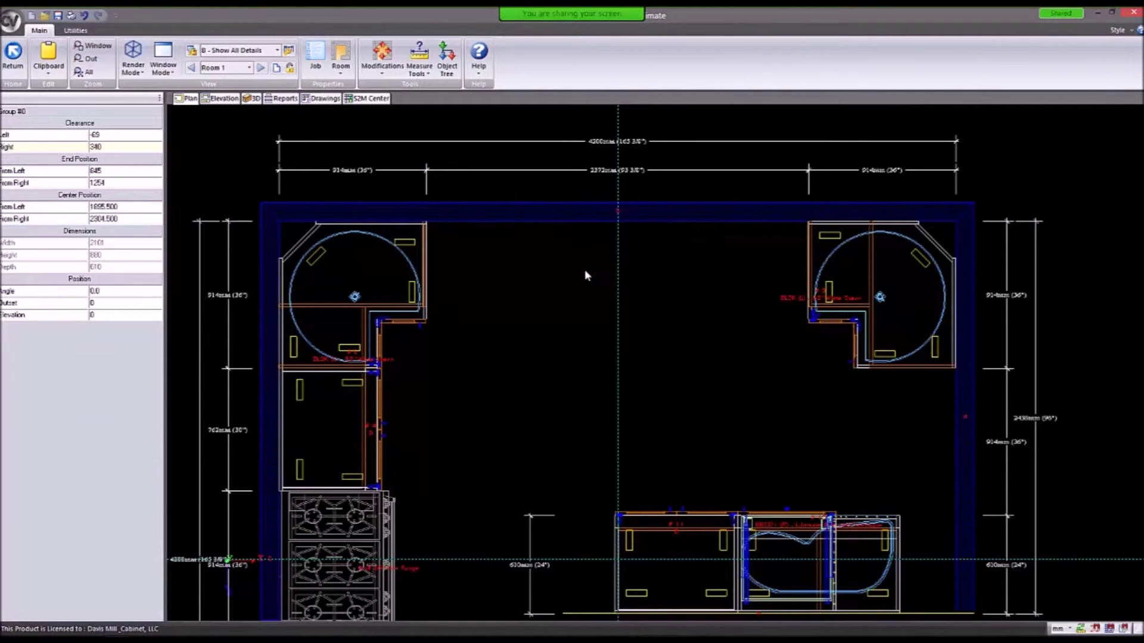
left_click(575, 360)
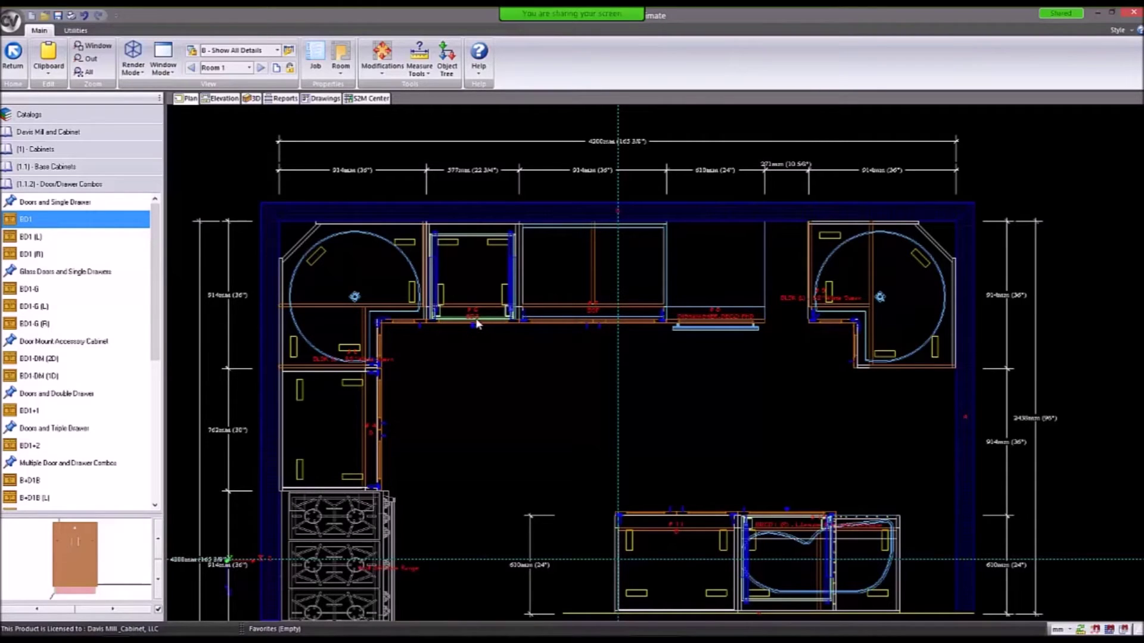
Move the peninsula wall with its cabinets out of the kitchen into the empty area beyond the right wall.
scroll(504, 279, "down", 2)
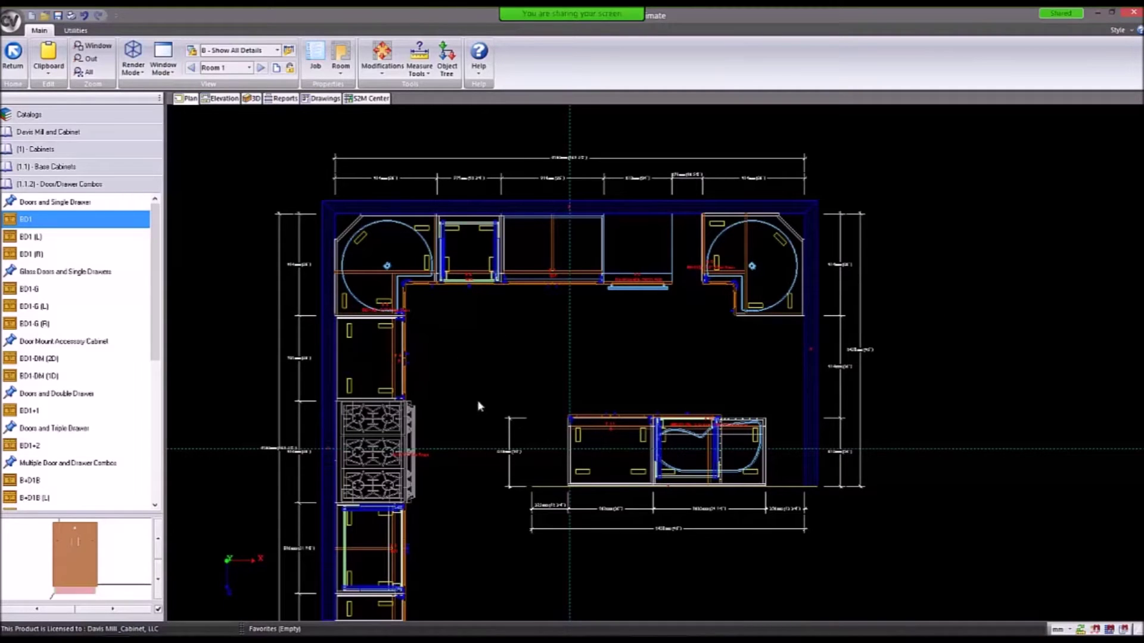
scroll(551, 327, "down", 2)
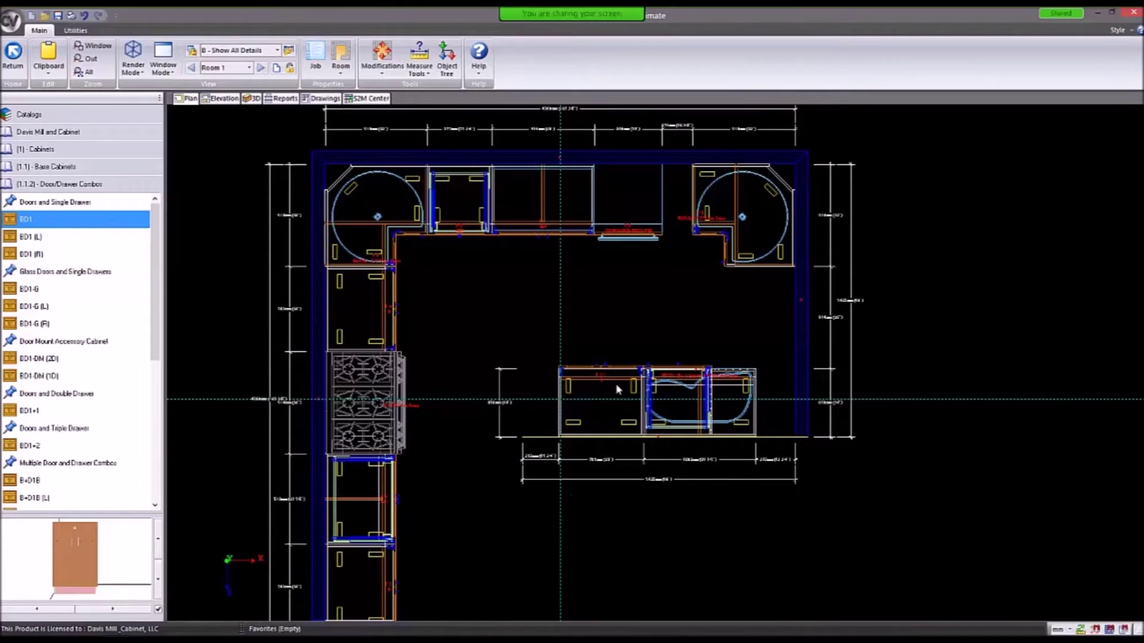
left_click(538, 444)
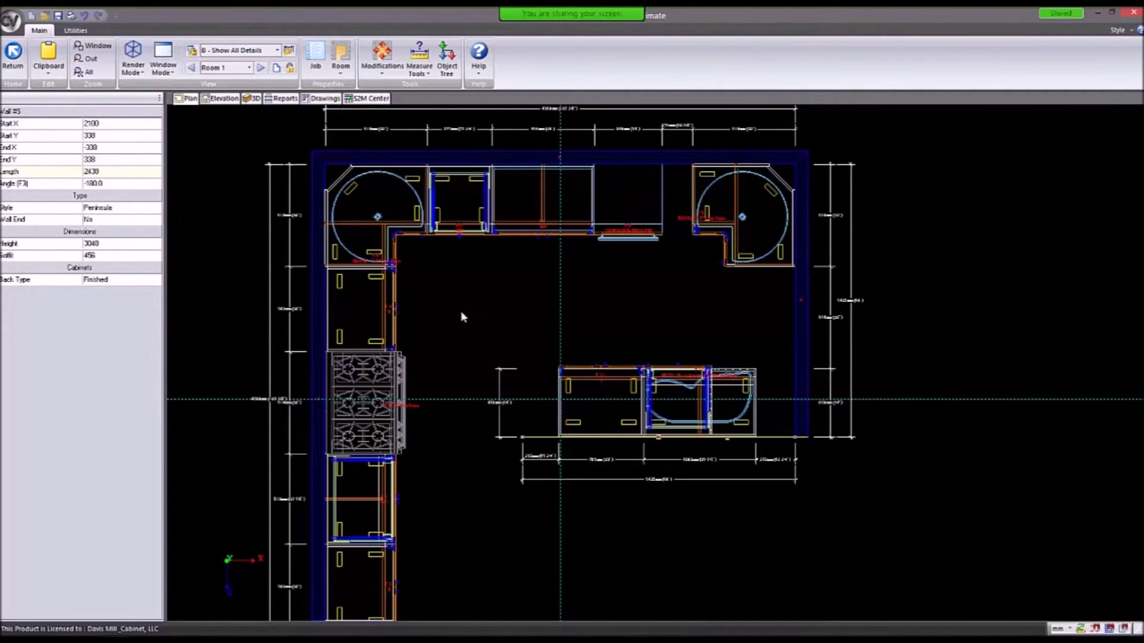
scroll(462, 316, "down", 1)
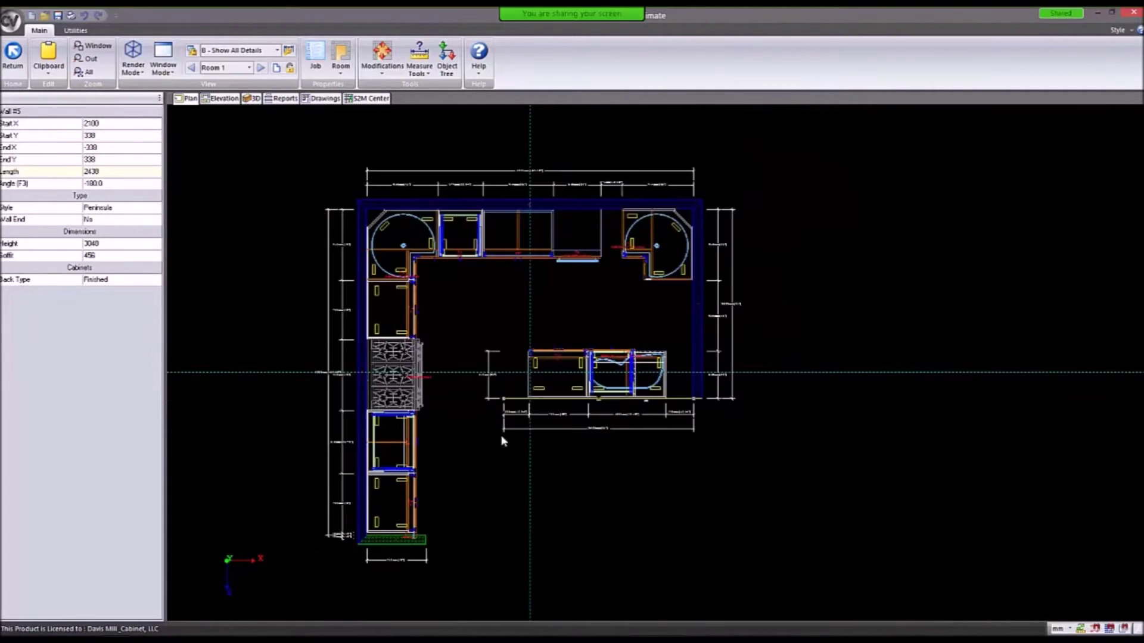
left_click(598, 398)
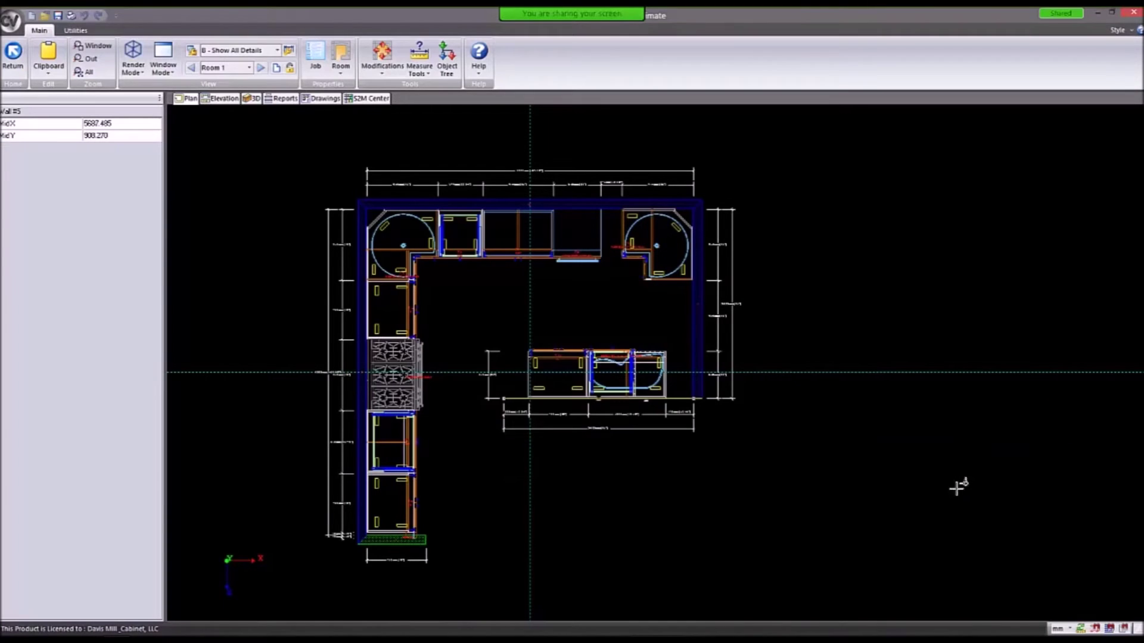
left_click(959, 482)
left_click(687, 453)
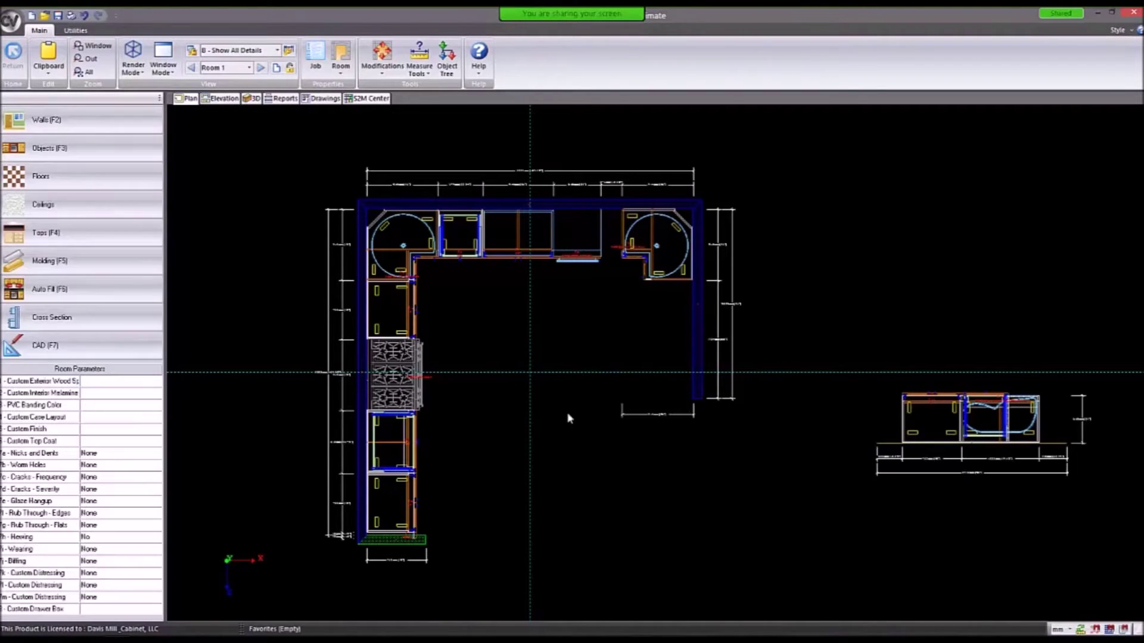
Draw a freestanding horizontal wall about 1692 mm long below the kitchen's open middle, using Chained Line.
left_click(46, 120)
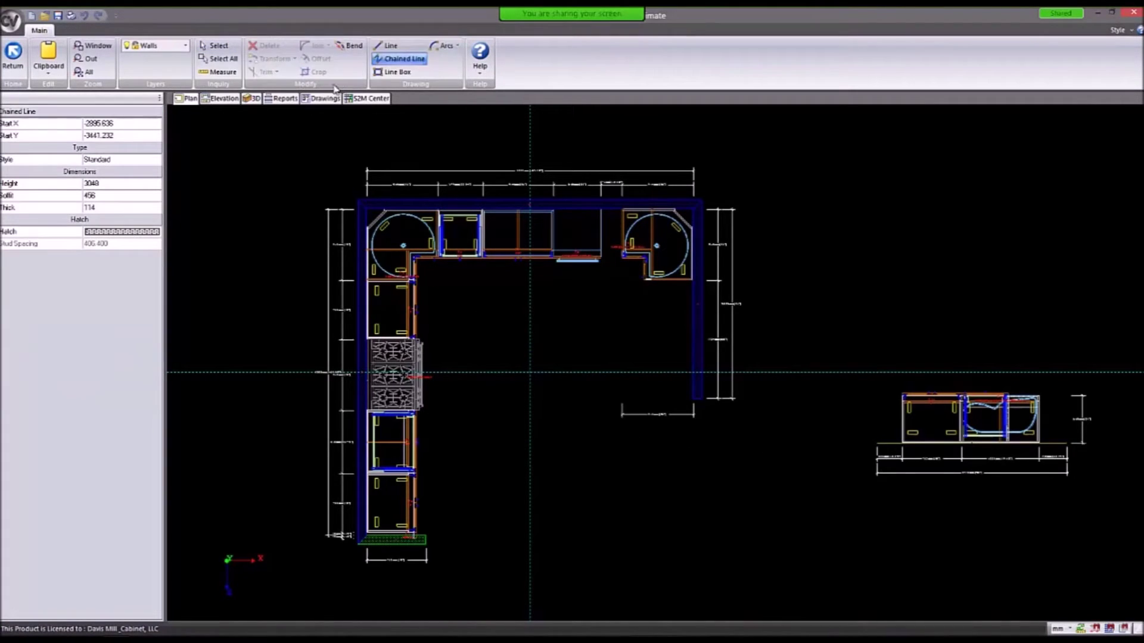
left_click(396, 59)
left_click(664, 508)
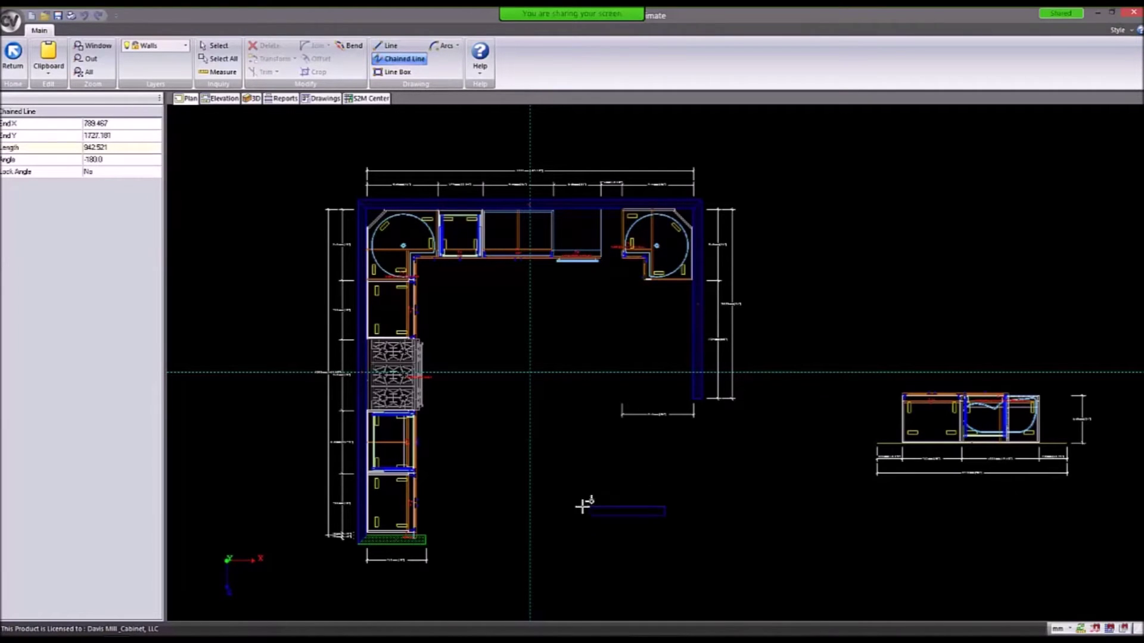
key("Escape")
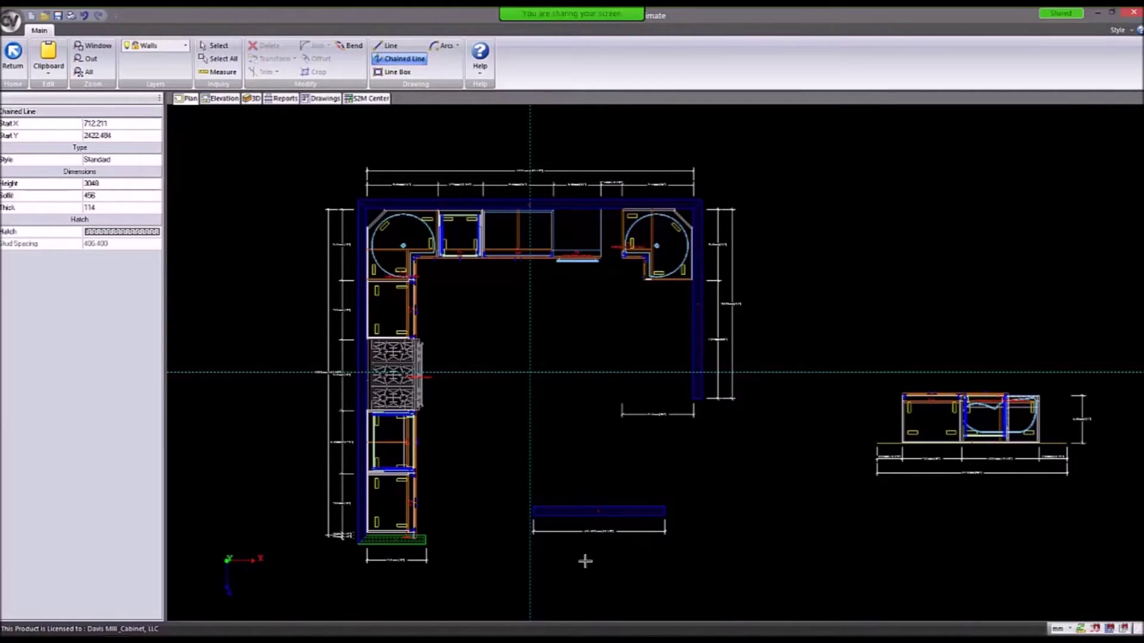
scroll(590, 554, "up", 2)
key("Escape")
Set the new freestanding wall's length to 1220 mm.
left_click(588, 494)
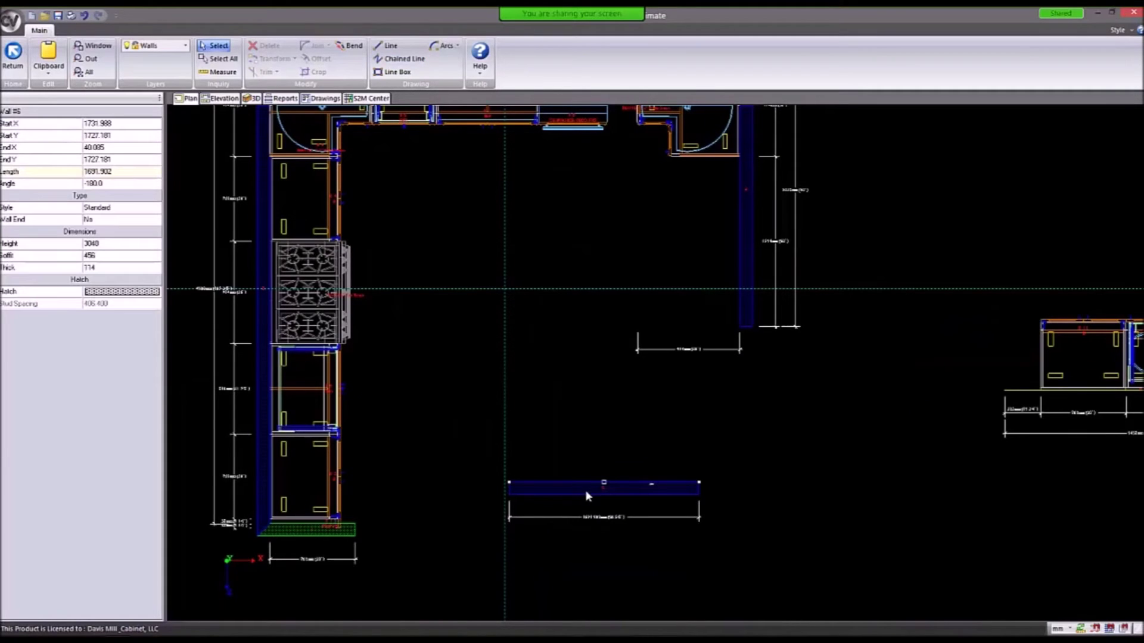
left_click(113, 171)
type("1220")
key("Return")
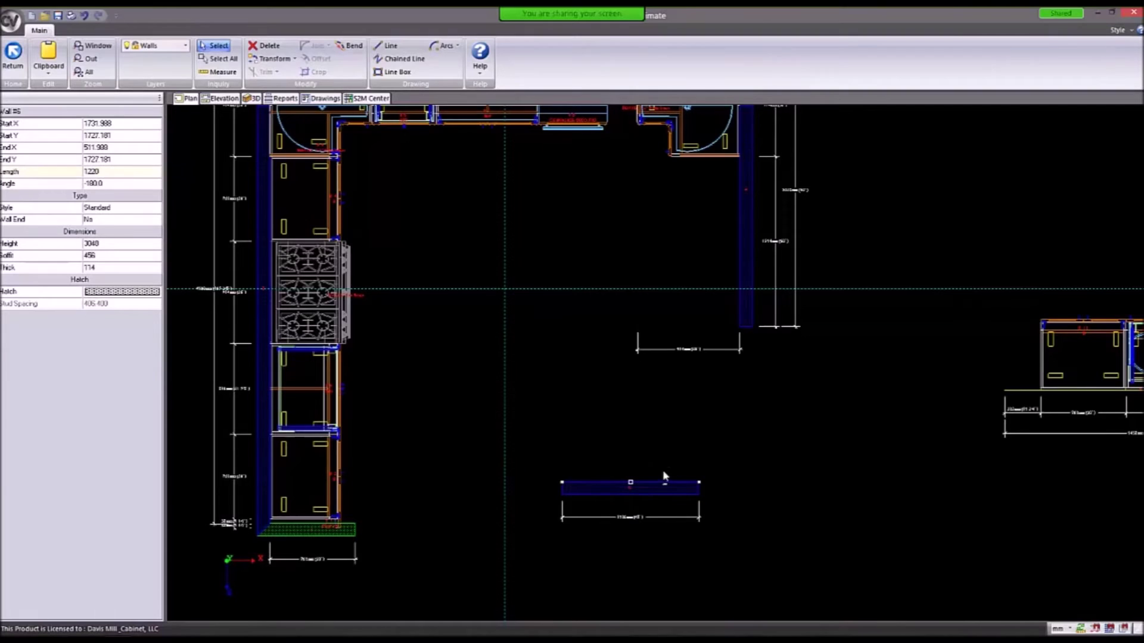
Set the new freestanding wall's length to 1068 mm and leave wall editing.
left_click(133, 173)
type("1068")
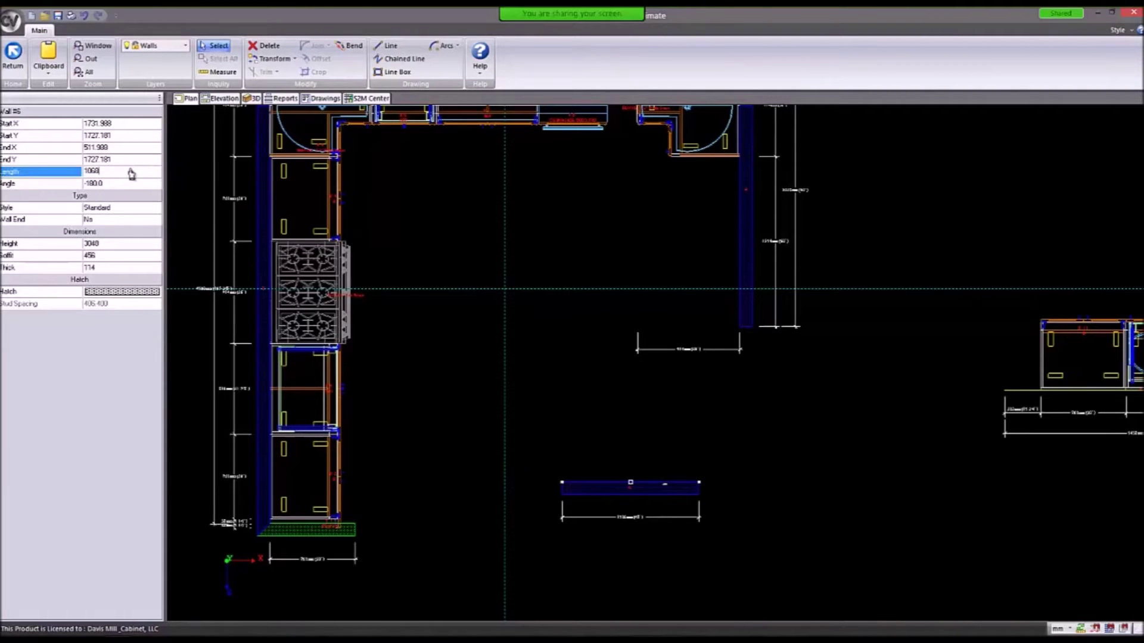
key("Return")
left_click(898, 473)
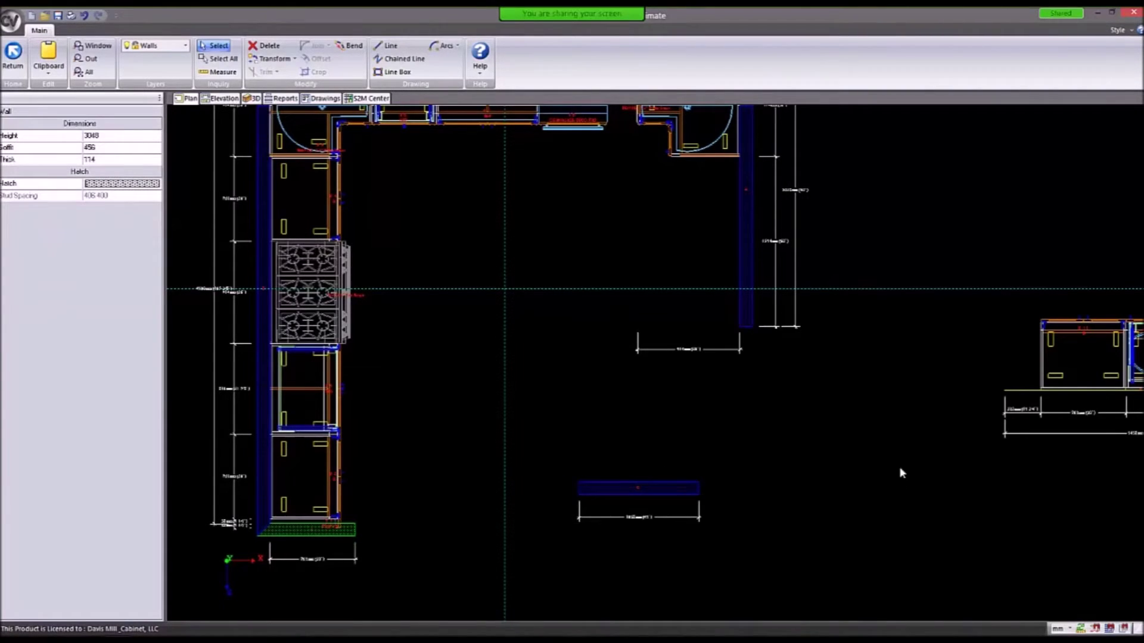
middle_click_drag(933, 395, 794, 391)
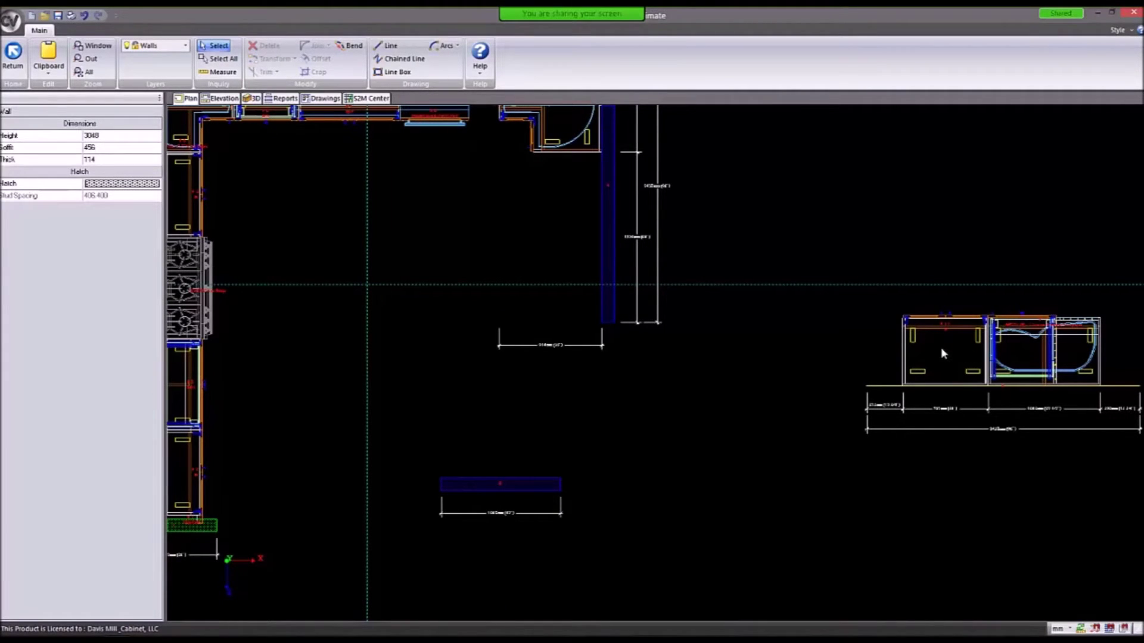
key("Escape")
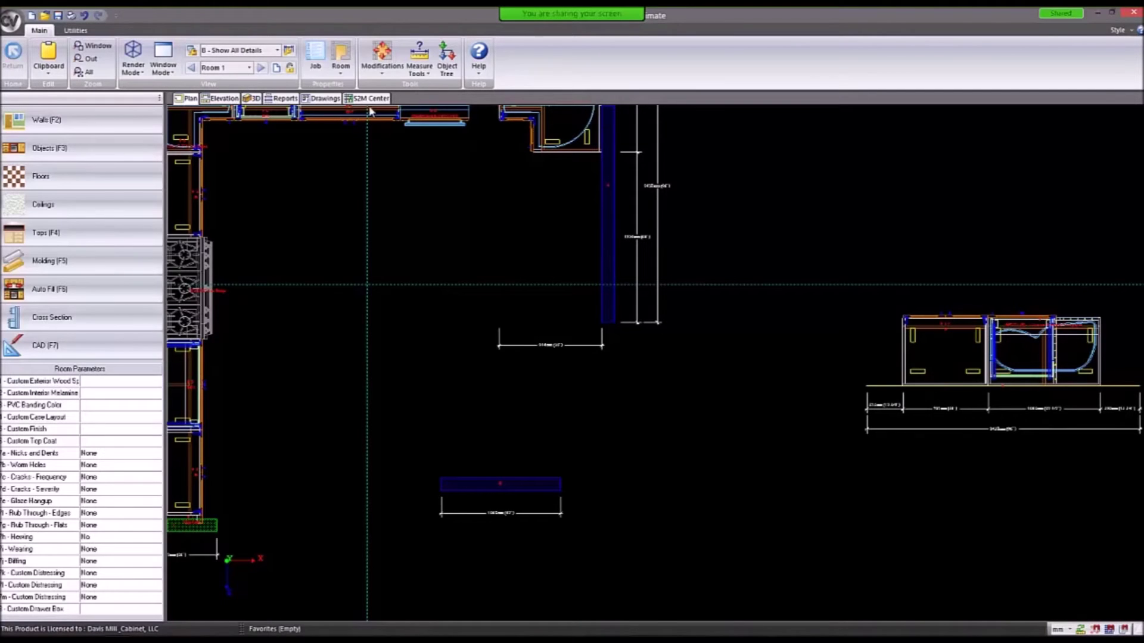
Move the 762 mm wide base cabinet from the relocated peninsula onto the left end of the new freestanding wall.
left_click(336, 66)
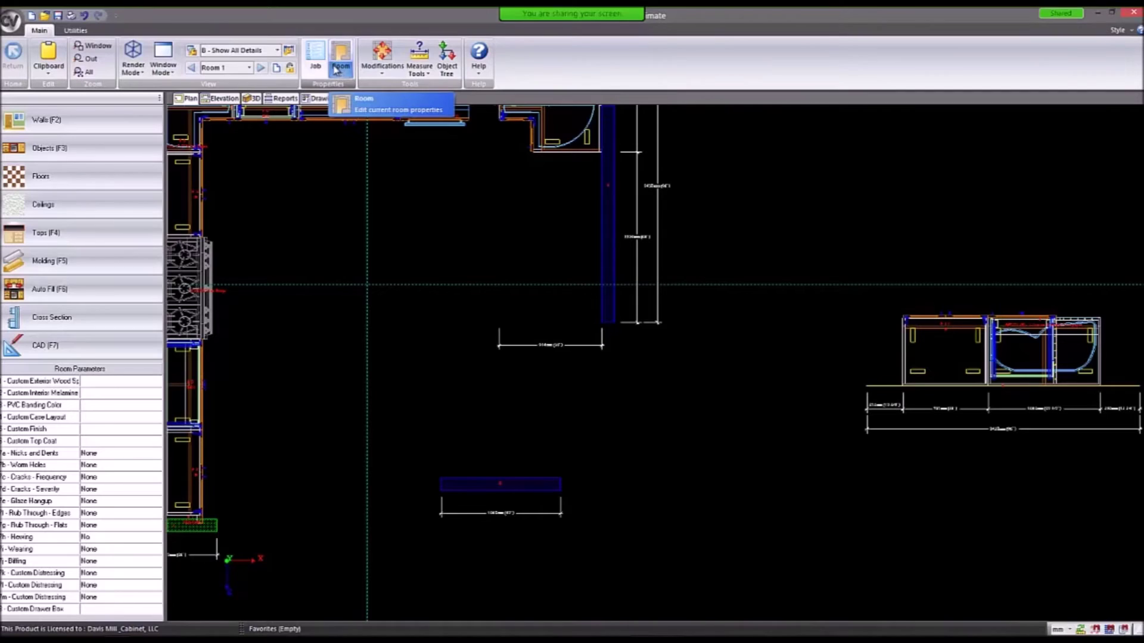
left_click(334, 67)
left_click(955, 355)
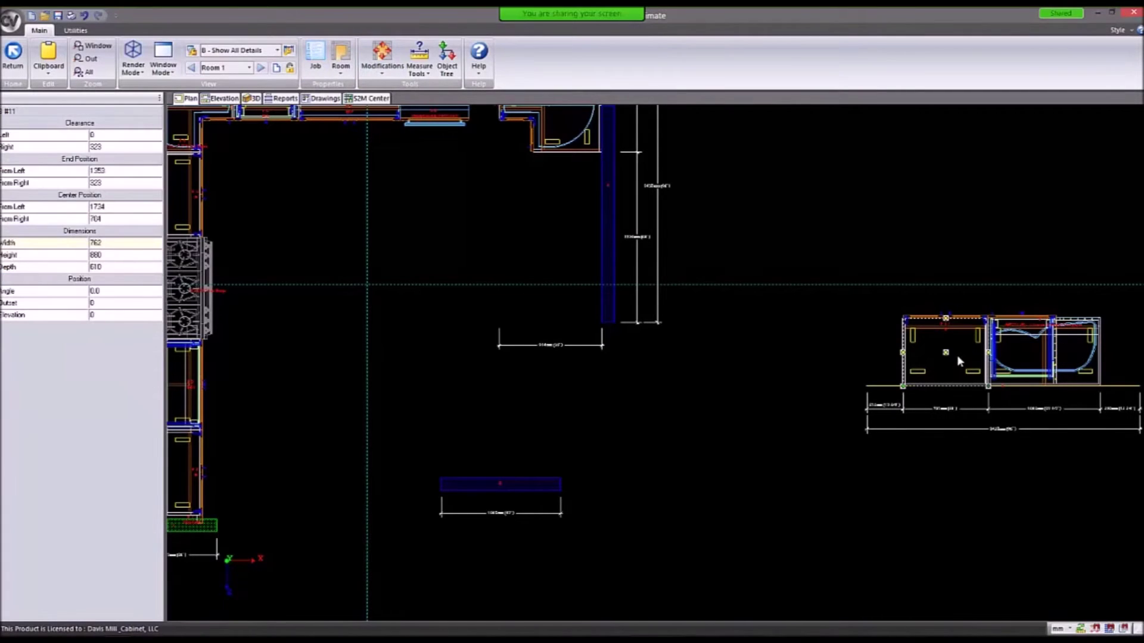
key("Delete")
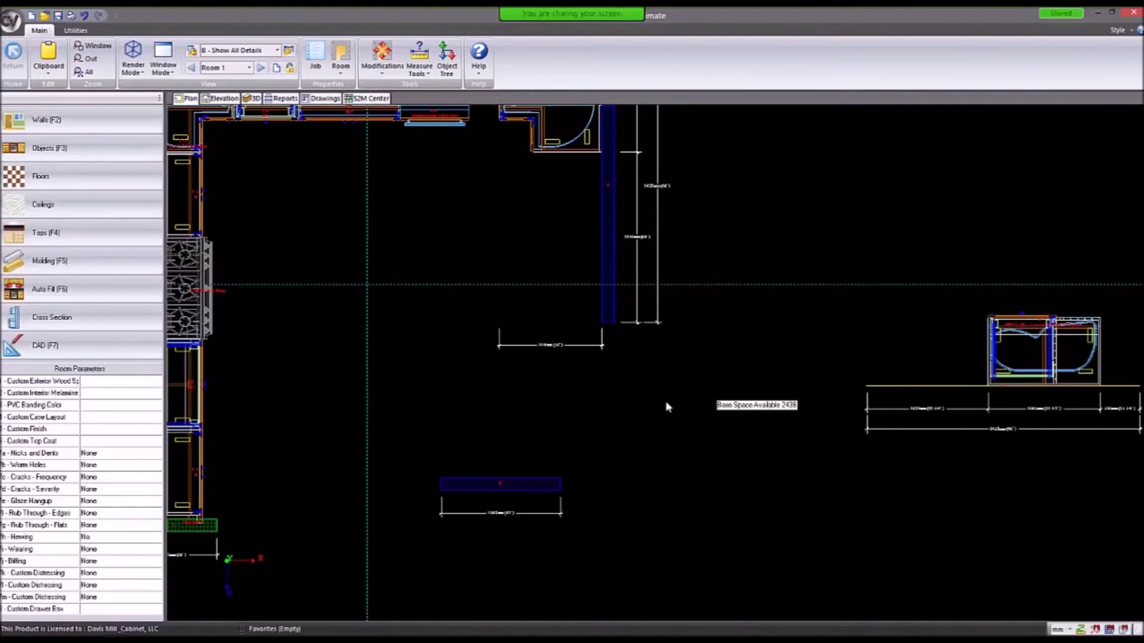
left_click(554, 475)
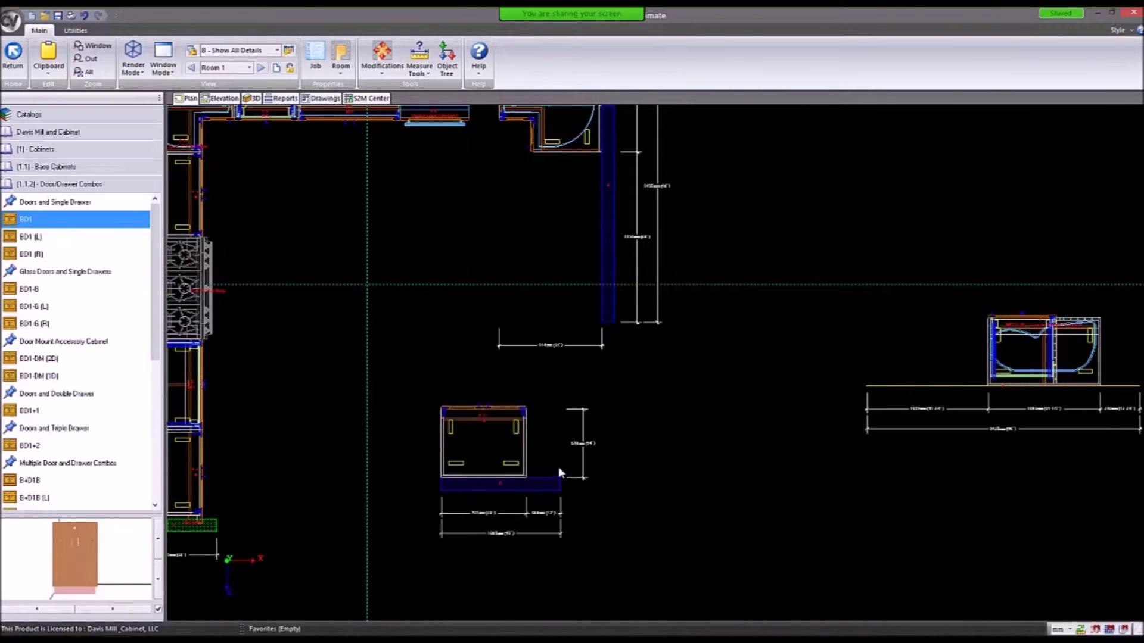
Delete the relocated peninsula wall together with its remaining cabinets.
left_click(967, 393)
key("Escape")
key("Escape")
Move the freestanding wall with its cabinet up and left, between the range run and the right wall.
left_click(625, 453)
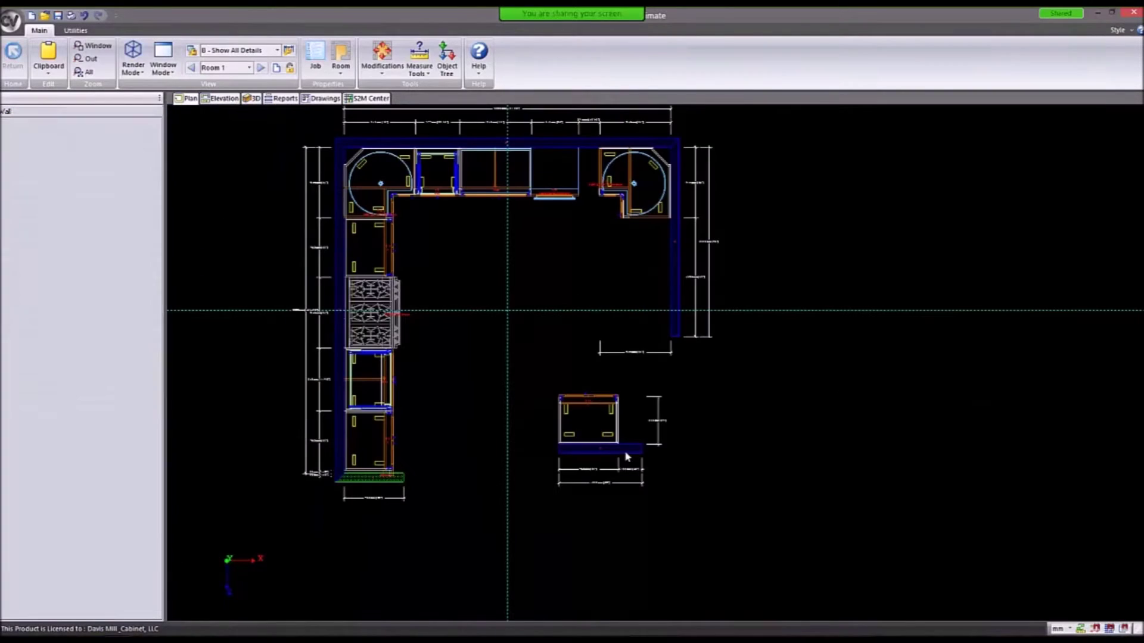
left_click_drag(600, 444, 543, 387)
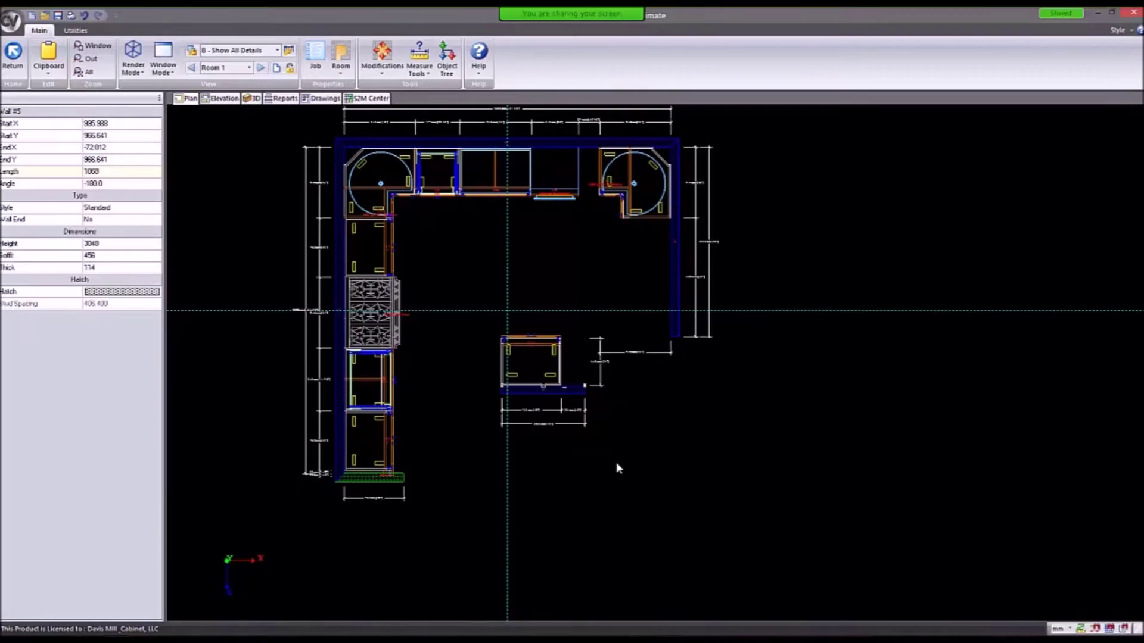
Leave wall editing and switch the object library to the Davis Appliances and Structural catalog.
left_click(695, 420)
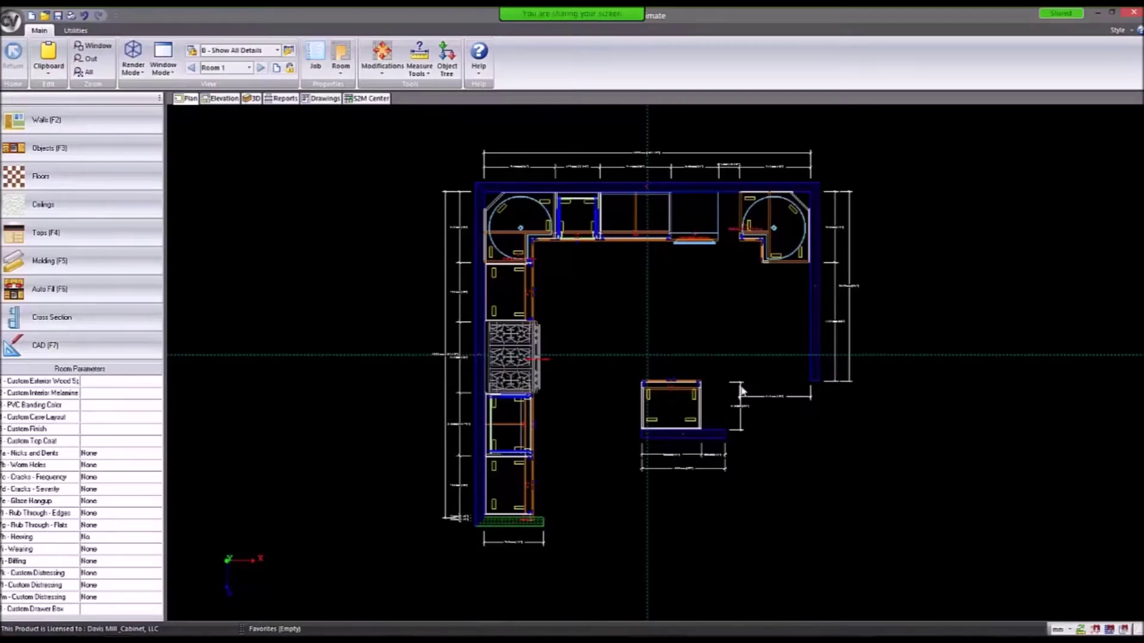
scroll(753, 306, "up", 2)
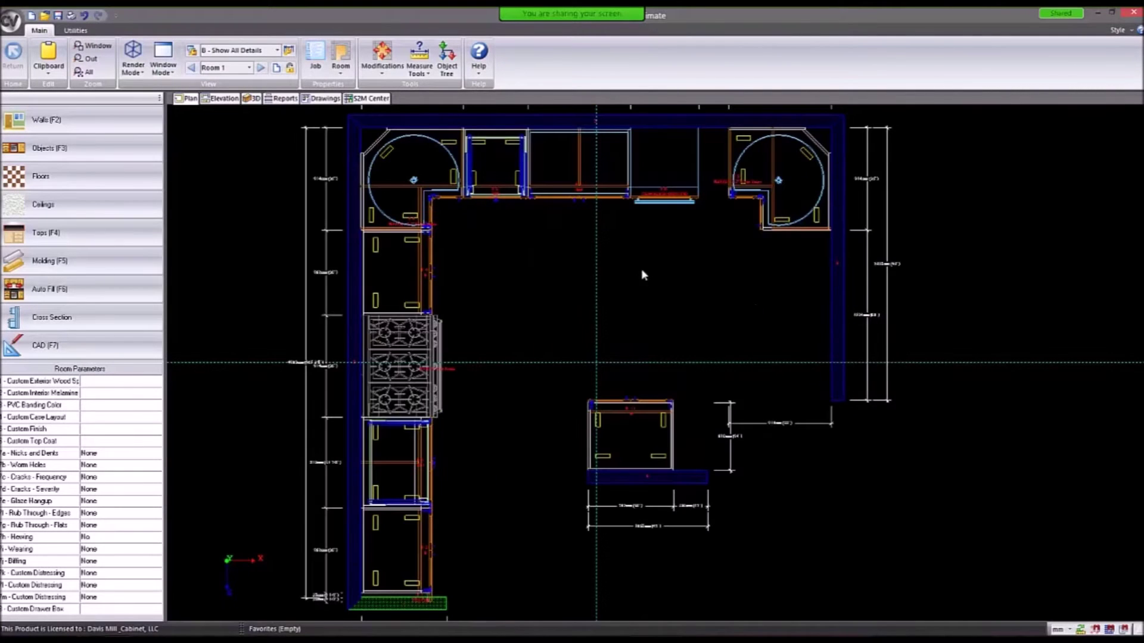
scroll(670, 312, "down", 4)
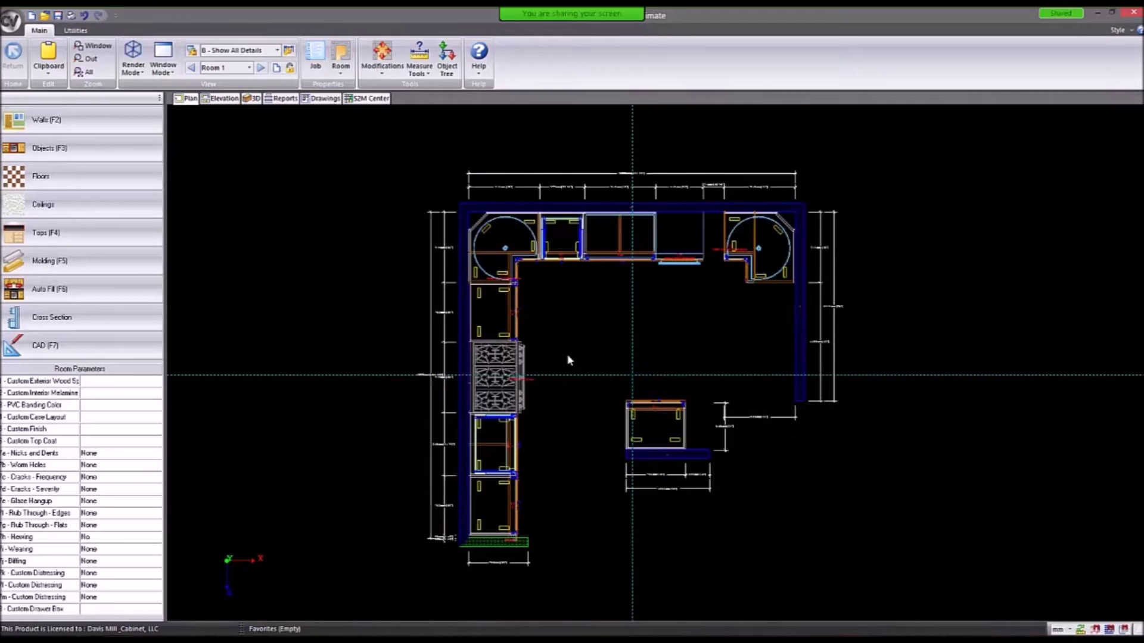
left_click(33, 151)
left_click(46, 134)
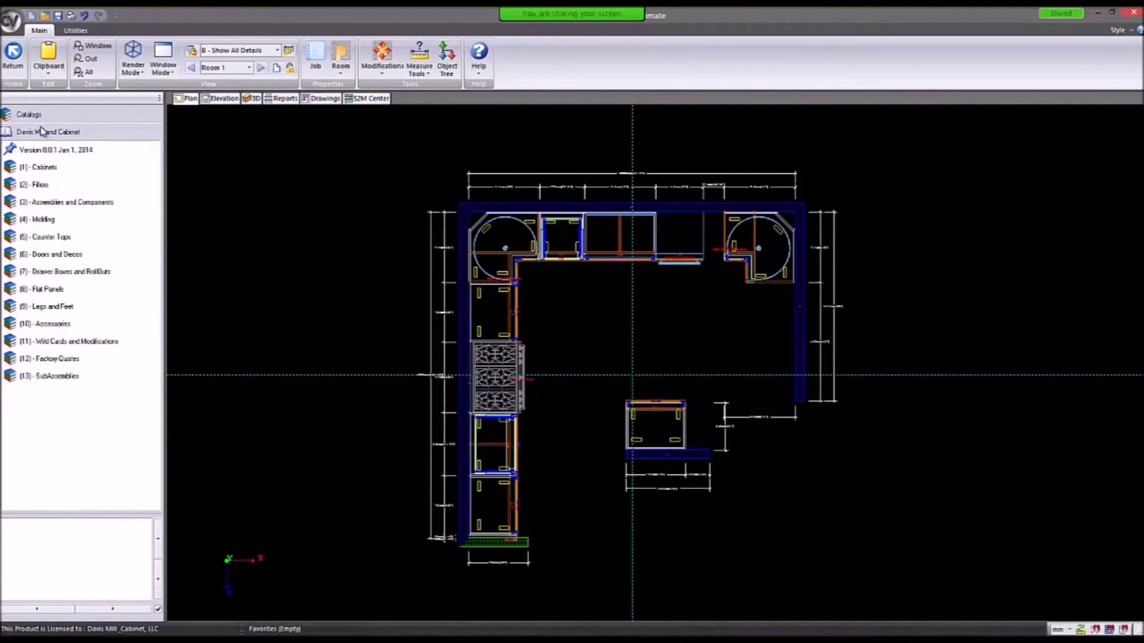
left_click(34, 119)
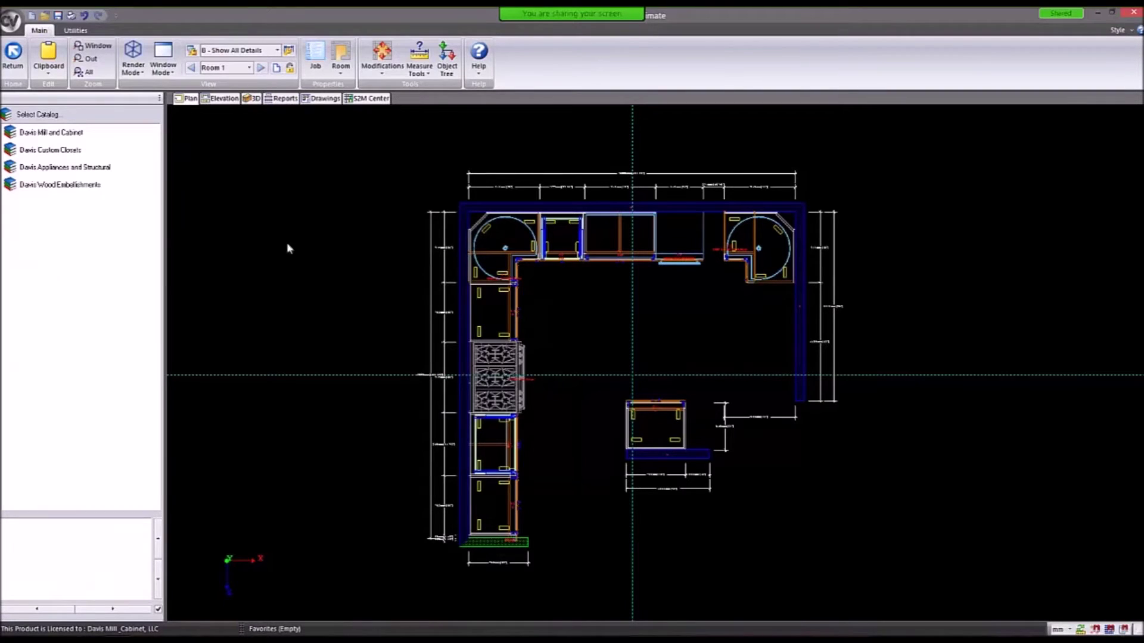
left_click(64, 134)
left_click(50, 133)
left_click(96, 168)
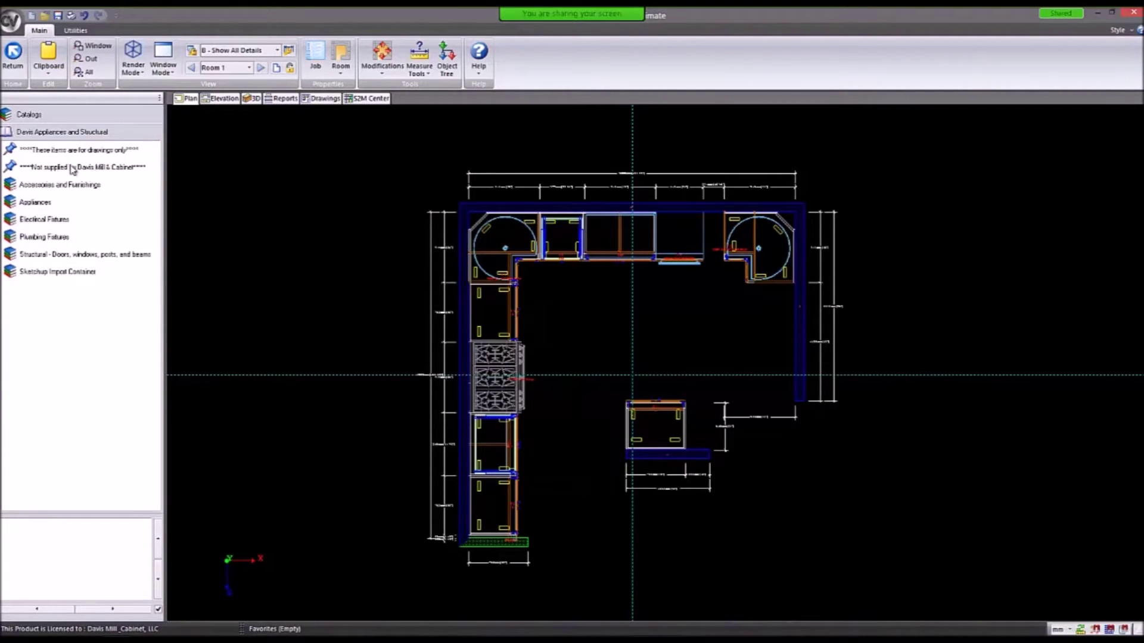
Browse the Davis Appliances and Structural catalog's Appliances and Plumbing Fixtures categories, including the sinks.
left_click(33, 203)
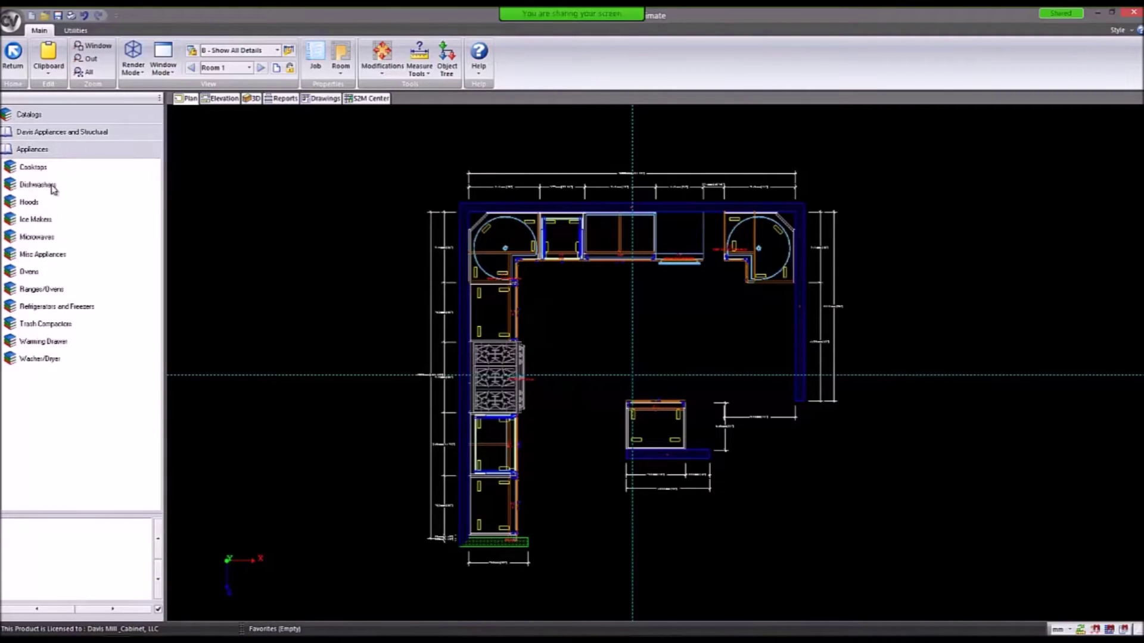
left_click(33, 116)
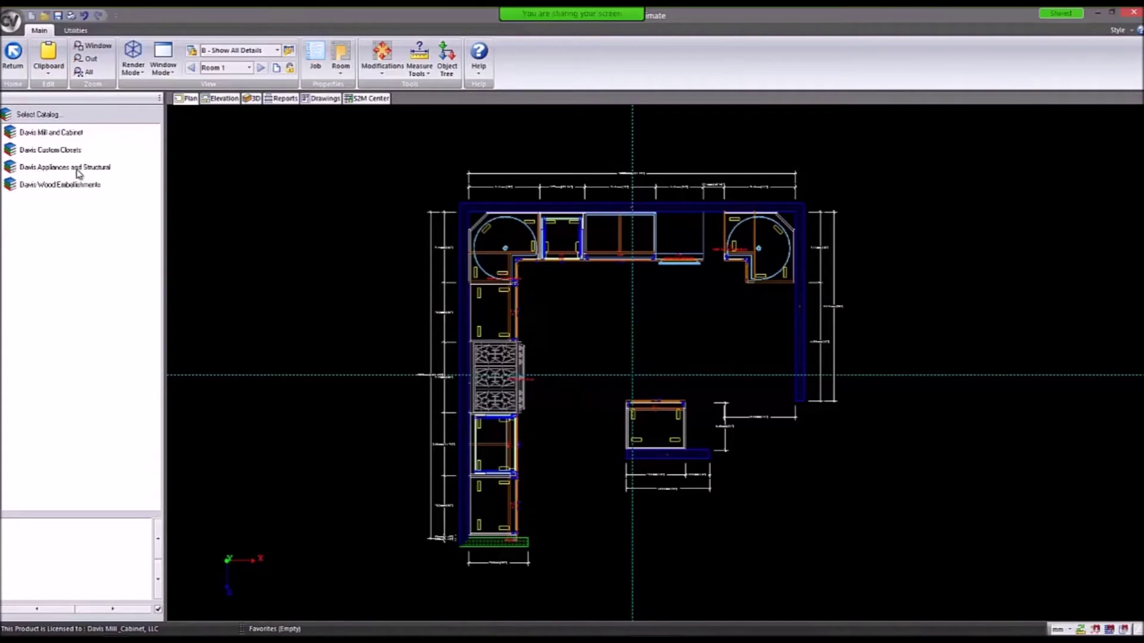
double_click(77, 168)
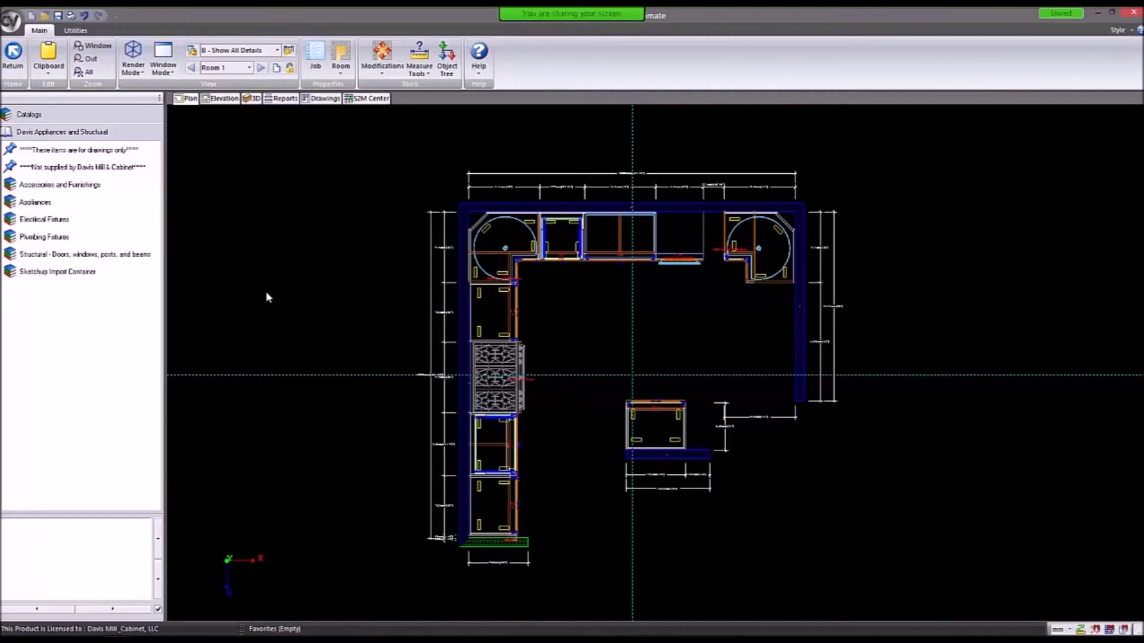
left_click(43, 237)
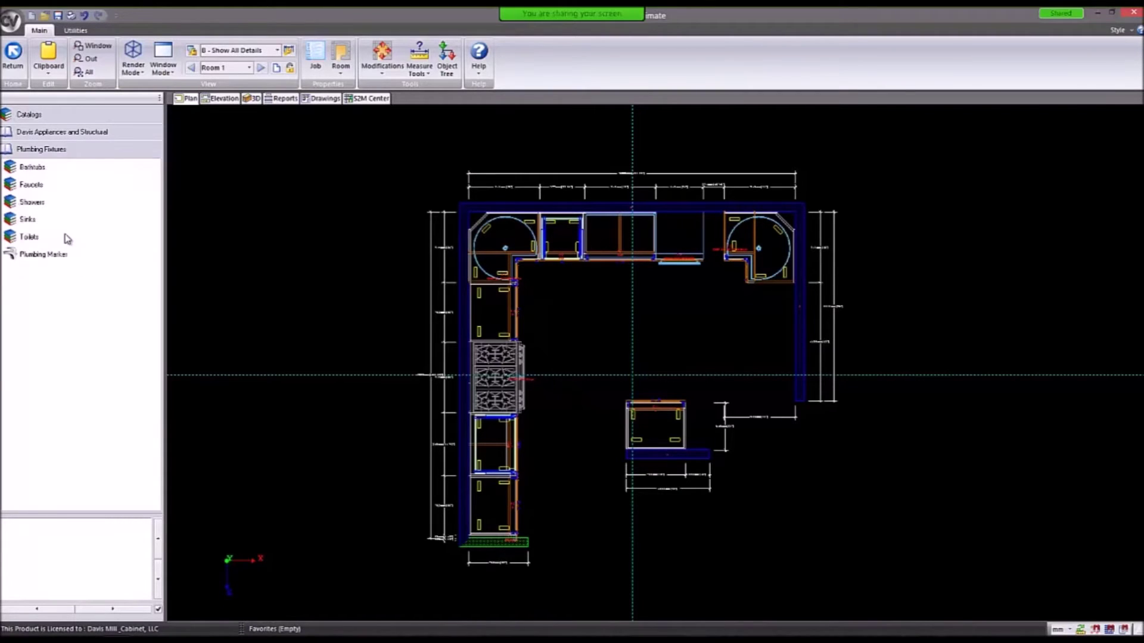
left_click(28, 220)
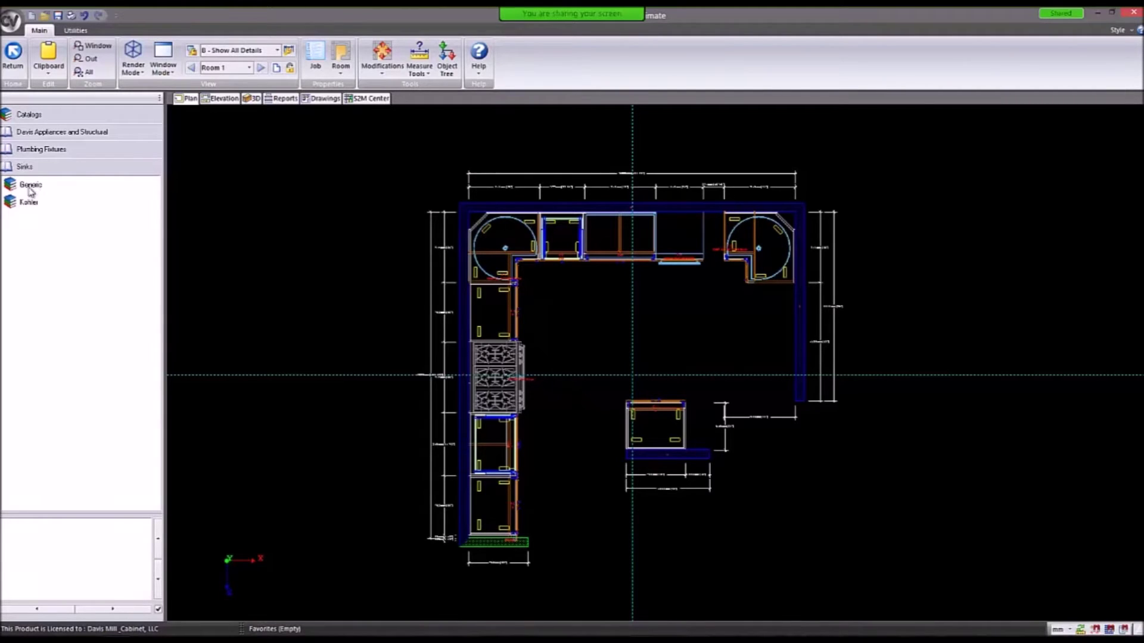
left_click(38, 154)
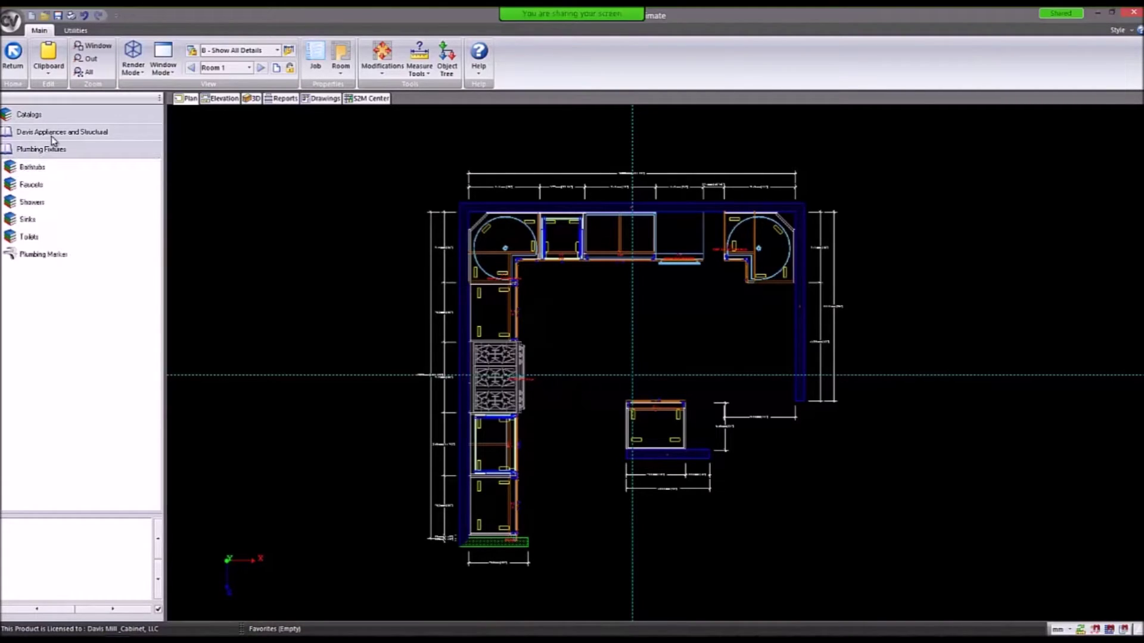
left_click(51, 133)
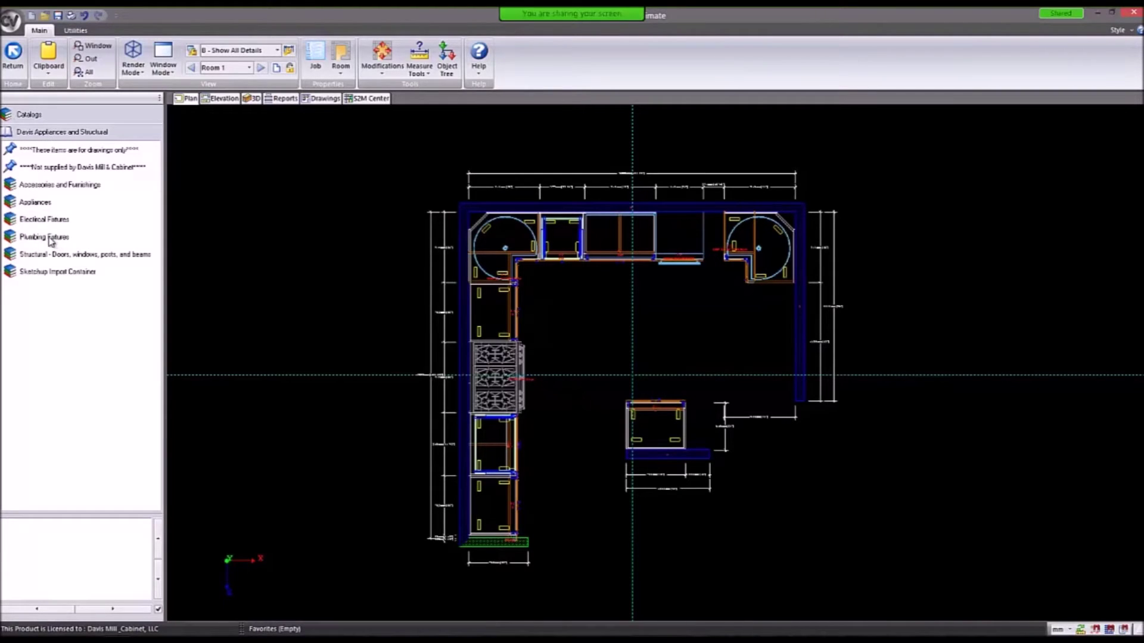
Place a Window-Single Pane from the structural windows on the back wall behind the sink base cabinet.
left_click(88, 258)
left_click(47, 194)
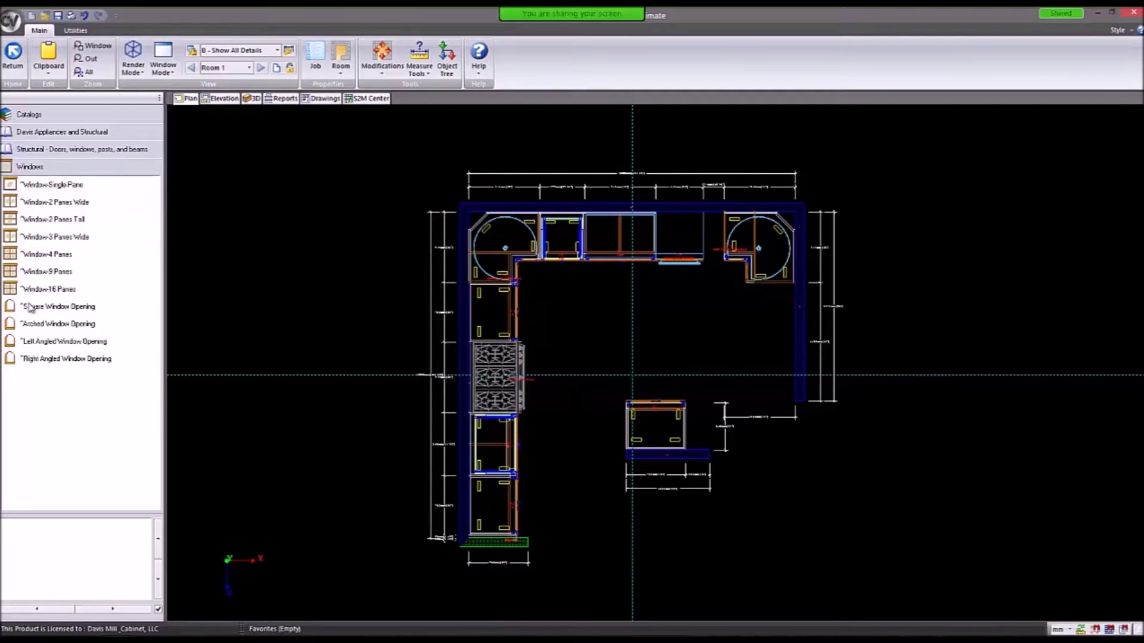
left_click_drag(58, 190, 625, 234)
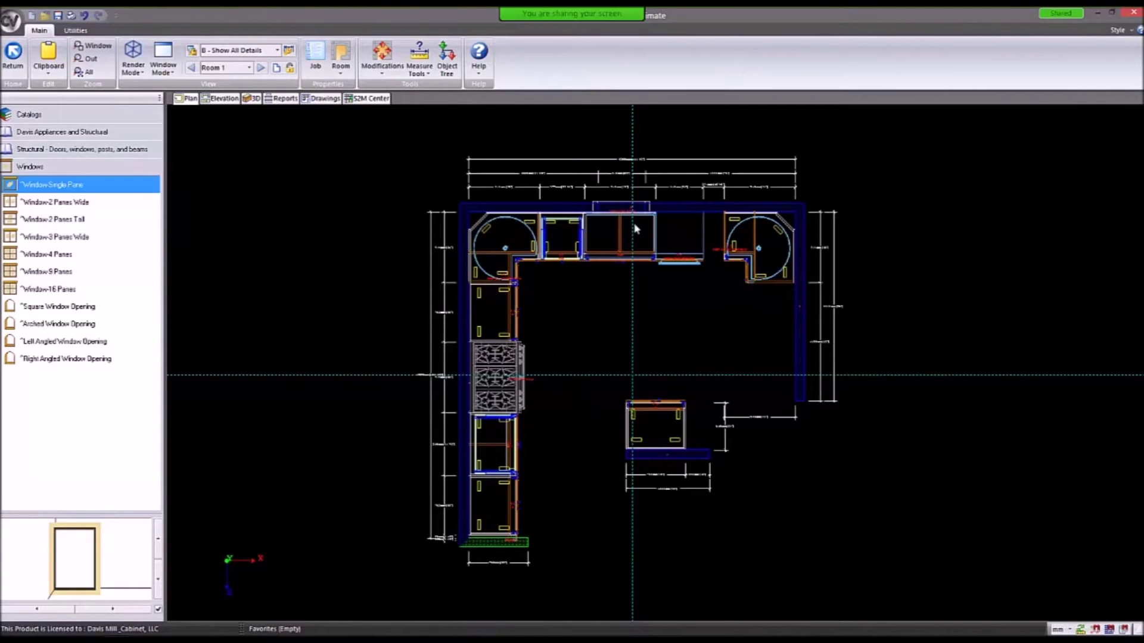
Select the single-pane window behind the sink base and show it in the front elevation of wall 3.
scroll(649, 217, "up", 5)
left_click(583, 204)
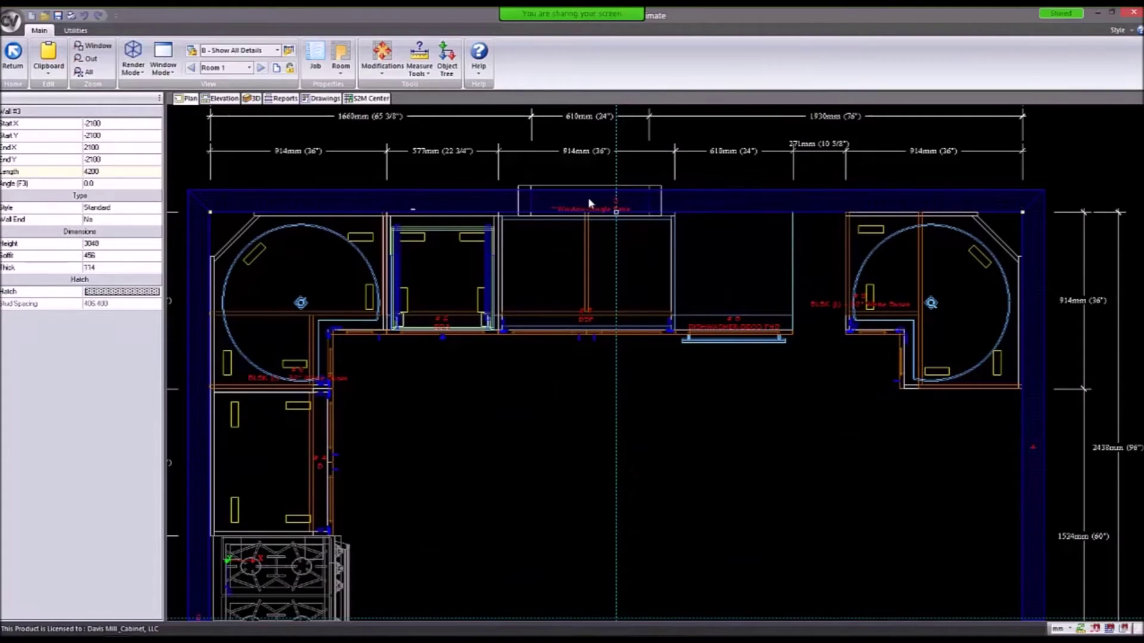
key("Escape")
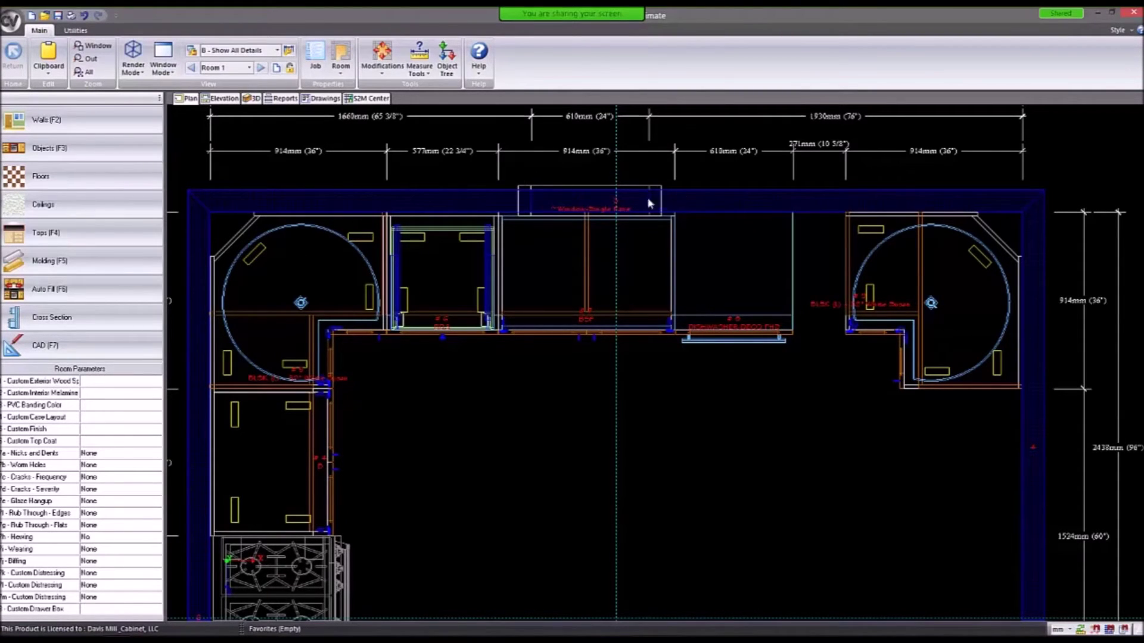
left_click(587, 230)
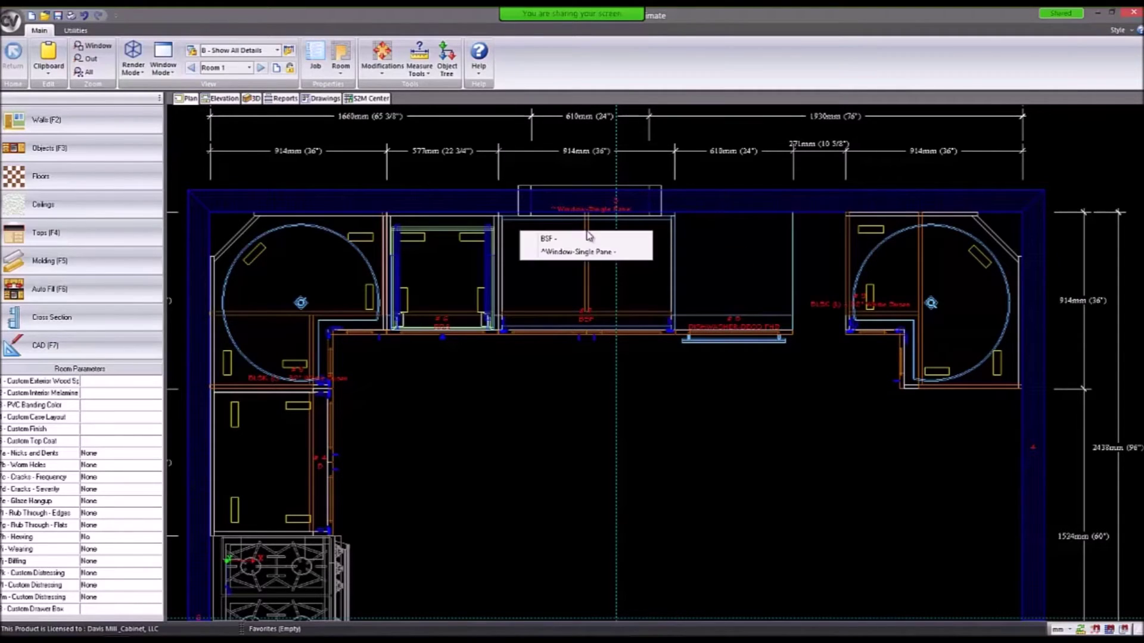
left_click(563, 253)
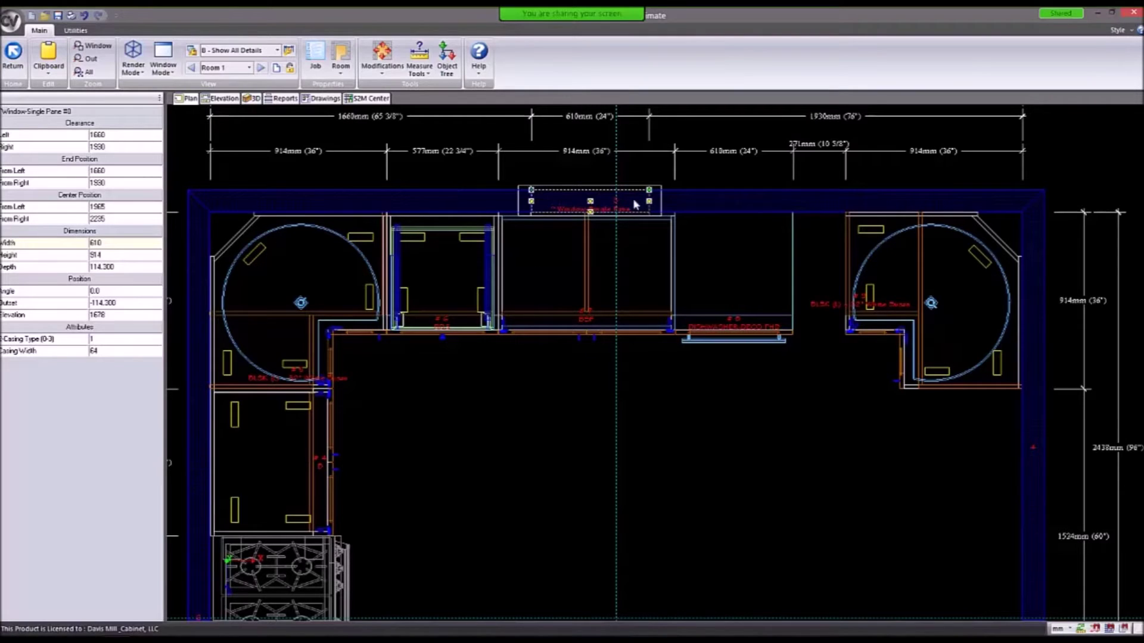
left_click(222, 99)
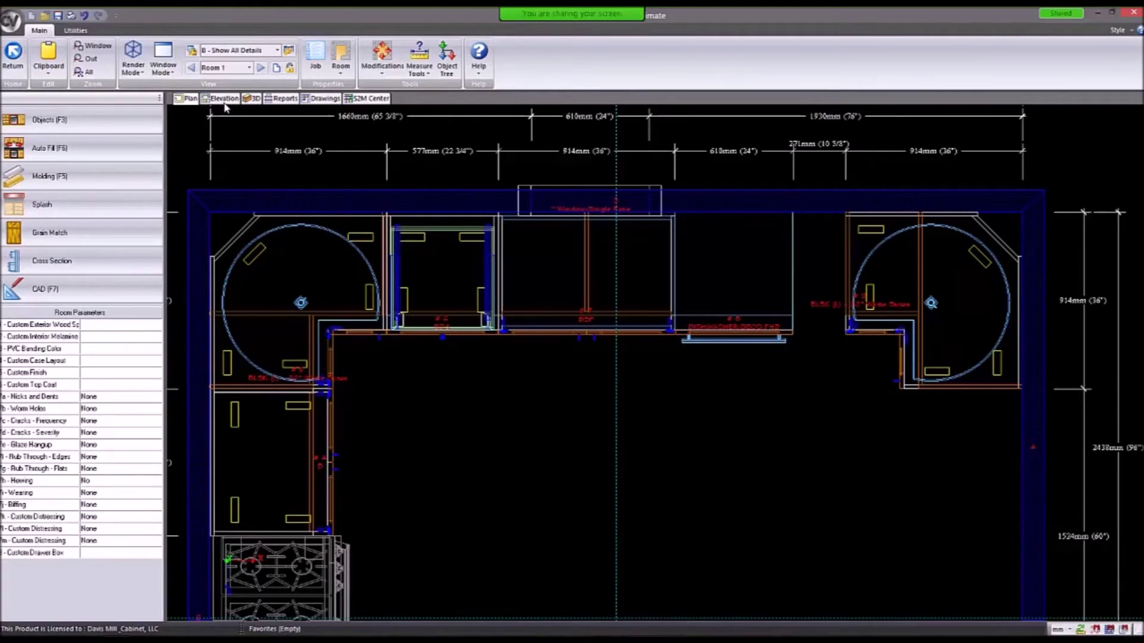
left_click(623, 317)
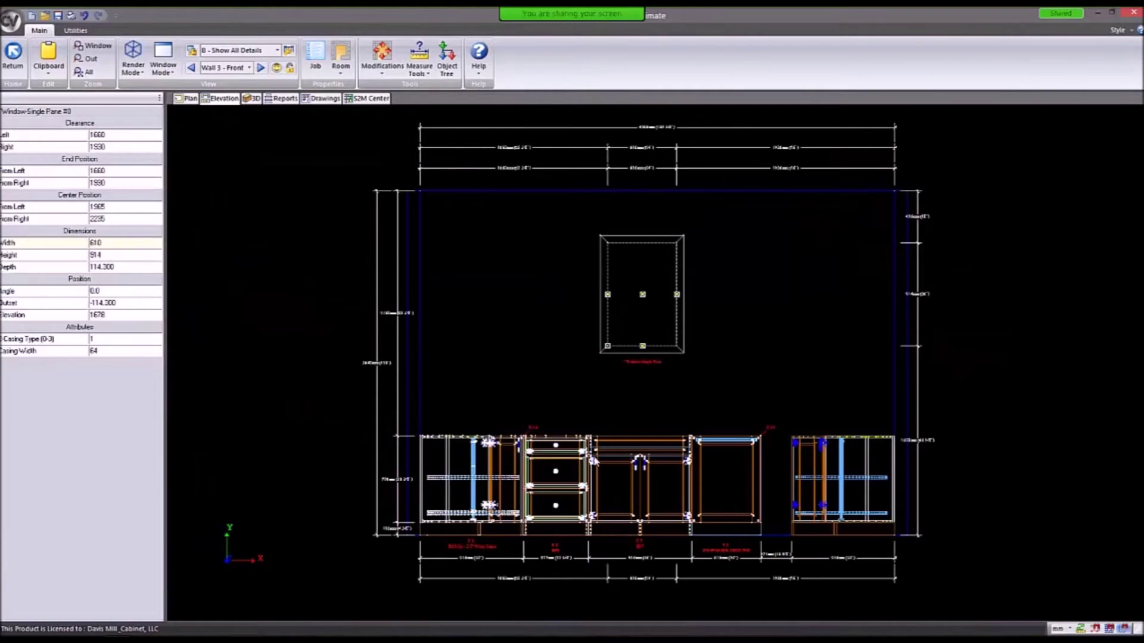
Enlarge the window downward and to the left, and set its width to 1220 mm by stretching its left side.
left_click_drag(642, 347, 644, 392)
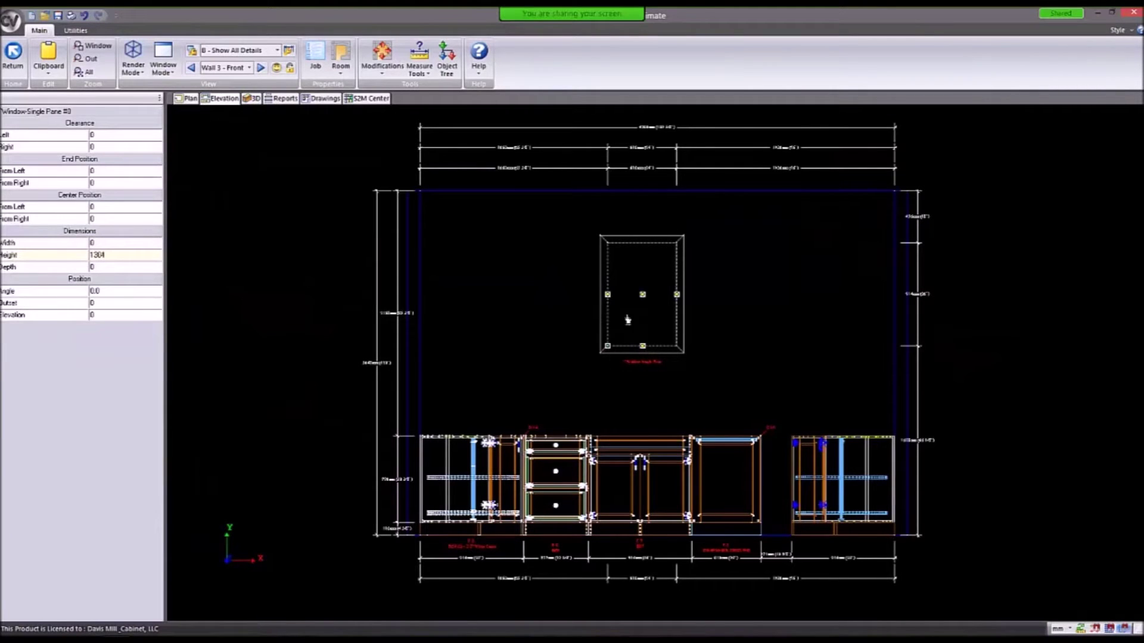
left_click_drag(607, 316, 493, 315)
left_click(116, 243)
type("1220")
key("Return")
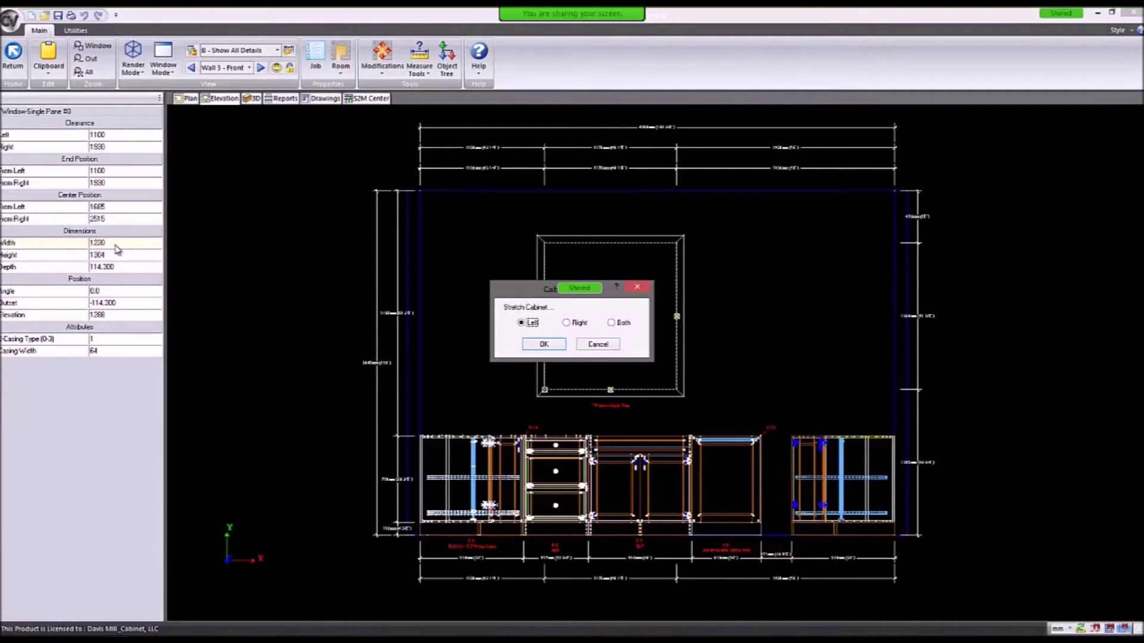
key("Return")
Set the window's height to 1220 mm.
left_click(109, 254)
type("12")
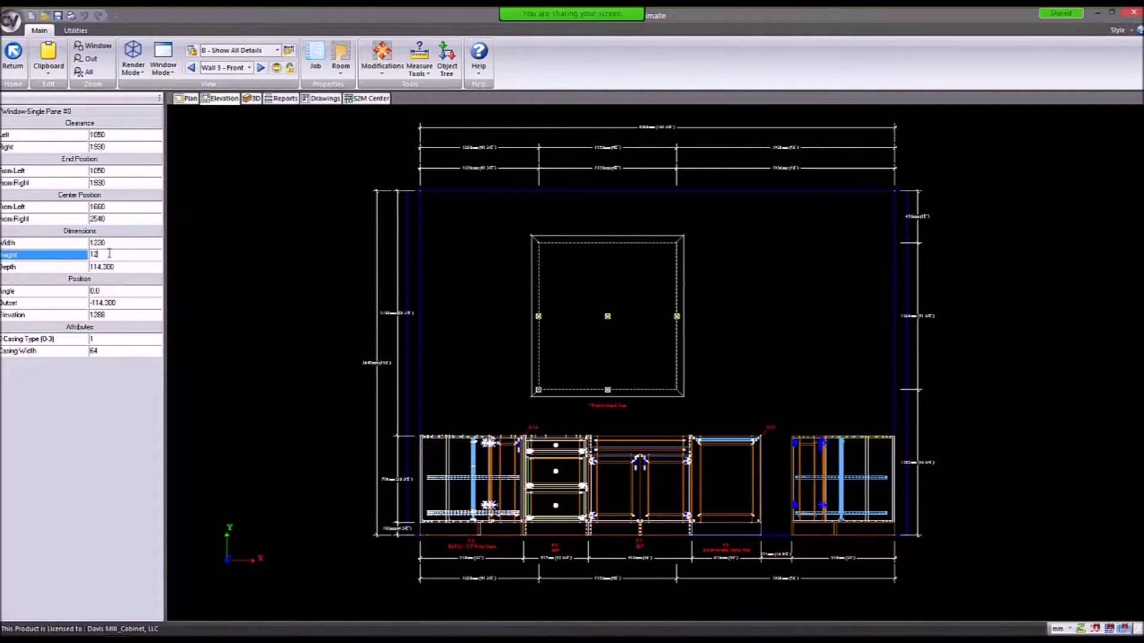
type("20")
key("Return")
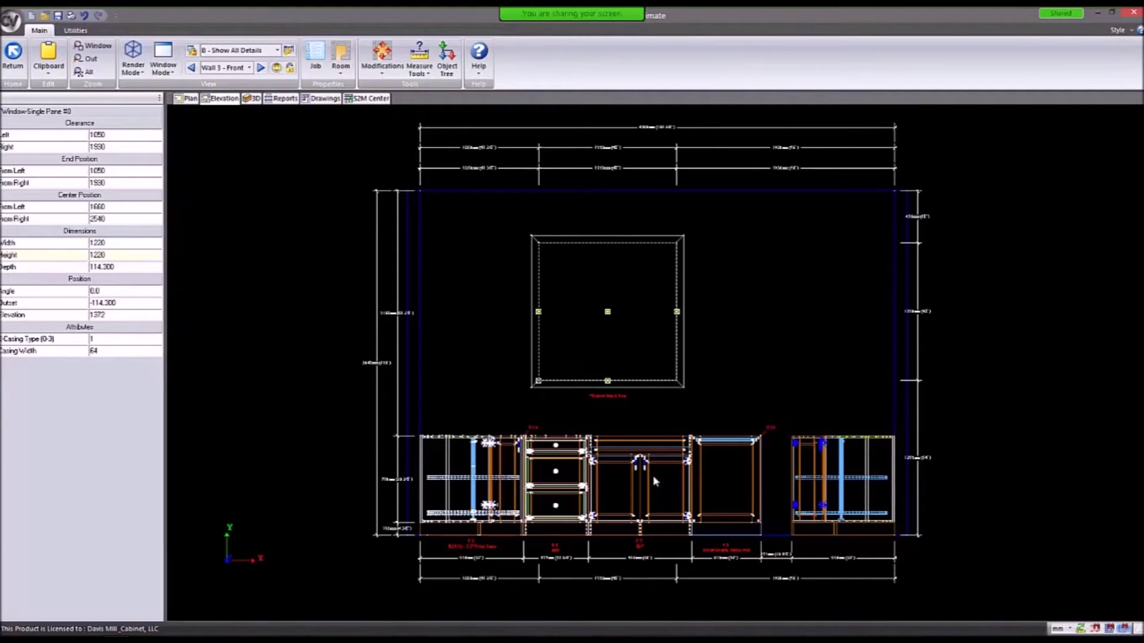
Move the window right to centre it over the sink base, about 1330 mm from the wall's left end, and deselect it.
left_click_drag(614, 316, 640, 339)
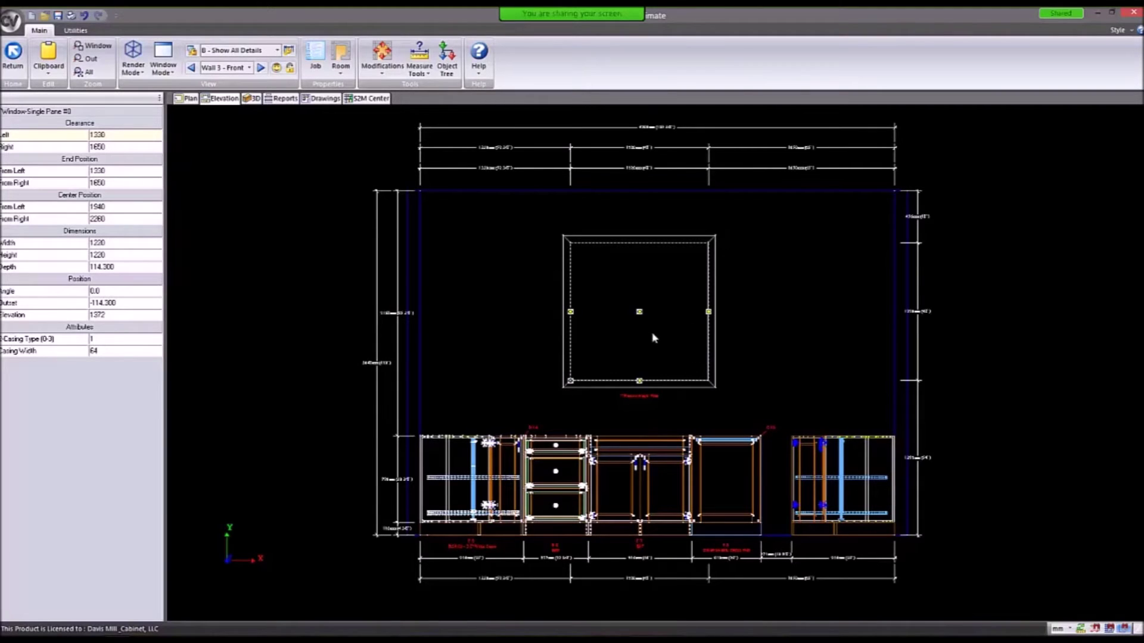
left_click(266, 246)
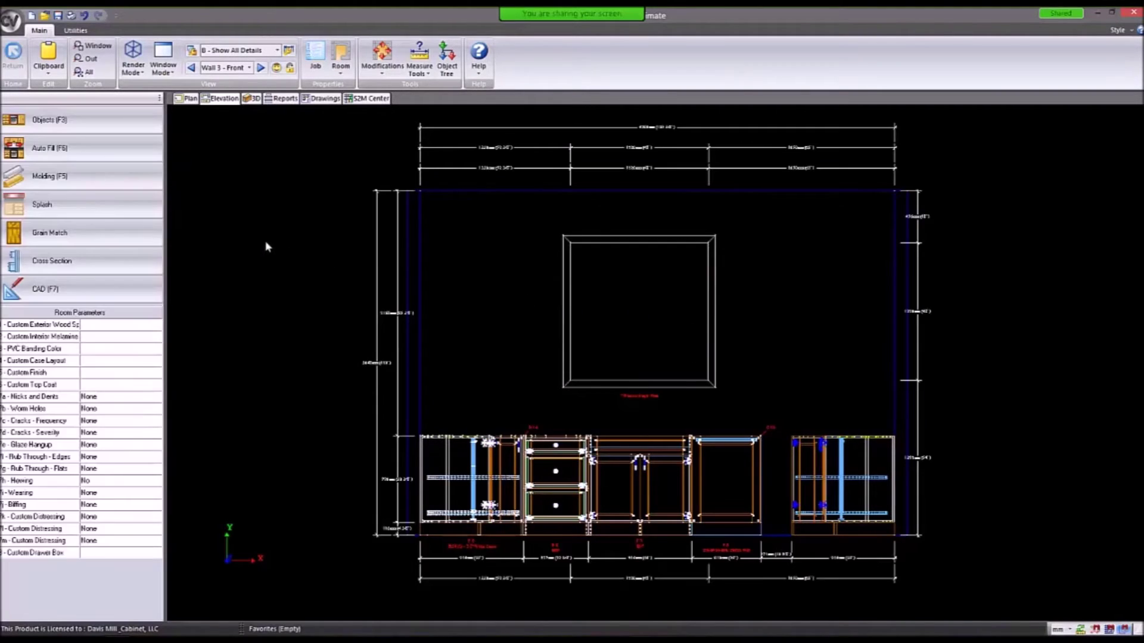
Try casing type 0 on the window above the sink base and return it to casing type 1.
left_click(645, 292)
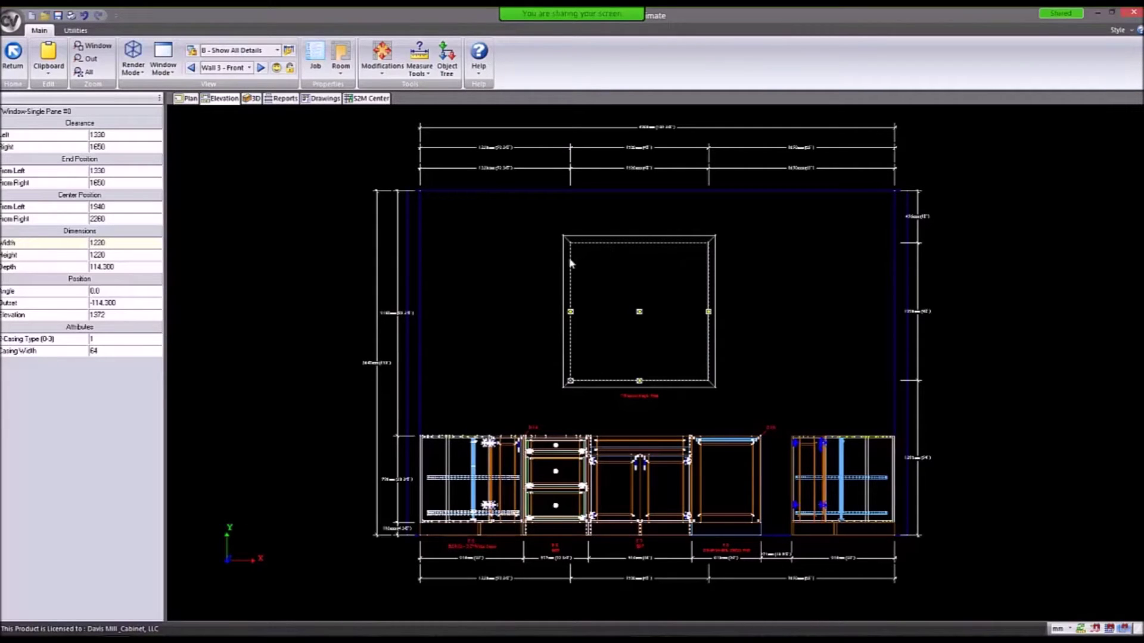
scroll(652, 256, "up", 2)
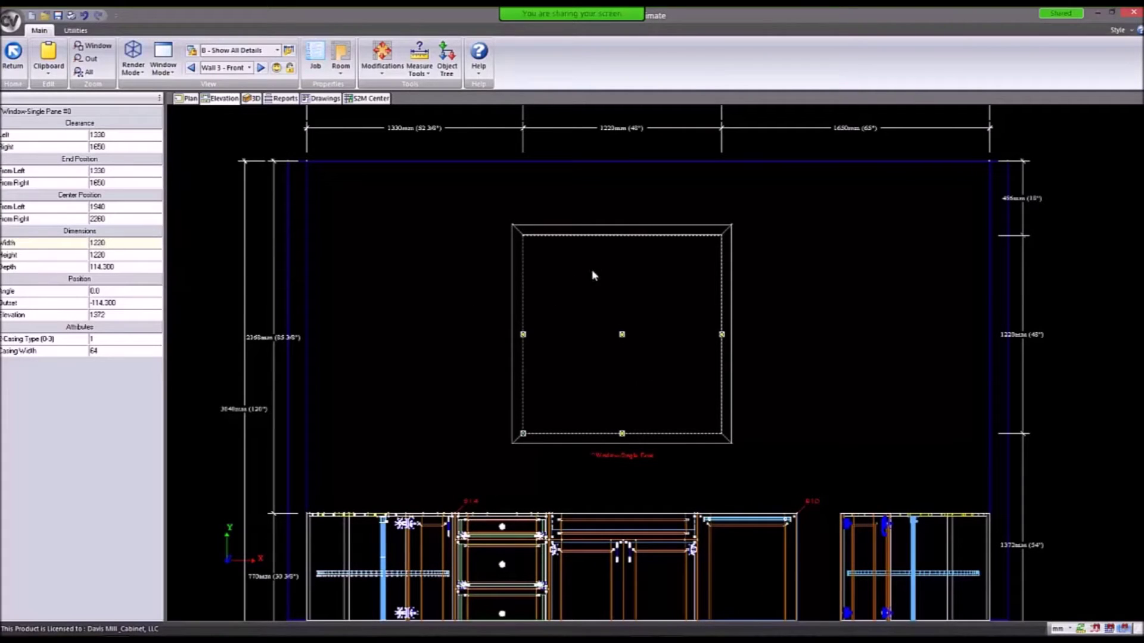
left_click(75, 335)
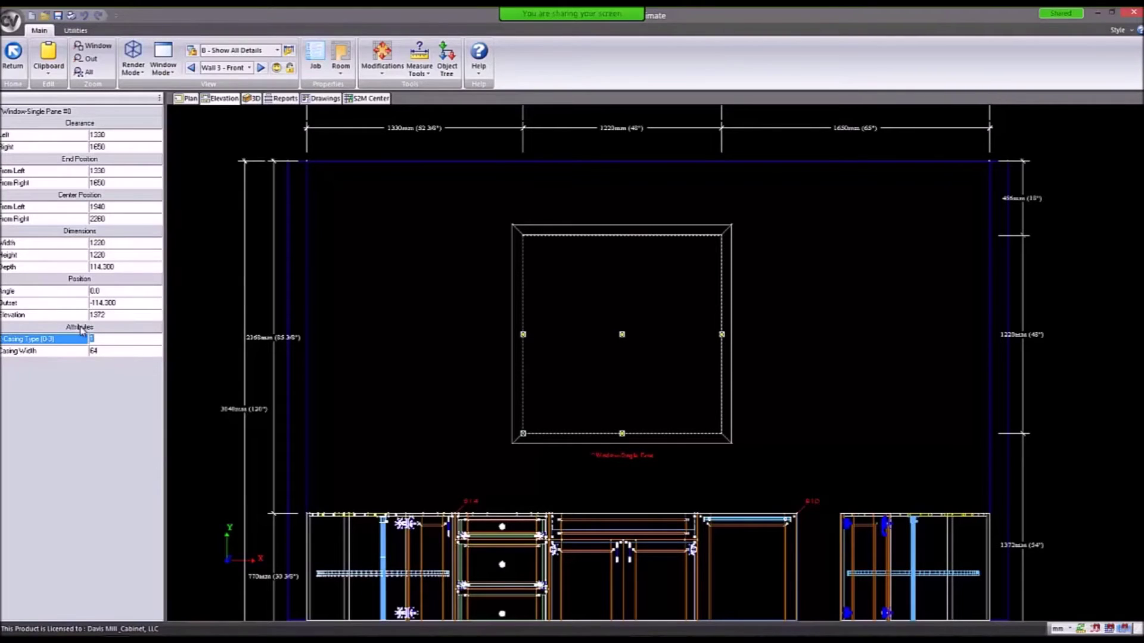
type("0")
left_click(97, 339)
key("Return")
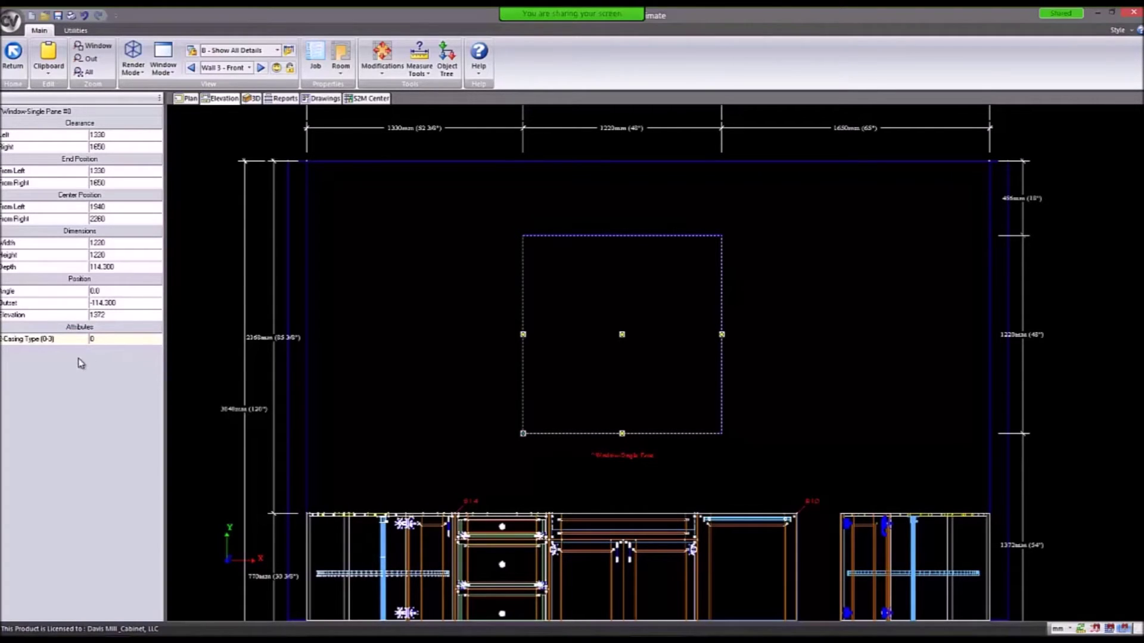
left_click(103, 340)
key("Return")
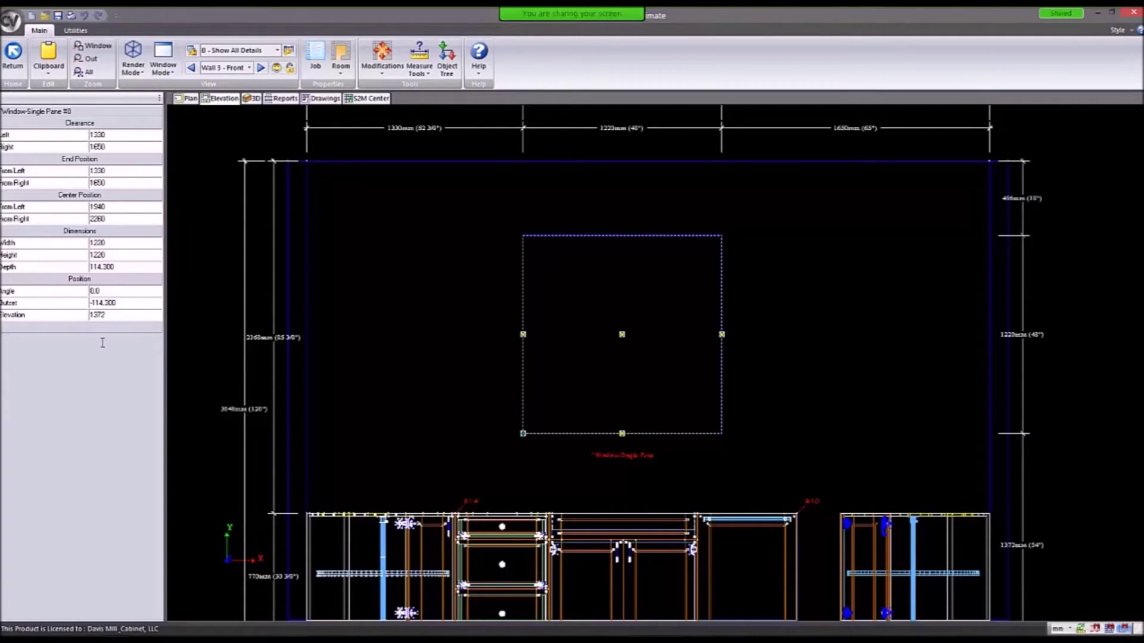
Try casing widths of 76 mm and 152 mm on the window above the sink base.
left_click(101, 351)
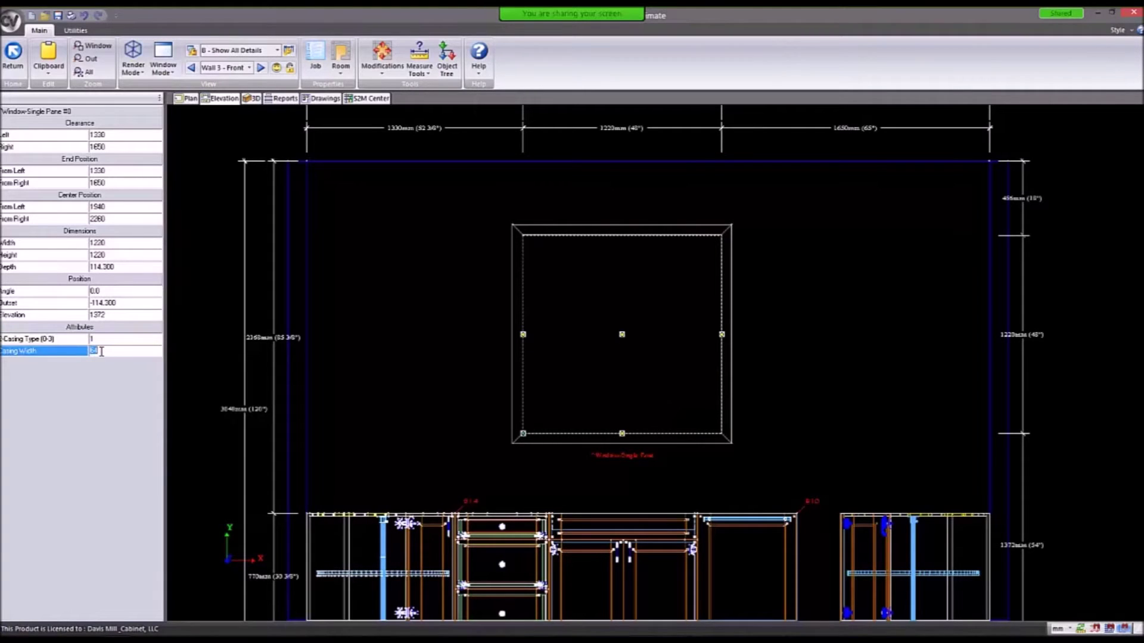
key("Return")
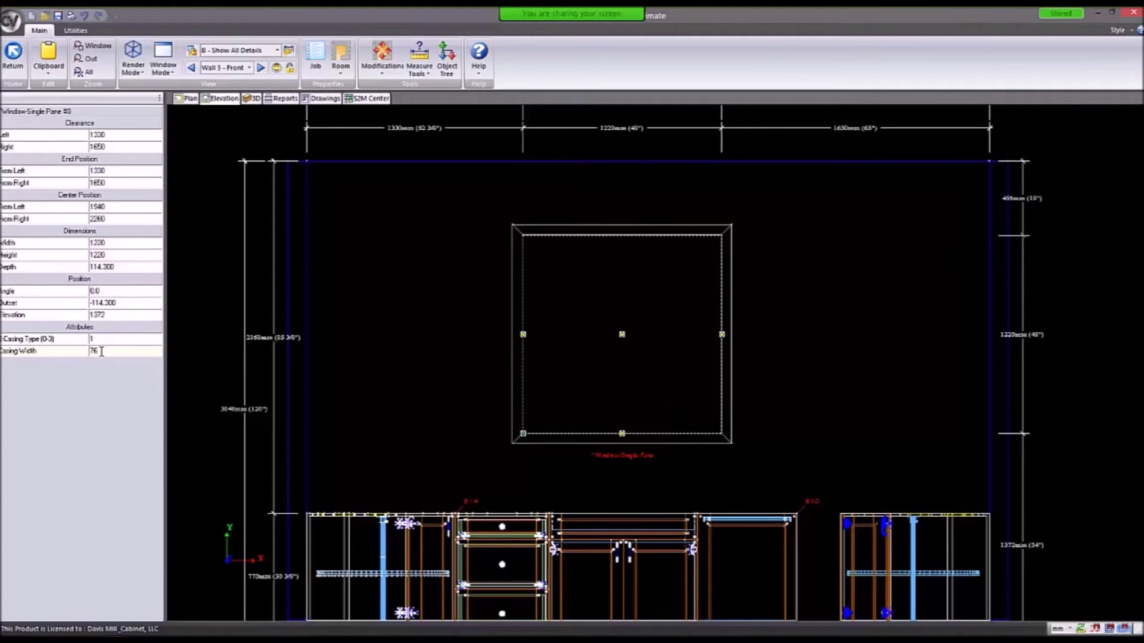
left_click(102, 352)
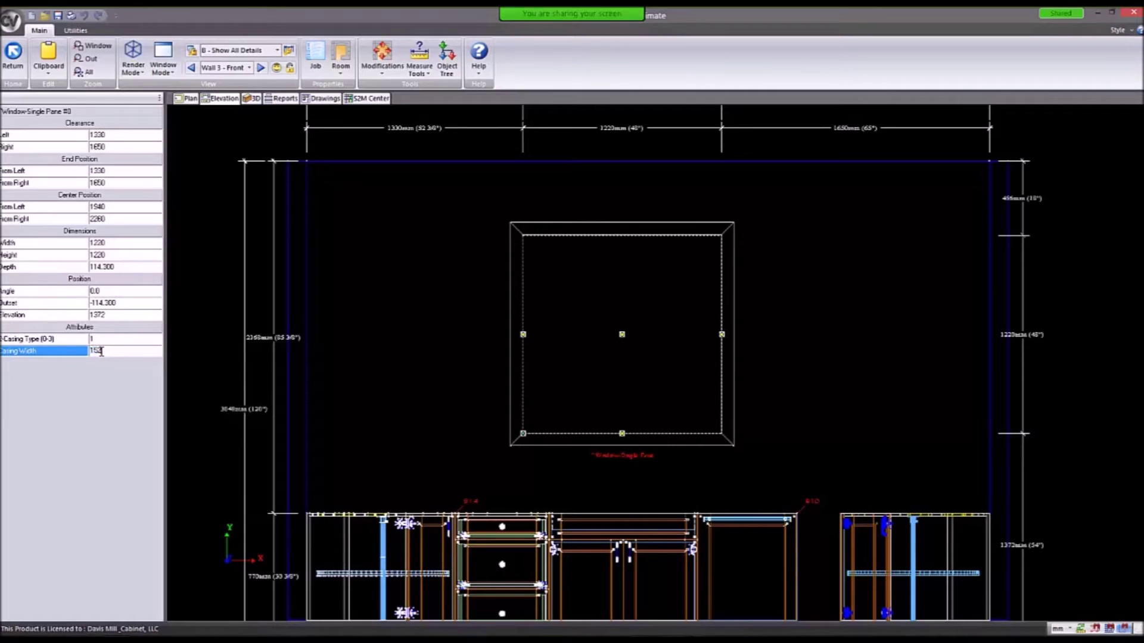
type("152")
key("Return")
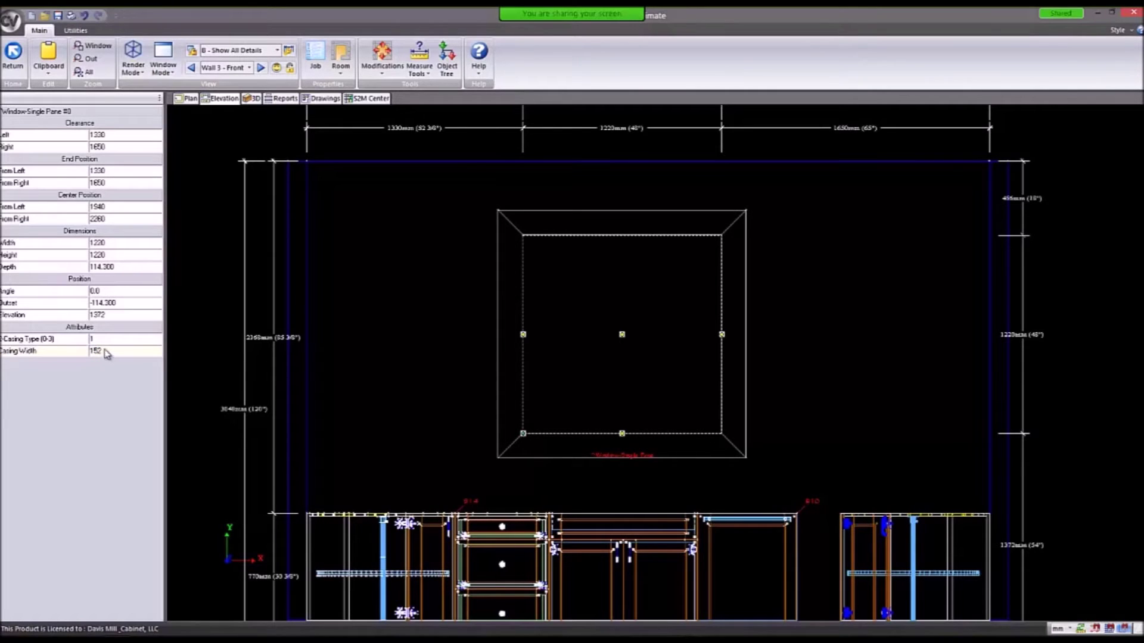
Try casing type 2 on the window above the sink base.
left_click(106, 339)
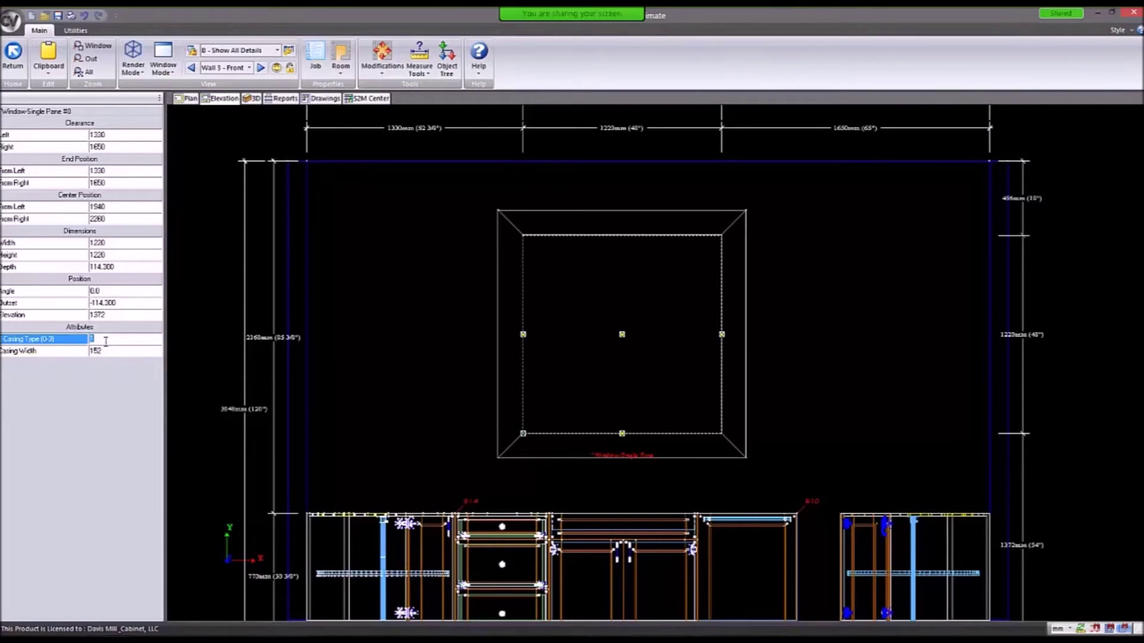
key("Return")
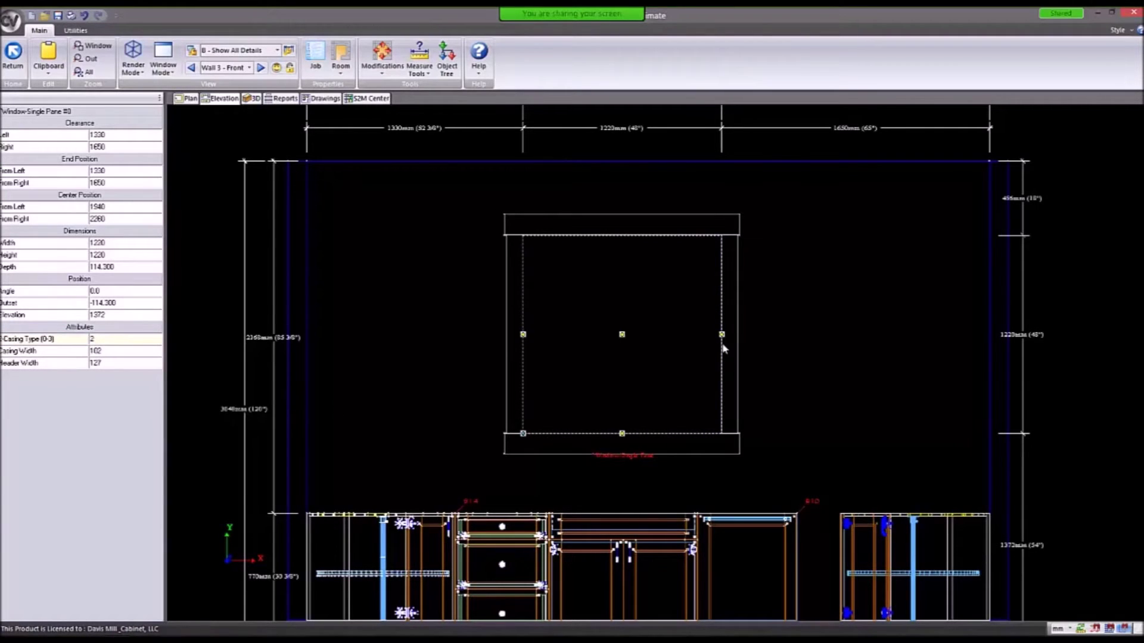
scroll(722, 348, "up", 1)
scroll(695, 362, "down", 2)
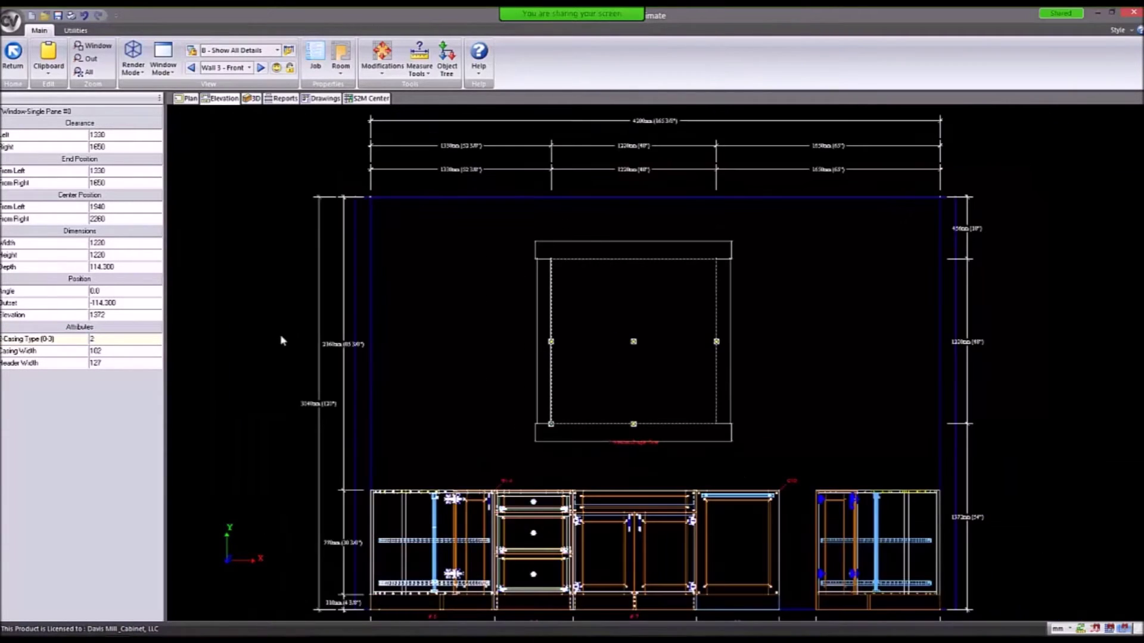
left_click(107, 351)
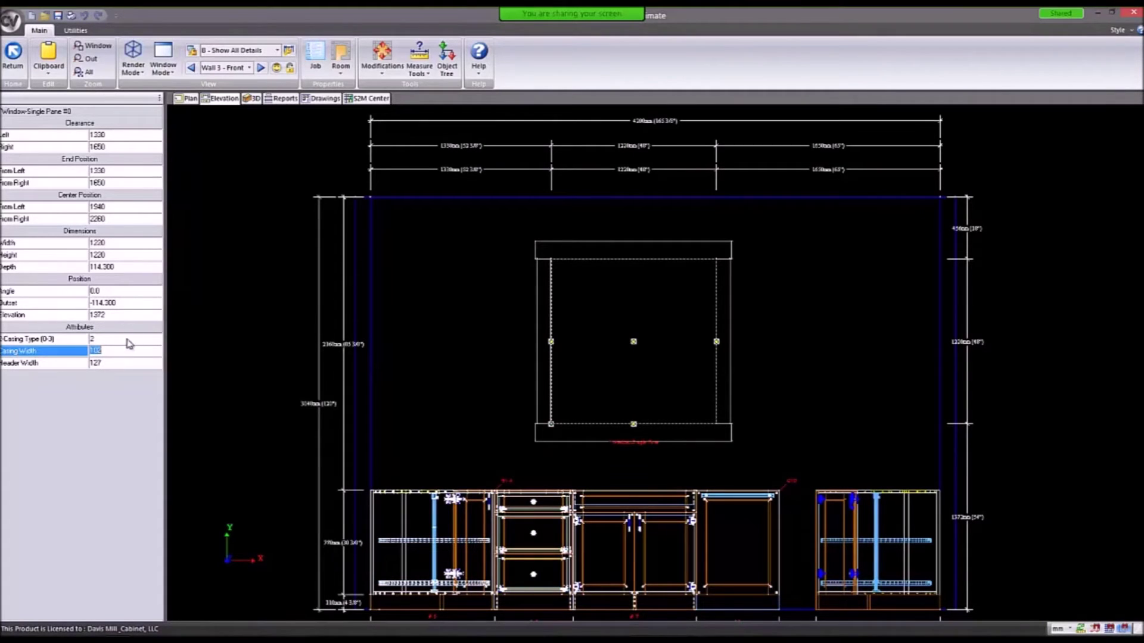
Try casing type 3 on the window with a plinth width of 127 mm and a molding reveal of 16 mm.
left_click(104, 338)
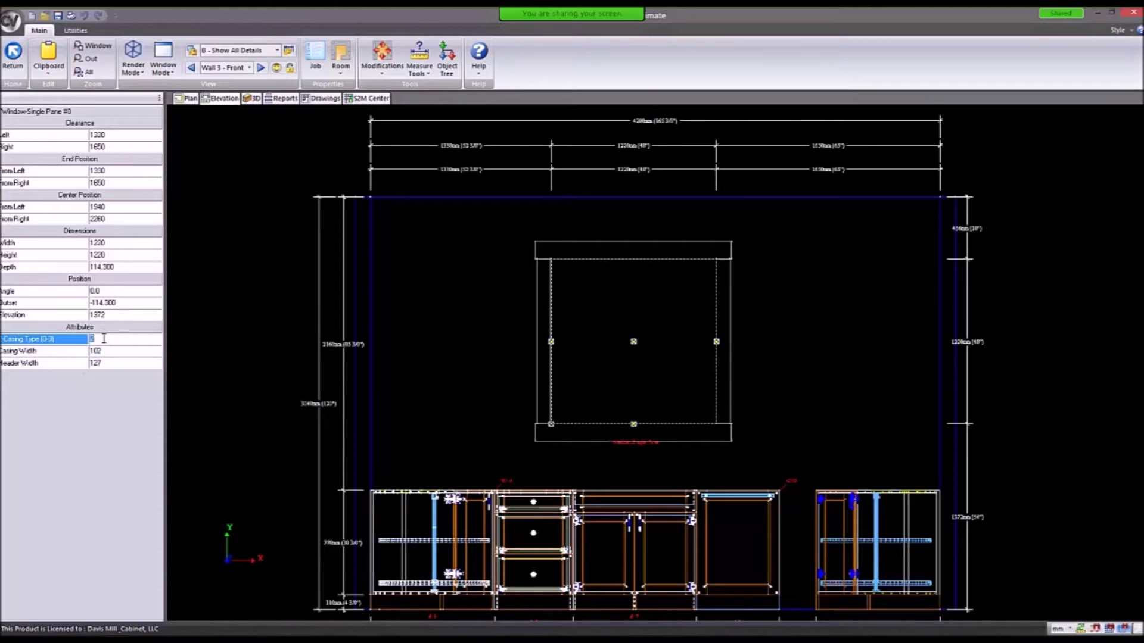
key("Return")
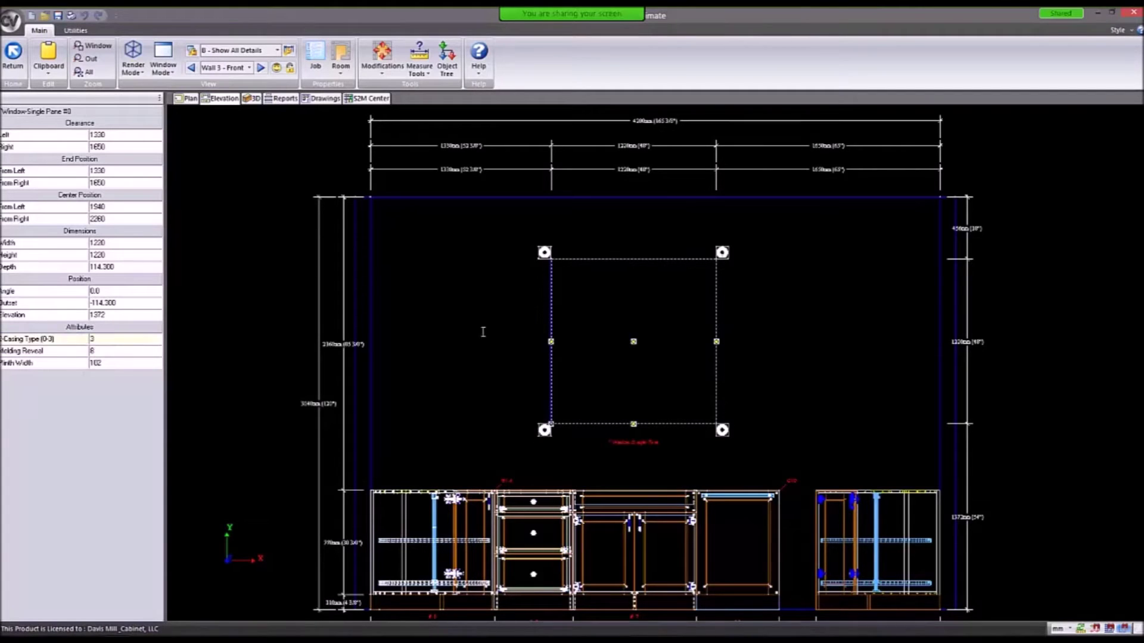
scroll(637, 290, "up", 1)
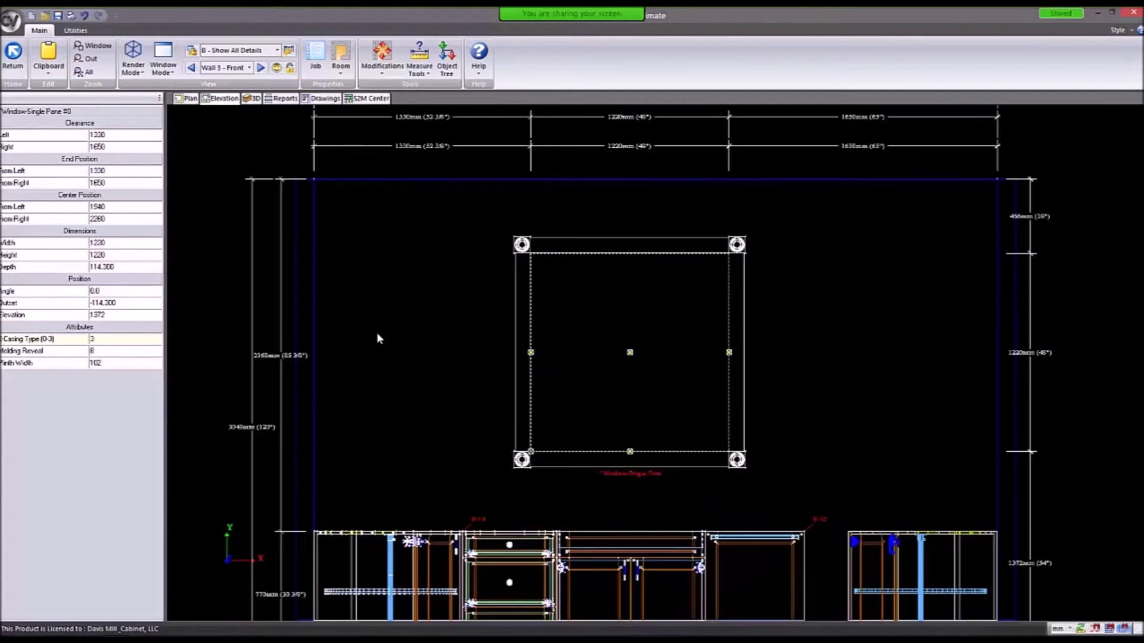
left_click(115, 363)
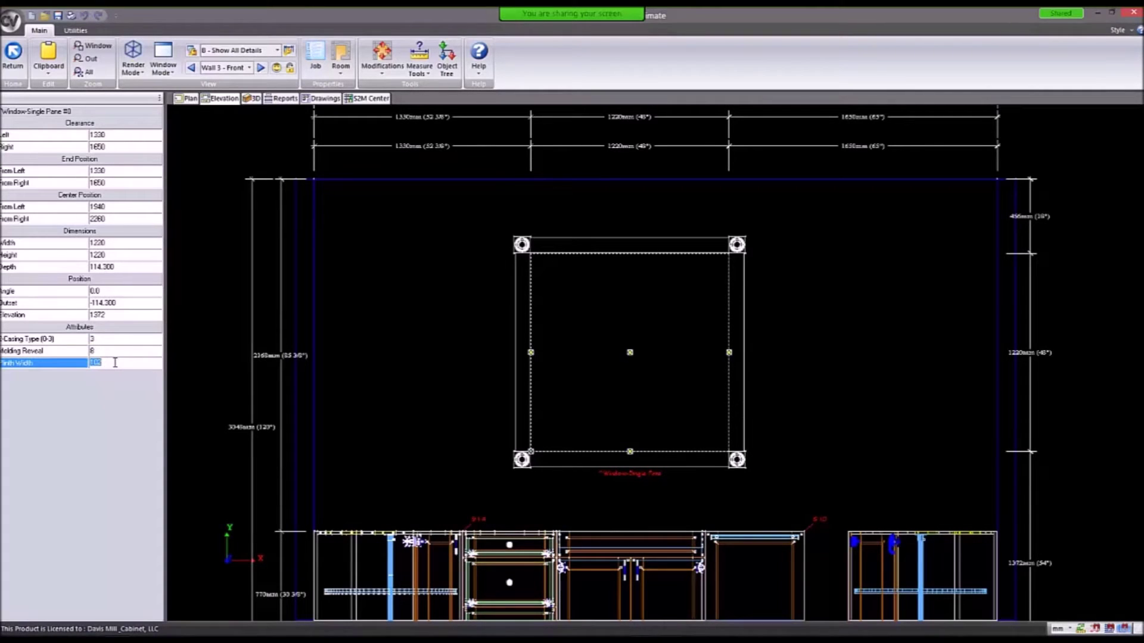
key("Return")
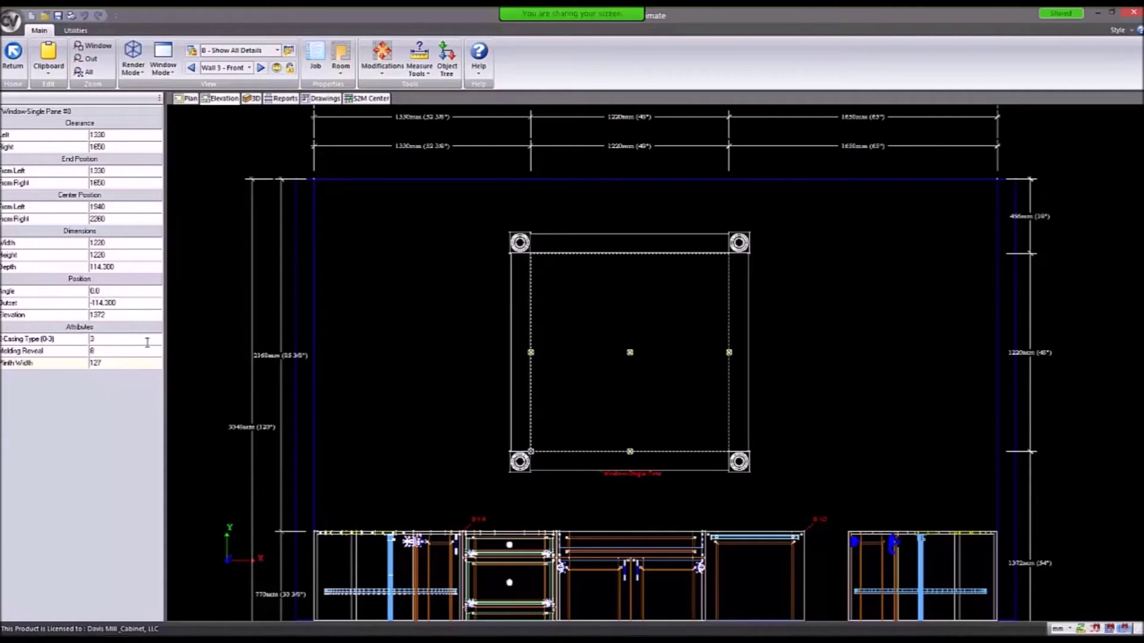
left_click(112, 352)
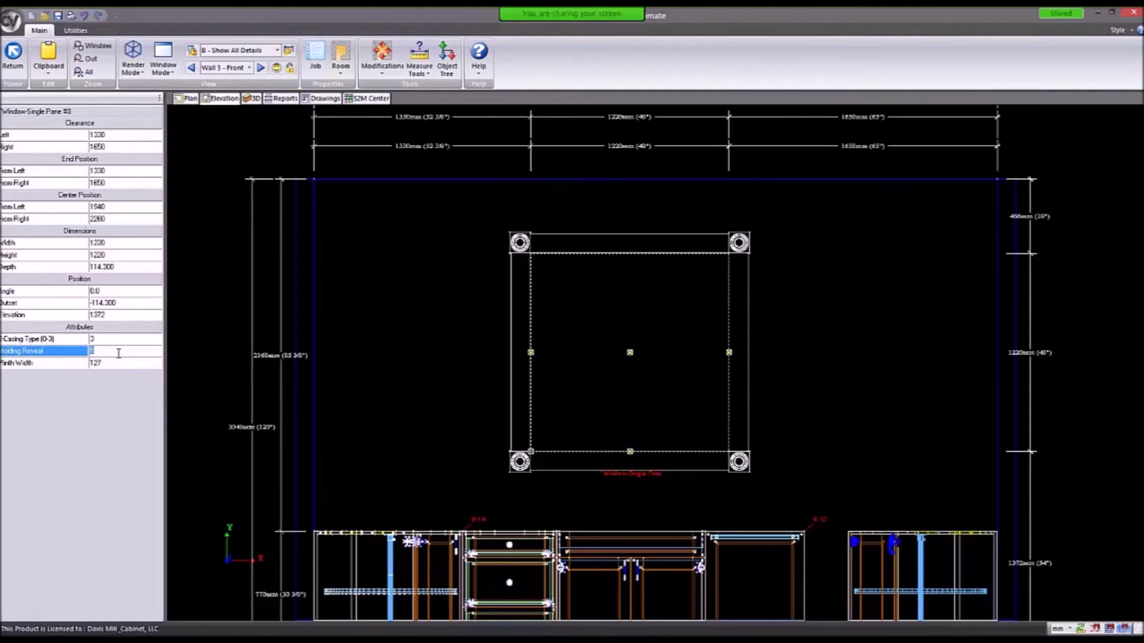
key("Return")
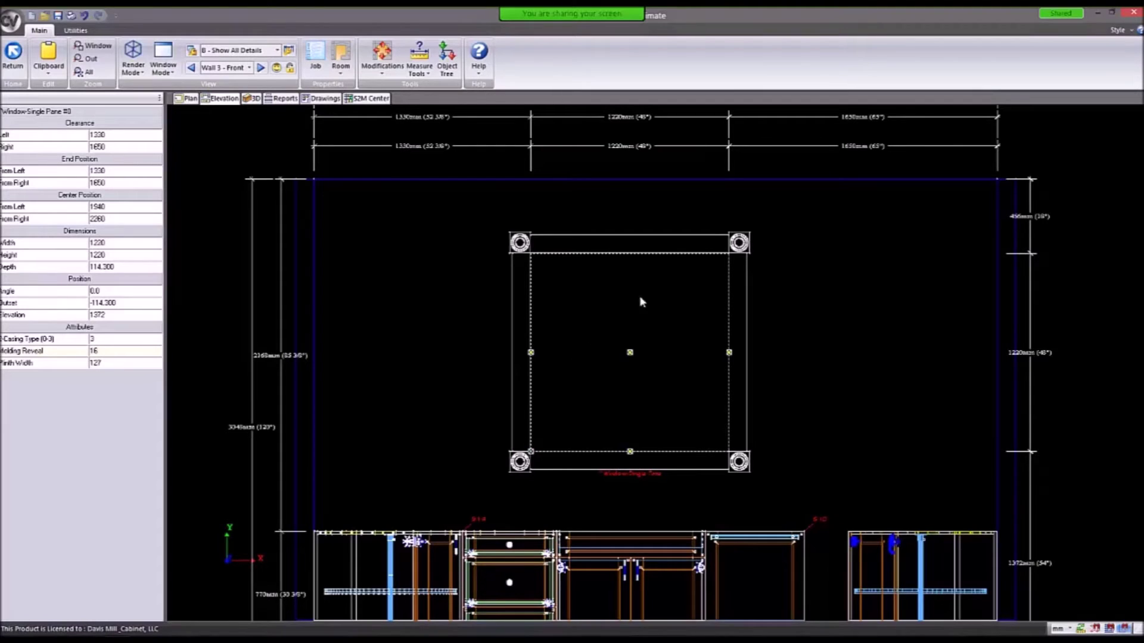
Set the window's casing type to 0 and deselect the window.
left_click(125, 337)
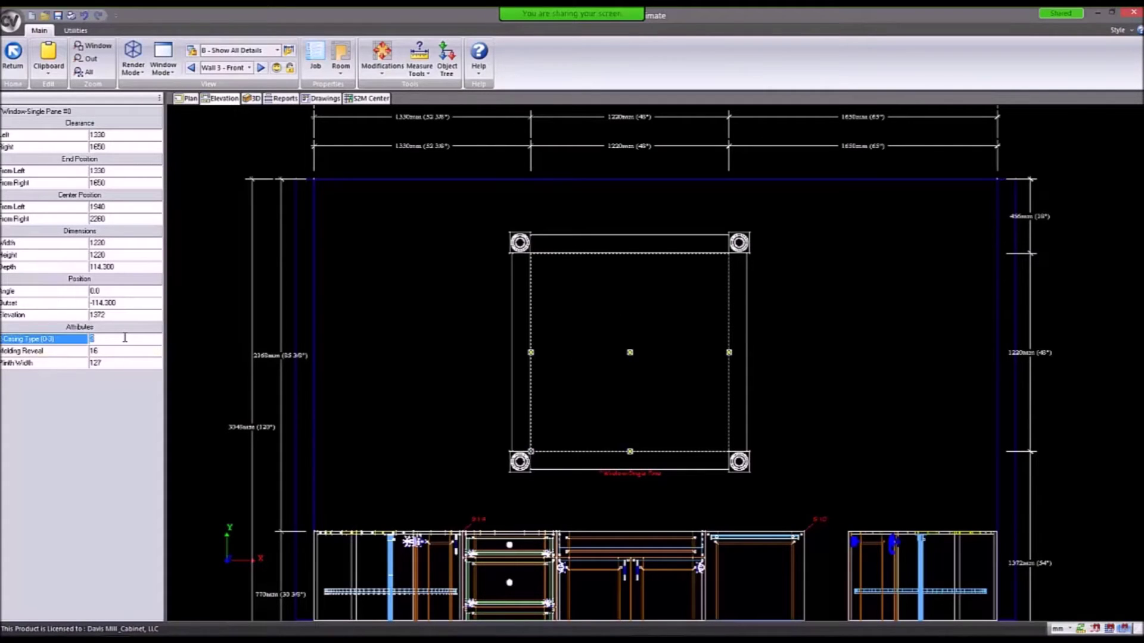
key("Return")
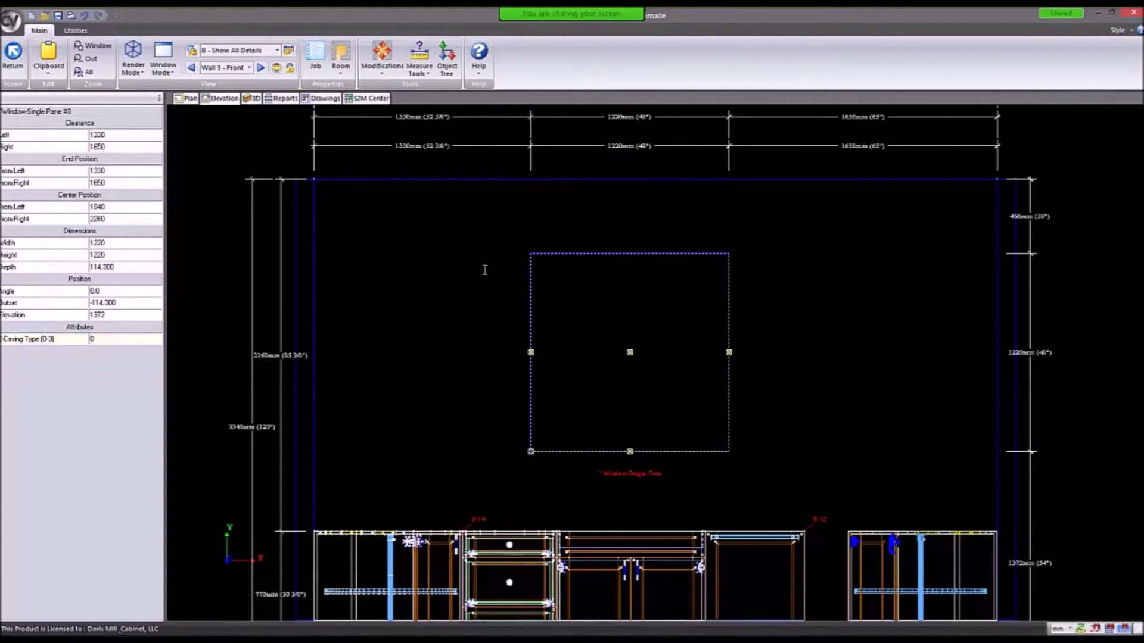
scroll(691, 266, "down", 2)
left_click(571, 335)
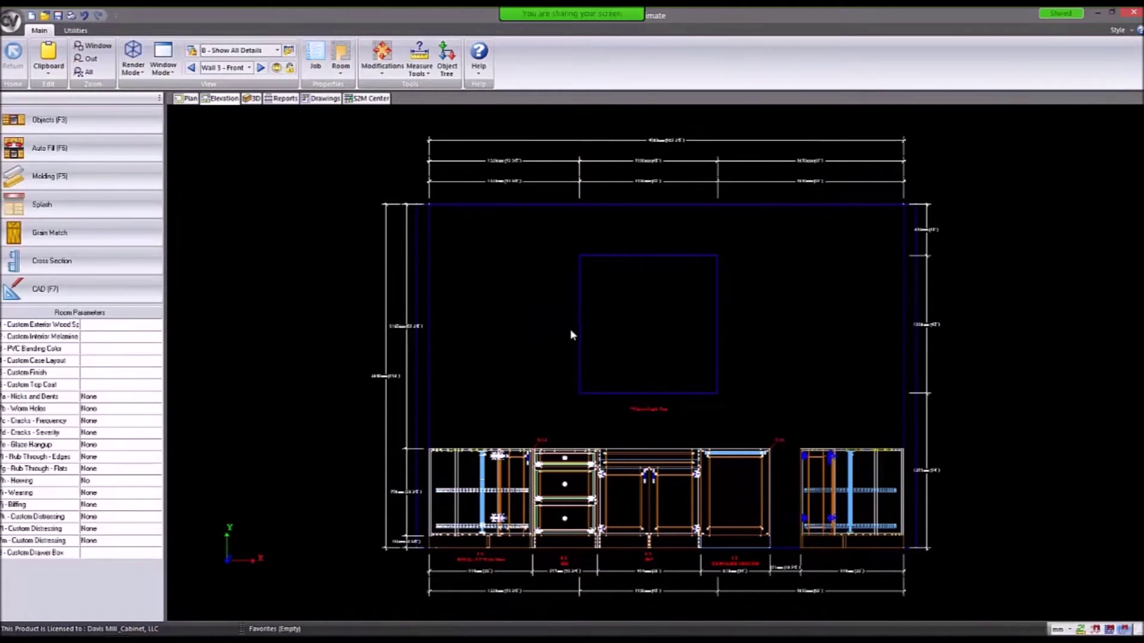
In the plan, place a standard Door (L) Swing In on the short wall beyond the corner cabinet, about 228 mm from its free end.
left_click(190, 99)
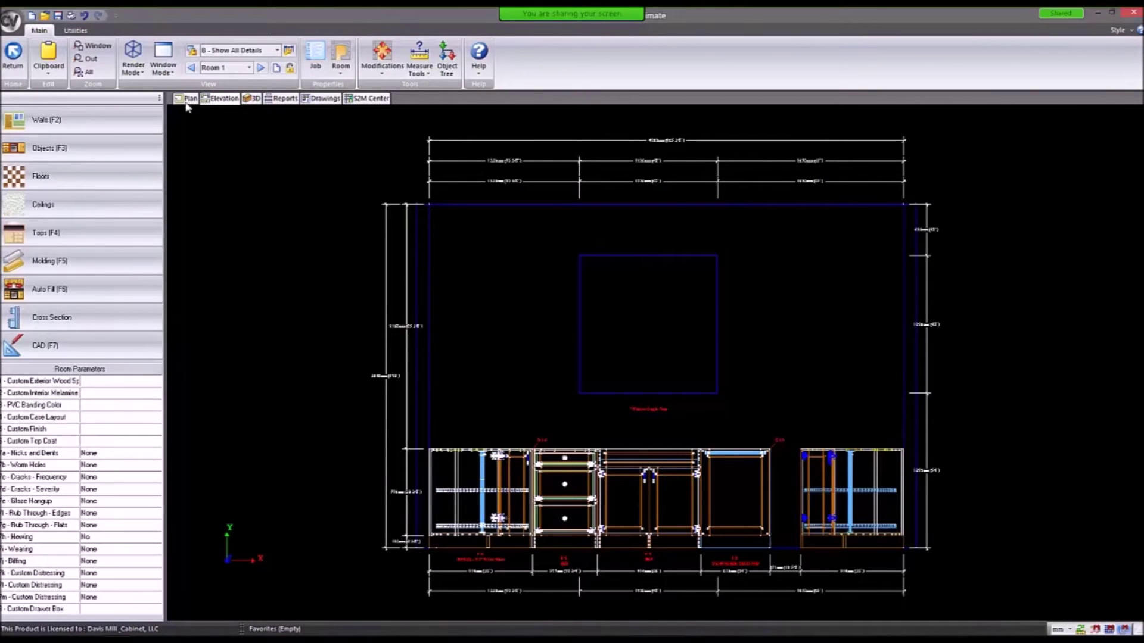
scroll(389, 216, "down", 1)
scroll(391, 216, "down", 1)
middle_click_drag(507, 292, 514, 233)
left_click(73, 157)
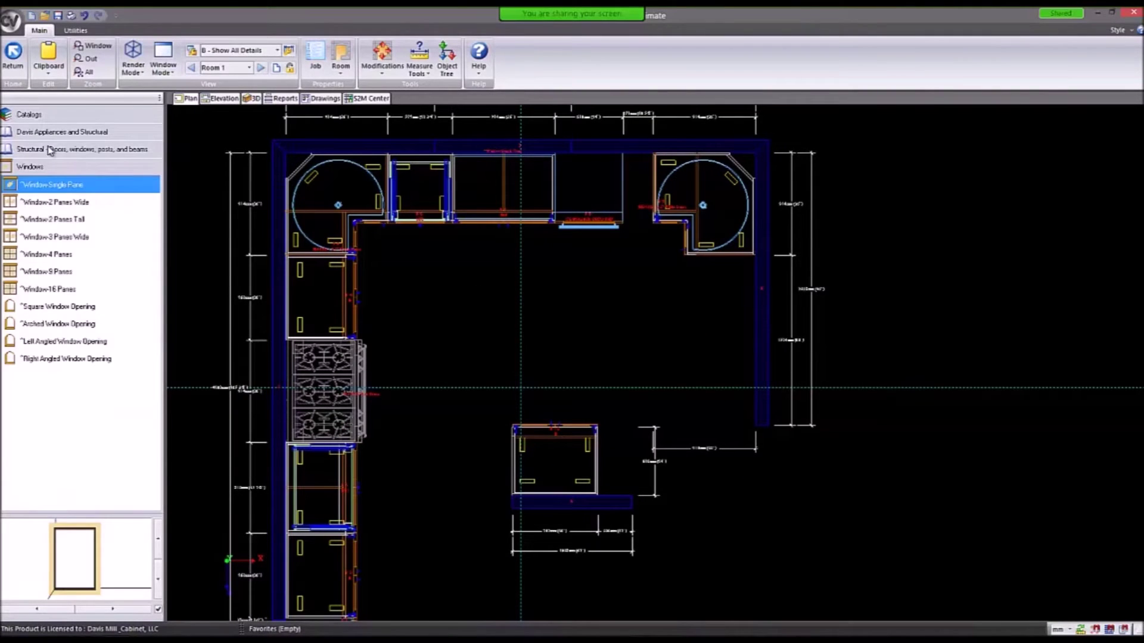
left_click(52, 150)
left_click(35, 170)
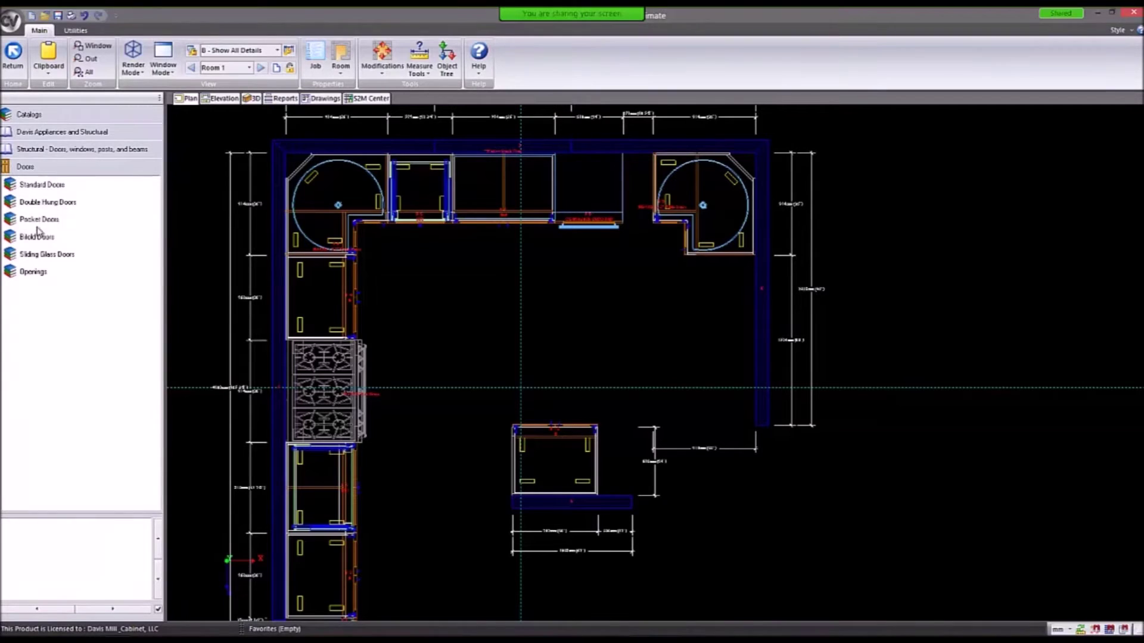
left_click(50, 188)
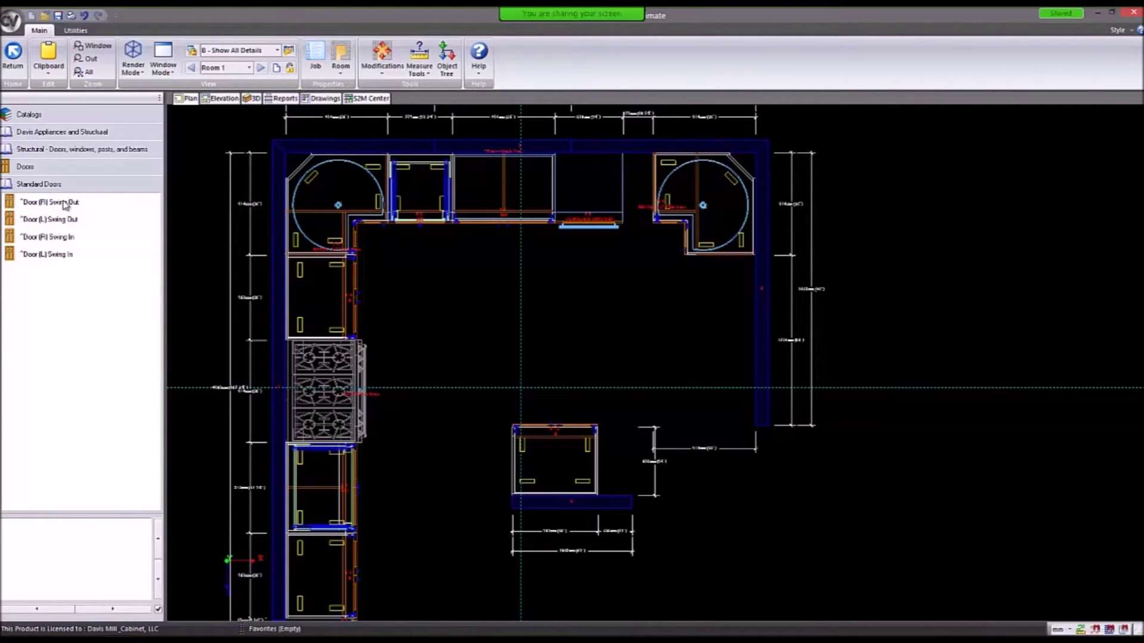
left_click(58, 255)
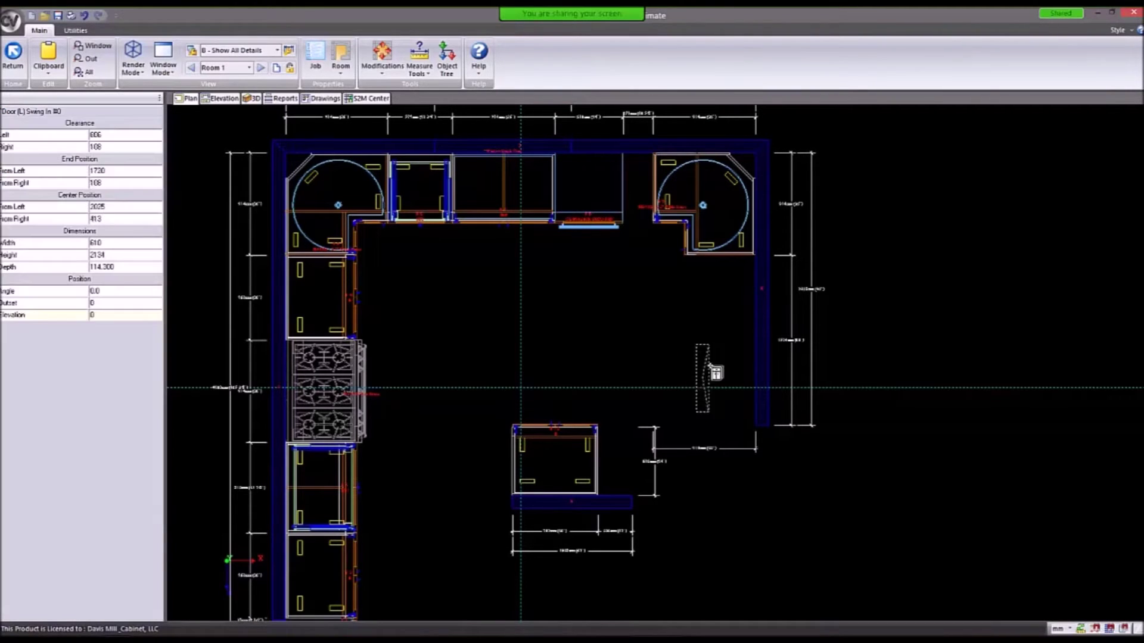
left_click(717, 370)
scroll(751, 366, "up", 5)
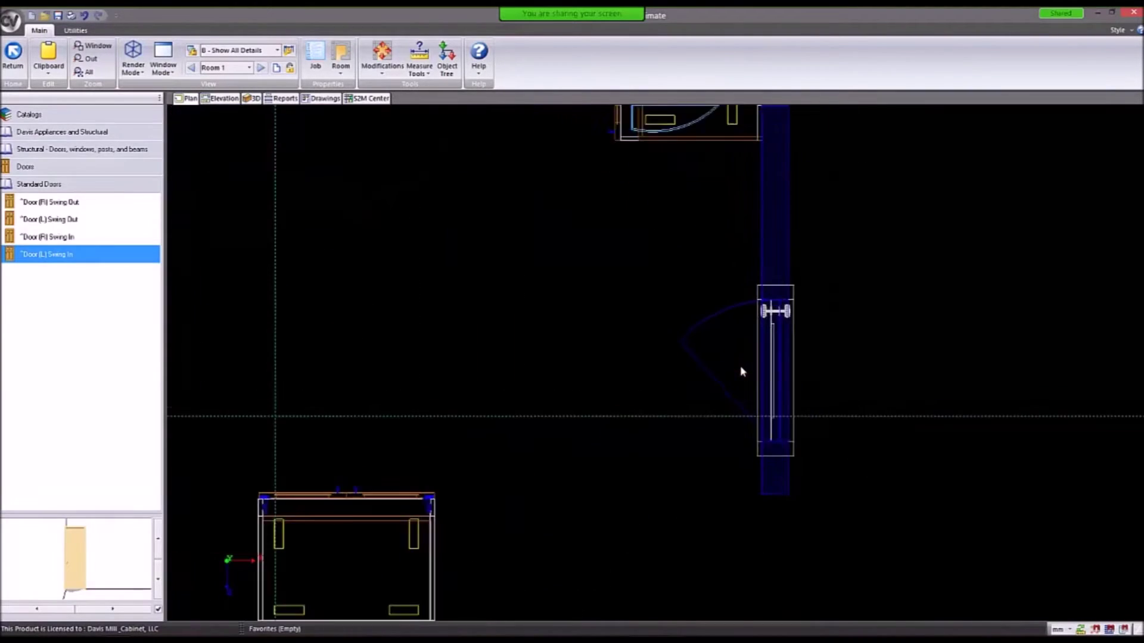
Show the front elevation of the wall that holds the new door.
left_click(741, 370)
scroll(728, 469, "down", 4)
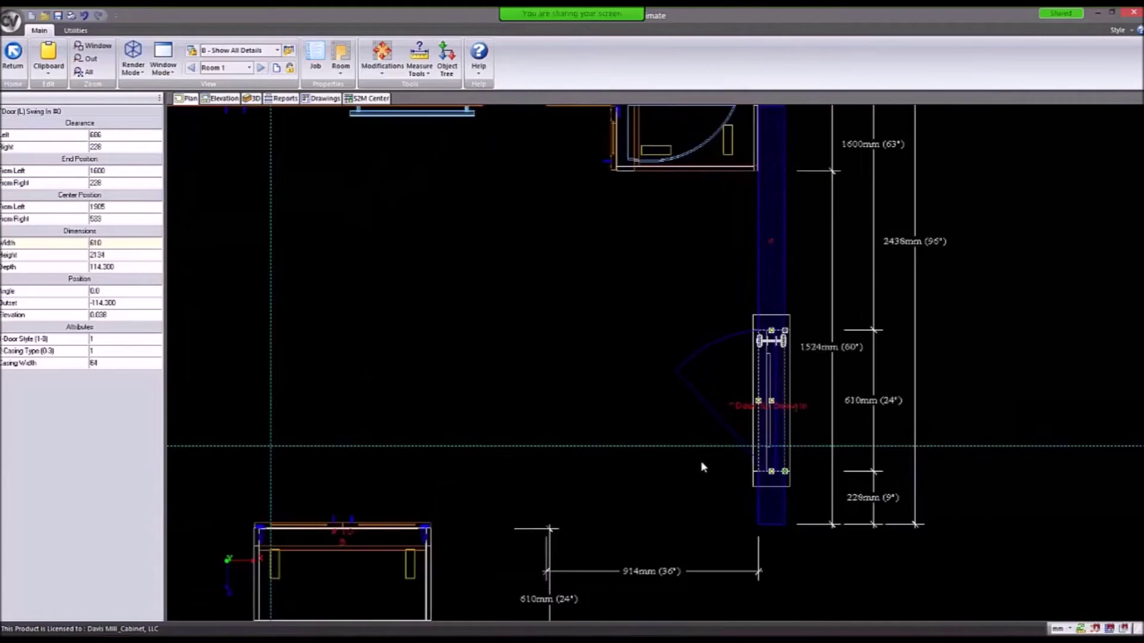
left_click(757, 428)
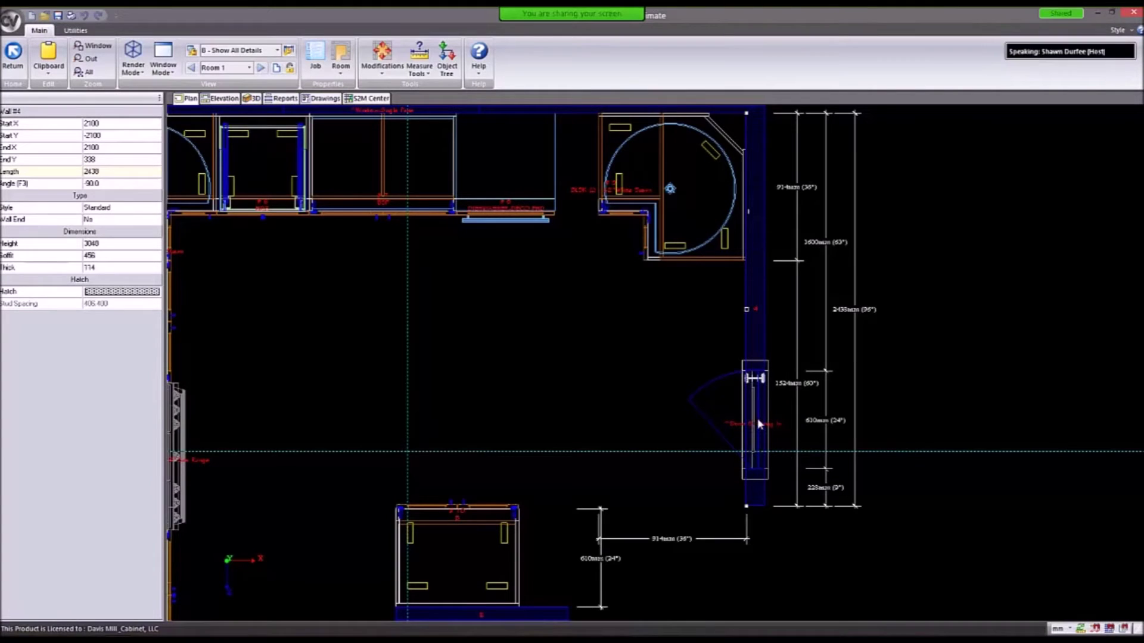
left_click(853, 451)
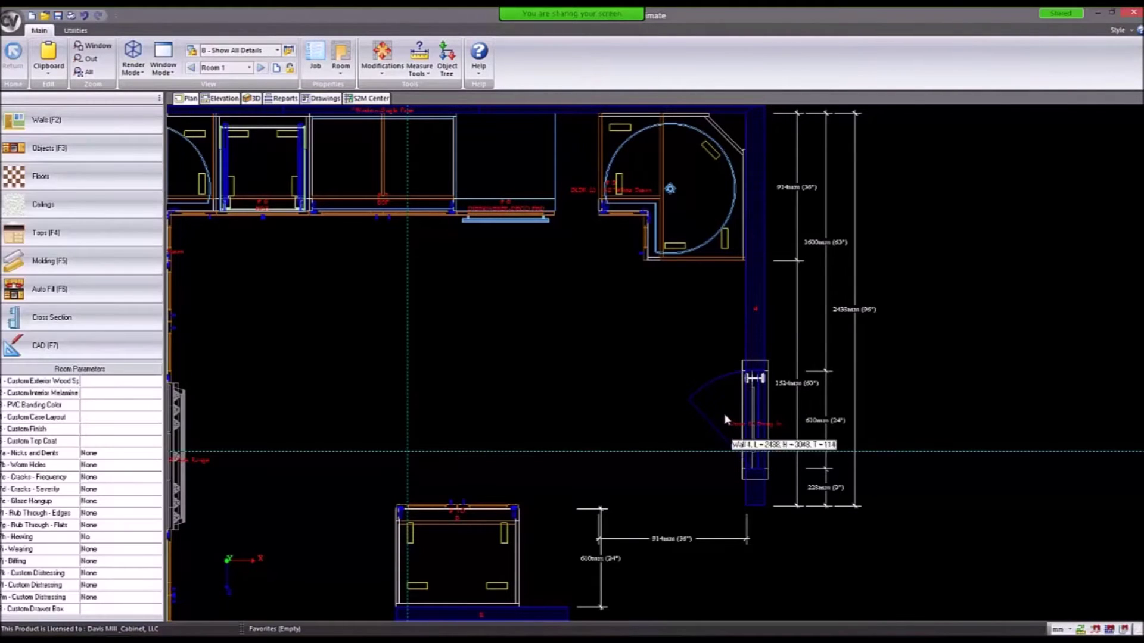
left_click(724, 415)
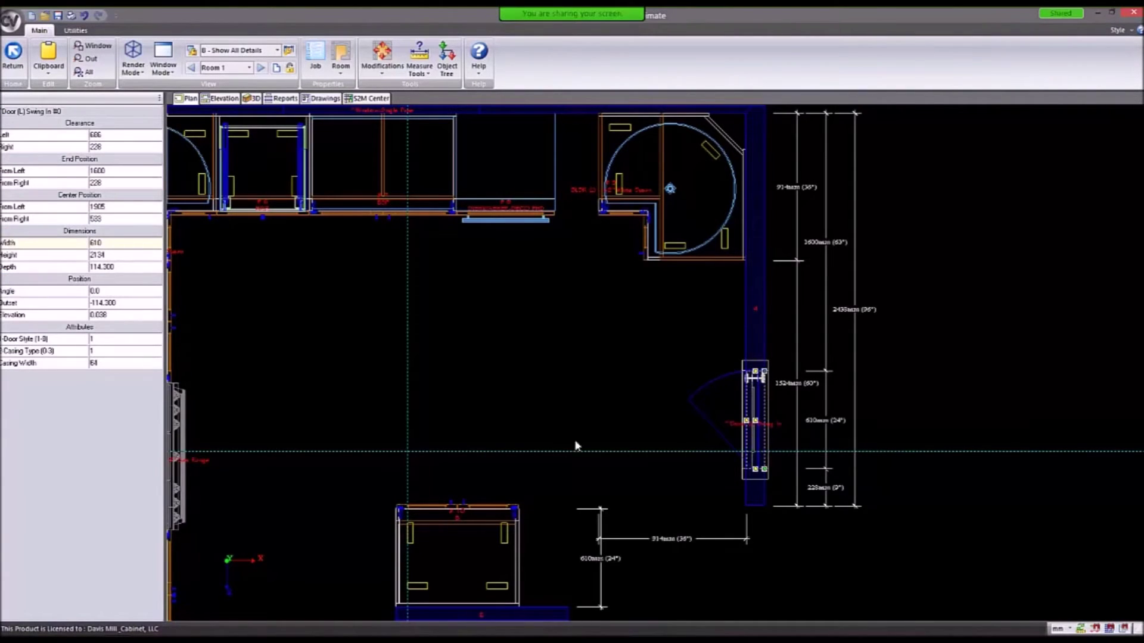
scroll(764, 465, "up", 2)
left_click(229, 98)
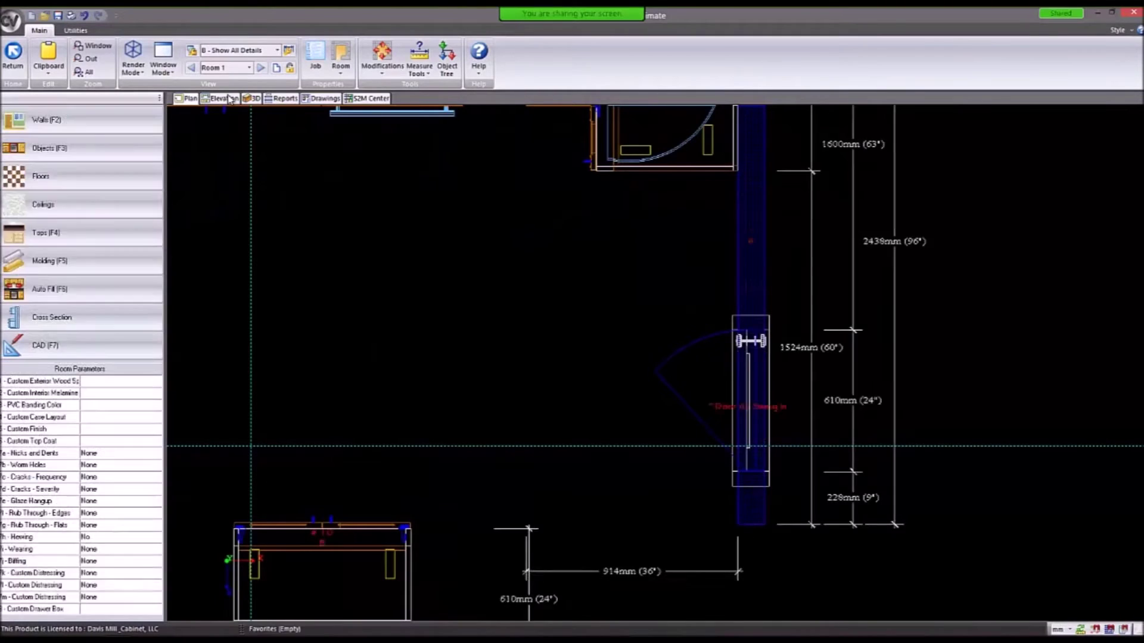
Set the door's width to 762 mm by stretching its left side.
left_click(709, 427)
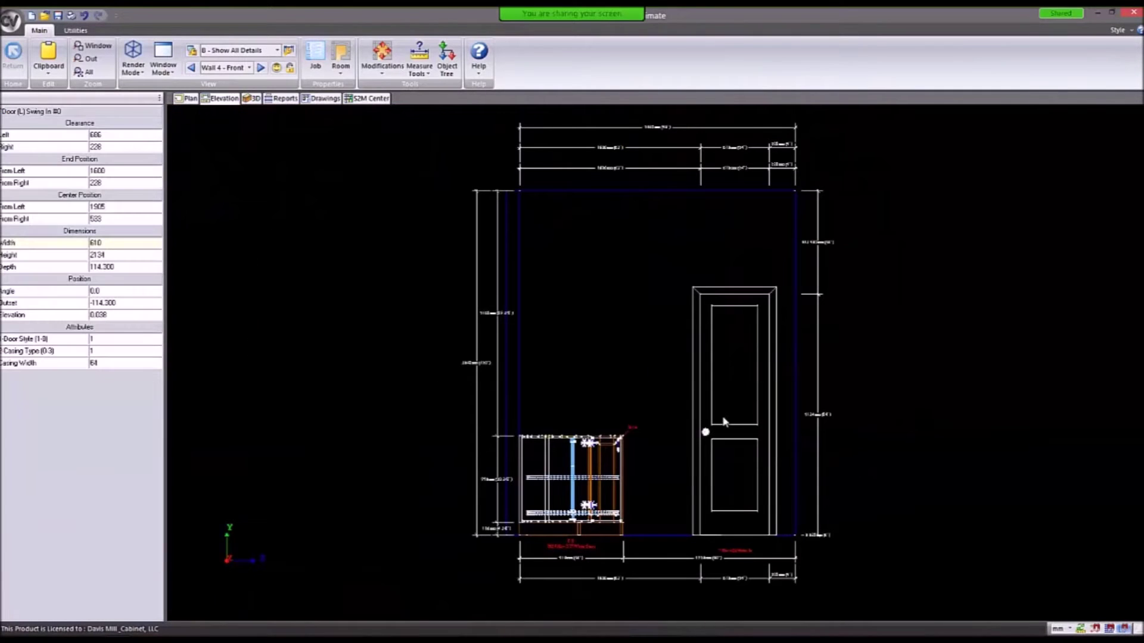
left_click(117, 244)
type("762")
key("Return")
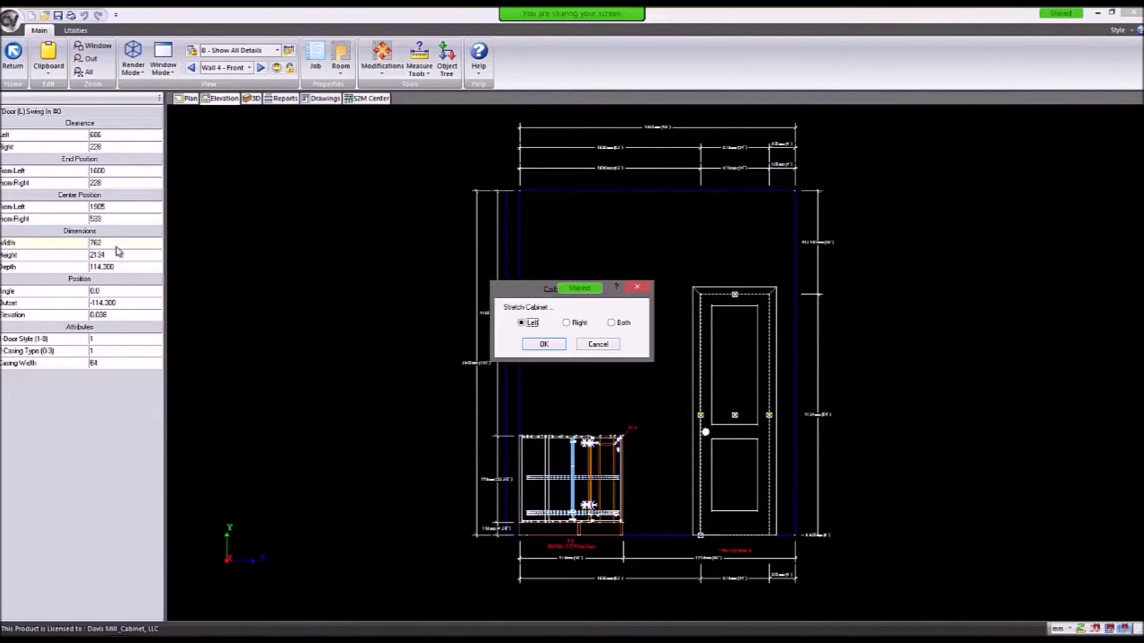
key("Return")
Set the casing type of the swing-in door to 3.
left_click(99, 340)
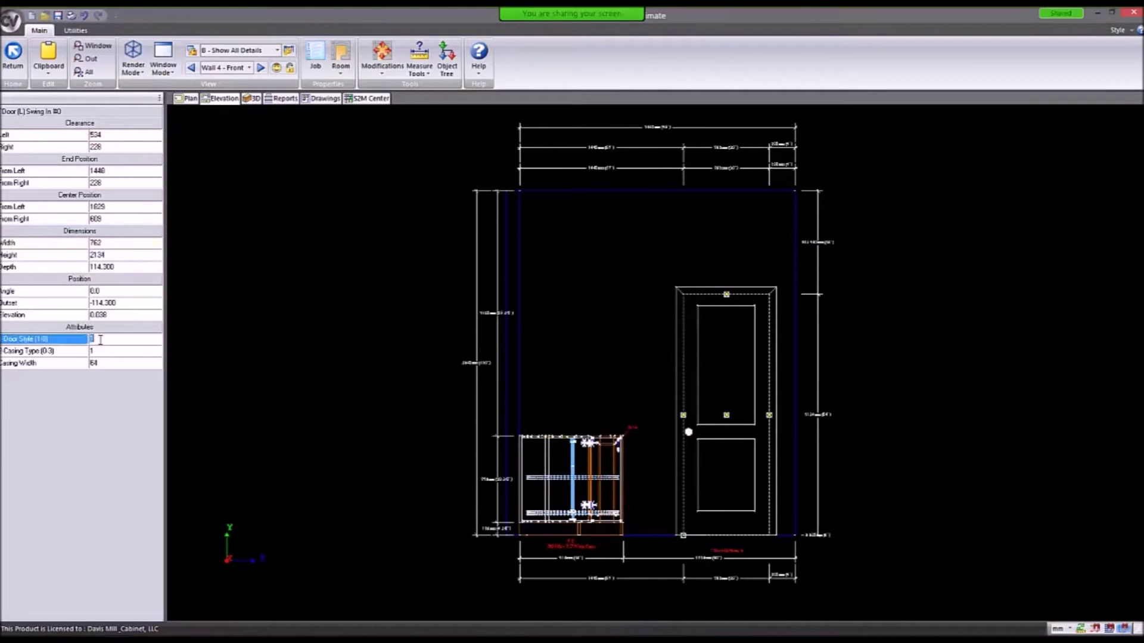
left_click(47, 355)
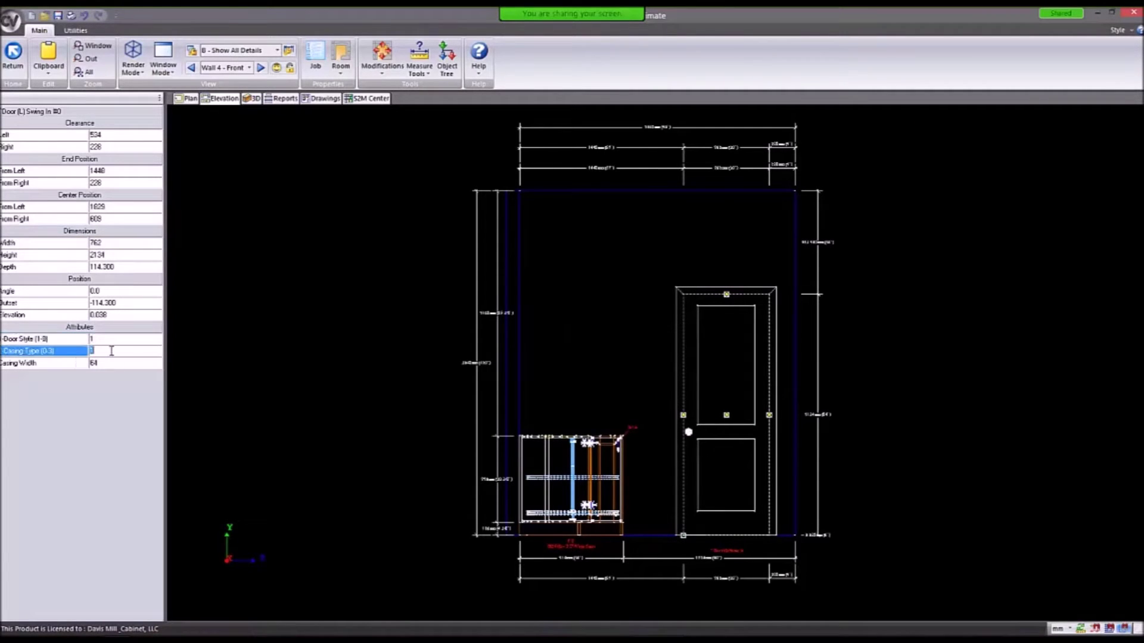
type("3")
key("Return")
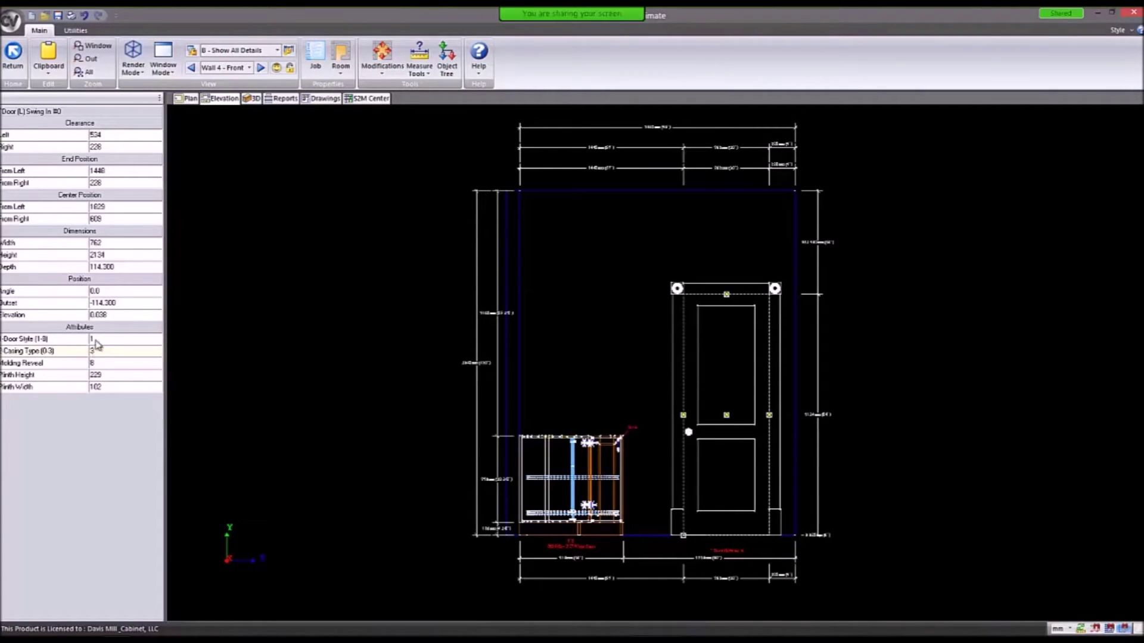
Try door styles 2, 3, 4 and 5 on the swing-in door.
left_click(108, 338)
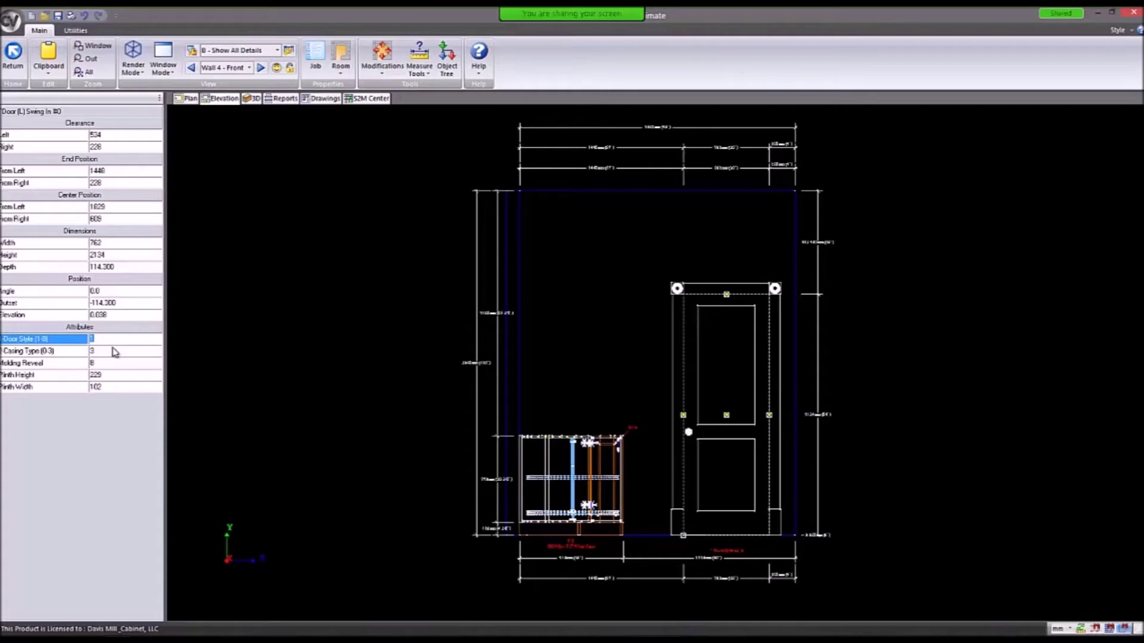
key("Return")
left_click(113, 348)
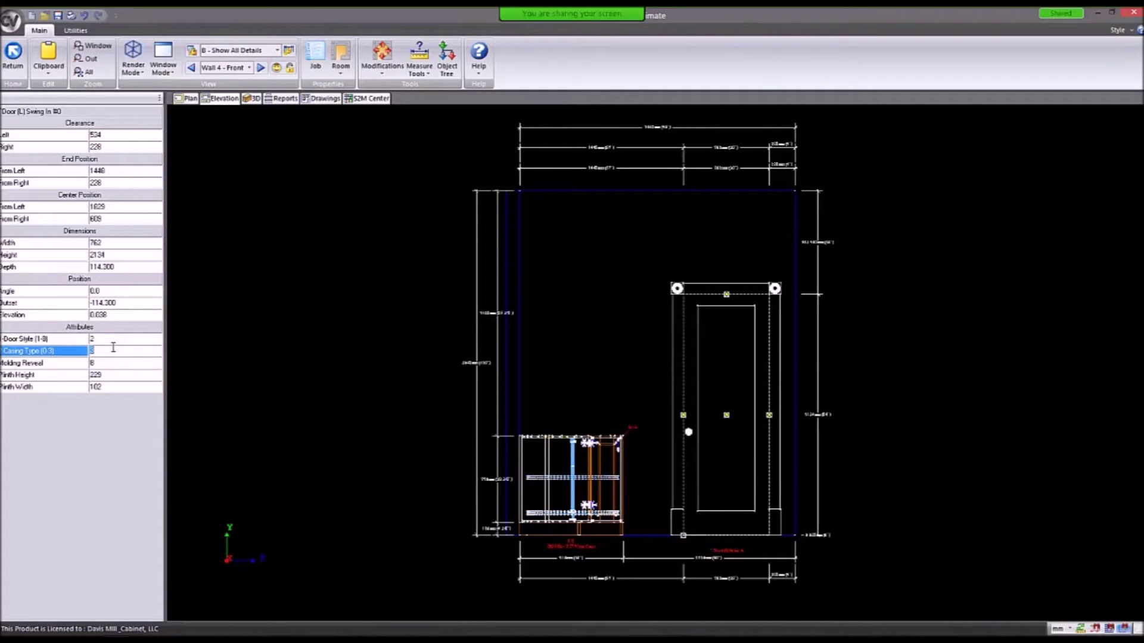
left_click(116, 339)
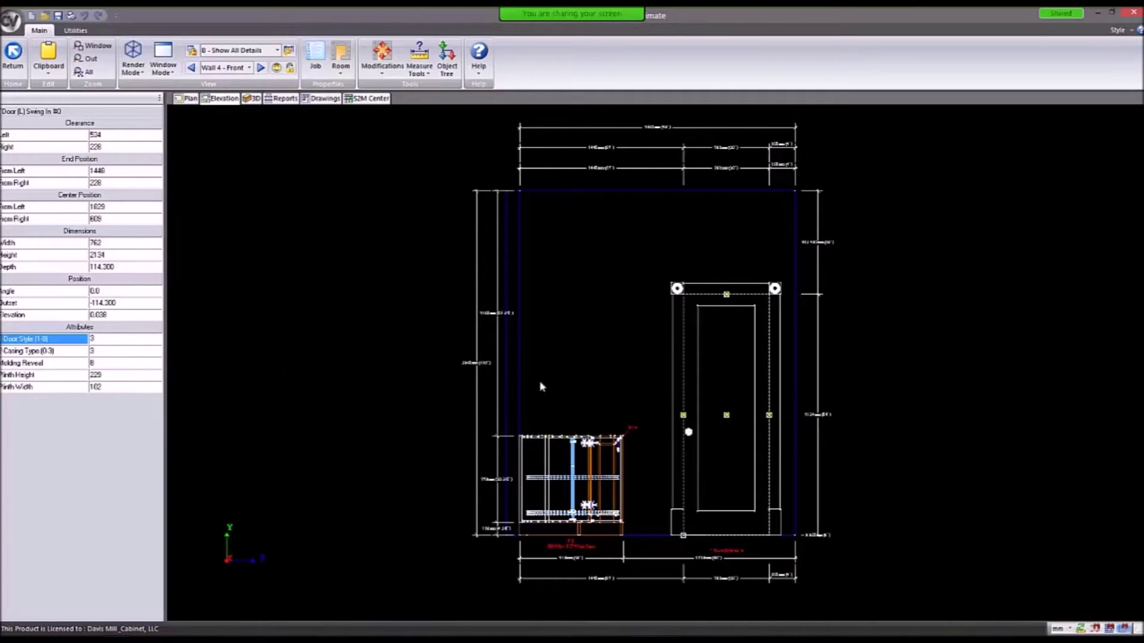
left_click(109, 338)
type("8")
key("Return")
left_click(106, 339)
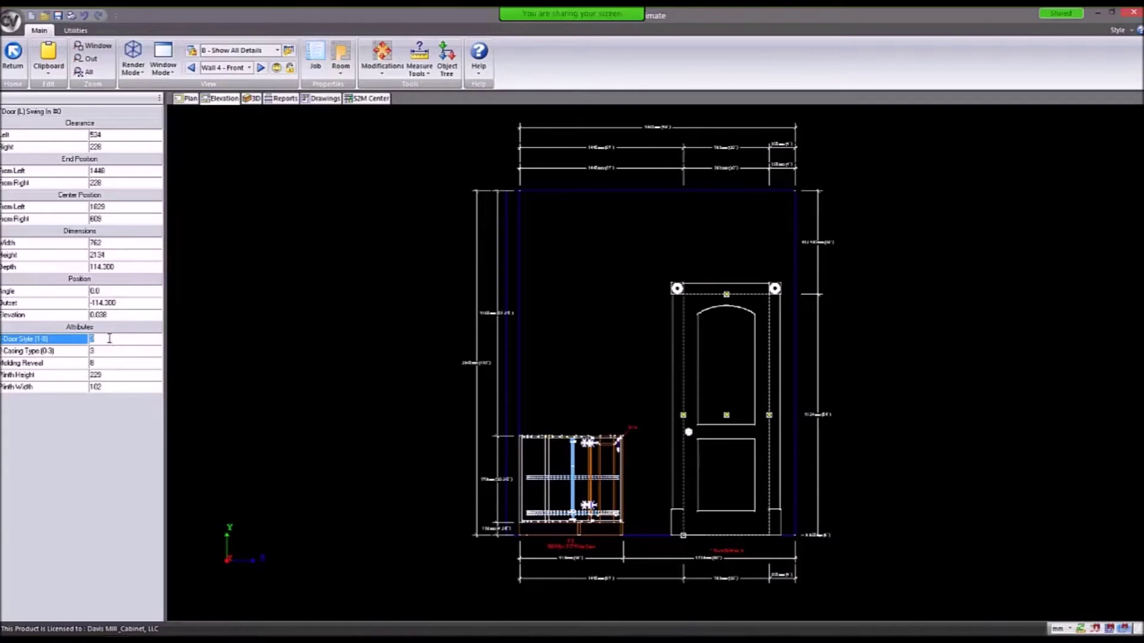
type("4")
key("Return")
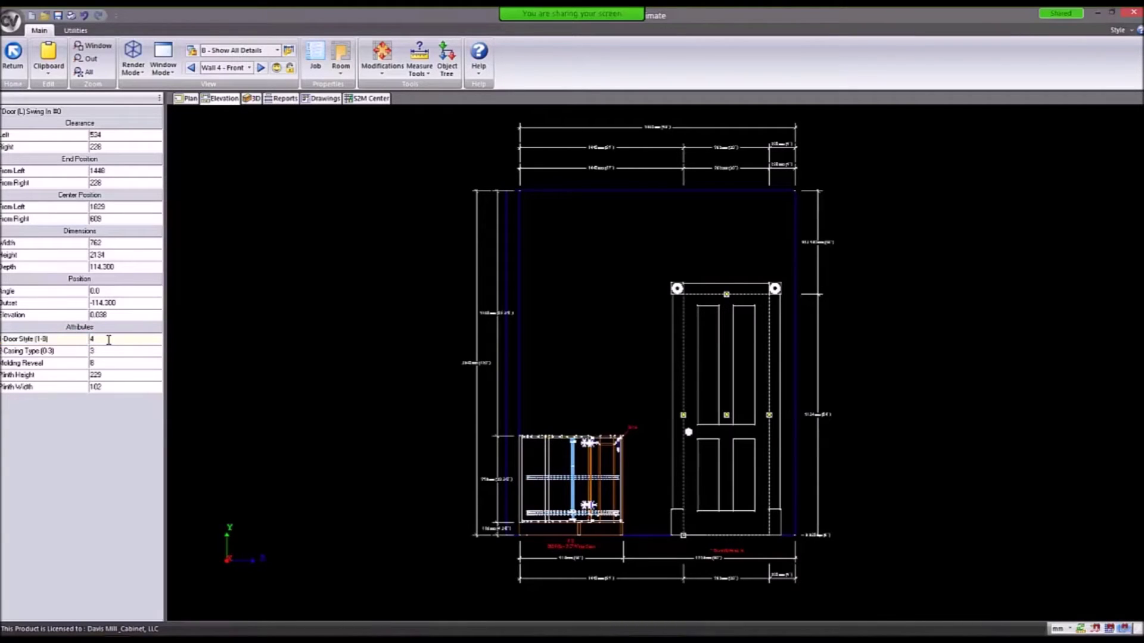
left_click(109, 340)
key("Return")
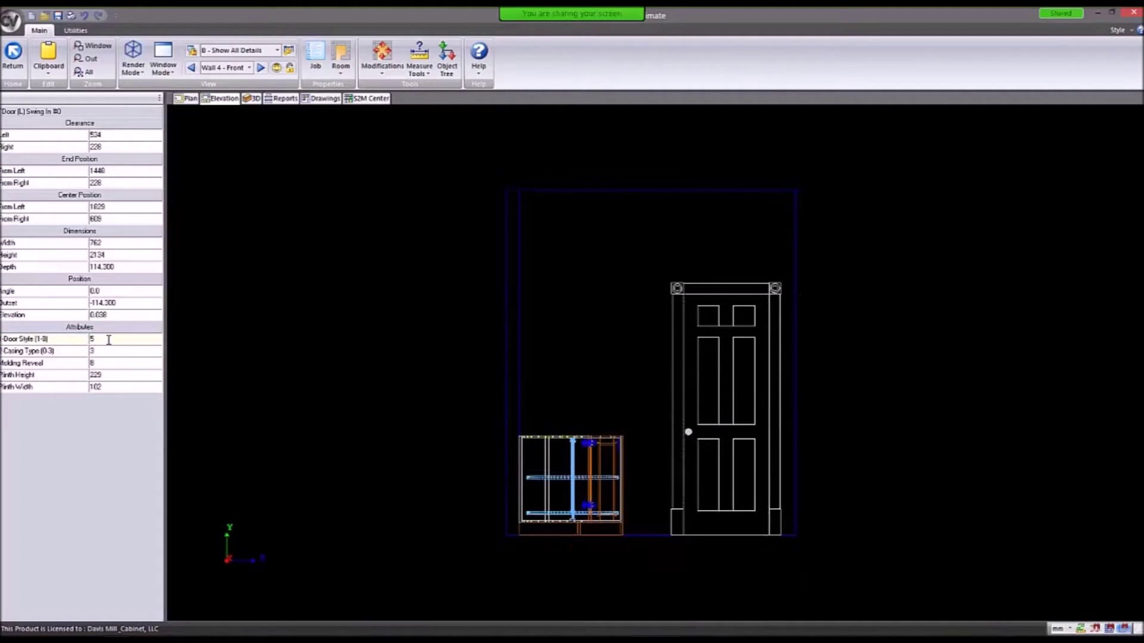
Set the swing-in door's style to 6.
left_click(109, 339)
type("6")
key("Return")
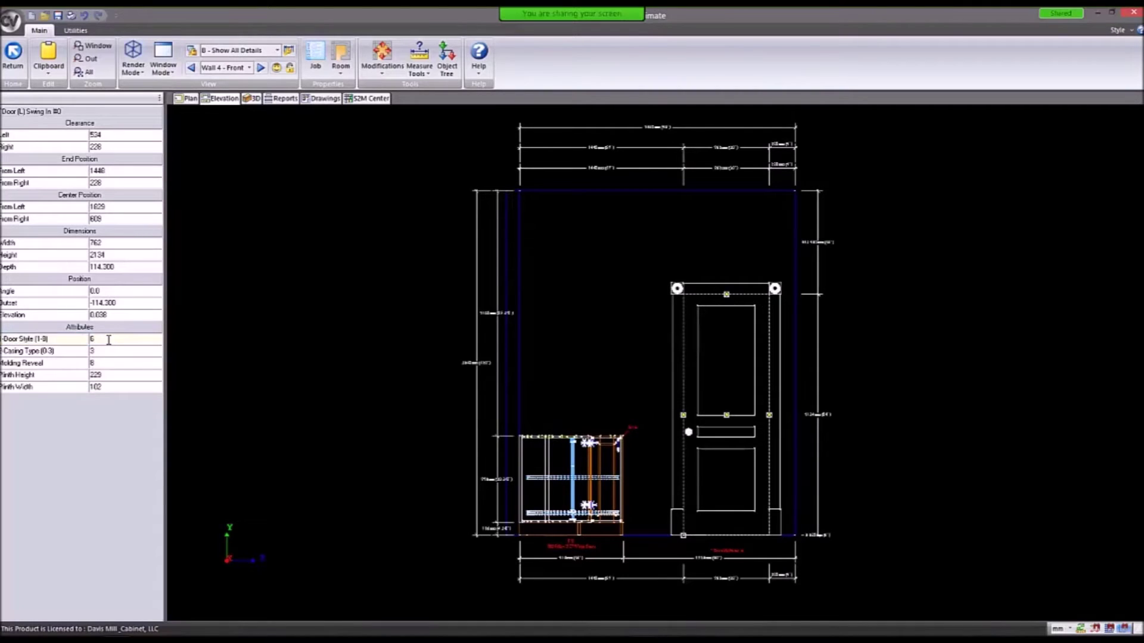
left_click(460, 404)
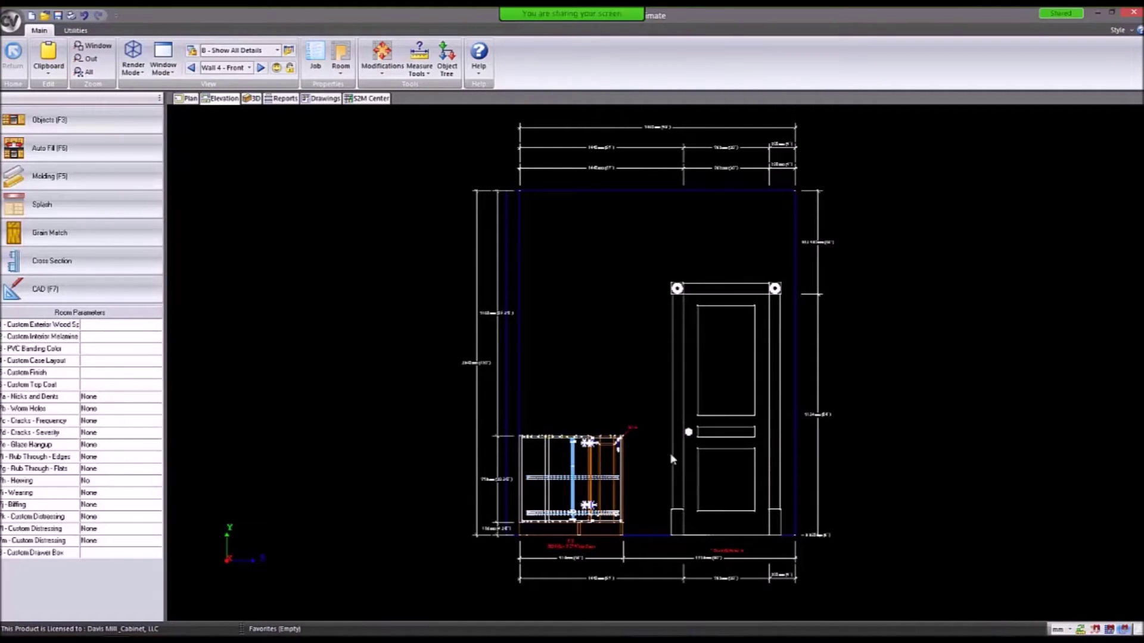
Examine the cased door, the window opening and the wall behind the island from several angles in 3D.
left_click(249, 100)
left_click_drag(489, 313, 1102, 536)
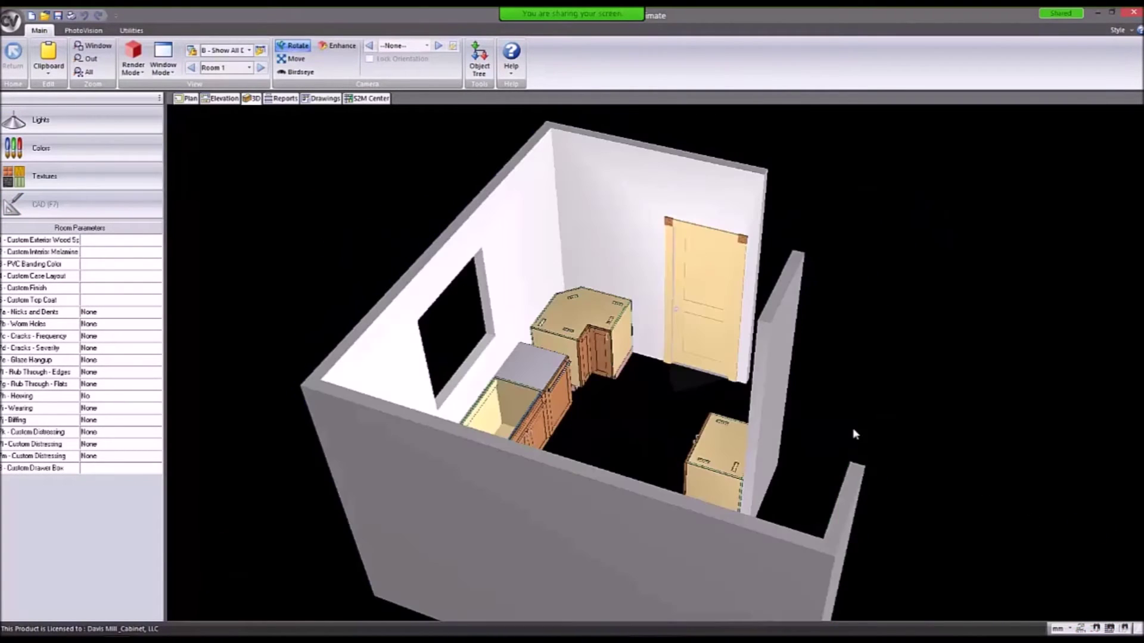
left_click_drag(860, 414, 703, 332)
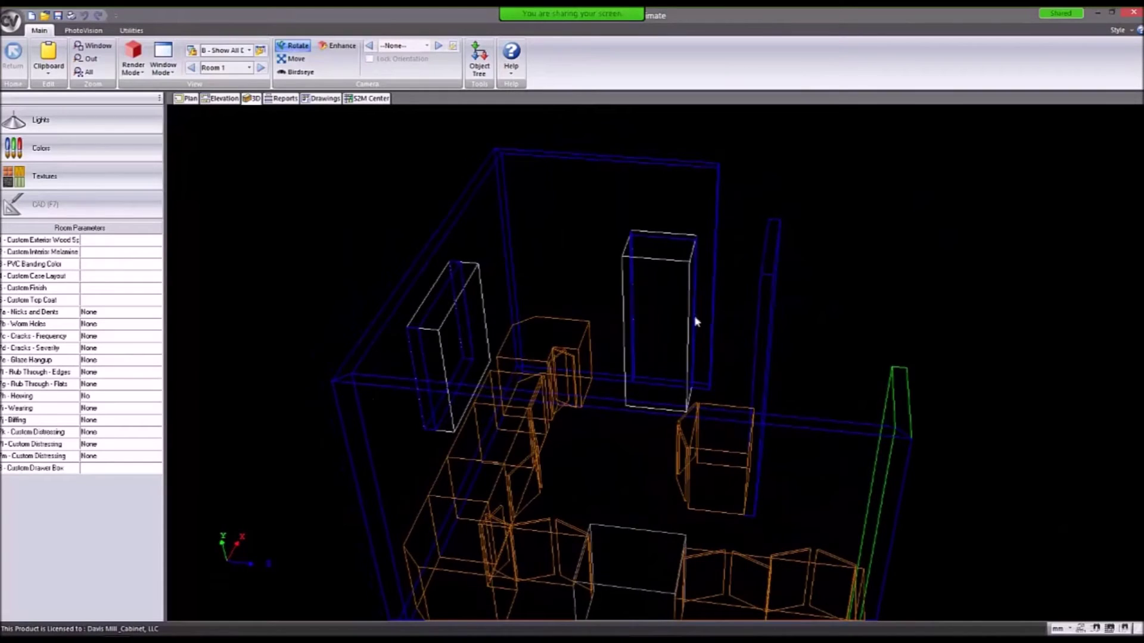
left_click_drag(623, 246, 400, 316)
left_click_drag(551, 305, 551, 305)
left_click_drag(644, 424, 616, 442)
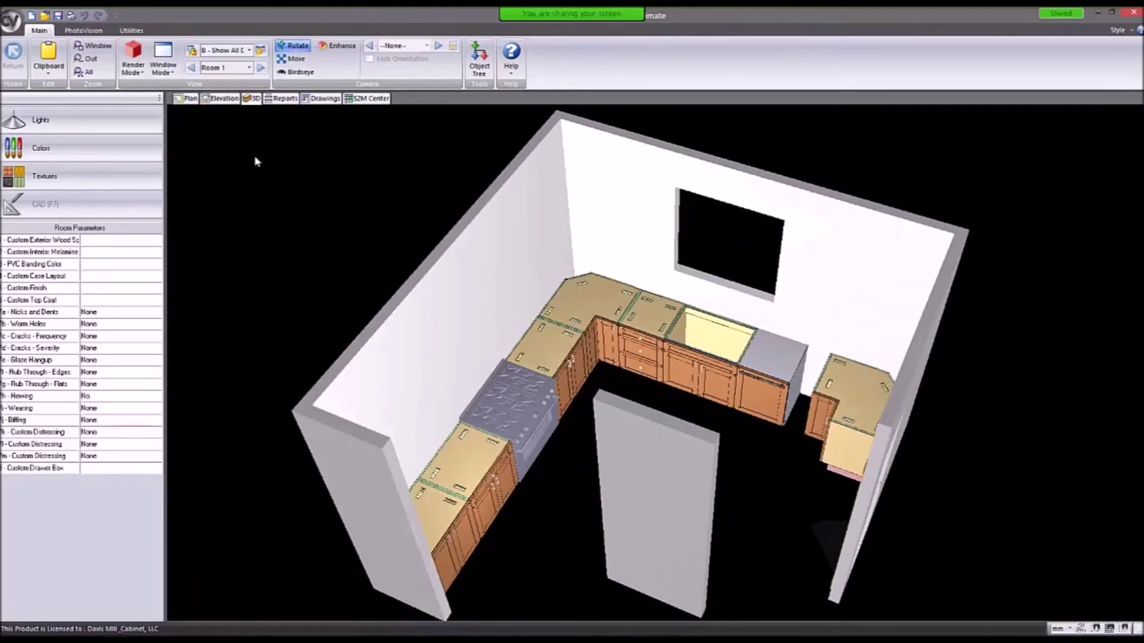
In the plan, set the height of the wall behind the island cabinet to 1068 mm.
left_click(190, 100)
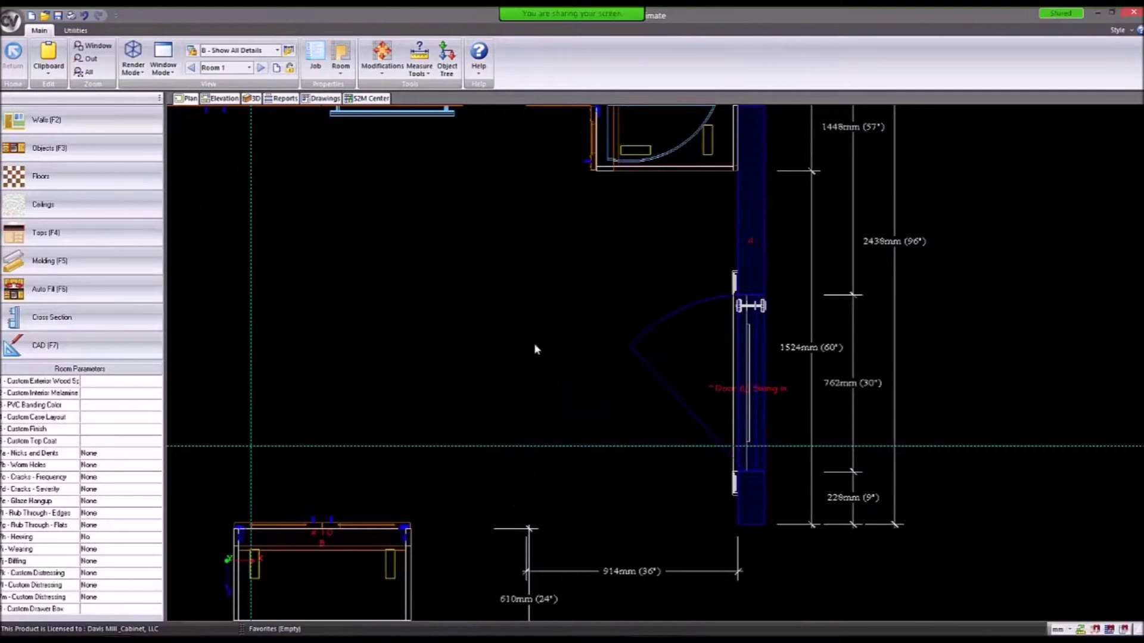
left_click(516, 595)
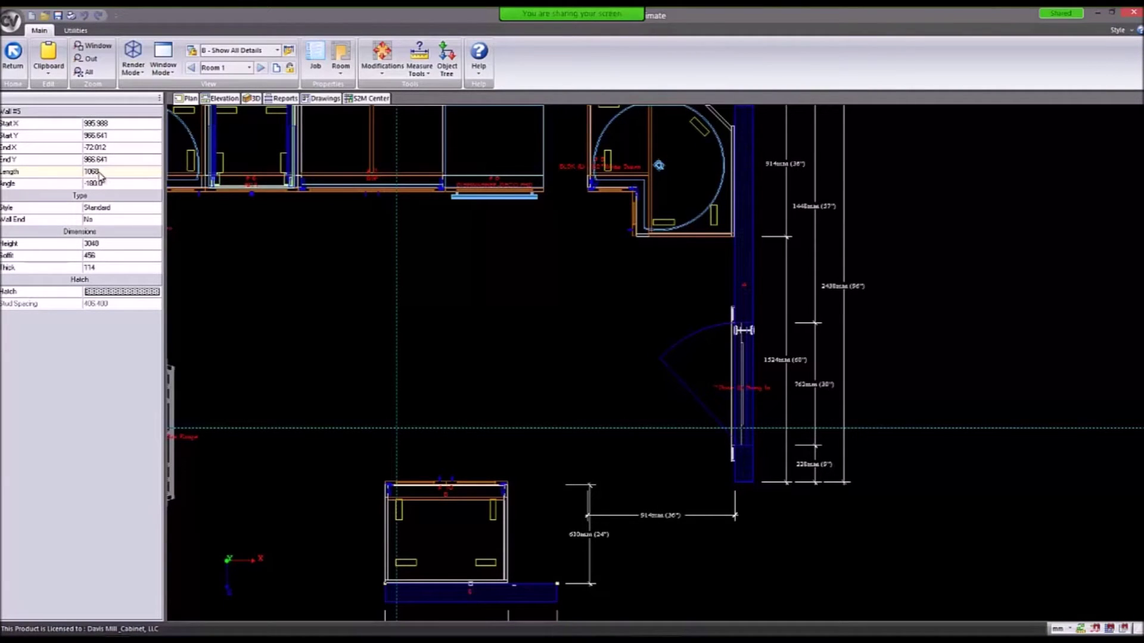
left_click(90, 243)
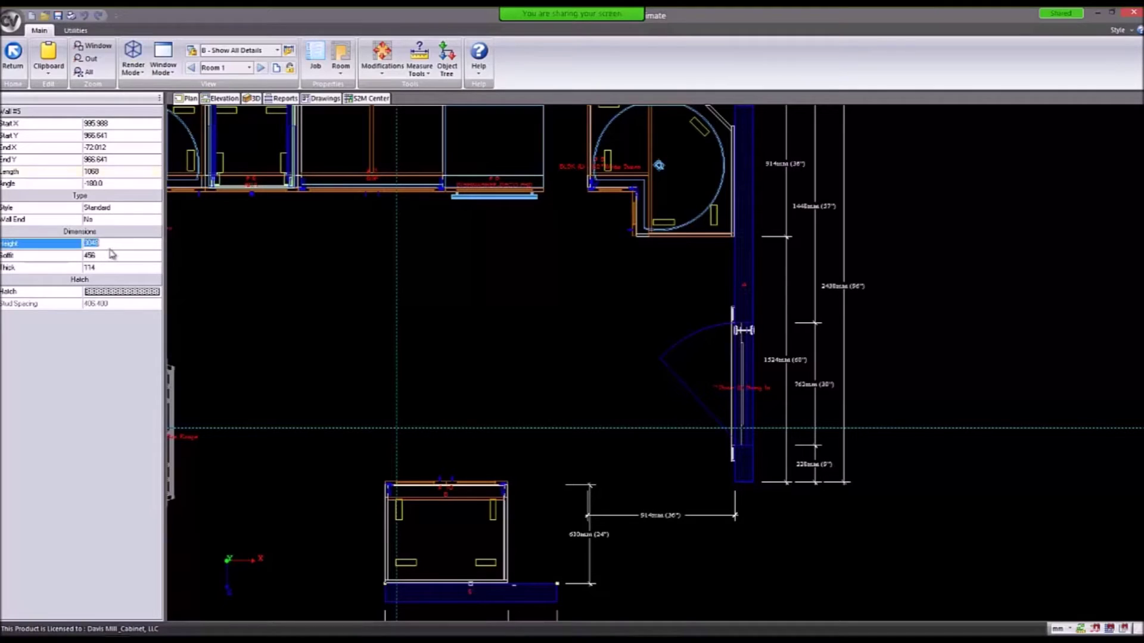
type("1068")
key("Return")
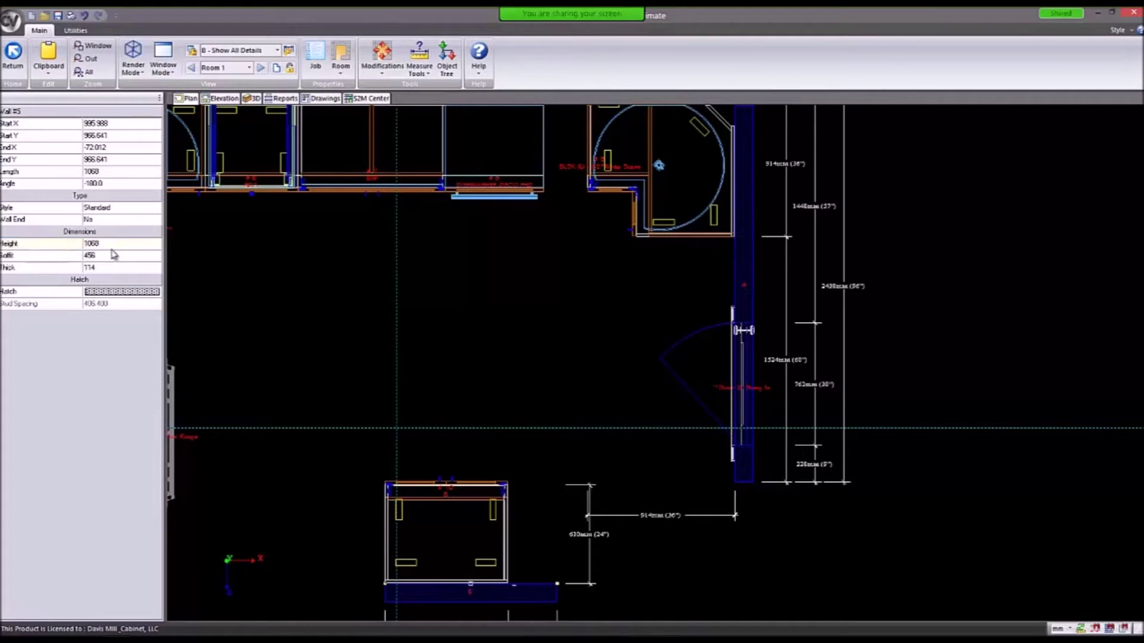
Set the length of the wall behind the island cabinet to 1500 mm.
left_click(107, 170)
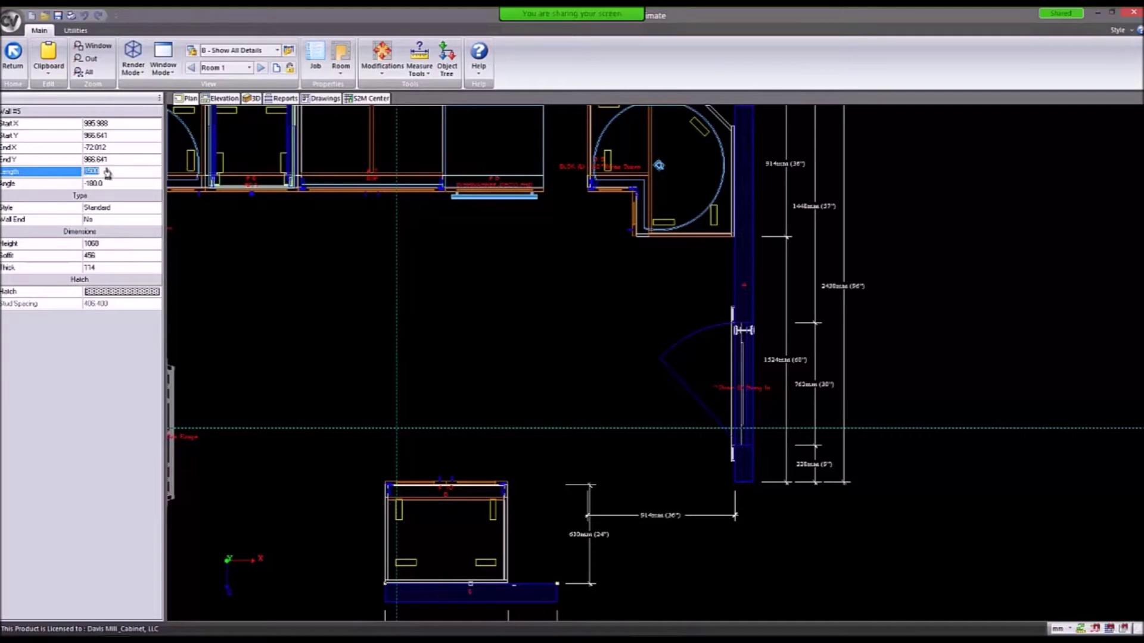
key("Return")
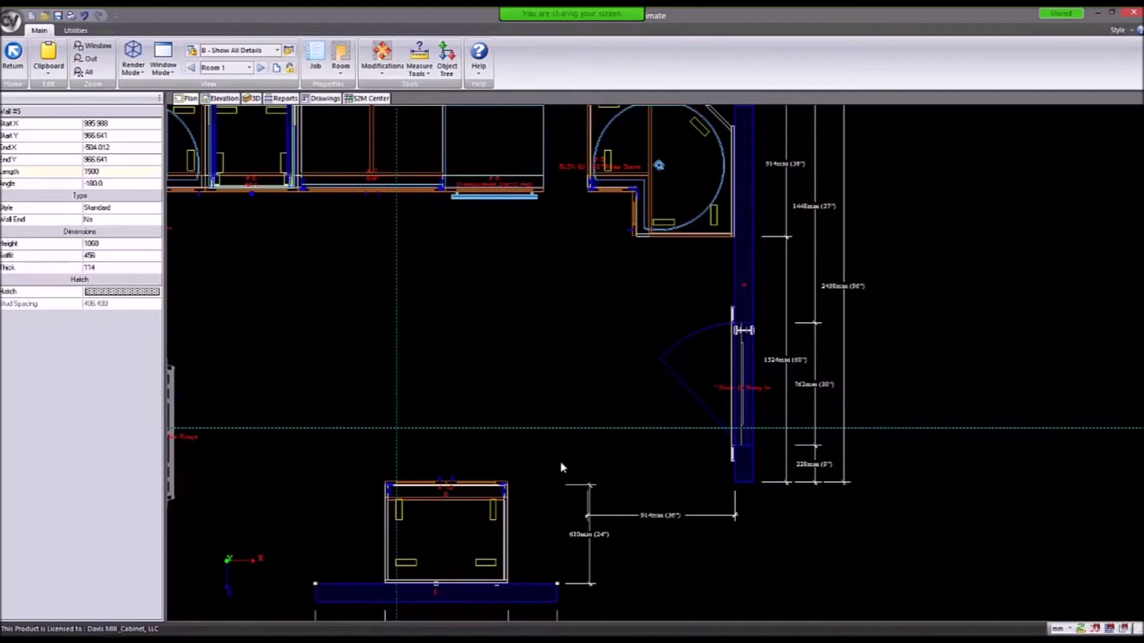
scroll(557, 477, "down", 5)
key("Escape")
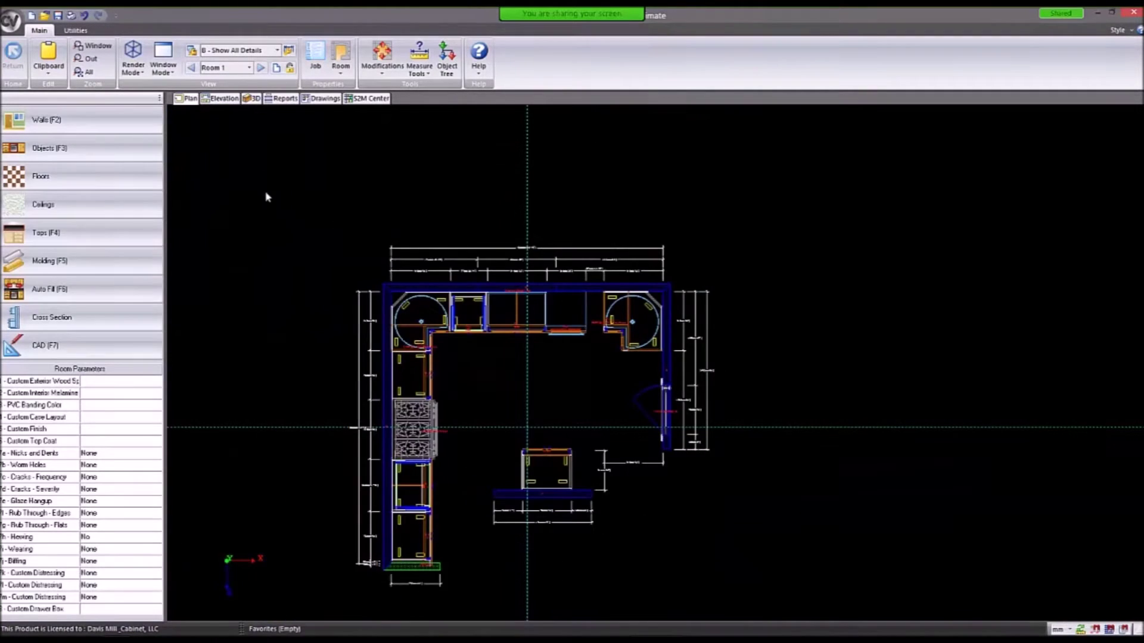
Inspect the island's low wall and the surrounding kitchen in 3D.
left_click(252, 98)
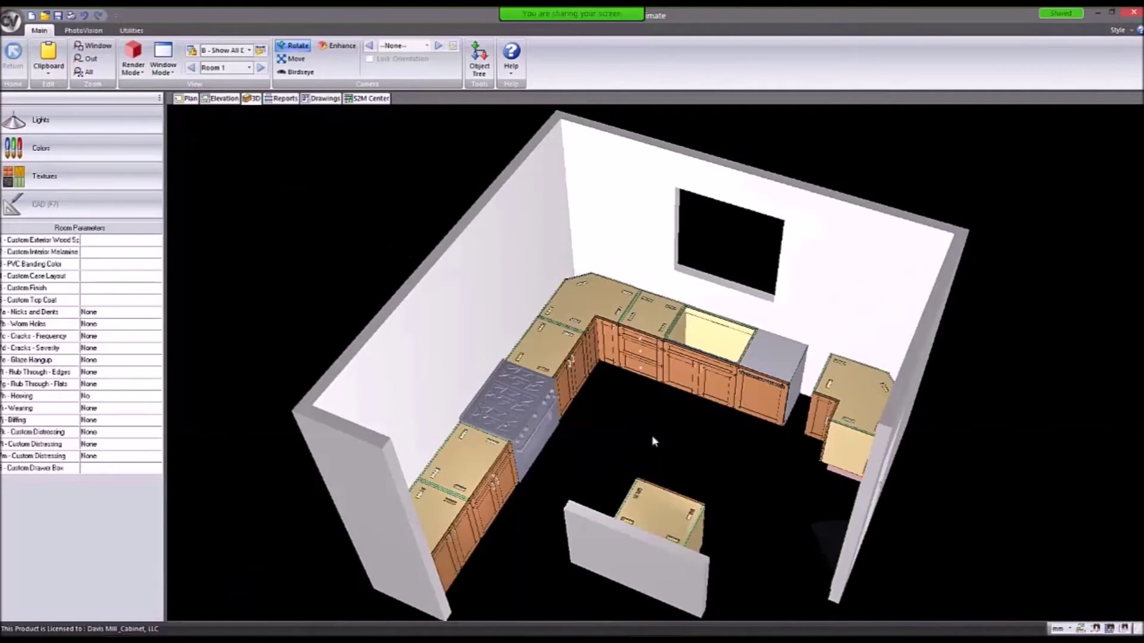
left_click_drag(485, 388, 639, 423)
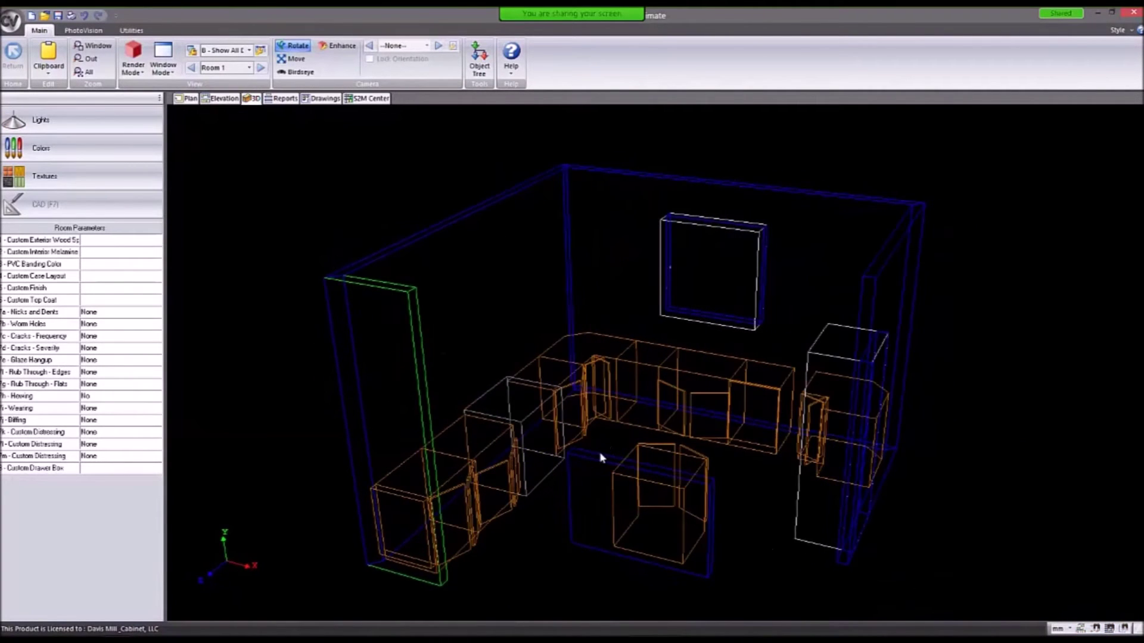
left_click_drag(623, 381, 812, 448)
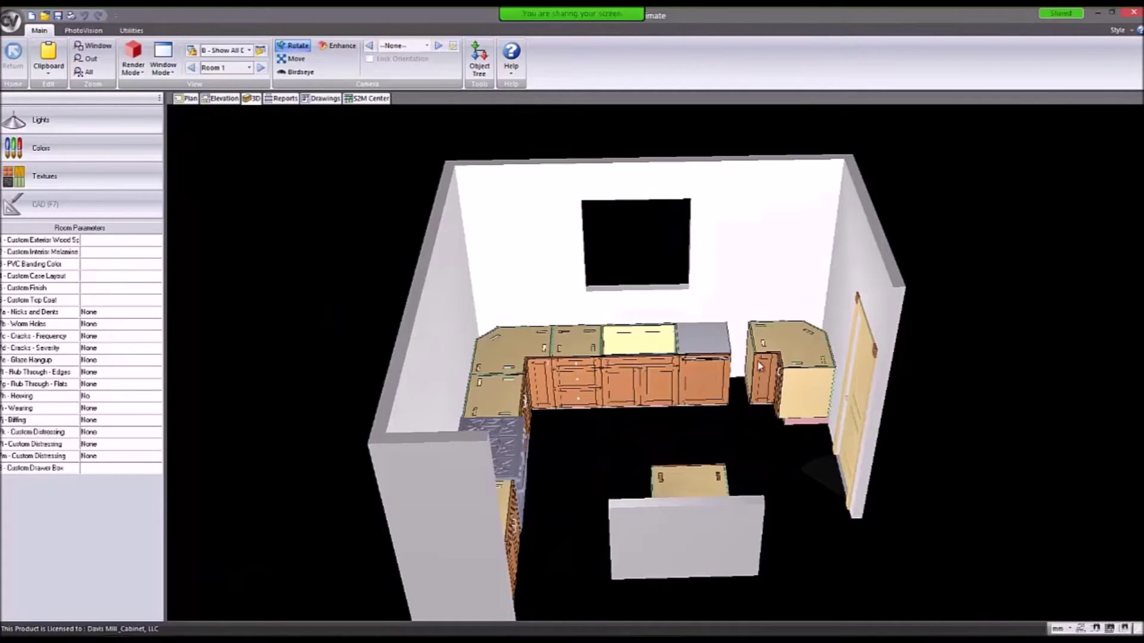
In the plan, place a structural Soffit about 3286 mm wide along the window wall, from the range-side corner to the opposite corner cabinet.
left_click(182, 99)
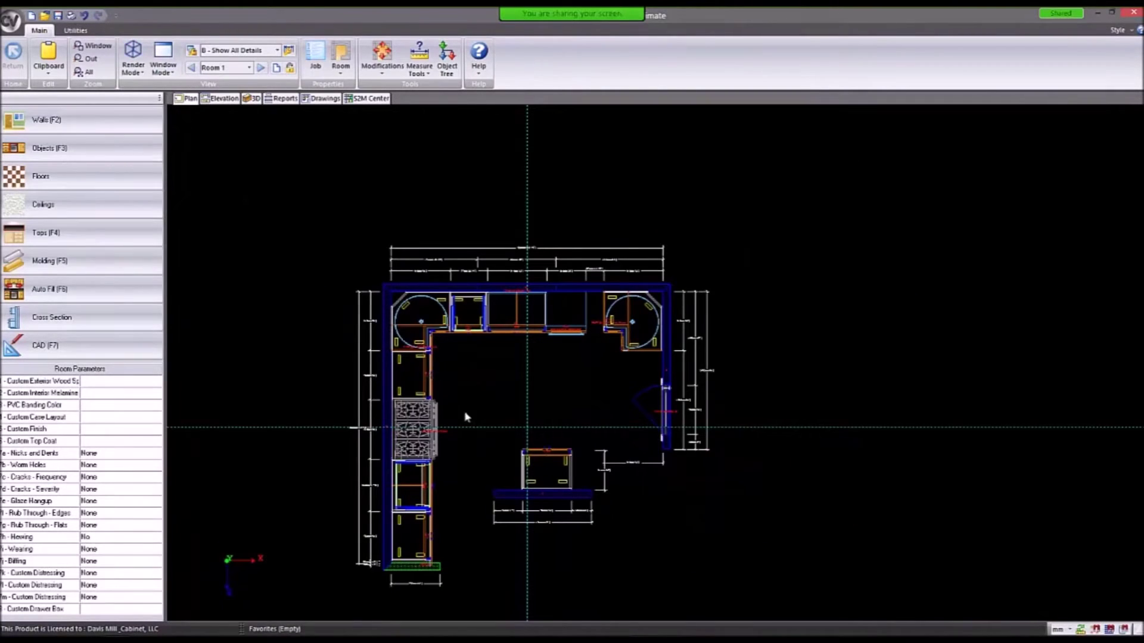
left_click(51, 146)
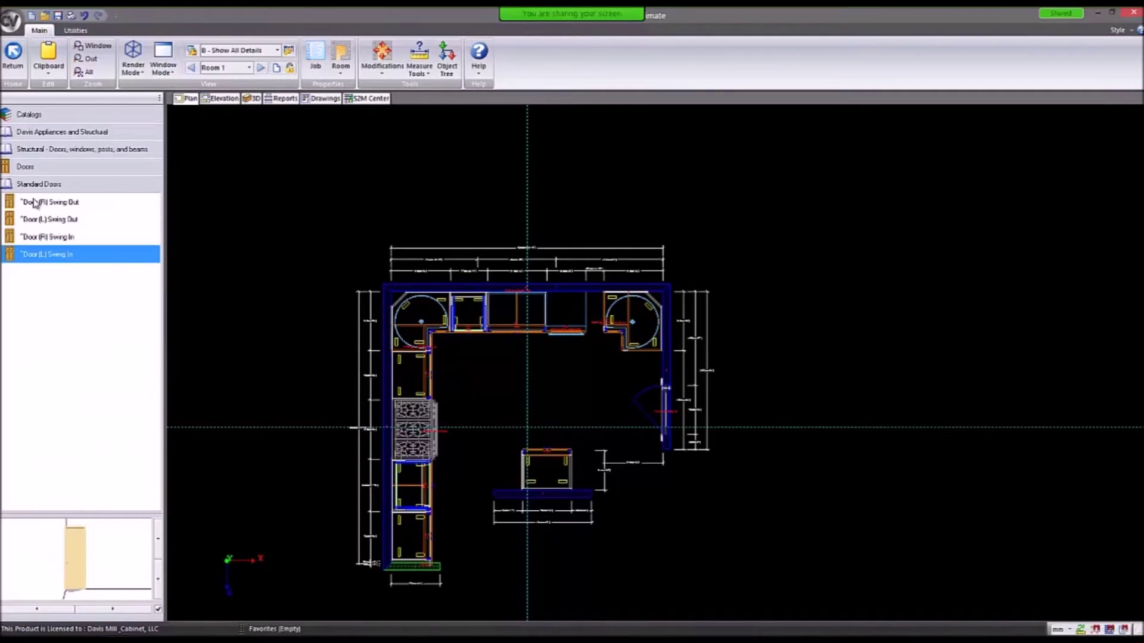
left_click(27, 168)
left_click(43, 150)
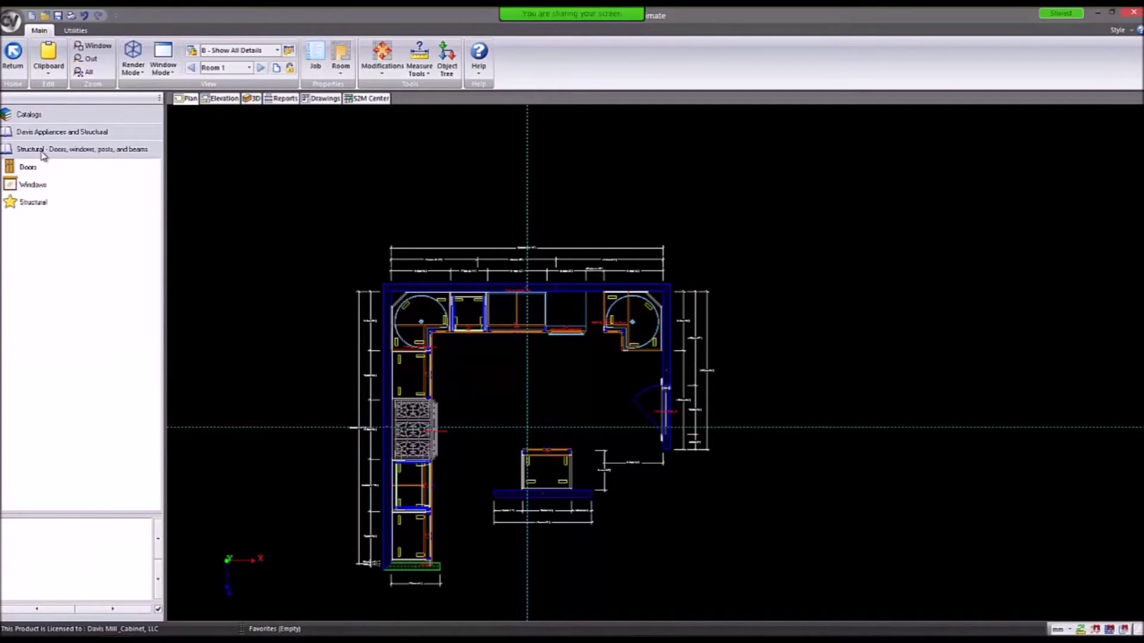
left_click(42, 134)
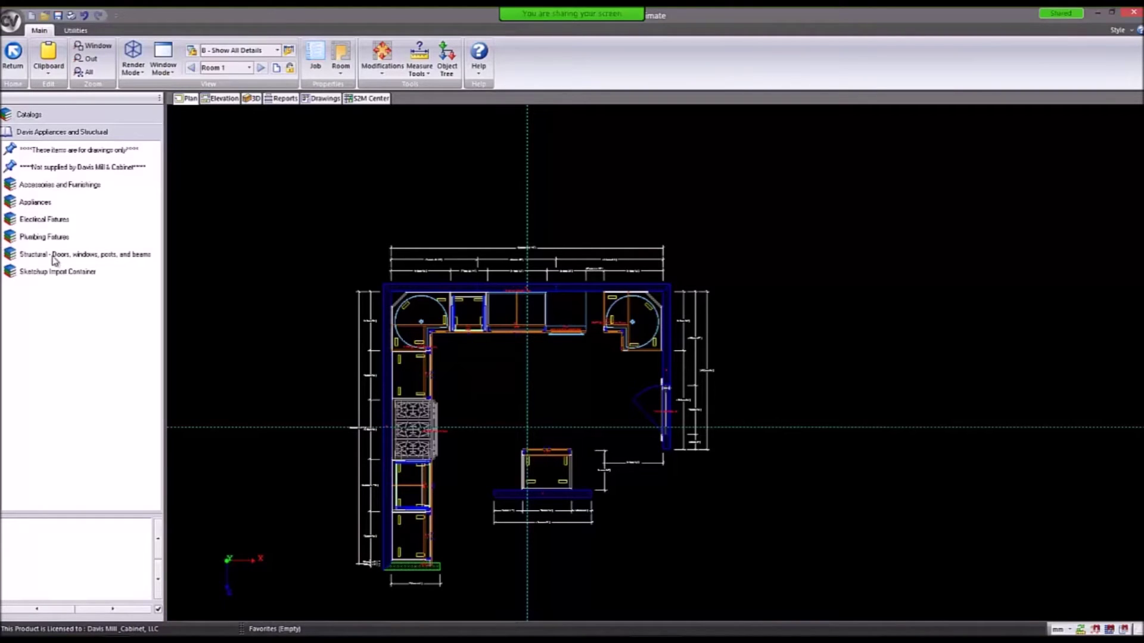
left_click(88, 257)
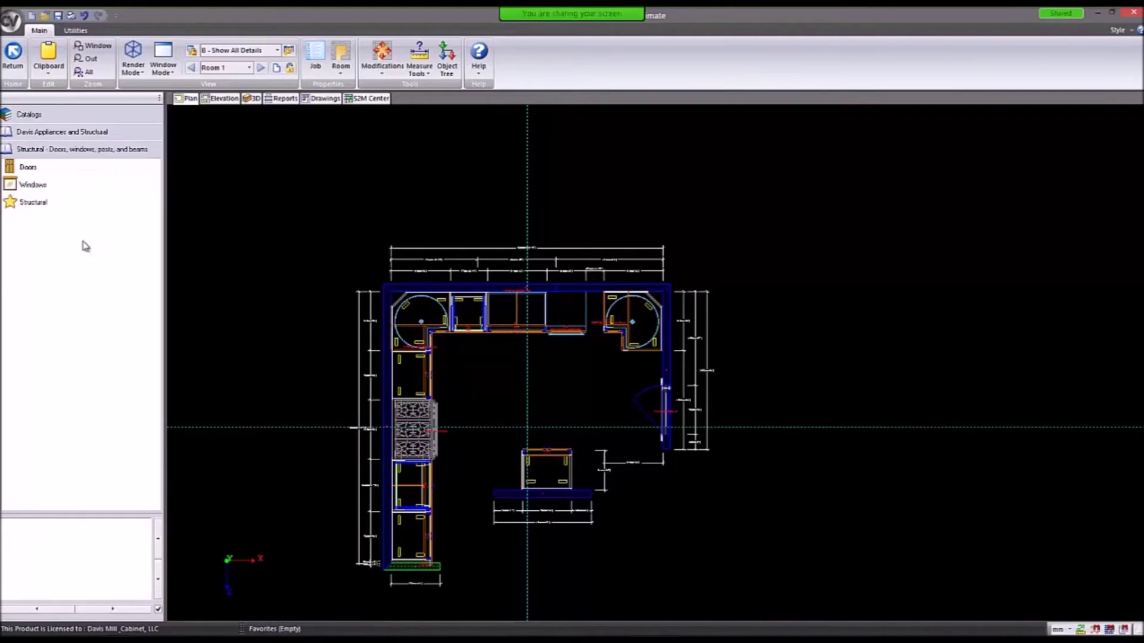
left_click(33, 204)
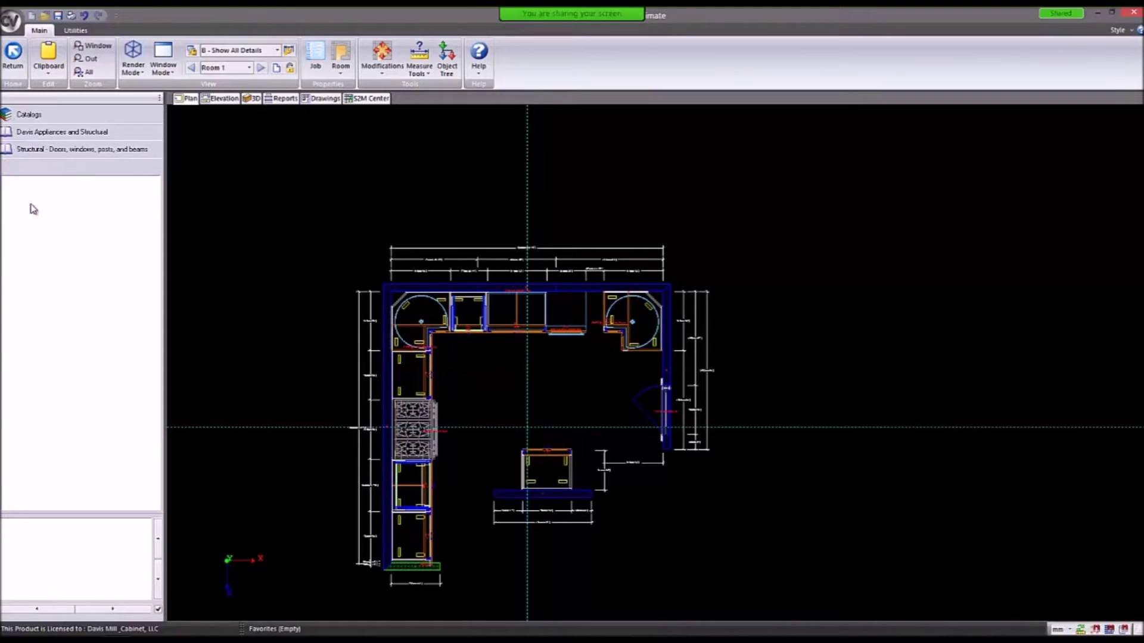
left_click_drag(34, 189, 79, 191)
left_click_drag(440, 301, 407, 305)
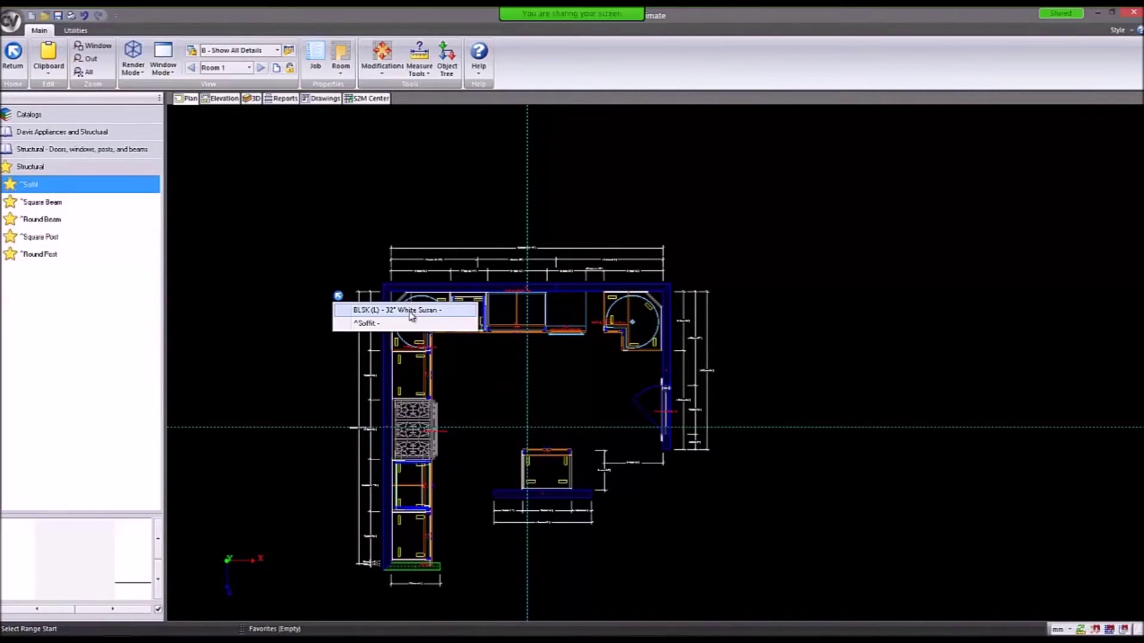
left_click(408, 323)
left_click_drag(410, 306, 665, 305)
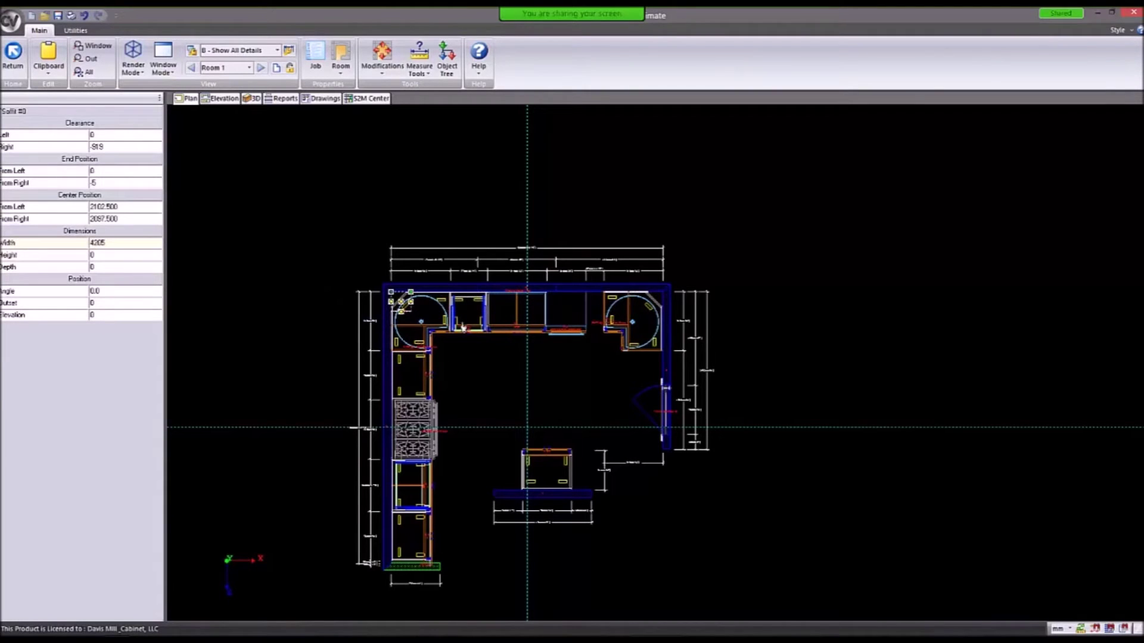
left_click_drag(605, 303, 645, 314)
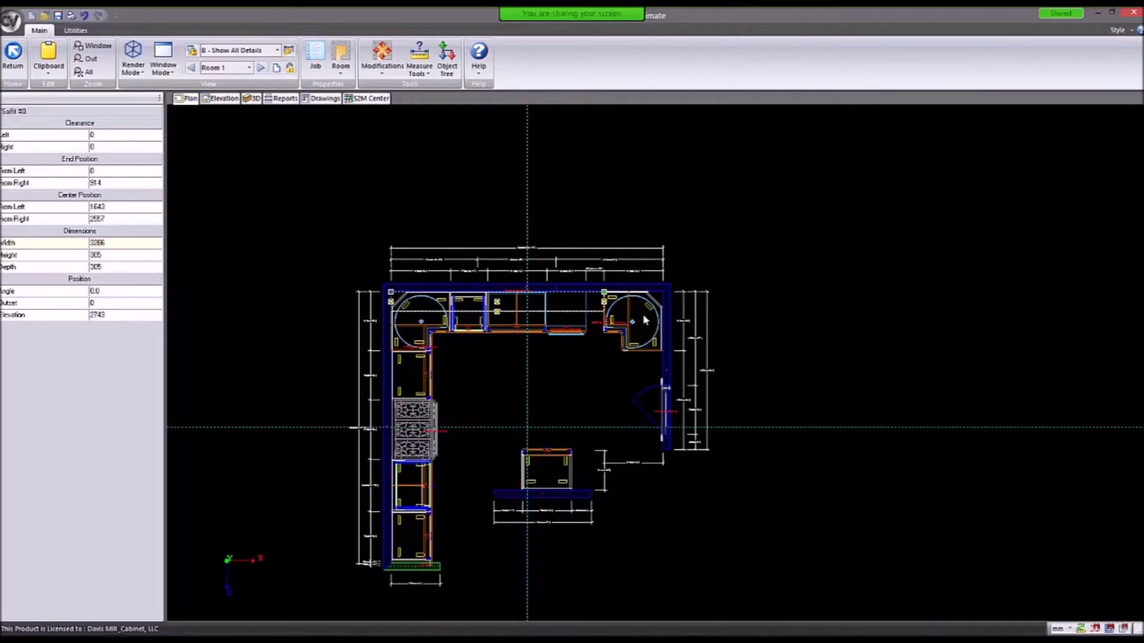
Set the width of the window wall's soffit to 4200 mm.
scroll(600, 299, "up", 5)
scroll(395, 260, "up", 1)
left_click(108, 243)
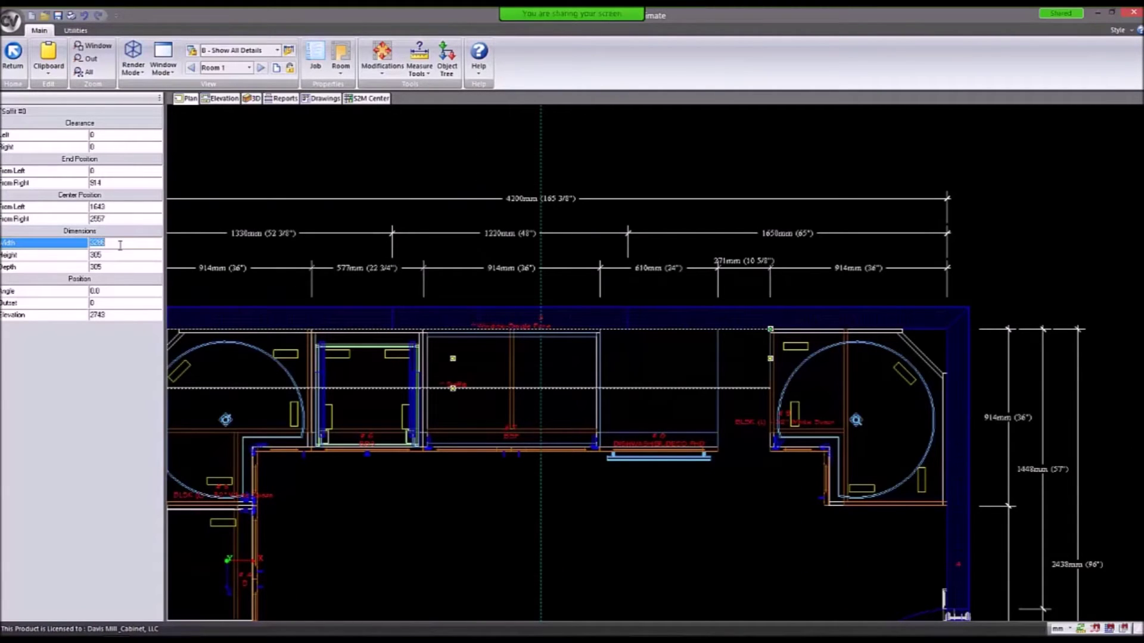
type("4200")
key("Return")
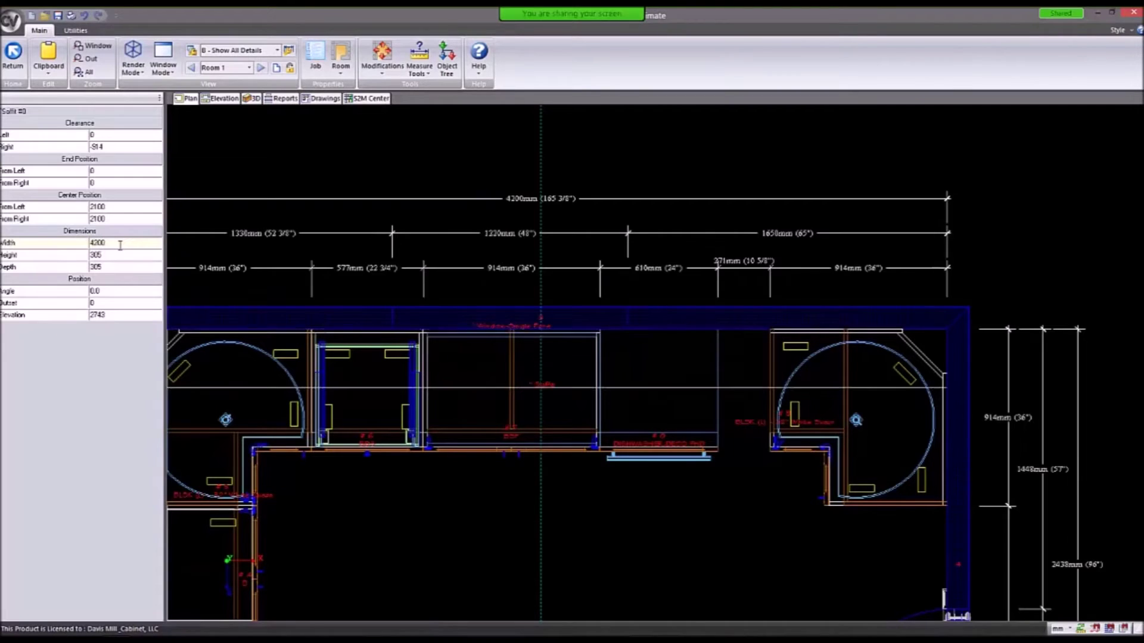
scroll(661, 245, "down", 3)
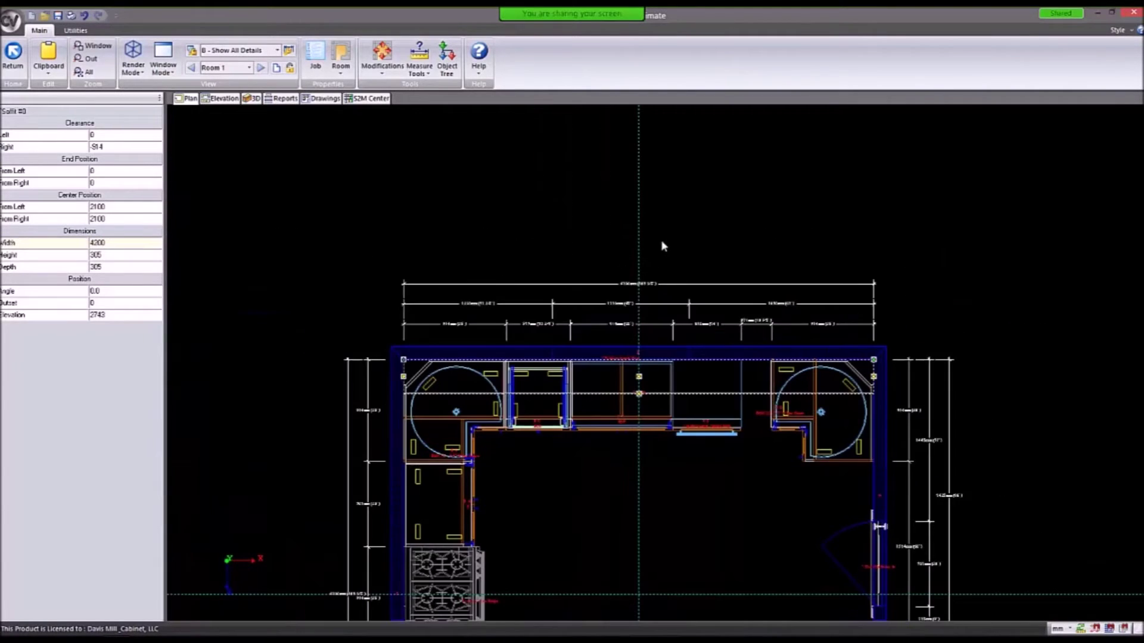
left_click(661, 245)
Set the depth of the soffit along the window wall to 610 mm.
scroll(659, 403, "up", 3)
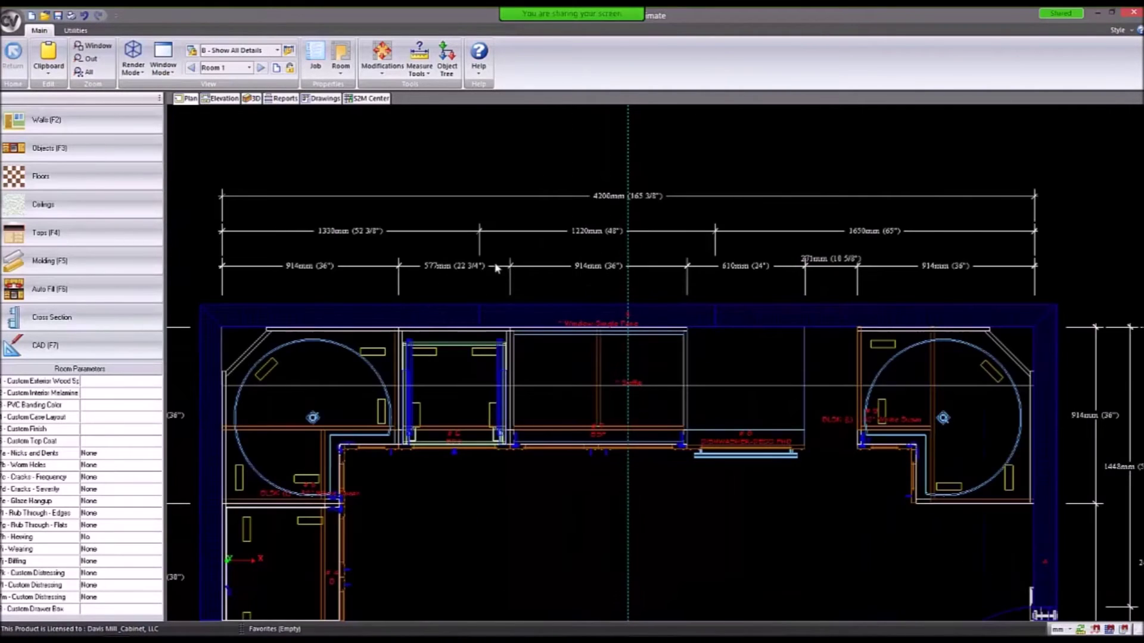
left_click(48, 148)
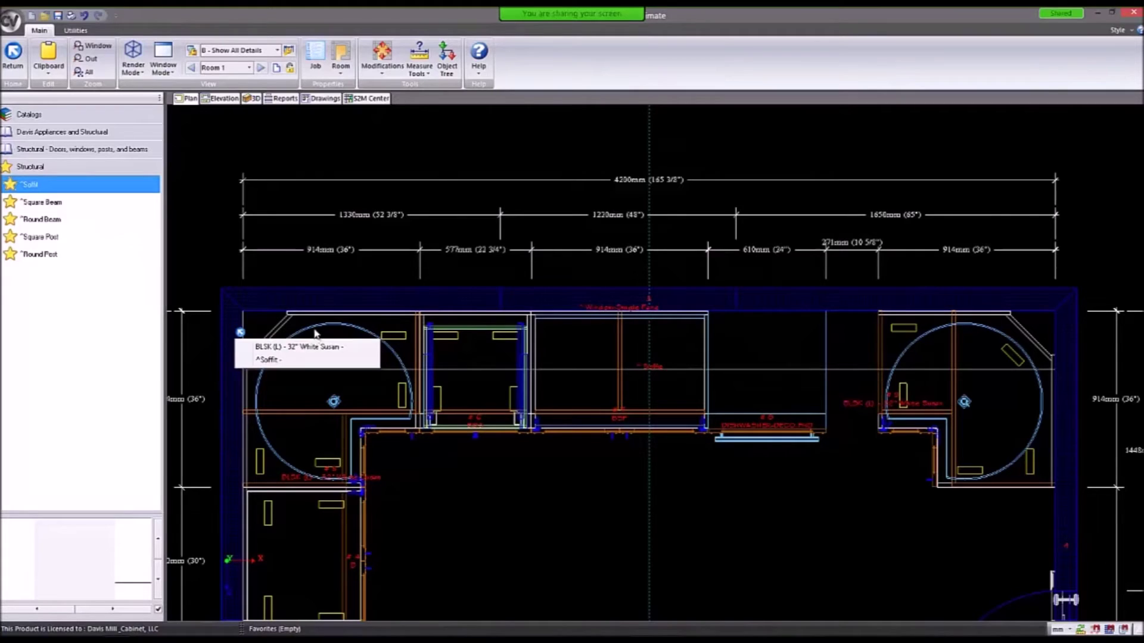
left_click(454, 357)
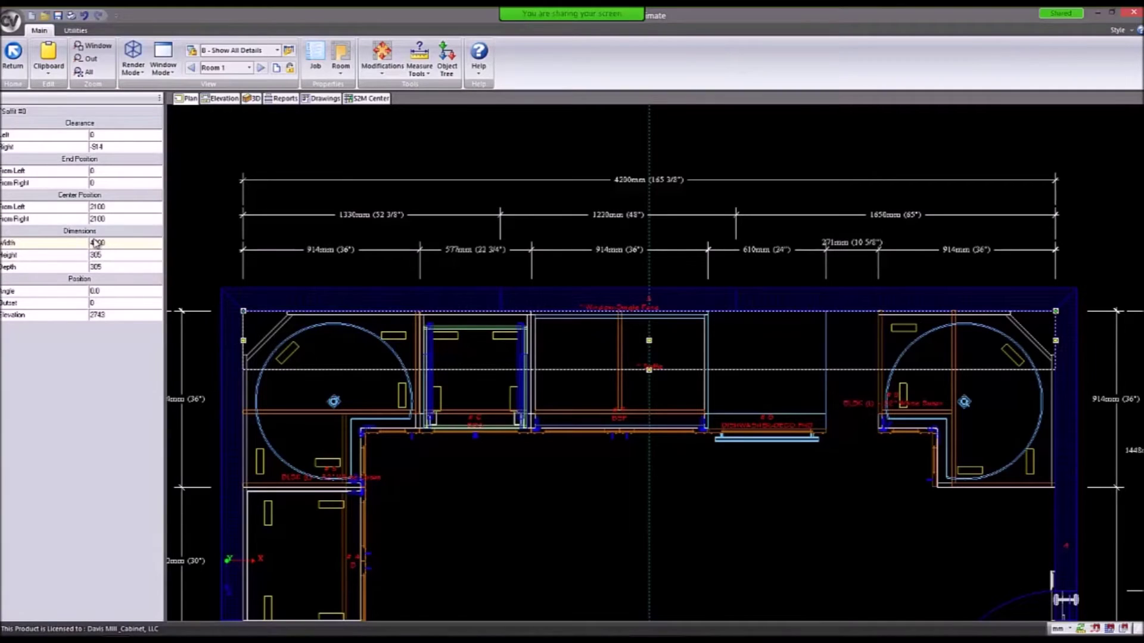
left_click(112, 269)
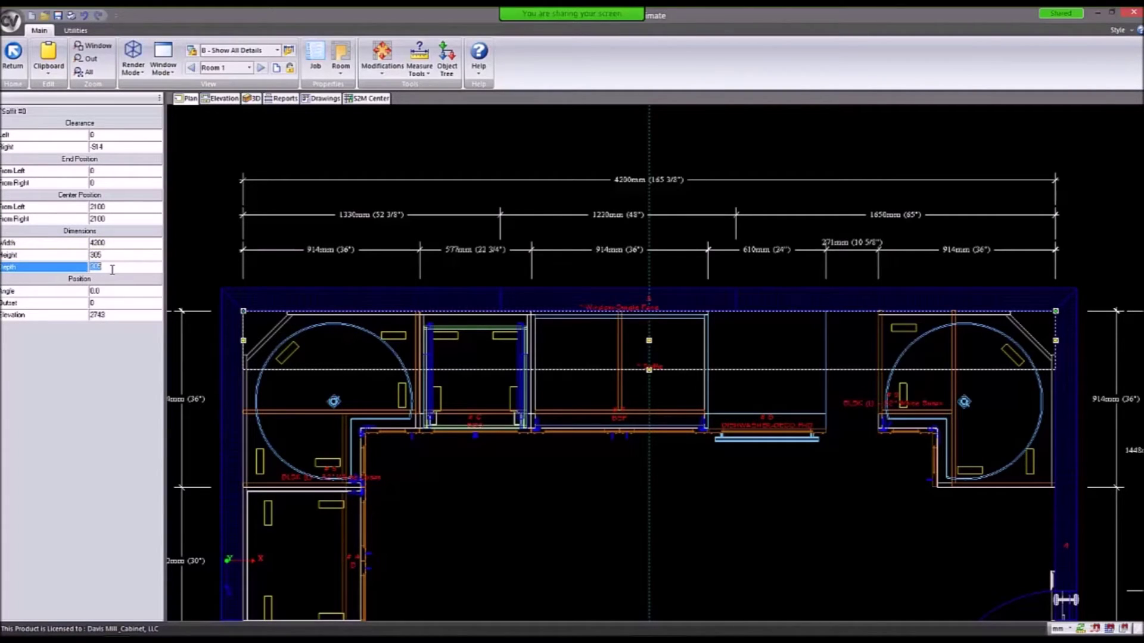
type("610")
key("Return")
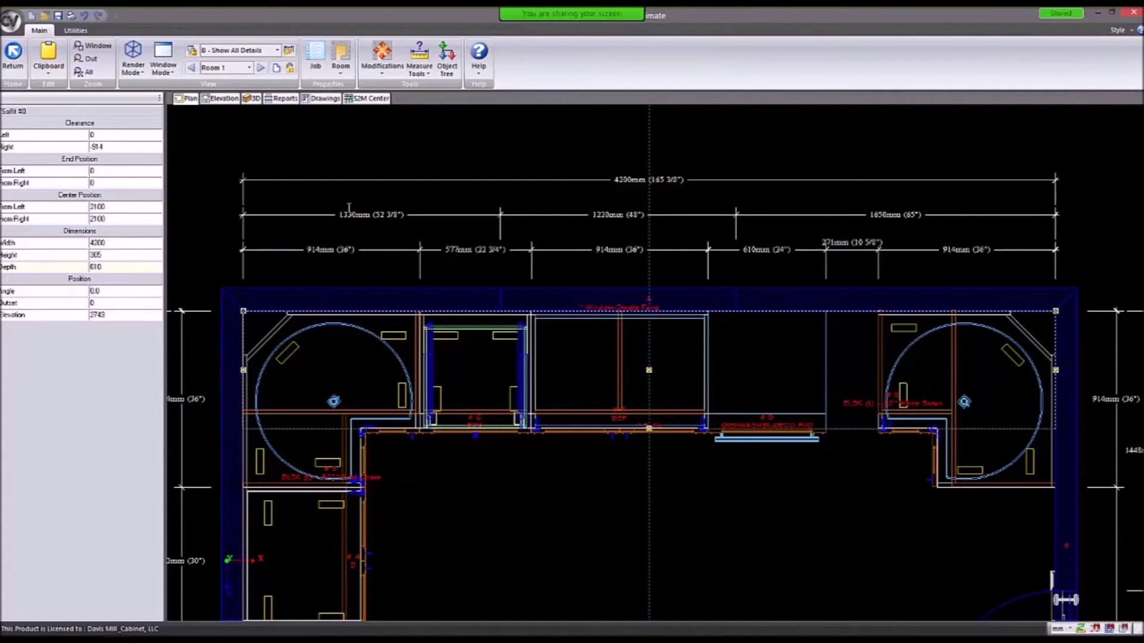
left_click(279, 197)
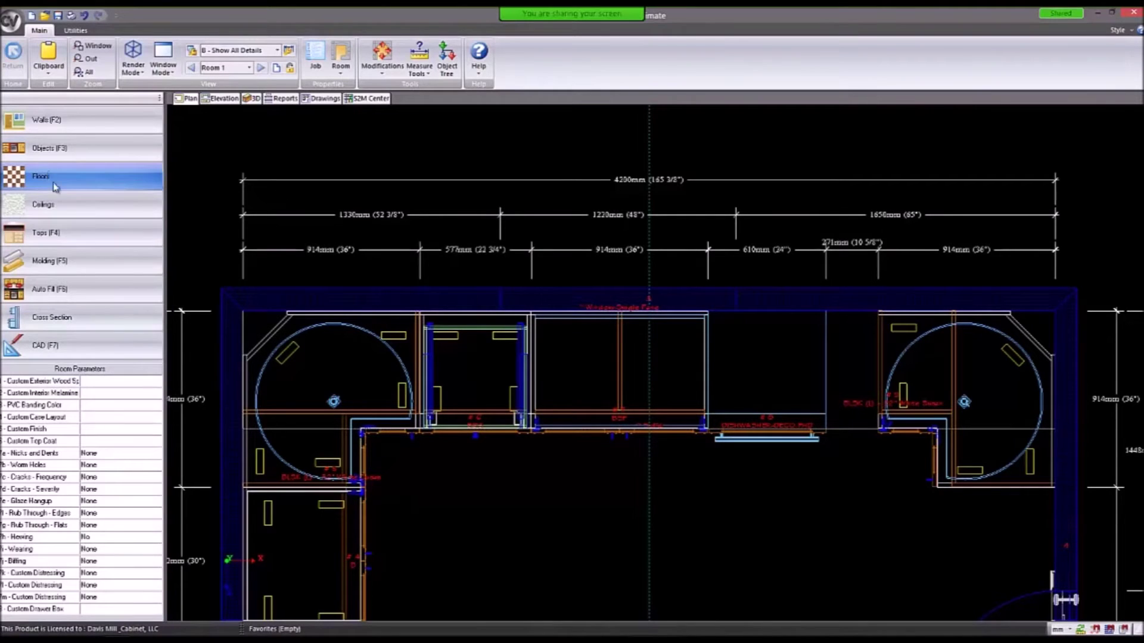
Place a structural Square Beam on the range wall, over the base cabinet between the range and the corner cabinet.
left_click(67, 156)
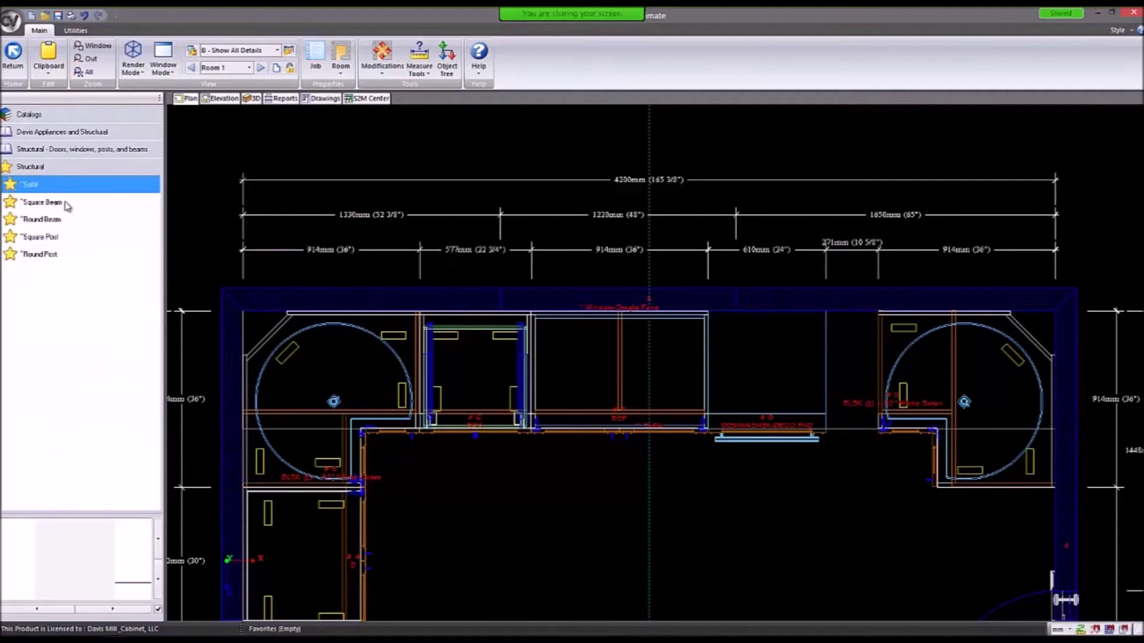
scroll(282, 172, "down", 2)
scroll(268, 194, "down", 2)
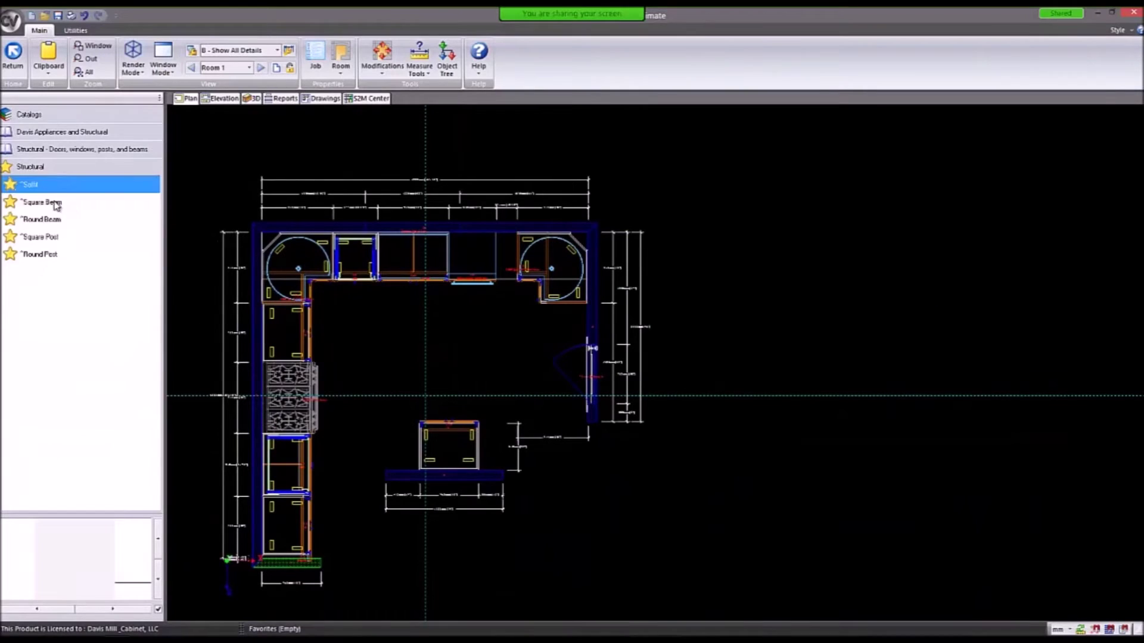
left_click(59, 203)
left_click(282, 354)
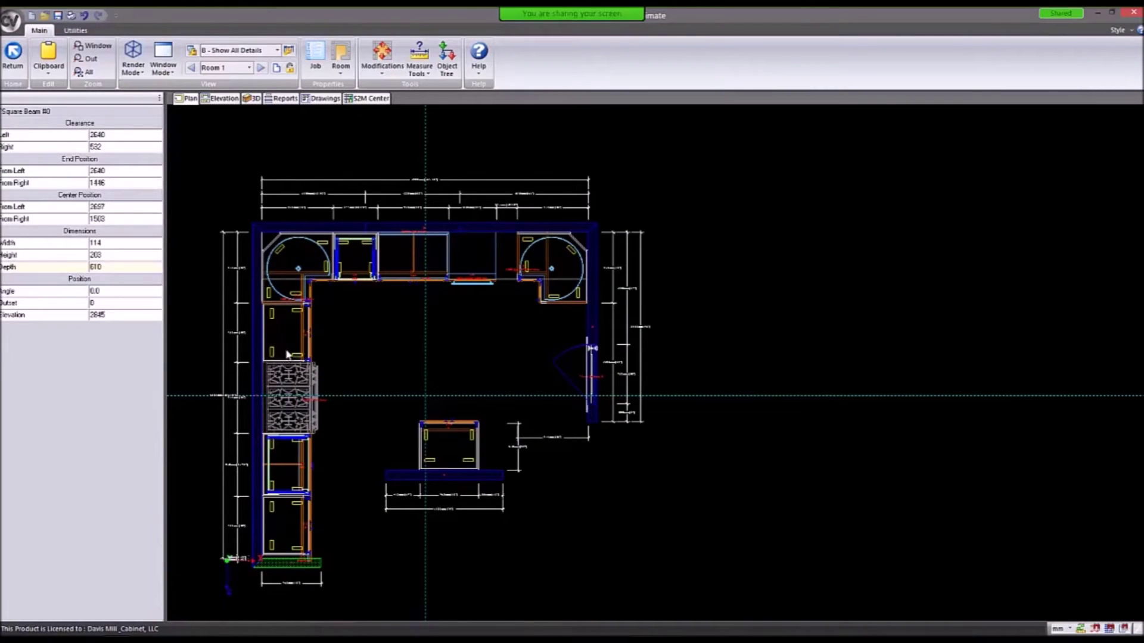
Set the square beam's depth to 4200 mm to span the room from the range wall to the door wall.
left_click(277, 369)
left_click(106, 267)
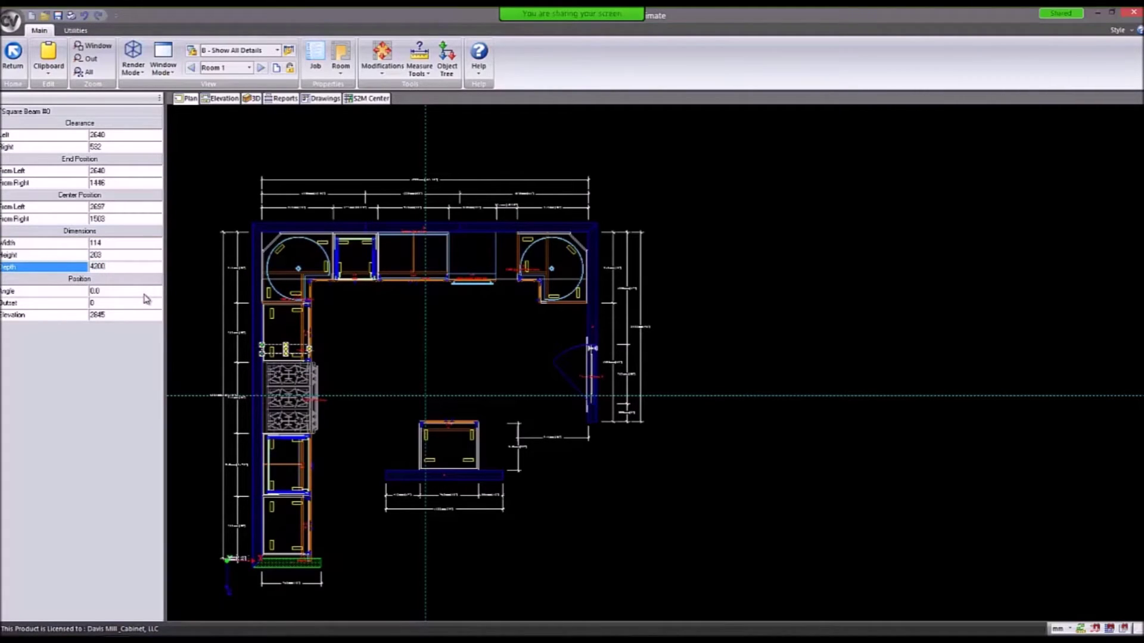
type("4200")
key("Return")
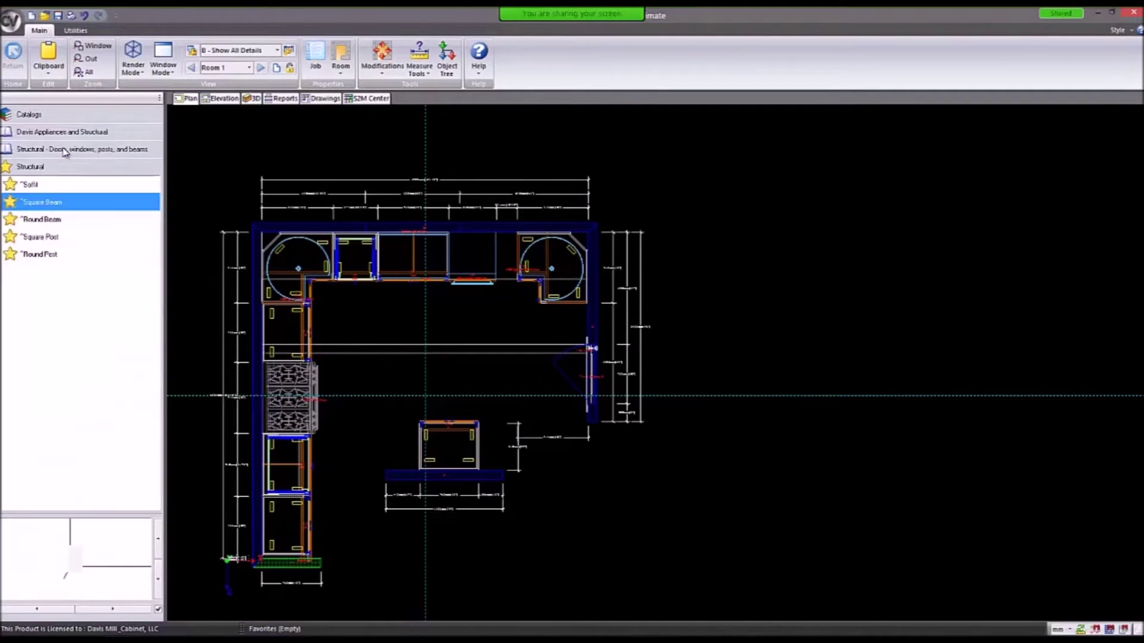
Place a Round Post at the door wall's free end and move it beyond the wall, level with the island's low wall, at about 50 mm outset.
left_click(49, 255)
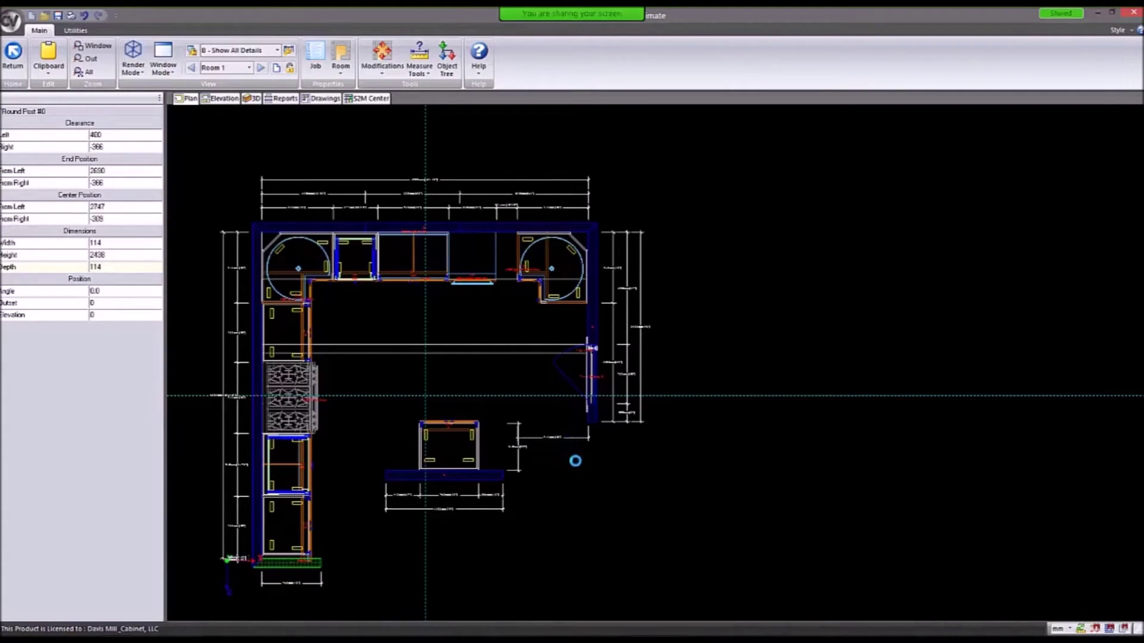
left_click(583, 418)
scroll(579, 426, "up", 4)
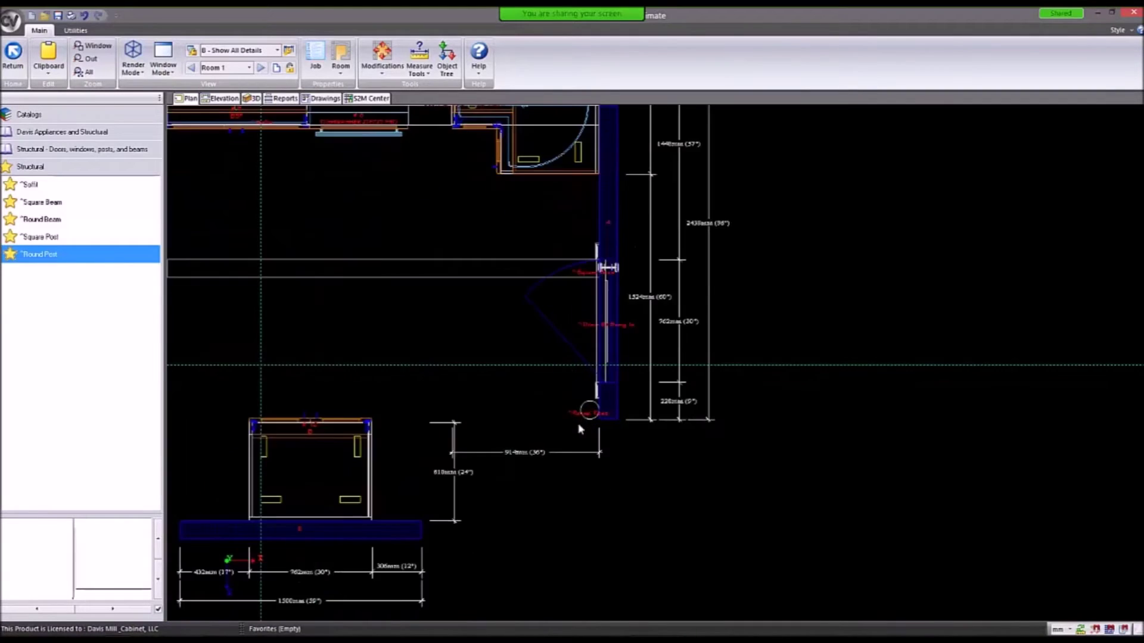
scroll(579, 429, "up", 2)
left_click(593, 407)
left_click_drag(597, 404, 584, 571)
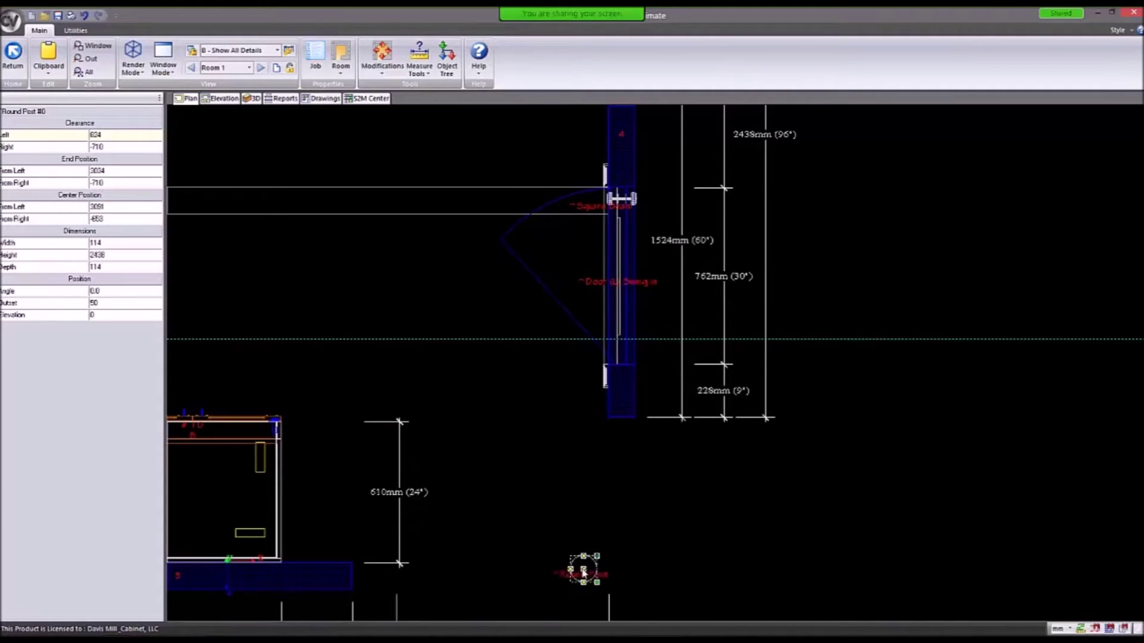
Set the round post's width and depth to 305 mm.
left_click(116, 244)
type("305")
key("Return")
key("Return")
scroll(599, 572, "up", 3)
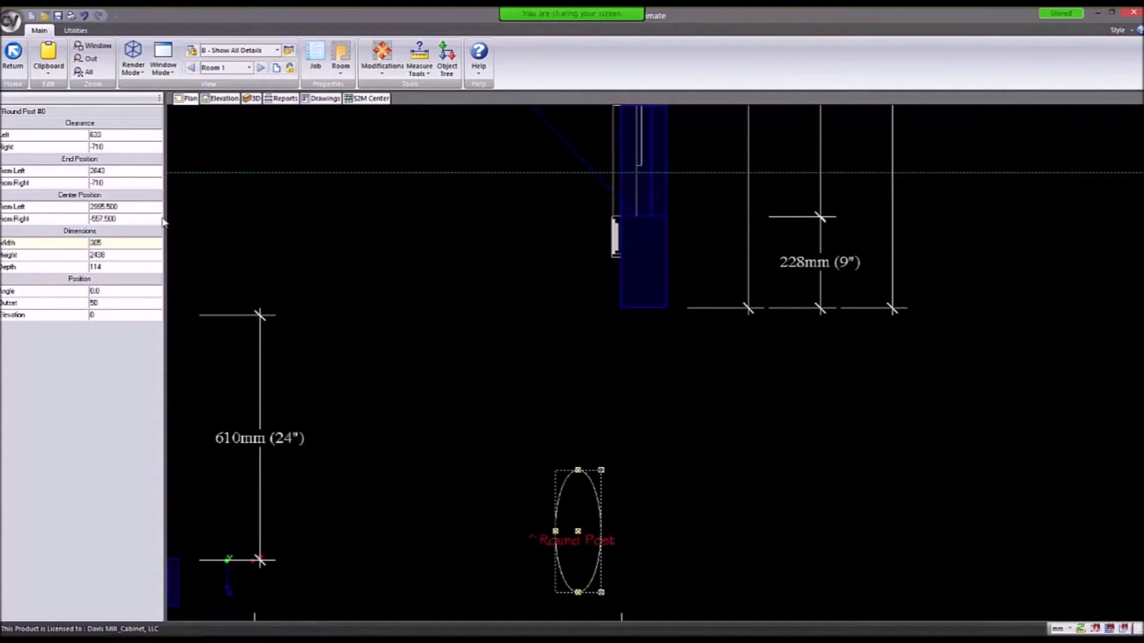
left_click(104, 267)
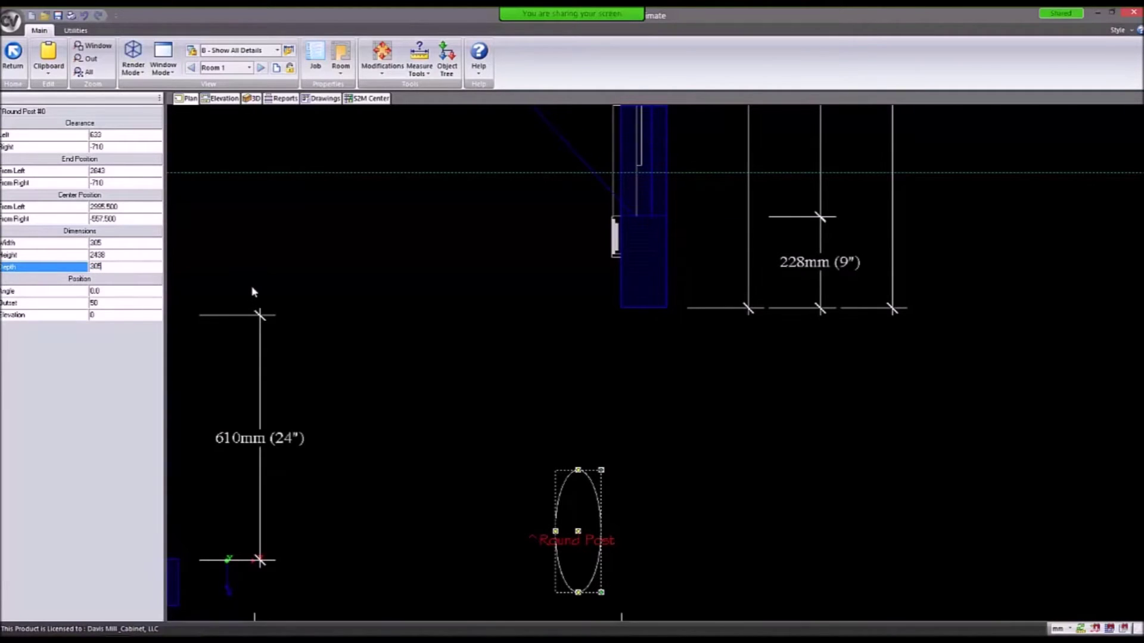
key("Return")
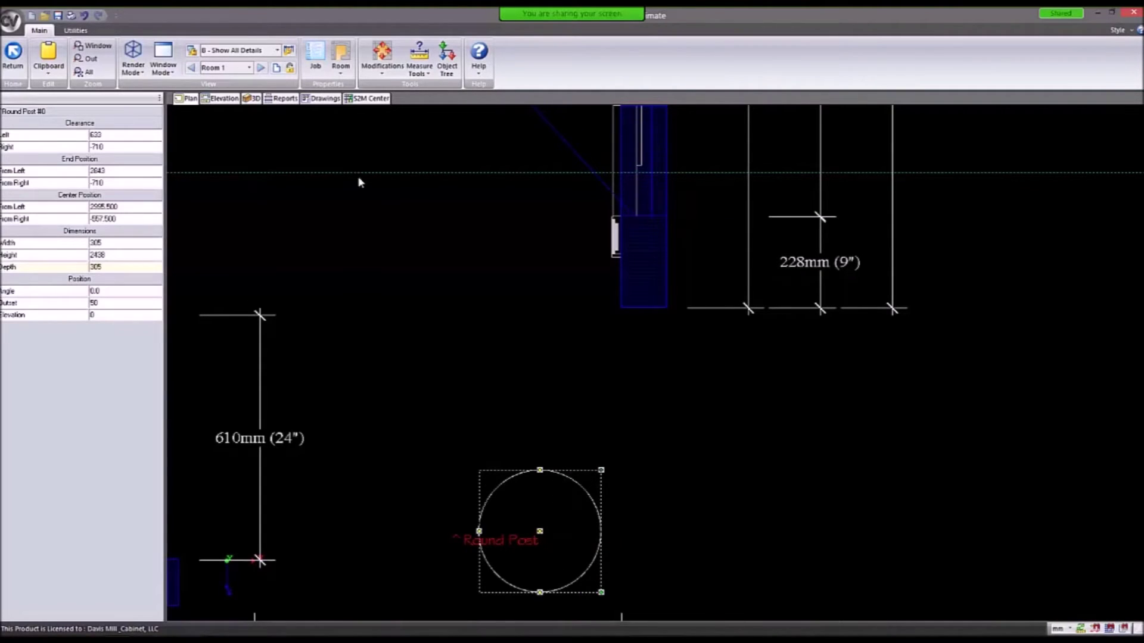
Inspect the resized round post in the 3D view from above, and return to the plan view.
left_click(251, 99)
mouse_move(394, 269)
left_mouse_down()
mouse_move(515, 310)
mouse_move(459, 338)
left_mouse_up()
mouse_move(700, 319)
left_mouse_down()
mouse_move(529, 289)
mouse_move(752, 410)
left_mouse_up()
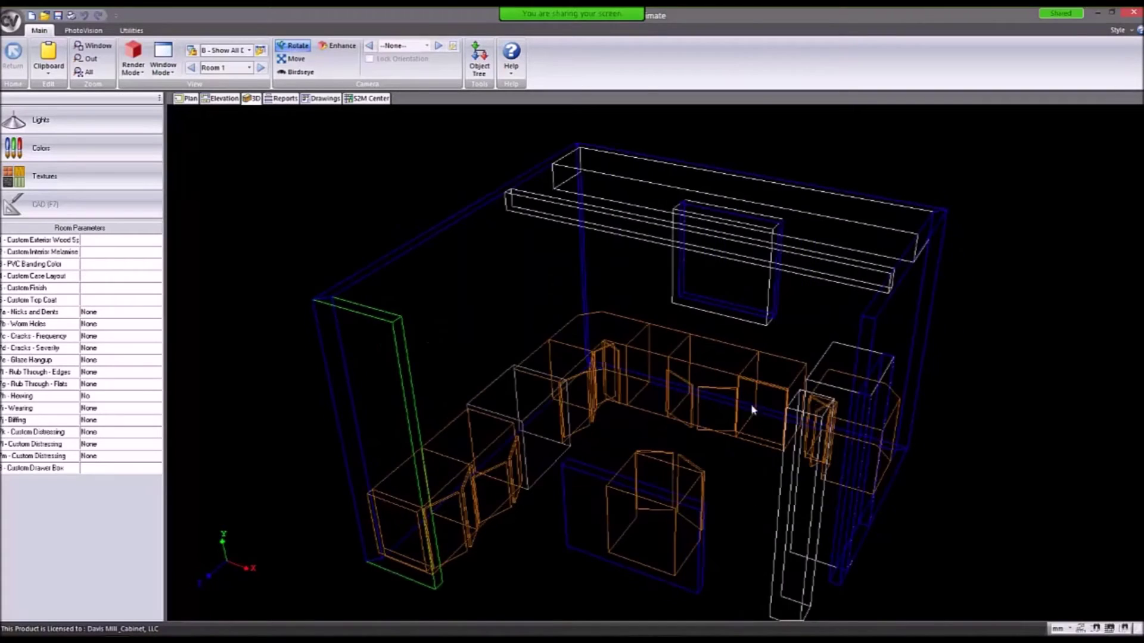
left_click_drag(791, 338, 791, 339)
left_click(179, 99)
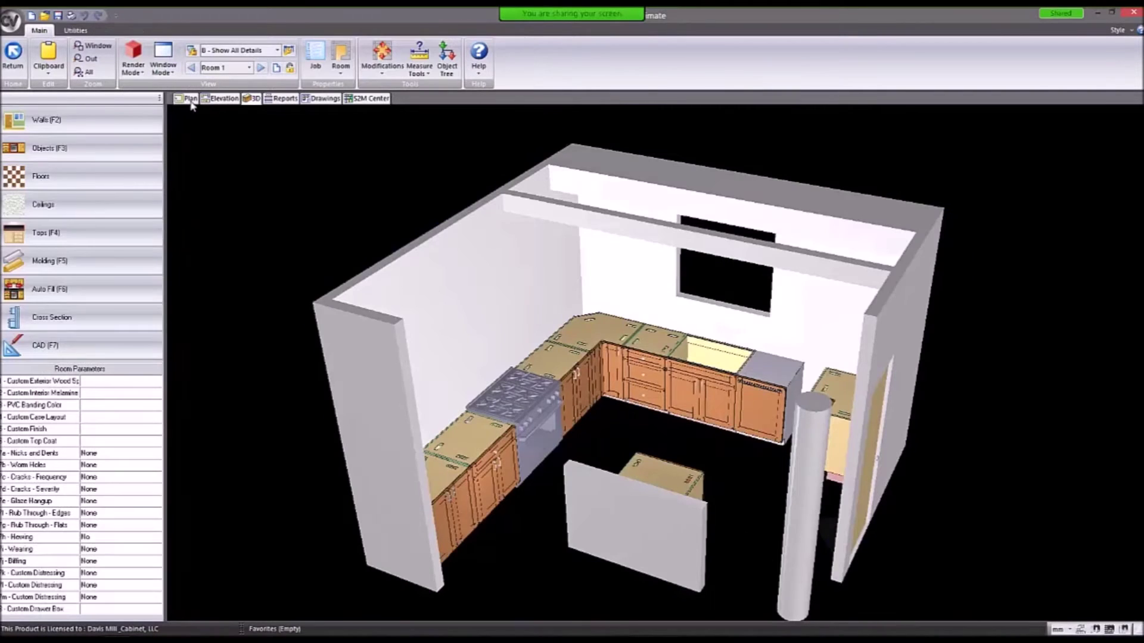
left_click(116, 177)
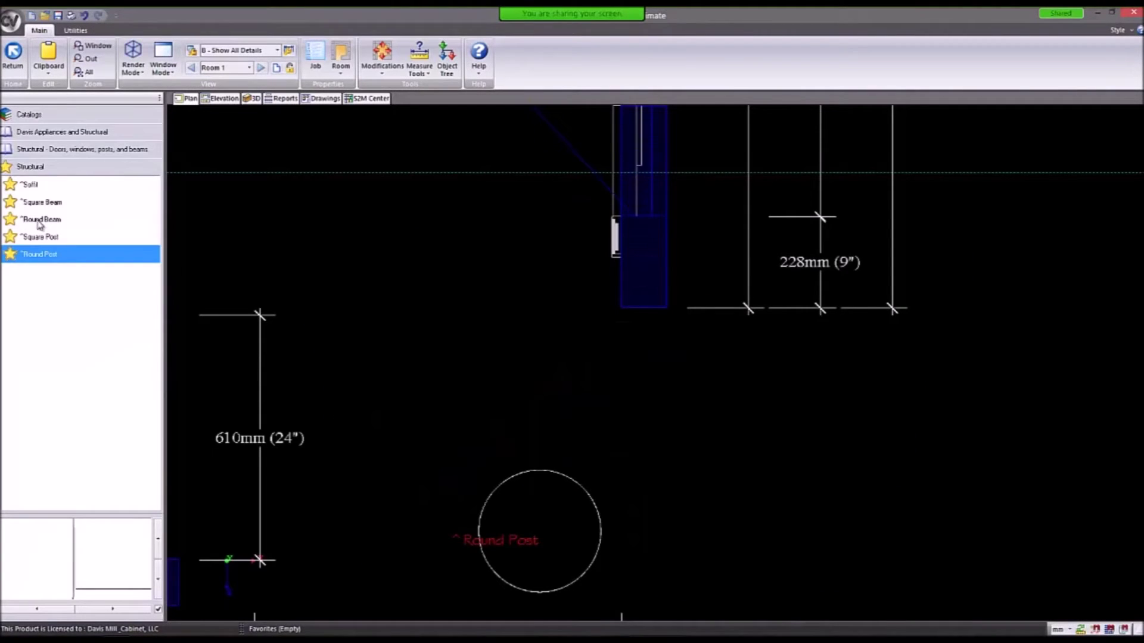
left_click(85, 221)
scroll(386, 281, "down", 5)
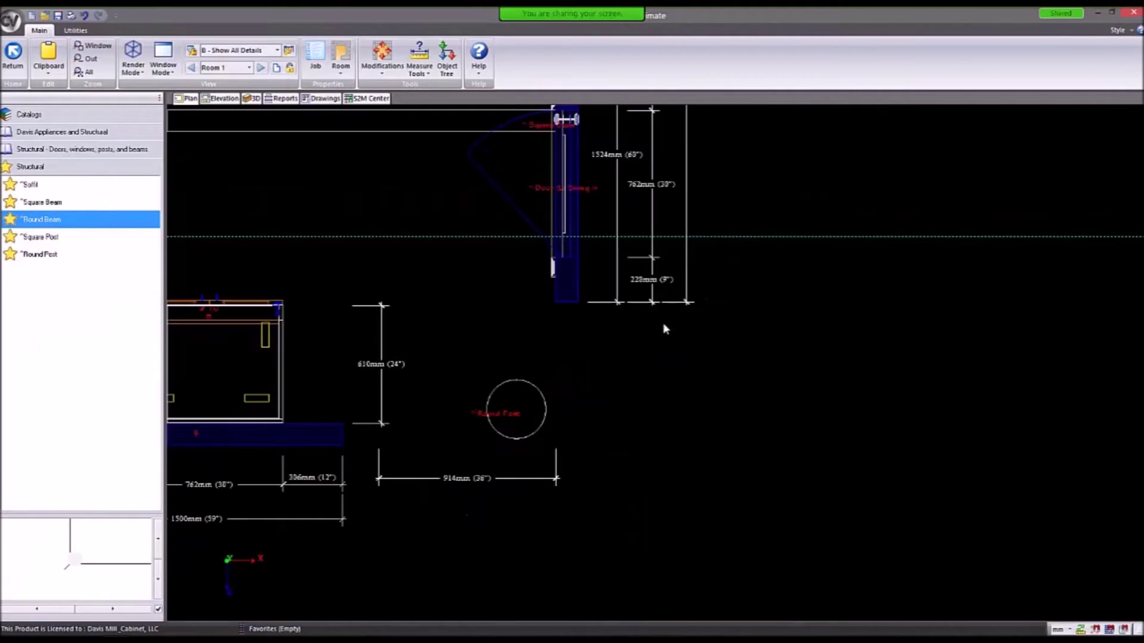
middle_click_drag(353, 256, 506, 297)
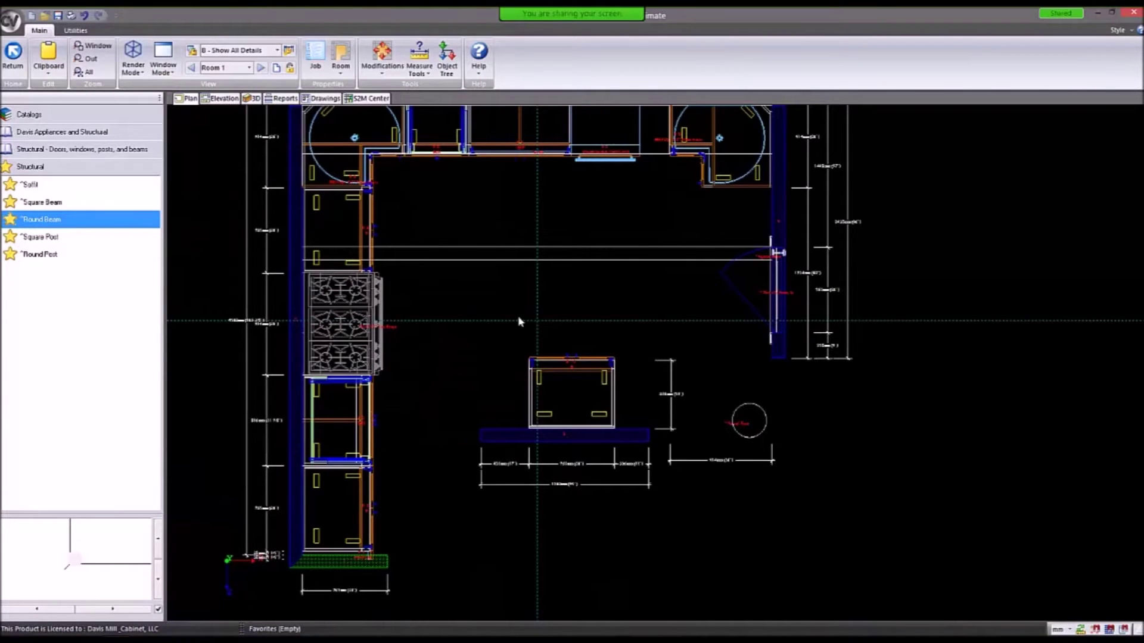
scroll(533, 298, "down", 2)
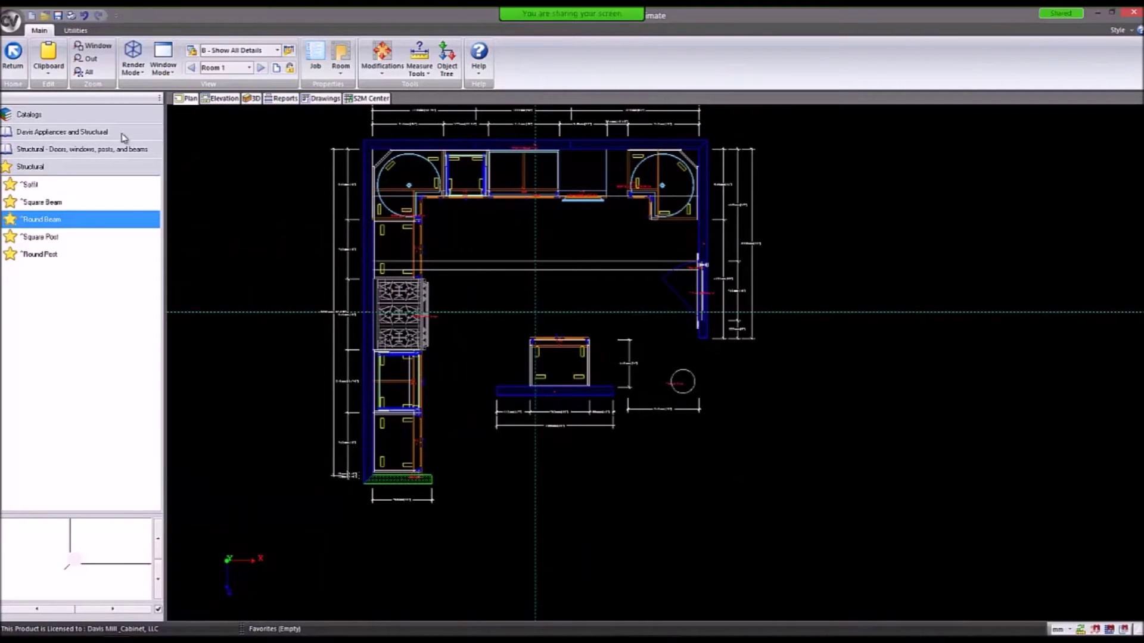
left_click(68, 131)
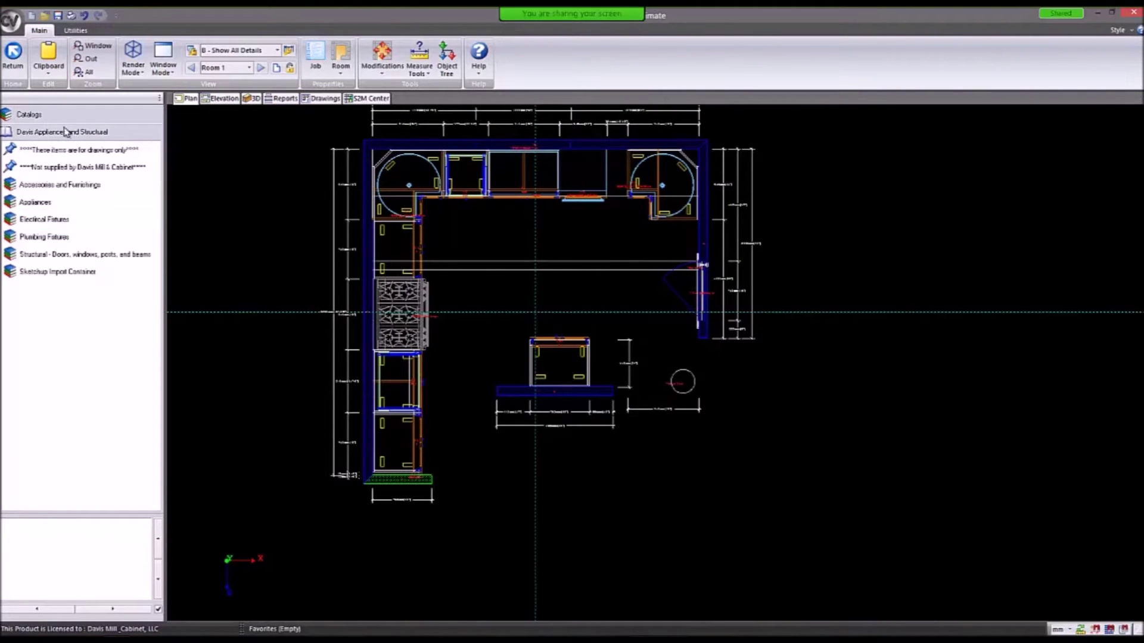
left_click(21, 113)
left_click(245, 283)
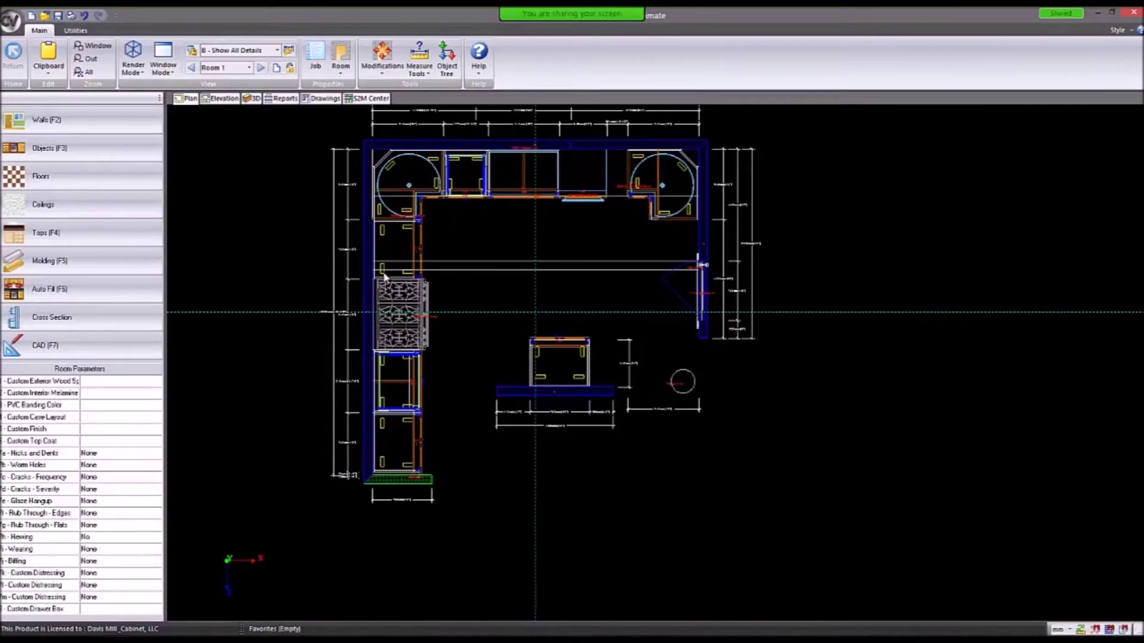
Toggle the display of snap points on the plan objects on and back off.
scroll(409, 268, "up", 2)
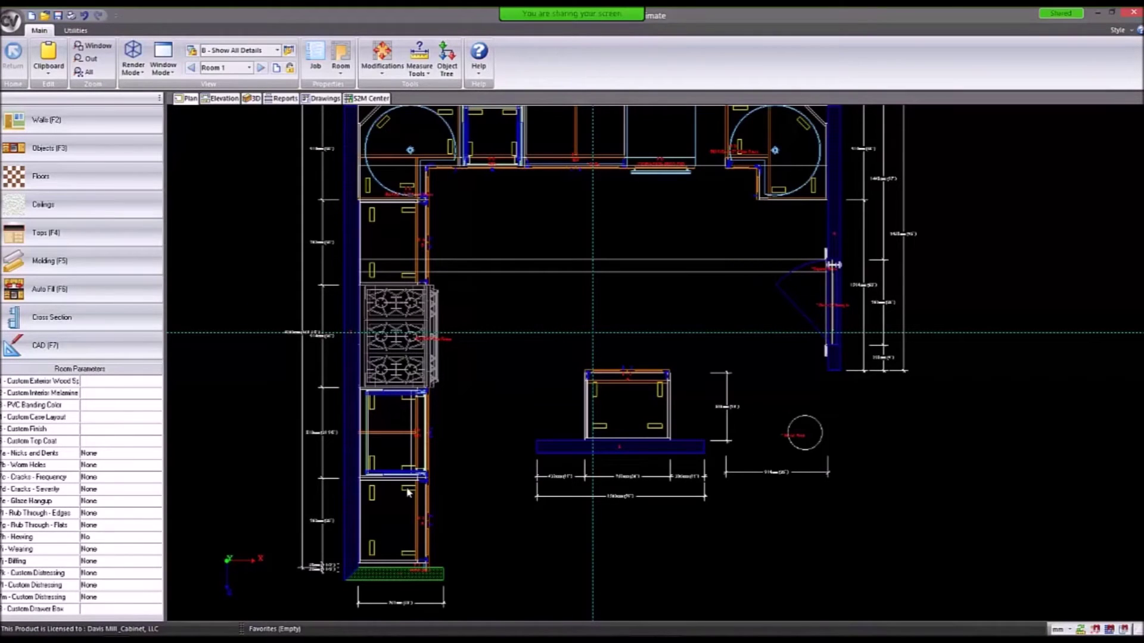
mouse_move(393, 201)
mouse_move(392, 288)
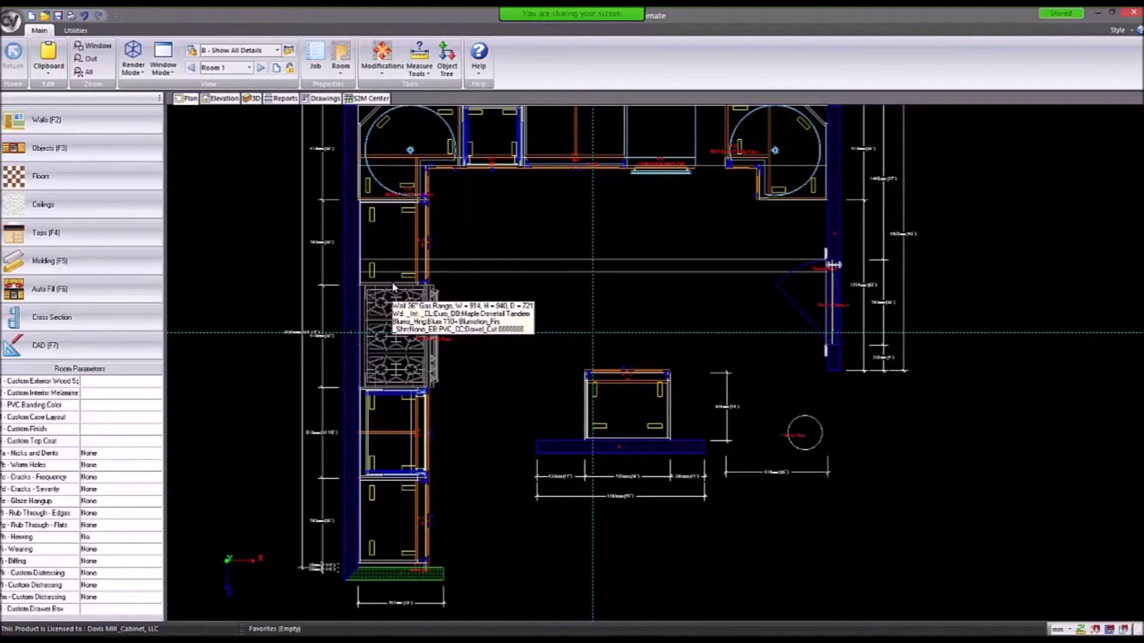
left_click(1125, 630)
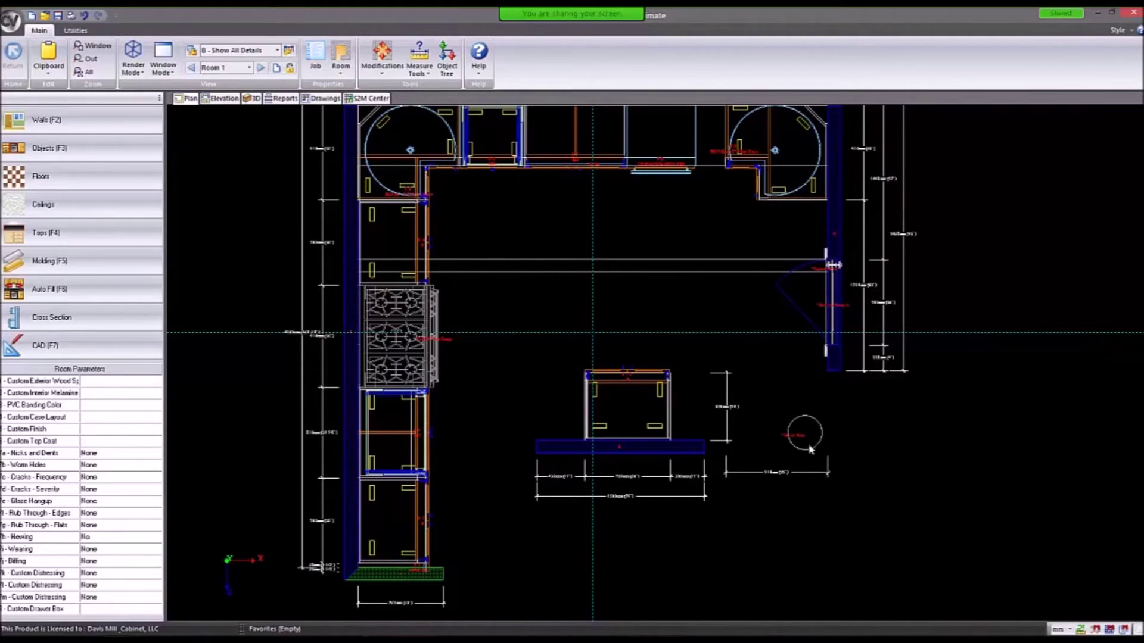
left_click(1124, 630)
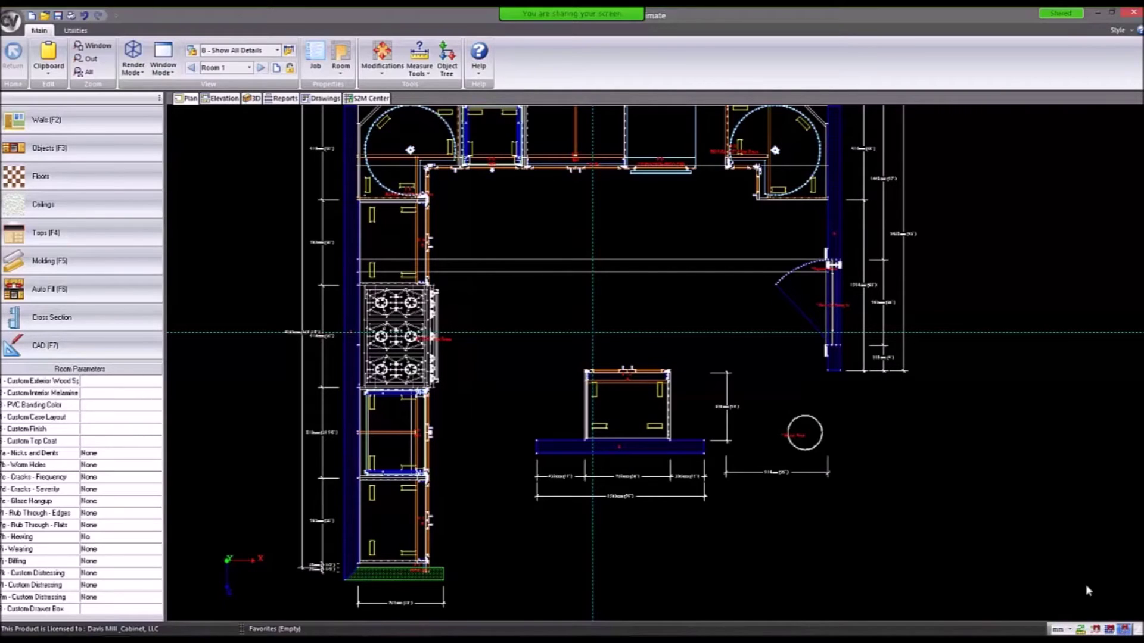
left_click(1123, 630)
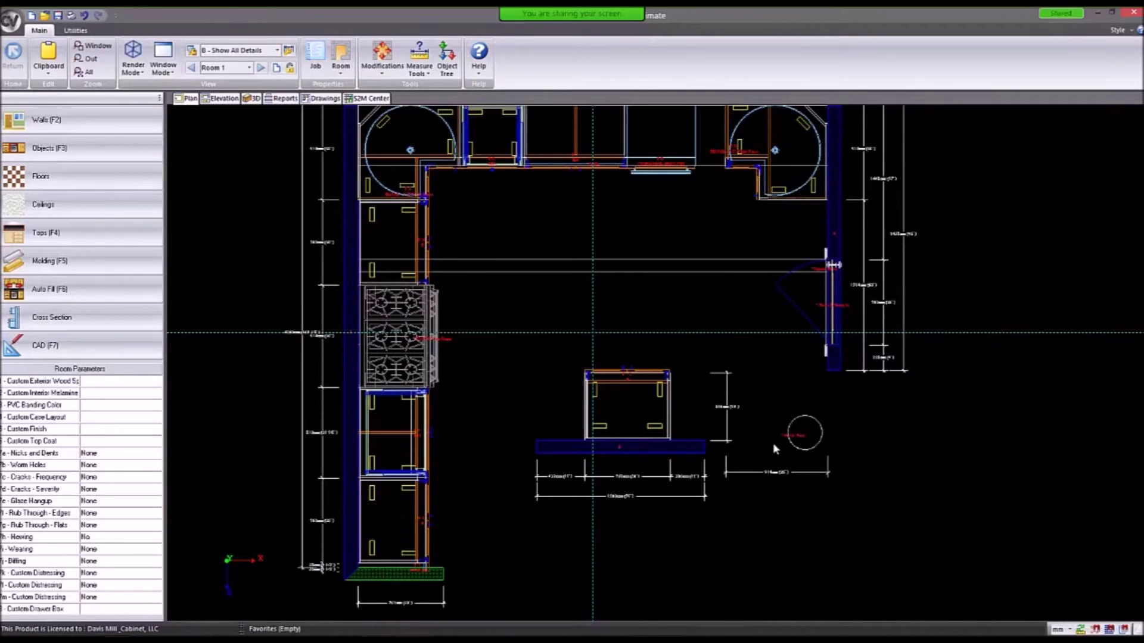
Place a Window-Single Pane from the structural doors, windows, posts and beams catalog in the back wall behind the sink base.
scroll(775, 448, "down", 2)
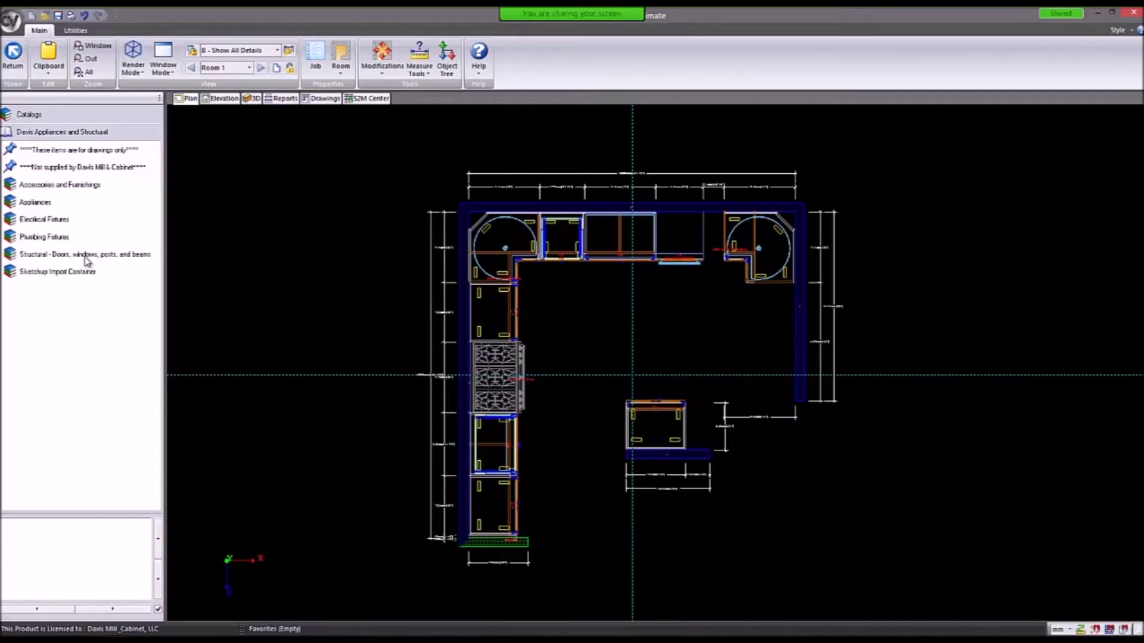
left_click(87, 258)
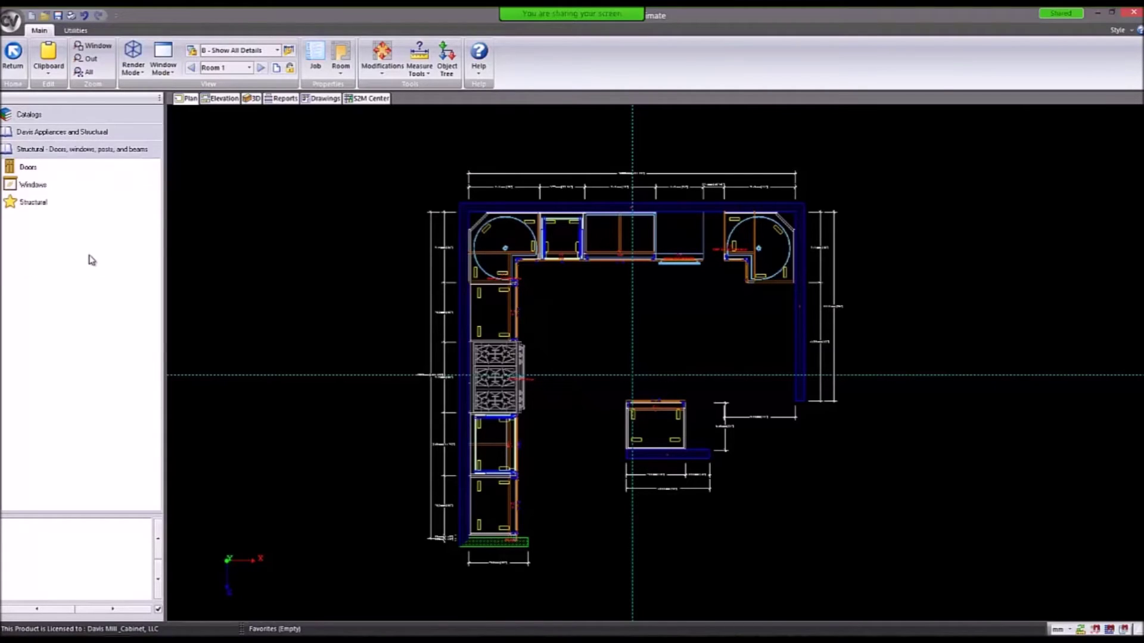
left_click(41, 186)
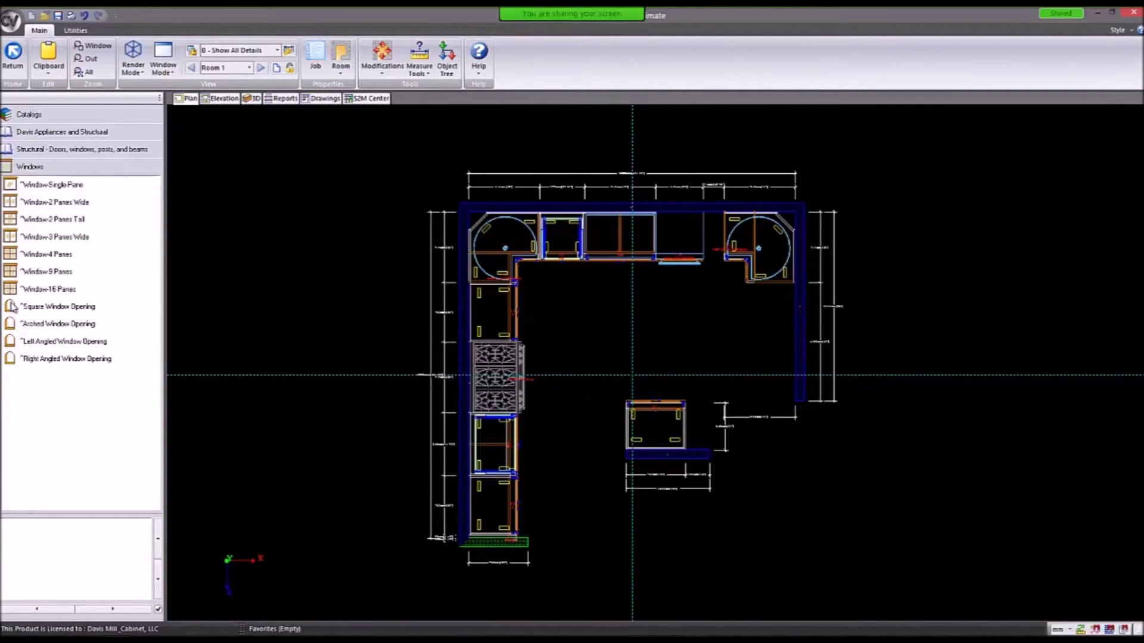
left_click(57, 186)
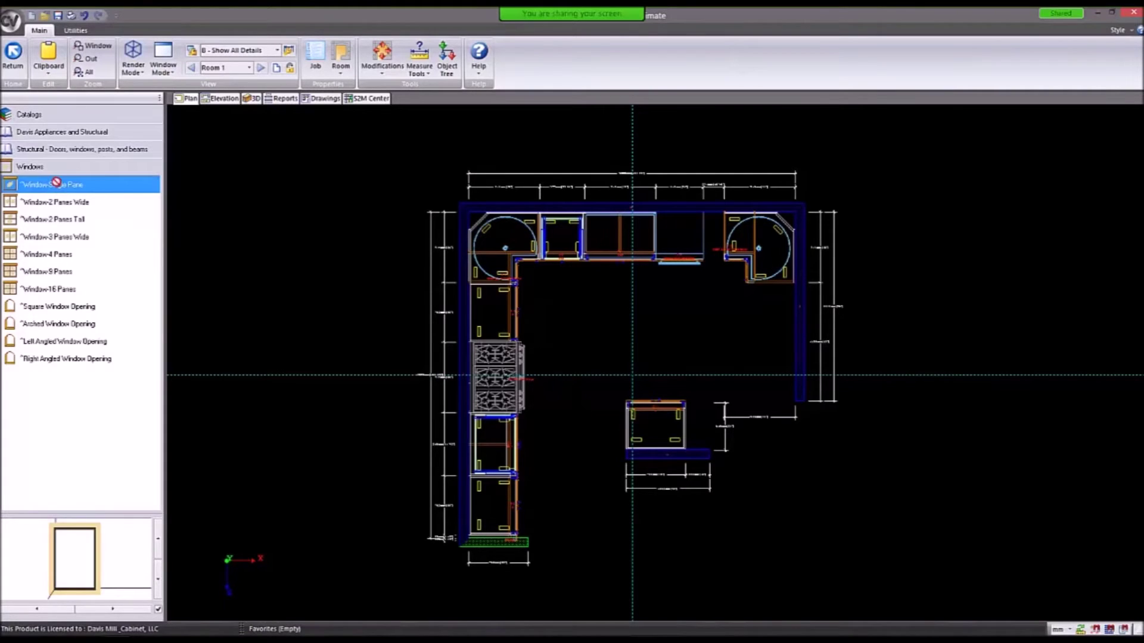
left_click(623, 237)
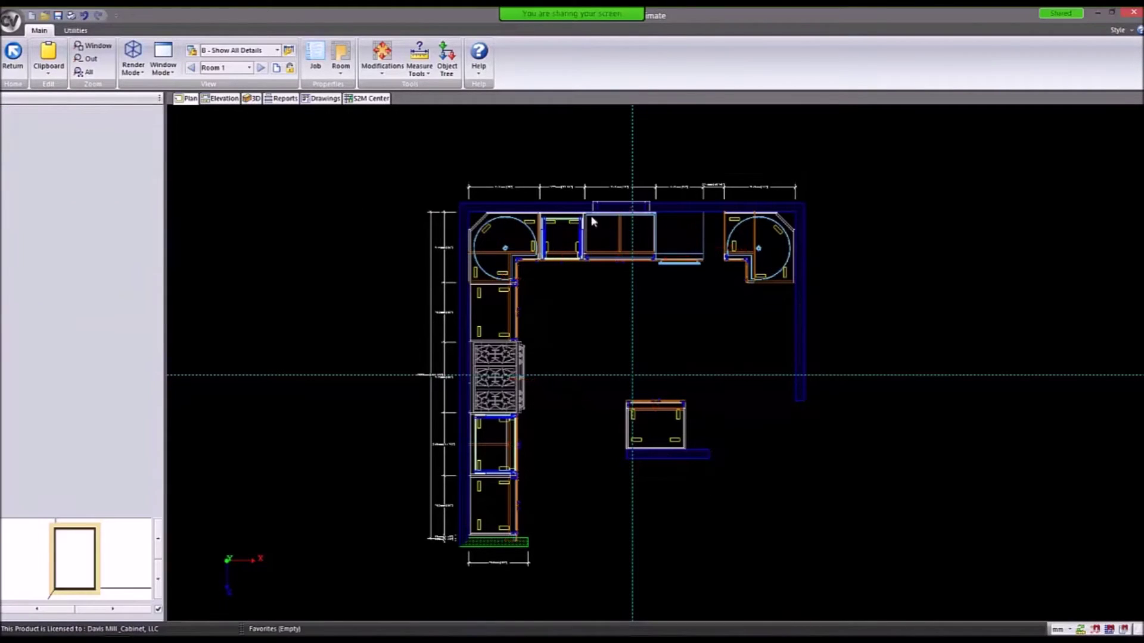
Select the single-pane window rather than the overlapping BSF cabinet, and show the front elevation of Wall 3.
scroll(652, 221, "up", 4)
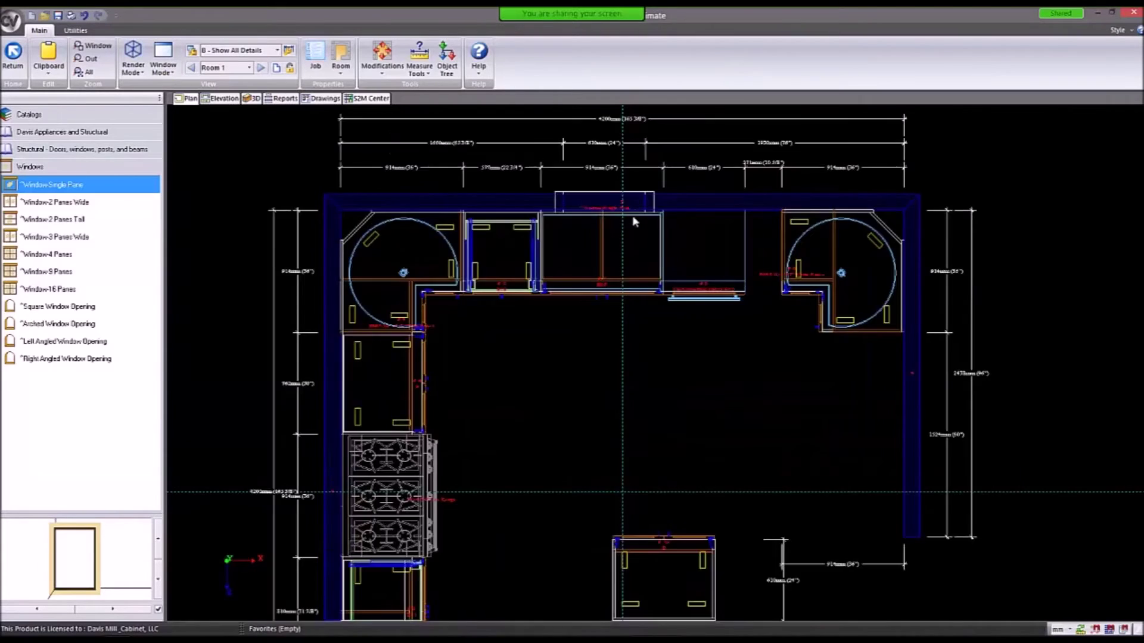
left_click(596, 211)
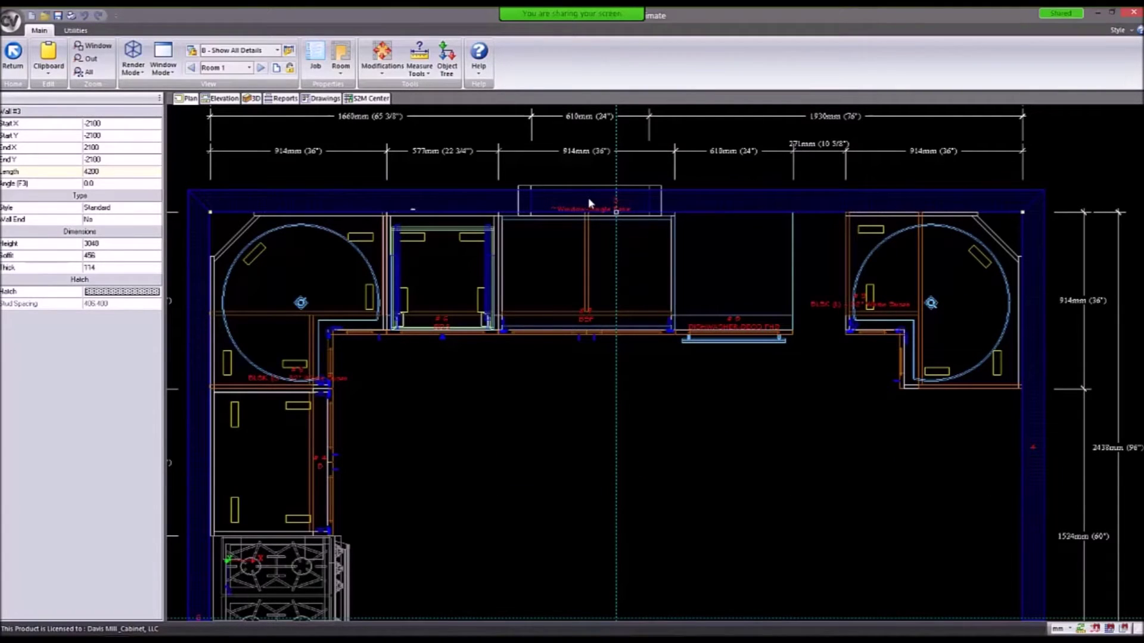
left_click(586, 166)
left_click(593, 236)
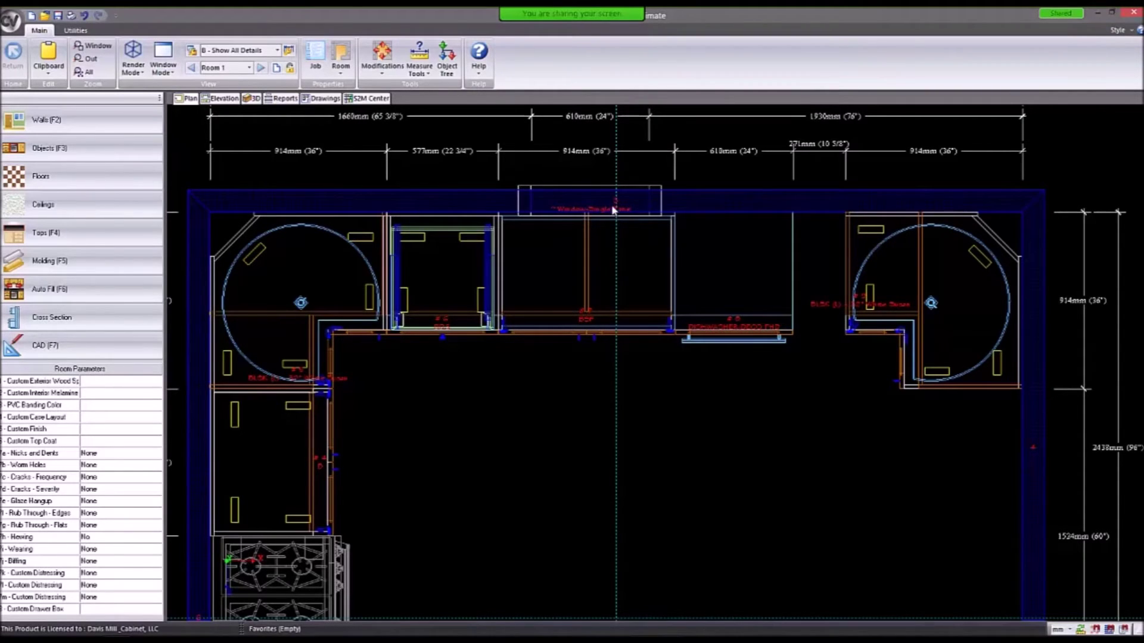
left_click(587, 234)
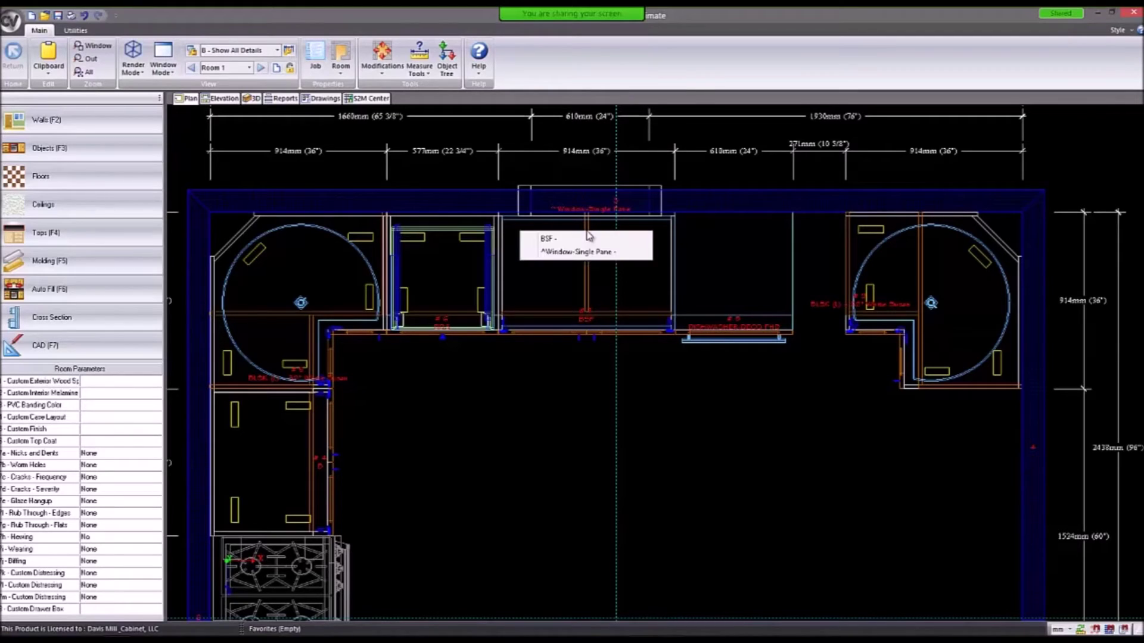
left_click(563, 252)
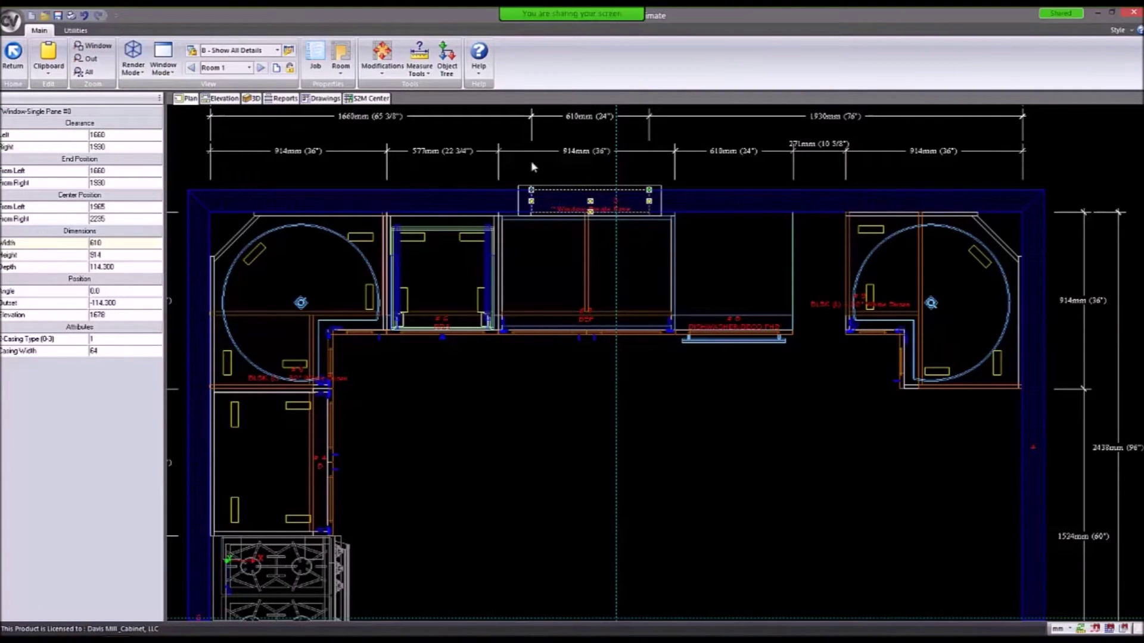
left_click(221, 100)
left_click(223, 101)
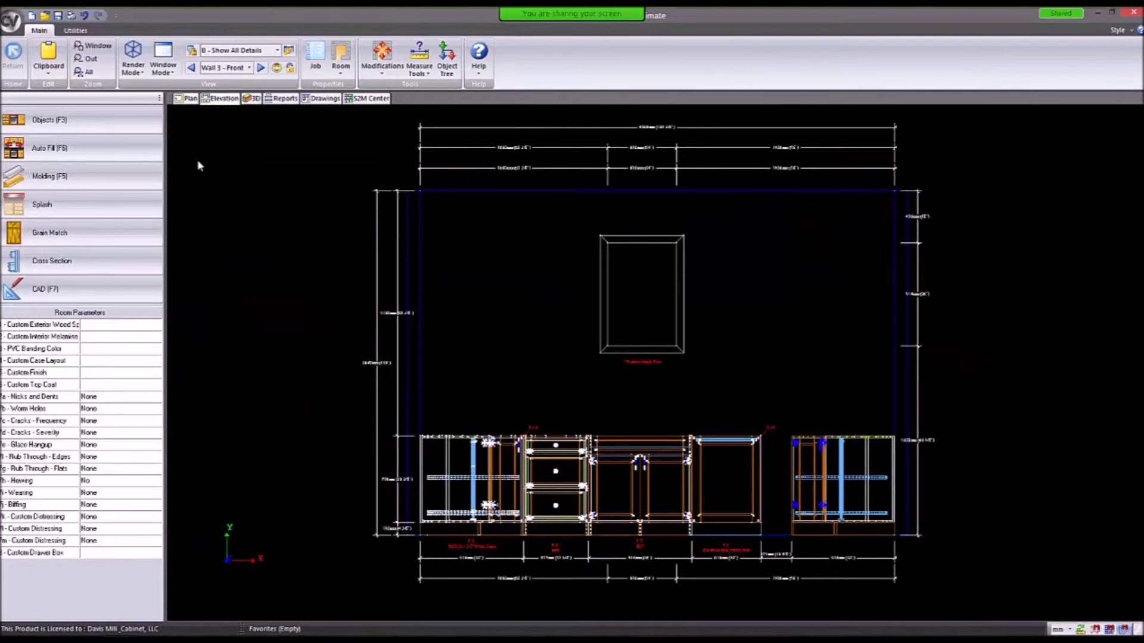
Stretch the window downward to about 1304 mm high and sideways to about 1170 mm wide.
left_click(626, 317)
left_click_drag(641, 356, 640, 398)
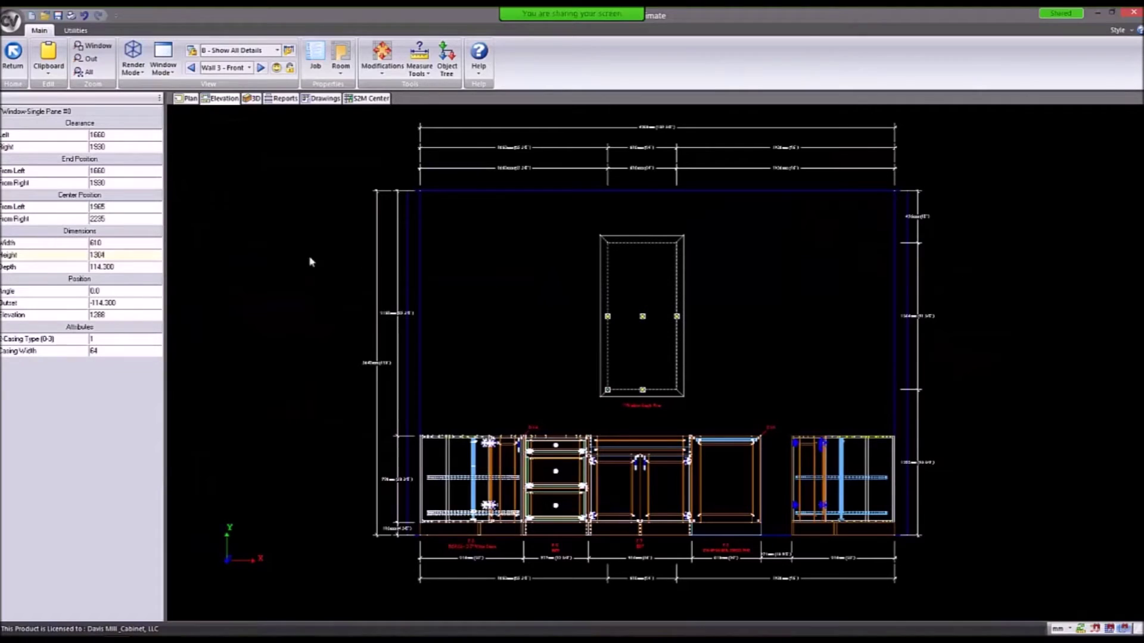
left_click_drag(607, 322, 530, 324)
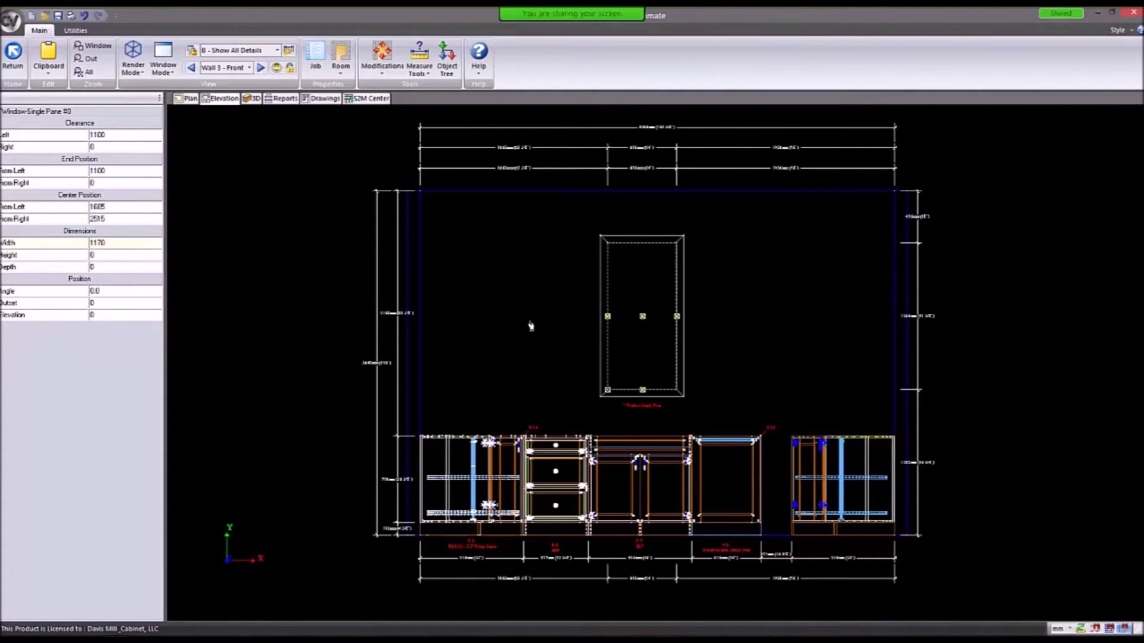
Set the single-pane window's width and height to 1220 mm.
left_click(115, 248)
type("1220")
key("Return")
key("Return")
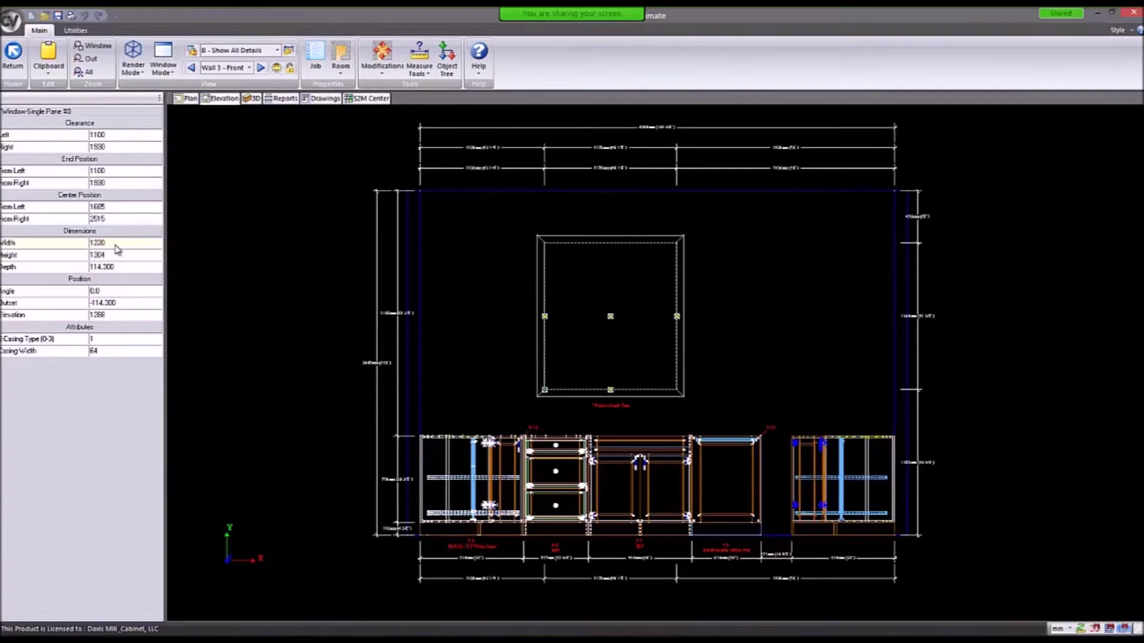
left_click(110, 255)
type("122")
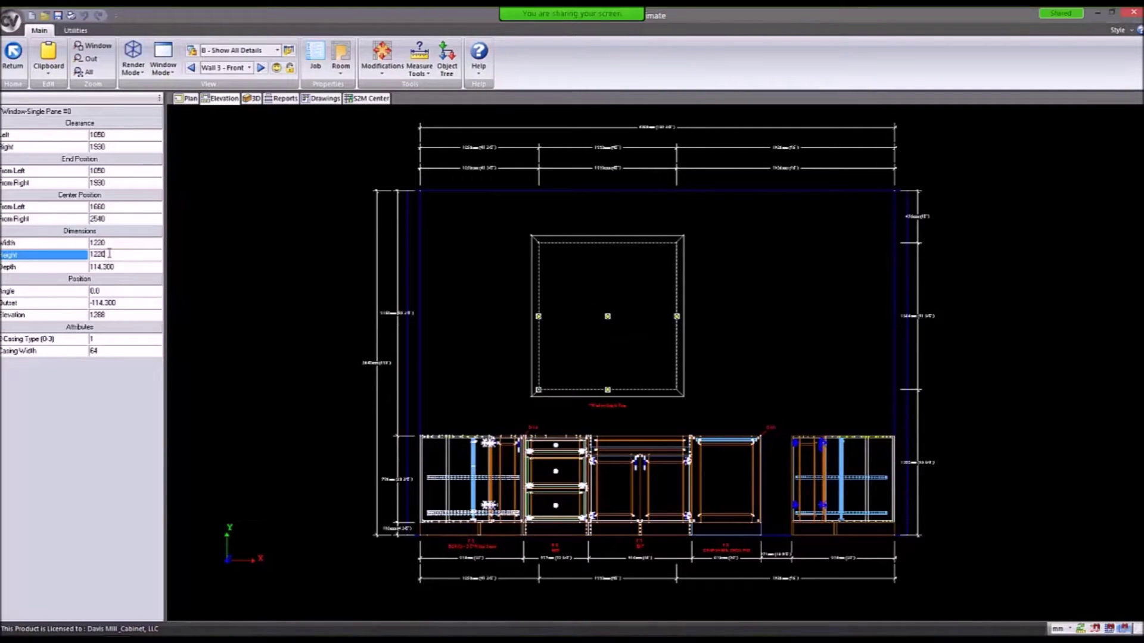
key("Return")
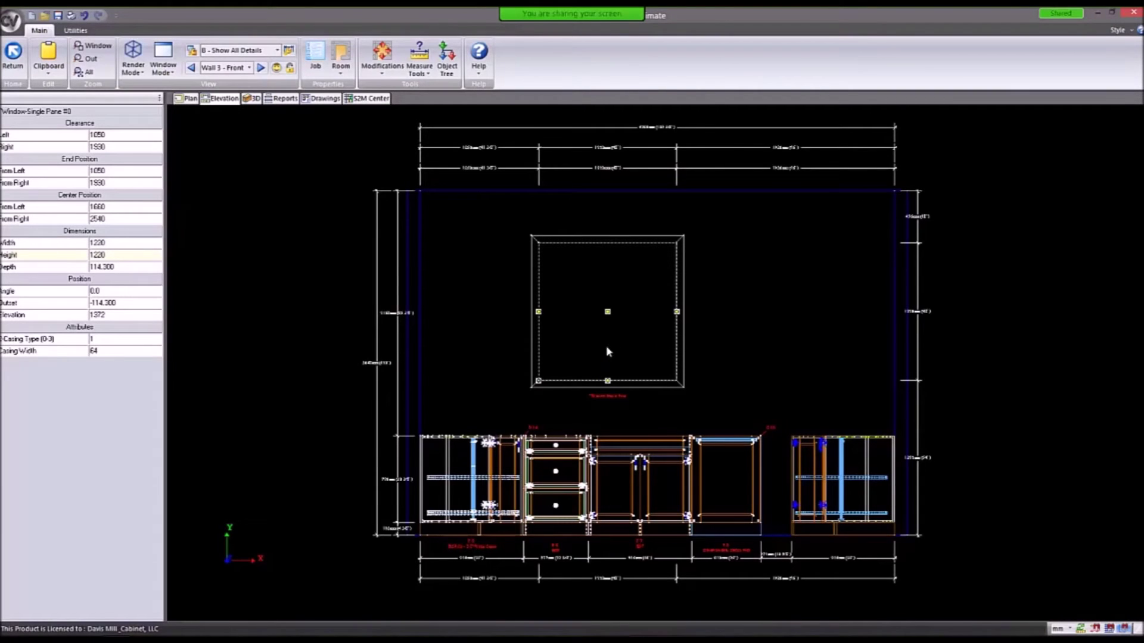
Move the window along Wall 3 above the sink base, with a left clearance of about 1330 mm, and reselect it.
left_click(606, 310)
left_click_drag(606, 310, 640, 312)
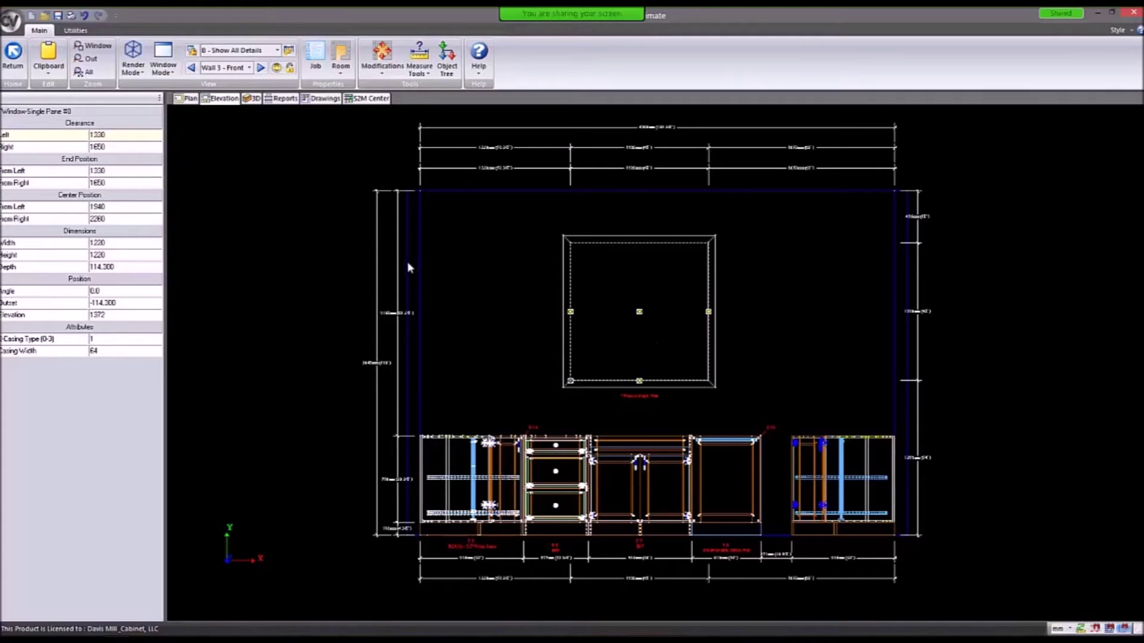
left_click(288, 298)
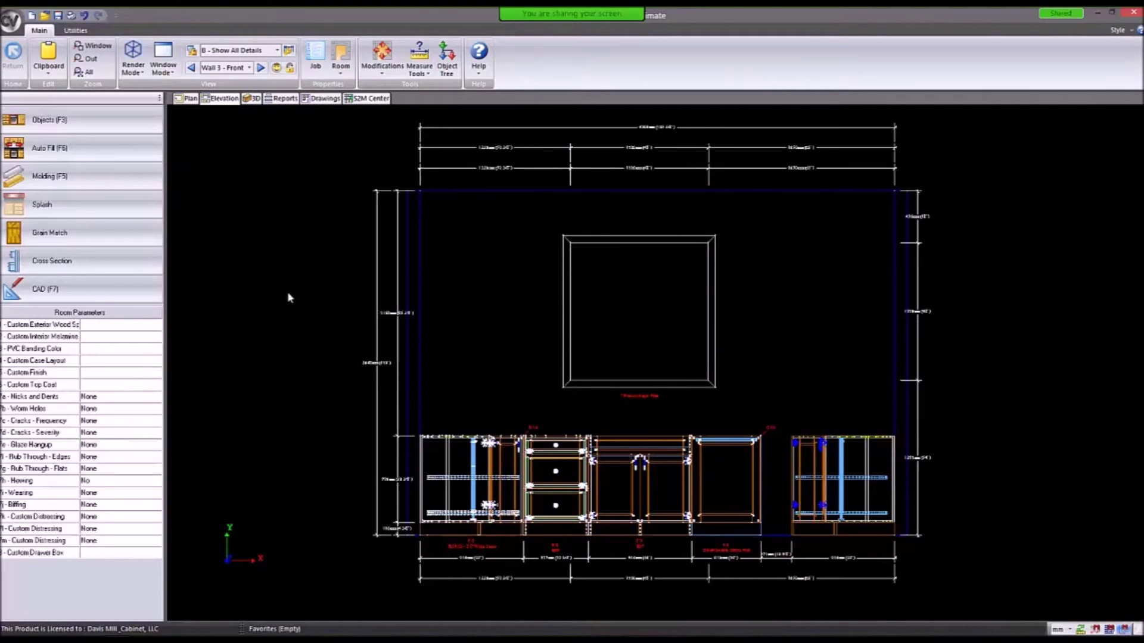
left_click(639, 278)
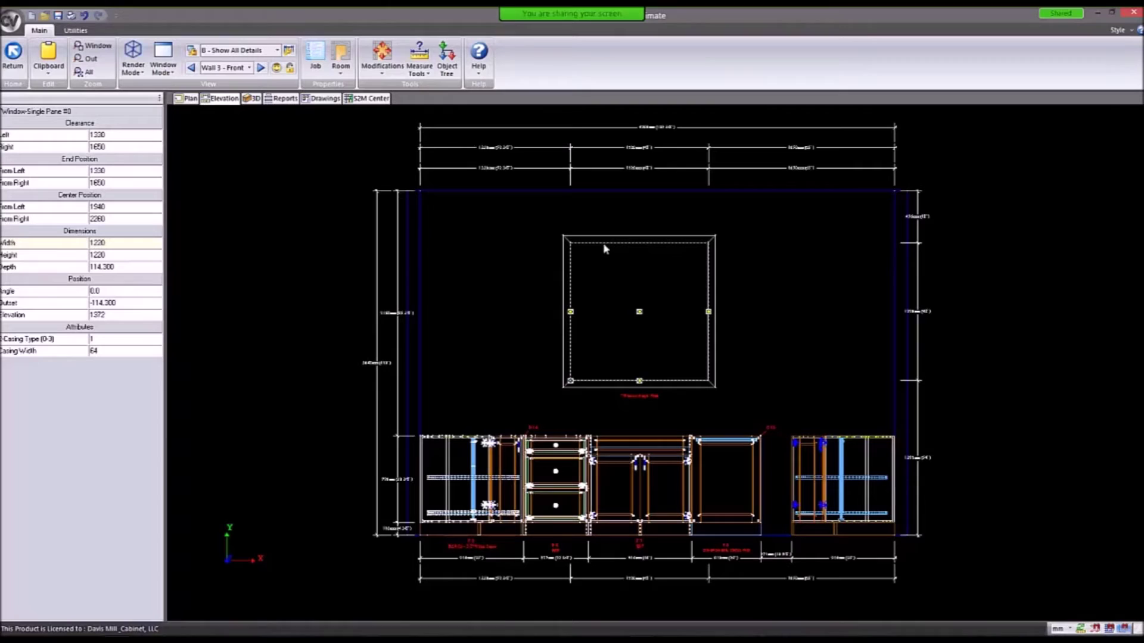
Set the single-pane window's casing type to 0, and restore it to 1.
scroll(679, 263, "up", 2)
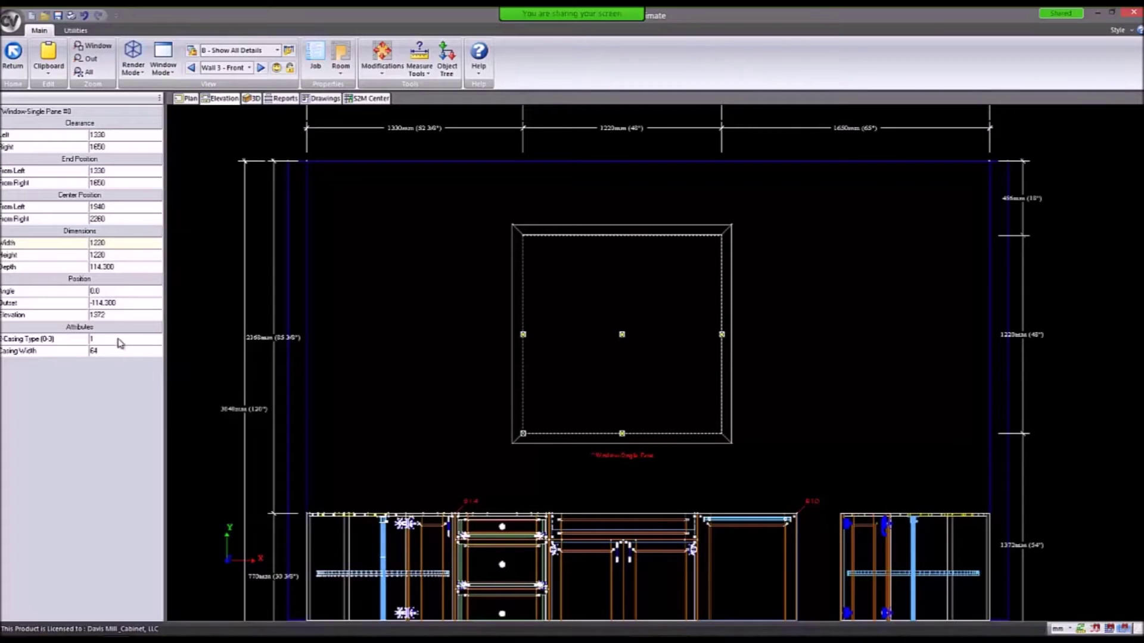
left_click(81, 334)
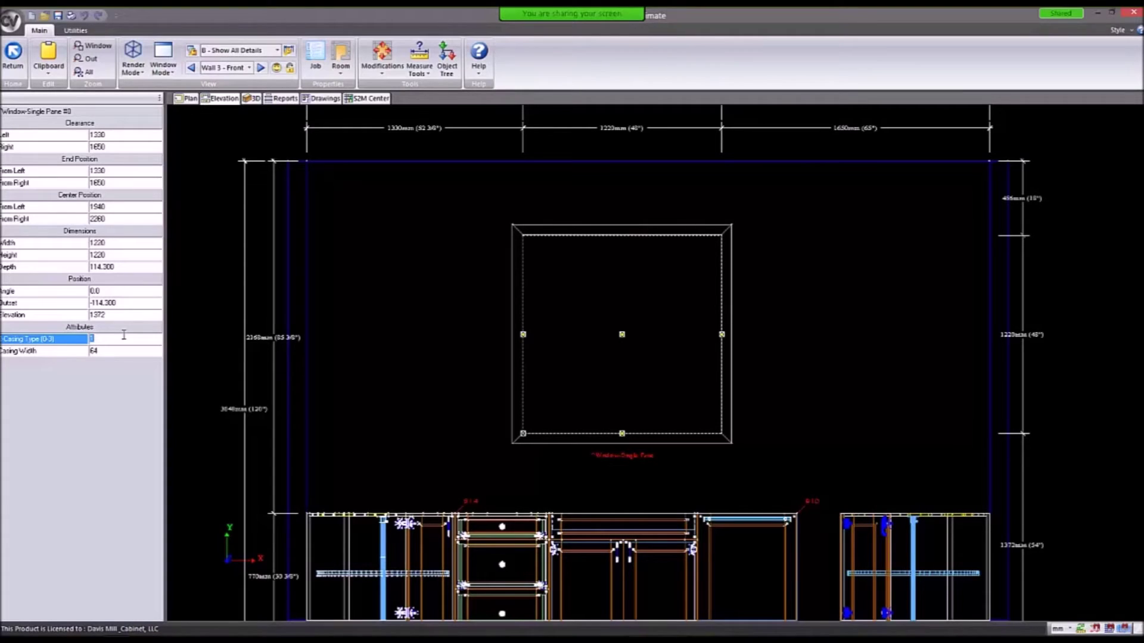
key("Return")
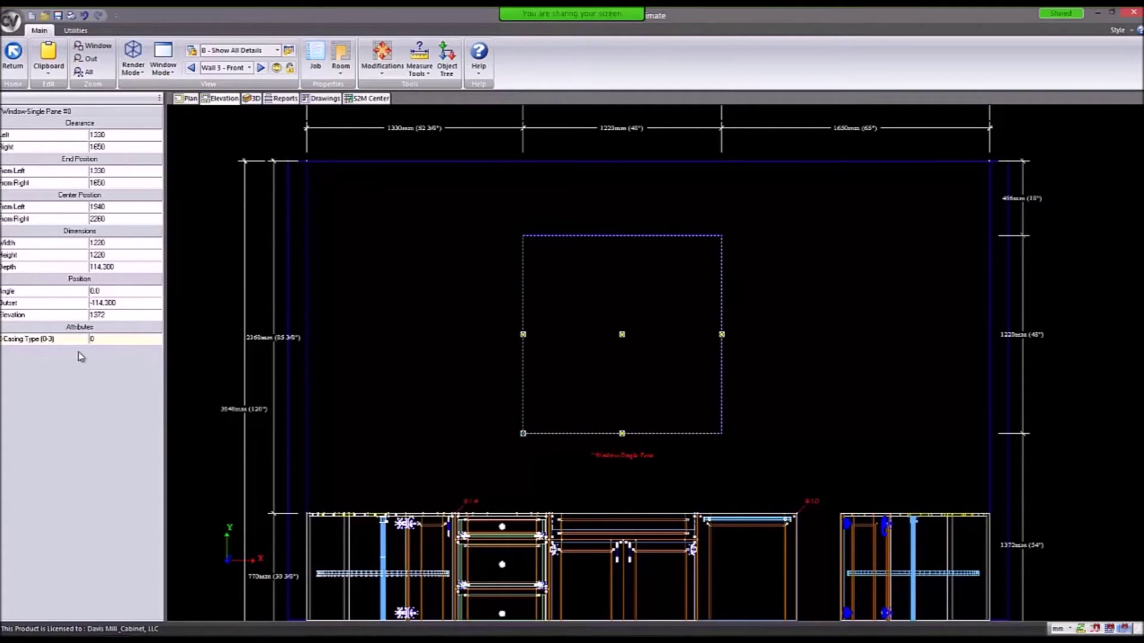
left_click(103, 341)
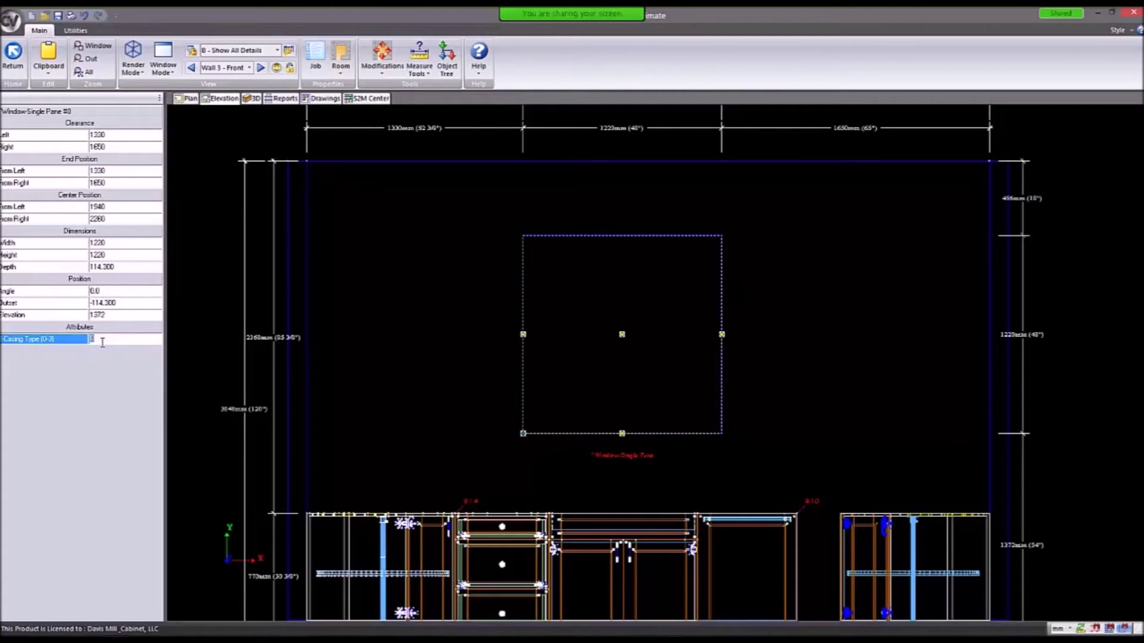
key("Return")
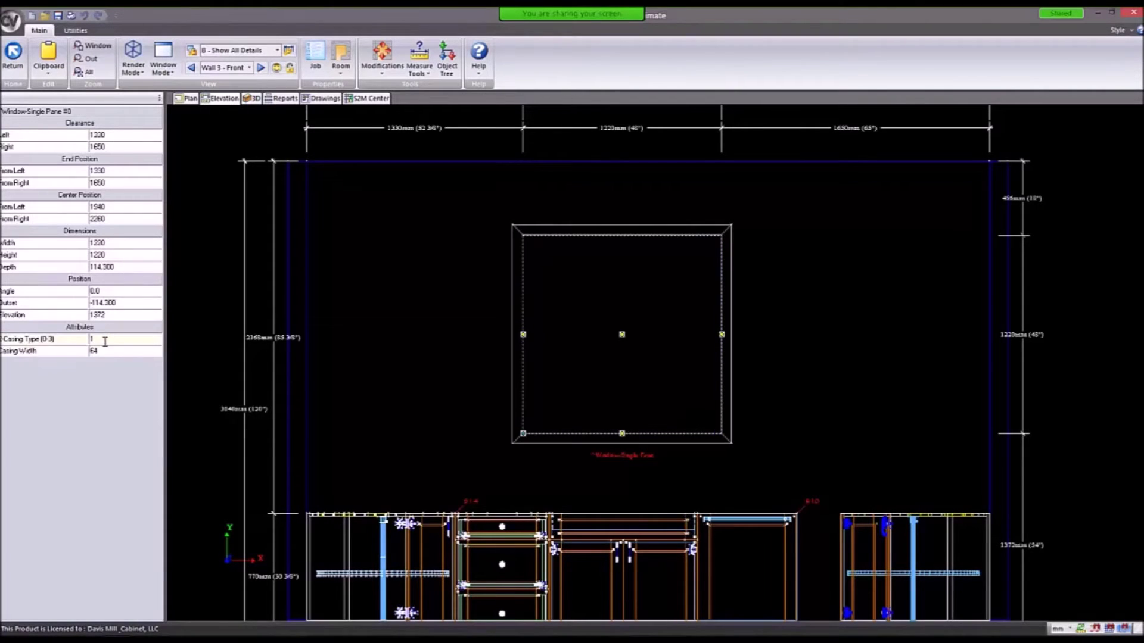
Try casing widths of 76 mm and 152 mm on the single-pane window.
left_click(101, 352)
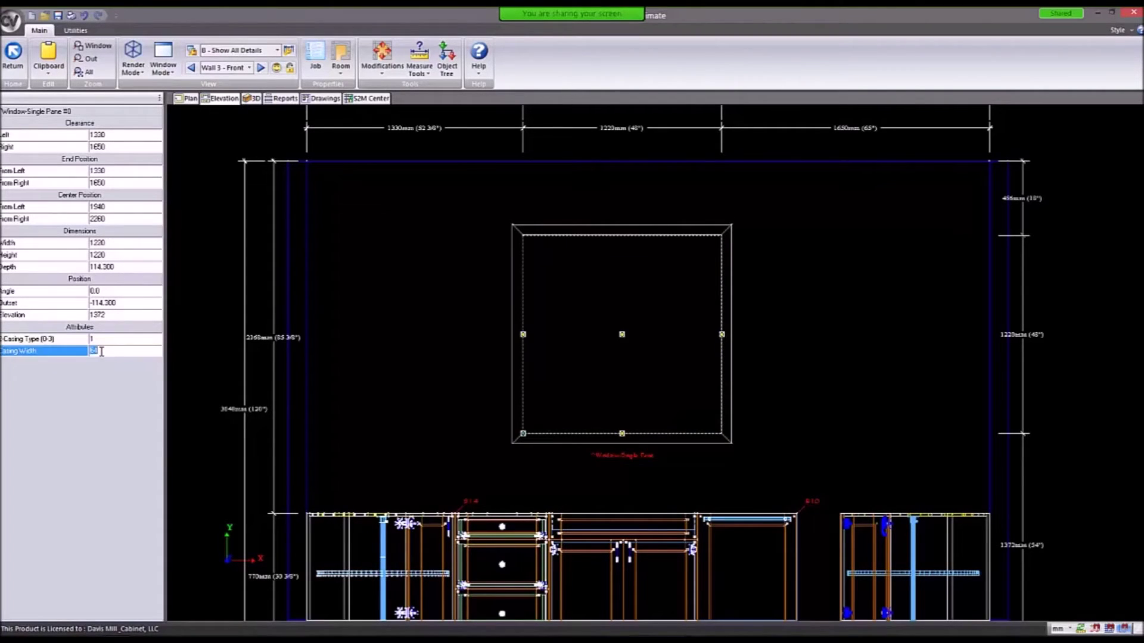
type("76")
key("Return")
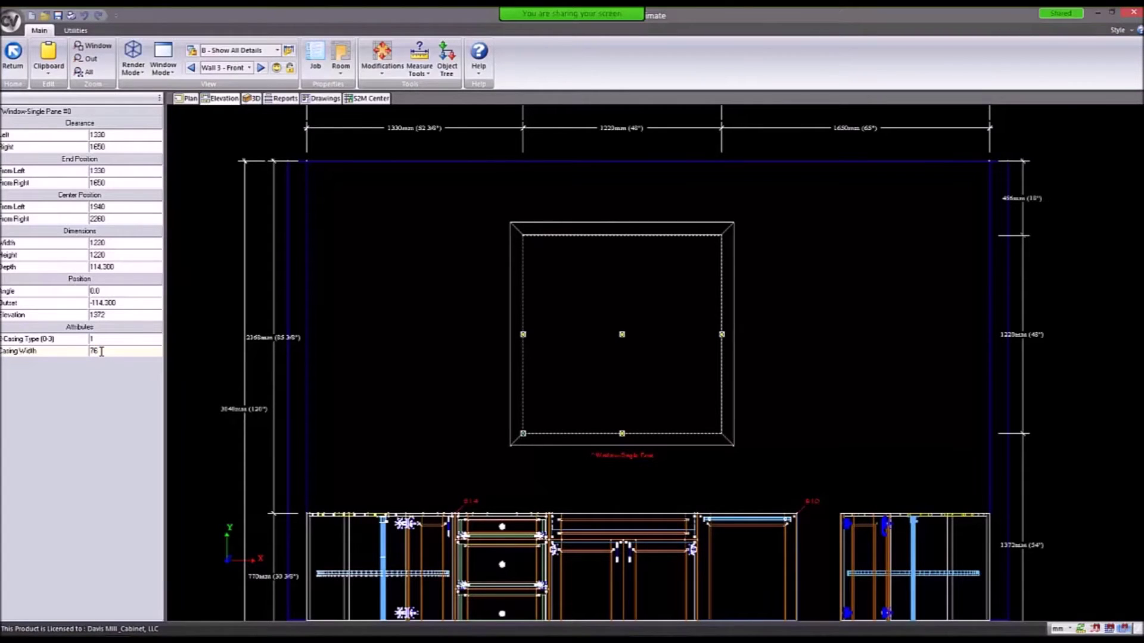
left_click(101, 351)
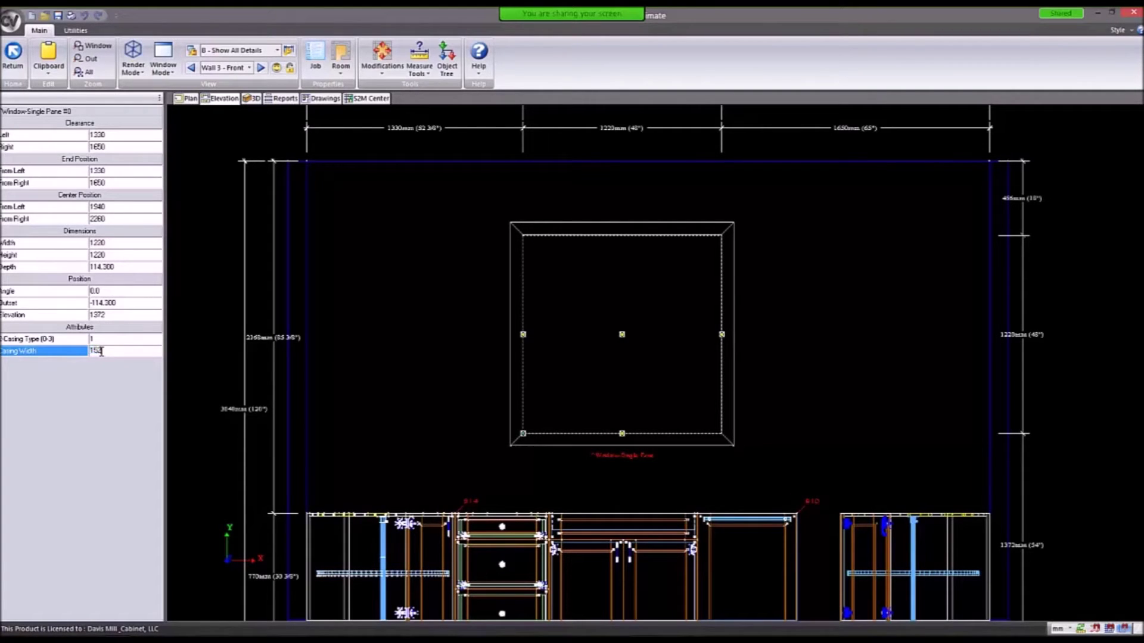
key("Return")
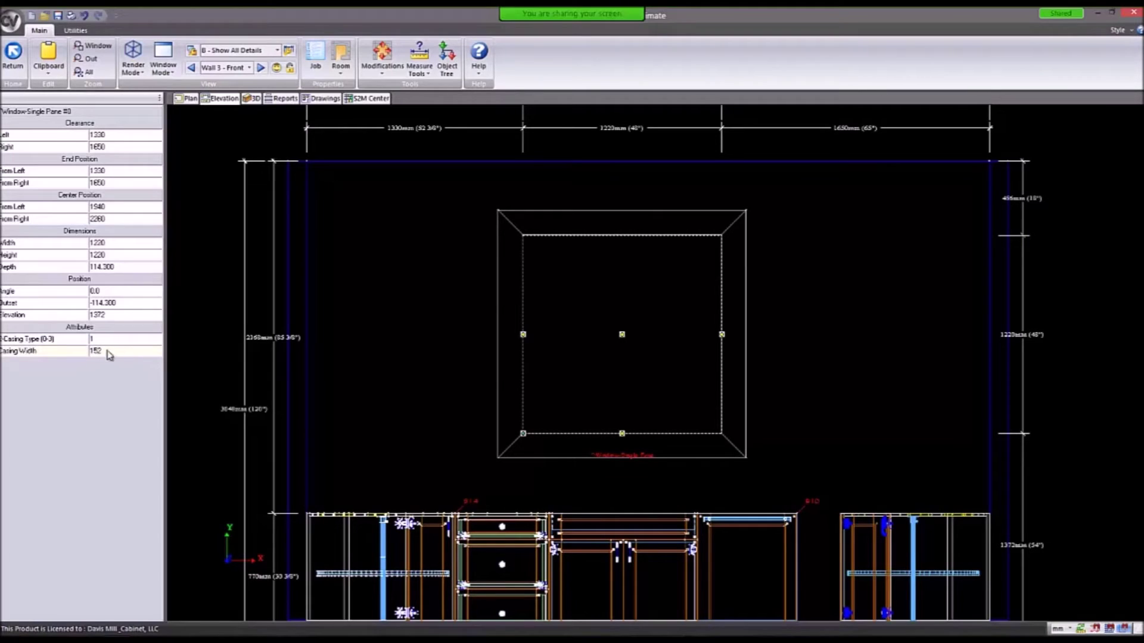
Change the single-pane window's casing type to 2.
left_click(106, 339)
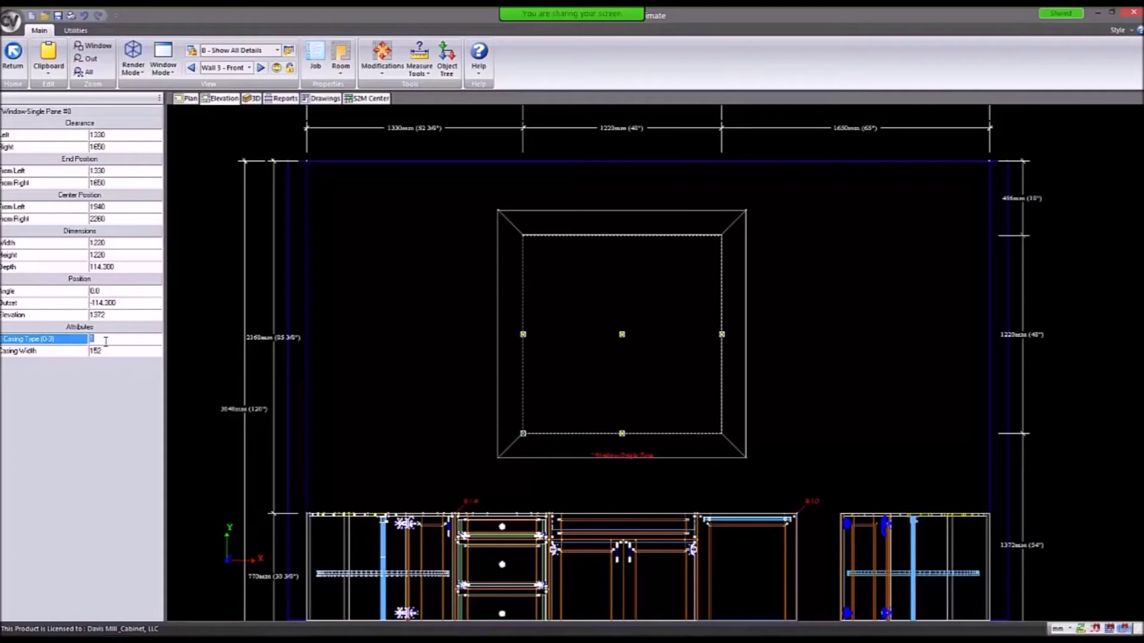
type("2")
key("Return")
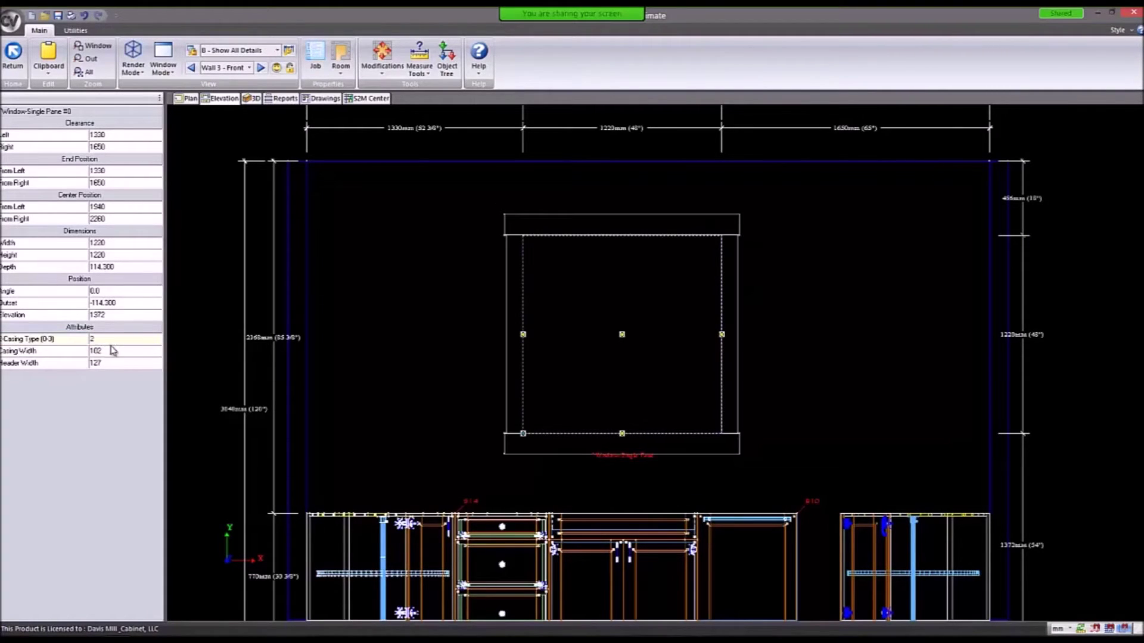
scroll(720, 348, "down", 2)
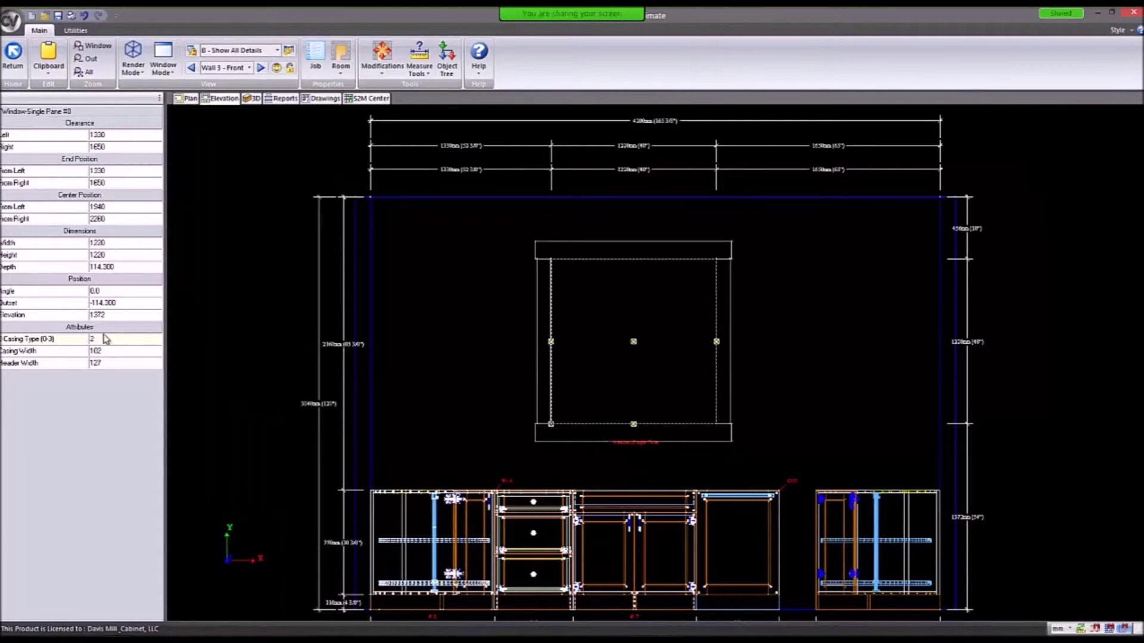
left_click(109, 351)
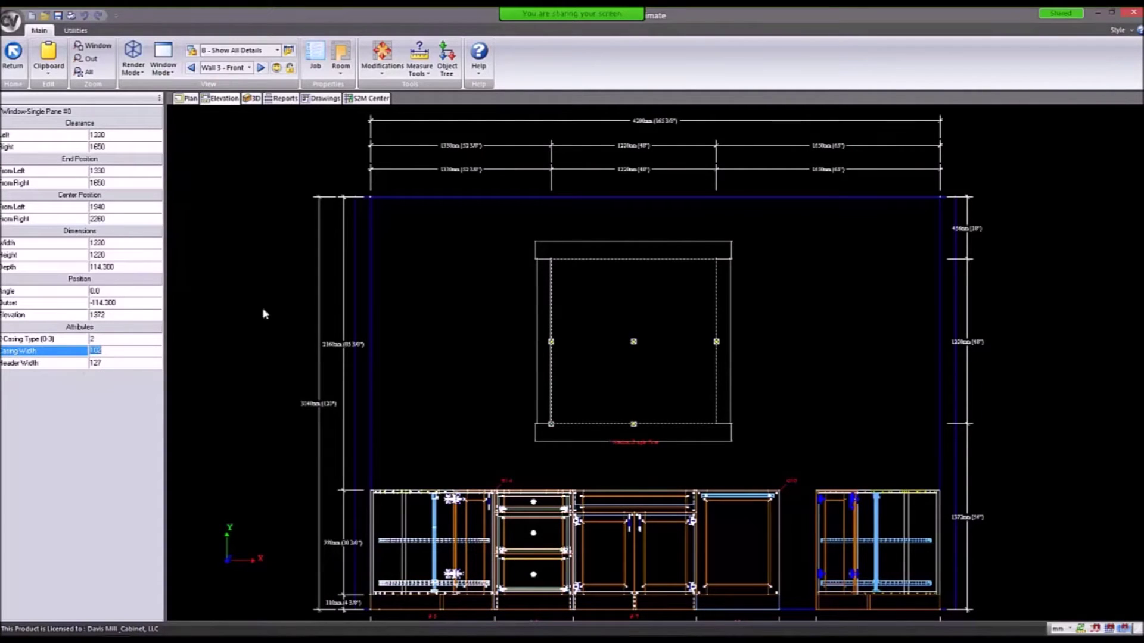
Change the single-pane window's casing type to 3.
left_click(103, 339)
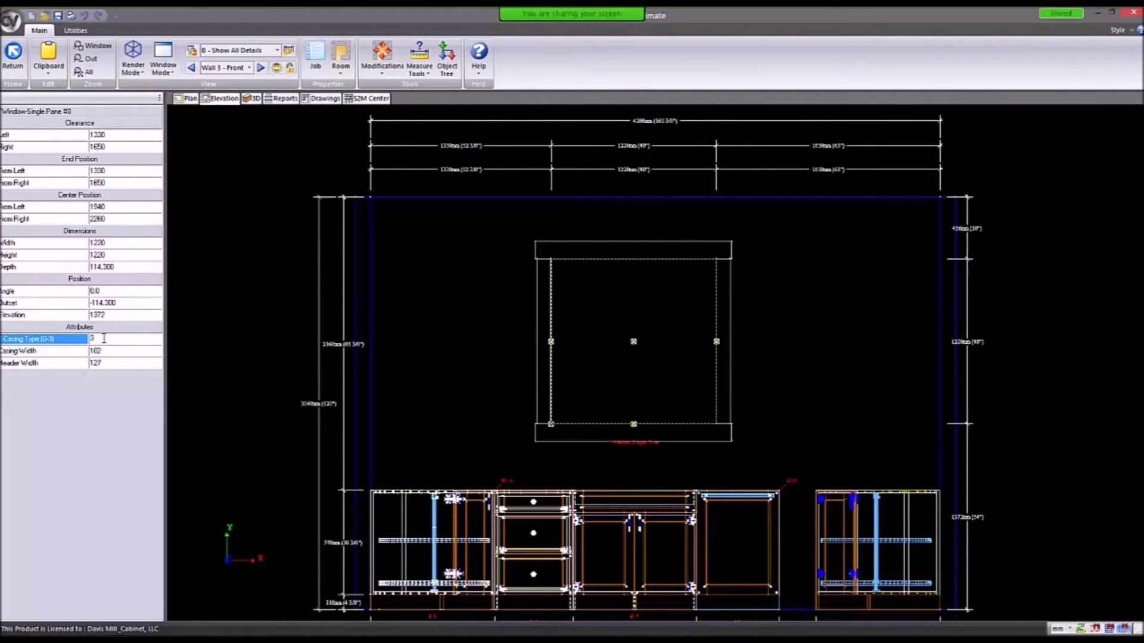
type("3")
key("Return")
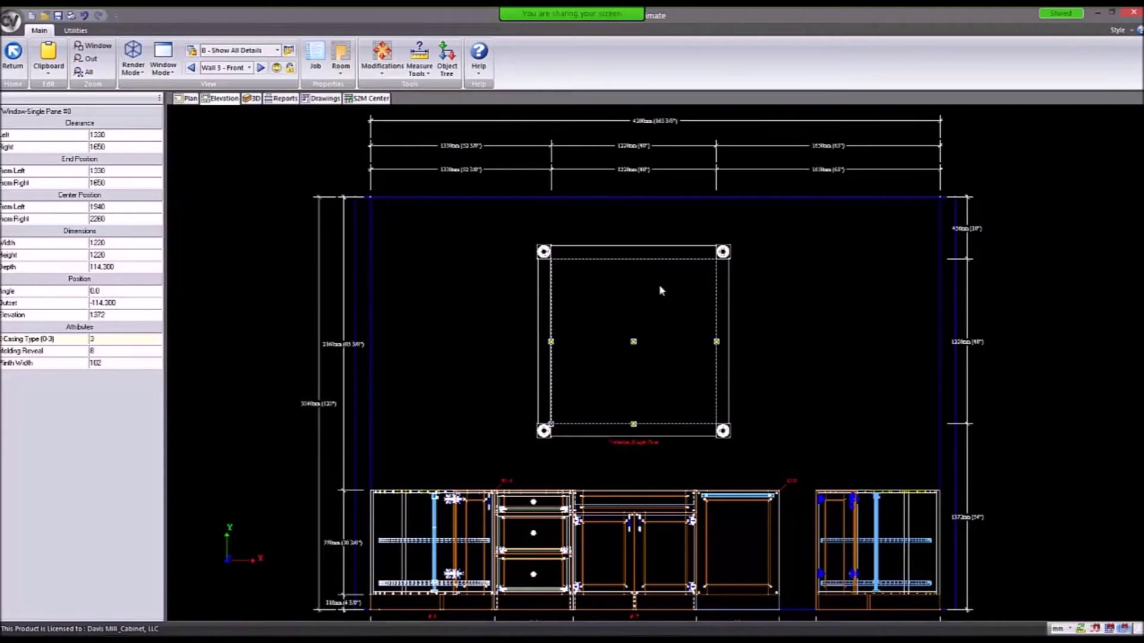
scroll(634, 296, "up", 1)
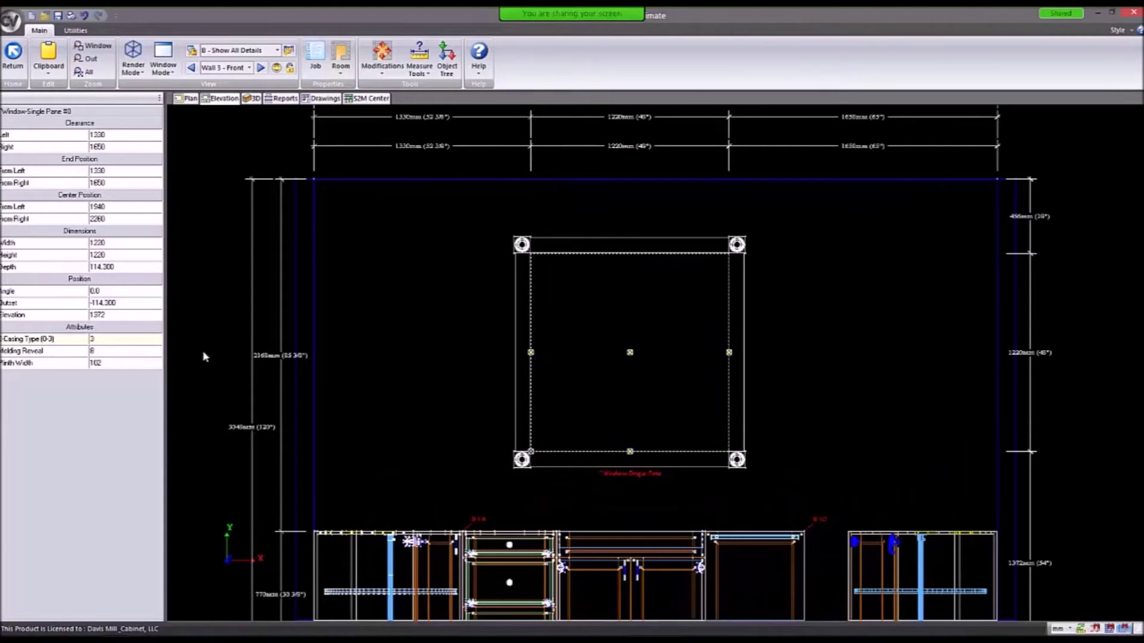
Set the window casing's plinth width to 127 mm and its molding reveal to 16 mm.
left_click(112, 363)
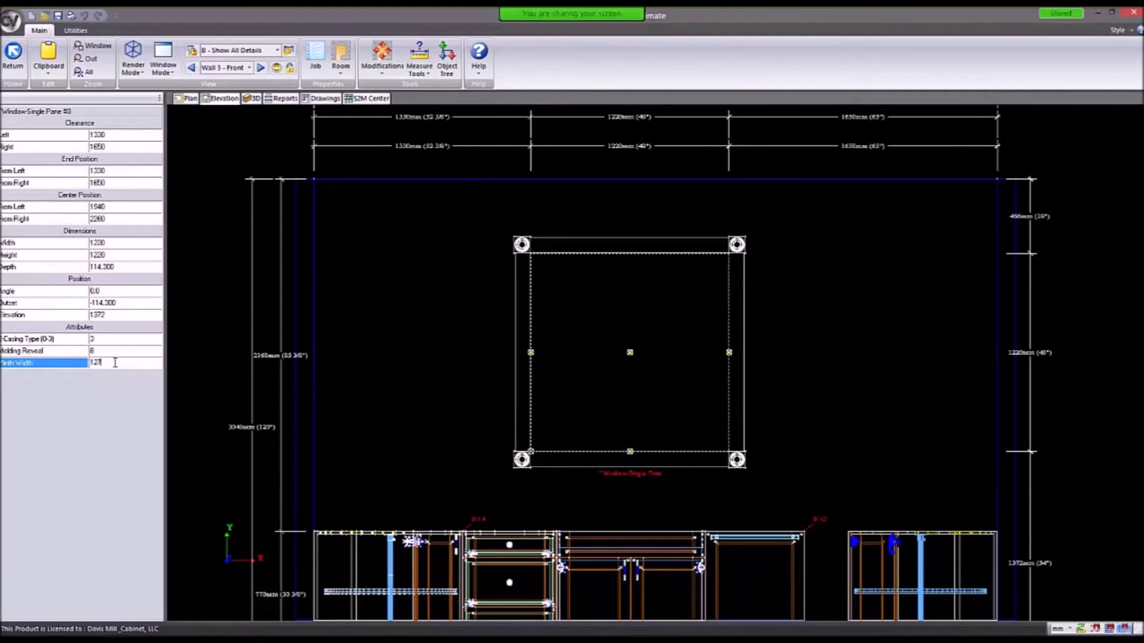
key("Return")
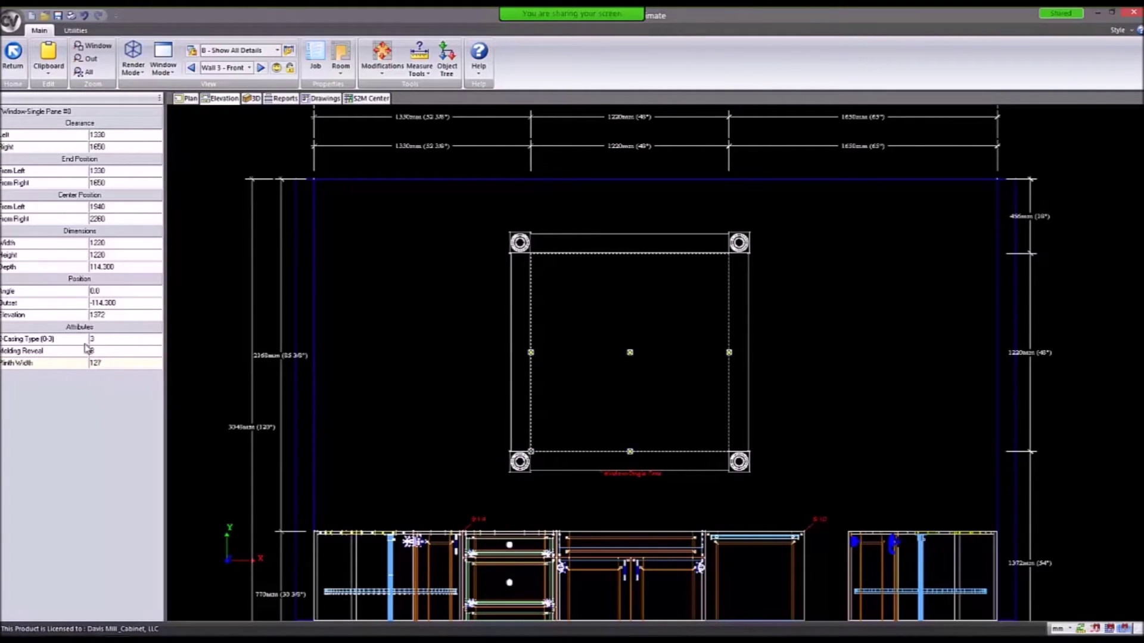
left_click(119, 351)
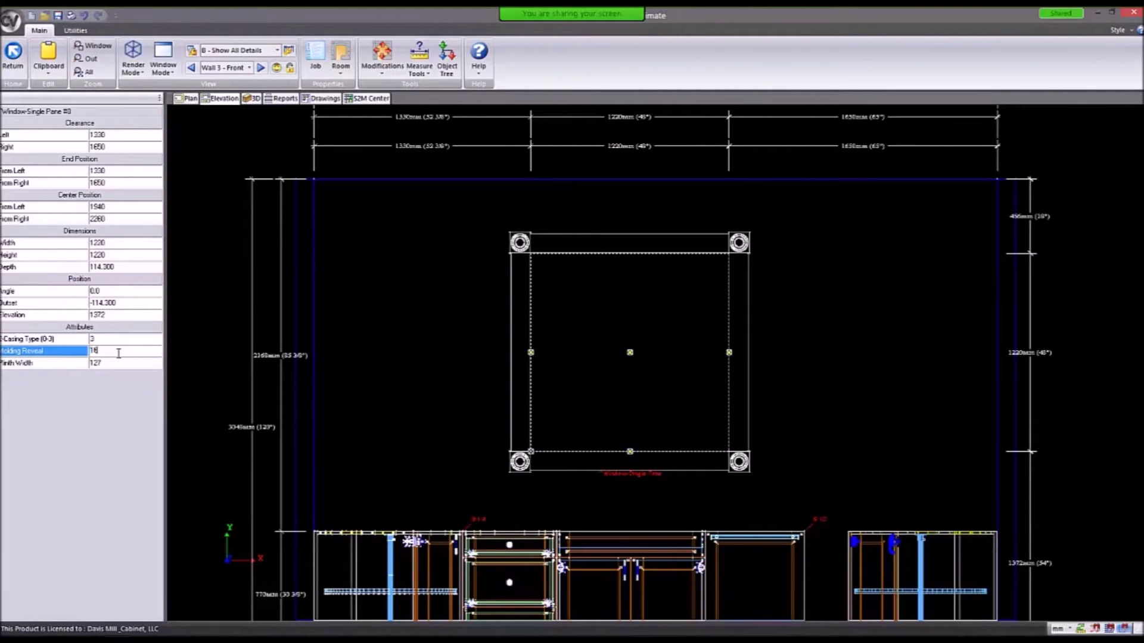
type("16")
key("Return")
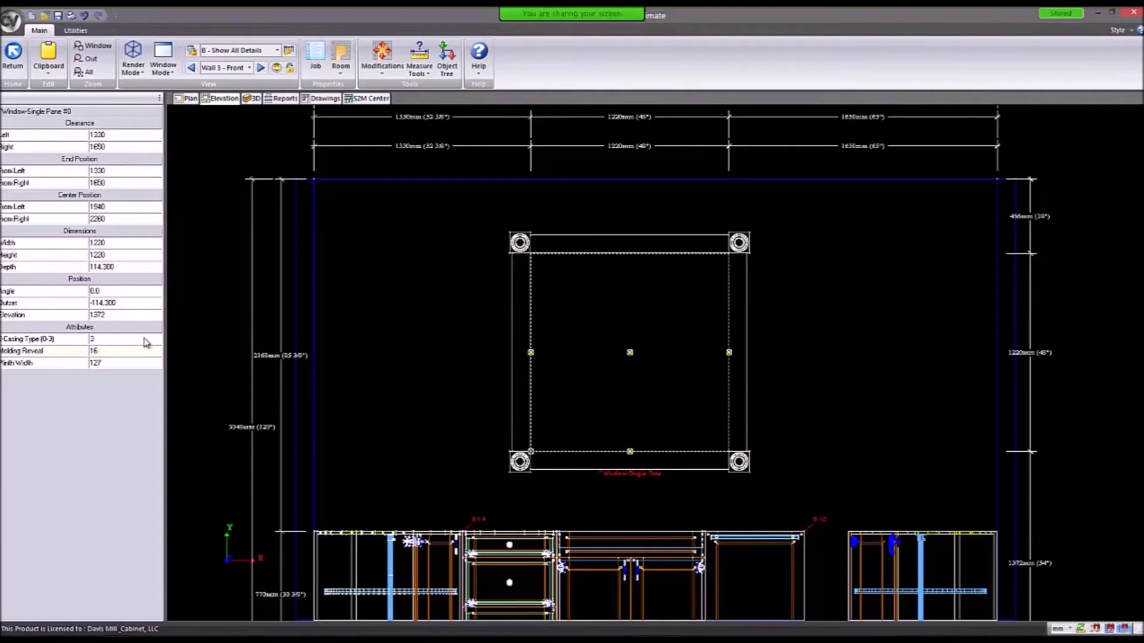
Remove the window's casing by setting the casing type to 0, and deselect the window.
left_click(125, 338)
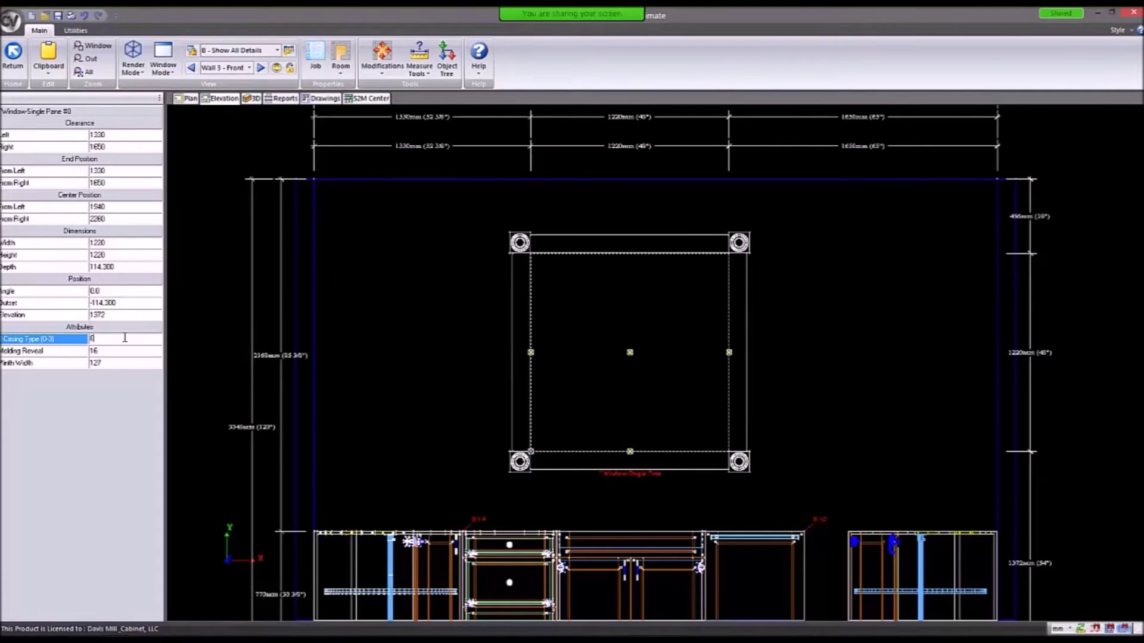
type("0")
key("Return")
scroll(691, 266, "down", 1)
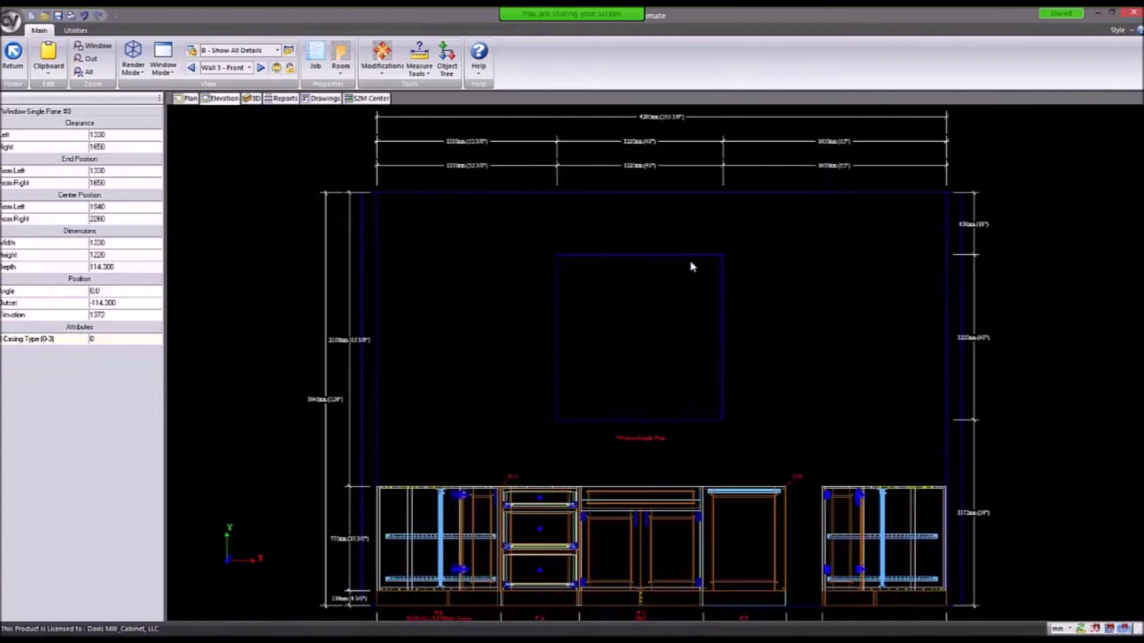
scroll(691, 266, "down", 1)
left_click(616, 286)
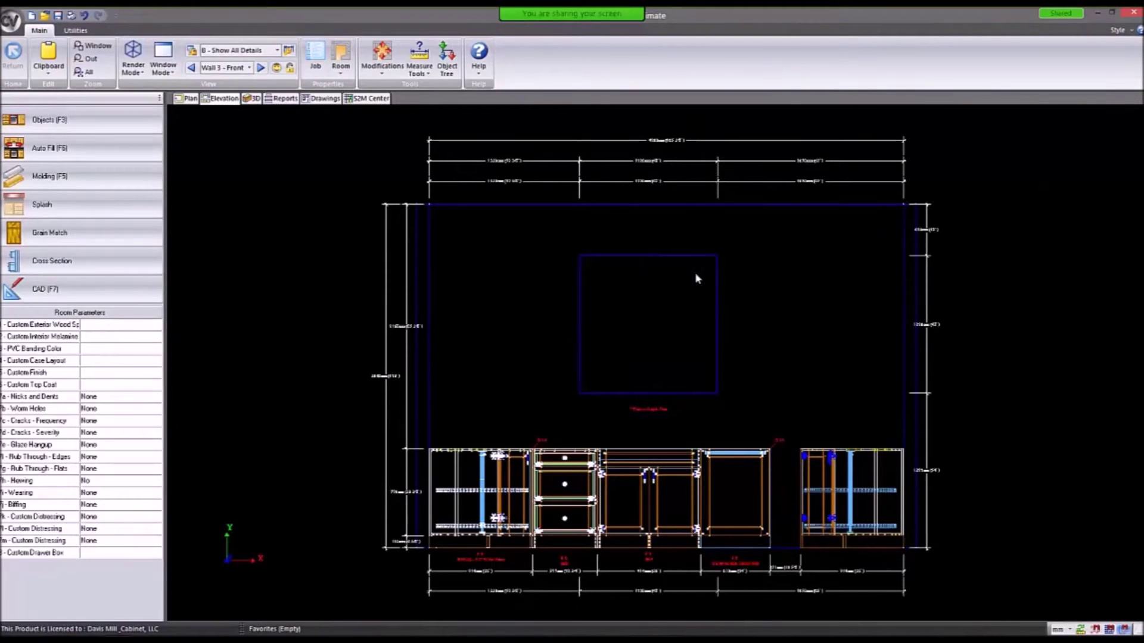
In the plan view, place the standard structural Door (L) Swing In on Wall 4, about 228 mm from the wall's open end.
left_click(190, 99)
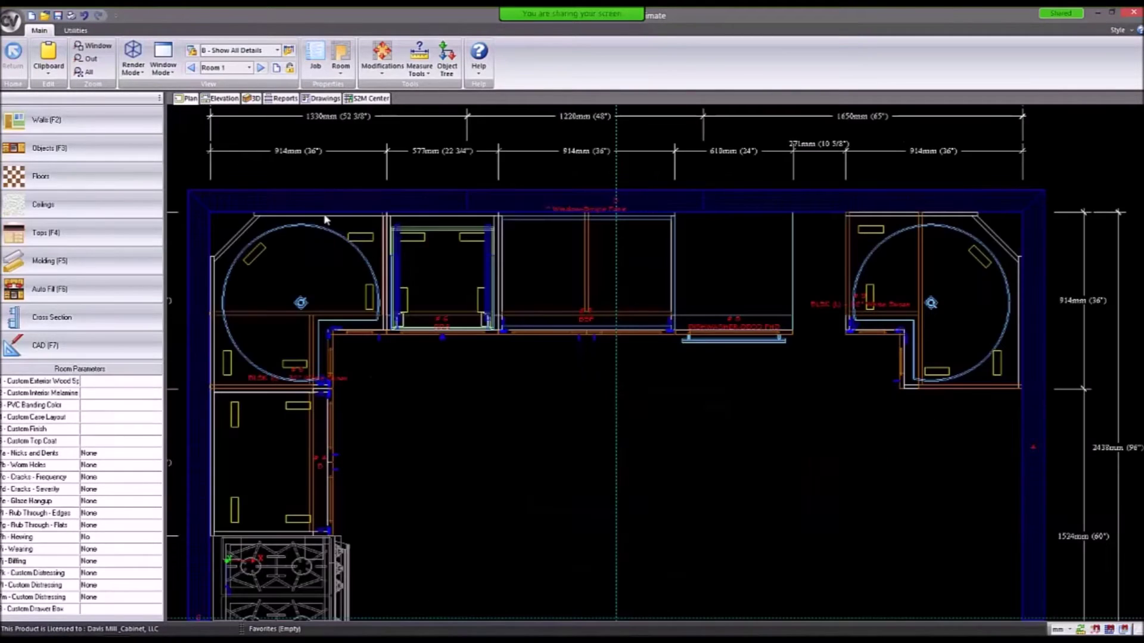
scroll(390, 215, "down", 1)
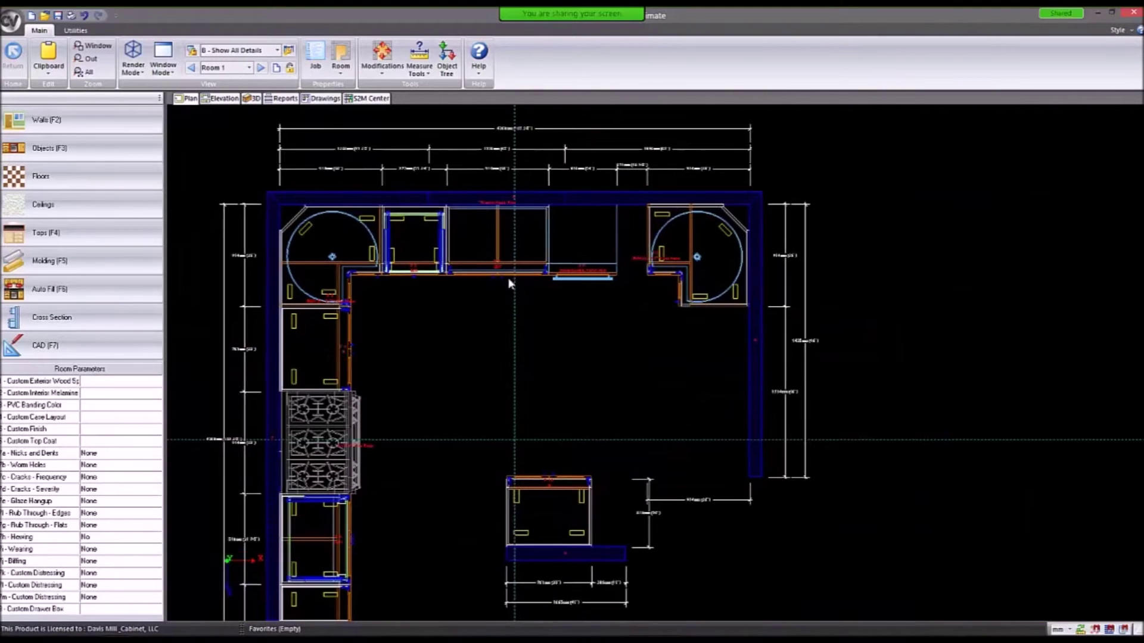
scroll(511, 286, "down", 1)
left_click(74, 150)
left_click(50, 149)
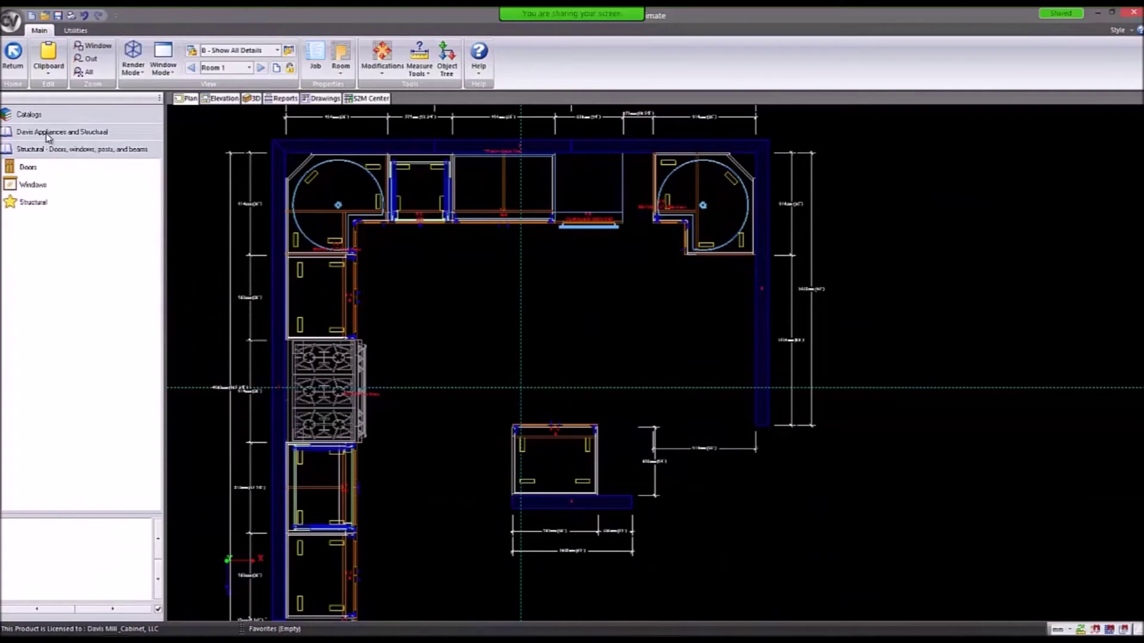
left_click(33, 169)
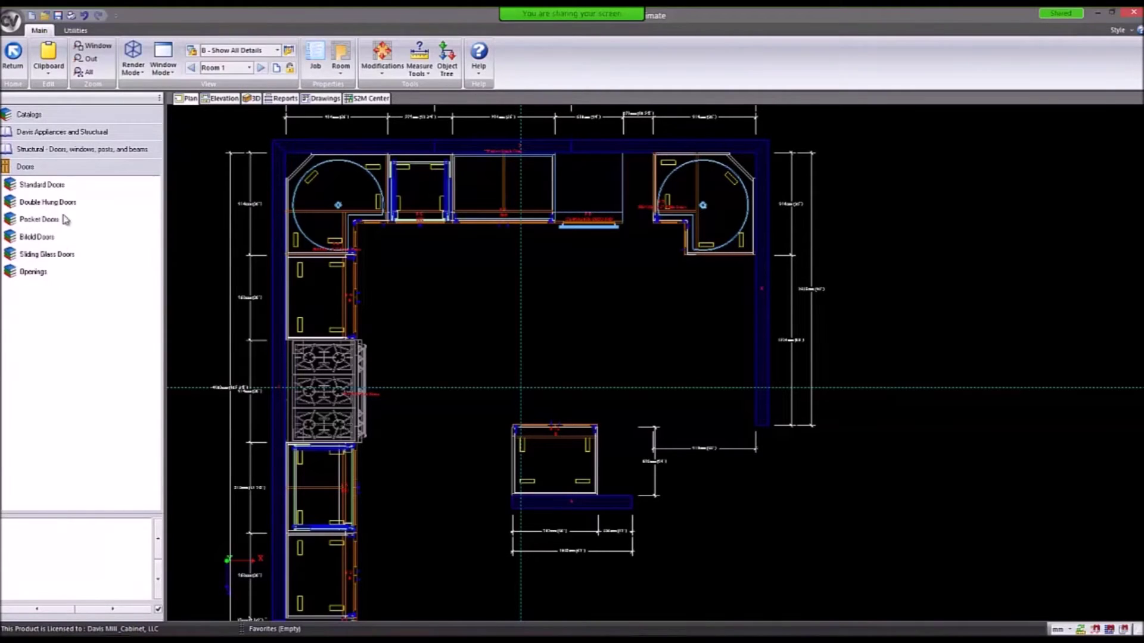
left_click(50, 188)
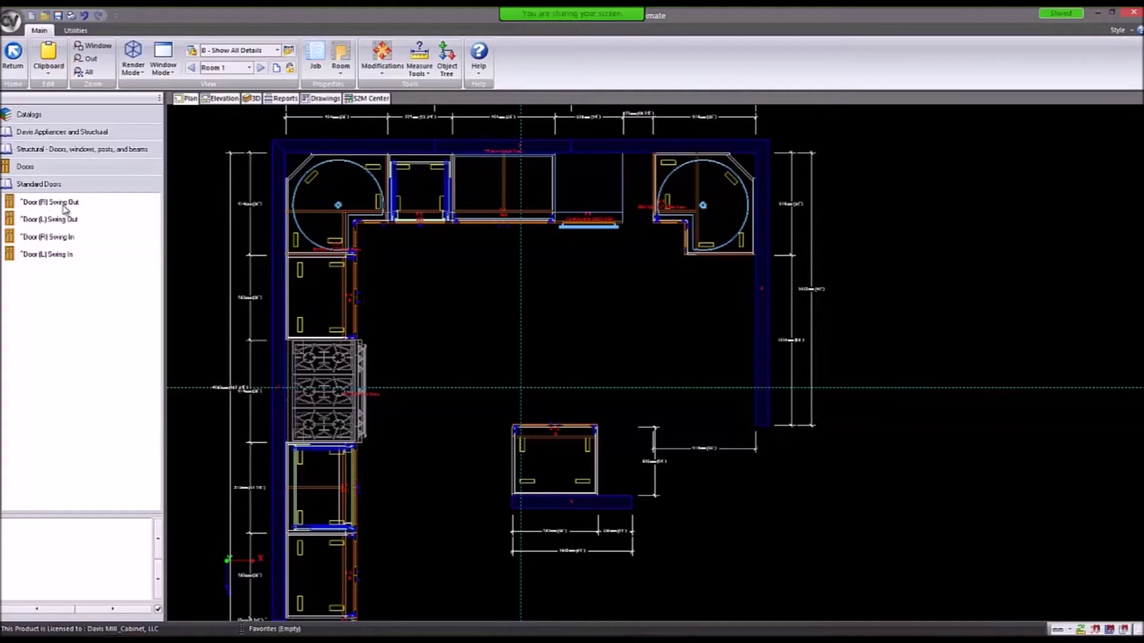
left_click(58, 255)
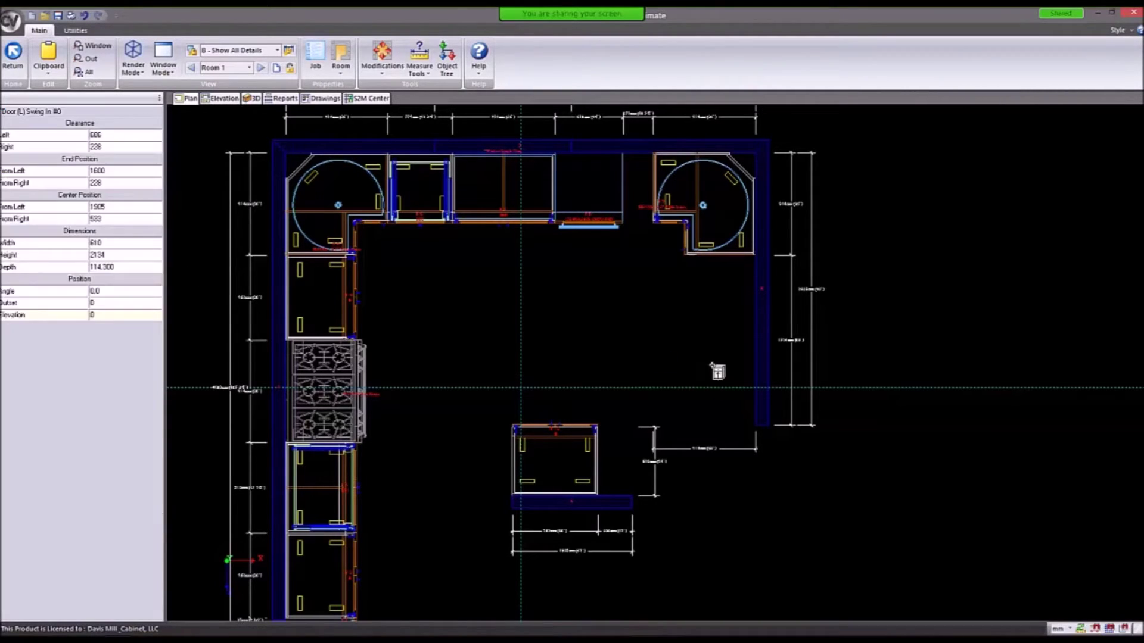
left_click(717, 372)
scroll(742, 373, "up", 4)
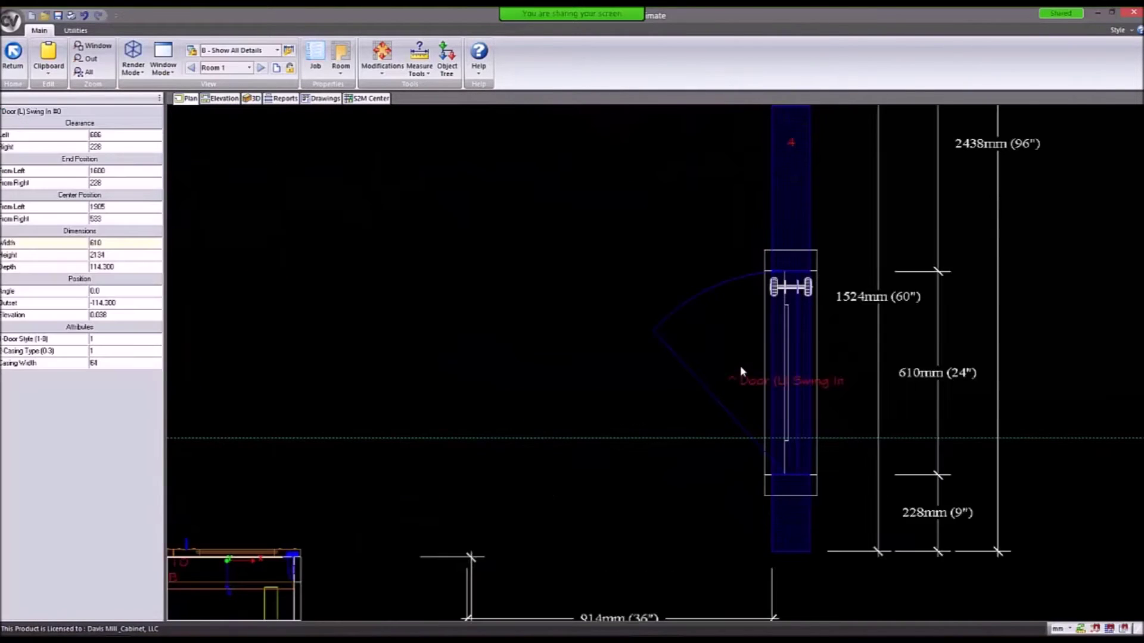
Select the new swing-in door in the plan, and show the front elevation of Wall 4.
left_click(726, 377)
scroll(745, 459, "down", 4)
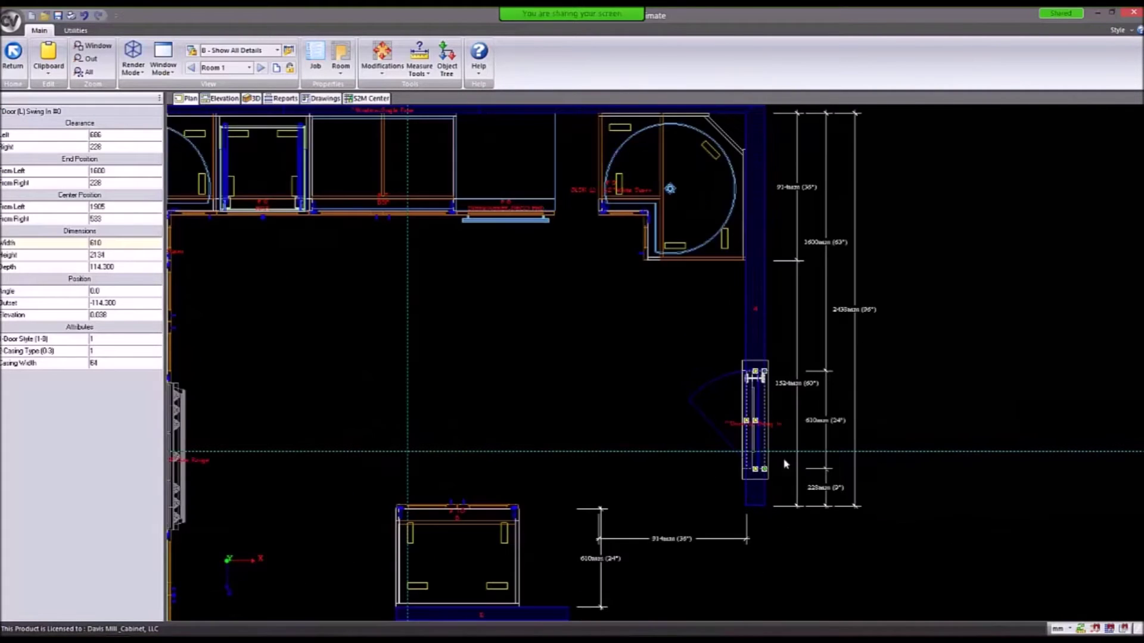
key("Escape")
left_click(754, 422)
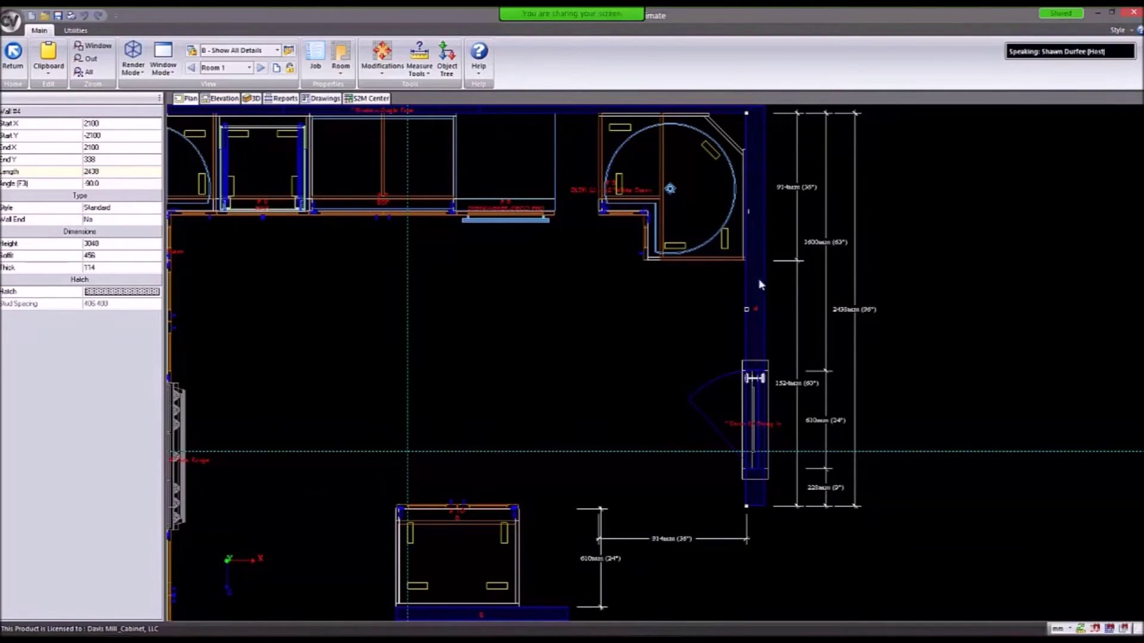
key("Escape")
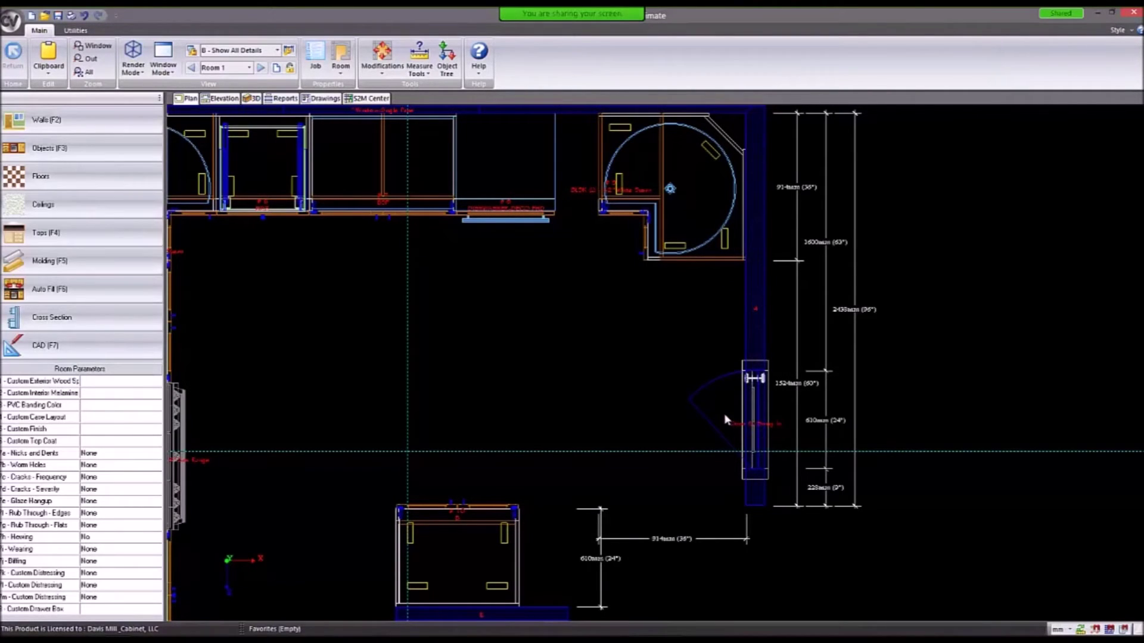
left_click(724, 420)
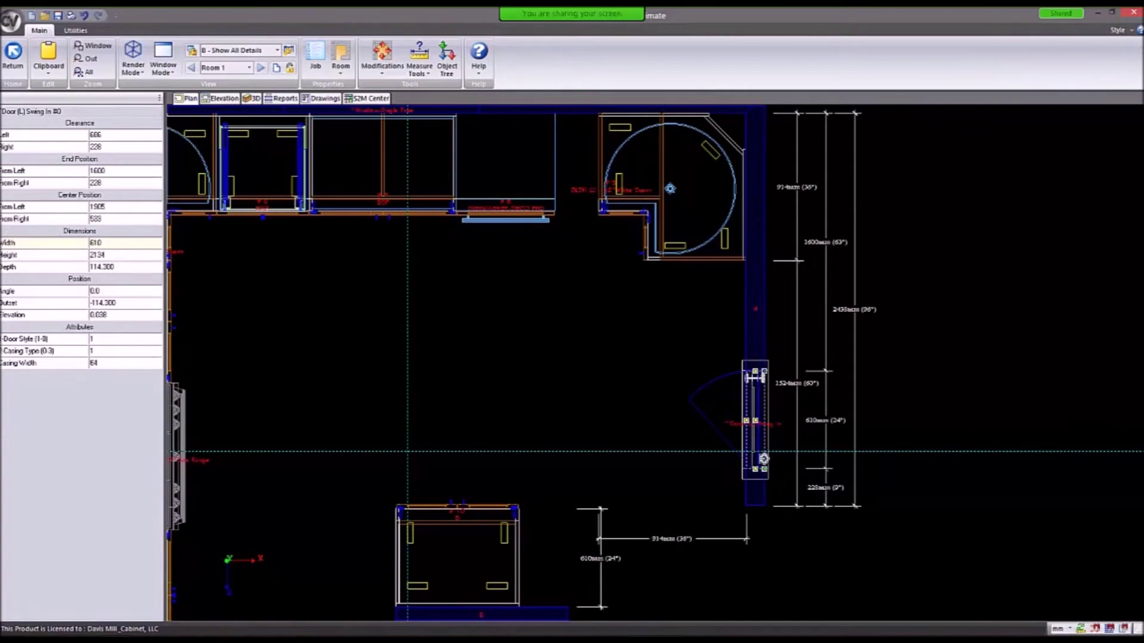
scroll(763, 465, "up", 2)
key("Escape")
left_click(229, 98)
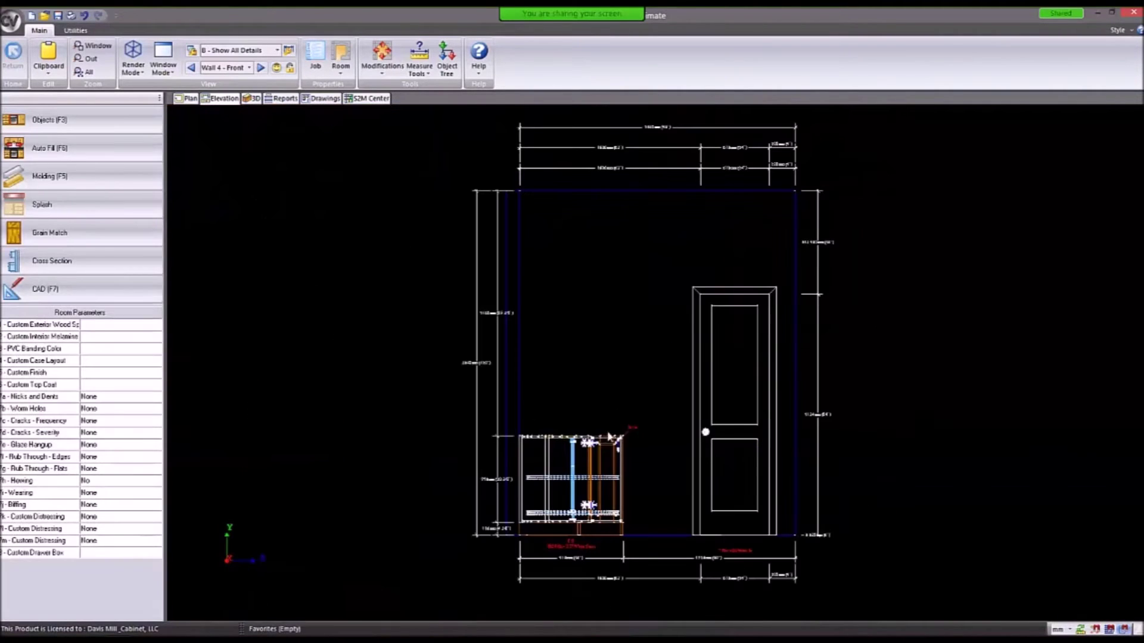
Set the width of the swing-in door on Wall 4 to 762 mm.
left_click(710, 425)
left_click(116, 245)
type("762")
key("Return")
key("Return")
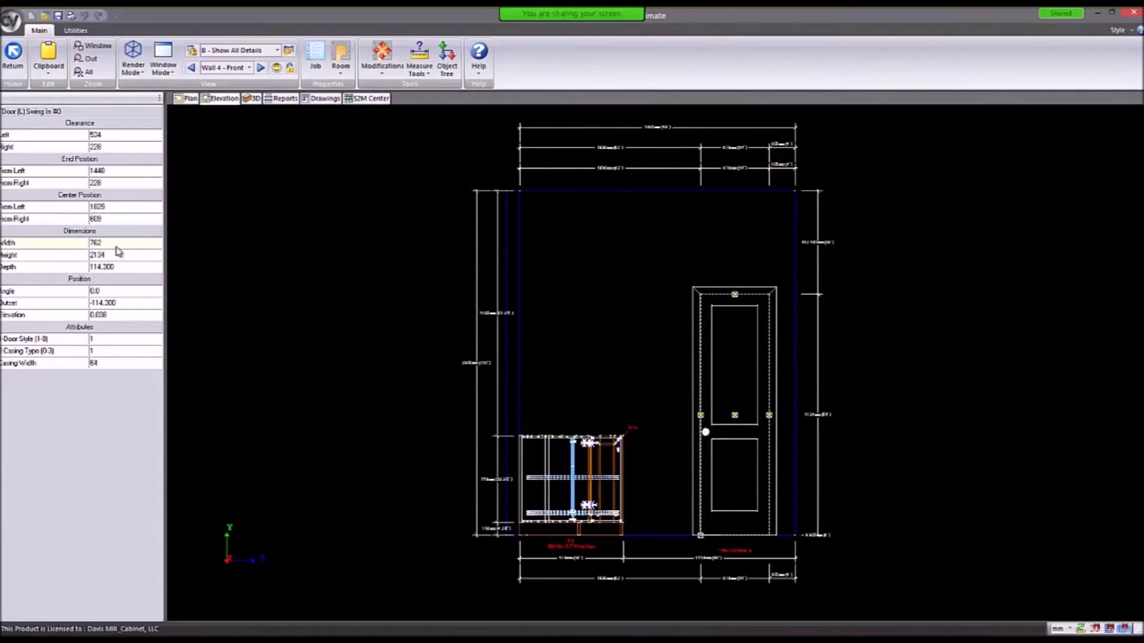
Change the door's casing type to 3.
left_click(99, 339)
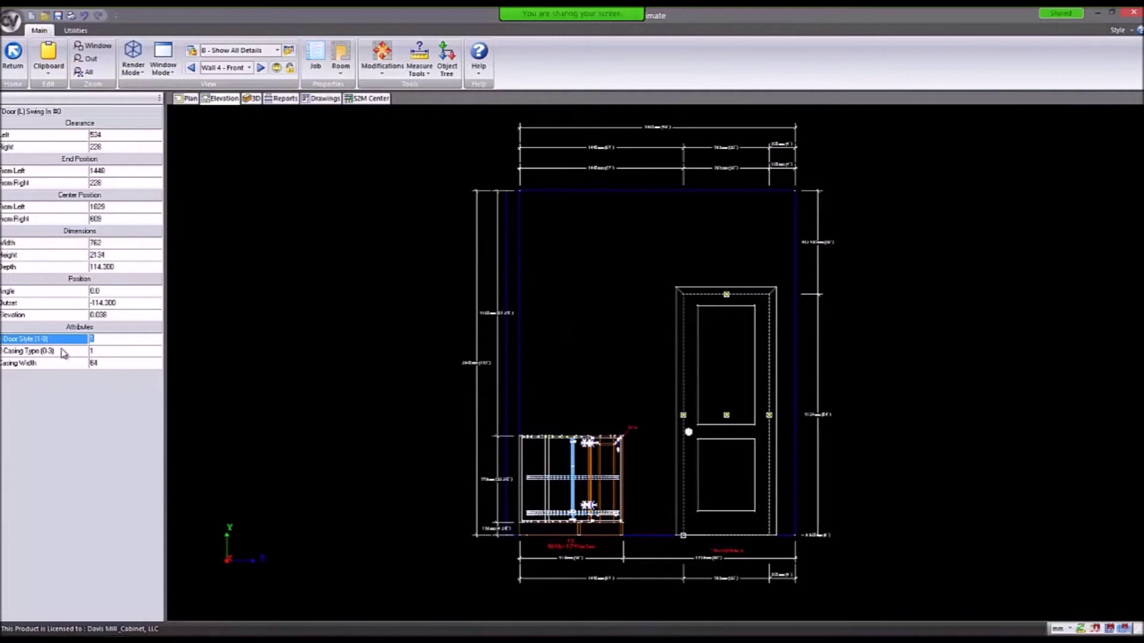
left_click(42, 353)
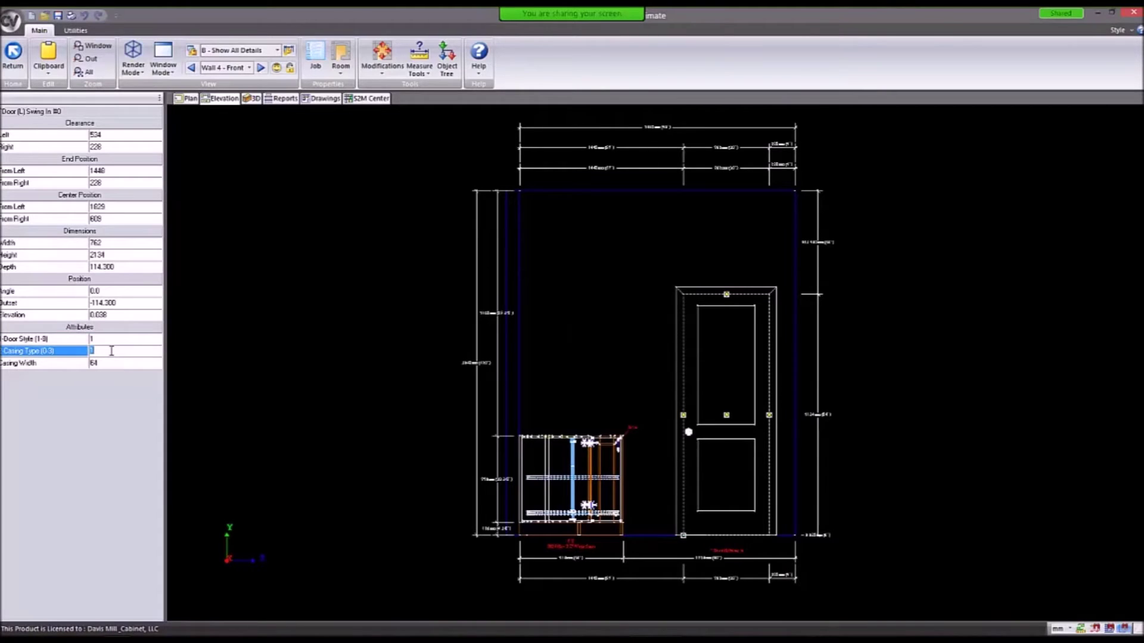
key("Return")
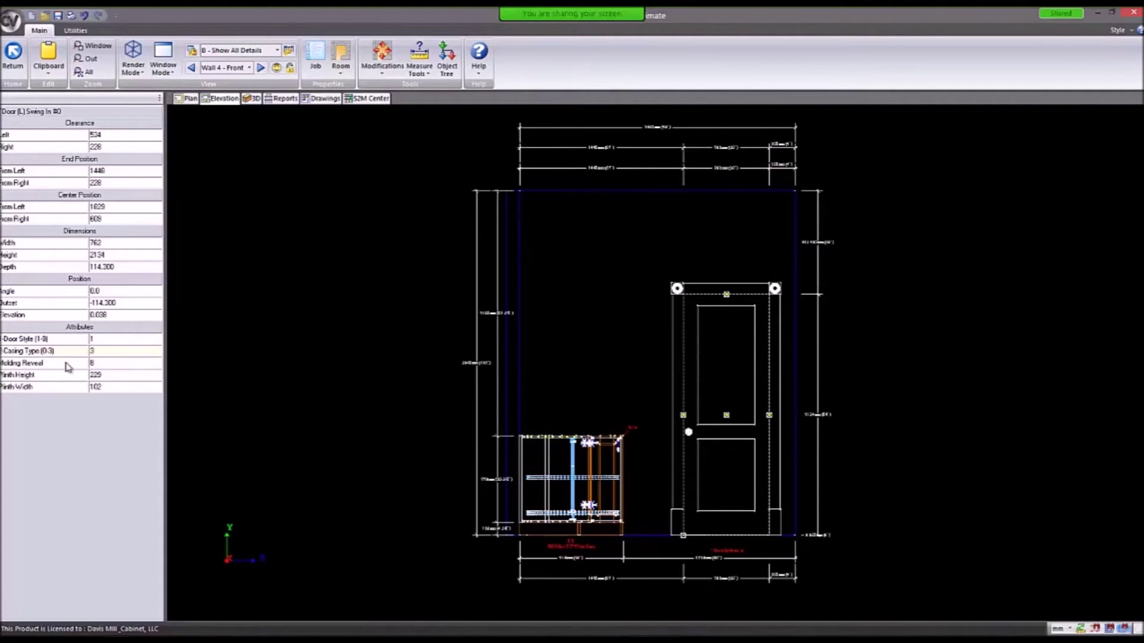
Try door styles 2, 3, 4 and 5 on the swing-in door.
left_click(108, 338)
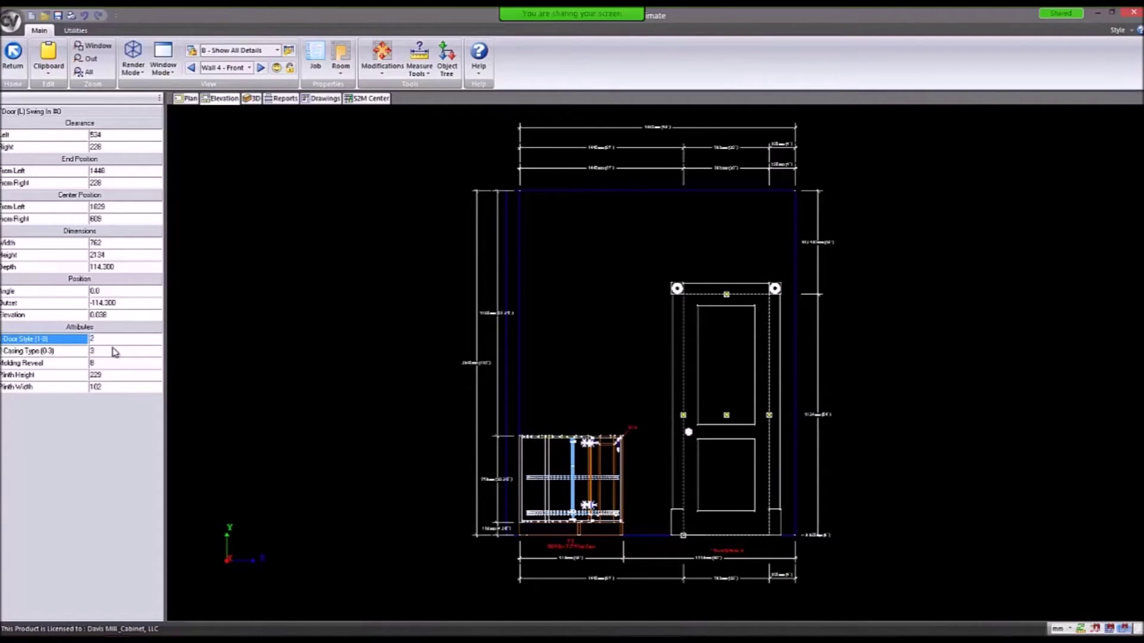
type("2")
key("Return")
left_click(114, 349)
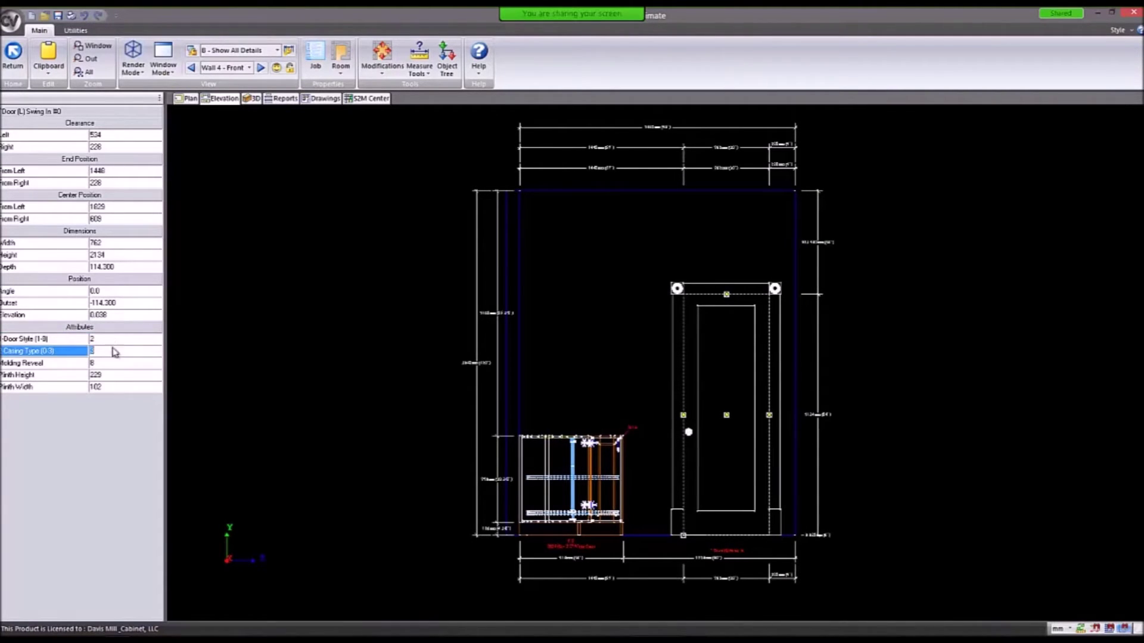
left_click(117, 339)
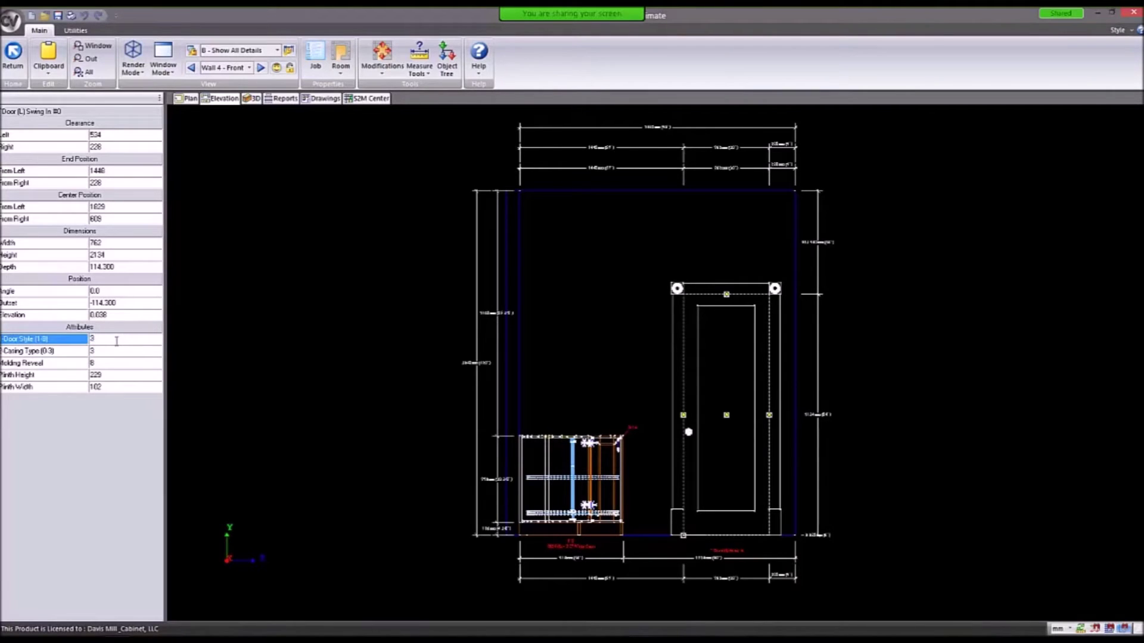
type("3")
key("Return")
left_click(106, 339)
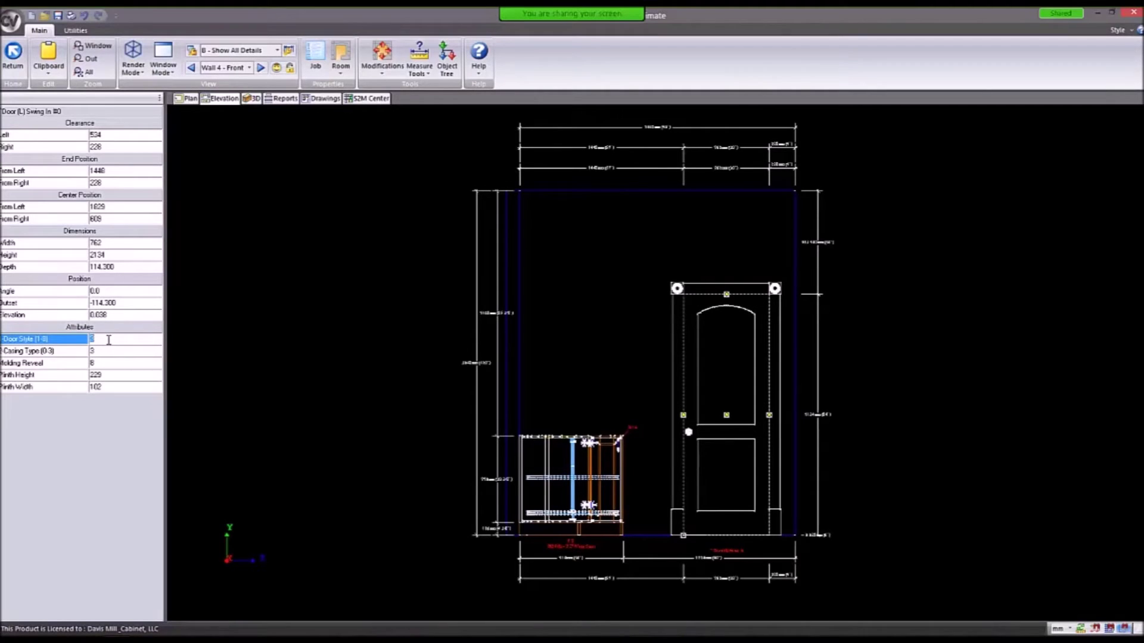
key("Return")
left_click(109, 339)
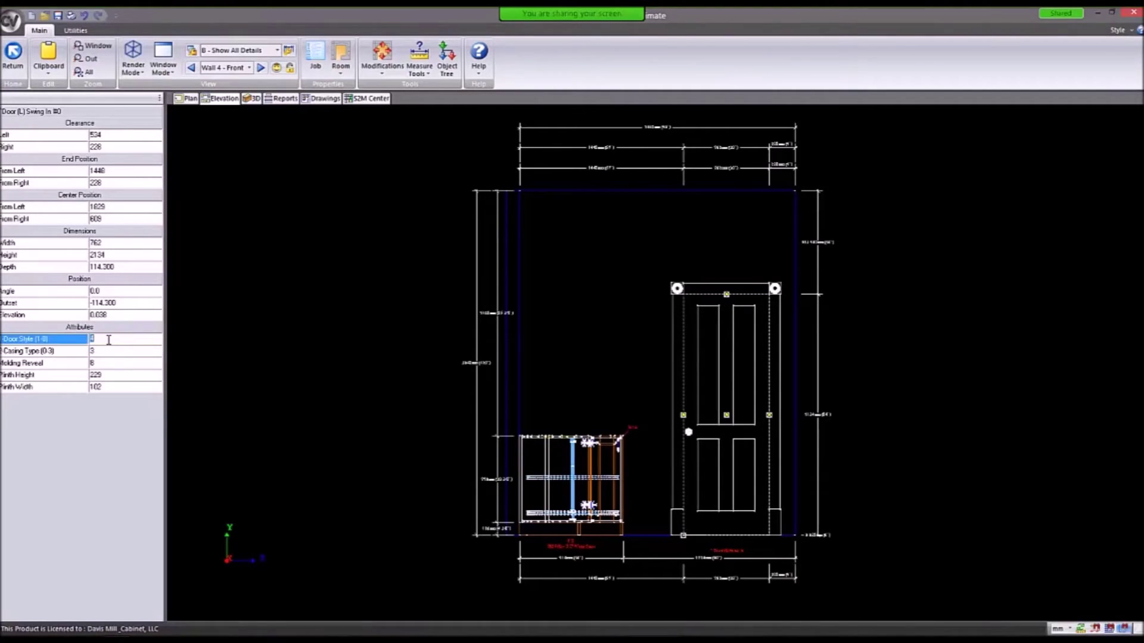
type("5")
key("Return")
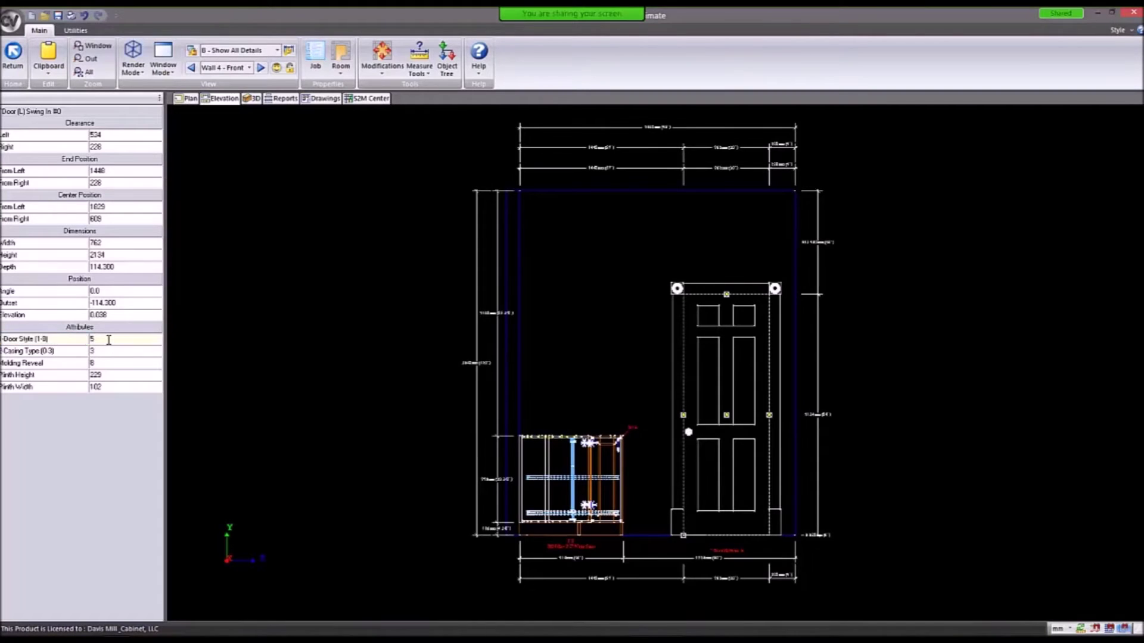
Set the door style to 6 and deselect the door.
left_click(108, 340)
key("Return")
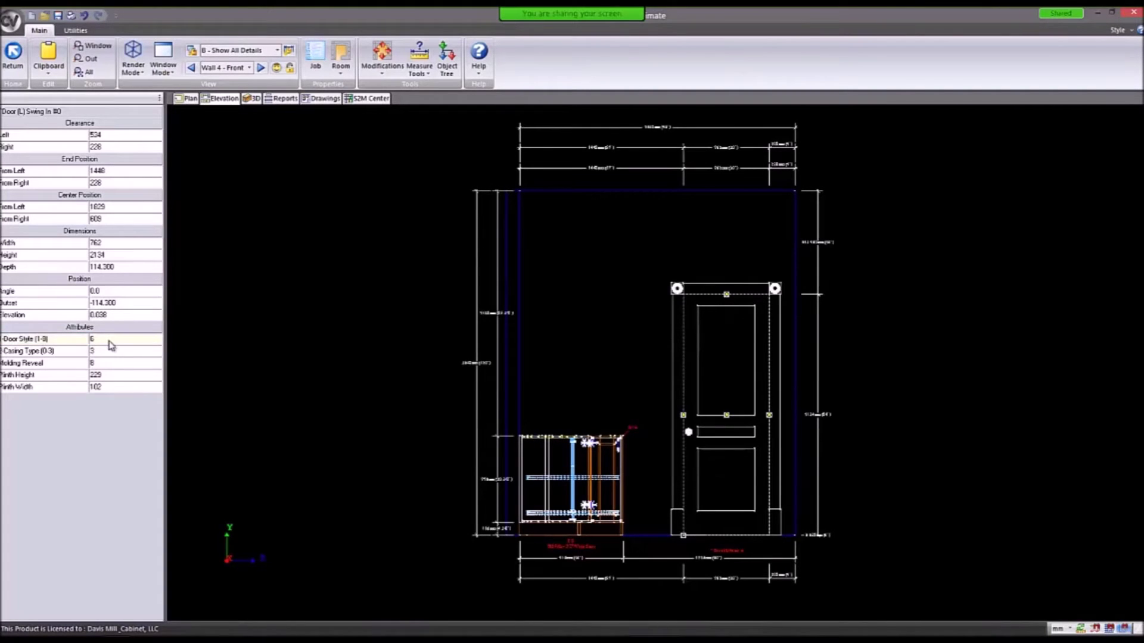
left_click(519, 433)
scroll(673, 456, "down", 2)
scroll(745, 474, "up", 2)
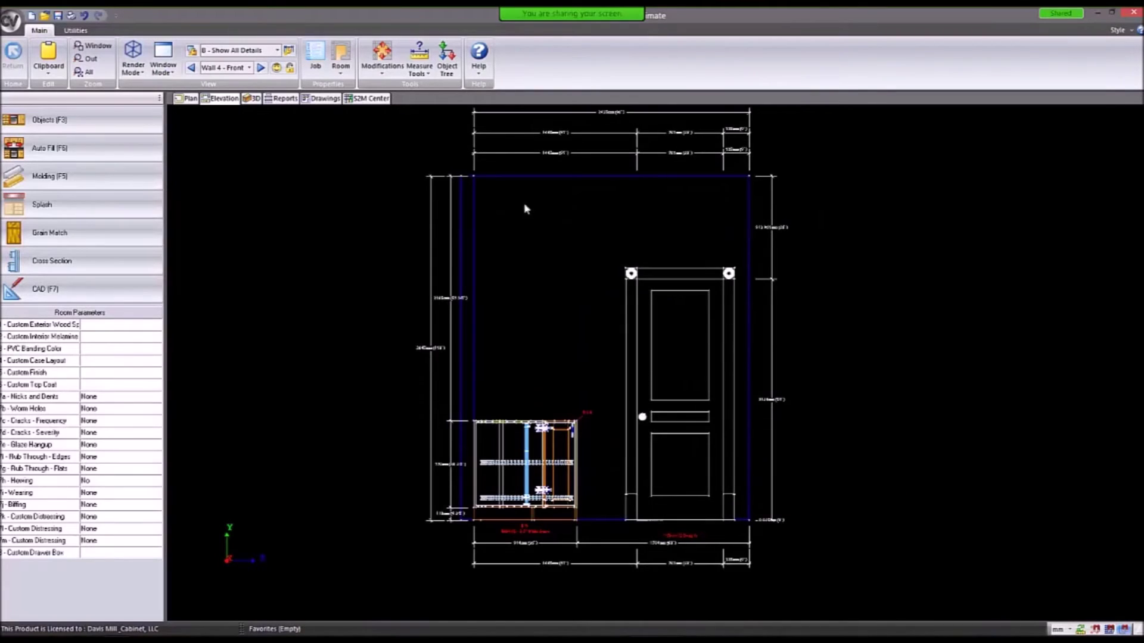
Examine the new door and the window from several angles in the 3D view of the room.
left_click(249, 100)
mouse_move(362, 236)
left_mouse_down()
mouse_move(1108, 538)
mouse_move(853, 430)
mouse_move(888, 376)
mouse_move(756, 360)
mouse_move(695, 261)
left_mouse_up()
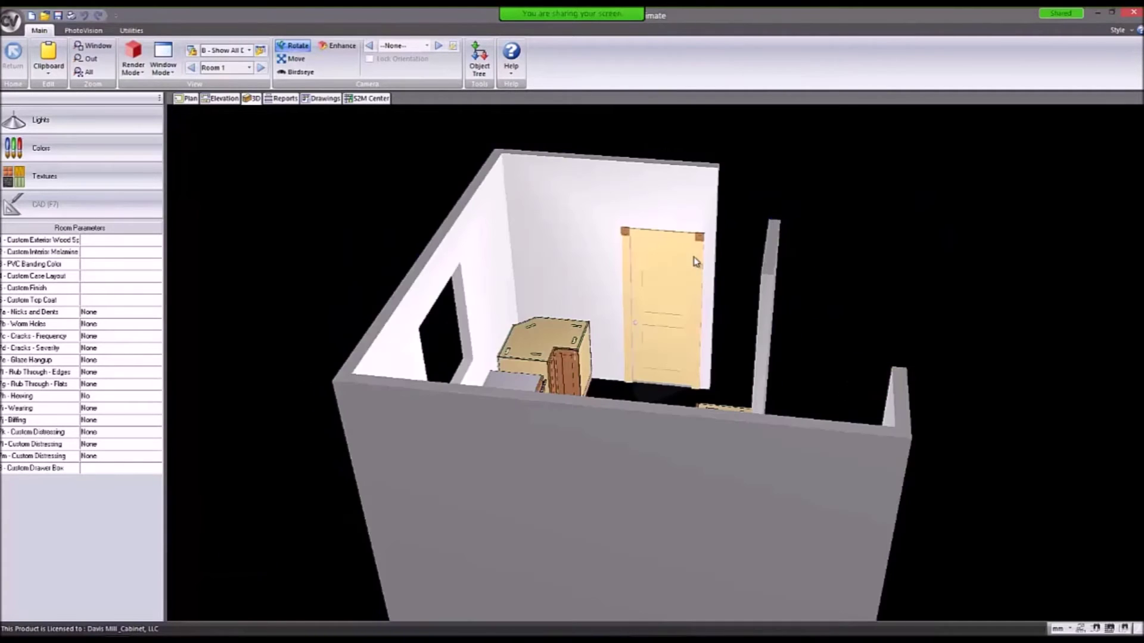
left_click_drag(886, 304, 401, 314)
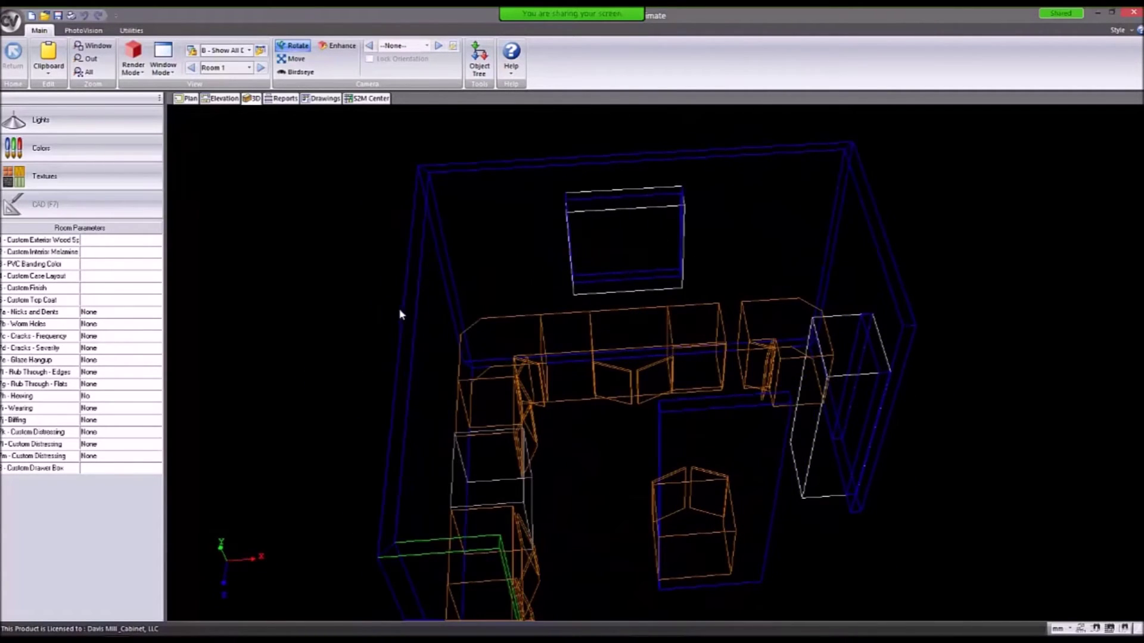
left_click_drag(470, 310, 470, 310)
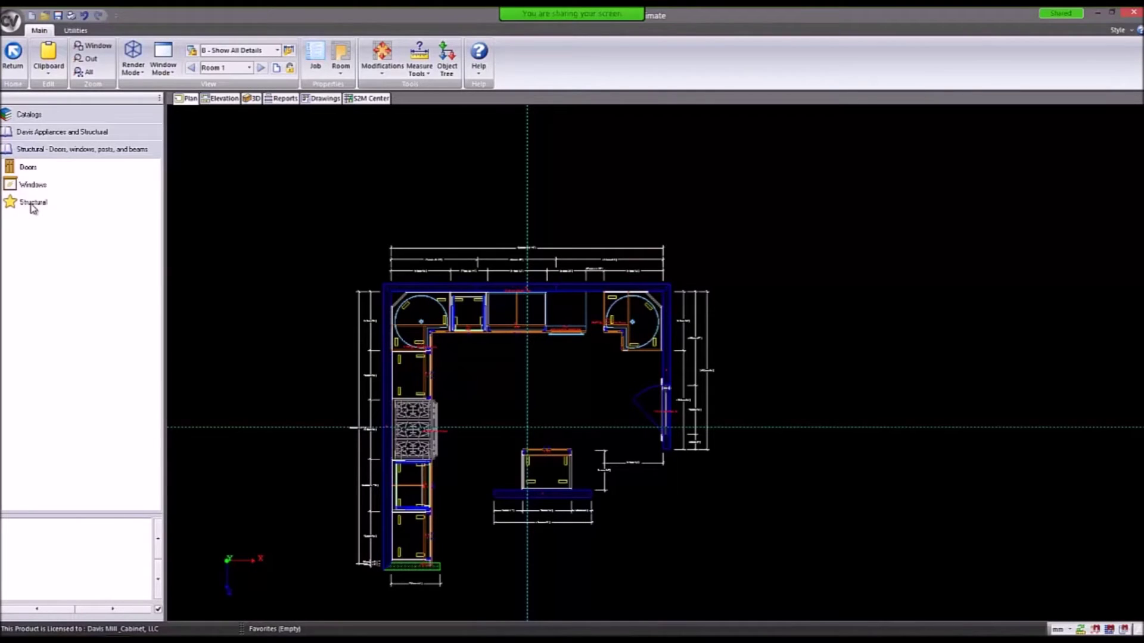
In the plan view, place a structural Soffit on the window wall, flush with its left corner, and select it.
left_click(32, 204)
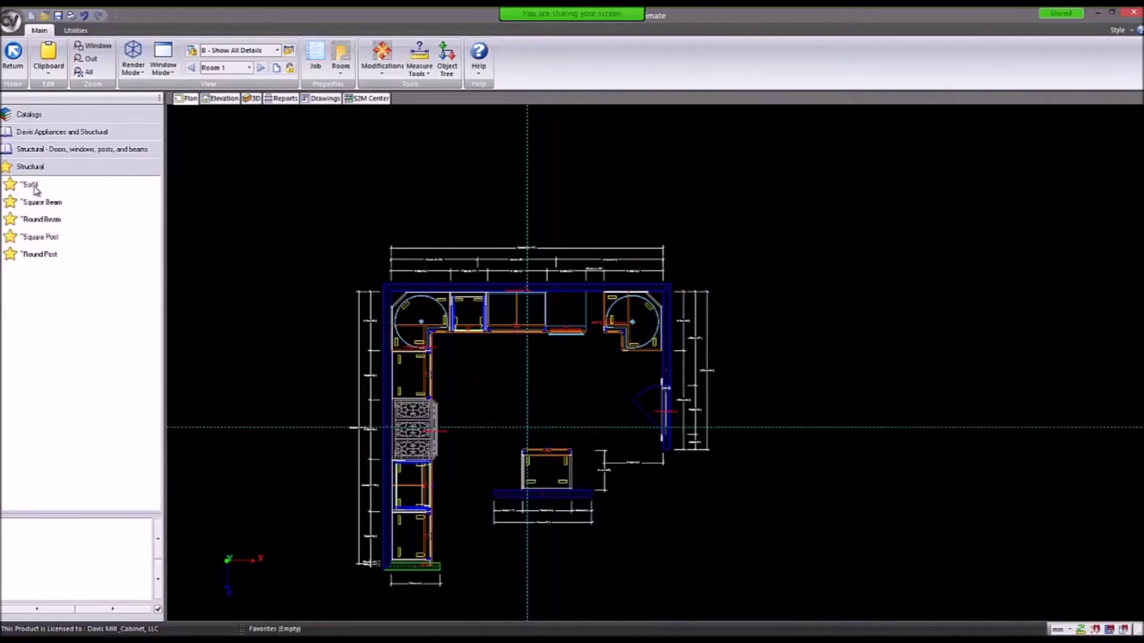
left_click(32, 187)
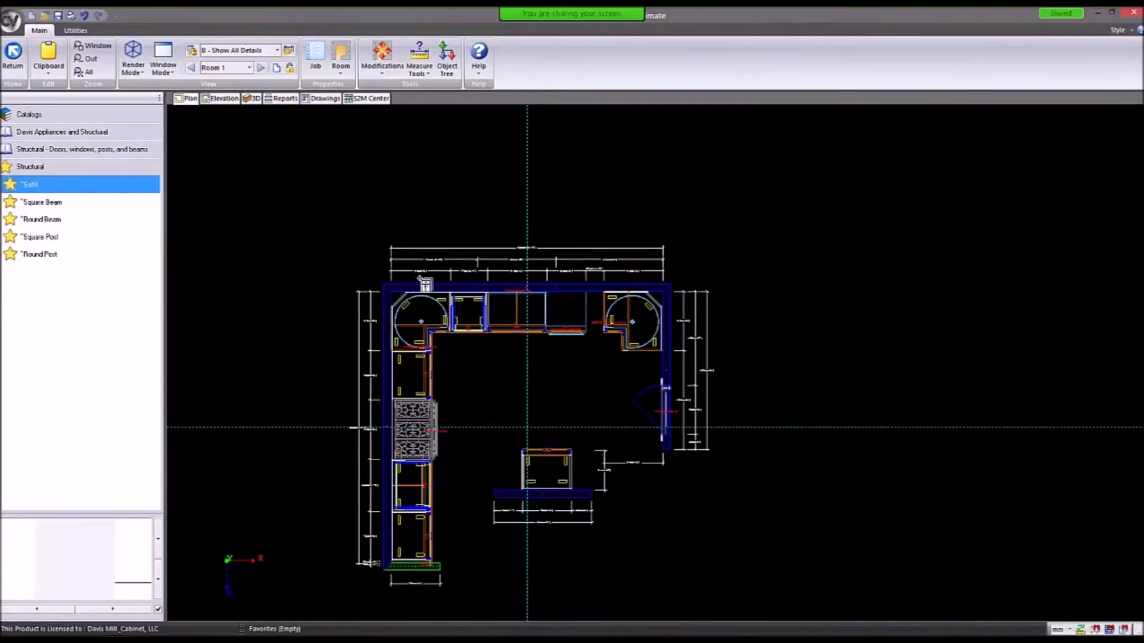
left_click(438, 296)
left_click_drag(437, 296, 413, 306)
left_click(414, 306)
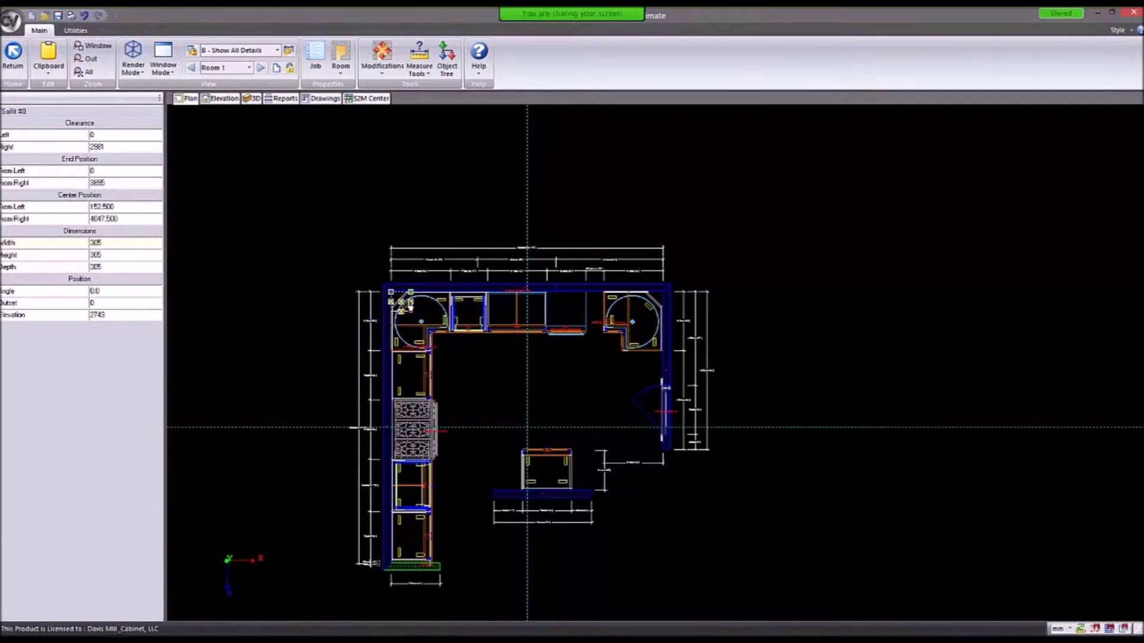
Extend the soffit along the whole window wall by setting its width to 4200 mm, and deselect it.
left_click_drag(417, 307, 604, 309)
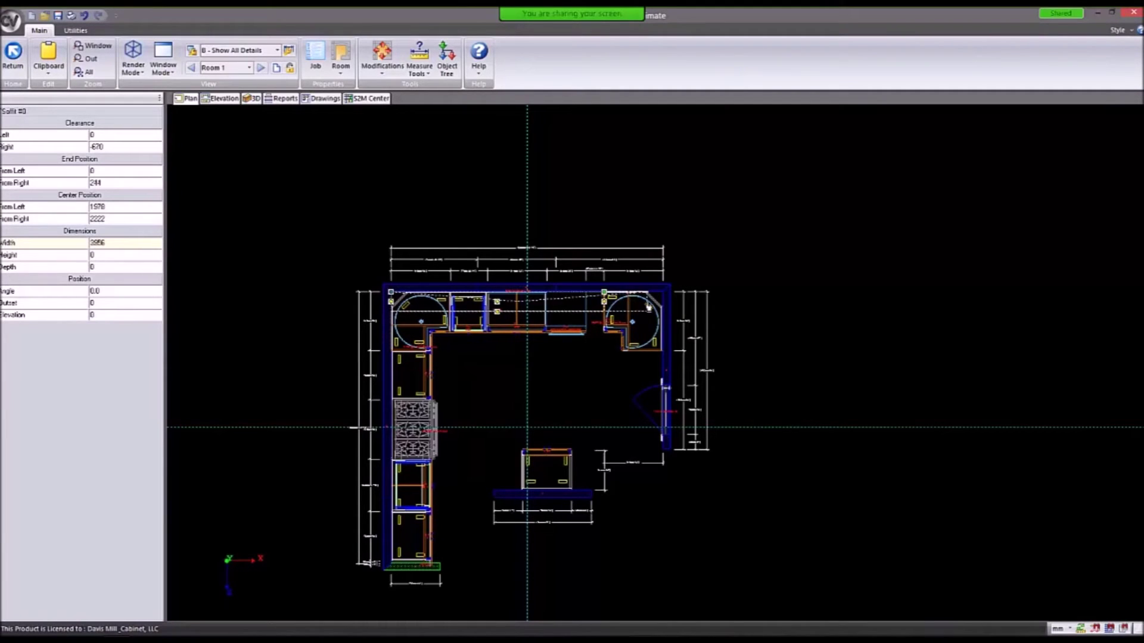
scroll(587, 285, "up", 3)
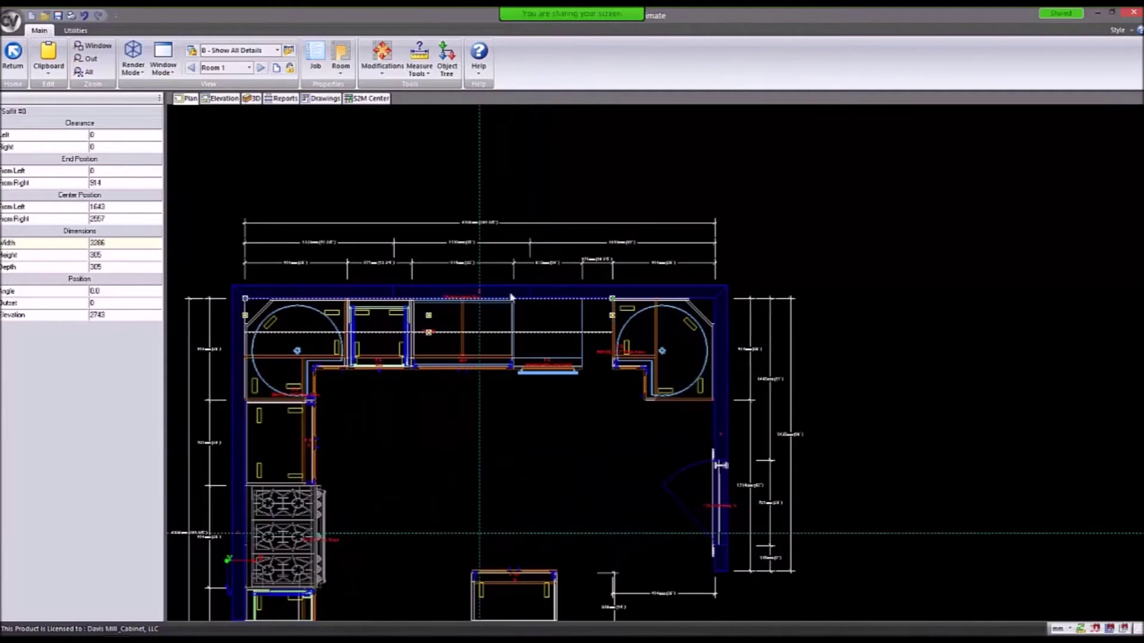
scroll(393, 255, "up", 2)
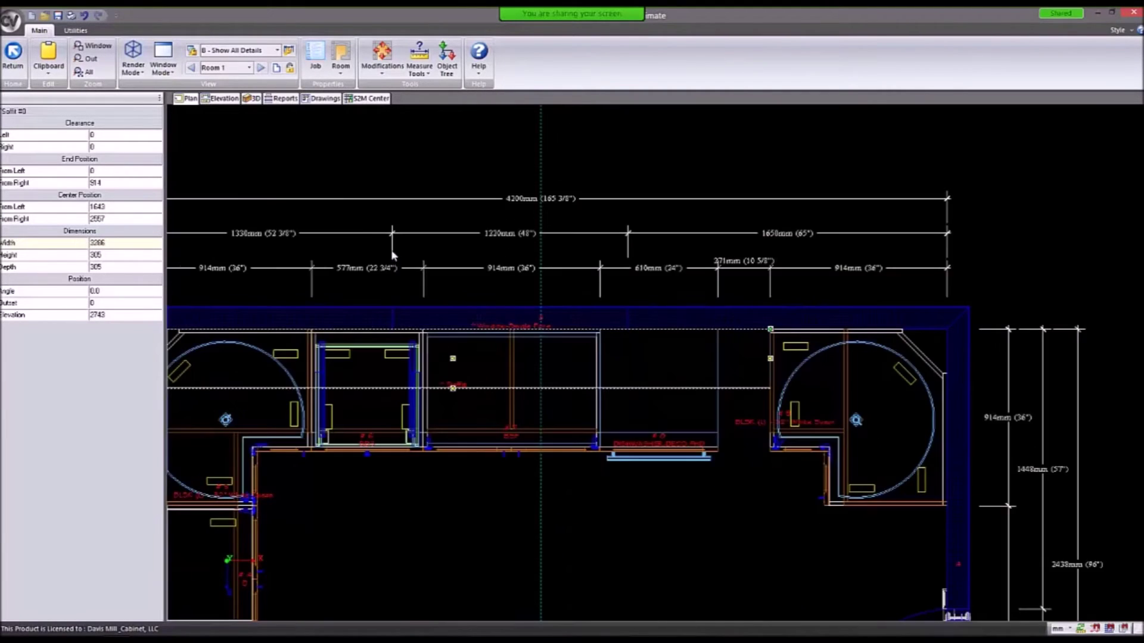
left_click(120, 245)
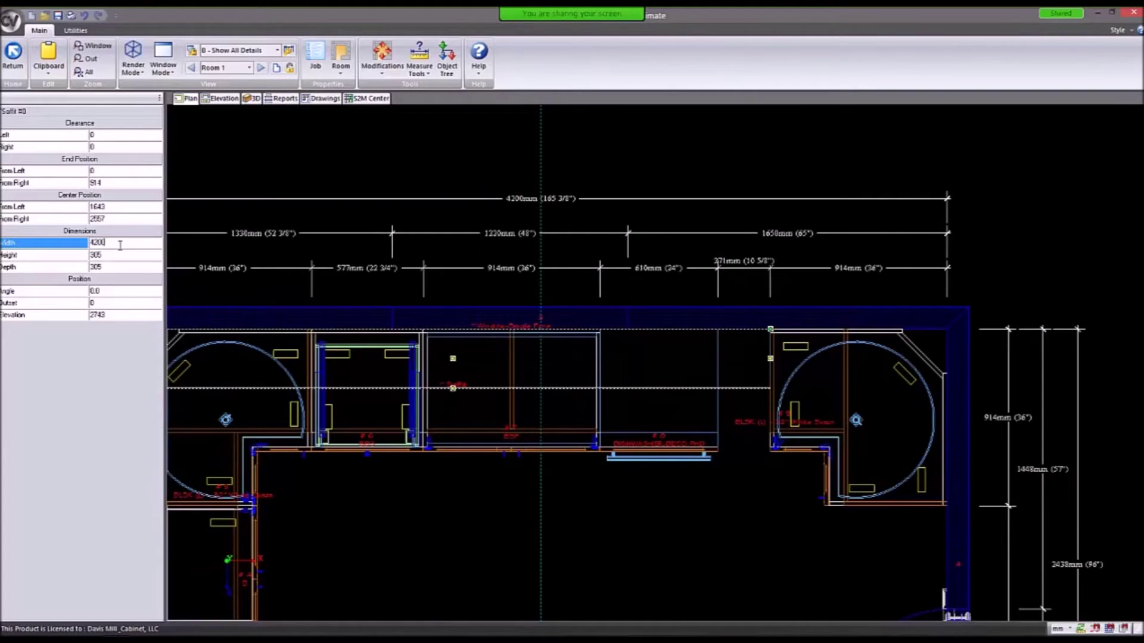
key("Return")
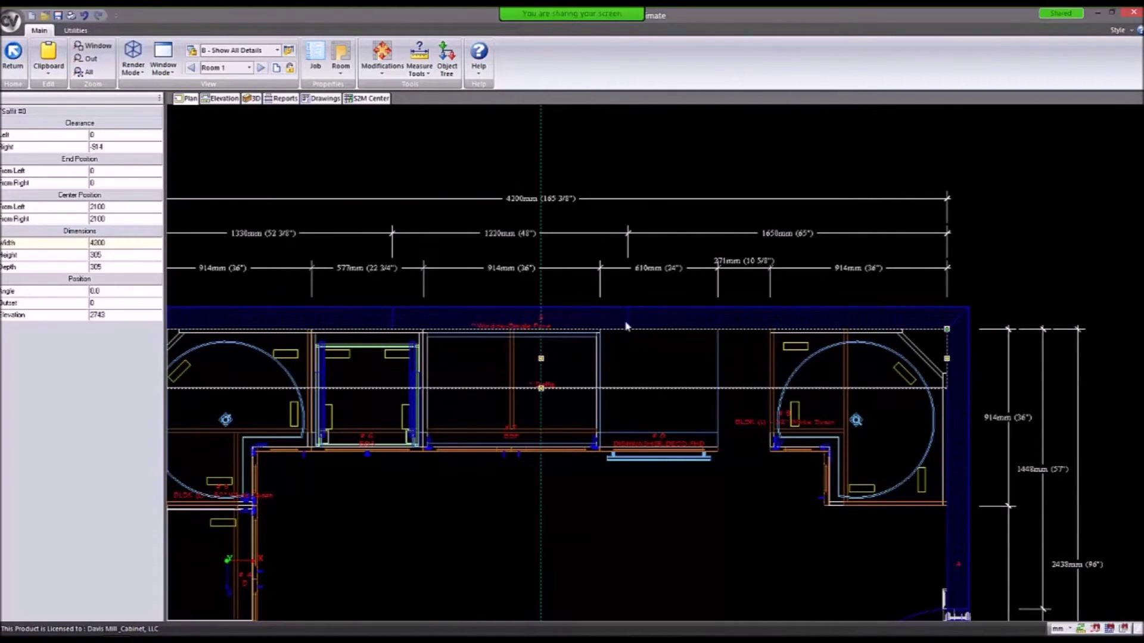
scroll(775, 405, "down", 2)
scroll(799, 413, "down", 1)
left_click(660, 246)
scroll(654, 408, "up", 3)
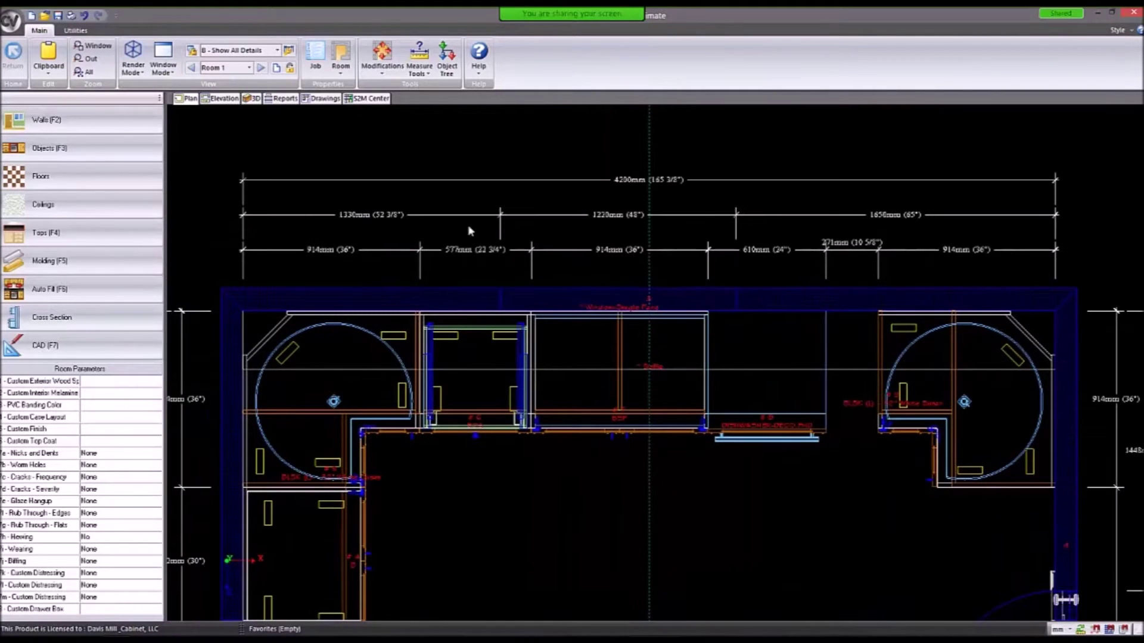
Select the soffit above the window wall cabinets and set its depth to 610 mm.
left_click(47, 148)
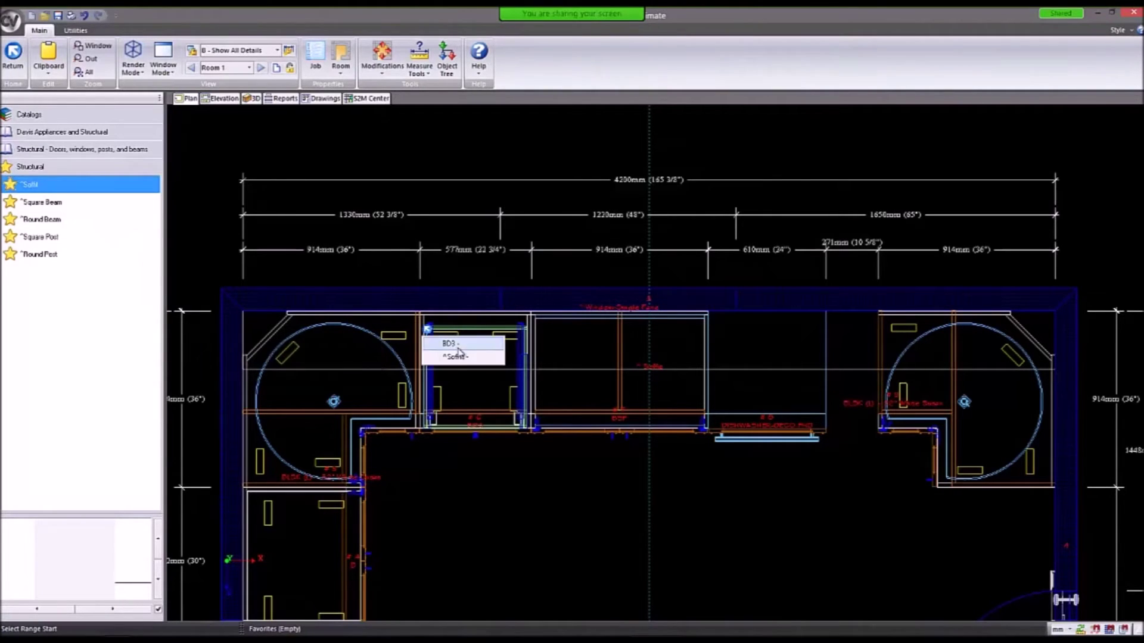
left_click(454, 357)
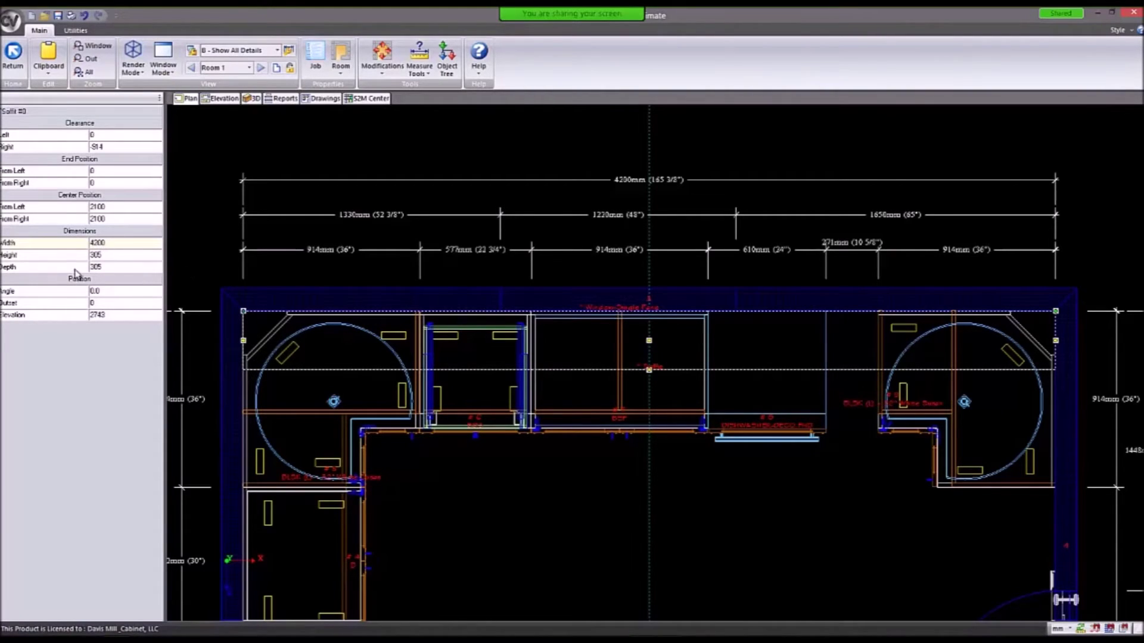
left_click(112, 269)
type("610")
key("Return")
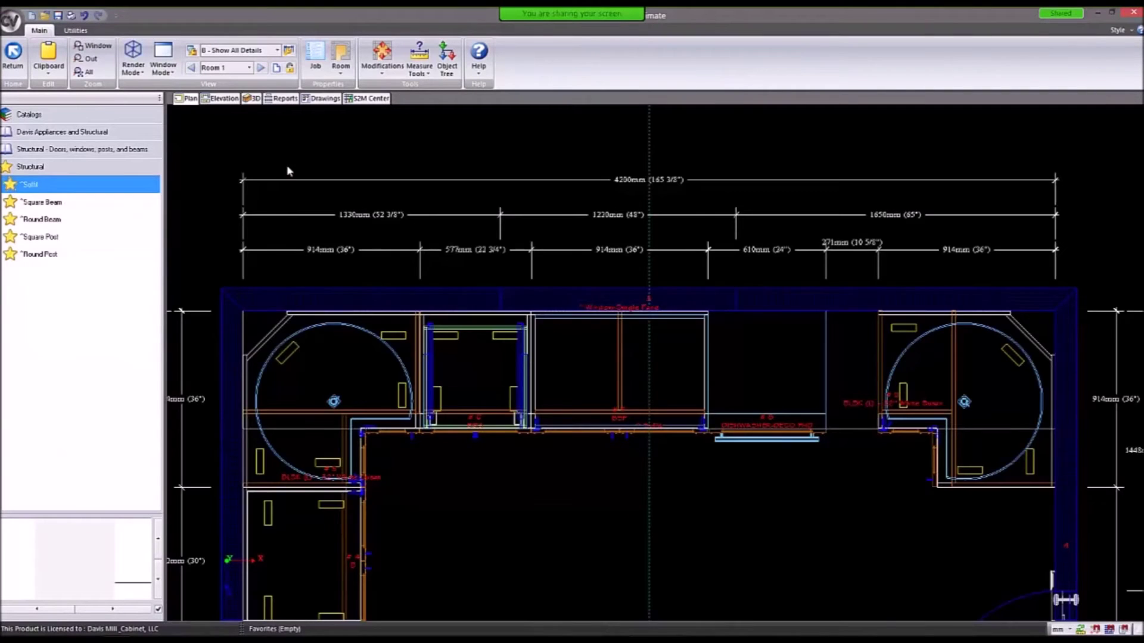
Place a structural Square Beam on the range wall beside the range, about 2640 mm from the wall's left end.
scroll(266, 192, "down", 3)
scroll(266, 192, "down", 1)
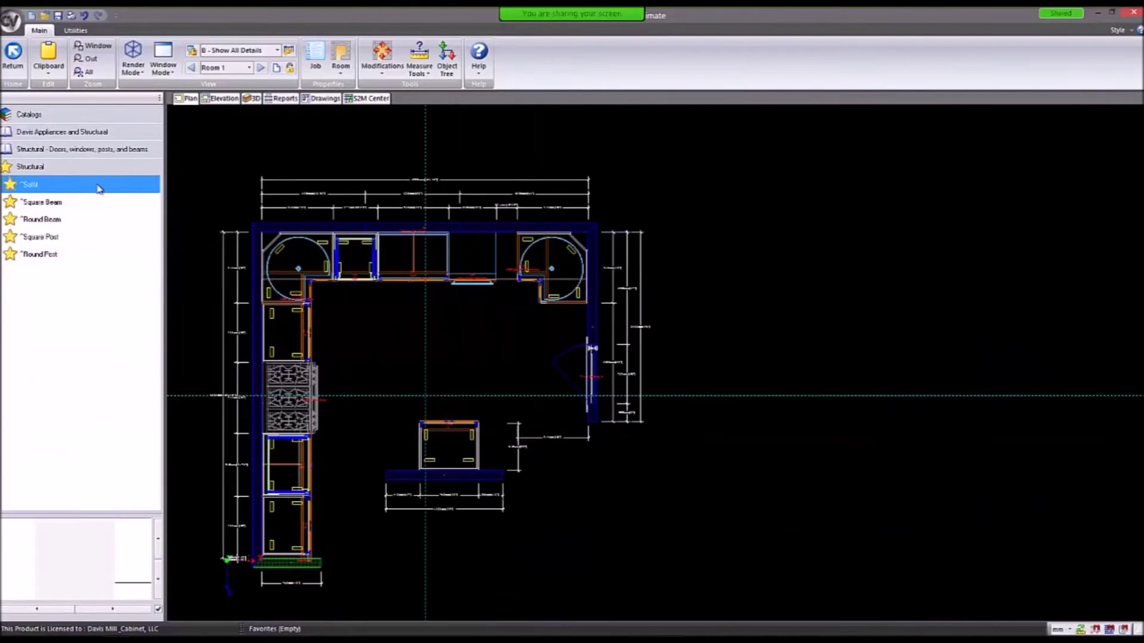
left_click(60, 202)
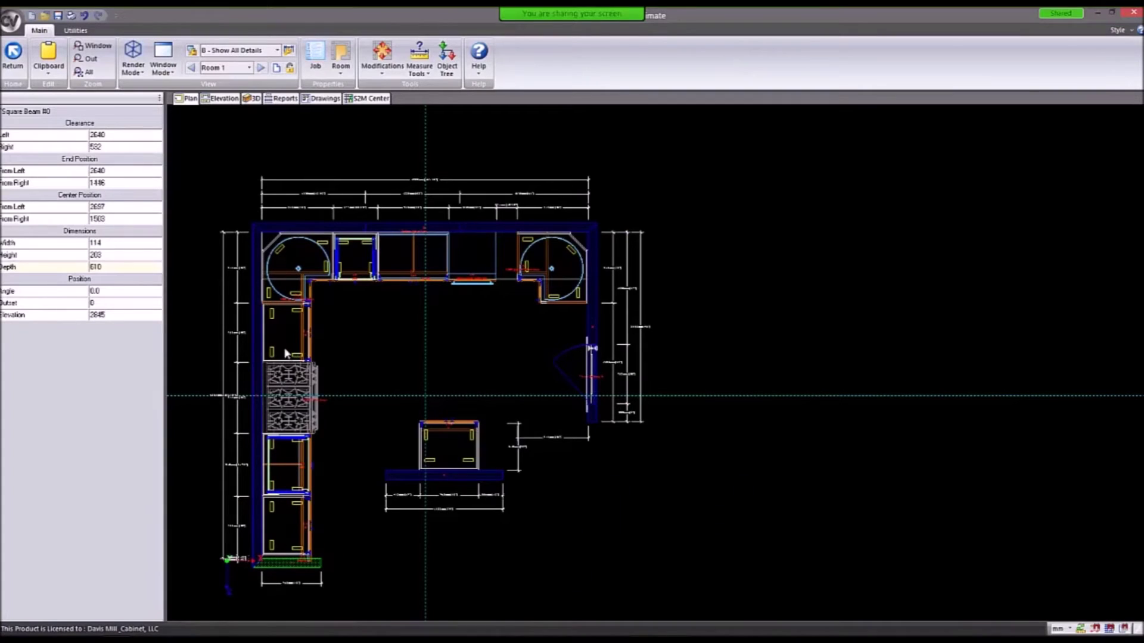
left_click(286, 354)
Select the square beam, set its depth to 4200 mm so it spans the room, and deselect it.
left_click(279, 354)
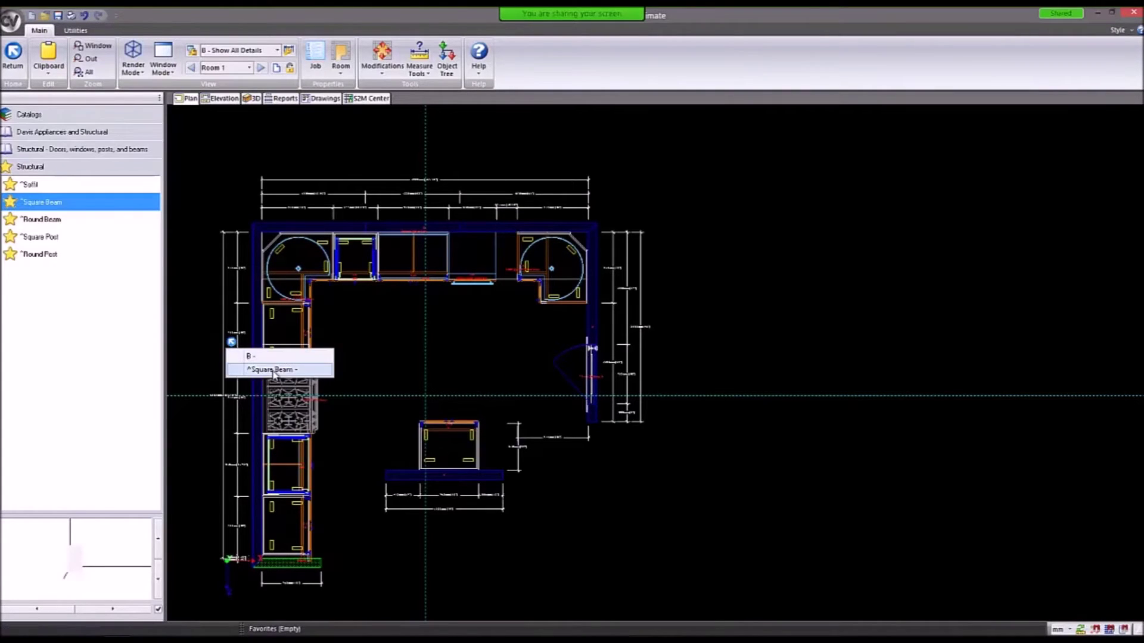
left_click(272, 371)
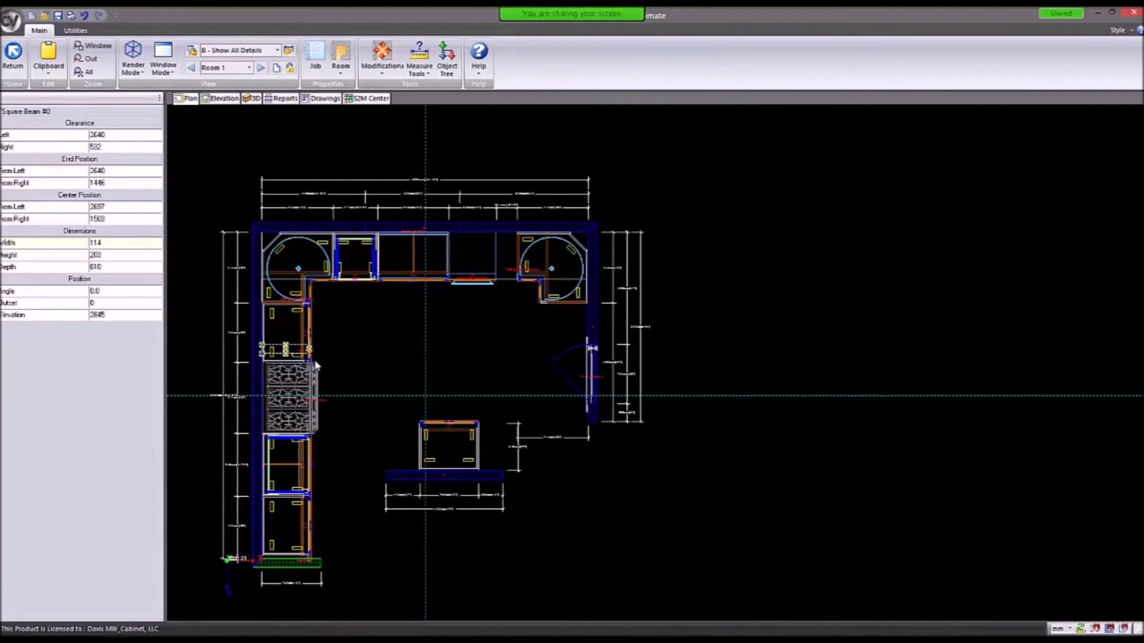
left_click(106, 267)
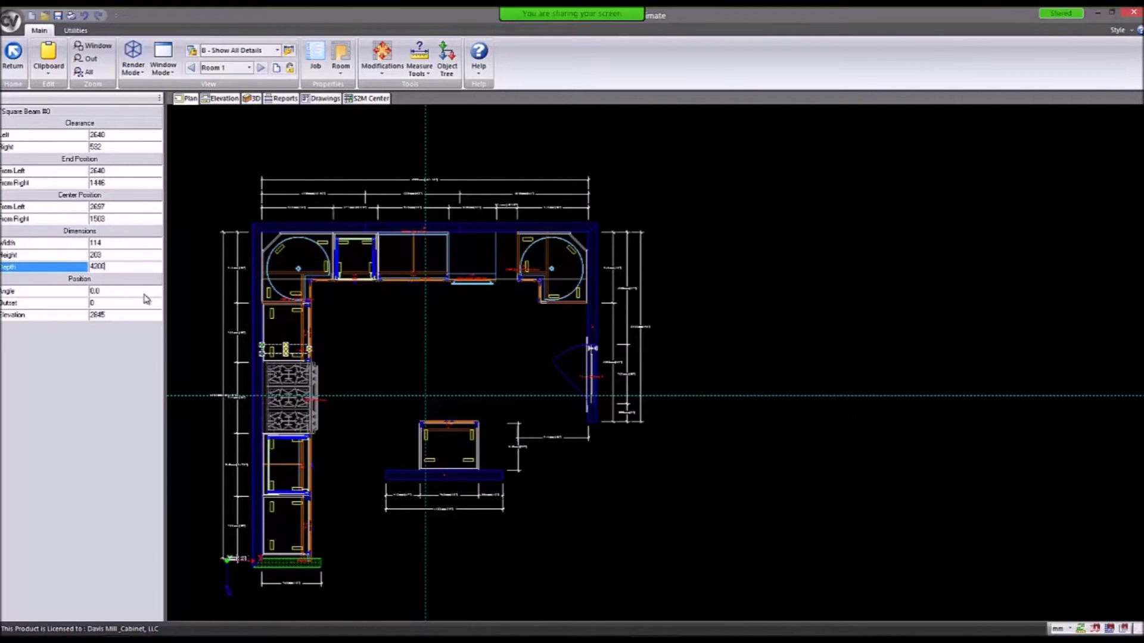
type("4200")
key("Return")
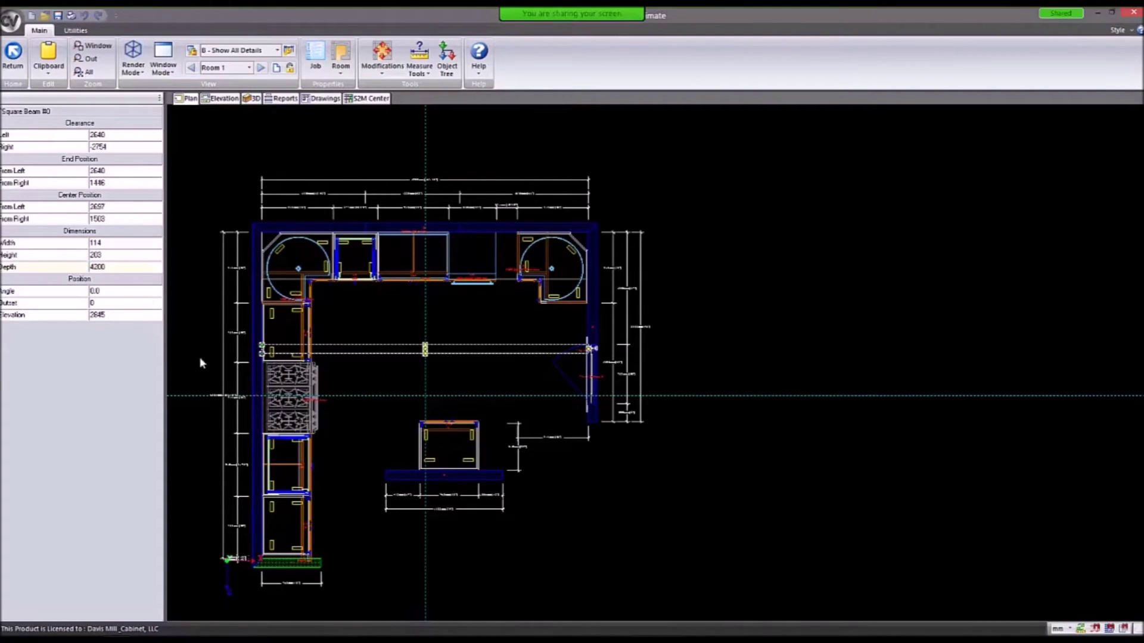
left_click(204, 277)
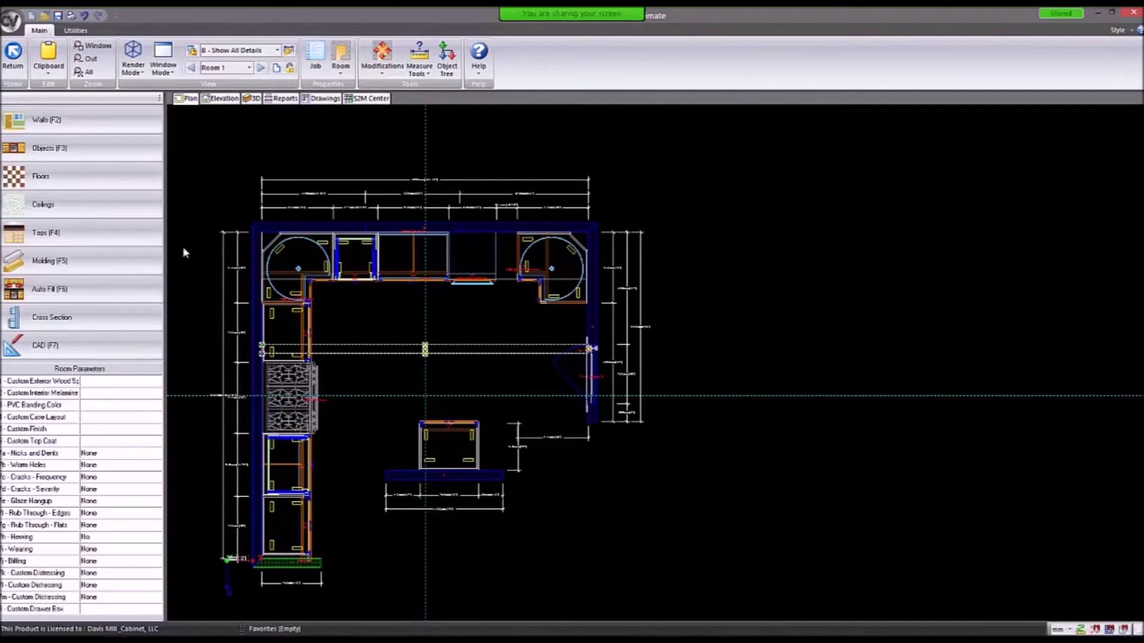
Place a structural Round Post near the open end of the door wall, about 24 mm from that end.
left_click(57, 153)
left_click(54, 254)
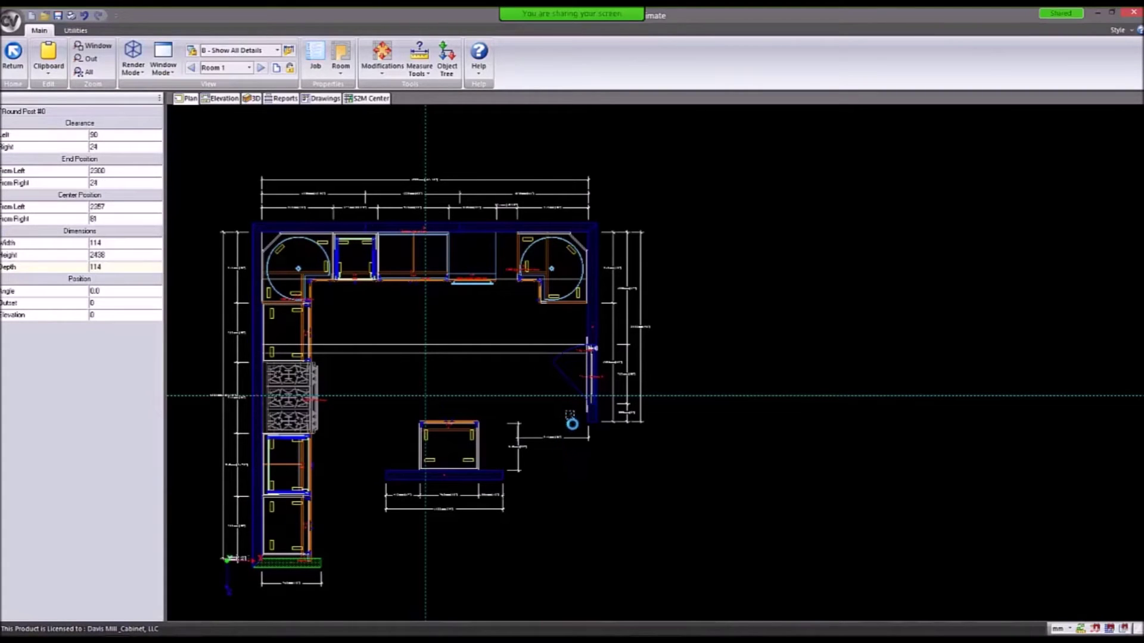
Move the round post off the door wall into the open floor, about 710 mm past the wall's open end.
scroll(579, 429, "up", 4)
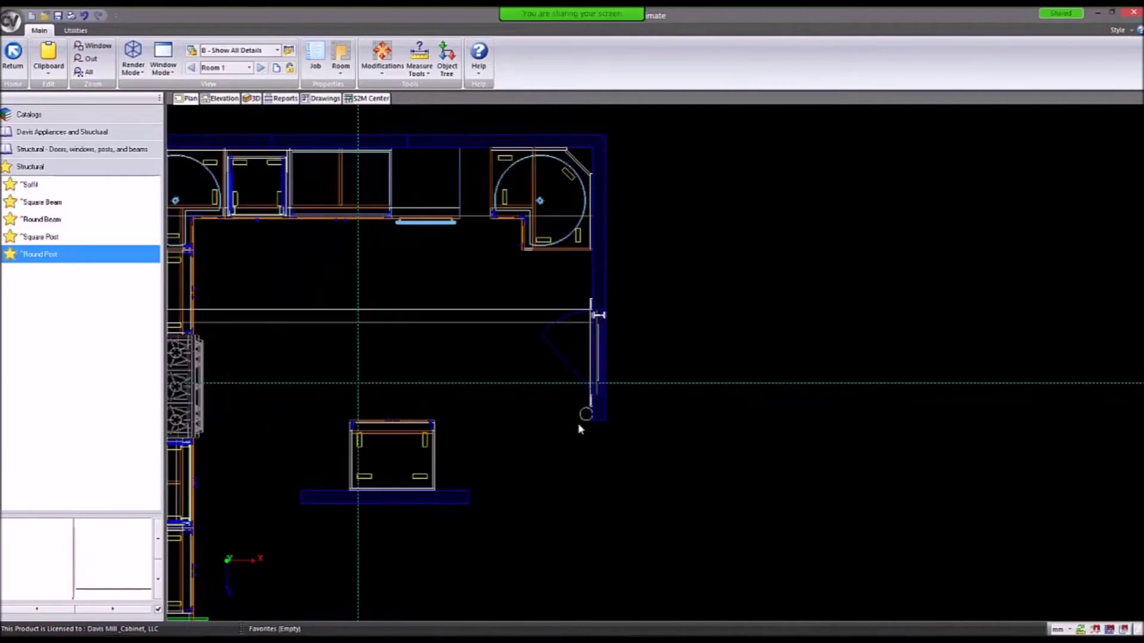
scroll(580, 429, "up", 1)
left_click(593, 409)
left_click_drag(596, 404, 583, 568)
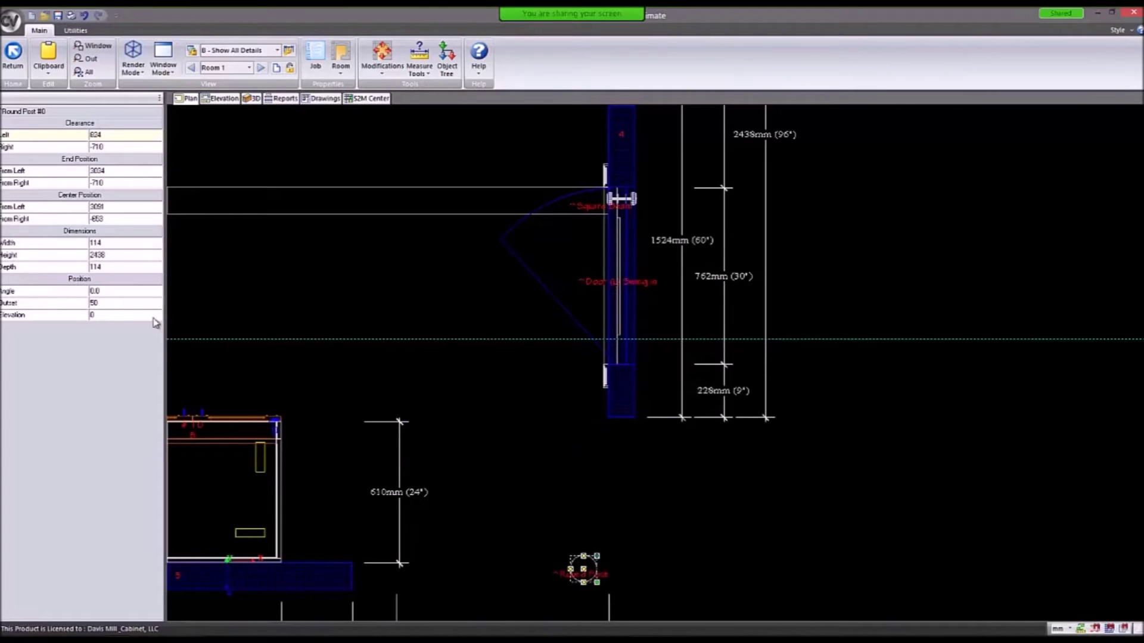
Set the round post's width to 305 mm, stretching it to the left, and its depth to 305 mm.
left_click(117, 244)
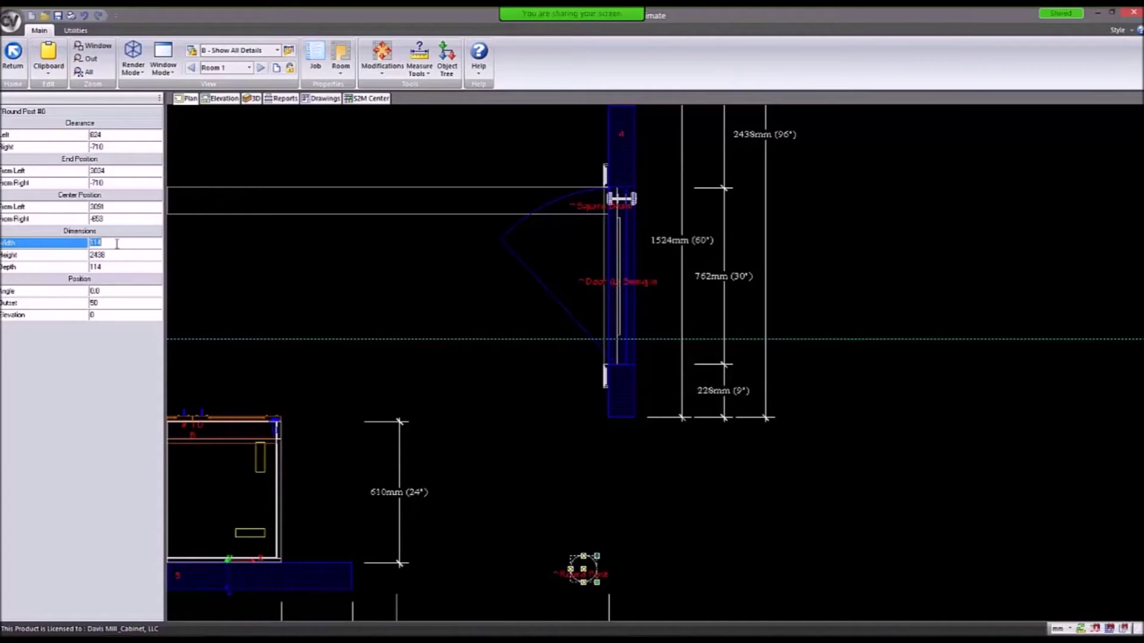
type("305")
key("Return")
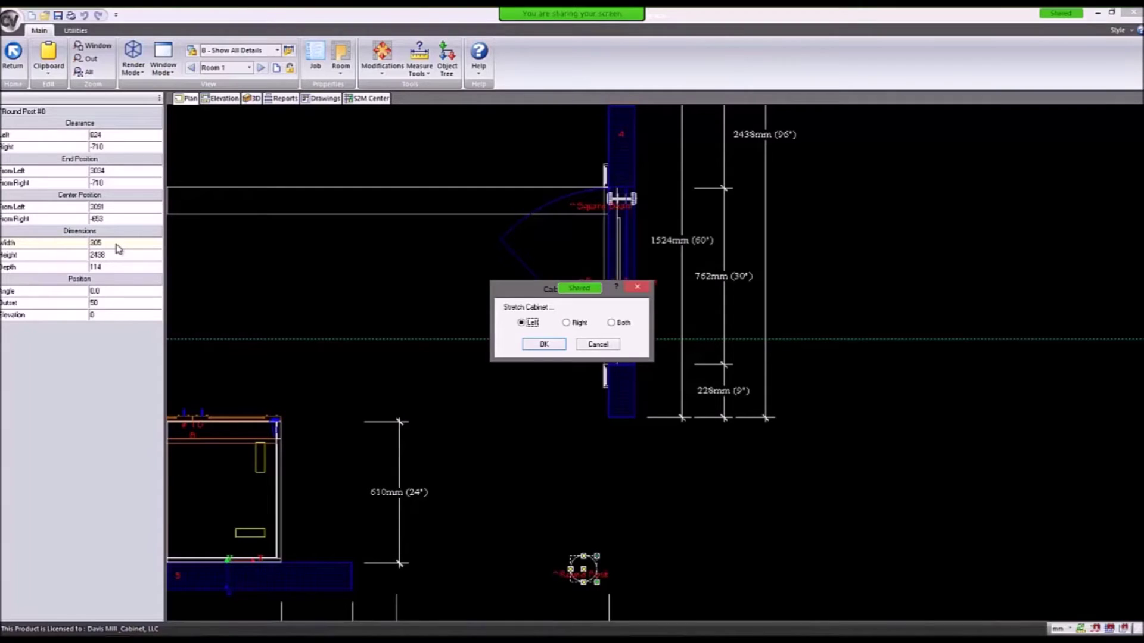
key("Return")
scroll(604, 579, "up", 2)
left_click(603, 579)
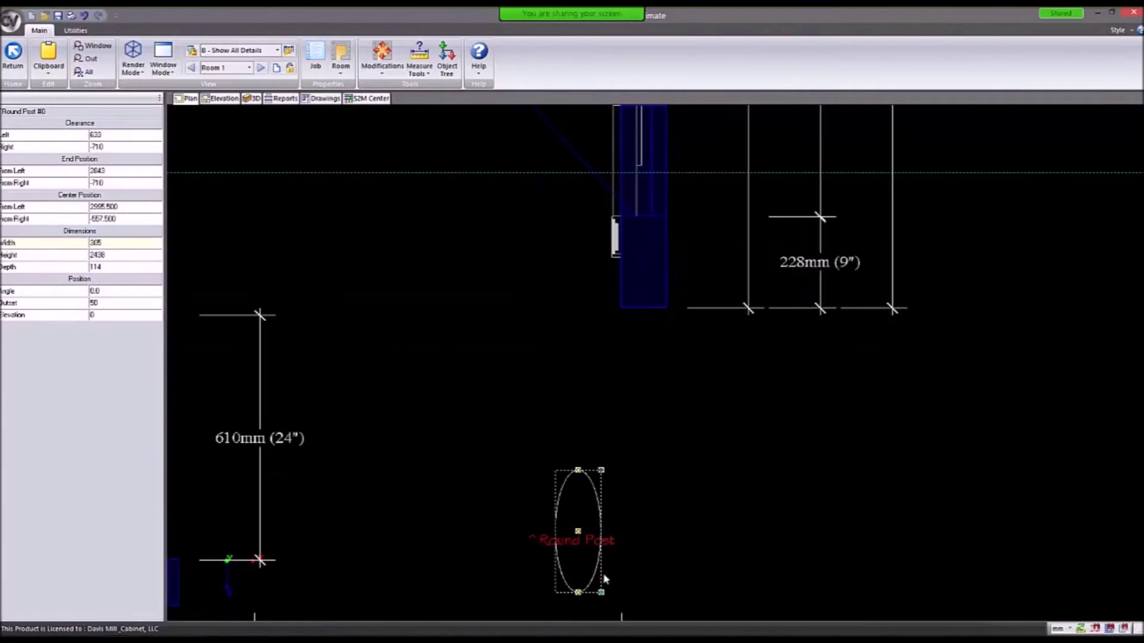
left_click(135, 268)
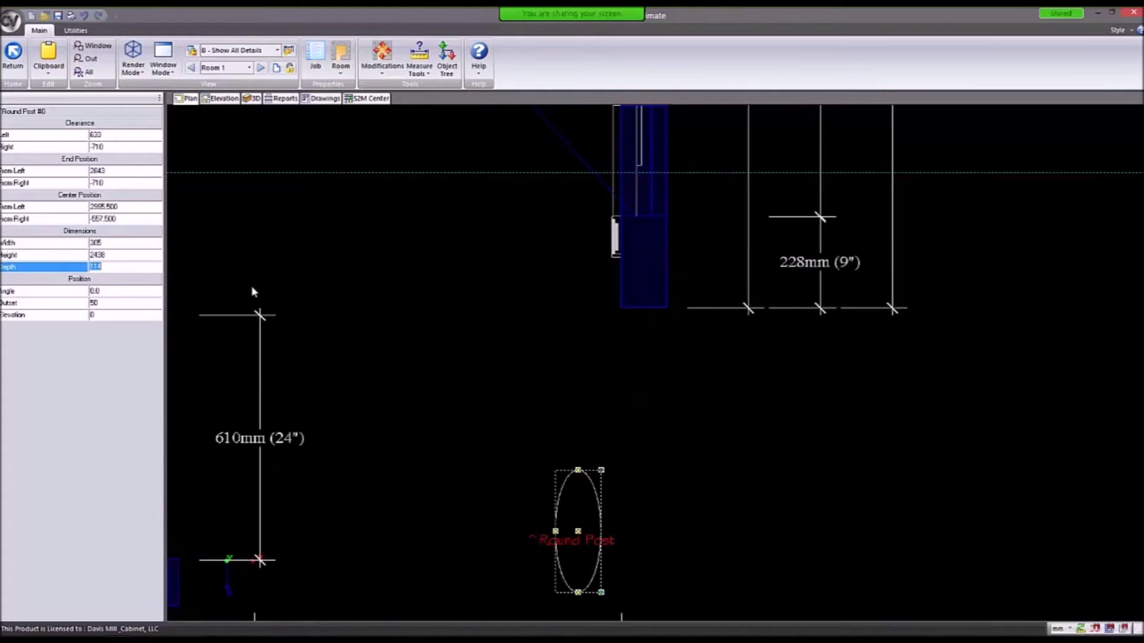
type("305")
key("Return")
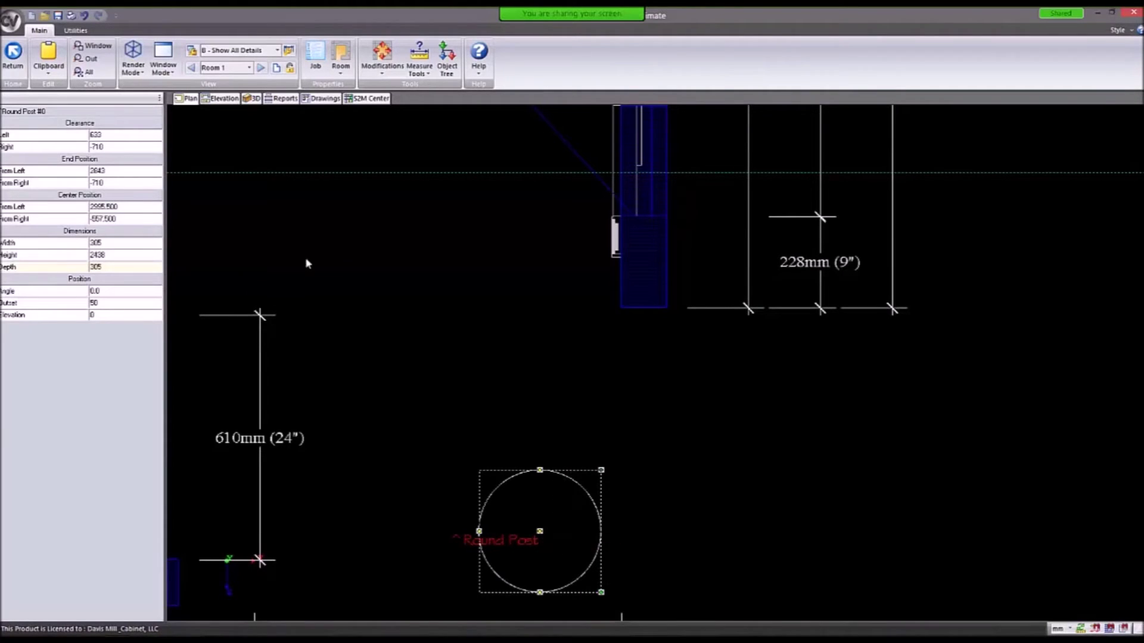
Inspect the round post, beam and soffit in the 3D view of the room and return to the plan.
left_click(252, 98)
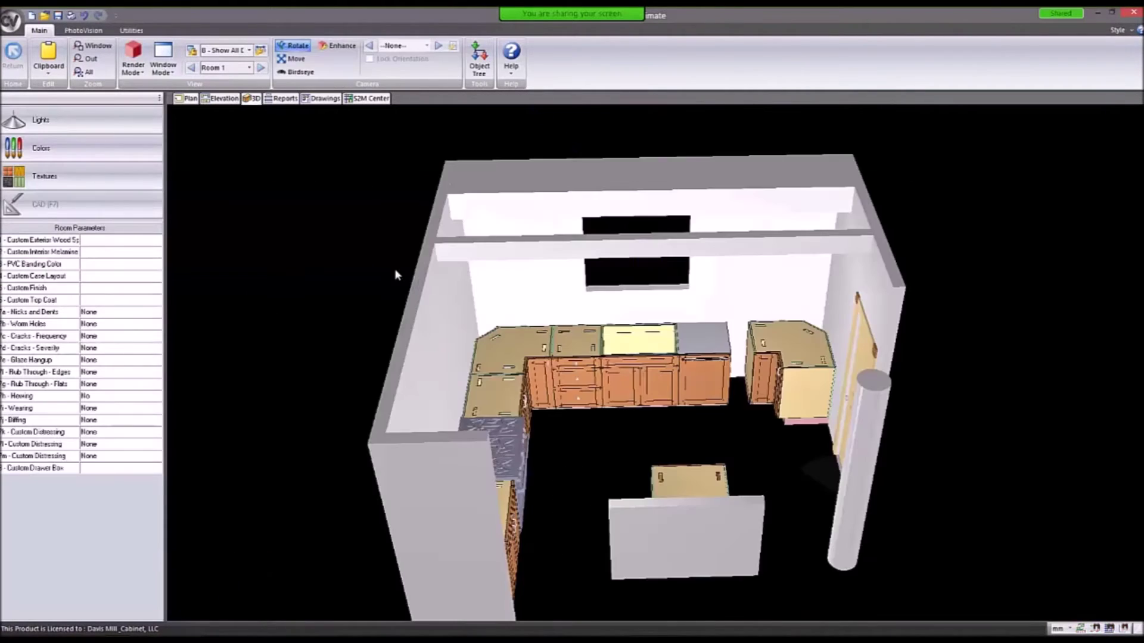
left_click_drag(617, 328, 579, 361)
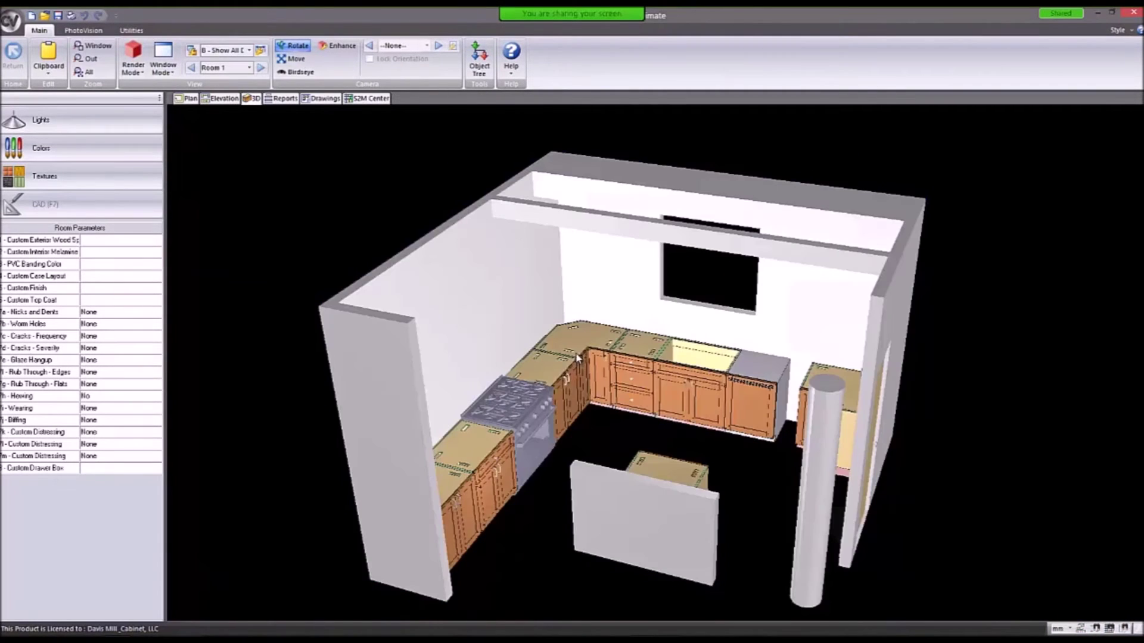
left_click_drag(685, 314, 785, 424)
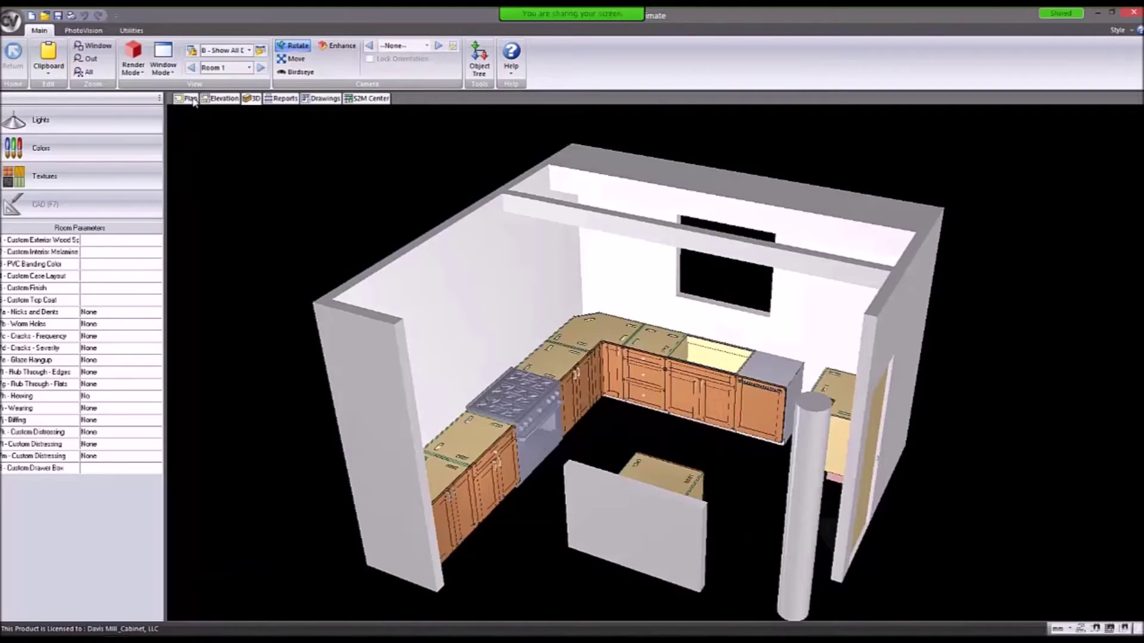
left_click(189, 100)
left_click(59, 149)
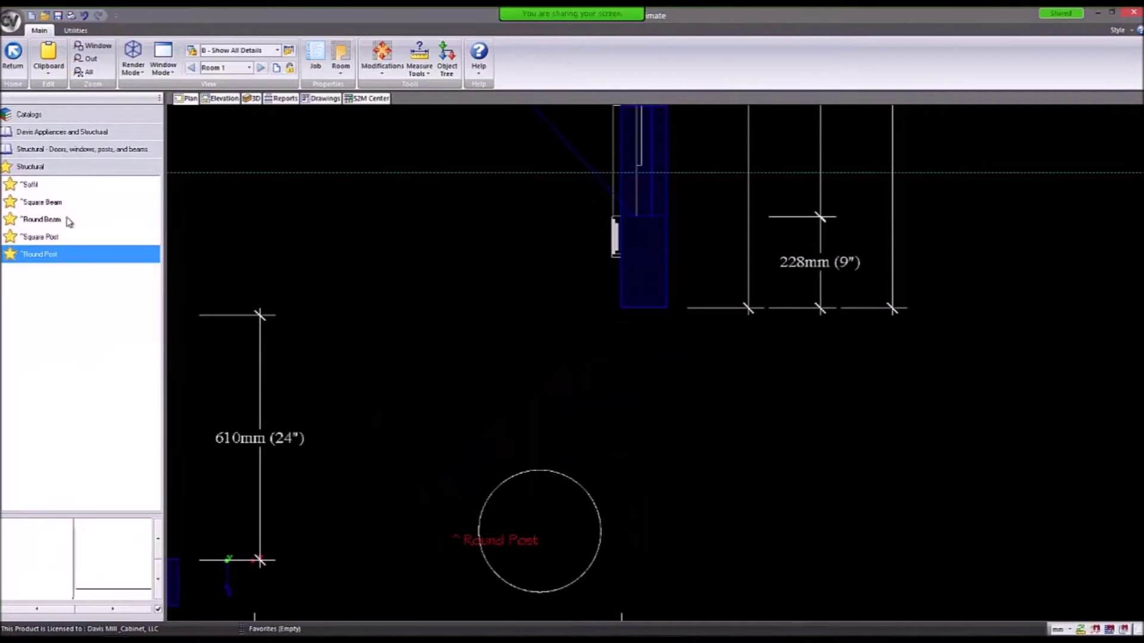
left_click(41, 221)
scroll(494, 296, "down", 3)
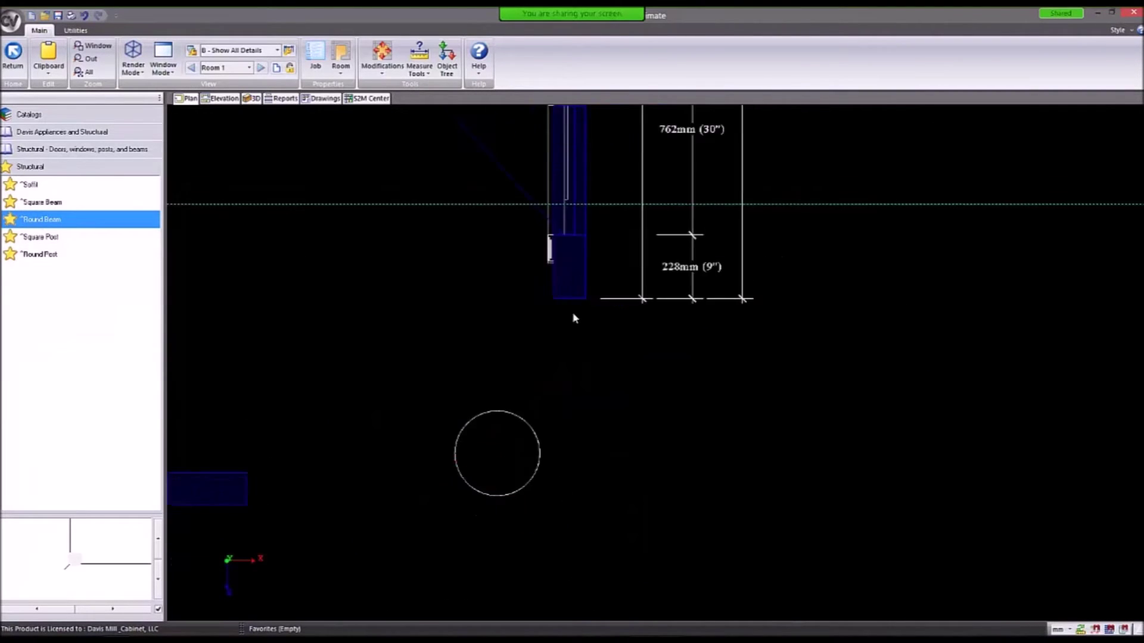
scroll(434, 307, "down", 1)
scroll(342, 250, "down", 1)
scroll(505, 299, "down", 1)
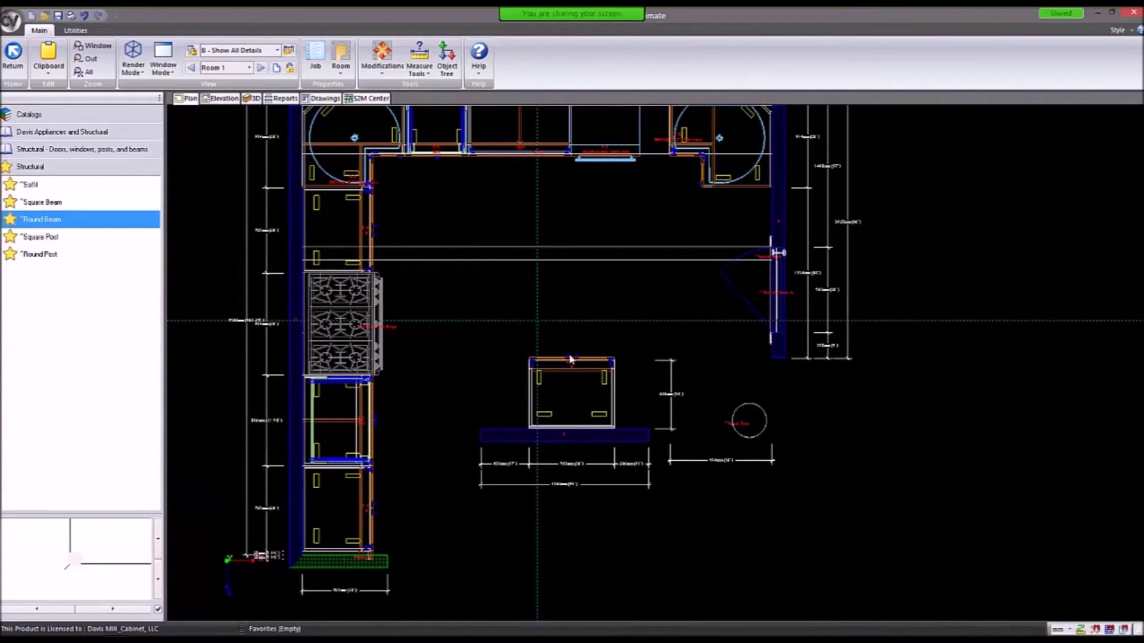
scroll(534, 295, "down", 1)
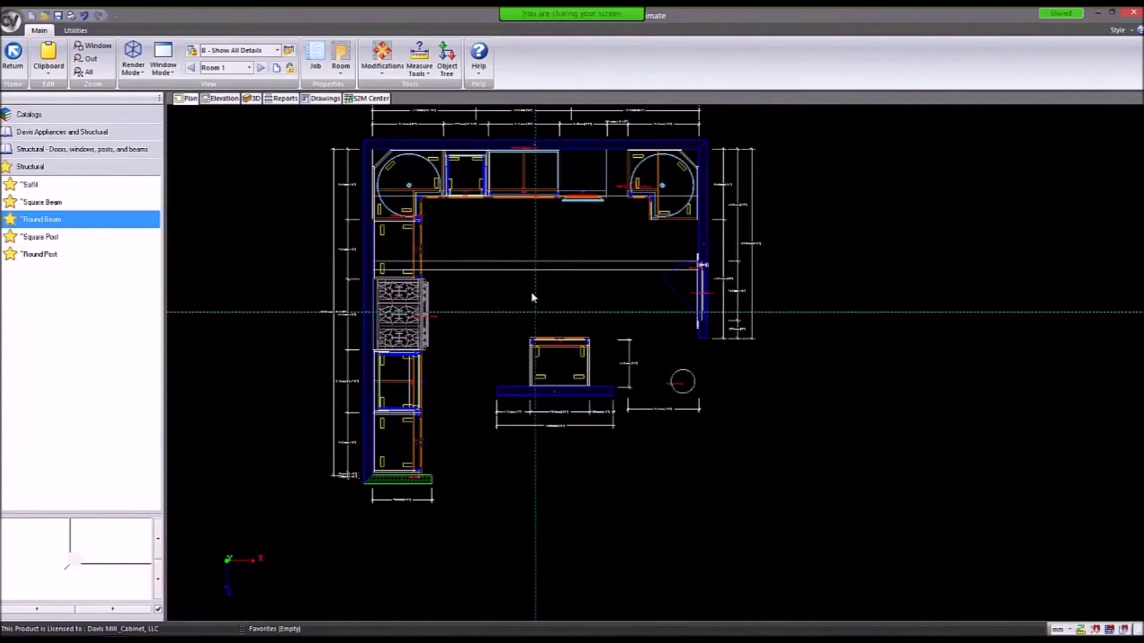
left_click(74, 132)
left_click(20, 115)
left_click(246, 284)
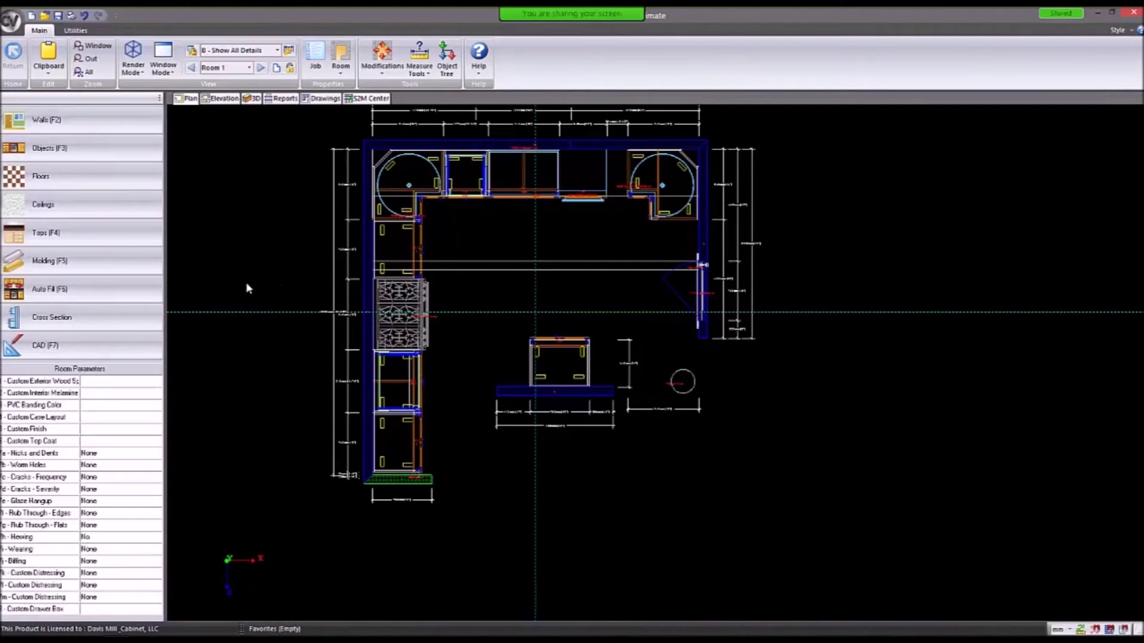
Compare the plan's range and cabinet linework with the detailed object display switched on and off.
scroll(398, 274, "up", 1)
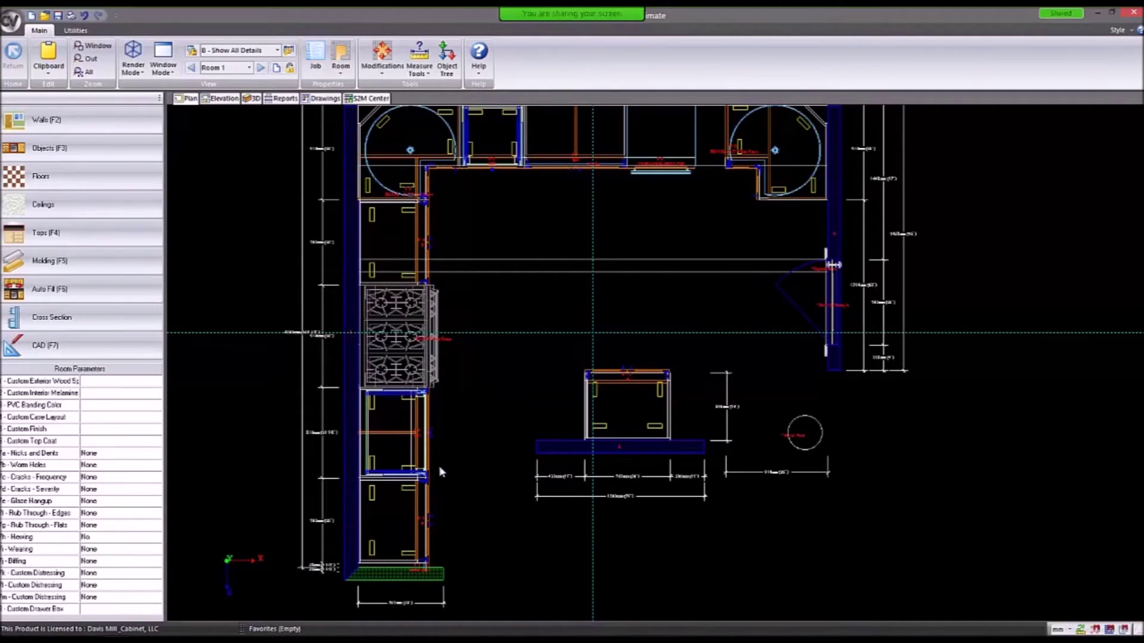
mouse_move(393, 204)
mouse_move(393, 287)
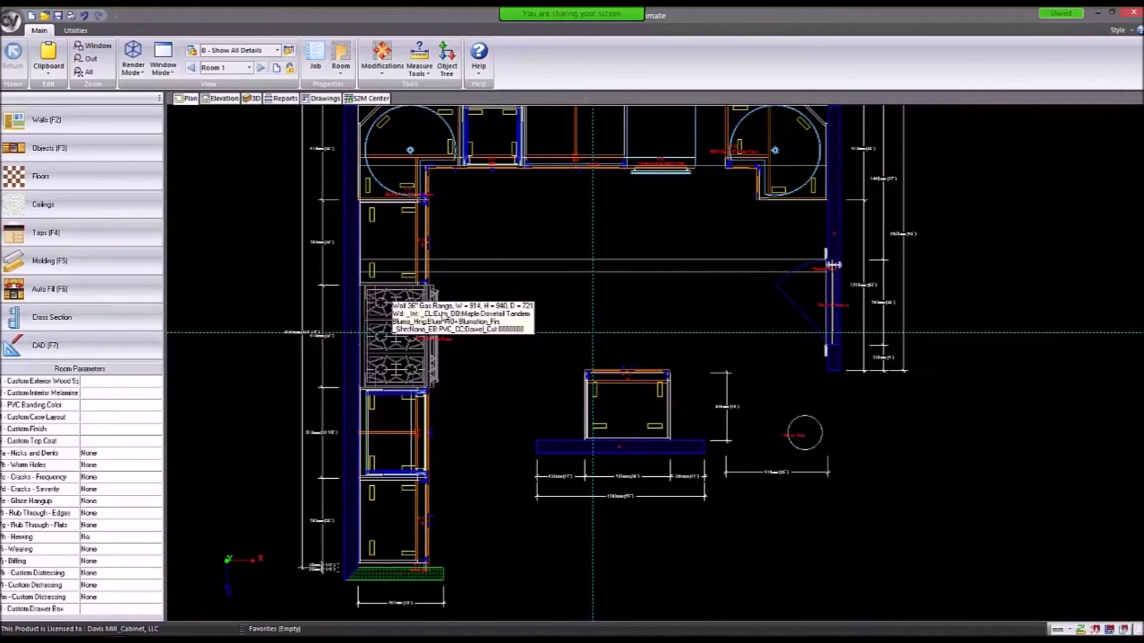
left_click(1124, 630)
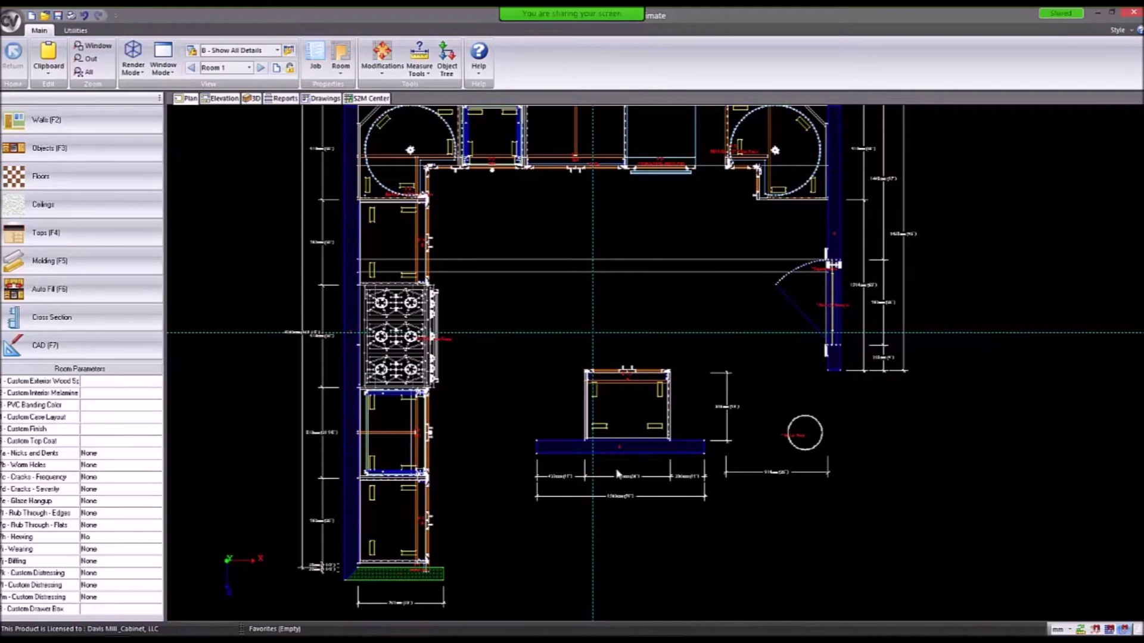
mouse_move(393, 335)
mouse_move(382, 384)
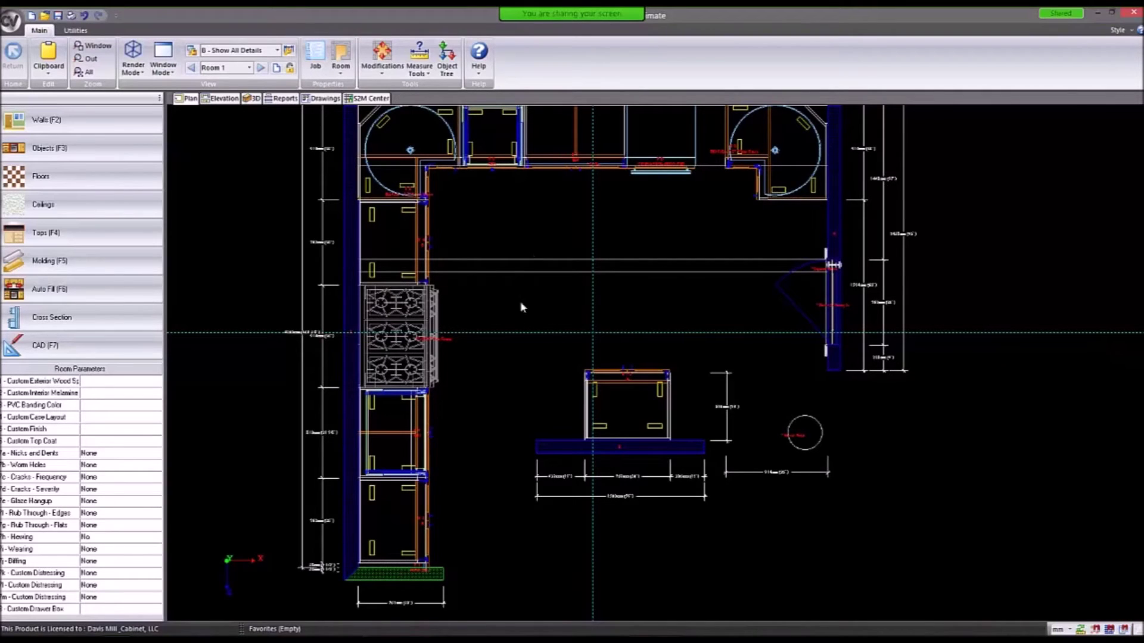
left_click(1125, 630)
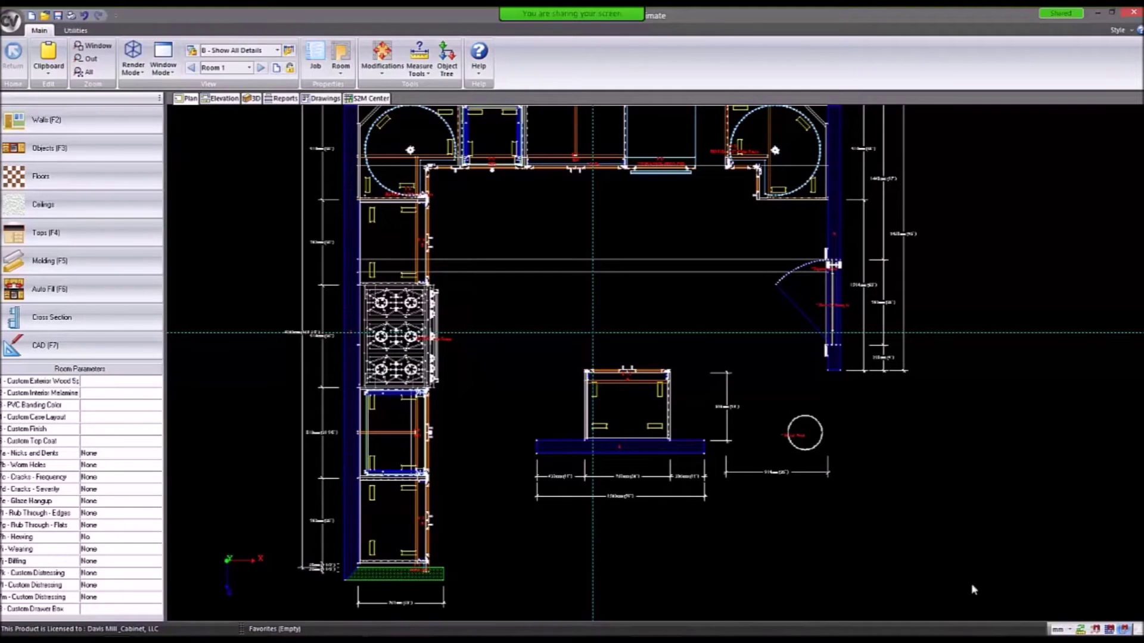
left_click(1124, 629)
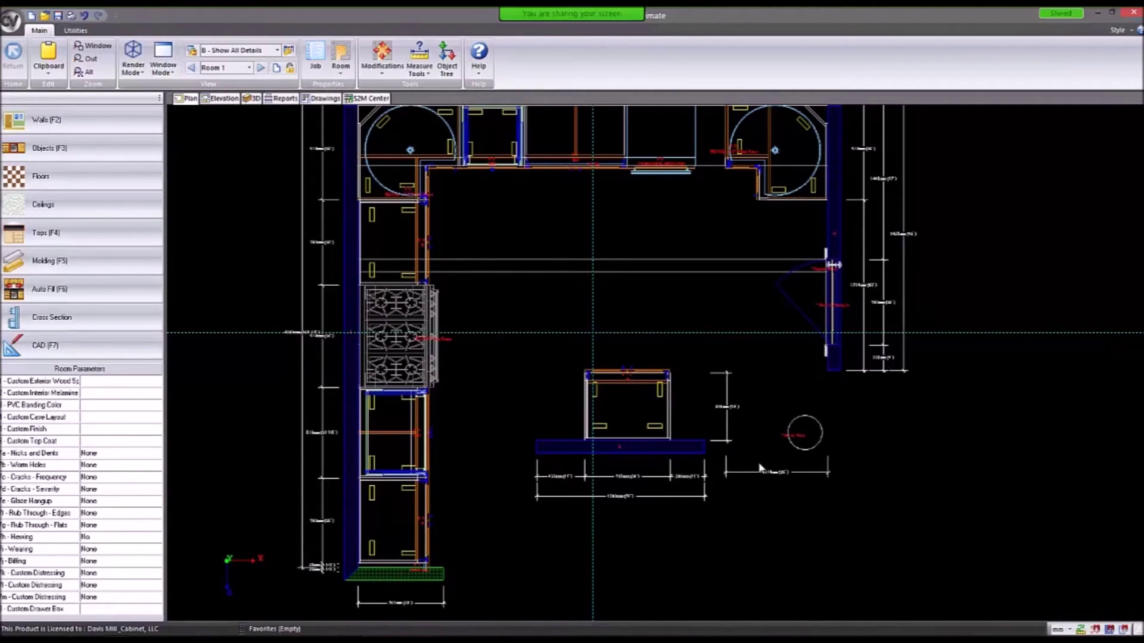
Open the Davis Wood Embellishments catalog and preview the BF4 and BF60 bun feet among the Hardware Resources legs and feet.
scroll(764, 470, "down", 3)
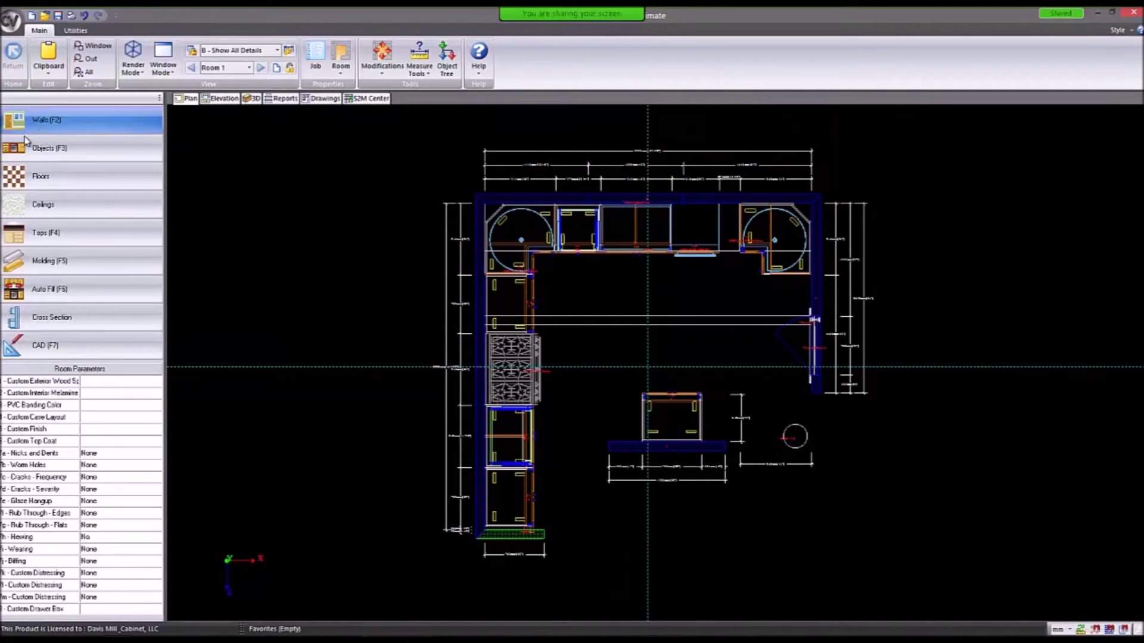
left_click(26, 141)
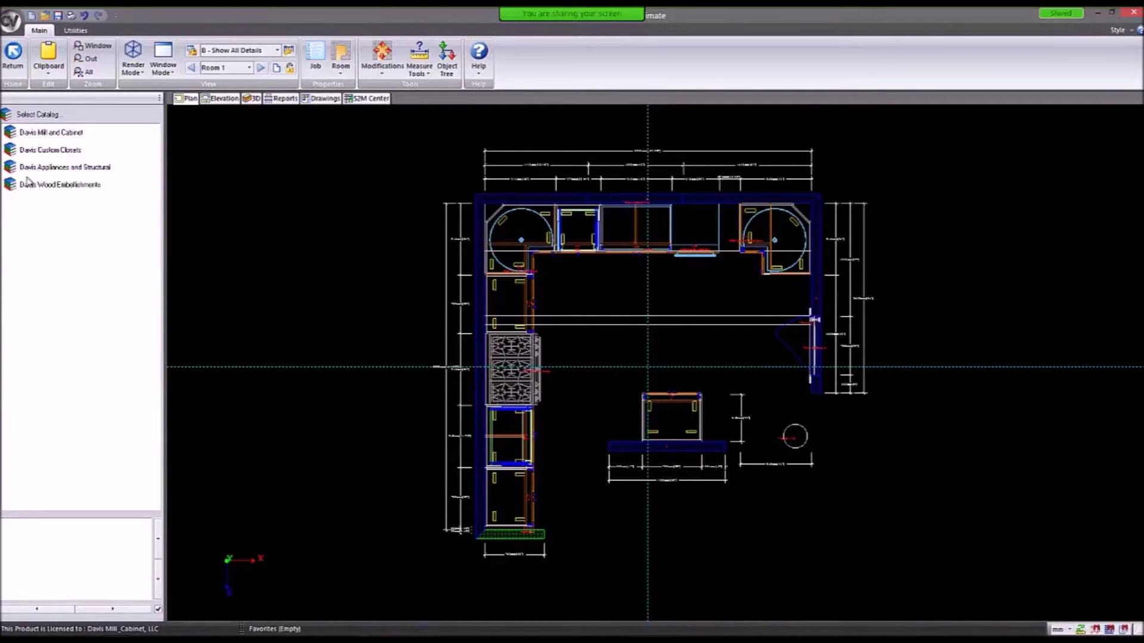
double_click(66, 186)
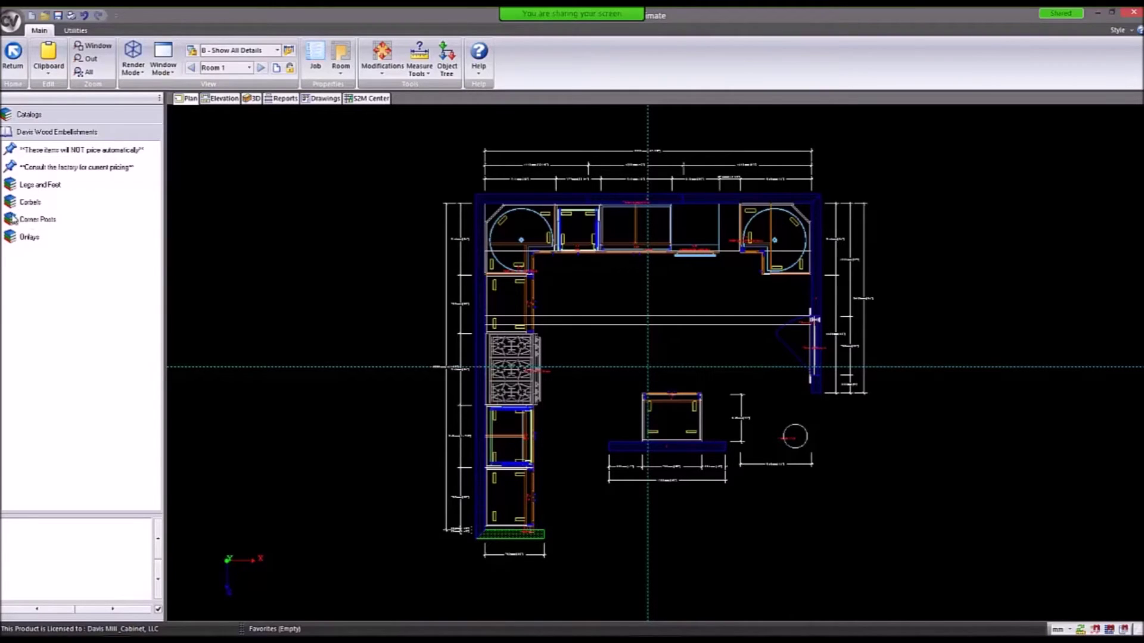
left_click(29, 203)
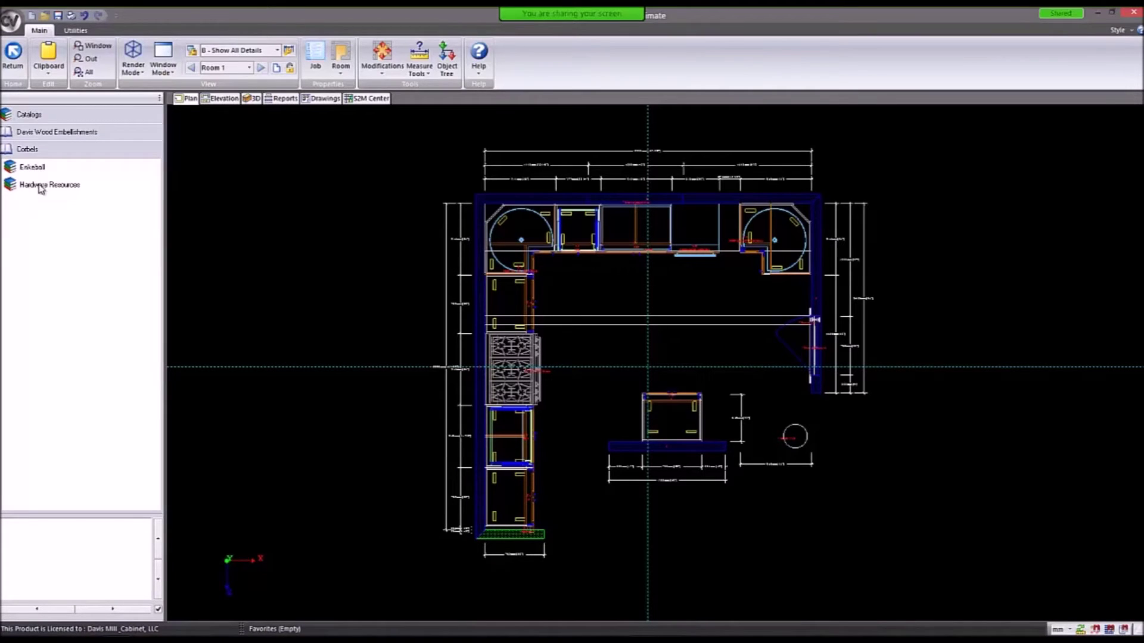
left_click(29, 151)
left_click(46, 186)
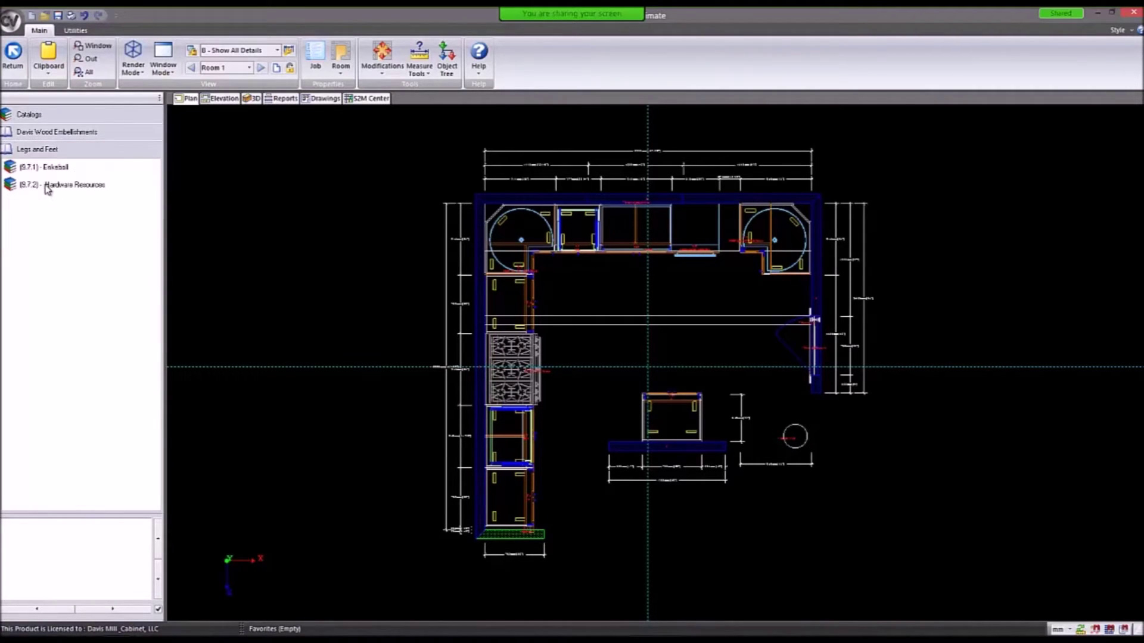
left_click(65, 186)
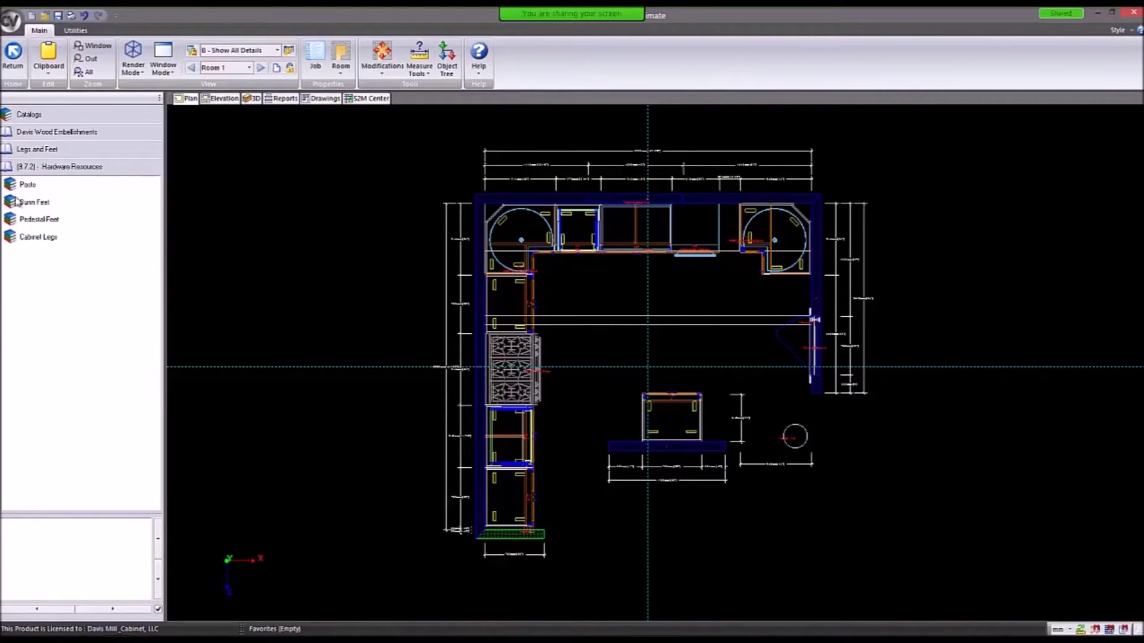
left_click(45, 204)
left_click(37, 206)
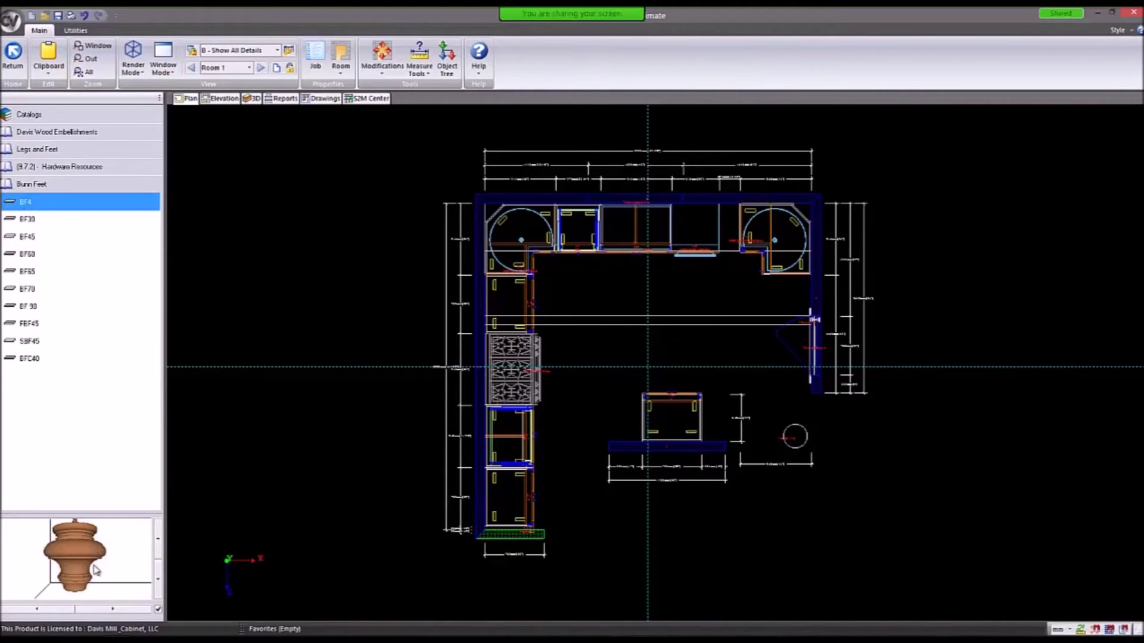
left_click(32, 251)
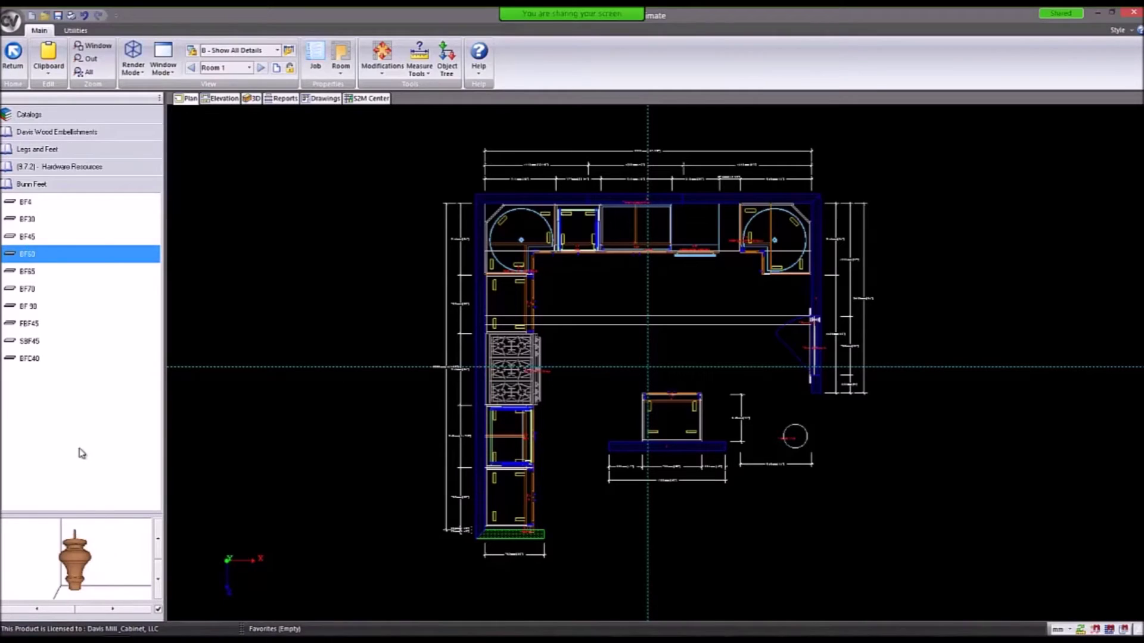
Browse the Davis Wood Embellishments catalog to the Acanthus onlays in the Enkeboll section.
left_click(49, 182)
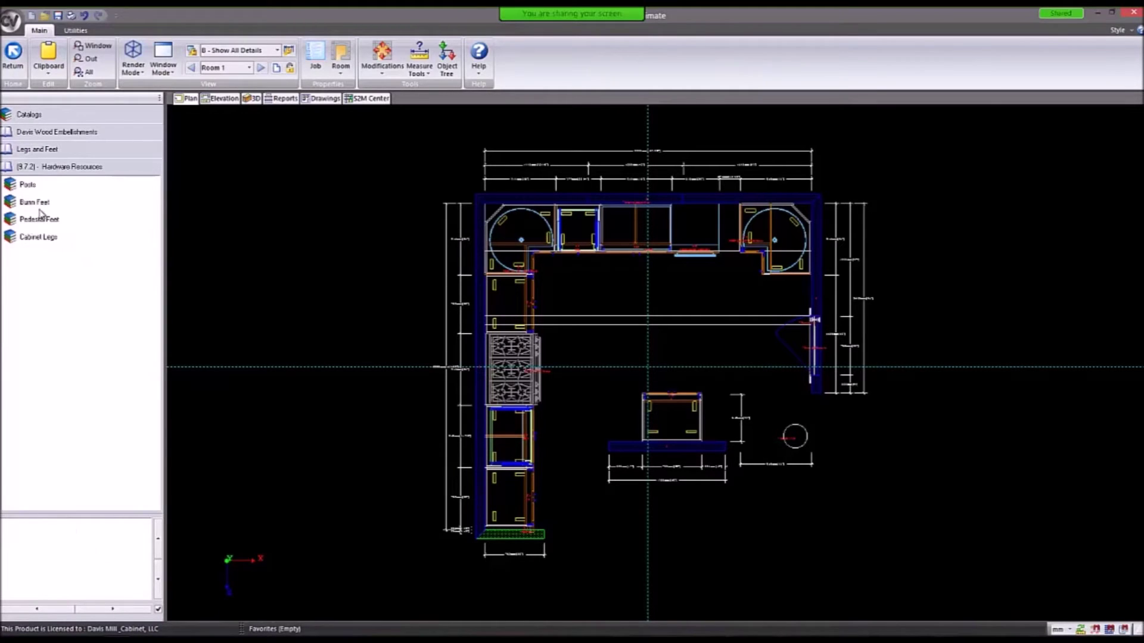
left_click(53, 151)
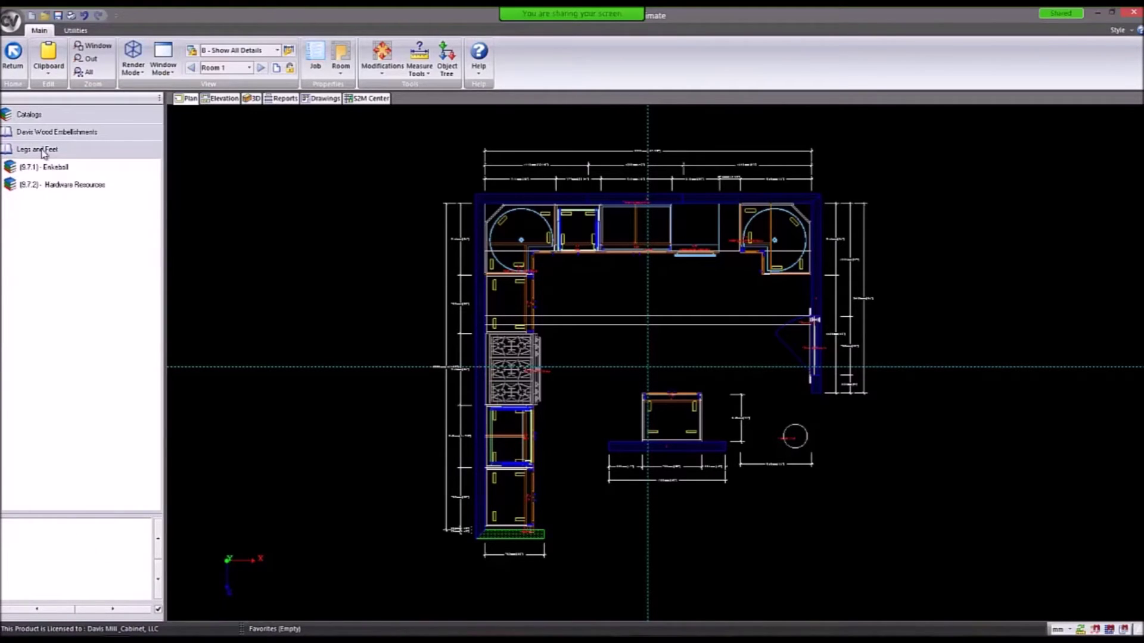
left_click(40, 133)
left_click(27, 237)
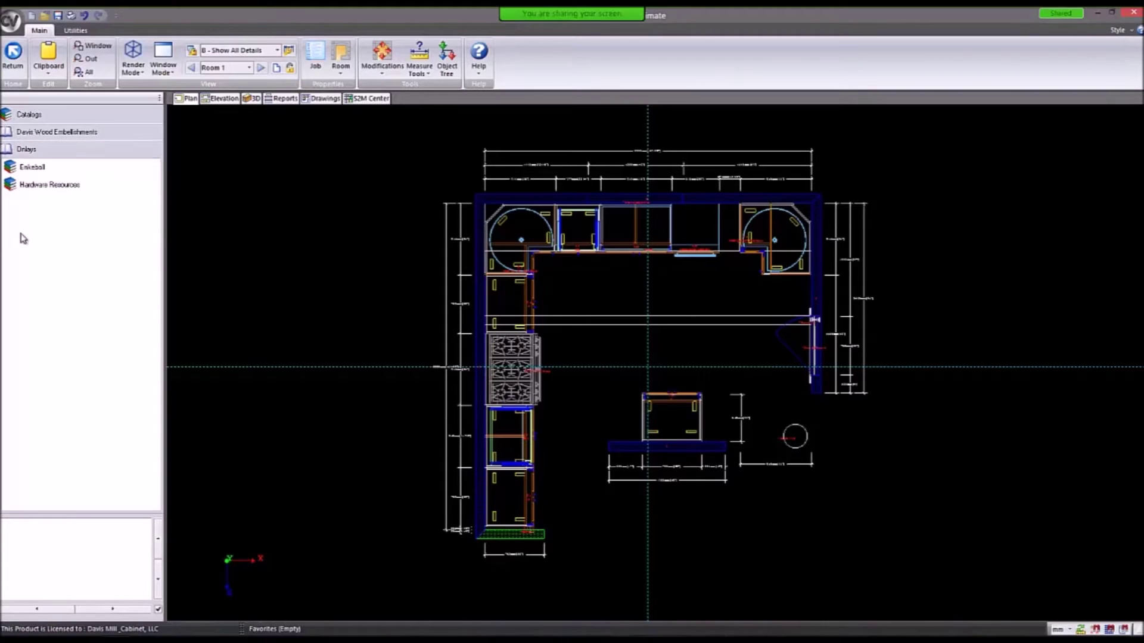
left_click(42, 174)
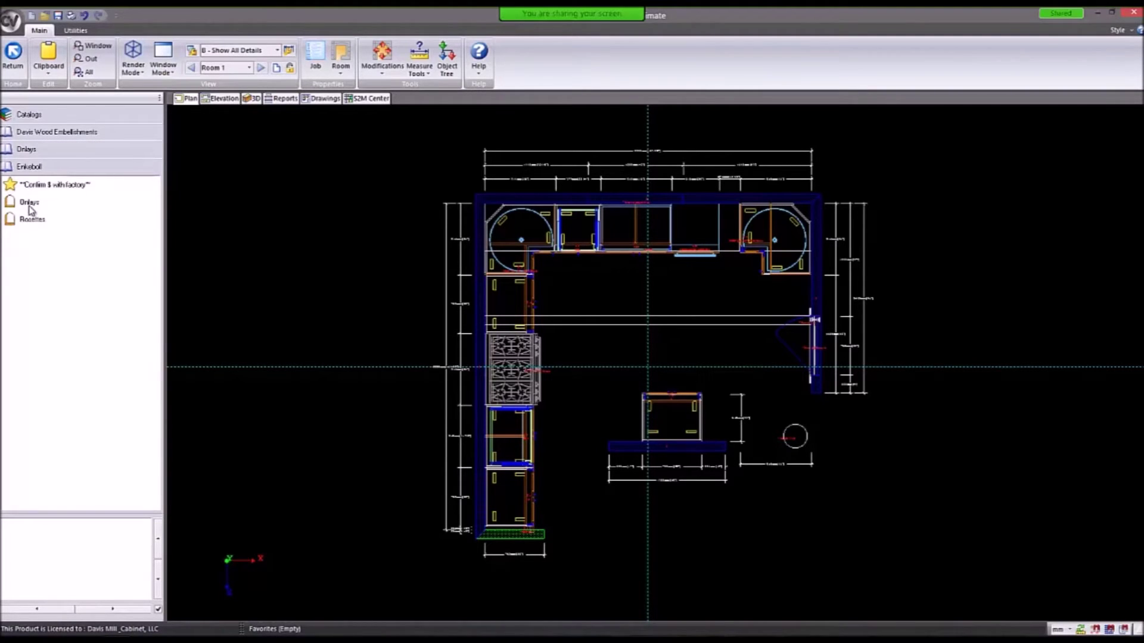
left_click(28, 204)
left_click(37, 203)
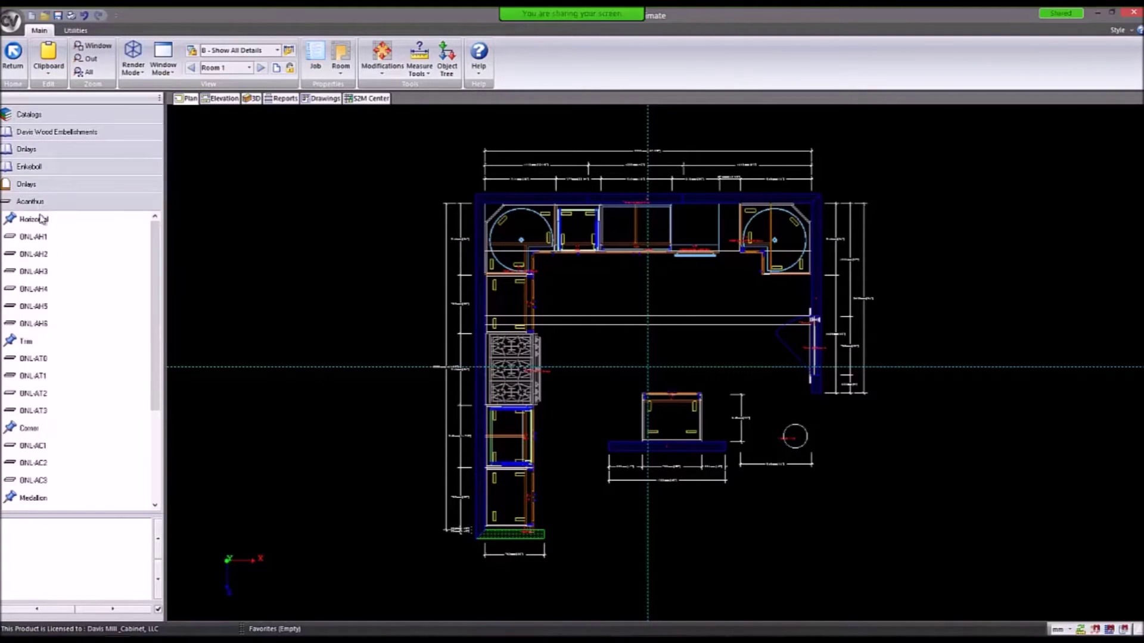
Preview the Acanthus medallion onlay ONL-AM2, vertical onlay ONL-AV1 and corner onlays ONL-AC1, ONL-AC2 and ONL-AC3.
scroll(47, 451, "down", 3)
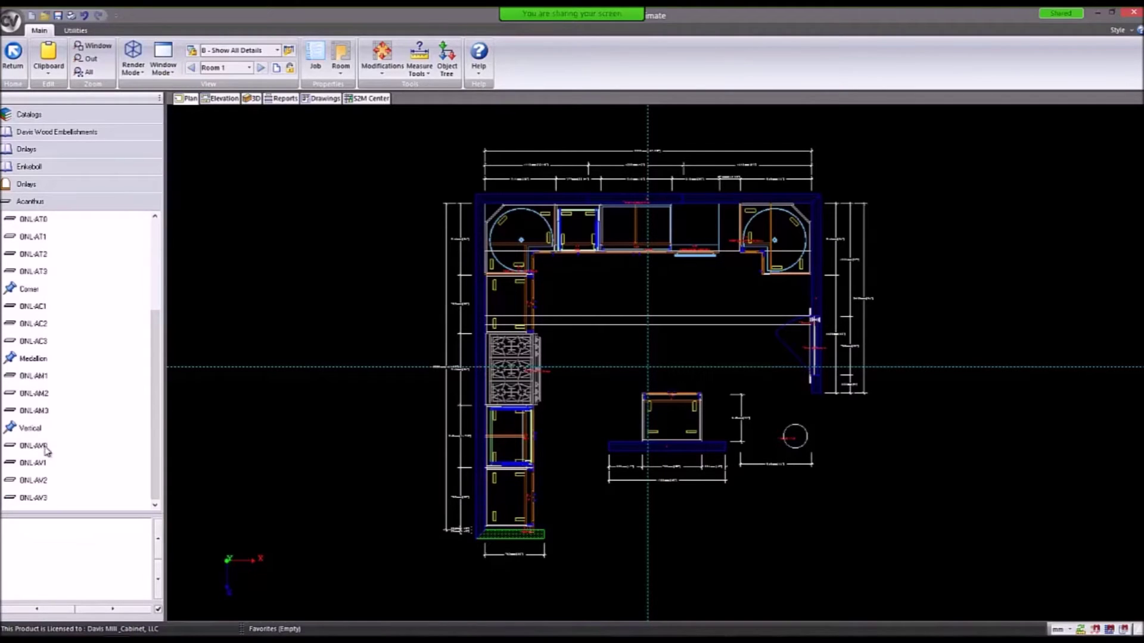
left_click(37, 395)
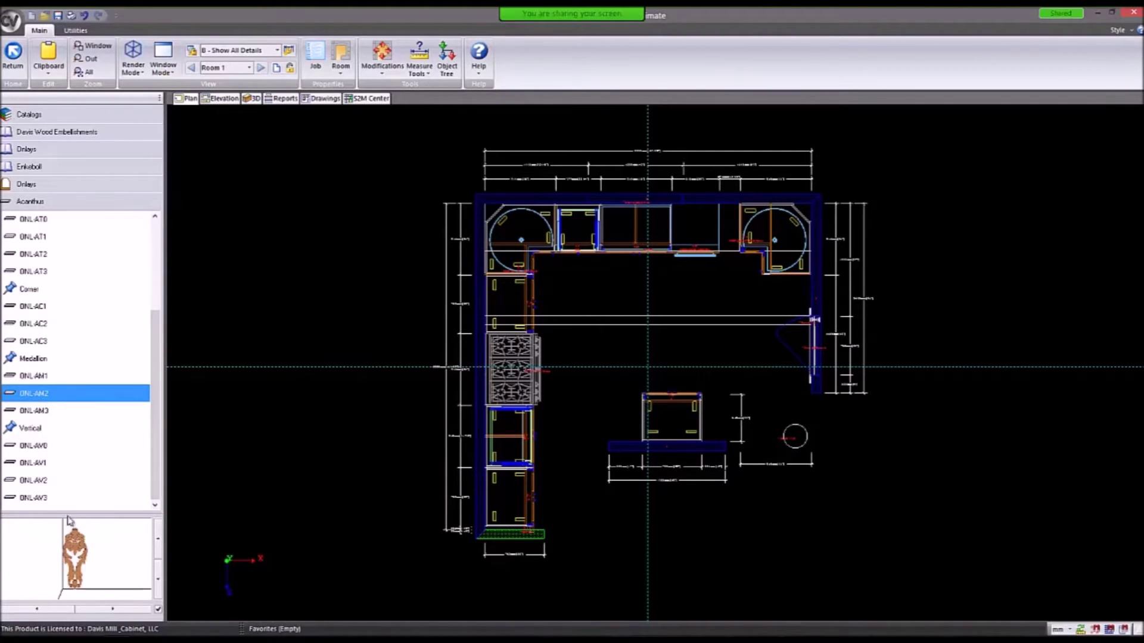
left_click(48, 467)
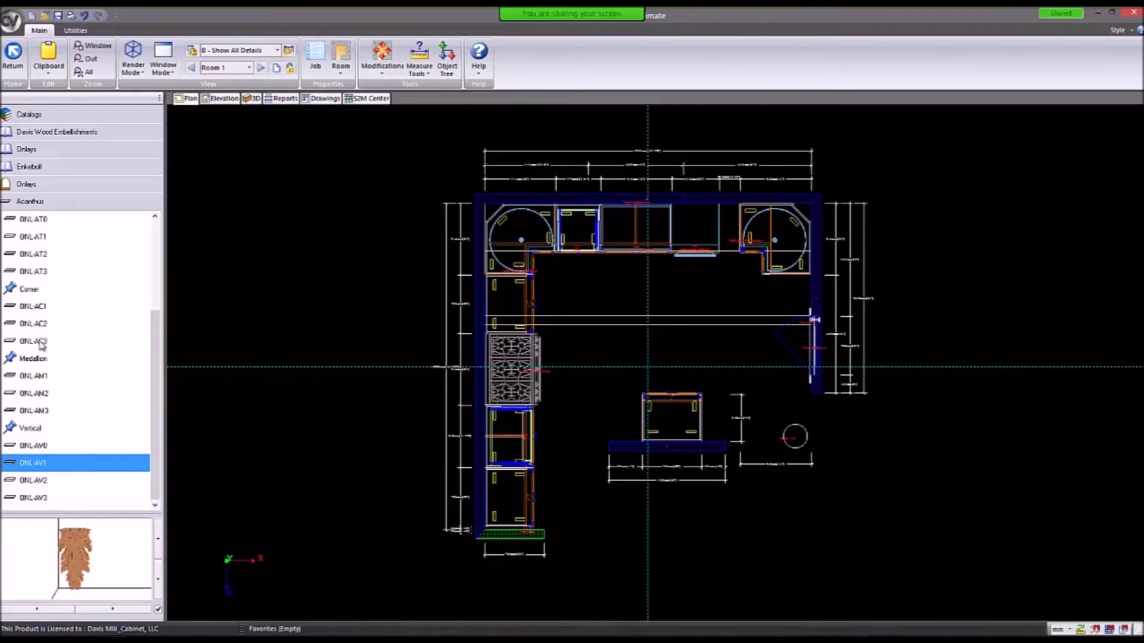
left_click(52, 310)
left_click(41, 325)
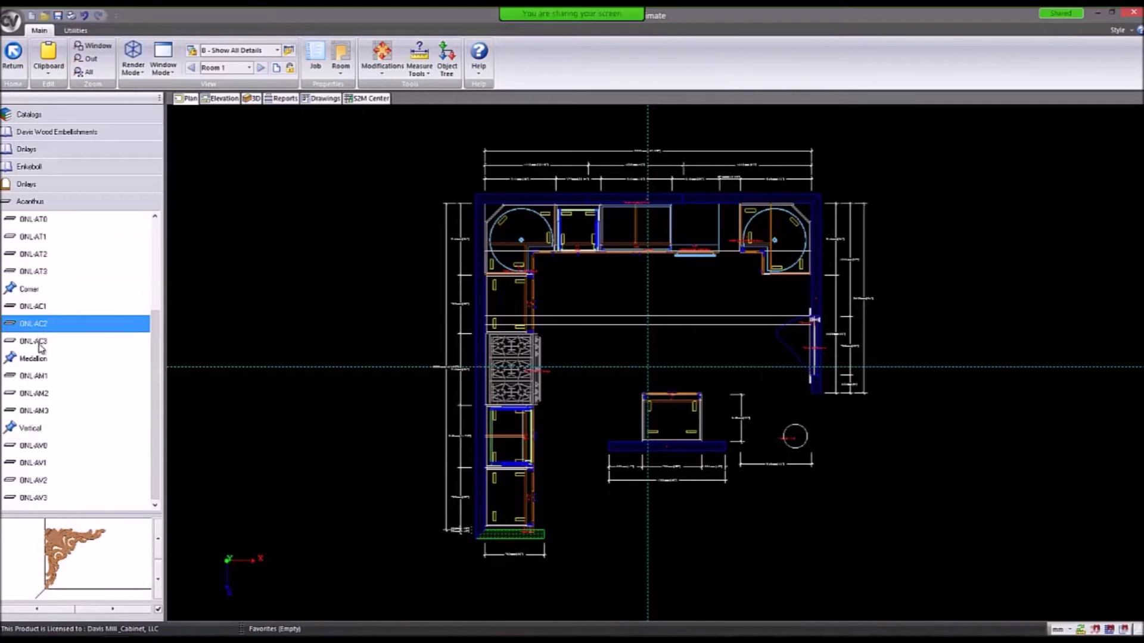
left_click(41, 340)
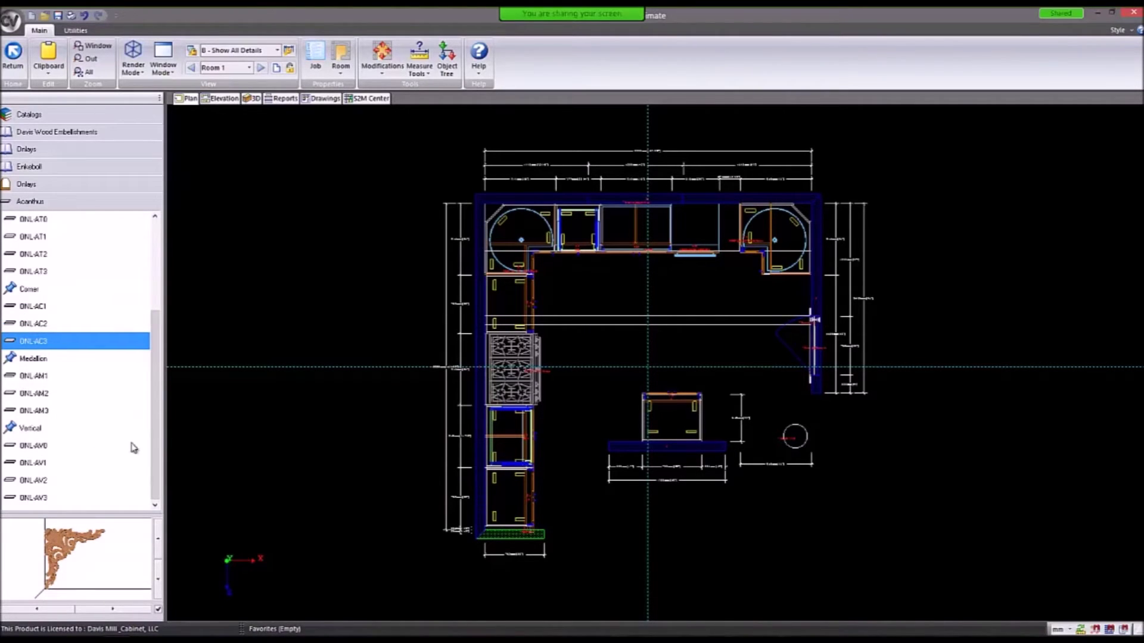
Preview the Acanthus horizontal onlay ONL-AH2 and the trim onlays ONL-AT1 and ONL-AT0.
left_click_drag(158, 414, 158, 325)
left_click(34, 254)
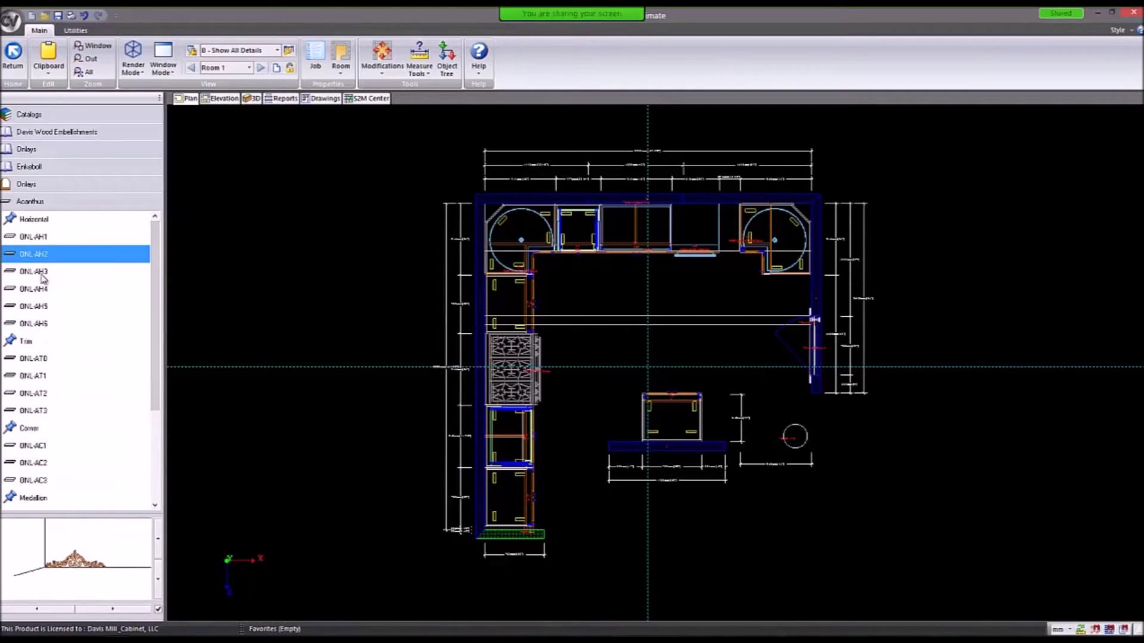
scroll(89, 572, "down", 3)
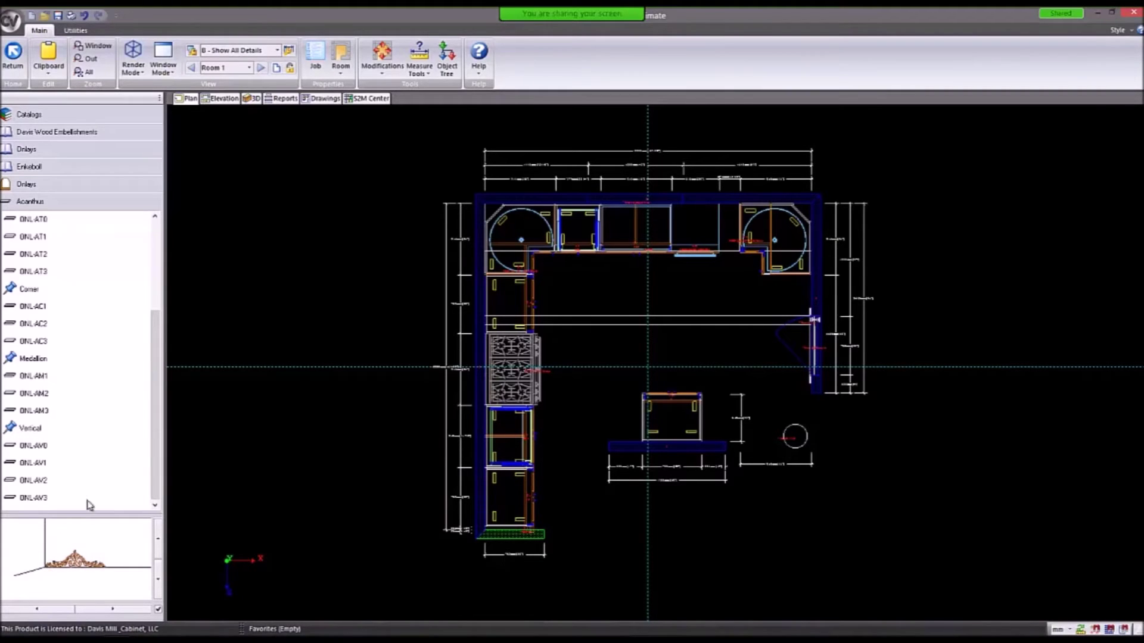
left_click(41, 240)
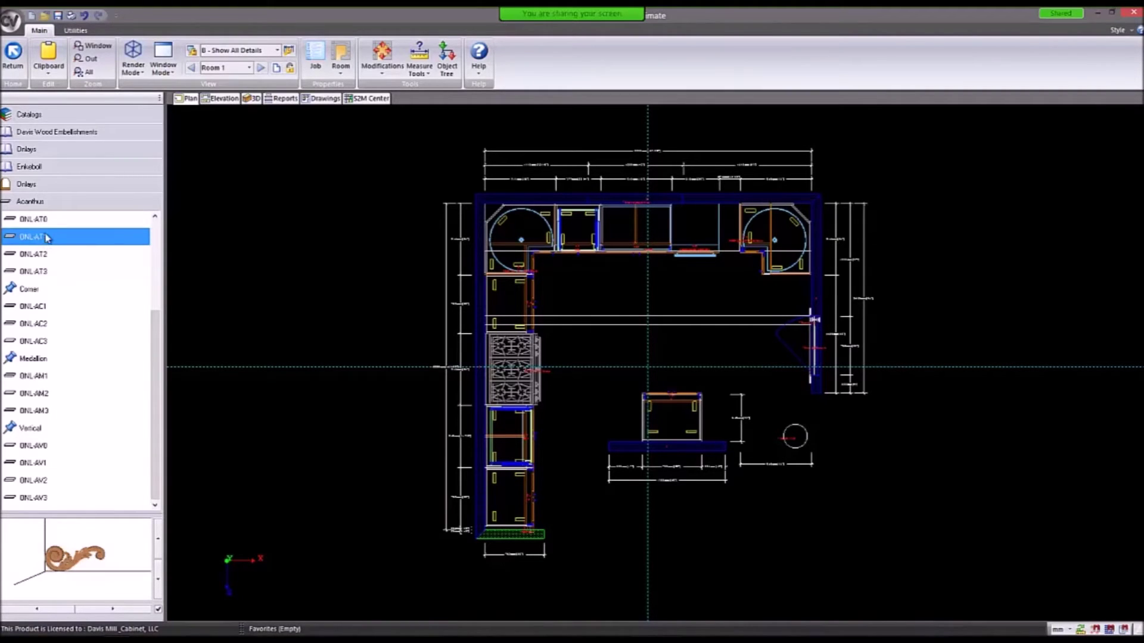
left_click(47, 222)
scroll(81, 357, "up", 3)
left_click(45, 262)
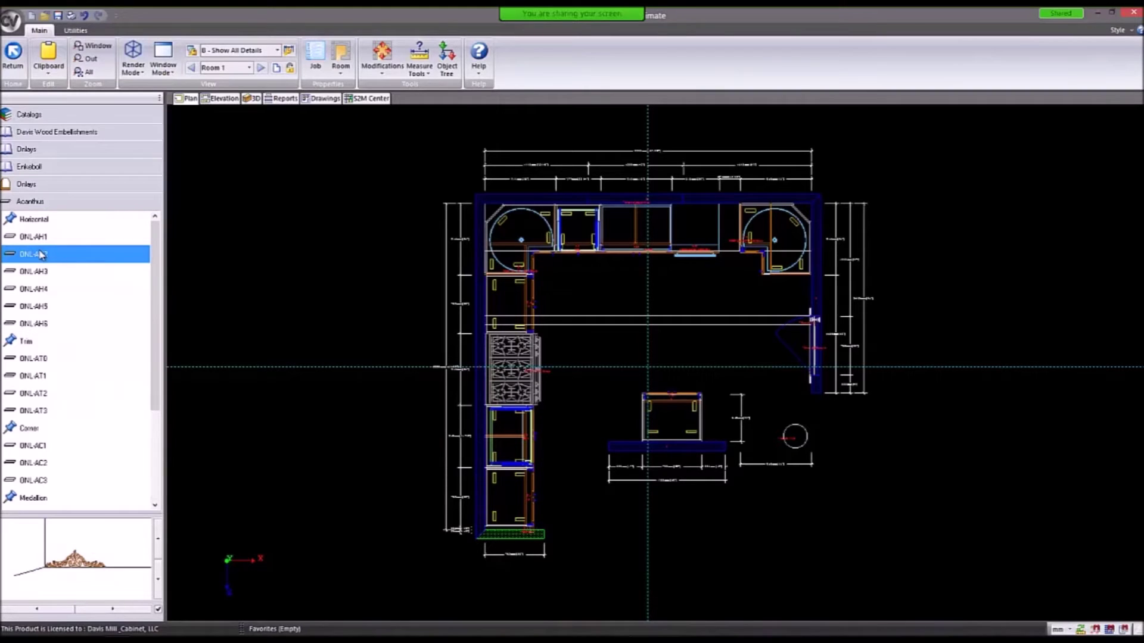
Place the ONL-AH2 onlay on the outer face of the left wall and compare its linework with the detailed object display toggled.
left_click_drag(42, 252, 476, 240)
scroll(477, 239, "up", 6)
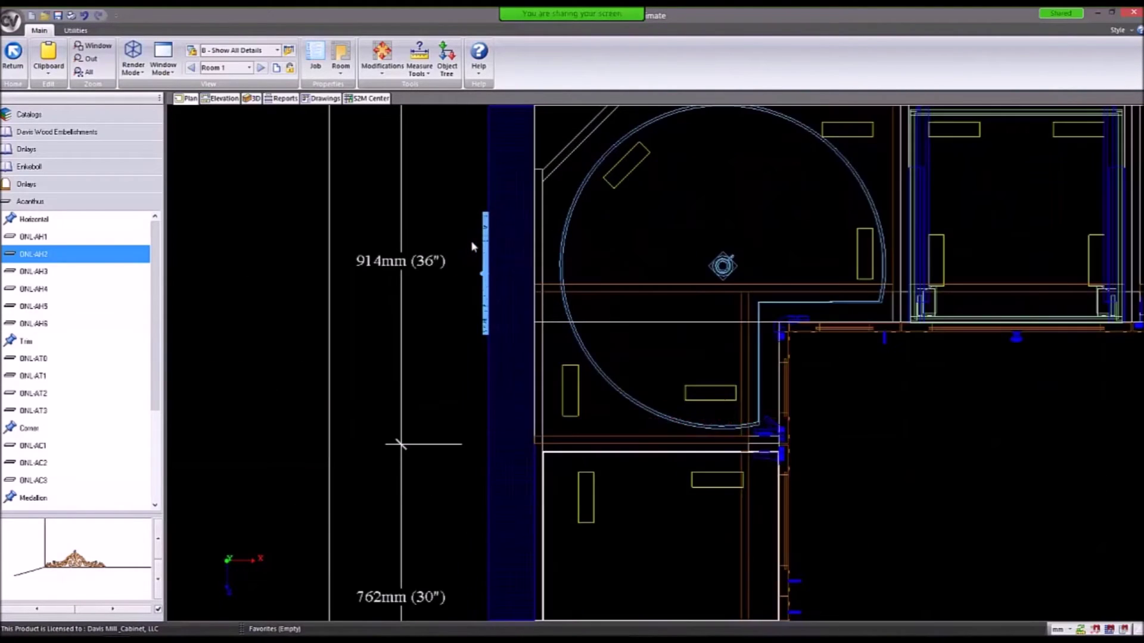
scroll(476, 262, "up", 3)
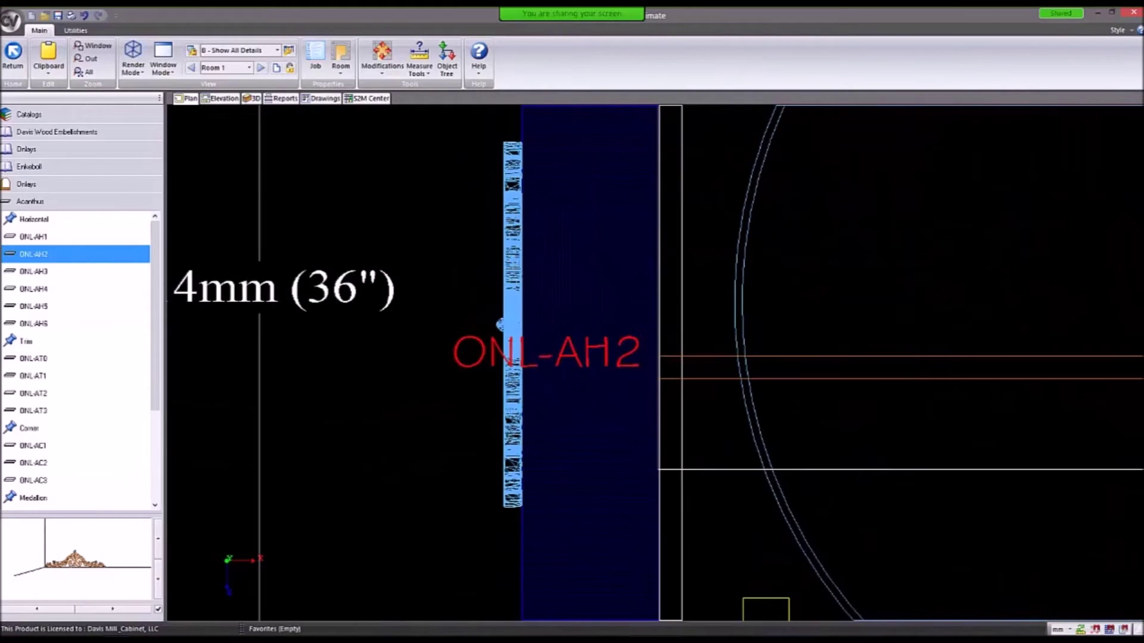
left_click(1124, 631)
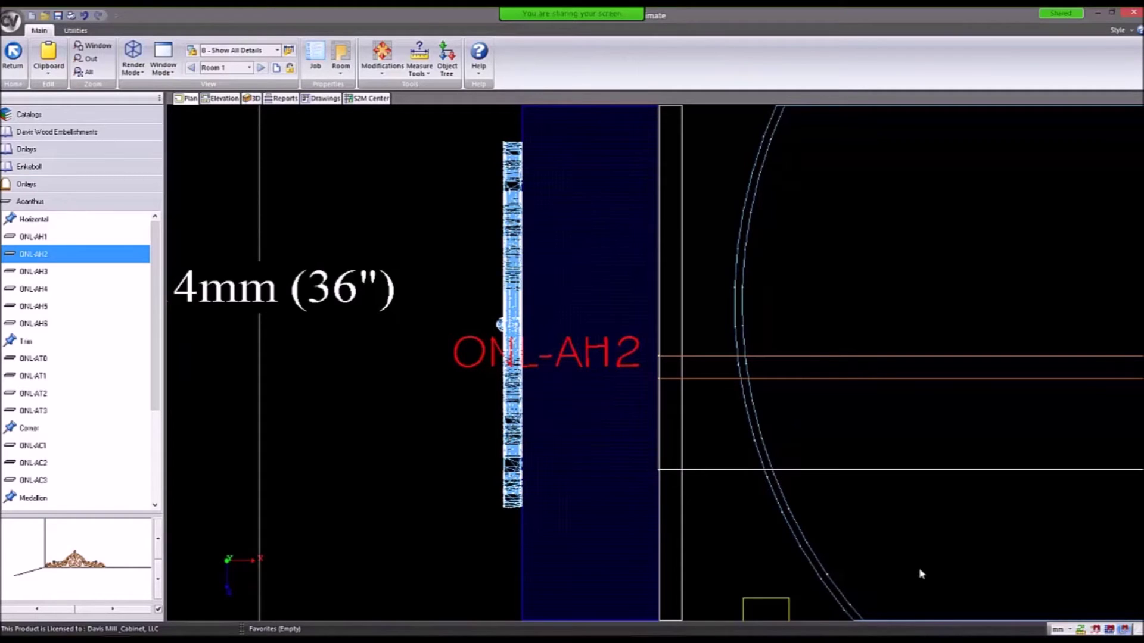
left_click(1123, 631)
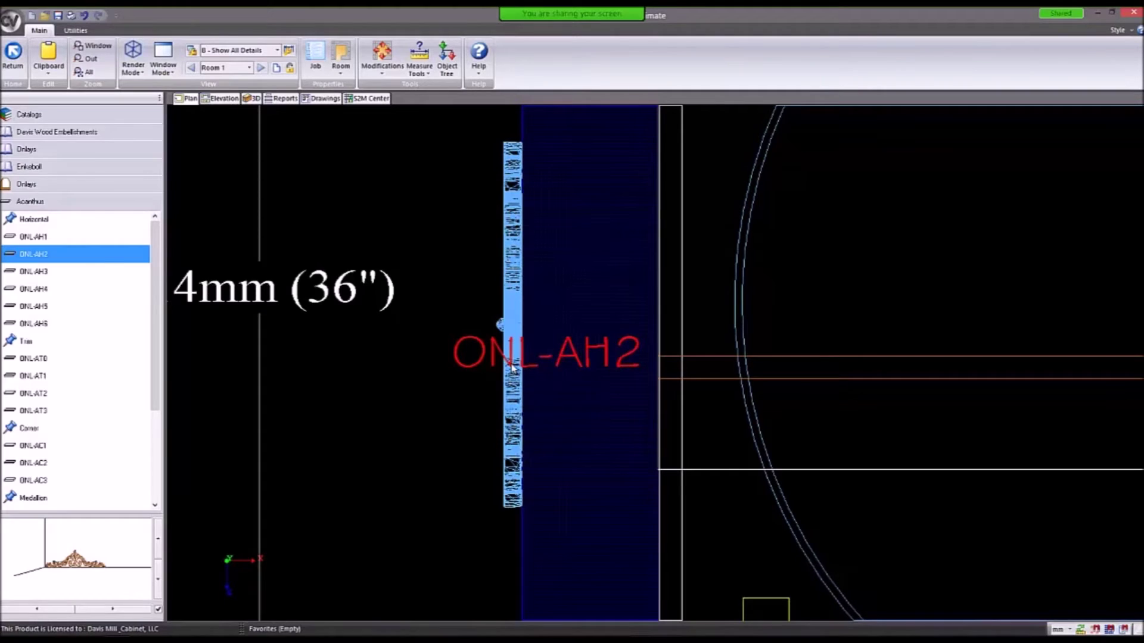
Delete the ONL-AH2 onlay from the left wall.
left_click(512, 369)
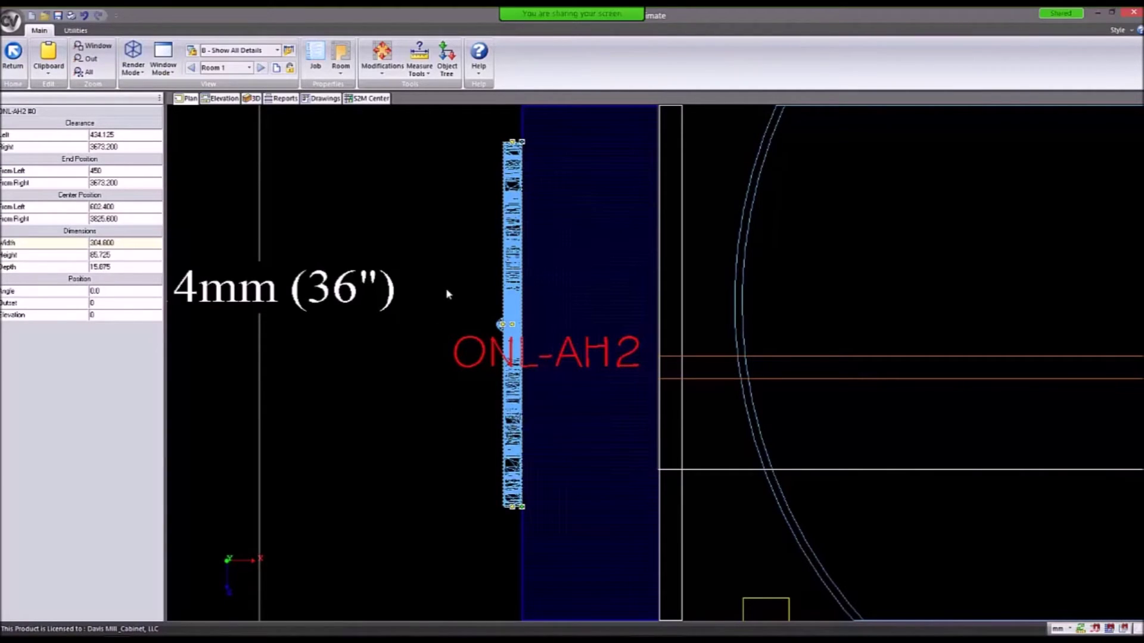
key("Delete")
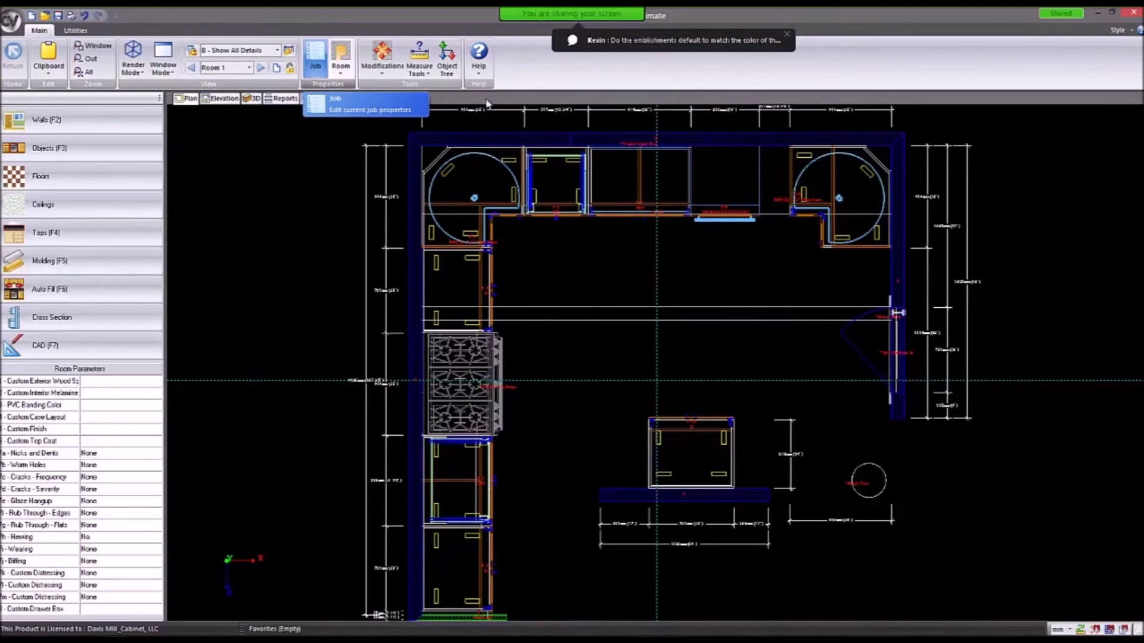
Open the meeting chat to read the question about the embellishments' colour, and close the chat.
left_click(634, 46)
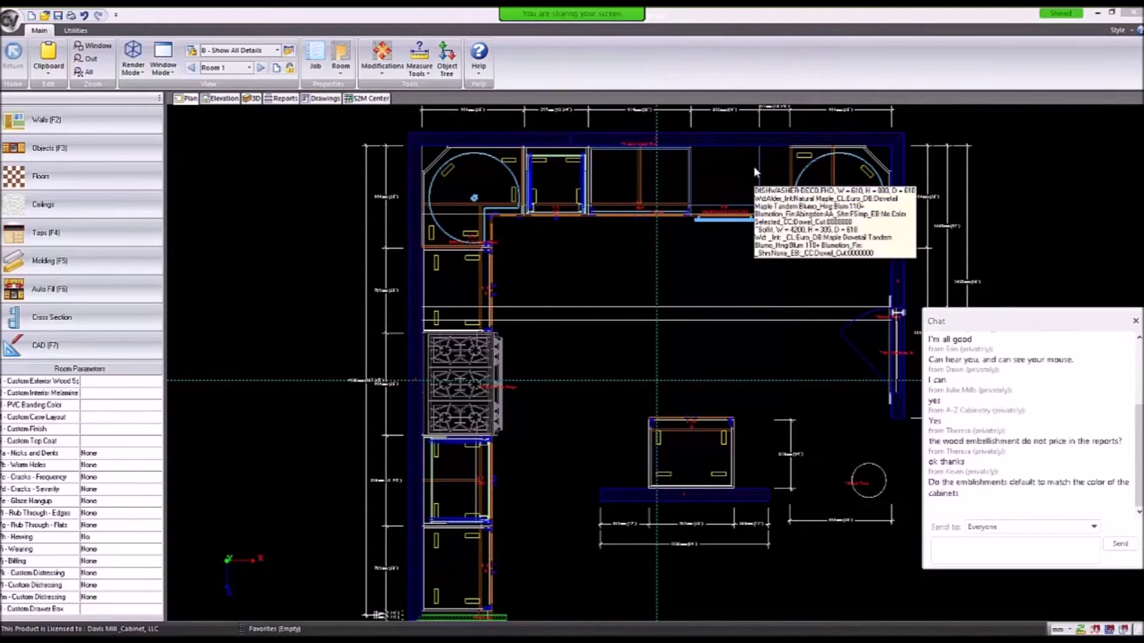
left_click(1135, 321)
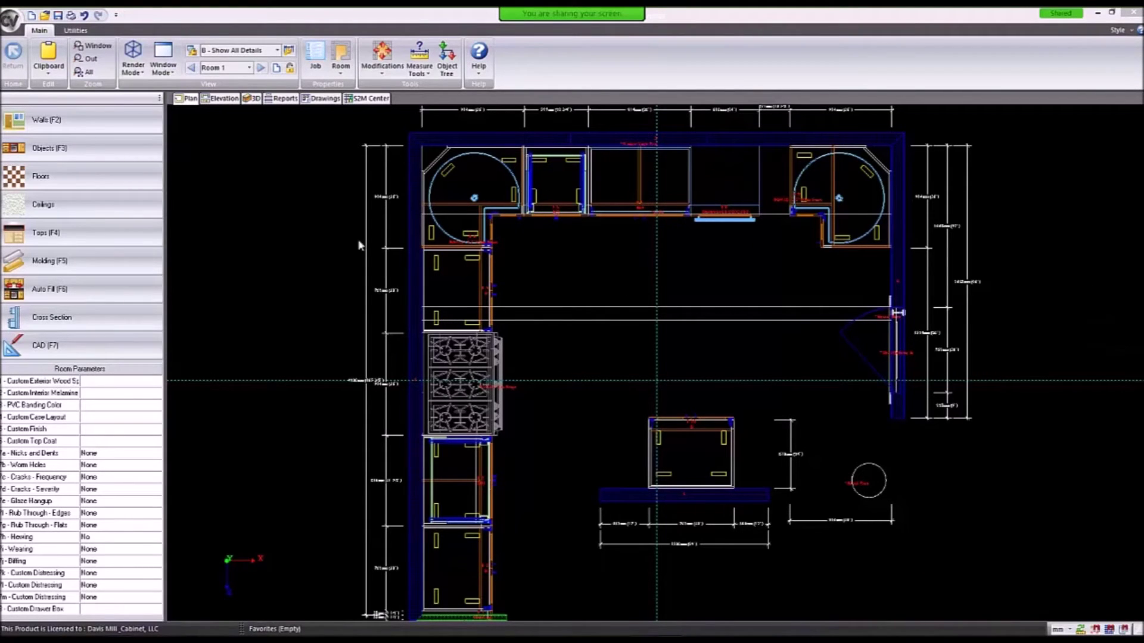
Examine the colours and materials of the cabinets, door and walls in the 3D view, and return to the plan.
left_click(252, 98)
mouse_move(489, 271)
left_mouse_down()
mouse_move(855, 313)
mouse_move(778, 280)
left_mouse_up()
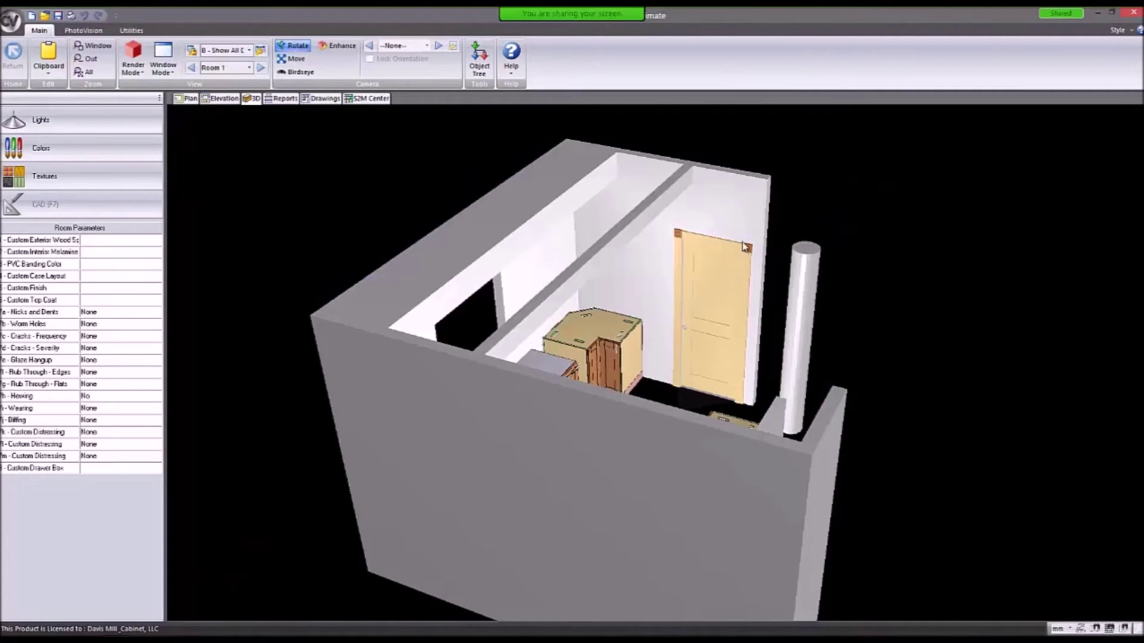
left_click_drag(754, 293, 699, 304)
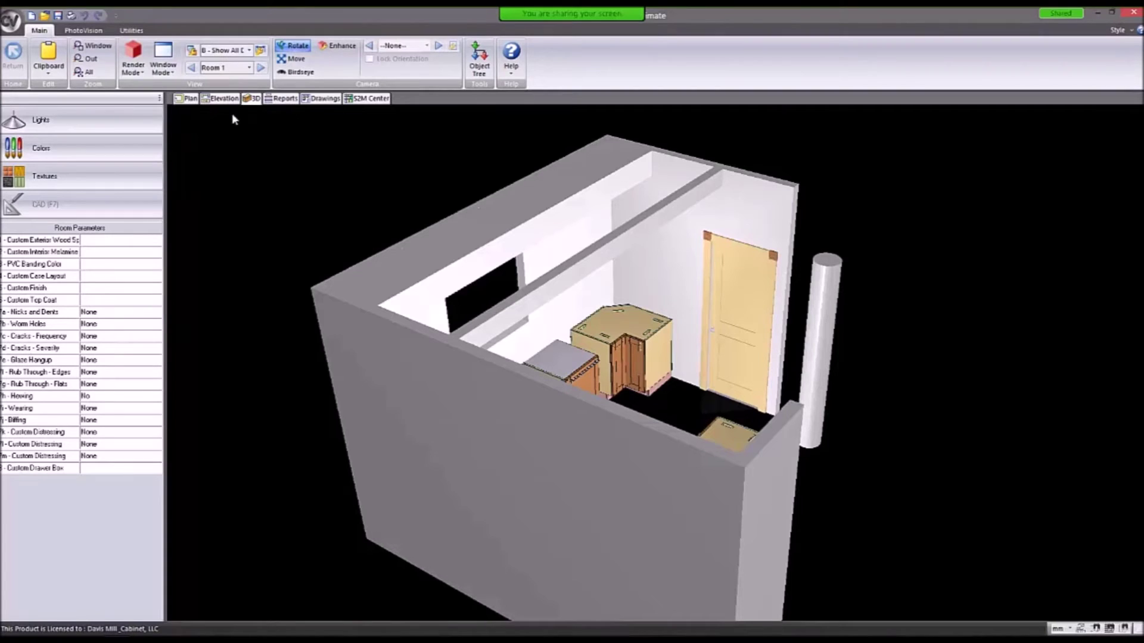
left_click(186, 99)
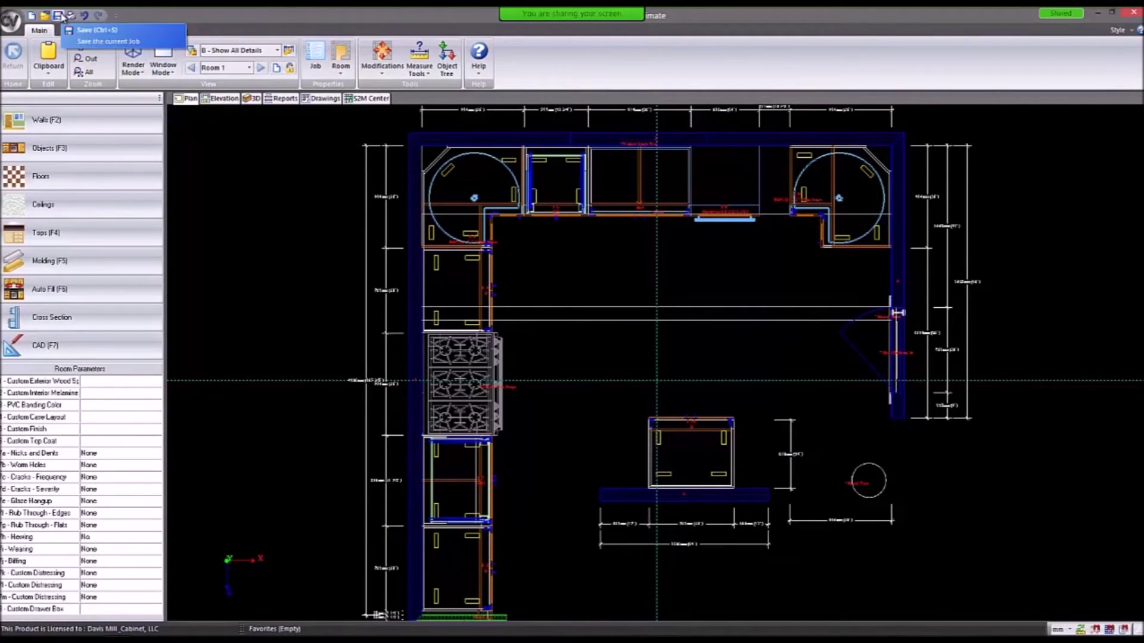
Review the job information in the job properties and accept it.
left_click(316, 52)
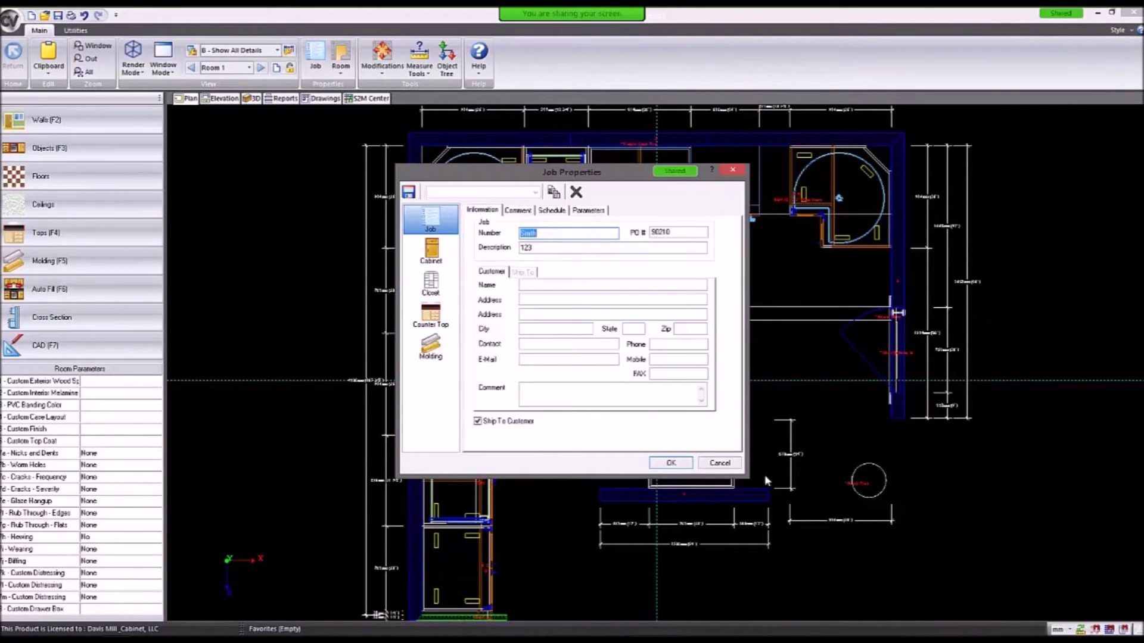
left_click(671, 464)
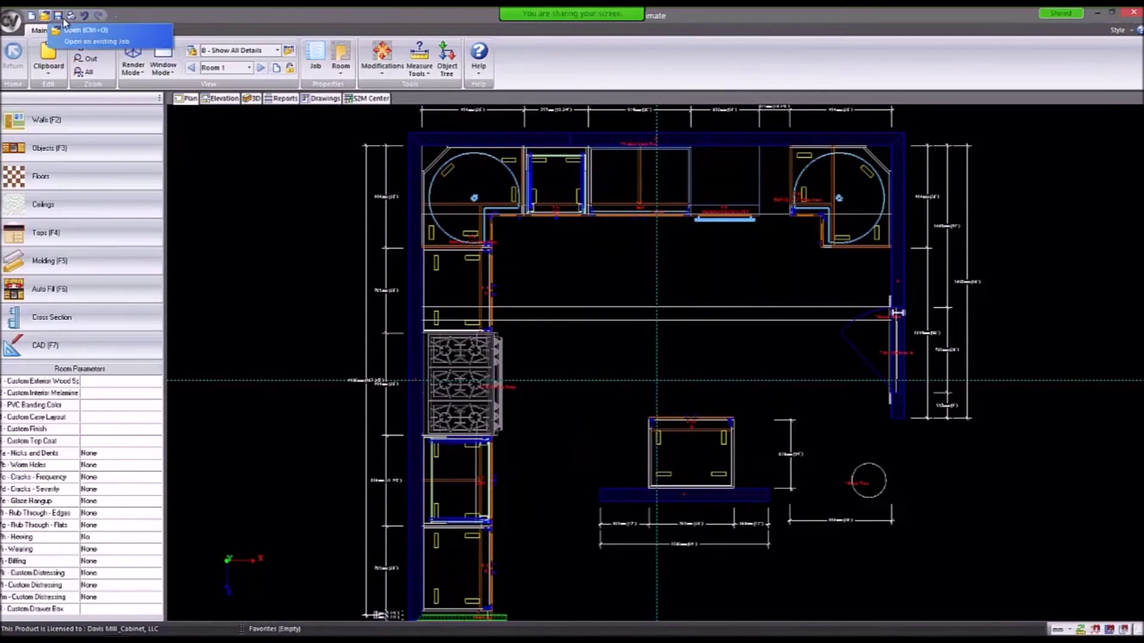
Save the job file to the Desktop under its current name, and recheck the job properties without changing them.
left_click(58, 16)
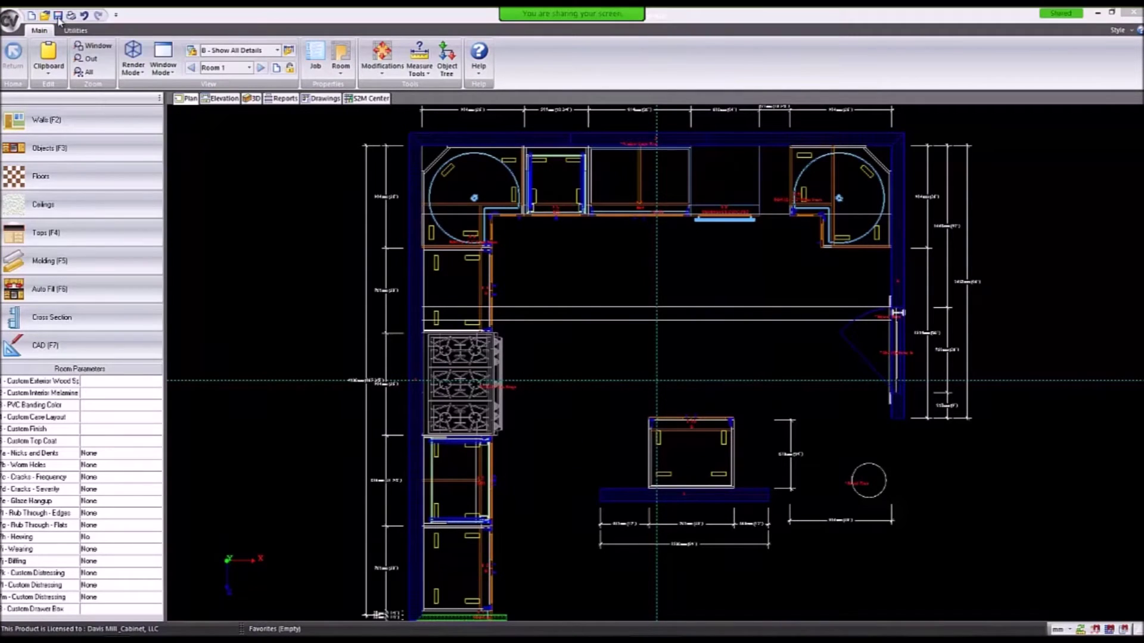
scroll(524, 373, "up", 5)
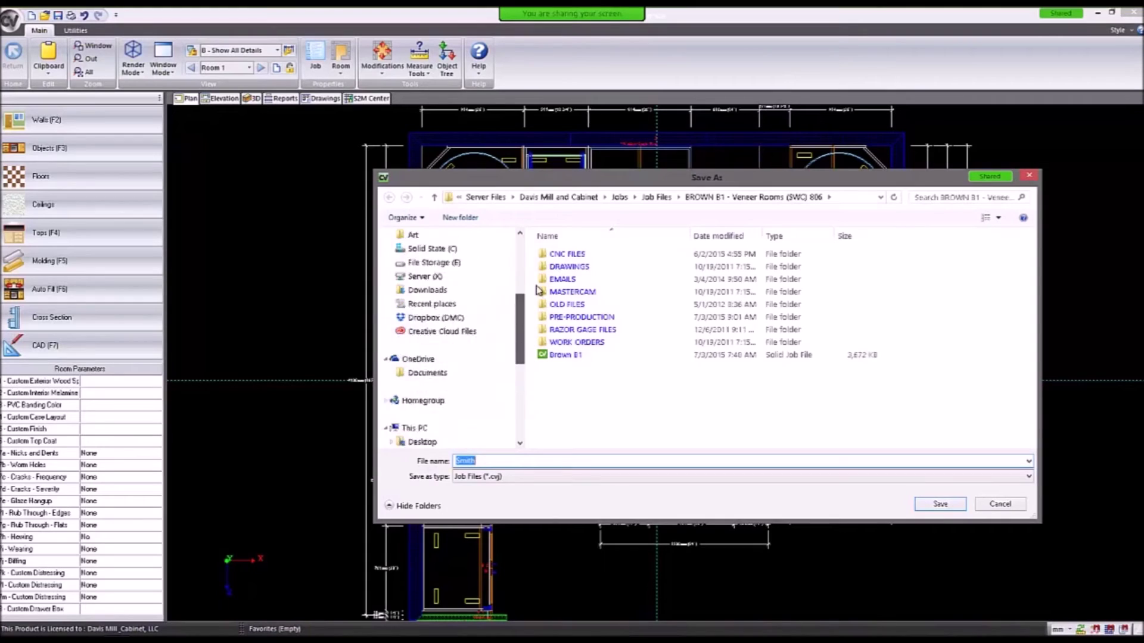
left_click(424, 254)
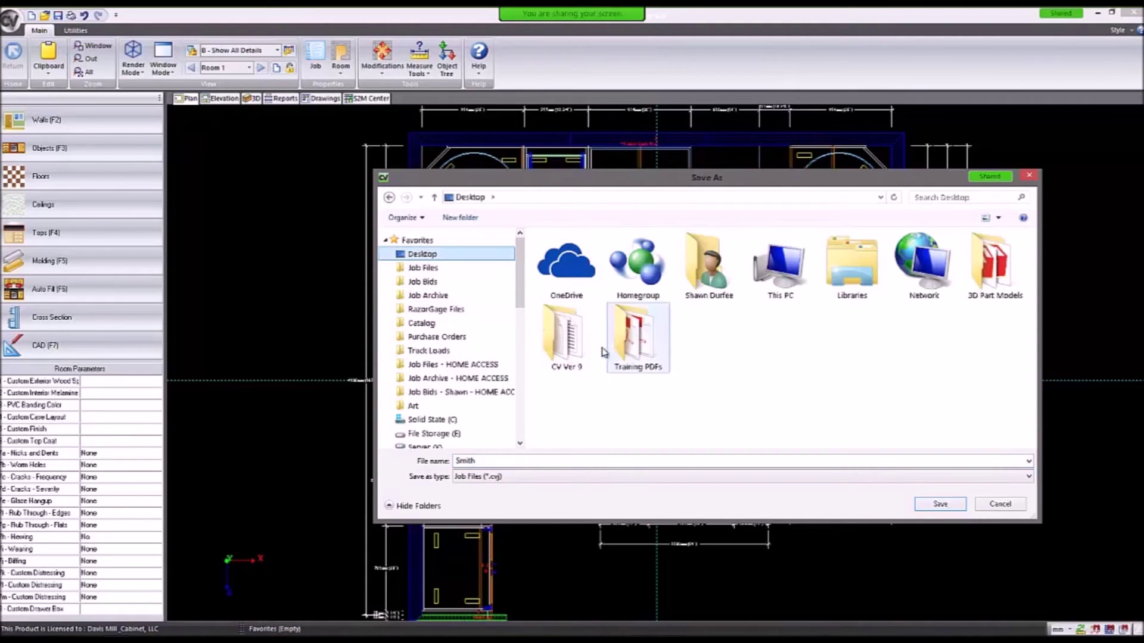
double_click(491, 463)
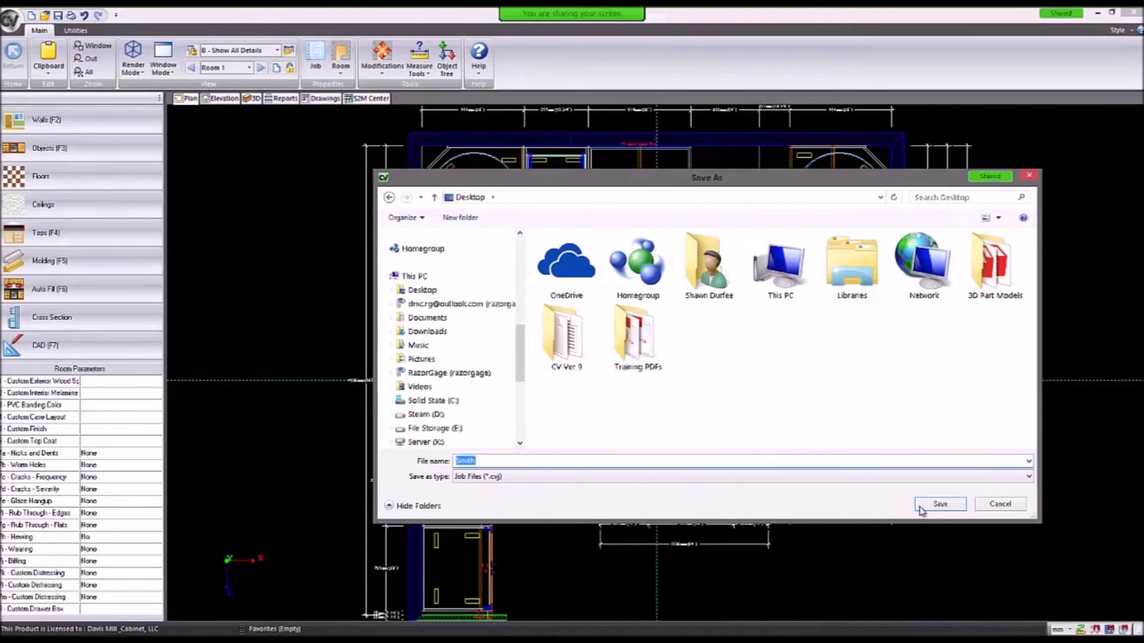
left_click(941, 506)
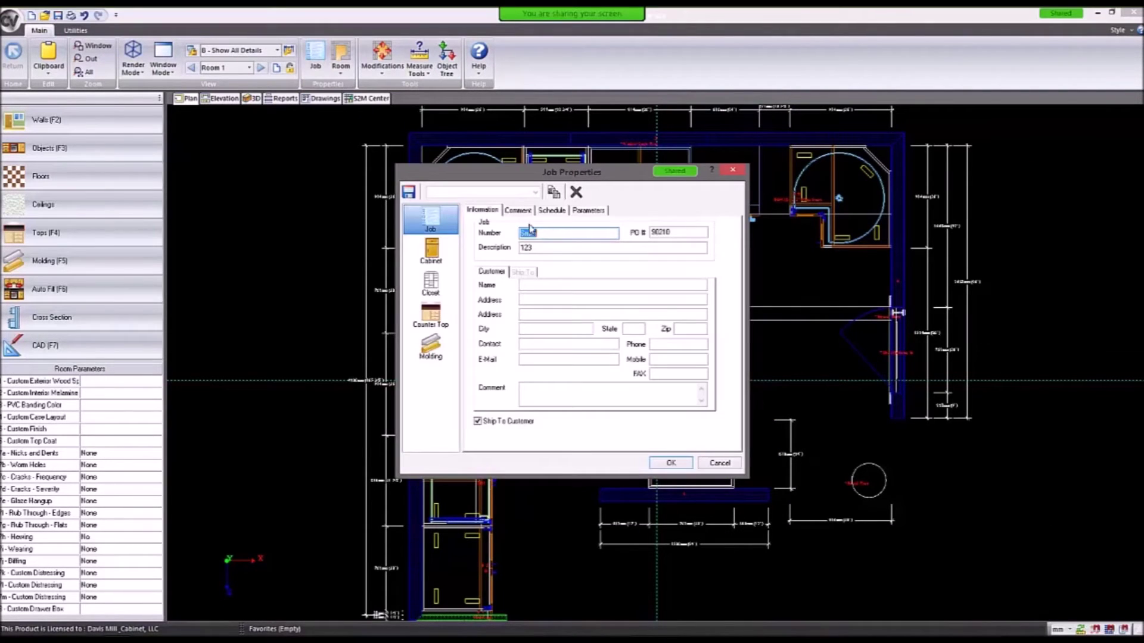
left_click(724, 466)
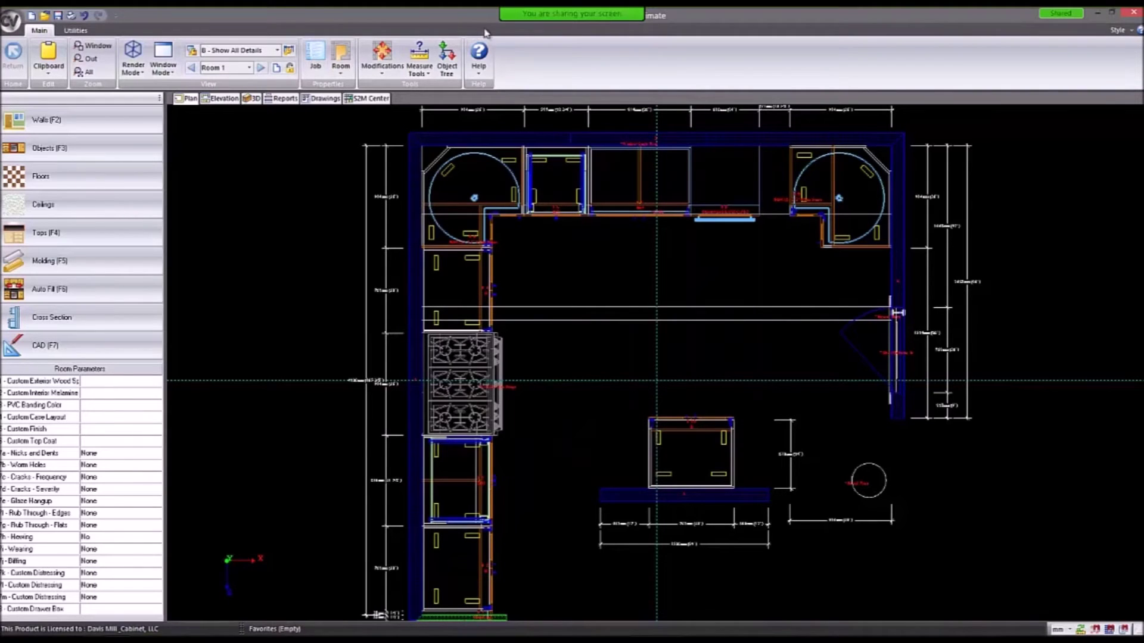
Restore the maximized design window to a smaller window on the desktop.
mouse_move(527, 24)
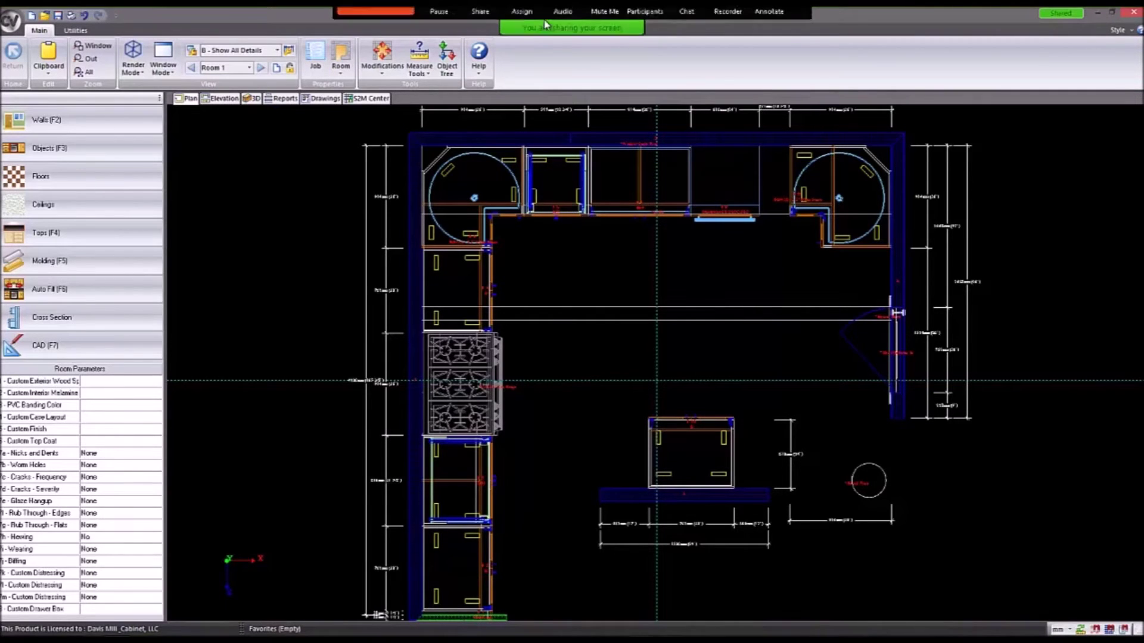
double_click(309, 23)
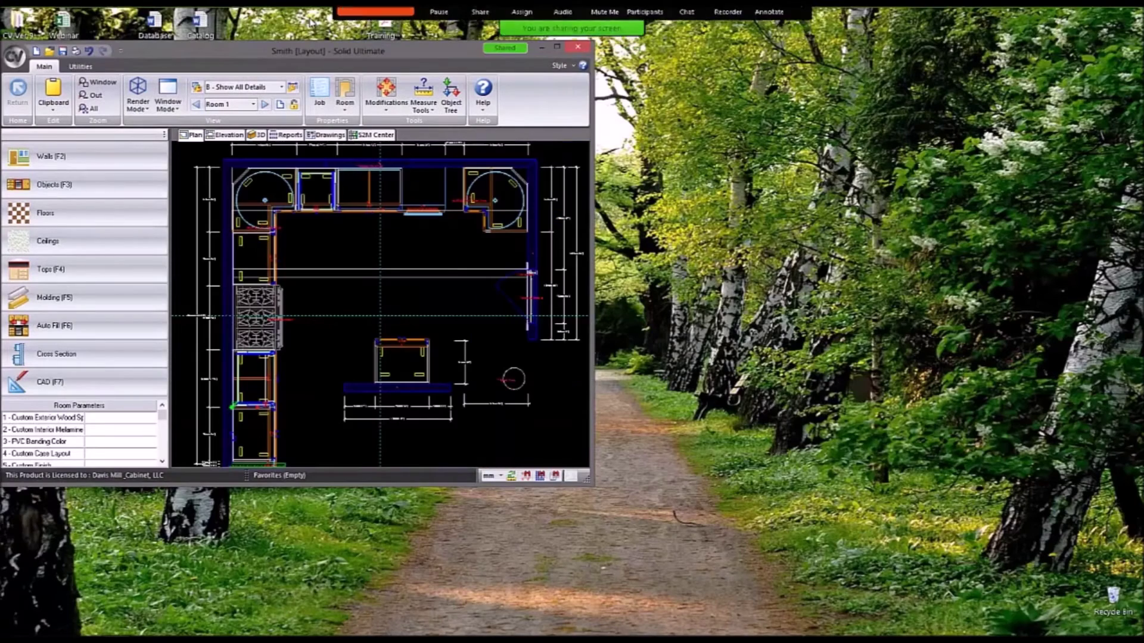
Reposition the design window on the desktop and maximize it to fill the screen.
left_click_drag(375, 57, 480, 101)
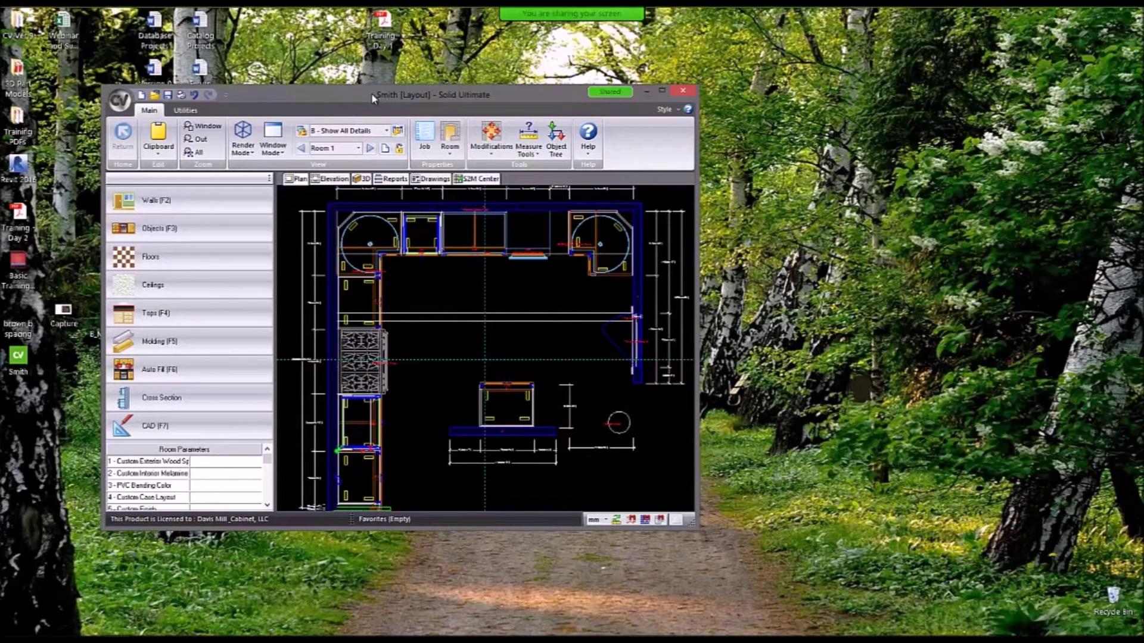
left_click_drag(379, 97, 274, 2)
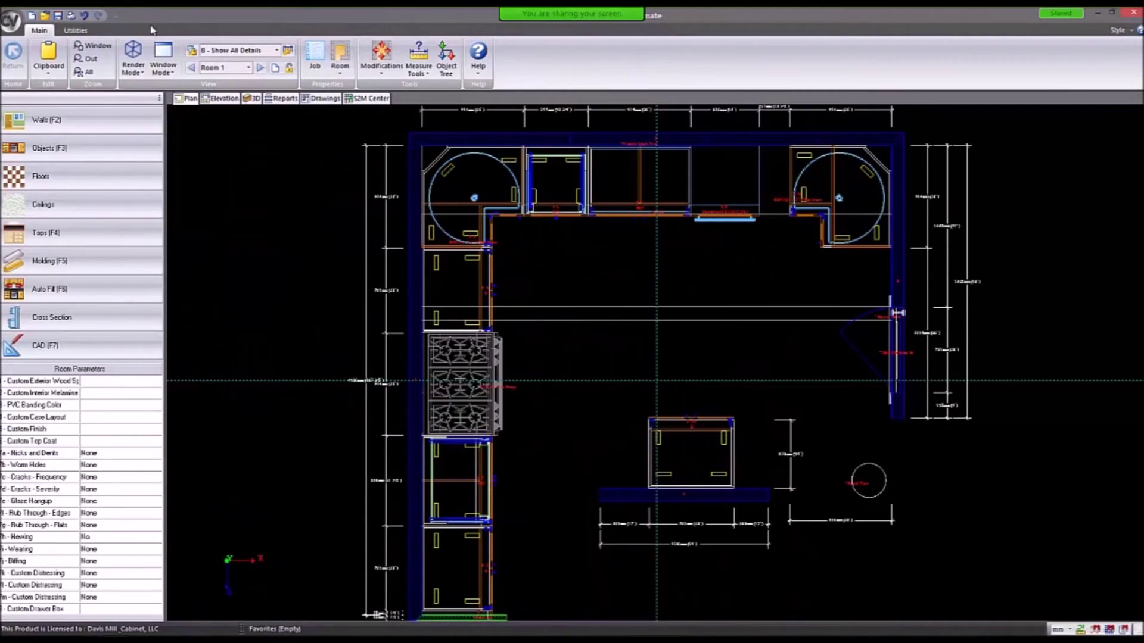
Delete the square beam, the round column, the island cabinet and the short wall behind it from the plan.
mouse_move(470, 255)
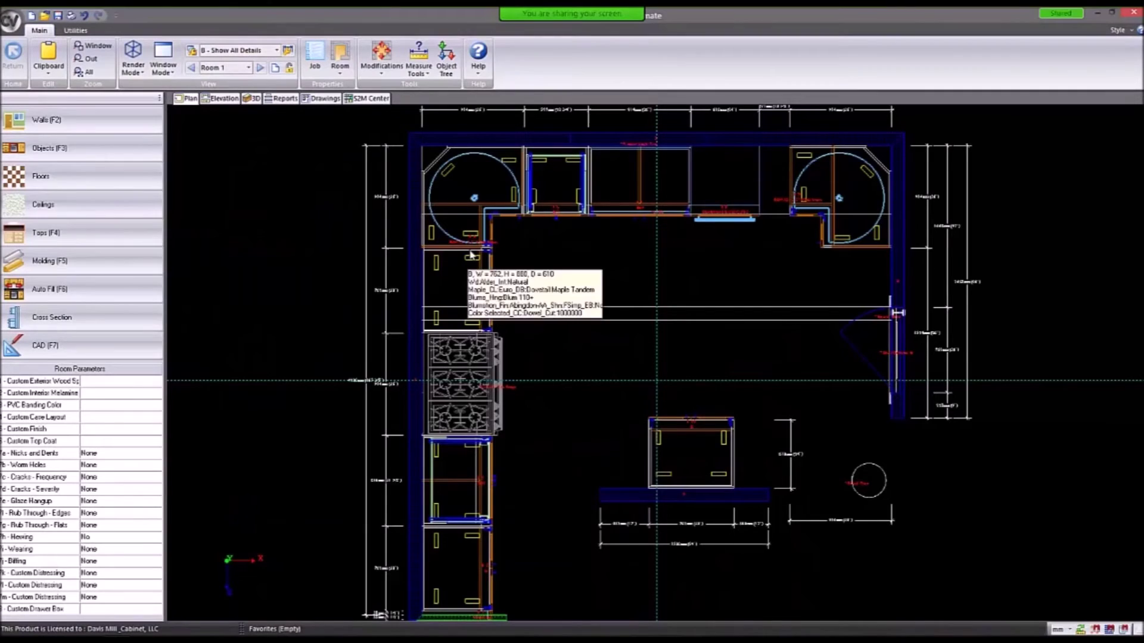
scroll(566, 321, "down", 1)
left_click(584, 300)
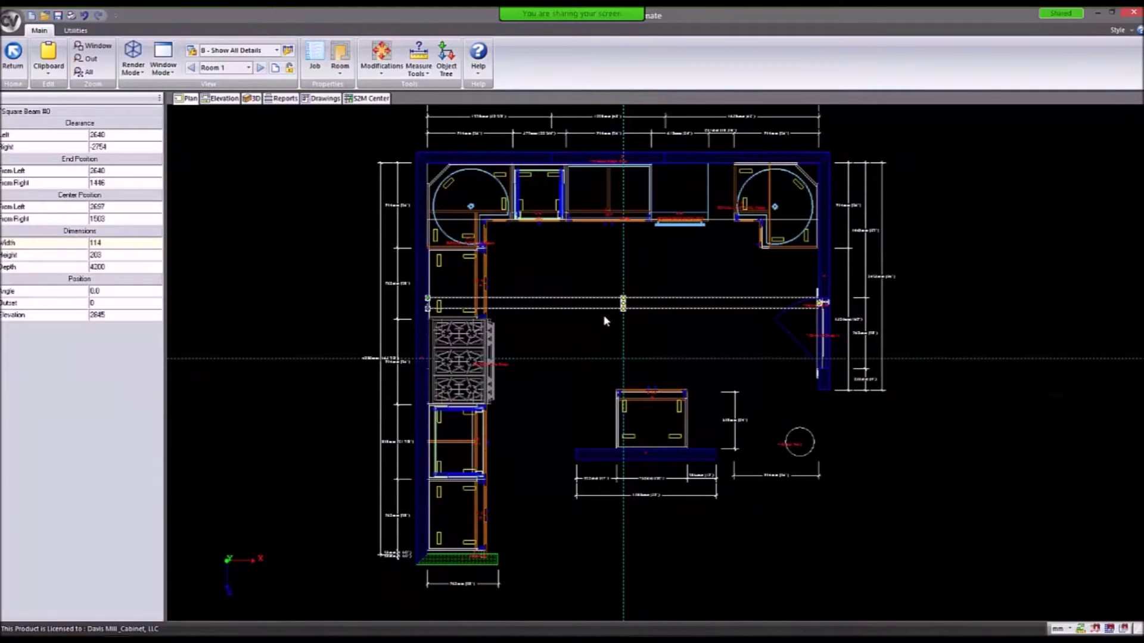
left_click(823, 481)
left_click(798, 439)
left_click(797, 357)
key("Delete")
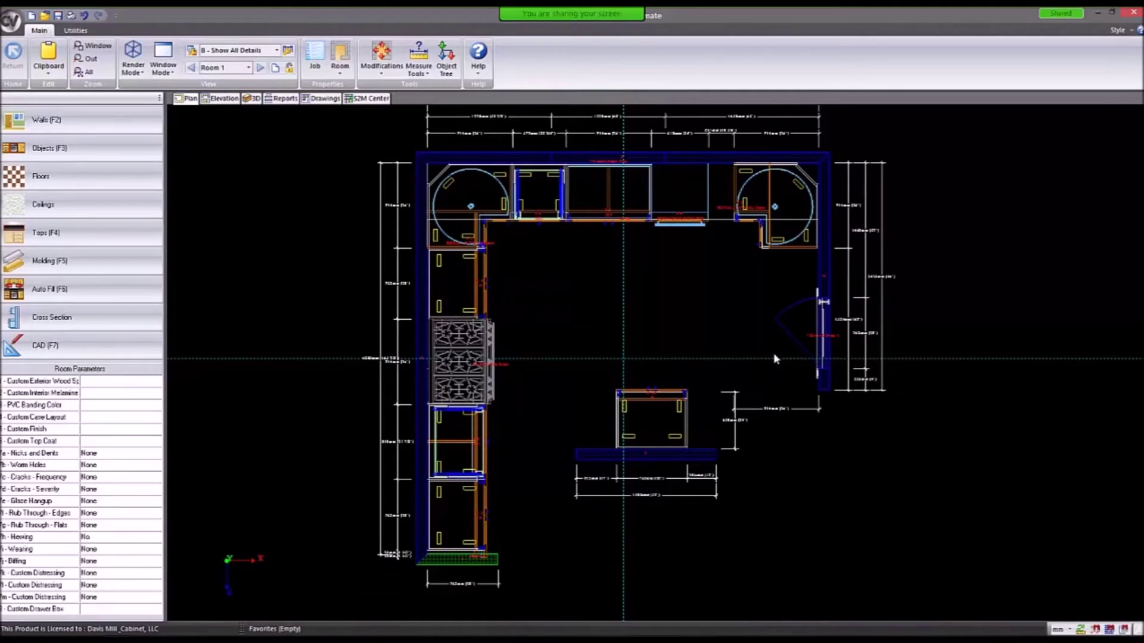
left_click(648, 438)
key("Delete")
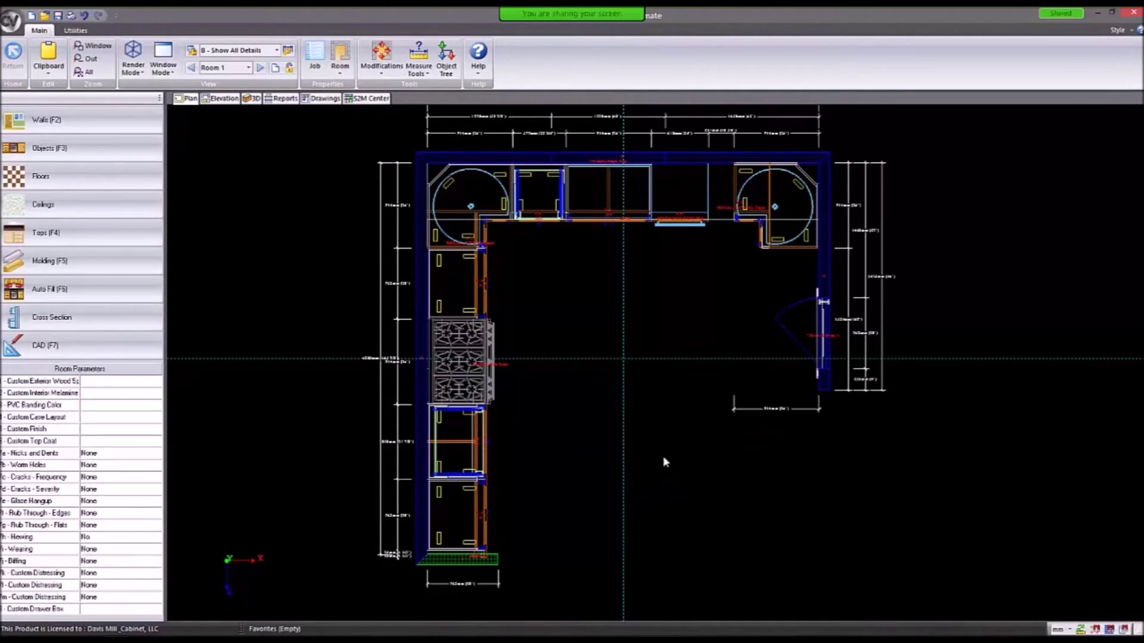
Start saving a copy of the job to the Desktop under a different name.
left_click(12, 24)
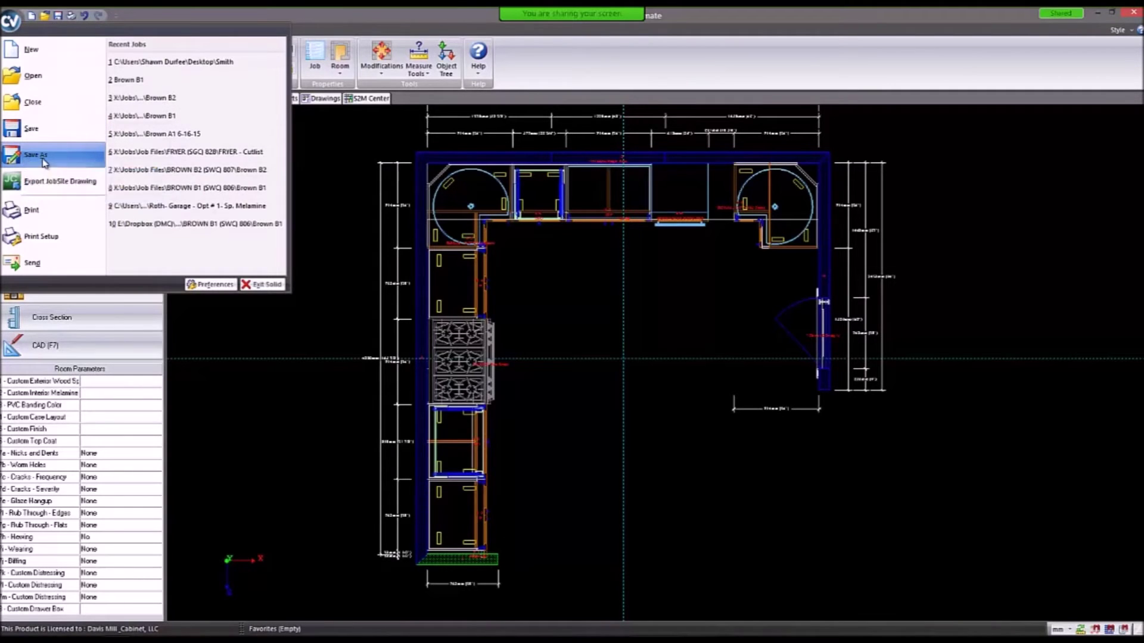
left_click(41, 158)
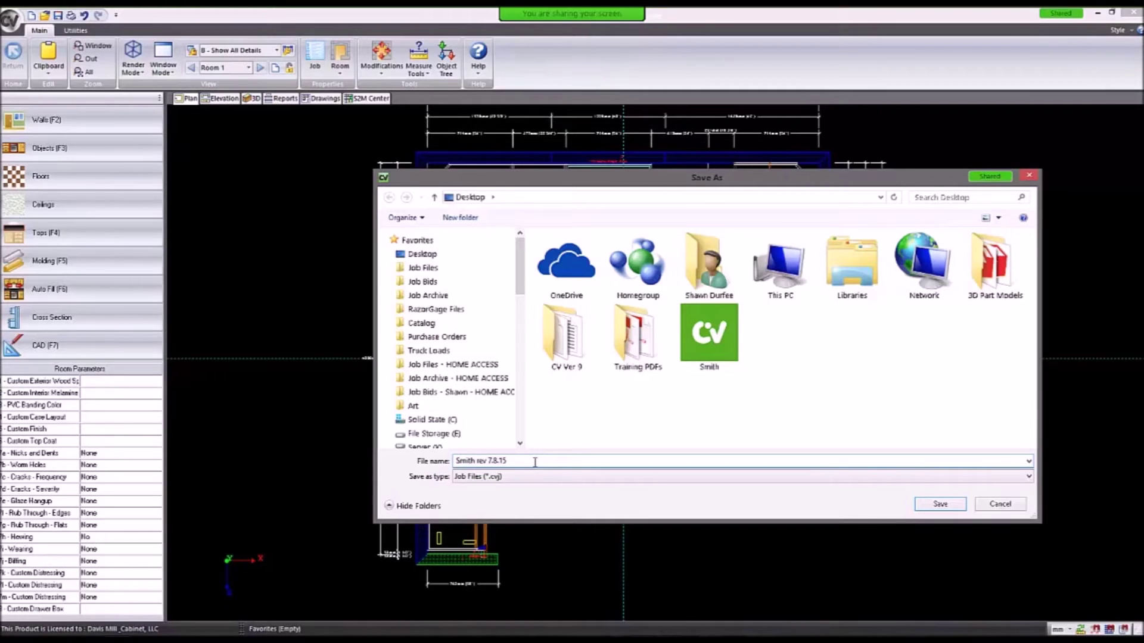
key("BackSpace")
key("BackSpace")
key("BackSpace")
key("BackSpace")
key("BackSpace")
key("BackSpace")
key("BackSpace")
type("#1")
key("BackSpace")
type("@$%&^*")
key("BackSpace")
key("BackSpace")
key("BackSpace")
key("BackSpace")
key("BackSpace")
key("BackSpace")
key("BackSpace")
Add "rev 07062015" after the job name and save the revised job file to the Desktop.
type("rev 07062015")
key("Left")
key("Left")
key("Left")
key("Left")
key("Left")
key("Left")
type("_")
key("BackSpace")
key("Return")
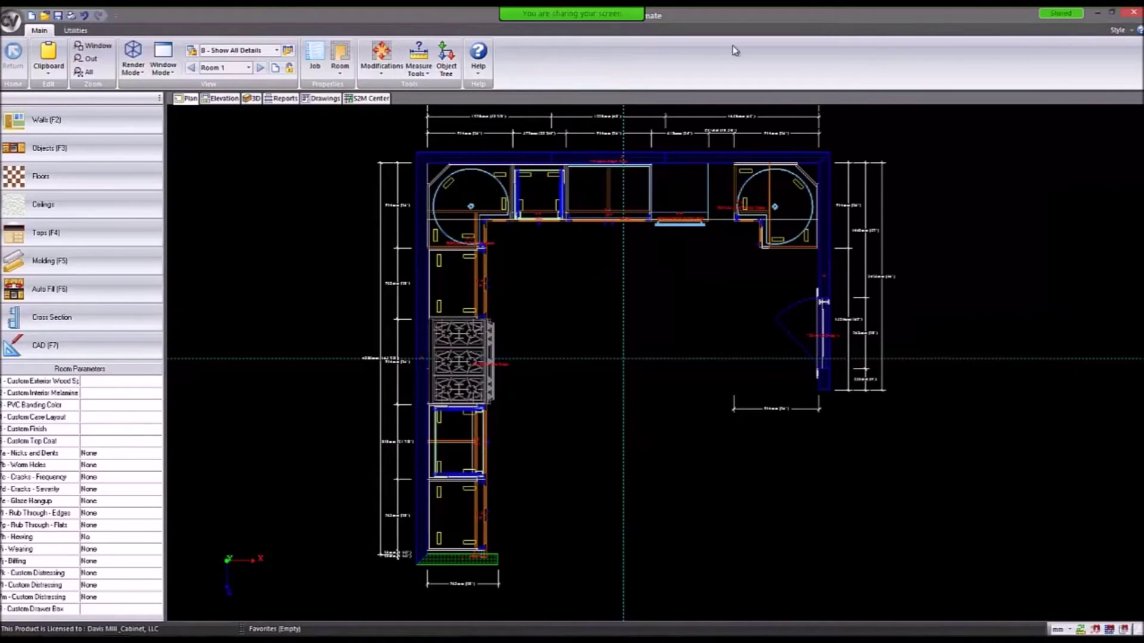
Minimize the design window and move the two job files together to an open area of the desktop.
left_click(1098, 13)
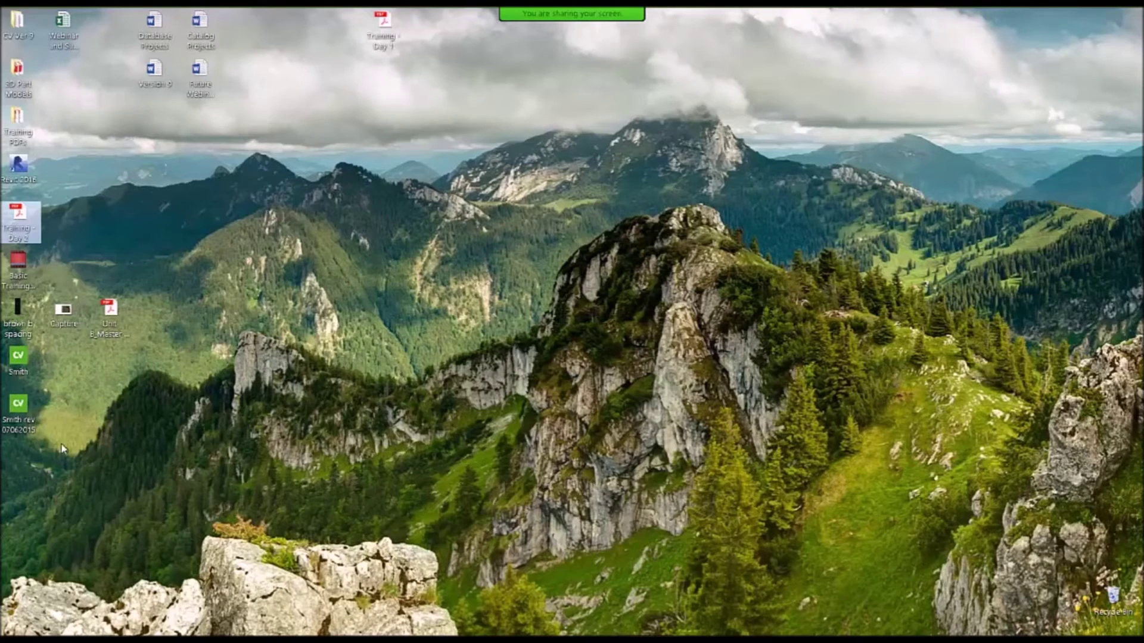
left_click_drag(76, 466, 791, 26)
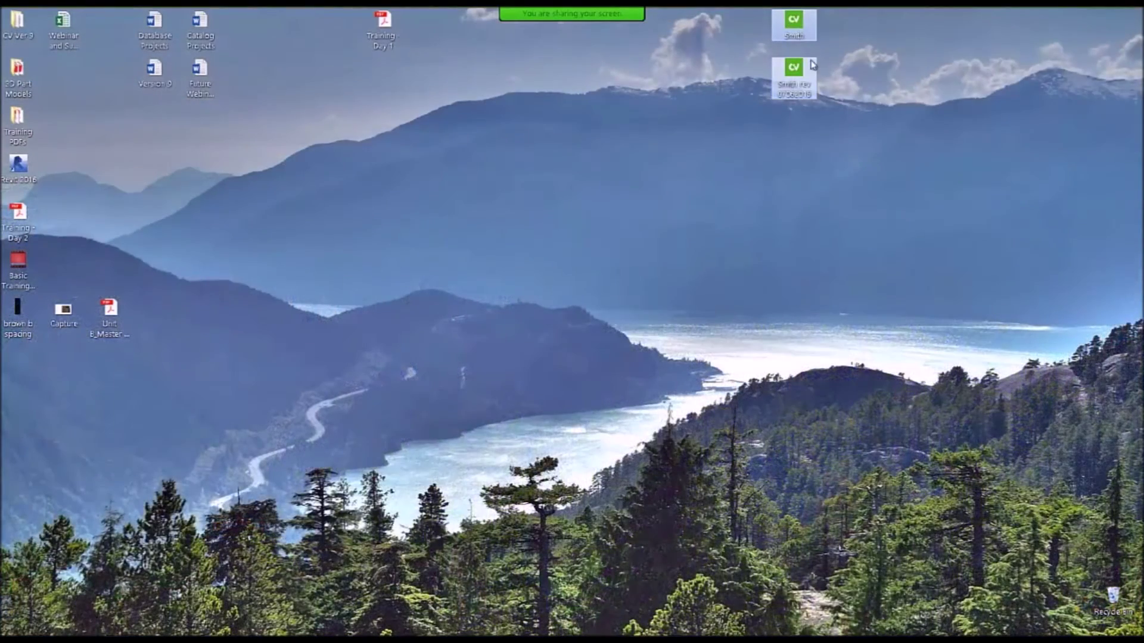
left_click_drag(811, 64, 841, 192)
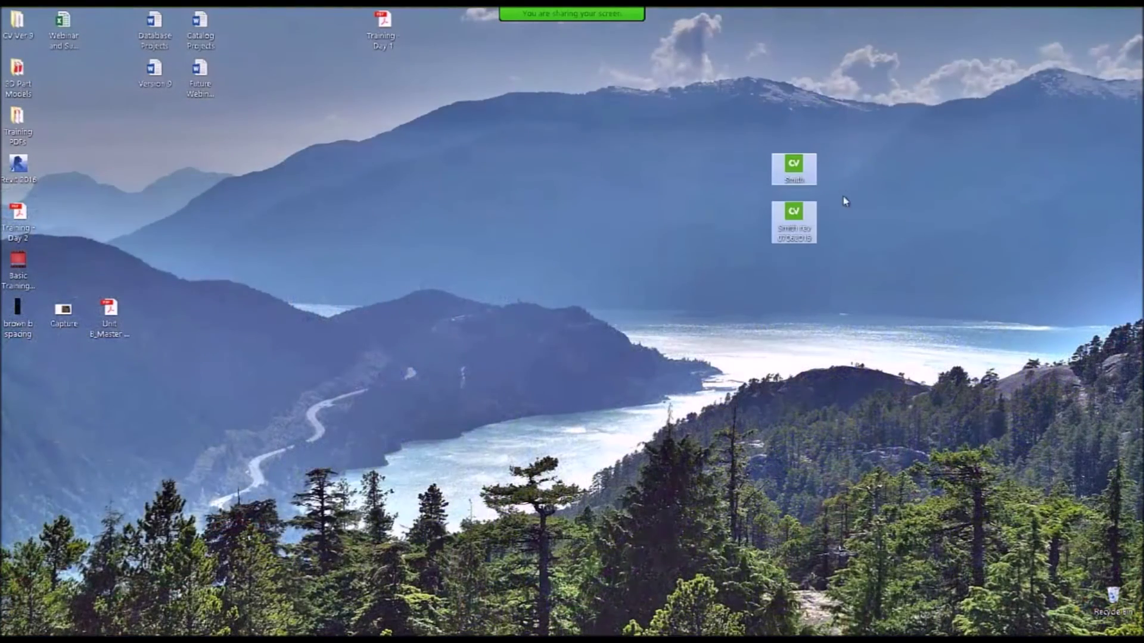
left_click(879, 198)
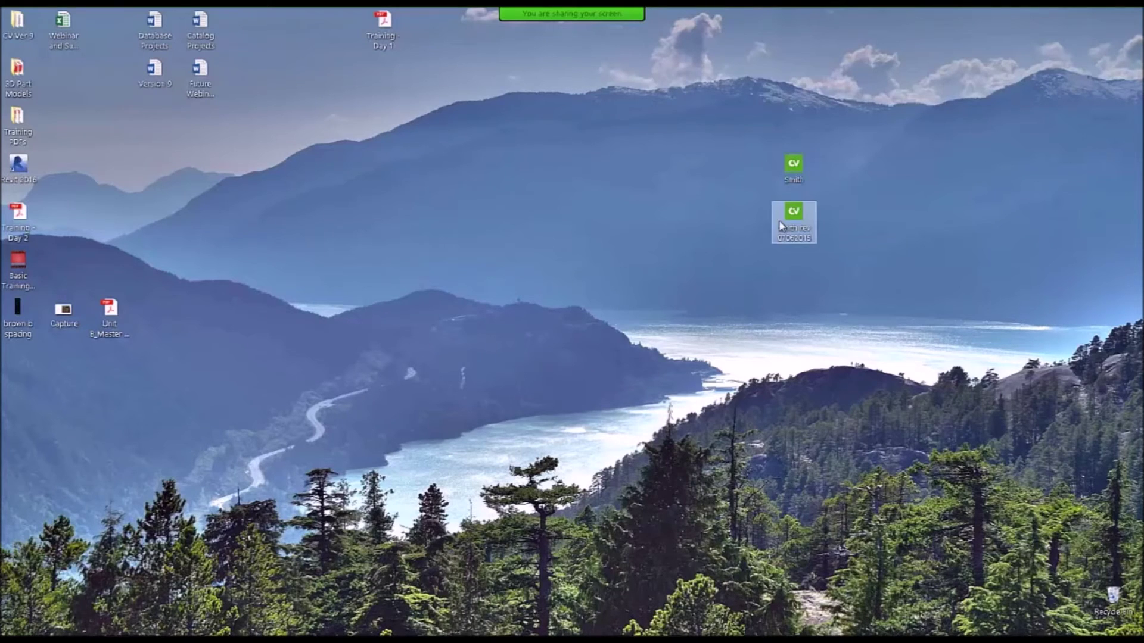
Examine the file properties of the original job file on the desktop, and close them without changes.
right_click(795, 169)
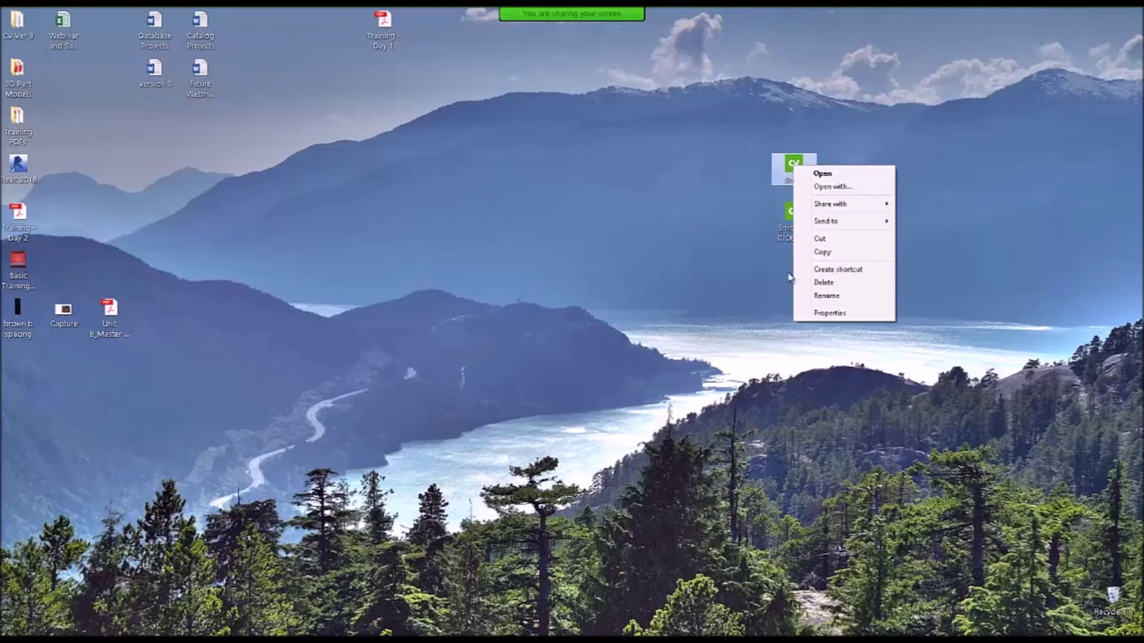
left_click(828, 314)
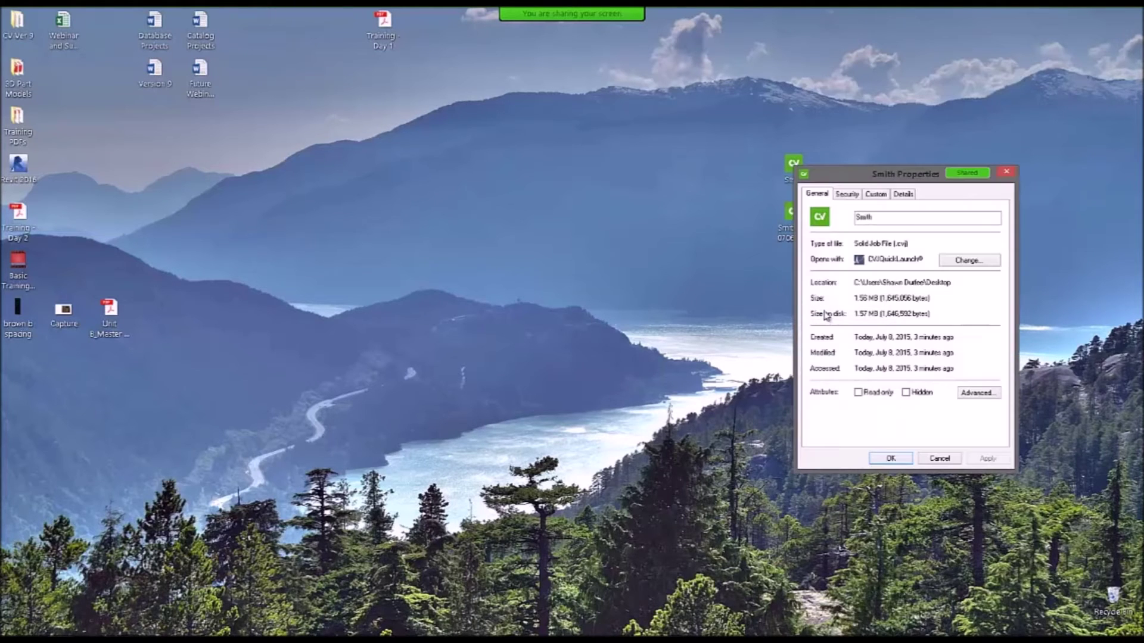
left_click_drag(869, 261, 880, 263)
left_click(940, 458)
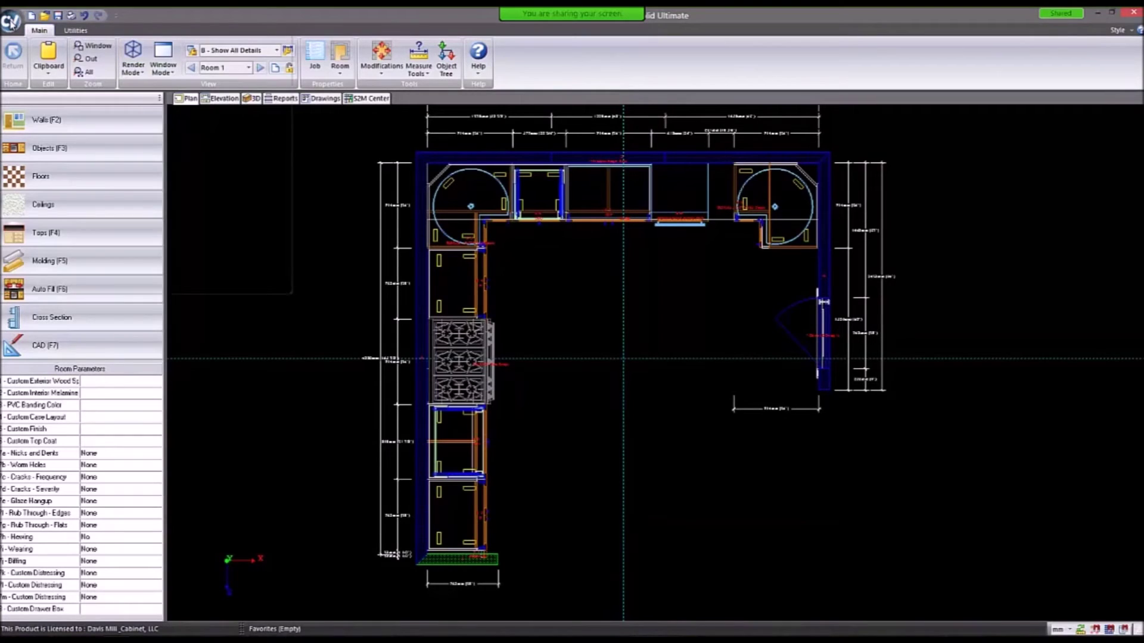
Try an Auto Save time of 20 minutes in the general preferences, and cancel the change.
left_click(11, 21)
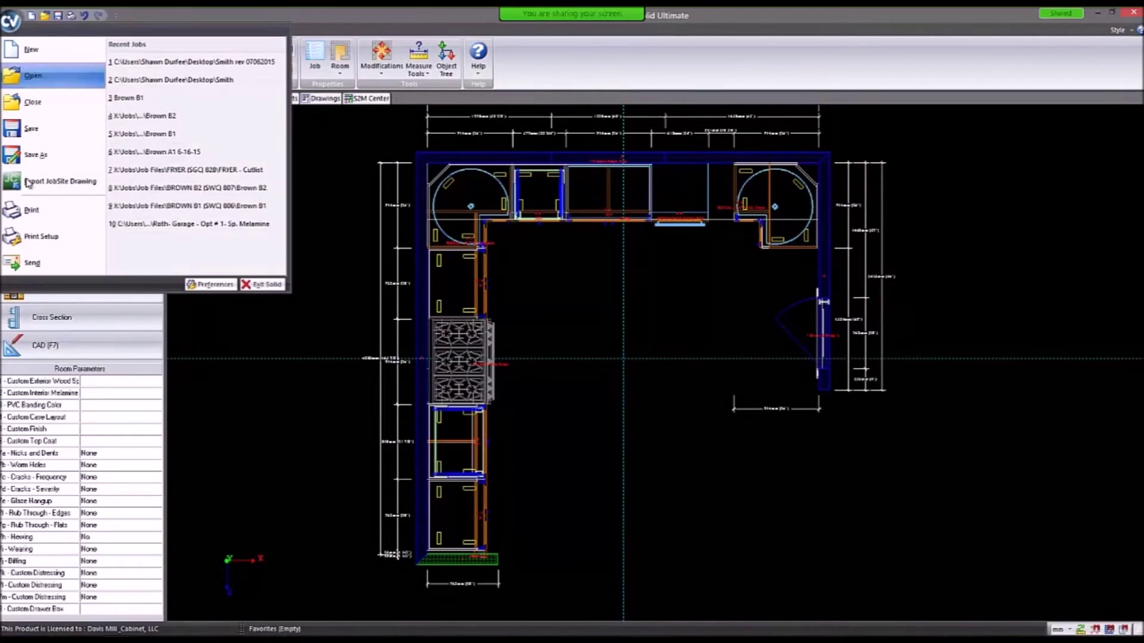
left_click(212, 284)
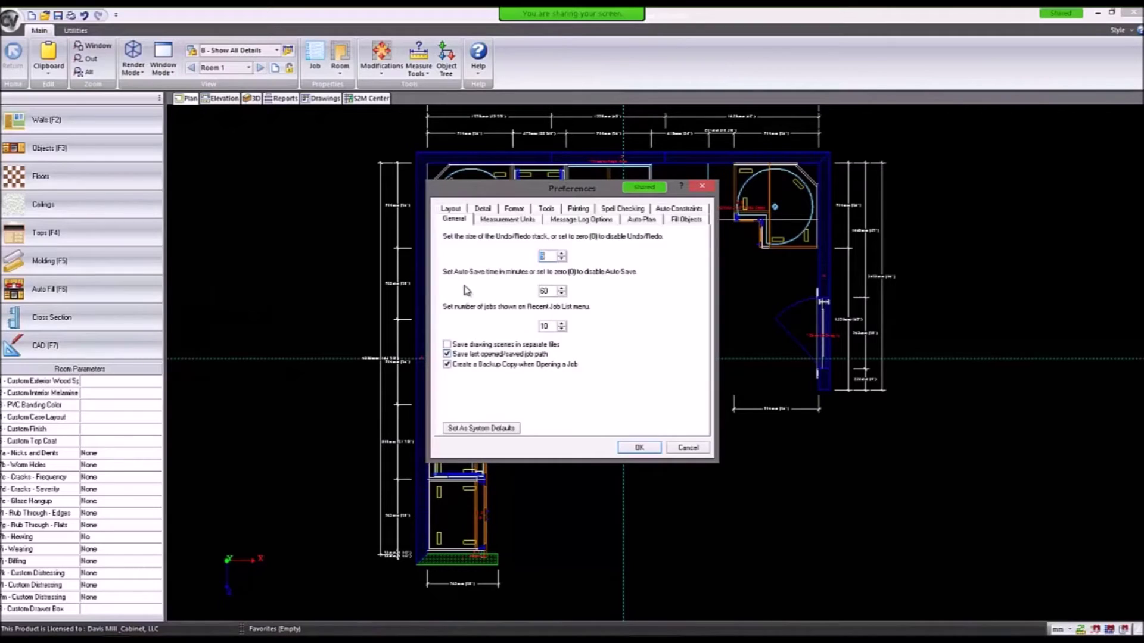
double_click(553, 287)
type("2")
type("0")
left_click(689, 448)
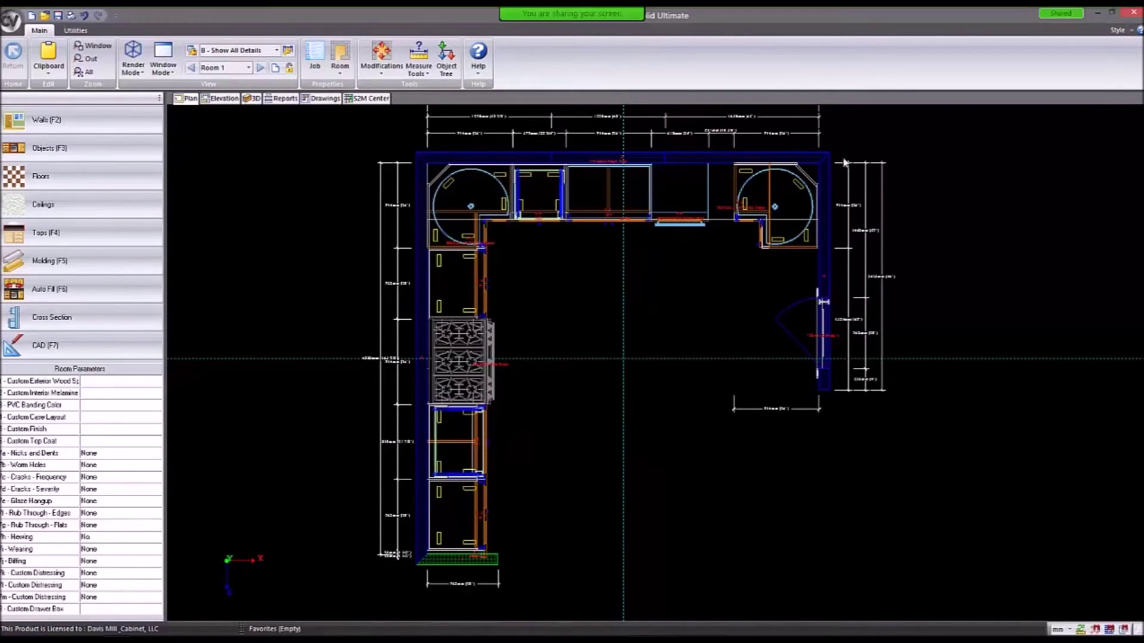
Check the file details of the revised job on the desktop, and return to the design window.
left_click(1097, 12)
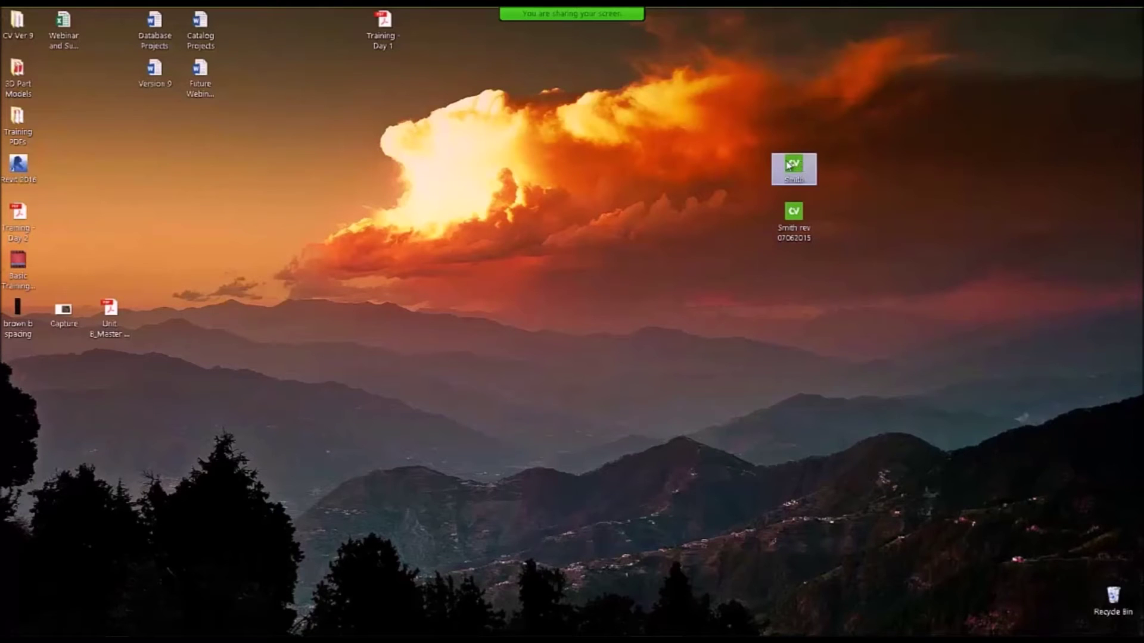
left_click(794, 221)
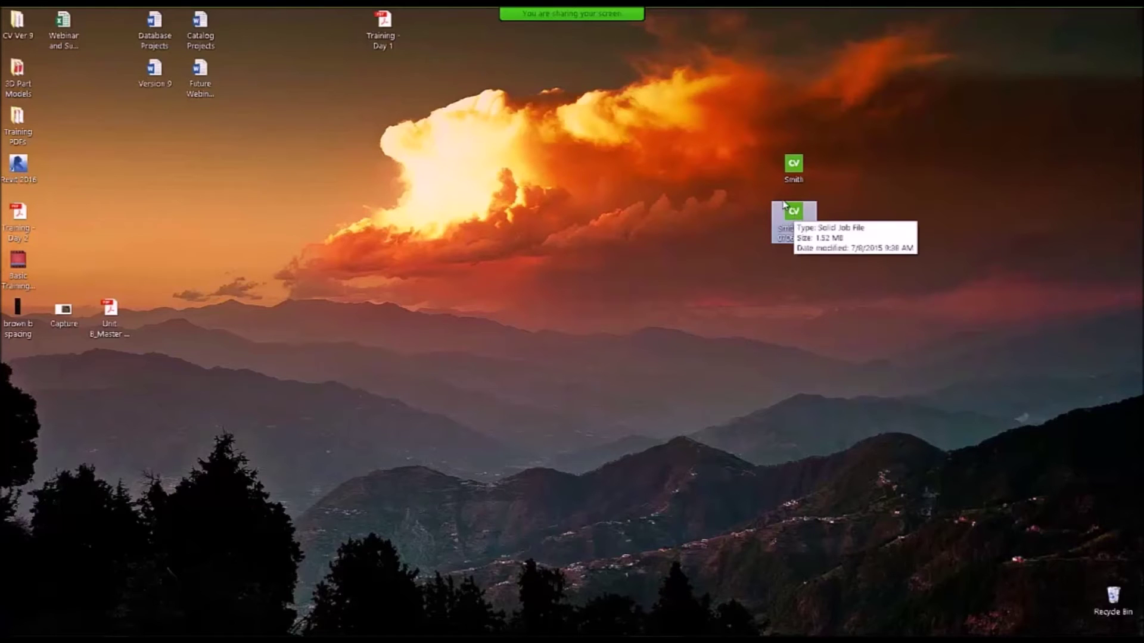
mouse_move(796, 213)
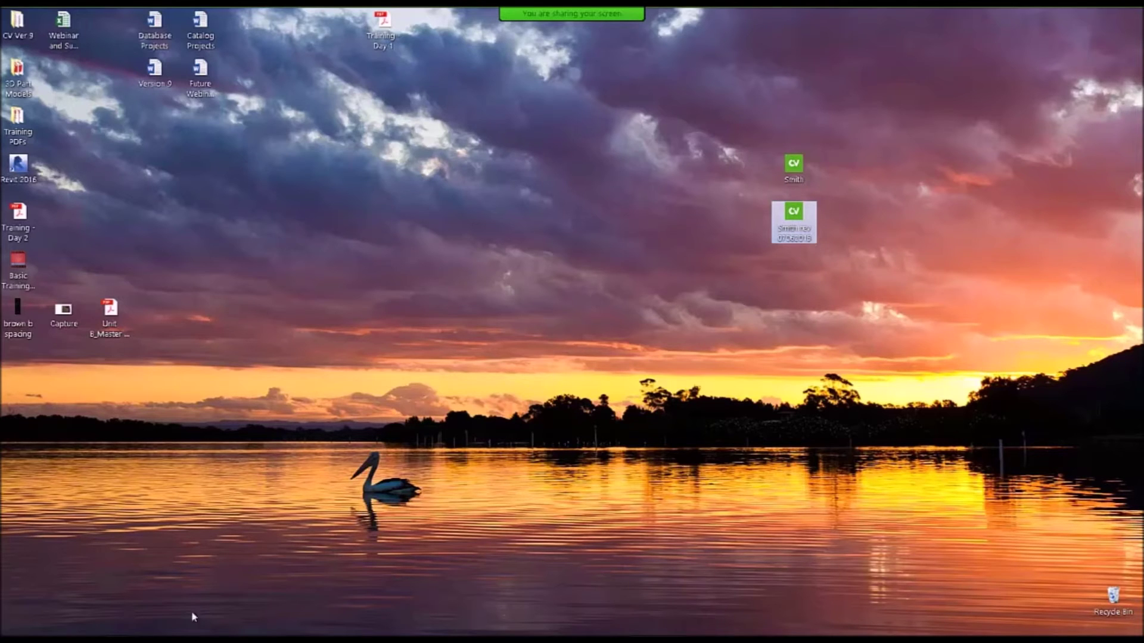
mouse_move(117, 641)
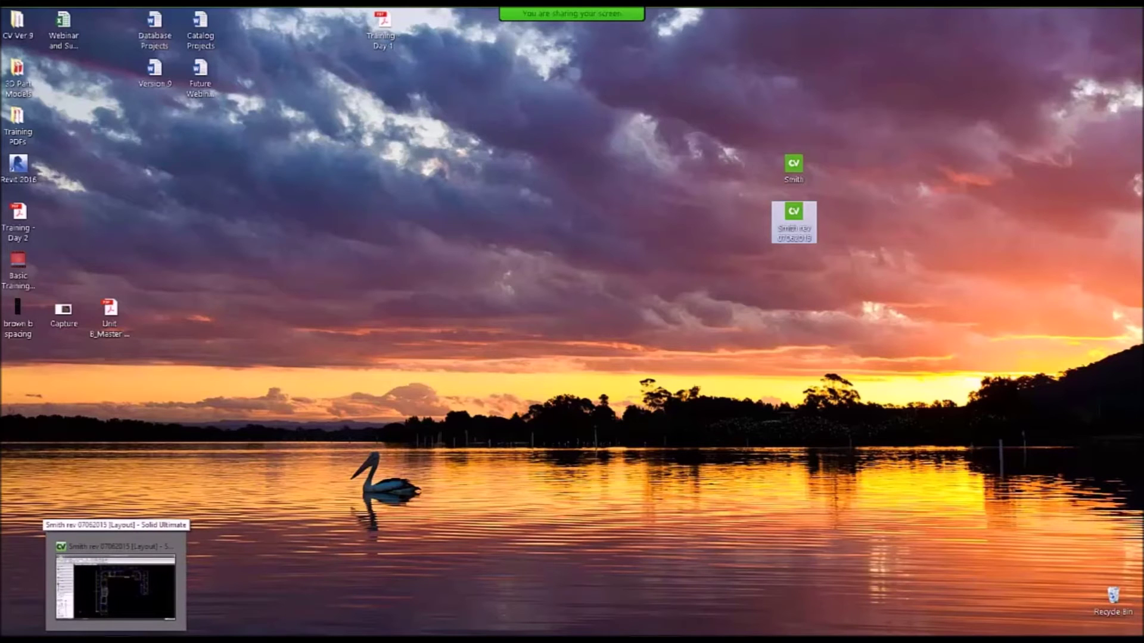
left_click(116, 640)
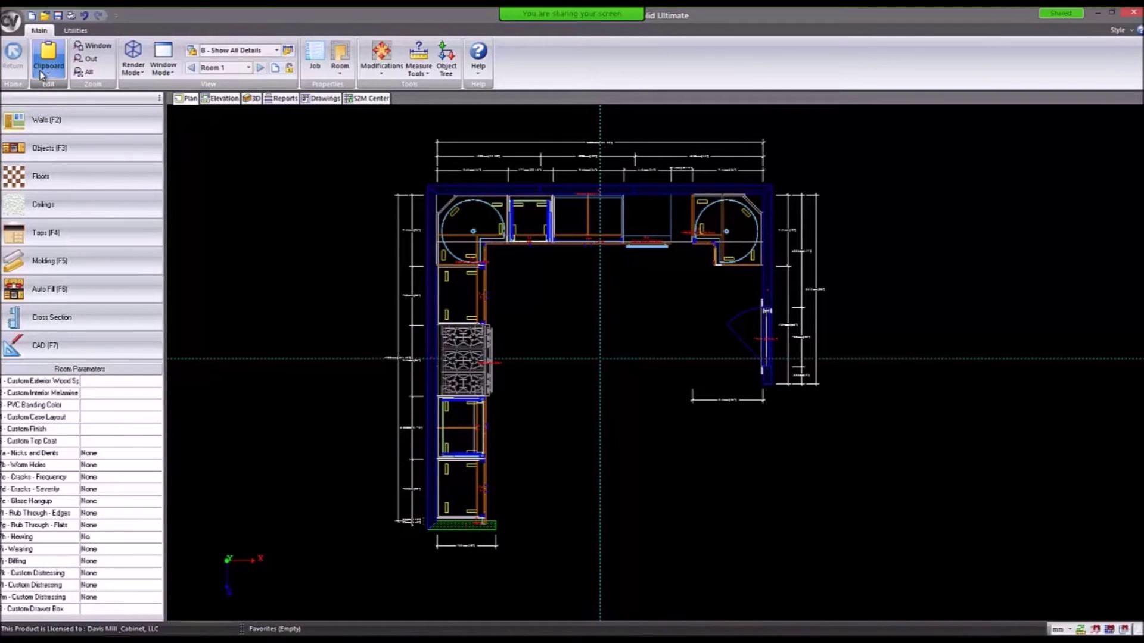
Try copying and pasting the base cabinet between the corner unit and the range, and discard the copy.
left_click(42, 72)
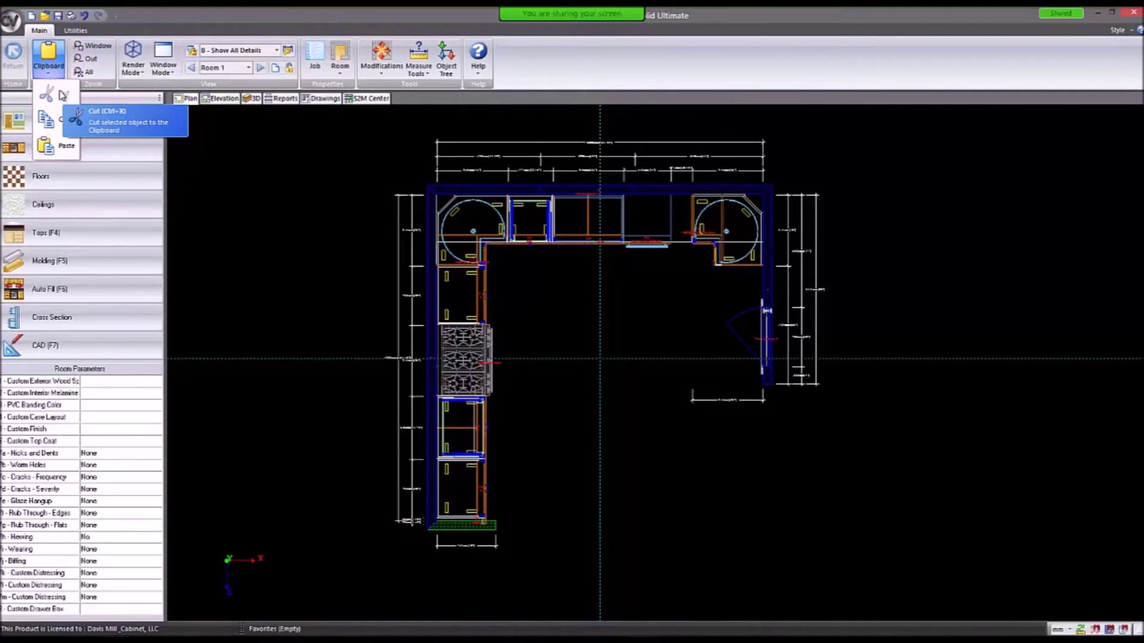
left_click(274, 208)
left_click(471, 298)
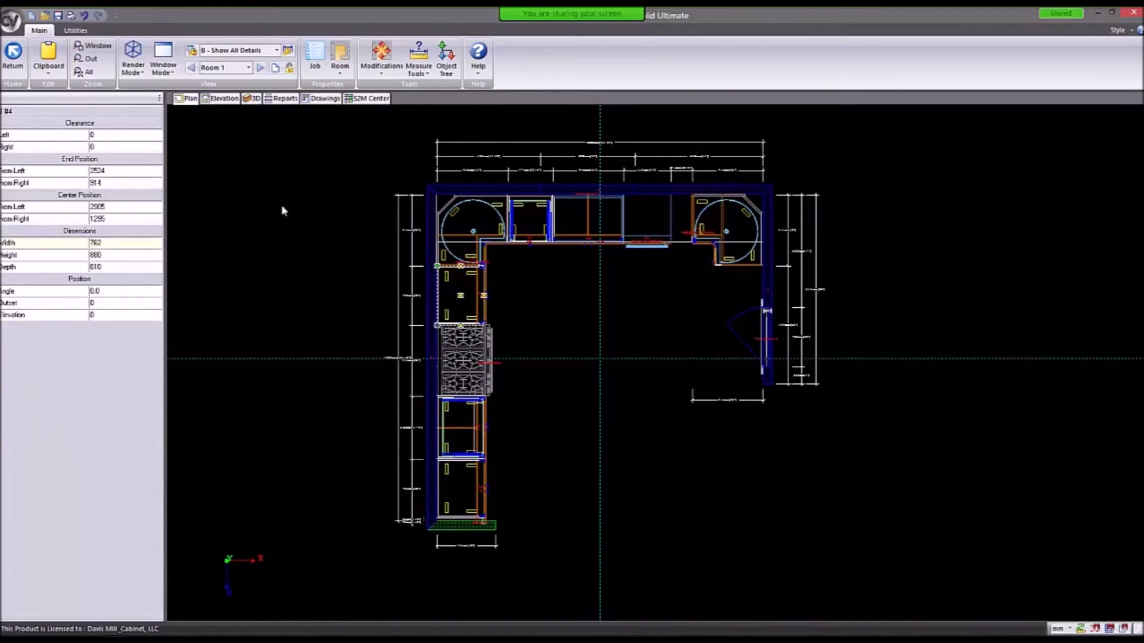
left_click(350, 273)
left_click(49, 56)
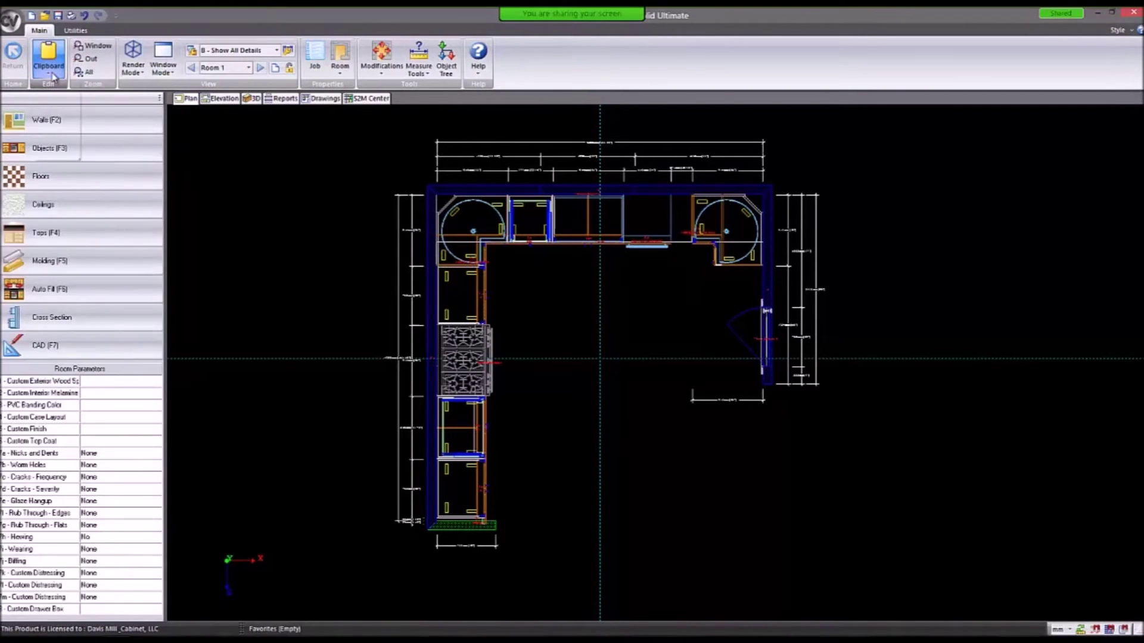
left_click(59, 145)
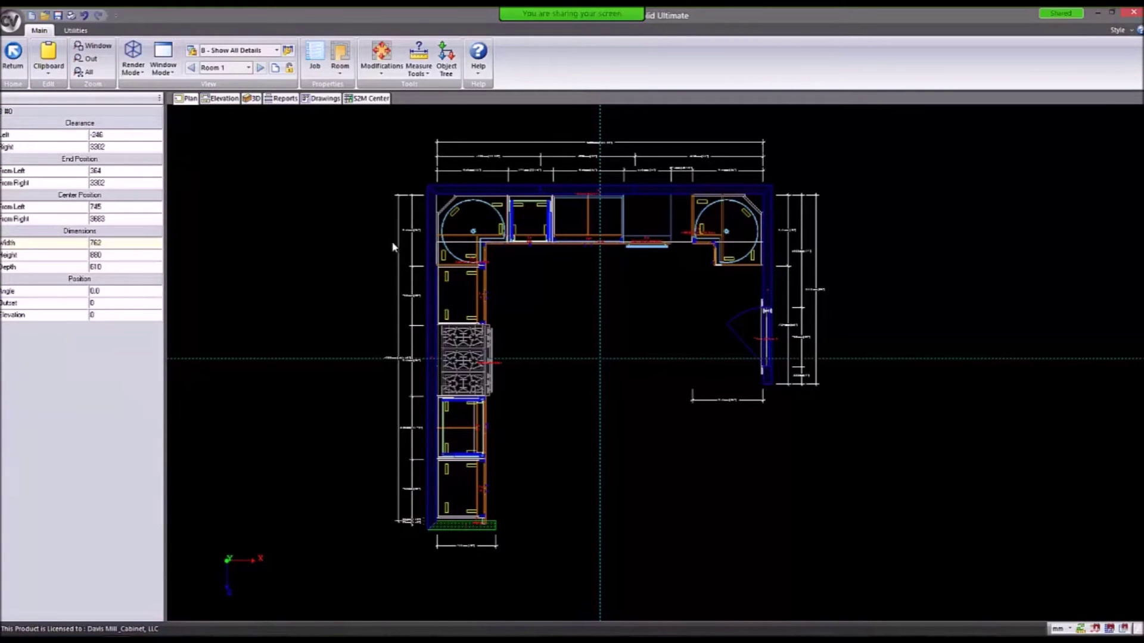
key("Escape")
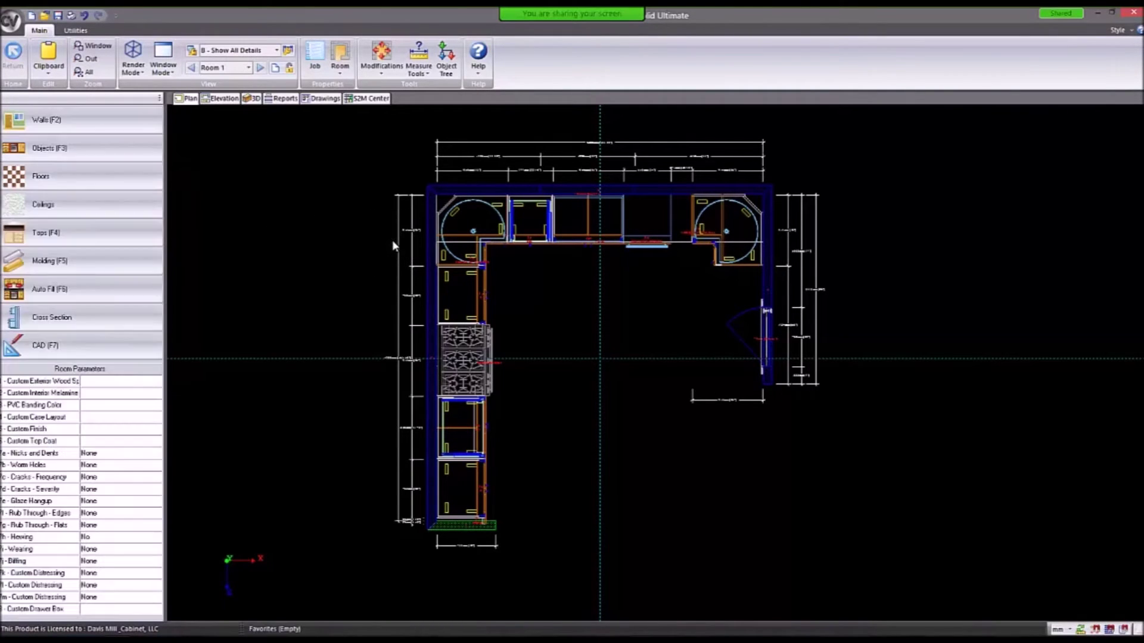
left_click(455, 281)
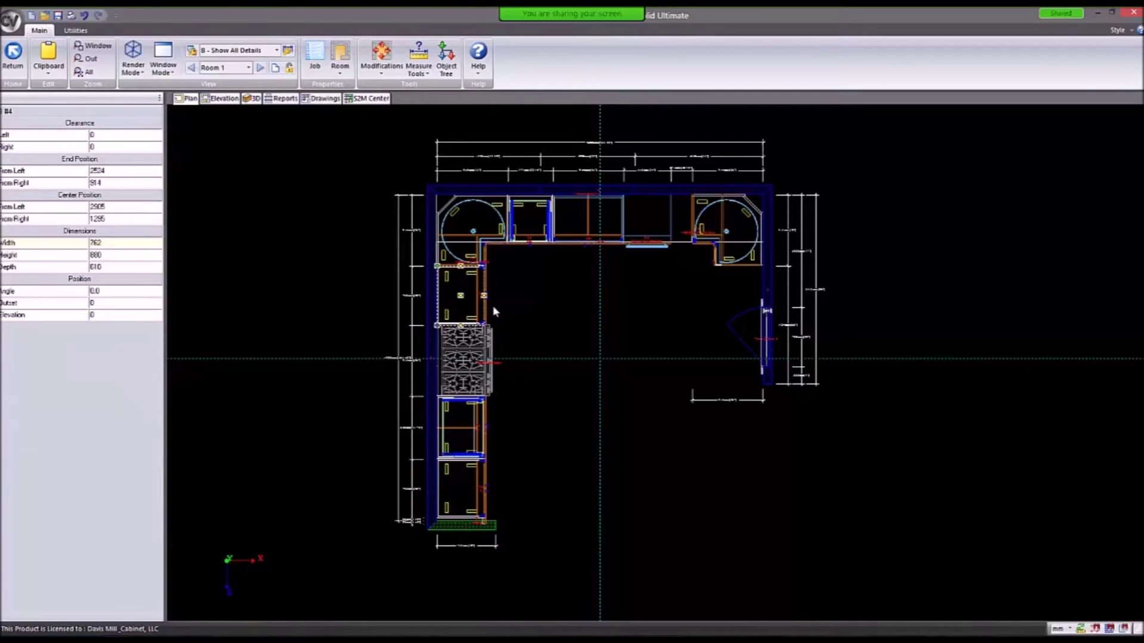
left_click_drag(449, 281, 392, 251)
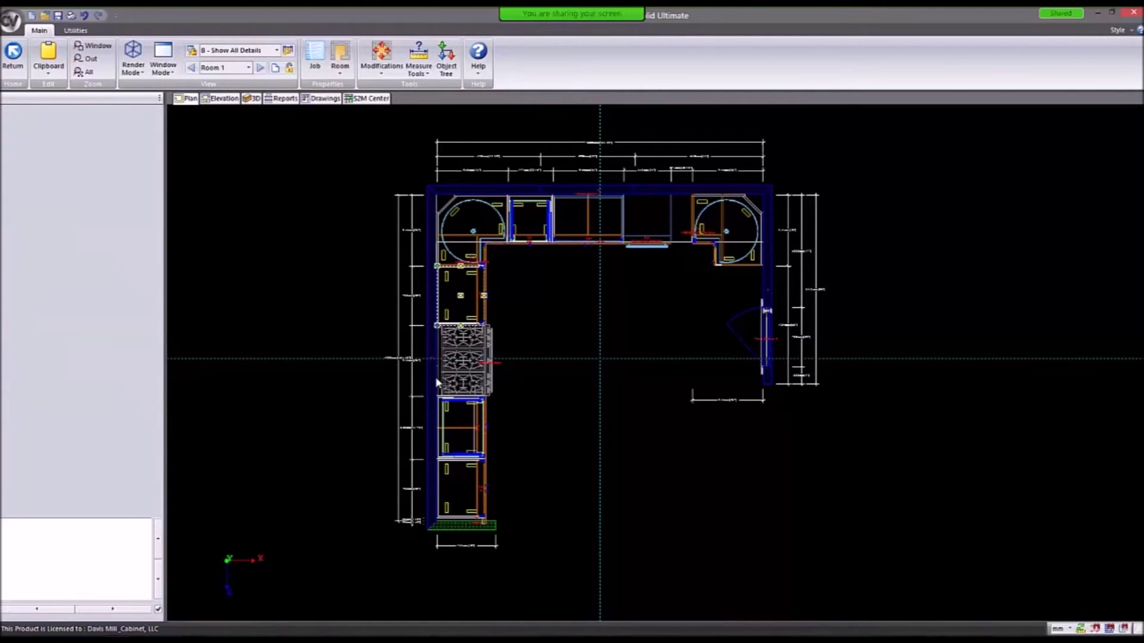
key("Delete")
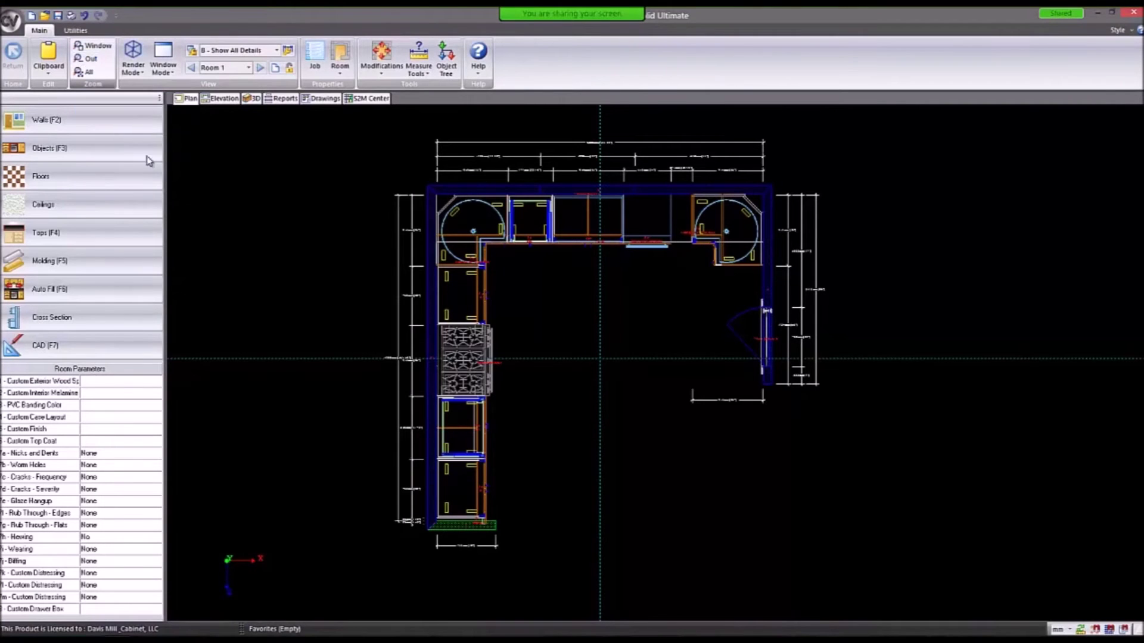
Zoom the plan to a window around the corner cabinet beside the range wall, and zoom out one level.
left_click(94, 47)
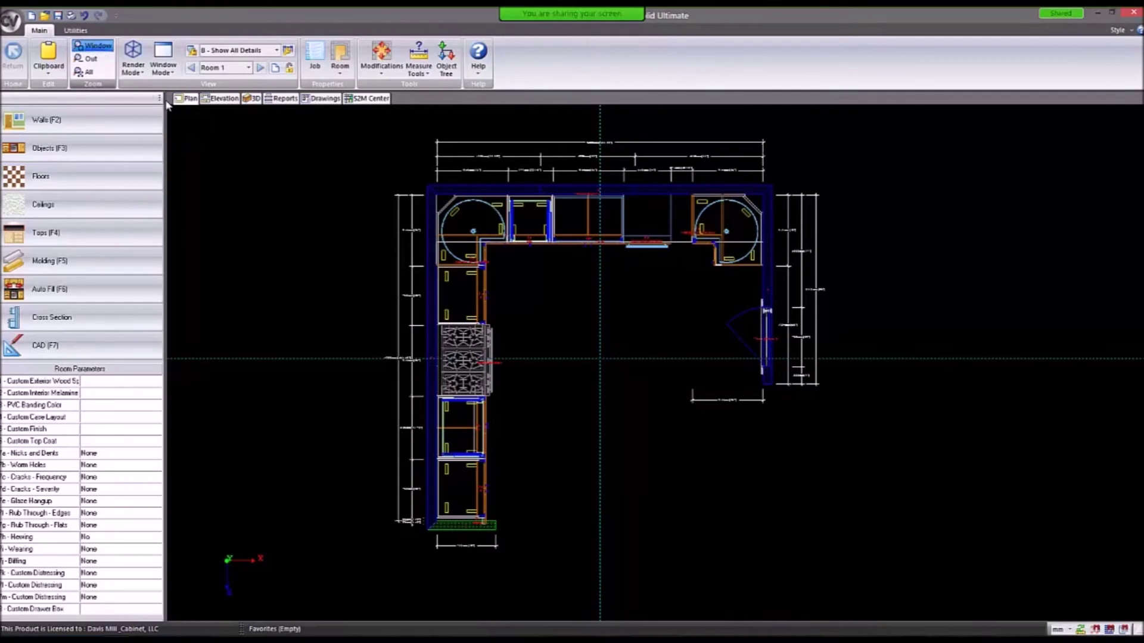
left_click_drag(390, 167, 560, 299)
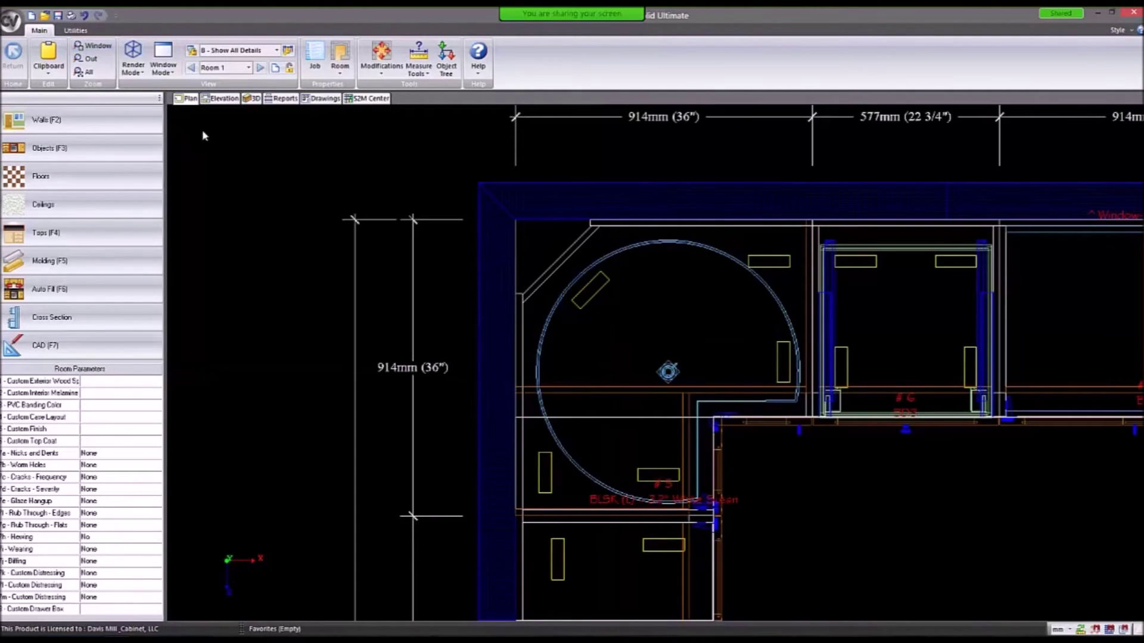
left_click(83, 59)
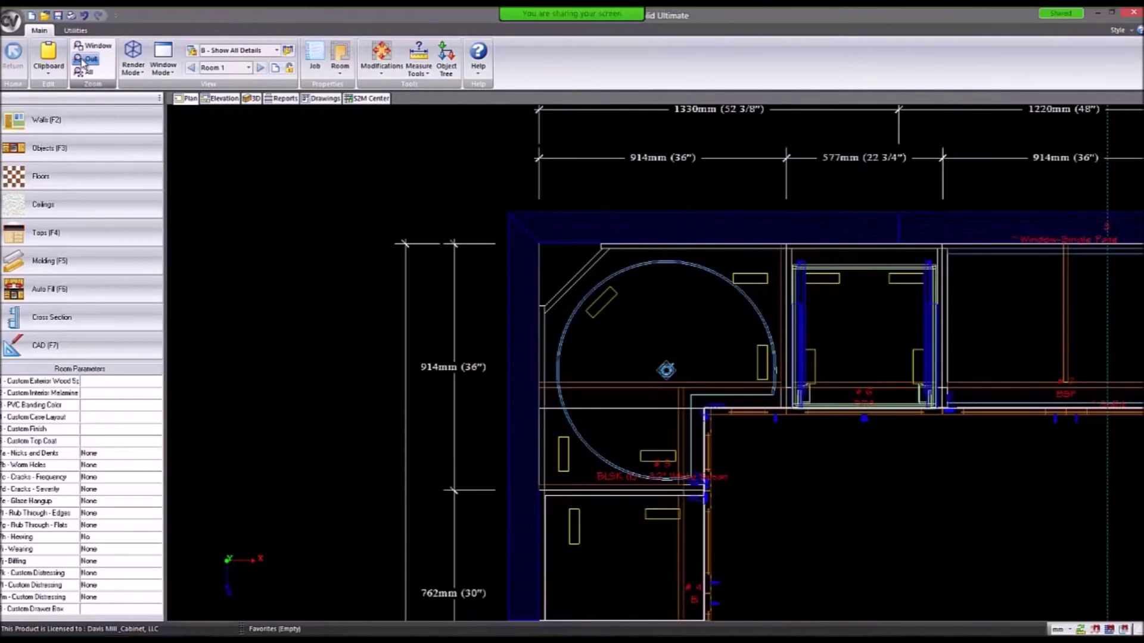
Zoom the plan out in stages and fit the whole room in view.
left_click(84, 59)
left_click(83, 60)
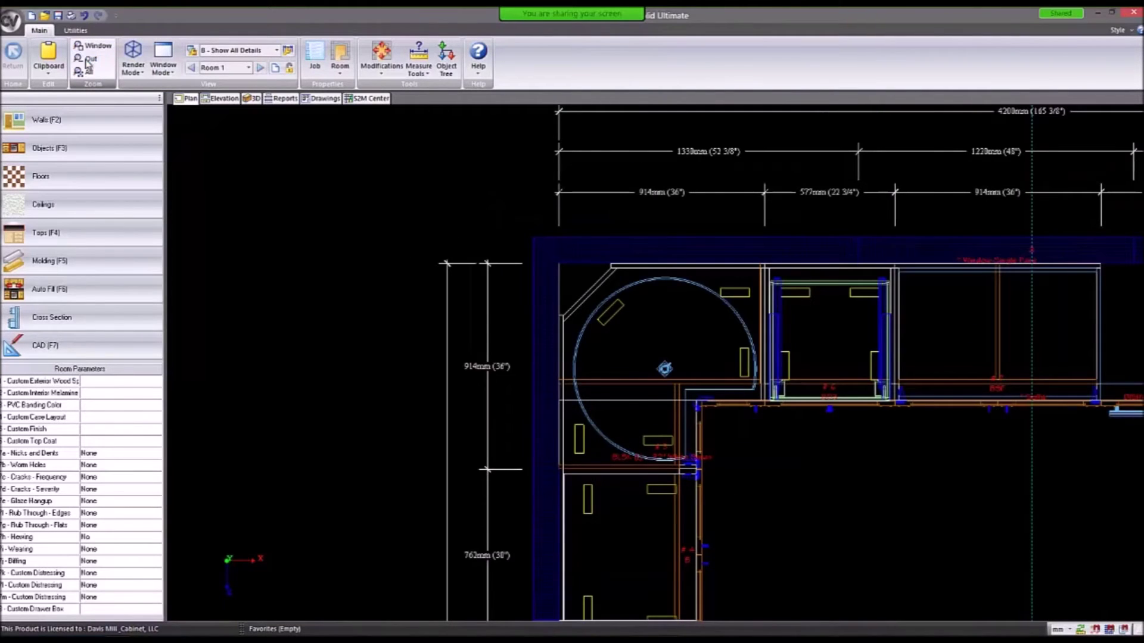
scroll(318, 197, "down", 4)
scroll(323, 203, "down", 3)
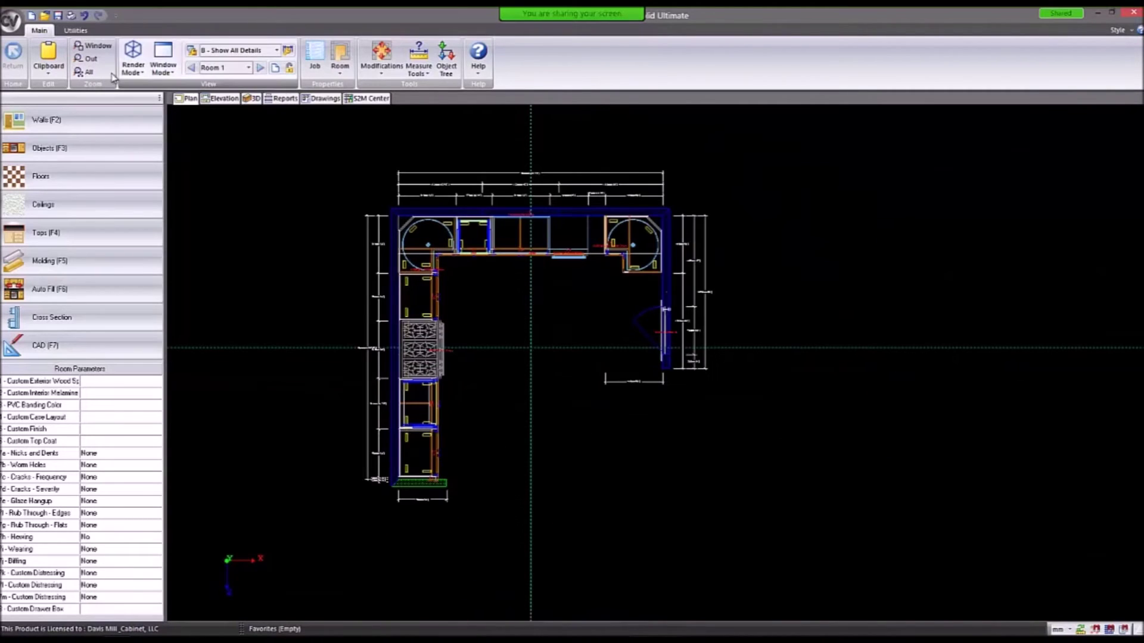
left_click(84, 58)
left_click(84, 58)
scroll(438, 248, "down", 1)
left_click(84, 72)
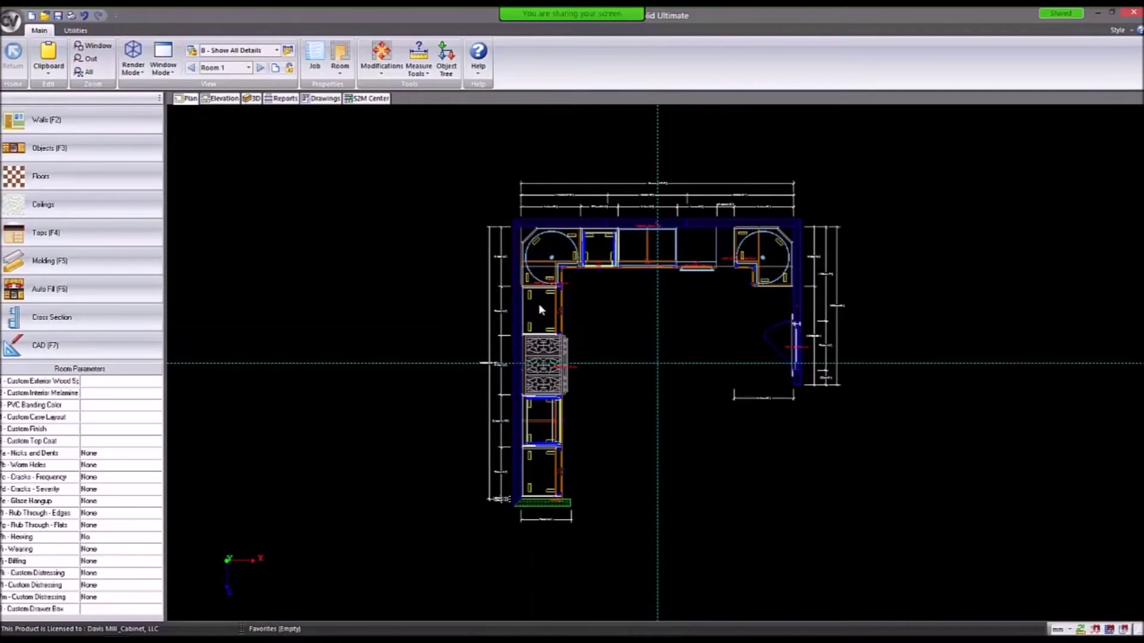
Zoom to a window around the base cabinet between the corner unit and the range, and fit the whole room again.
left_click(92, 45)
left_click_drag(506, 276, 614, 365)
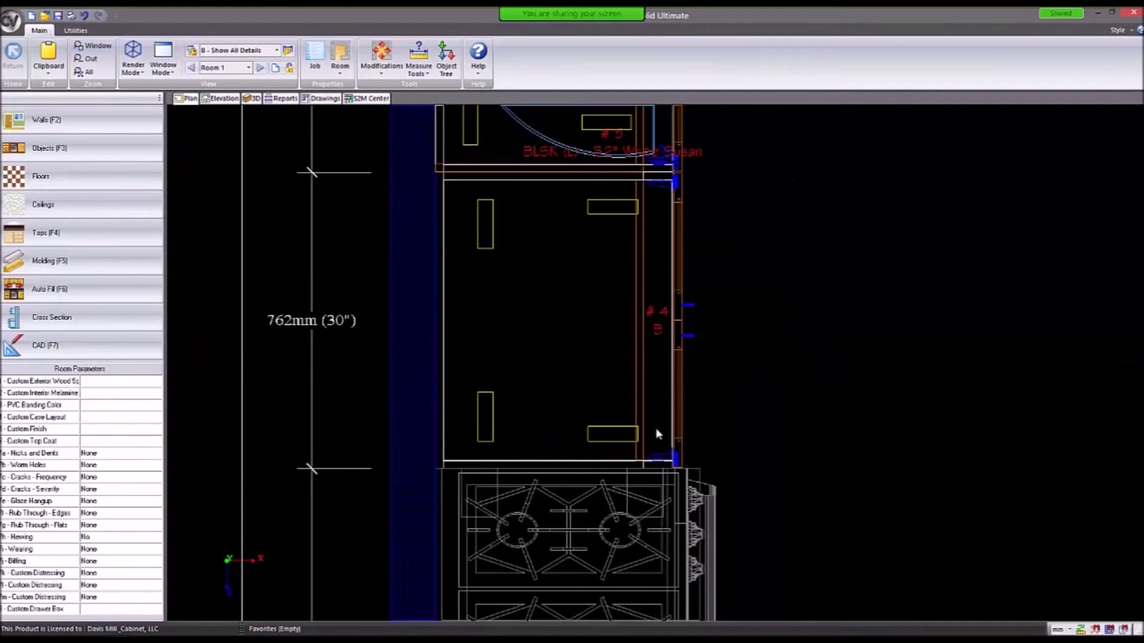
left_click(84, 73)
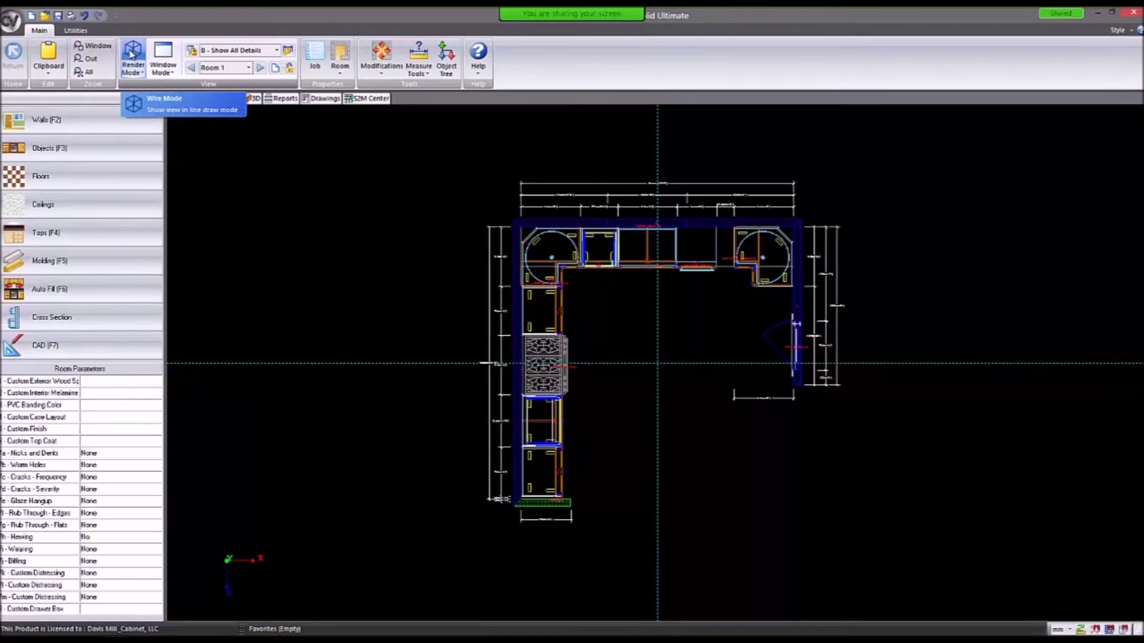
Switch the plan's rendering to Fill Mode.
left_click(178, 98)
left_click(131, 71)
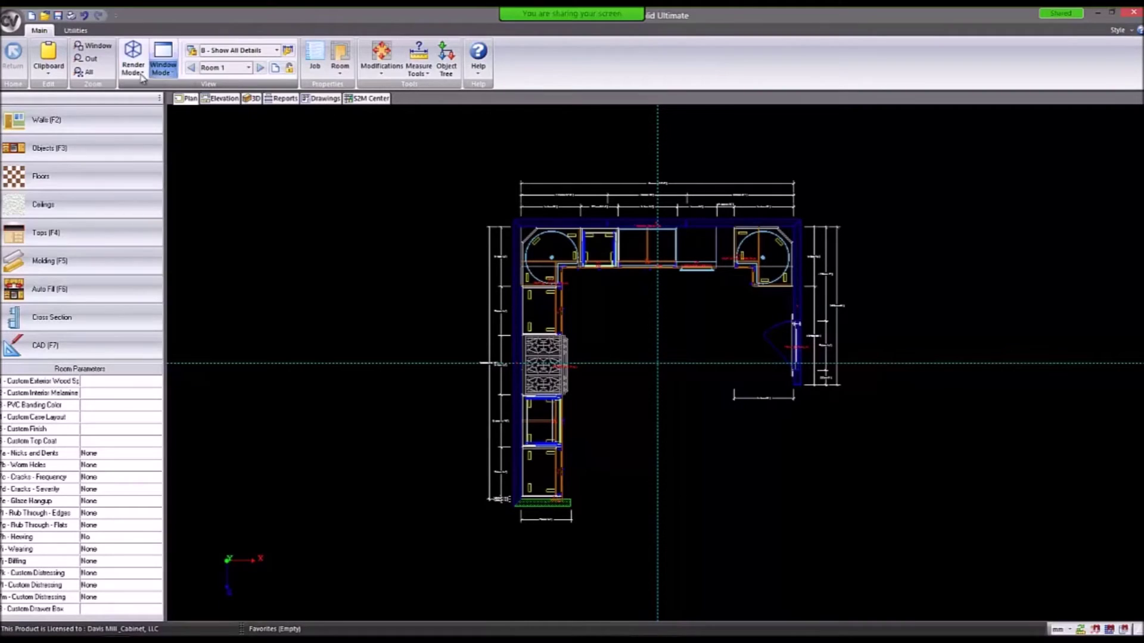
left_click(133, 77)
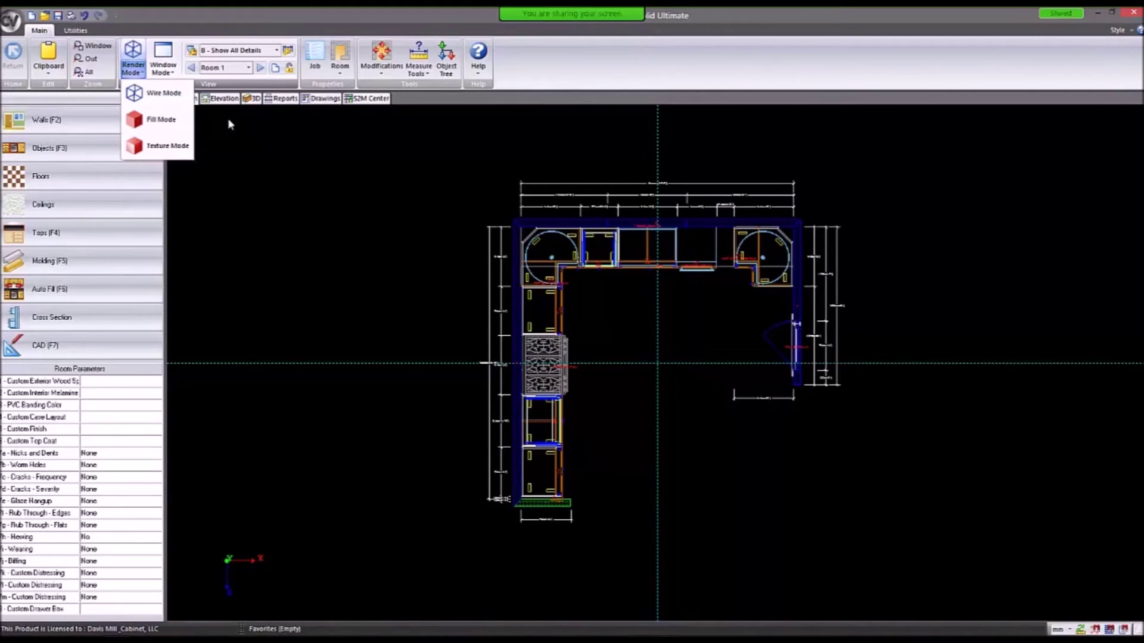
left_click(158, 123)
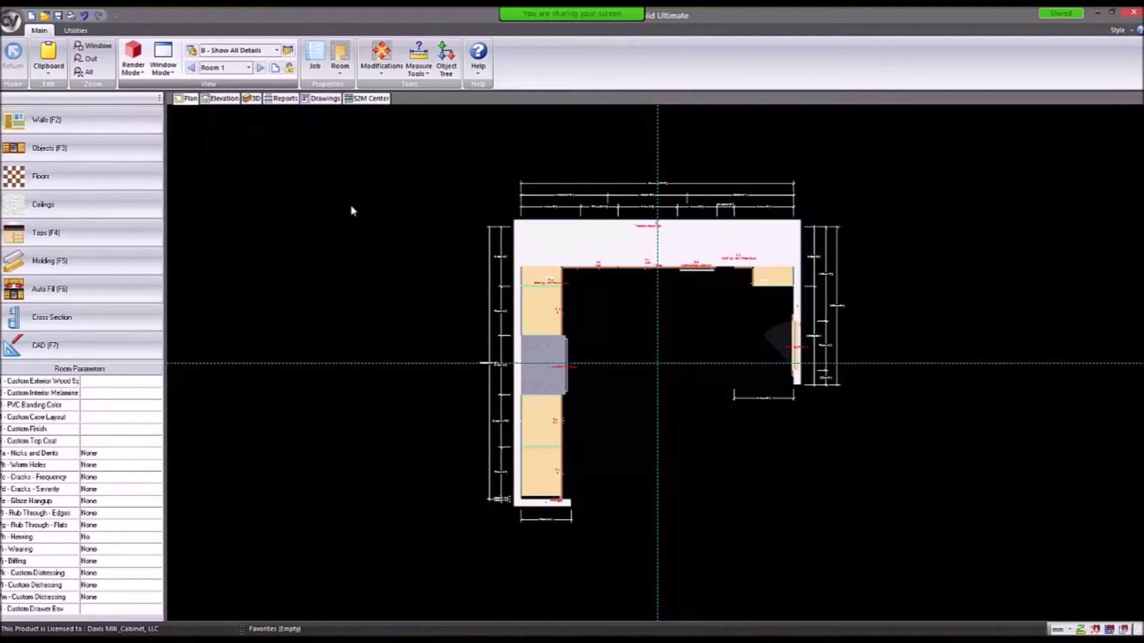
Delete the soffit covering the cabinets along the window wall.
scroll(674, 271, "up", 2)
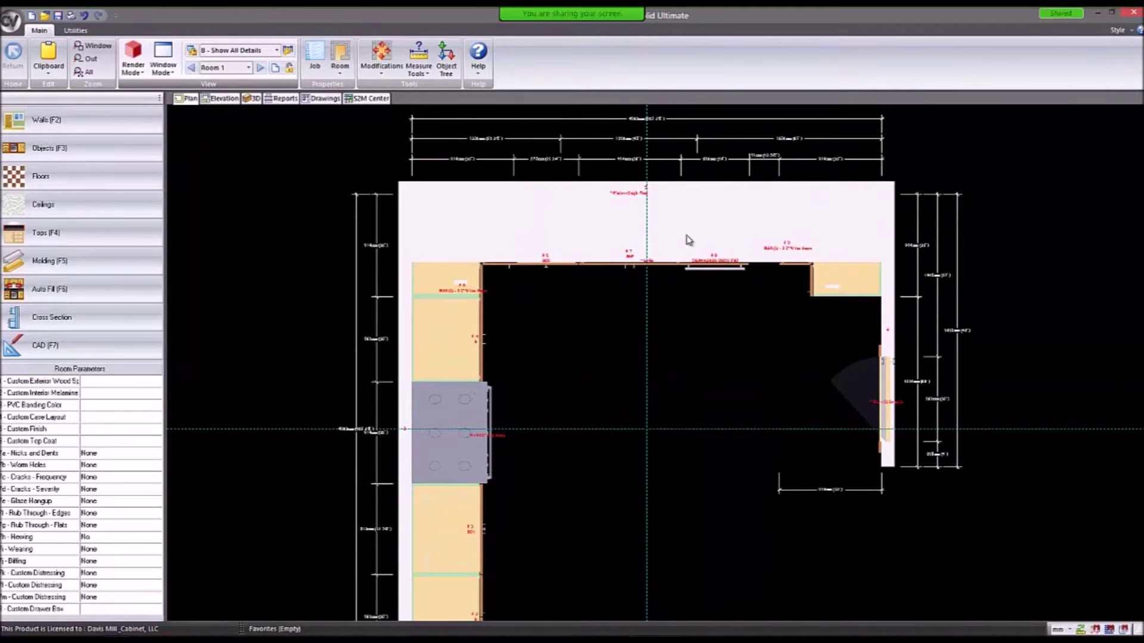
left_click(575, 257)
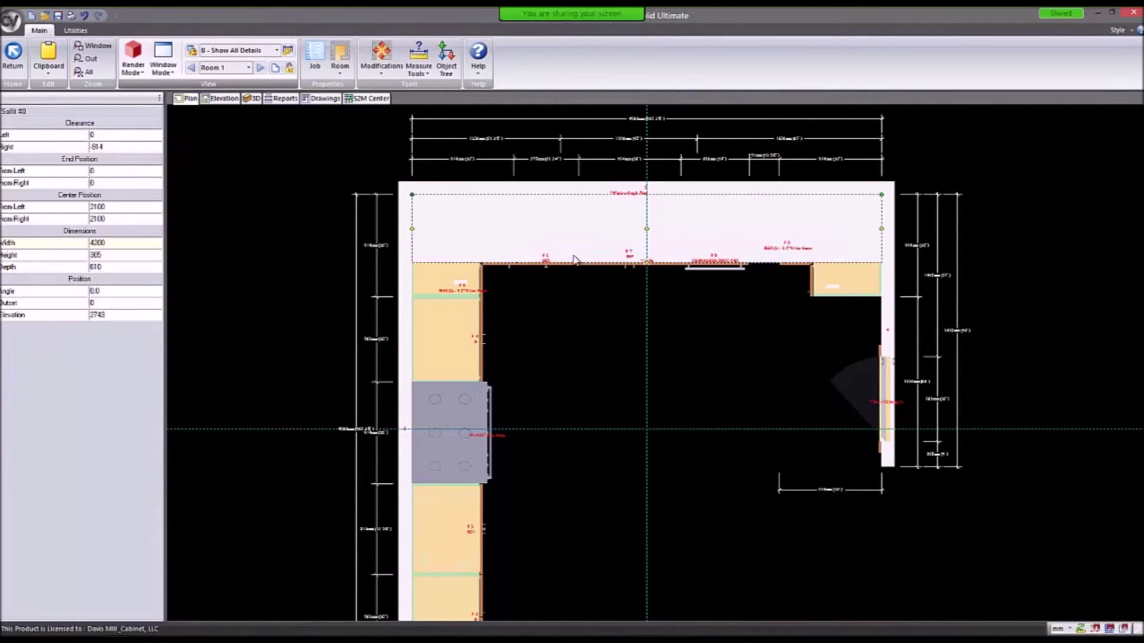
left_click(652, 304)
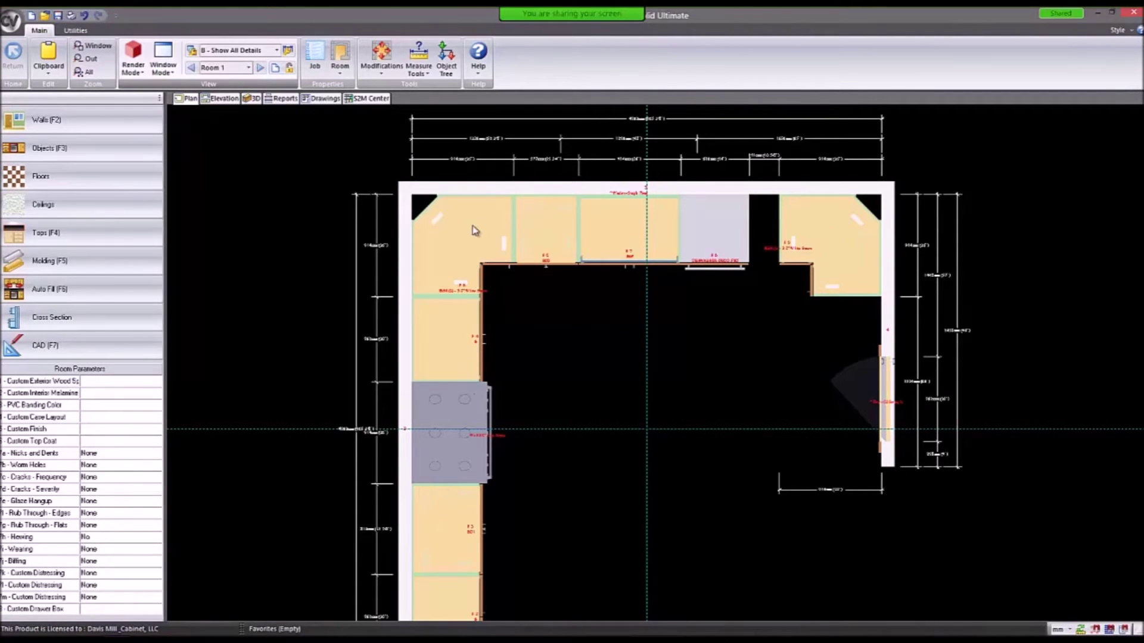
Try Texture Mode on the plan, and switch back to Fill Mode.
scroll(475, 231, "up", 2)
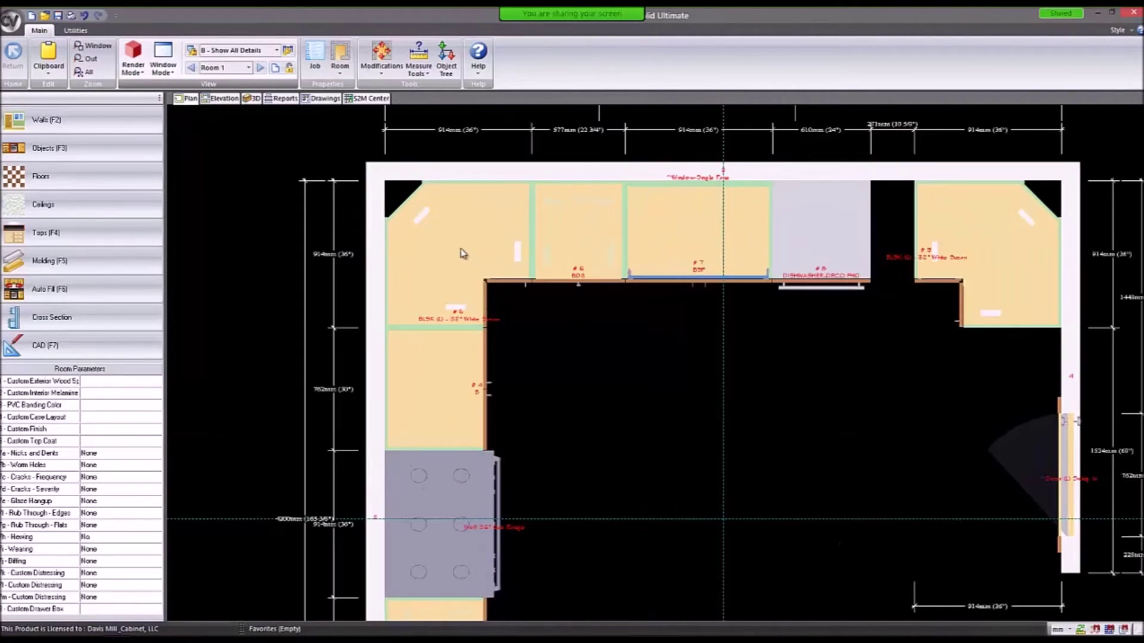
left_click(133, 62)
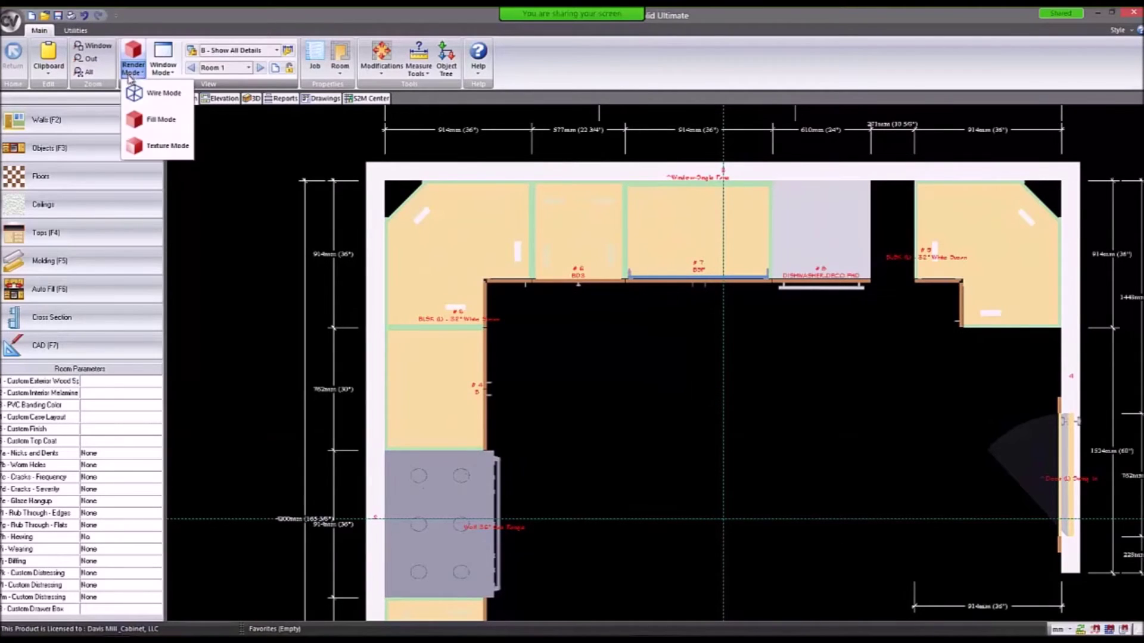
left_click(155, 148)
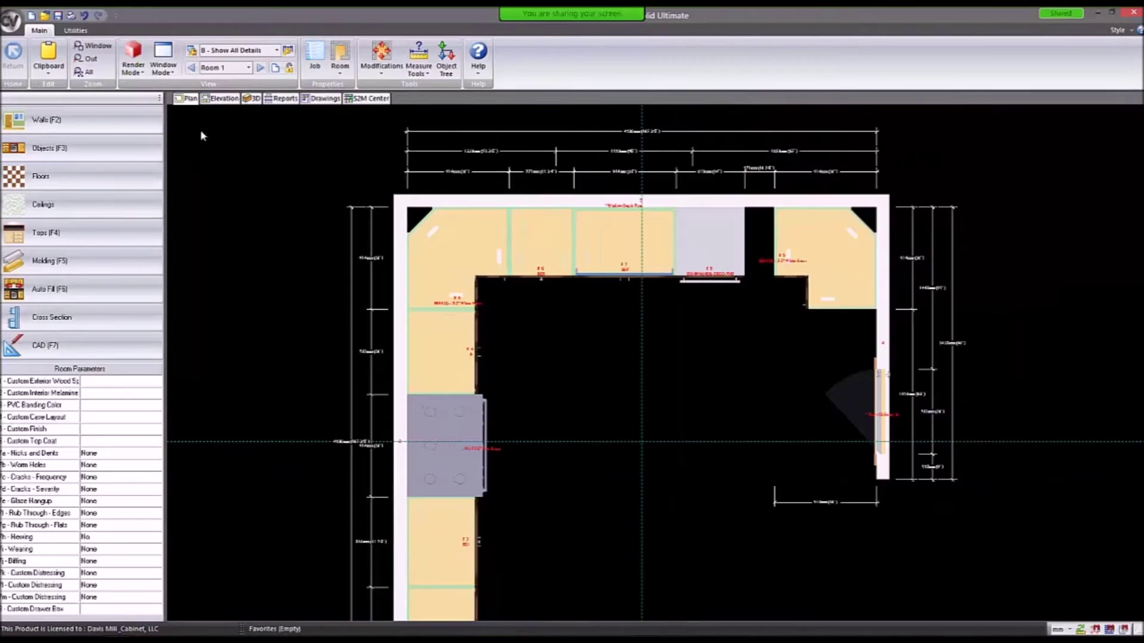
left_click(134, 62)
left_click(146, 119)
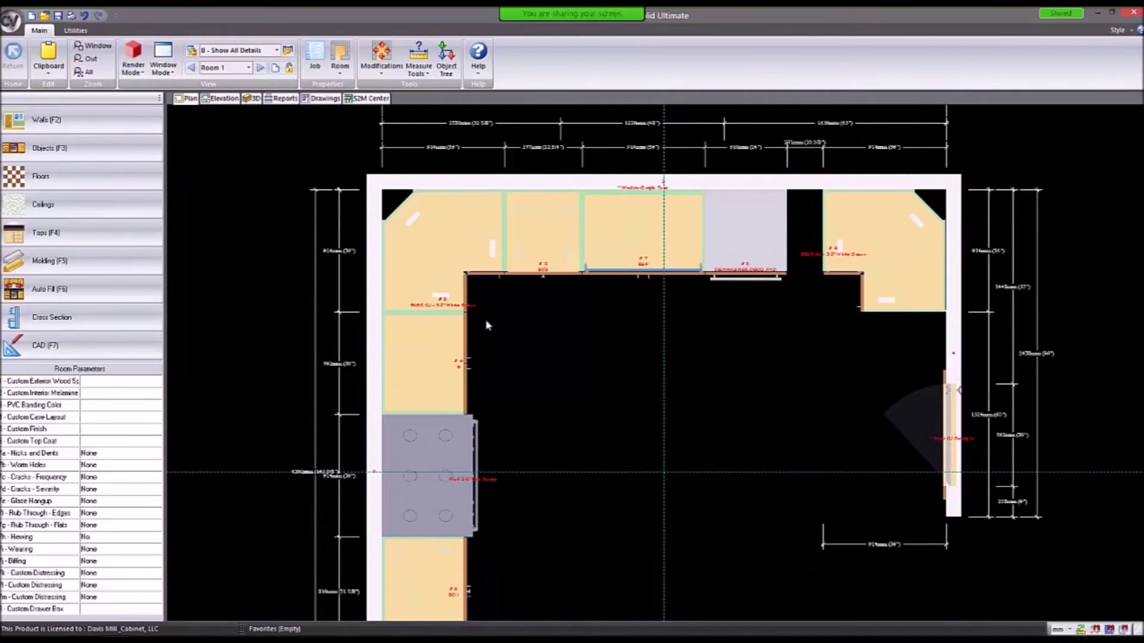
Set the room's cabinet materials option to Alder/White and finish the options.
scroll(521, 226, "up", 3)
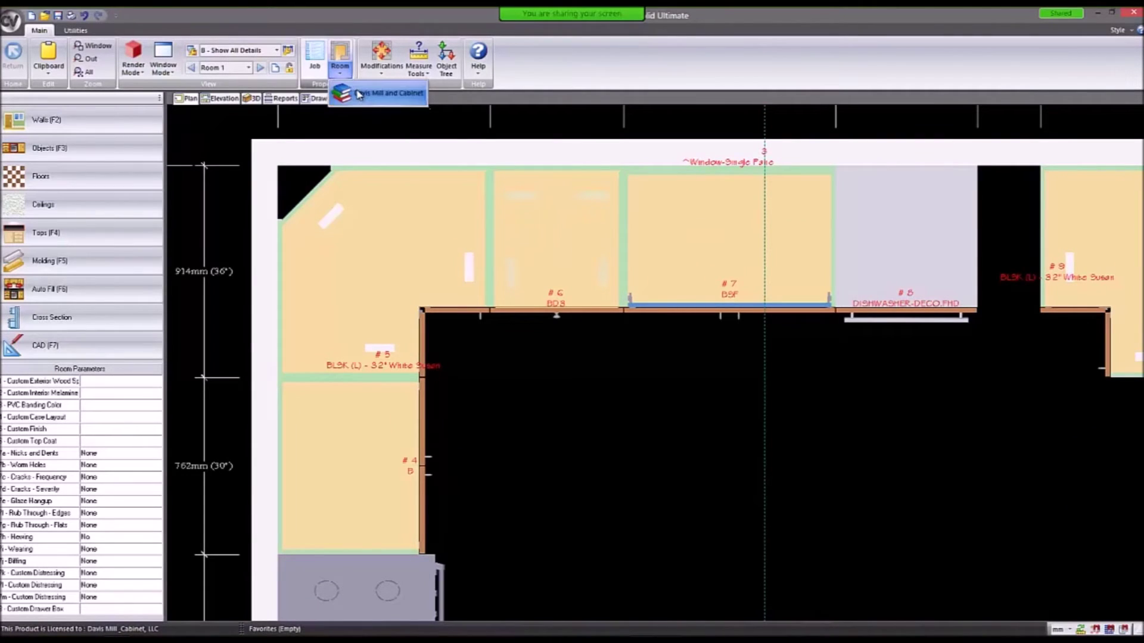
left_click(348, 74)
left_click(608, 257)
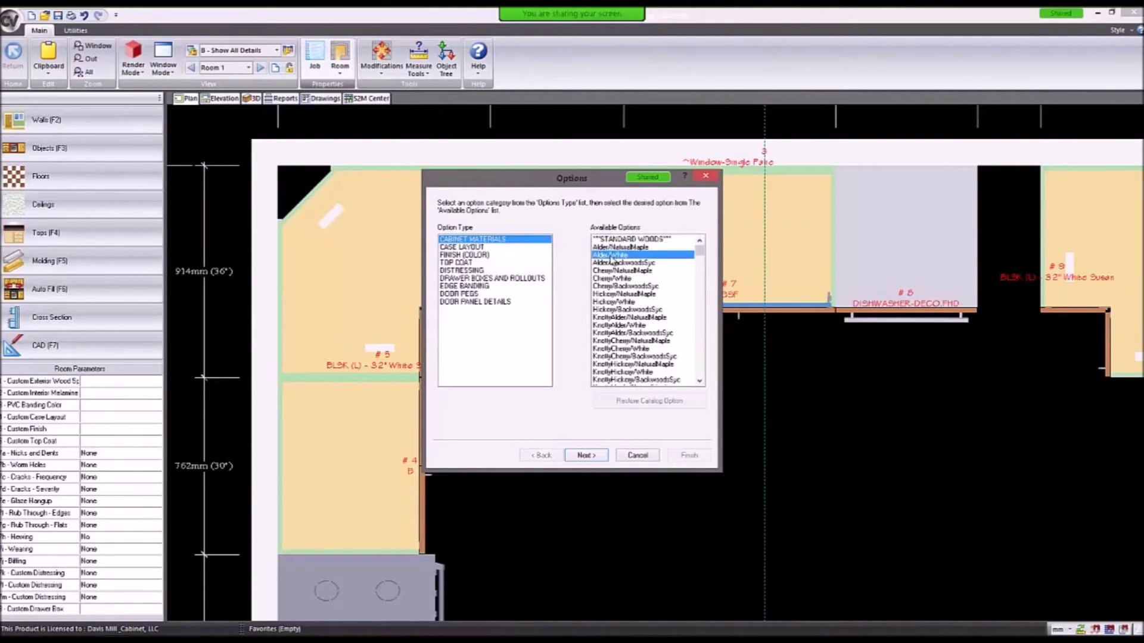
left_click(598, 460)
left_click(689, 456)
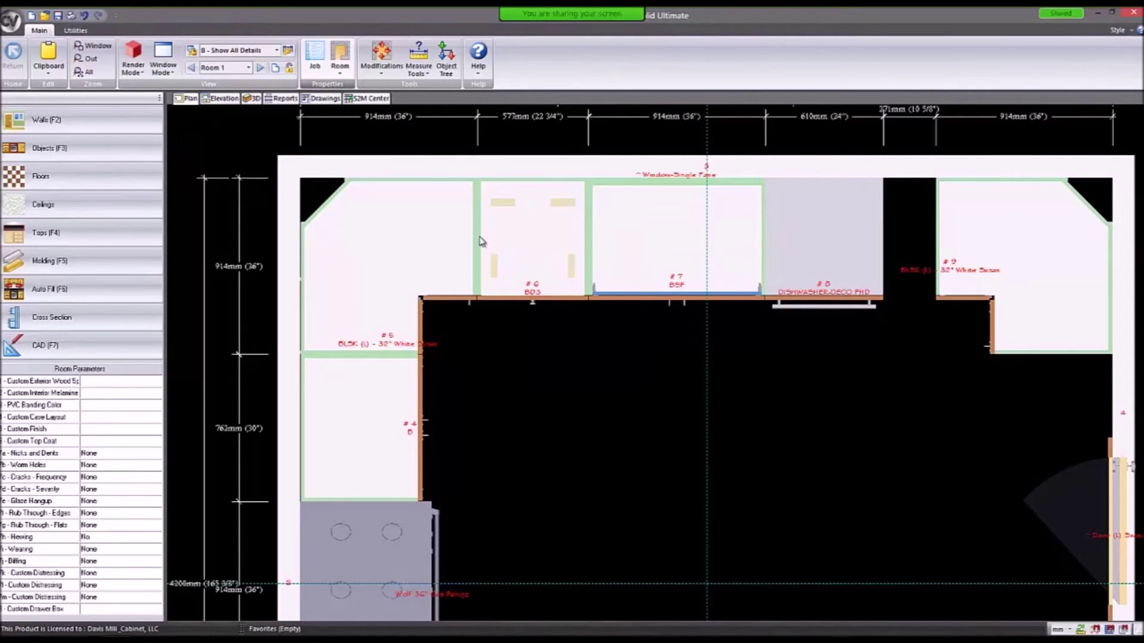
Copy the BD3 drawer base cabinet from the window wall onto wall 4 beside the corner unit, accepting the shrink fit.
mouse_move(483, 240)
scroll(466, 212, "down", 3)
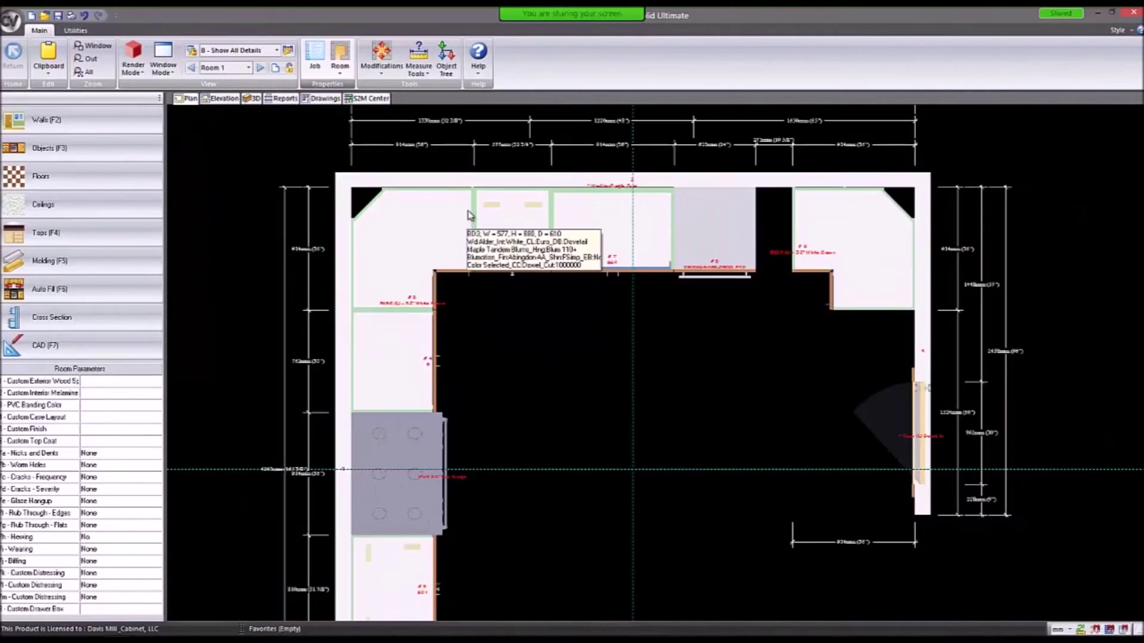
left_click(510, 236)
right_click(511, 236)
left_click(497, 244)
left_click(809, 312)
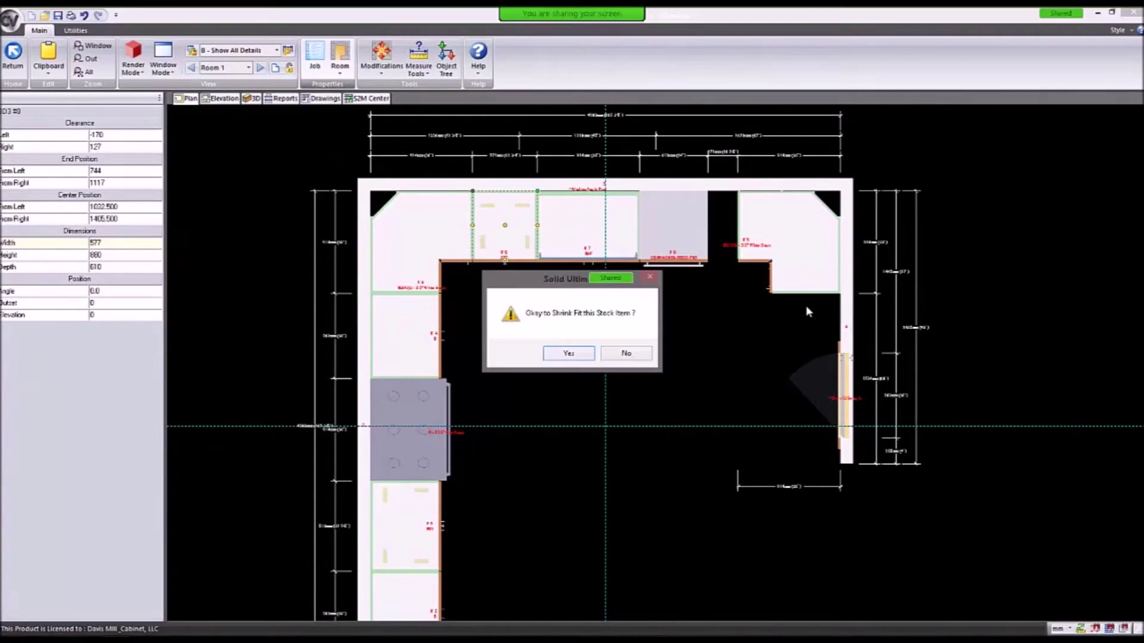
left_click(568, 354)
left_click(856, 320)
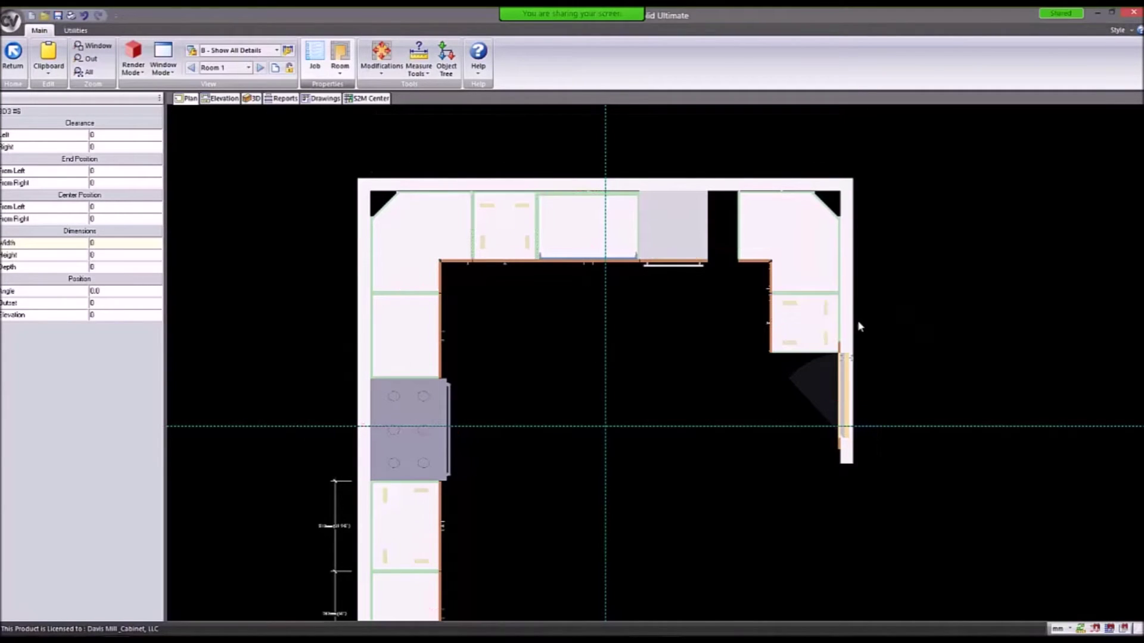
Delete the door from wall 4 beside the copied drawer cabinet.
scroll(834, 381, "up", 2)
scroll(806, 419, "up", 2)
left_click(815, 424)
key("Delete")
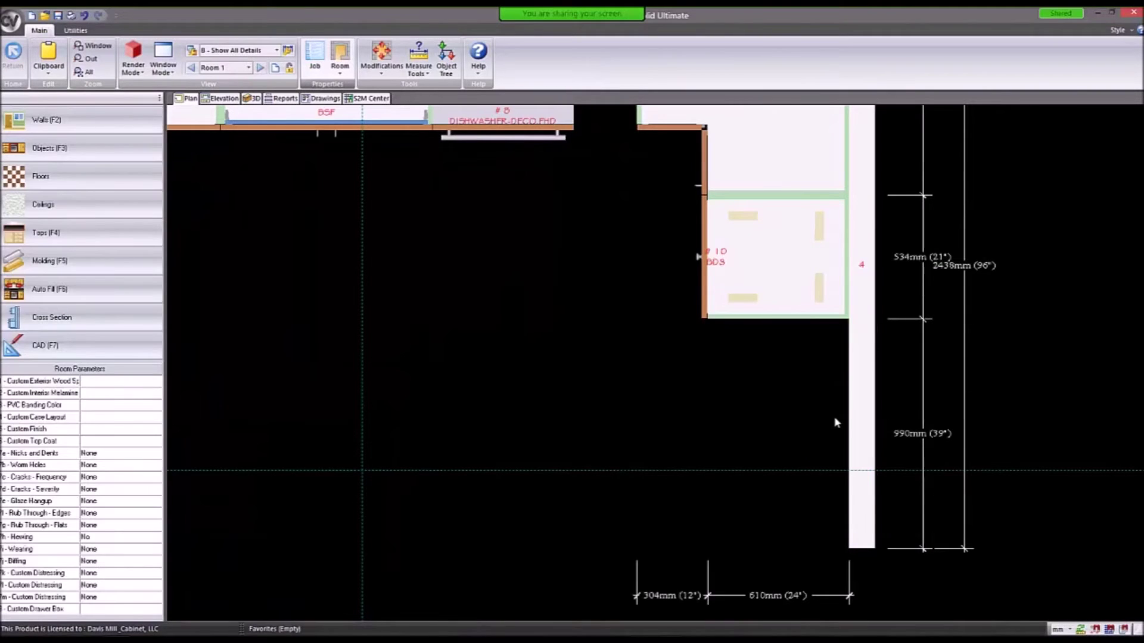
Inspect the kitchen in 3D, orbiting around to the exposed end of the copied drawer cabinet.
middle_click_drag(769, 335, 760, 369)
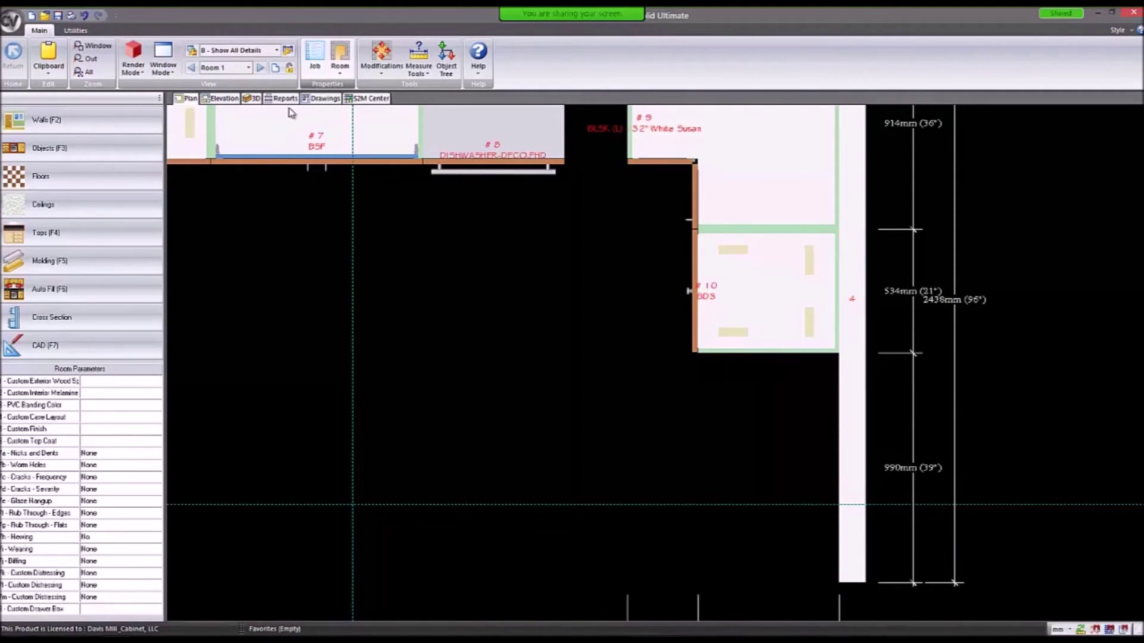
left_click(250, 99)
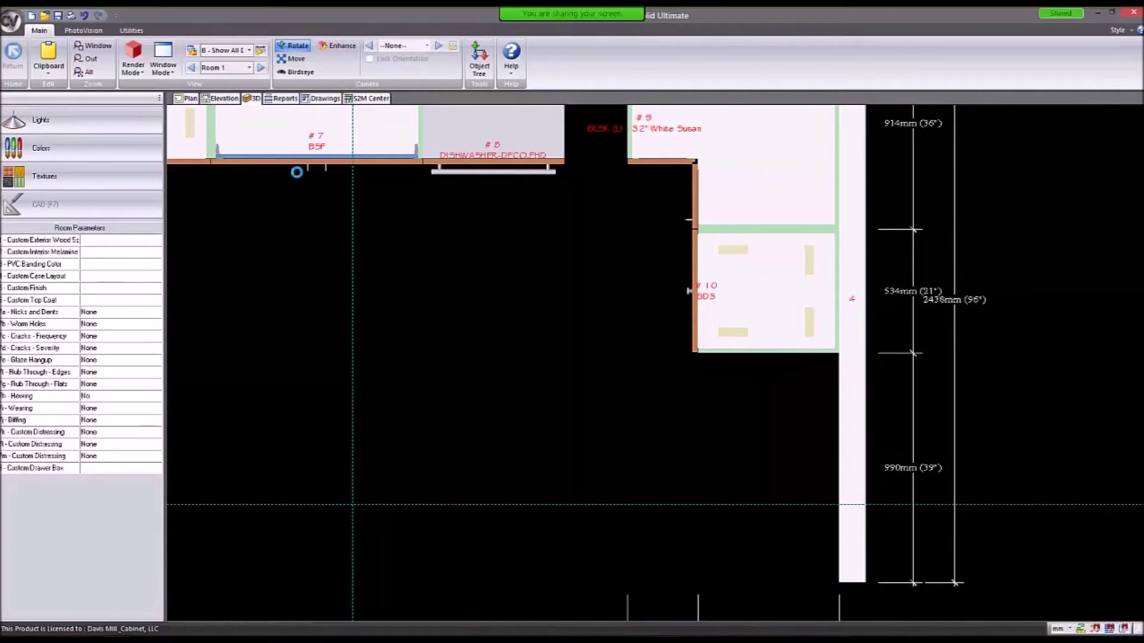
left_click_drag(383, 242, 626, 337)
left_click_drag(605, 391, 609, 376)
left_click_drag(700, 407, 762, 357)
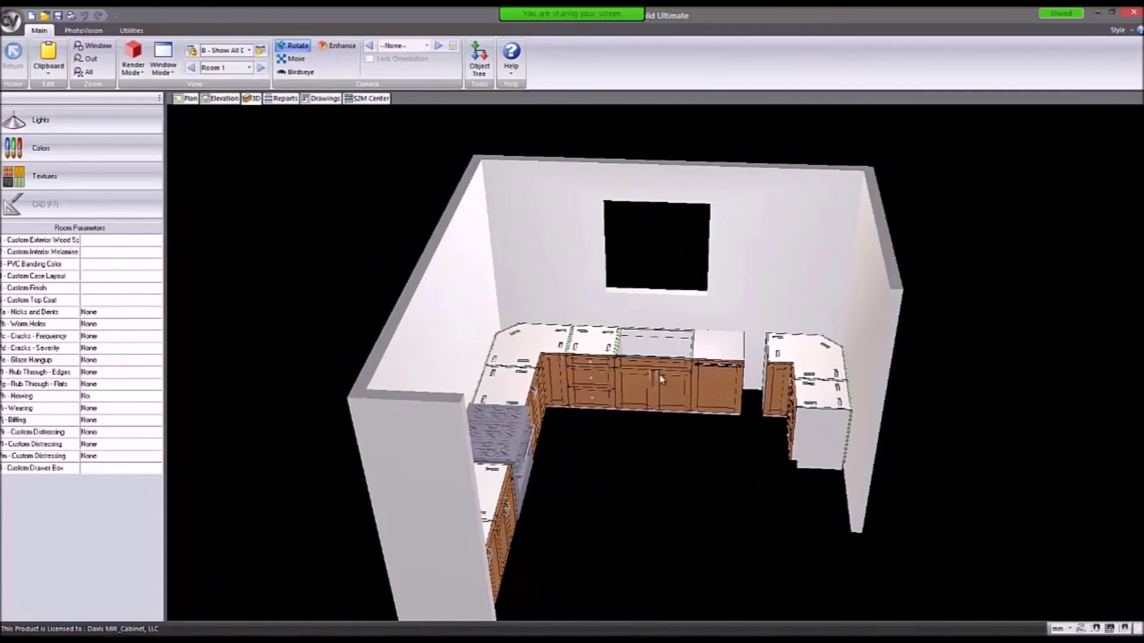
left_click_drag(671, 413, 767, 357)
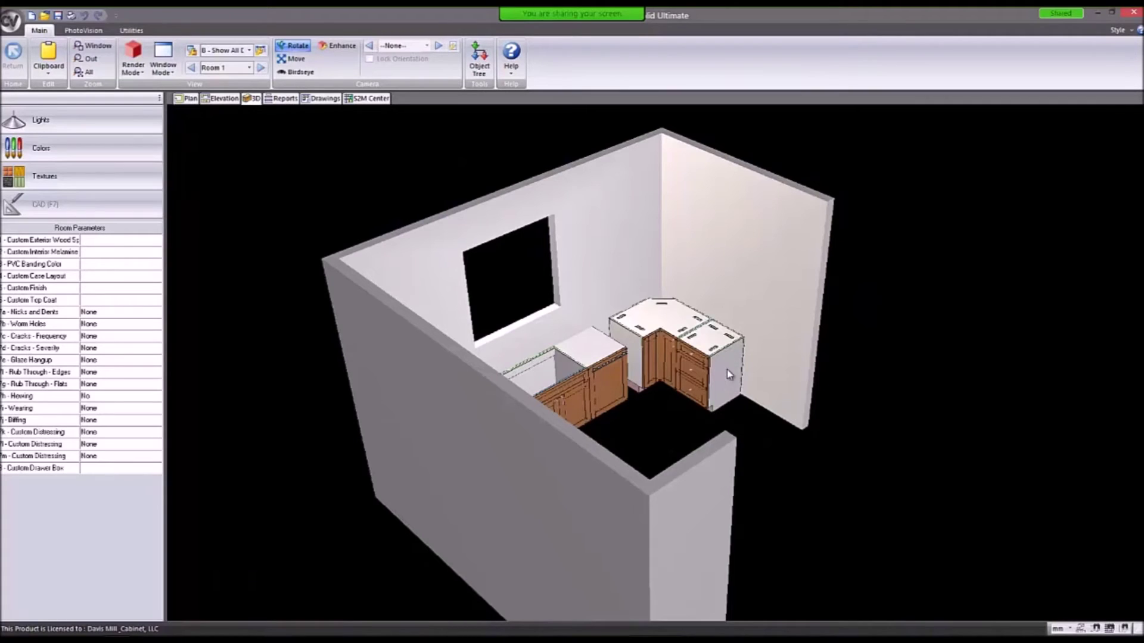
left_click_drag(749, 390, 620, 373)
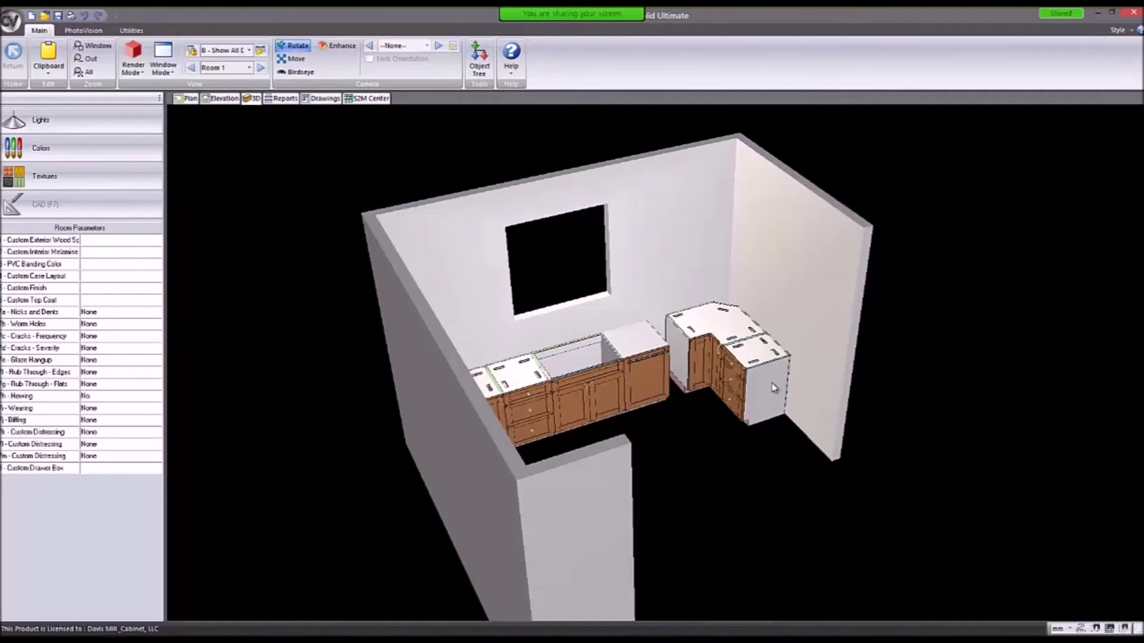
Return to the plan and set the finished end of drawer cabinet #10 to Right.
left_click(190, 97)
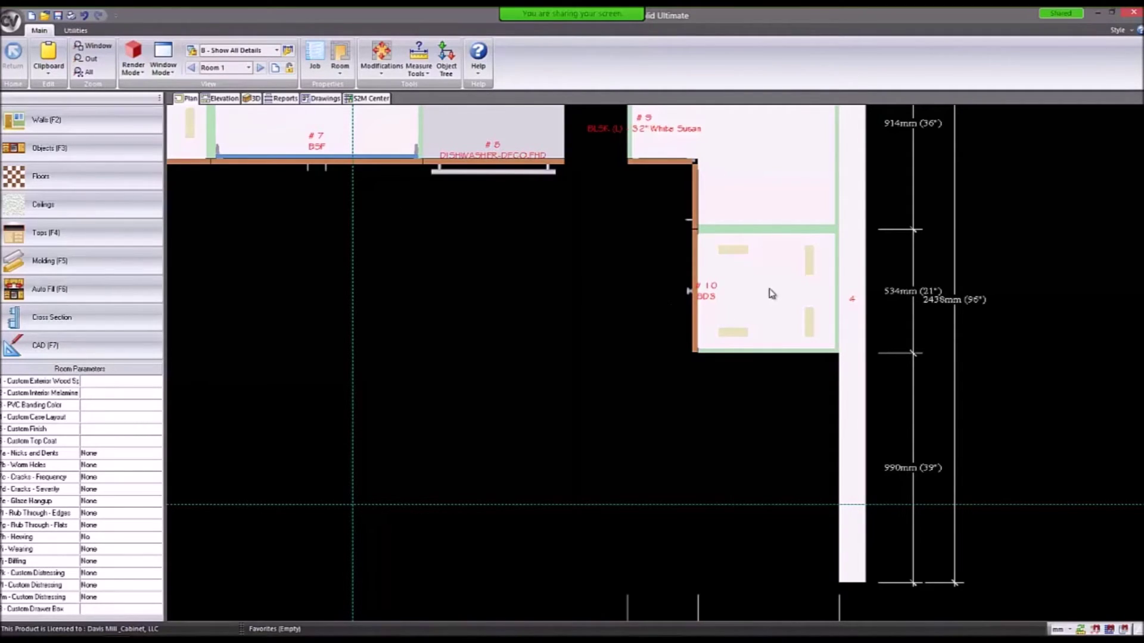
mouse_move(757, 273)
right_click(759, 287)
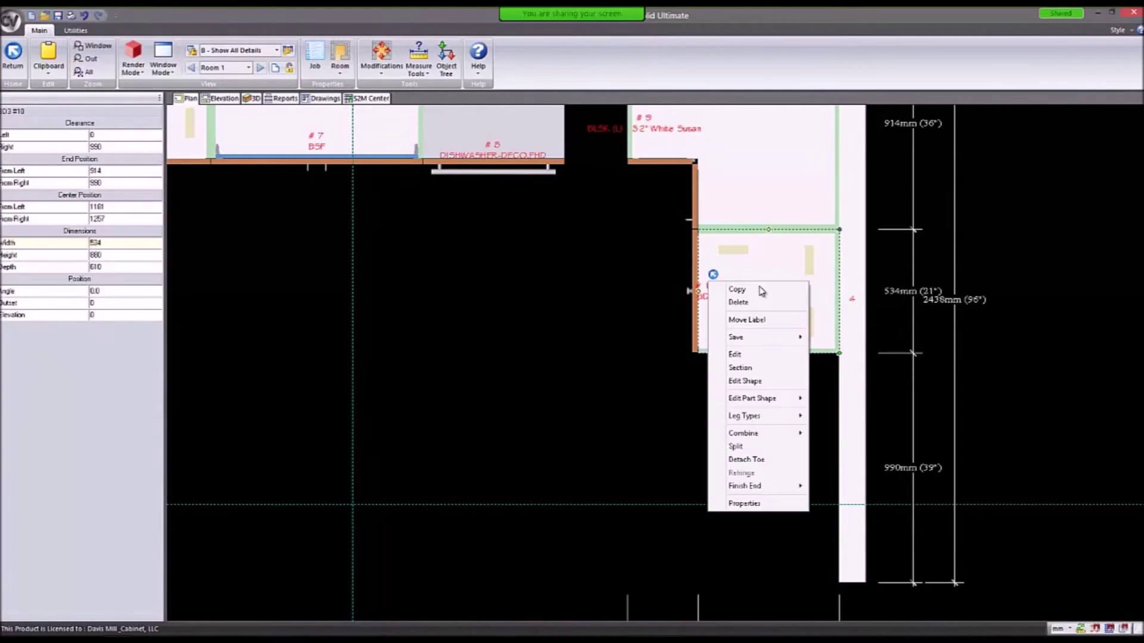
mouse_move(748, 487)
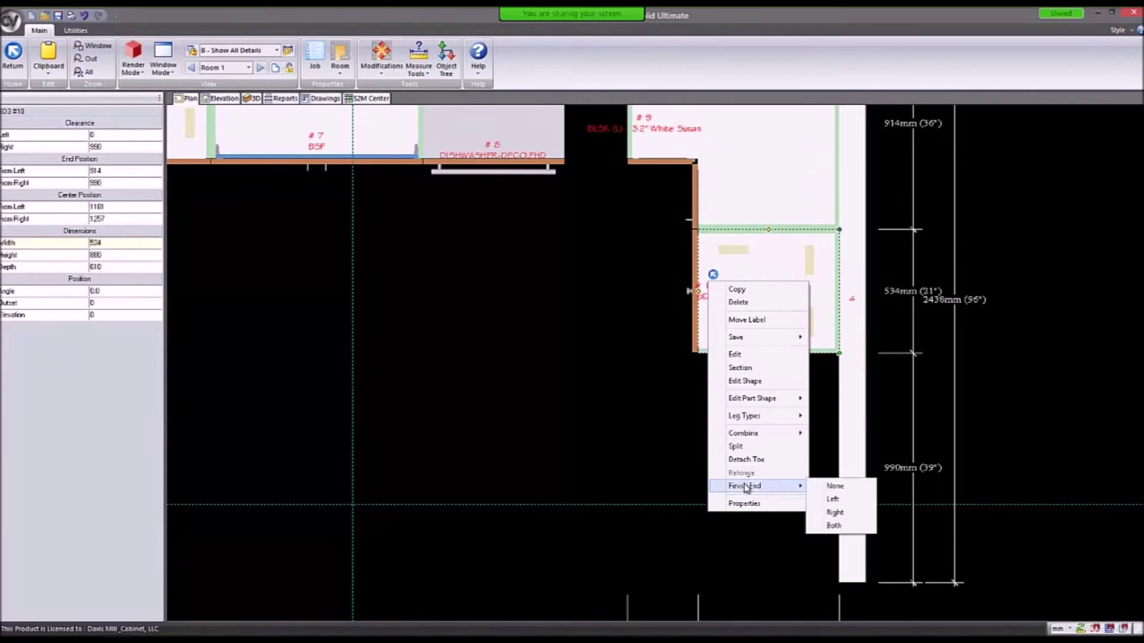
left_click(832, 513)
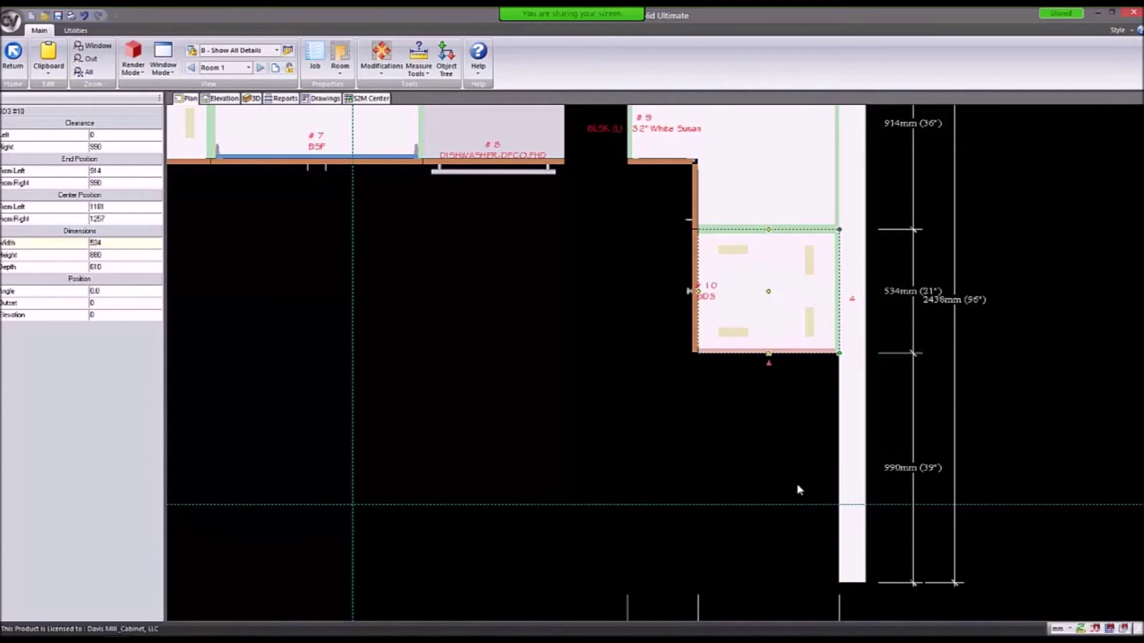
left_click(806, 463)
Check the finished end of cabinet #10 in plan and in the wall 4 elevation, and return to the plan.
scroll(823, 322, "up", 3)
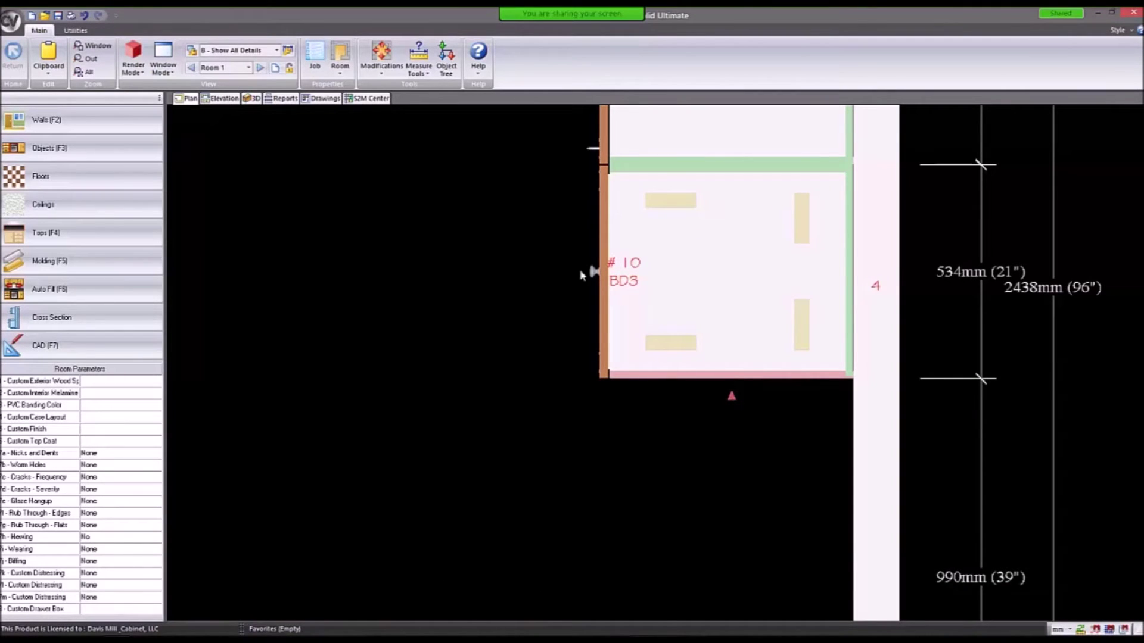
left_click(228, 105)
scroll(665, 491, "up", 4)
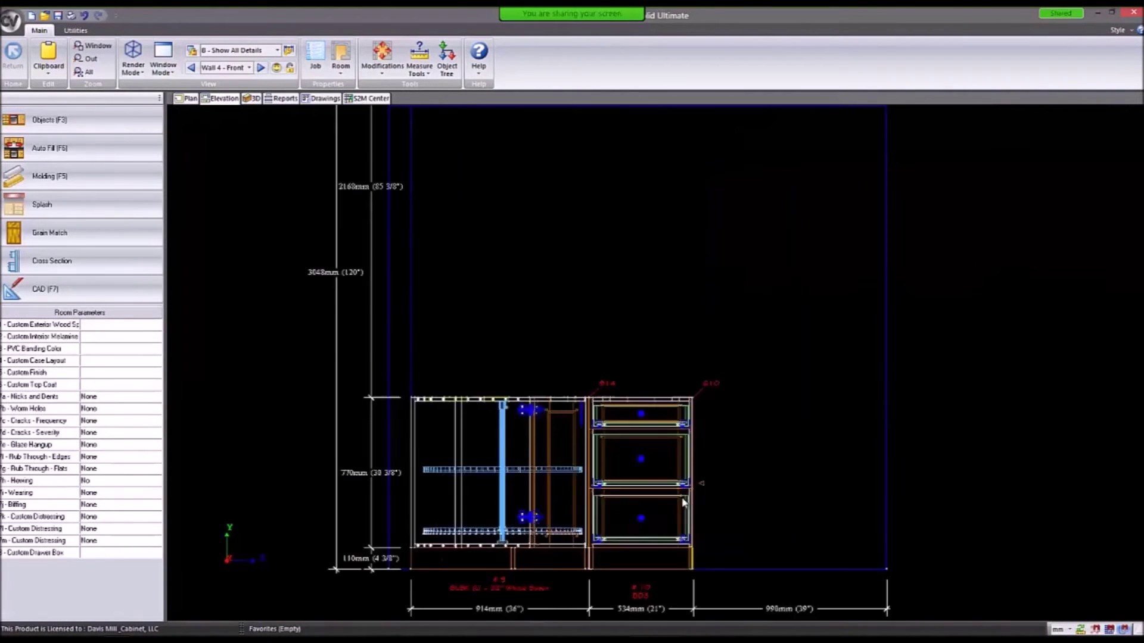
left_click(136, 68)
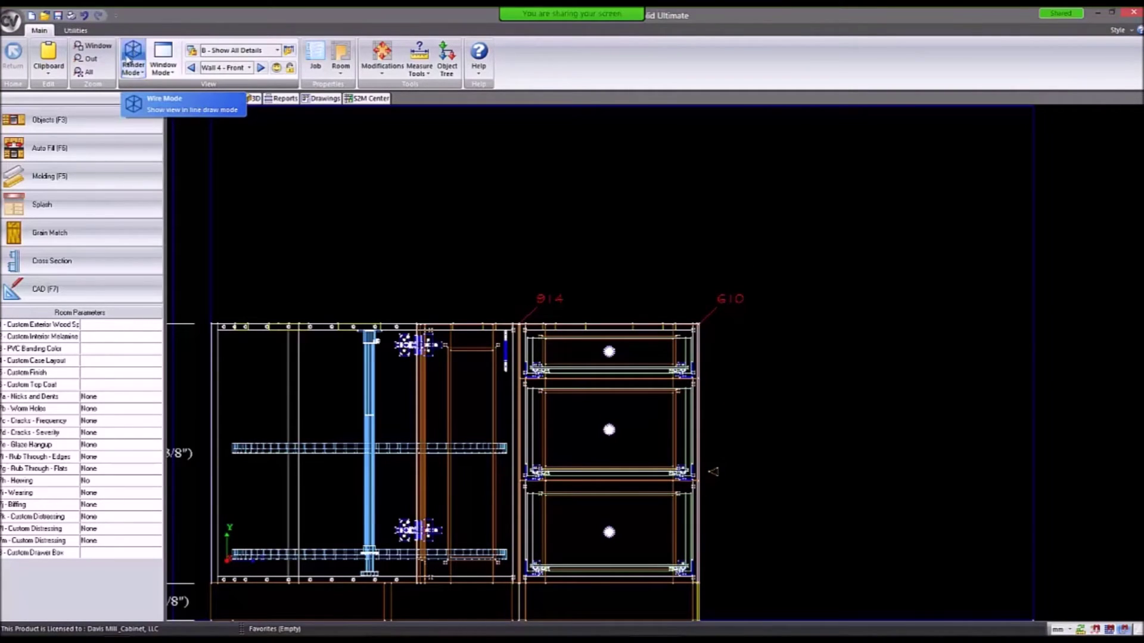
left_click(164, 106)
left_click(190, 99)
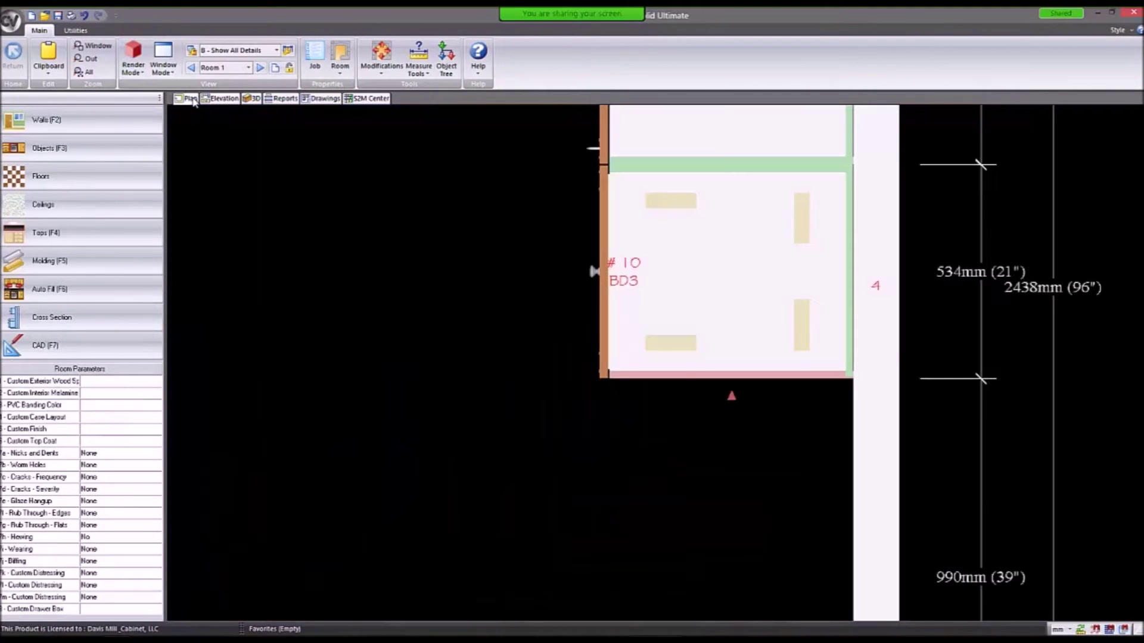
Show the wall 4 elevation in a rendered mode with the internal hardware lines hidden.
left_click(218, 99)
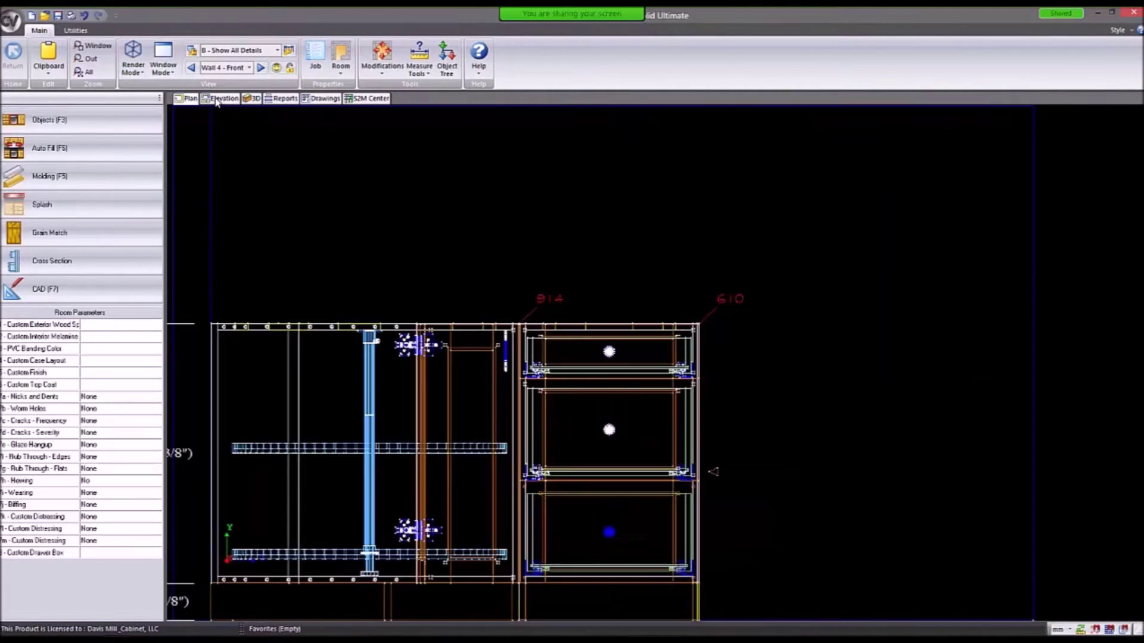
left_click(133, 59)
left_click(154, 118)
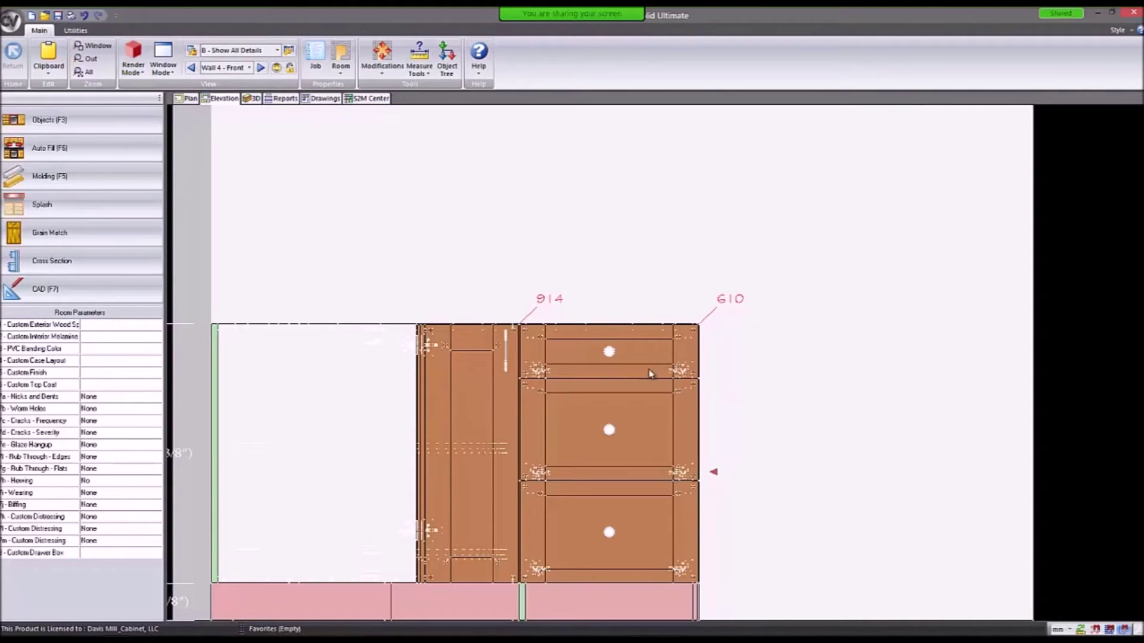
left_click(1125, 630)
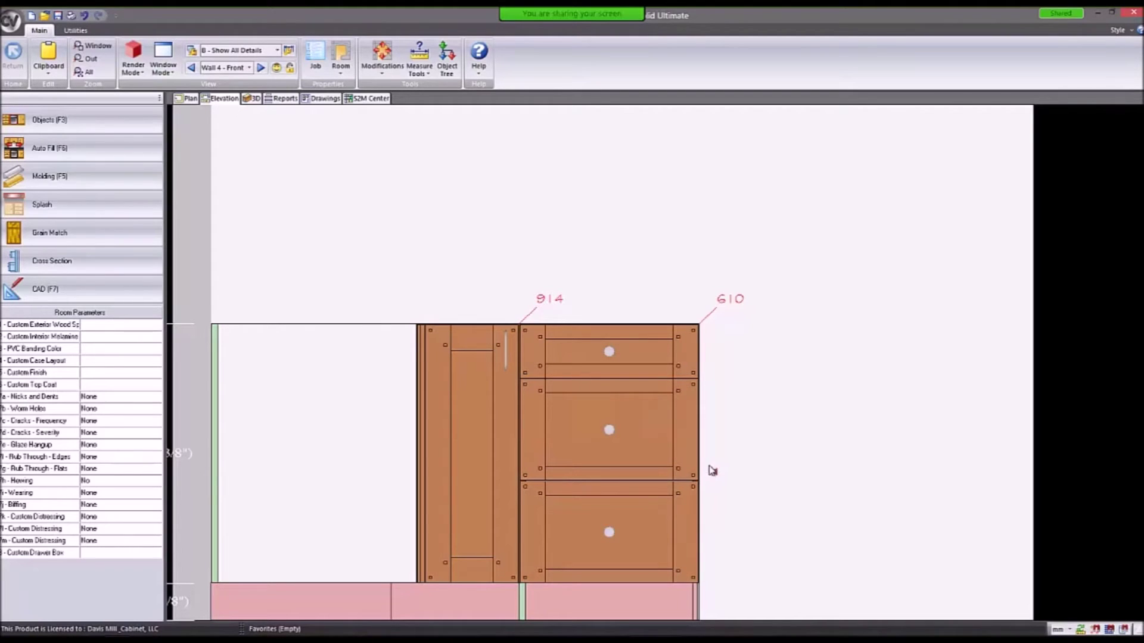
Examine the finished end of drawer cabinet #10 in the wall 4 elevation, in 3D and in the plan.
mouse_move(716, 473)
left_click(250, 99)
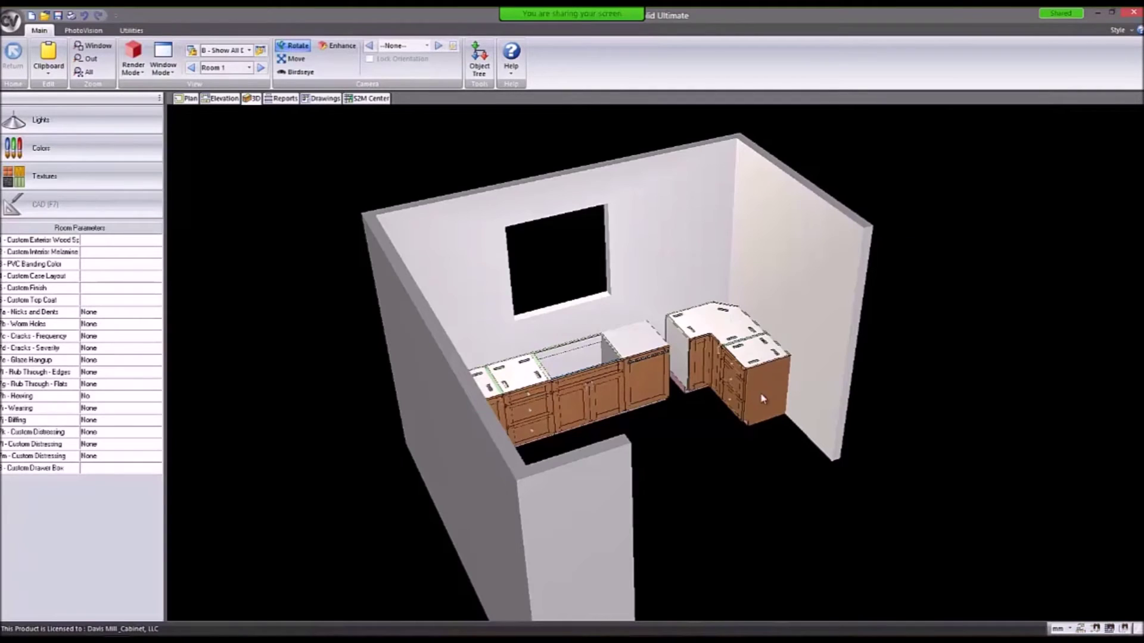
left_click(189, 99)
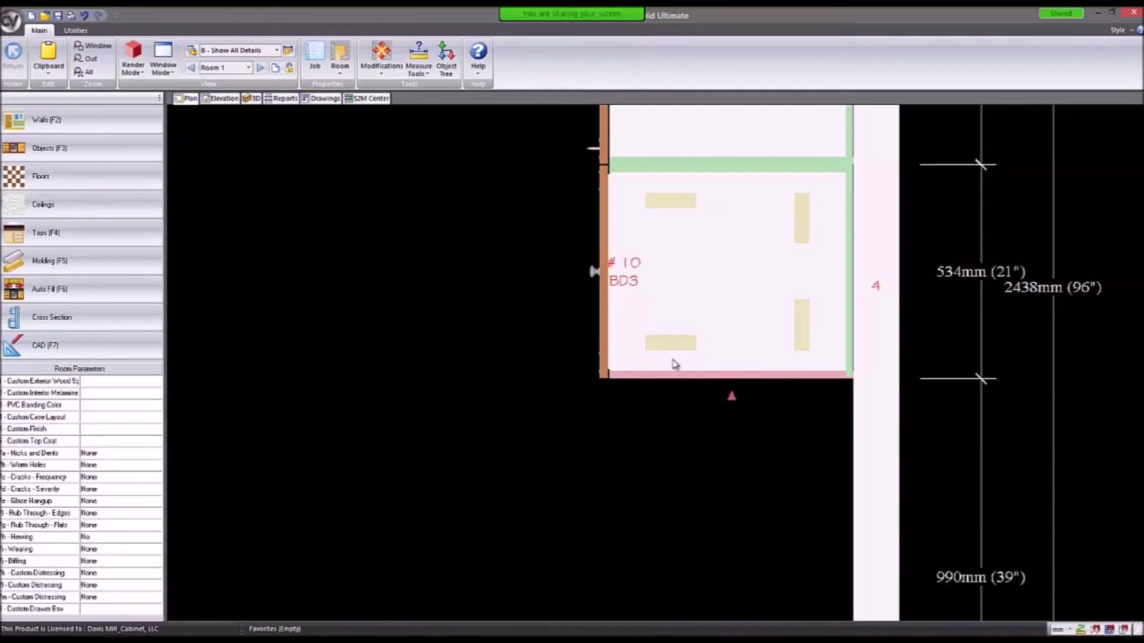
mouse_move(622, 381)
mouse_move(809, 378)
mouse_move(701, 241)
mouse_move(745, 388)
mouse_move(720, 260)
mouse_move(708, 309)
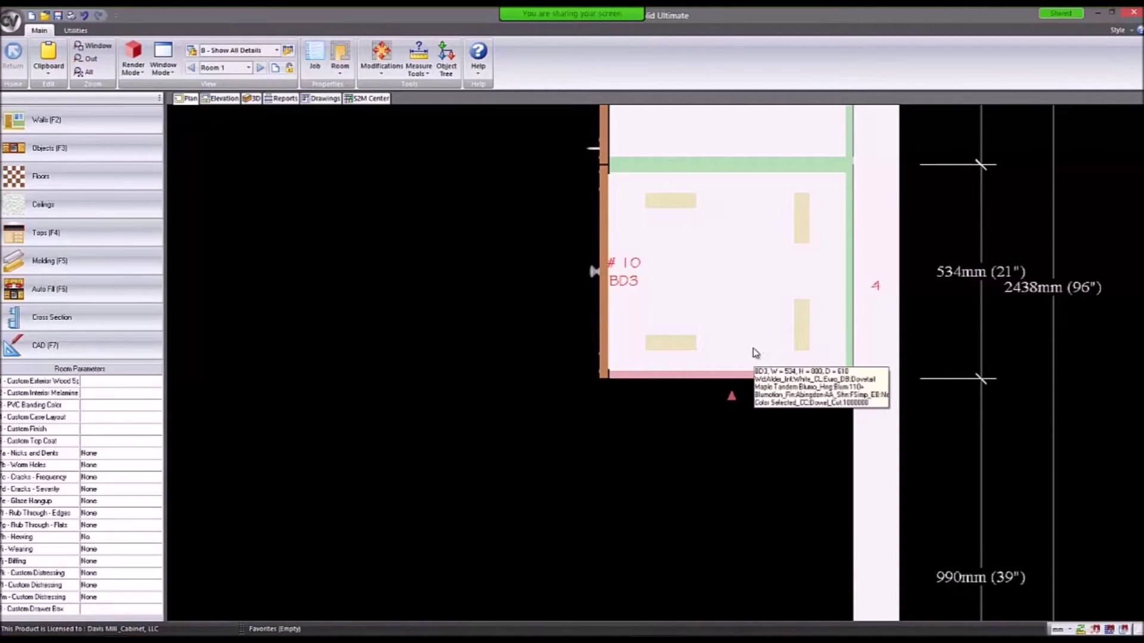
scroll(765, 356, "down", 1)
scroll(796, 358, "down", 1)
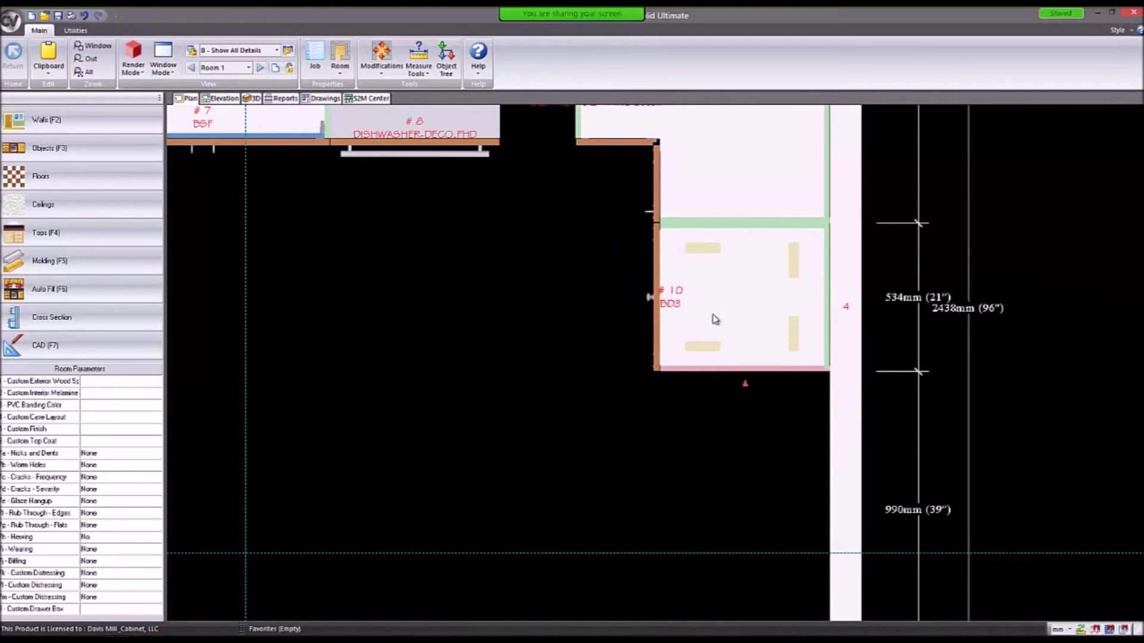
middle_click_drag(523, 294, 571, 310)
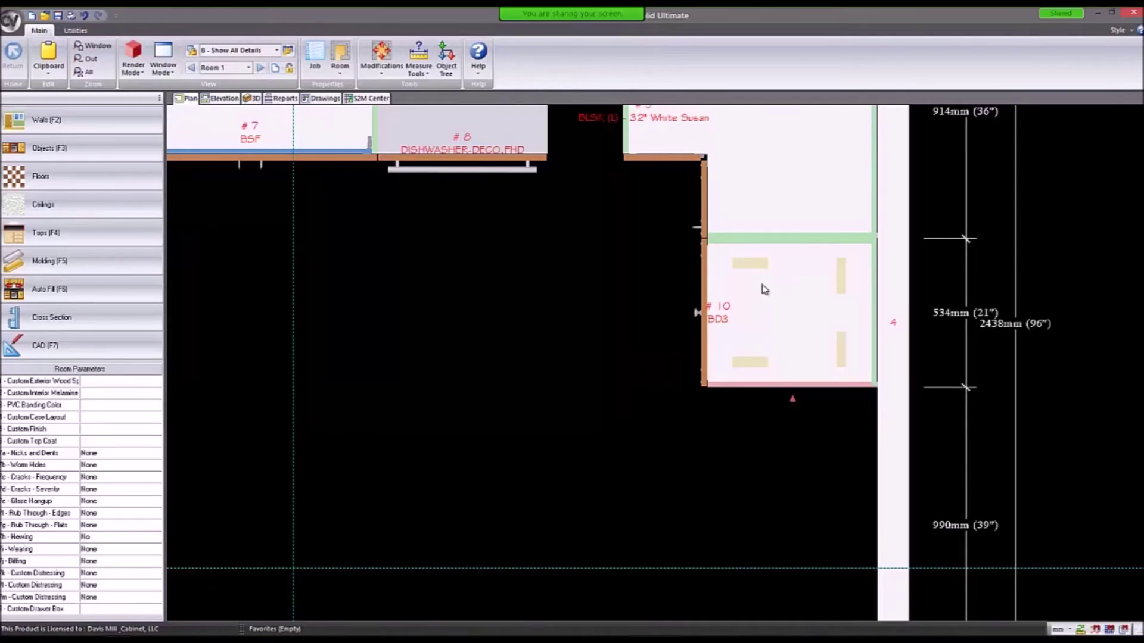
mouse_move(778, 325)
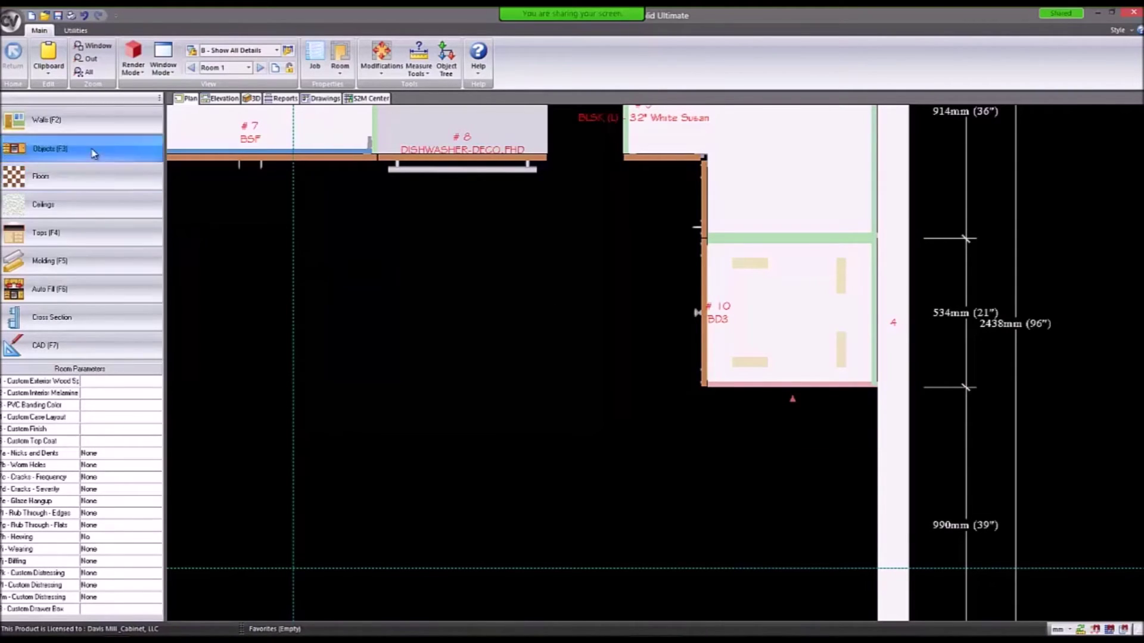
Place a face-frame WOS standard open shelf wall cabinet on wall 4 above drawer cabinet #10.
left_click(65, 150)
left_click(55, 134)
left_click(60, 169)
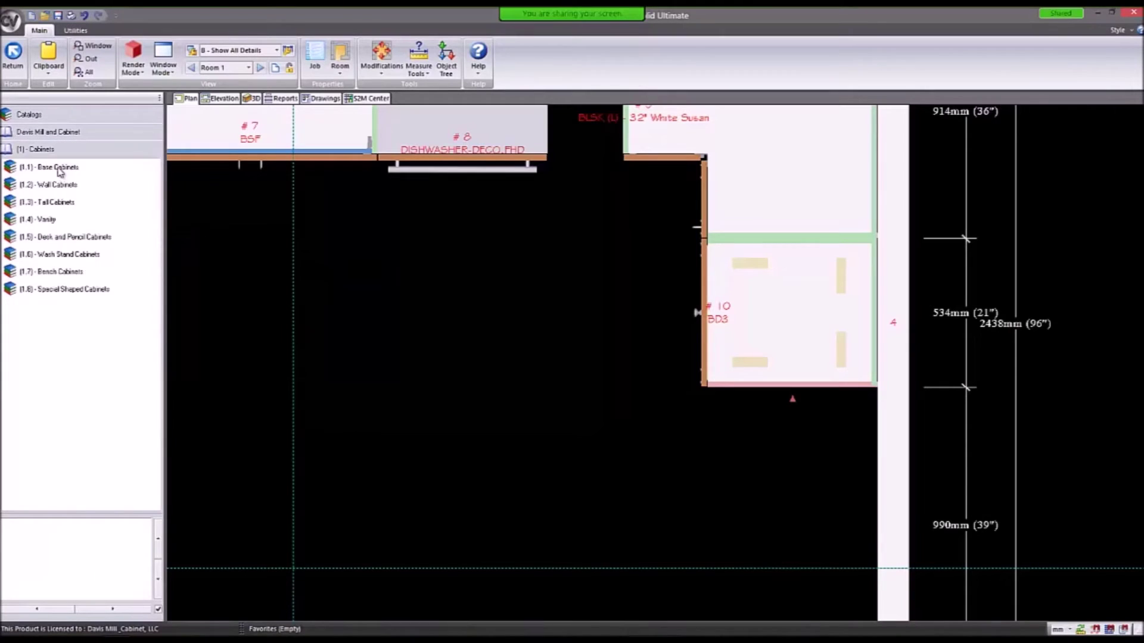
left_click(63, 169)
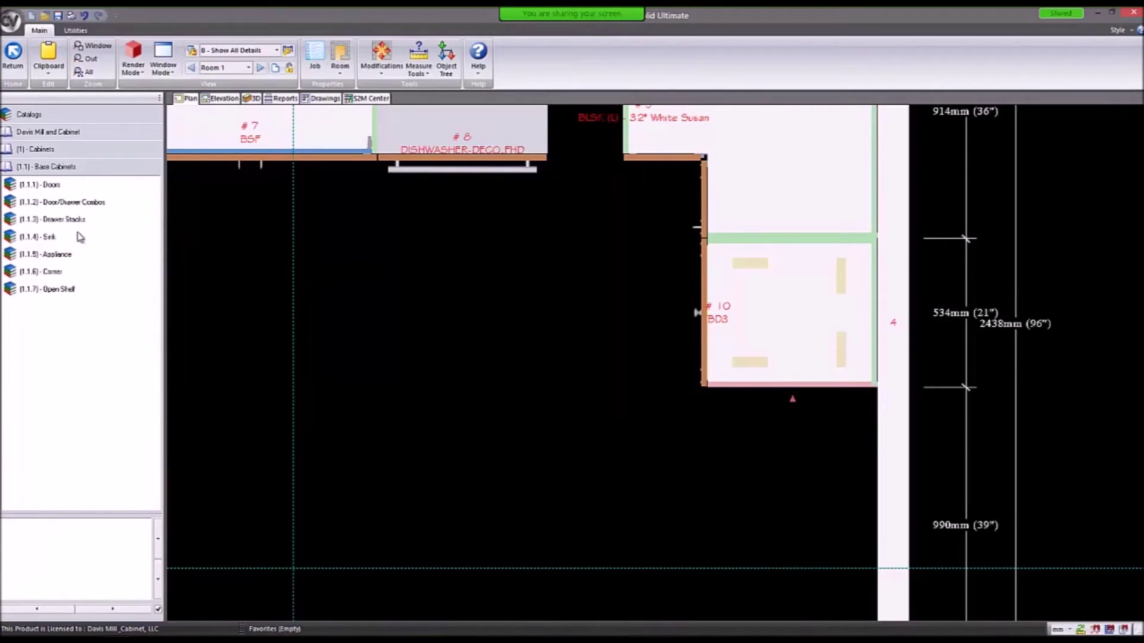
left_click(54, 151)
left_click(66, 185)
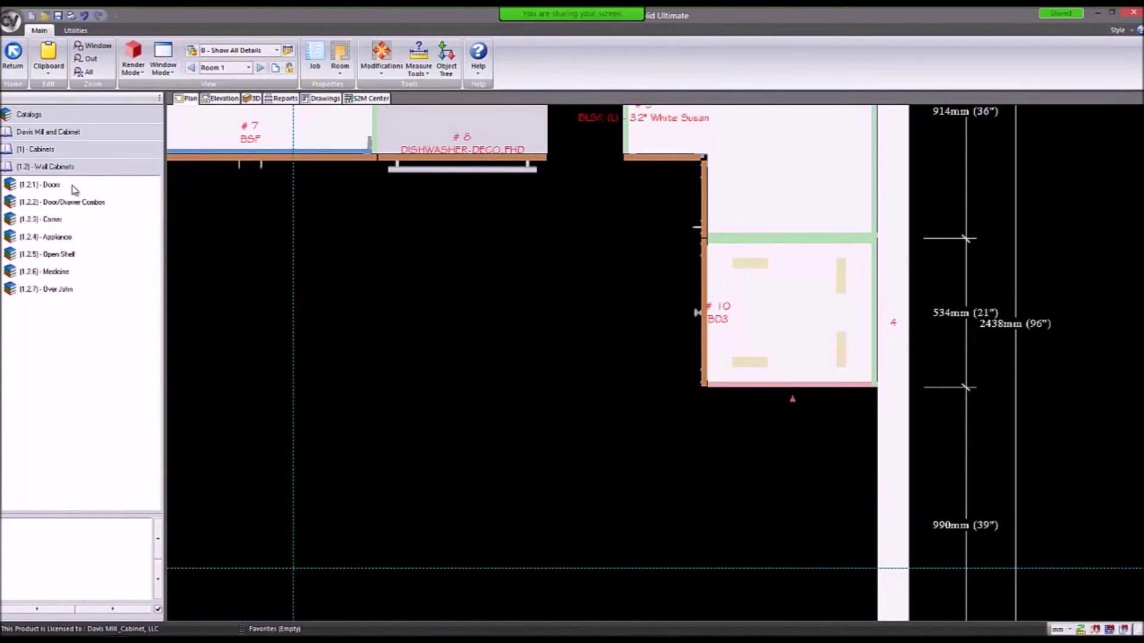
left_click(59, 255)
left_click(60, 202)
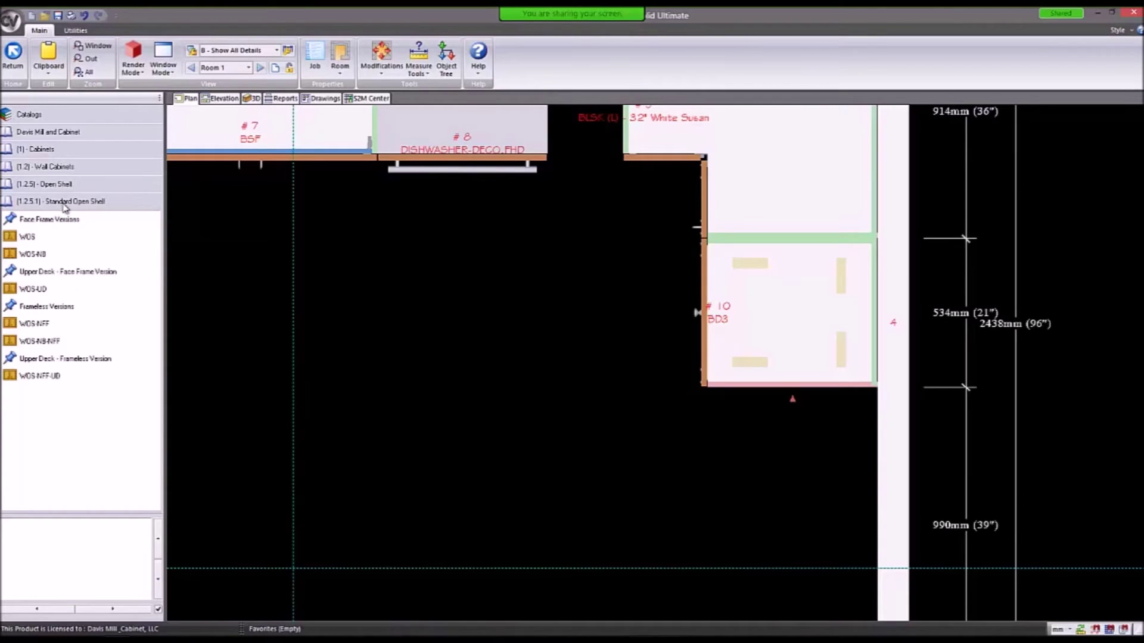
left_click(49, 237)
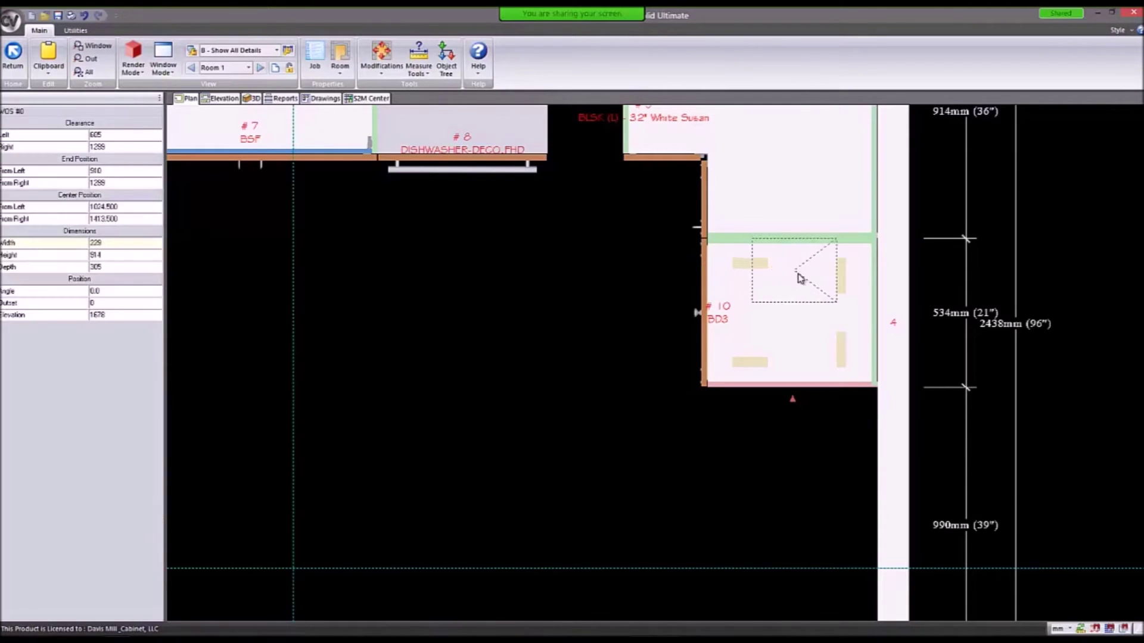
left_click(819, 305)
scroll(854, 263, "up", 3)
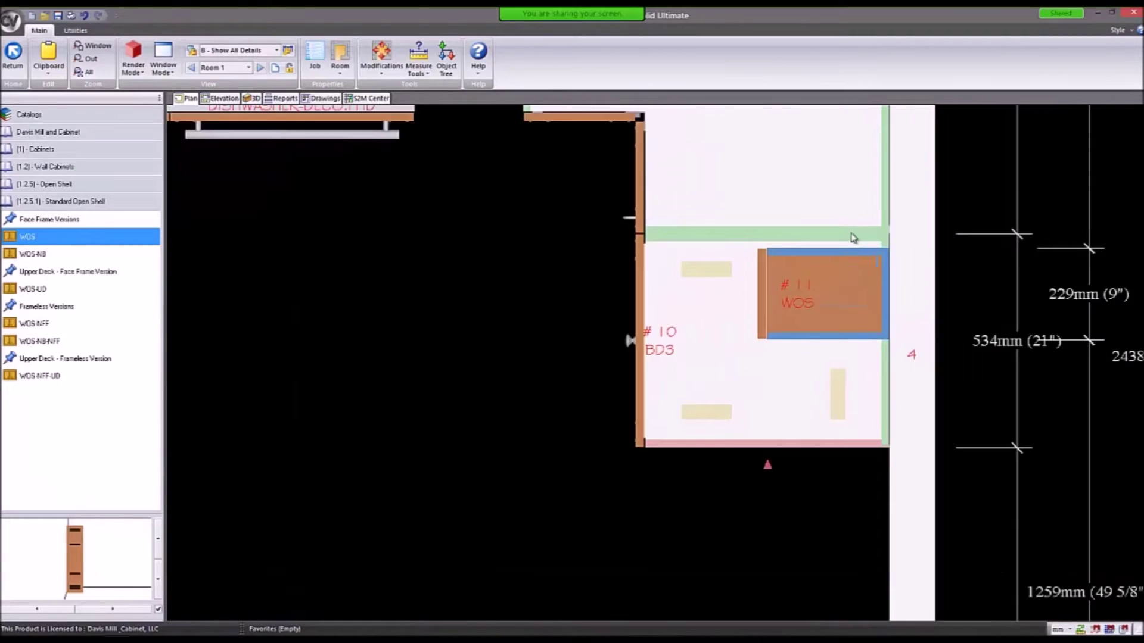
Stretch the WOS wall cabinet toward the room corner to a width of 429 mm.
left_click(840, 294)
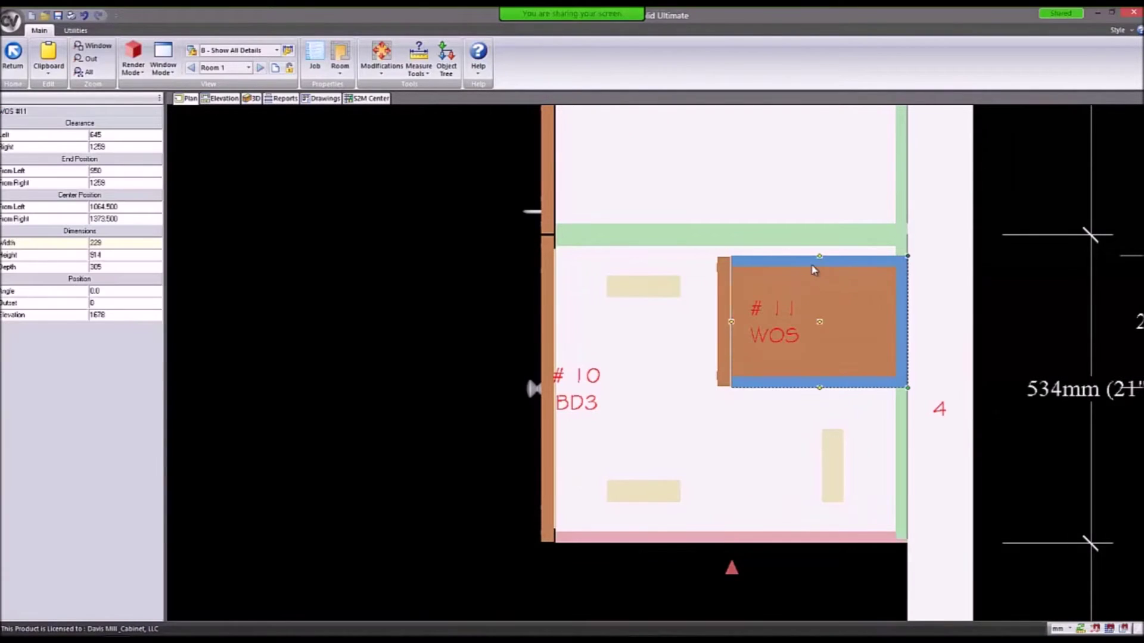
left_click_drag(820, 259, 821, 141)
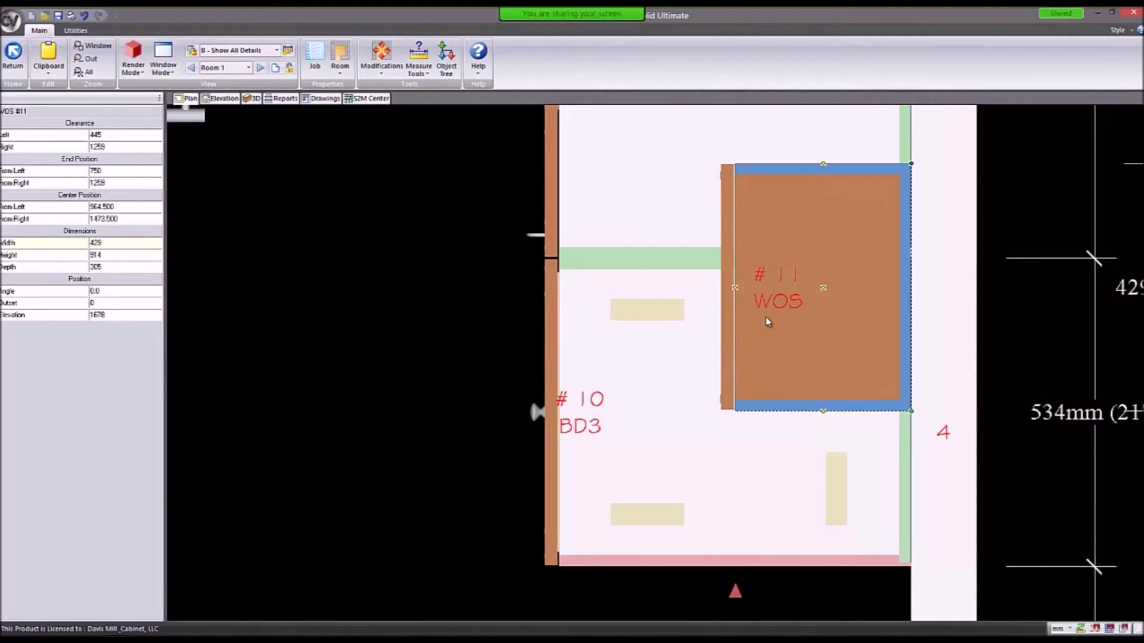
left_click(1017, 318)
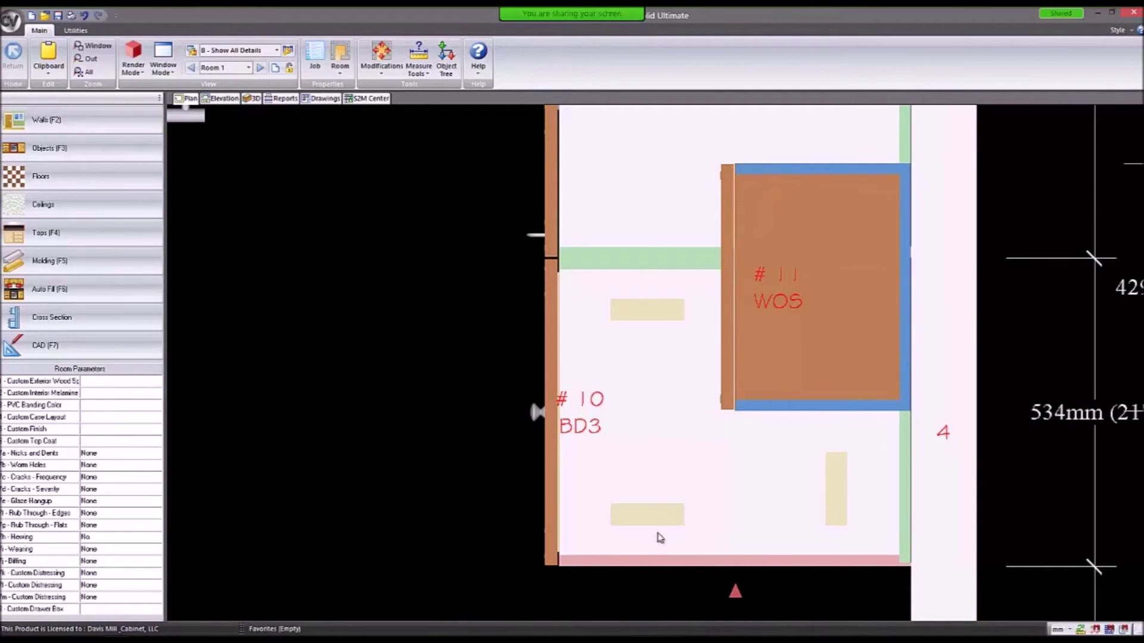
Inspect the whole kitchen in plan and 3D, orbiting around the new open shelf wall cabinet and beneath the base cabinets.
scroll(581, 328, "down", 2)
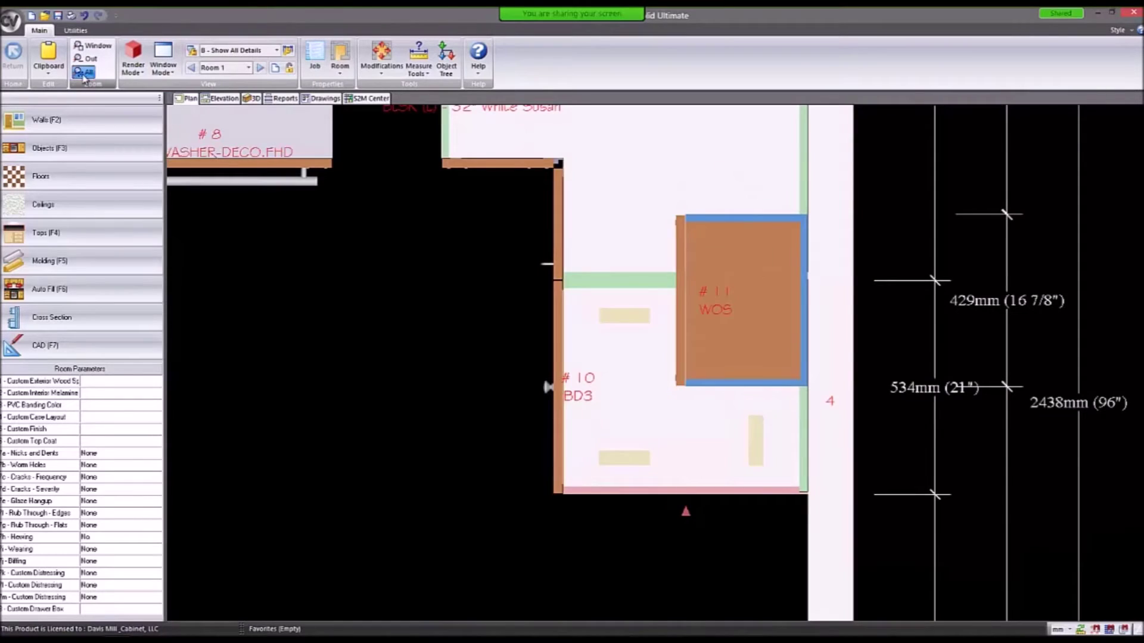
left_click(84, 73)
left_click(92, 46)
left_click_drag(511, 196, 816, 523)
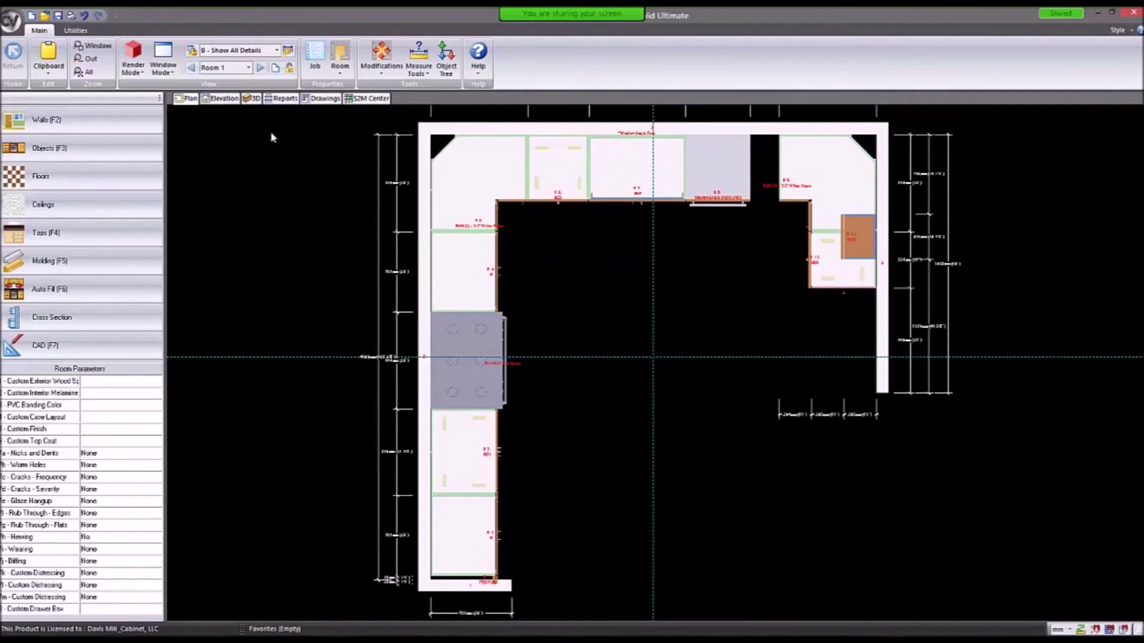
left_click(250, 101)
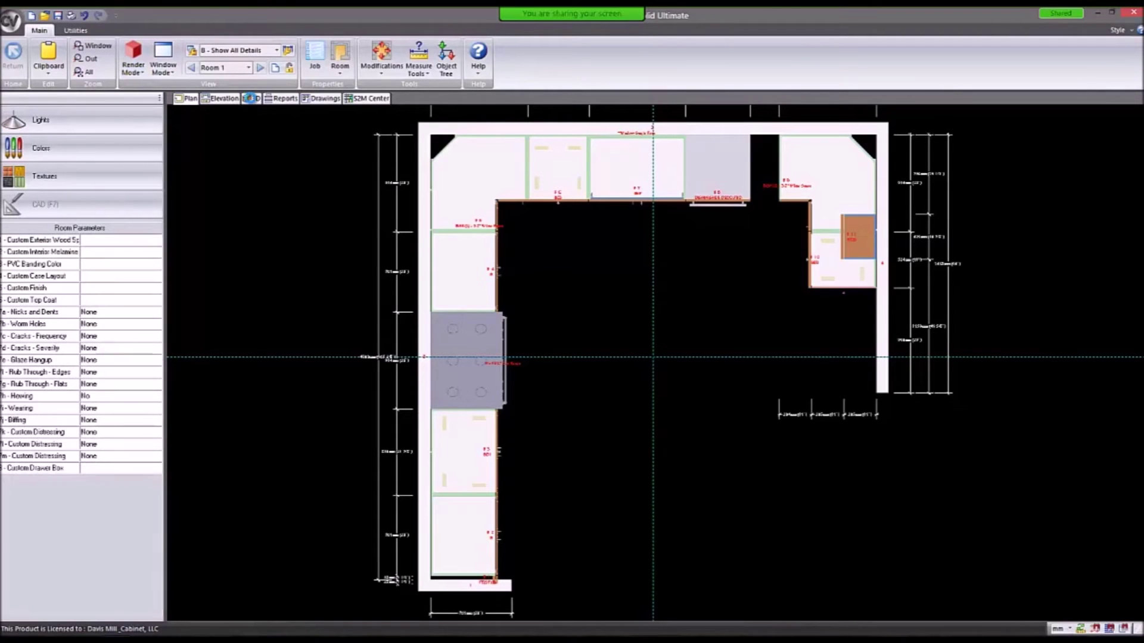
mouse_move(664, 253)
left_mouse_down()
mouse_move(767, 255)
mouse_move(473, 269)
left_mouse_up()
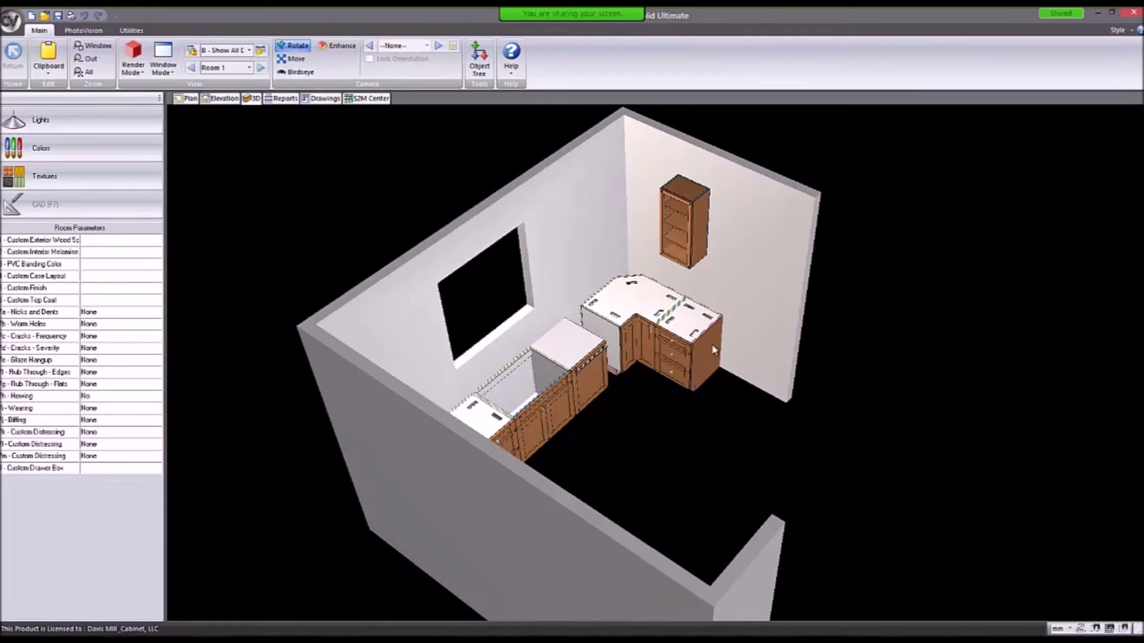
mouse_move(722, 401)
left_mouse_down()
mouse_move(332, 395)
mouse_move(525, 379)
left_mouse_up()
mouse_move(651, 460)
left_mouse_down()
mouse_move(639, 398)
mouse_move(345, 350)
mouse_move(430, 355)
left_mouse_up()
mouse_move(626, 412)
left_mouse_down()
mouse_move(449, 391)
mouse_move(544, 202)
mouse_move(681, 245)
left_mouse_up()
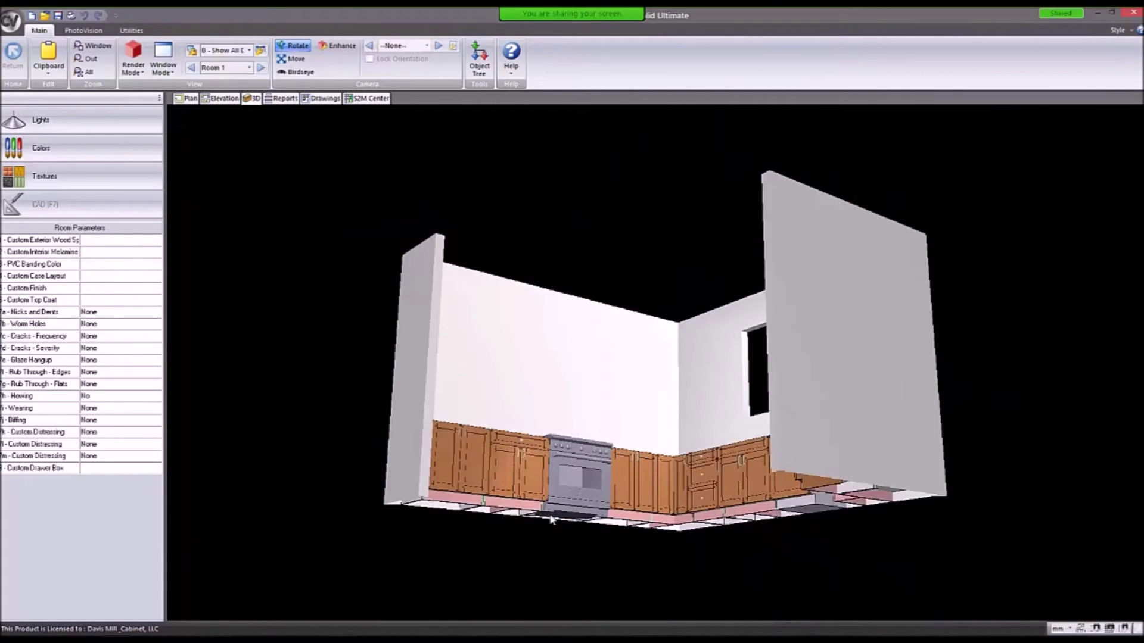
mouse_move(558, 430)
left_mouse_down()
mouse_move(779, 340)
mouse_move(830, 438)
left_mouse_up()
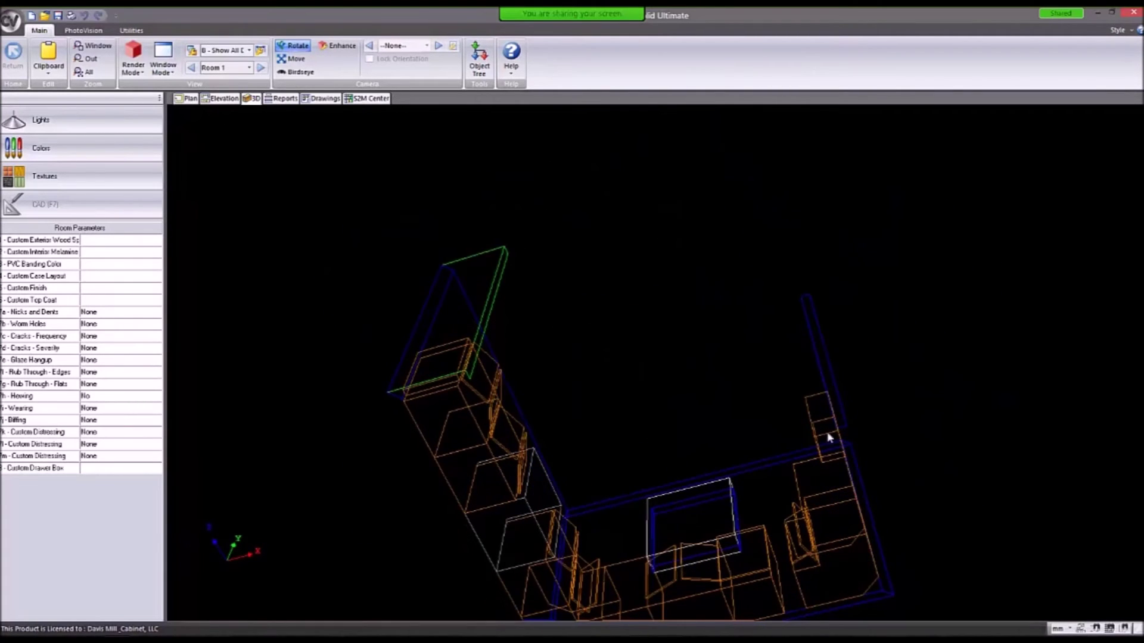
left_click_drag(744, 487, 721, 347)
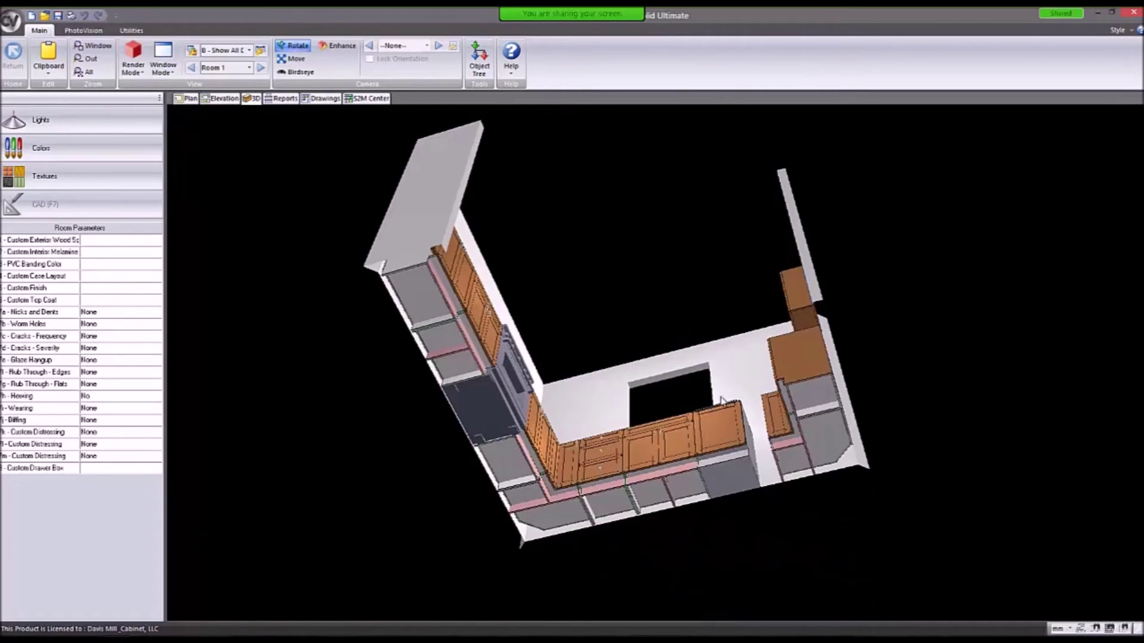
mouse_move(624, 158)
left_mouse_down()
mouse_move(659, 449)
mouse_move(684, 337)
mouse_move(685, 366)
left_mouse_up()
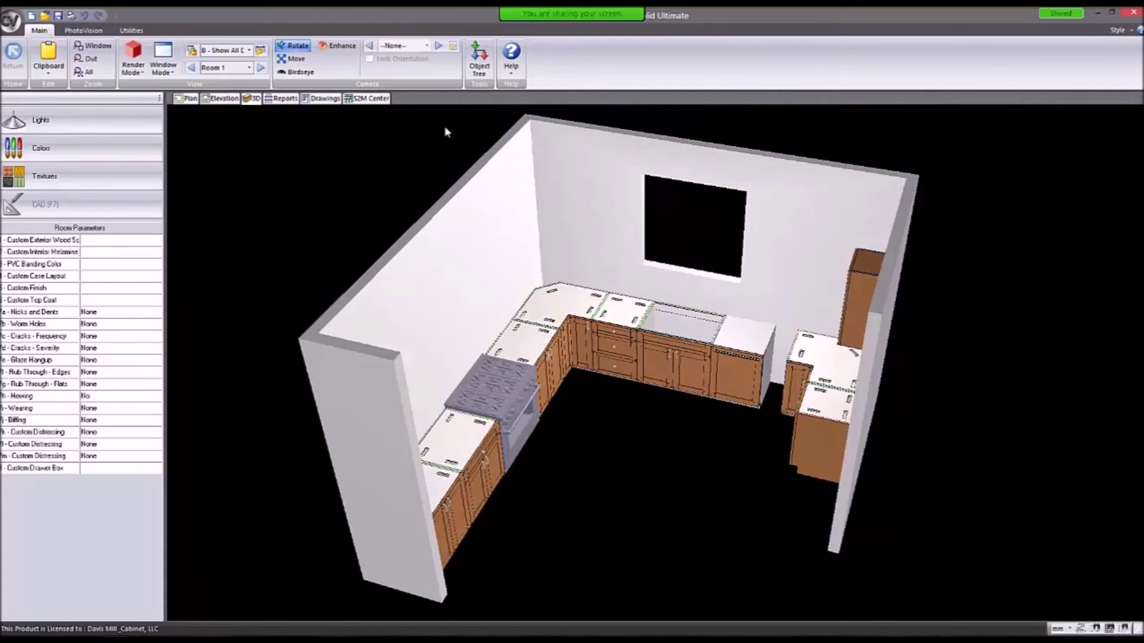
Return to the plan and change its render mode to wireframe.
left_click(181, 100)
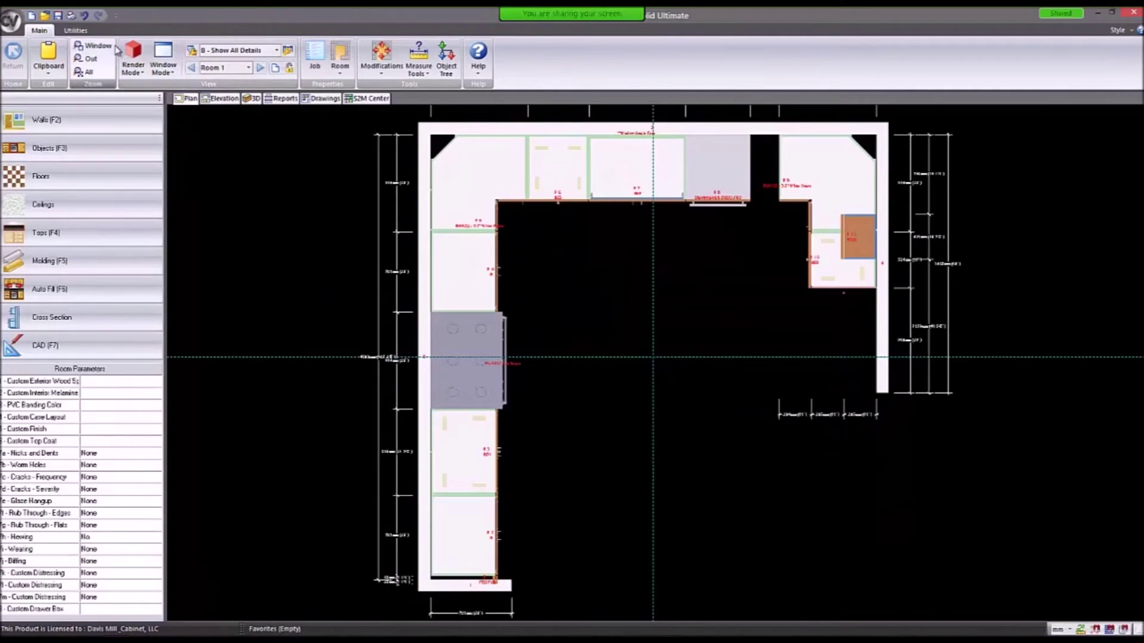
left_click(133, 63)
left_click(156, 93)
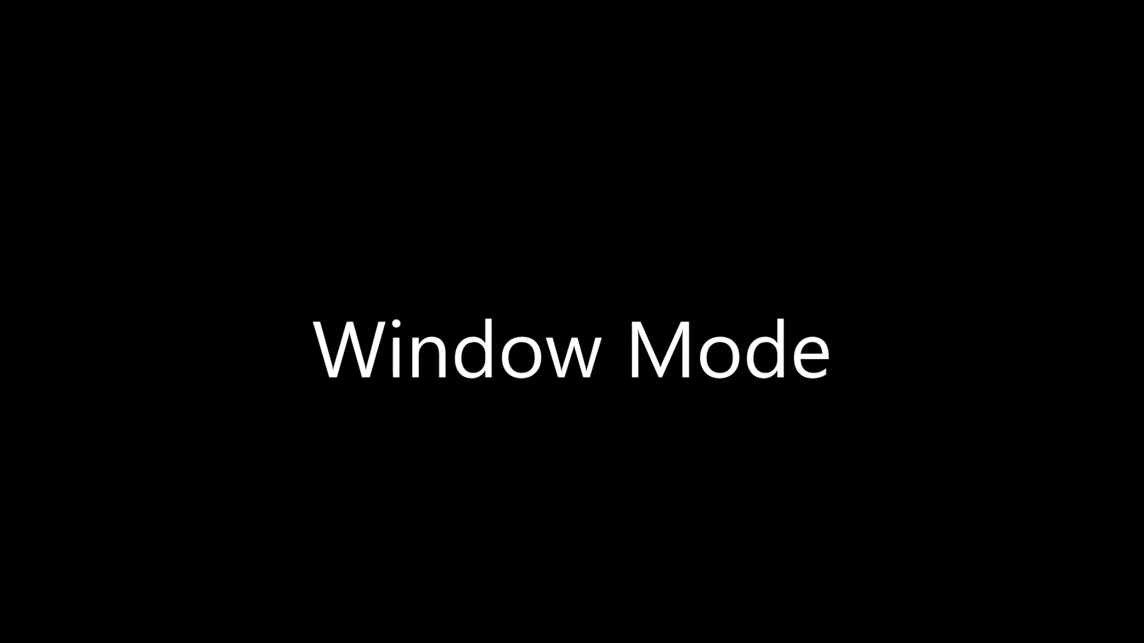
Switch the window mode to Split Vertical and resize the panes so the main plan takes up most of the width.
left_click(172, 72)
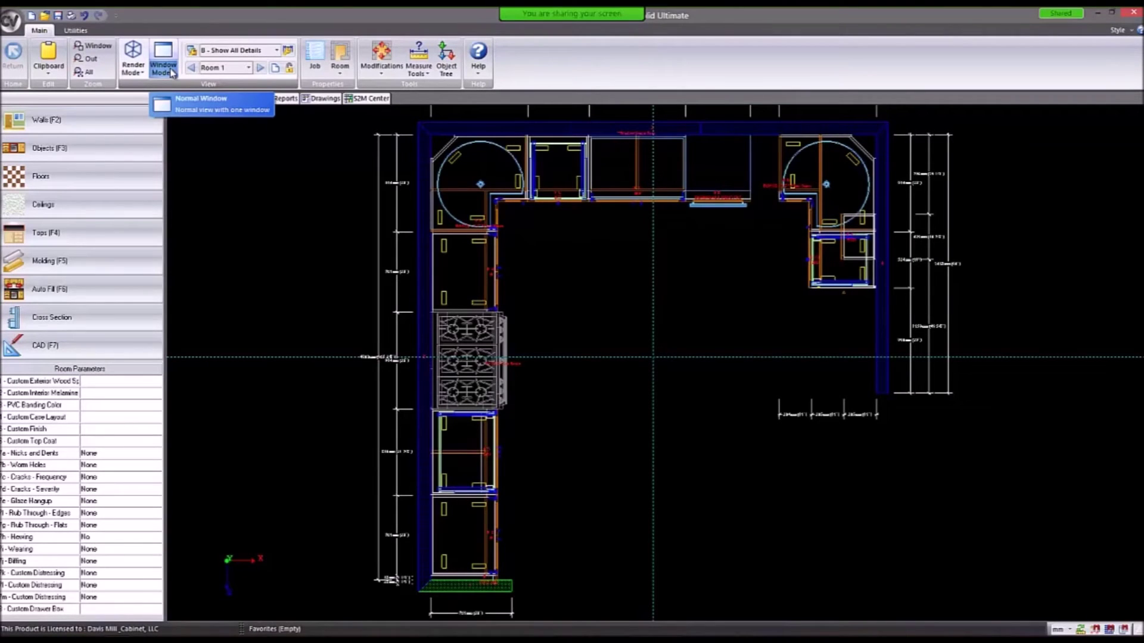
left_click(166, 75)
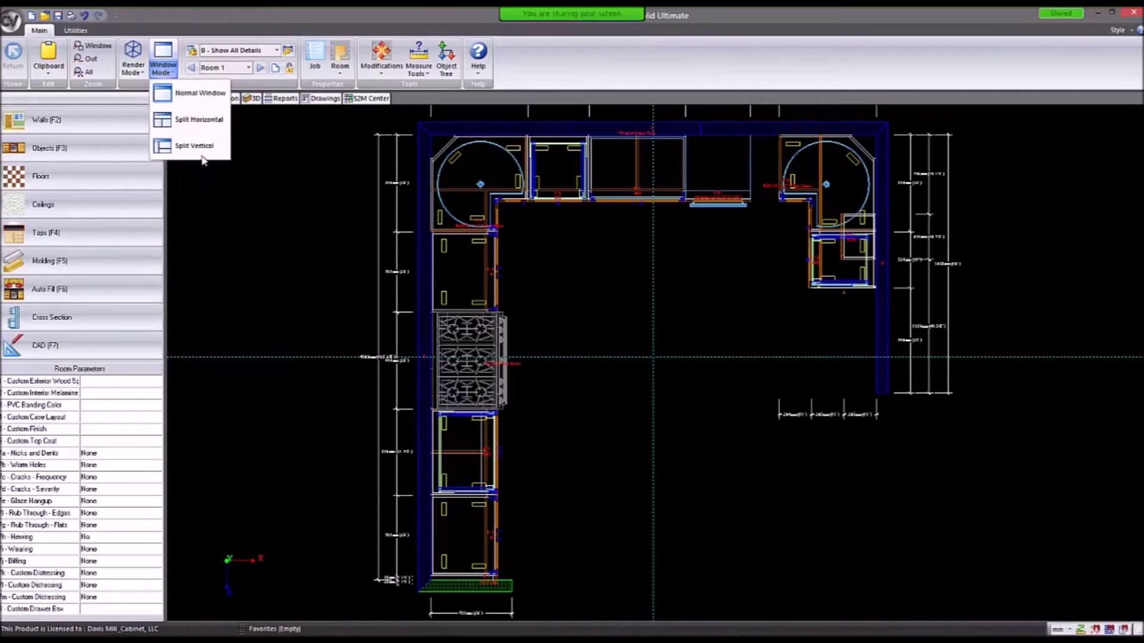
left_click(201, 156)
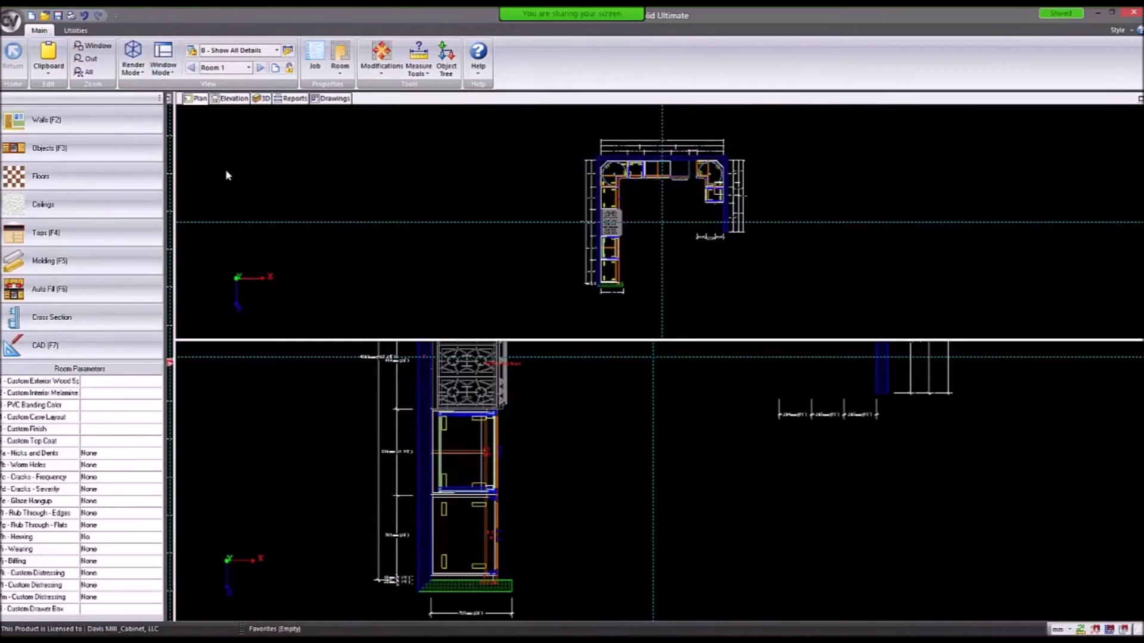
left_click_drag(173, 228, 828, 230)
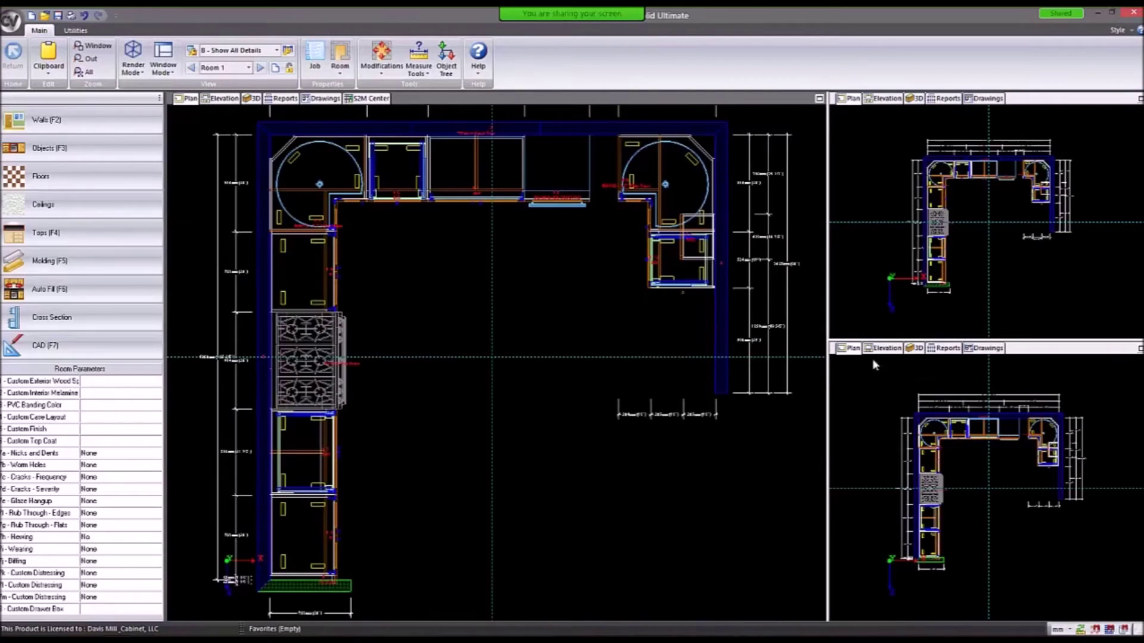
Set the upper secondary pane to Reports and the lower one to 3D, and orbit the kitchen there.
left_click(946, 99)
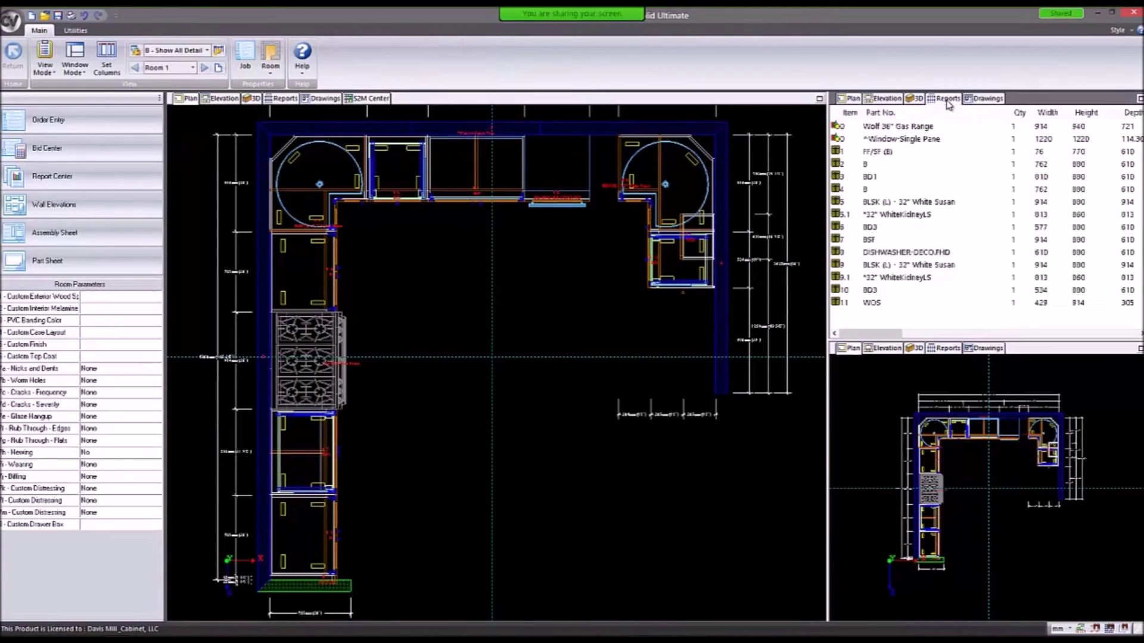
left_click(916, 349)
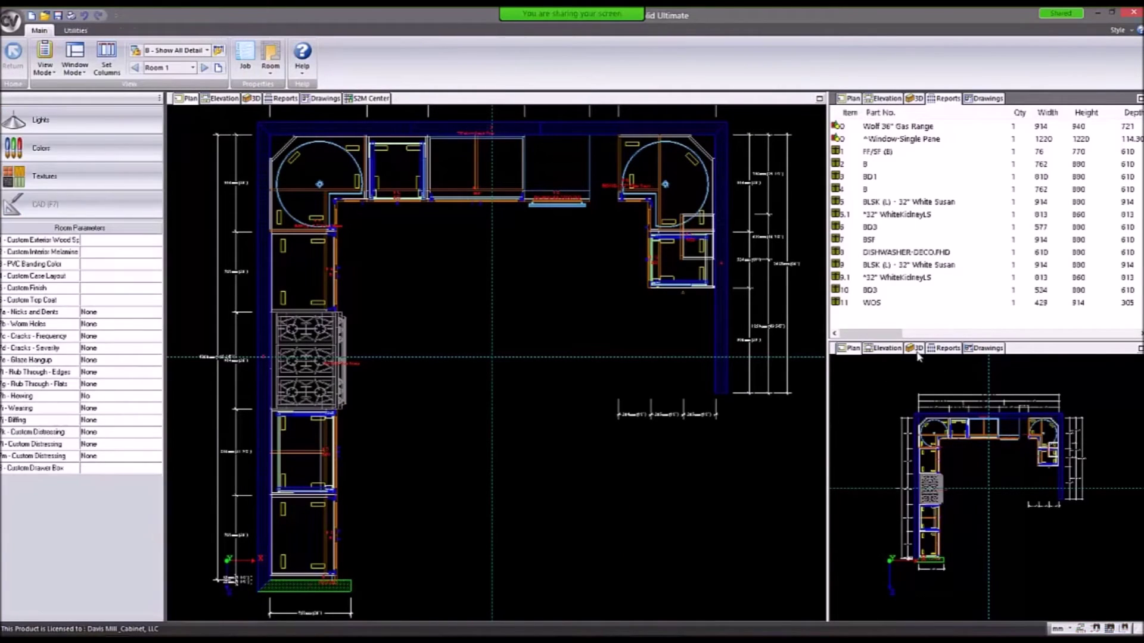
left_click_drag(1009, 433, 876, 429)
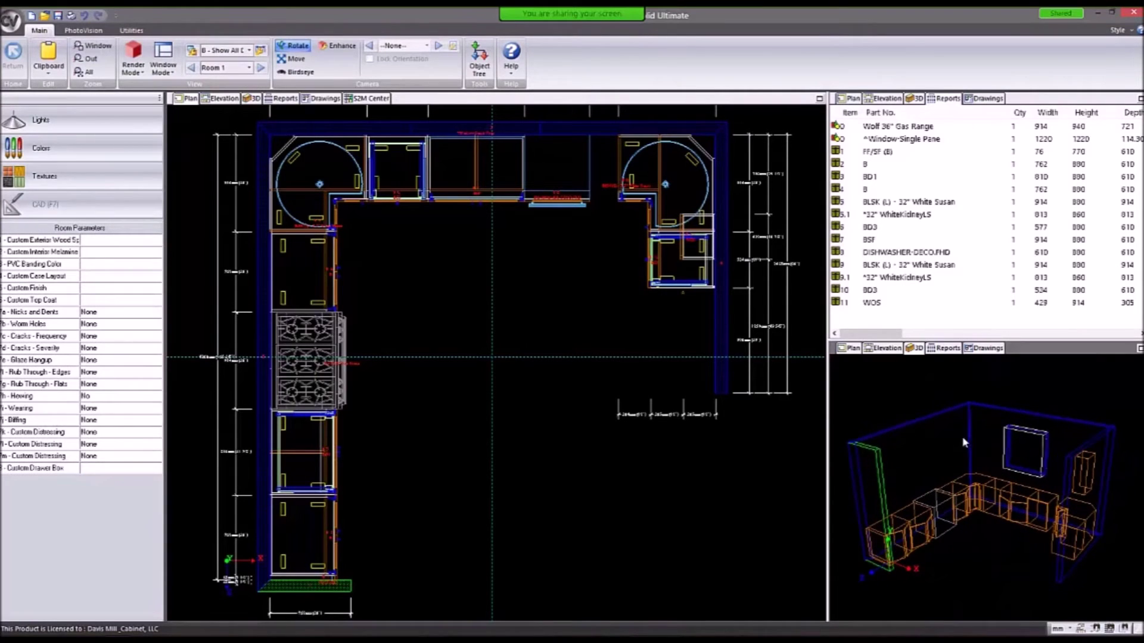
Check base cabinet BD3 #10 in the plan and orbit the kitchen in the 3D pane to see its run.
left_click(636, 346)
left_click(668, 276)
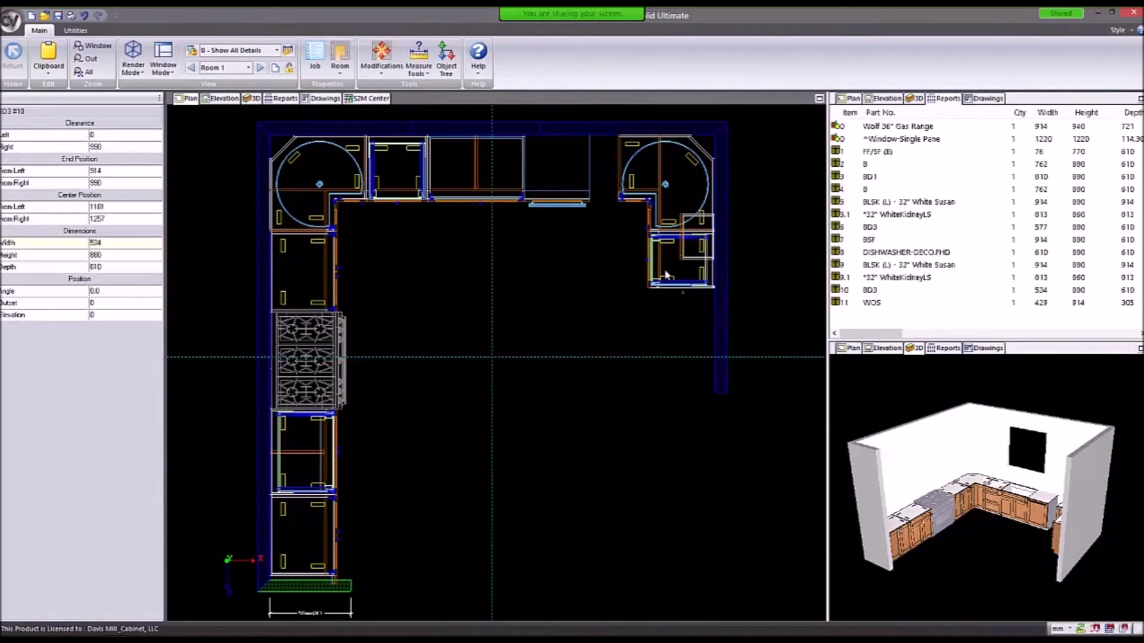
left_click_drag(913, 424, 1071, 436)
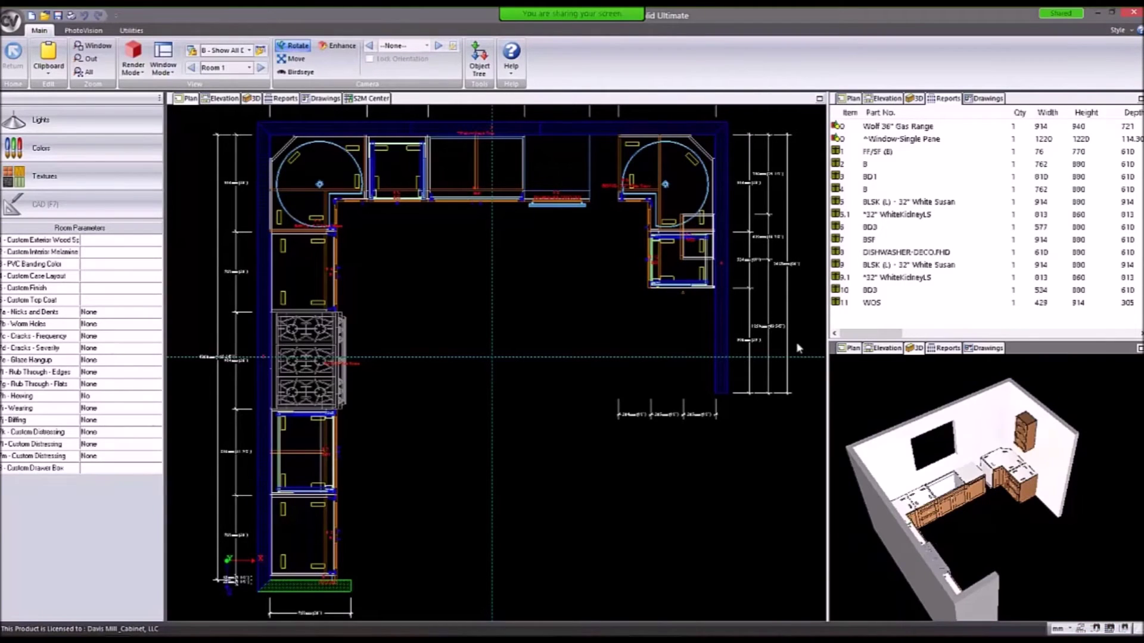
Set the width of base cabinet BD3 #10 to 762 mm through the report's Order Entry and refresh the plan.
left_click(679, 271)
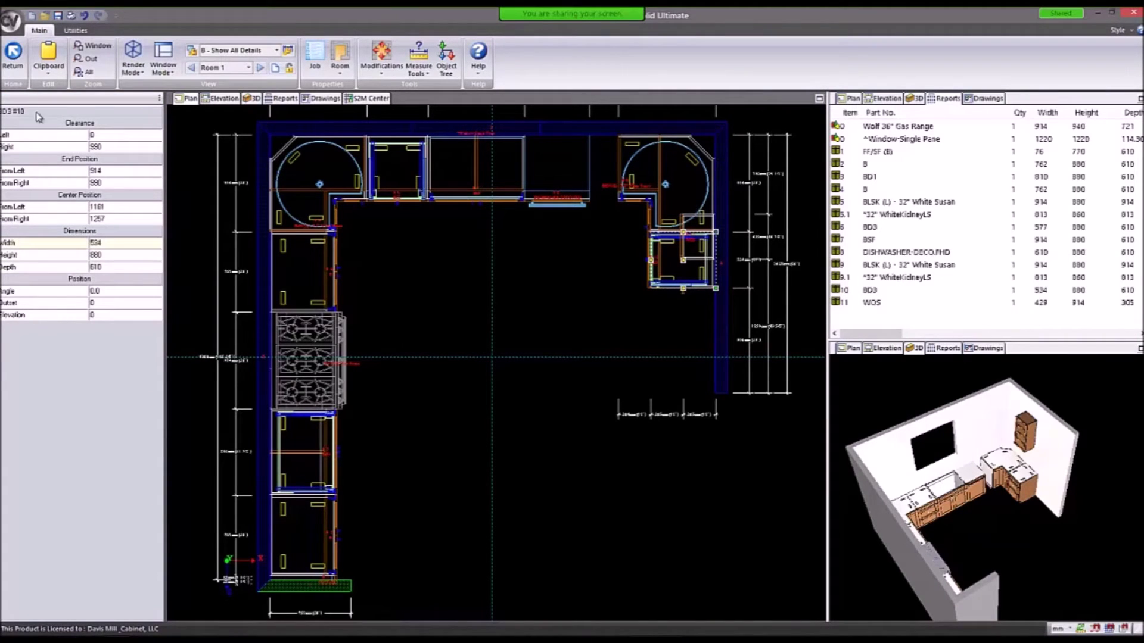
left_click(882, 292)
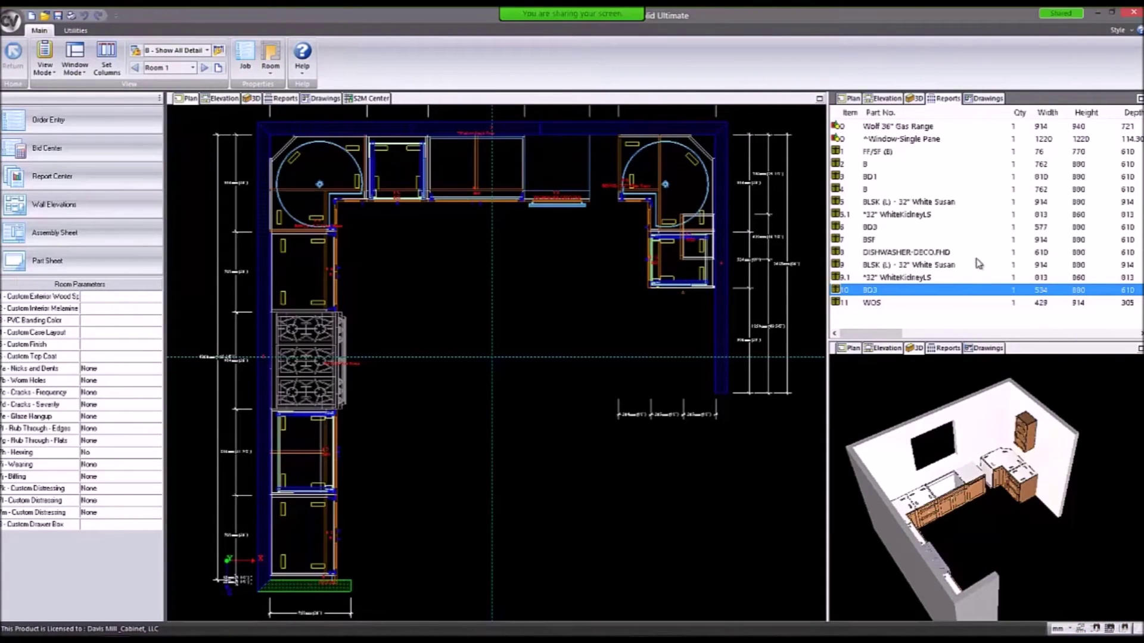
left_click(130, 120)
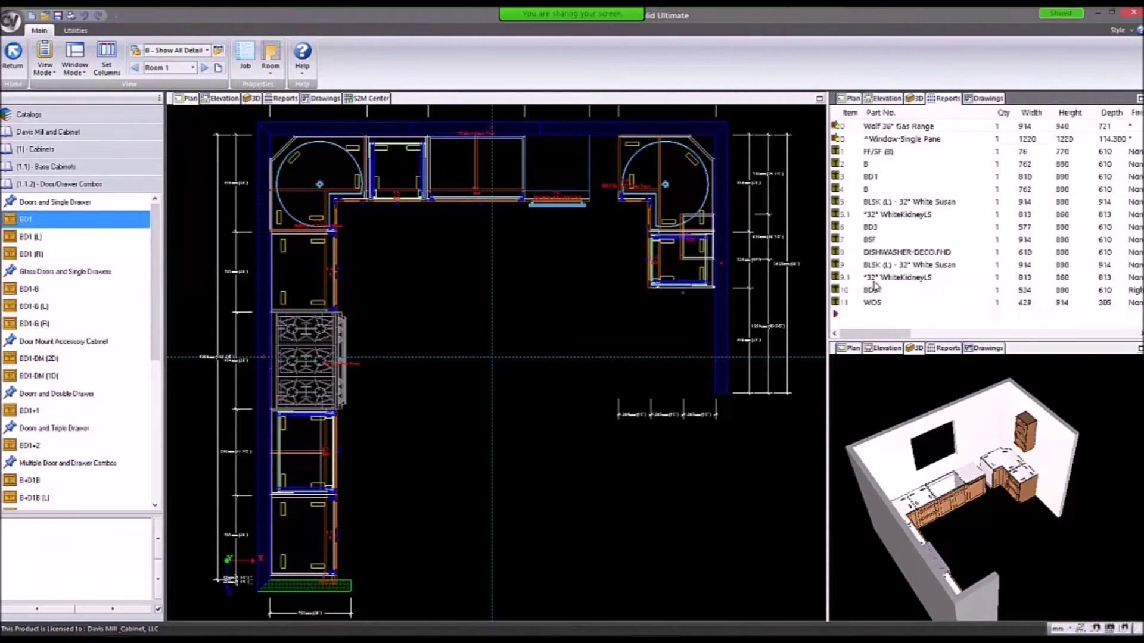
double_click(1025, 290)
type("762")
key("Return")
left_click(700, 358)
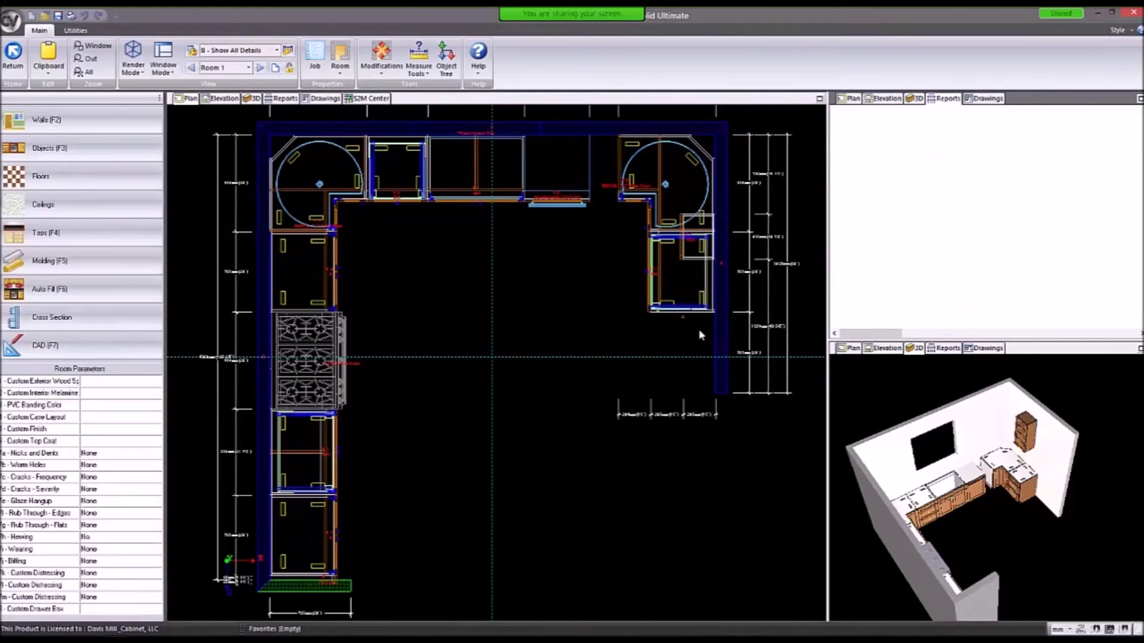
Orbit the 3D pane to check the widened cabinet, and return the window mode to Normal Window.
left_click(901, 480)
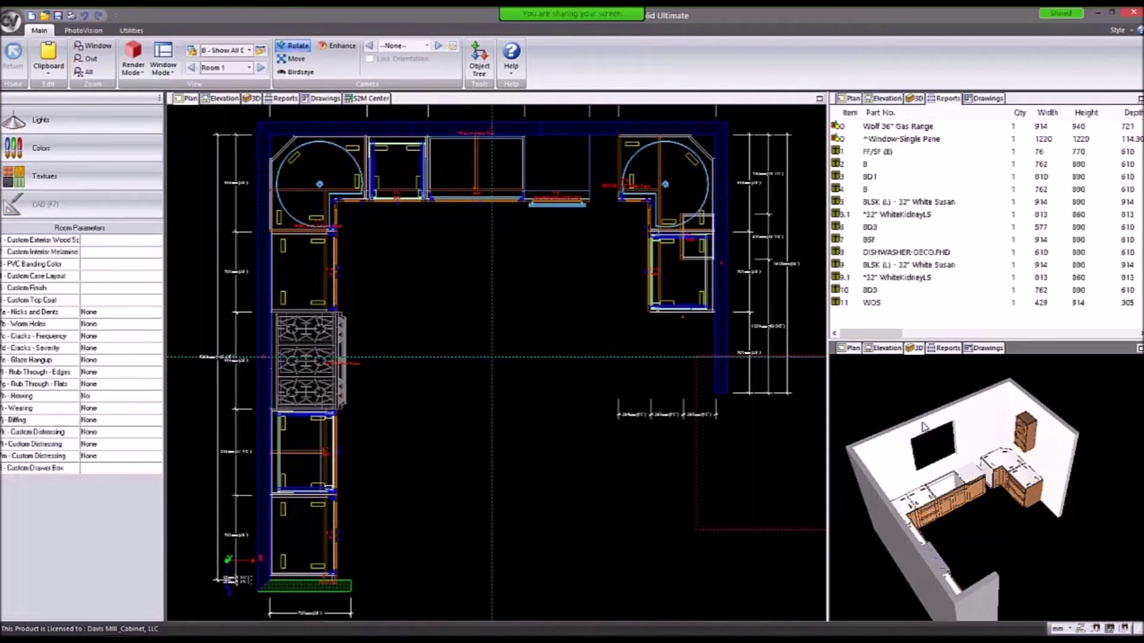
mouse_move(995, 507)
left_mouse_down()
mouse_move(1025, 485)
mouse_move(998, 481)
left_mouse_up()
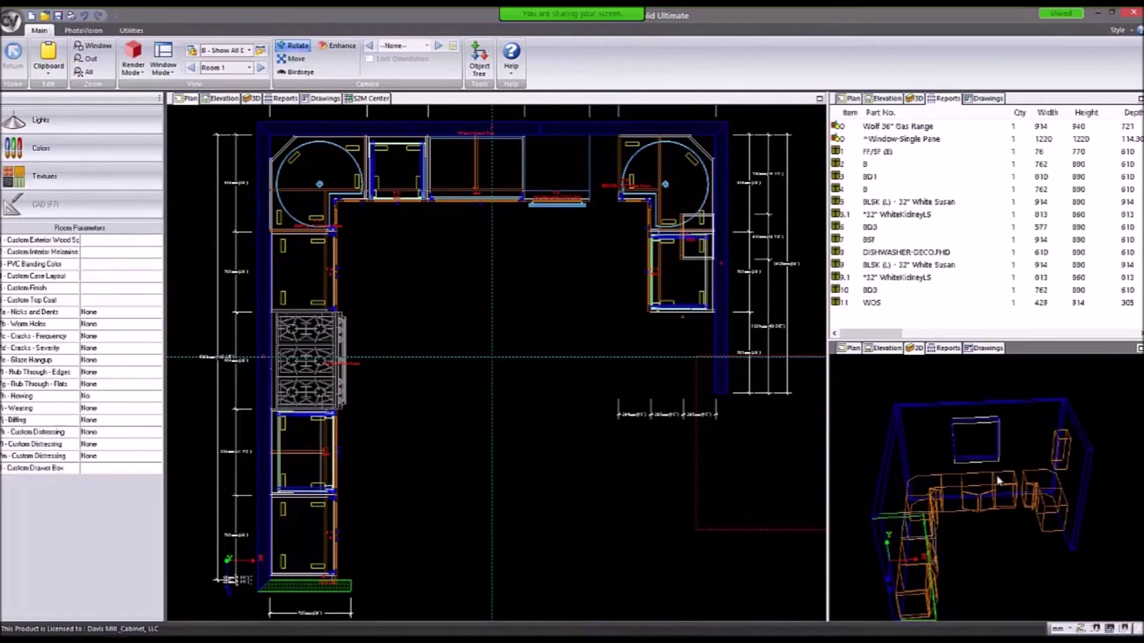
left_click(162, 70)
left_click(196, 103)
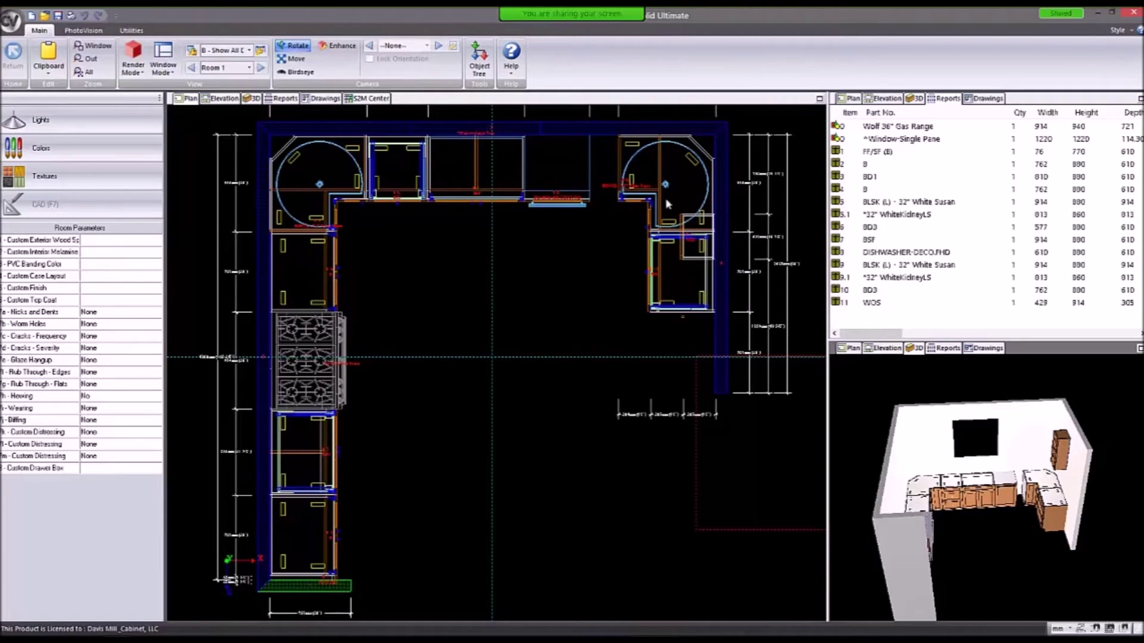
left_click(163, 60)
left_click(197, 114)
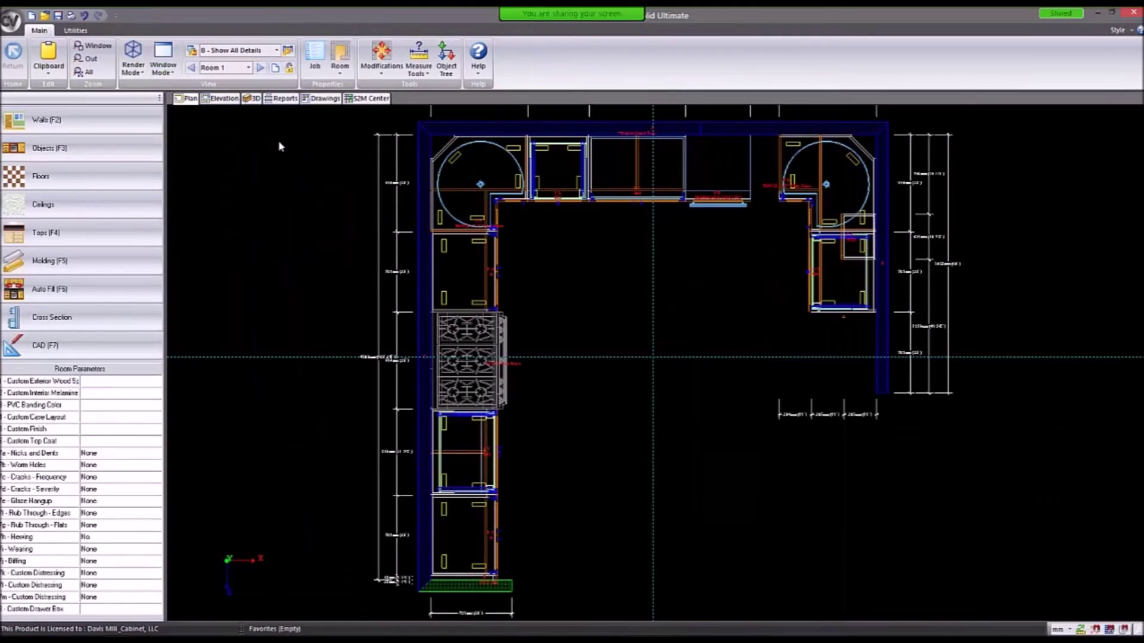
left_click(158, 70)
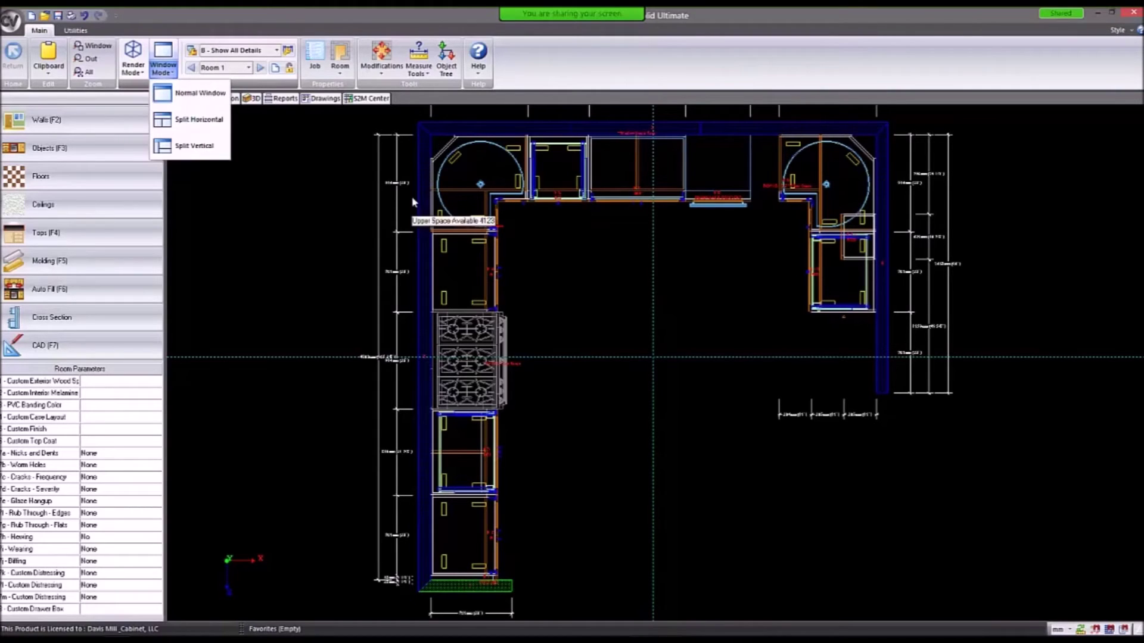
left_click(304, 181)
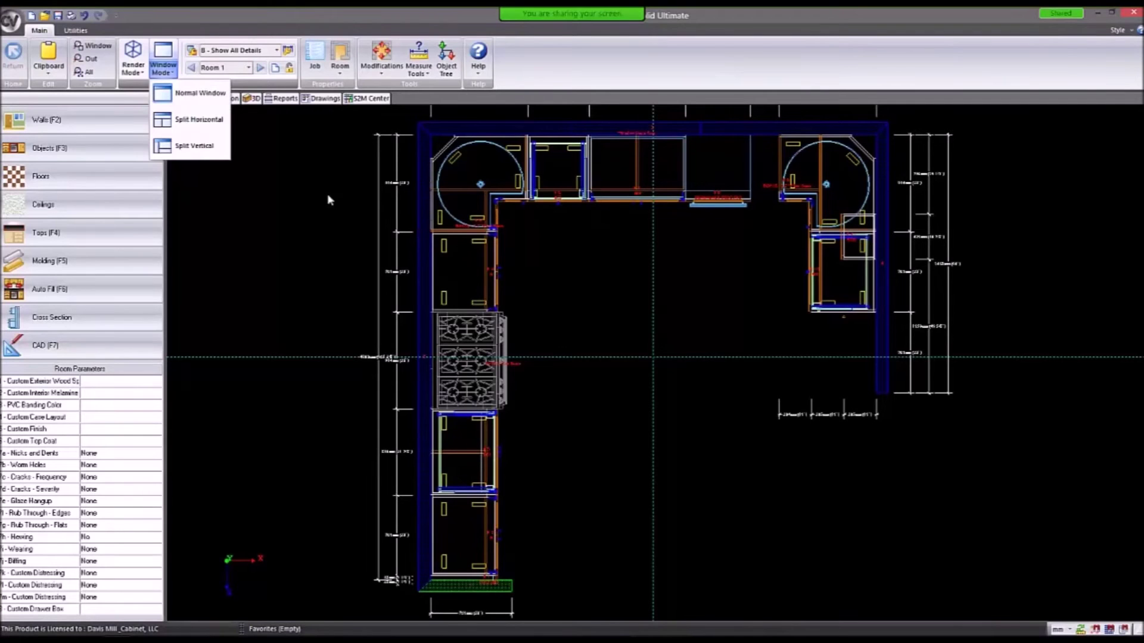
left_click(299, 184)
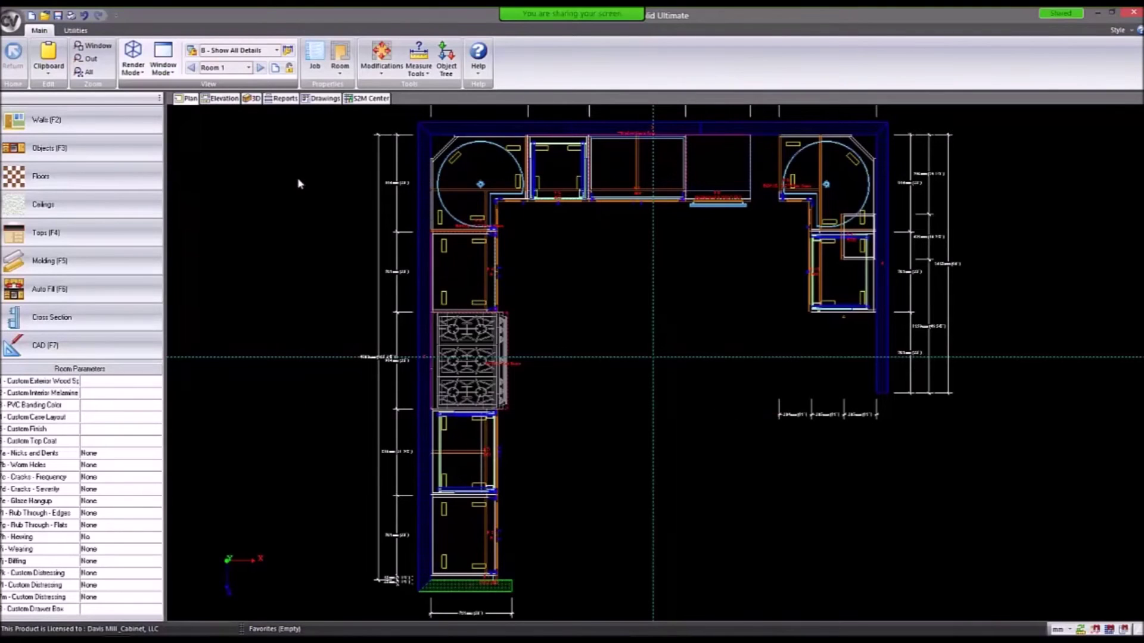
Switch the plan's layer schedule to B - Low Detail and examine the simplified cabinet outlines.
left_click(236, 53)
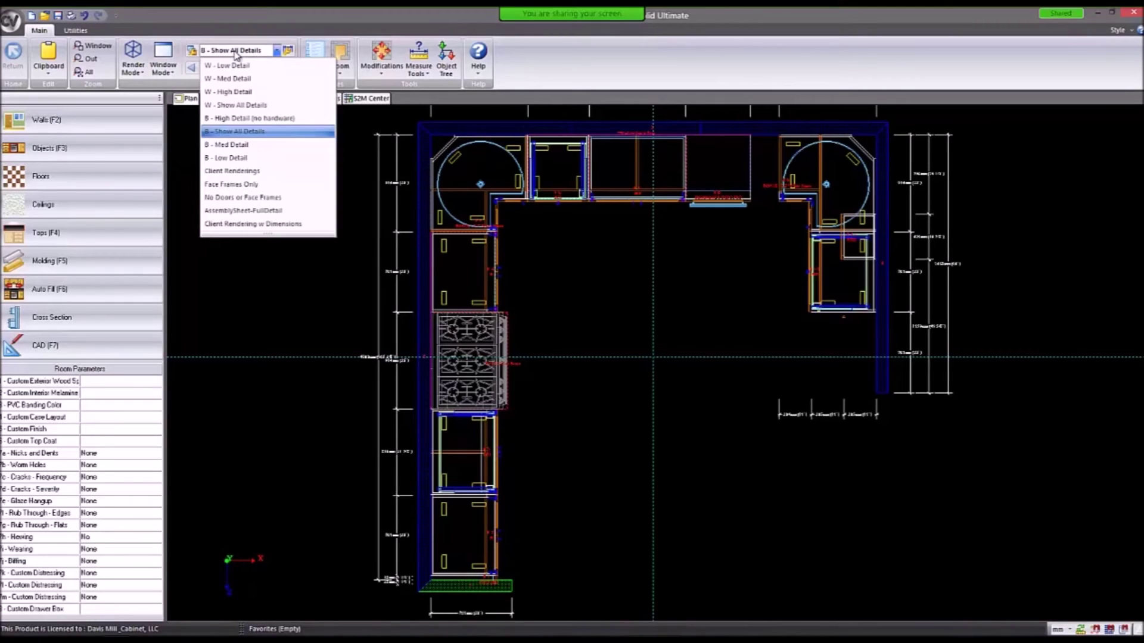
left_click(226, 159)
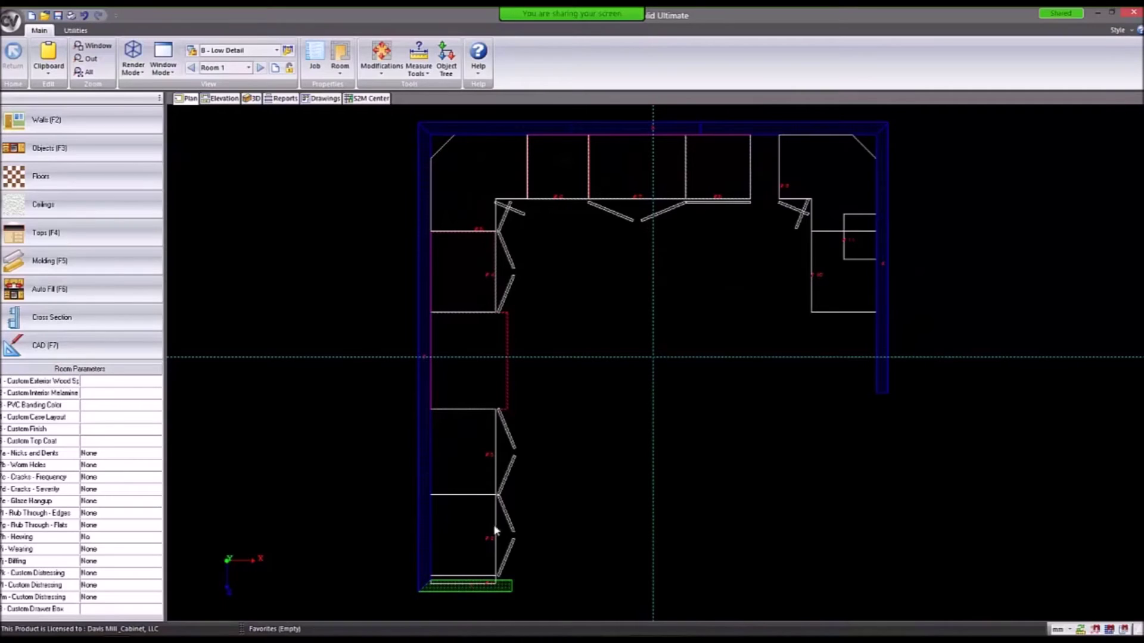
scroll(631, 290, "down", 2)
scroll(655, 289, "up", 2)
scroll(660, 289, "down", 2)
scroll(661, 286, "up", 2)
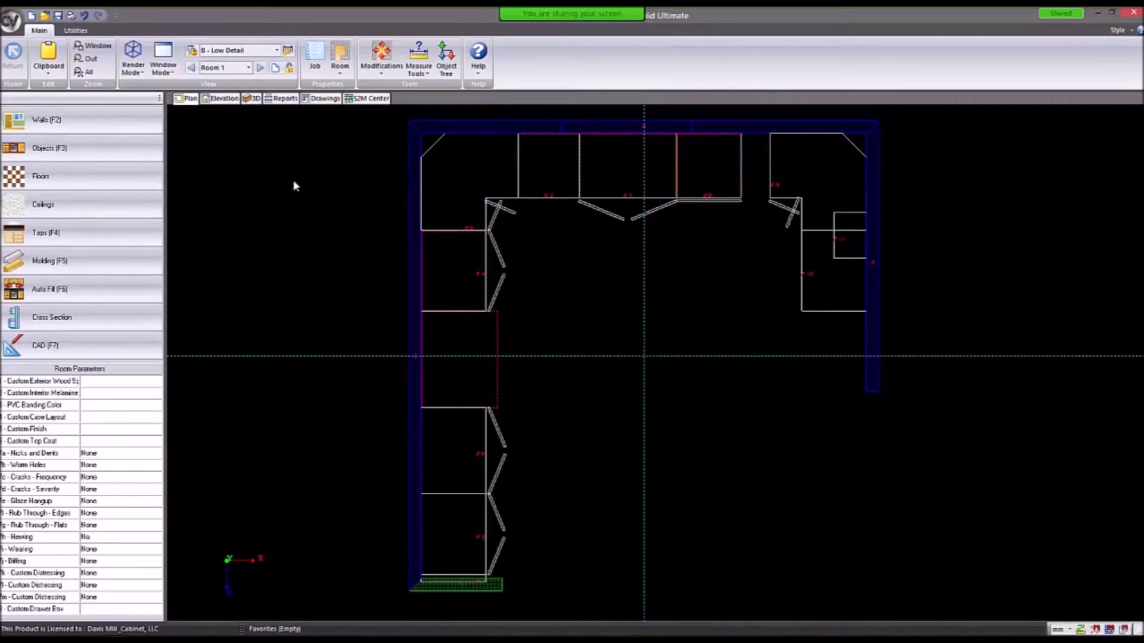
Change the plan's layer schedule to B - Med Detail, and return it to B - Show All Details for comparison.
left_click(225, 51)
left_click(223, 143)
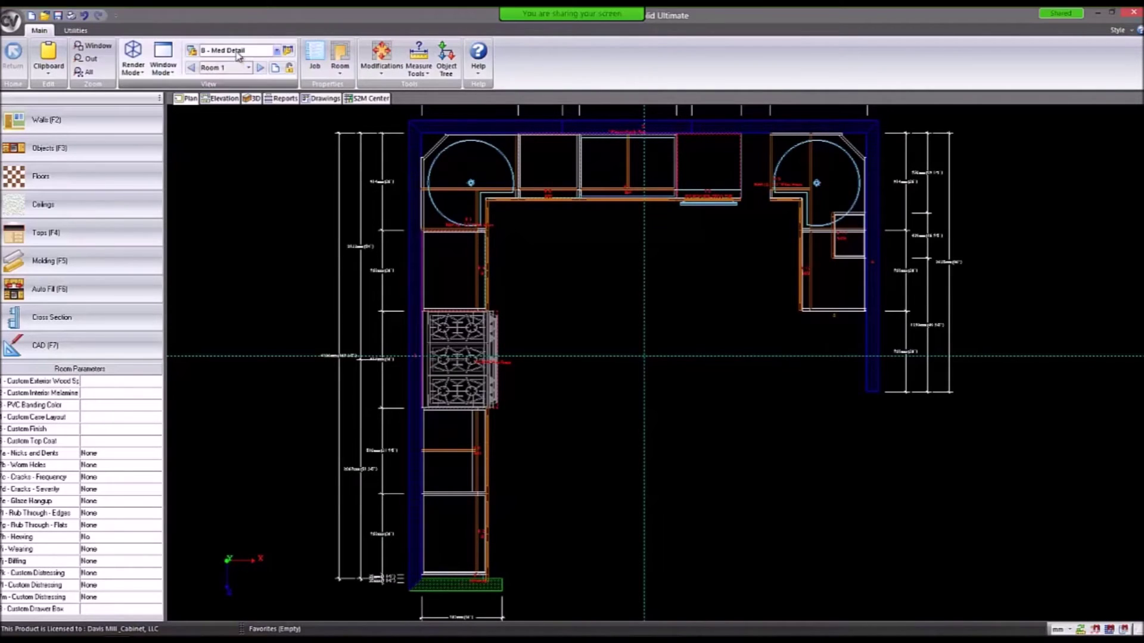
left_click(238, 51)
left_click(234, 131)
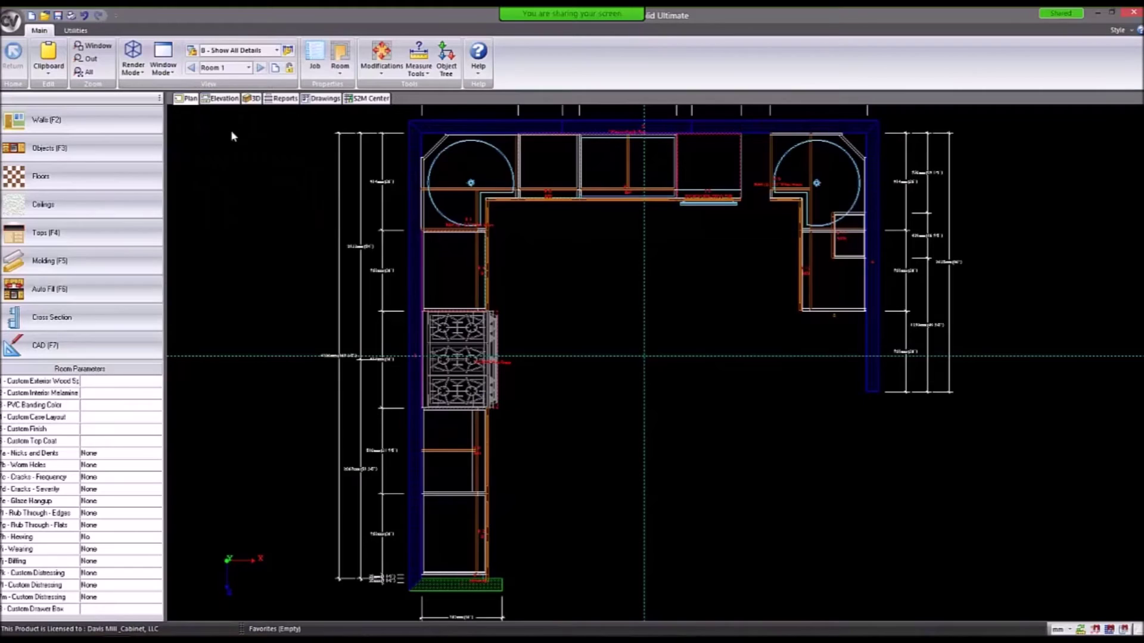
Examine the corner cabinets up close under the B - Med Detail layer schedule, and restore B - Show All Details.
left_click(236, 52)
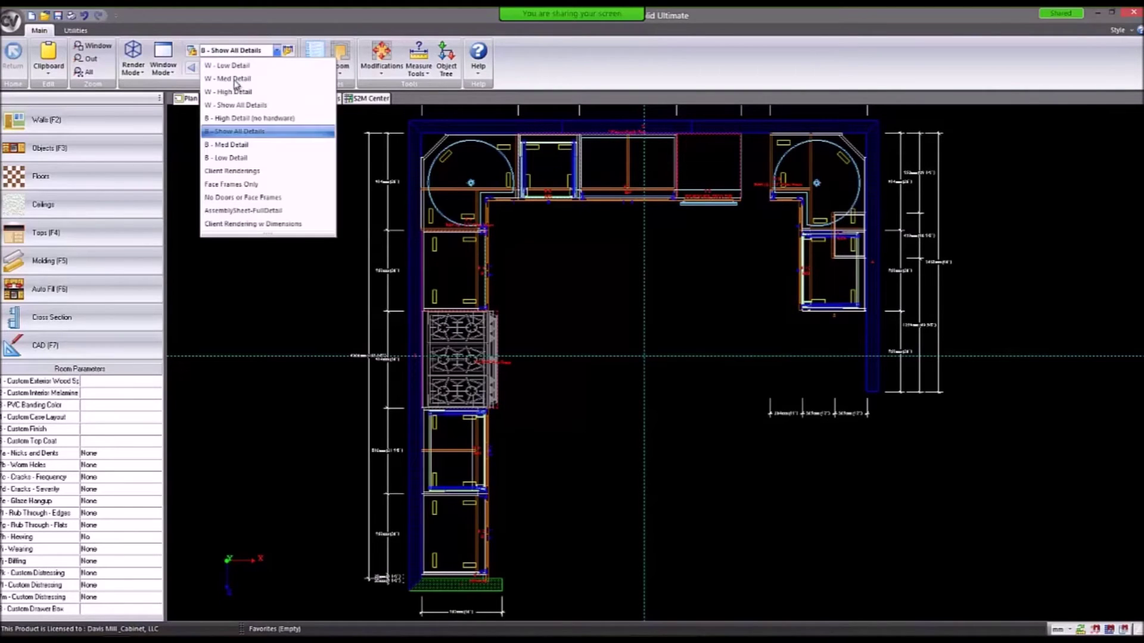
left_click(234, 144)
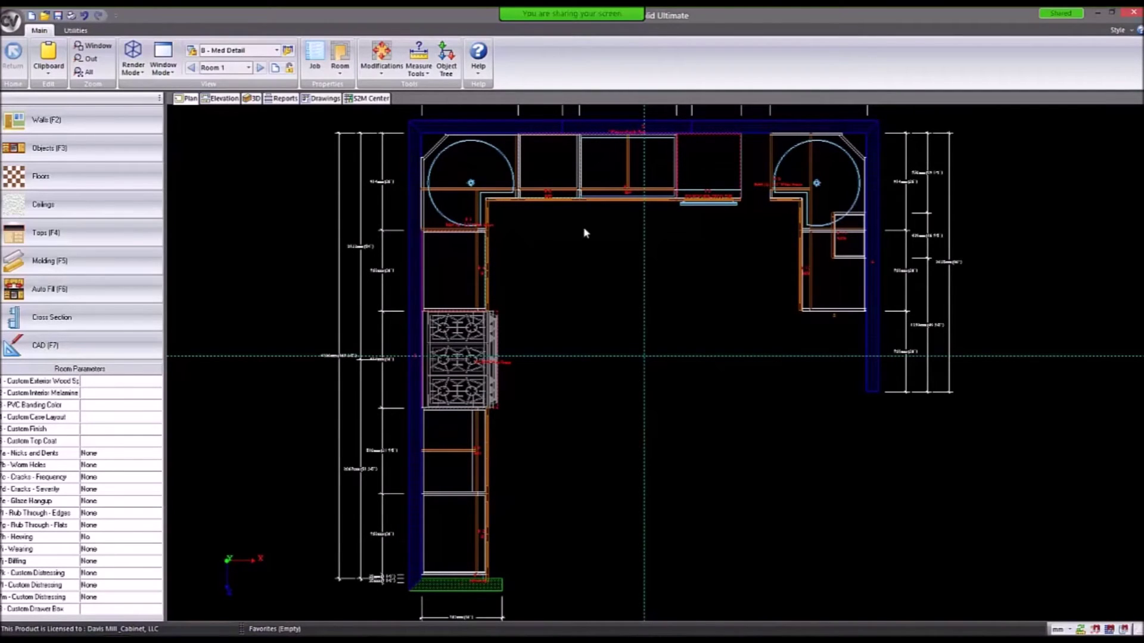
scroll(531, 192, "up", 6)
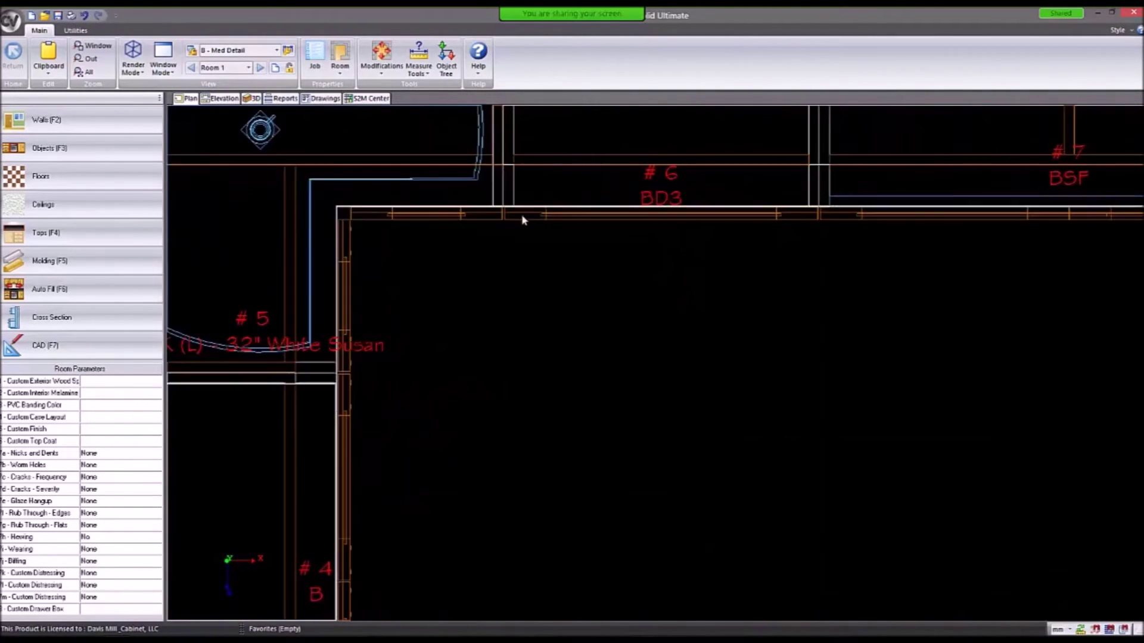
scroll(475, 245, "down", 2)
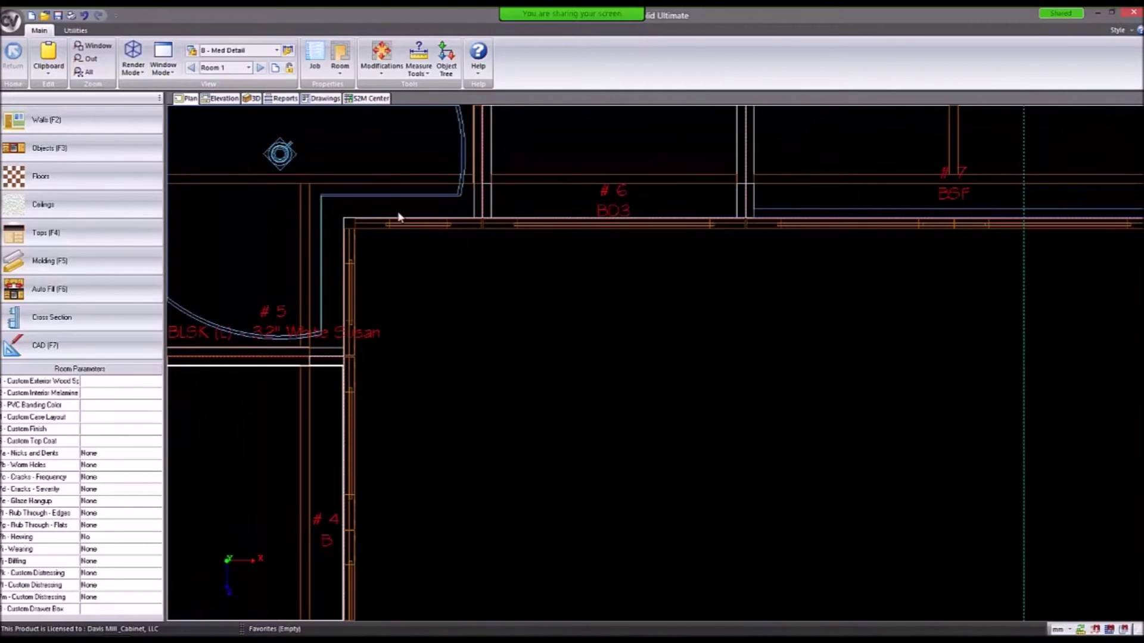
scroll(307, 173, "down", 4)
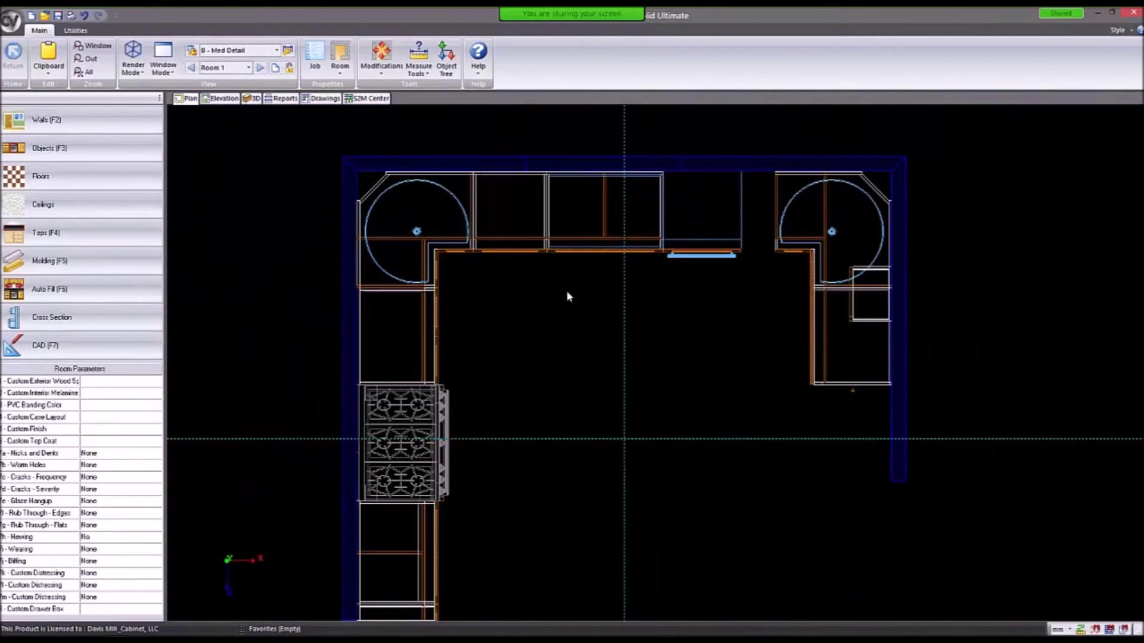
left_click(238, 50)
left_click(235, 131)
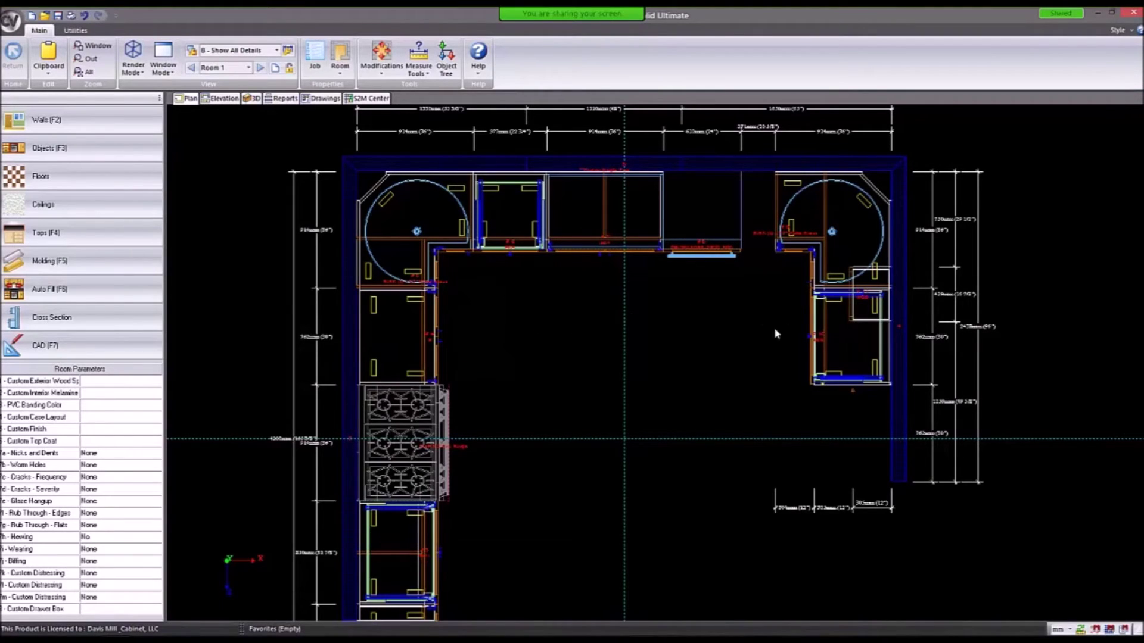
Look through the available schedules in the Layer Schedules dialog and close it without changes.
left_click(249, 52)
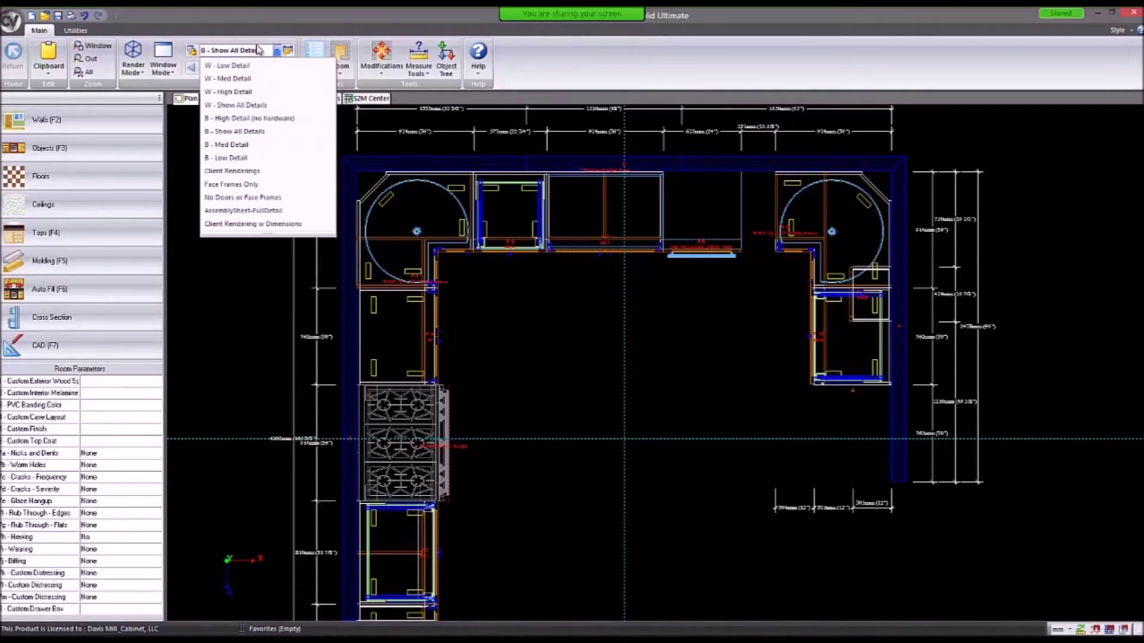
left_click(263, 51)
left_click(288, 52)
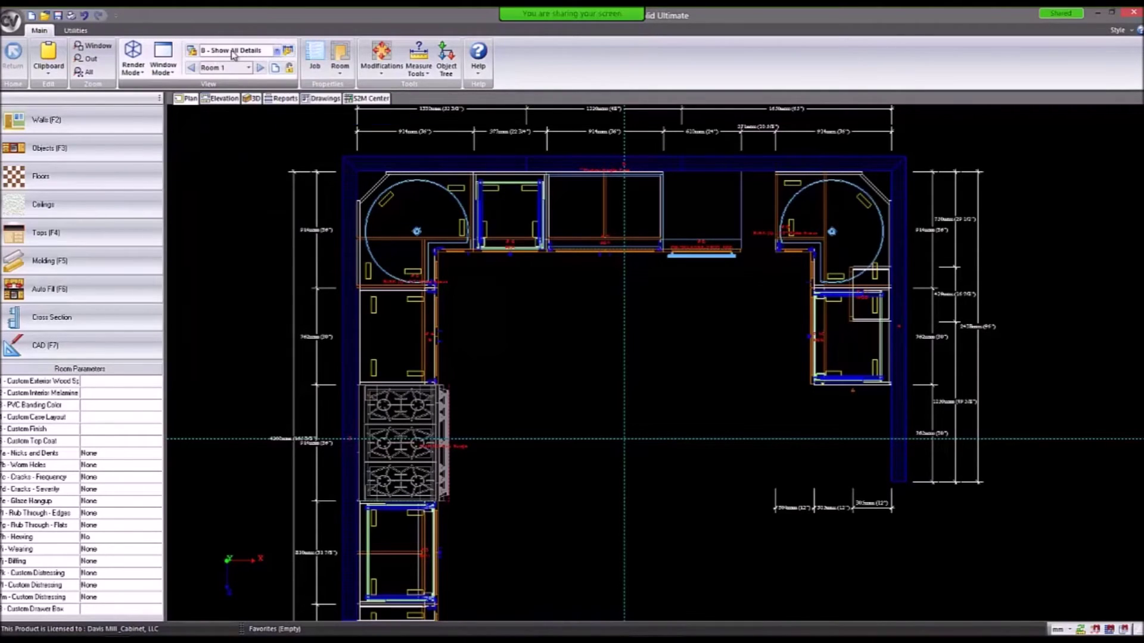
left_click(192, 52)
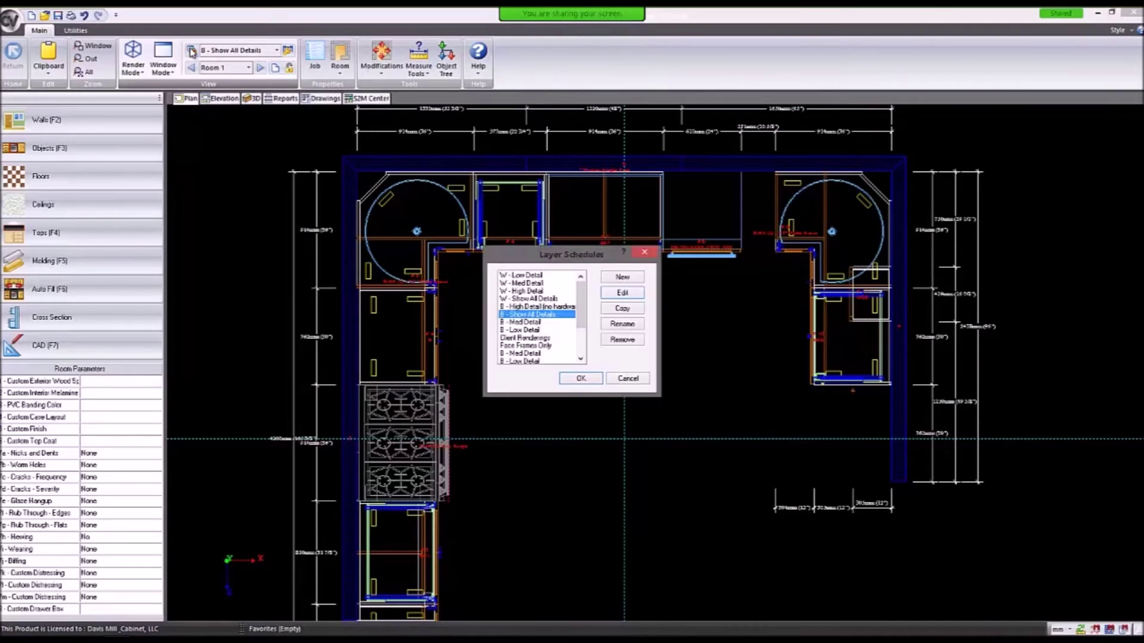
scroll(578, 319, "down", 2)
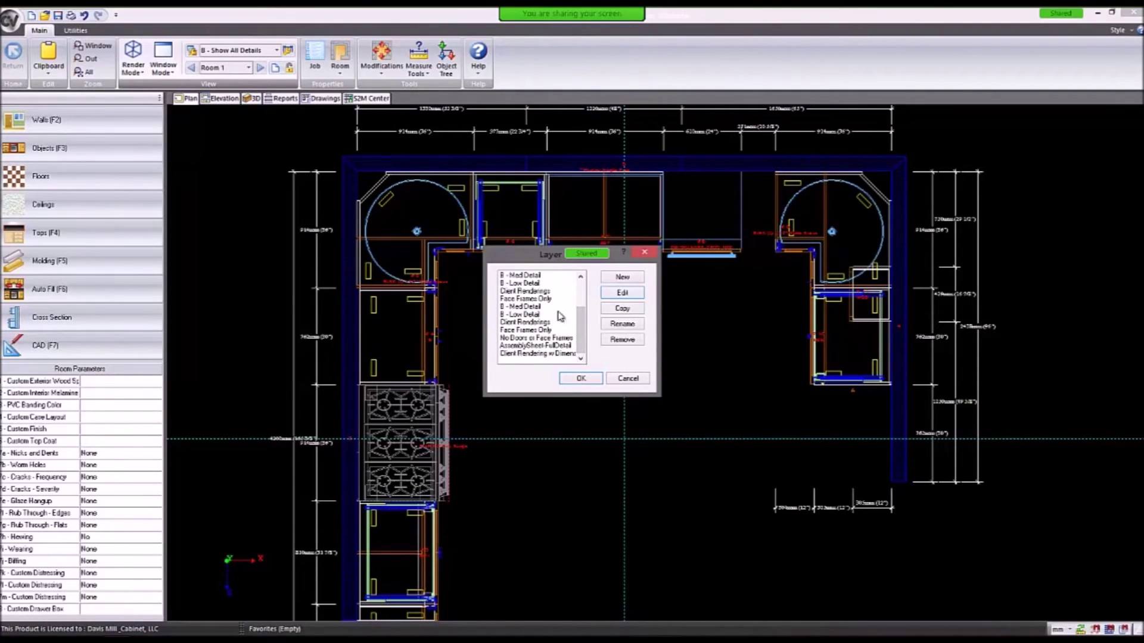
left_click(640, 380)
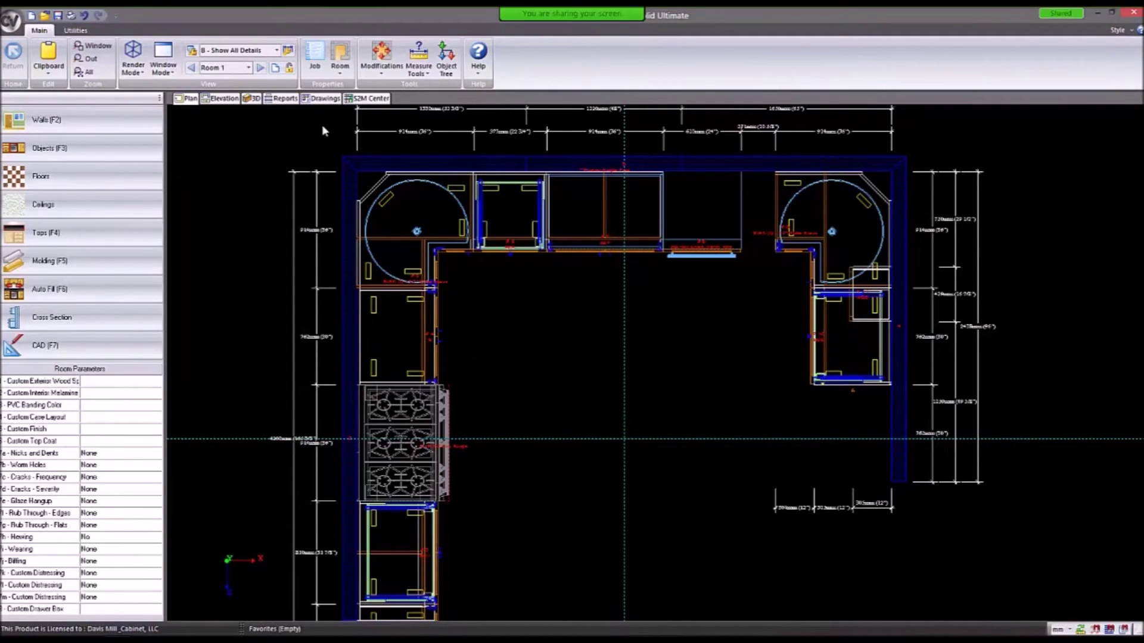
Examine the line type options for the Walls layer in the plan's view properties, leaving the line type unchanged.
right_click(617, 337)
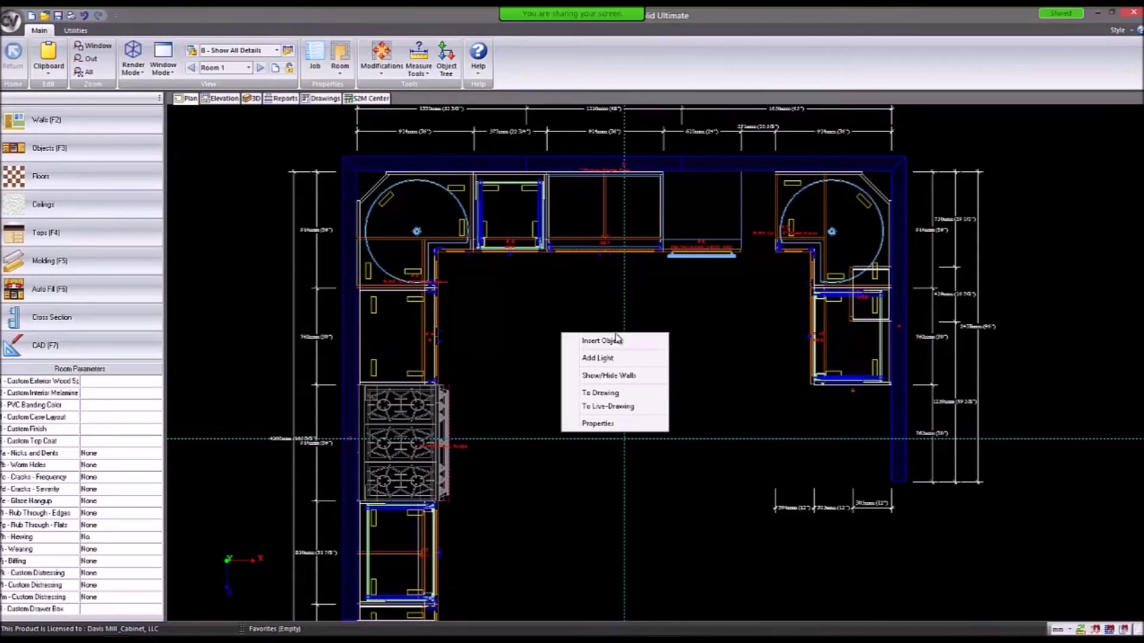
left_click(602, 425)
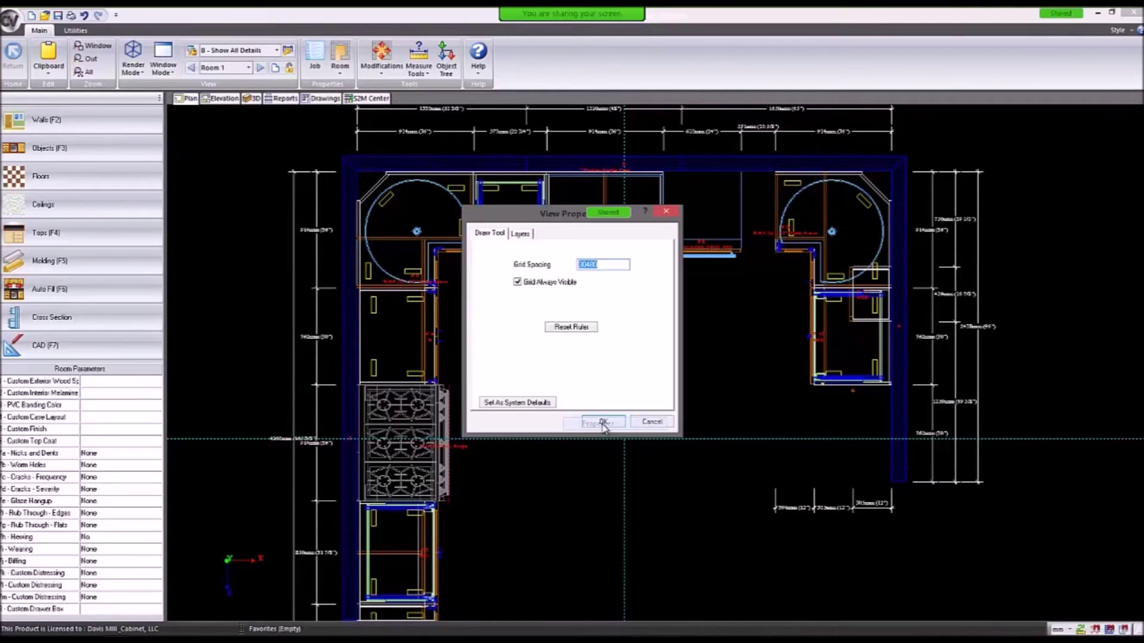
left_click(520, 234)
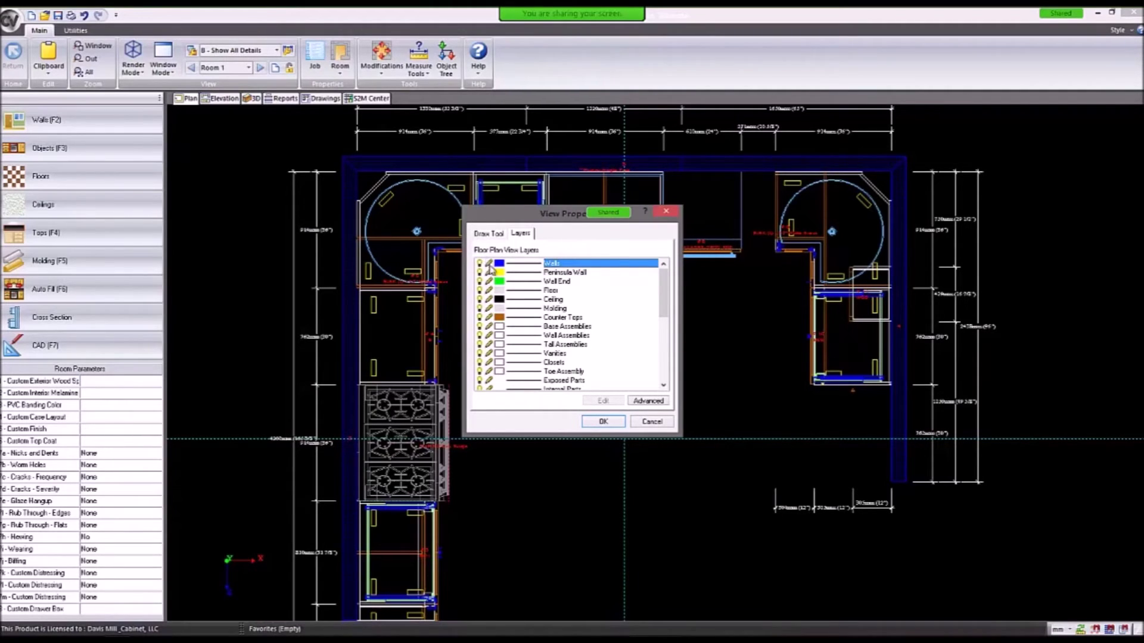
left_click(532, 269)
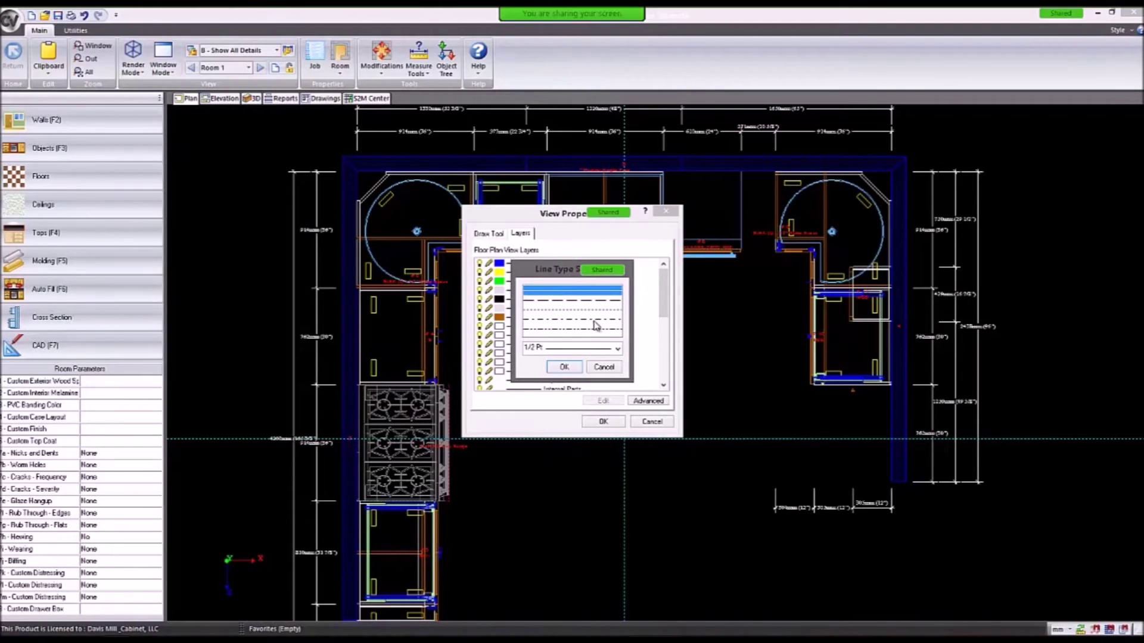
left_click(603, 367)
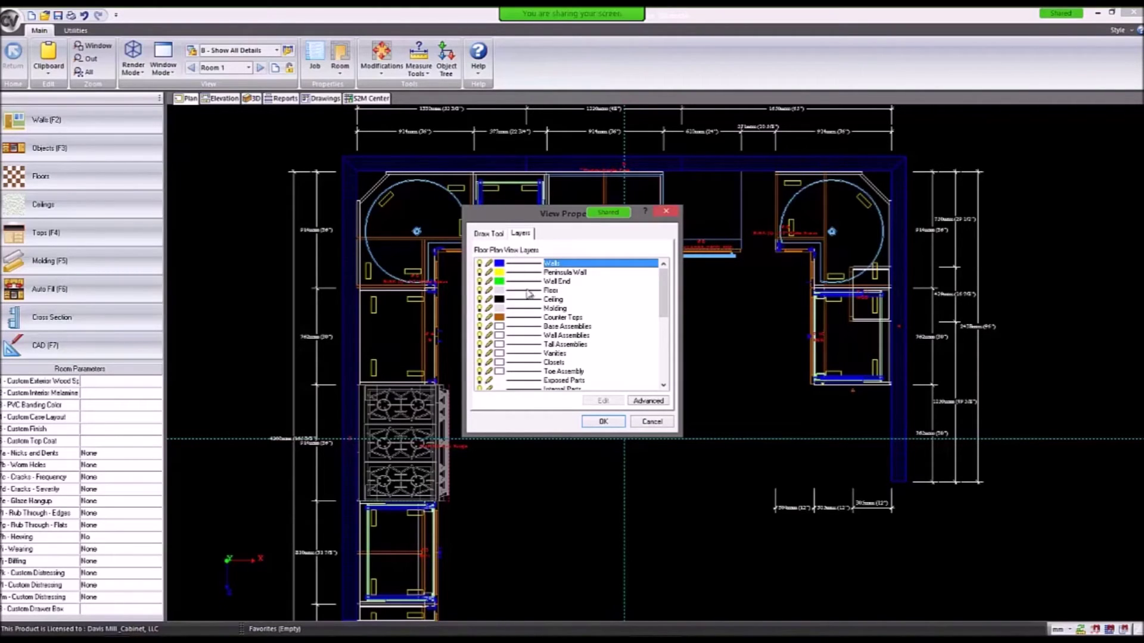
Change the Operations layer's color to light red in the floor plan view layers and apply it to the plan.
left_click_drag(665, 301, 663, 365)
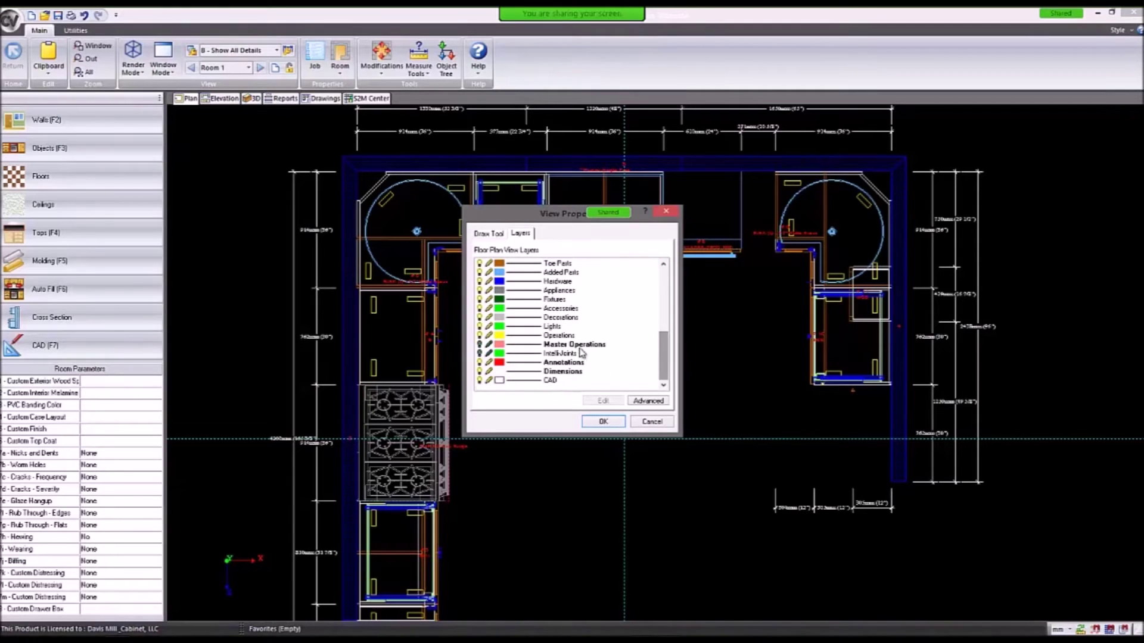
left_click(499, 336)
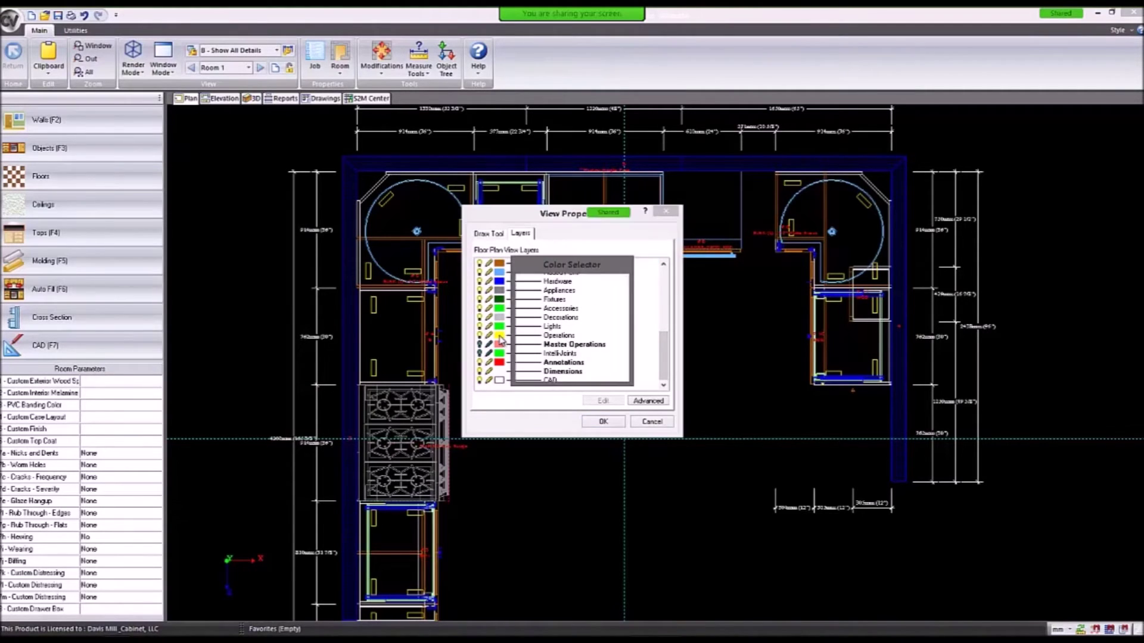
left_click(553, 292)
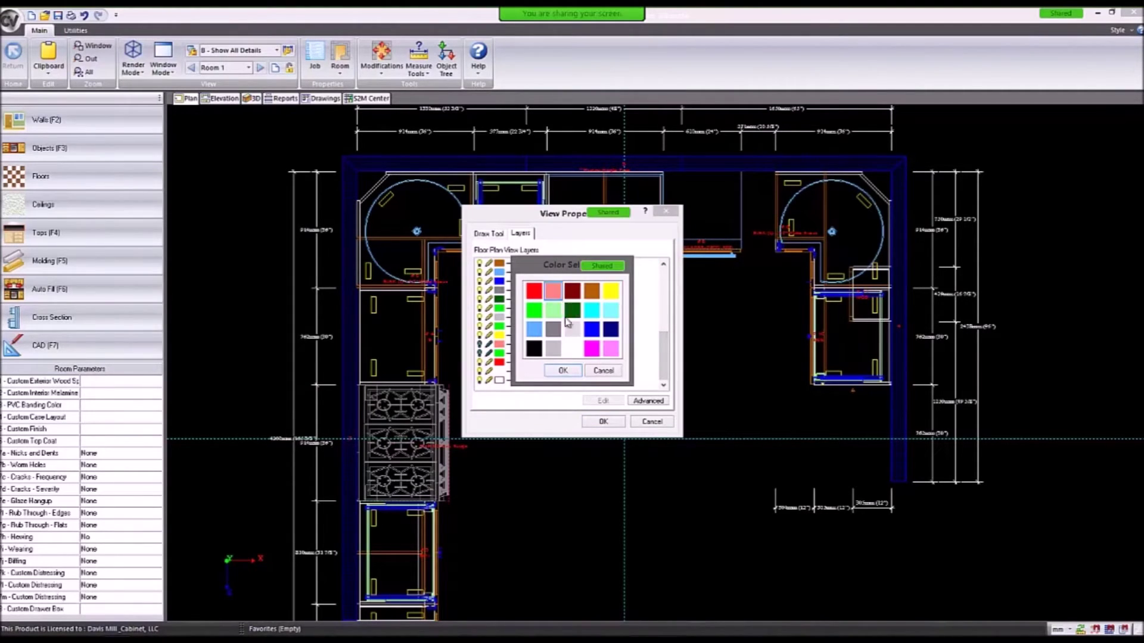
left_click(574, 372)
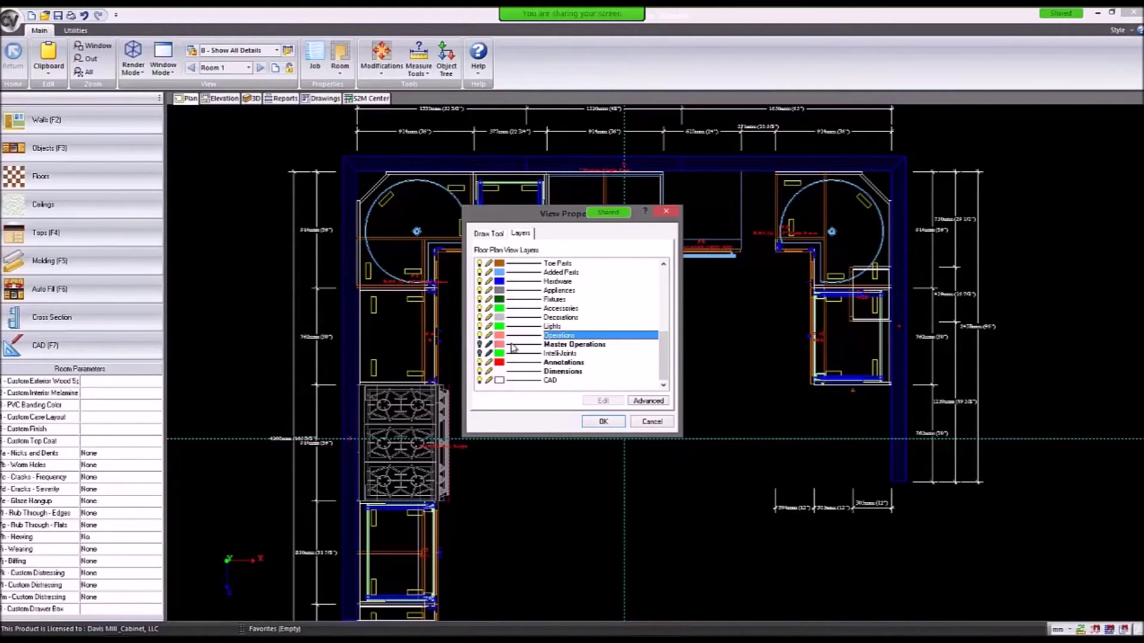
left_click_drag(665, 357, 653, 248)
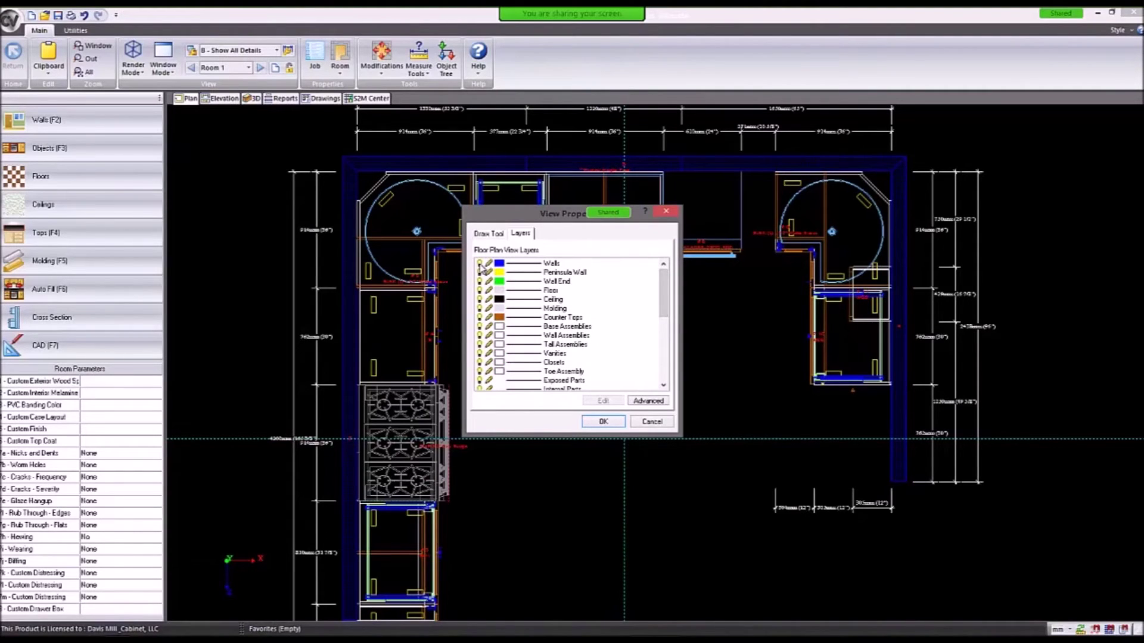
left_click(485, 266)
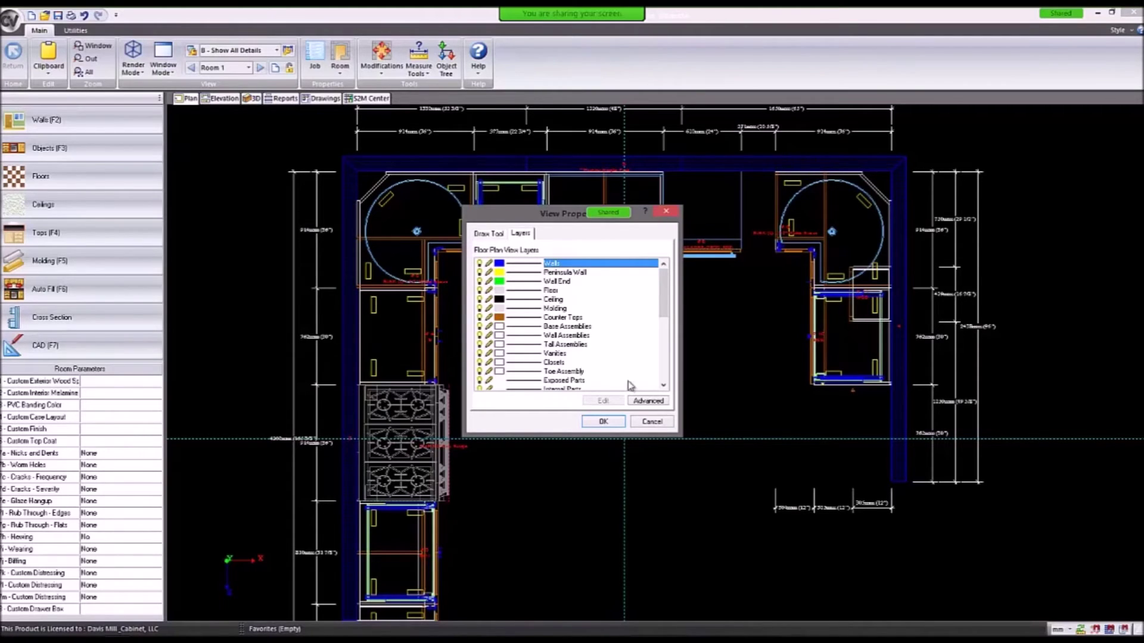
left_click(613, 423)
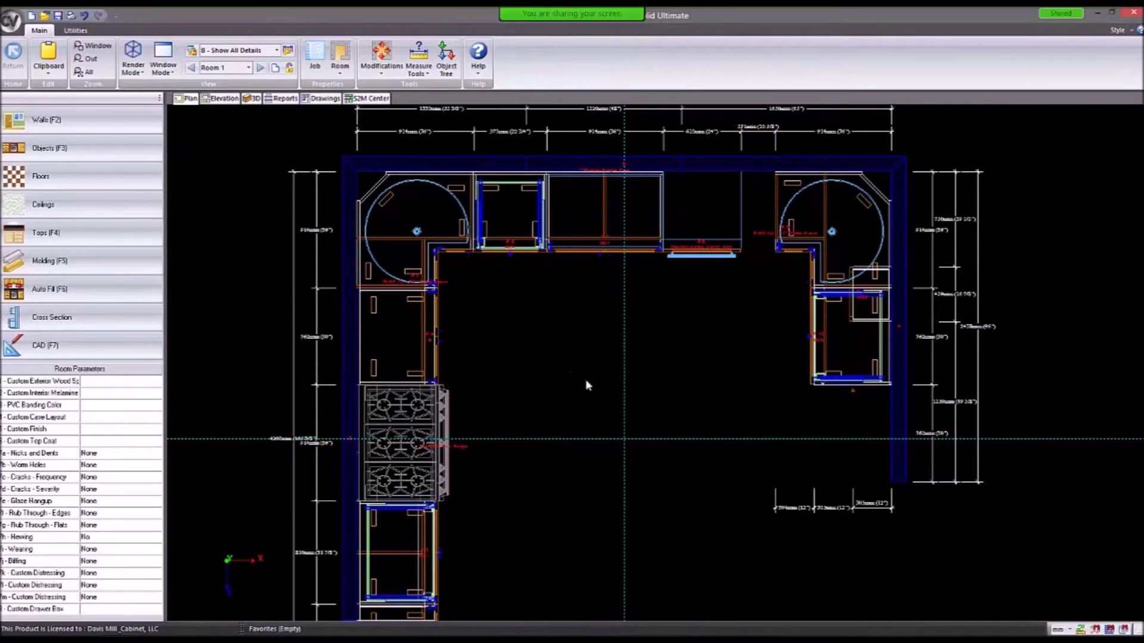
middle_click_drag(588, 340, 598, 323)
middle_click_drag(594, 267, 619, 314)
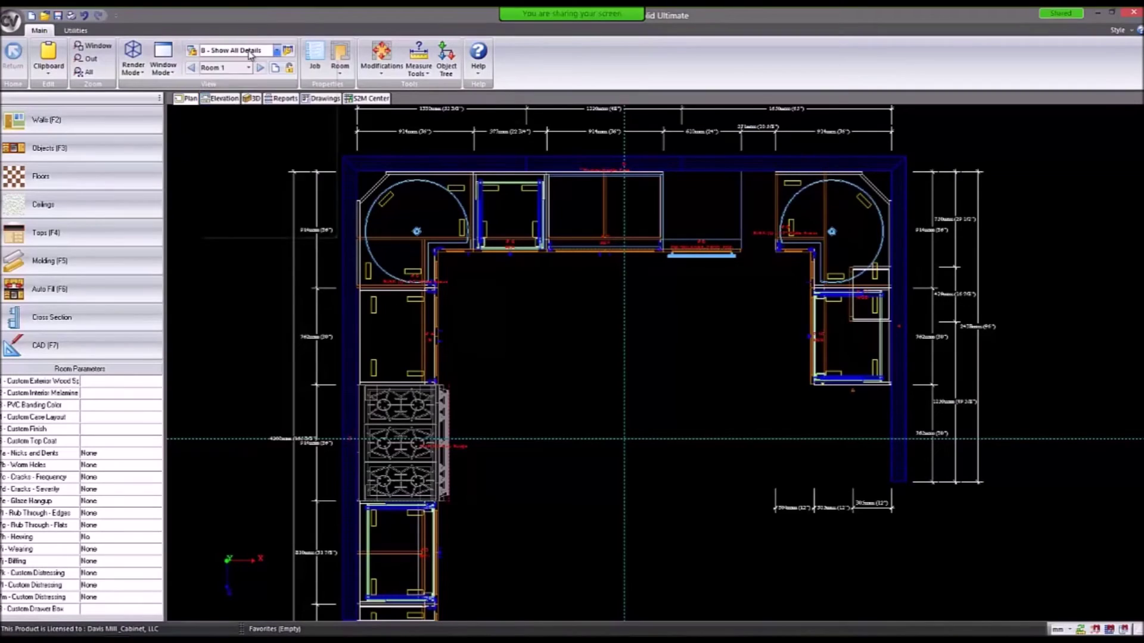
Look through the available layer schedules in the Layer Schedules dialog and close it without changes.
left_click(250, 52)
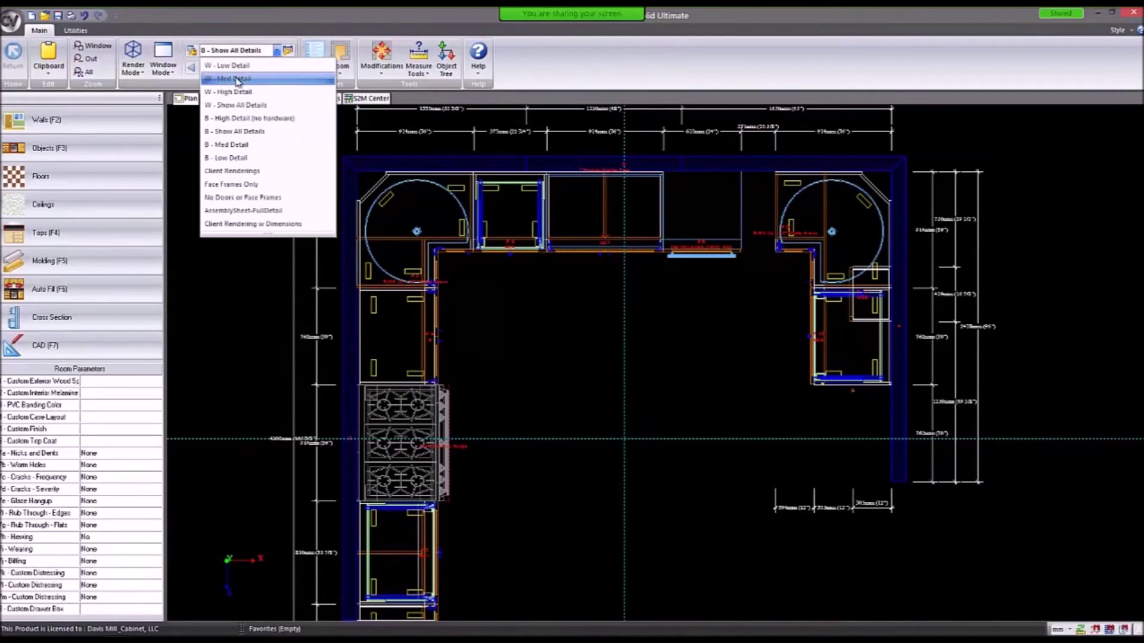
left_click(262, 52)
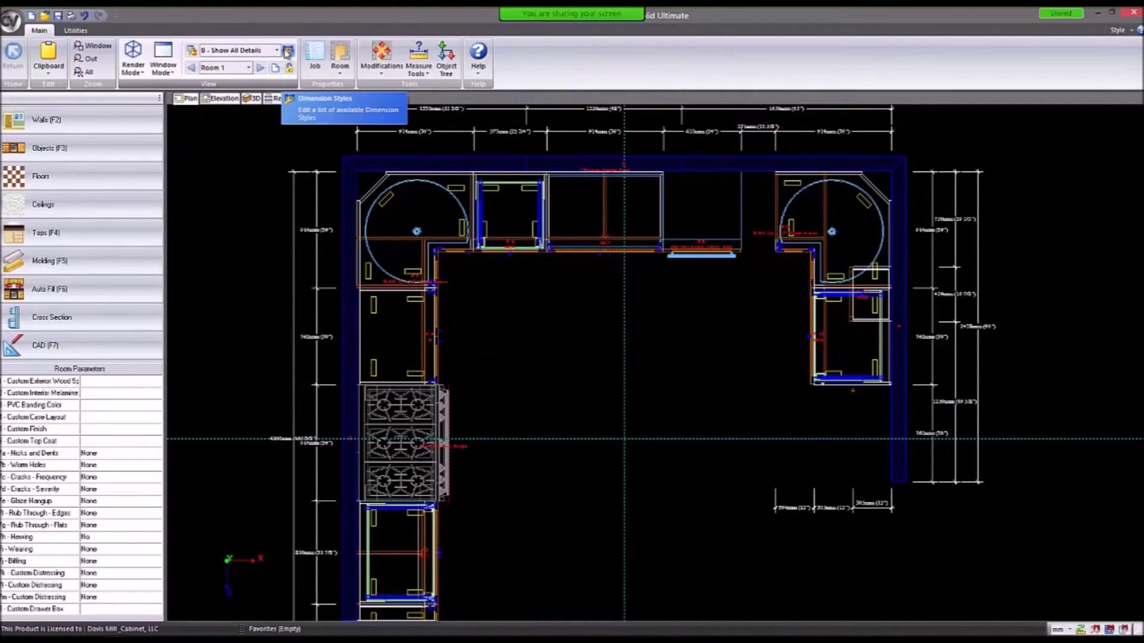
left_click(192, 51)
left_click_drag(581, 322, 576, 355)
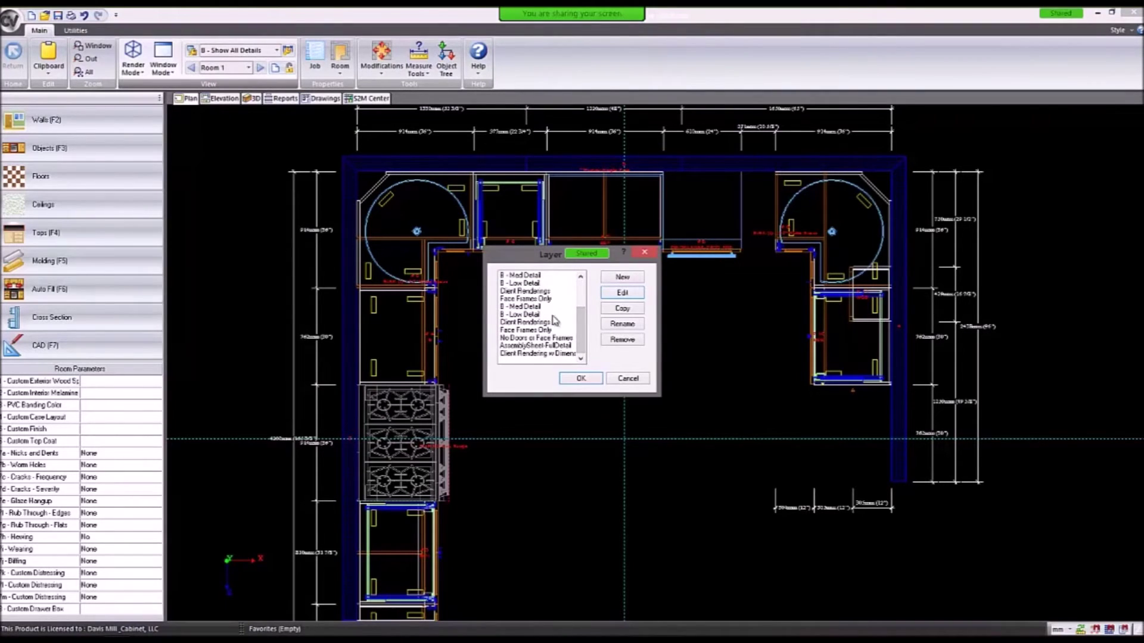
left_click(628, 379)
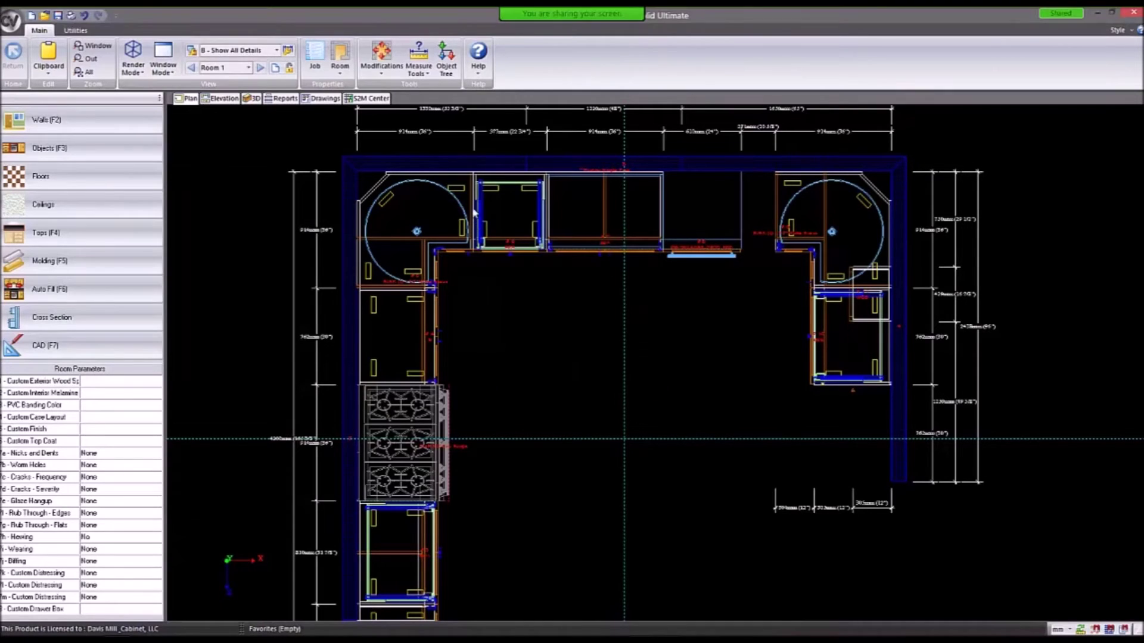
Reopen the floor plan view layers and review the line type choices for the Walls layer without changing them.
right_click(617, 337)
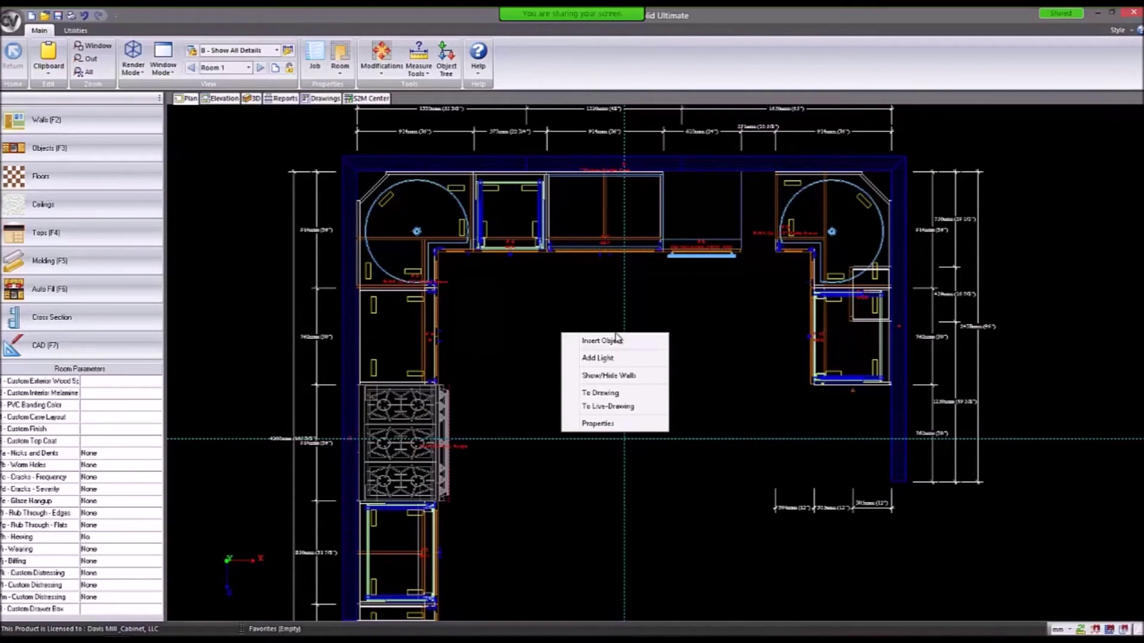
left_click(597, 423)
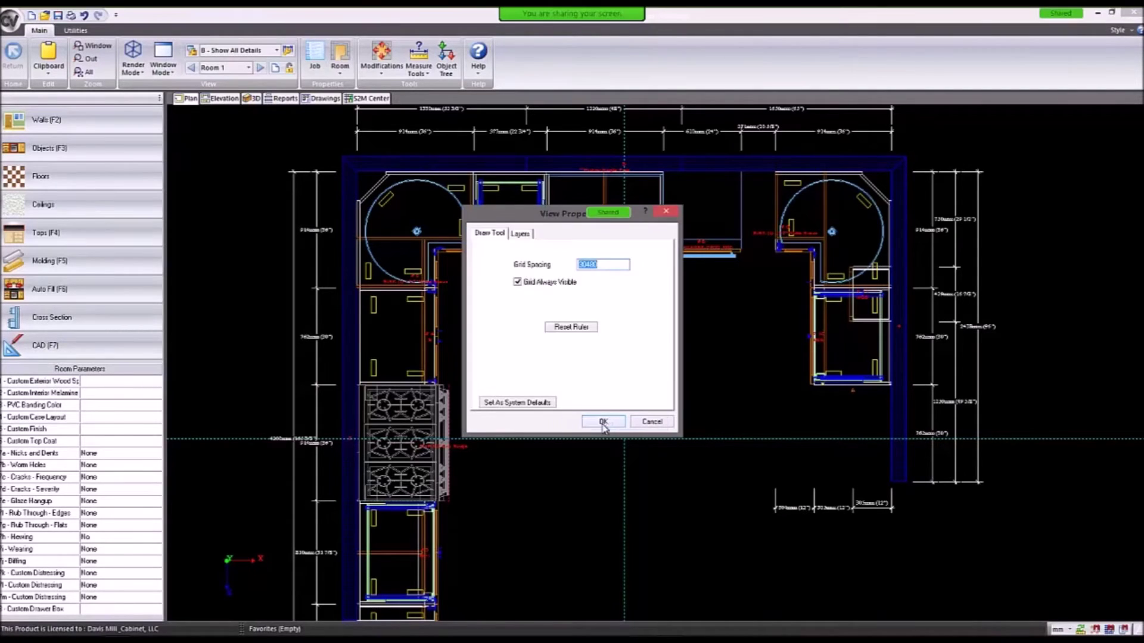
left_click(520, 234)
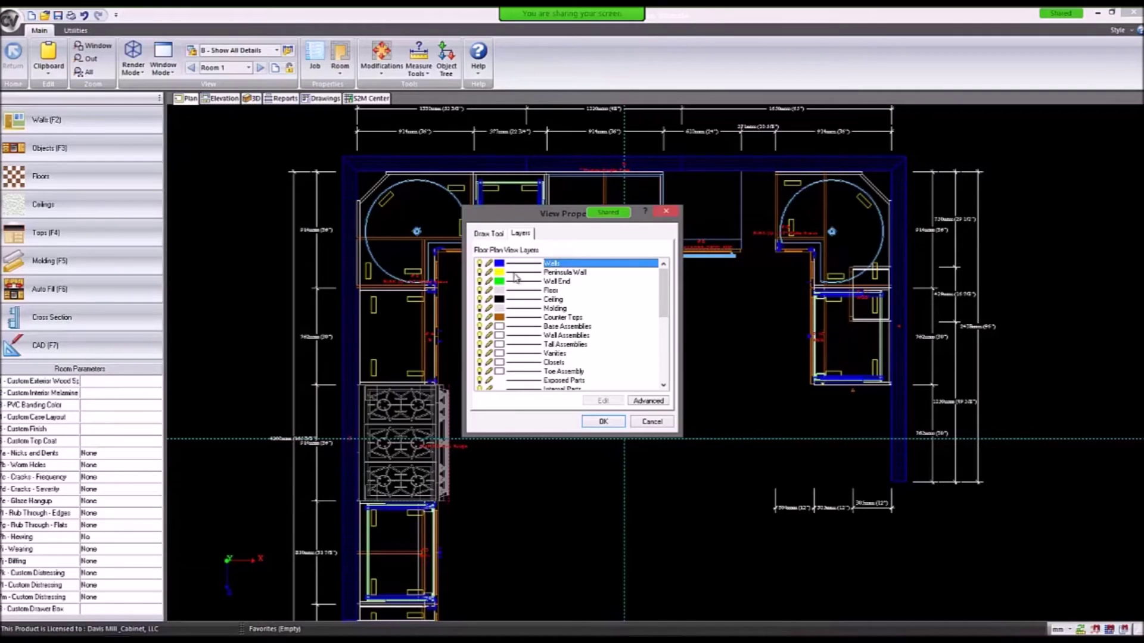
left_click(530, 268)
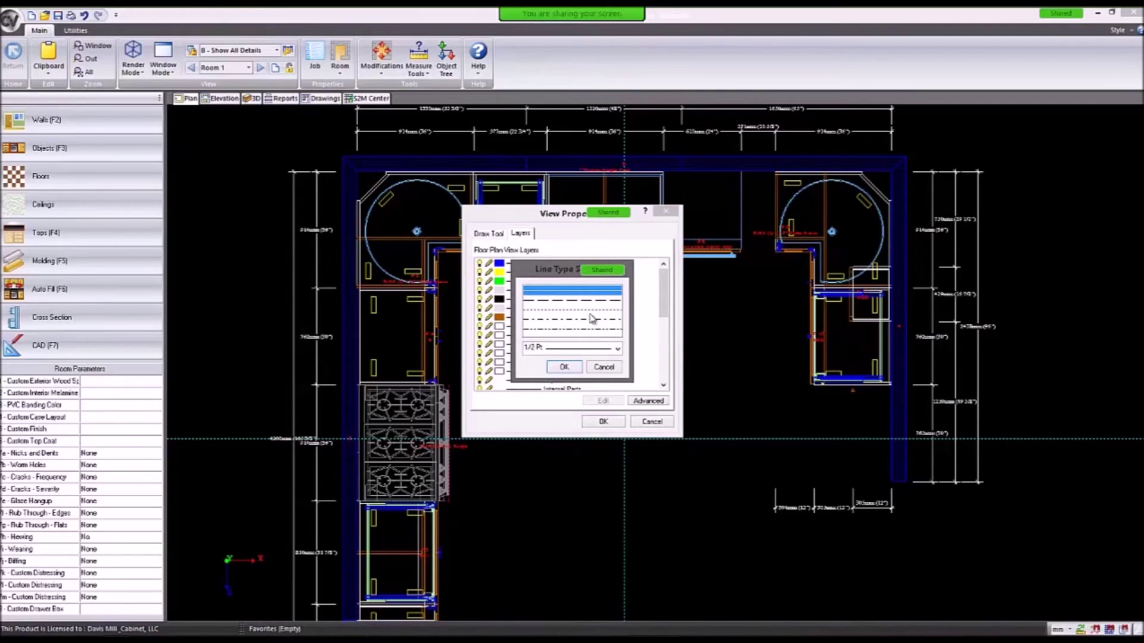
left_click(603, 367)
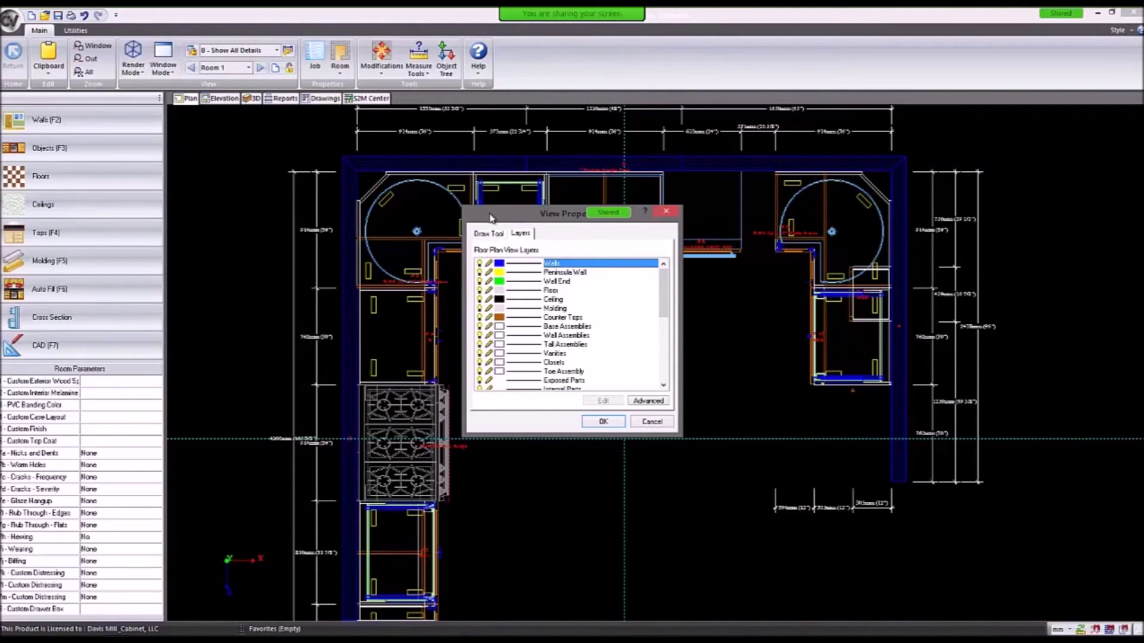
Recolor the Operations layer light red in the floor plan view layers and apply the view properties.
left_click_drag(663, 292, 663, 370)
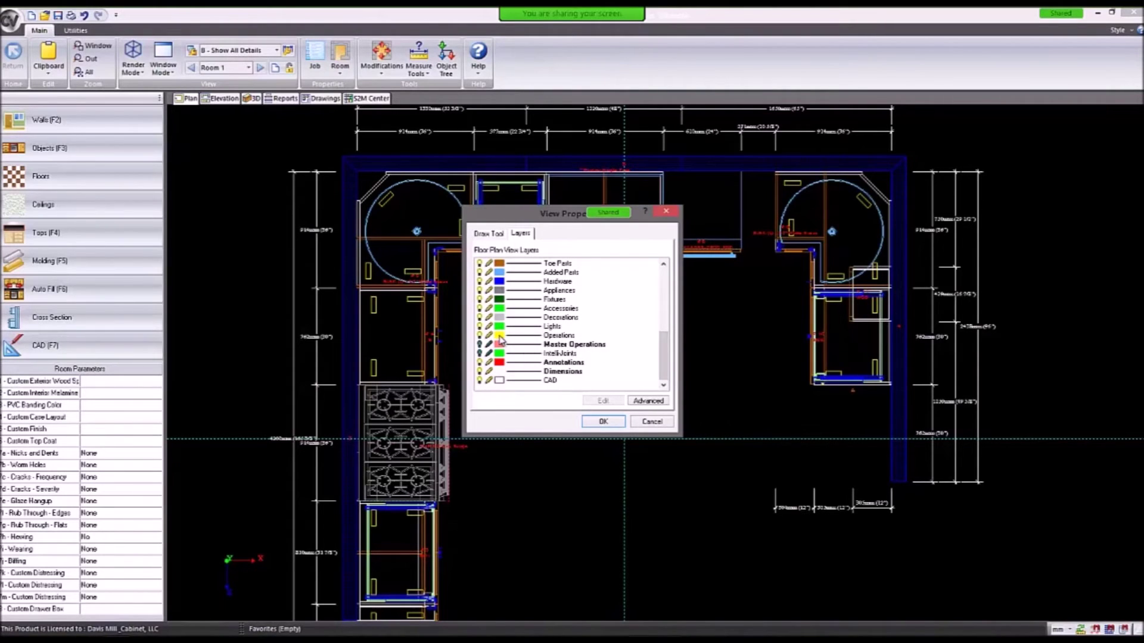
left_click(499, 335)
left_click(554, 295)
left_click(576, 374)
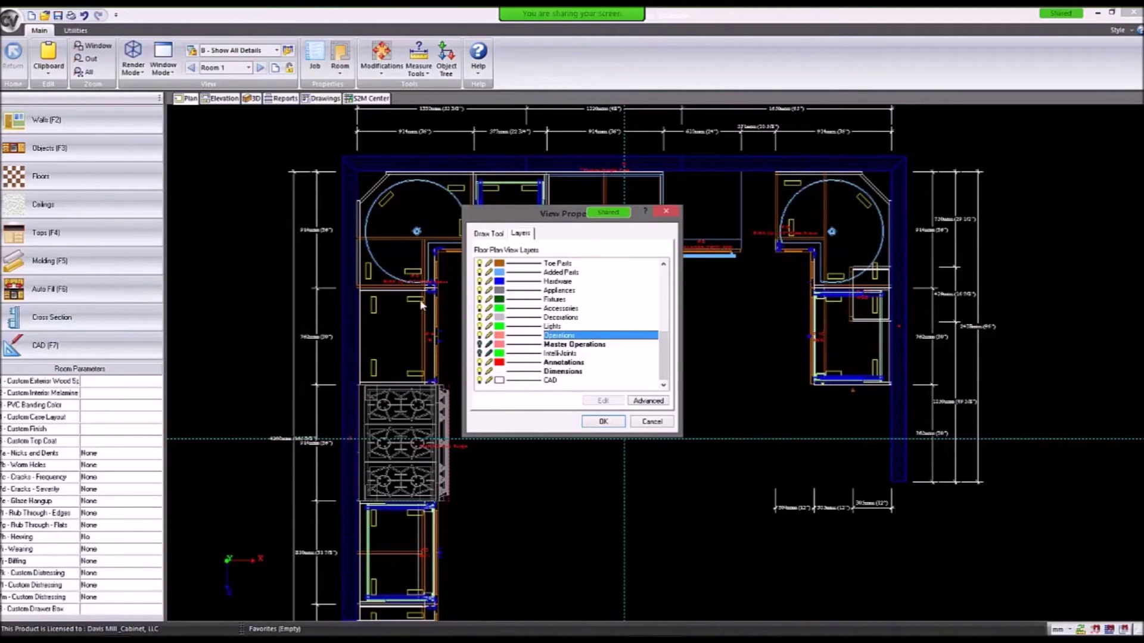
left_click_drag(665, 340, 666, 278)
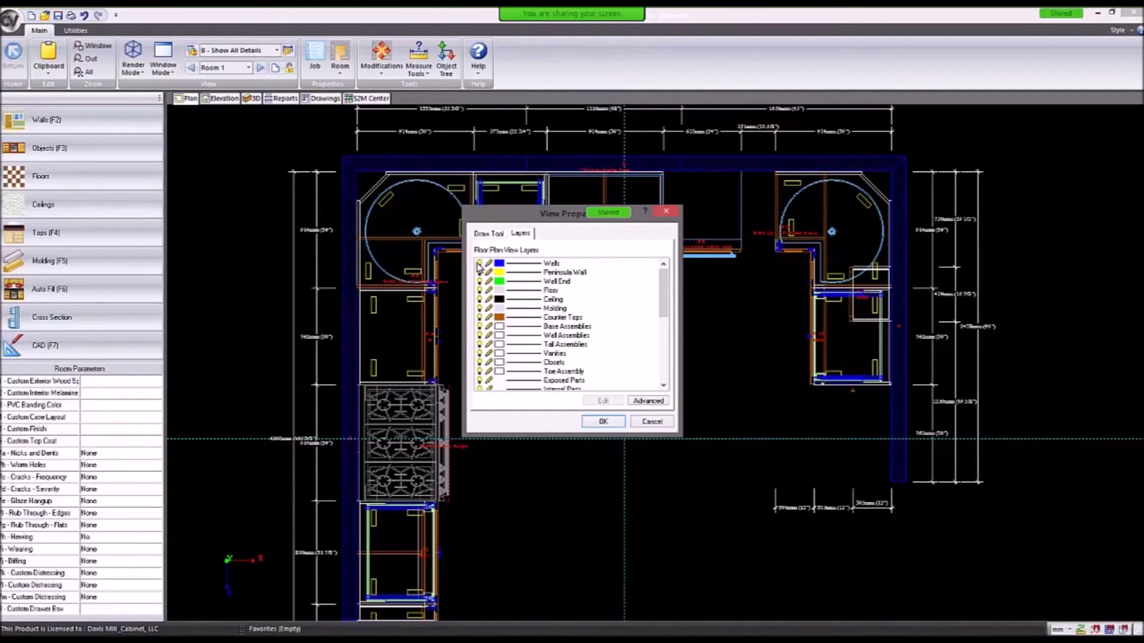
left_click(479, 263)
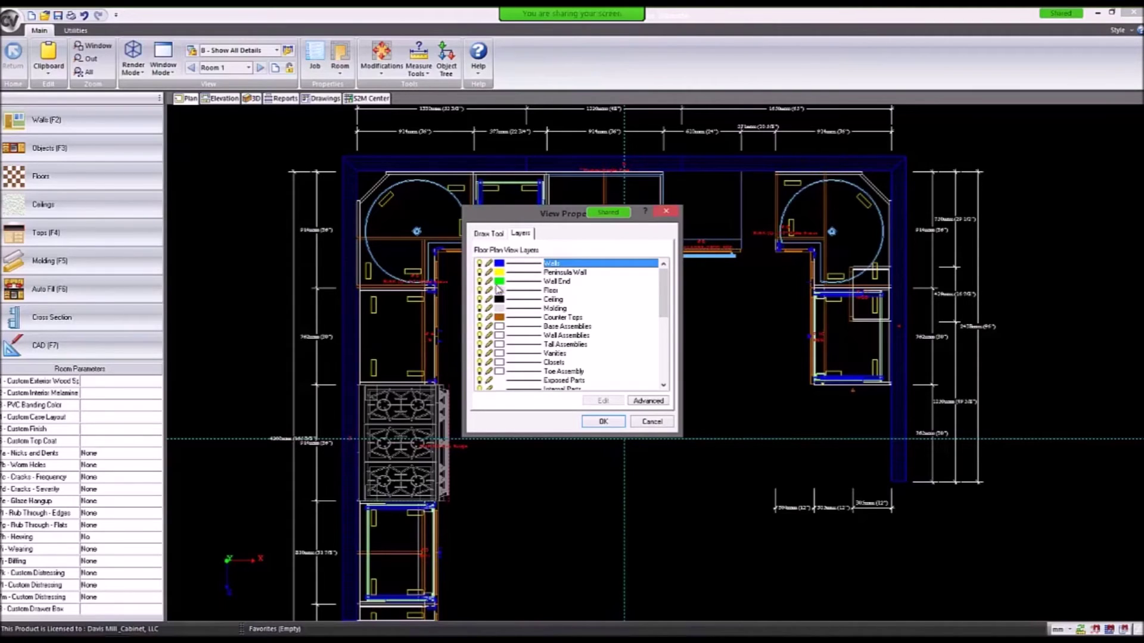
left_click(613, 423)
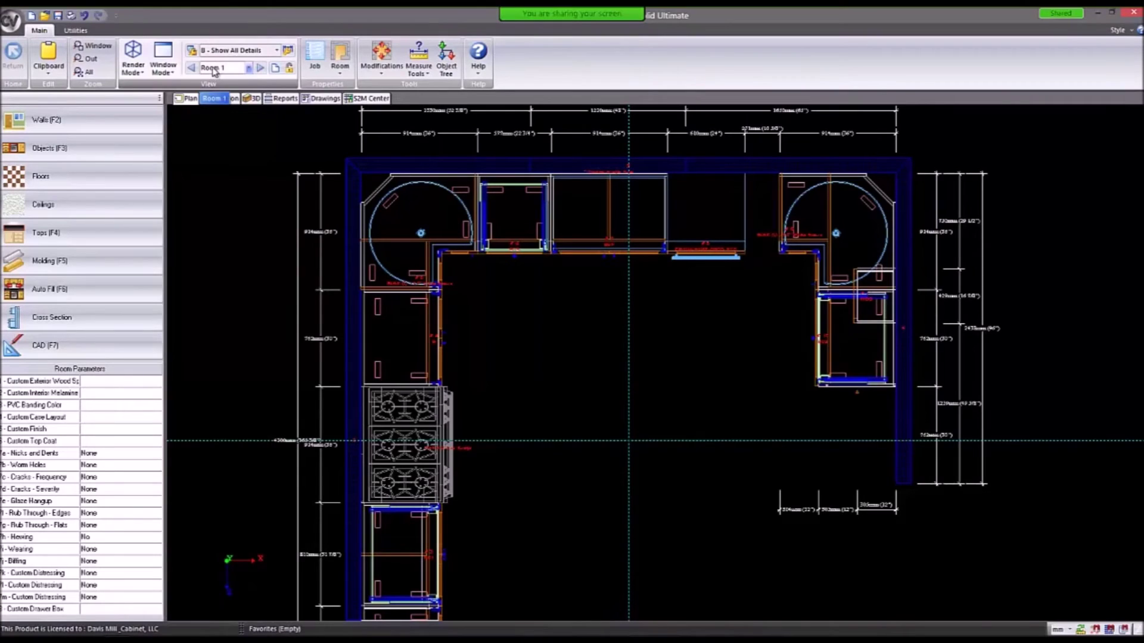
Check which rooms the job contains.
left_click(249, 69)
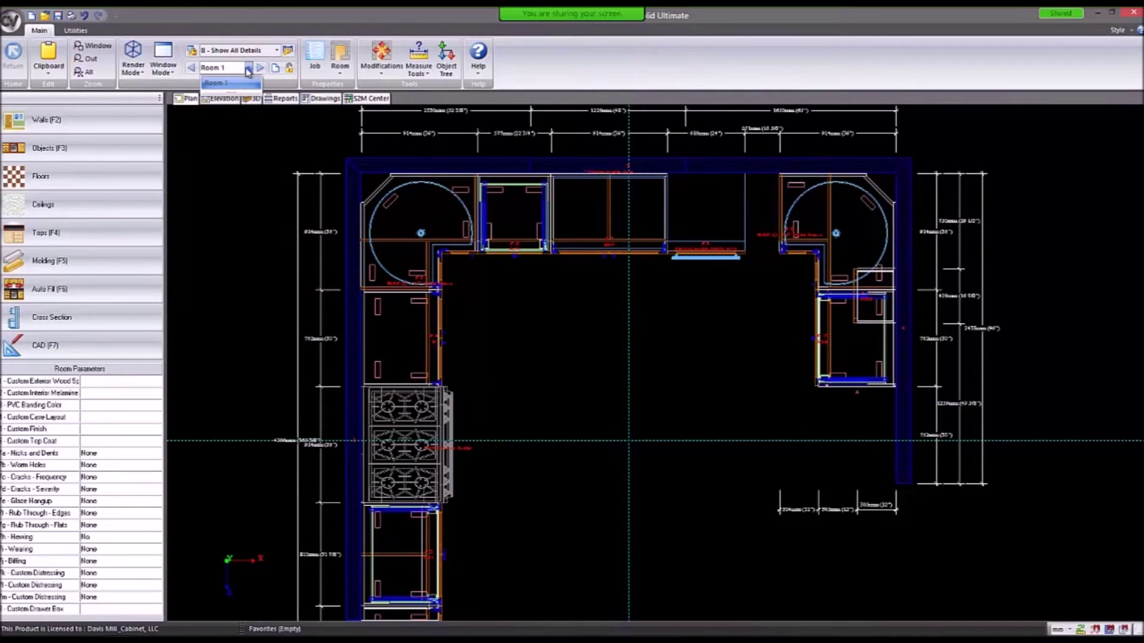
left_click(260, 69)
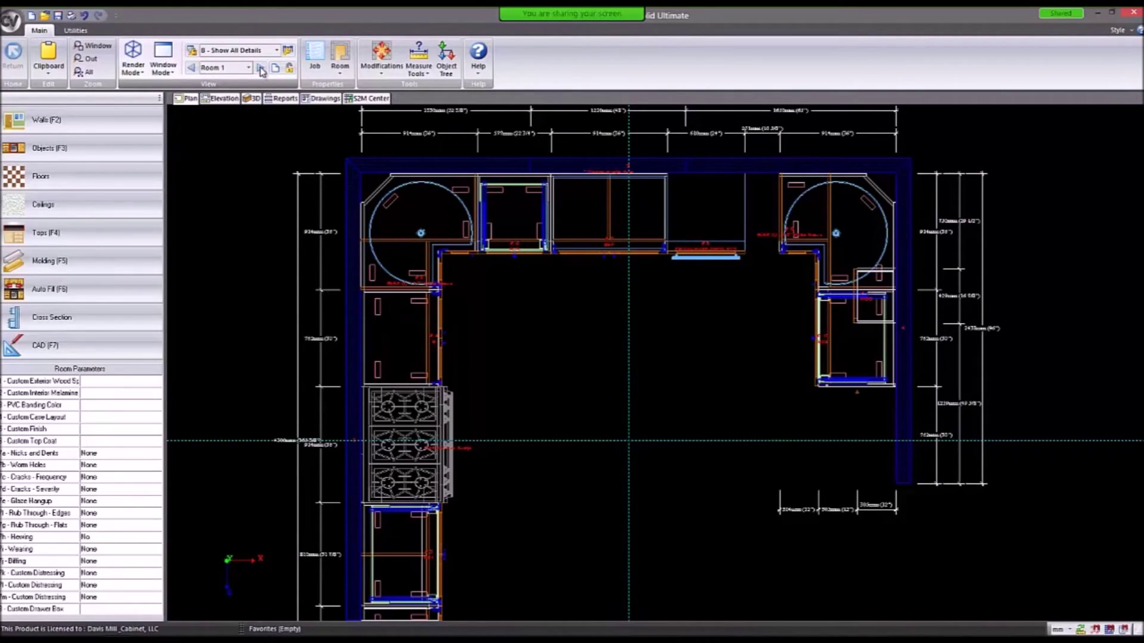
left_click(225, 68)
left_click(225, 69)
left_click(224, 69)
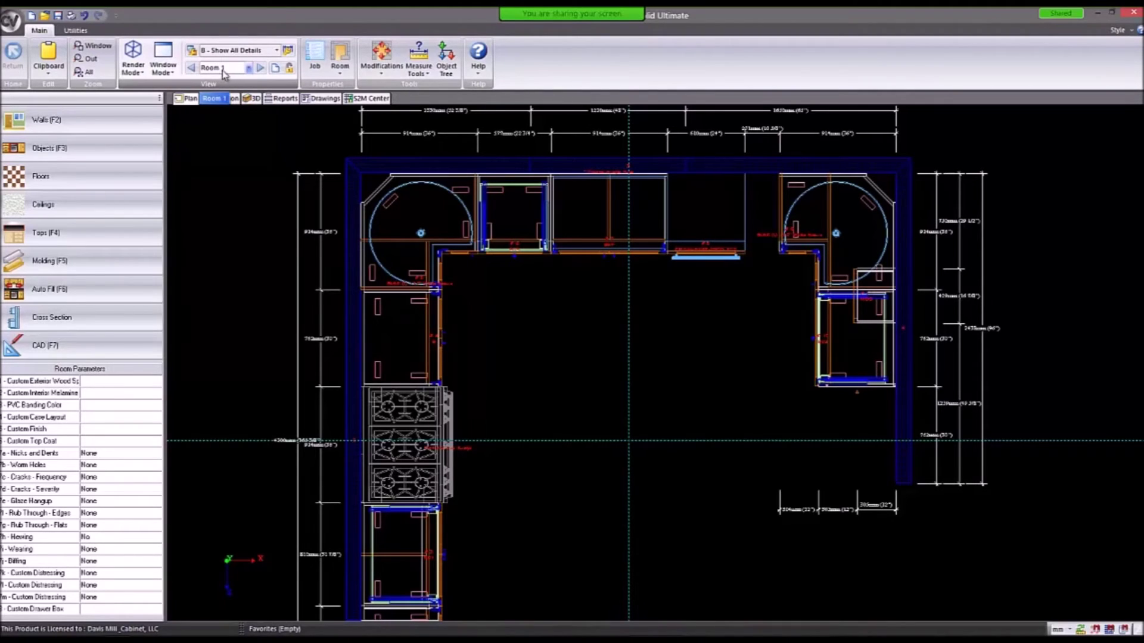
Add a new room and draw three chained walls in a U shape: 762 mm left, 2438 mm back and 762 mm right.
left_click(276, 69)
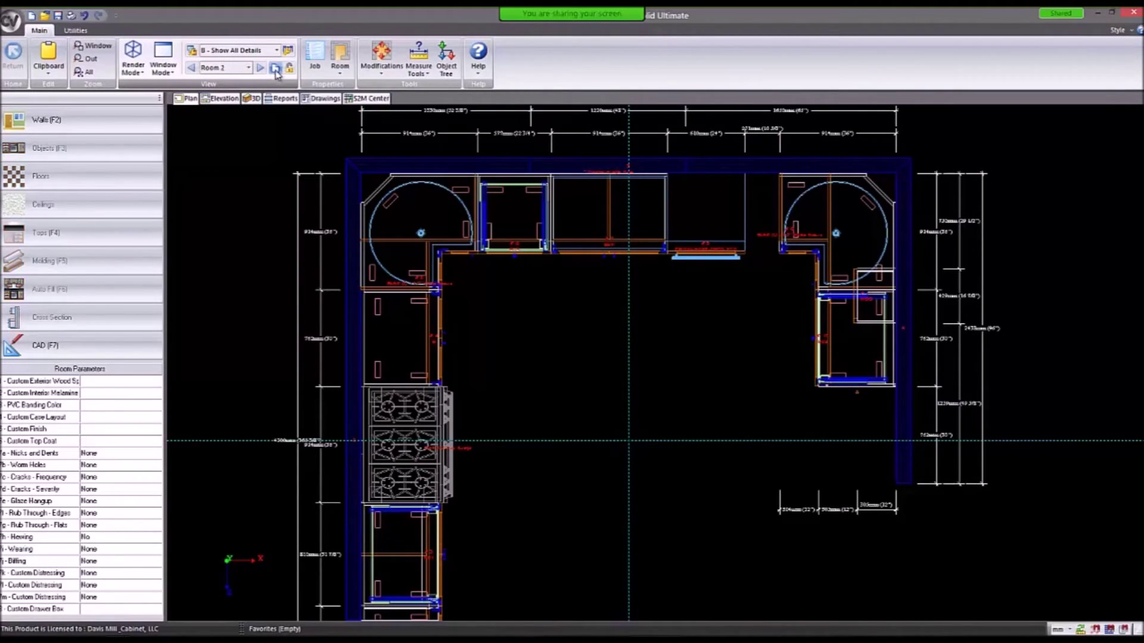
left_click(69, 124)
left_click(500, 331)
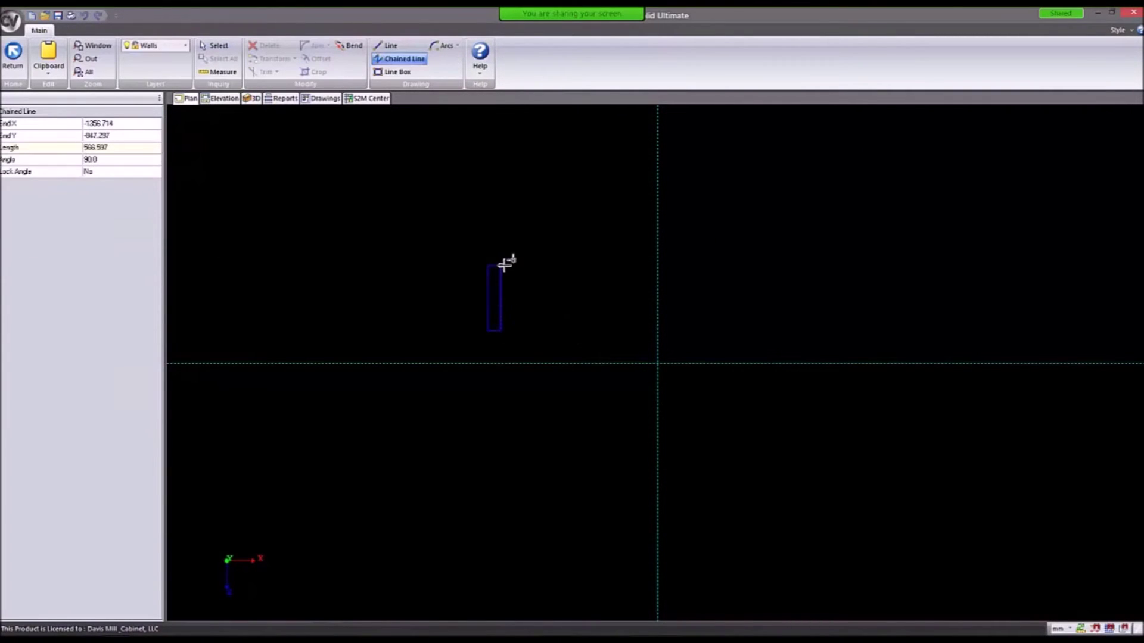
left_click(501, 242)
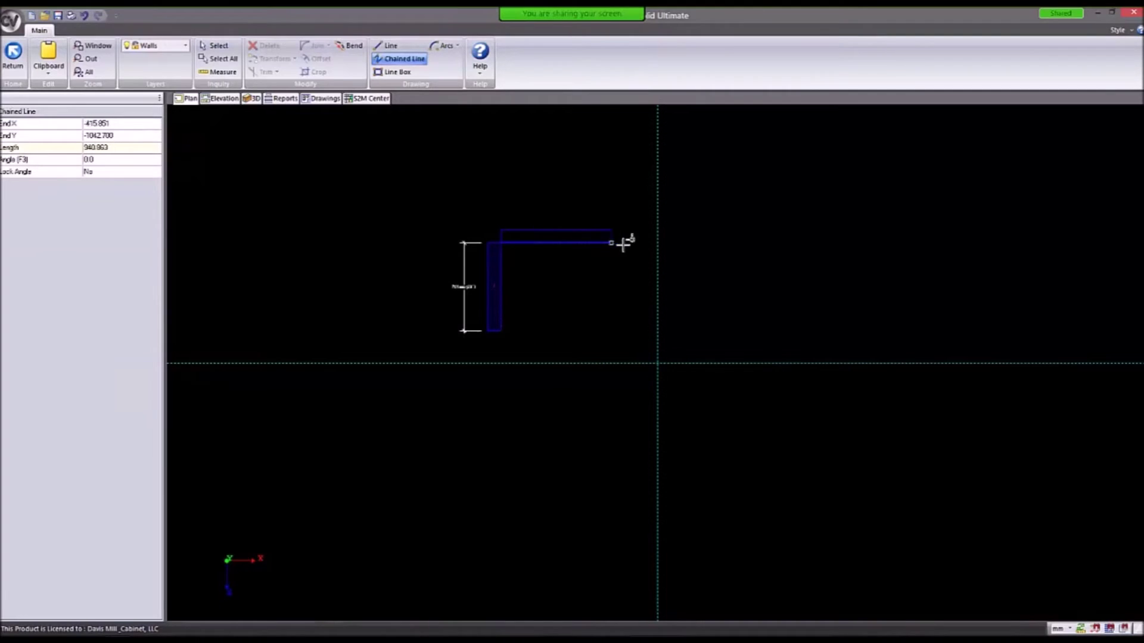
type("2438")
key("Return")
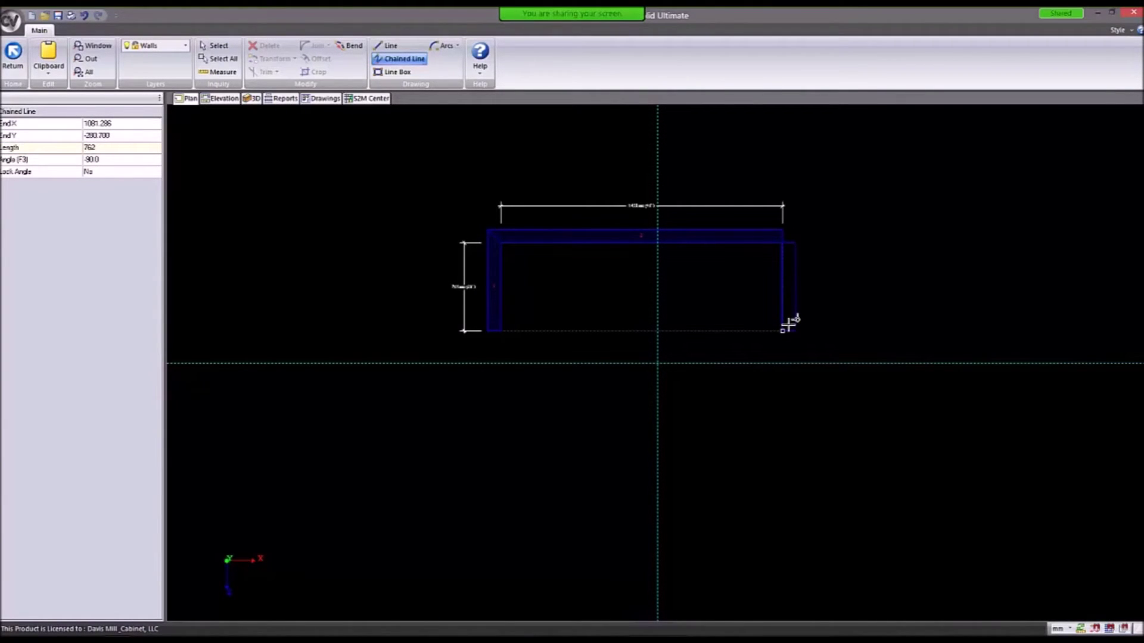
type("6")
type("62")
key("Return")
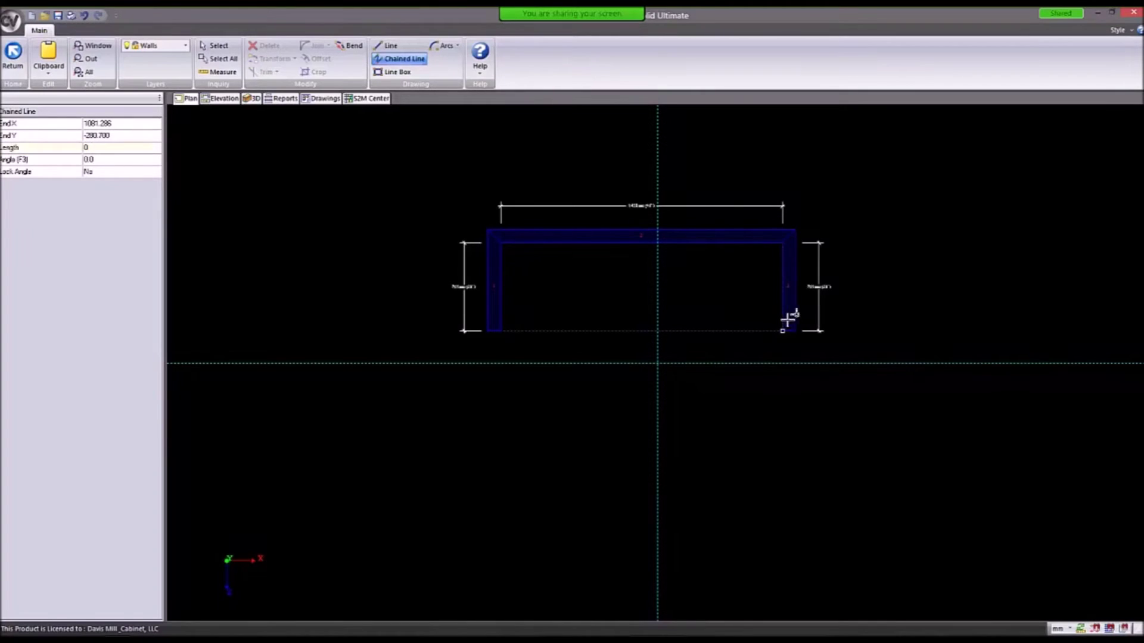
Finish the wall chain and turn the right and left side walls into wall ends.
key("Escape")
left_click(789, 300)
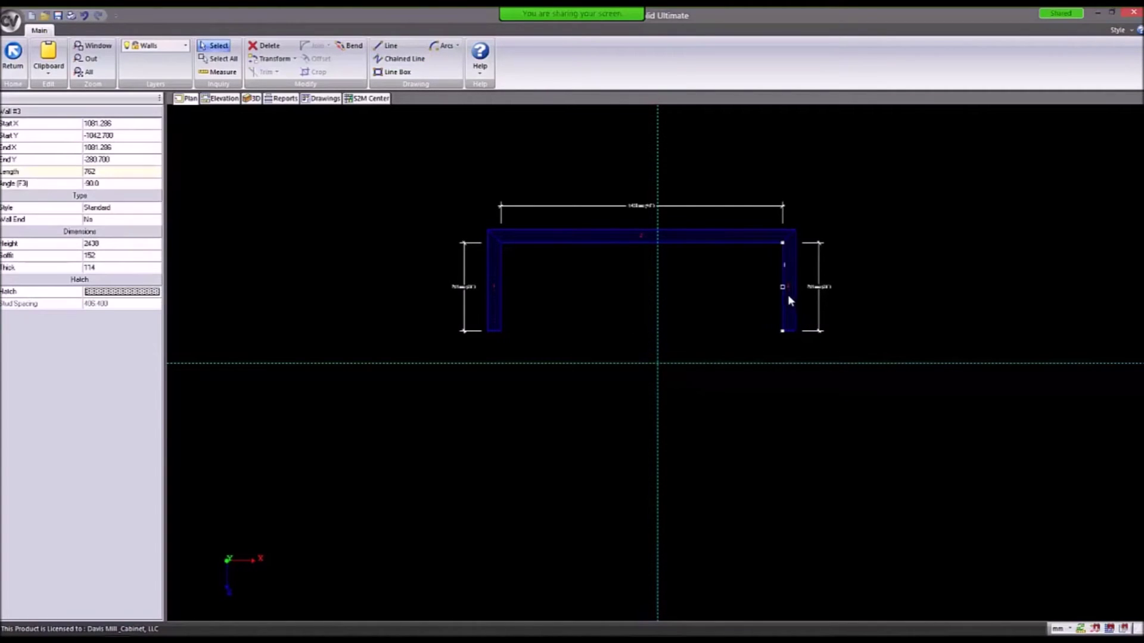
double_click(142, 220)
left_click(498, 281)
double_click(138, 220)
key("Escape")
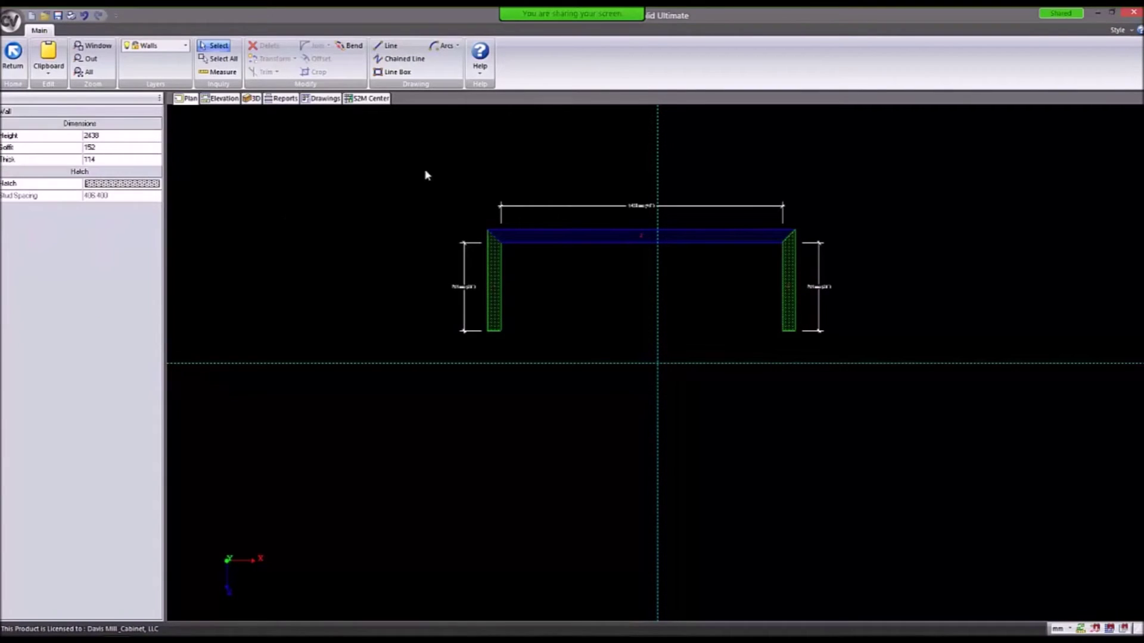
Center Room 2 on the plan's origin.
left_click(381, 55)
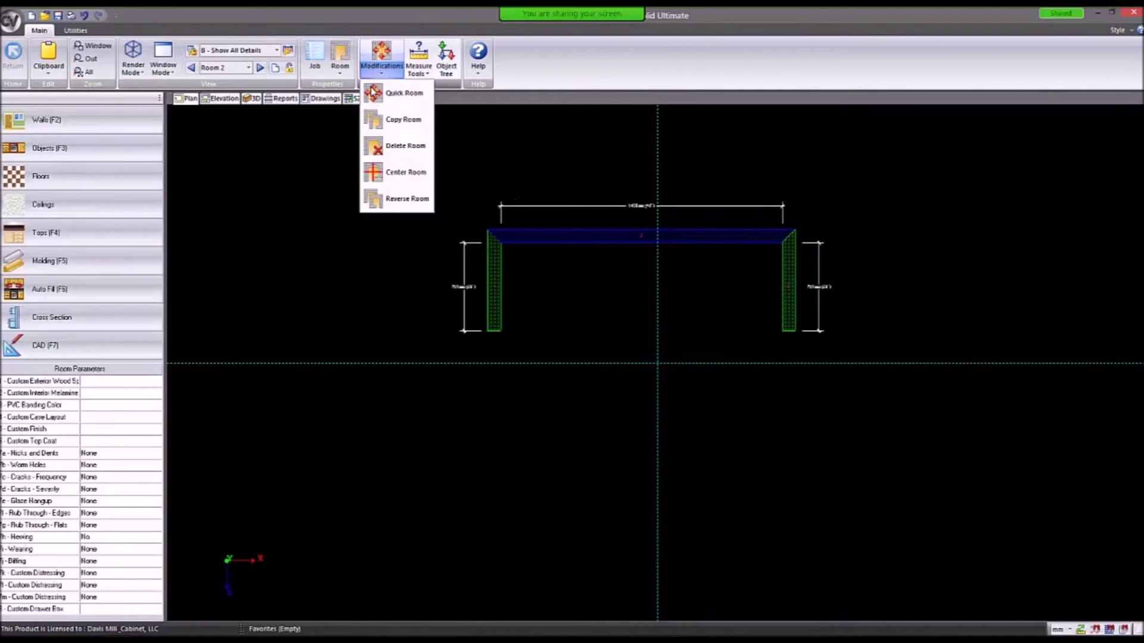
left_click(408, 179)
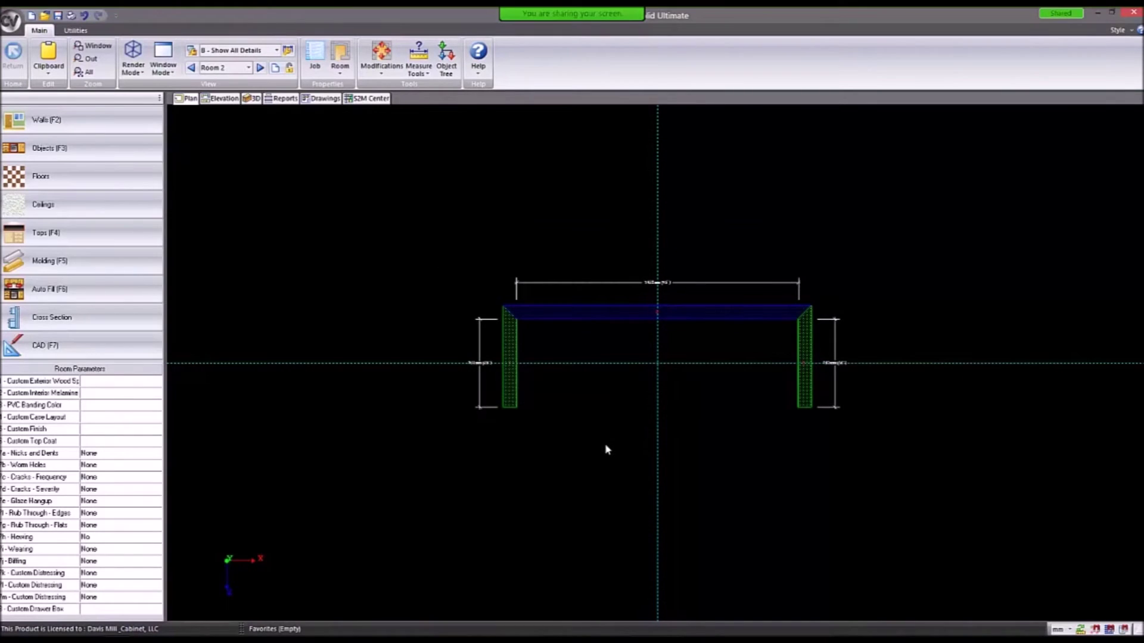
scroll(662, 376, "up", 2)
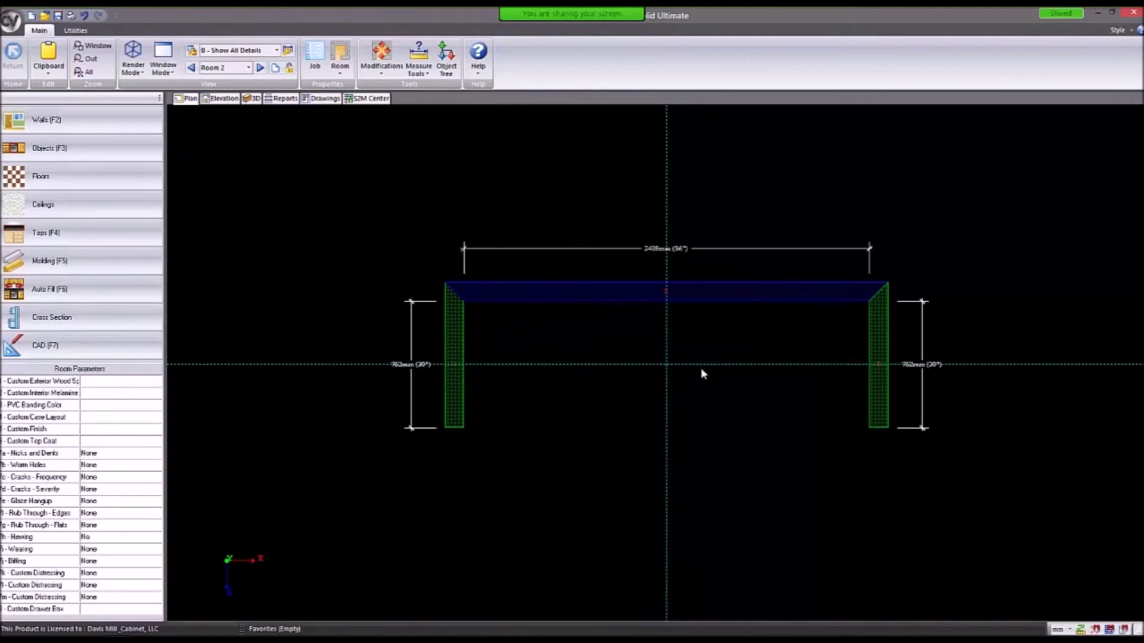
middle_click_drag(704, 374, 641, 350)
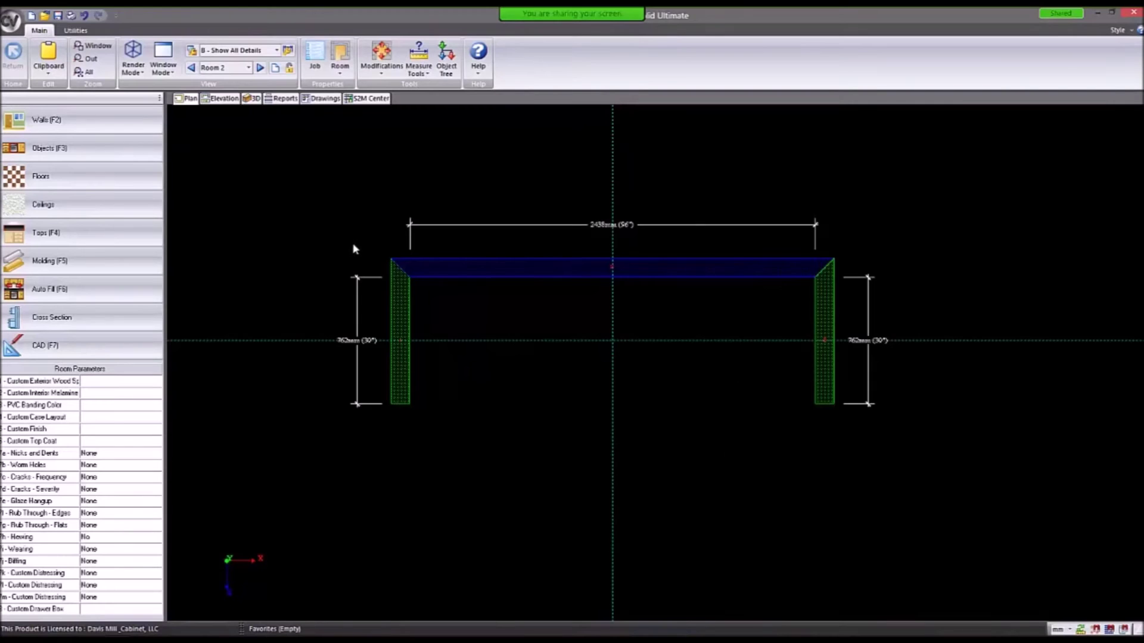
Draw a second U-shaped set of three chained walls to the right of the existing walls, aligned with their front and back.
scroll(352, 247, "down", 3)
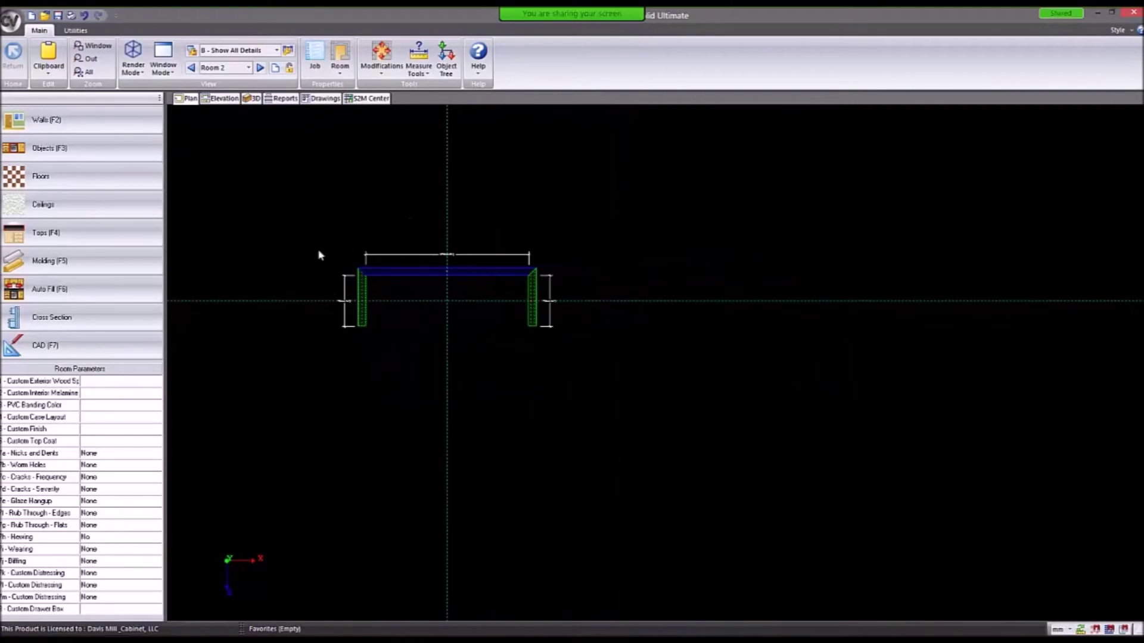
left_click(47, 120)
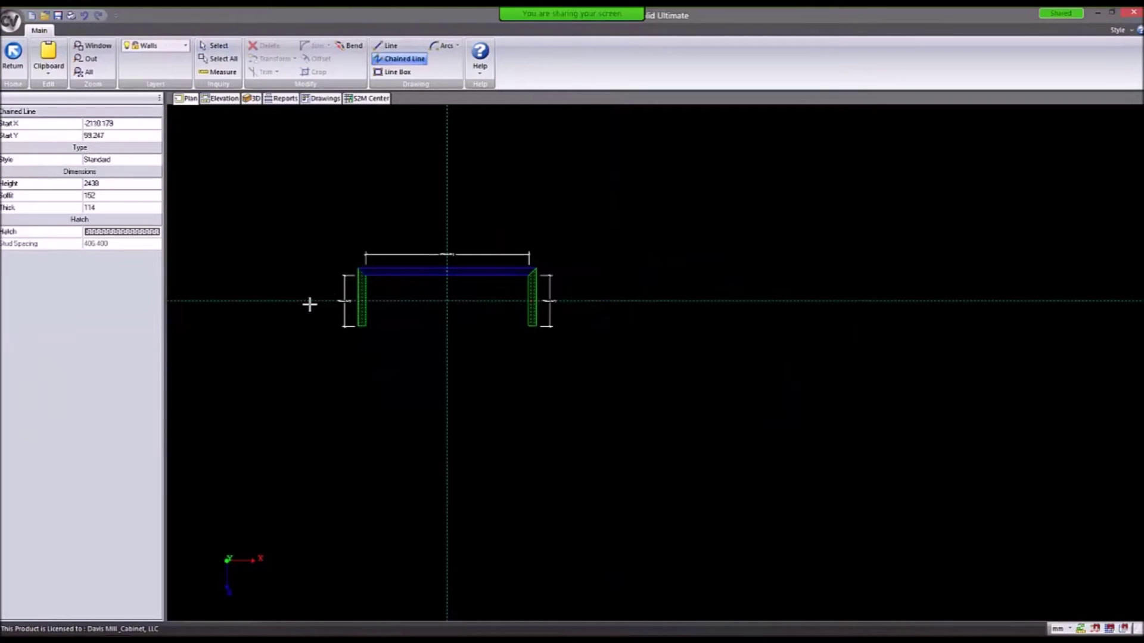
left_click(588, 325)
left_click(587, 271)
left_click(712, 271)
left_click(716, 326)
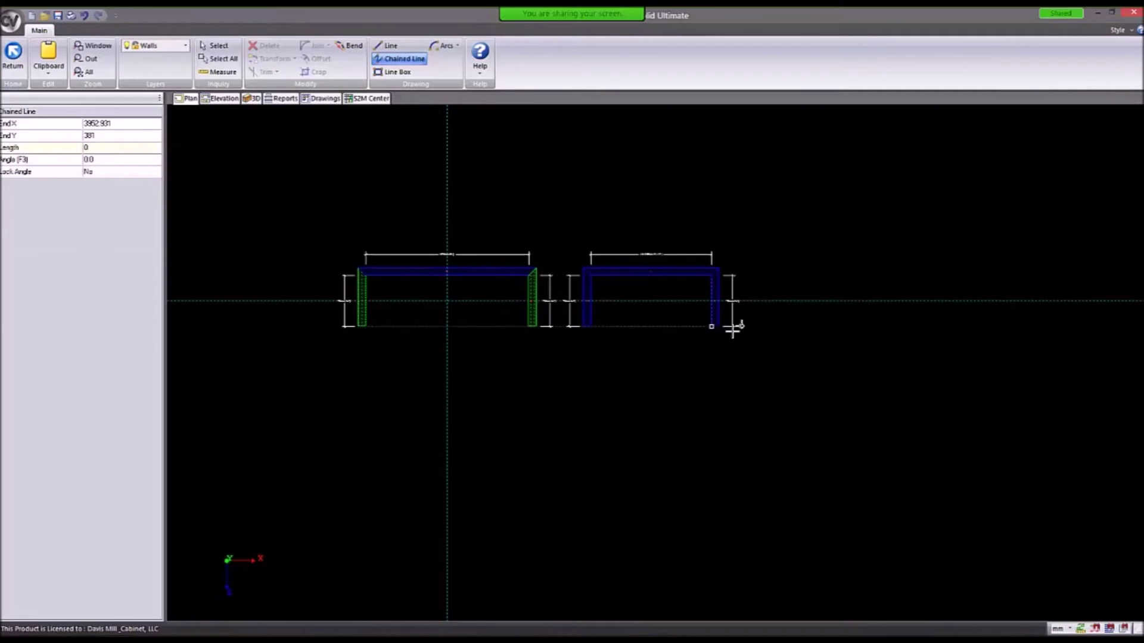
Draw a third, narrower U-shaped set of three chained walls to the right of the second set and end wall drawing.
left_click(757, 326)
left_click(757, 271)
left_click(858, 271)
left_click(858, 325)
key("Escape")
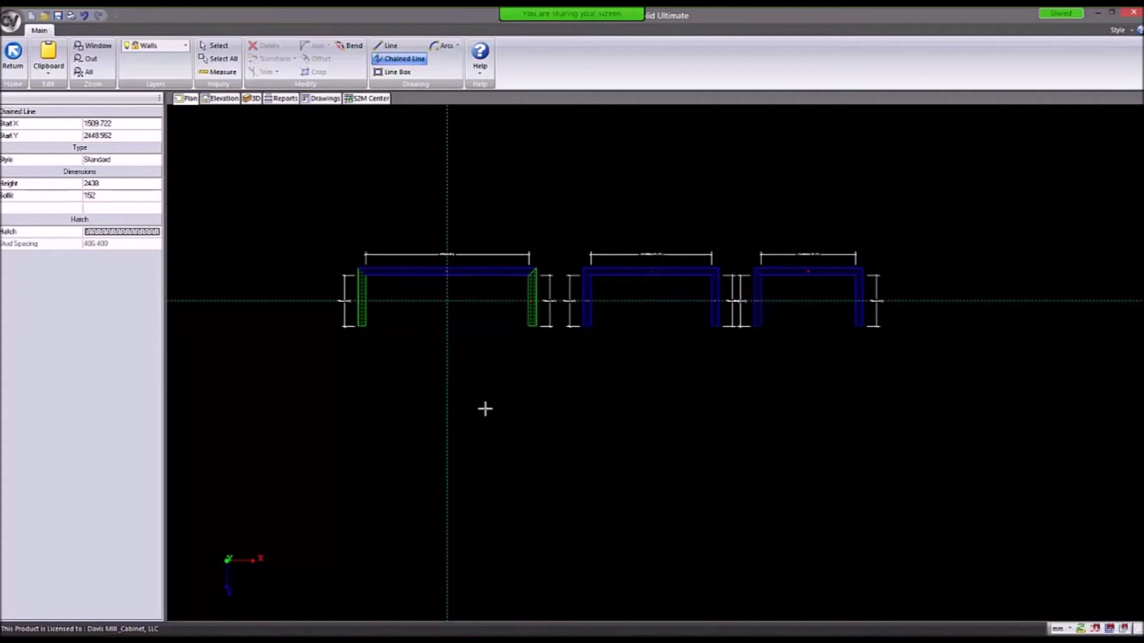
key("Escape")
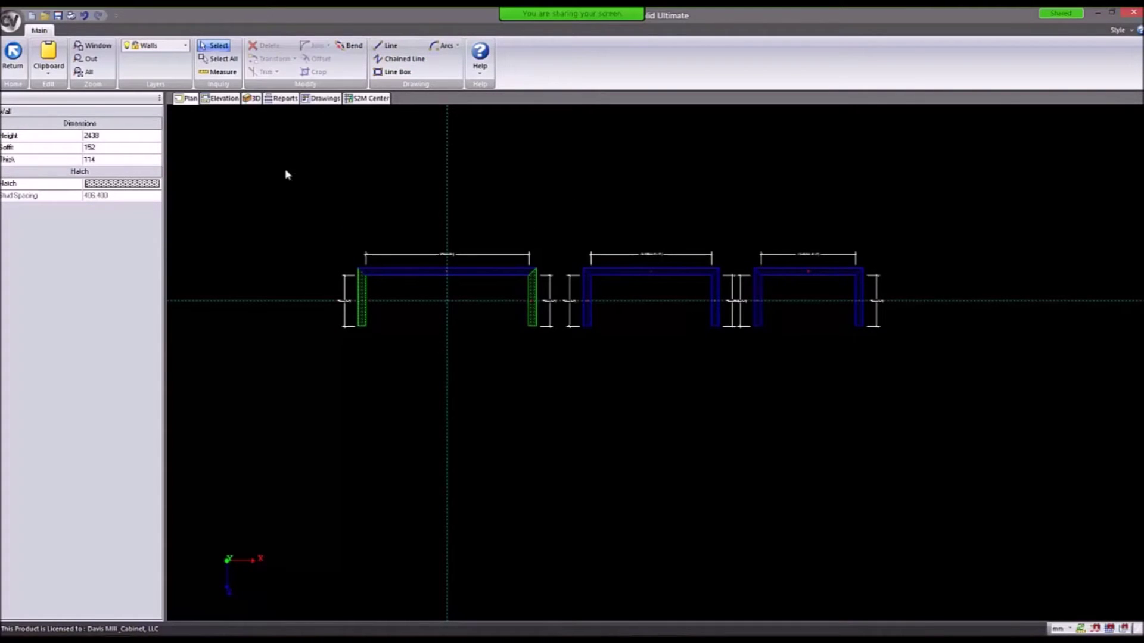
Delete the two additional U-shaped wall sets, keeping the original centered walls.
left_click(588, 297)
left_click_drag(571, 249, 985, 392)
key("Delete")
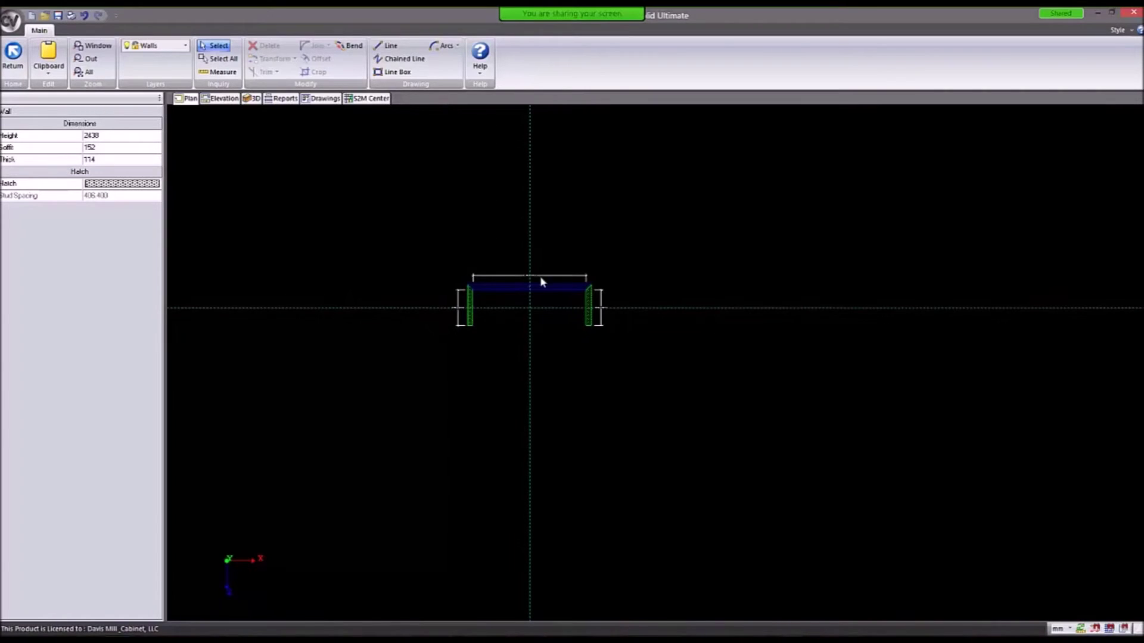
scroll(544, 283, "up", 3)
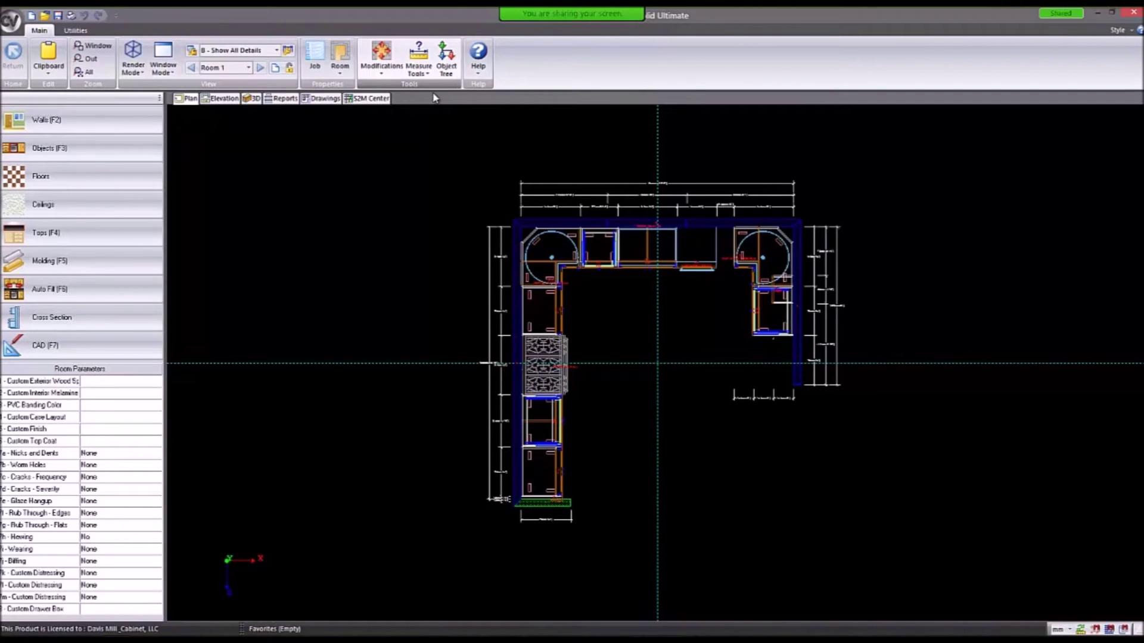
Make a copy of Room 1 and open the list of rooms in the job.
left_click(380, 70)
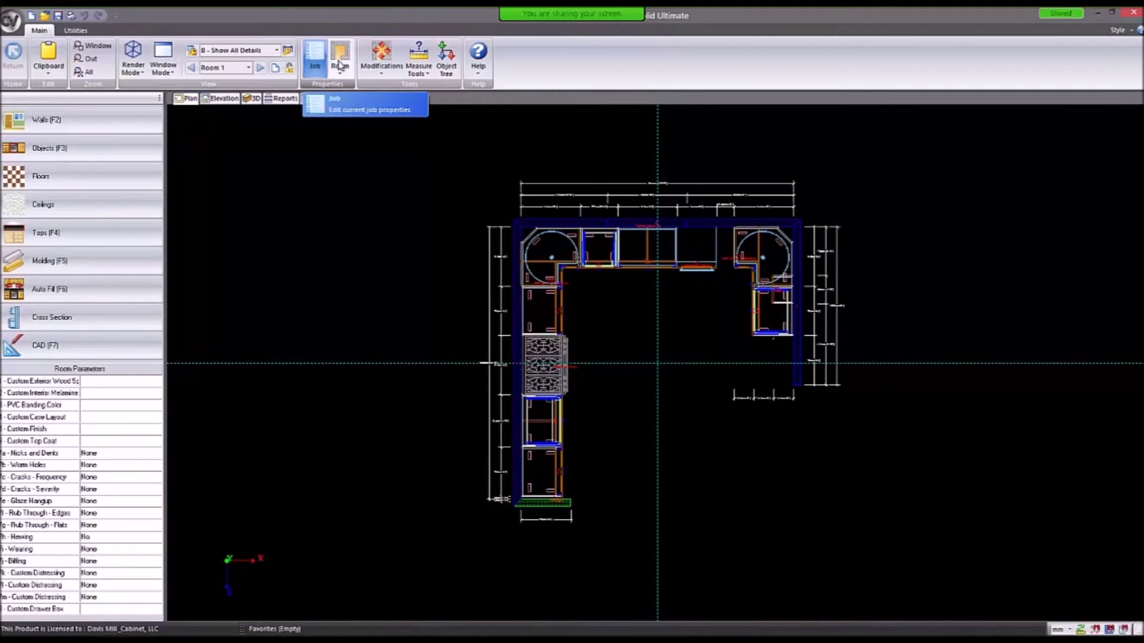
left_click(384, 74)
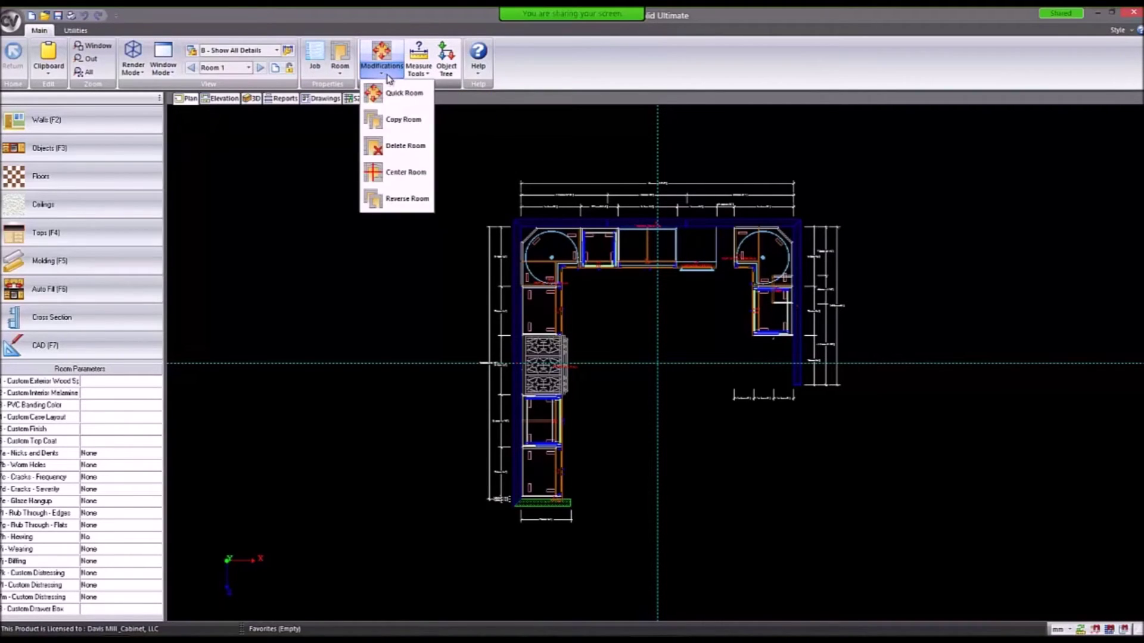
left_click(401, 120)
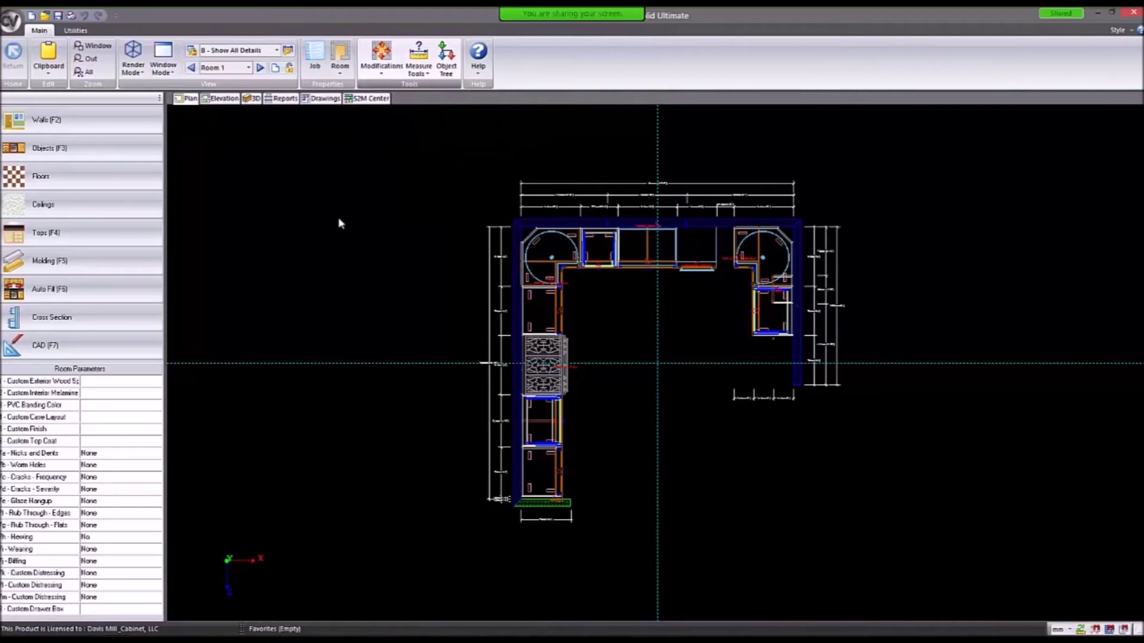
left_click(248, 67)
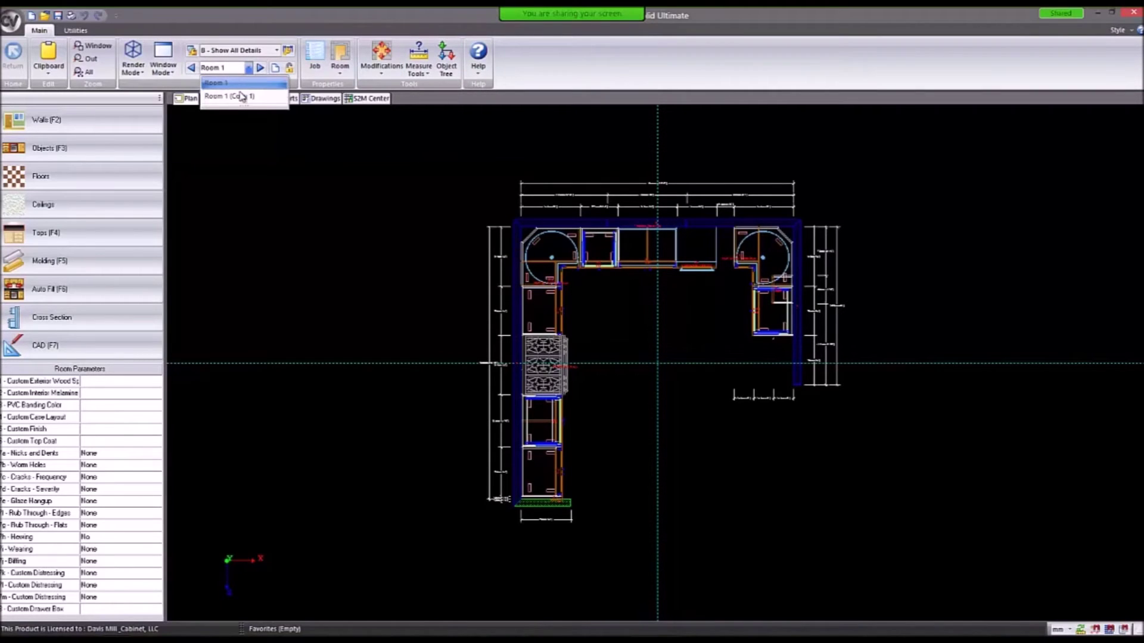
Switch to Room 1 (Copy 1) and delete all of its walls and cabinets.
left_click(243, 97)
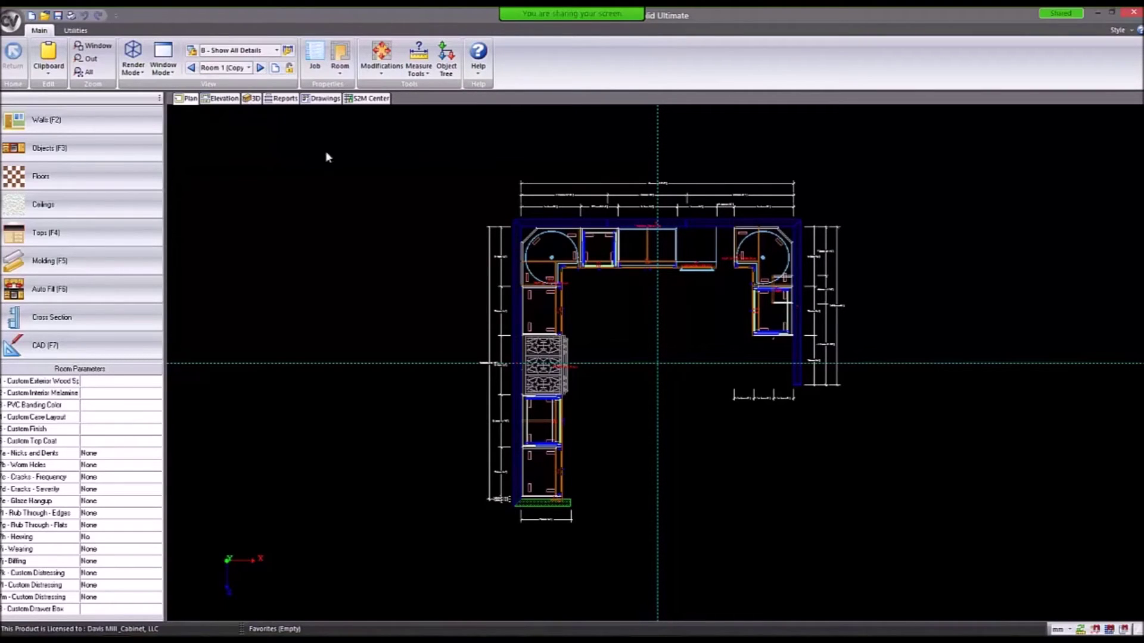
left_click(541, 227)
left_click_drag(459, 189, 898, 566)
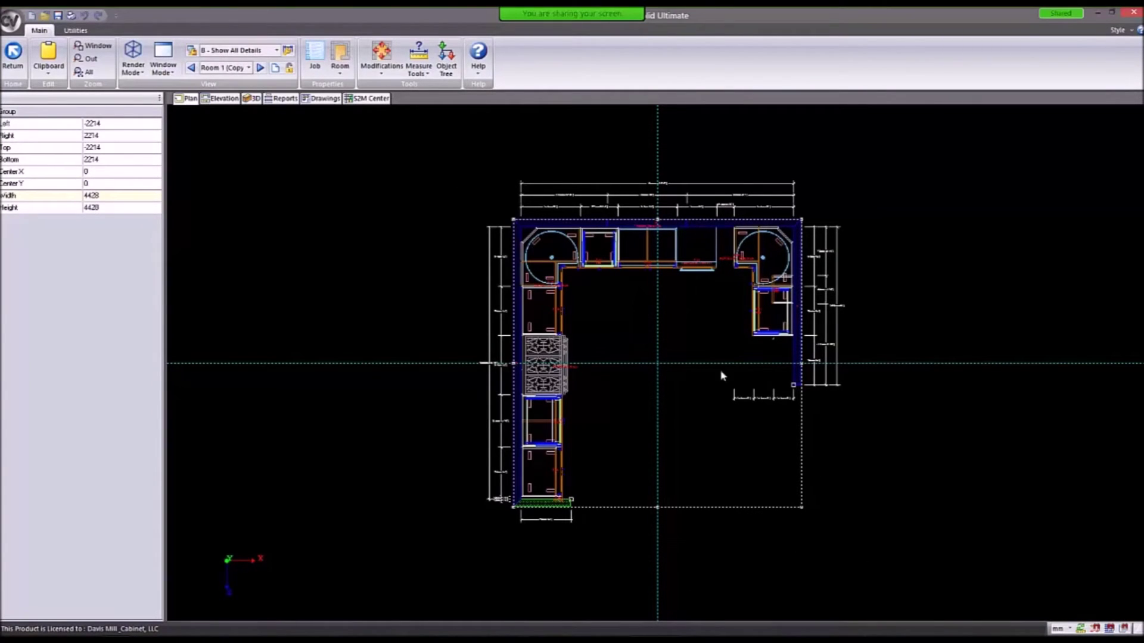
key("Delete")
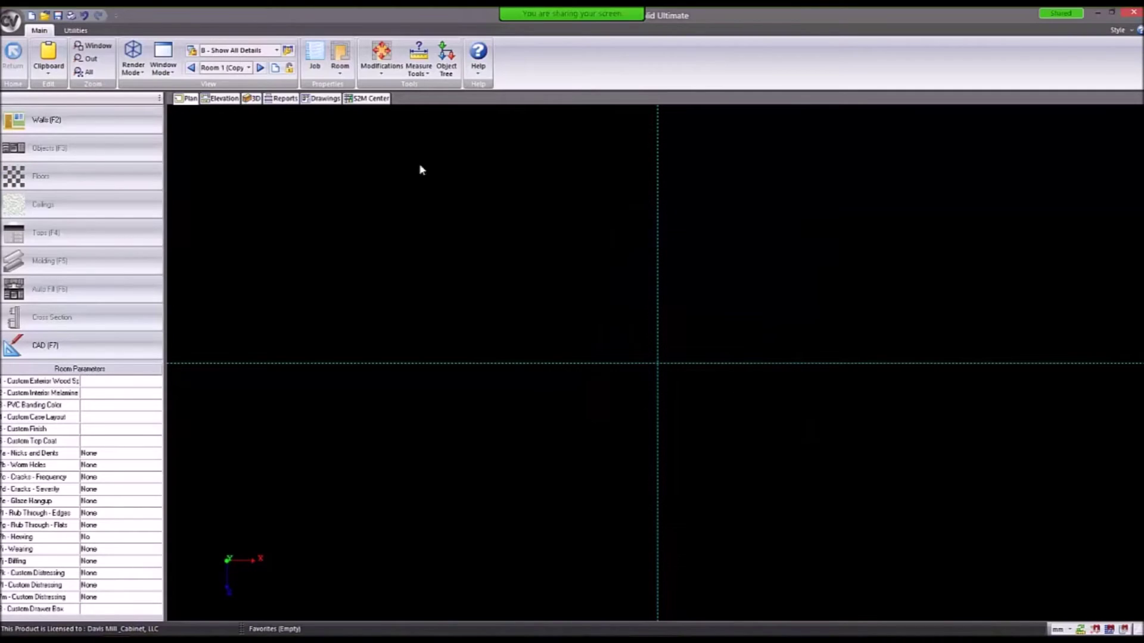
Draw a U-shaped chain of three walls: two side walls about 762 mm long and a back wall about 2438 mm long.
left_click(123, 127)
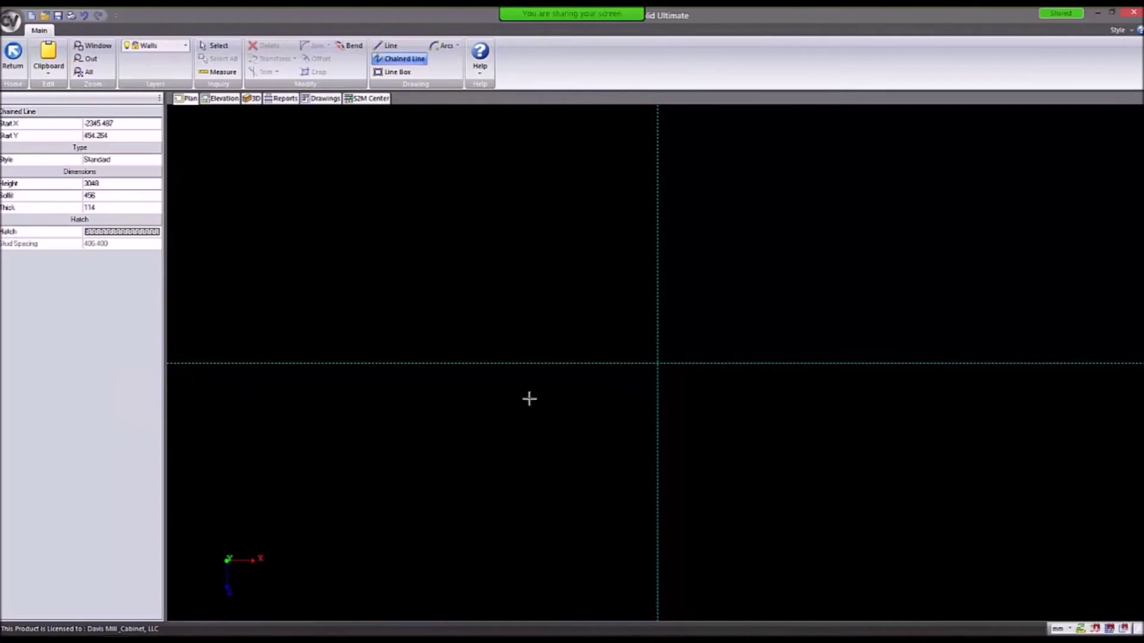
left_click(534, 393)
left_click(535, 343)
left_click(695, 343)
left_click(695, 394)
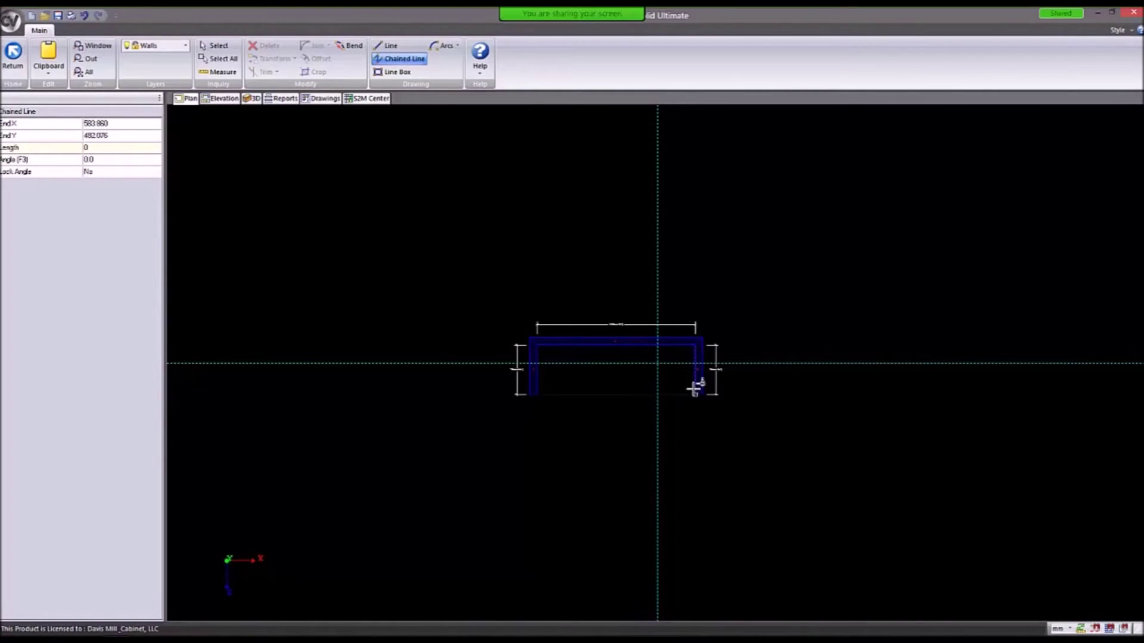
key("Escape")
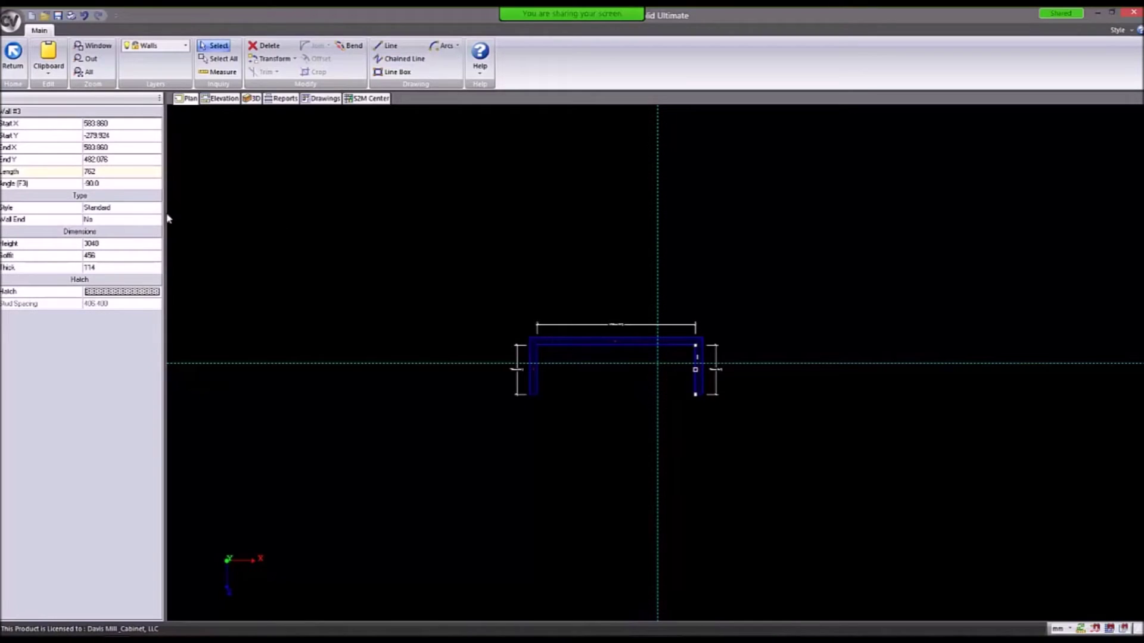
Turn the two short side walls into wall ends.
left_click(538, 364)
key("Escape")
key("Escape")
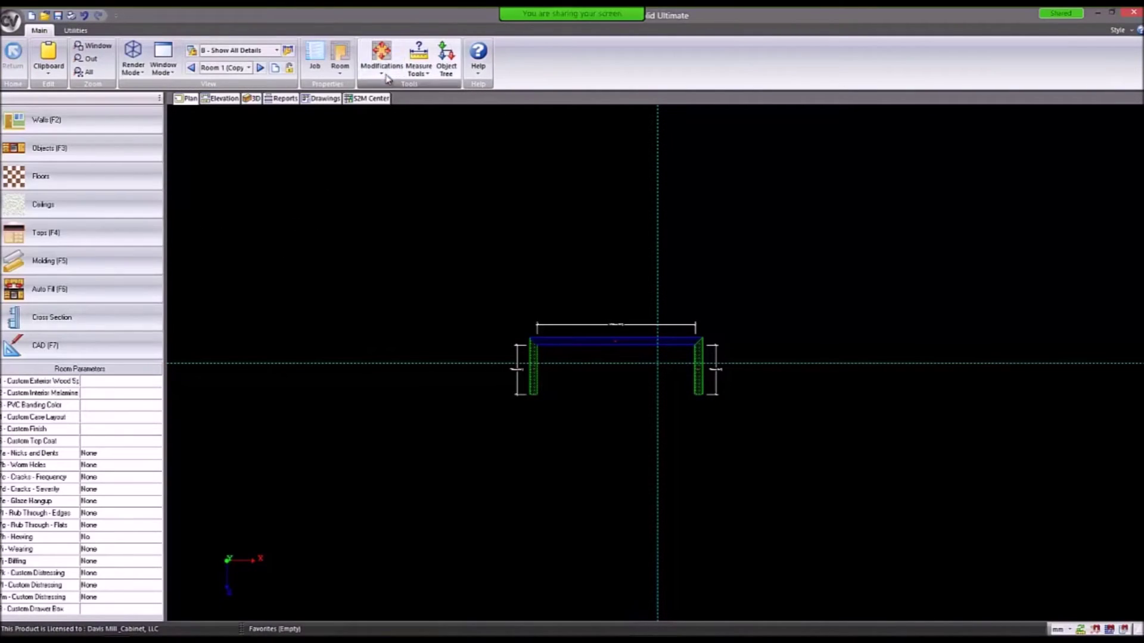
Centre the room's walls on the plan origin.
left_click(384, 70)
left_click(400, 171)
scroll(684, 344, "up", 3)
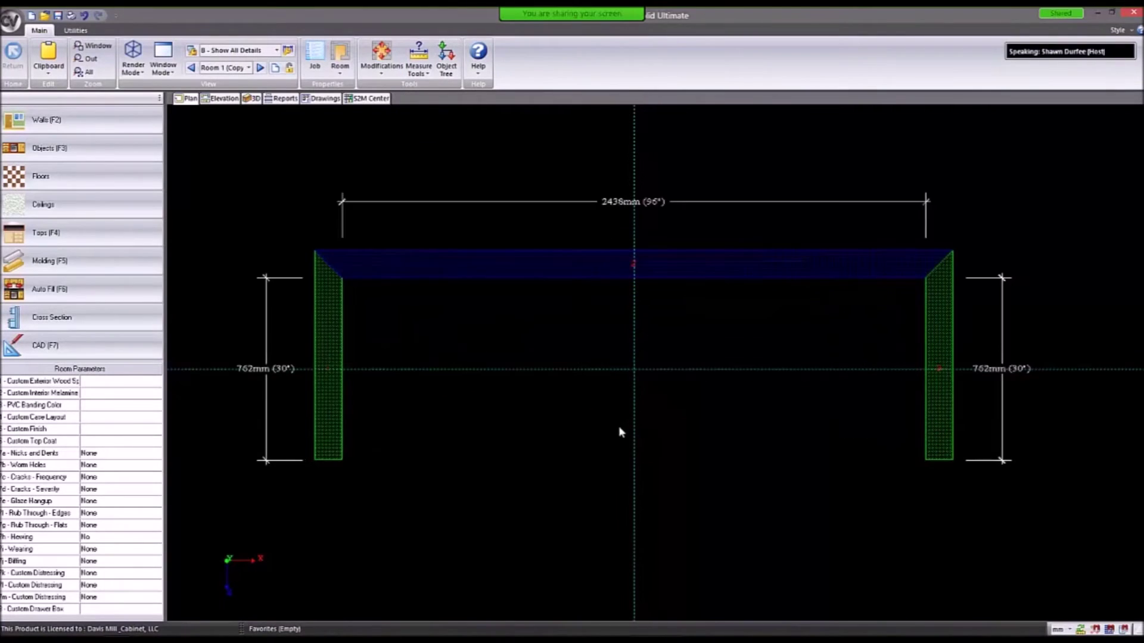
Open the Davis Mill and Cabinet object catalog and check which catalog the room properties offer.
left_click(67, 147)
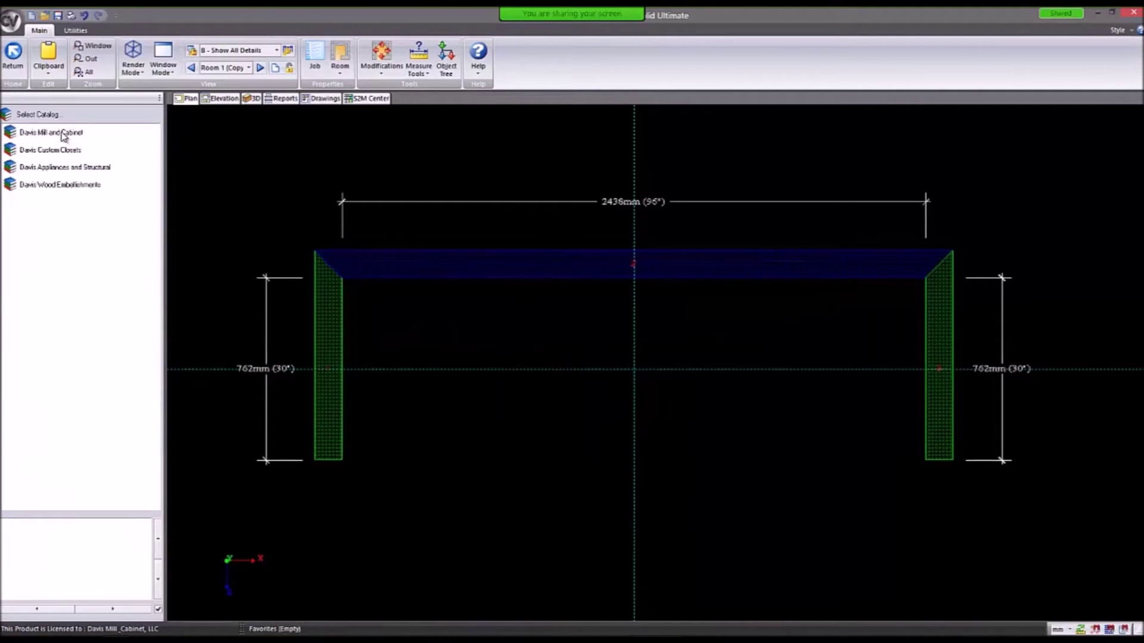
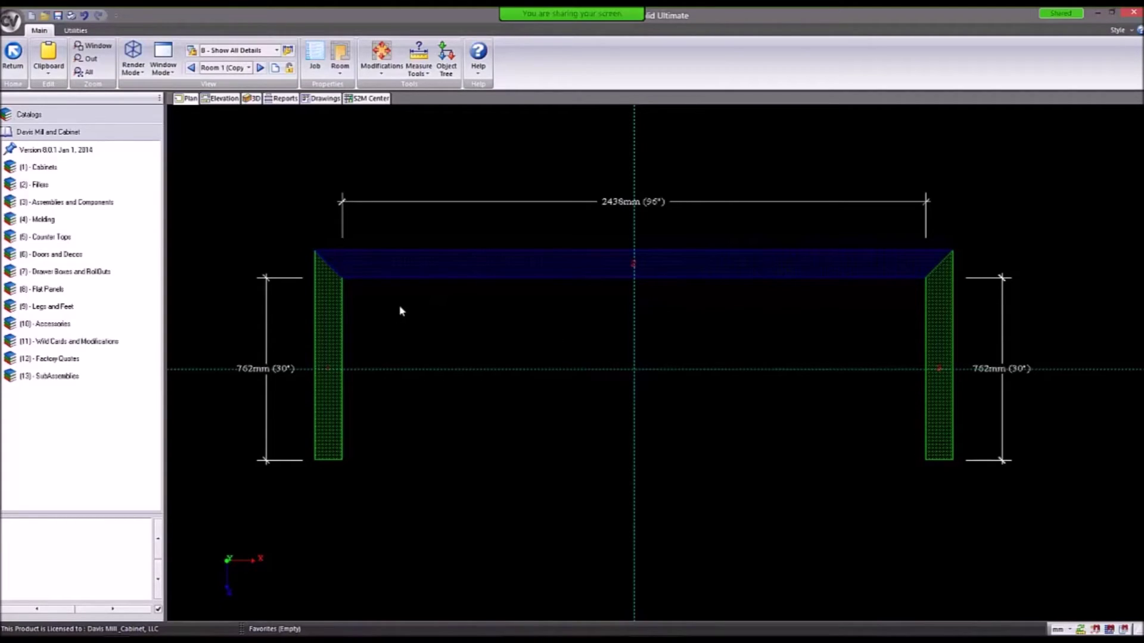
left_click(343, 72)
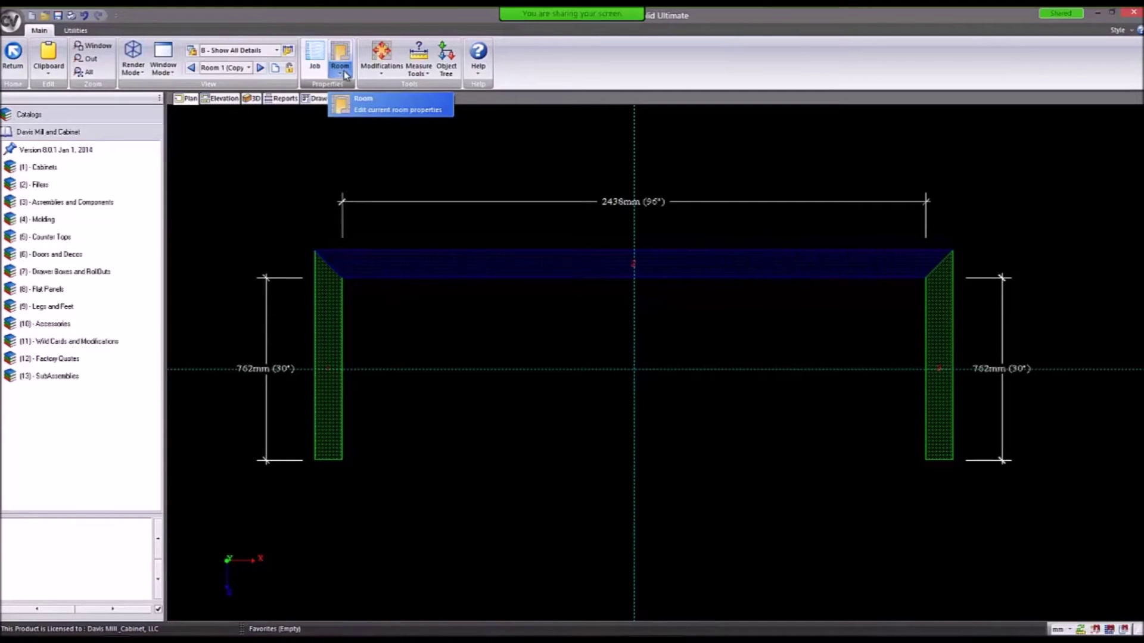
left_click(343, 71)
mouse_move(360, 98)
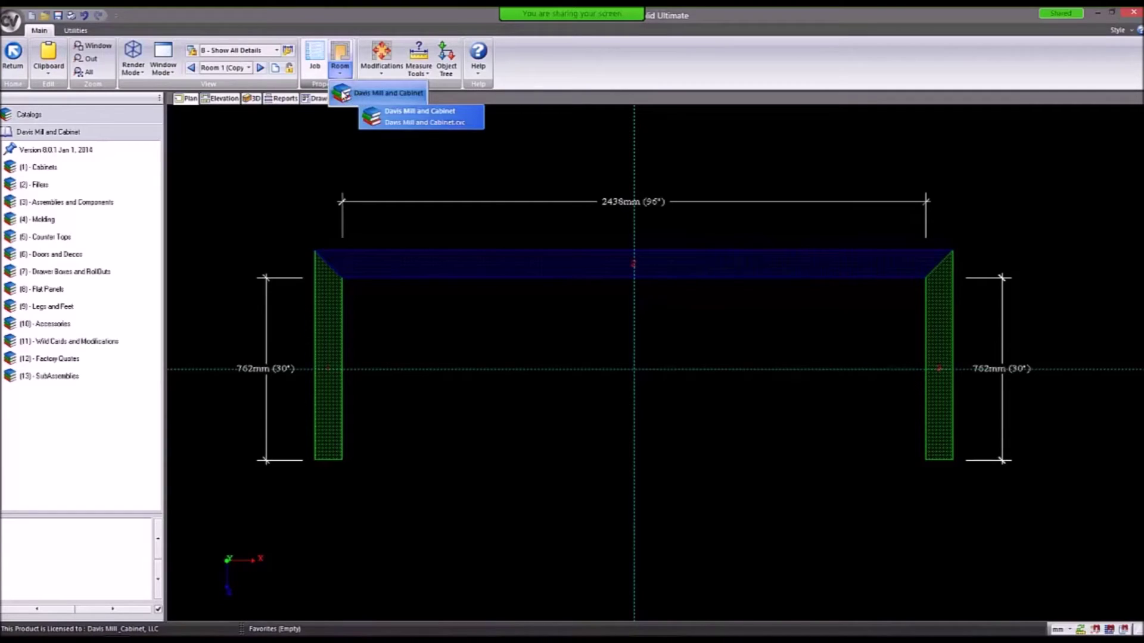
left_click(276, 216)
left_click(353, 262)
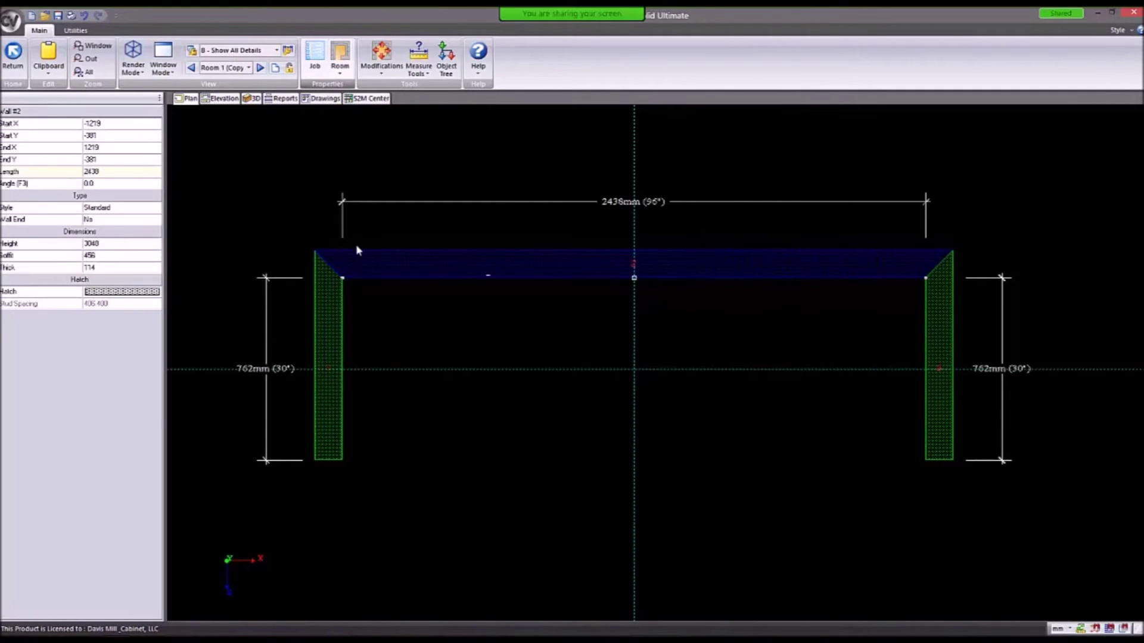
Go through the room's Davis Mill and Cabinet options and door settings, accept them, and save the job.
left_click(340, 59)
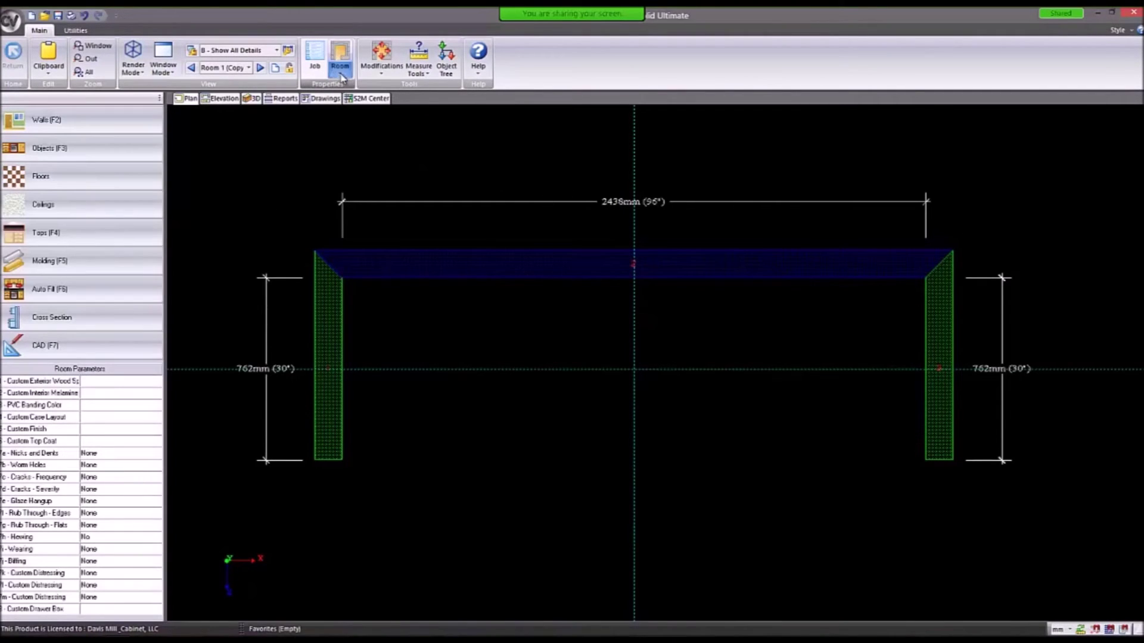
left_click(363, 92)
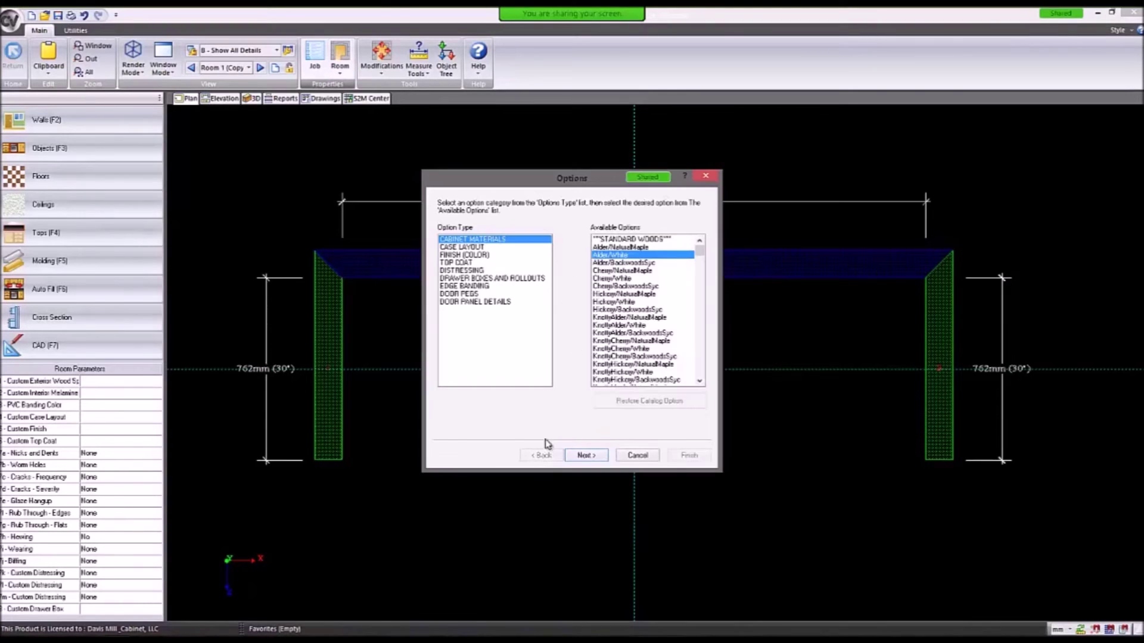
left_click(601, 457)
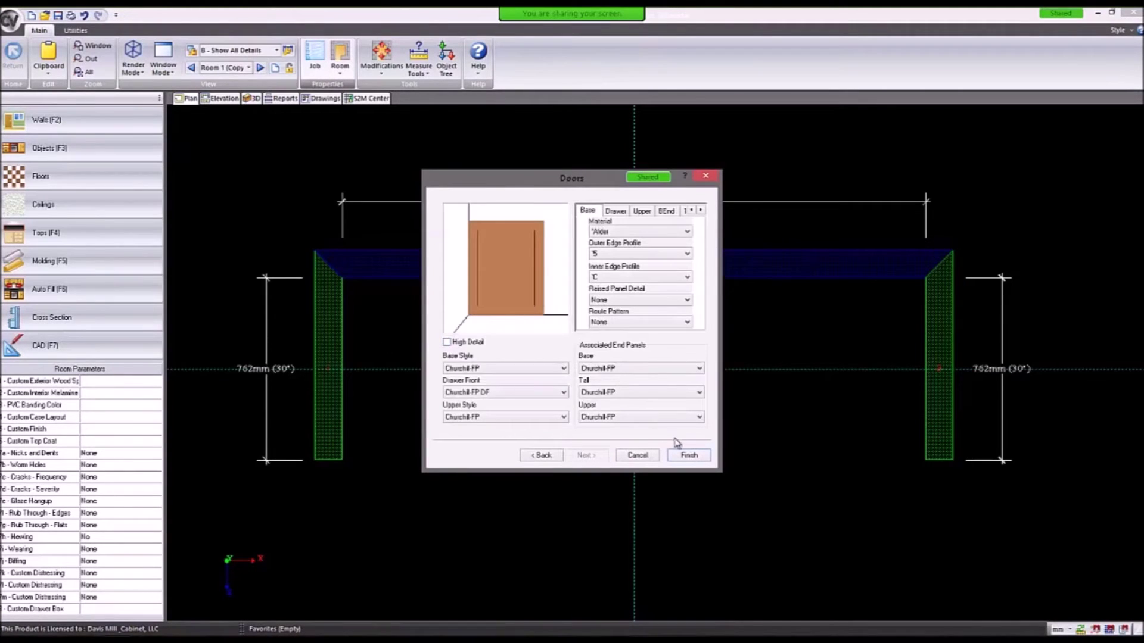
left_click(688, 455)
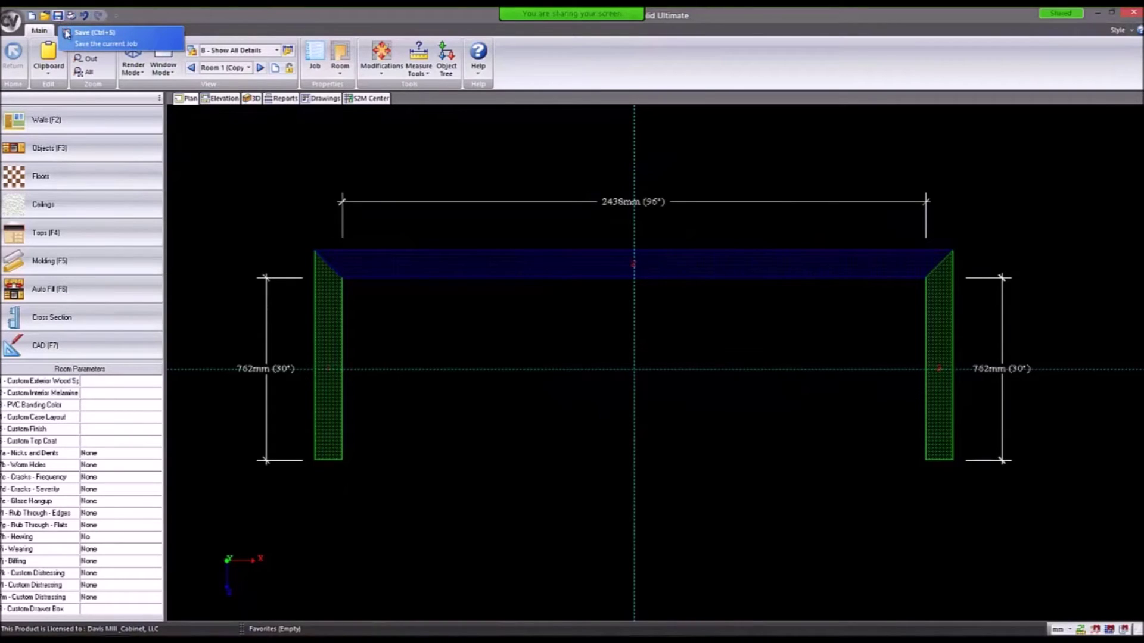
left_click(59, 20)
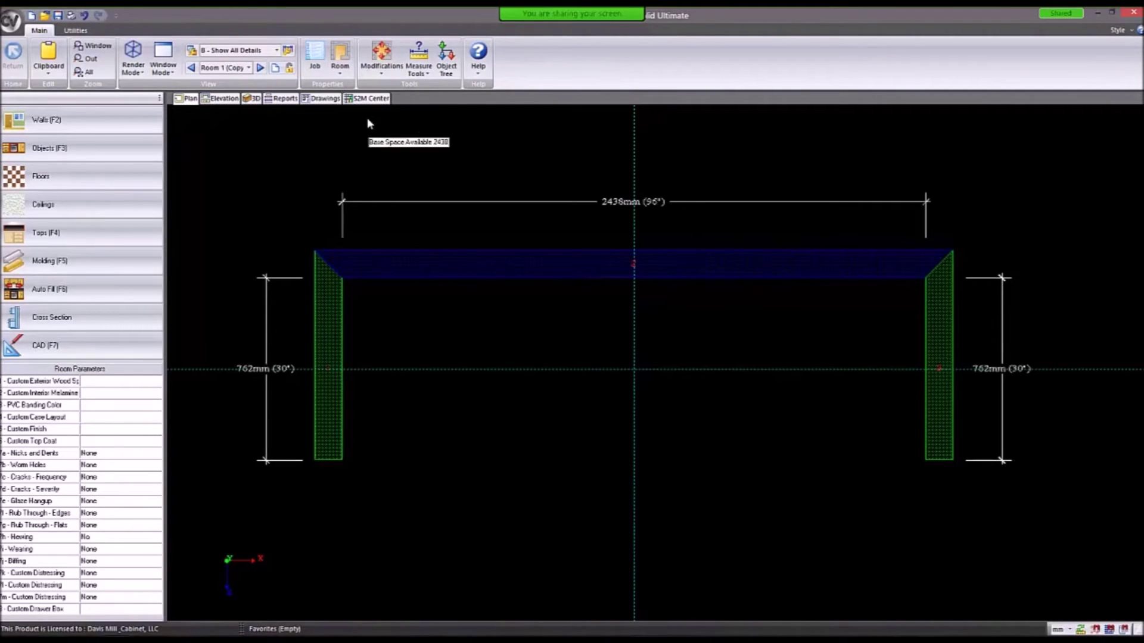
View the room options directly from the Davis Mill and Cabinet catalog heading, and close them without changes.
left_click(122, 150)
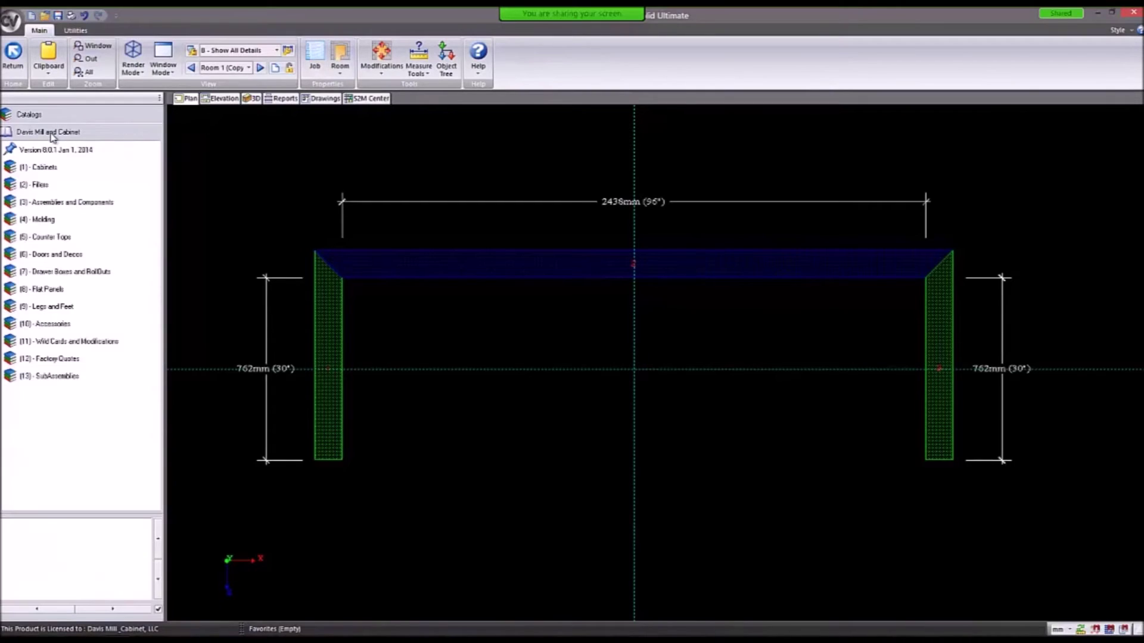
left_click(54, 136)
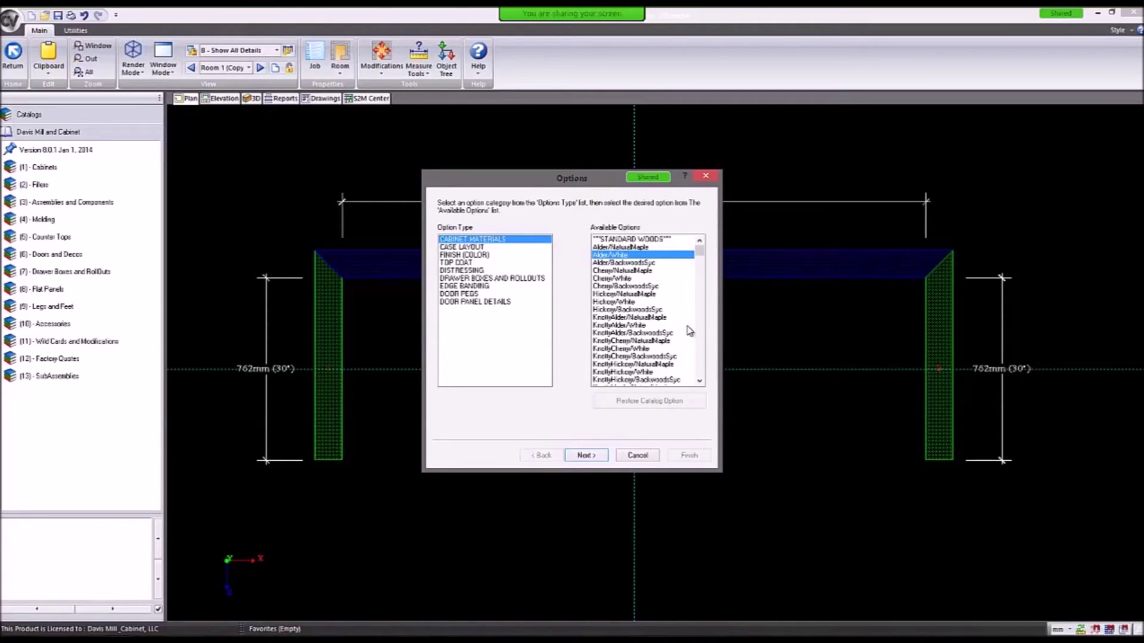
left_click(648, 456)
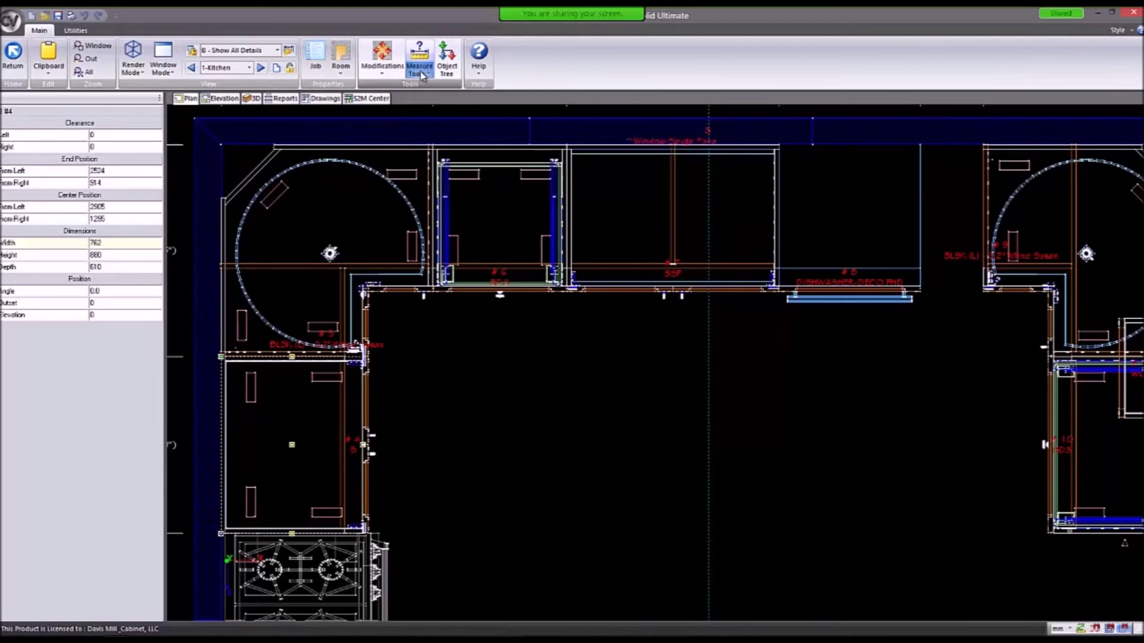
Place eight snap marks scattered over the open floor in the middle of the 1-Kitchen plan.
left_click(421, 70)
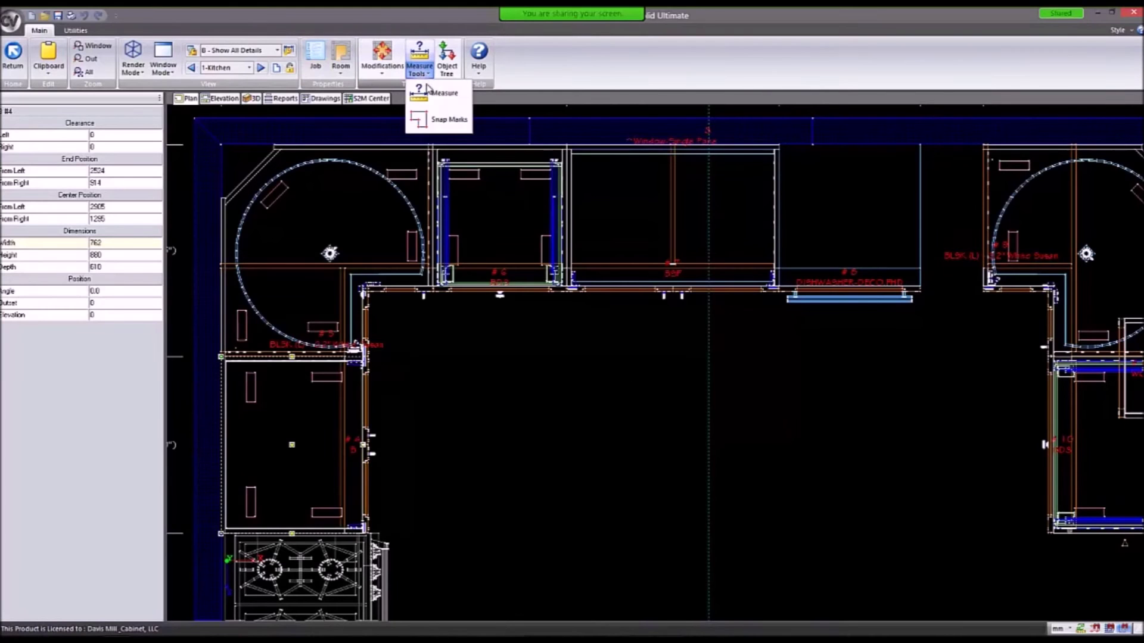
left_click(458, 120)
scroll(459, 142, "down", 2)
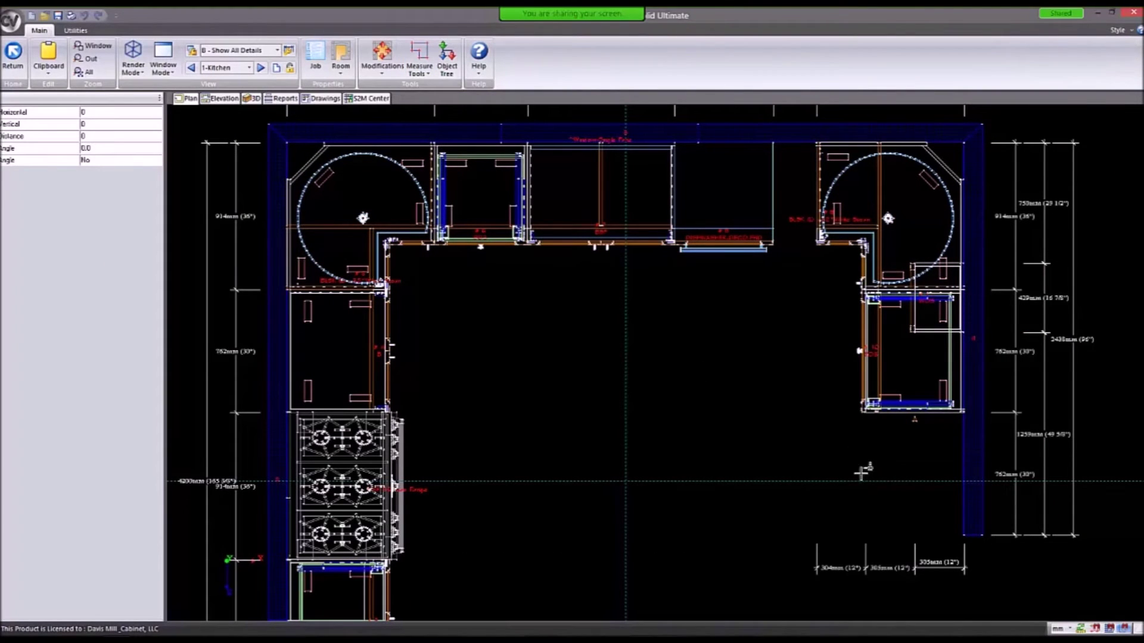
left_click(1125, 629)
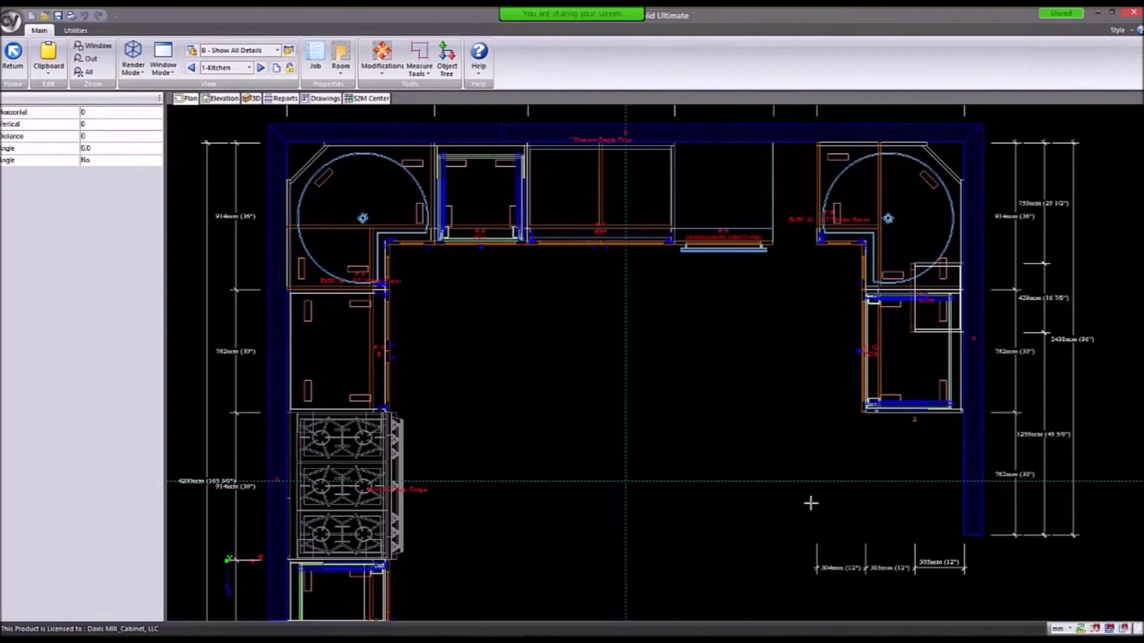
left_click(738, 398)
left_click(530, 385)
left_click(523, 464)
left_click(491, 549)
left_click(689, 586)
left_click(738, 465)
left_click(588, 503)
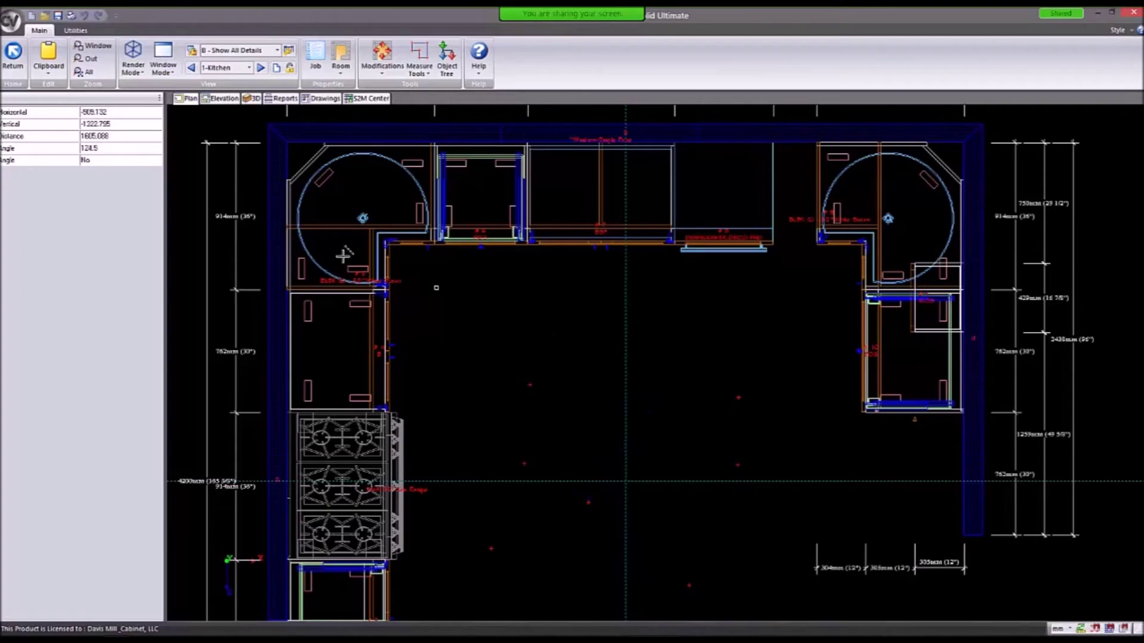
left_click(581, 405)
key("Escape")
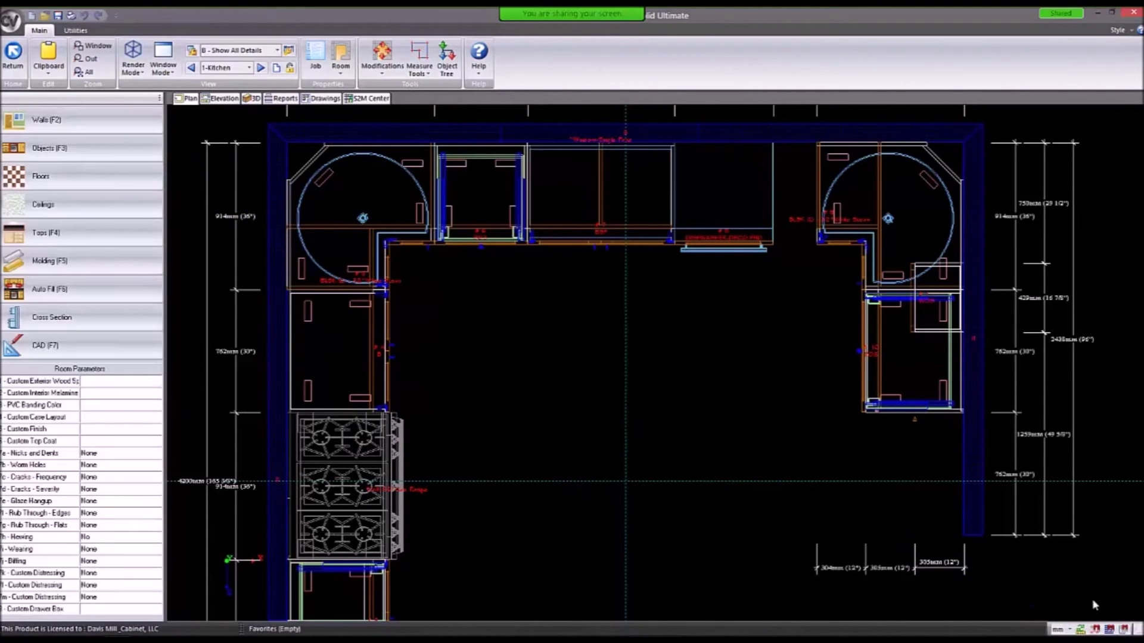
Turn on snapping to marks for the kitchen plan.
scroll(694, 398, "down", 2)
scroll(738, 462, "up", 4)
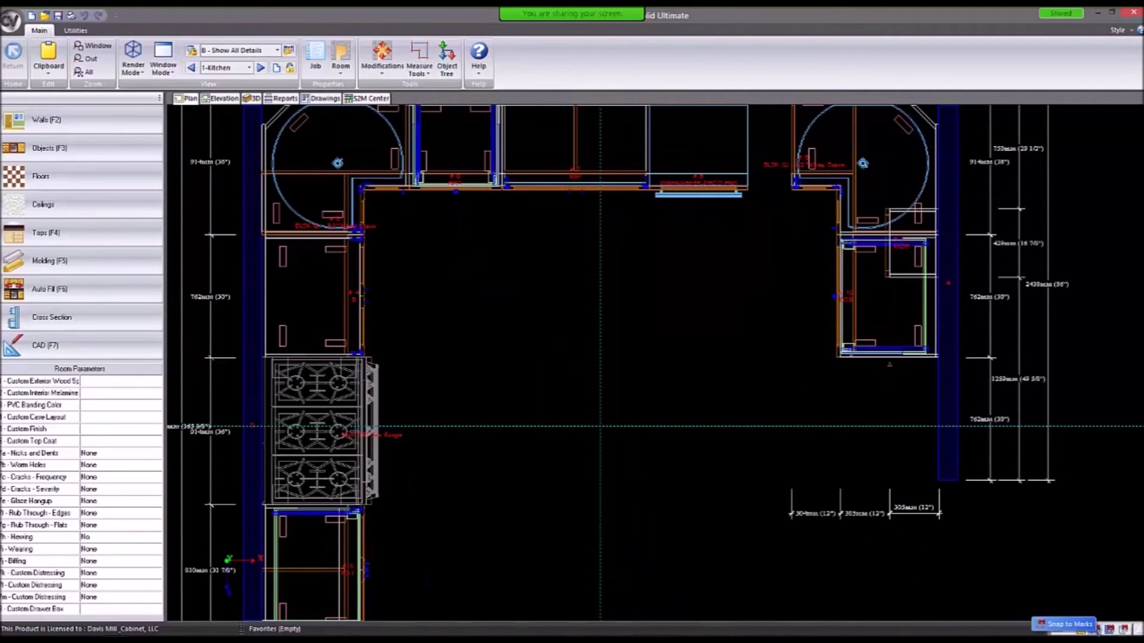
left_click(1097, 630)
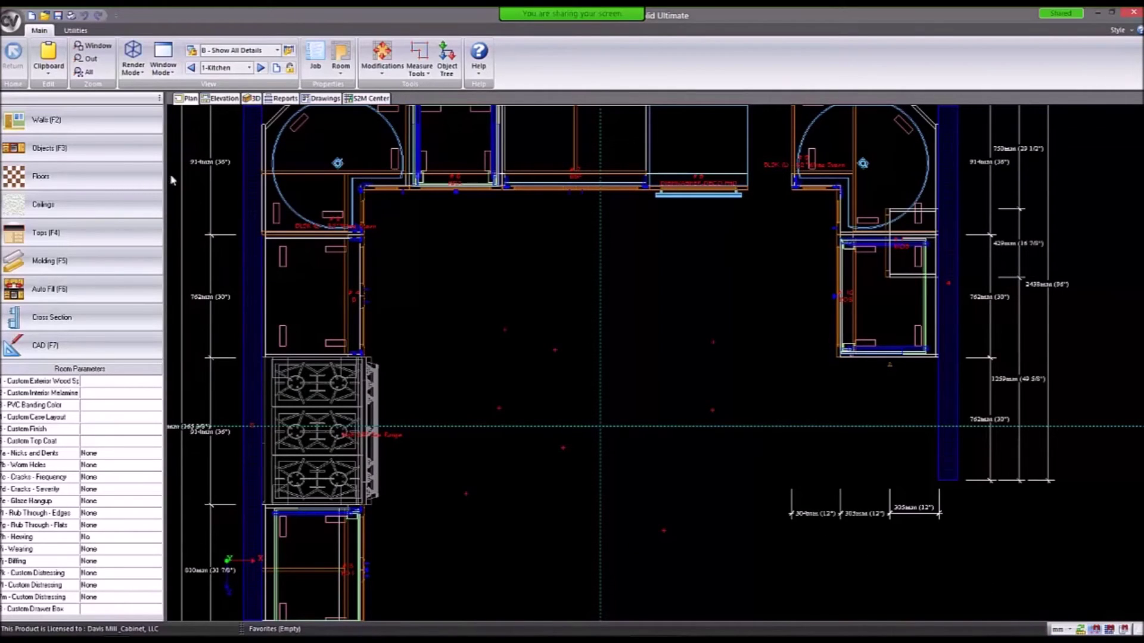
Measure the distances between two pairs of snap marks in the open floor area.
left_click(420, 65)
left_click(429, 92)
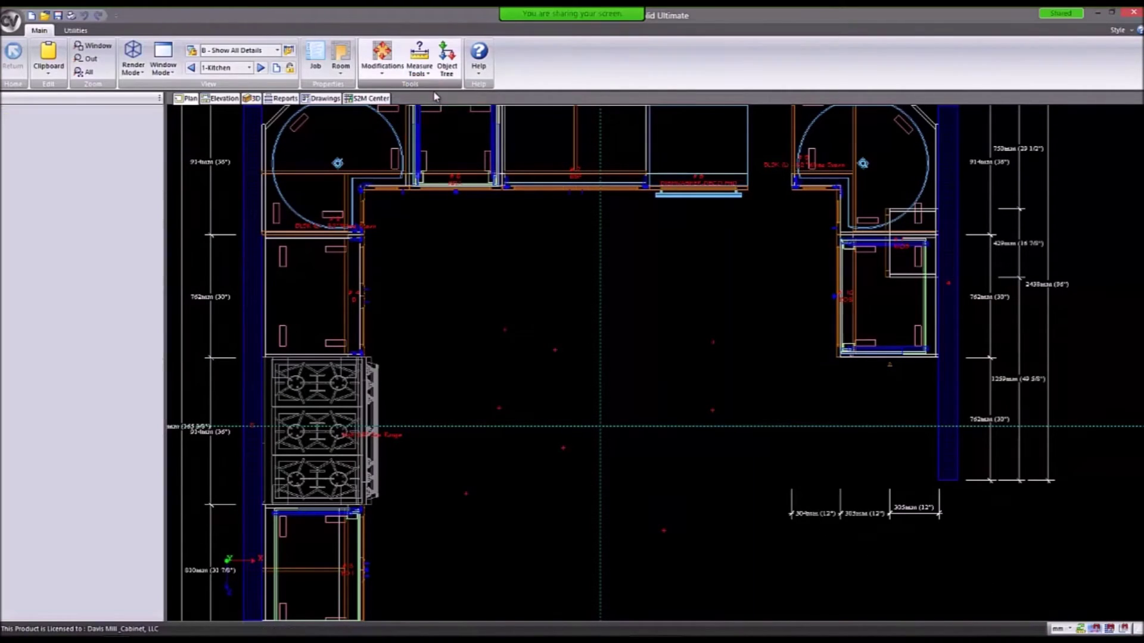
left_click(506, 329)
left_click(555, 349)
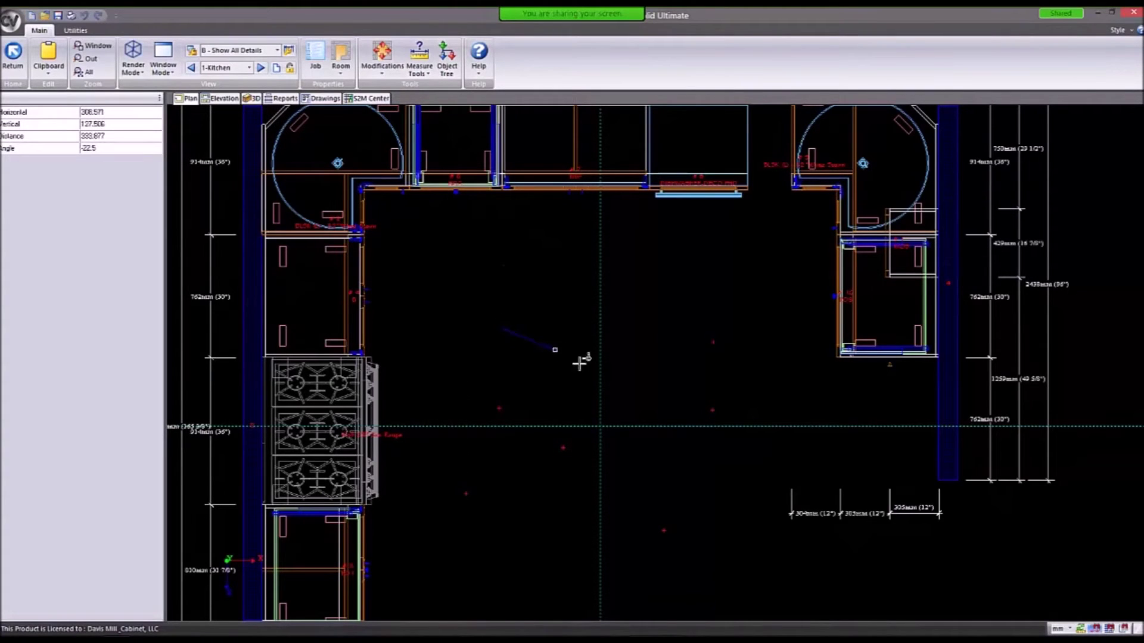
left_click(500, 408)
left_click(711, 344)
key("Escape")
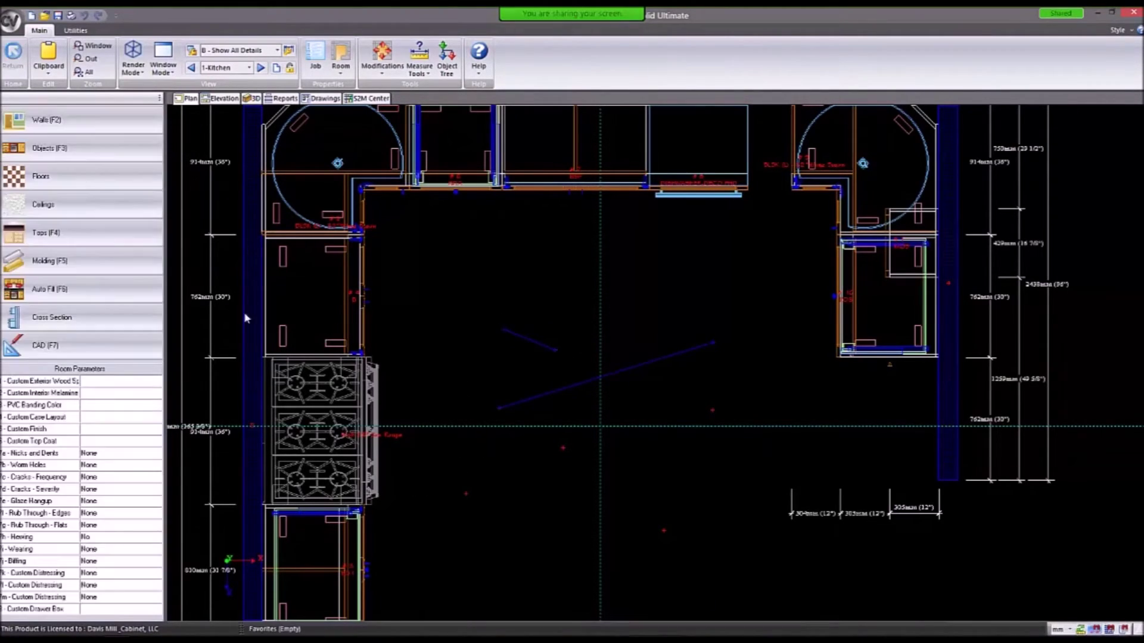
Draw two CAD lines, each connecting an upper-left snap mark to one of the snap marks on the right.
left_click(51, 347)
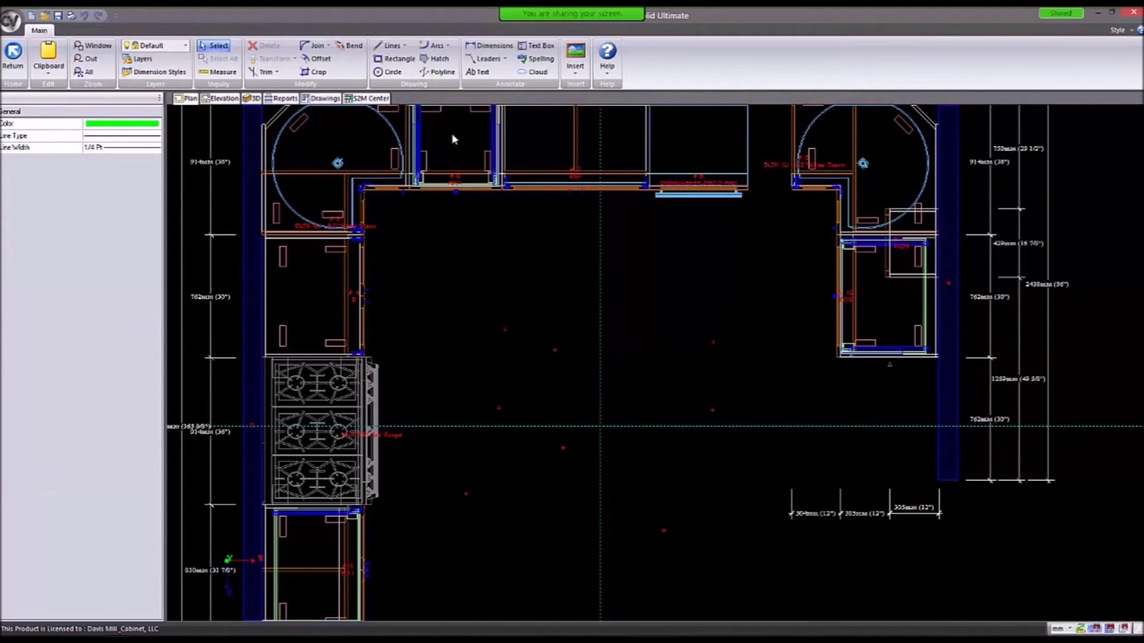
left_click(390, 46)
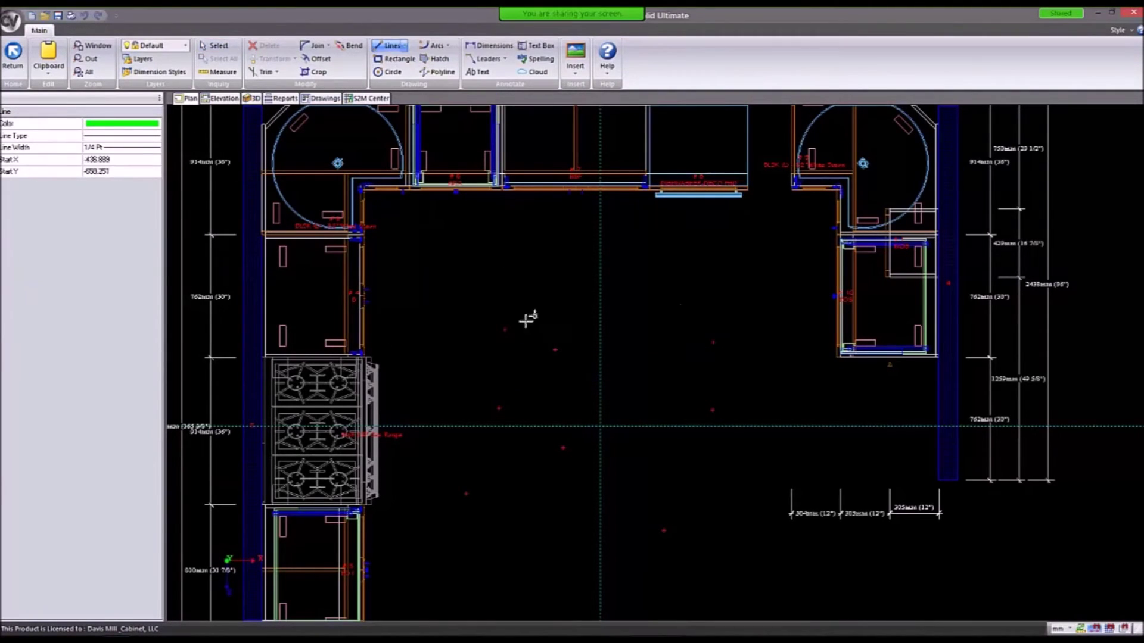
left_click(505, 330)
left_click(713, 343)
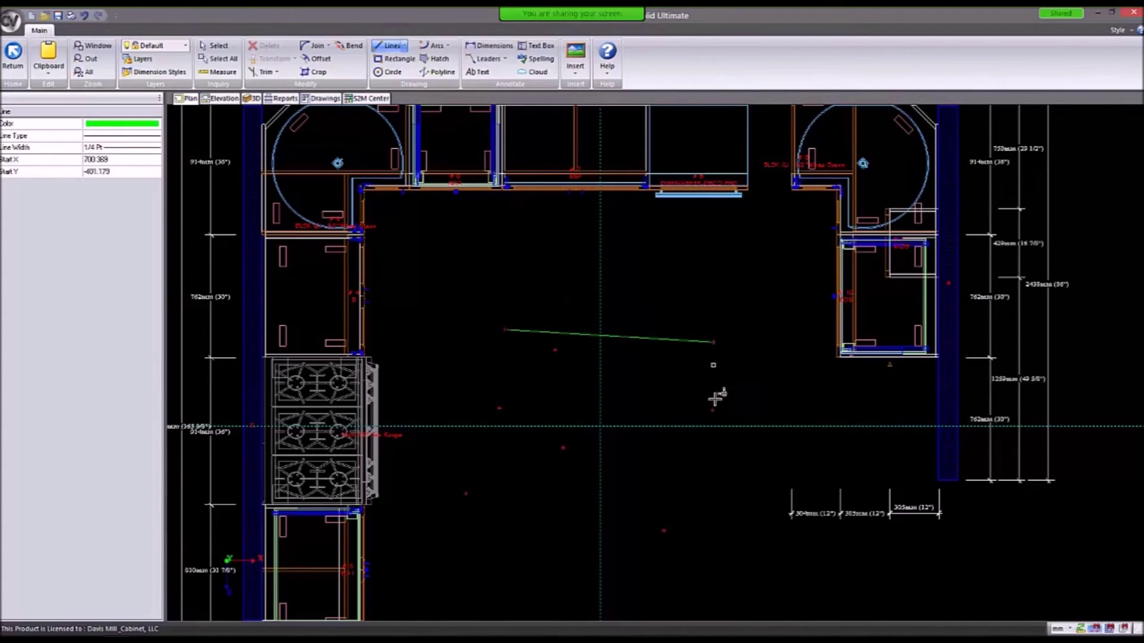
left_click(555, 351)
left_click(713, 409)
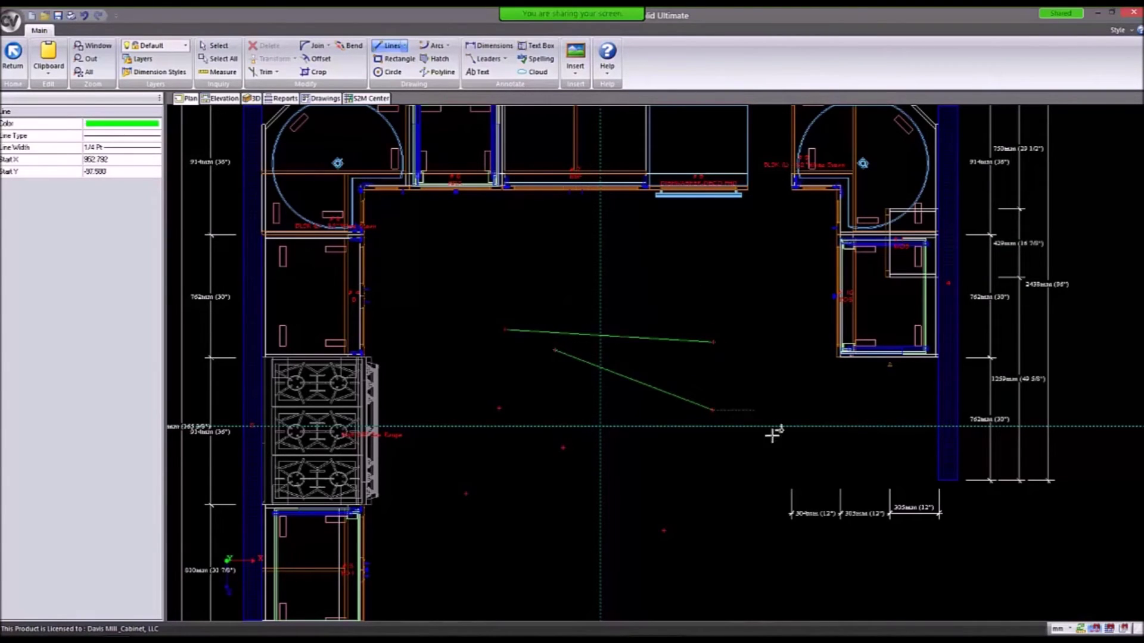
Delete the two CAD lines drawn between the snap marks and return to the room plan.
key("Escape")
left_click_drag(491, 311, 768, 449)
key("Delete")
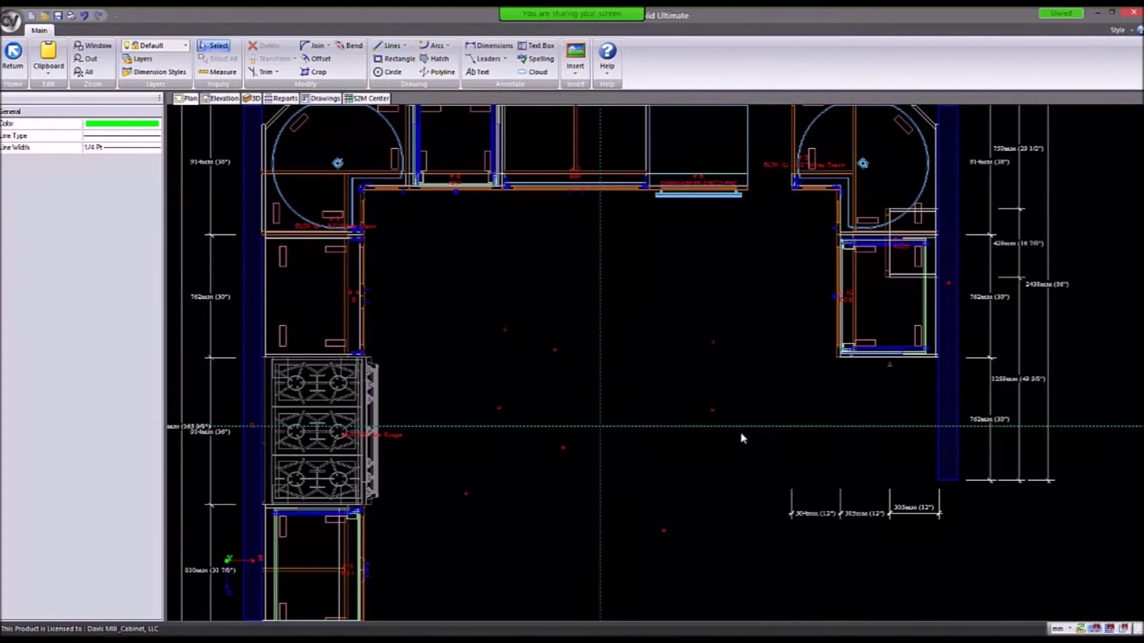
scroll(545, 282, "down", 2)
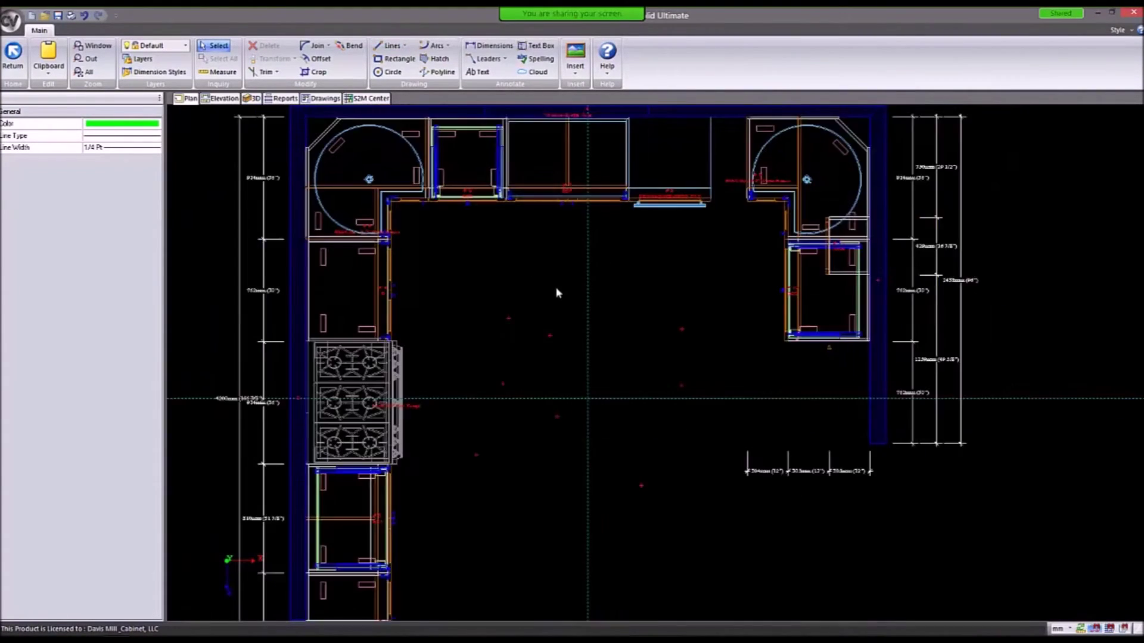
key("Escape")
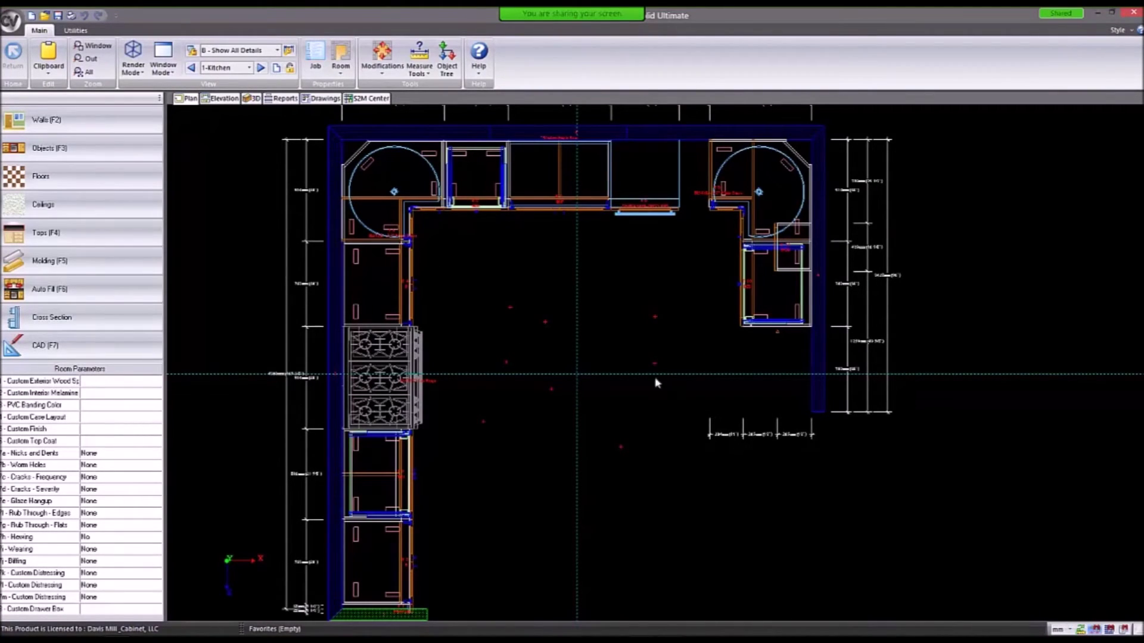
Remove the scattered snap marks from view and show the snap points on the walls and cabinets.
left_click(1082, 631)
left_click(1124, 629)
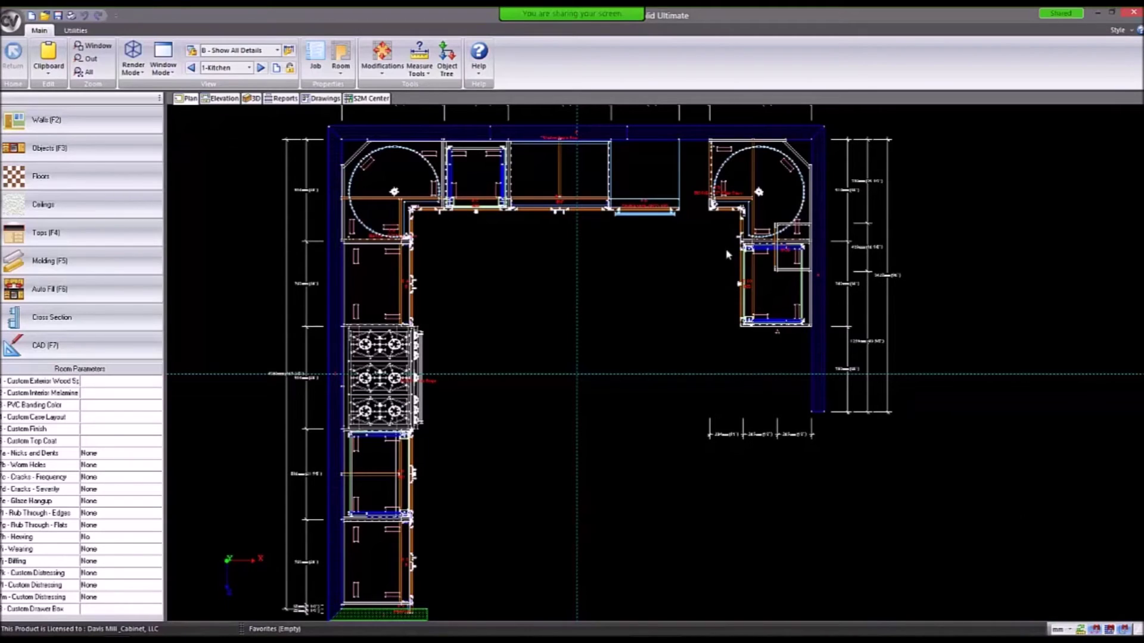
Place a snap mark 1068 mm horizontally and 0 mm vertically from the front corner of the base cabinet just above the gas range.
left_click(419, 66)
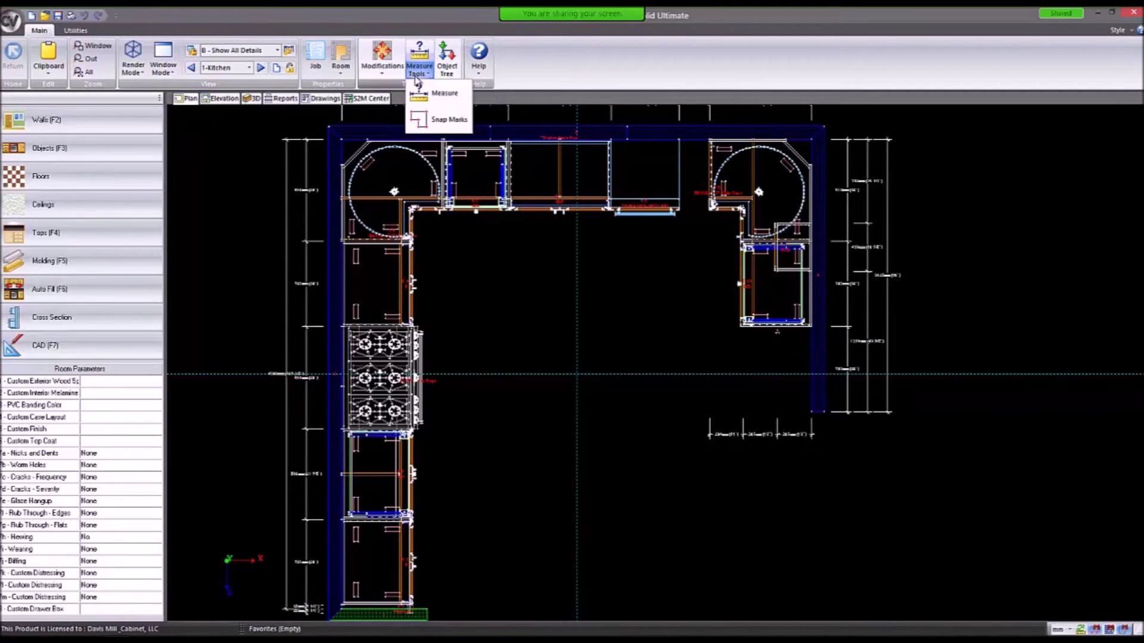
left_click(435, 118)
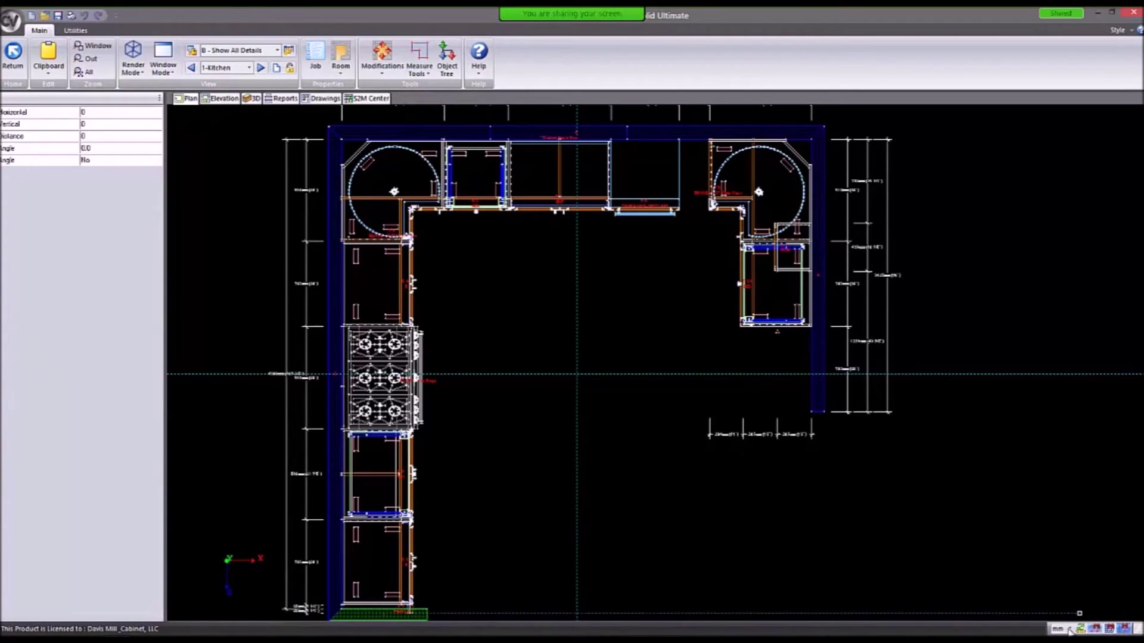
scroll(420, 317, "up", 2)
scroll(420, 317, "up", 5)
left_click(421, 67)
left_click(431, 98)
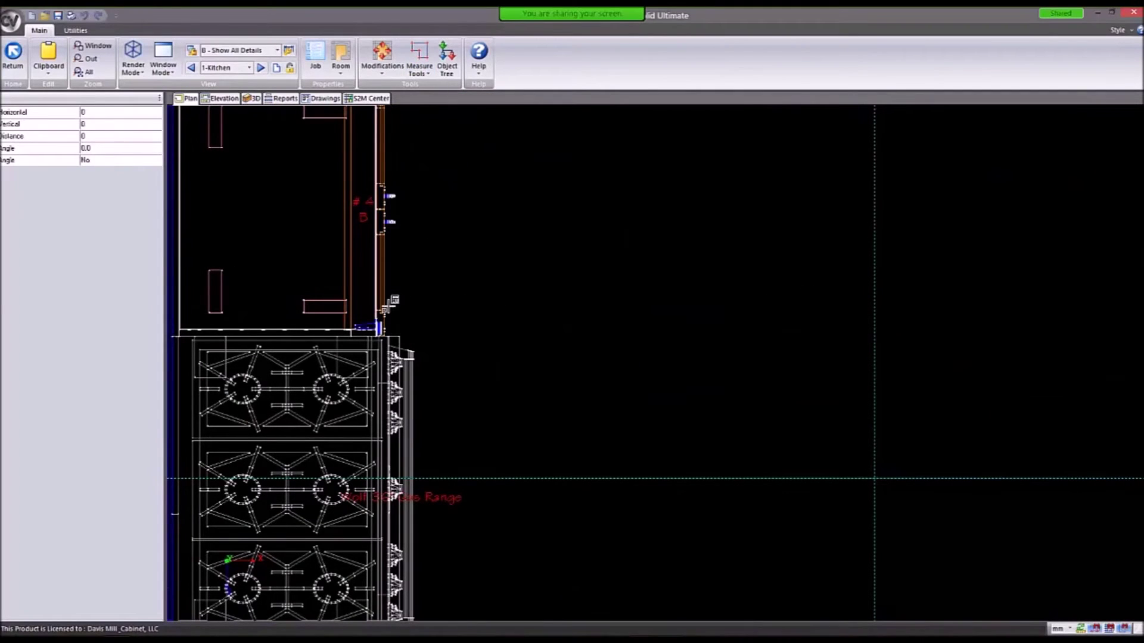
left_click(383, 310)
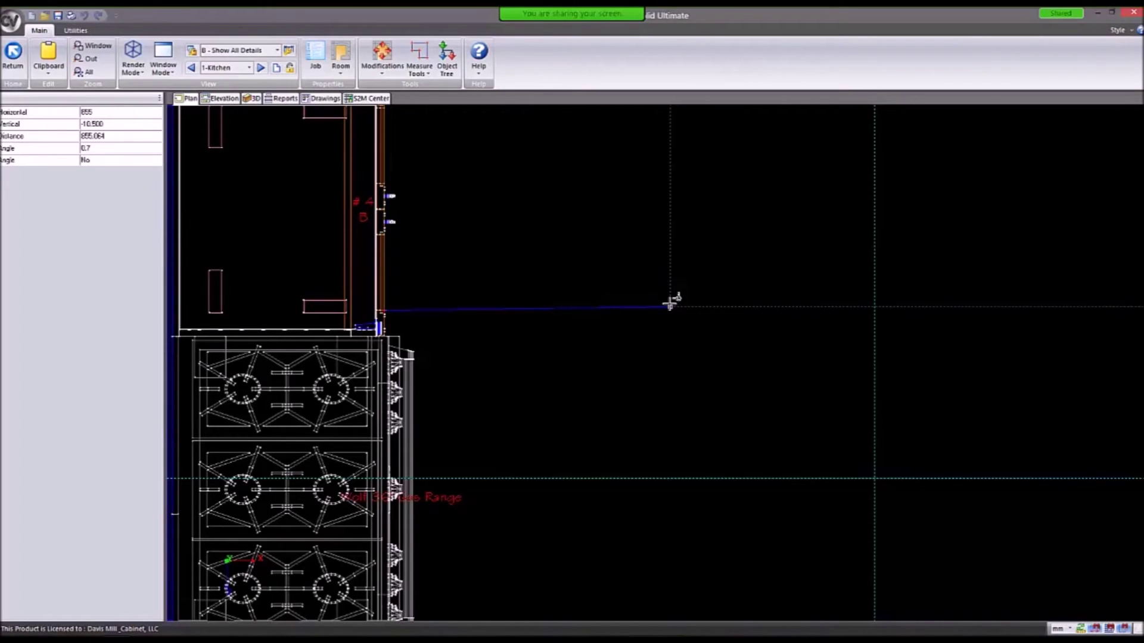
key("Tab")
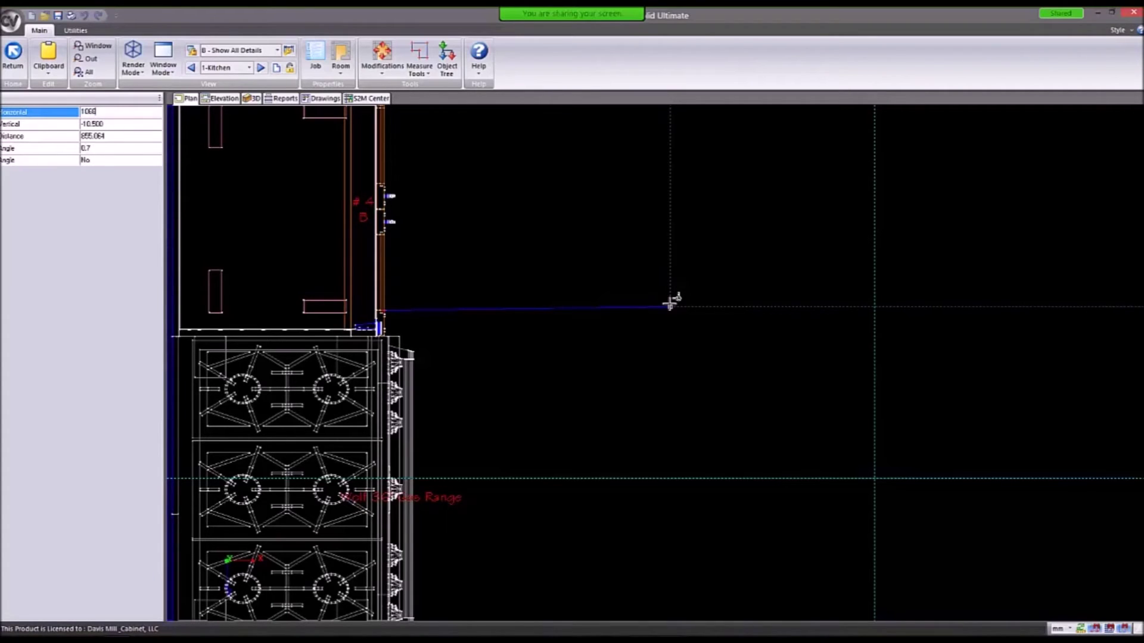
type("1068")
key("Tab")
type("0")
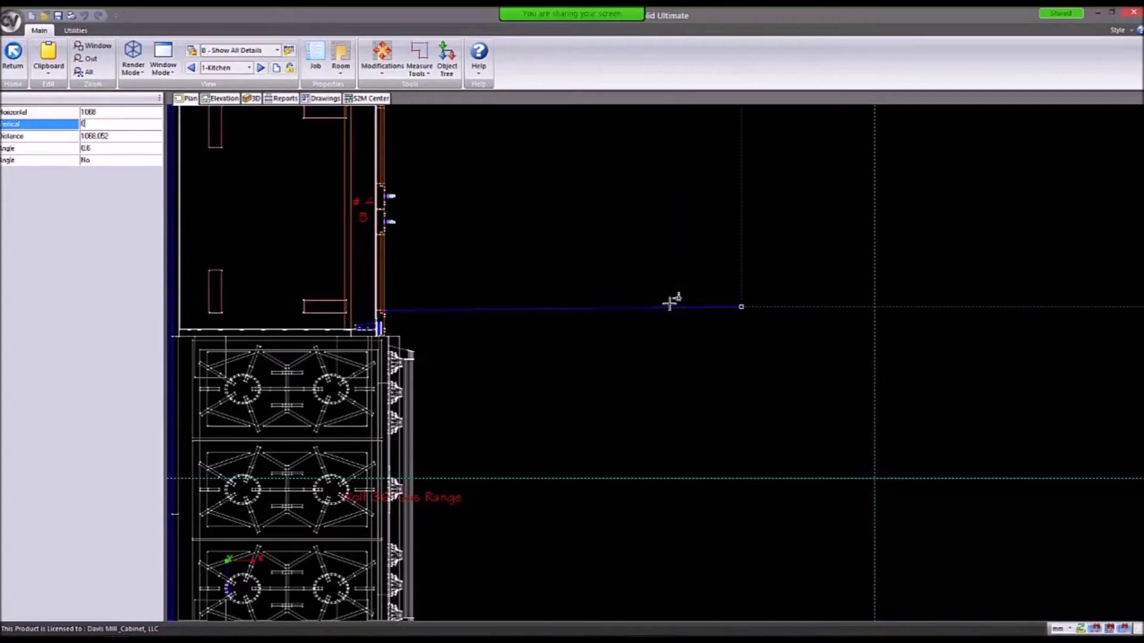
key("Tab")
left_click(741, 307)
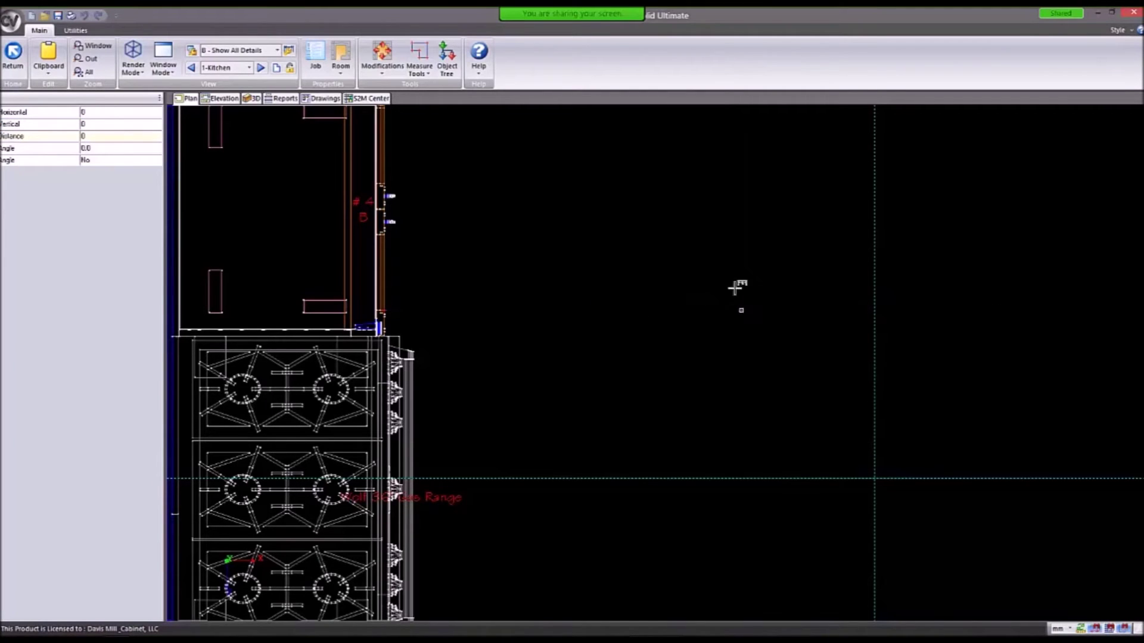
Place a second snap mark 610 mm straight below the first one, with no horizontal offset.
scroll(593, 212, "down", 2)
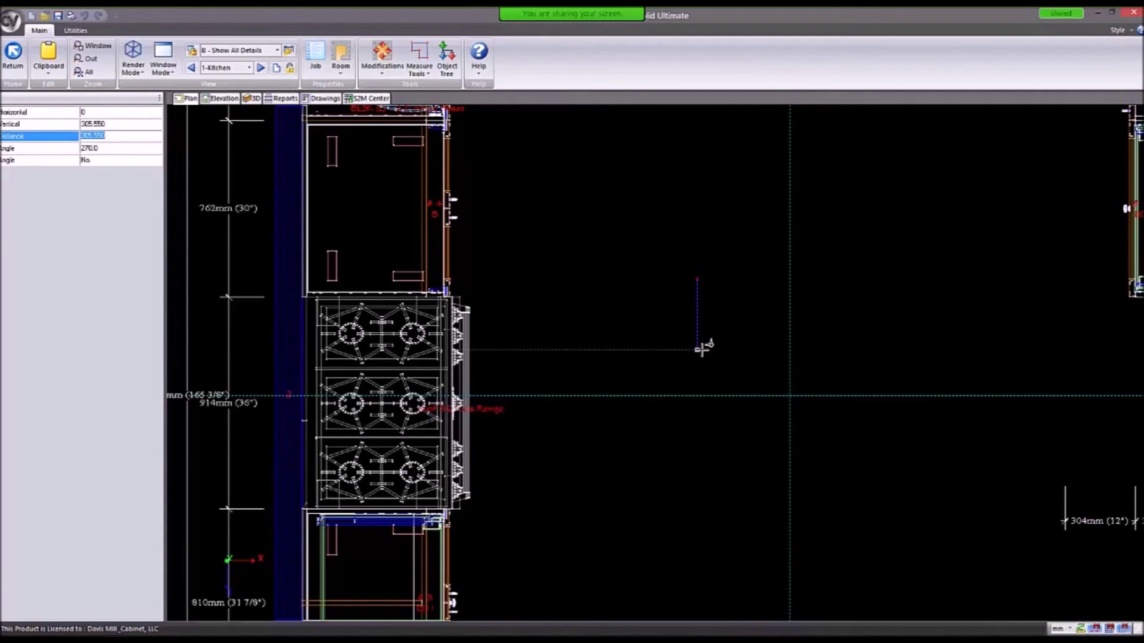
key("shift+Tab")
type("610")
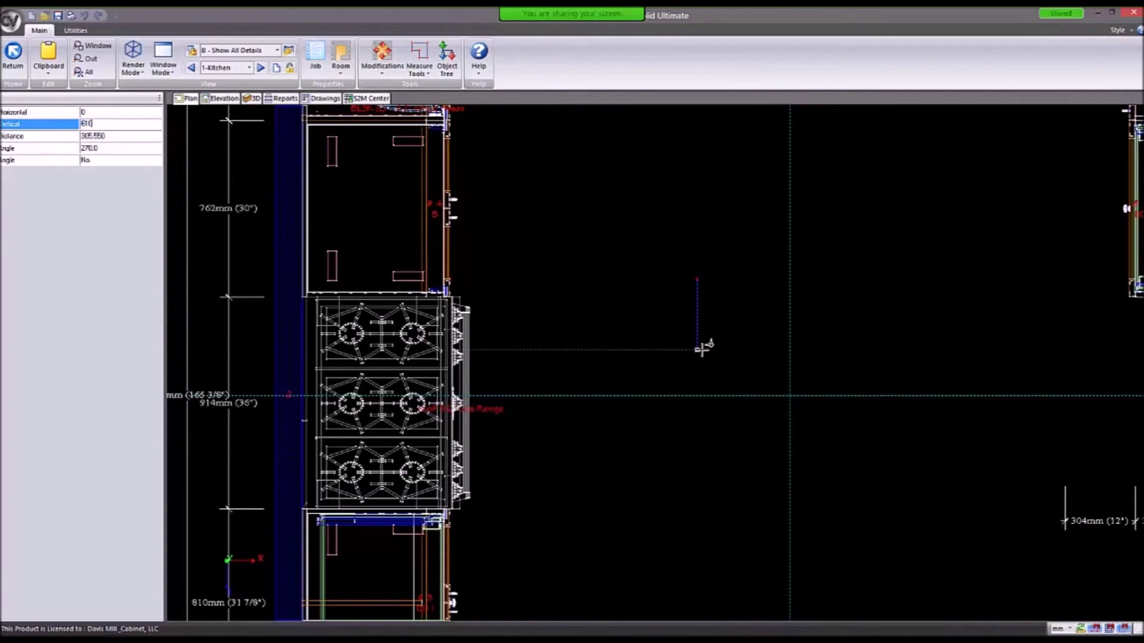
key("Tab")
key("Tab")
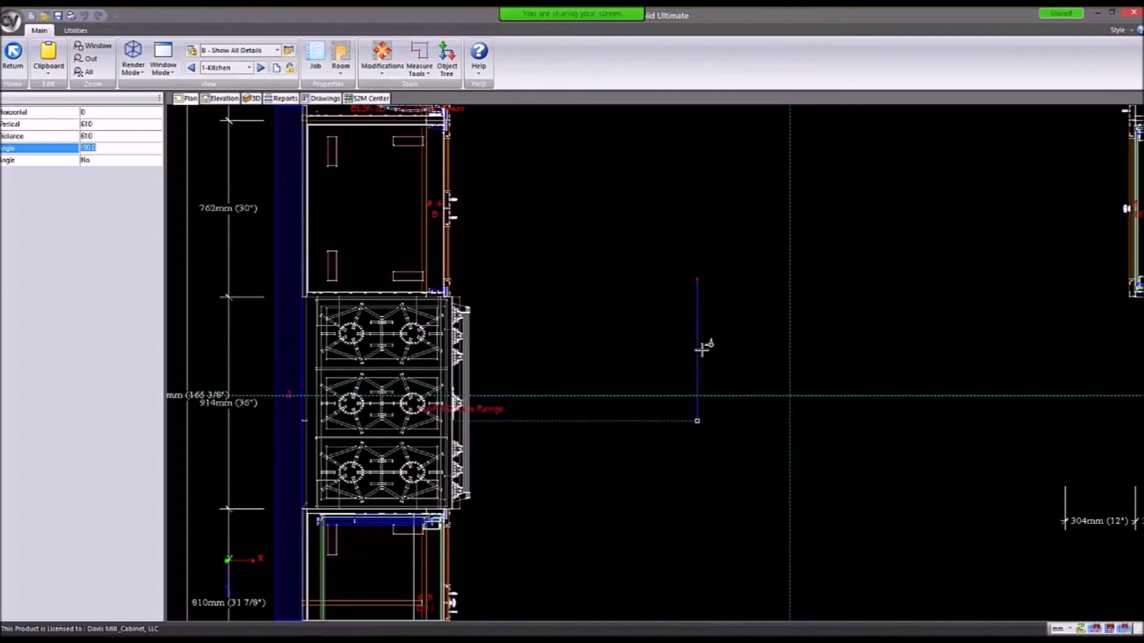
key("Return")
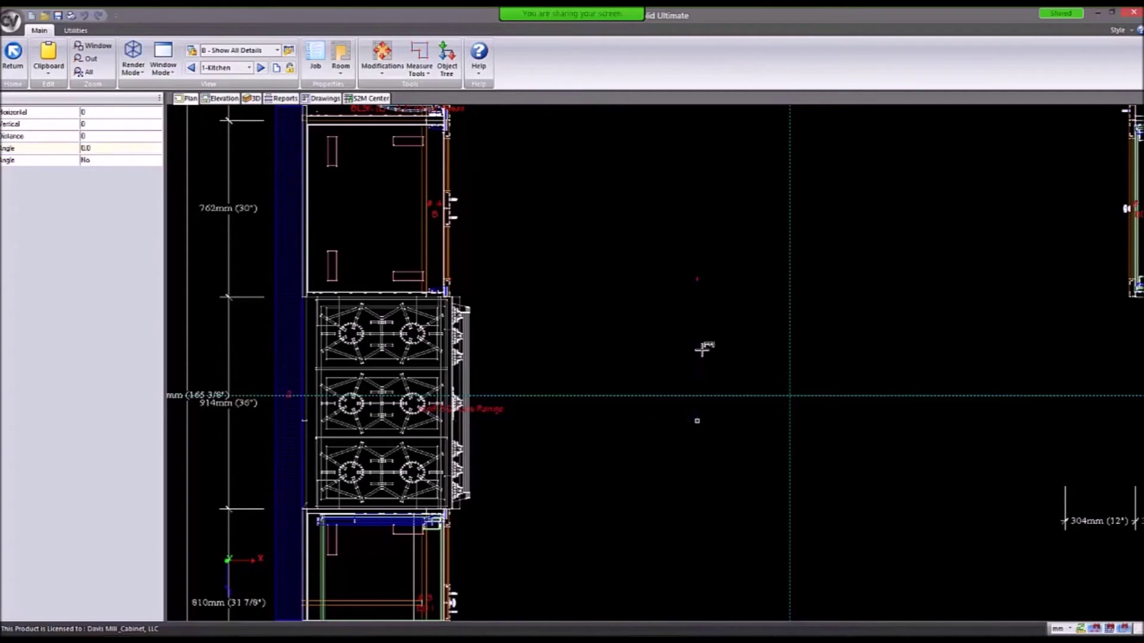
Place a third snap mark 1068 mm to the right of the second one, with a vertical offset of 0.
scroll(650, 428, "down", 2)
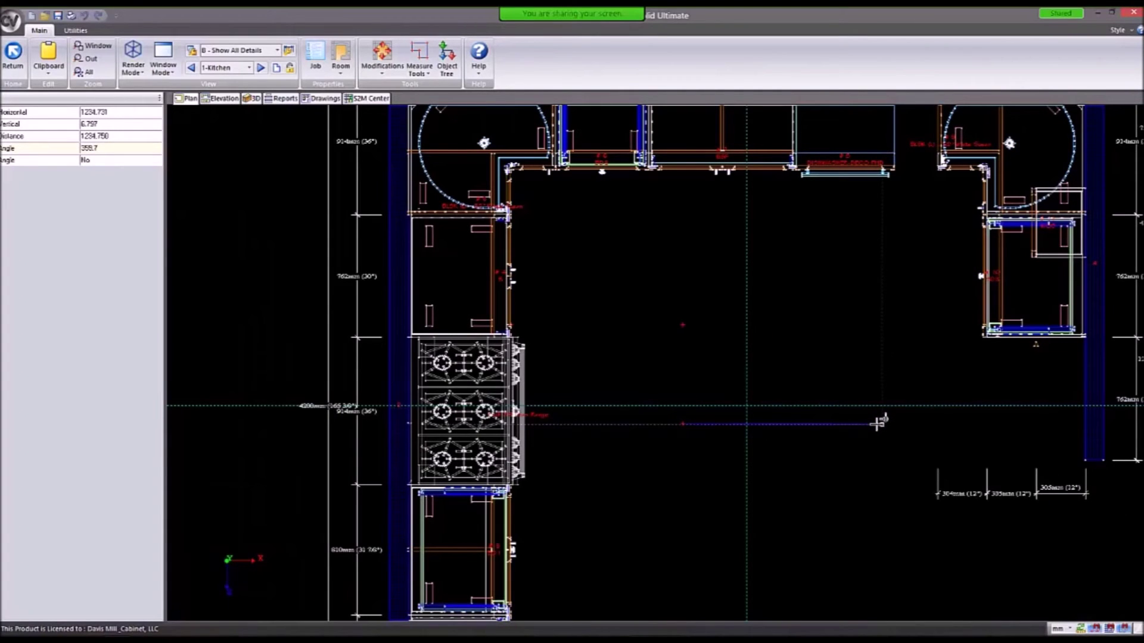
key("Tab")
key("shift+Tab")
key("shift+Tab")
type("1068")
key("Tab")
type("0")
key("Tab")
key("Return")
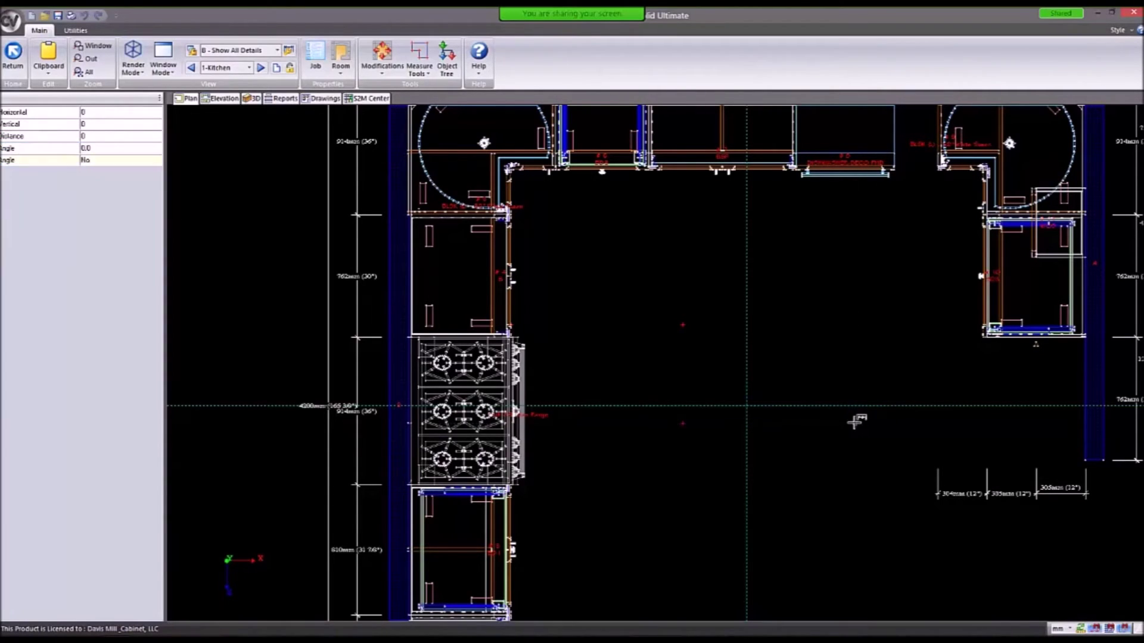
key("Escape")
Draw a chained-line wall from the lower-right snap mark to the lower-left snap mark.
scroll(884, 455, "up", 2)
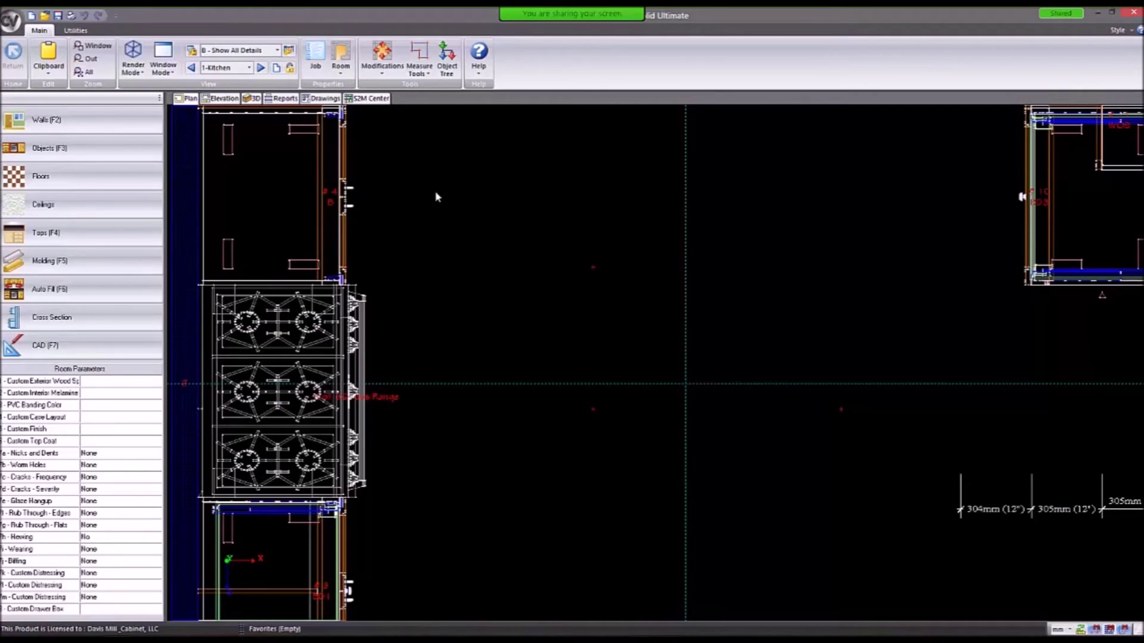
left_click(56, 120)
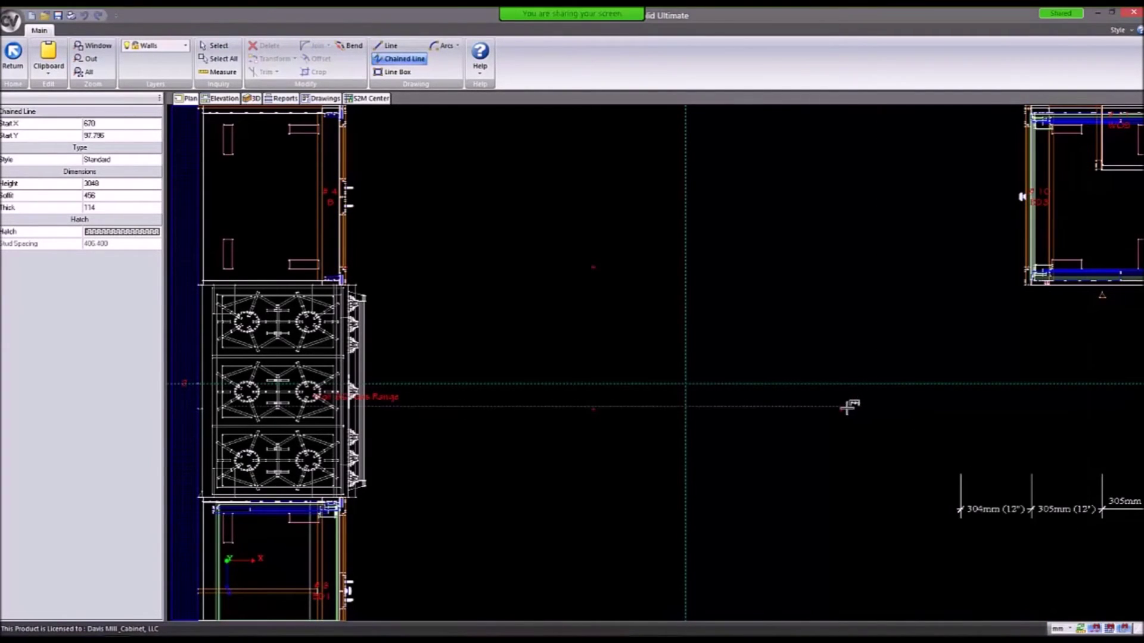
left_click(847, 408)
left_click(593, 409)
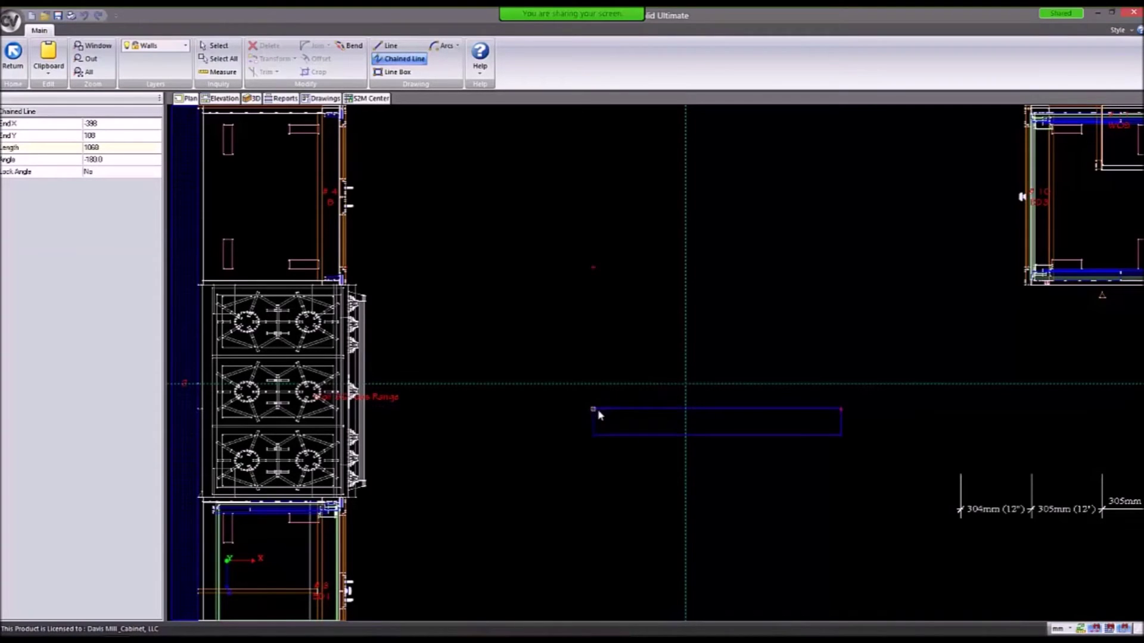
key("Escape")
key("Escape")
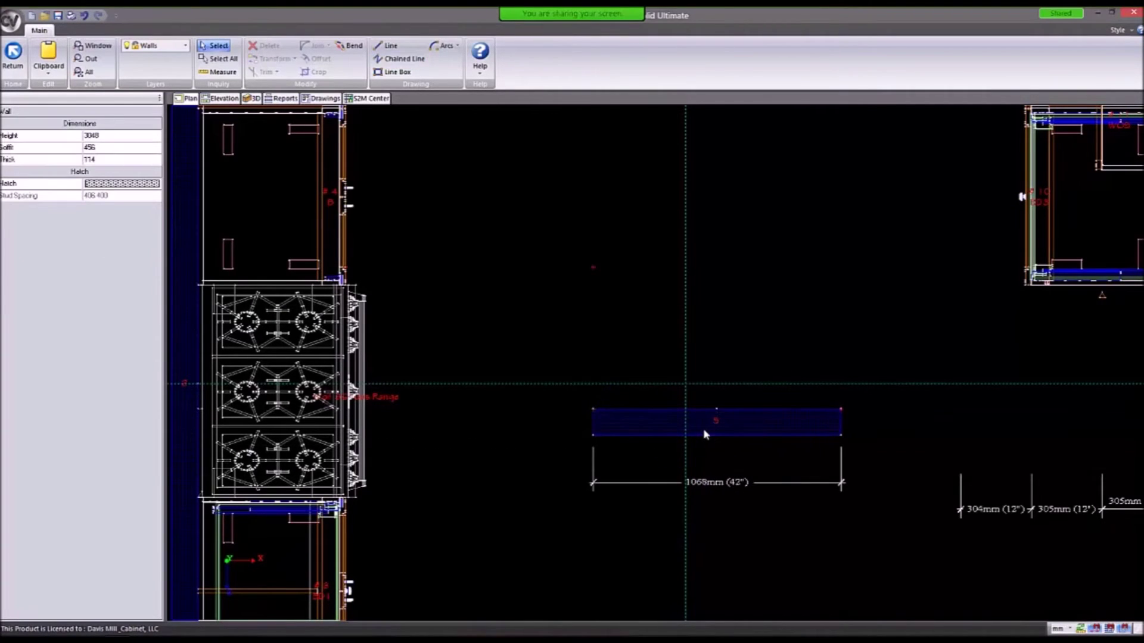
Change the type of the new wall between the snap marks to the one drawn as a single thin line.
left_click(114, 208)
left_click(156, 207)
left_click(105, 229)
key("Escape")
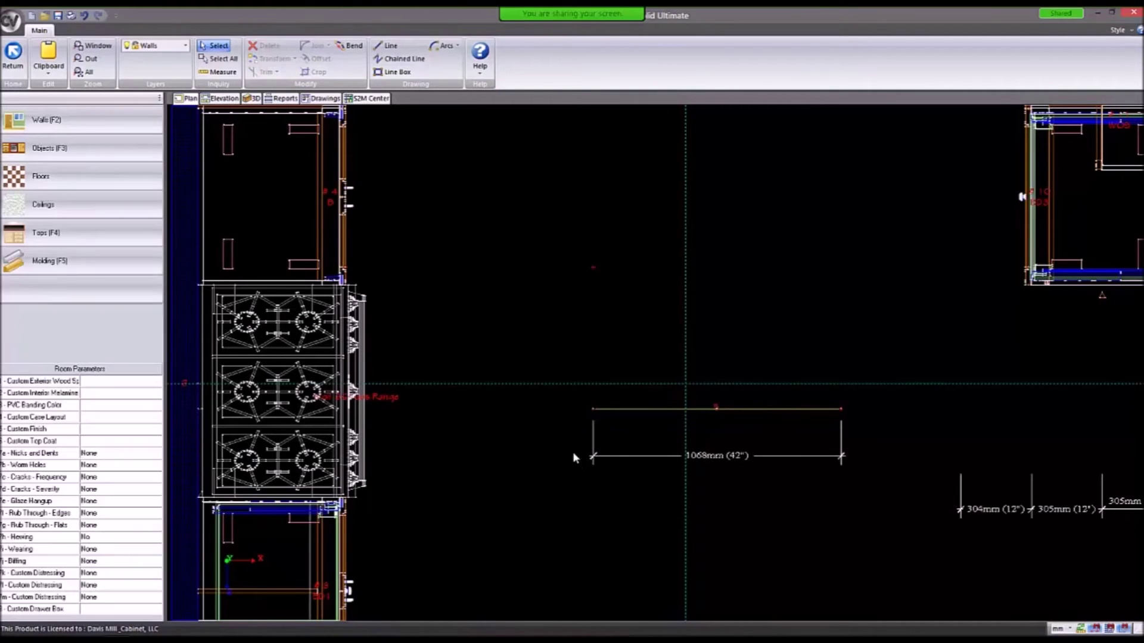
scroll(532, 446, "down", 2)
scroll(566, 425, "up", 1)
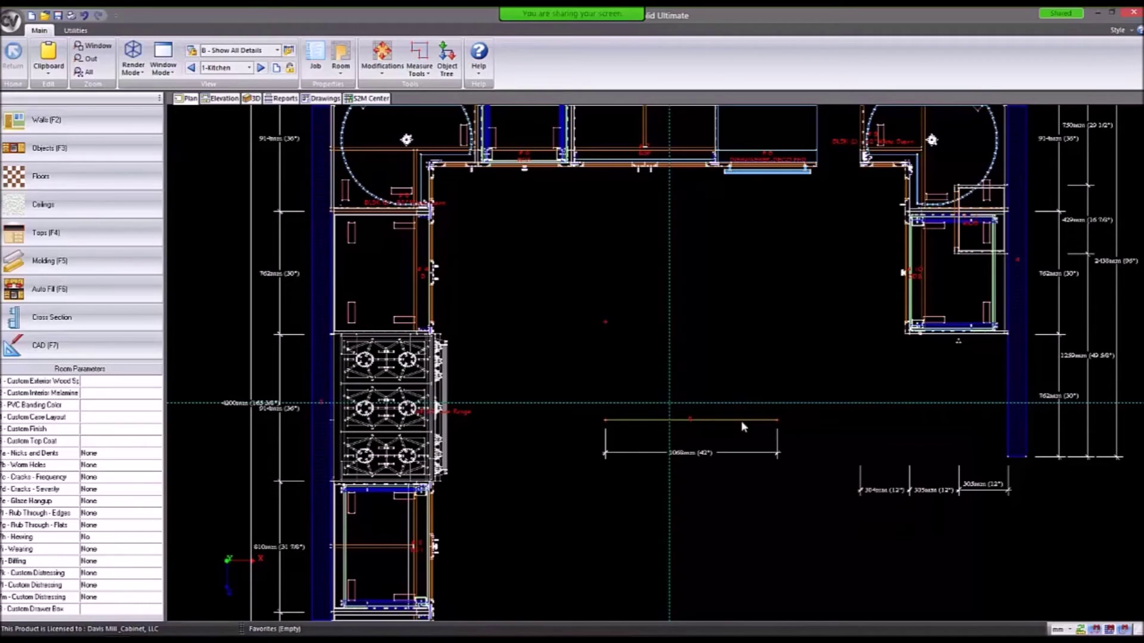
left_click(425, 74)
left_click(425, 74)
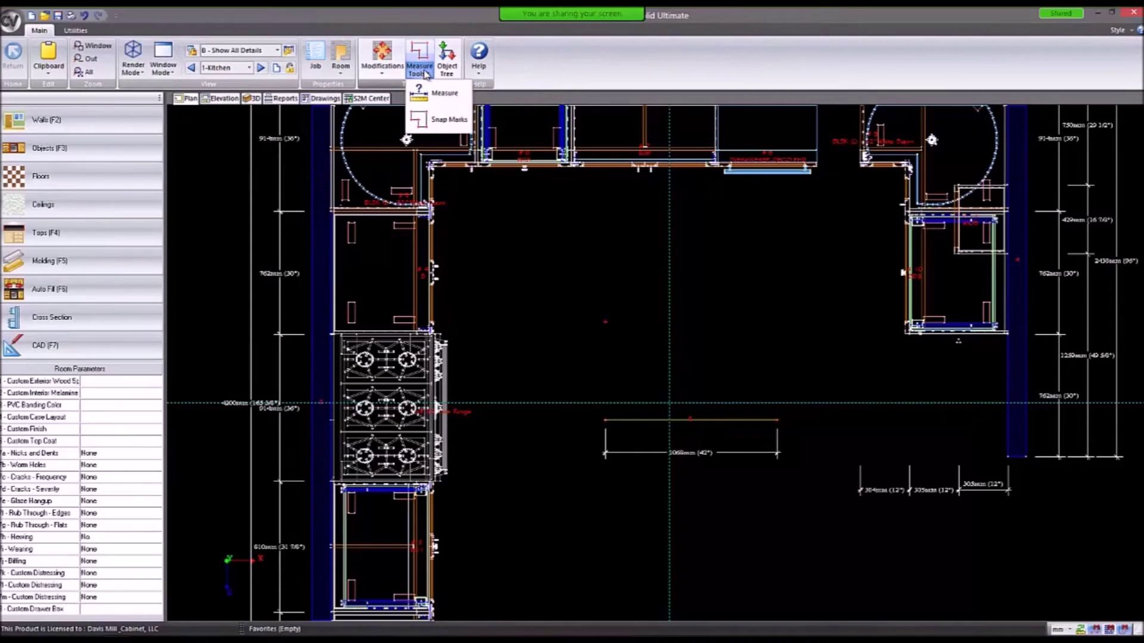
left_click(429, 93)
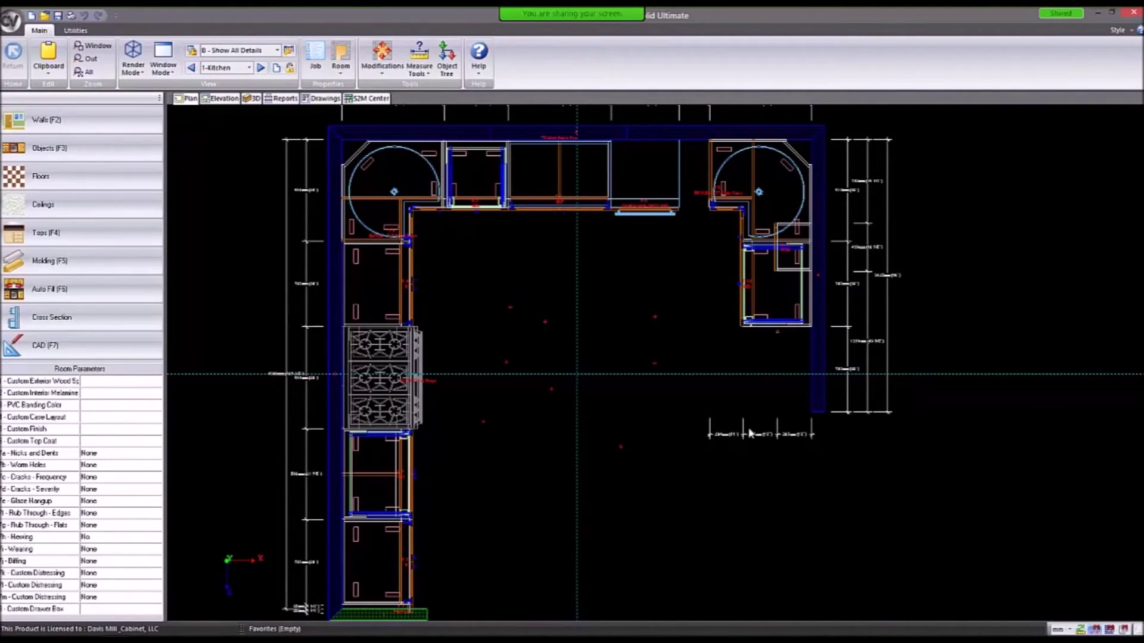
Clear the scattered snap marks from the kitchen plan and display the object snap points.
left_click(1079, 630)
left_click(1123, 629)
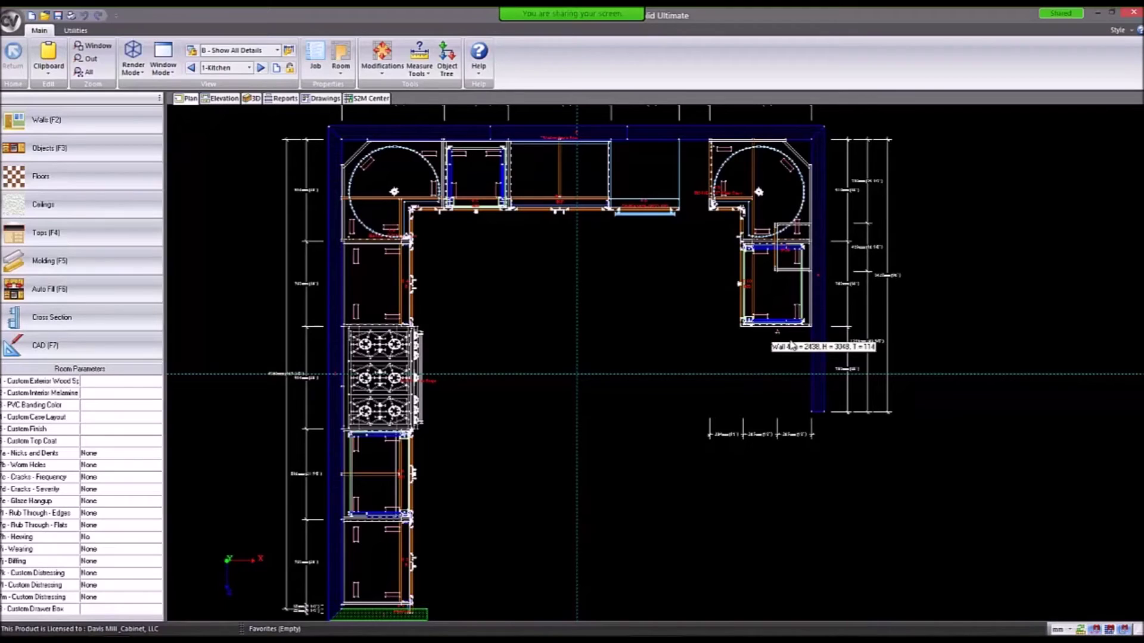
Place a snap mark with a horizontal offset of 1068 mm from the front corner of the base cabinet above the gas range.
left_click(419, 59)
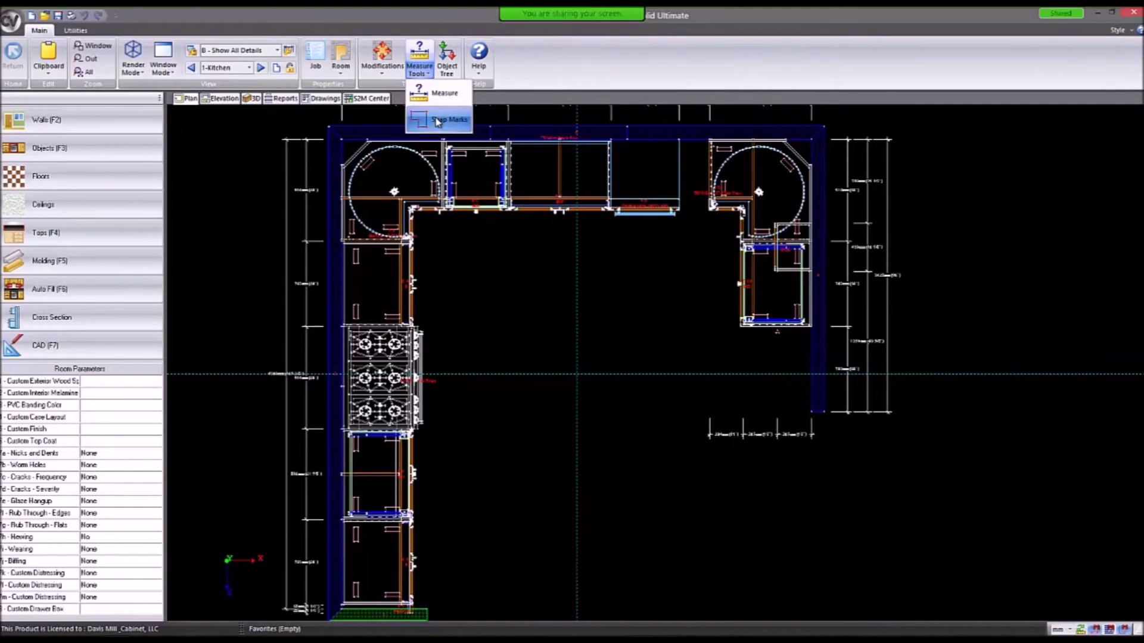
left_click(438, 119)
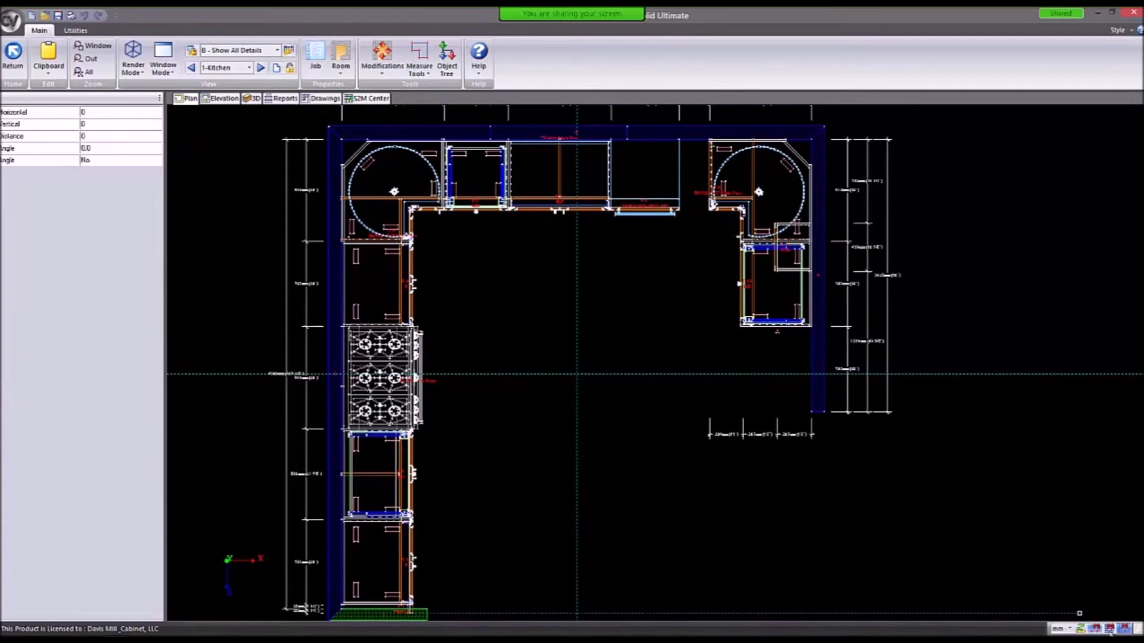
scroll(420, 320, "up", 1)
scroll(420, 320, "up", 4)
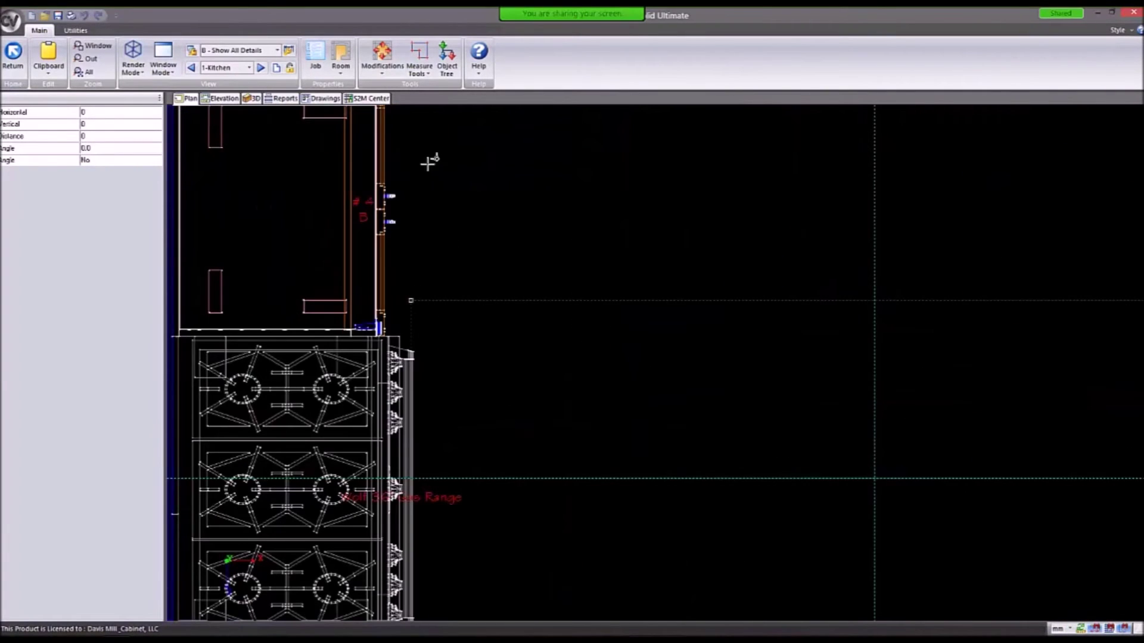
left_click(419, 59)
left_click(441, 100)
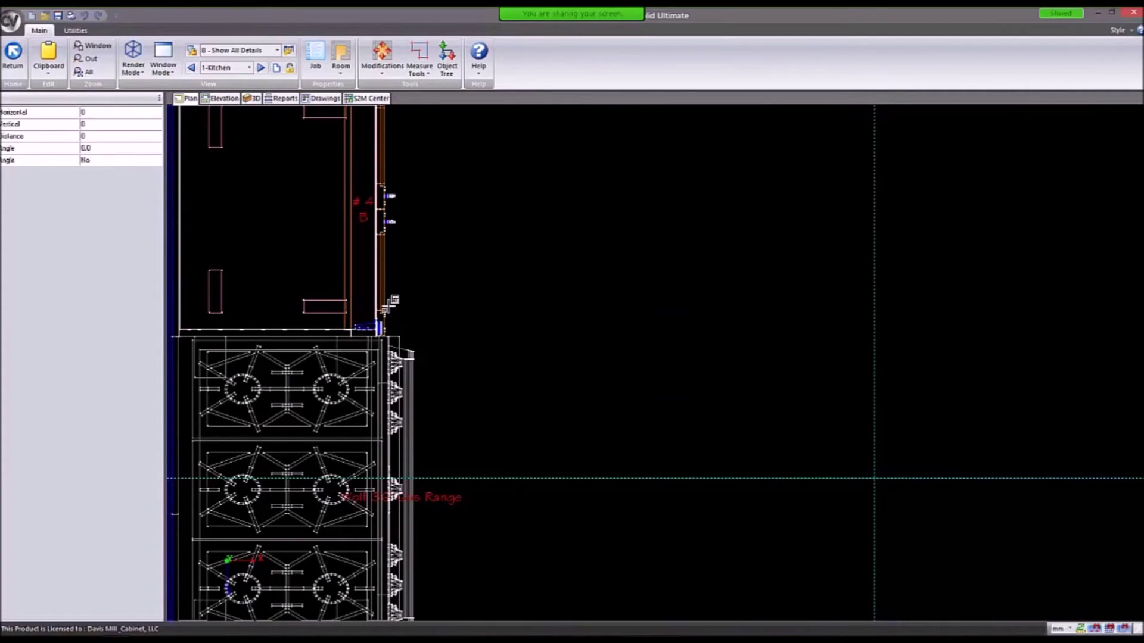
left_click(384, 309)
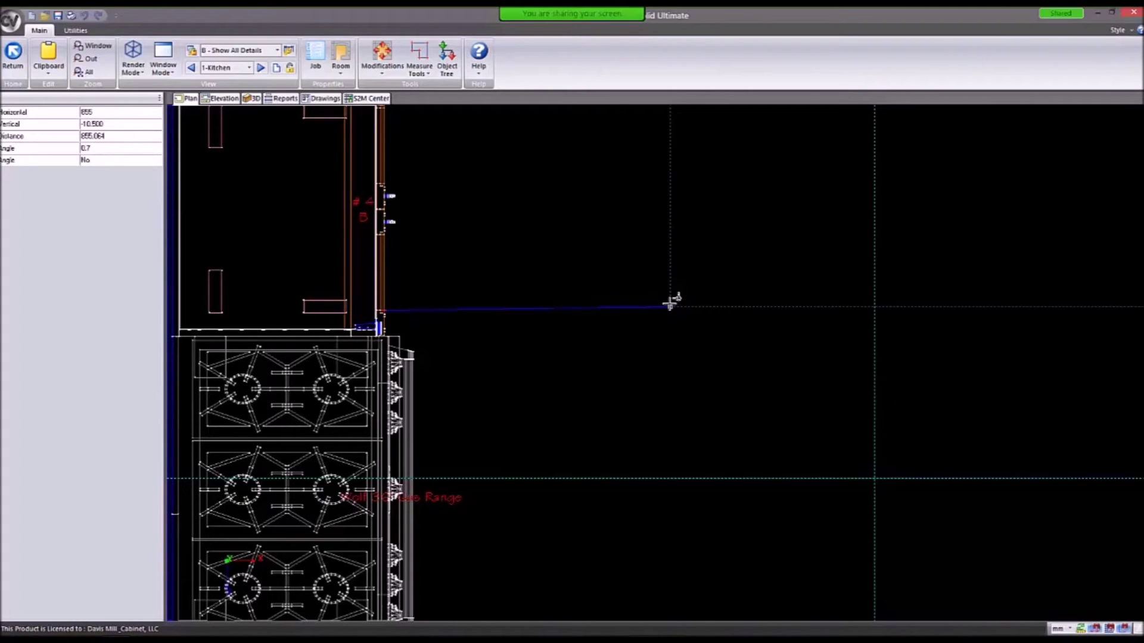
left_click(670, 305)
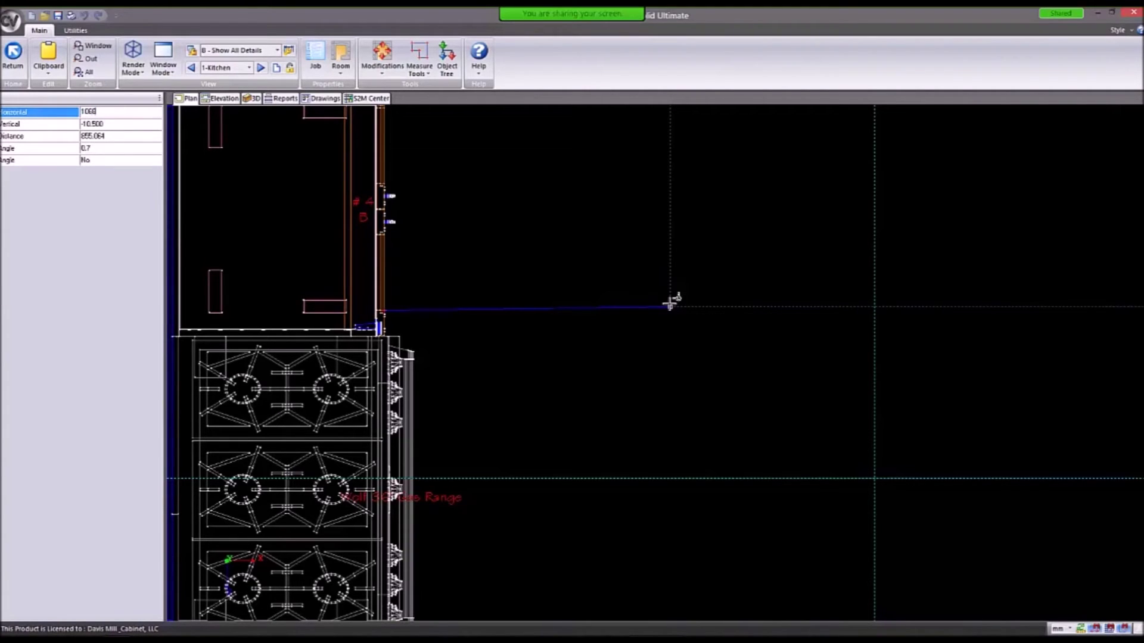
type("1066")
key("Return")
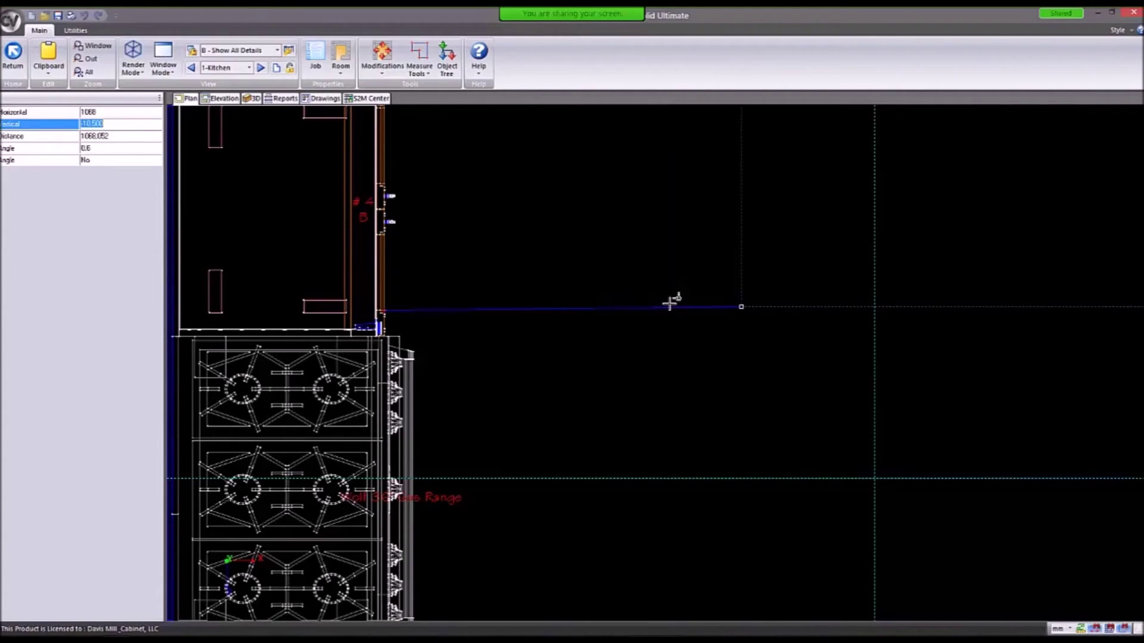
left_click(742, 308)
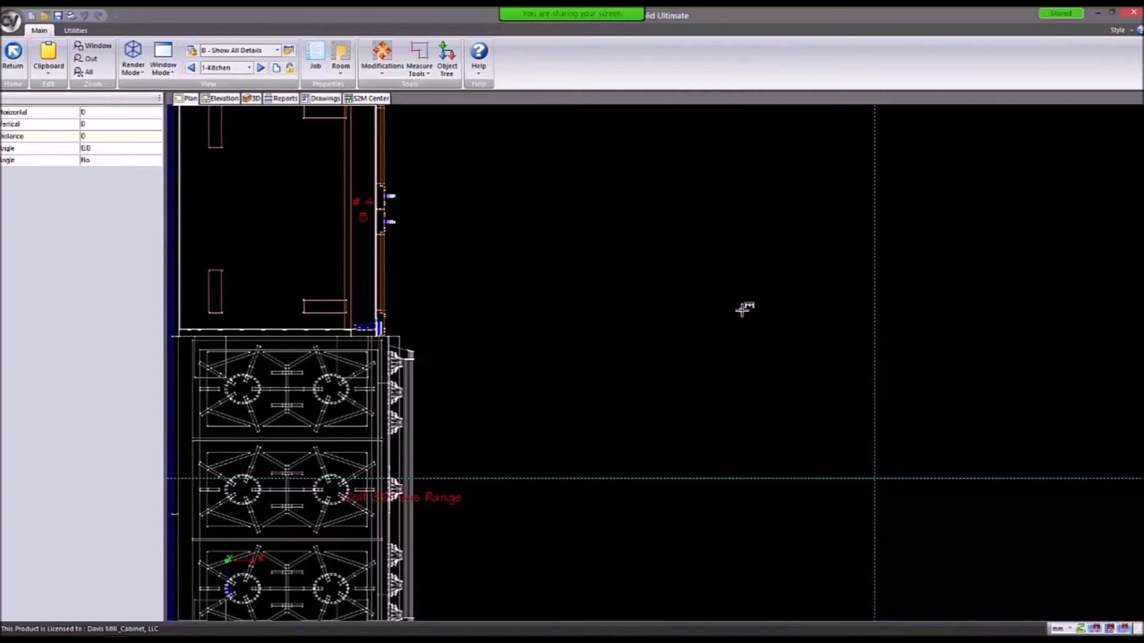
scroll(592, 202, "down", 2)
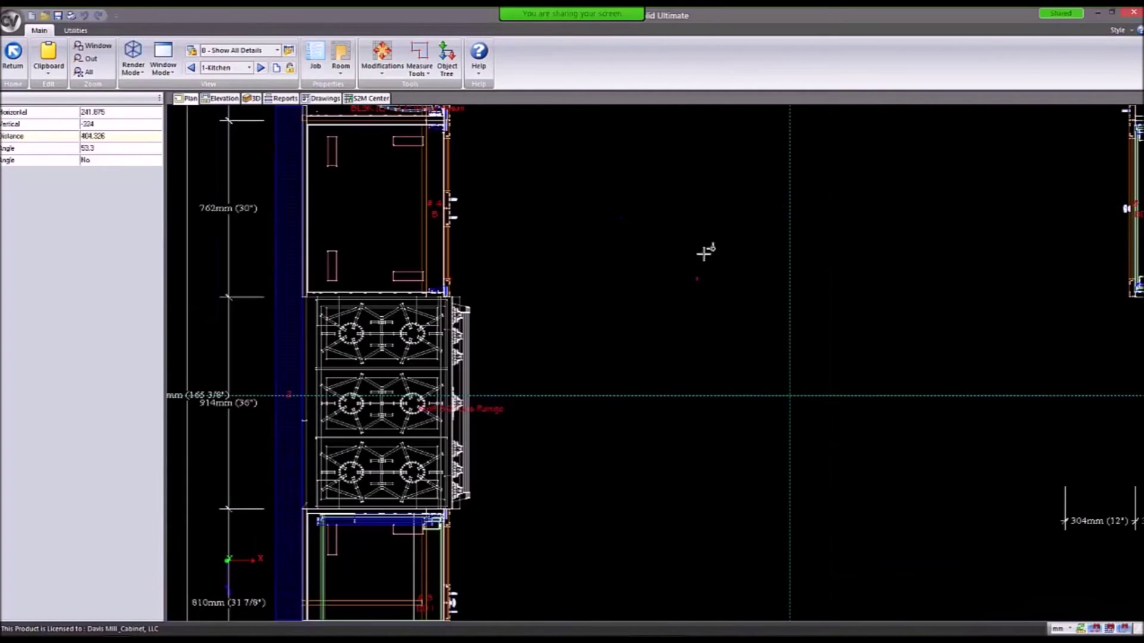
Place a second snap mark 610 mm straight below the first one, with no horizontal offset.
key("Tab")
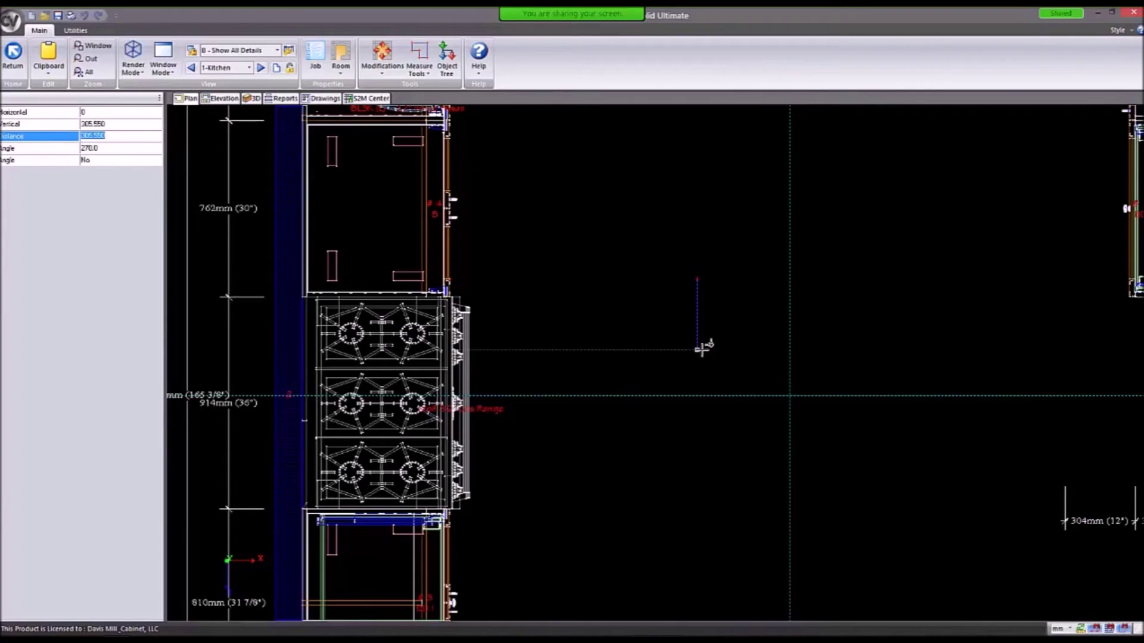
key("shift+Tab")
type("610")
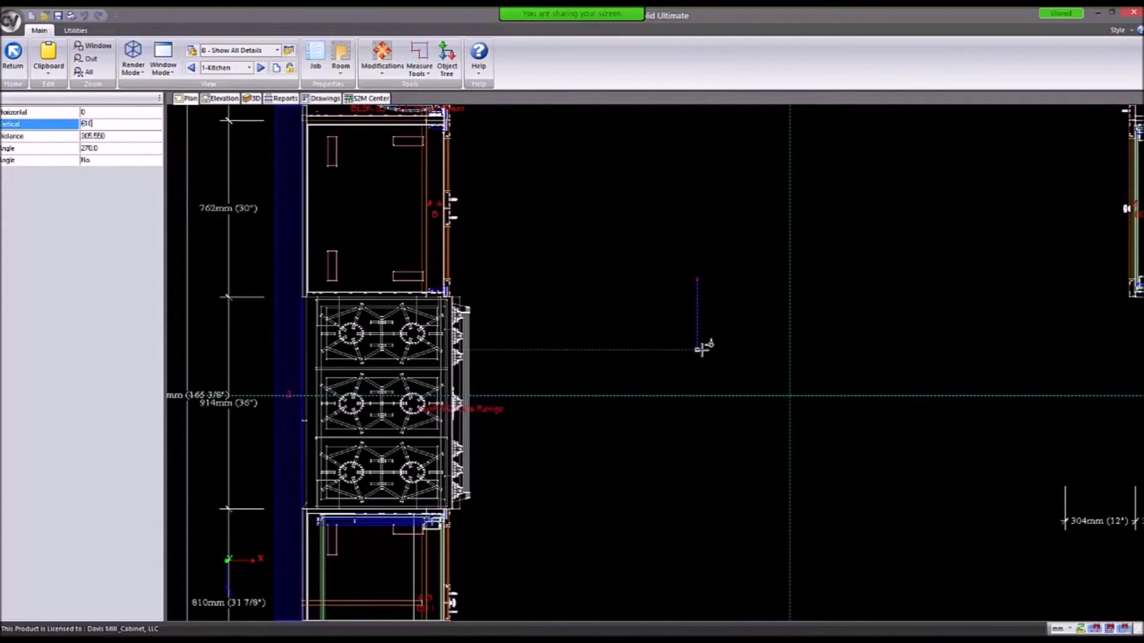
key("Tab")
key("Tab")
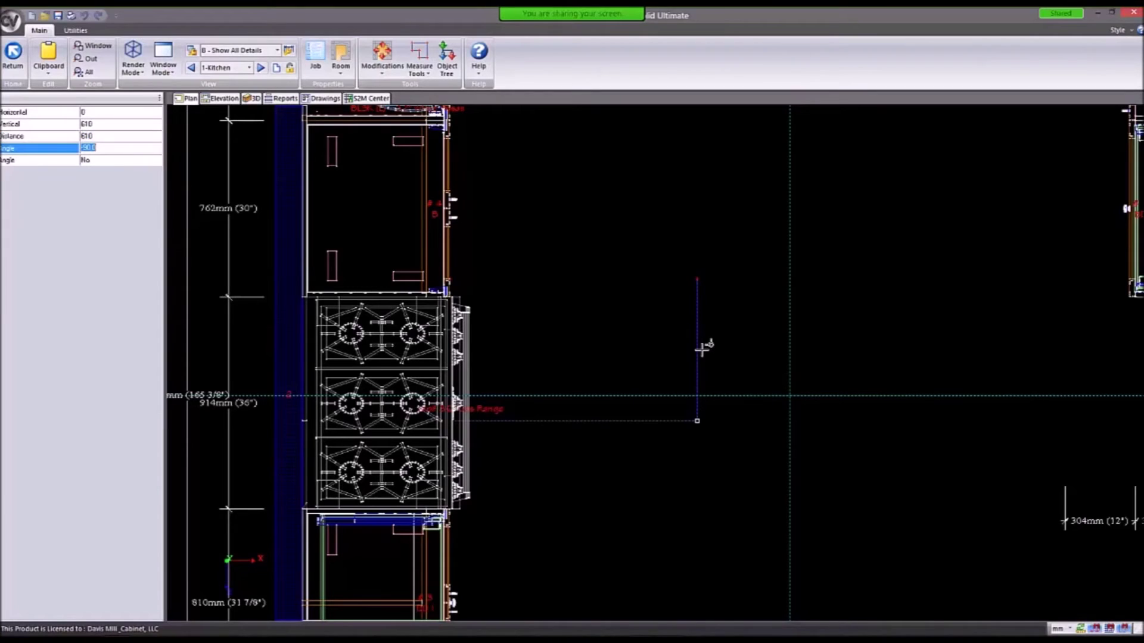
key("Return")
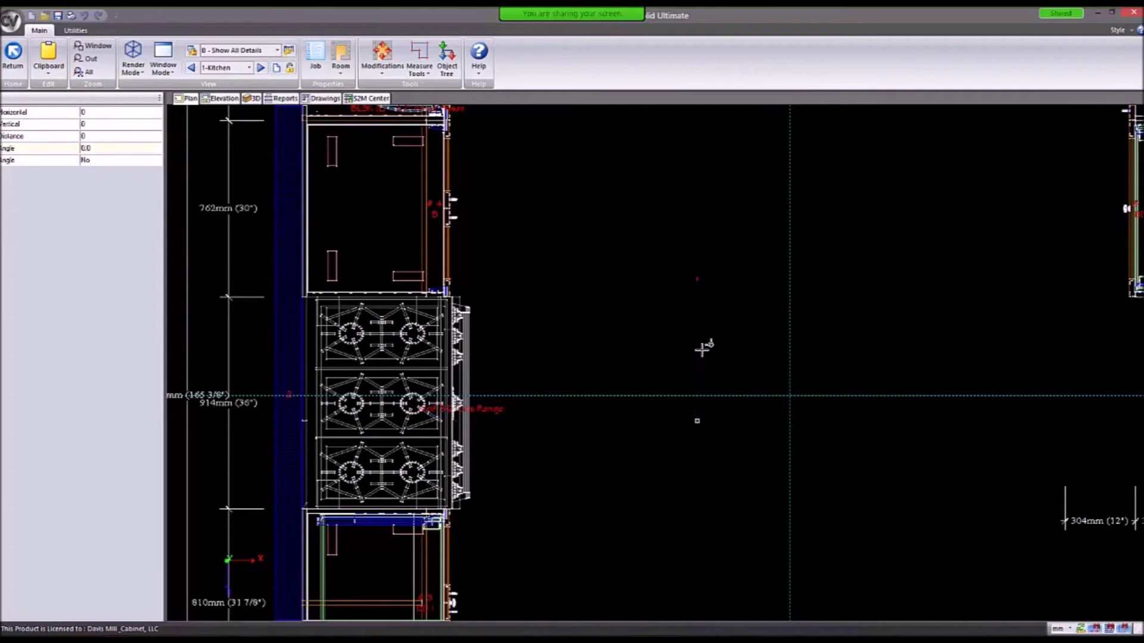
Place a third snap mark 1068 mm to the right of the lower snap mark, with a vertical offset of 0.
scroll(652, 428, "down", 3)
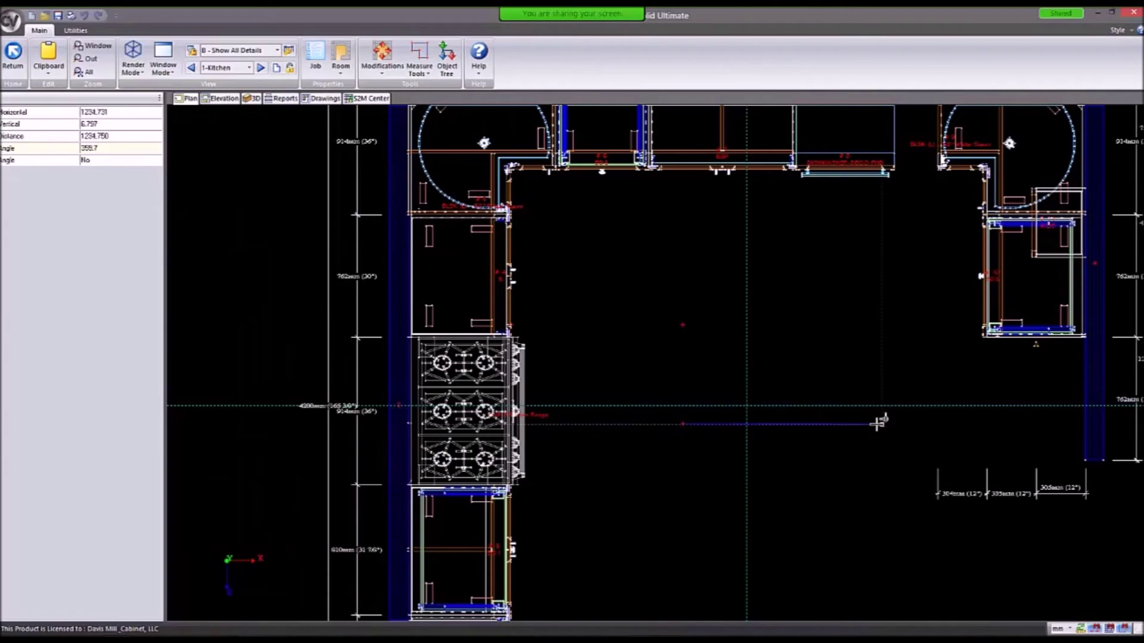
key("Tab")
key("Tab")
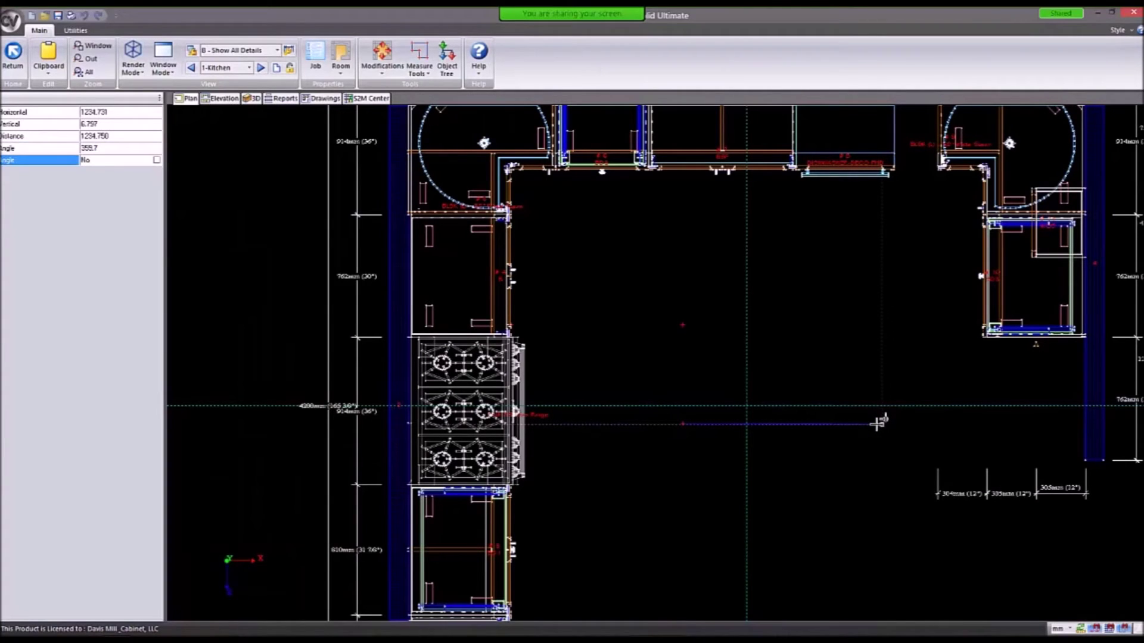
key("shift+Tab")
key("shift+Tab")
type("10")
key("Tab")
type("0")
key("Tab")
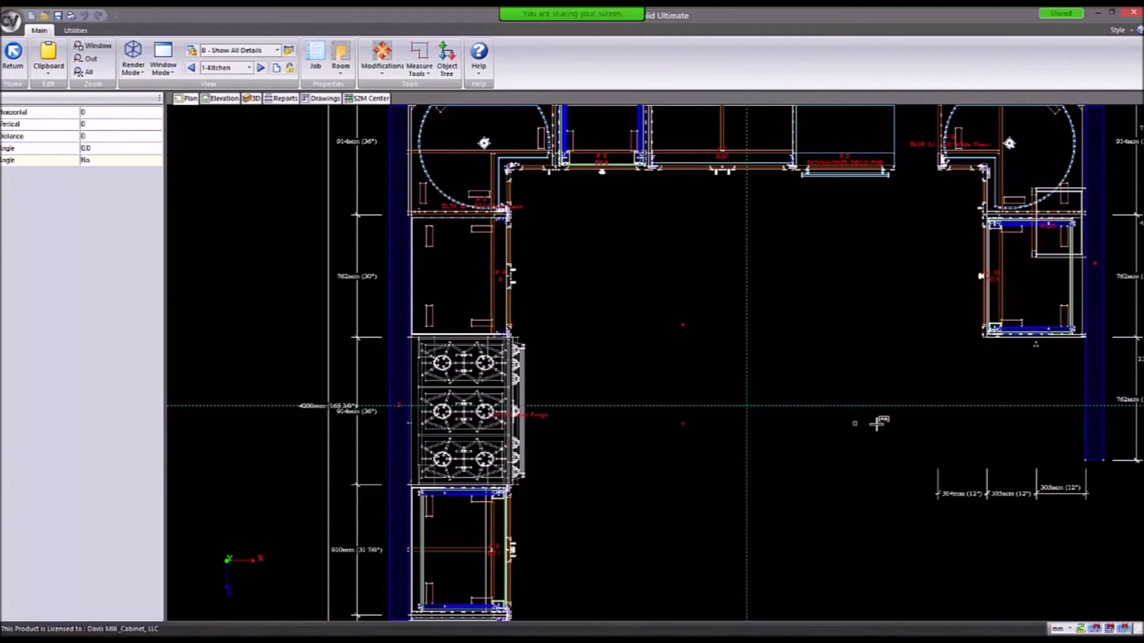
key("Escape")
Draw a chained-line wall from the lower-right snap mark to the lower-left snap mark, snapping to the marks.
scroll(887, 484, "up", 3)
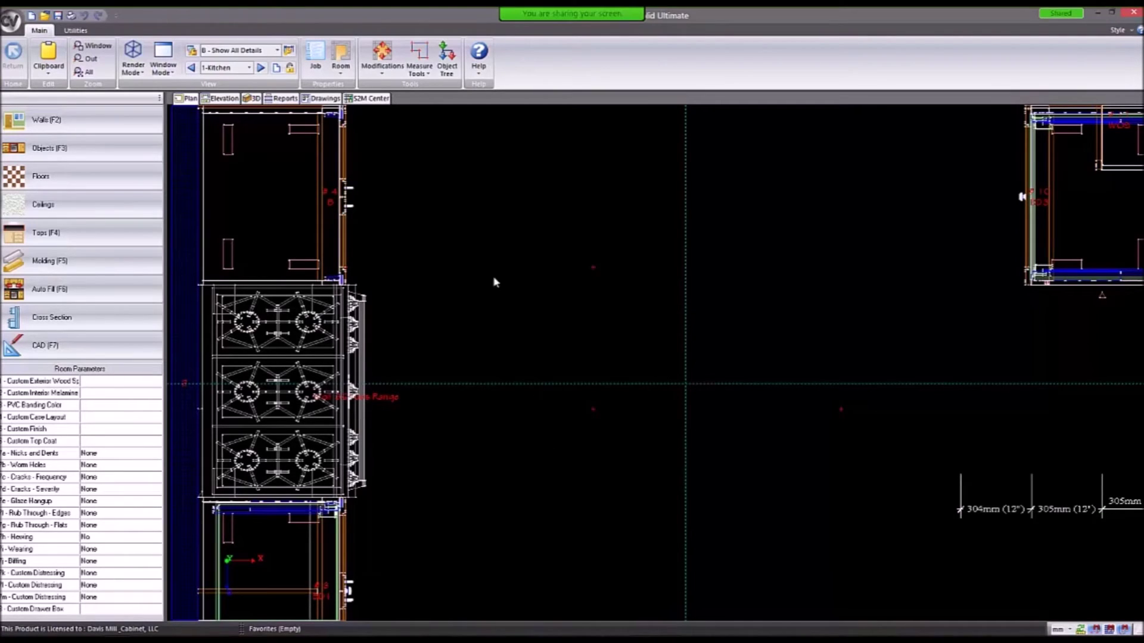
left_click(55, 120)
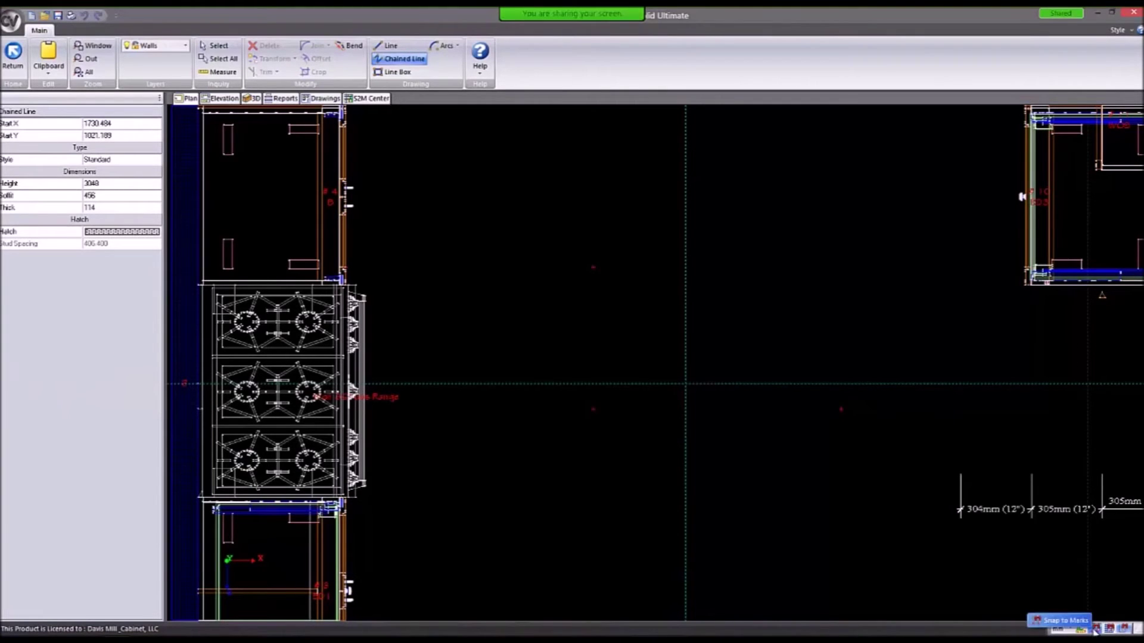
left_click(847, 409)
left_click(593, 409)
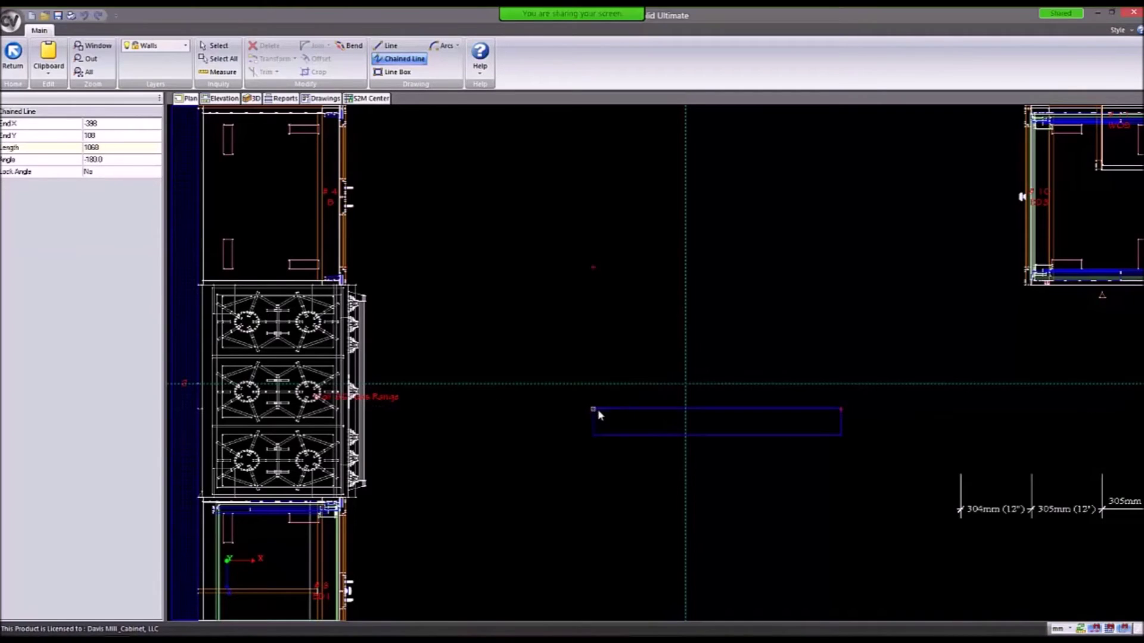
key("Escape")
key("Escape")
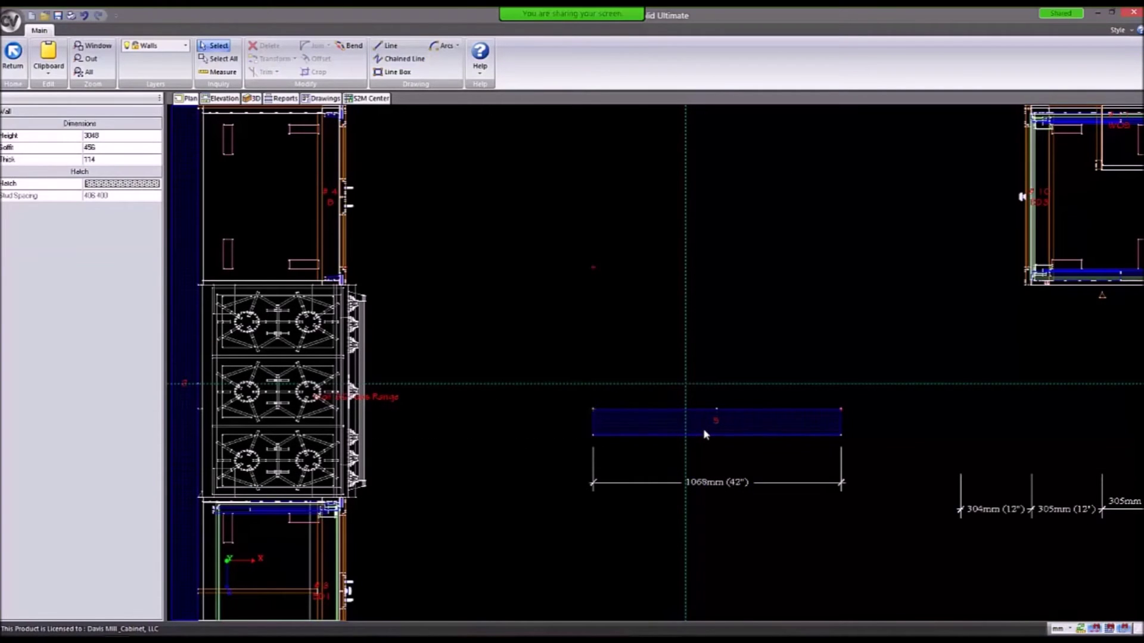
Change the new 1068 mm wall to the wall type drawn as a single thin line.
left_click(703, 429)
left_click(108, 203)
left_click(108, 207)
left_click(105, 233)
key("Escape")
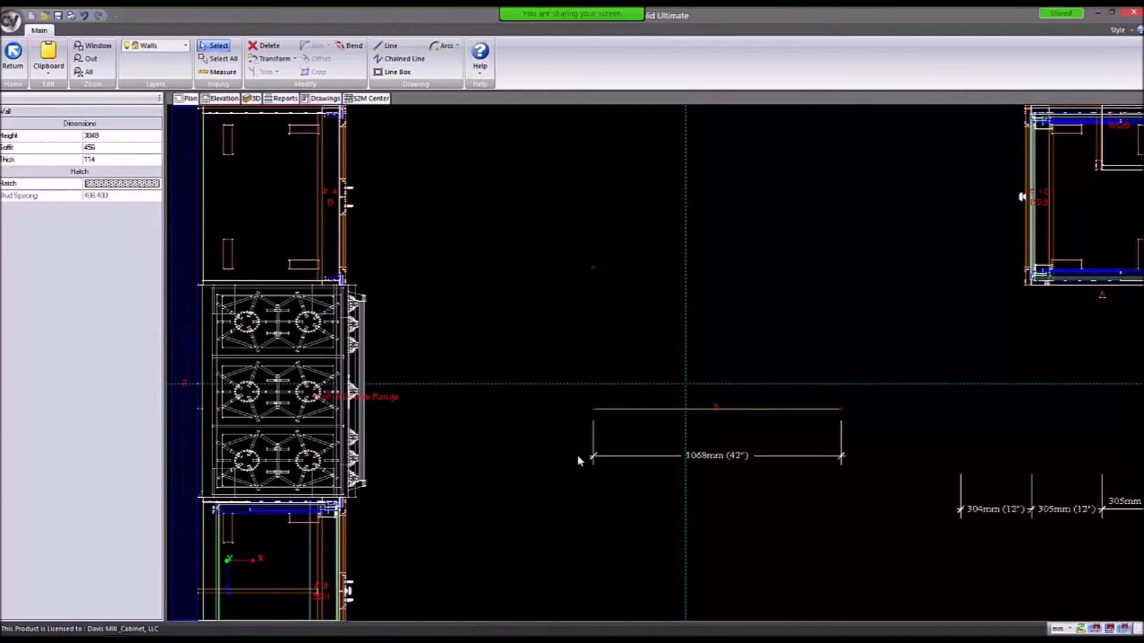
key("Escape")
Clear the snap marks from the kitchen plan and switch snapping from object points to the grid.
scroll(605, 453, "down", 2)
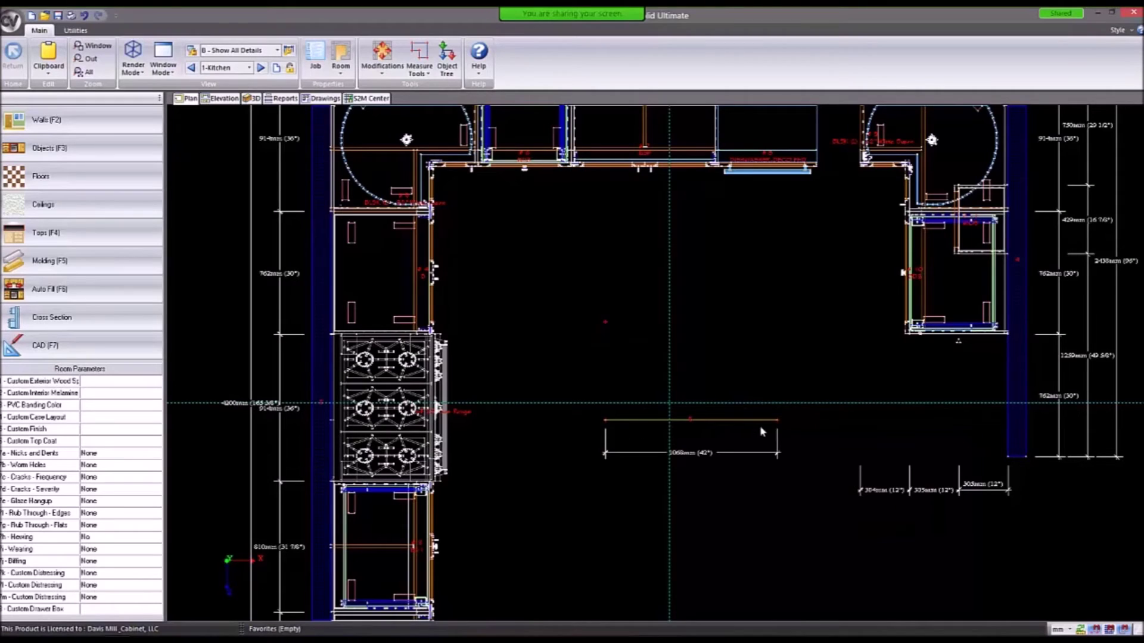
left_click(425, 78)
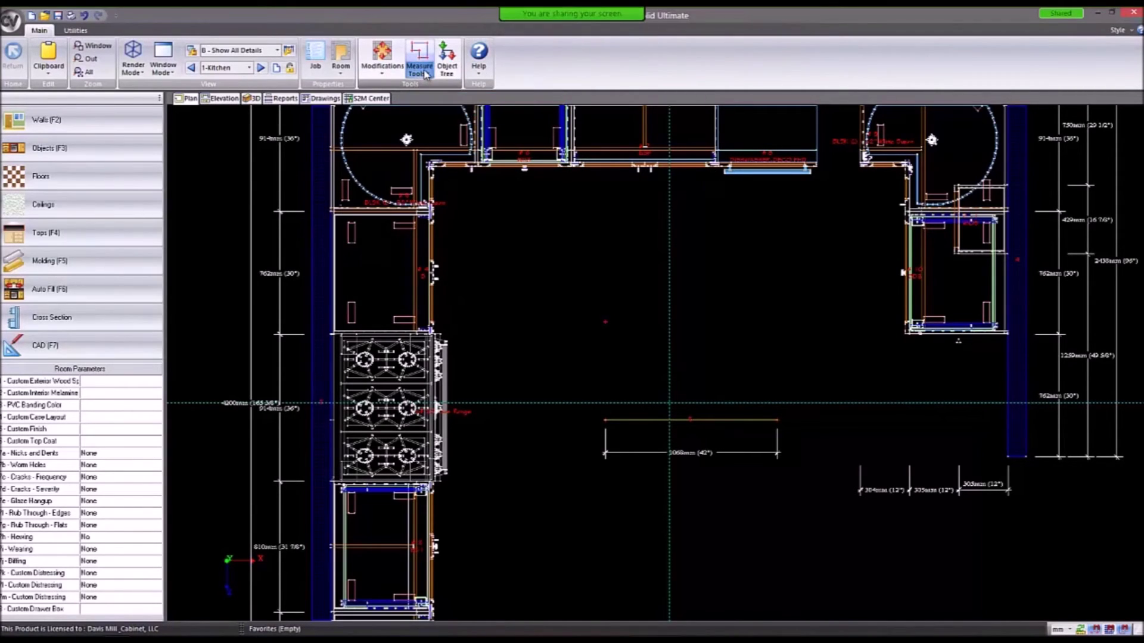
left_click(425, 75)
left_click(425, 94)
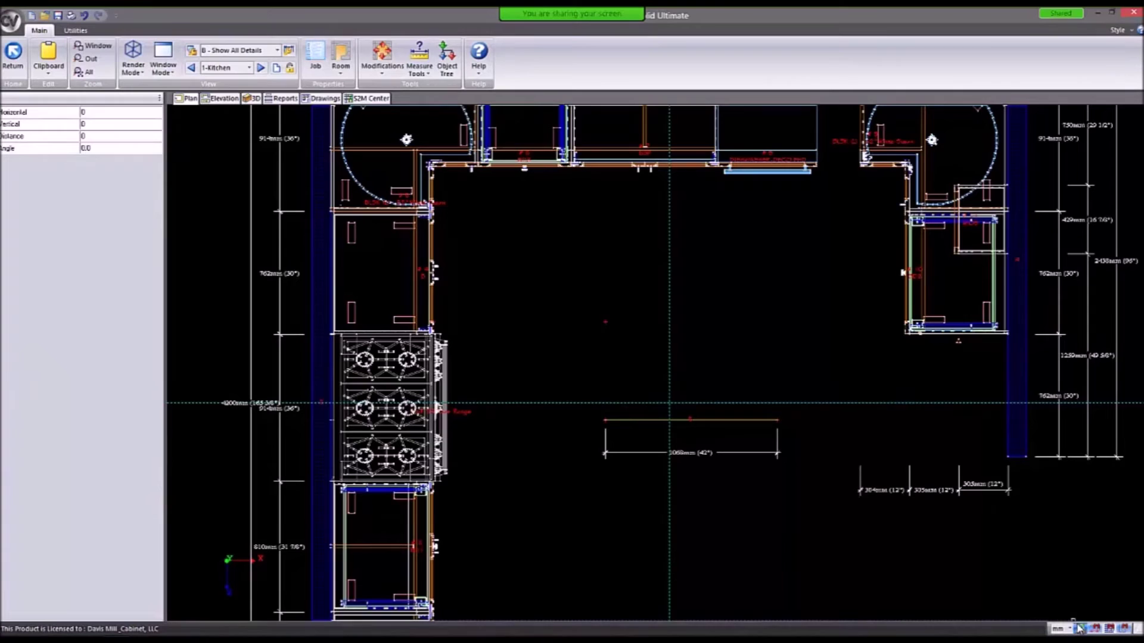
left_click(1093, 631)
left_click(1093, 632)
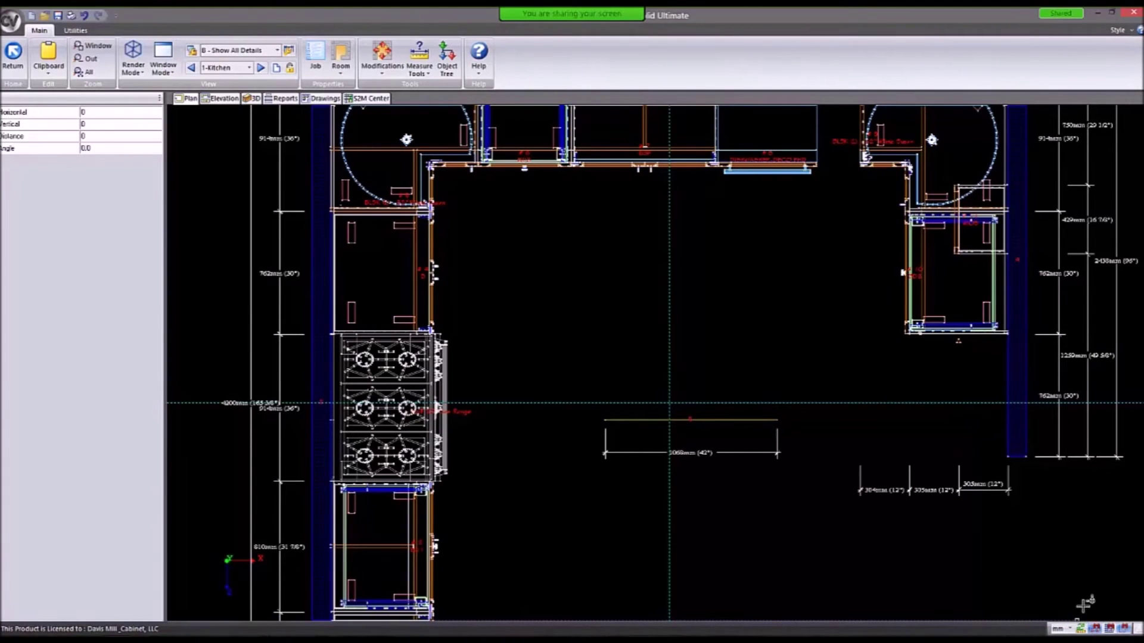
left_click(1123, 629)
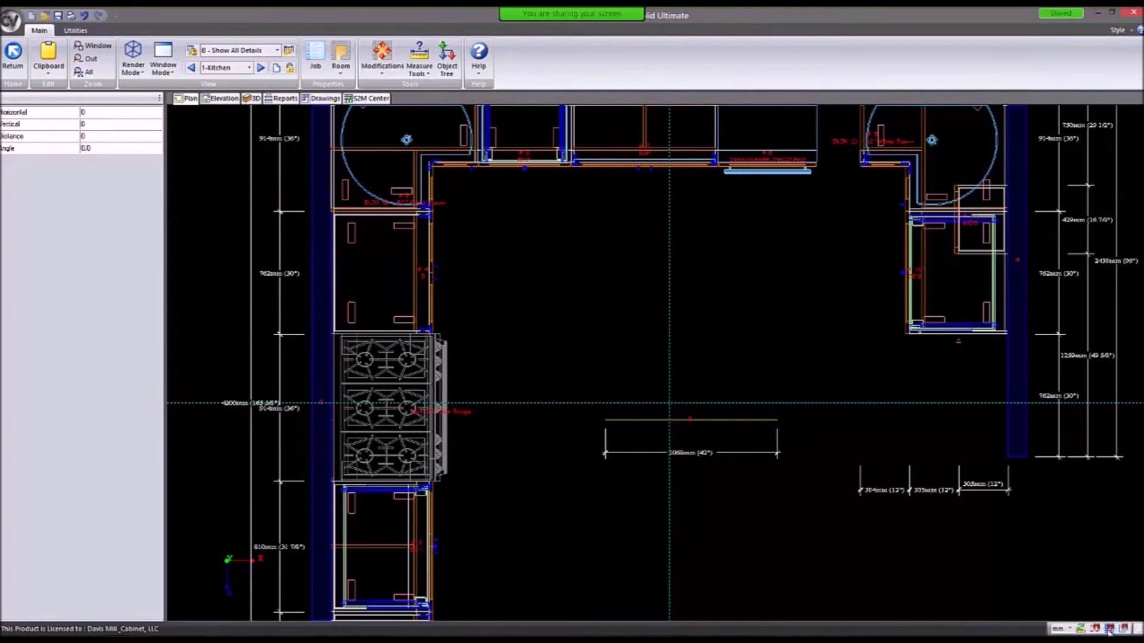
Examine how far apart the grid lines lie around the kitchen plan.
scroll(655, 408, "down", 1)
scroll(656, 409, "down", 1)
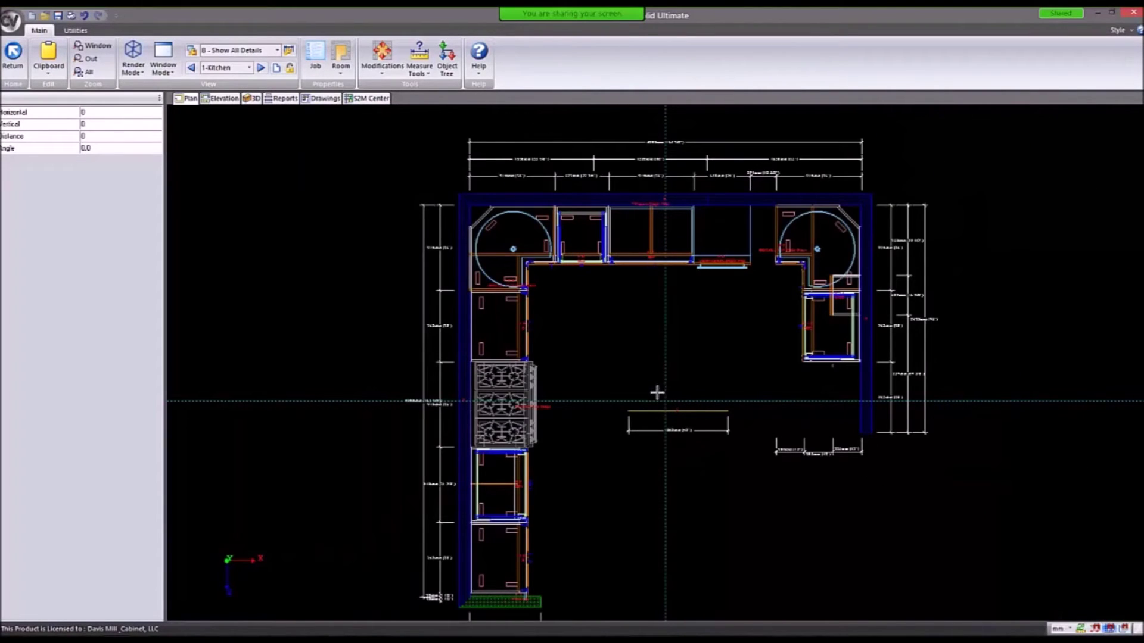
scroll(702, 475, "down", 1)
scroll(700, 464, "down", 1)
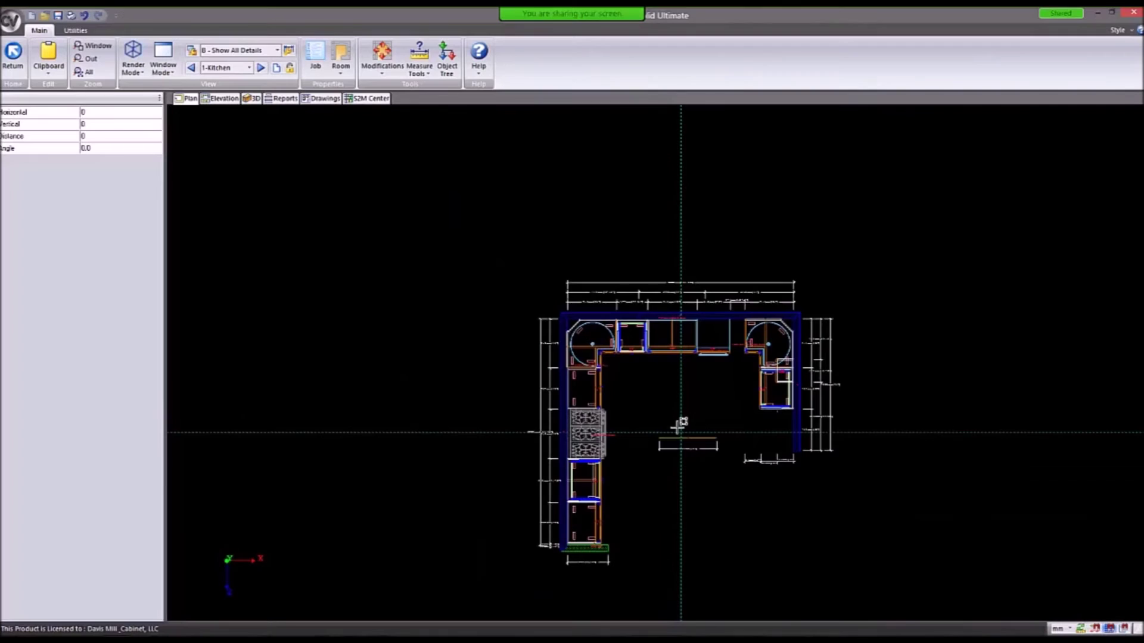
scroll(734, 451, "up", 1)
scroll(734, 451, "up", 1)
scroll(596, 376, "down", 4)
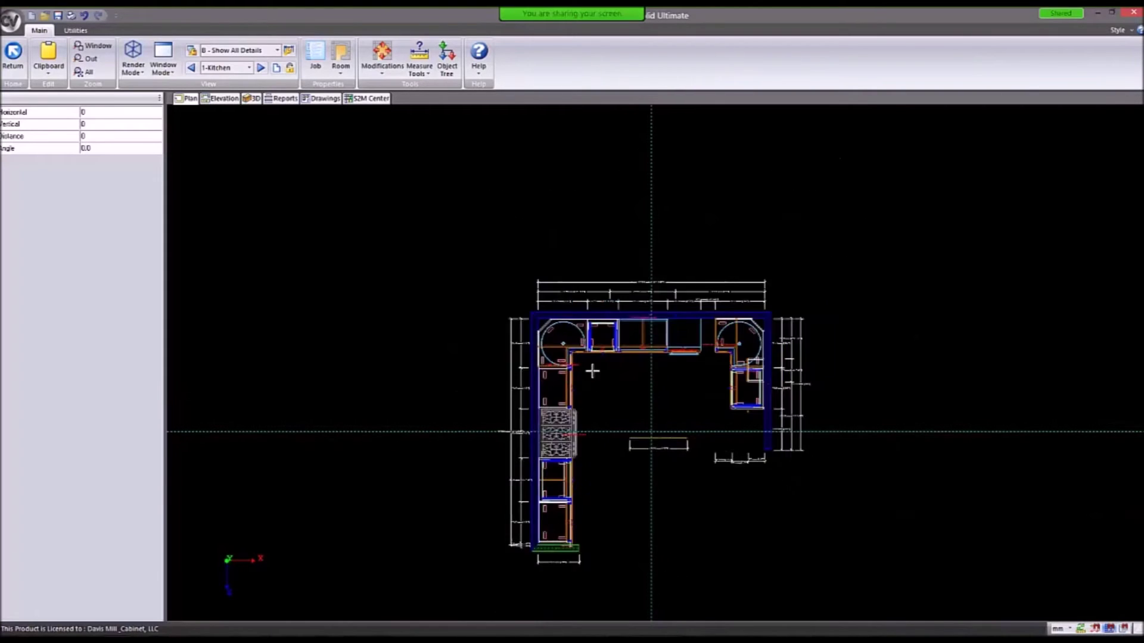
scroll(614, 344, "down", 4)
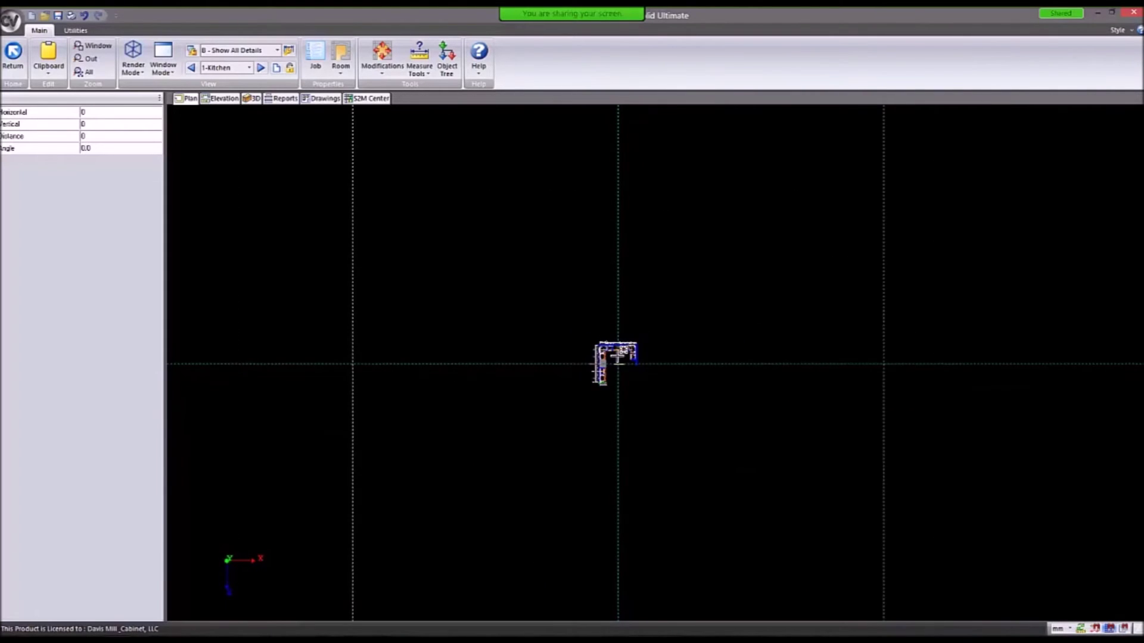
scroll(622, 350, "up", 6)
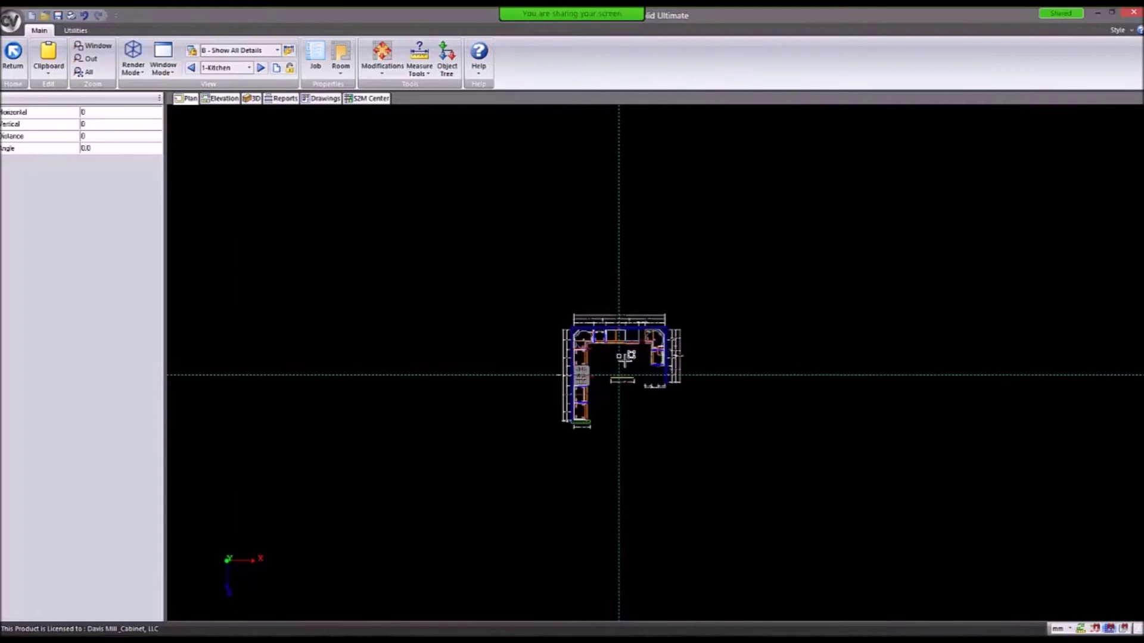
key("Escape")
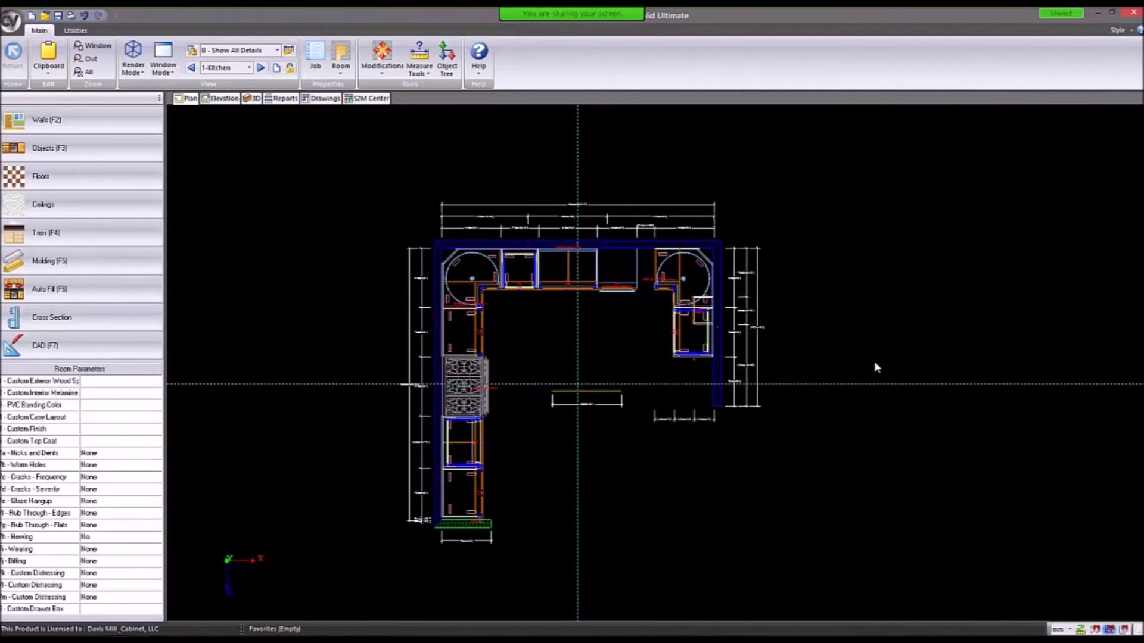
Set the grid spacing of the plan view to 305 mm in the view properties.
right_click(876, 285)
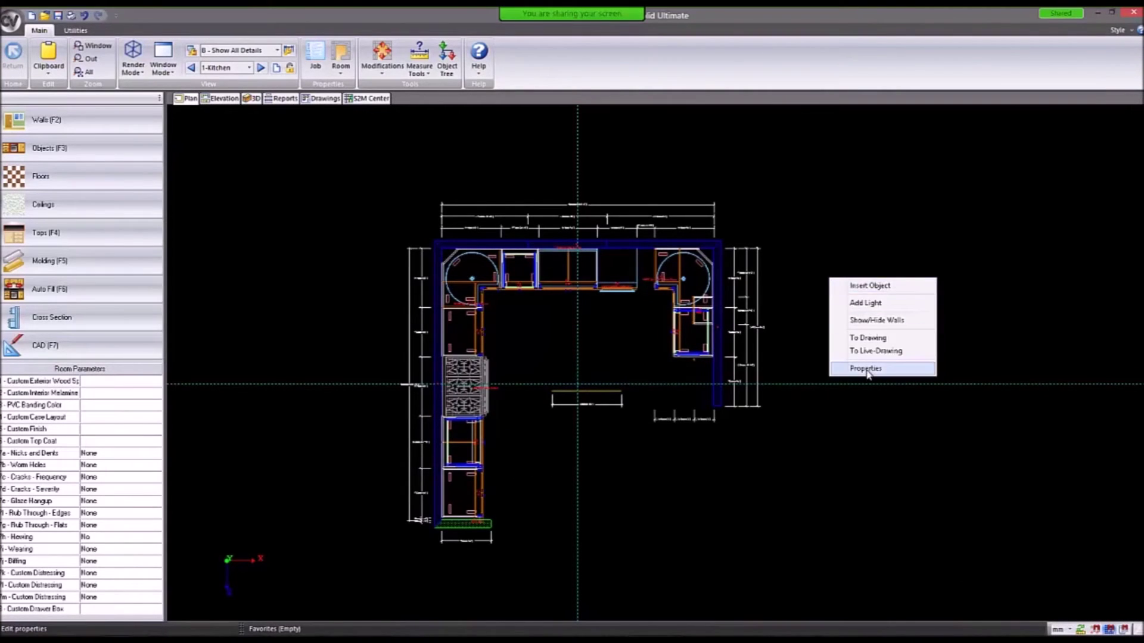
left_click(845, 372)
type("305")
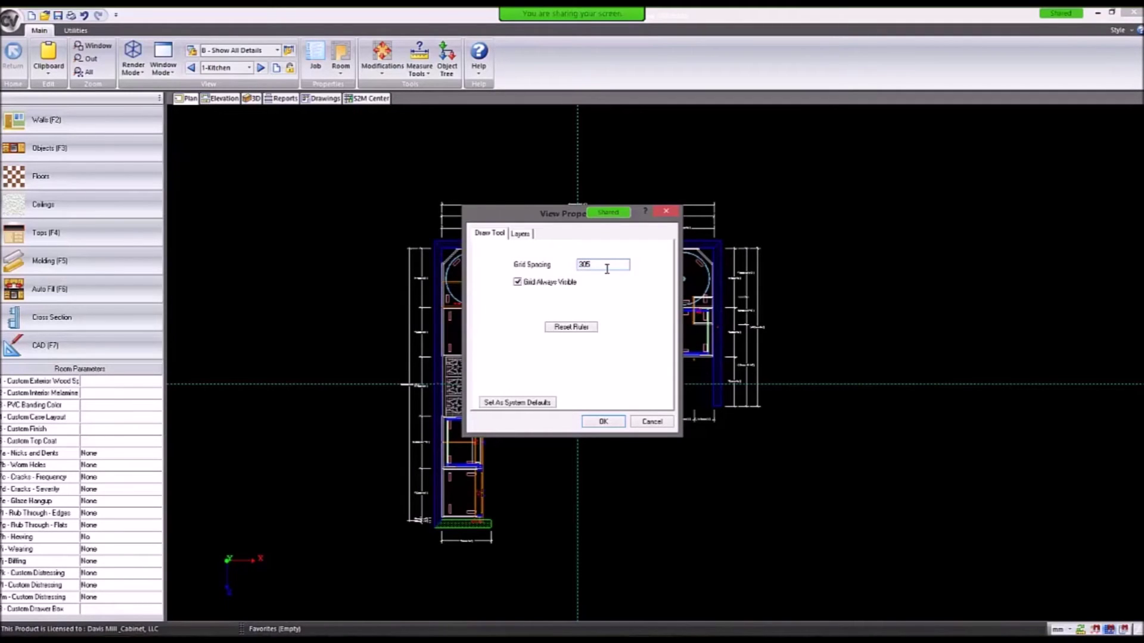
key("Return")
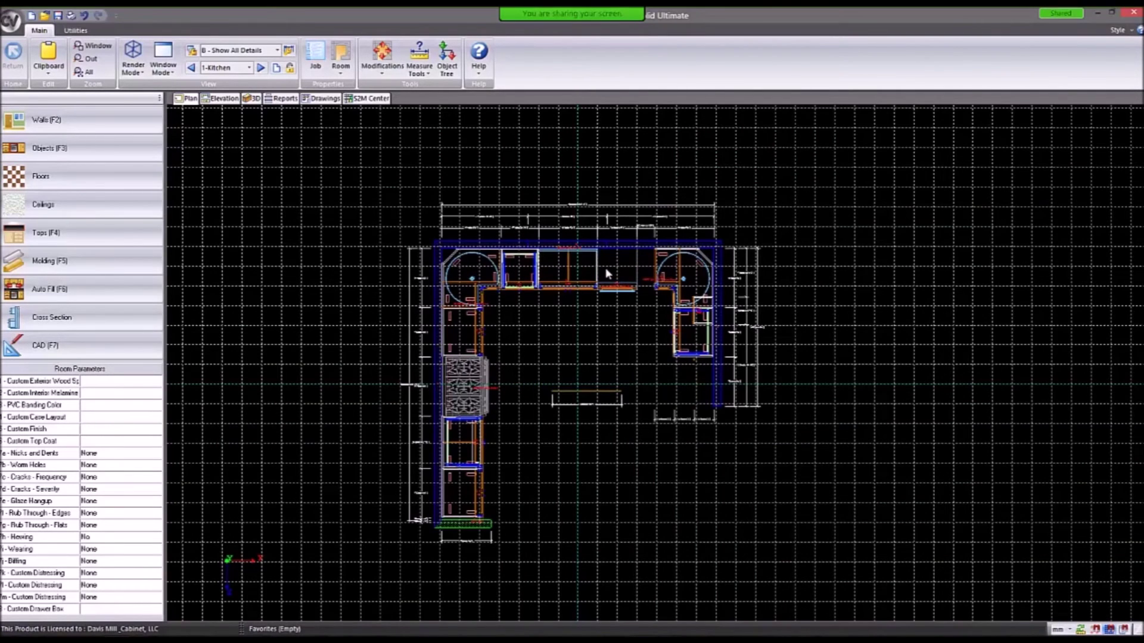
scroll(565, 395, "up", 2)
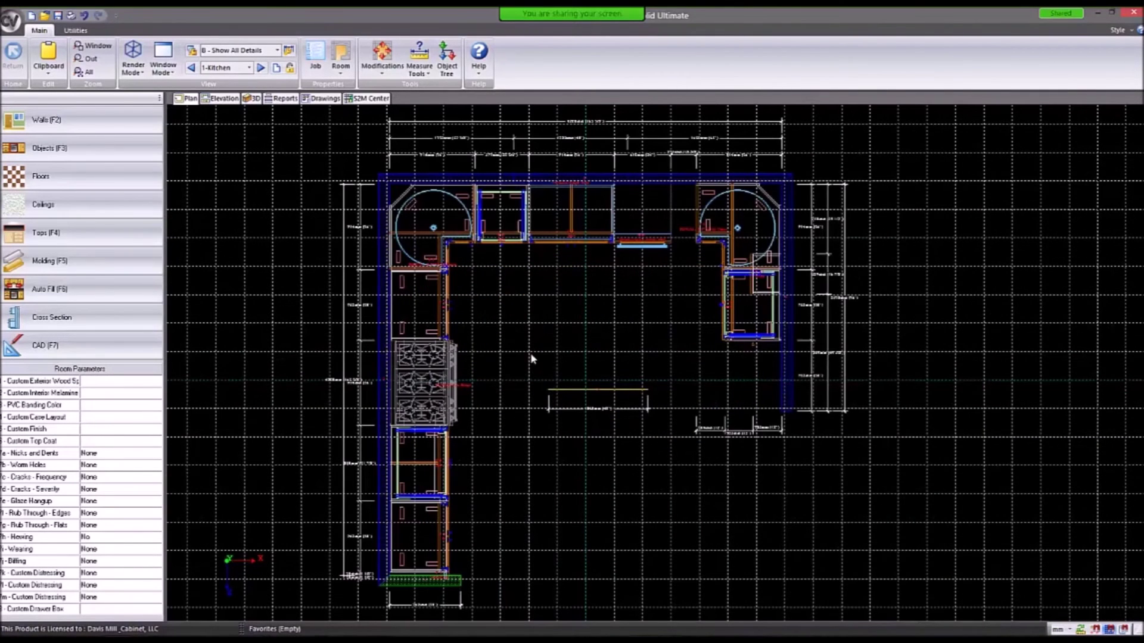
scroll(532, 357, "up", 2)
middle_click_drag(565, 270, 599, 330)
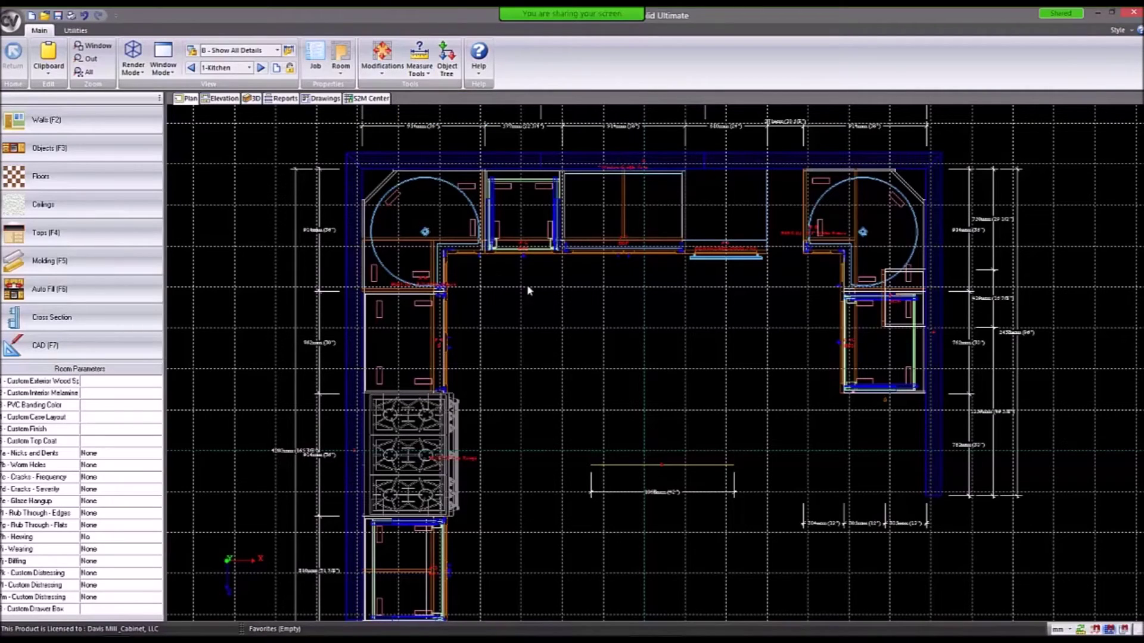
left_click(419, 53)
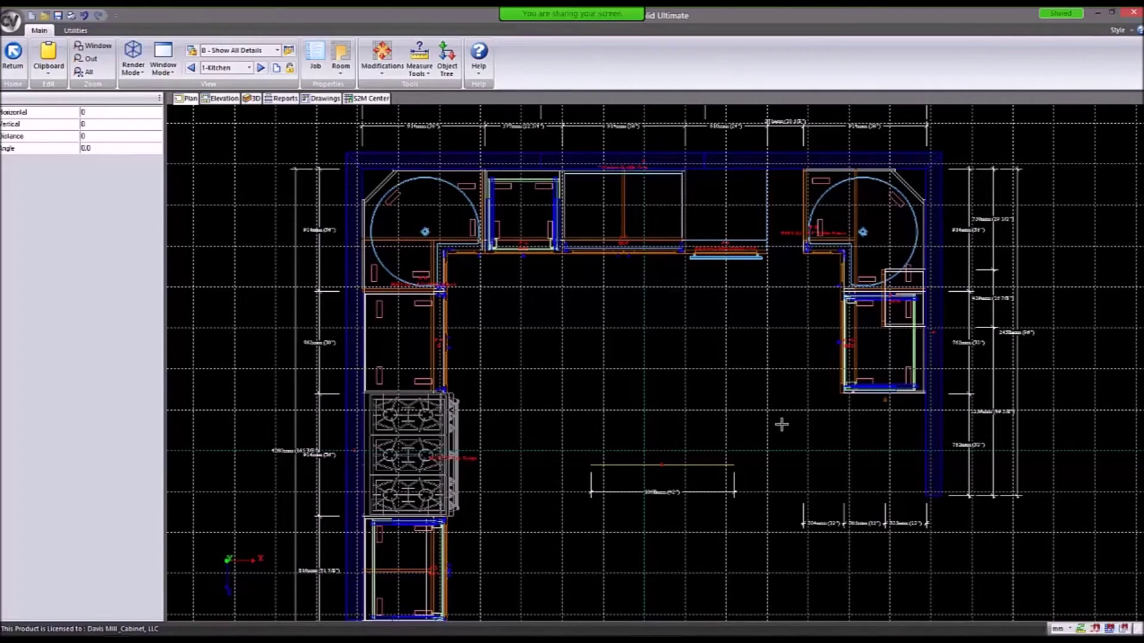
scroll(731, 374, "down", 2)
key("Escape")
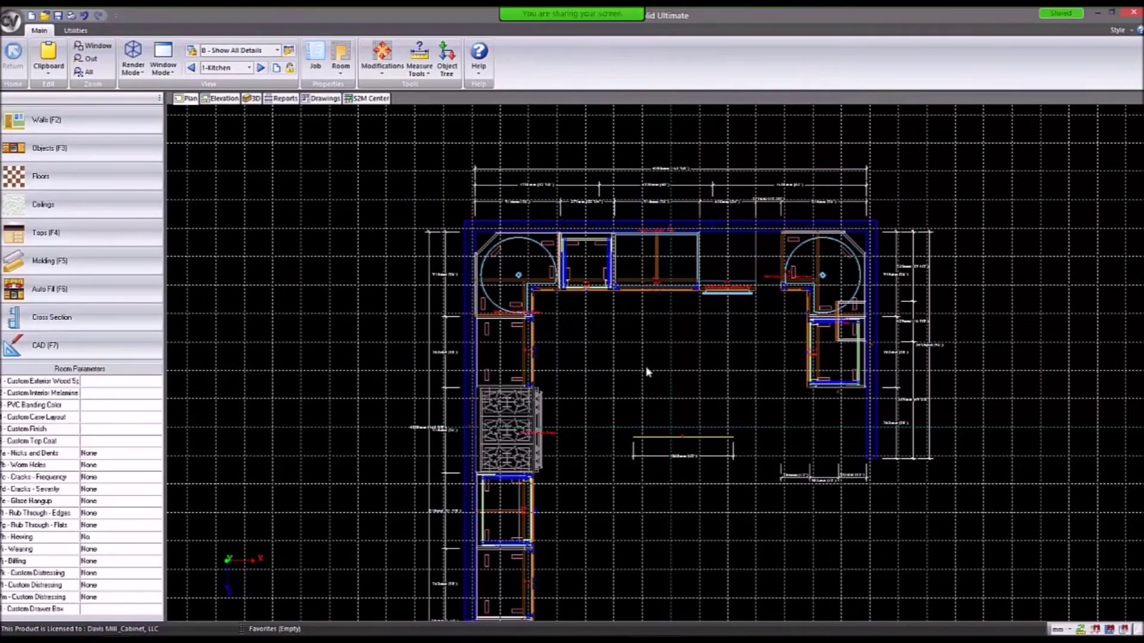
Set the grid spacing of the plan view to 30480 mm in the view properties.
right_click(590, 365)
left_click(628, 459)
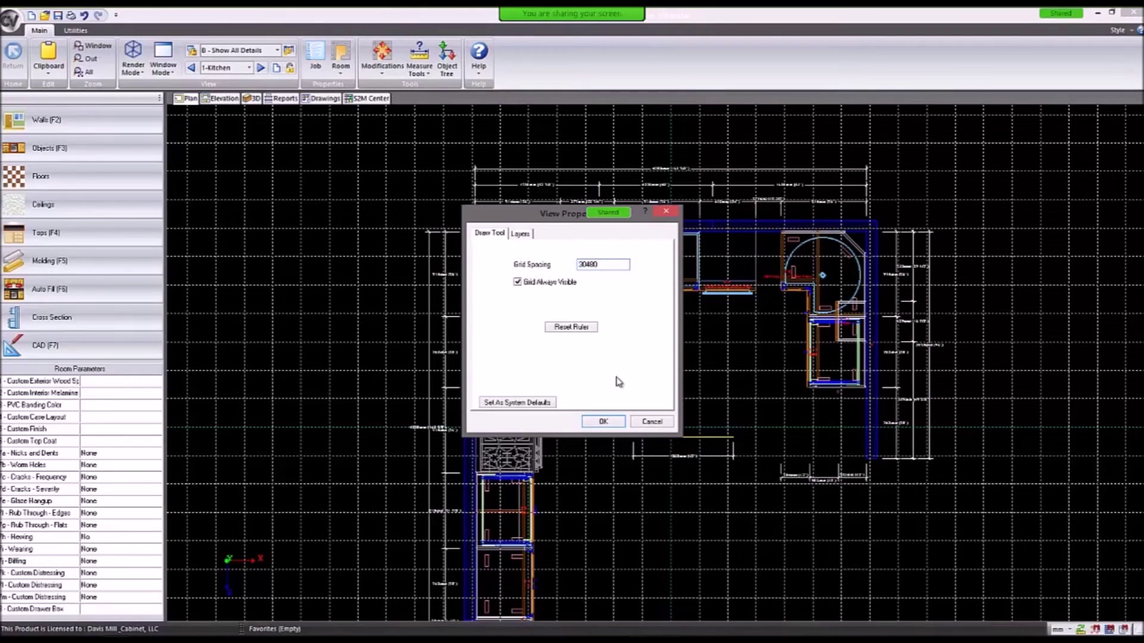
left_click(605, 423)
scroll(679, 451, "up", 2)
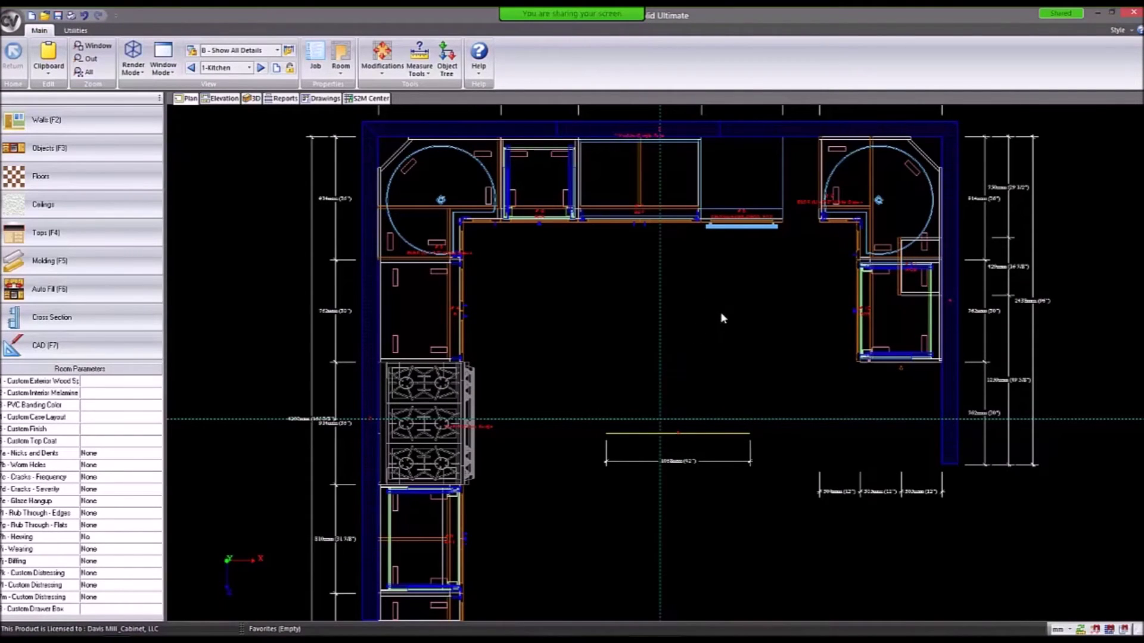
scroll(646, 278, "down", 3)
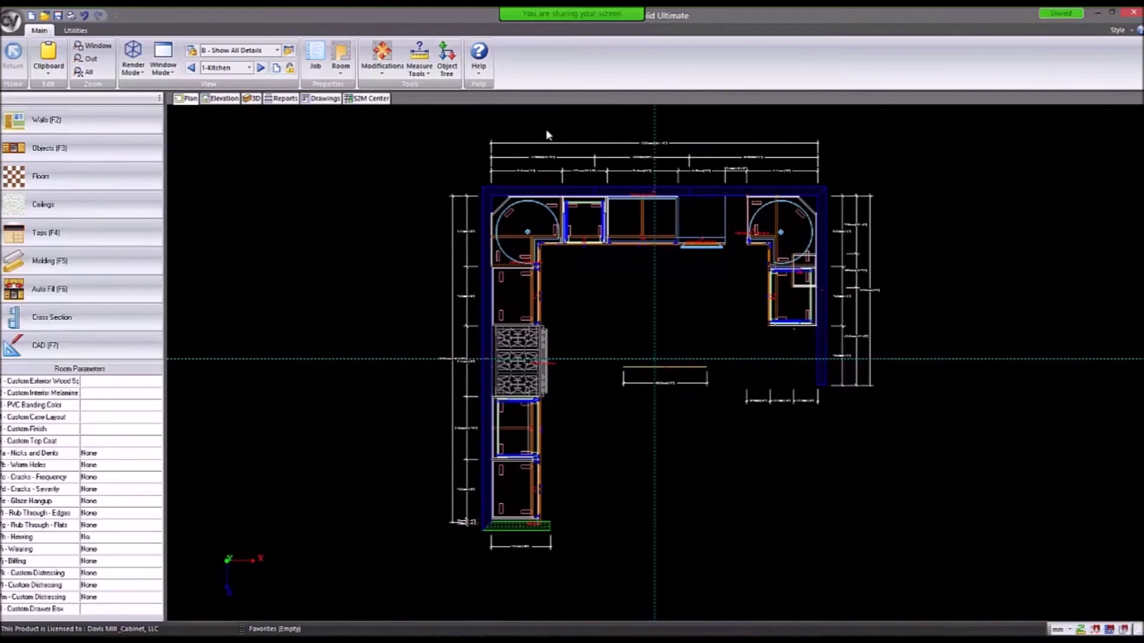
left_click(424, 53)
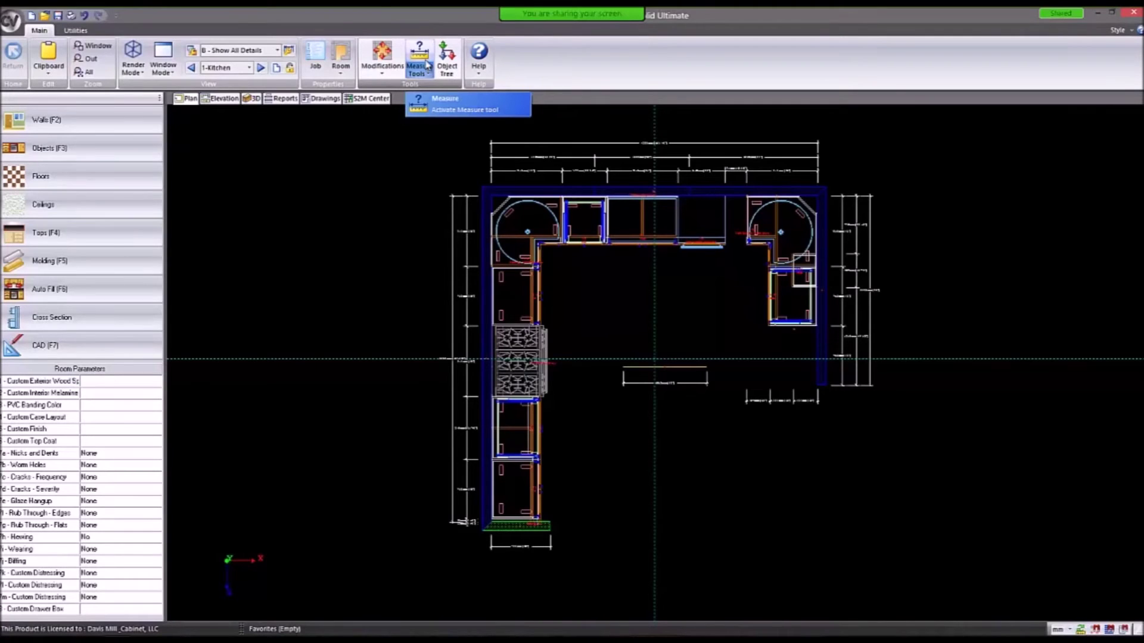
left_click(451, 56)
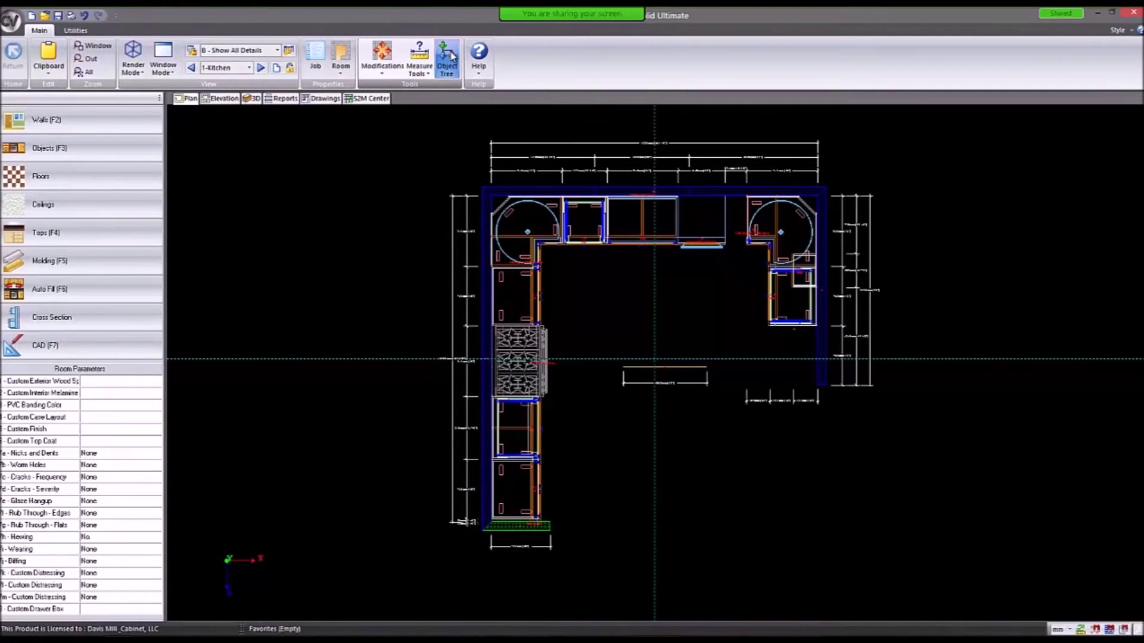
Open the kitchen's object tree and expand the room, Wall 1, Wall 2 and Wall 2's front face.
left_click(450, 56)
left_click_drag(403, 186, 559, 152)
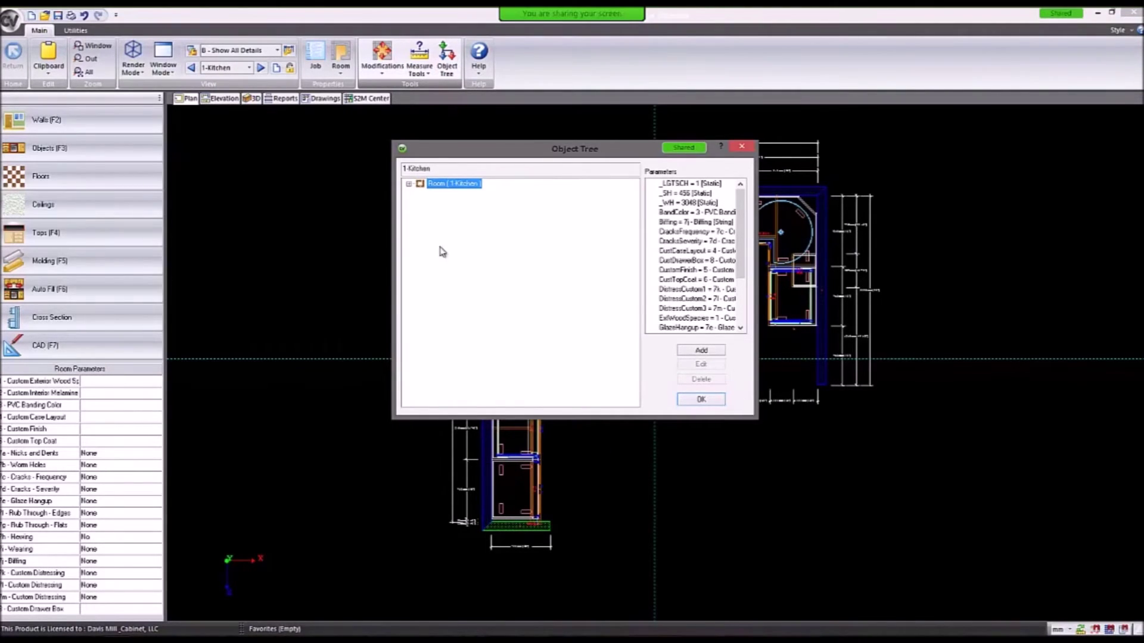
left_click(409, 183)
left_click(421, 194)
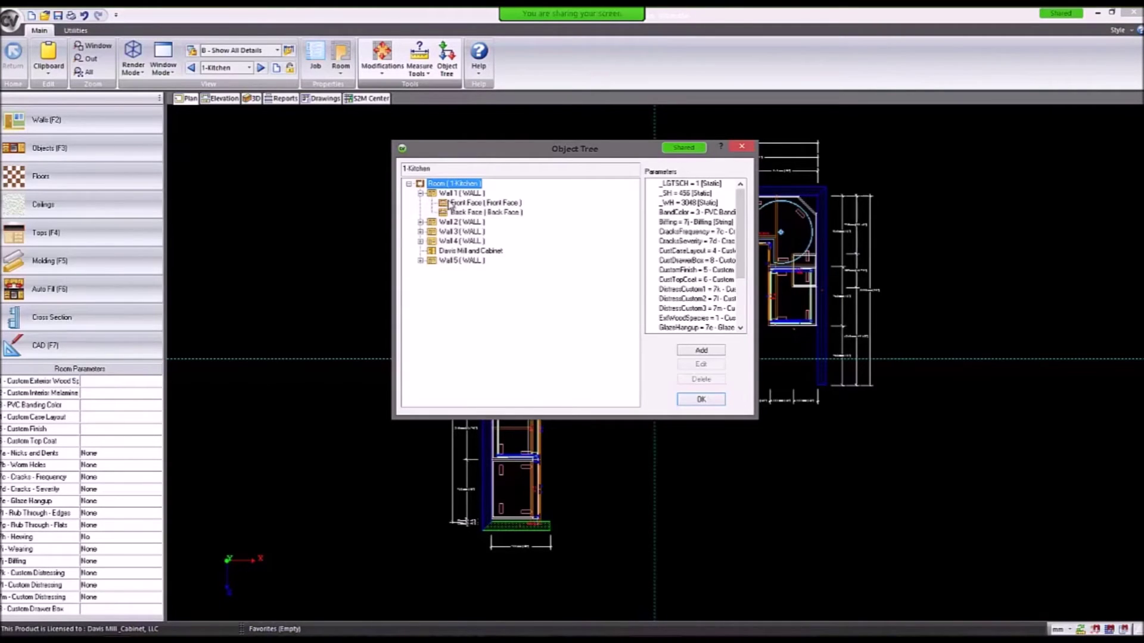
left_click(421, 222)
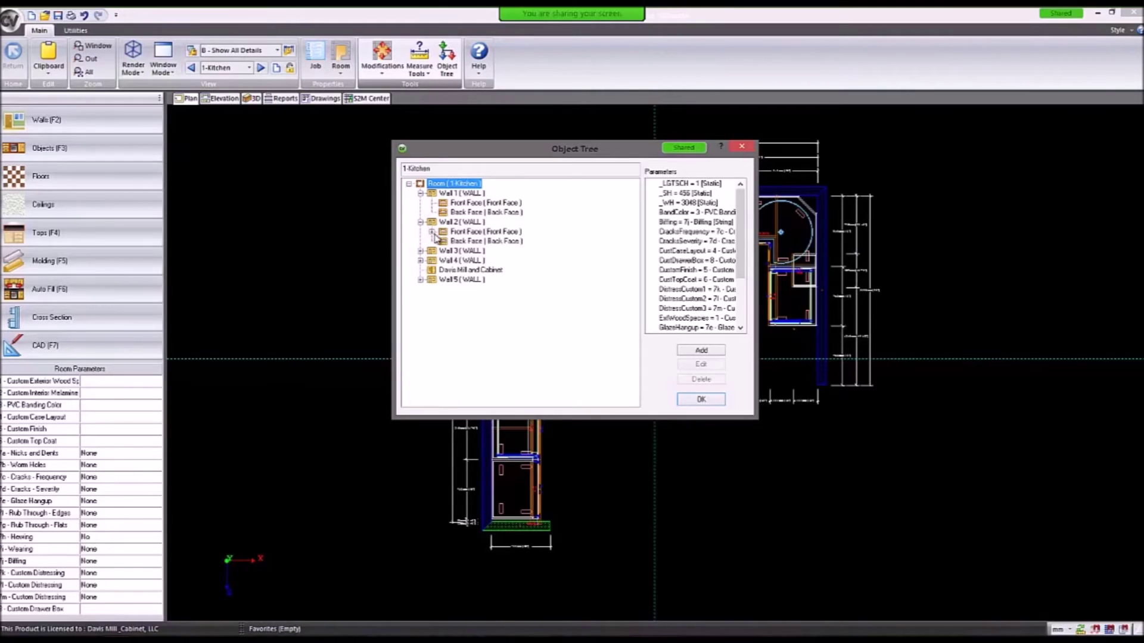
left_click(431, 232)
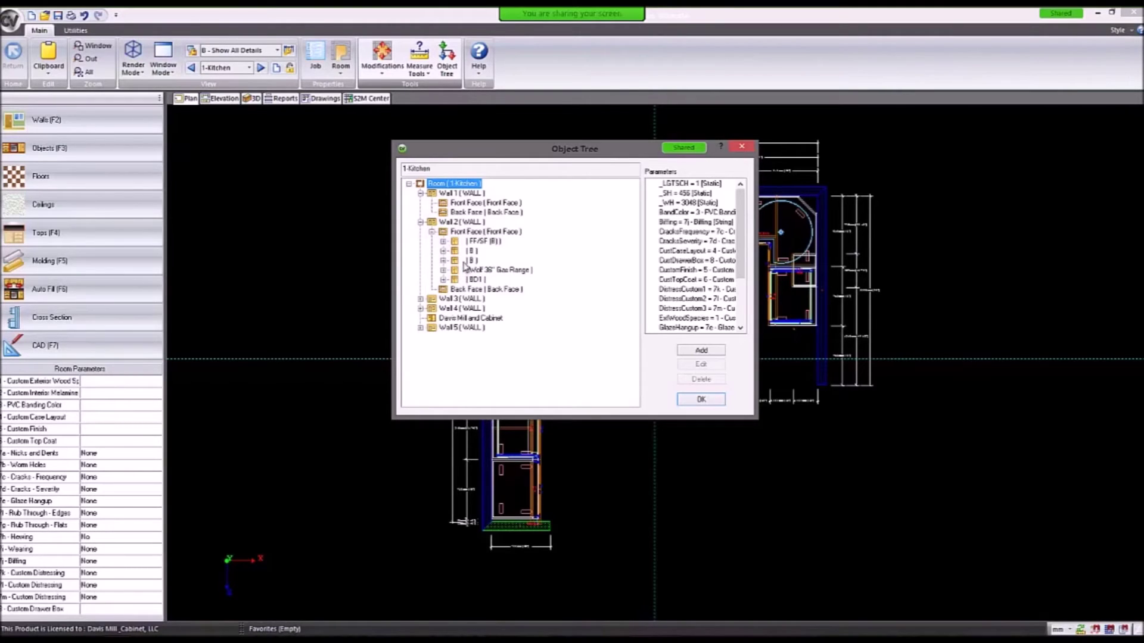
Expand the first plain B cabinet on Wall 2 through its case to the UFLEnd part's operations, and close the object tree.
left_click(443, 251)
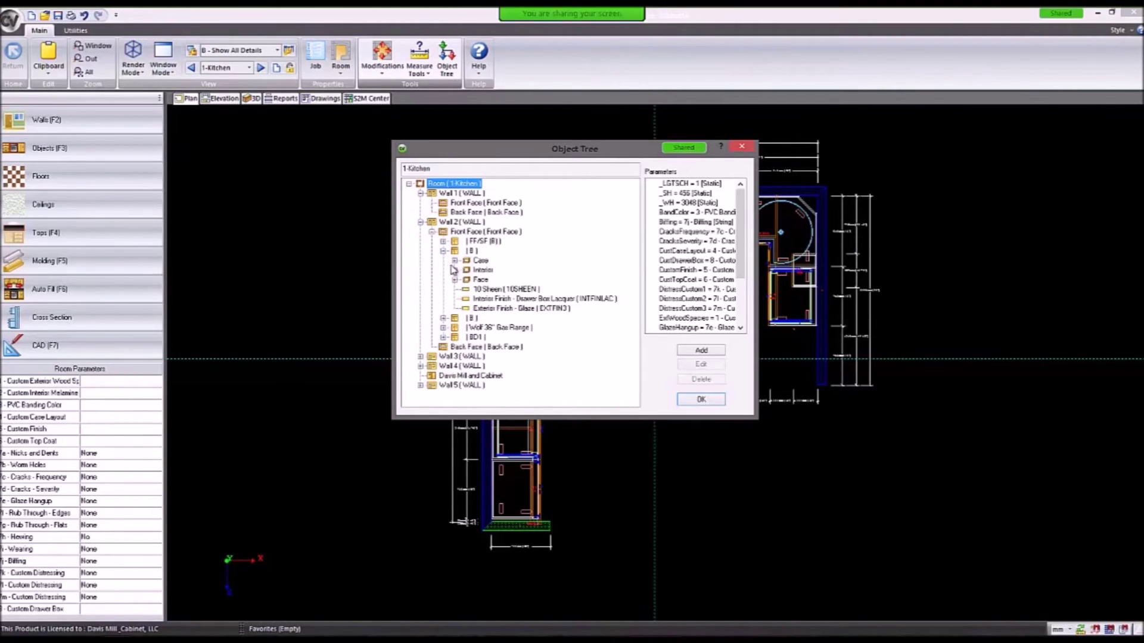
left_click(455, 261)
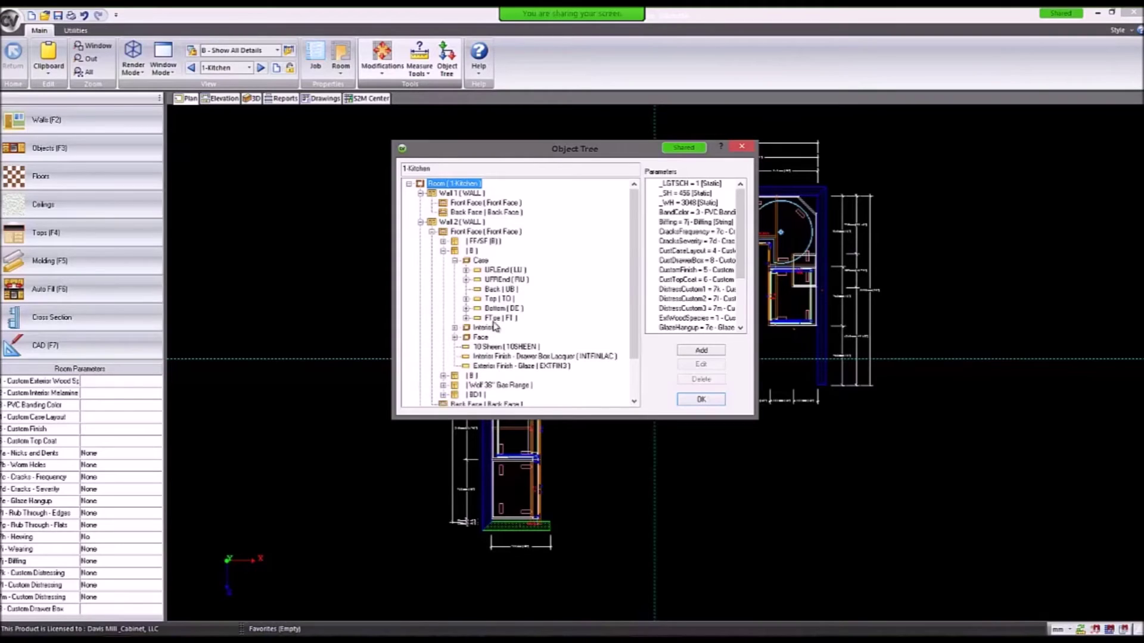
left_click(466, 270)
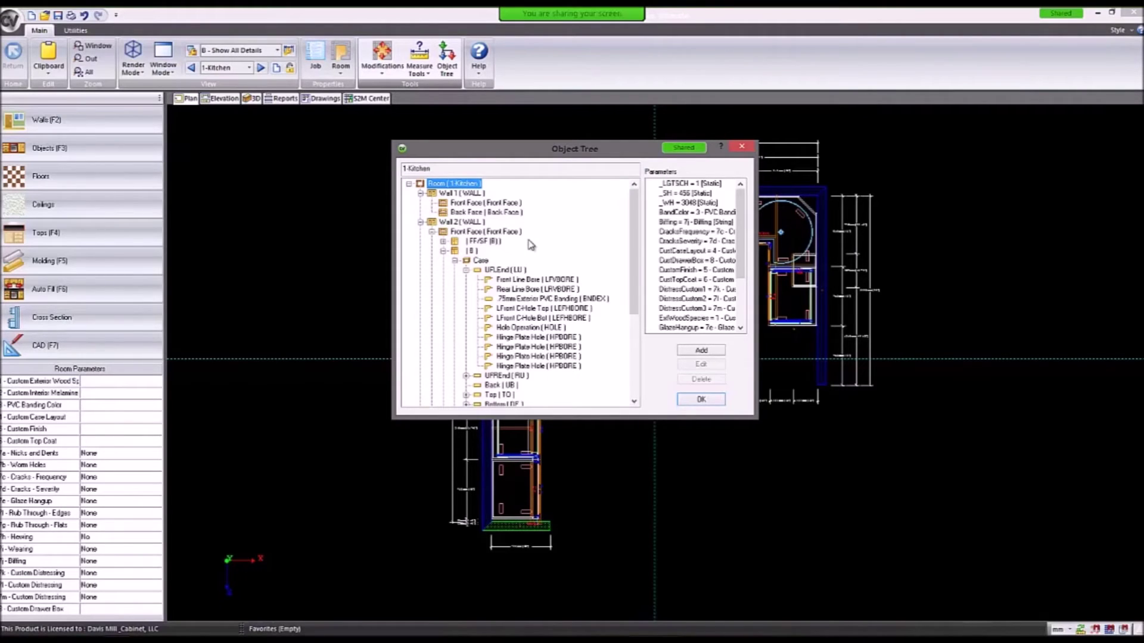
left_click(741, 148)
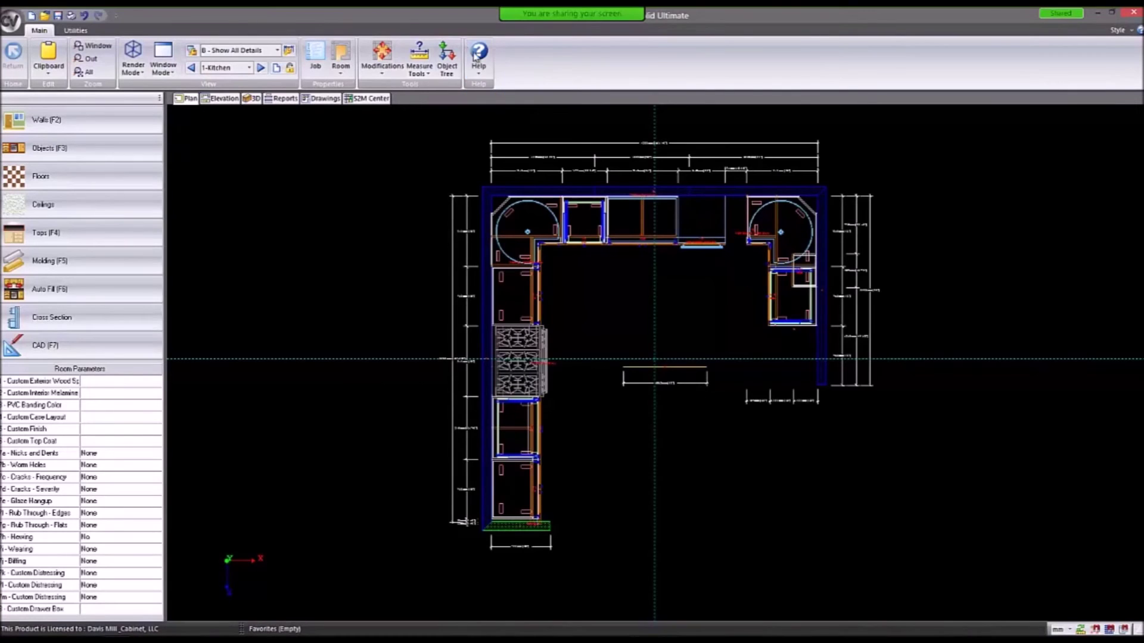
Open the online training information from the help resources and close the browser.
left_click(482, 75)
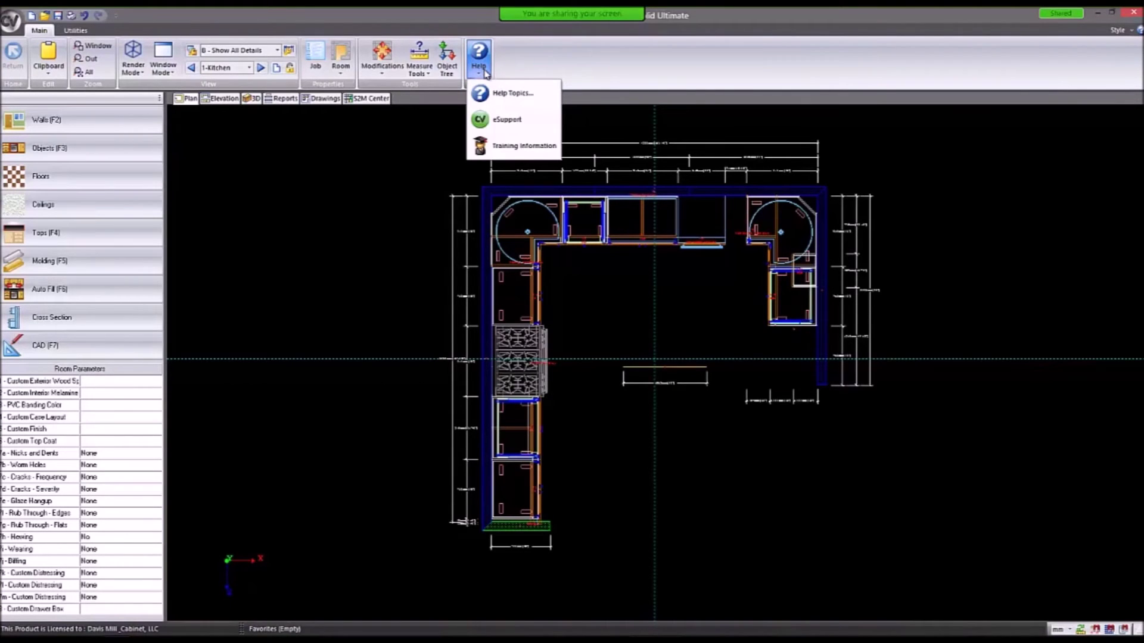
left_click(499, 149)
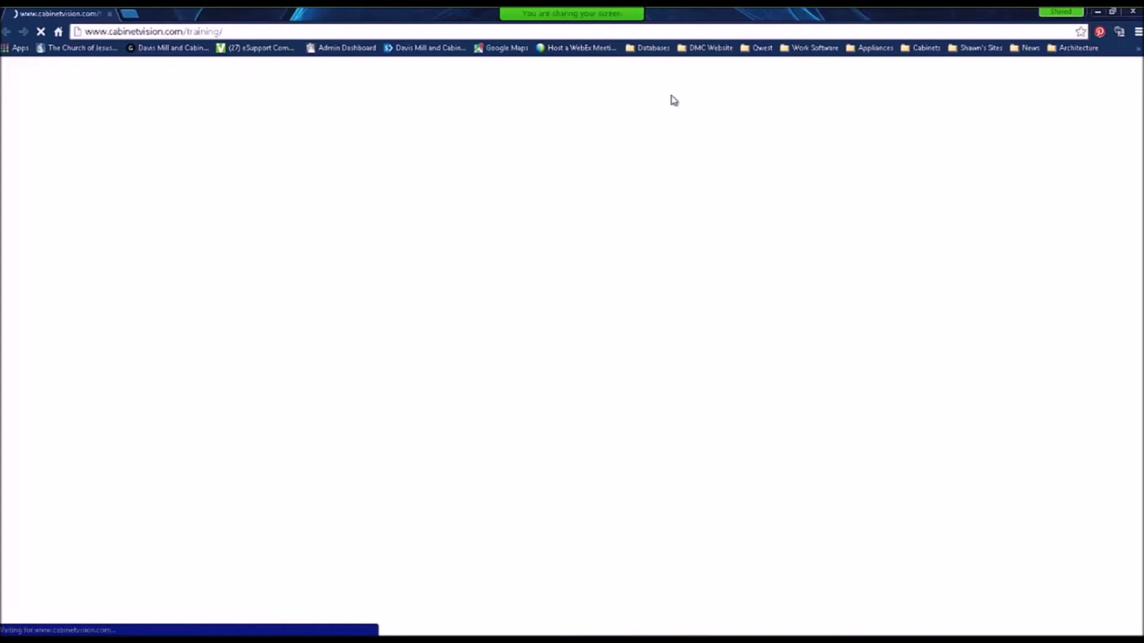
left_click(1132, 12)
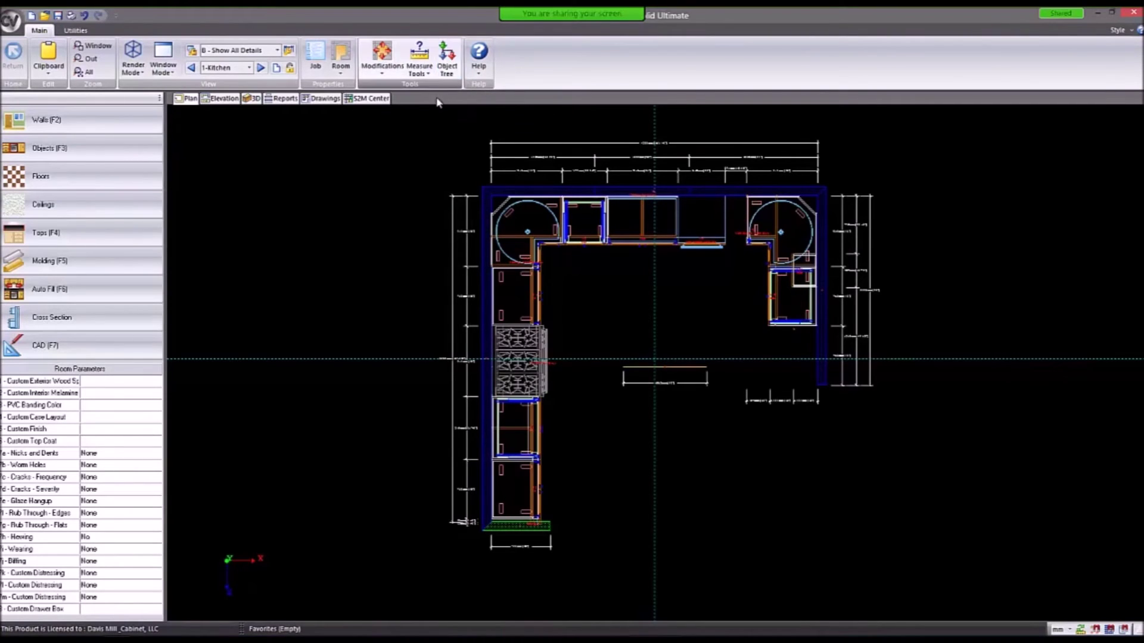
Open the eSupport site, look through the Cabinet Vision community's recent posts, and close the browser.
left_click(480, 67)
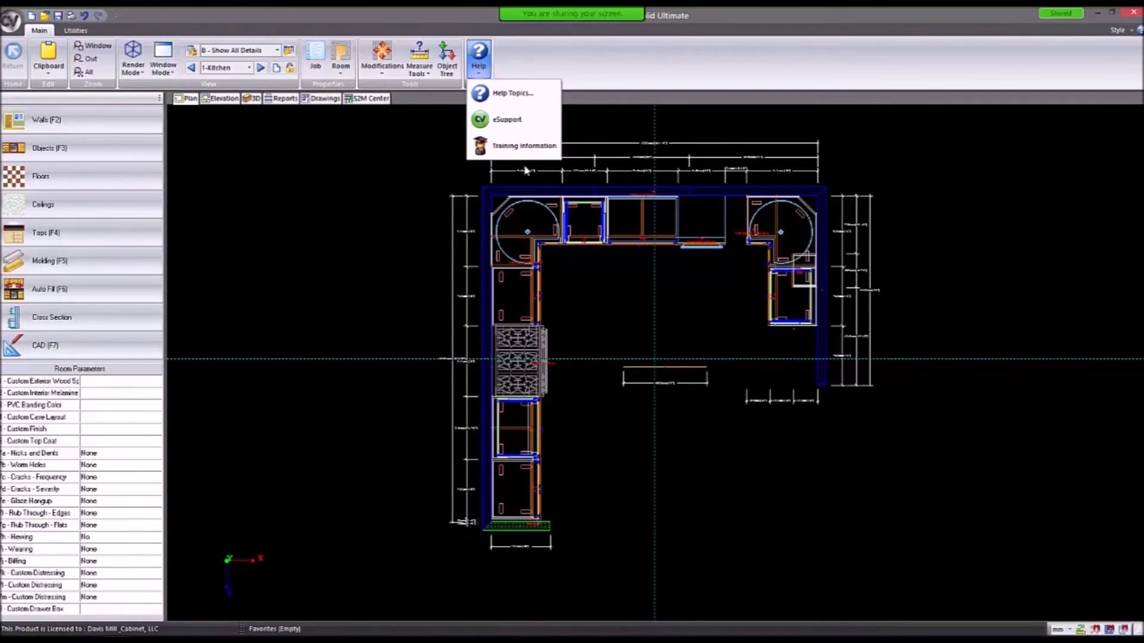
left_click(494, 118)
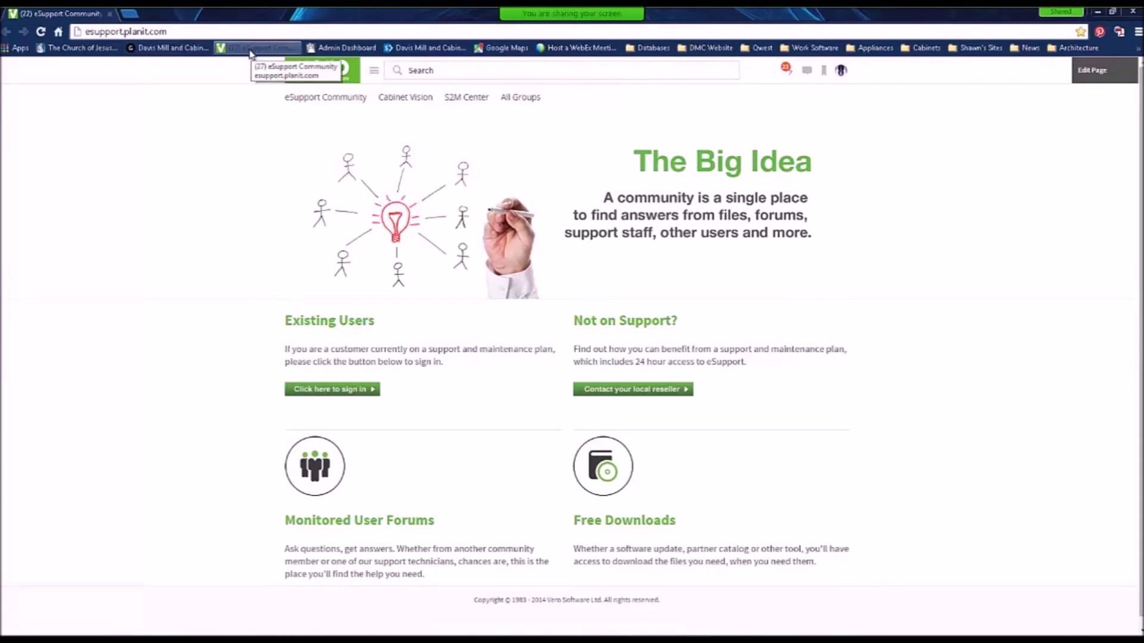
left_click(401, 101)
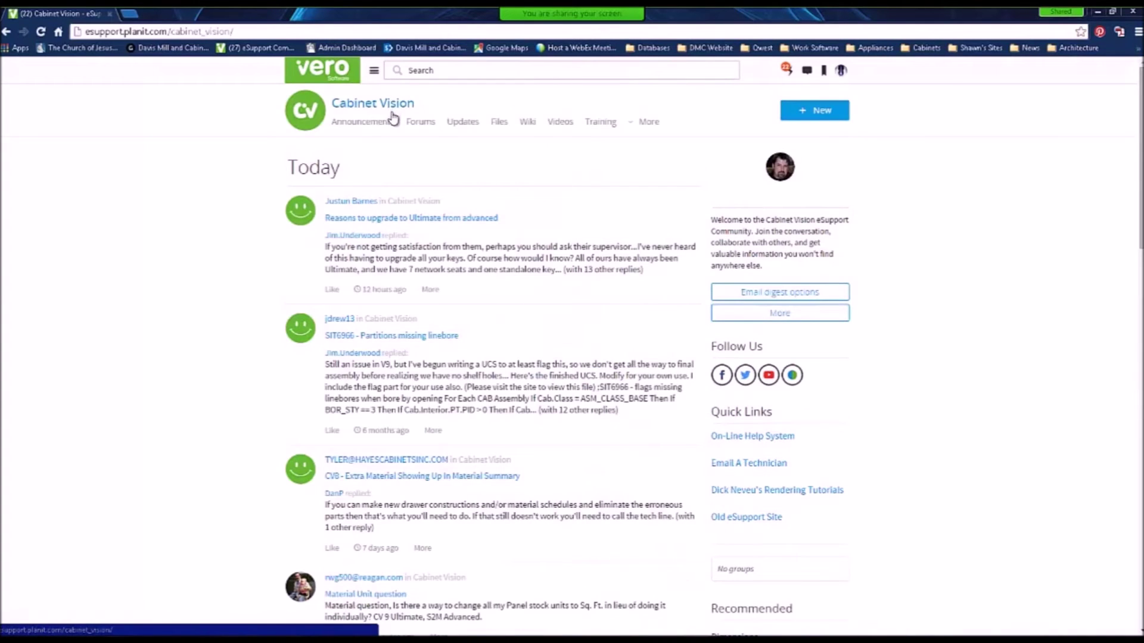
scroll(446, 193, "down", 4)
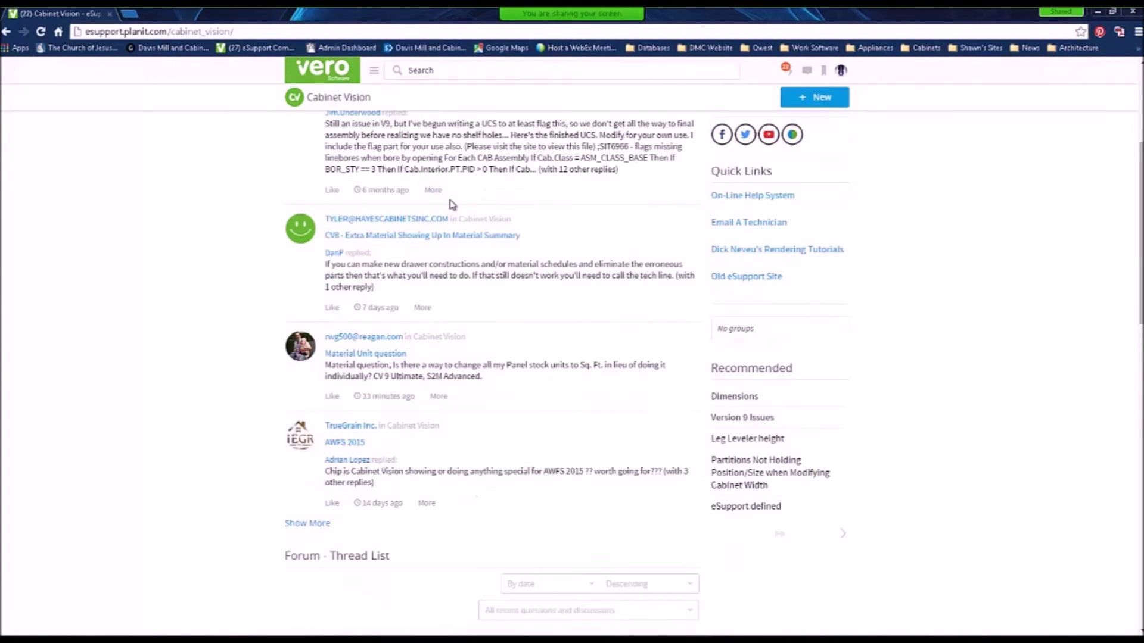
scroll(459, 206, "up", 5)
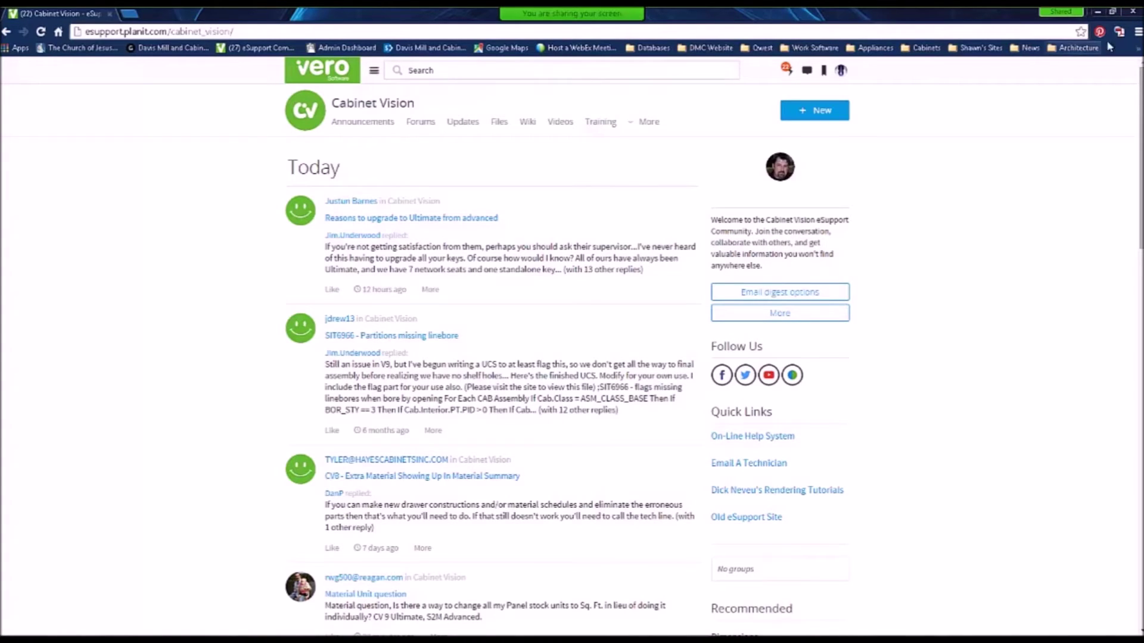
left_click(1133, 13)
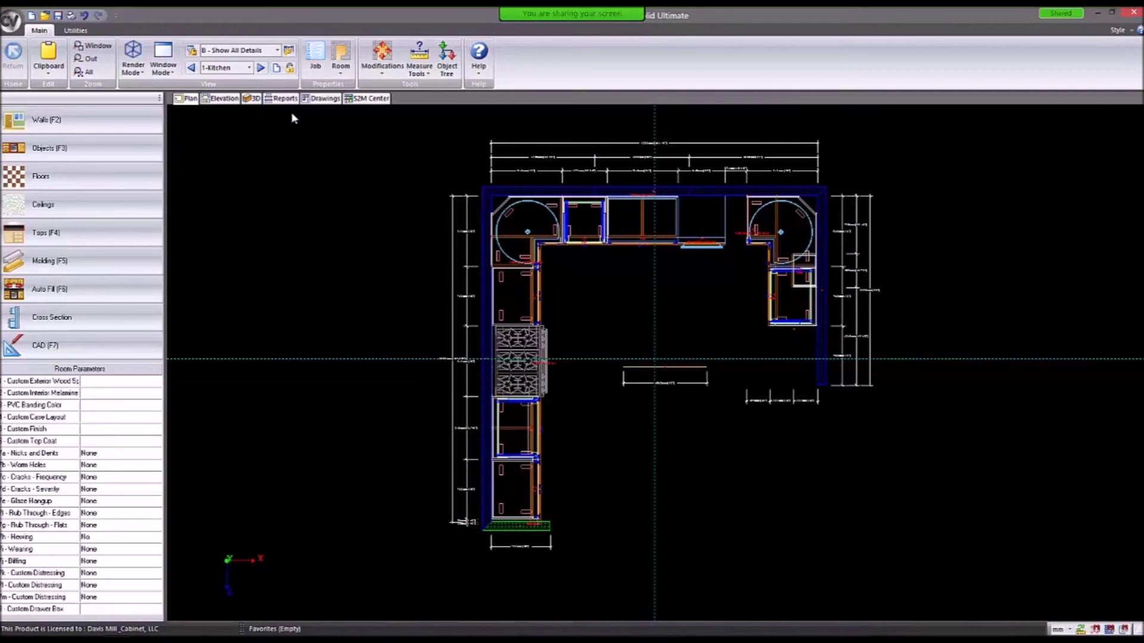
Open the help topics in a maximized window and search them for "drawing walls".
left_click(479, 66)
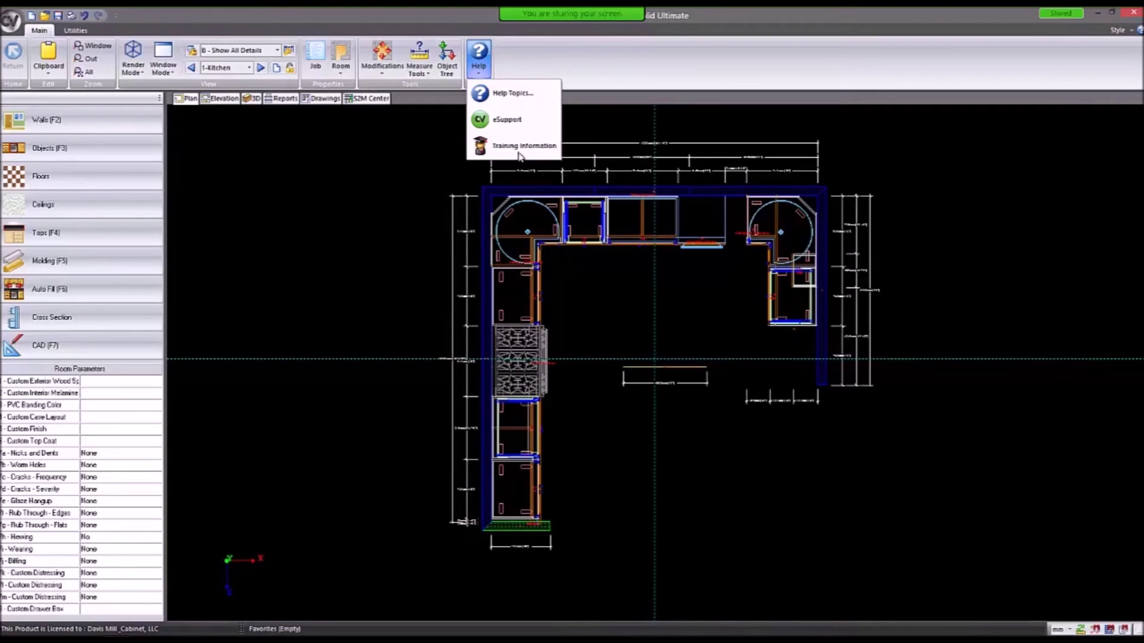
left_click(511, 94)
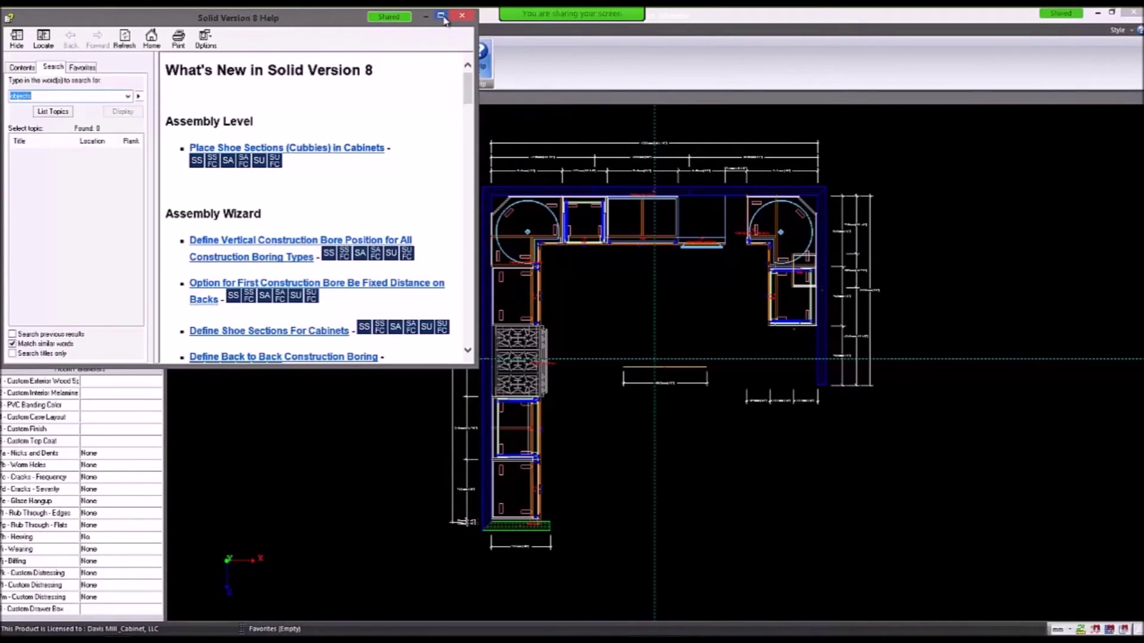
left_click(442, 17)
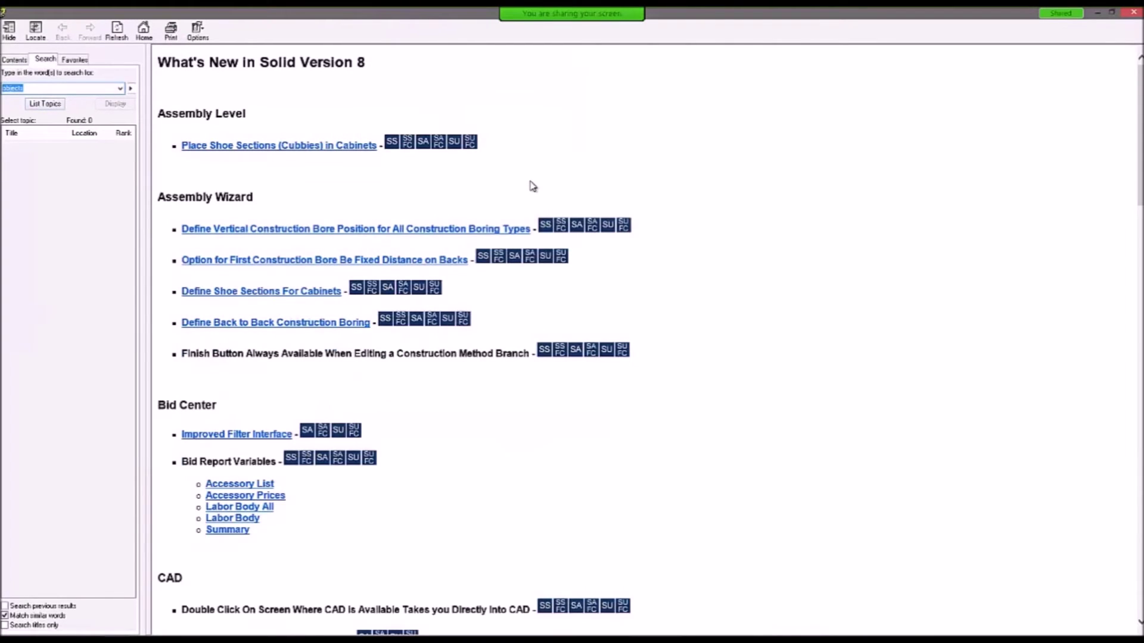
type("WALL")
key("BackSpace")
key("BackSpace")
type("d")
key("Return")
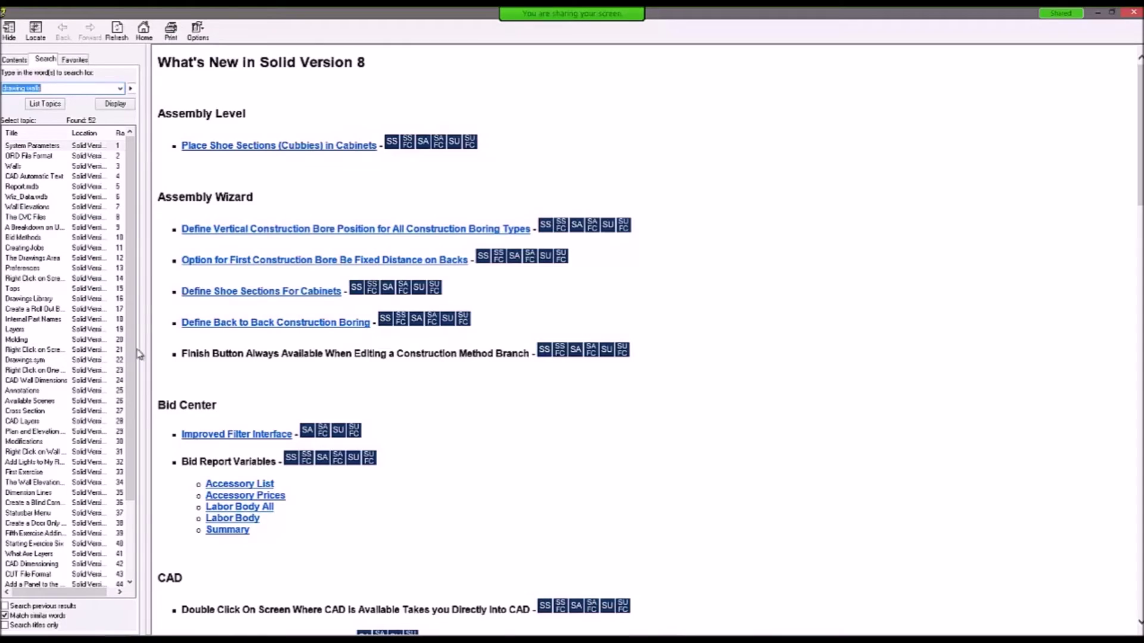
Open the Walls help topic and read the wall property descriptions through to the Modify section.
left_click(18, 167)
double_click(18, 167)
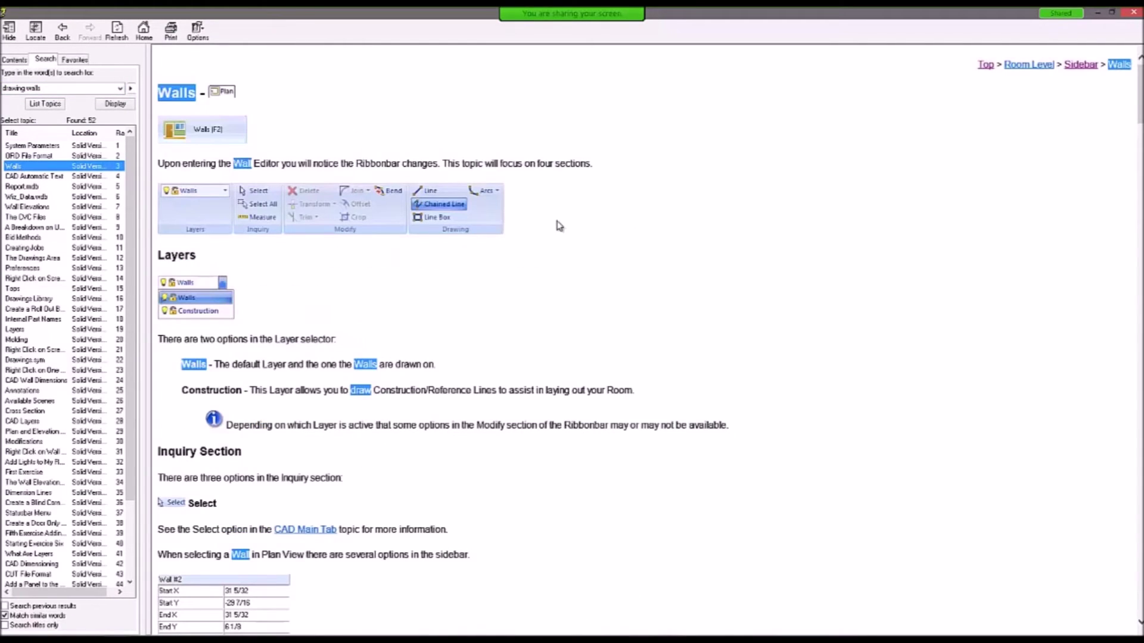
scroll(548, 244, "down", 2)
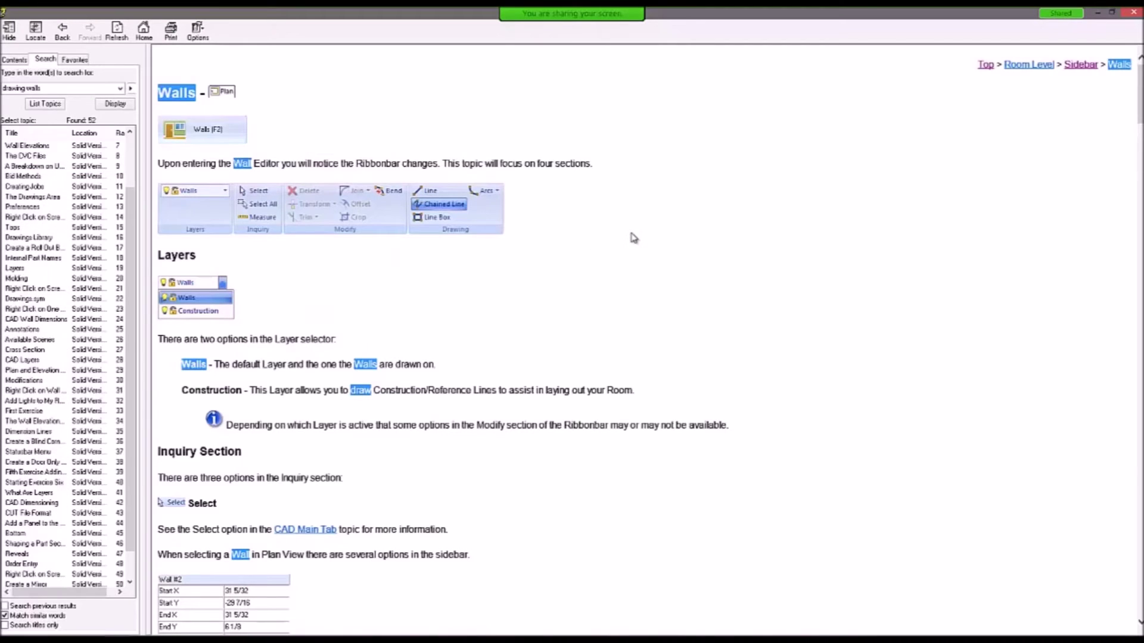
scroll(340, 280, "down", 12)
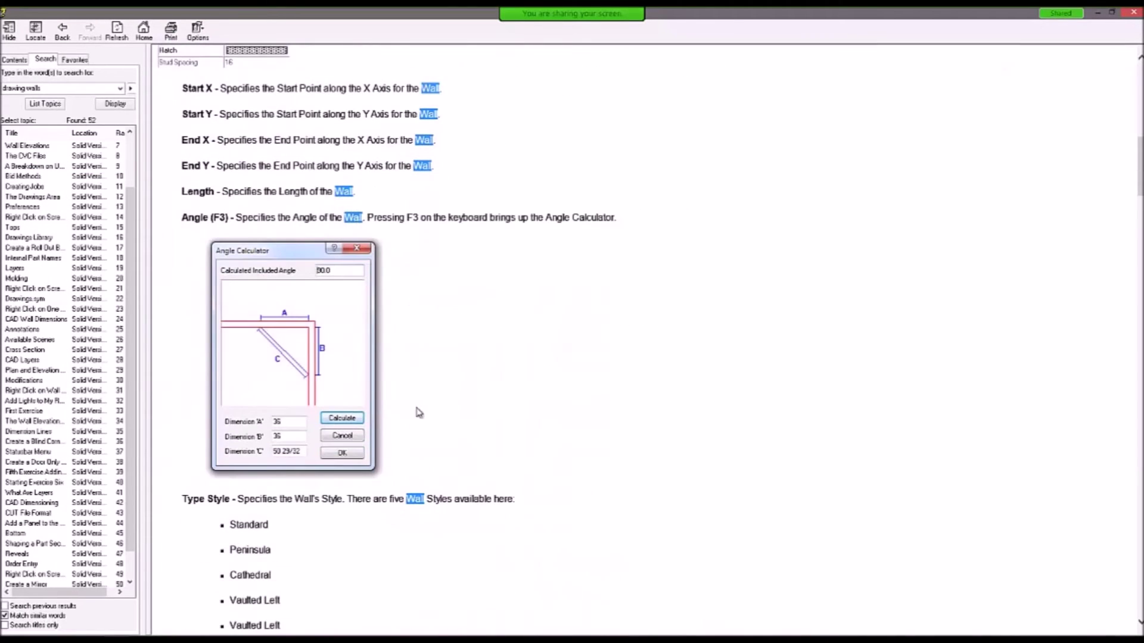
scroll(403, 405, "down", 3)
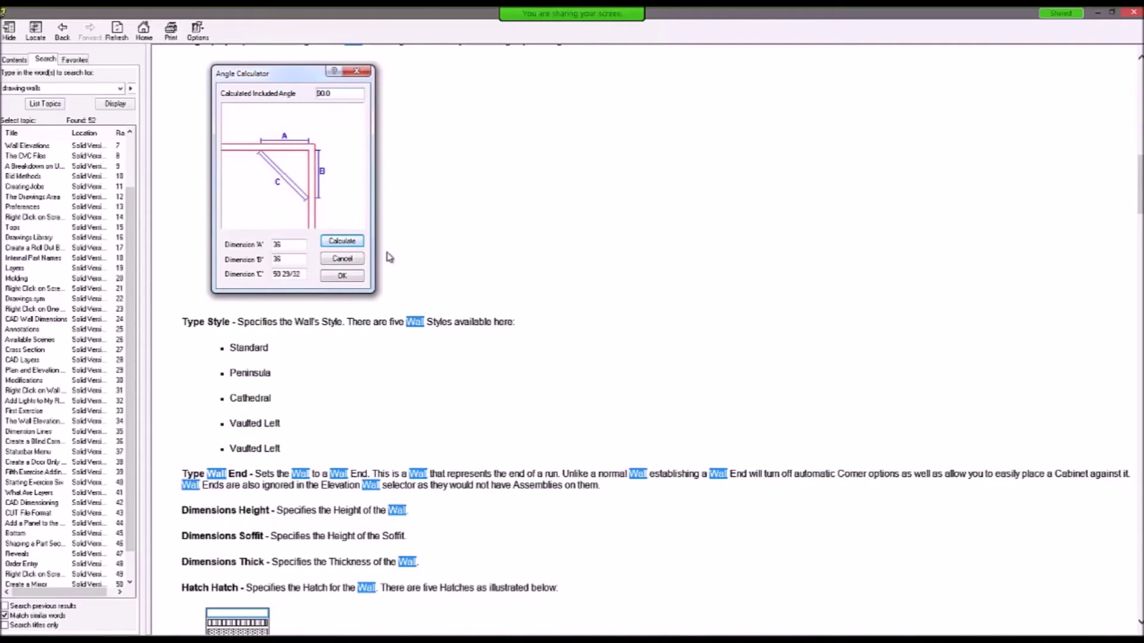
scroll(451, 313, "down", 4)
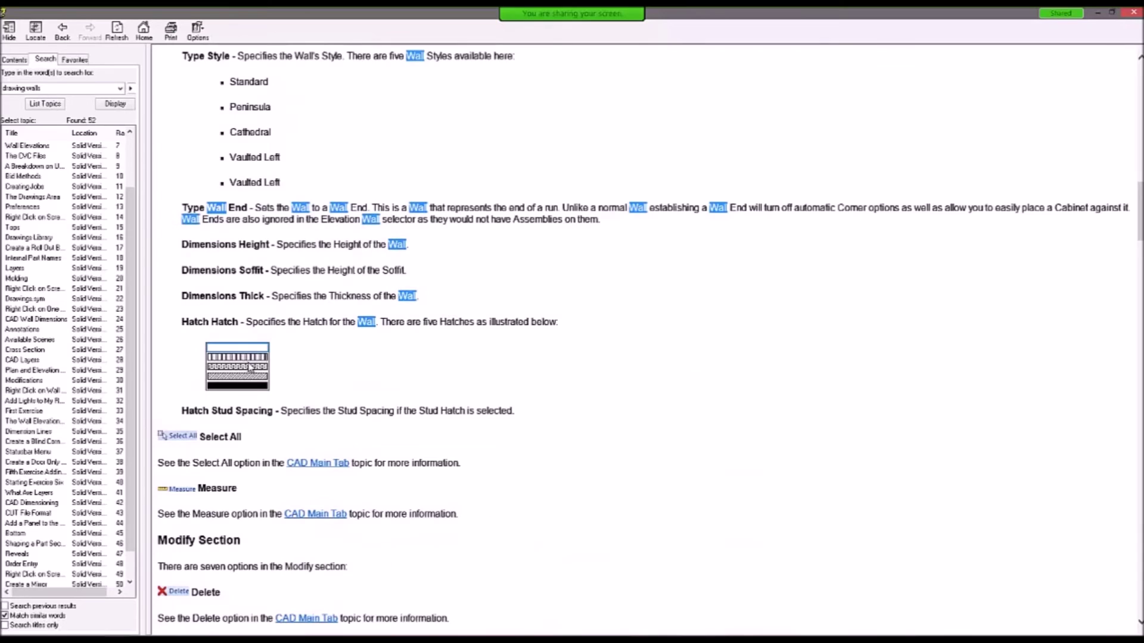
scroll(403, 350, "down", 4)
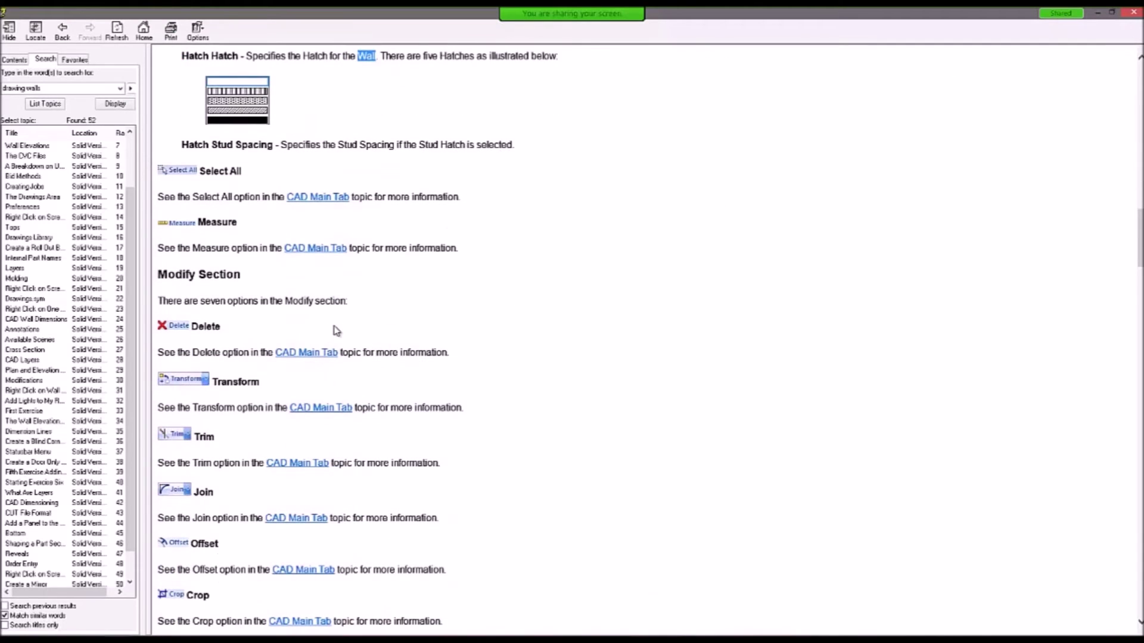
Highlight the Hatch Stud Spacing description in the Walls topic and clear the highlighting.
scroll(337, 330, "up", 1)
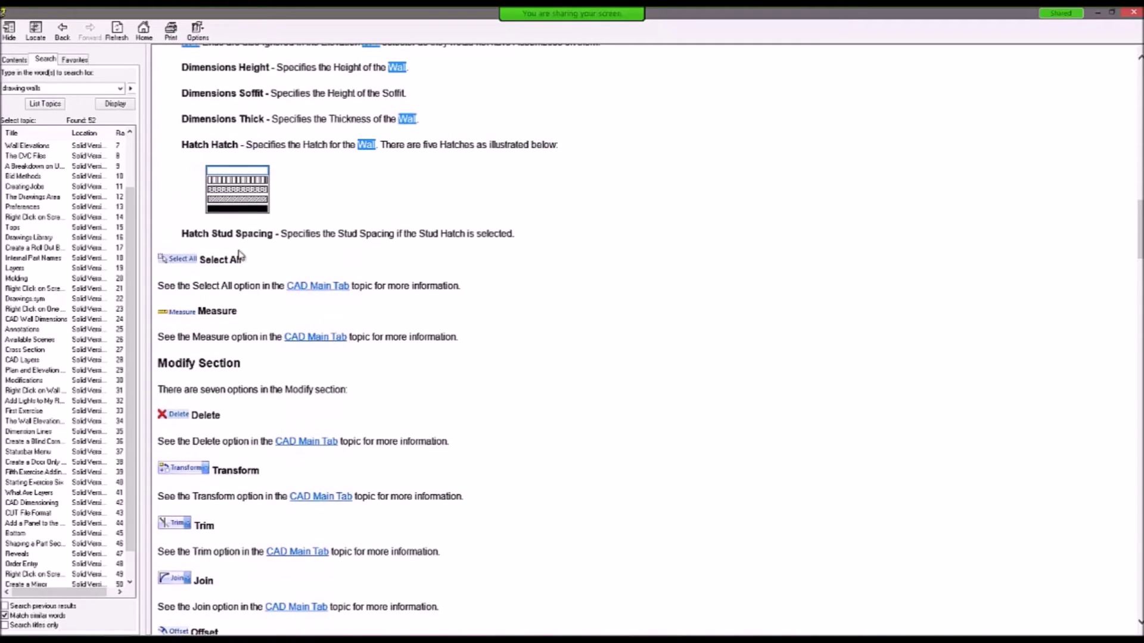
left_click_drag(193, 234, 360, 233)
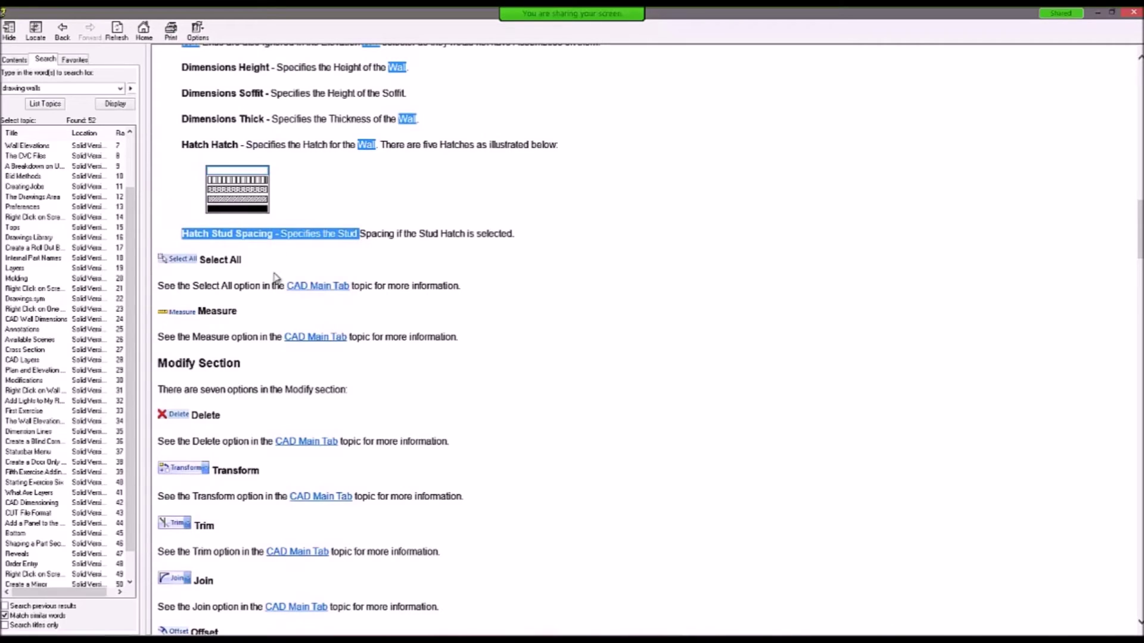
left_click(337, 269)
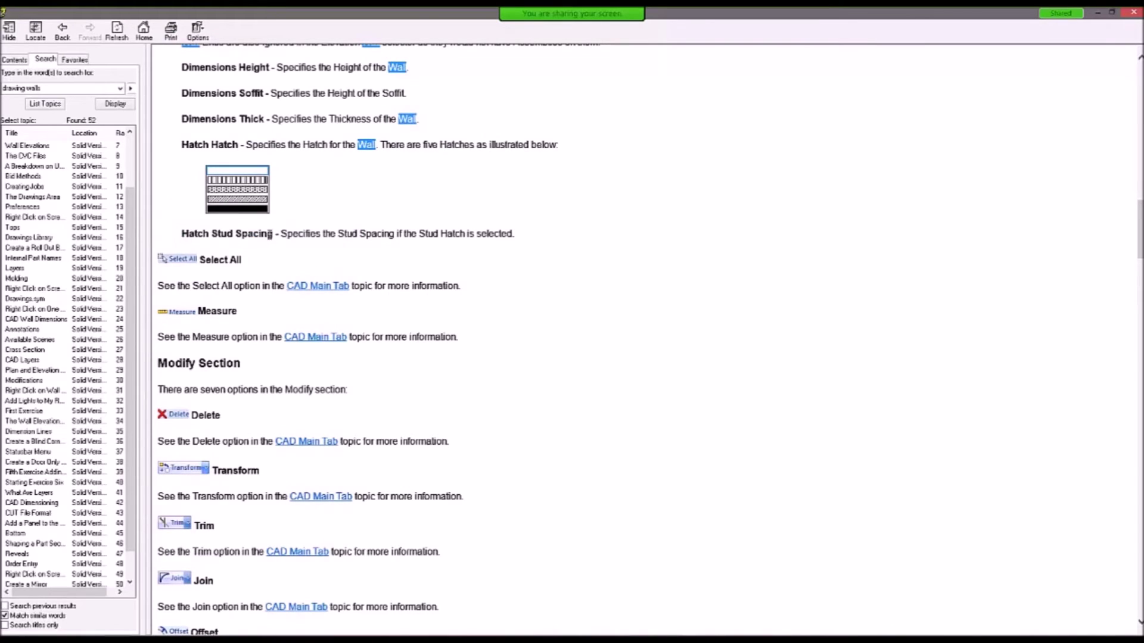
left_click_drag(188, 233, 306, 236)
left_click(397, 314)
Read on through the Walls topic to the instructions for curved, vaulted, cathedral and peninsula walls.
scroll(422, 297, "down", 3)
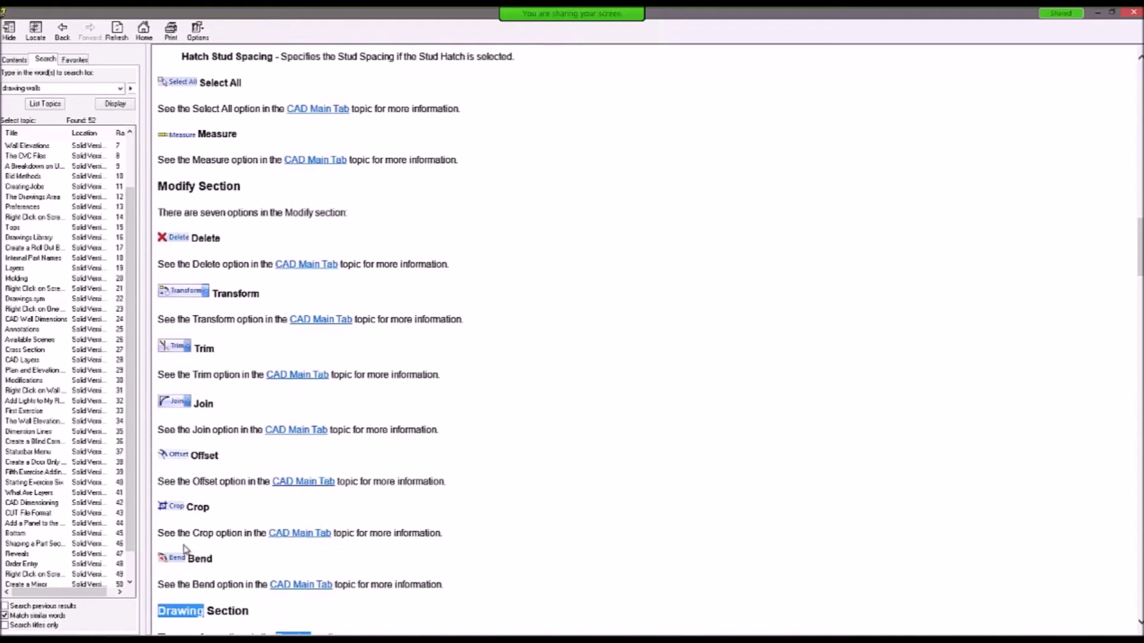
scroll(474, 446, "down", 19)
scroll(473, 433, "down", 20)
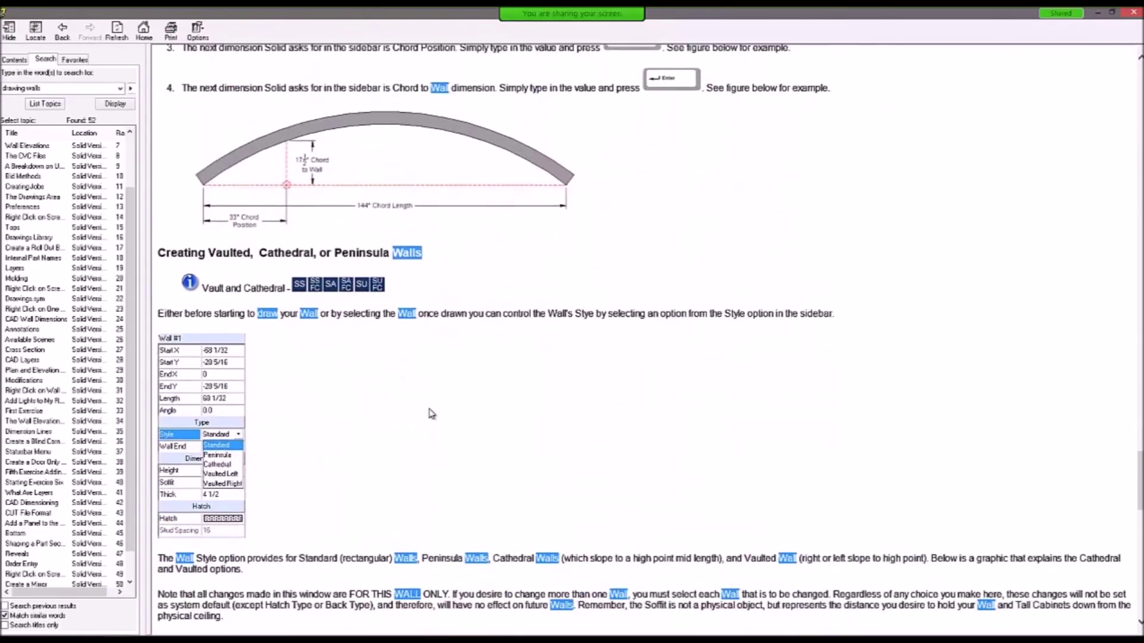
scroll(432, 414, "down", 10)
scroll(432, 414, "up", 11)
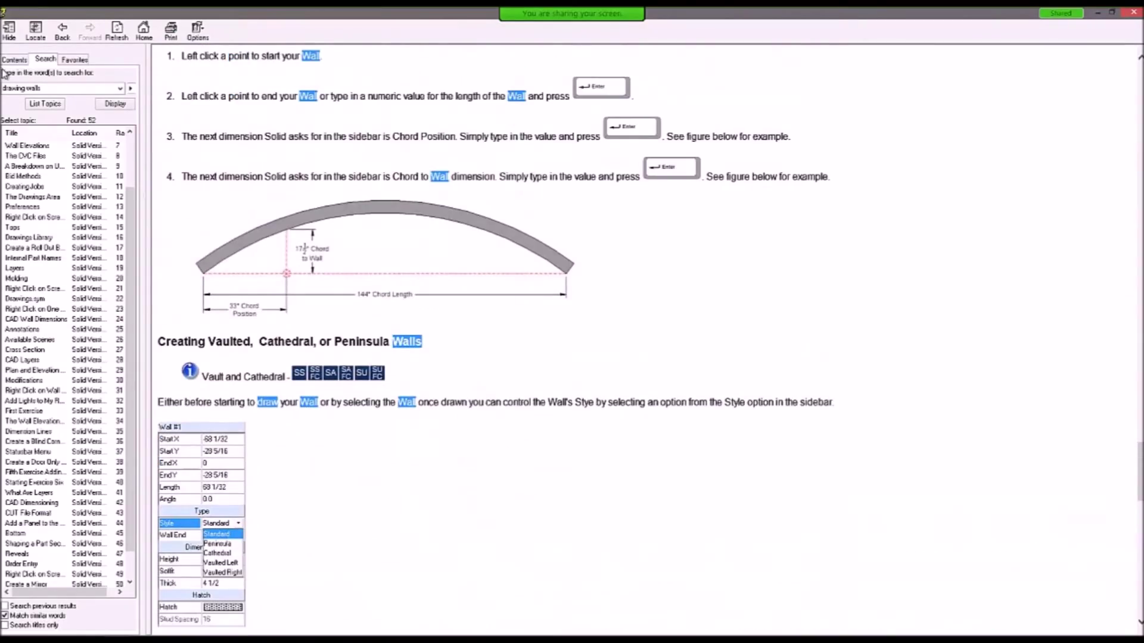
Expand the Introduction chapter in the help contents to view its topics, and close the help window.
left_click(17, 60)
left_click(14, 75)
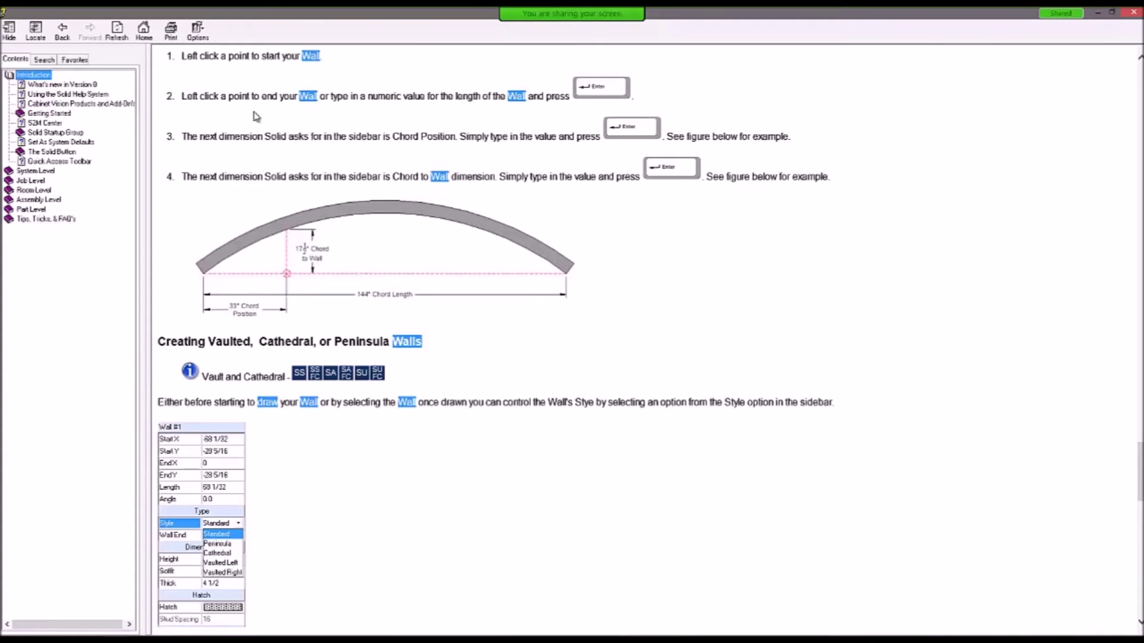
left_click(1133, 12)
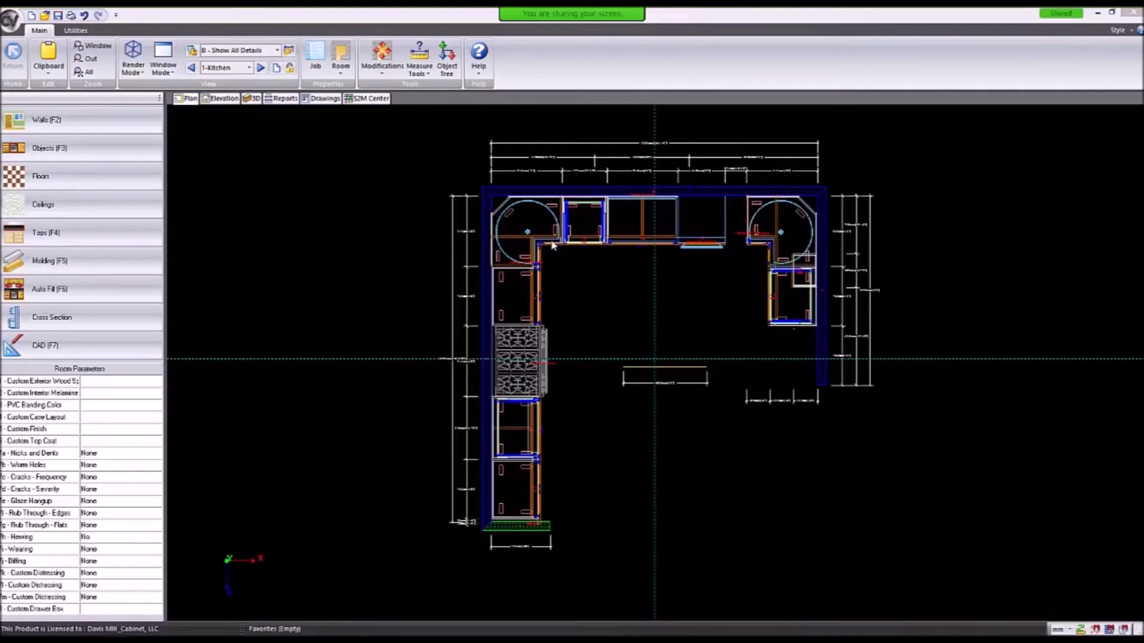
Open the help contents at What's New in Version 8, move the help window over the plan, and close it.
left_click(479, 55)
left_click(497, 94)
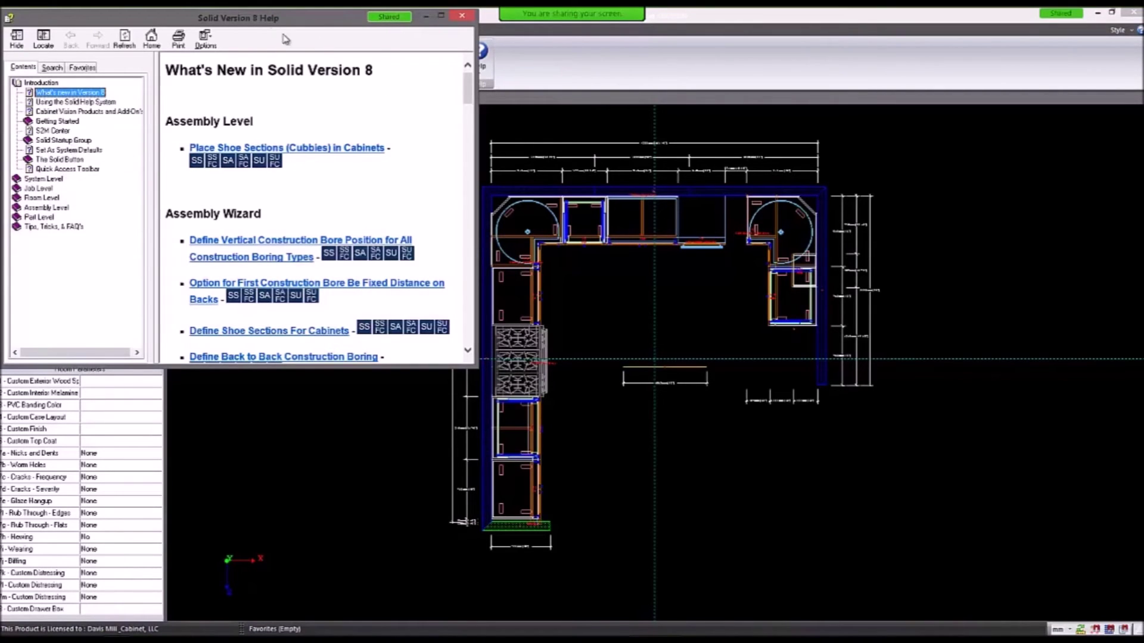
mouse_move(271, 20)
left_mouse_down()
mouse_move(456, 190)
mouse_move(519, 160)
left_mouse_up()
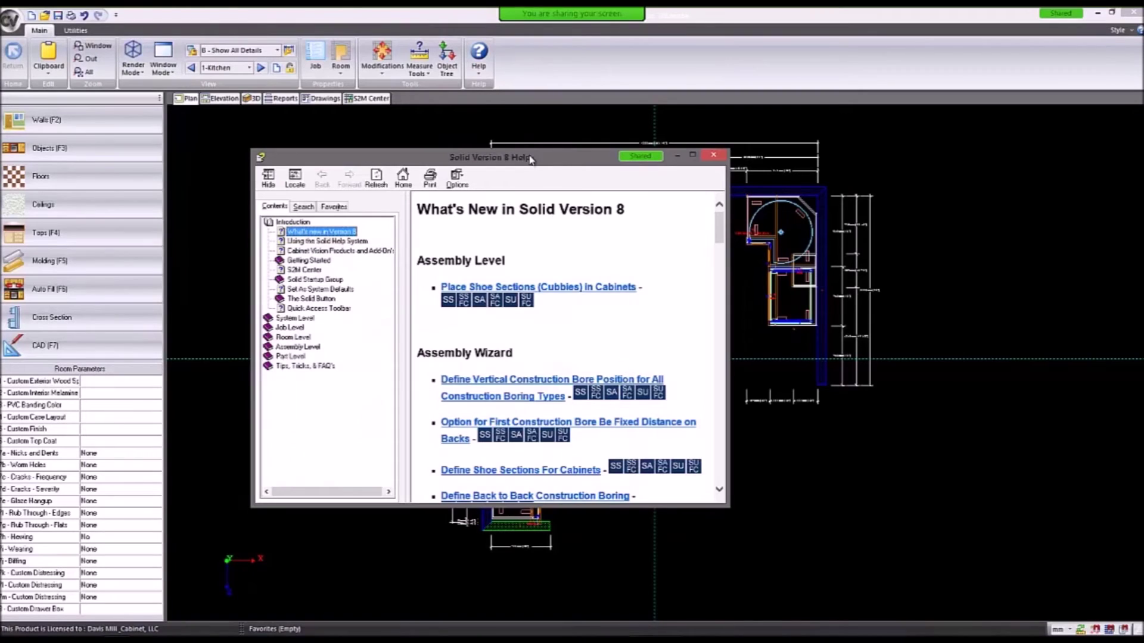
left_click(713, 156)
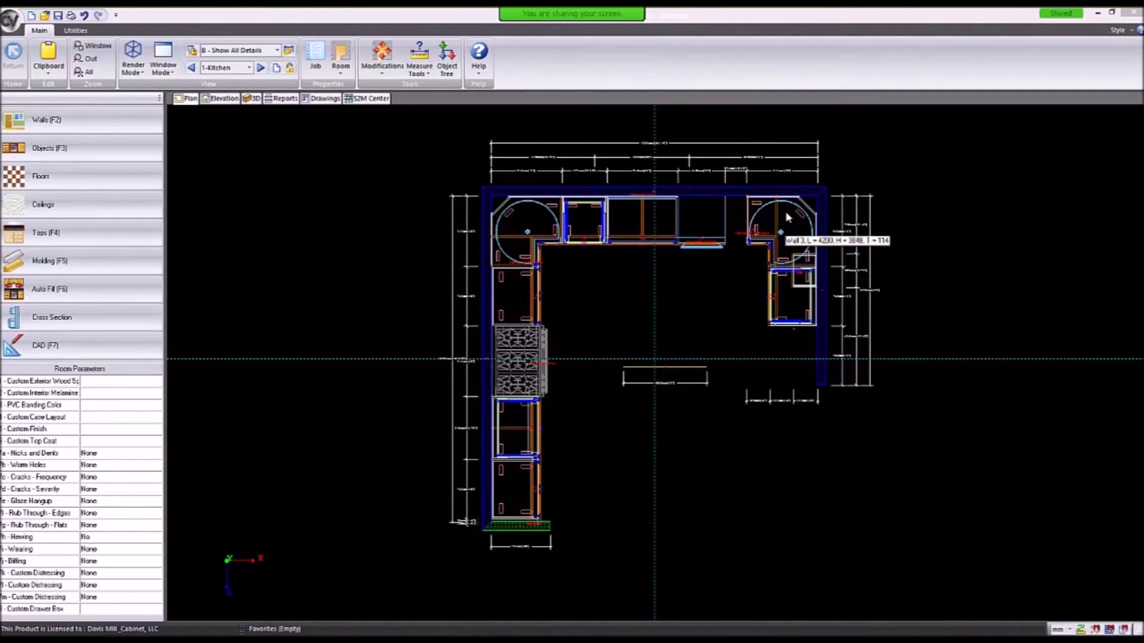
Set the finished end of base cabinet #10 on the plan's right-hand wall to Right and deselect the cabinet.
mouse_move(787, 243)
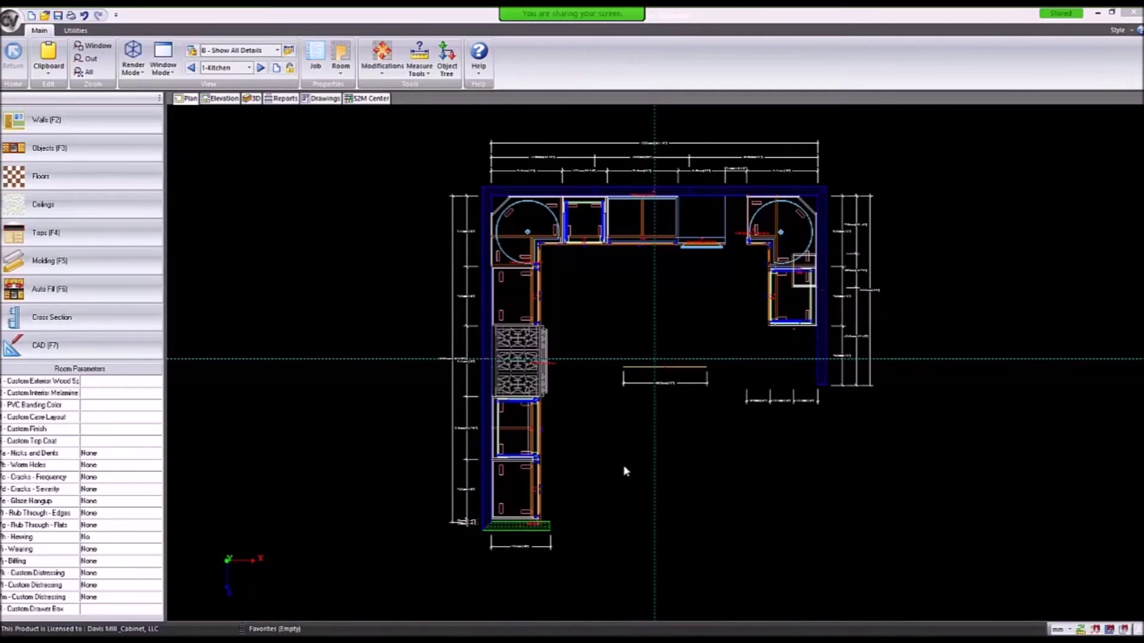
right_click(803, 315)
mouse_move(836, 520)
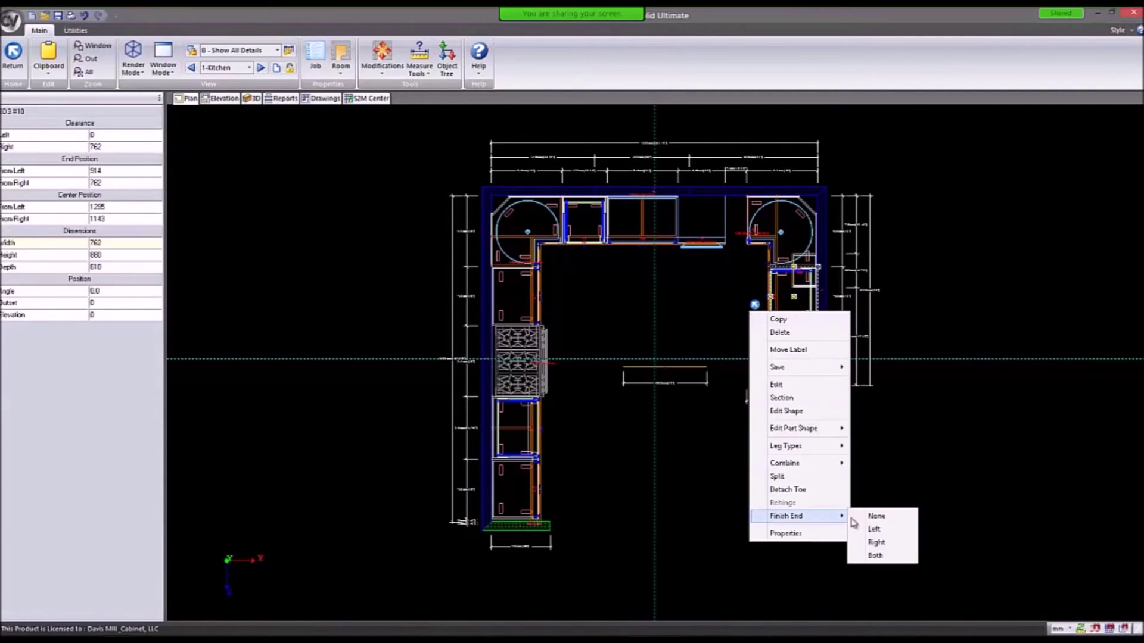
left_click(876, 542)
left_click(935, 463)
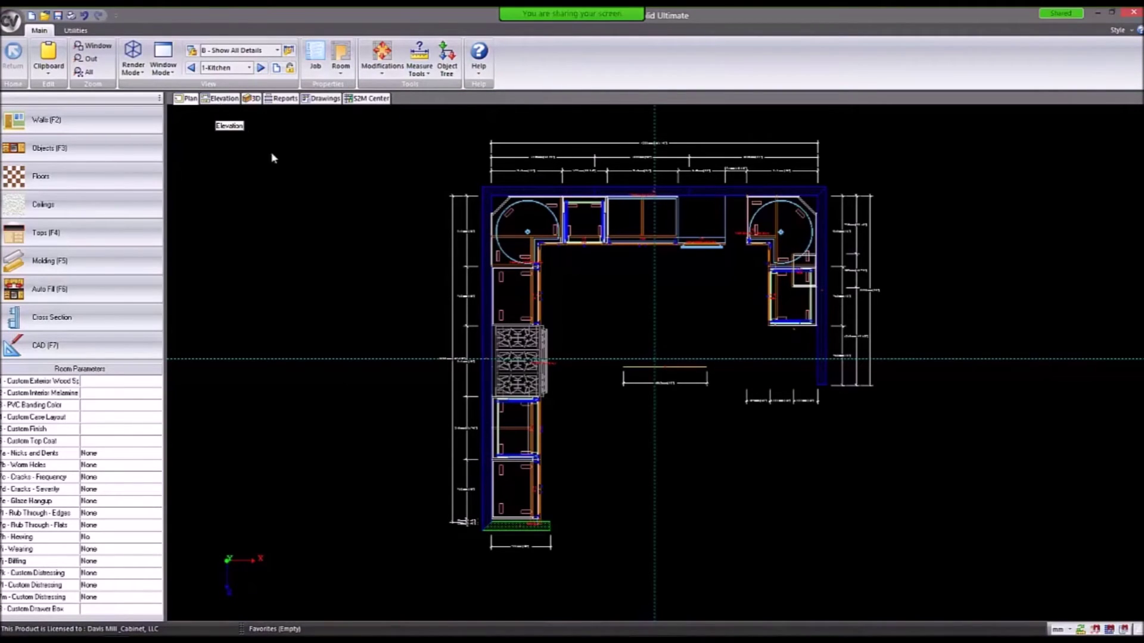
View the Wall 2 elevation from a cabinet on that wall, check the list of wall views, and return to the plan.
left_click(514, 435)
left_click(220, 99)
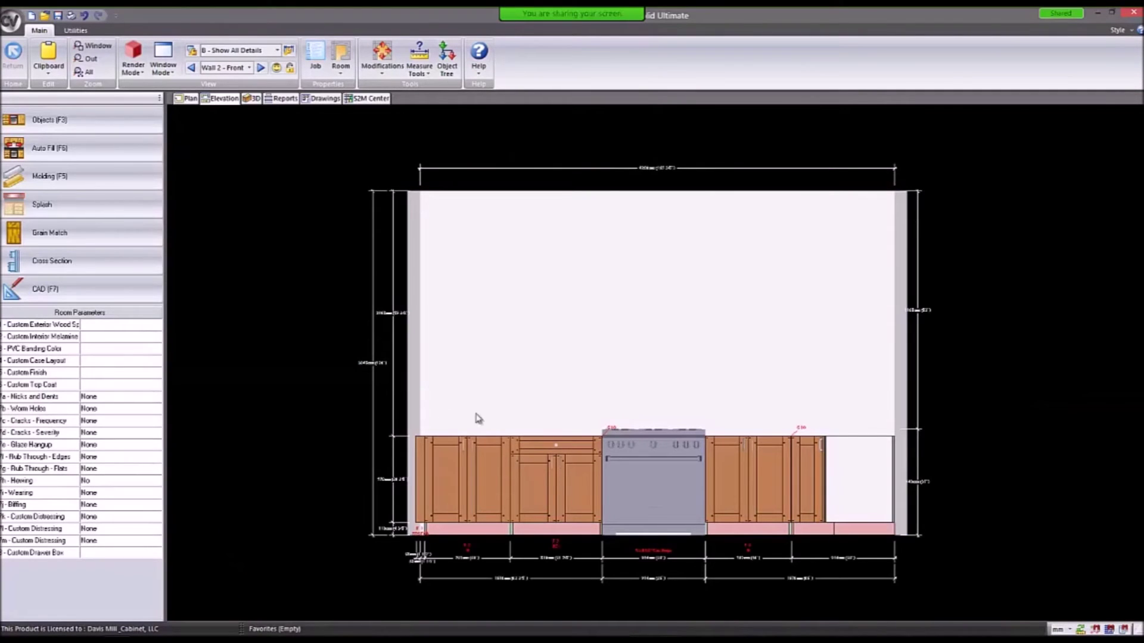
left_click(162, 72)
left_click(162, 74)
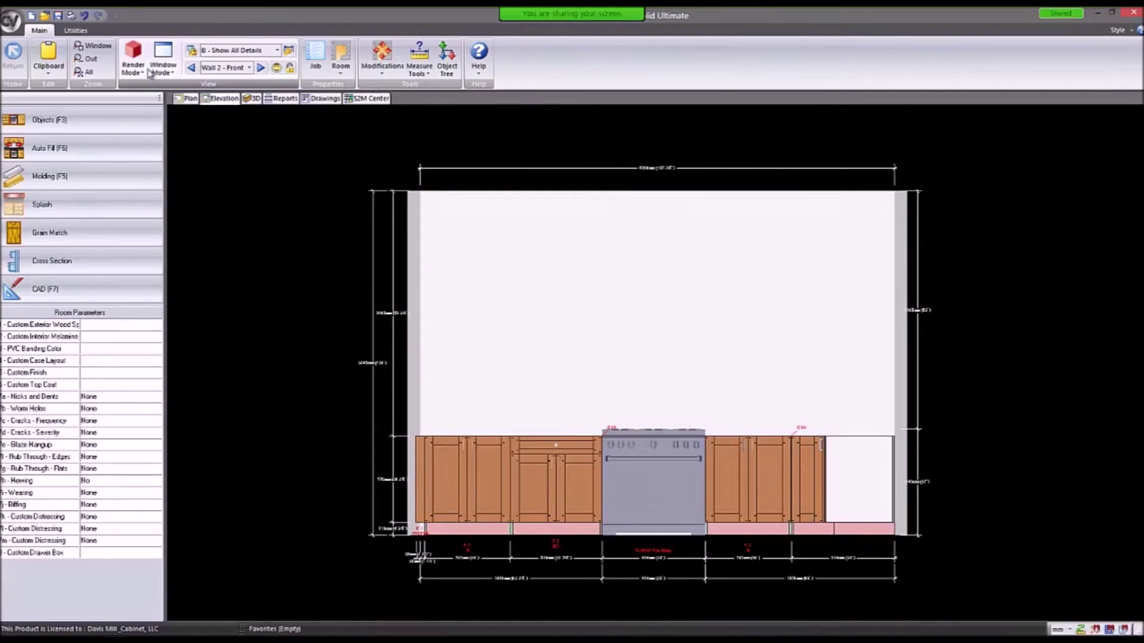
left_click(228, 67)
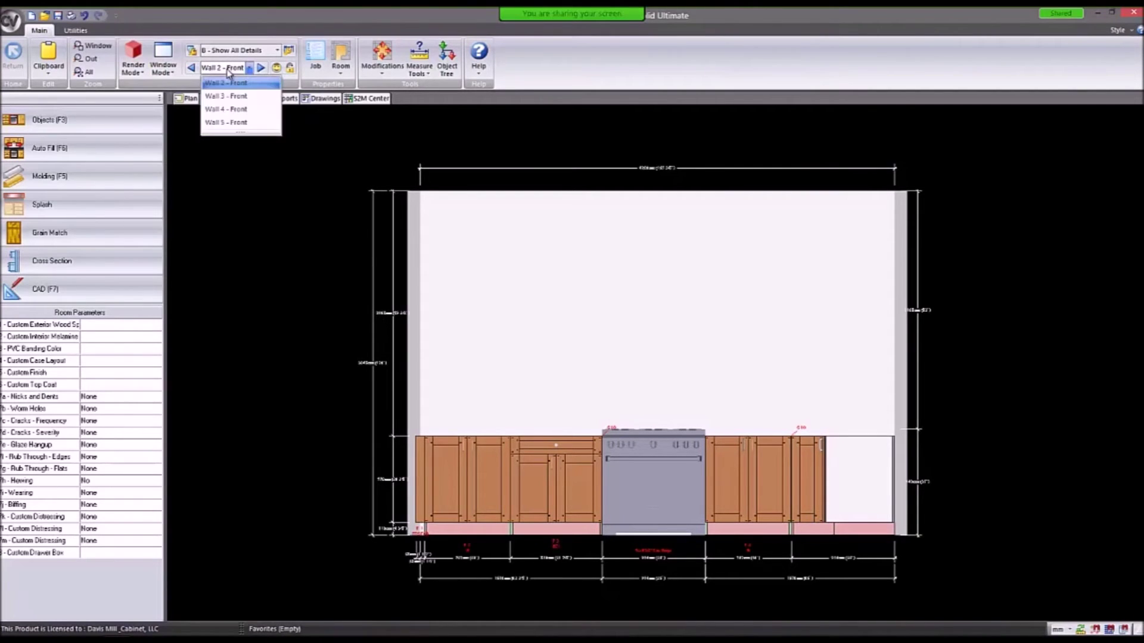
left_click(229, 70)
left_click(190, 99)
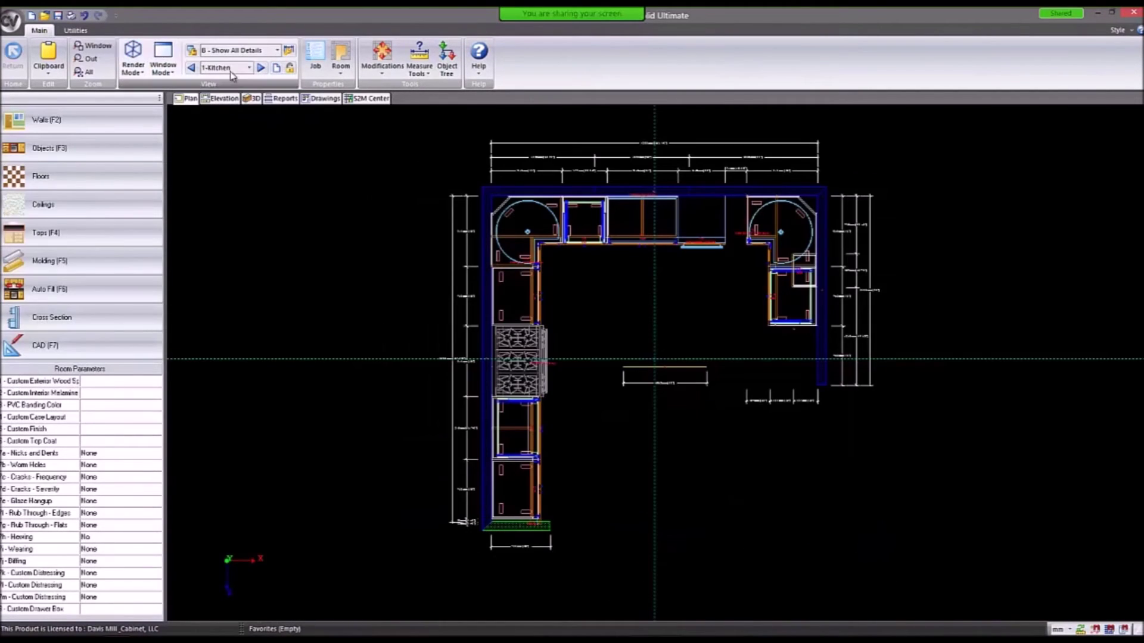
Check the room list in the plan, reopen the Wall 2 elevation, and inspect its wall list and the Lock/Un-Lock Numbers option.
left_click(232, 69)
left_click(229, 83)
left_click(229, 100)
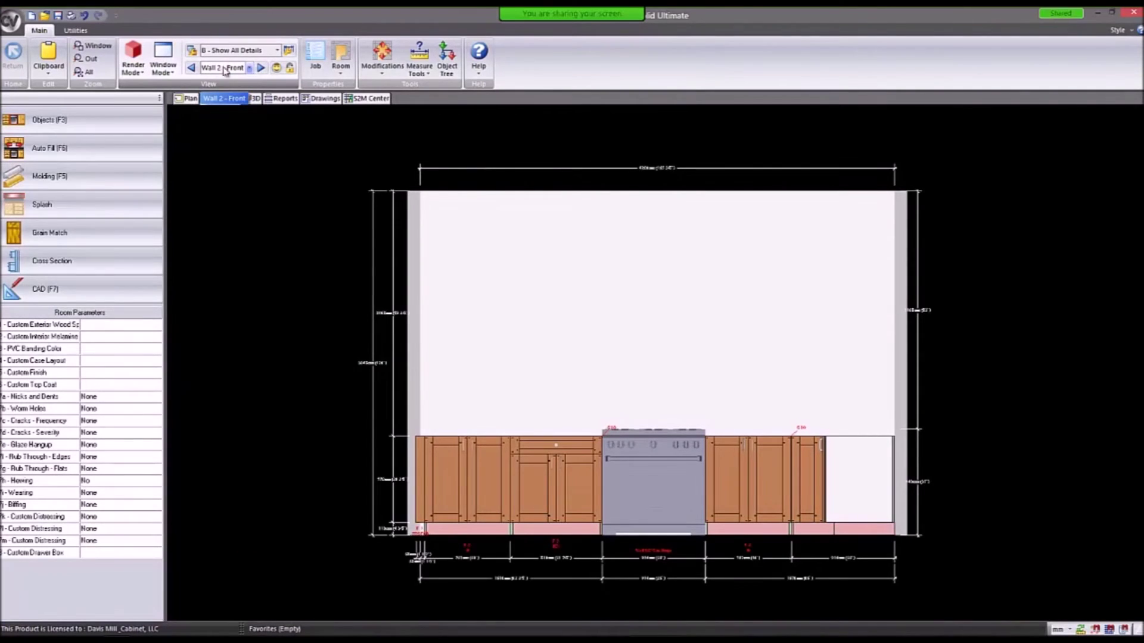
left_click(222, 70)
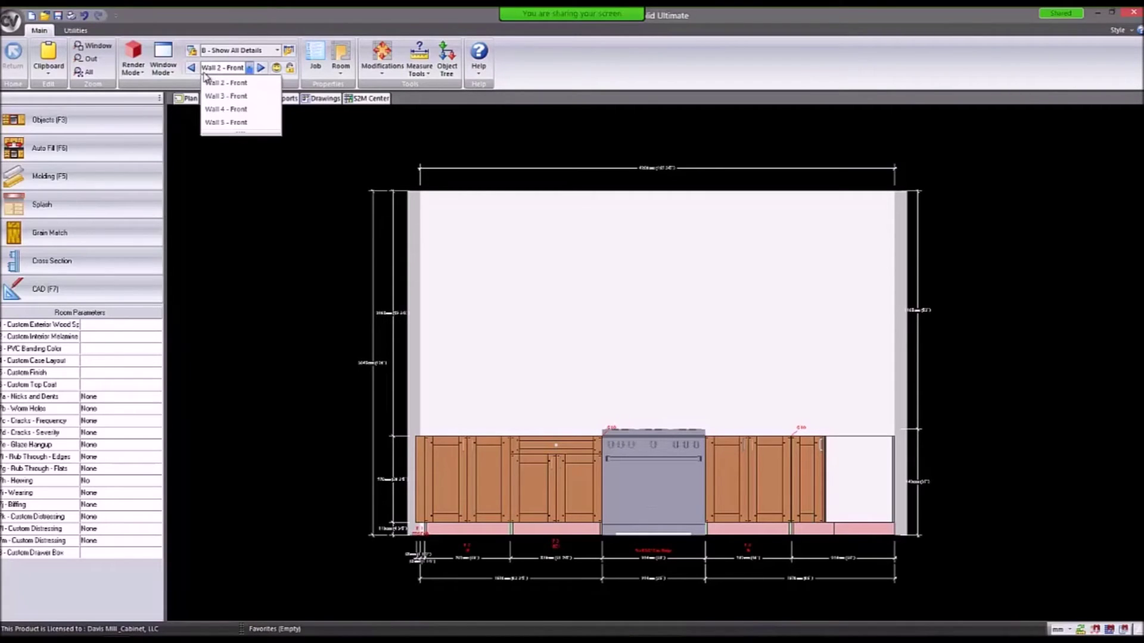
left_click(278, 70)
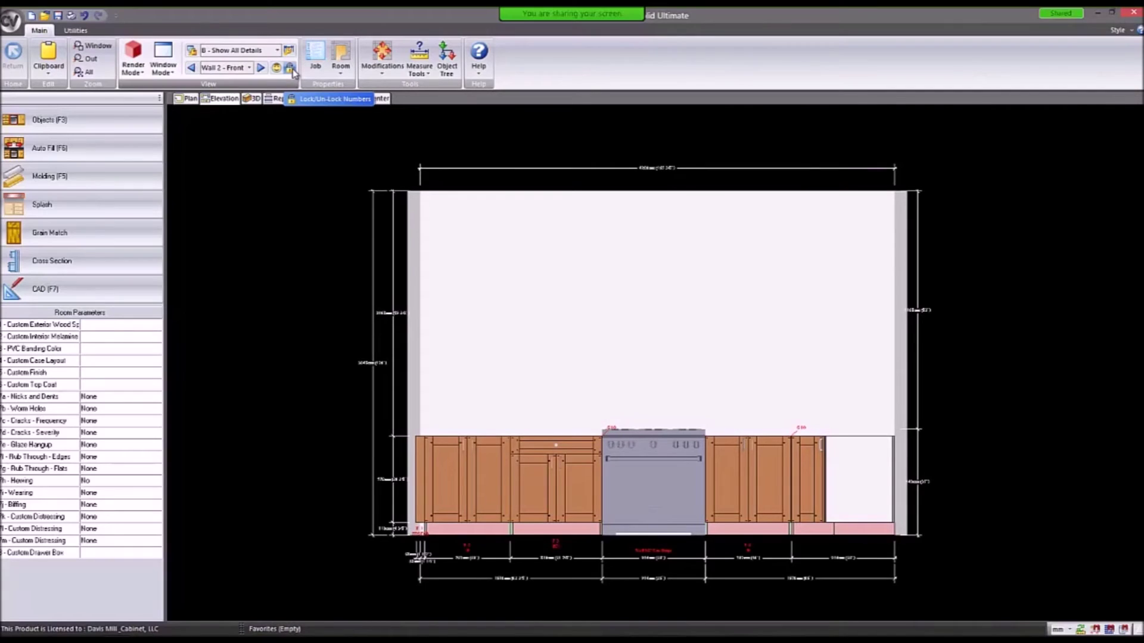
left_click(291, 69)
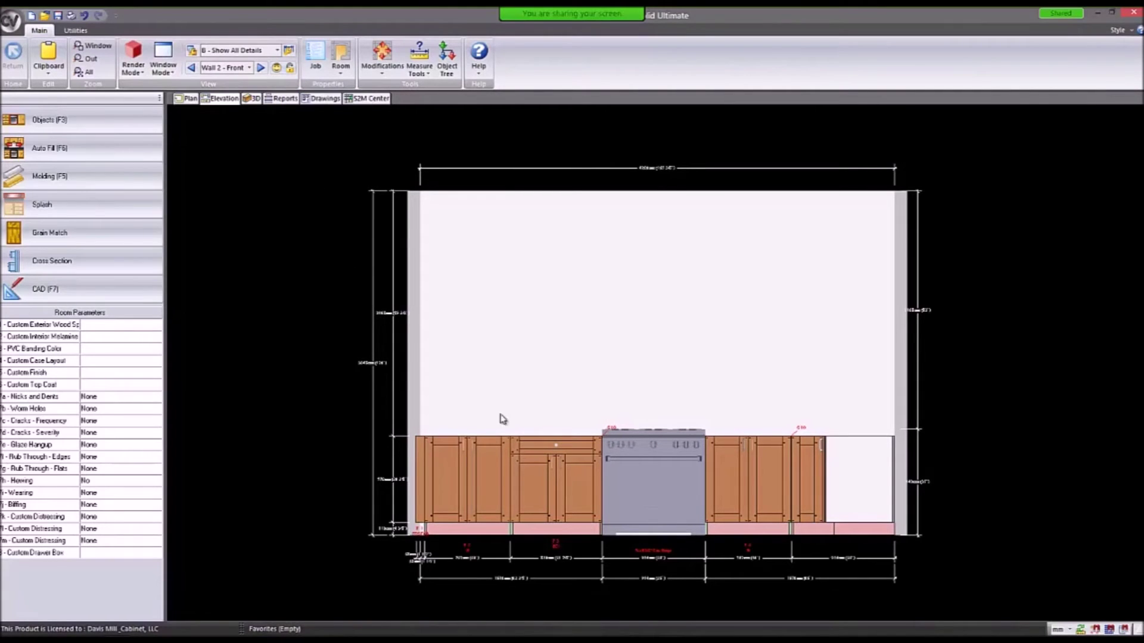
Examine the numbering of the base cabinets along Wall 2, starting from the filler at the far left.
scroll(521, 509, "up", 5)
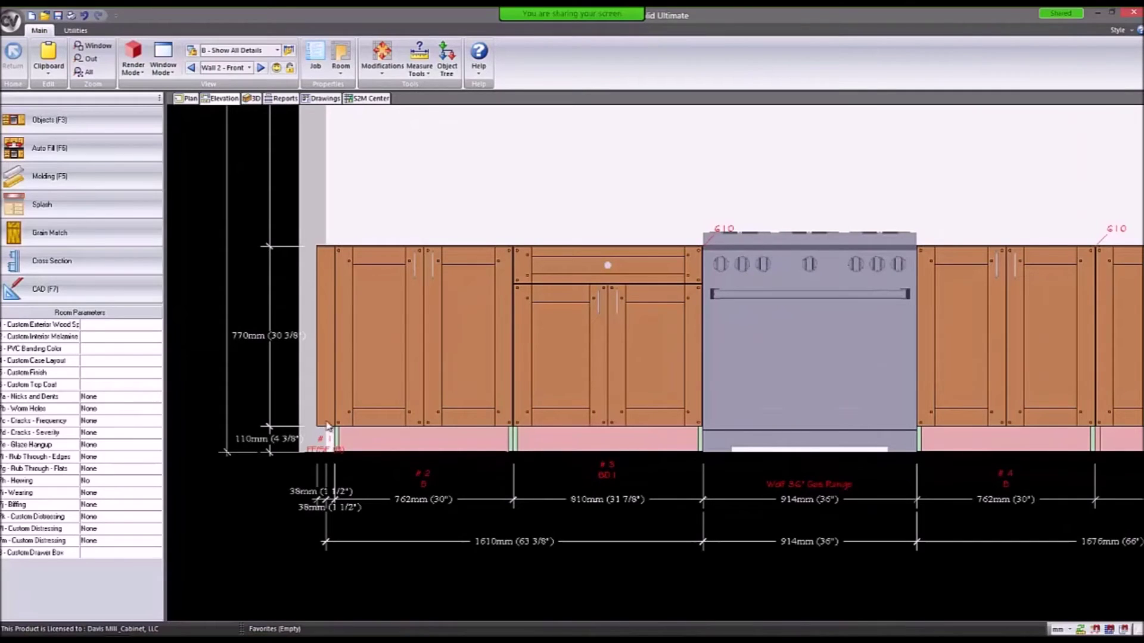
left_click(326, 424)
left_click(608, 392)
scroll(466, 466, "down", 2)
left_click(436, 521)
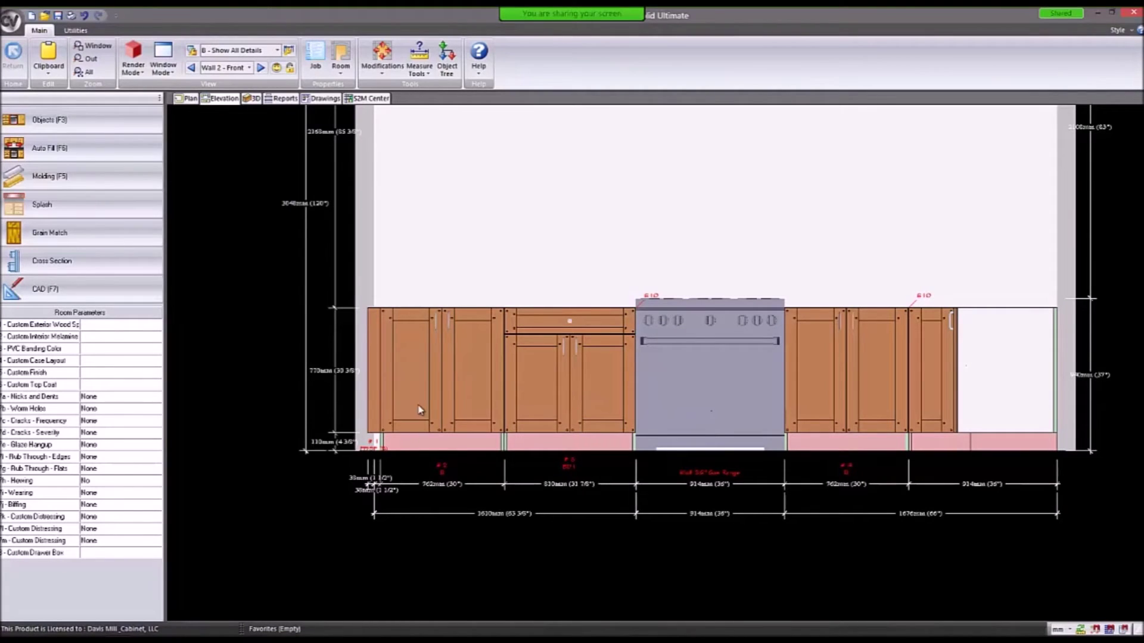
scroll(327, 320, "down", 2)
Review the list of wall elevations while staying on Wall 2, and select the #1 filler to inspect its label and properties.
left_click(217, 68)
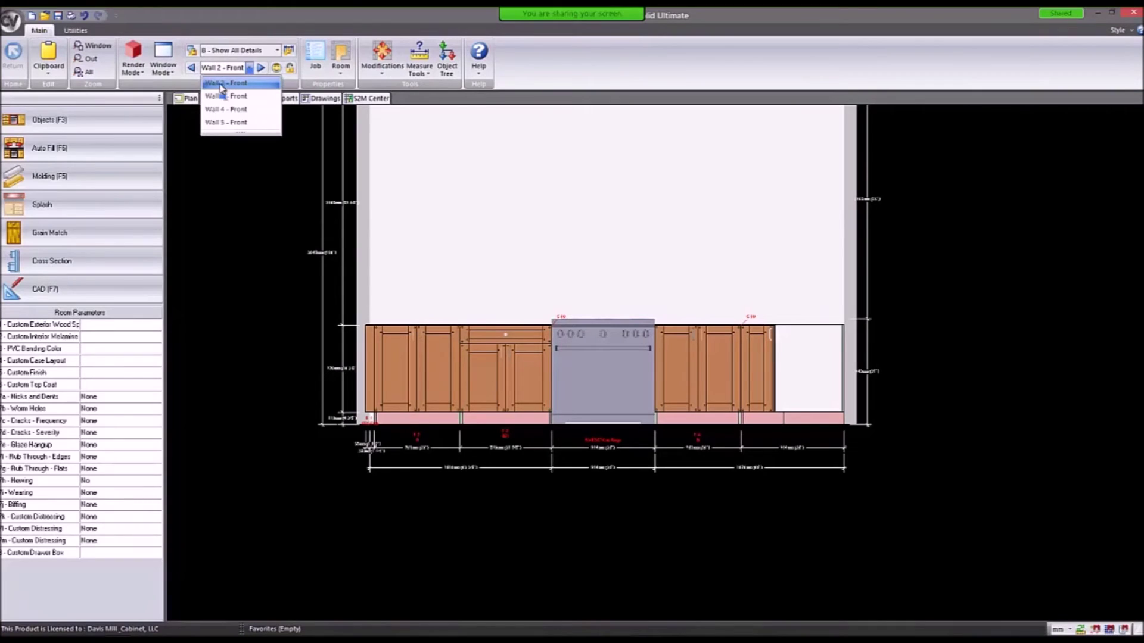
left_click(283, 259)
left_click(367, 384)
scroll(403, 425, "up", 2)
left_click(390, 496)
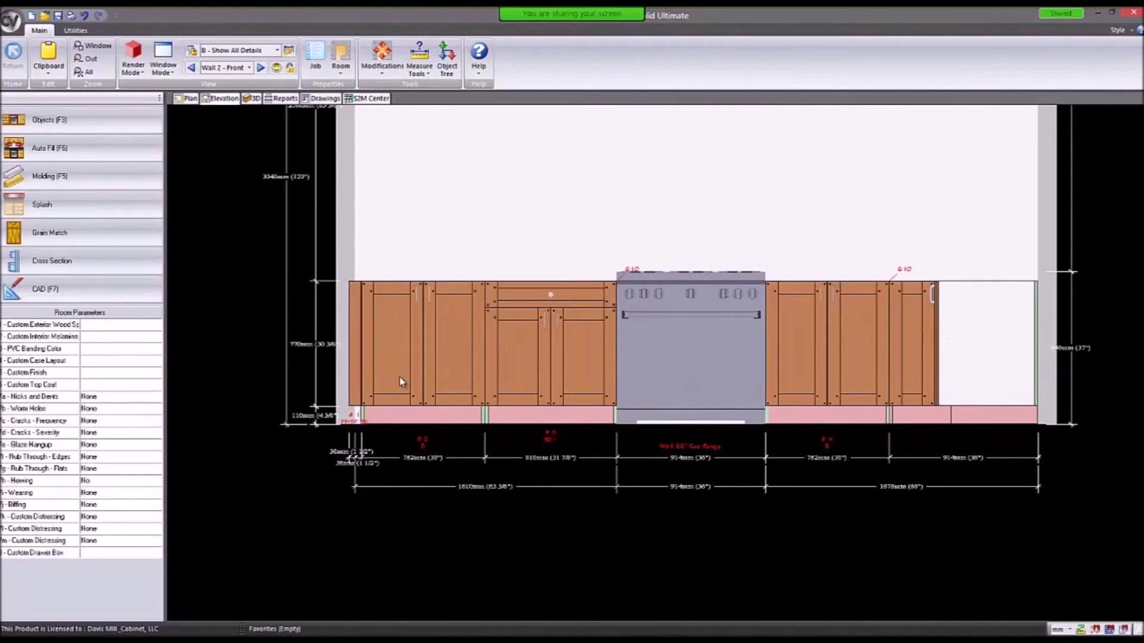
scroll(391, 370, "up", 2)
left_click(337, 356)
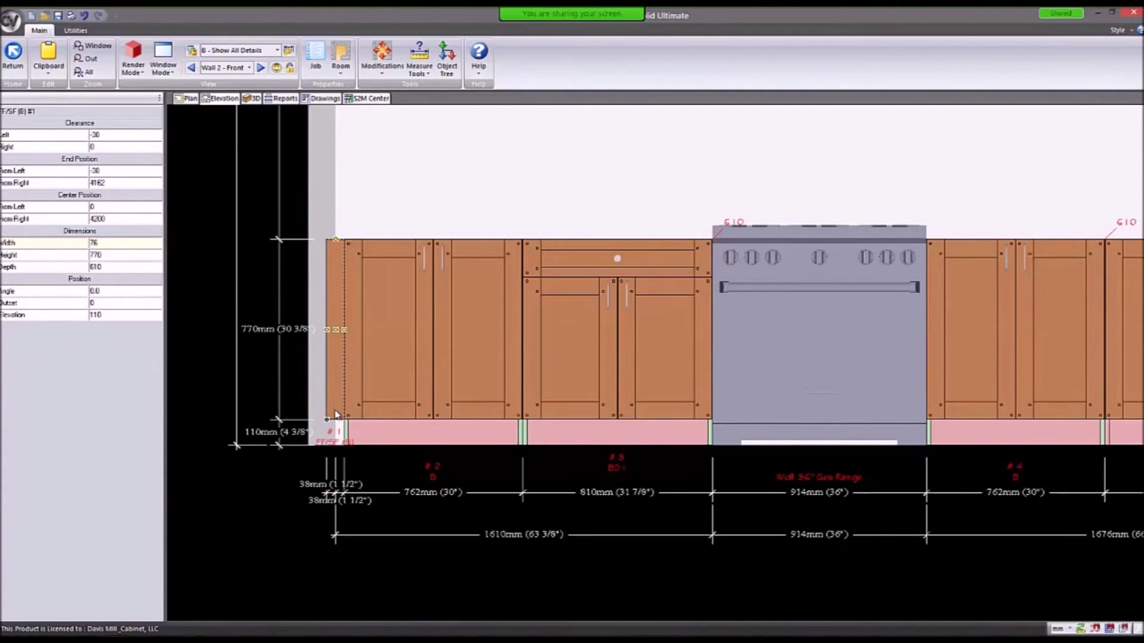
Select the Wolf 36" Gas Range on the Wall 2 elevation to inspect its item number.
scroll(260, 400, "down", 3)
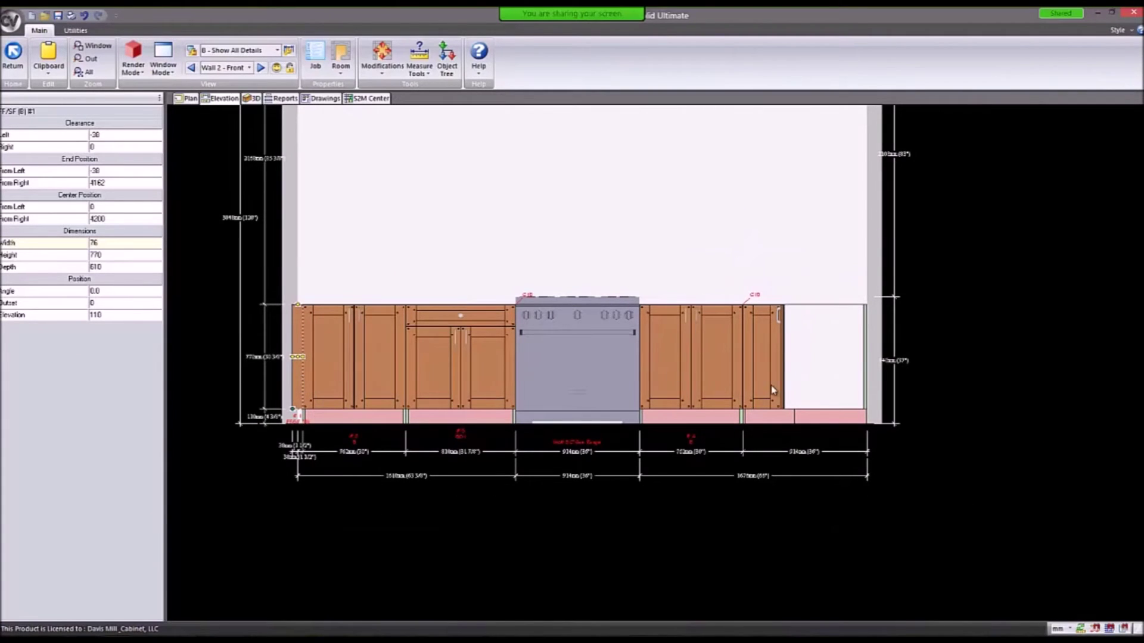
scroll(610, 442, "up", 2)
left_click(561, 459)
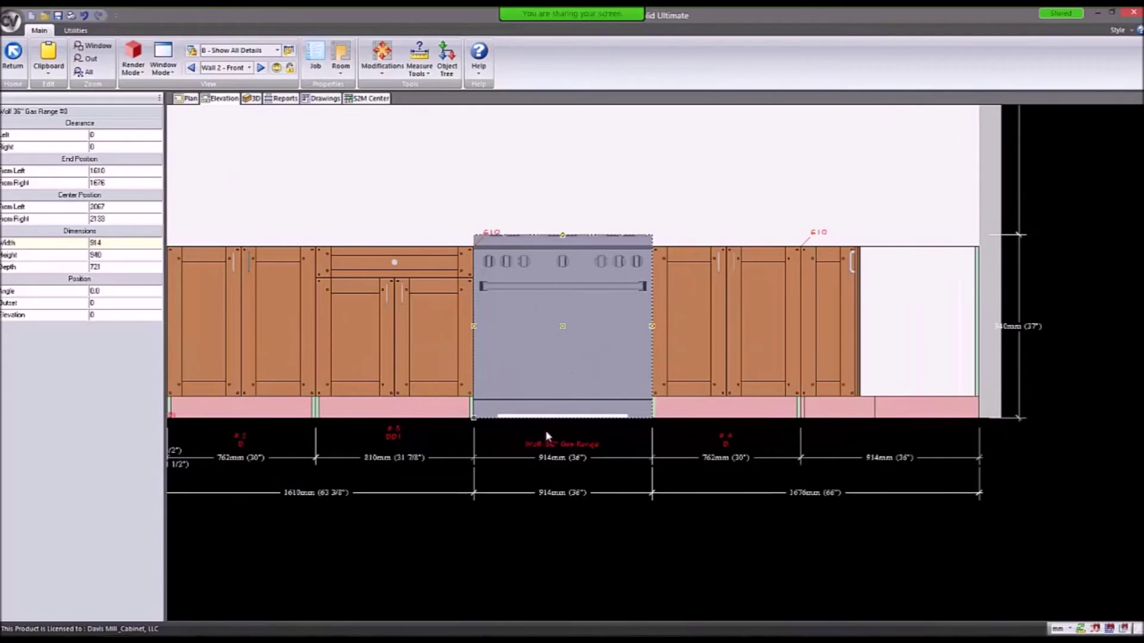
scroll(596, 429, "down", 2)
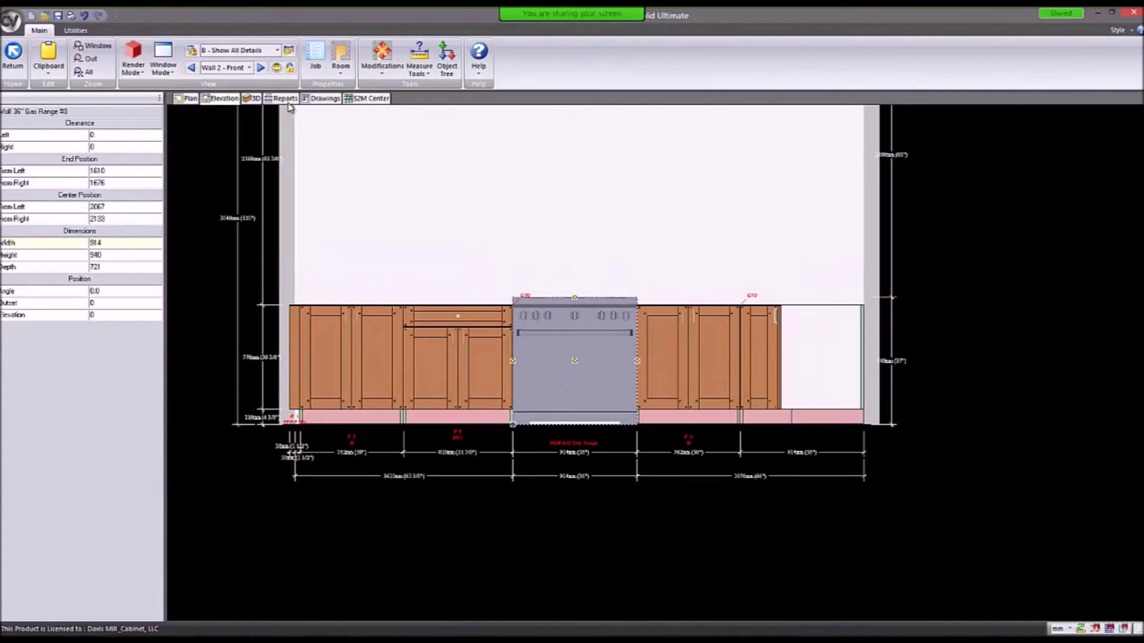
Inspect the gas range and Window-Single Pane entries in the room's report item list.
left_click(284, 99)
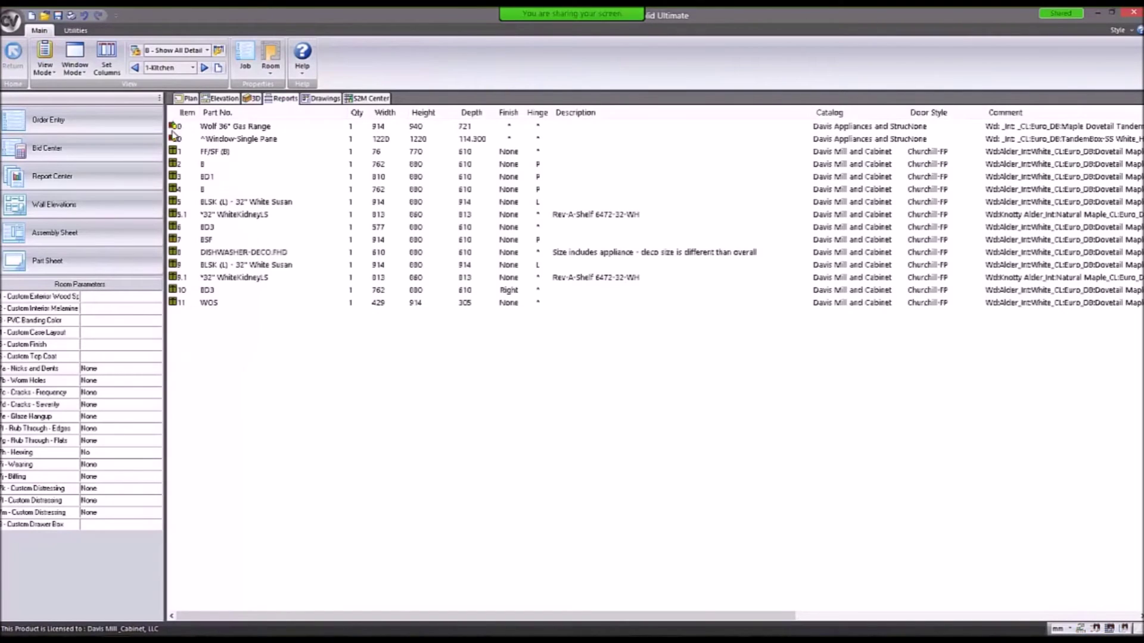
left_click(178, 127)
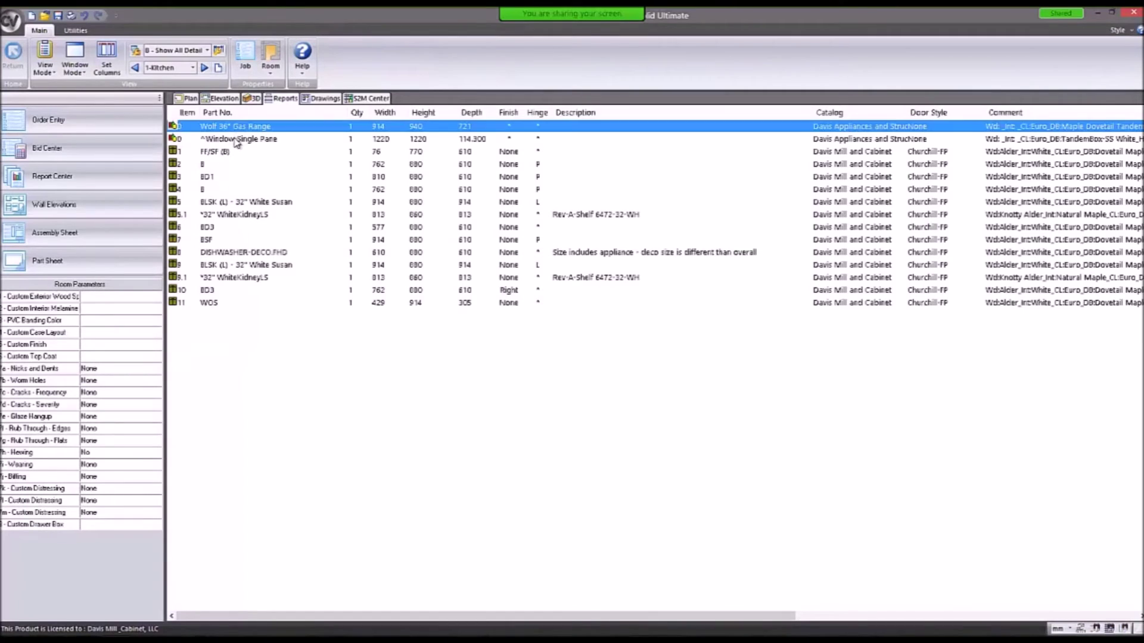
left_click(237, 141)
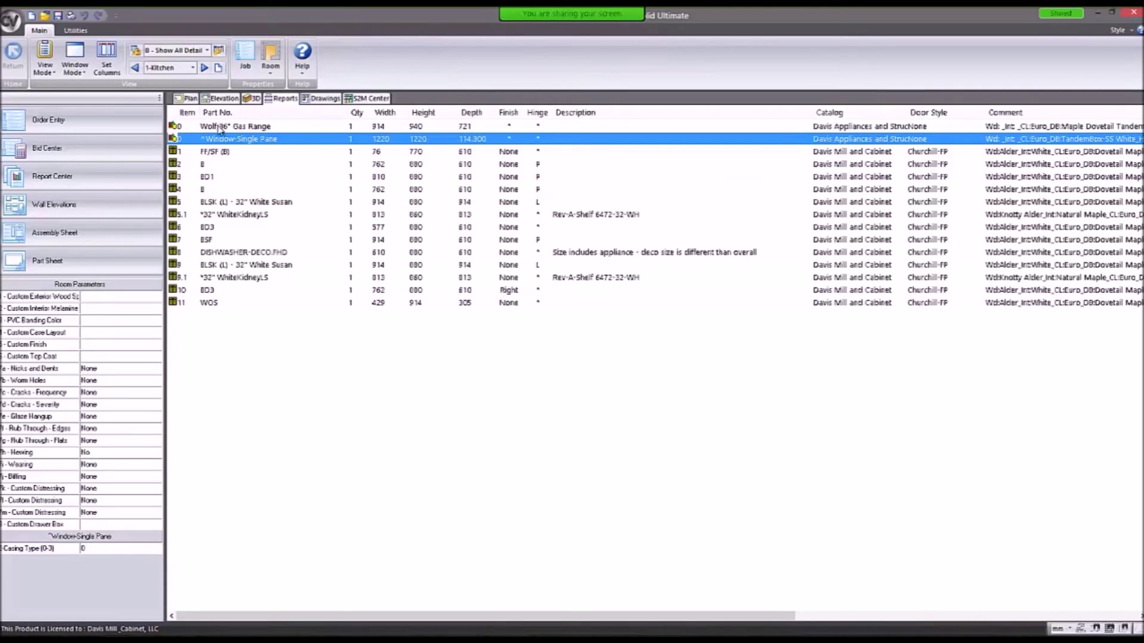
Go back to the plan and open the Wall 2 elevation, showing the empty wall area above the base cabinets.
left_click(186, 99)
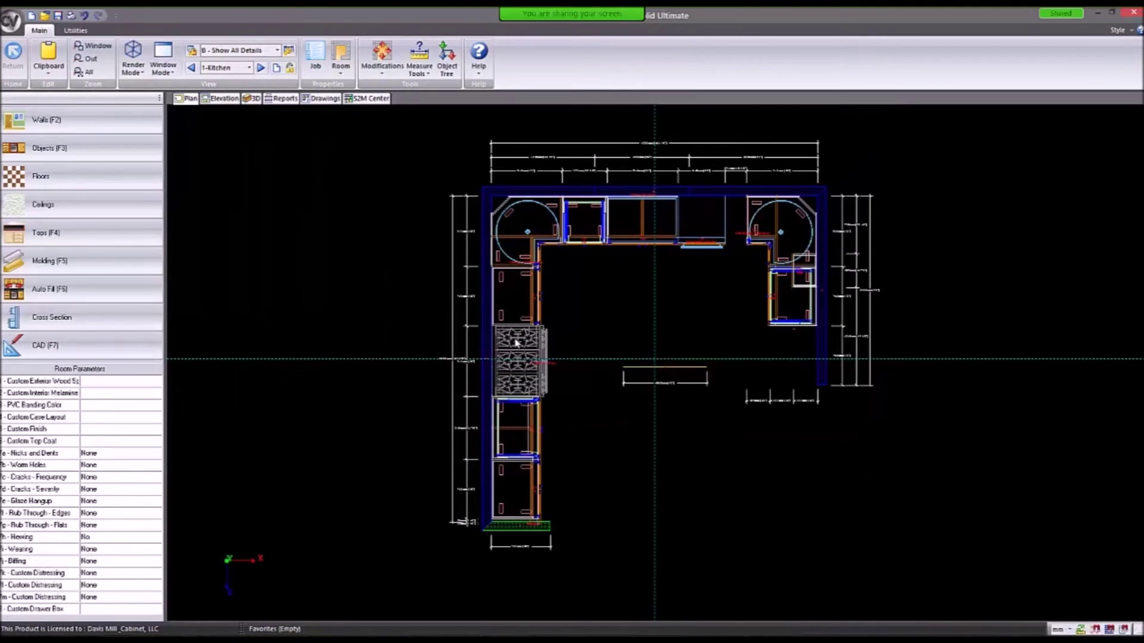
left_click(517, 432)
left_click(222, 99)
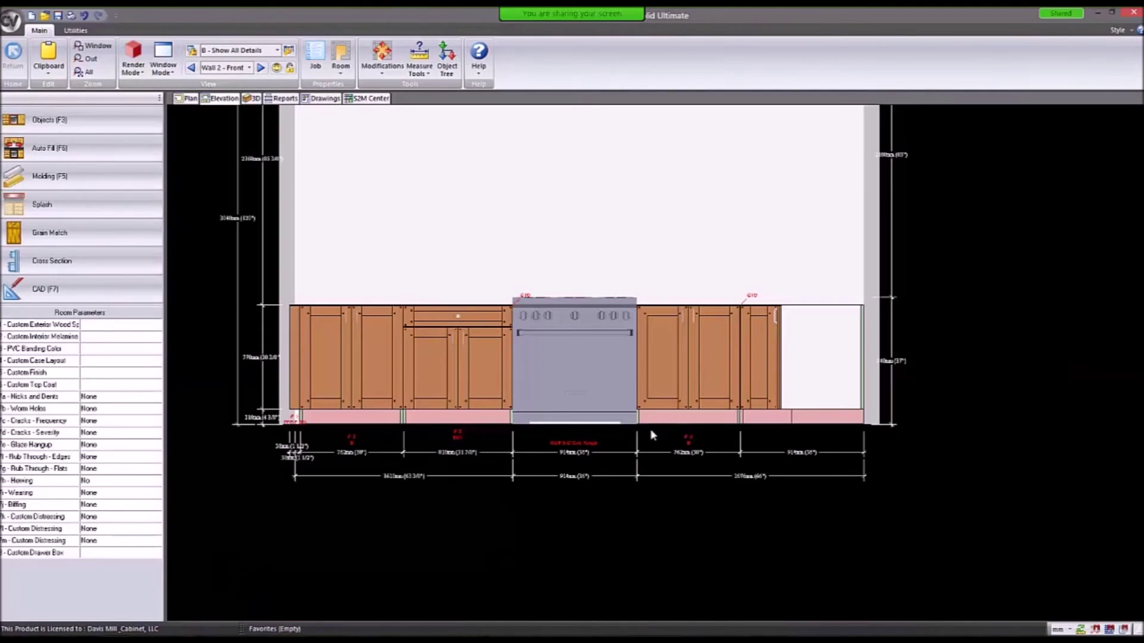
mouse_move(379, 210)
middle_mouse_down()
mouse_move(412, 300)
mouse_move(396, 373)
middle_mouse_up()
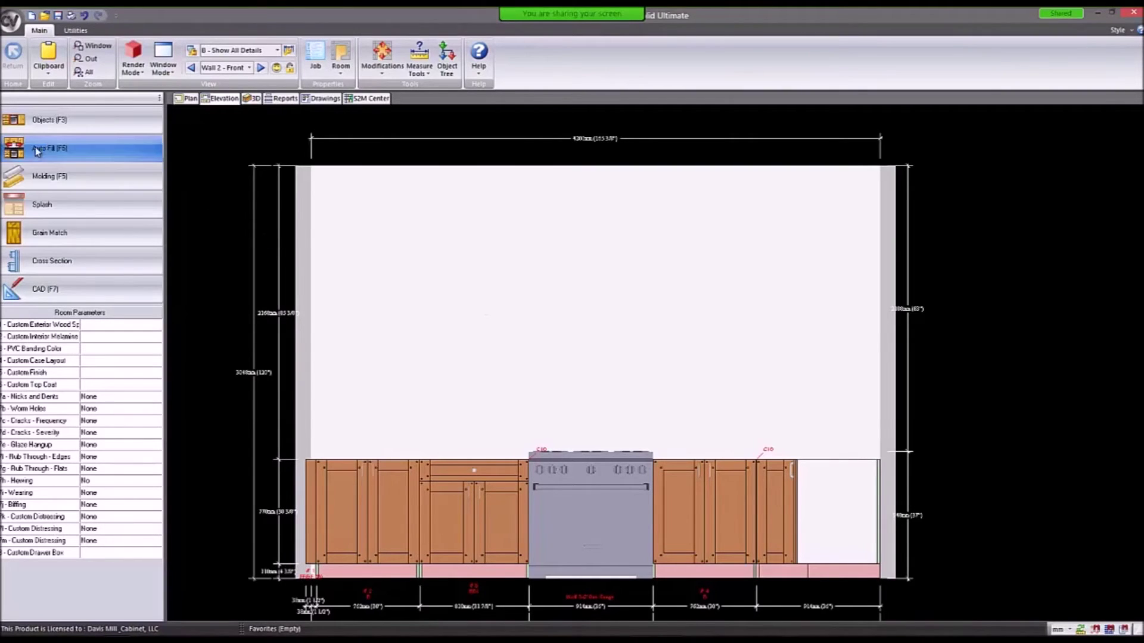
Place a full-height-door W wall cabinet from the Davis Mill and Cabinet catalog on Wall 2, about 296 mm from its left end.
left_click(27, 120)
left_click(51, 136)
left_click(48, 153)
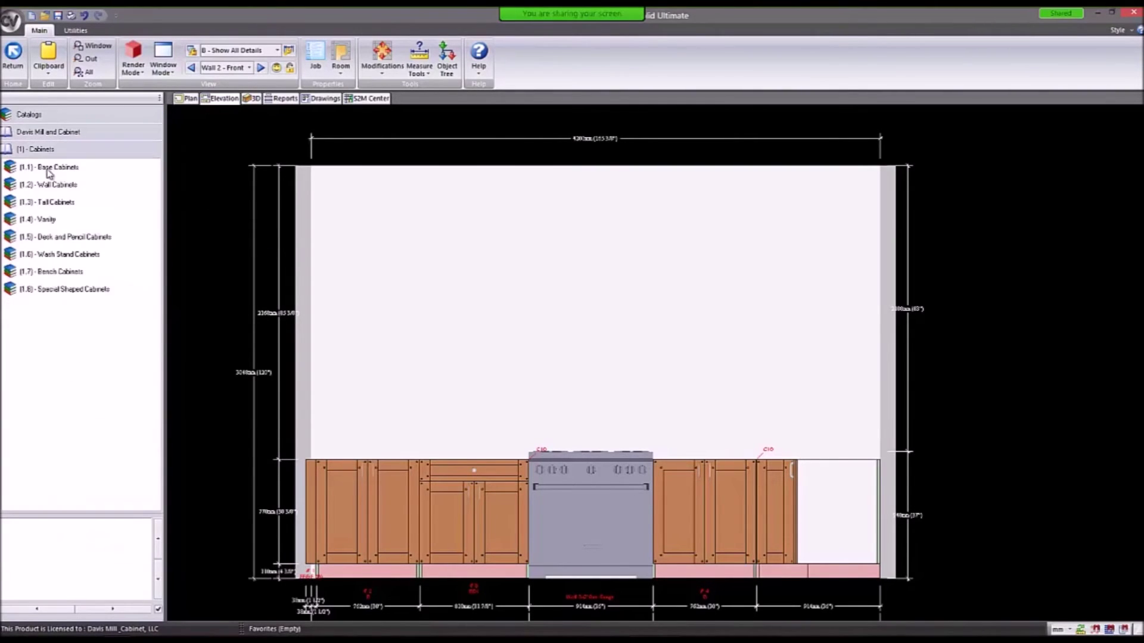
left_click(54, 185)
left_click(55, 203)
left_click_drag(48, 222, 388, 306)
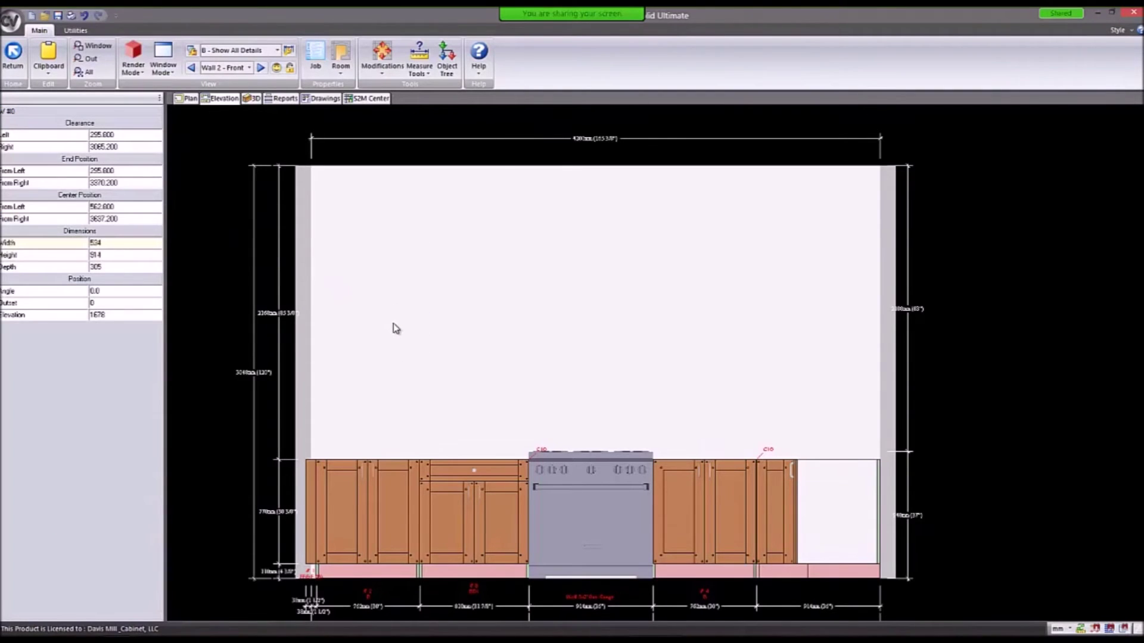
scroll(635, 602, "up", 3)
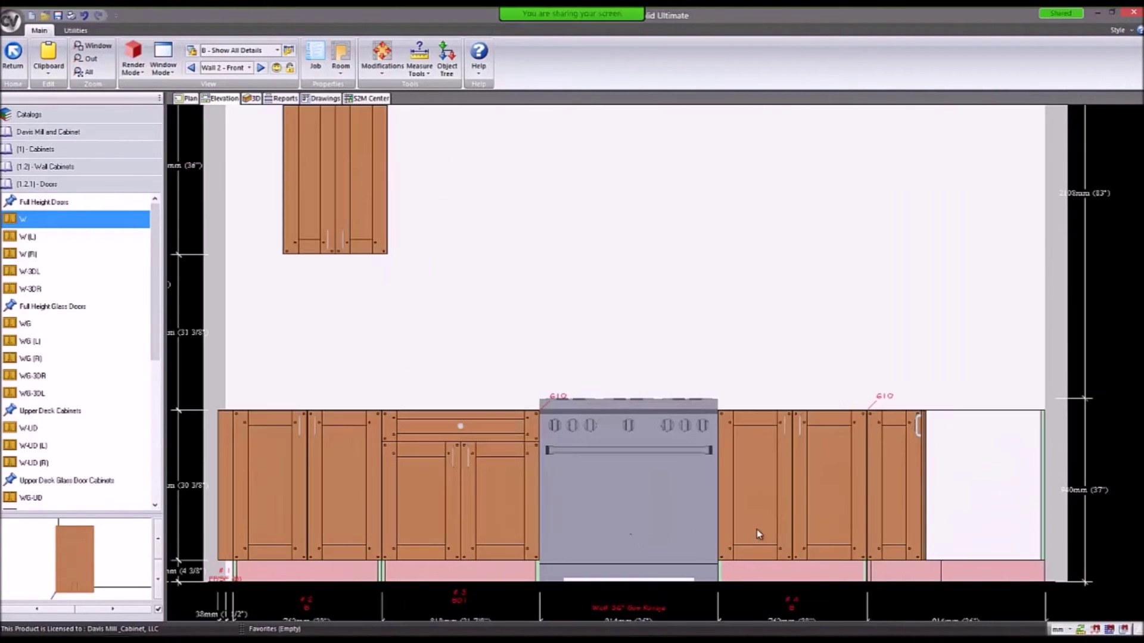
left_click(757, 534)
Copy the W wall cabinet on the Wall 2 elevation and place the copy flush against its right side.
left_click(352, 191)
scroll(454, 338, "up", 3)
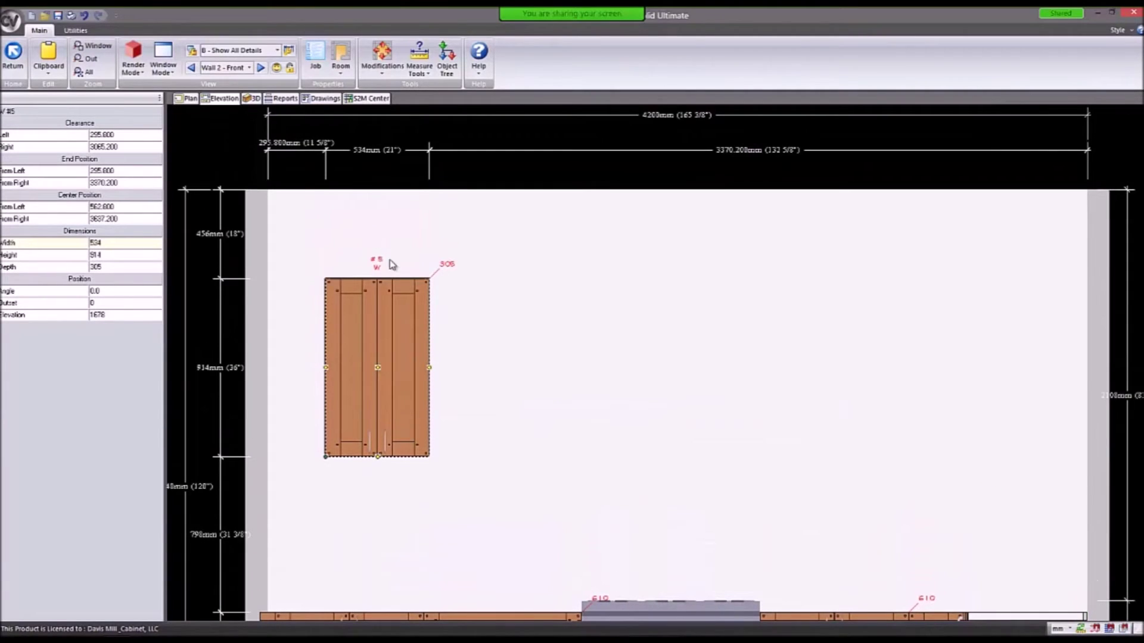
left_click(4, 112)
left_click(359, 332)
left_click(16, 108)
right_click(366, 325)
left_click(365, 329)
left_click(575, 373)
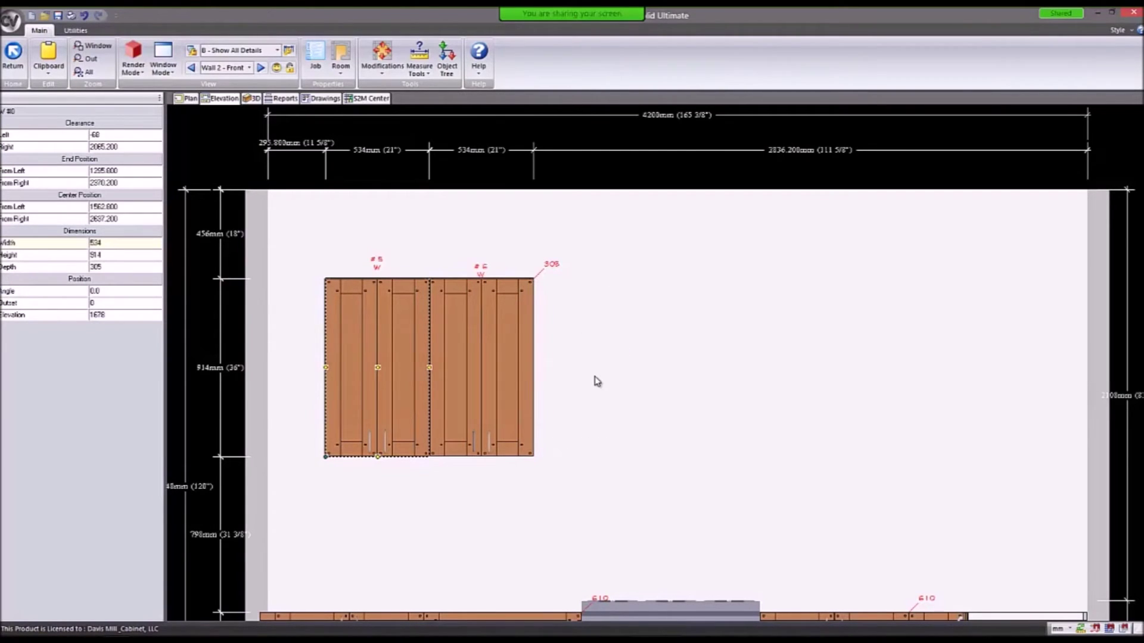
Place three more copies of the wall cabinet side by side to extend the run above the range.
left_click(602, 386)
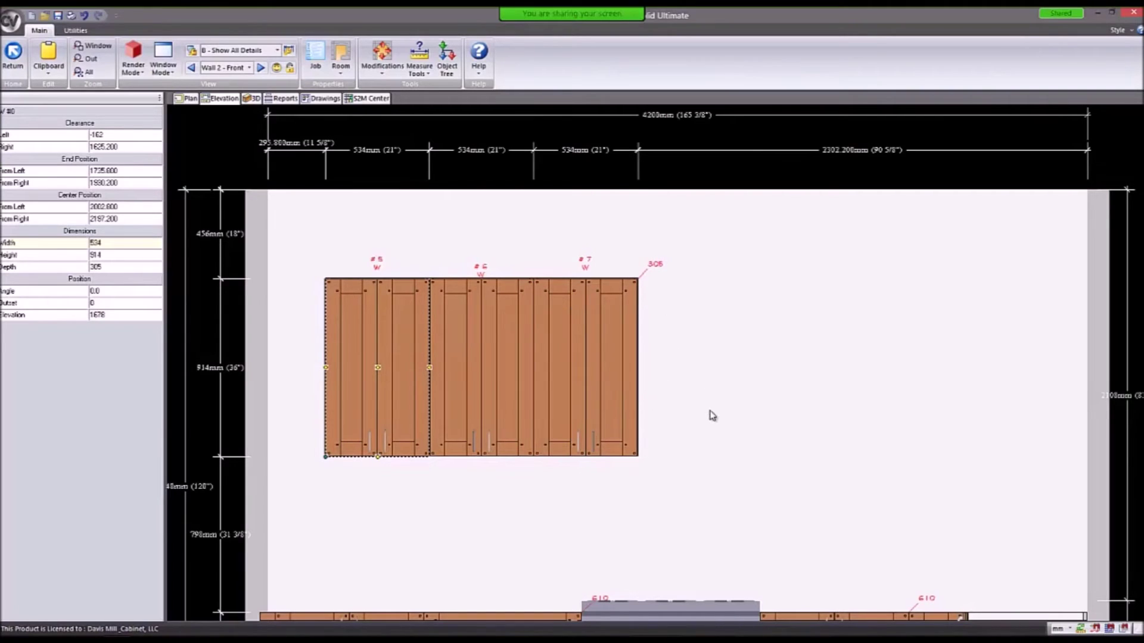
left_click(733, 399)
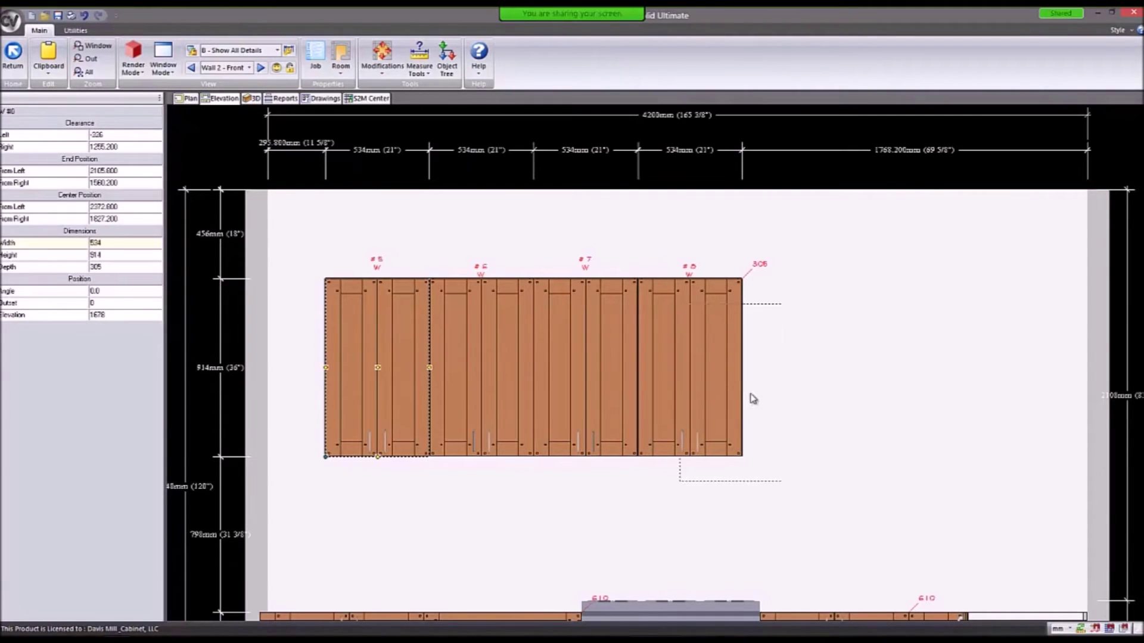
key("Escape")
left_click(763, 416)
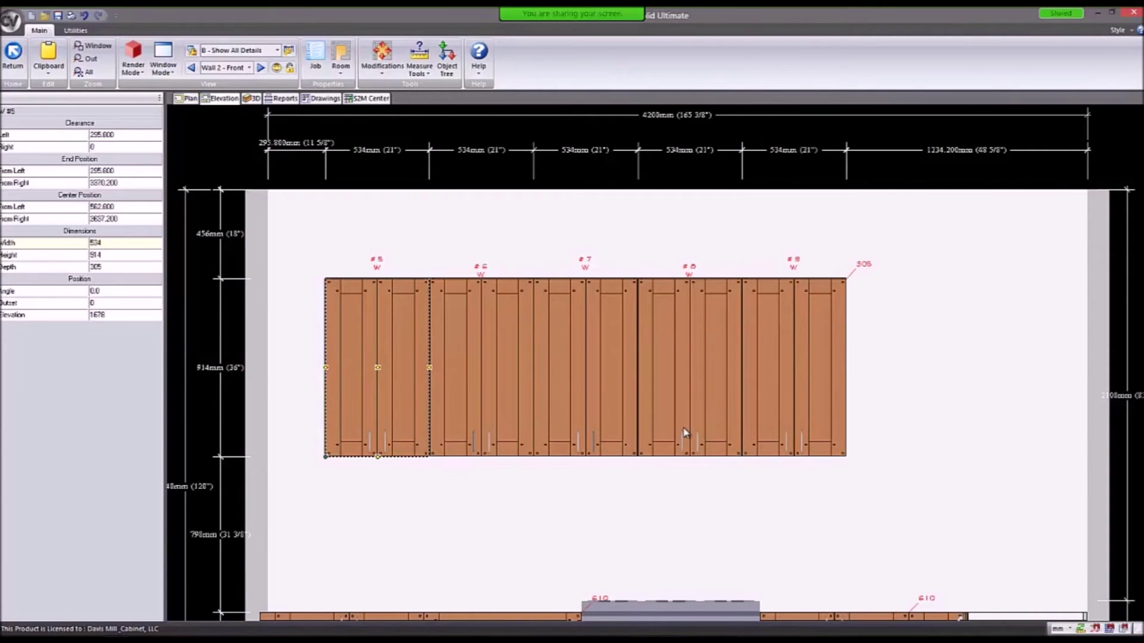
key("Escape")
Return to the plan and select Wall 2 and the drawer base cabinet beside the corner to inspect the layout's numbering.
left_click(188, 98)
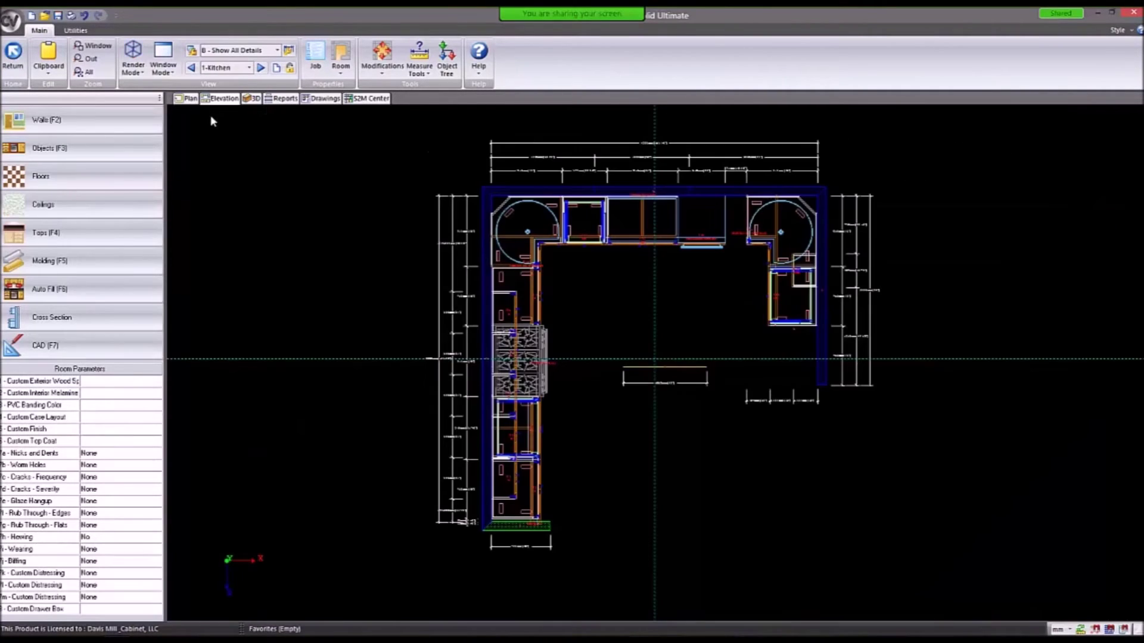
scroll(481, 451, "up", 1)
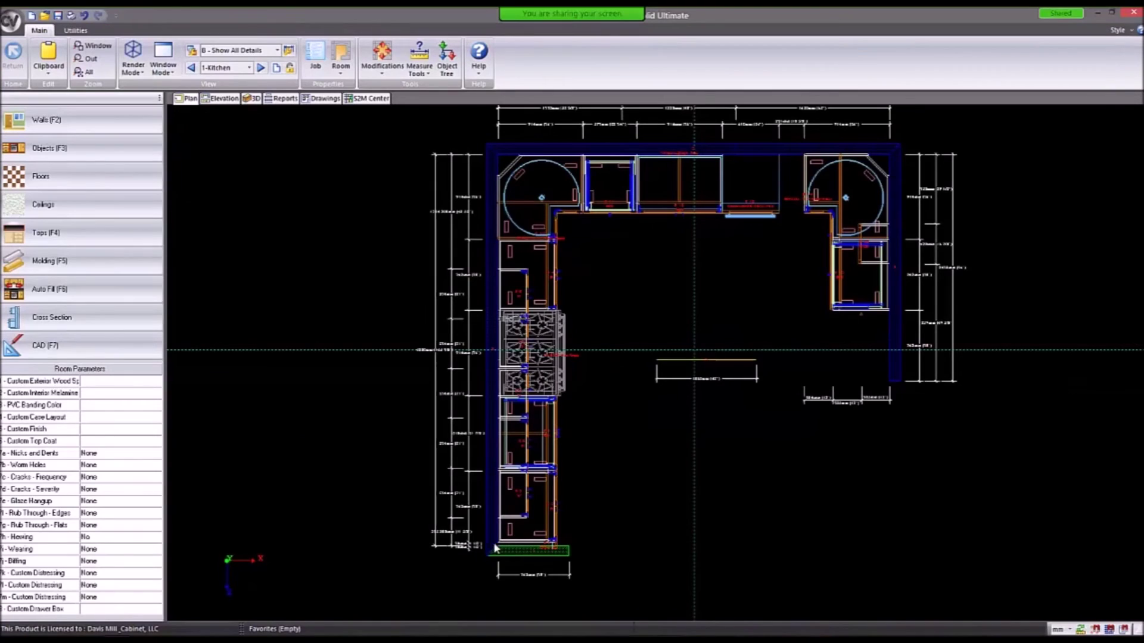
left_click(495, 545)
left_click(220, 68)
left_click(217, 98)
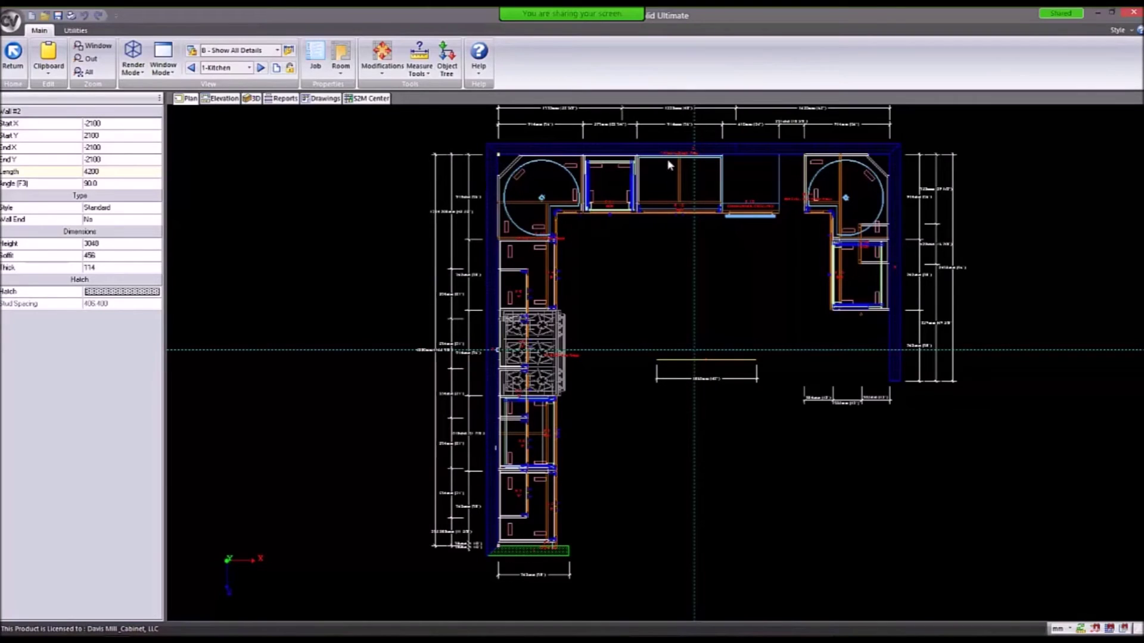
scroll(577, 165, "up", 2)
left_click(601, 223)
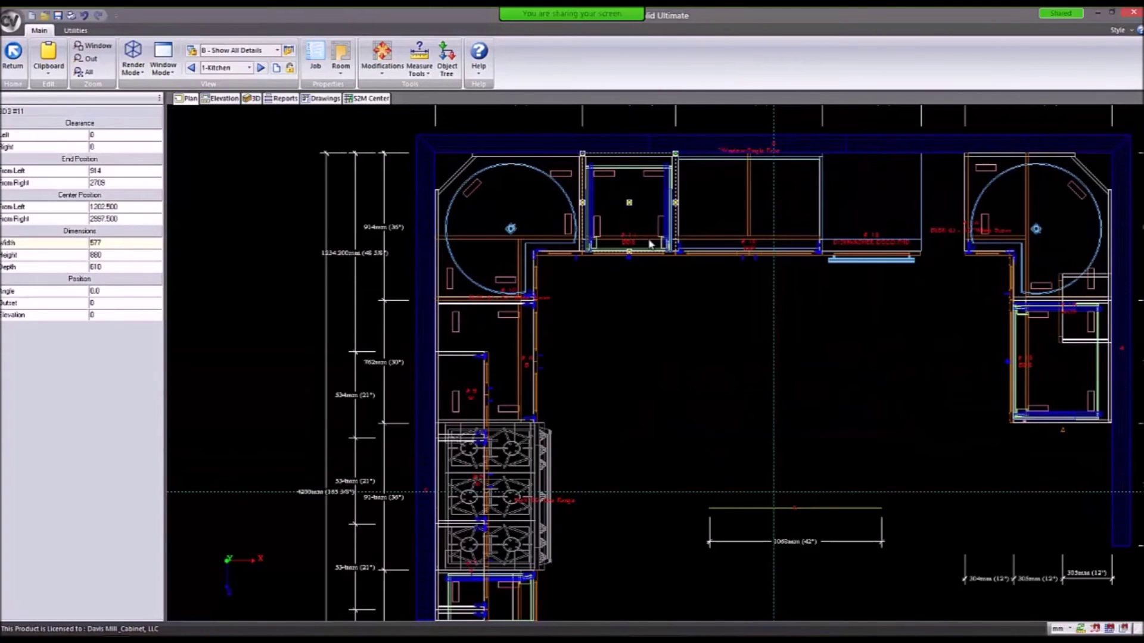
scroll(649, 241, "up", 2)
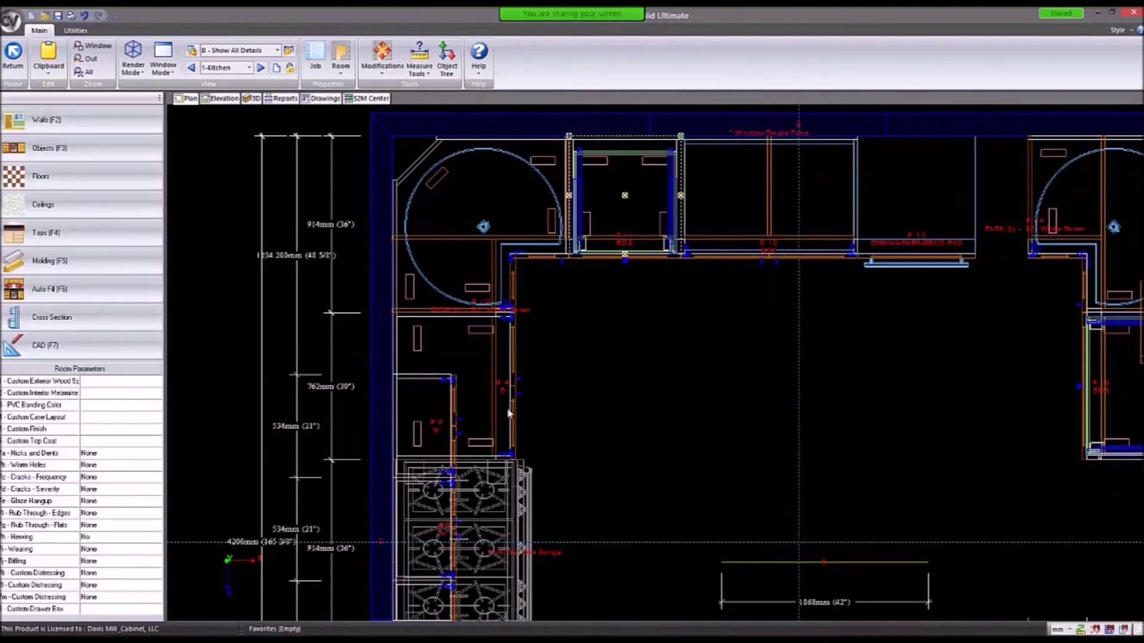
Copy wall cabinet #9 in the plan and place the copy flush against it on the side toward the corner.
left_click(435, 415)
right_click(440, 415)
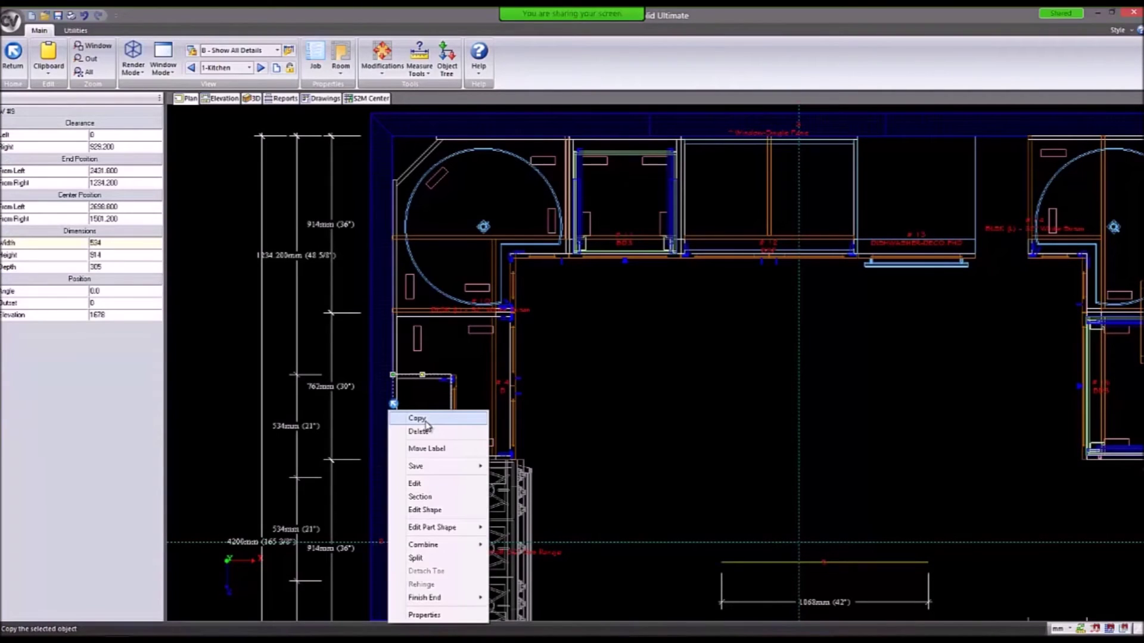
left_click(417, 418)
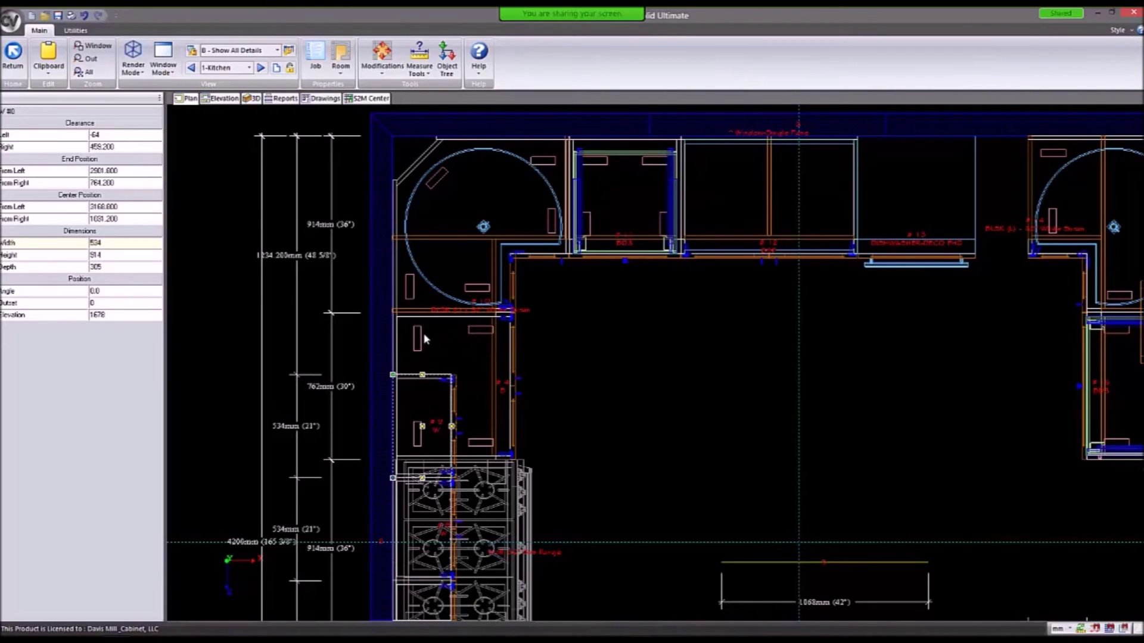
left_click(509, 332)
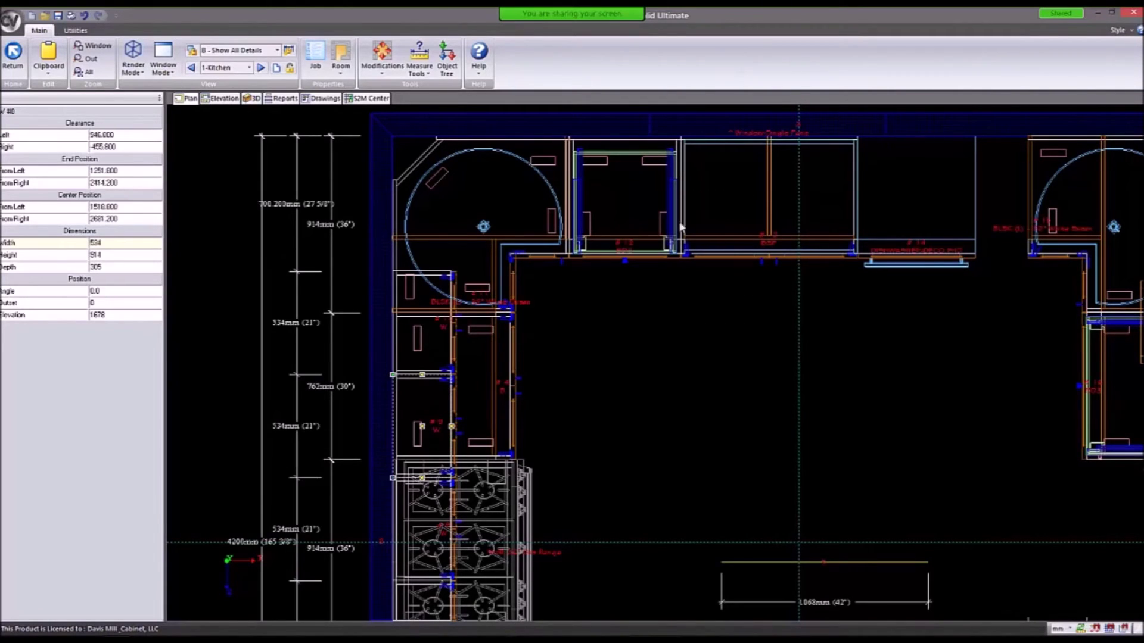
key("Escape")
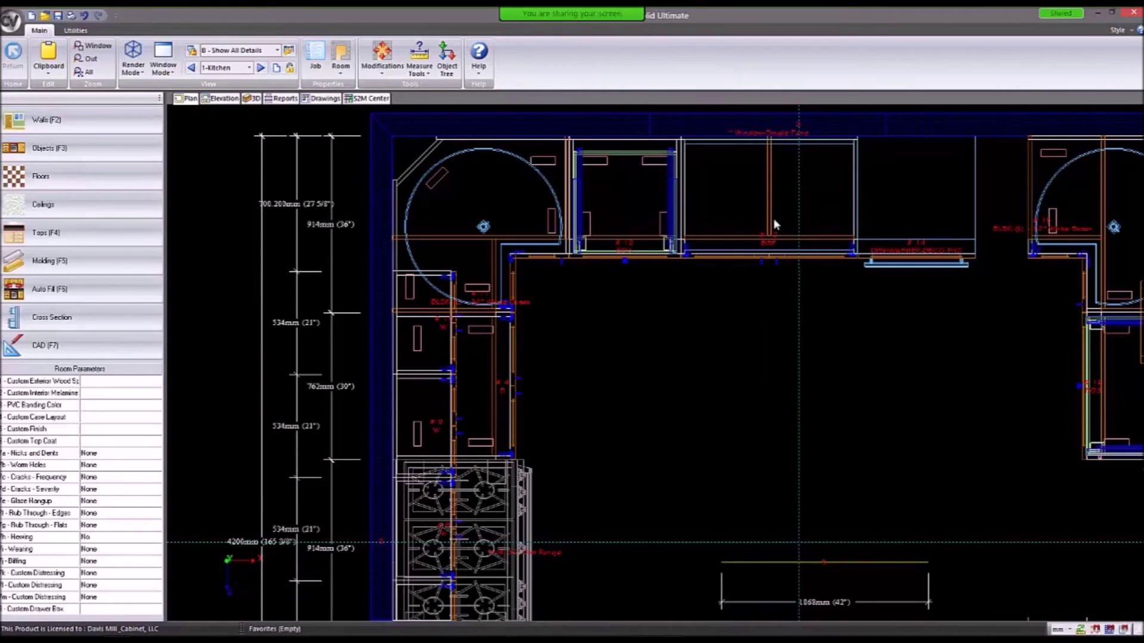
Examine the cabinet numbers around the upper-left corner of the kitchen plan, and open the Wall 2 elevation.
scroll(577, 289, "down", 2)
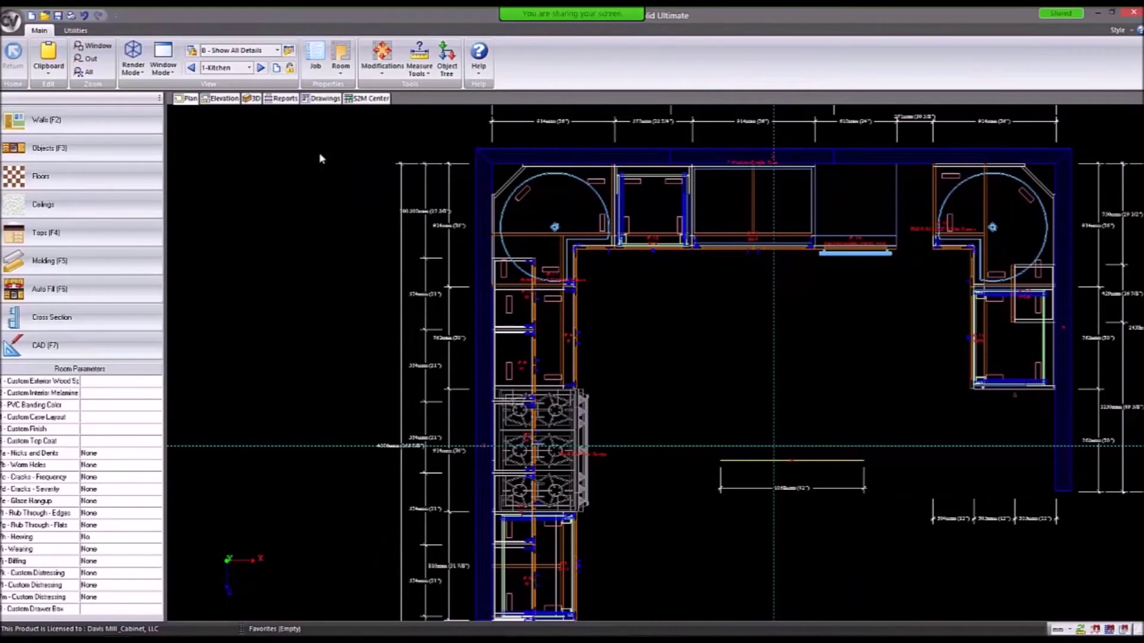
left_click(247, 67)
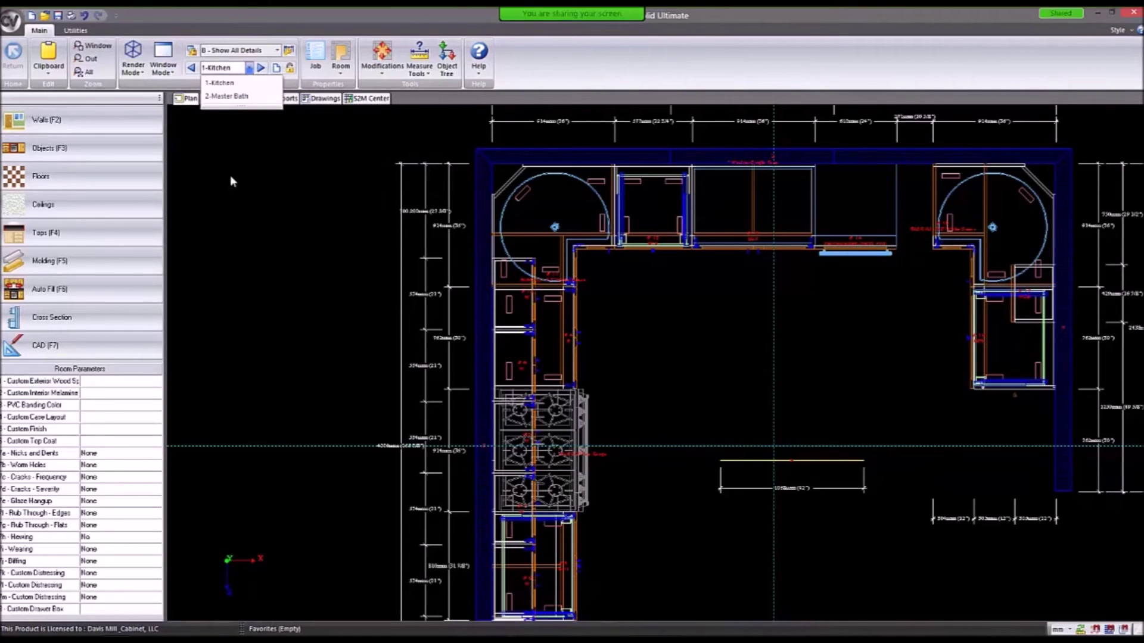
left_click(643, 316)
scroll(525, 295, "up", 6)
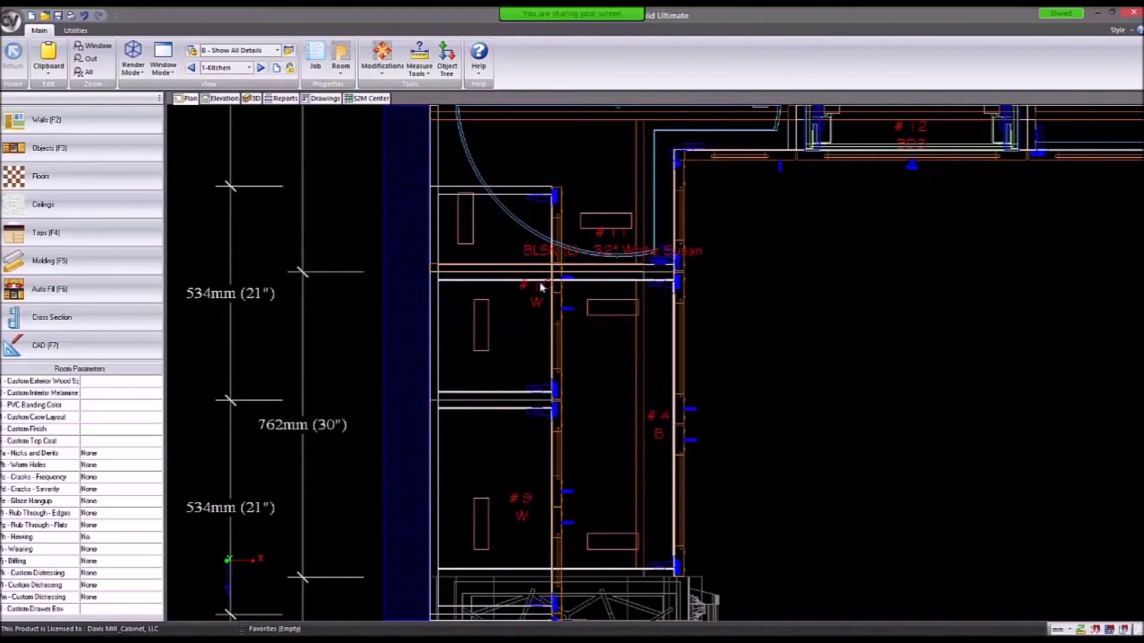
left_click(234, 71)
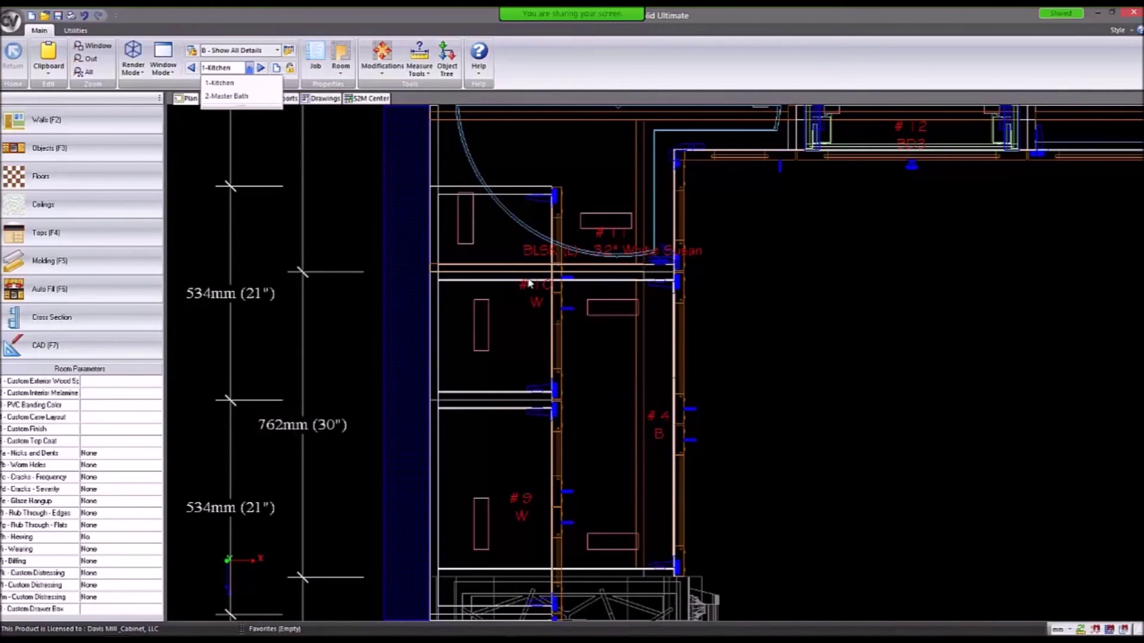
left_click(310, 261)
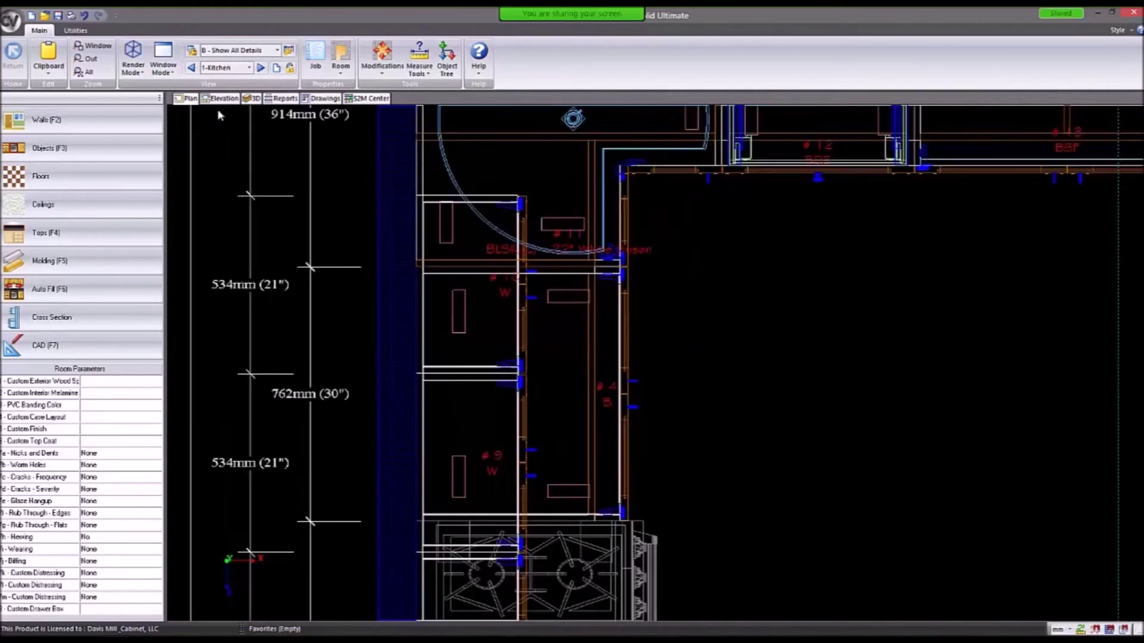
left_click(221, 99)
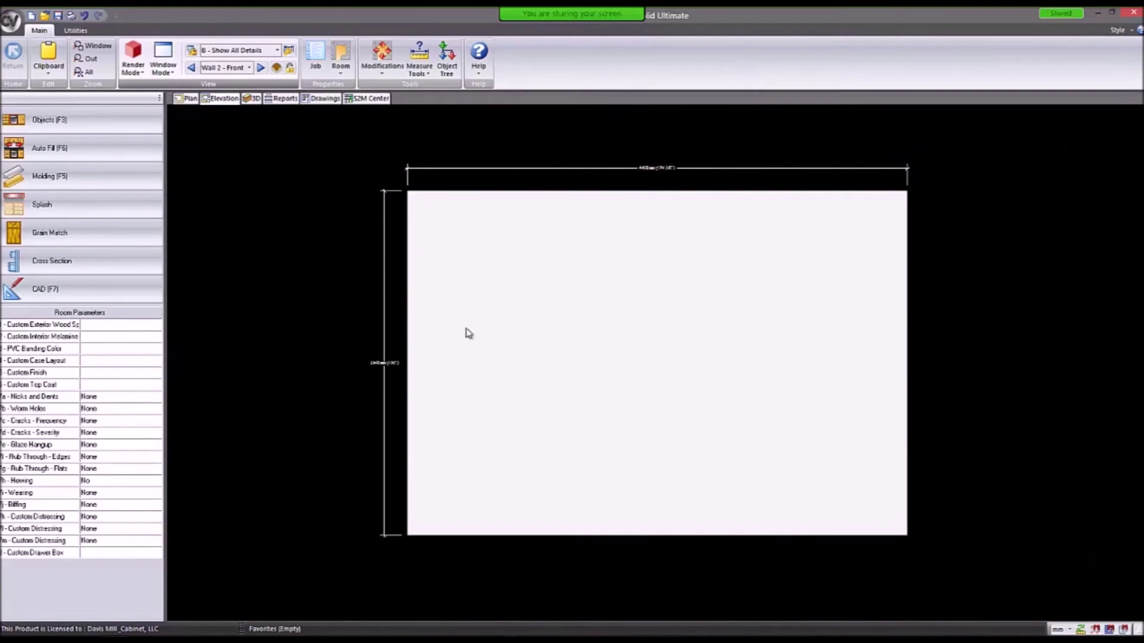
scroll(550, 504, "up", 1)
scroll(487, 274, "up", 1)
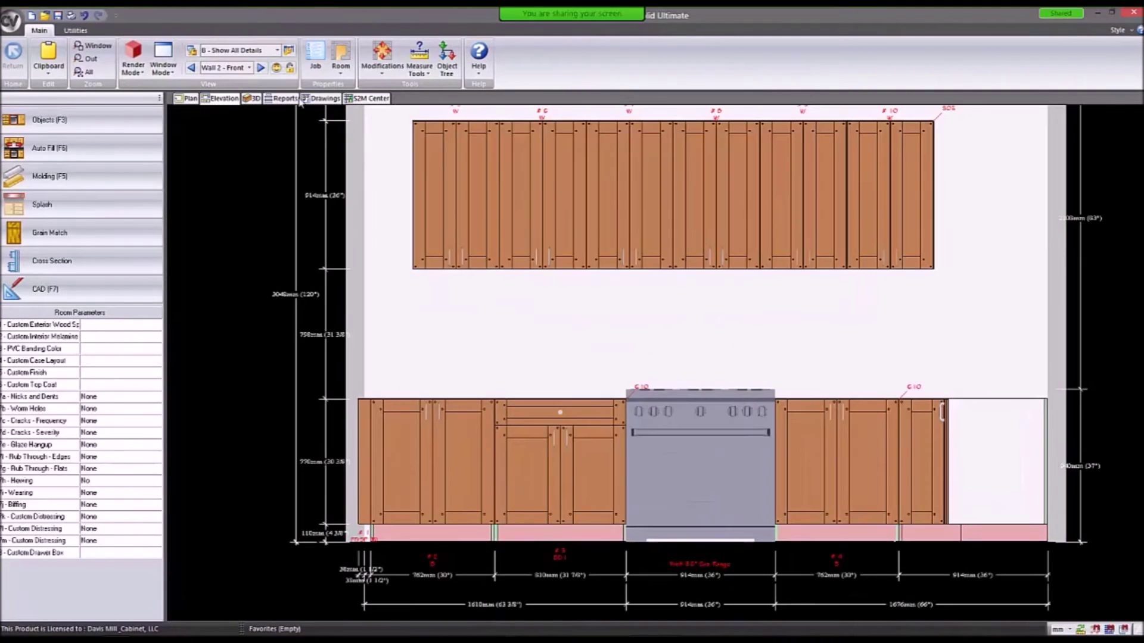
Examine the Lock Number option in the assembly properties of wall cabinet #5, and close them without saving.
left_click(463, 195)
right_click(463, 195)
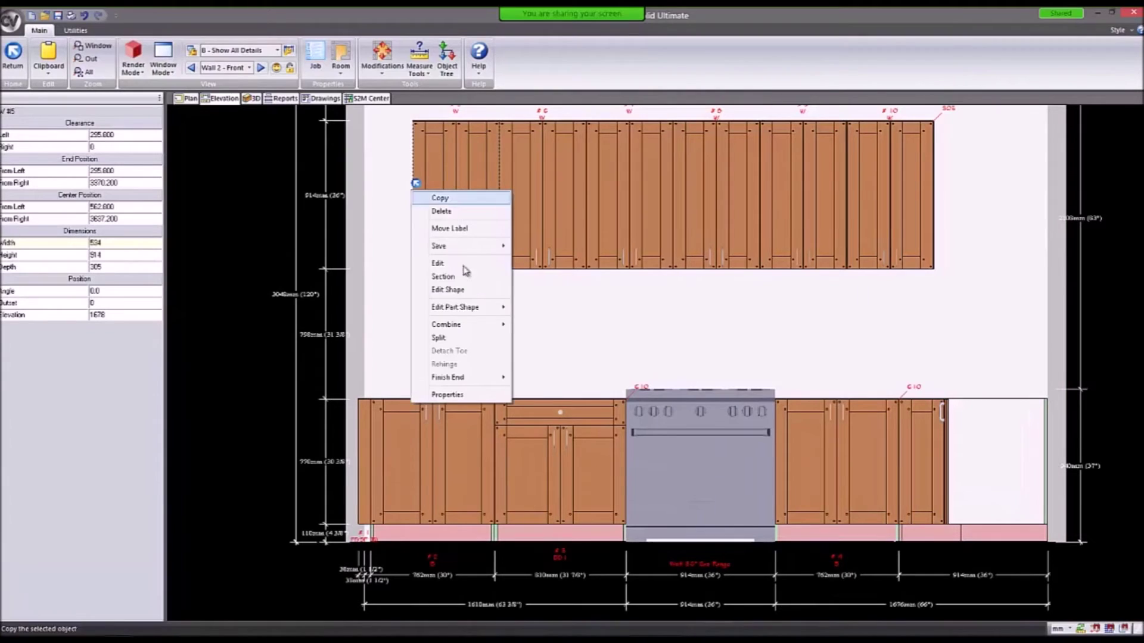
left_click(459, 395)
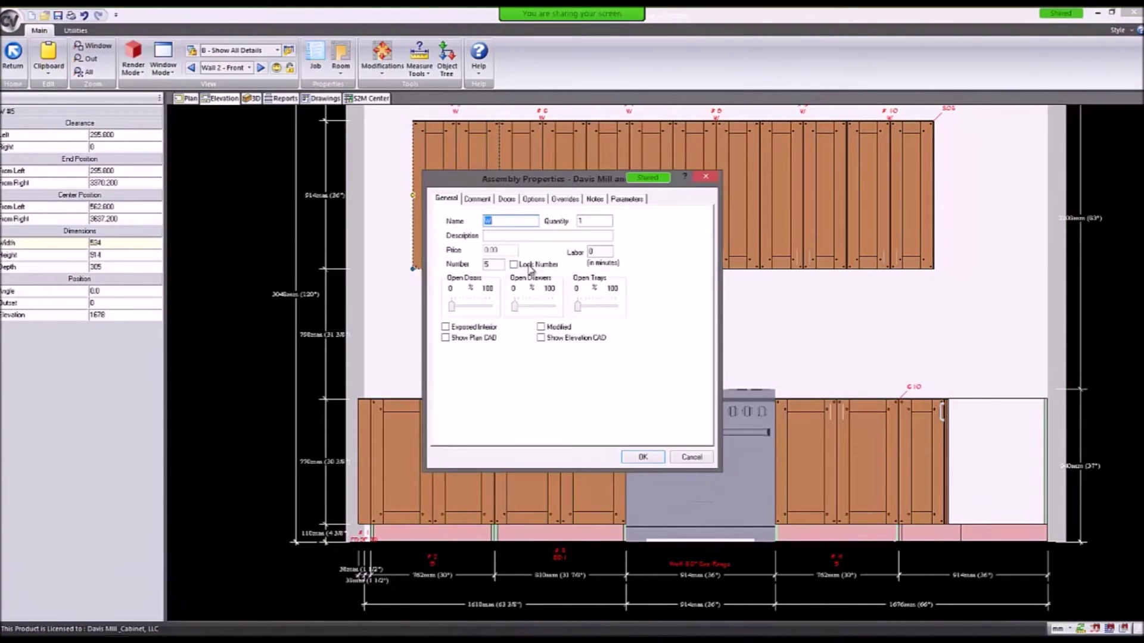
left_click(529, 266)
left_click(522, 265)
left_click(691, 457)
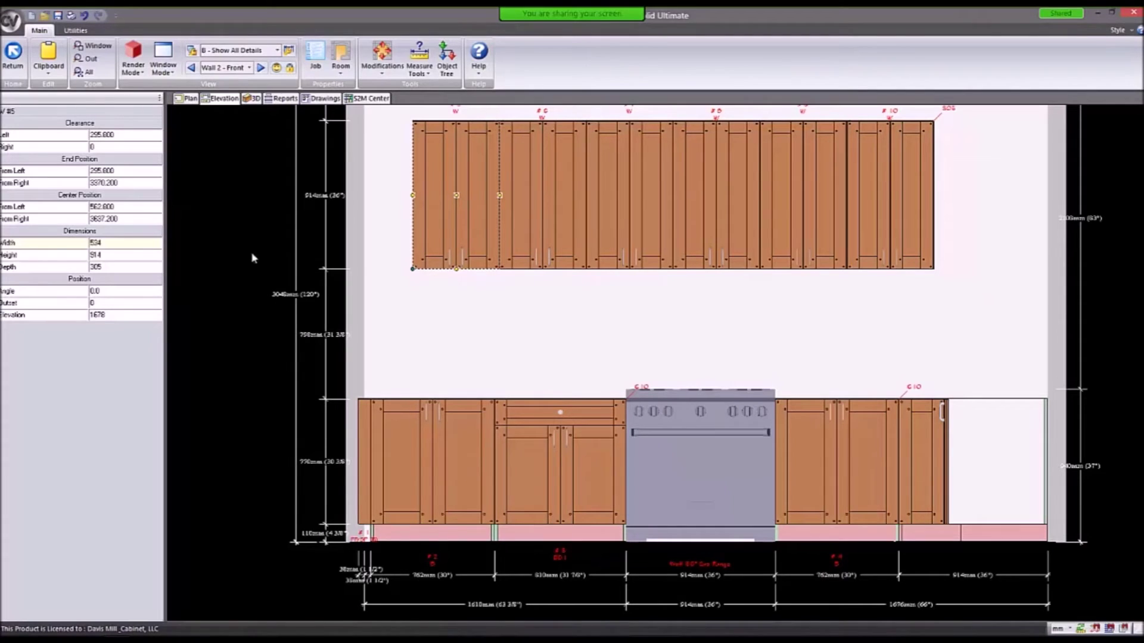
Copy wall cabinet #10 and place the copy to its right, leaving a gap of about 56 mm.
left_click(881, 219)
right_click(835, 213)
left_click(853, 221)
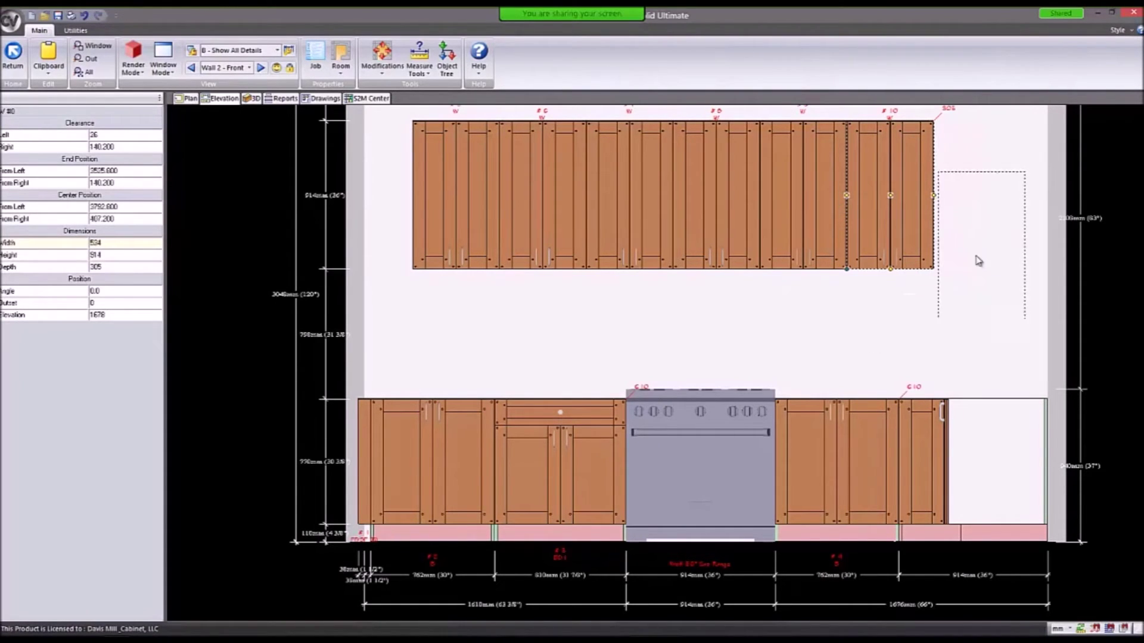
middle_click_drag(957, 234, 880, 279)
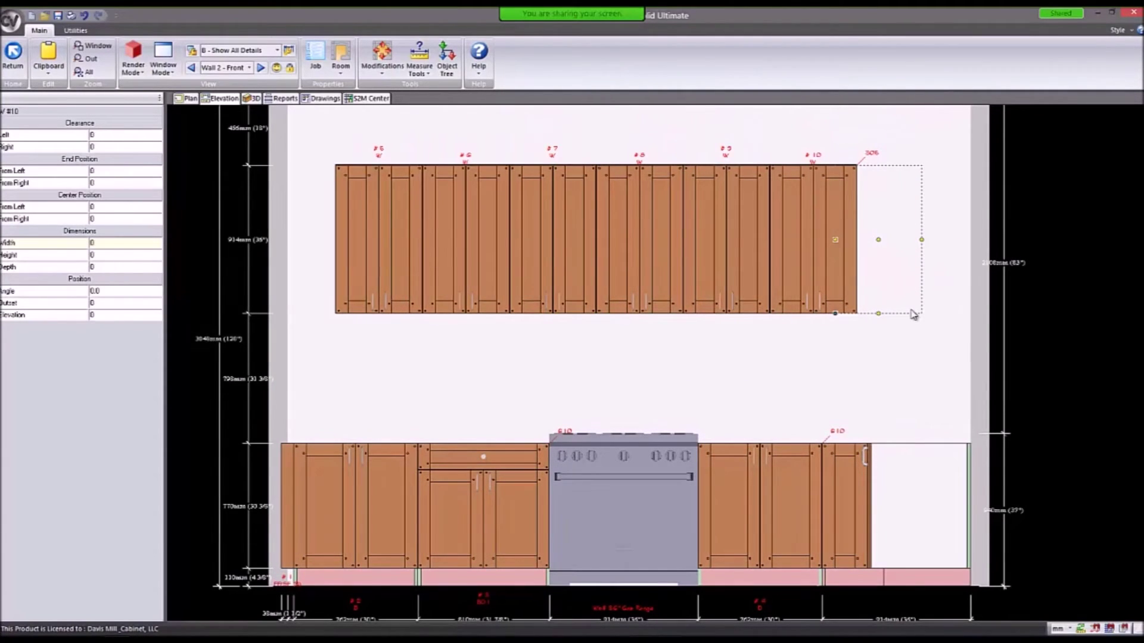
left_click(952, 315)
key("Escape")
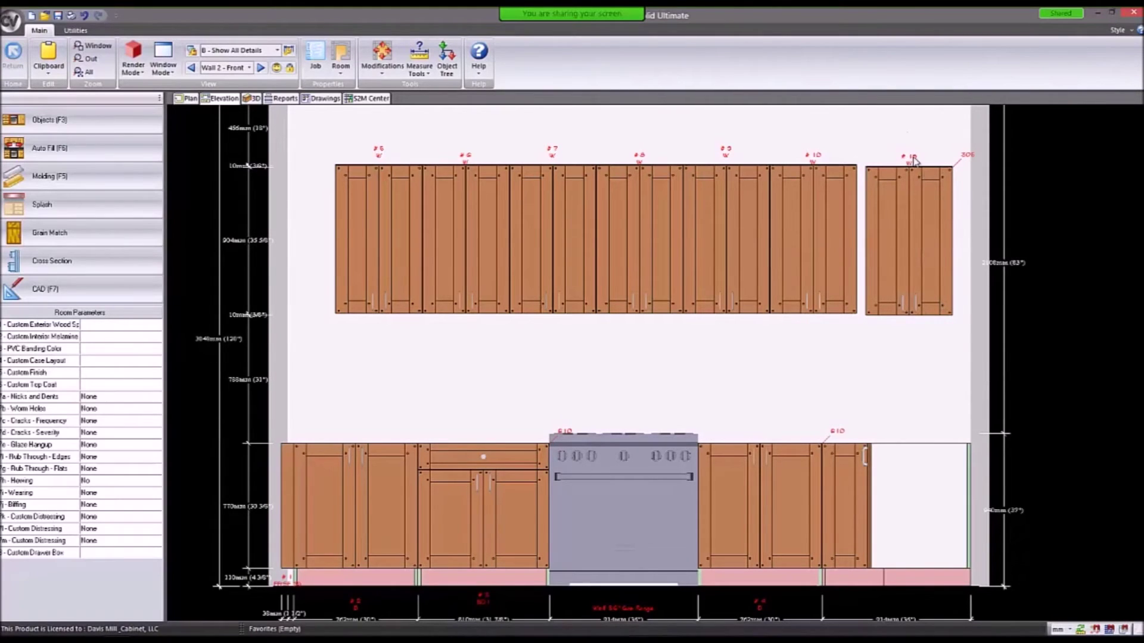
Stretch the detached wall cabinet's left edge to a width of 554 mm and bring its elevation to 1678 mm.
scroll(922, 164, "up", 1)
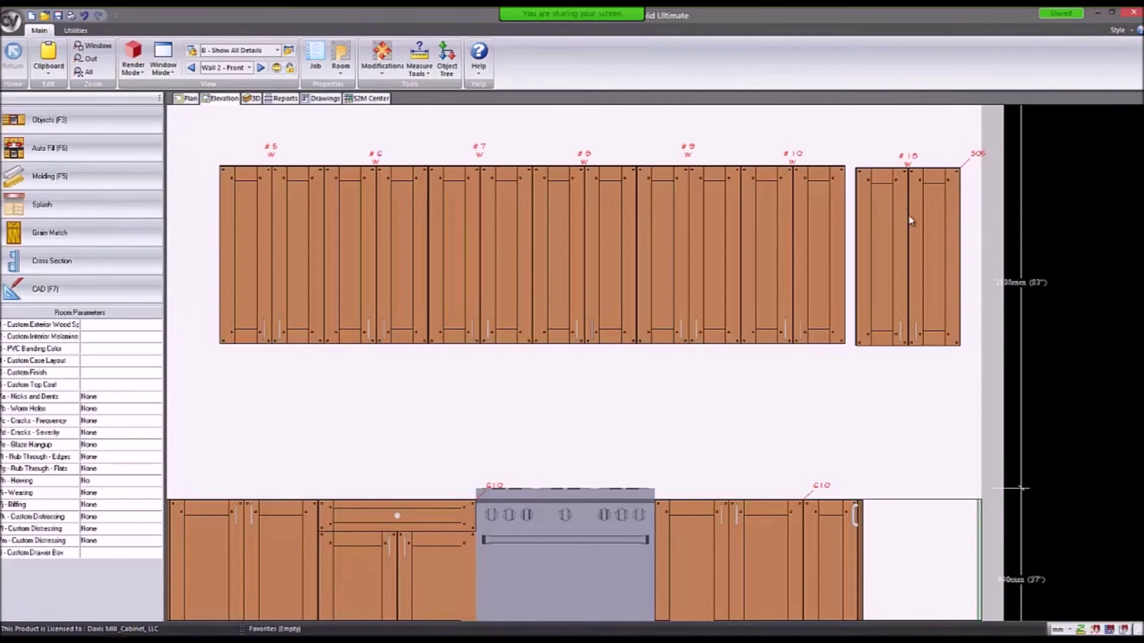
left_click(910, 263)
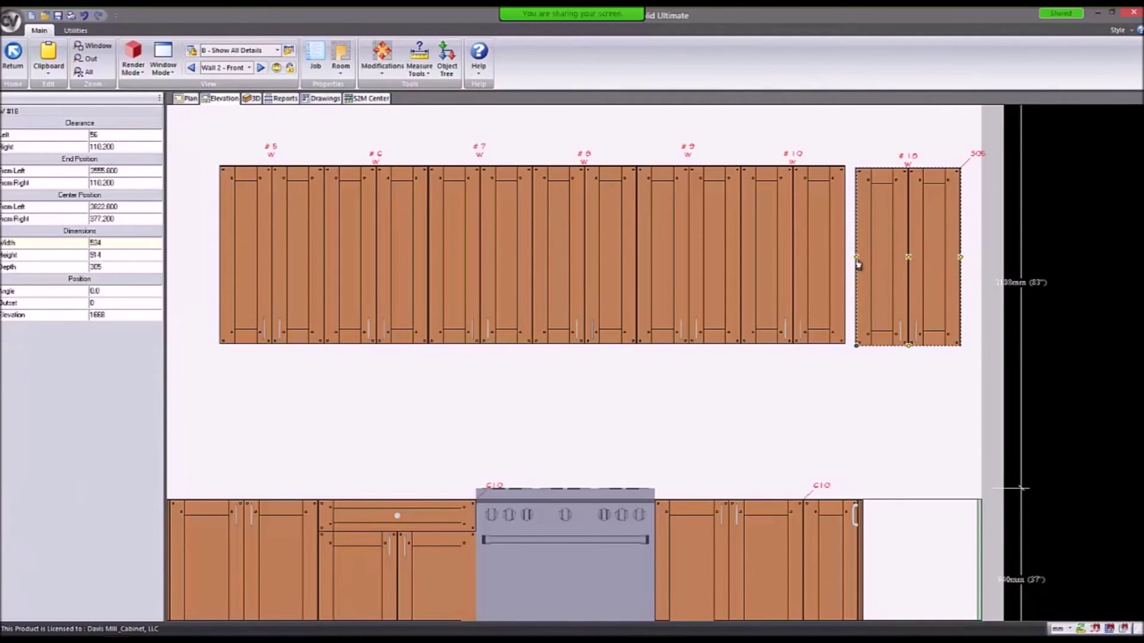
left_click_drag(856, 257, 852, 265)
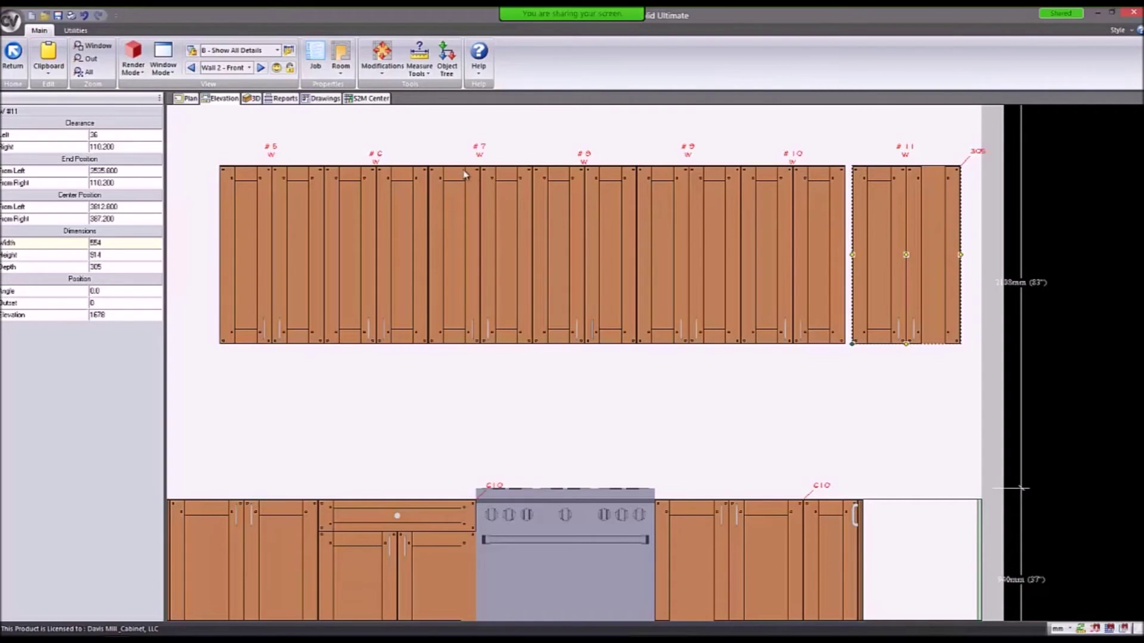
scroll(529, 218, "down", 4)
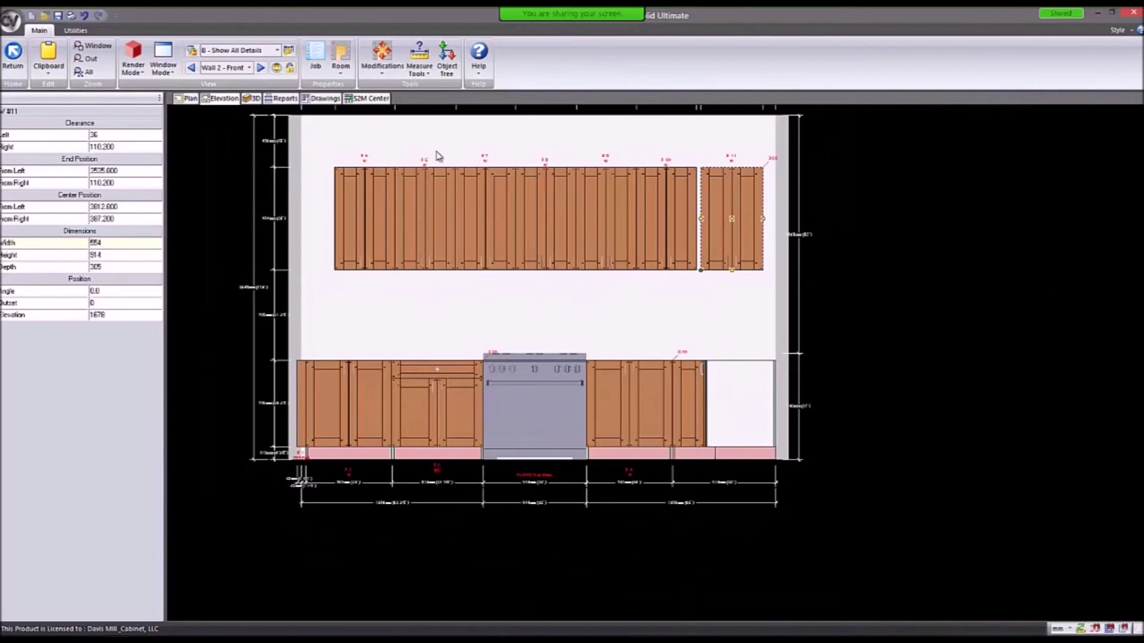
scroll(353, 157, "down", 1)
left_click(242, 67)
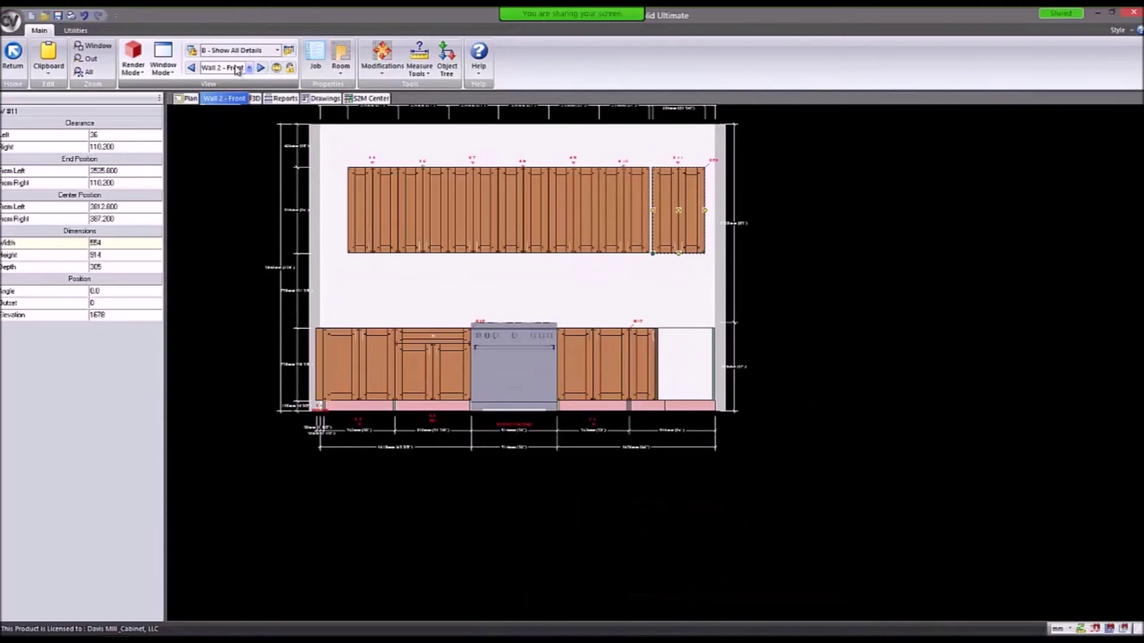
left_click(197, 53)
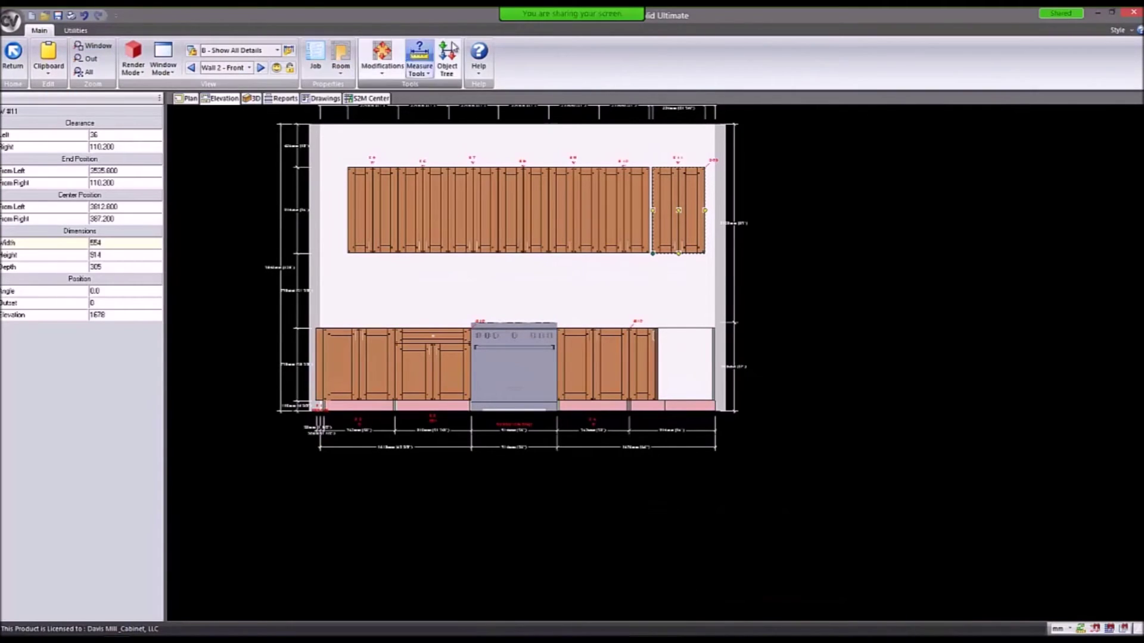
left_click(243, 180)
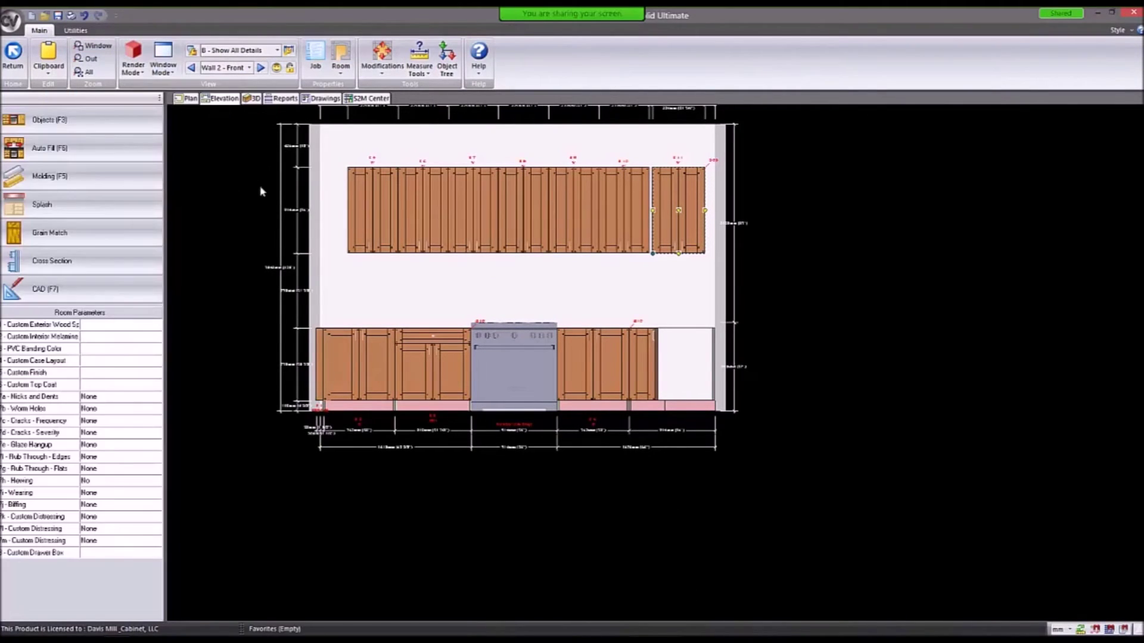
middle_click_drag(345, 278, 380, 320)
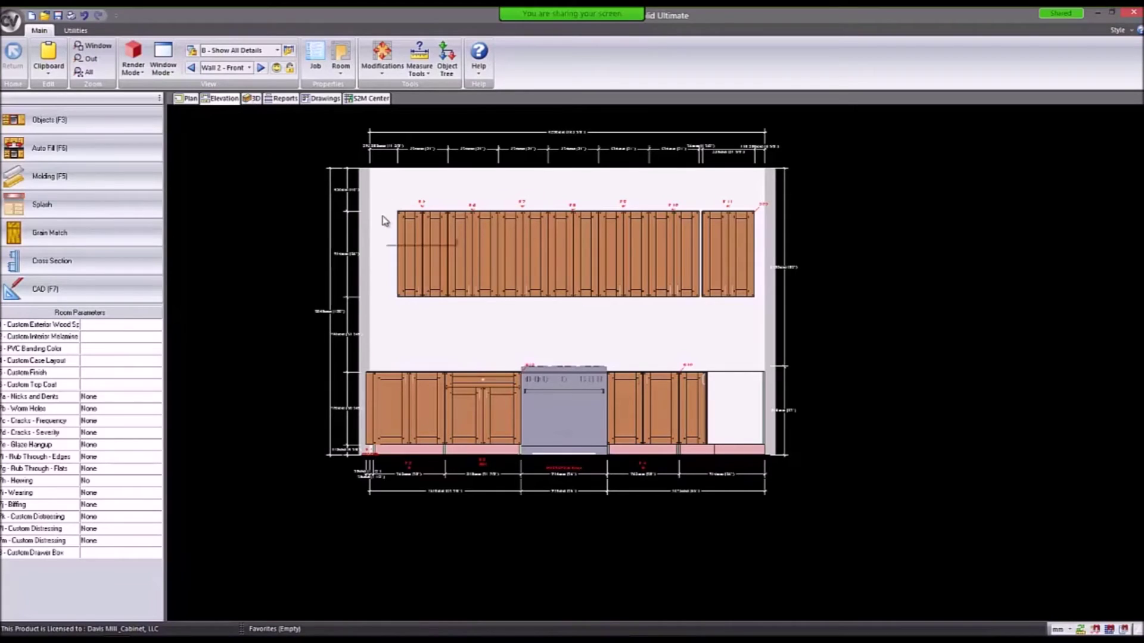
Open the 3D view of the kitchen in Fill Mode and orbit it to a raised angled view of the room.
left_click(250, 99)
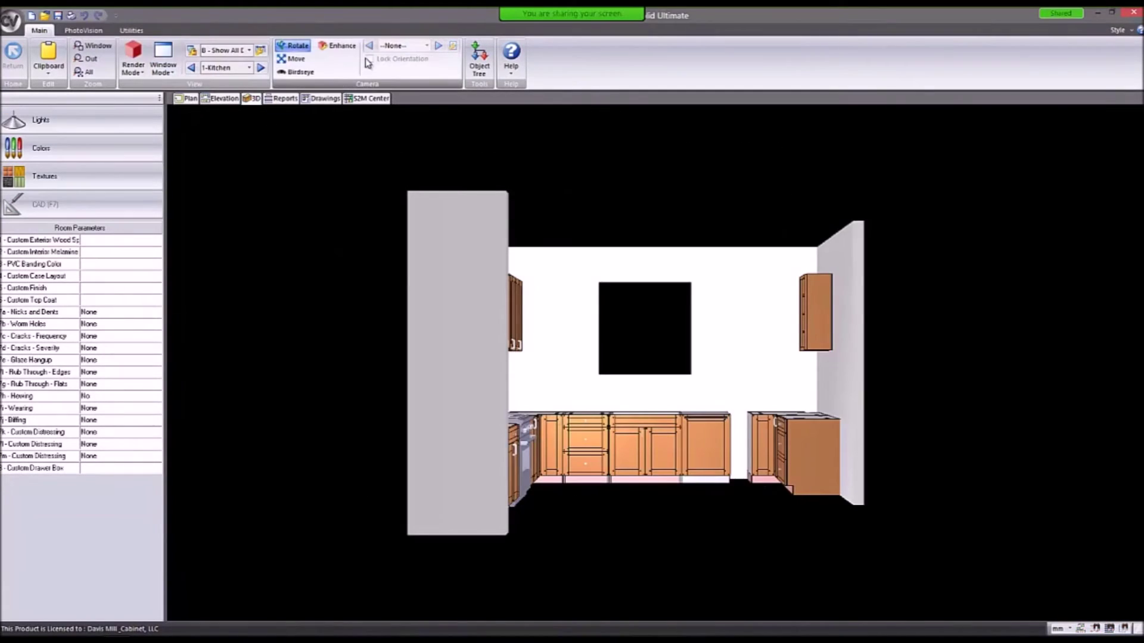
left_click(228, 99)
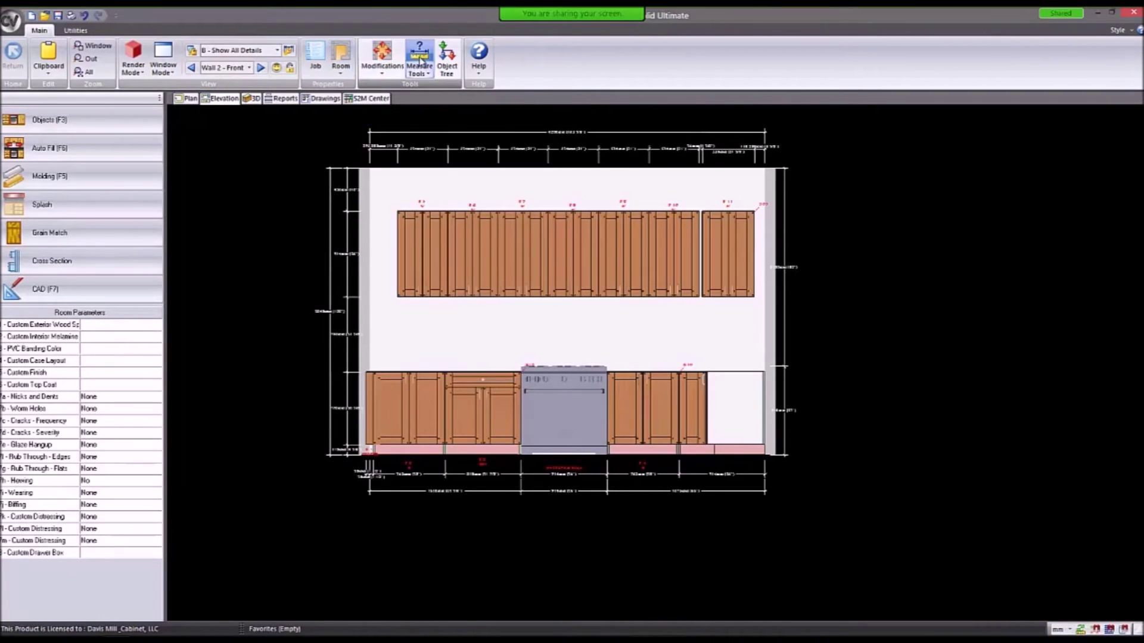
left_click(249, 98)
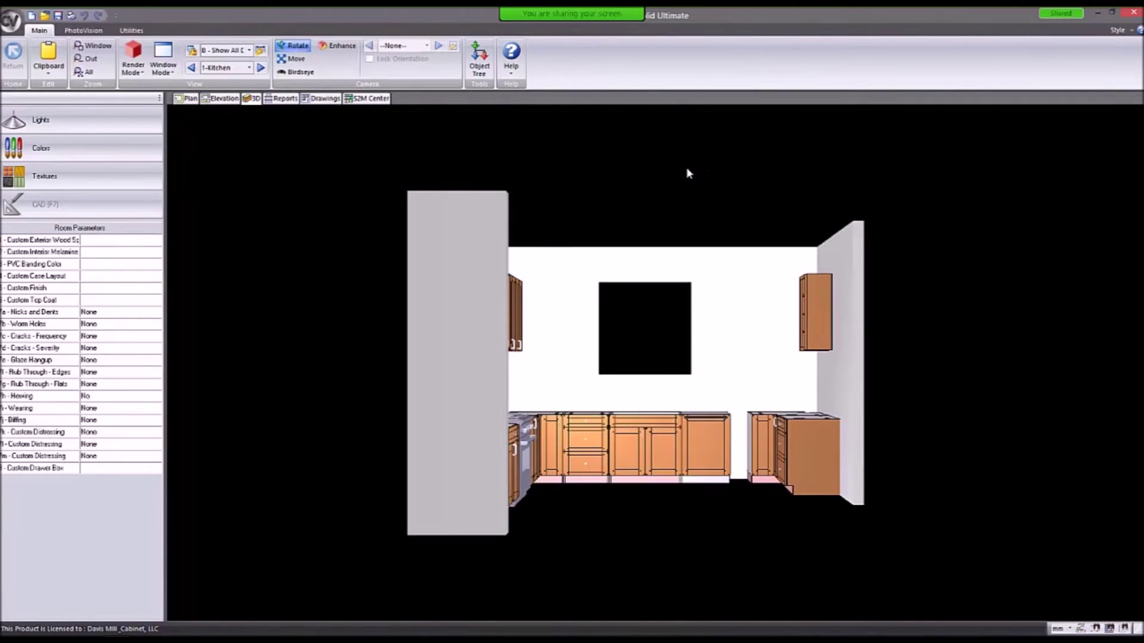
left_click_drag(710, 196, 431, 267)
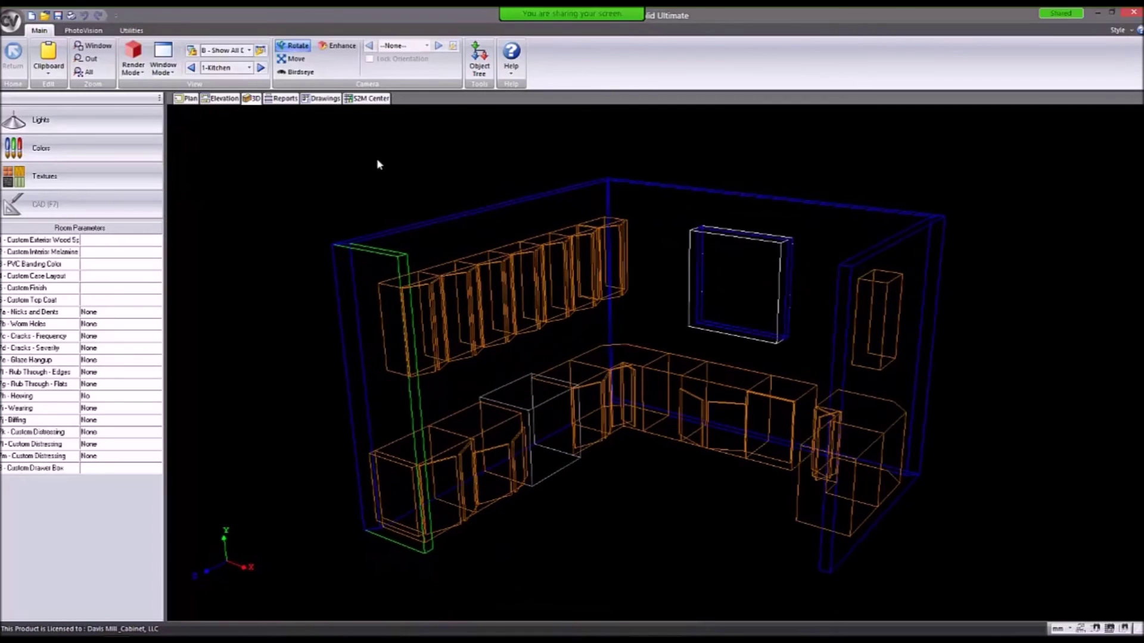
left_click(130, 72)
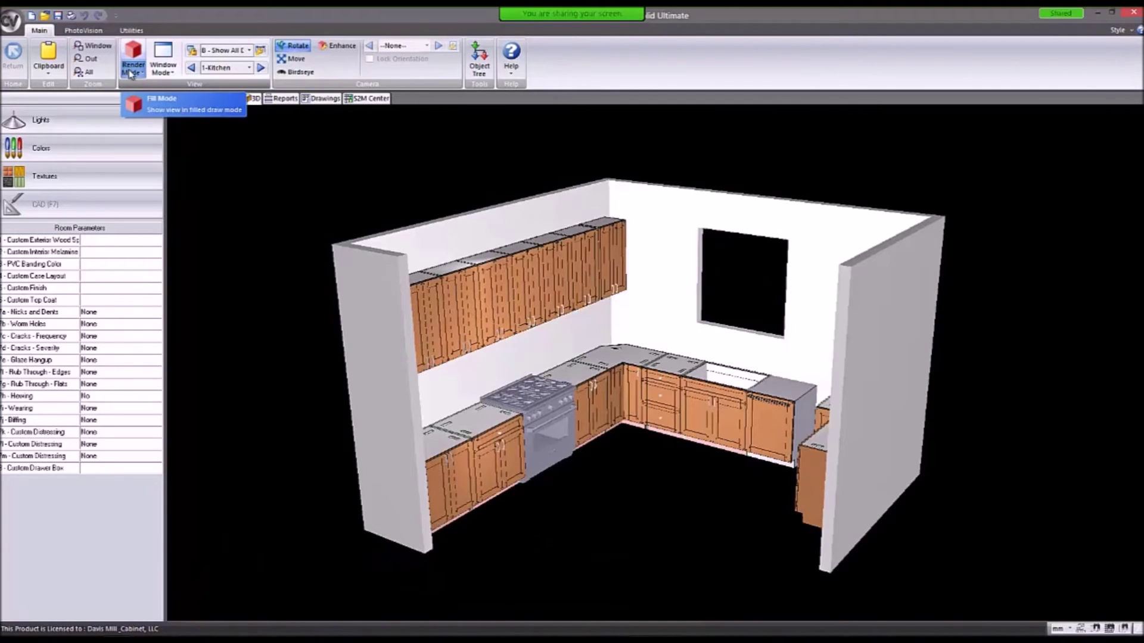
left_click(160, 102)
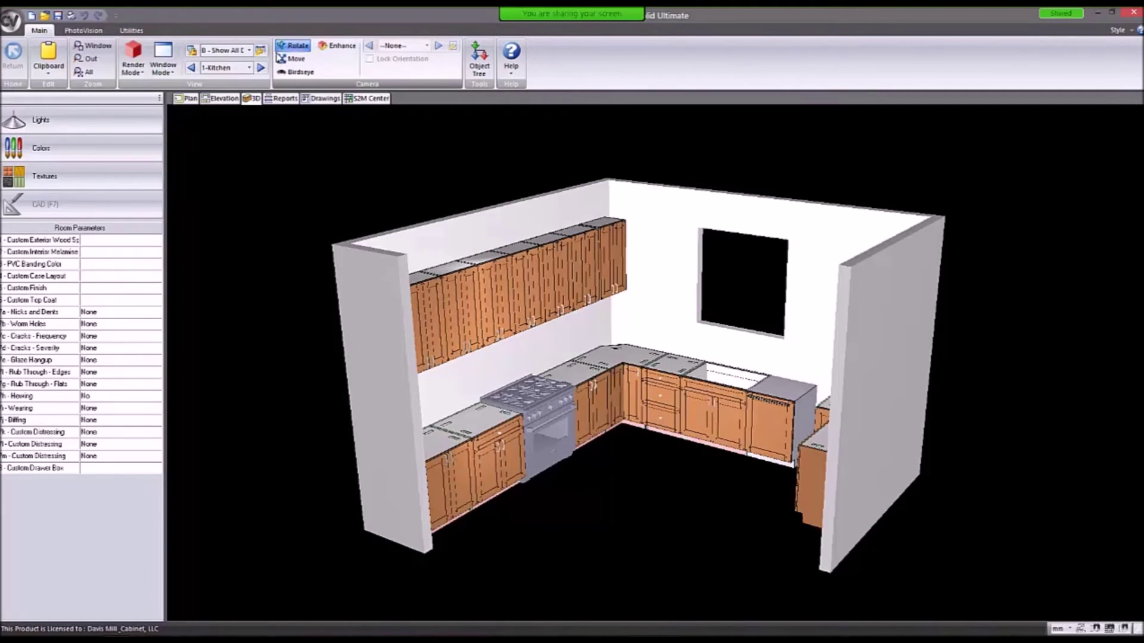
mouse_move(634, 433)
left_mouse_down()
mouse_move(501, 441)
mouse_move(677, 510)
mouse_move(949, 376)
mouse_move(464, 381)
mouse_move(620, 340)
mouse_move(739, 354)
mouse_move(503, 403)
mouse_move(742, 383)
mouse_move(588, 332)
mouse_move(545, 395)
mouse_move(558, 381)
left_mouse_up()
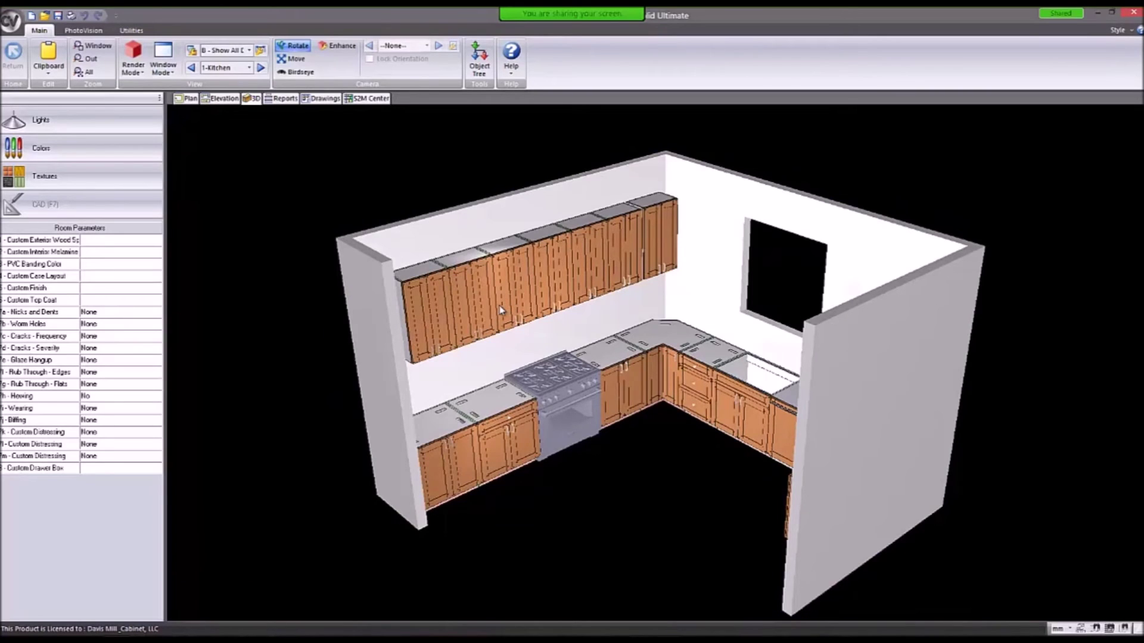
Turn off Change to Line Drawing on View Move in the 3D view properties, and orbit the kitchen to test it.
right_click(268, 179)
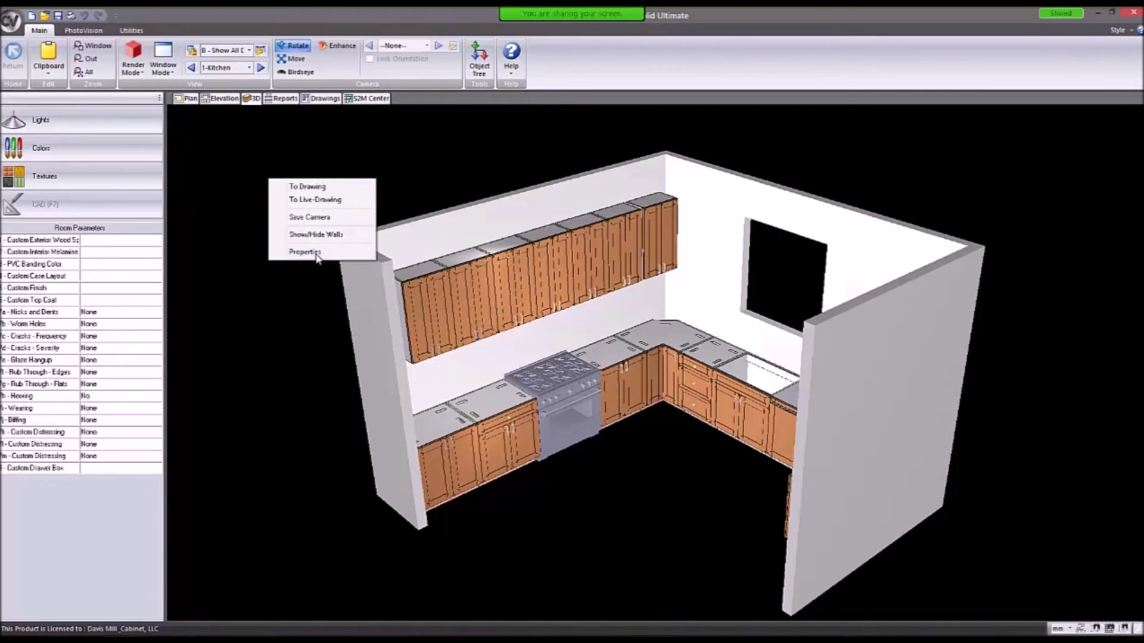
left_click(317, 252)
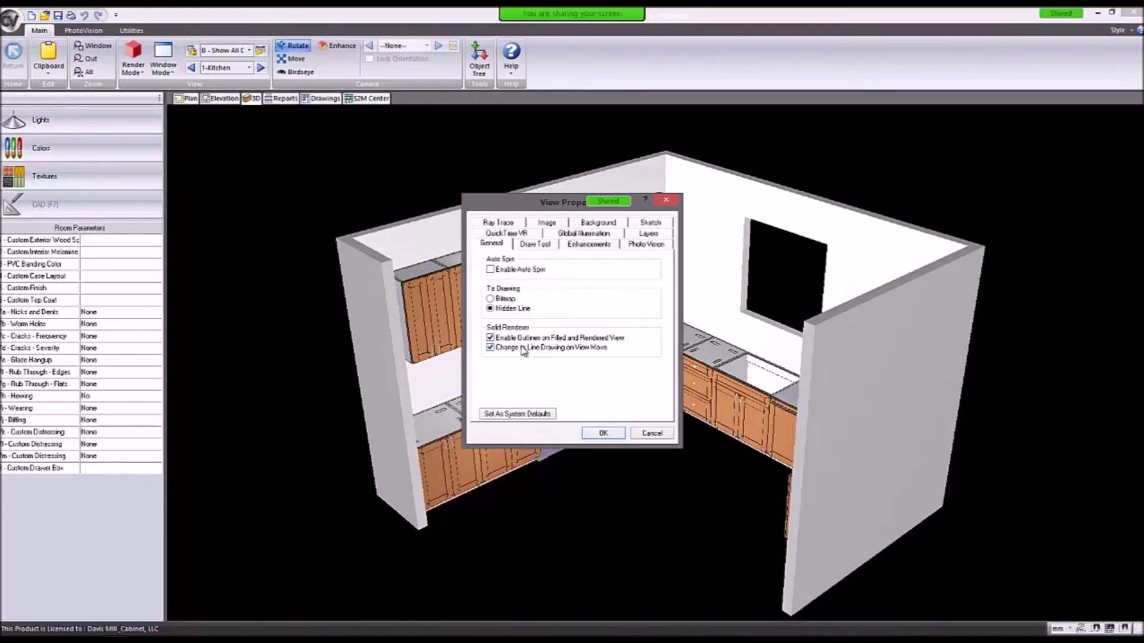
left_click(601, 433)
left_click_drag(700, 424, 498, 238)
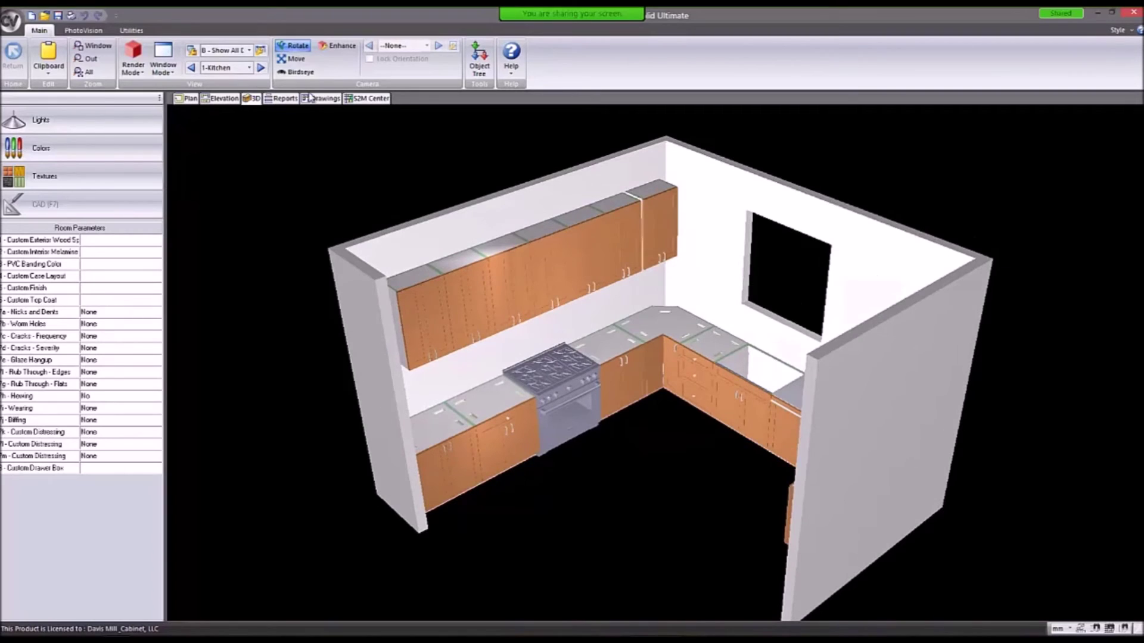
Turn Change to Line Drawing on View Move back on in the 3D view properties, and orbit the kitchen again.
right_click(307, 200)
left_click(321, 275)
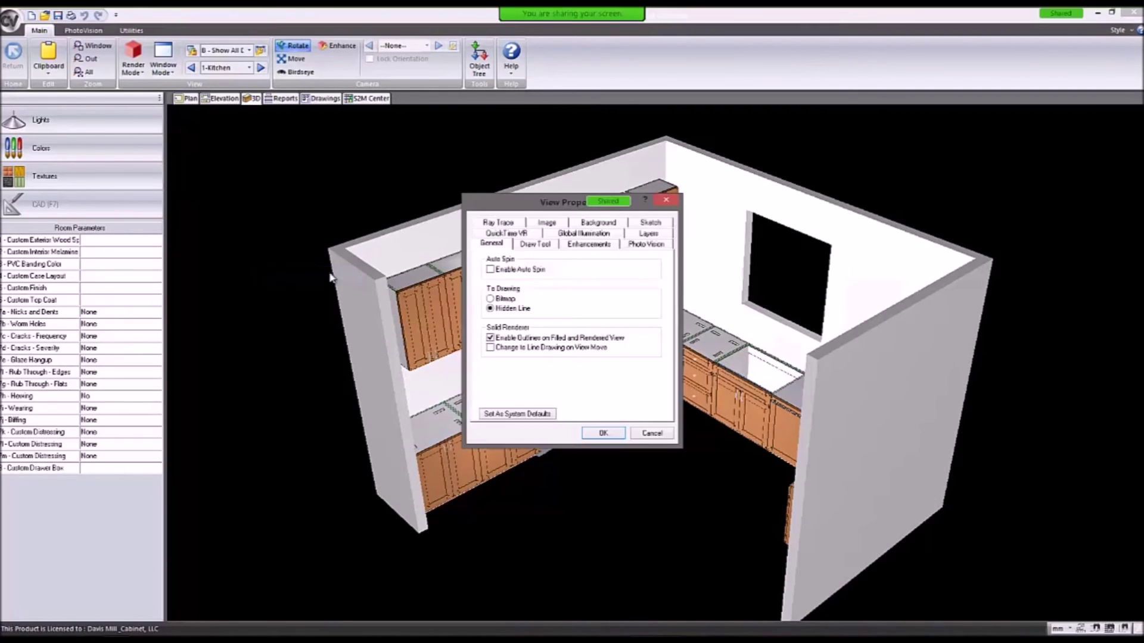
left_click(503, 348)
left_click(601, 435)
mouse_move(675, 407)
left_mouse_down()
mouse_move(575, 345)
mouse_move(738, 401)
mouse_move(470, 396)
mouse_move(846, 341)
mouse_move(644, 298)
mouse_move(518, 253)
left_mouse_up()
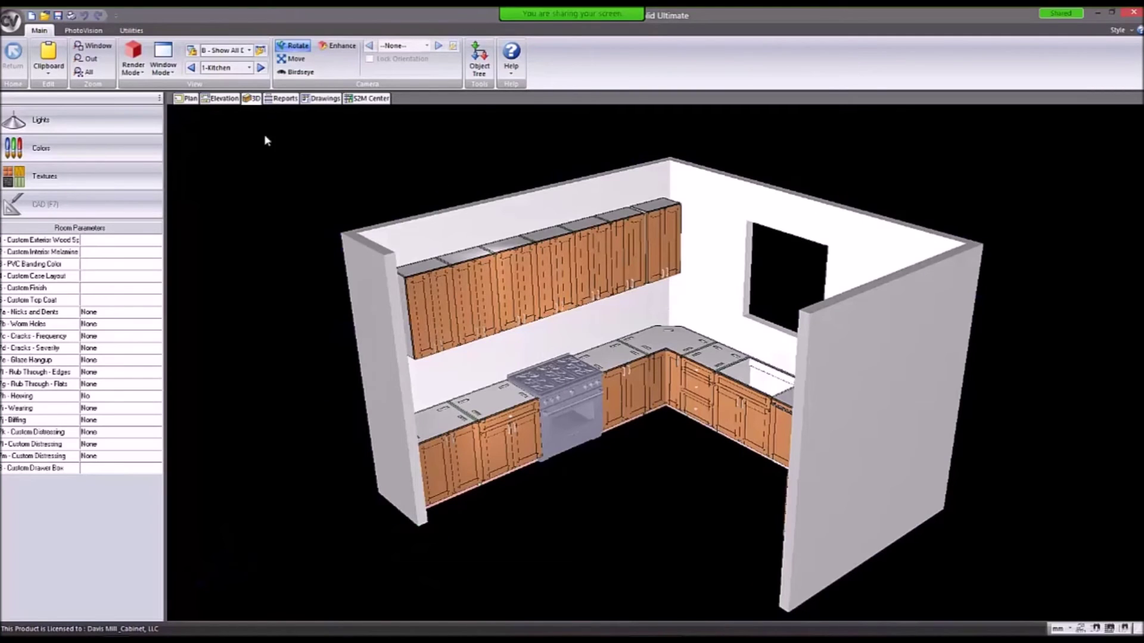
Shift the kitchen with the Move camera tool, and look down on it in the Birdseye view.
left_click(292, 59)
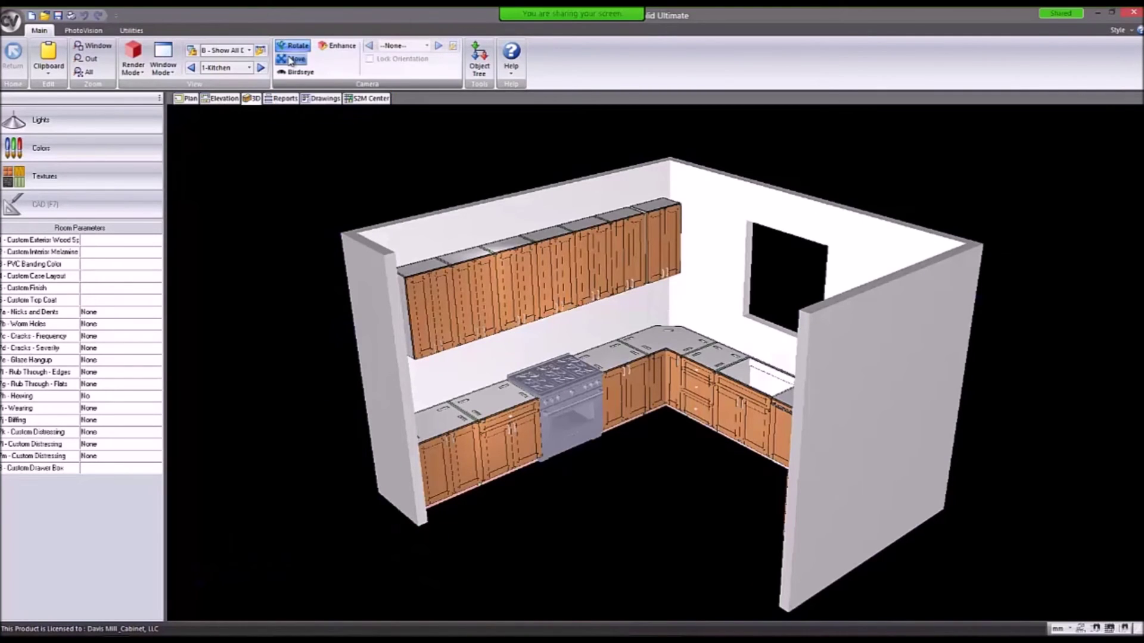
mouse_move(526, 298)
left_mouse_down()
mouse_move(620, 338)
mouse_move(434, 394)
mouse_move(529, 280)
mouse_move(625, 322)
mouse_move(560, 387)
mouse_move(329, 171)
left_mouse_up()
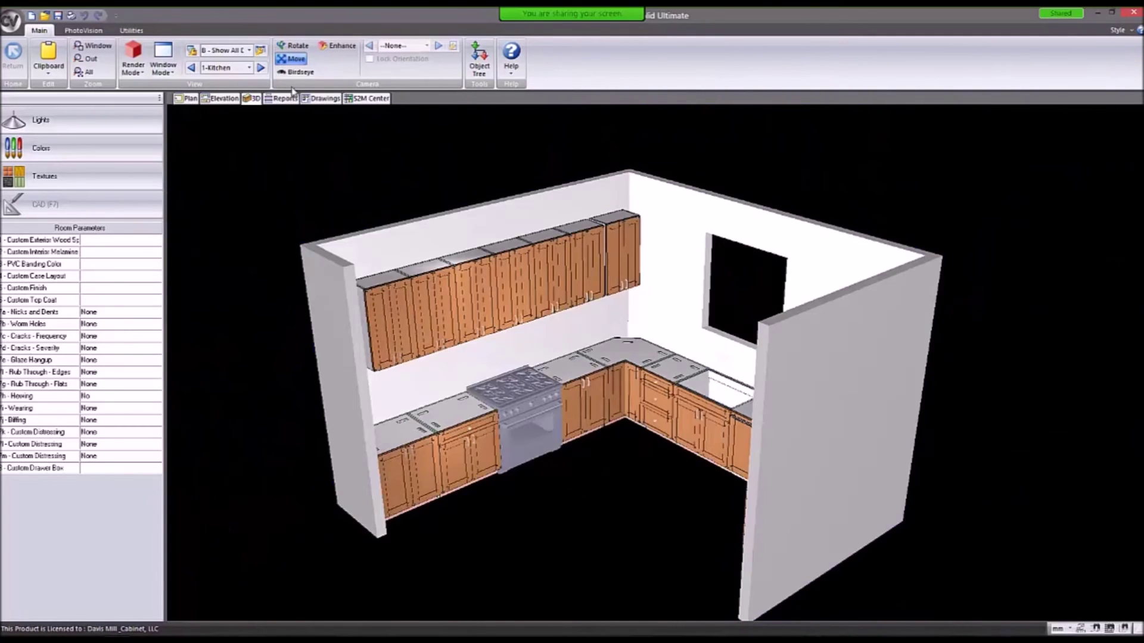
left_click(296, 72)
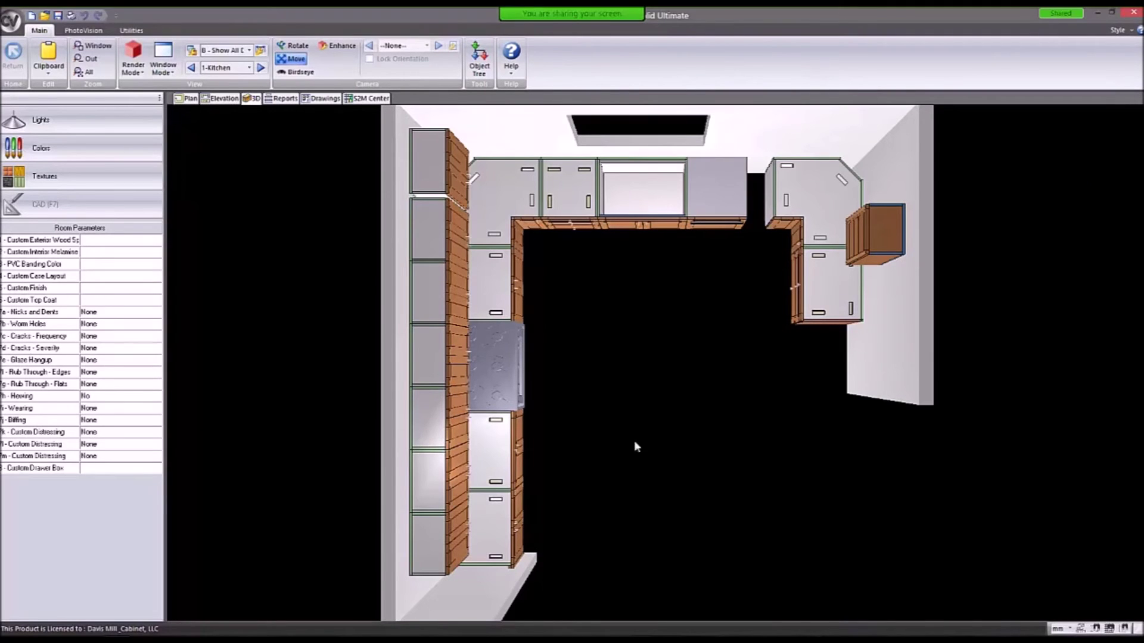
left_click_drag(673, 536, 718, 509)
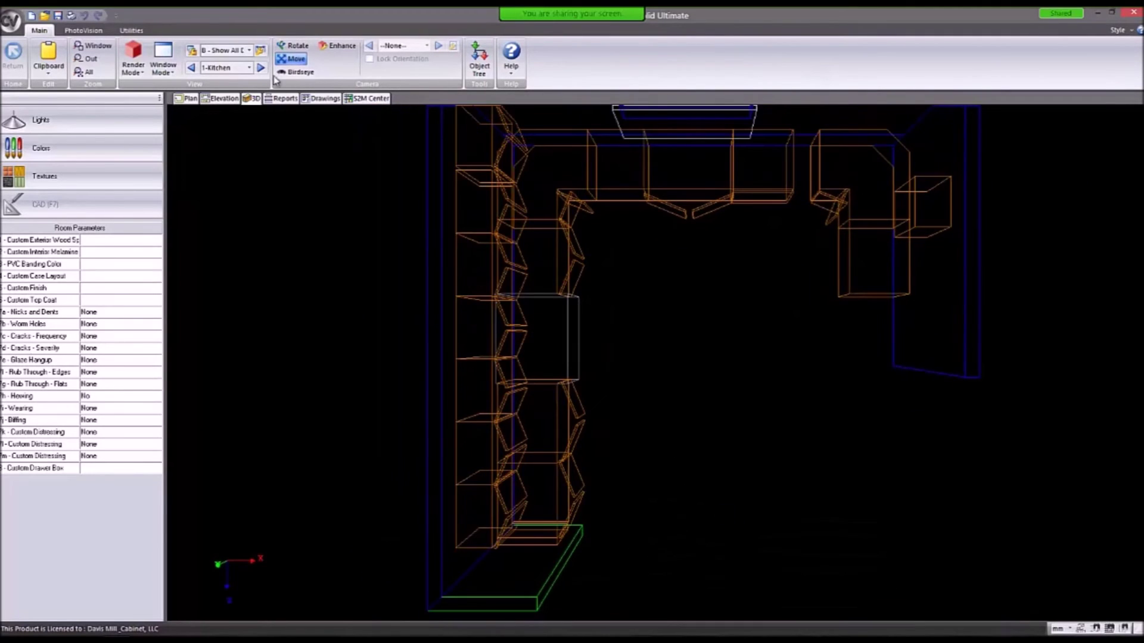
Rotate the camera from overhead back to an angled view and pan until the whole kitchen is in frame.
left_click(294, 46)
left_click_drag(791, 455, 669, 221)
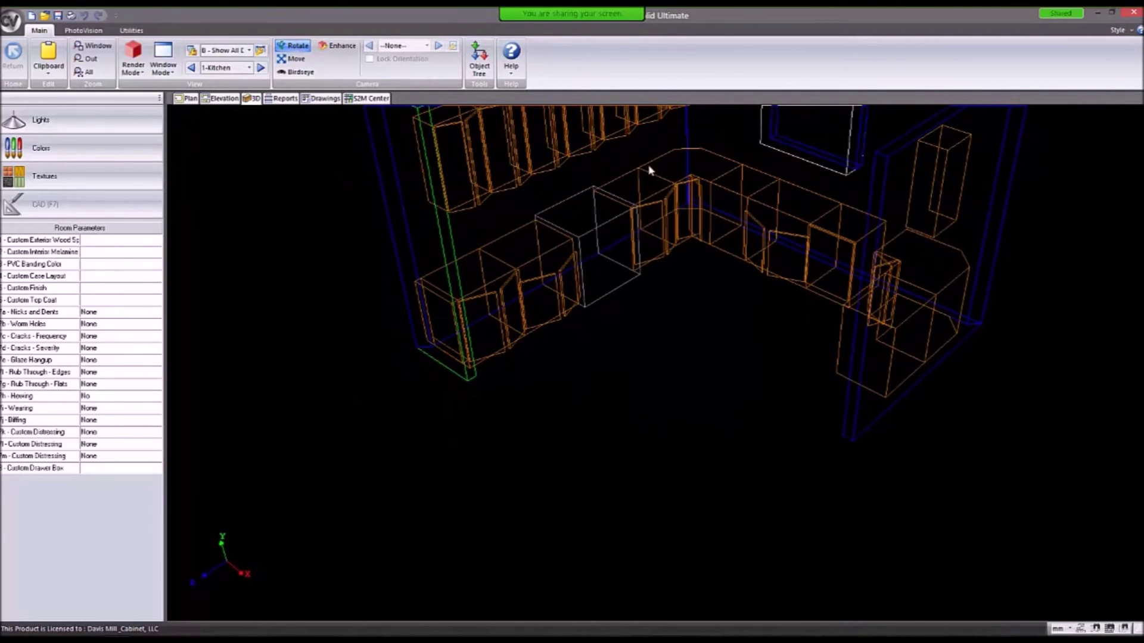
middle_click_drag(646, 170, 565, 336)
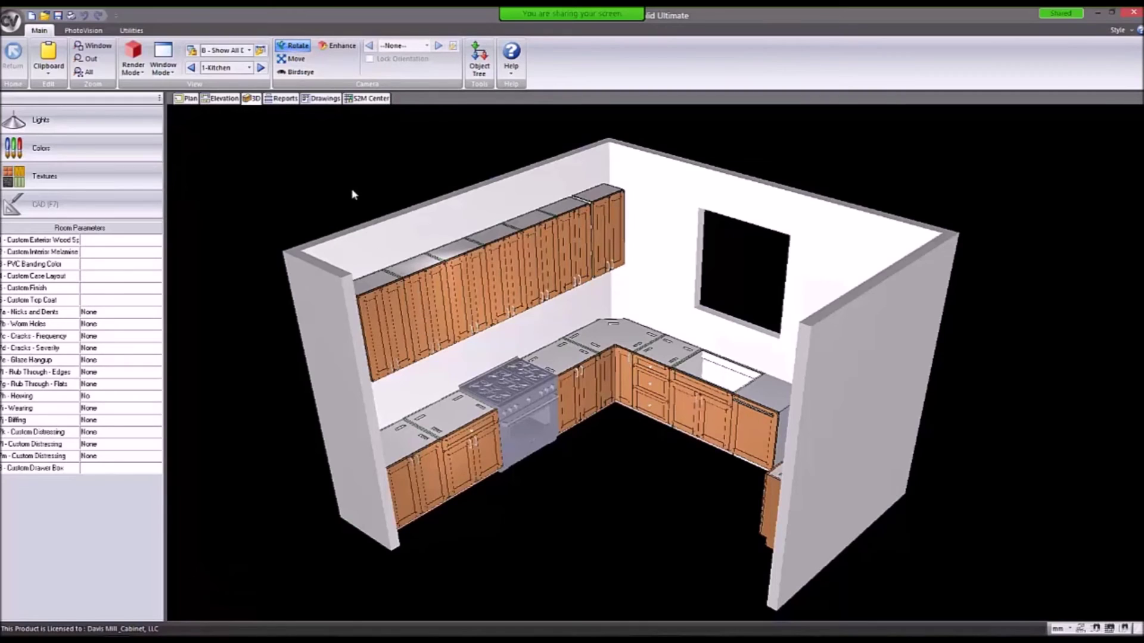
left_click_drag(351, 198, 327, 165)
mouse_move(430, 177)
middle_mouse_down()
mouse_move(459, 210)
mouse_move(390, 172)
mouse_move(434, 181)
mouse_move(384, 170)
middle_mouse_up()
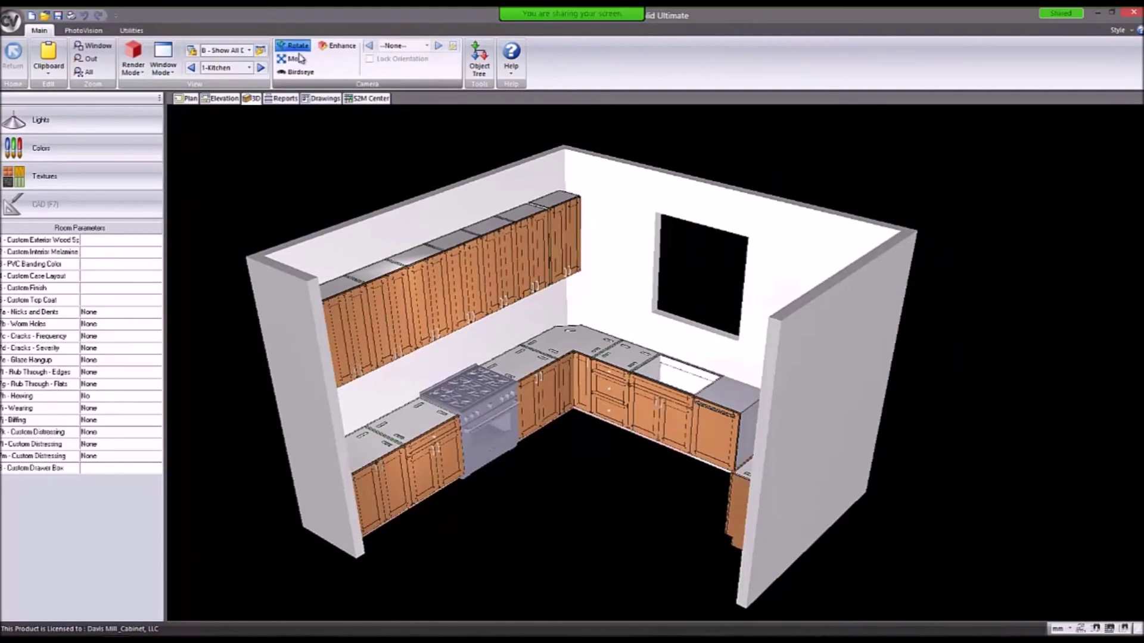
mouse_move(428, 195)
middle_mouse_down()
mouse_move(410, 185)
mouse_move(440, 197)
middle_mouse_up()
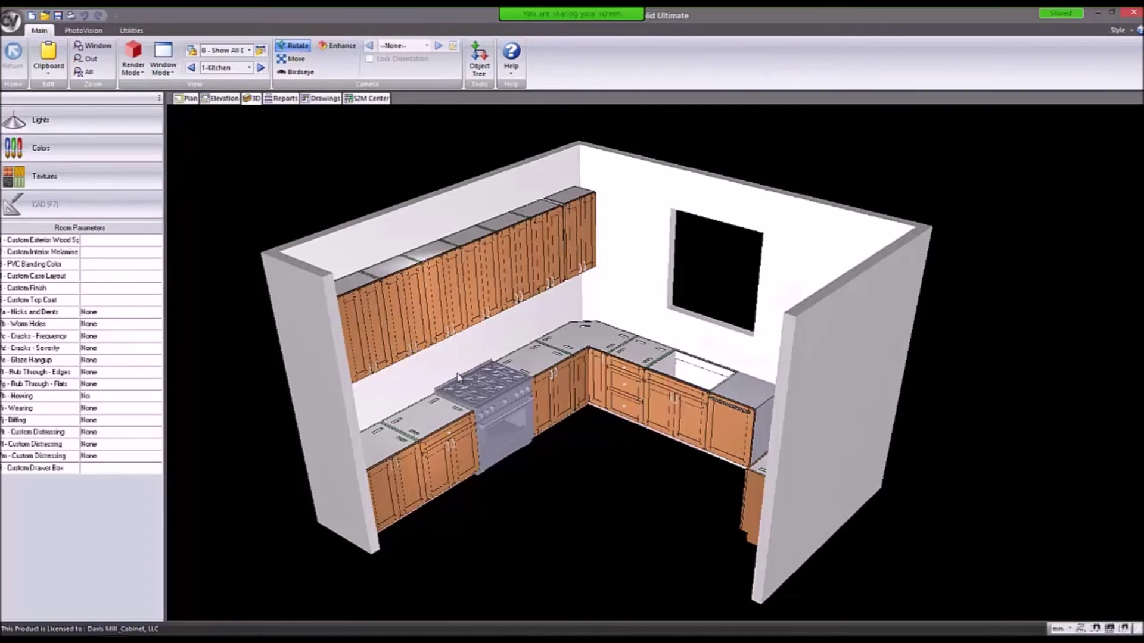
Examine the lighting, dithering and smoothing options among the 3D view's enhancements, and close the properties without saving.
right_click(266, 164)
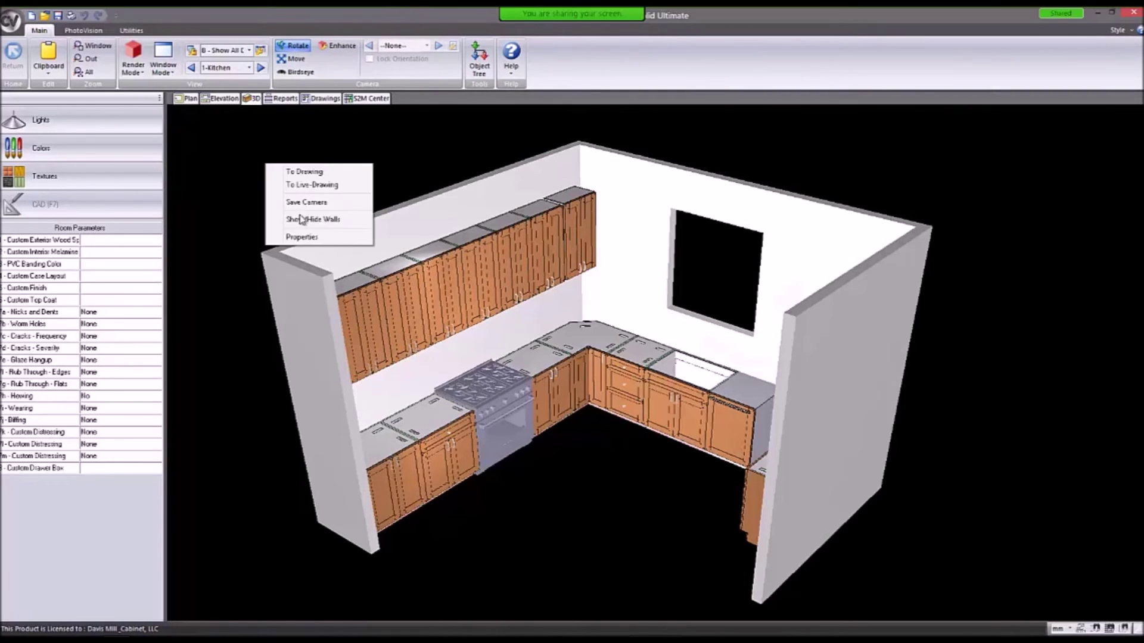
left_click(296, 237)
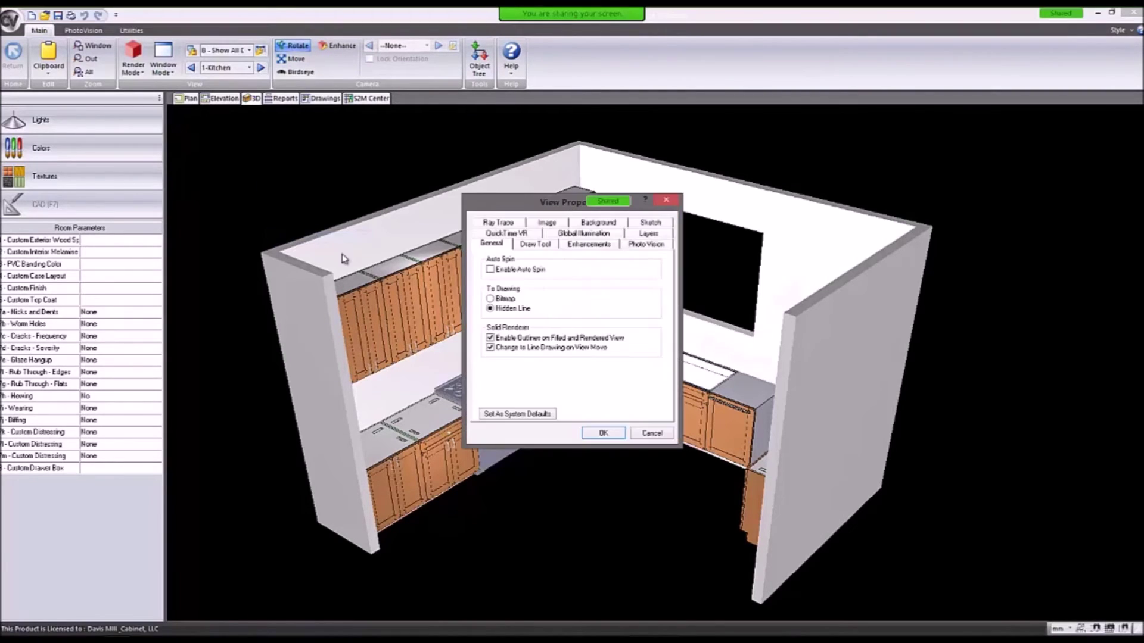
left_click(574, 245)
left_click(511, 275)
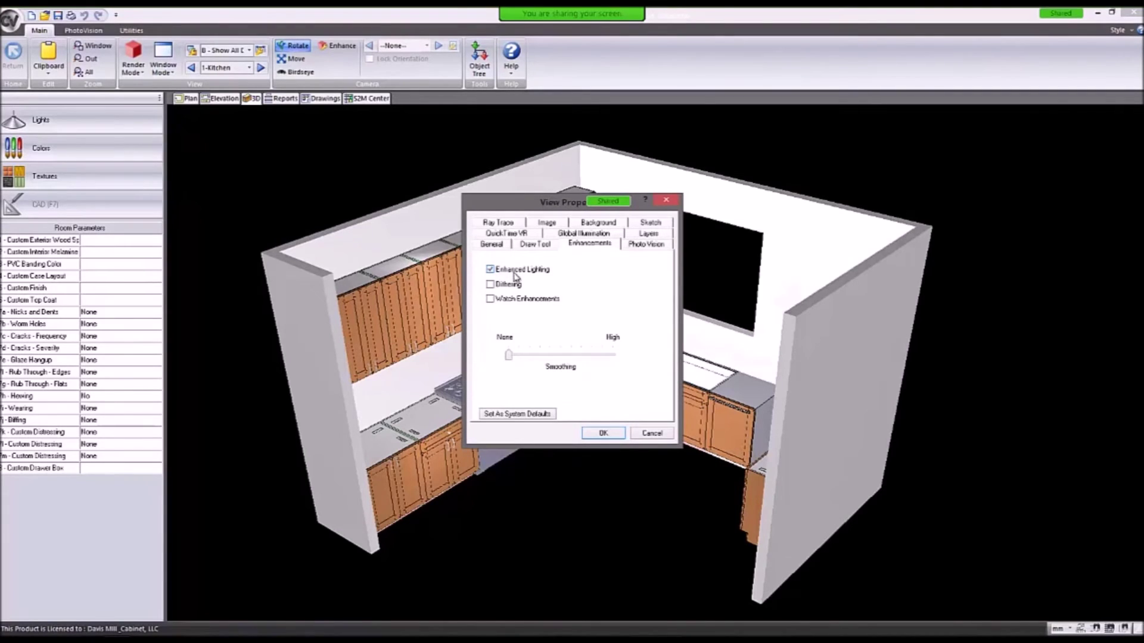
left_click(507, 288)
mouse_move(511, 356)
left_mouse_down()
mouse_move(603, 360)
mouse_move(506, 360)
left_mouse_up()
left_click(652, 433)
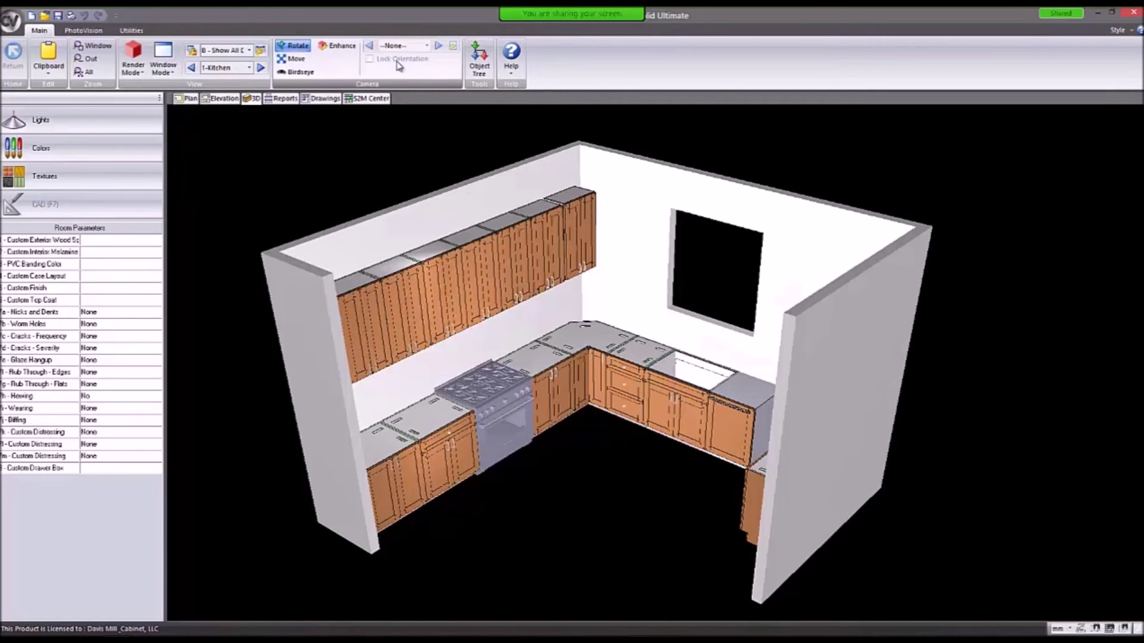
Orbit the kitchen to a slightly lower viewing angle and save it as a camera named kitchen1.
left_click_drag(589, 417, 566, 386)
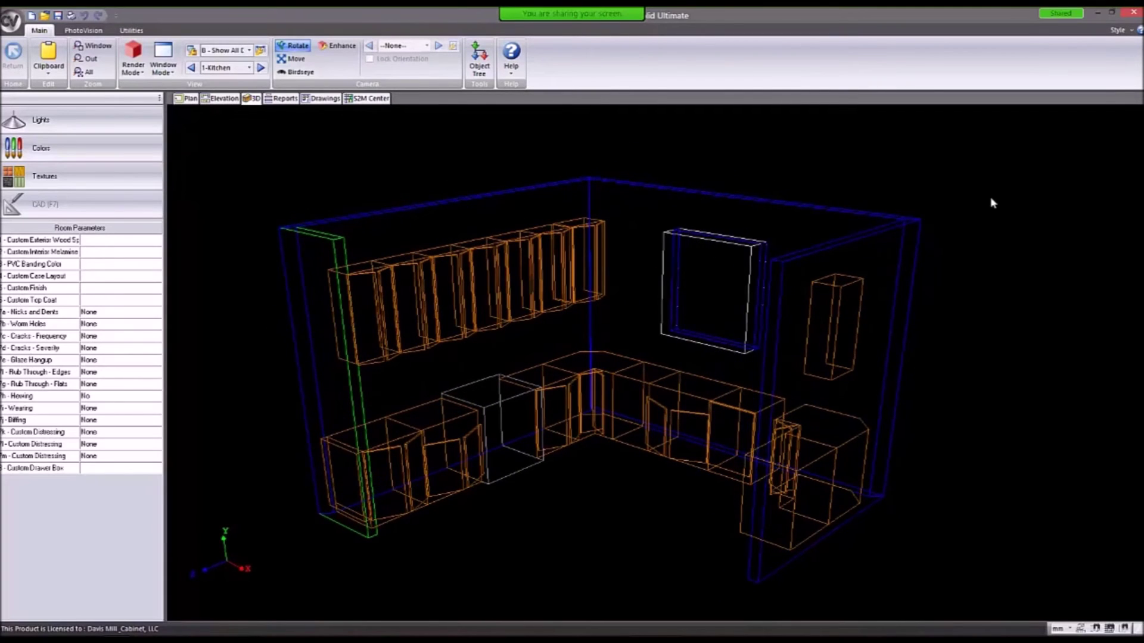
right_click(999, 168)
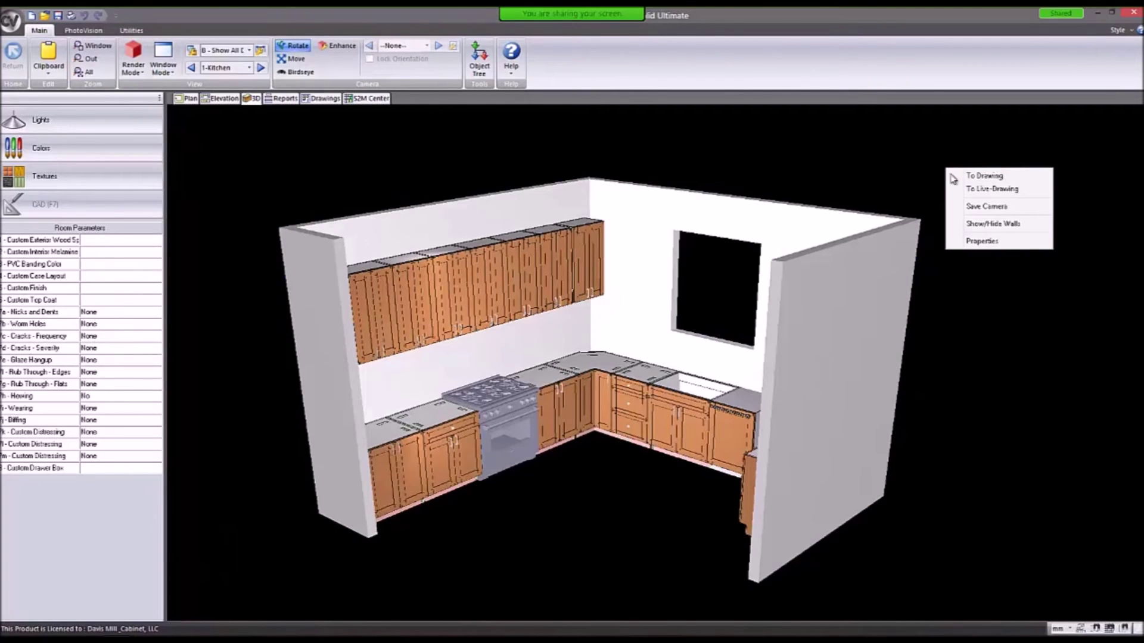
left_click(986, 206)
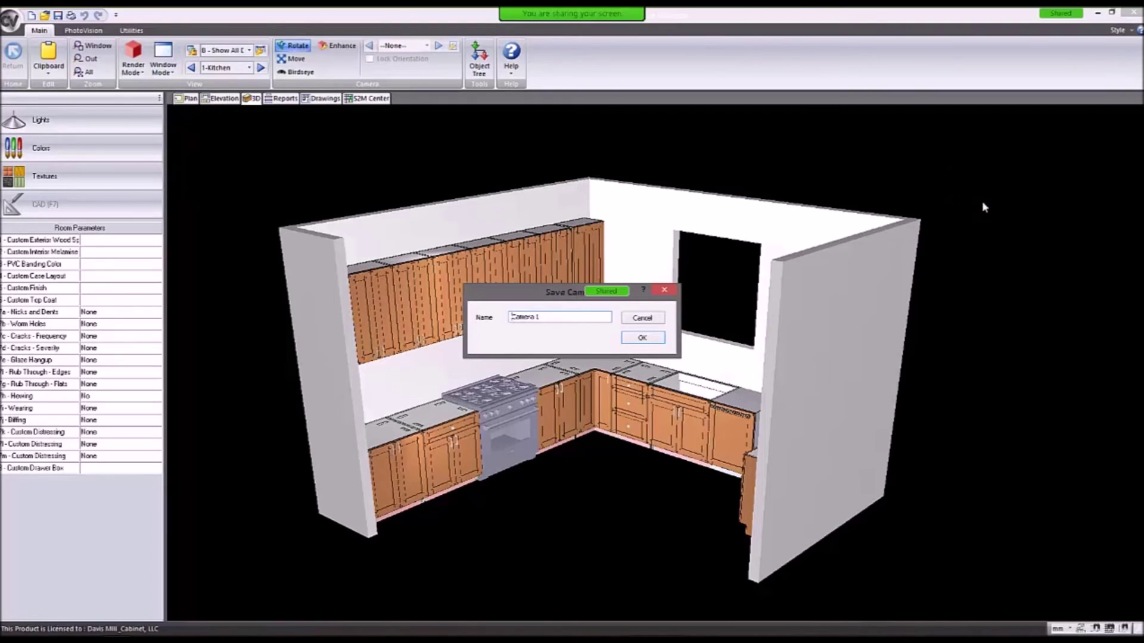
key("BackSpace")
key("Return")
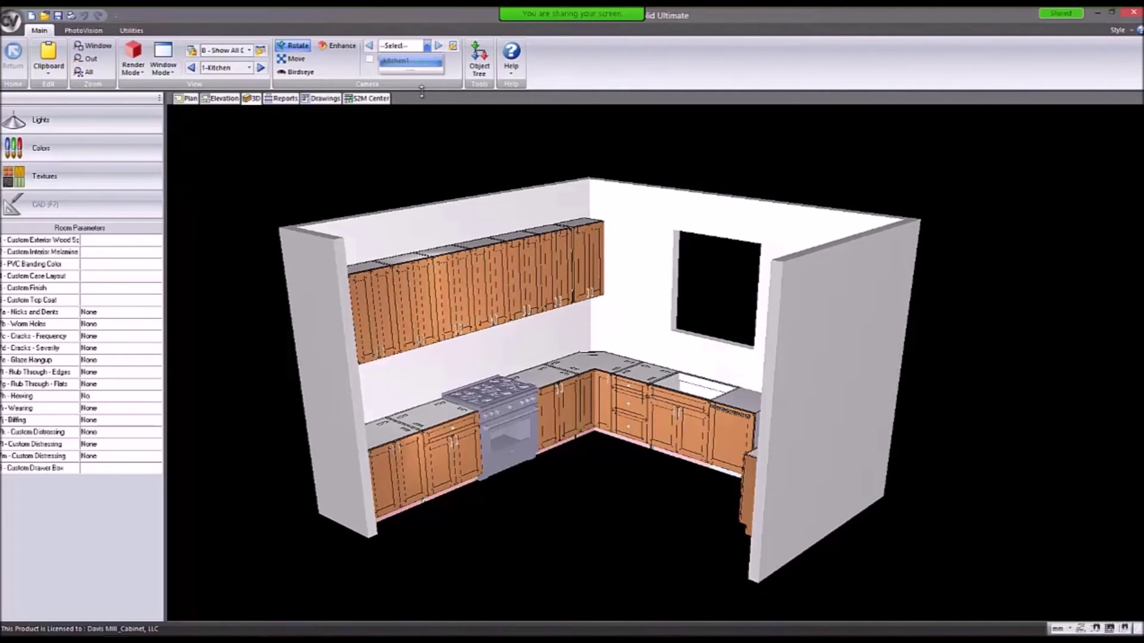
Rotate the kitchen away from the saved angle, and recall the kitchen1 camera.
left_click_drag(297, 193, 689, 339)
left_click_drag(878, 286, 842, 273)
left_click(427, 46)
left_click(398, 60)
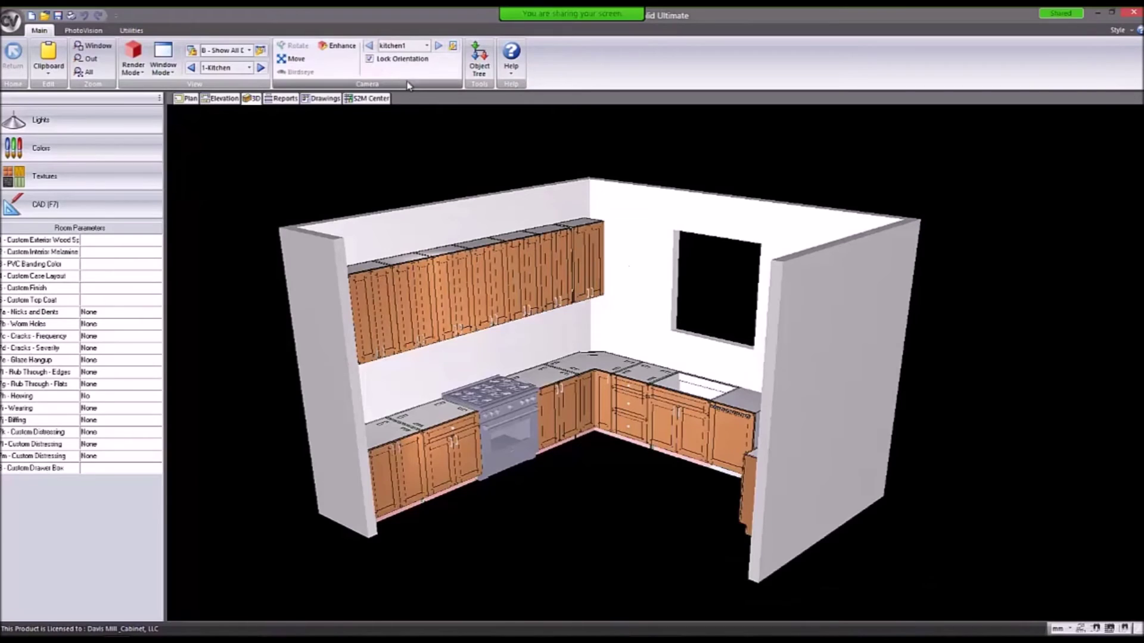
Release Lock Orientation on the kitchen1 camera, orbit to a steeper angle, and restore the saved kitchen1 view.
left_click(371, 60)
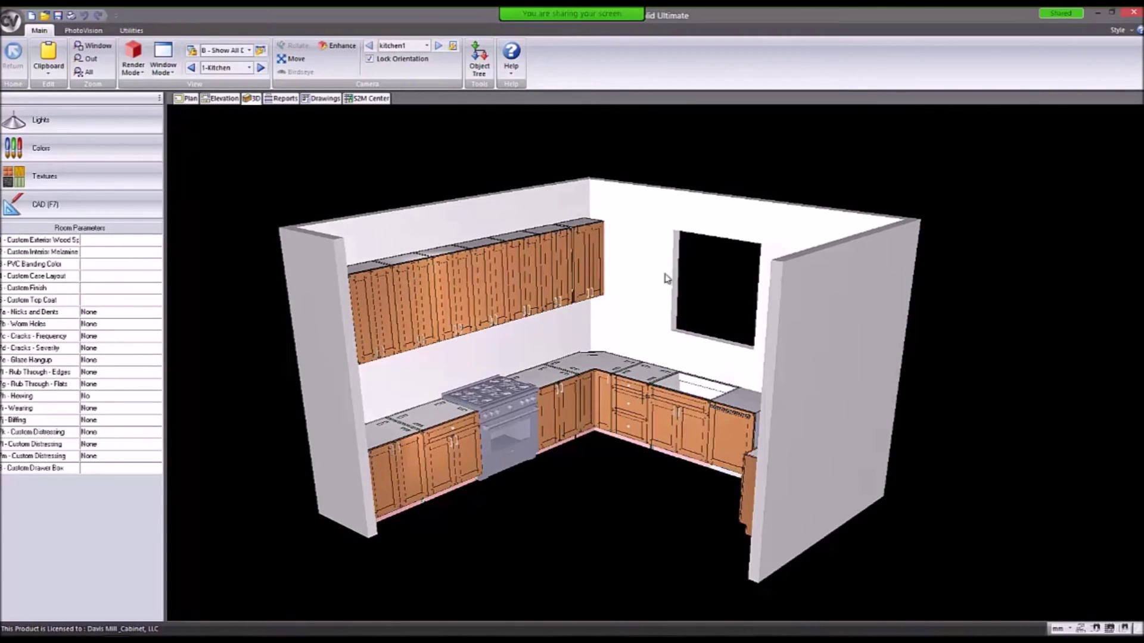
left_click(369, 59)
left_click_drag(427, 235, 371, 121)
left_click(395, 46)
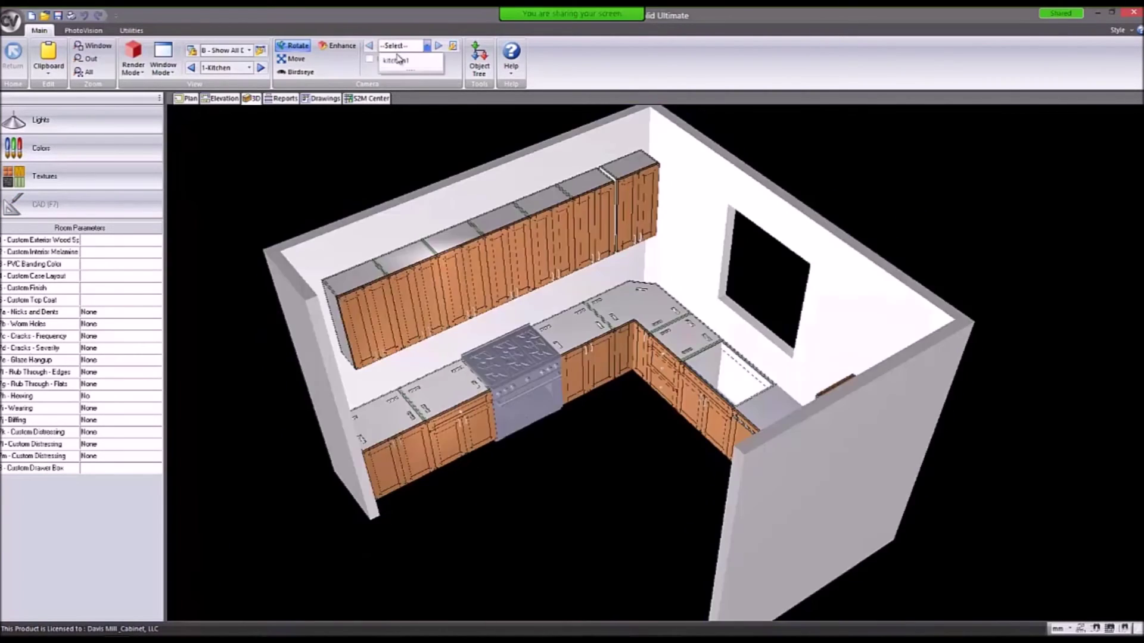
left_click(399, 62)
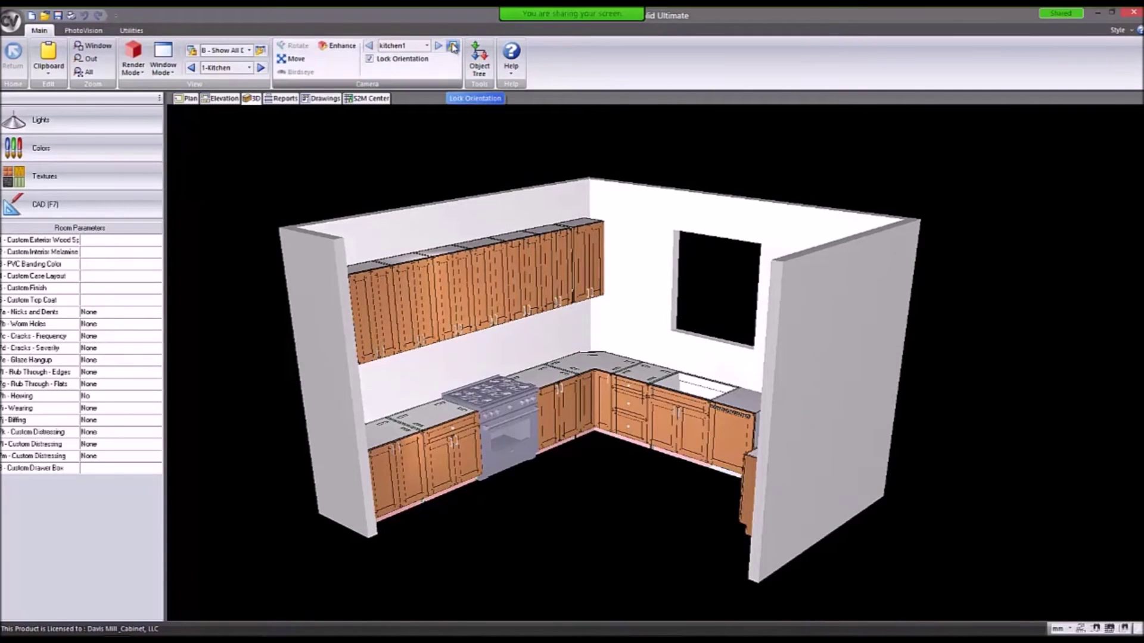
Examine the saved camera list and its delete option for kitchen1, and close it without changes.
left_click(453, 47)
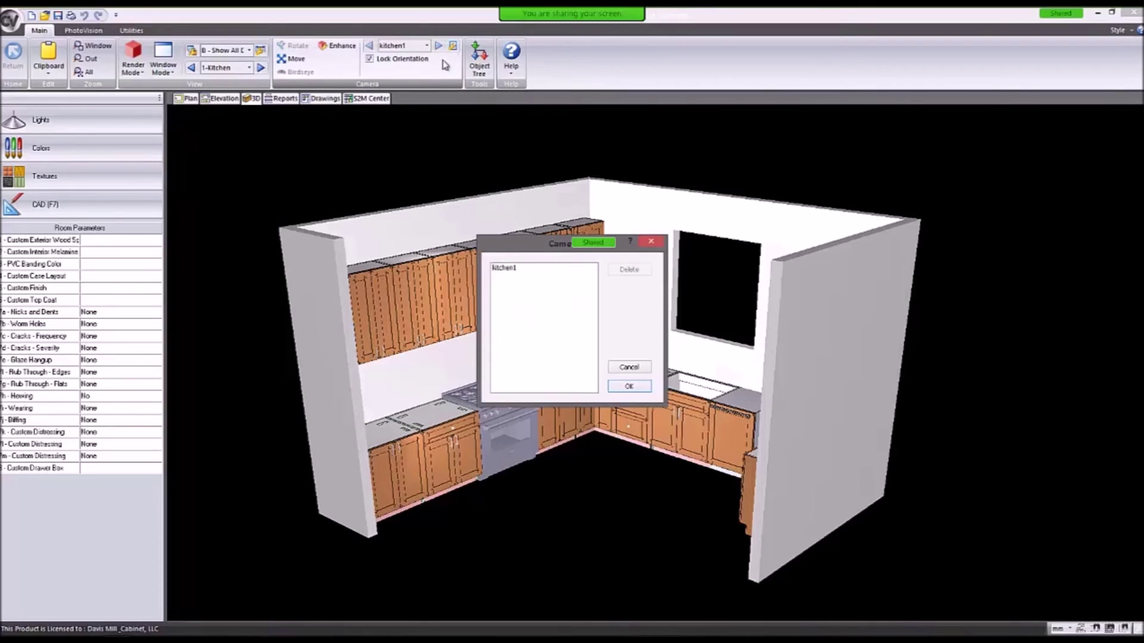
left_click(510, 271)
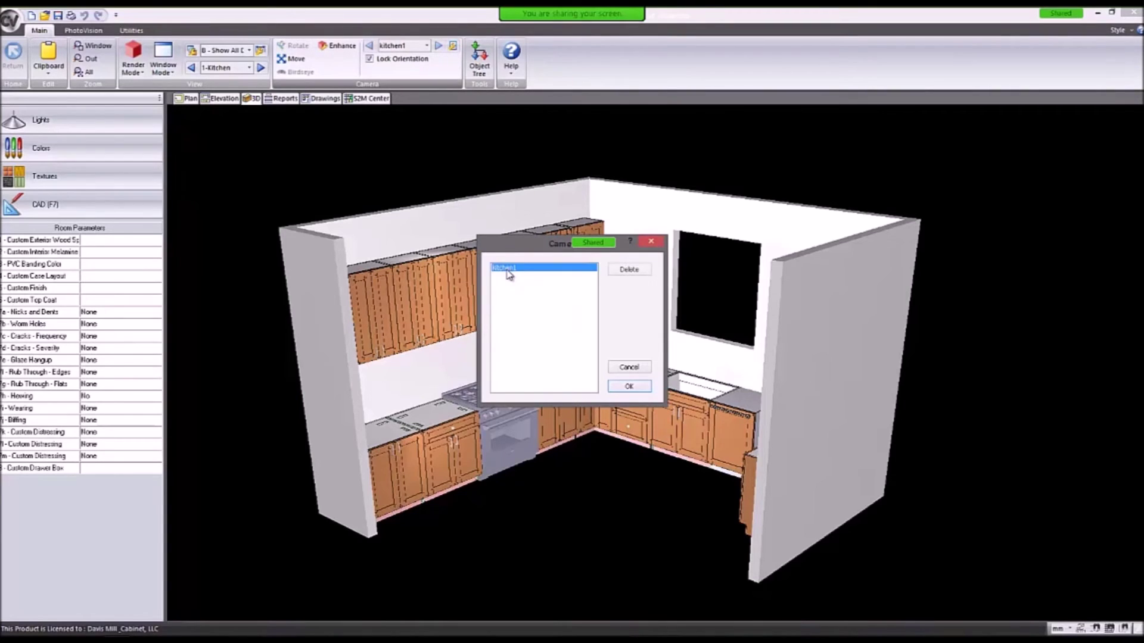
left_click(634, 369)
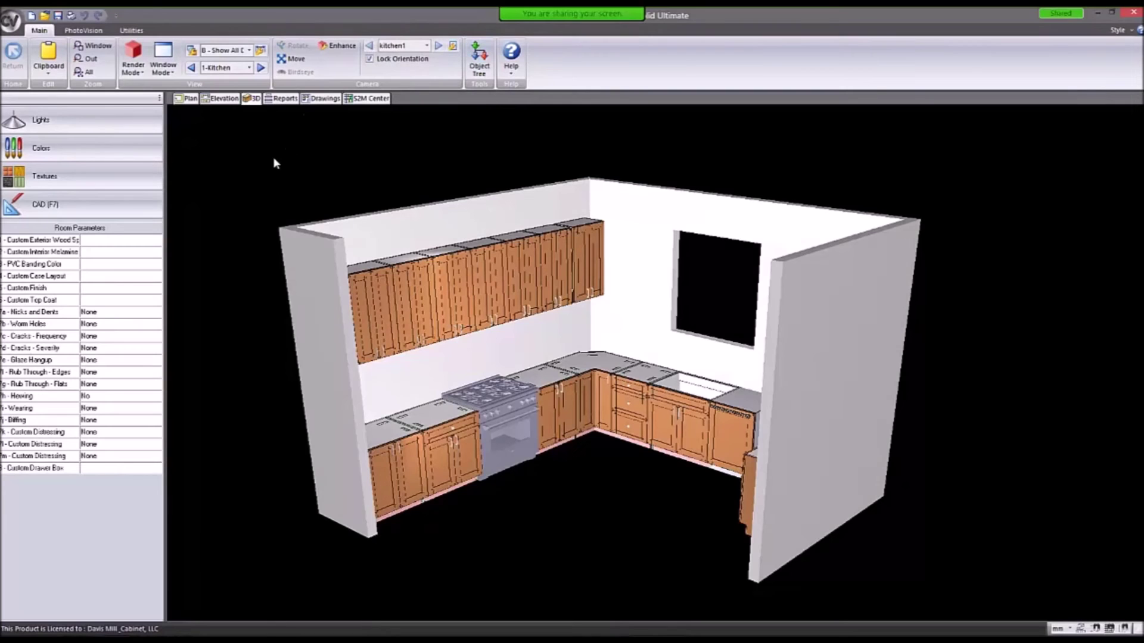
Open Order Entry in the kitchen reports and try to add a W36 cabinet as a new line.
left_click(285, 99)
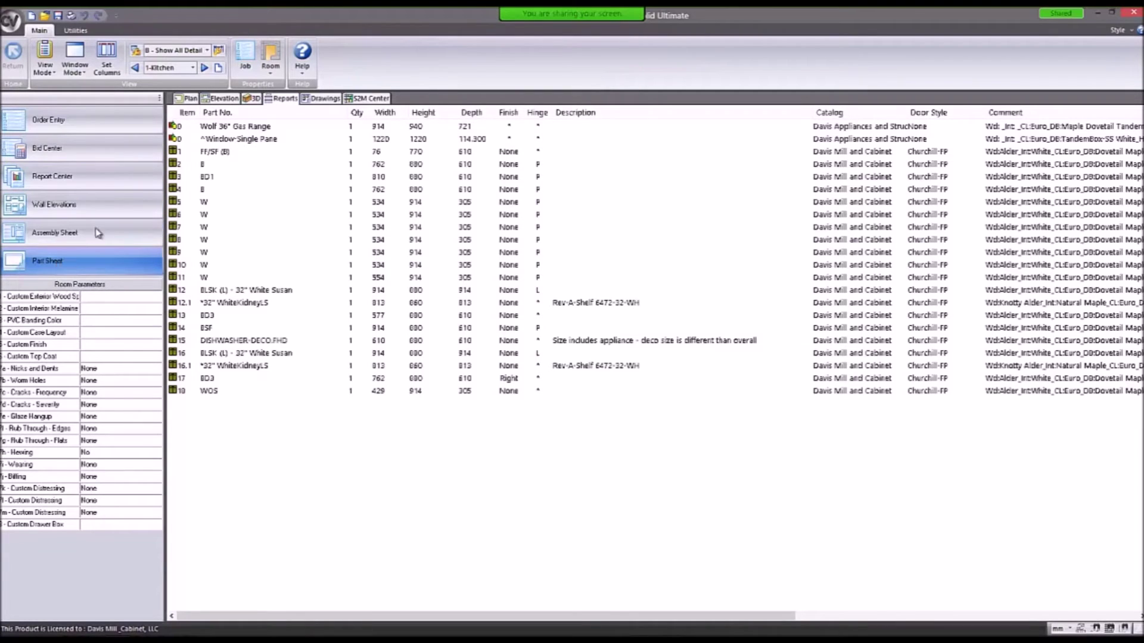
left_click(59, 120)
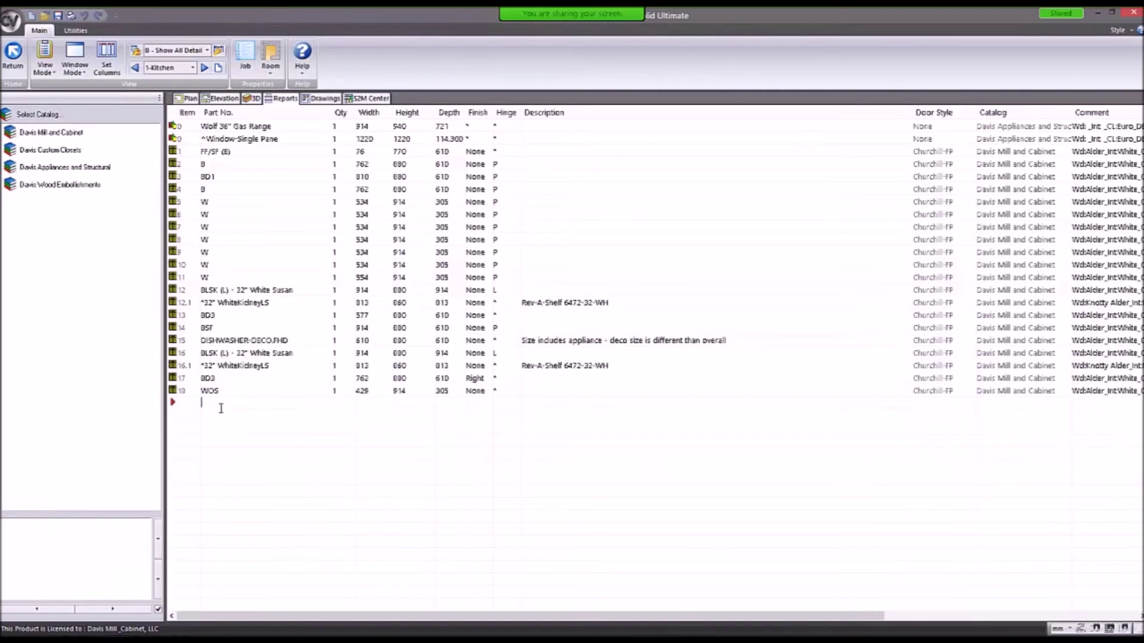
type("W36")
key("Return")
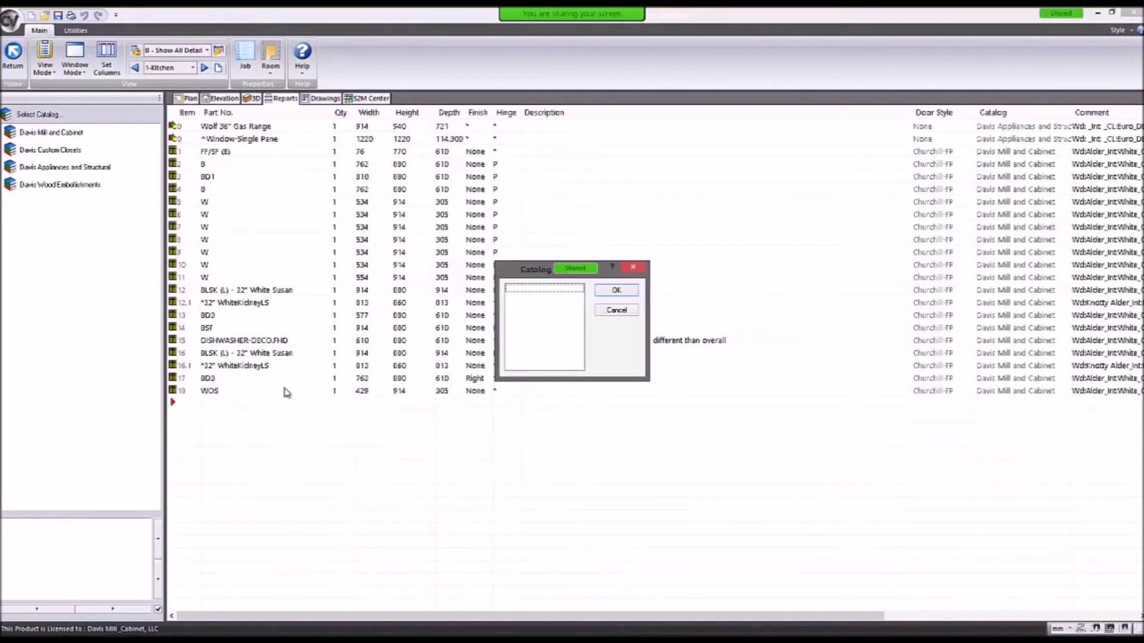
left_click(616, 309)
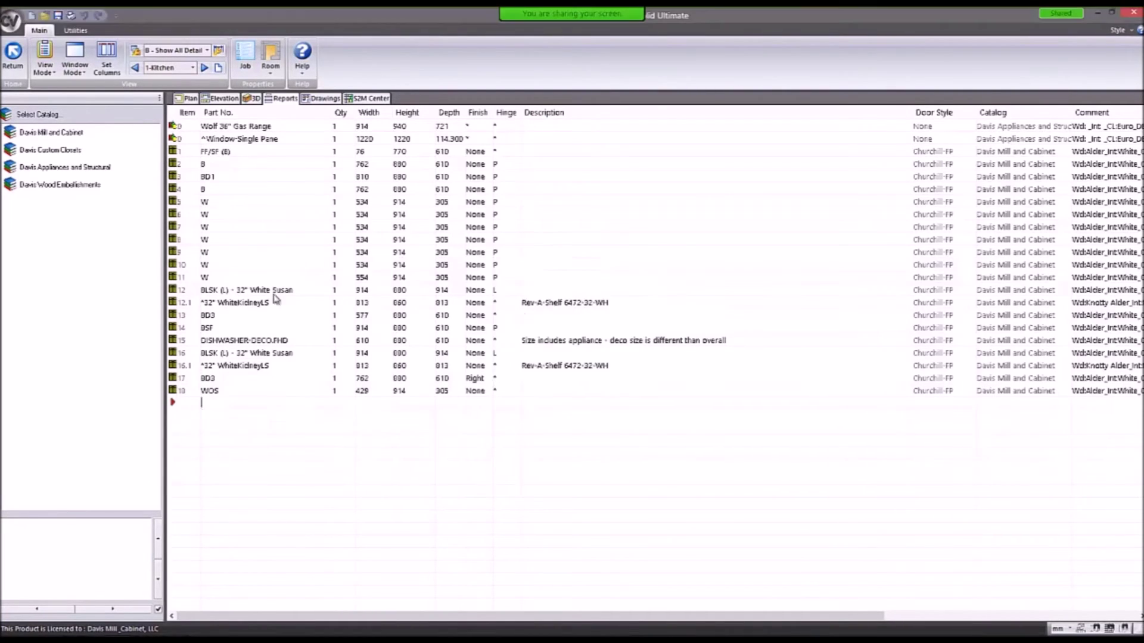
Choose the Davis Mill and Cabinet catalog and add a BD3 drawer cabinet as a new order line.
left_click(72, 133)
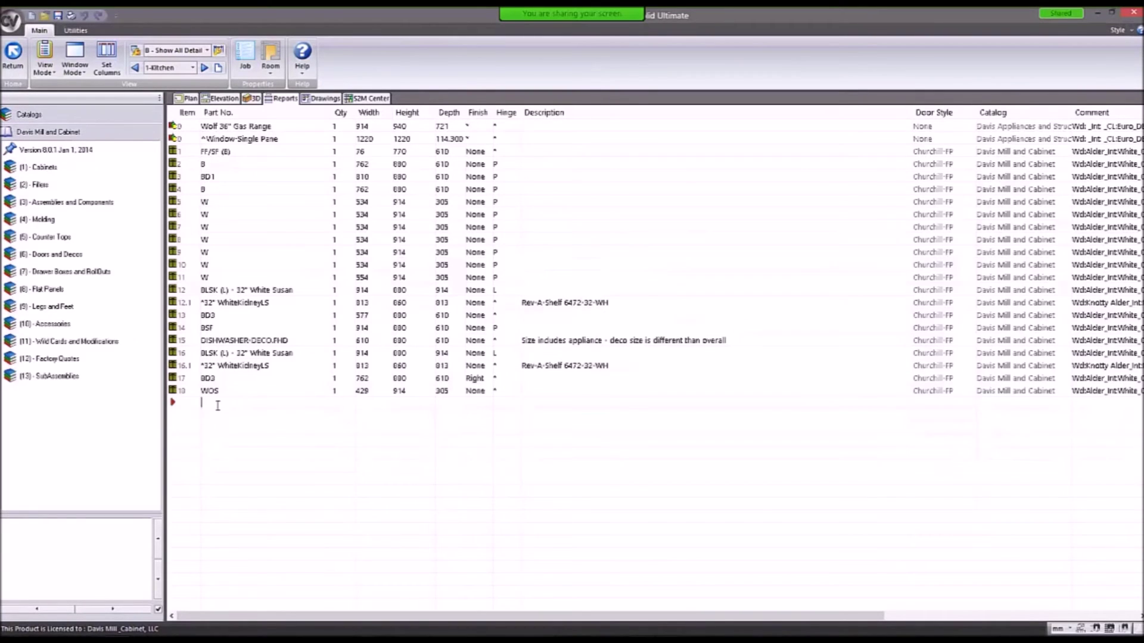
type("bd3")
key("Return")
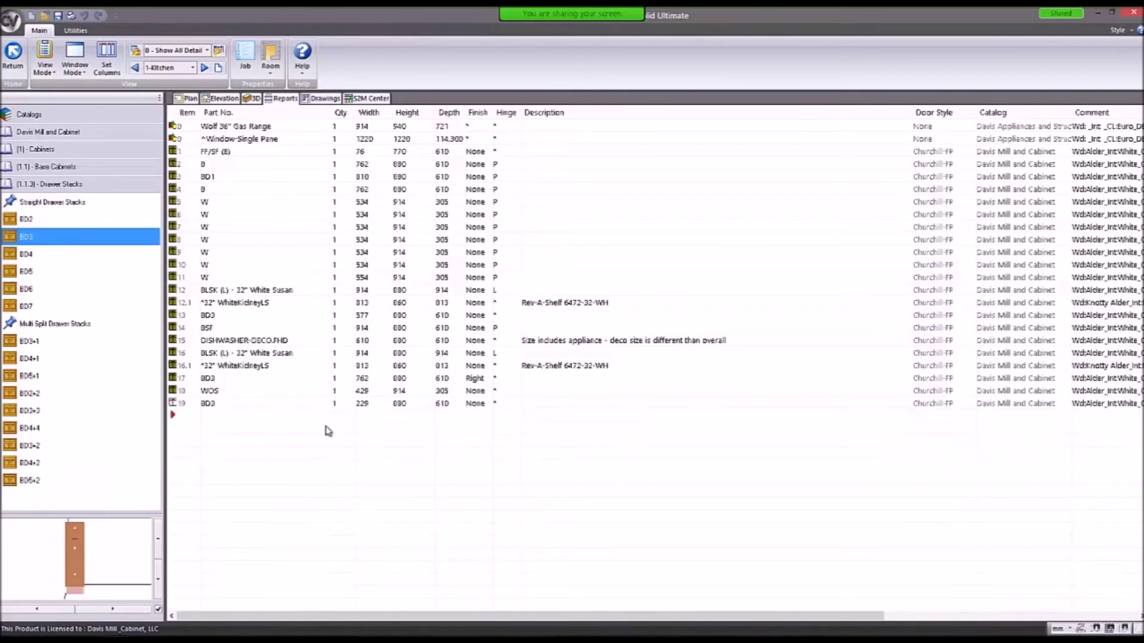
Delete the newly added last BD3 line from the order and leave Order Entry.
right_click(184, 408)
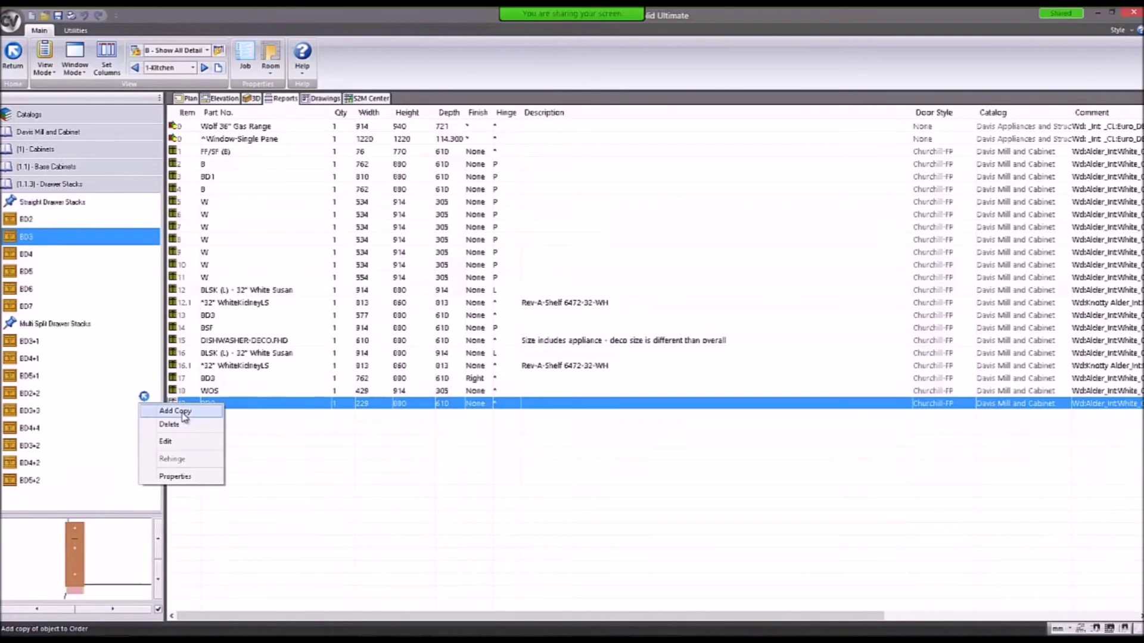
left_click(186, 421)
left_click(609, 335)
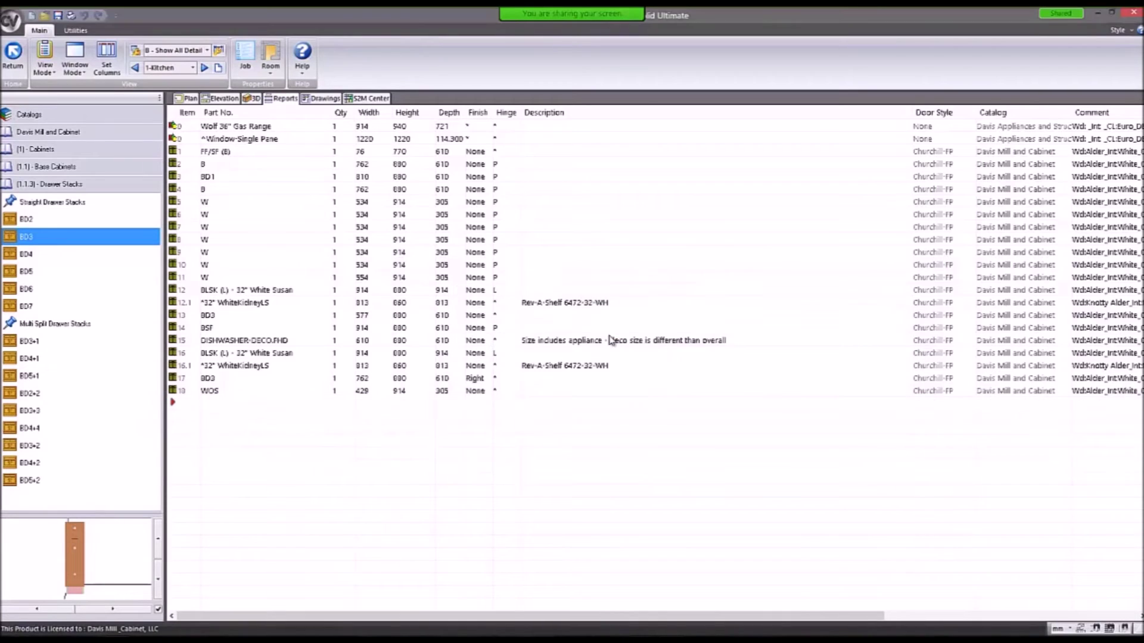
left_click(34, 114)
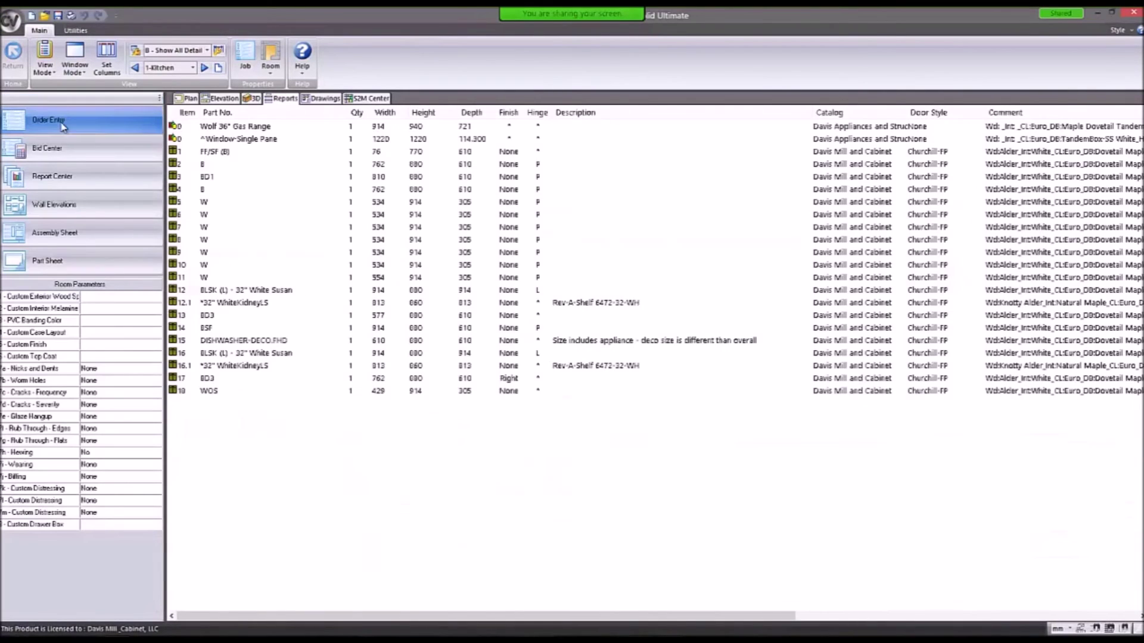
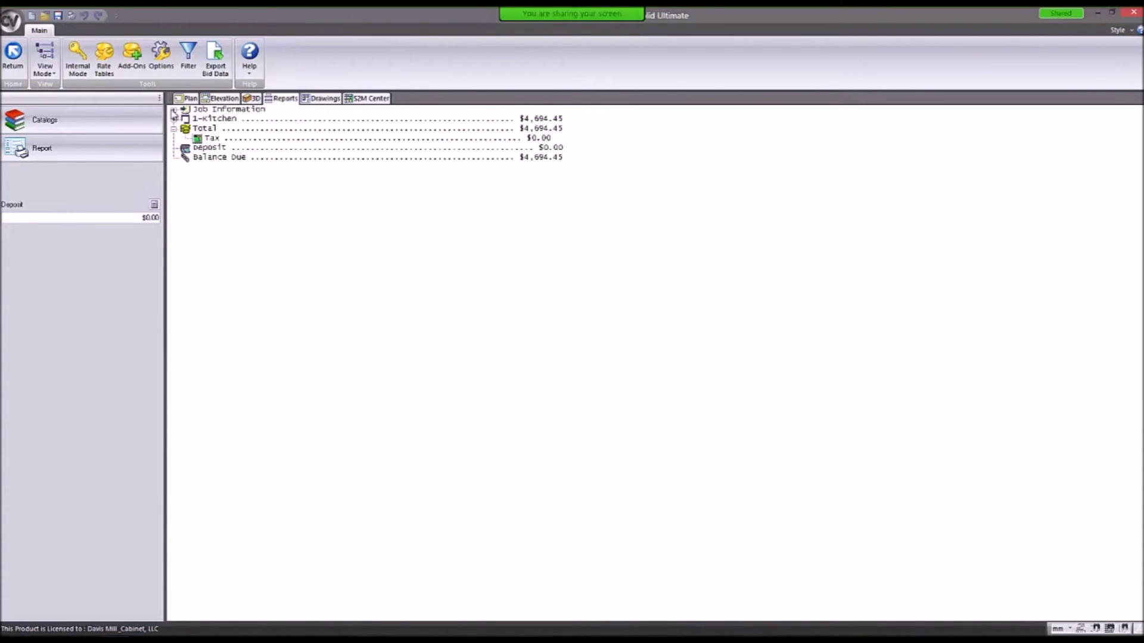
Apply the 1-Materials and Setups and 2-Drawing Discount rate tables to the job's bid.
left_click(104, 74)
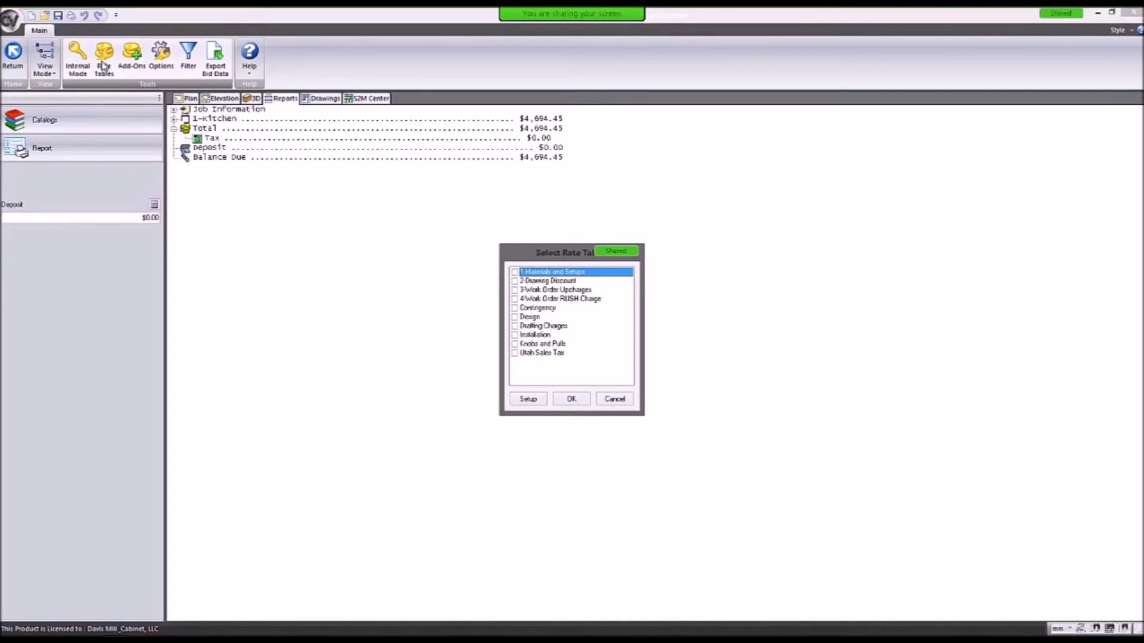
left_click(515, 273)
left_click(572, 400)
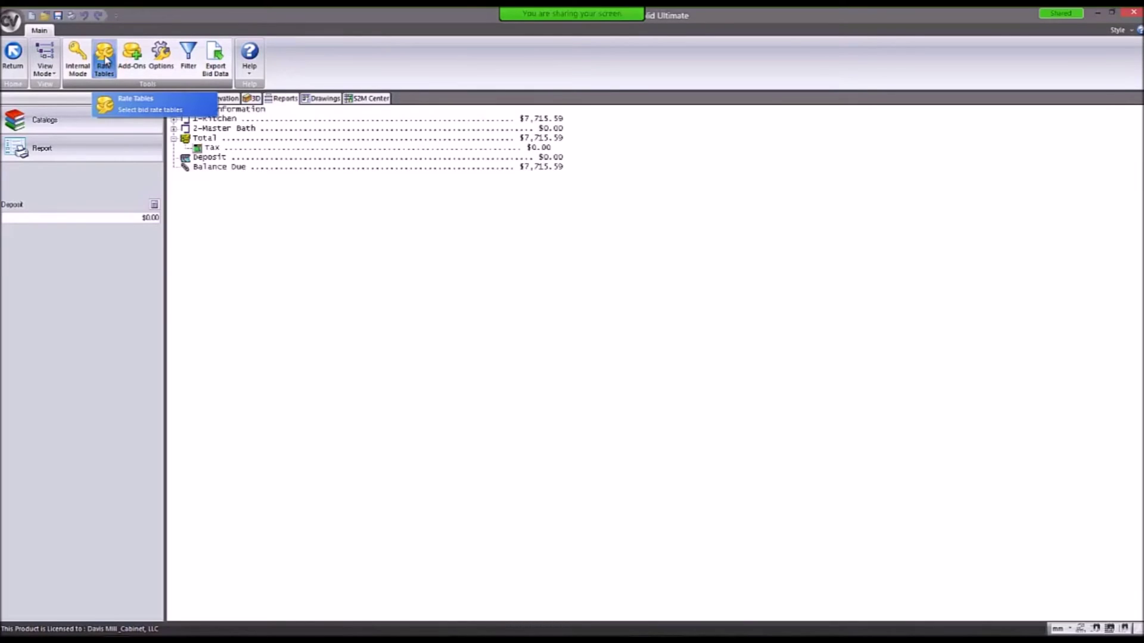
left_click(104, 58)
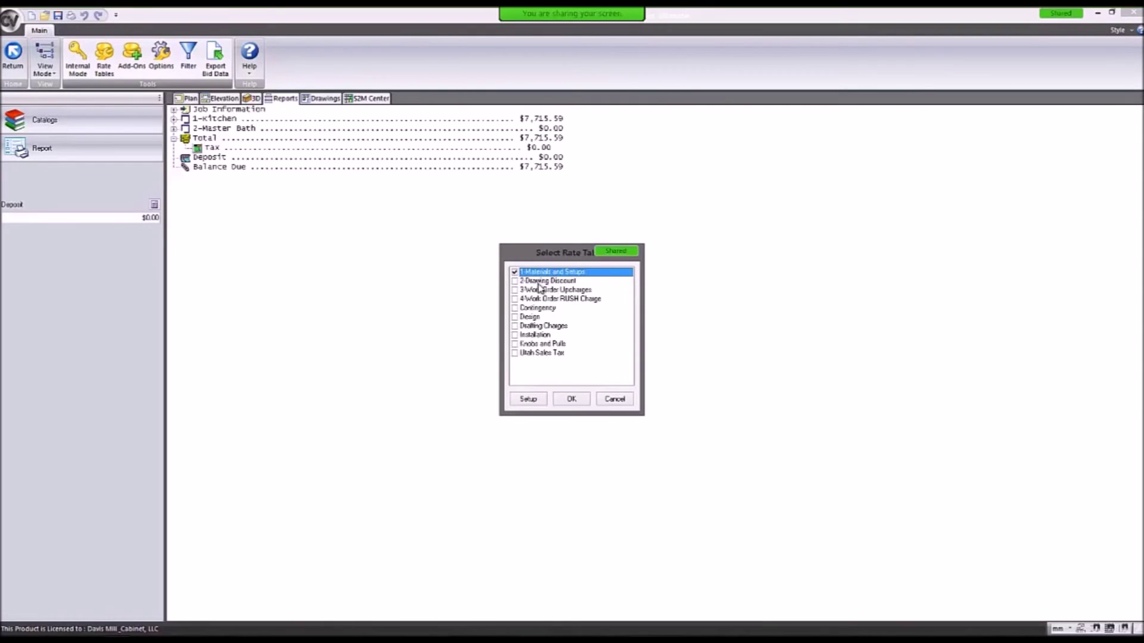
left_click(516, 281)
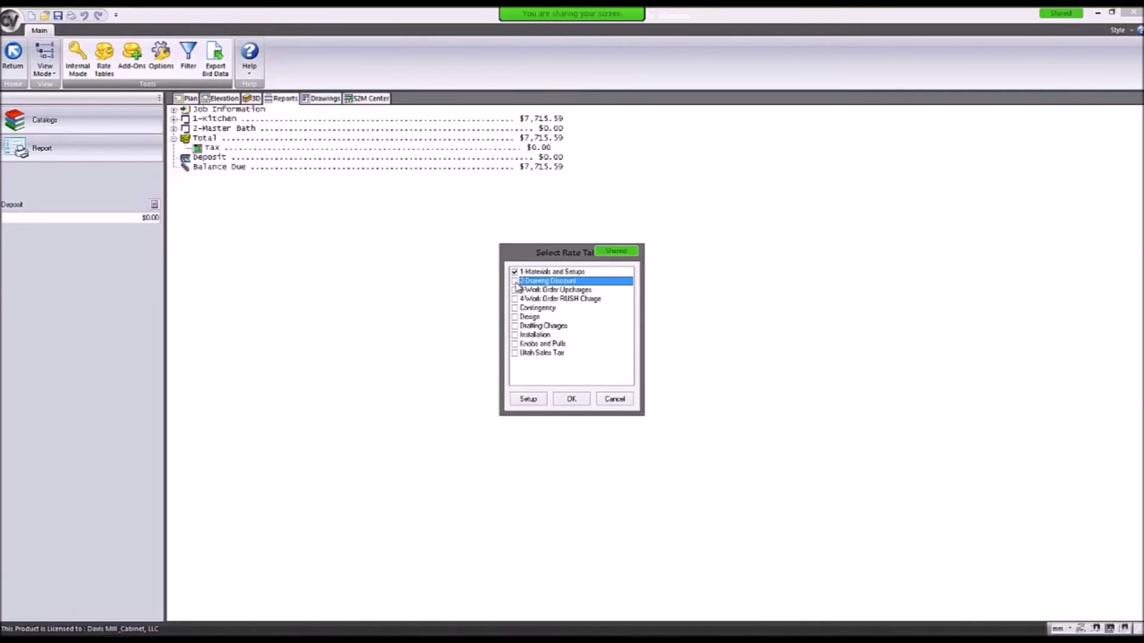
left_click(571, 399)
Expand the 1-Kitchen bid breakdown, inspect the 2-Drawing Discount line, and collapse the breakdown.
left_click(173, 119)
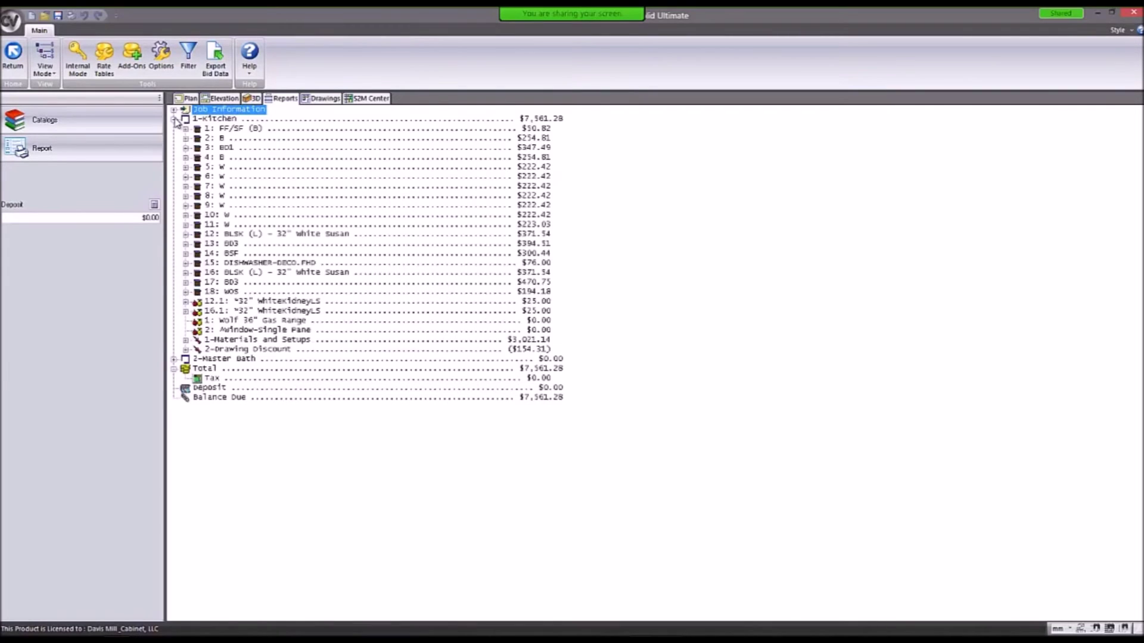
left_click(534, 352)
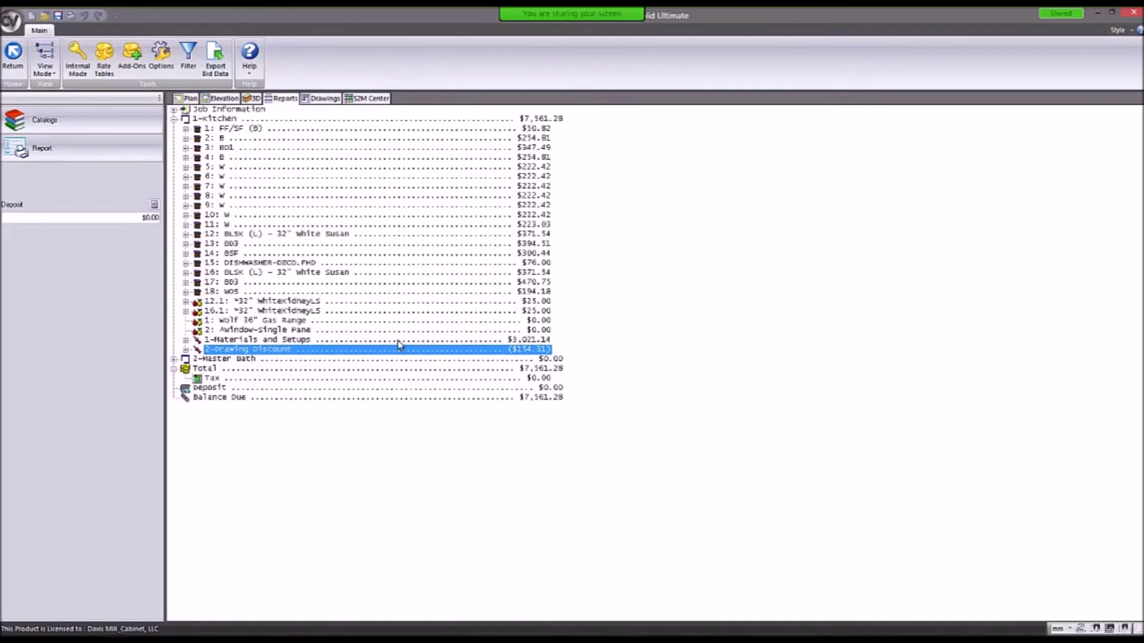
left_click(174, 120)
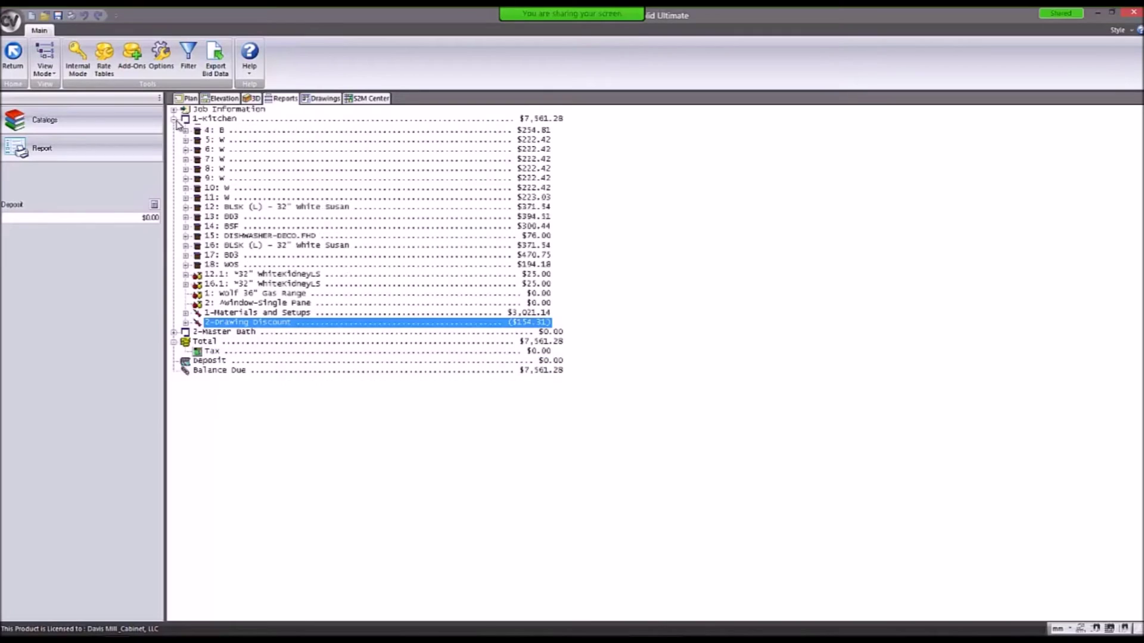
Leave the bid through the plan view, return to the report item list, and examine the cabinets' specification details.
left_click(190, 99)
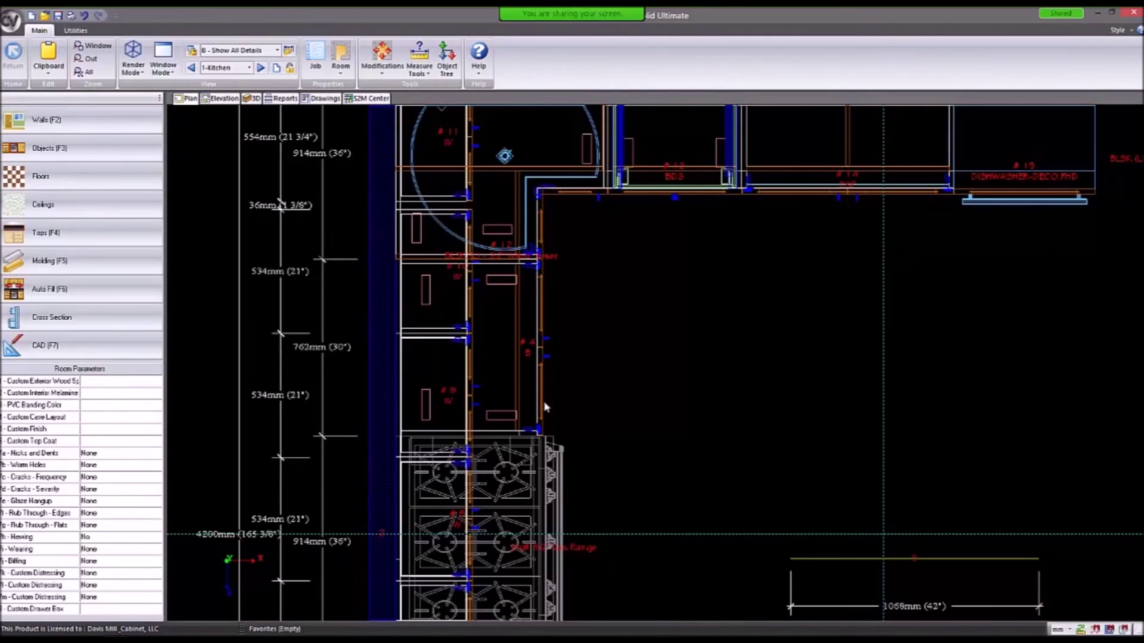
left_click(279, 99)
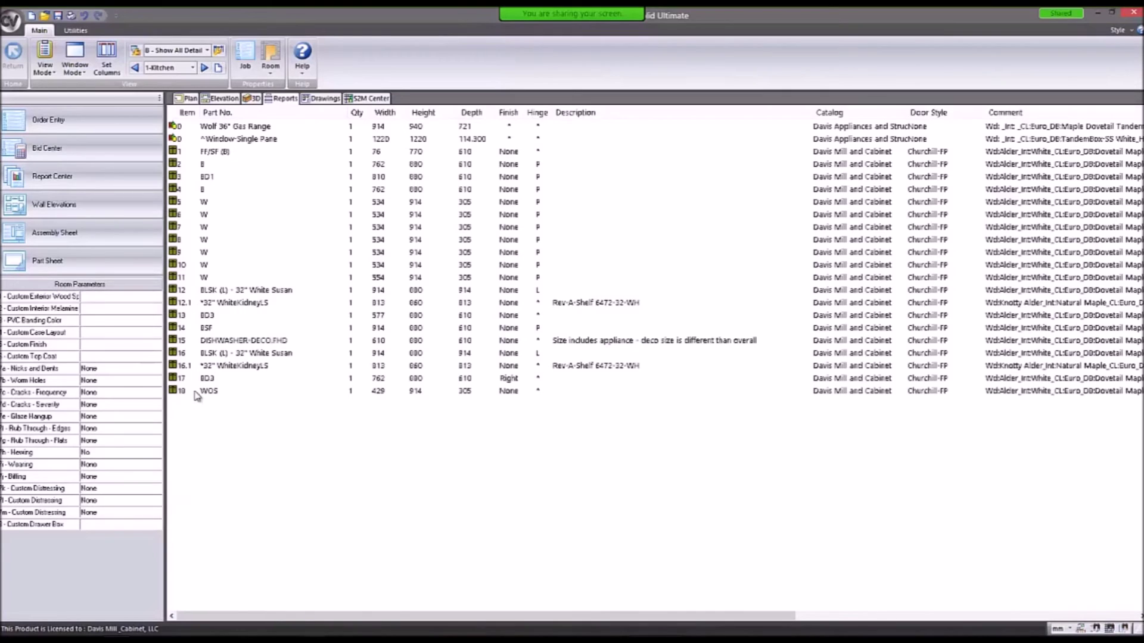
mouse_move(267, 226)
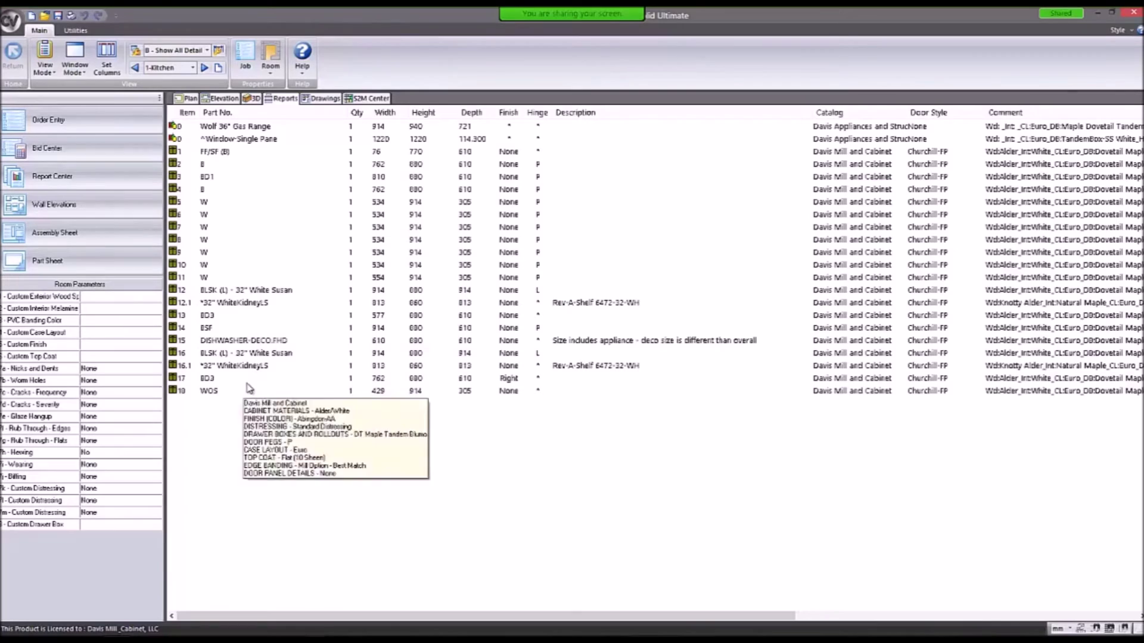
mouse_move(232, 413)
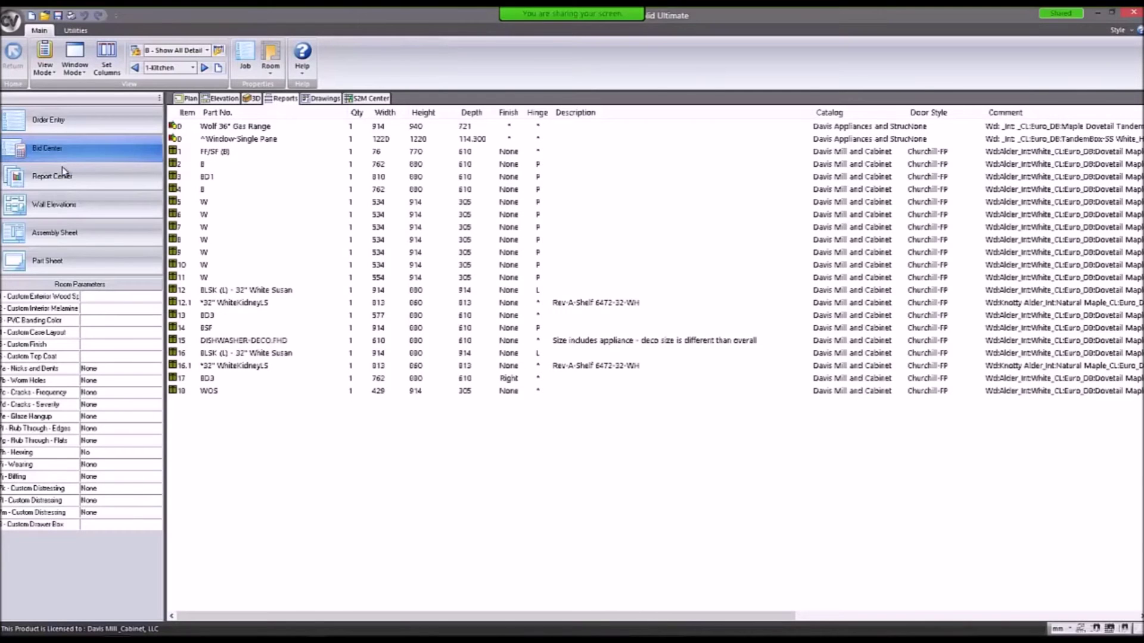
Open the Report Center and view the 3a-Doors report and the 1h-Order Summary report.
left_click(67, 177)
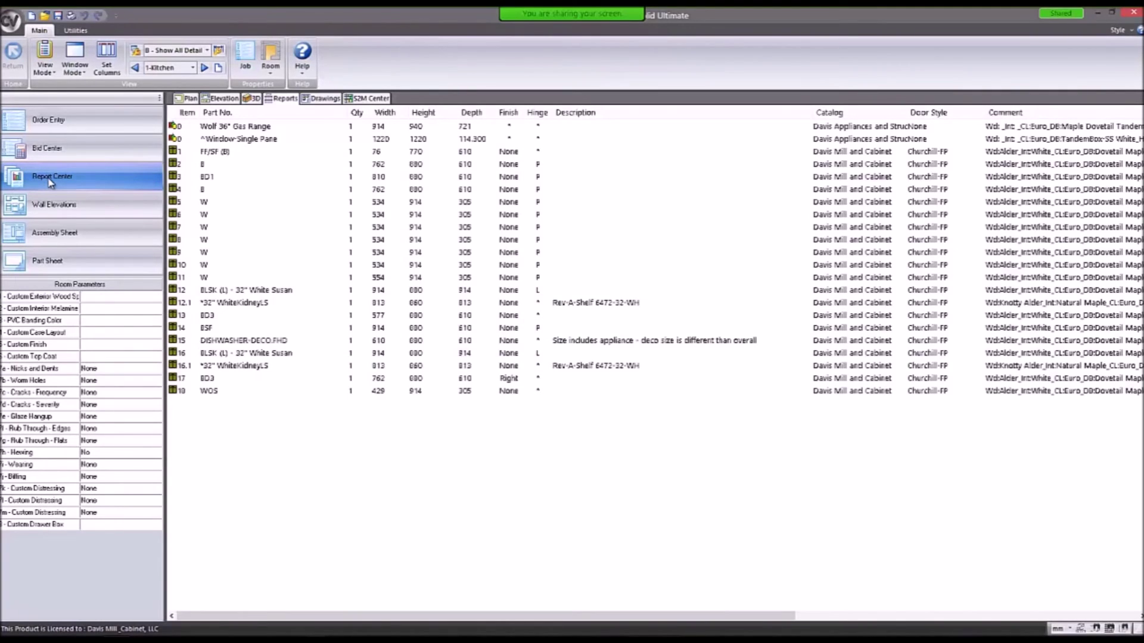
left_click(51, 182)
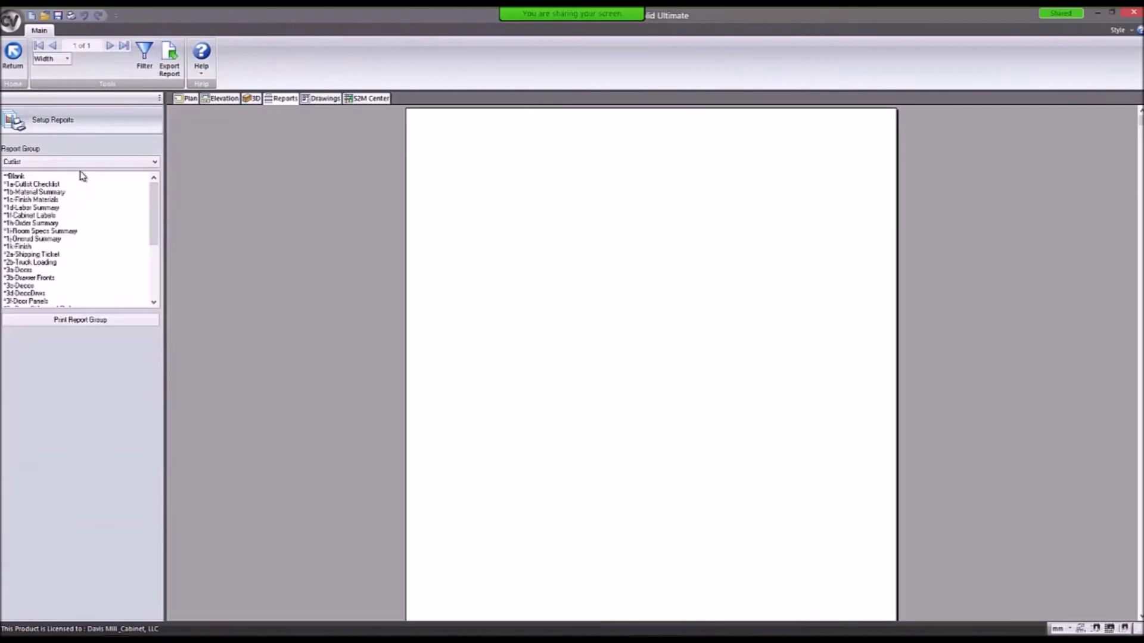
left_click(27, 270)
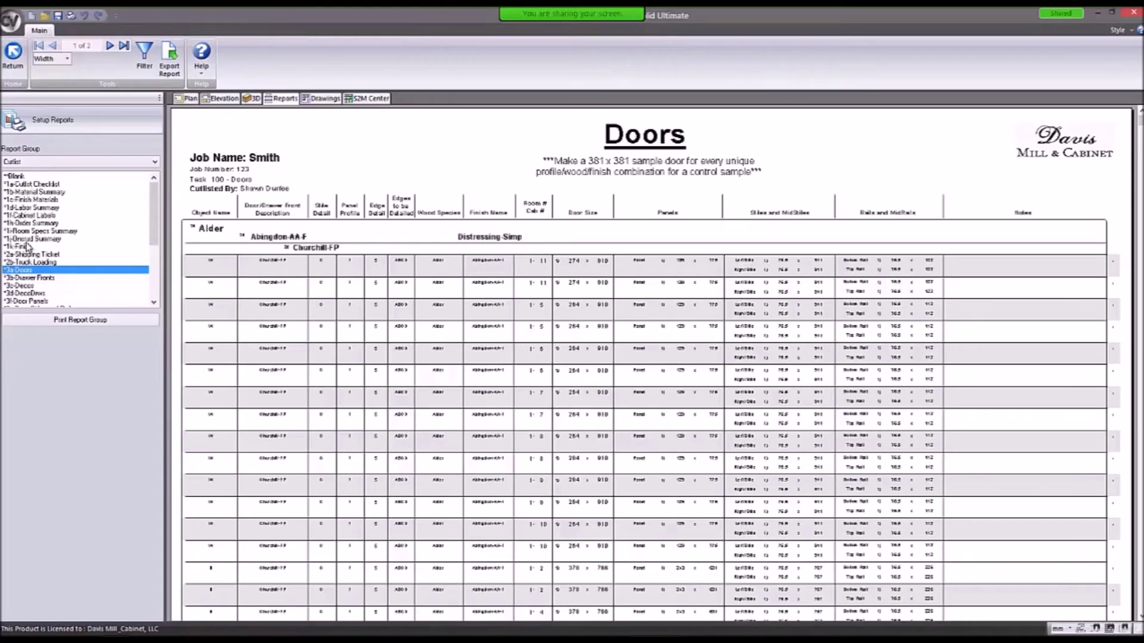
left_click(33, 223)
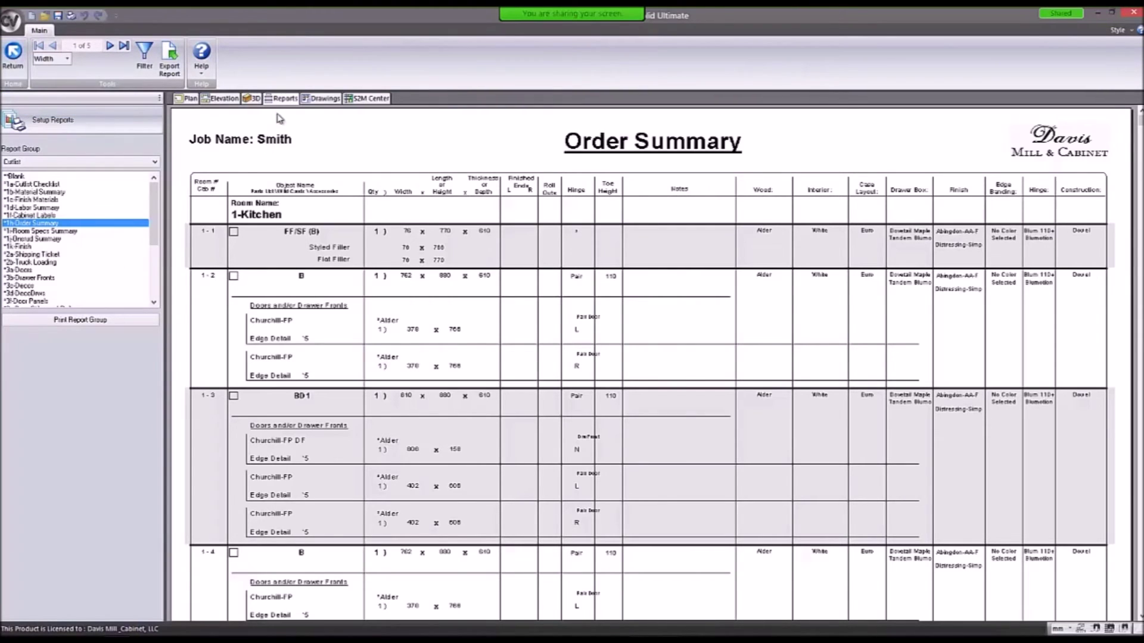
Reopen the Report Center, review the 1h-Order Summary report again, and return to the item list.
left_click(42, 124)
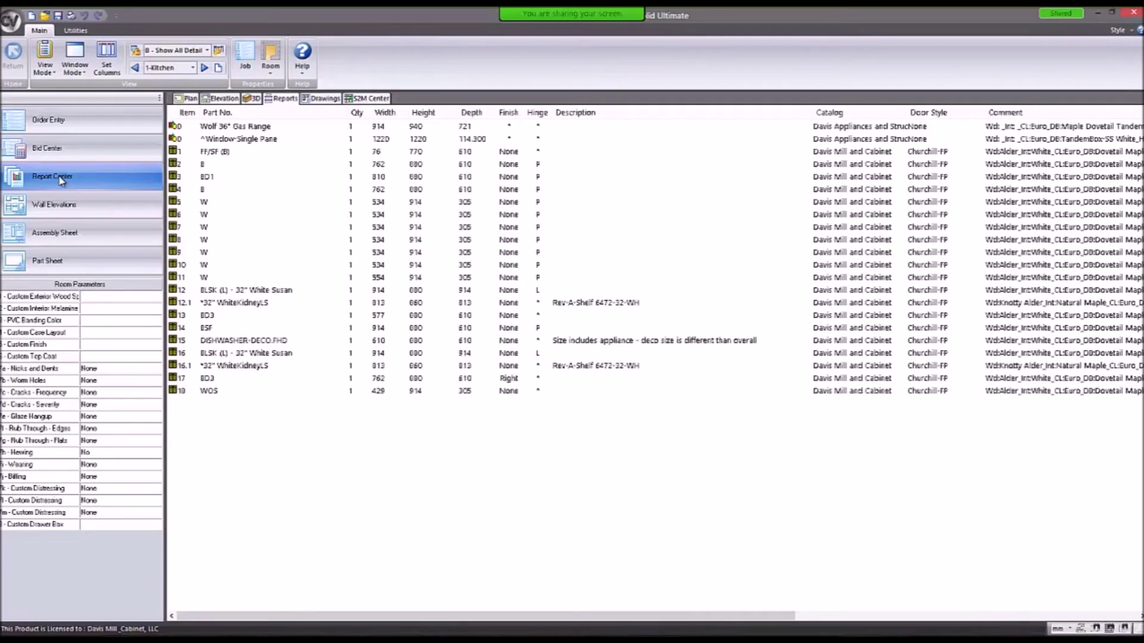
left_click(66, 179)
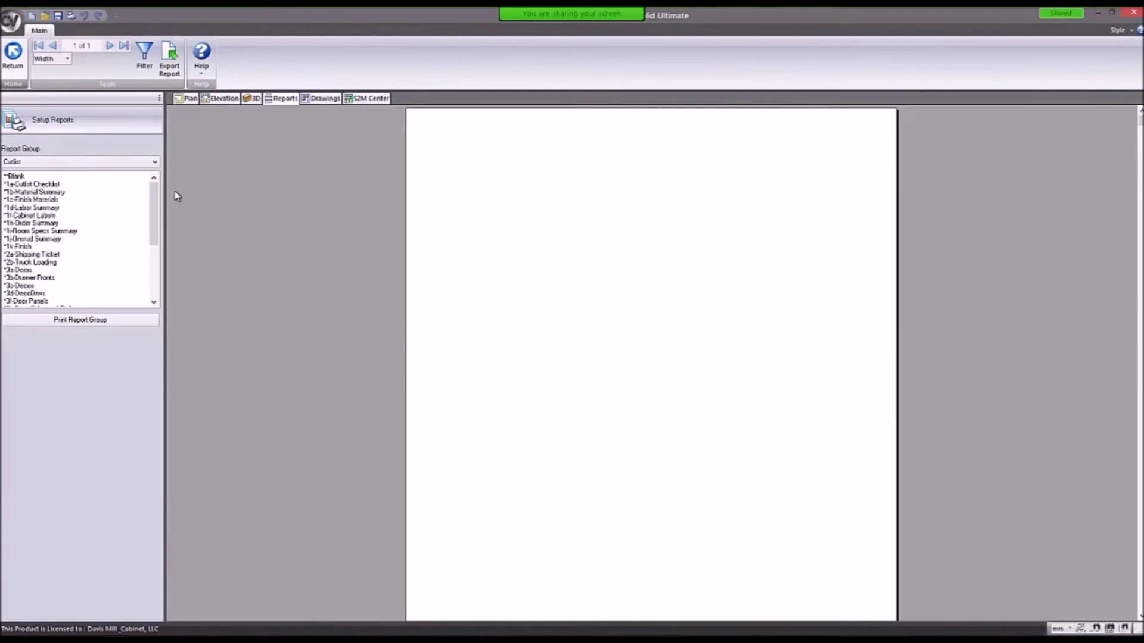
left_click(42, 224)
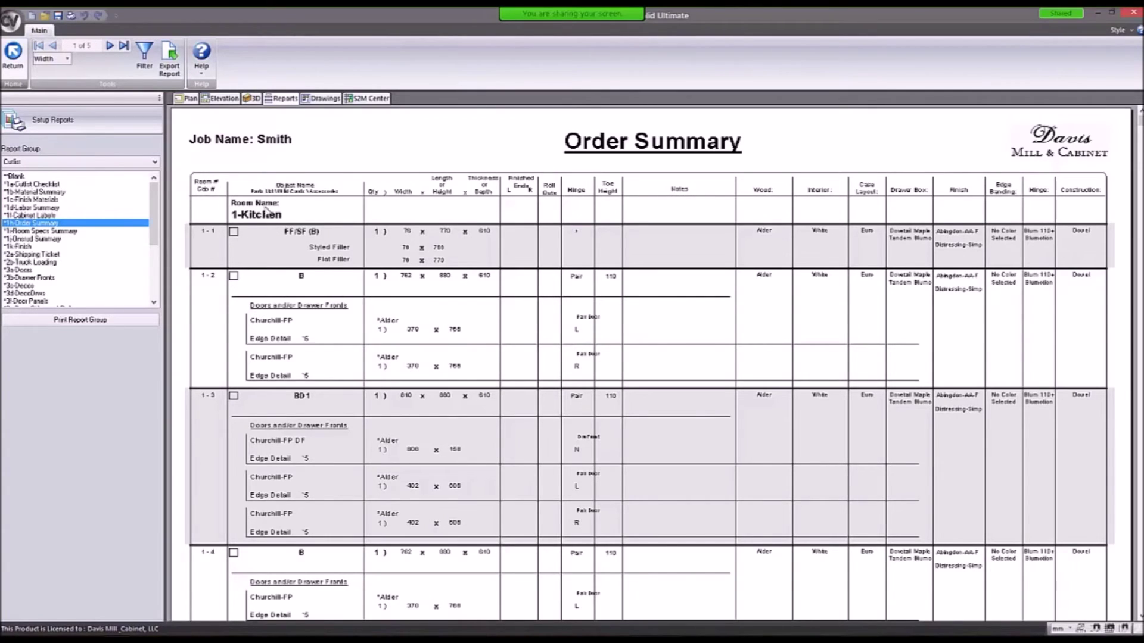
left_click(13, 55)
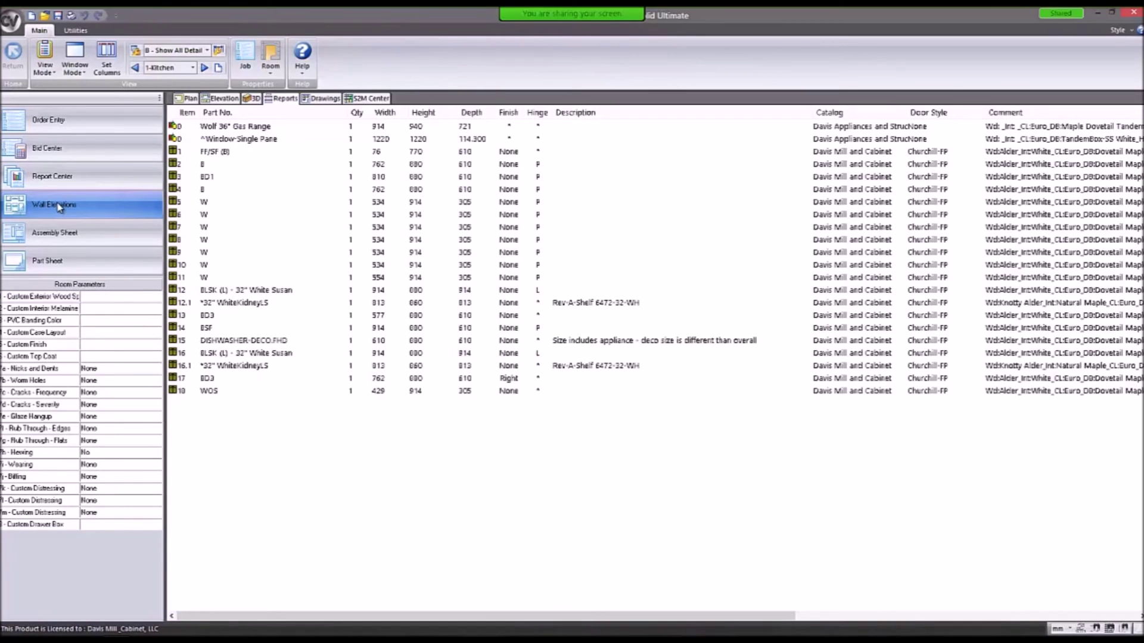
Send all kitchen wall elevations to drawings with the 11 x 17 template on landscape B 11 x 17 Inches paper, and show the drawings.
left_click(58, 206)
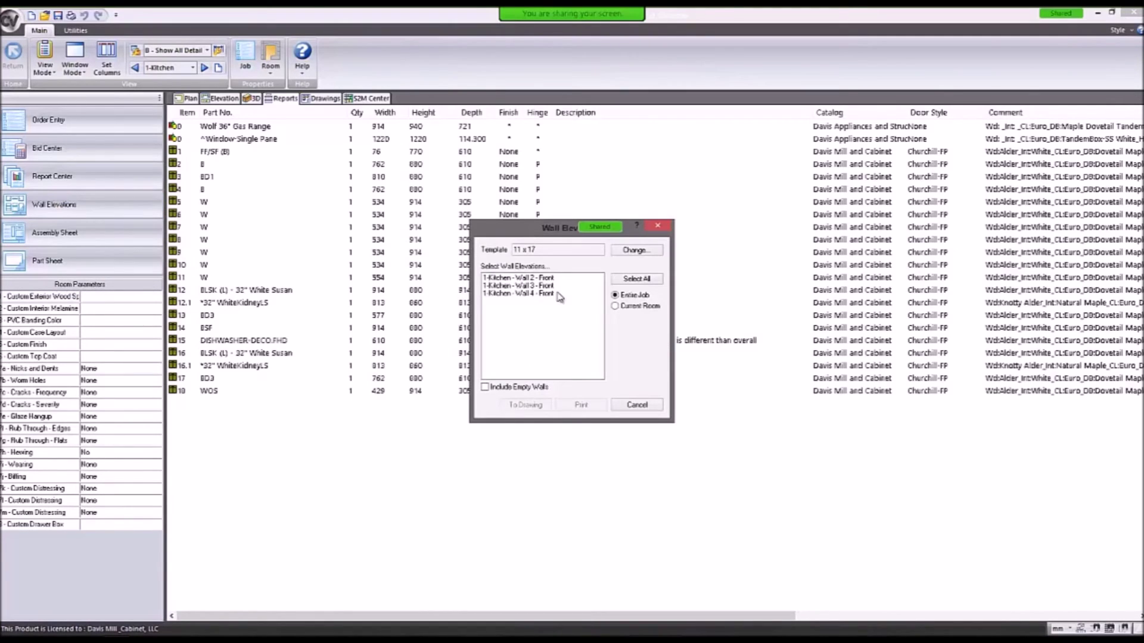
left_click(513, 278)
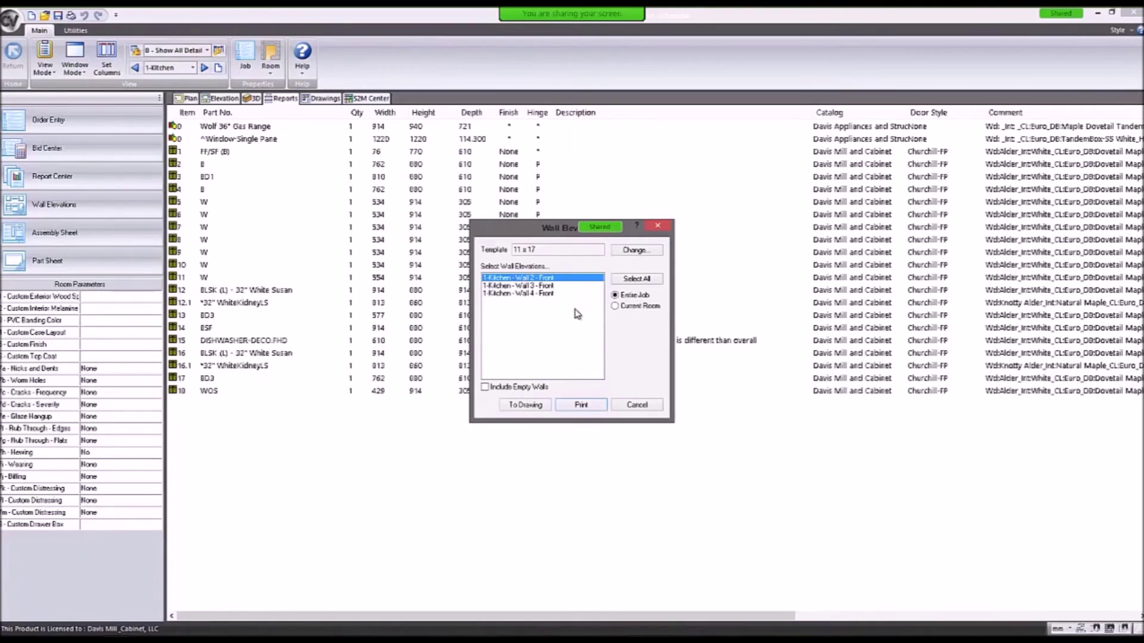
left_click(626, 280)
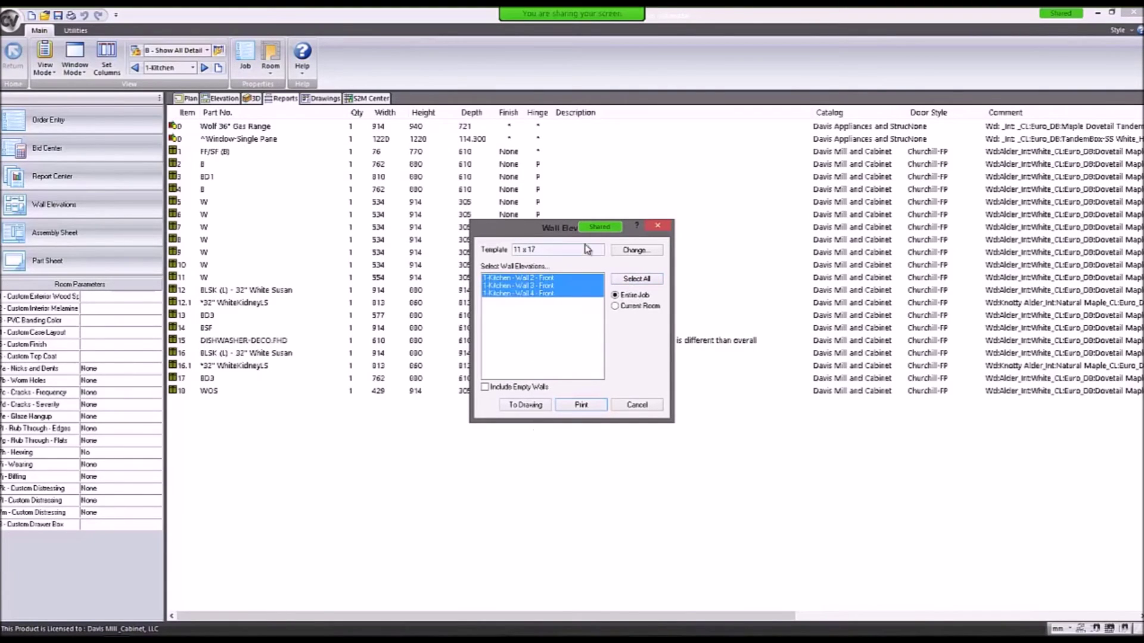
left_click(525, 406)
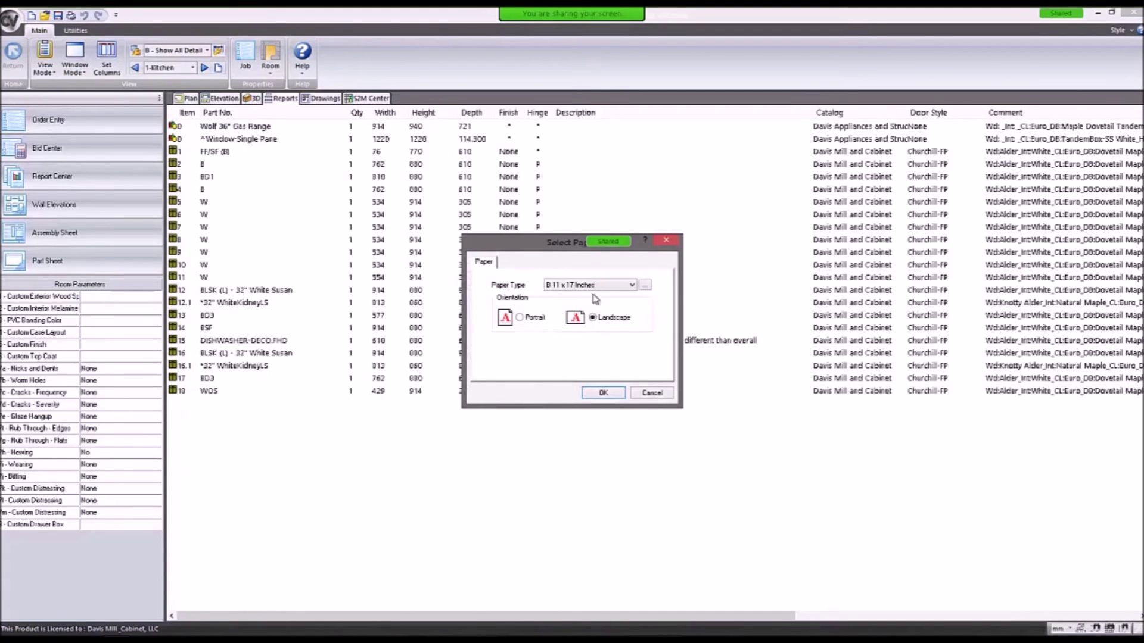
left_click(603, 393)
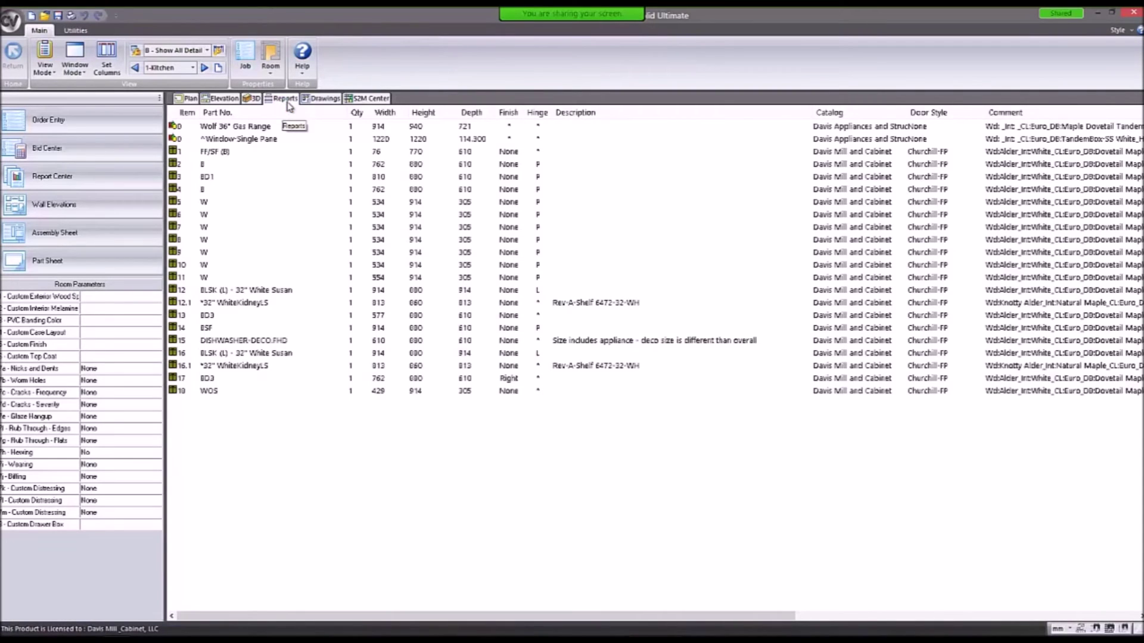
left_click(322, 100)
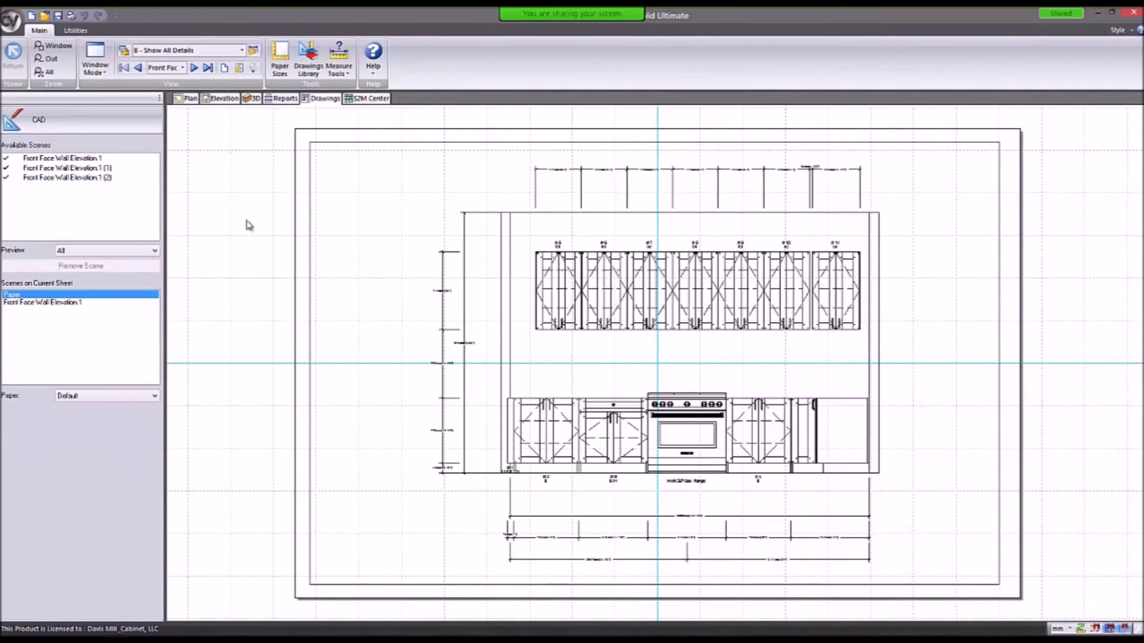
Page through the remaining wall elevation drawings, check the kitchen plan view, and return to the report item list.
left_click(194, 69)
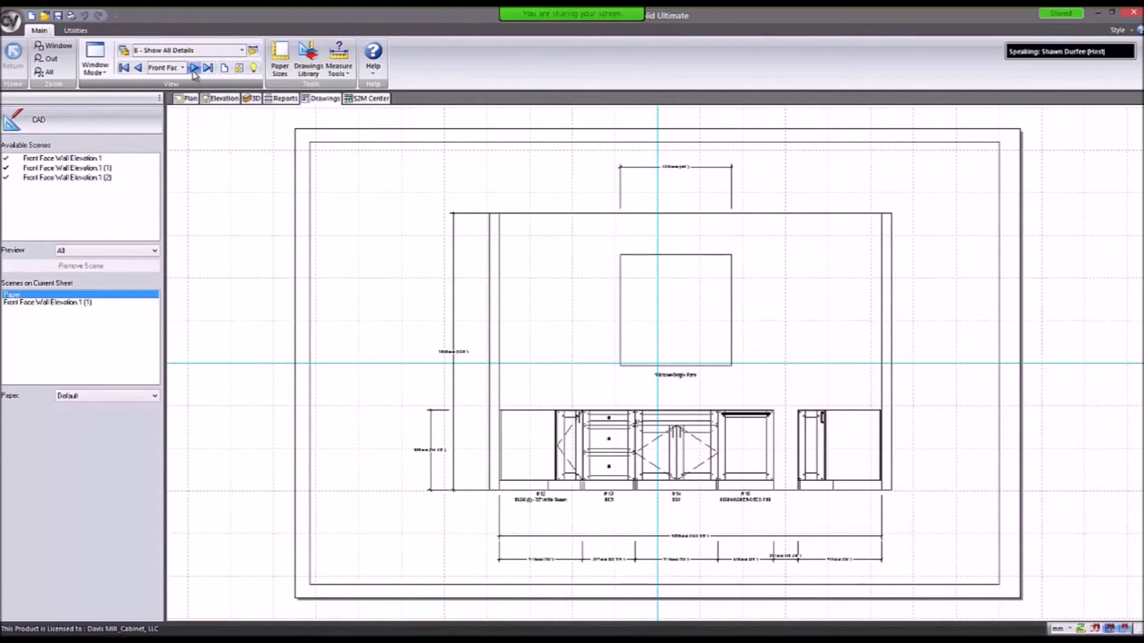
left_click(194, 68)
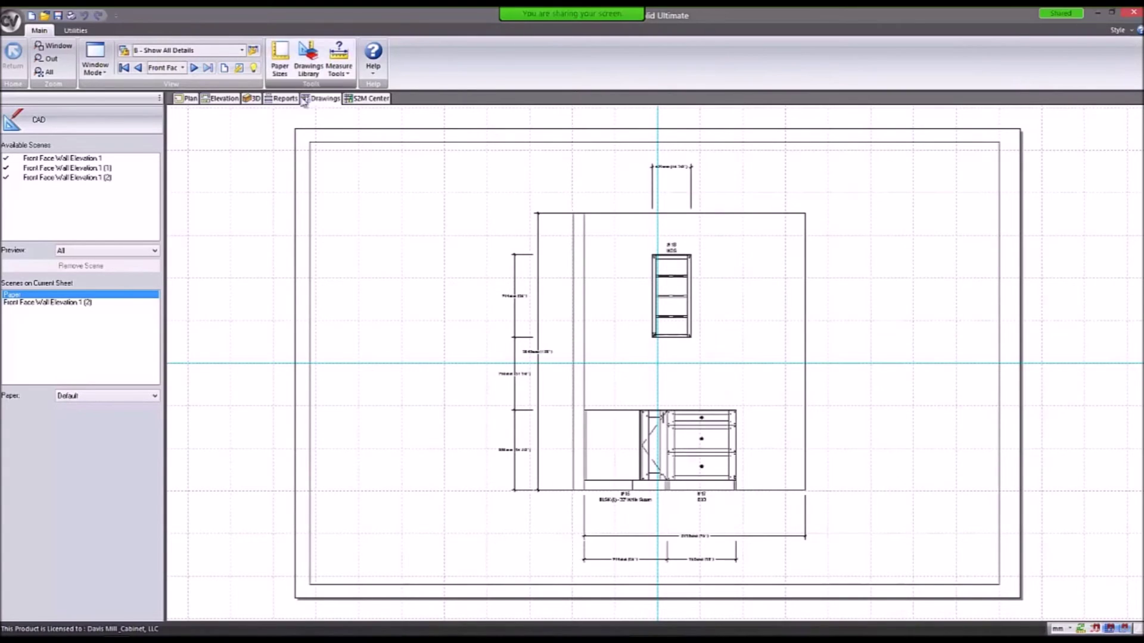
left_click(191, 98)
scroll(604, 288, "down", 2)
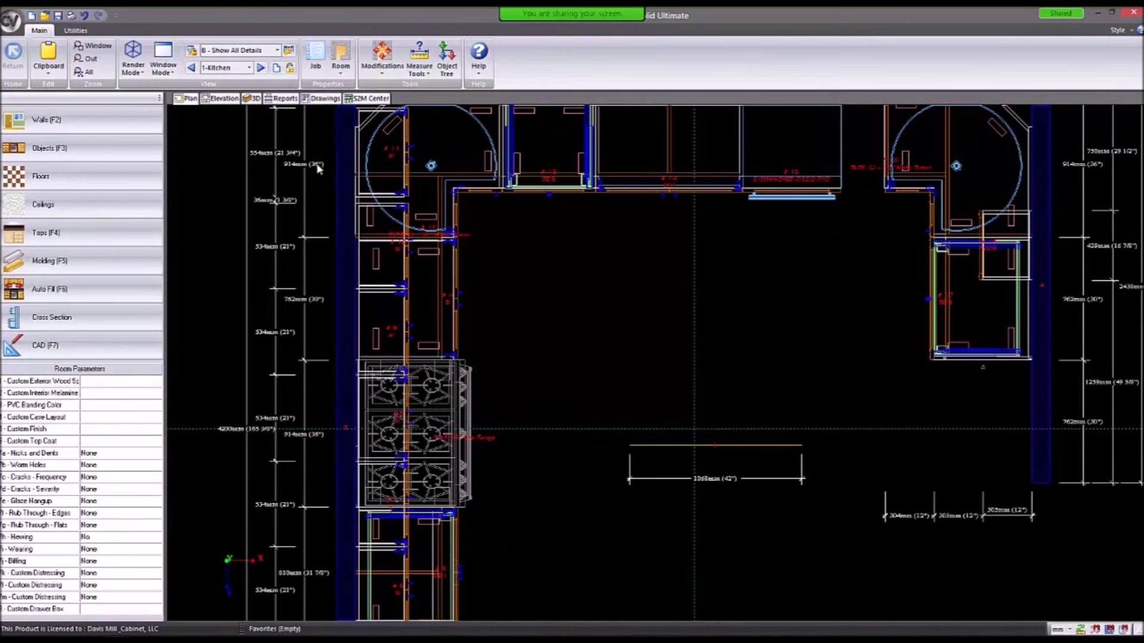
left_click(282, 98)
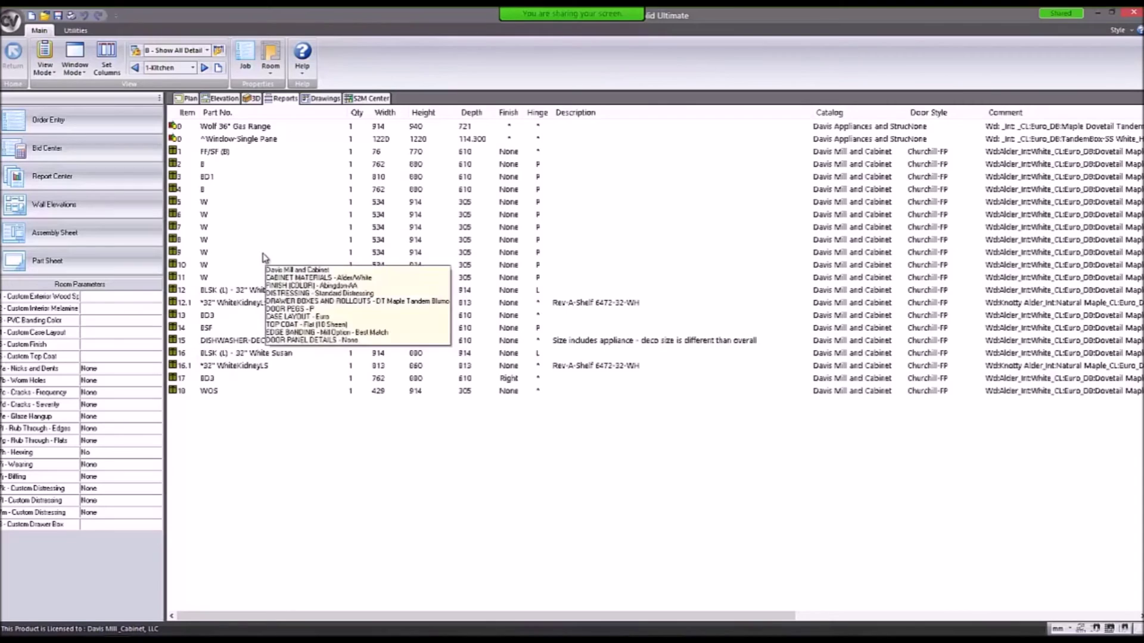
left_click(83, 214)
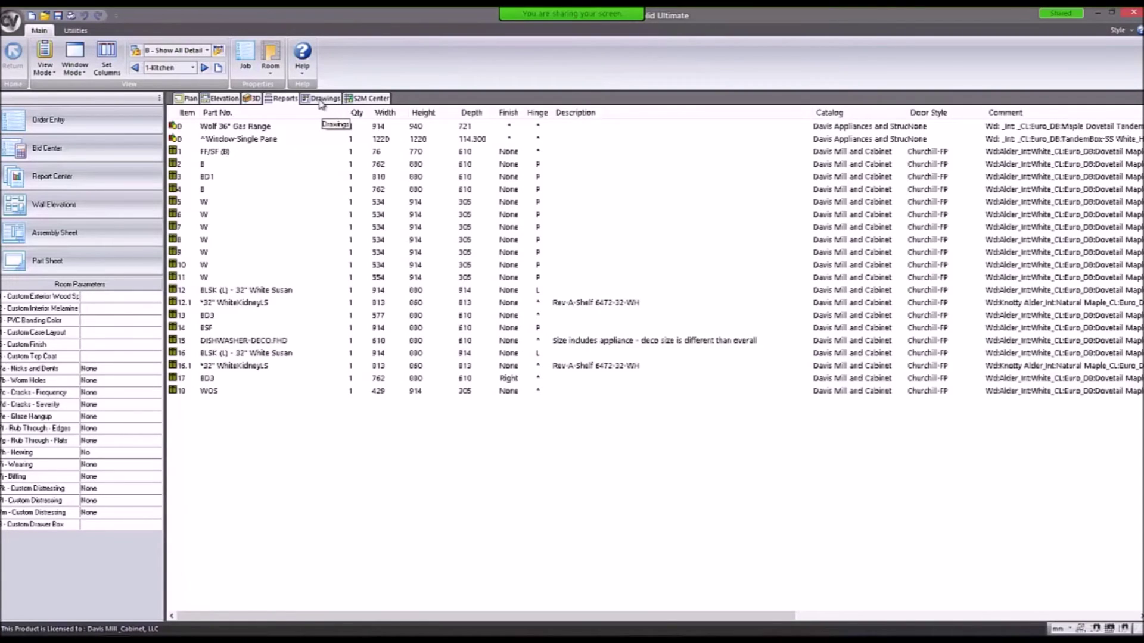
Open the S2M Center and examine the kitchen's parts list, from the alder door parts to the white melamine case parts.
left_click(370, 100)
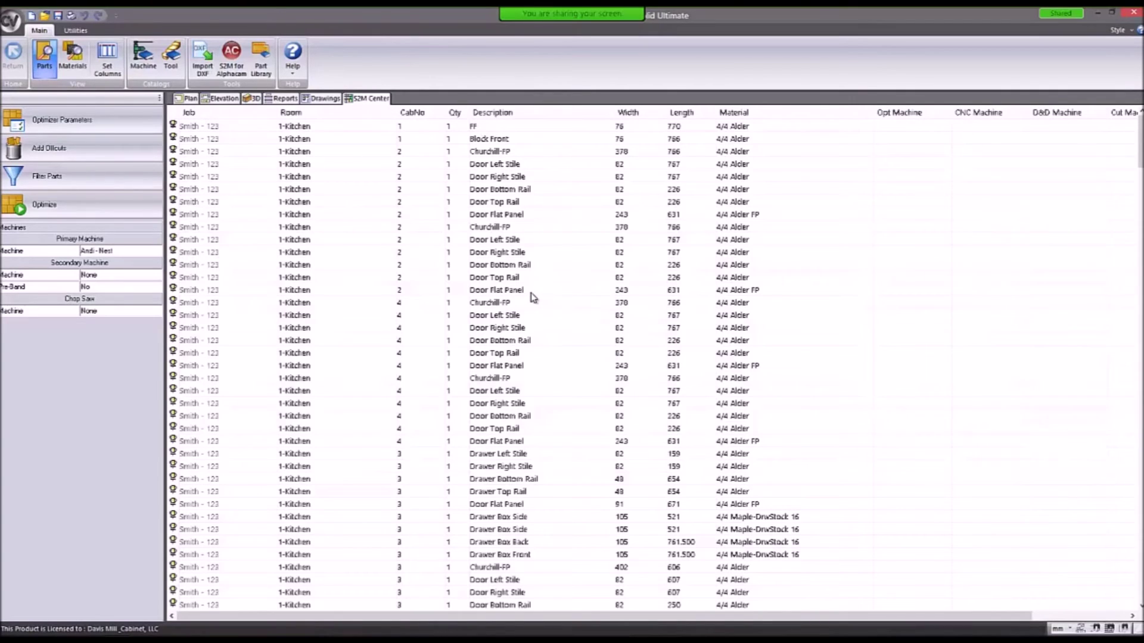
left_click(498, 240)
left_click(500, 252)
left_click(498, 228)
scroll(527, 537, "down", 15)
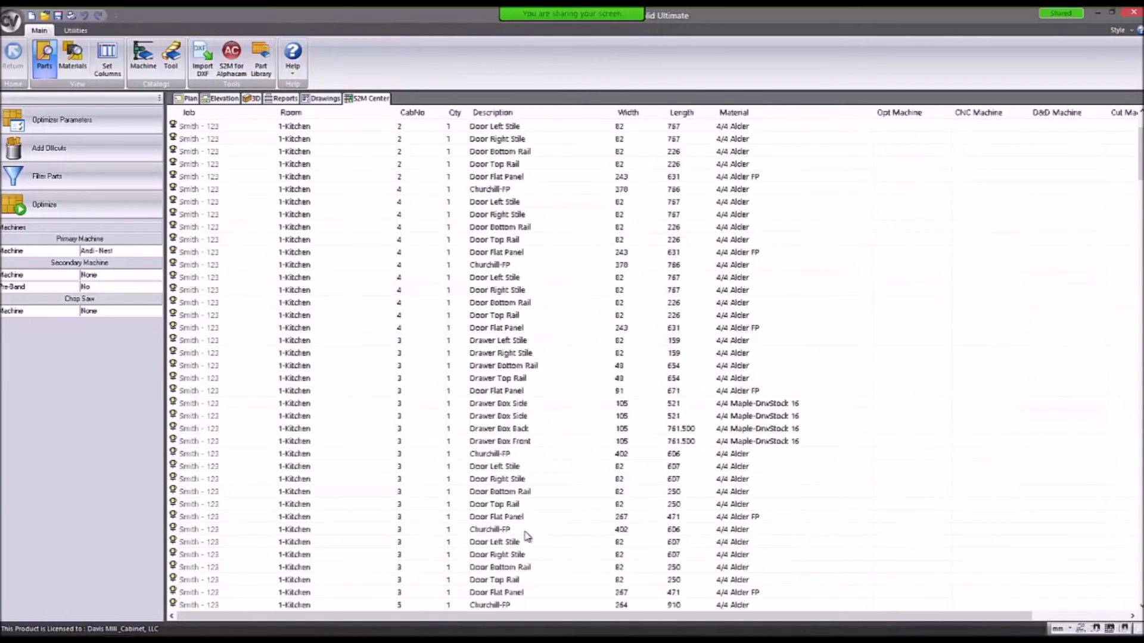
scroll(524, 520, "down", 20)
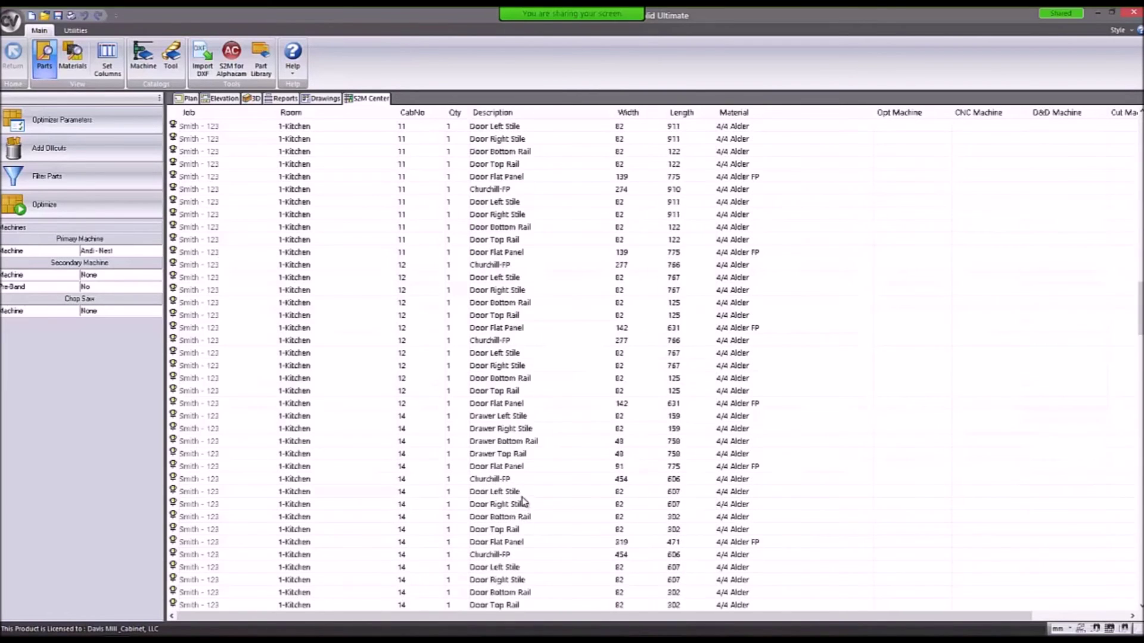
scroll(521, 470, "down", 14)
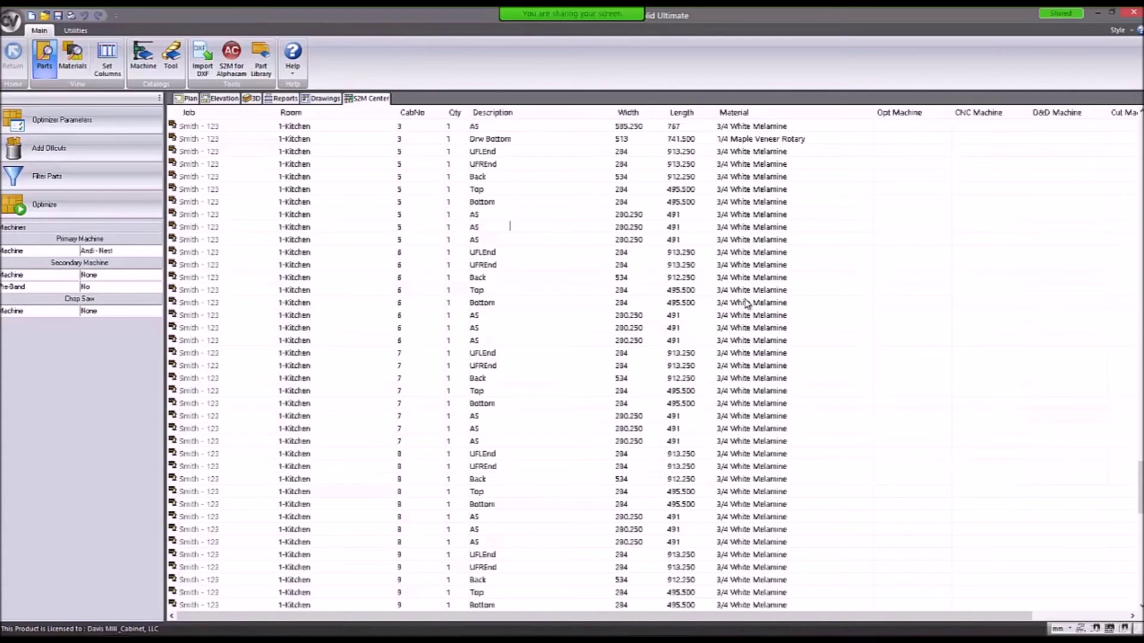
scroll(748, 304, "up", 6)
scroll(748, 351, "down", 15)
scroll(748, 256, "up", 6)
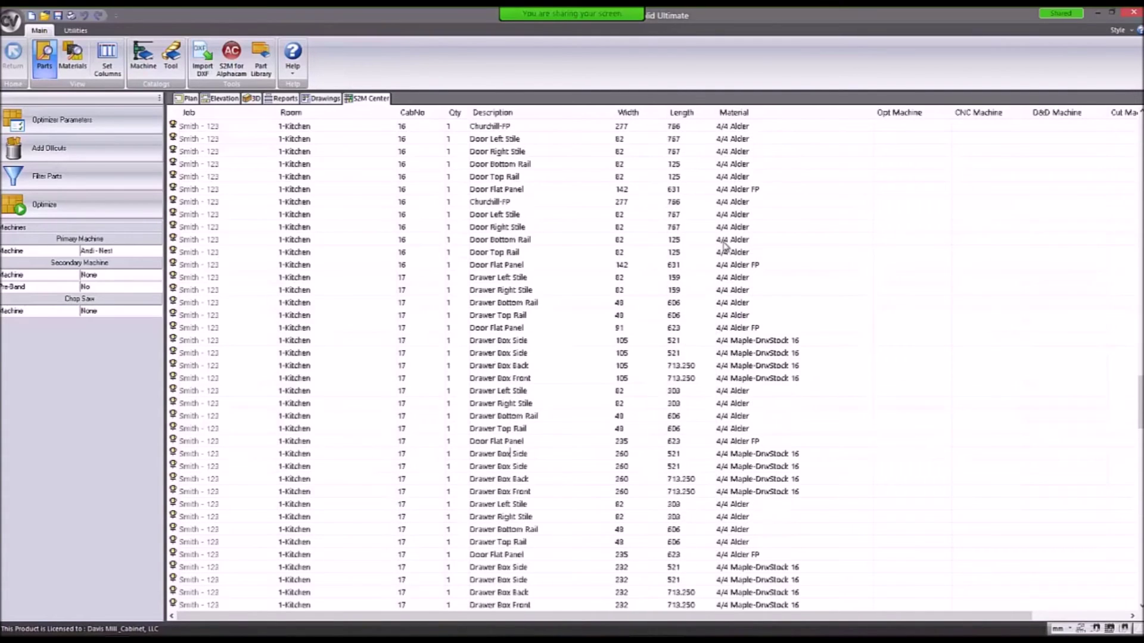
left_click(490, 227)
Optimize the kitchen parts and show the first 3/4 White Melamine cut pattern.
left_click(38, 209)
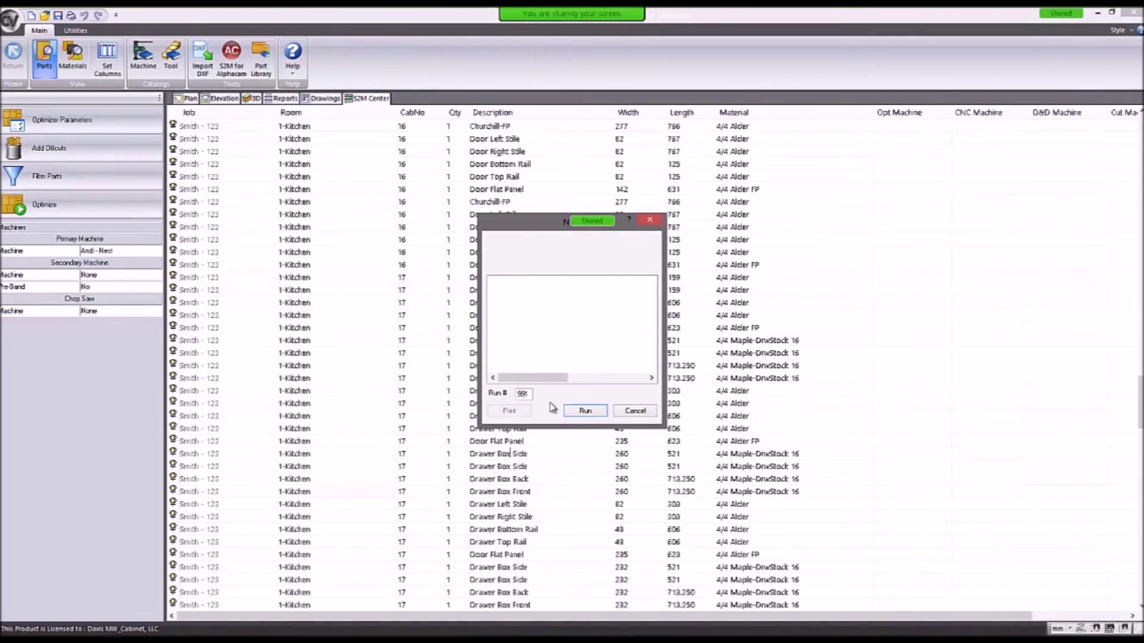
left_click(584, 412)
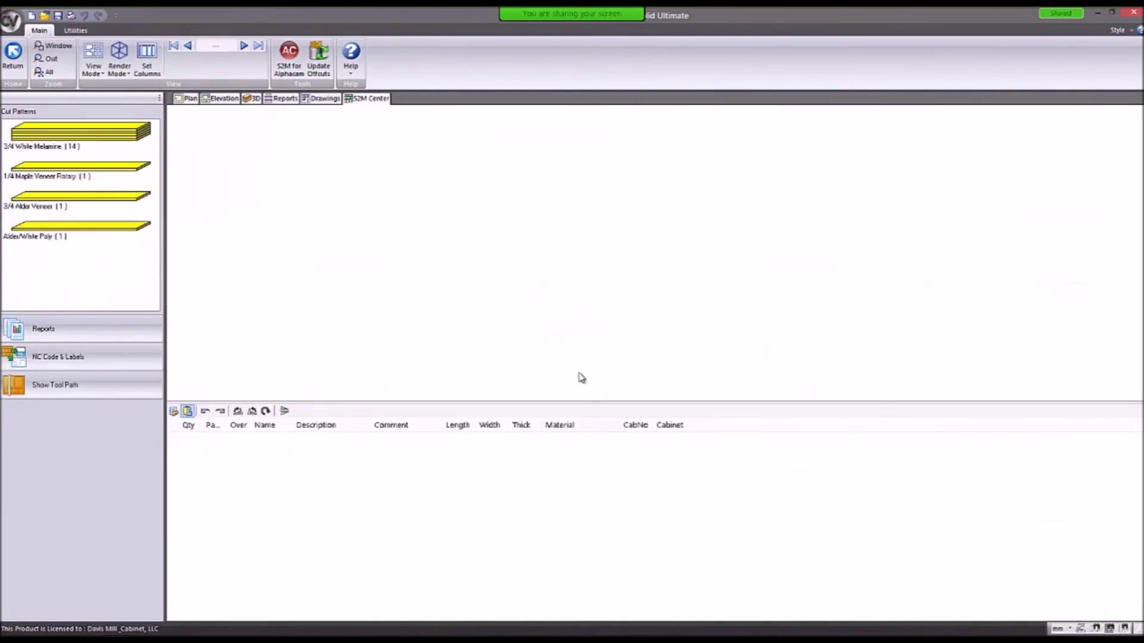
left_click(104, 145)
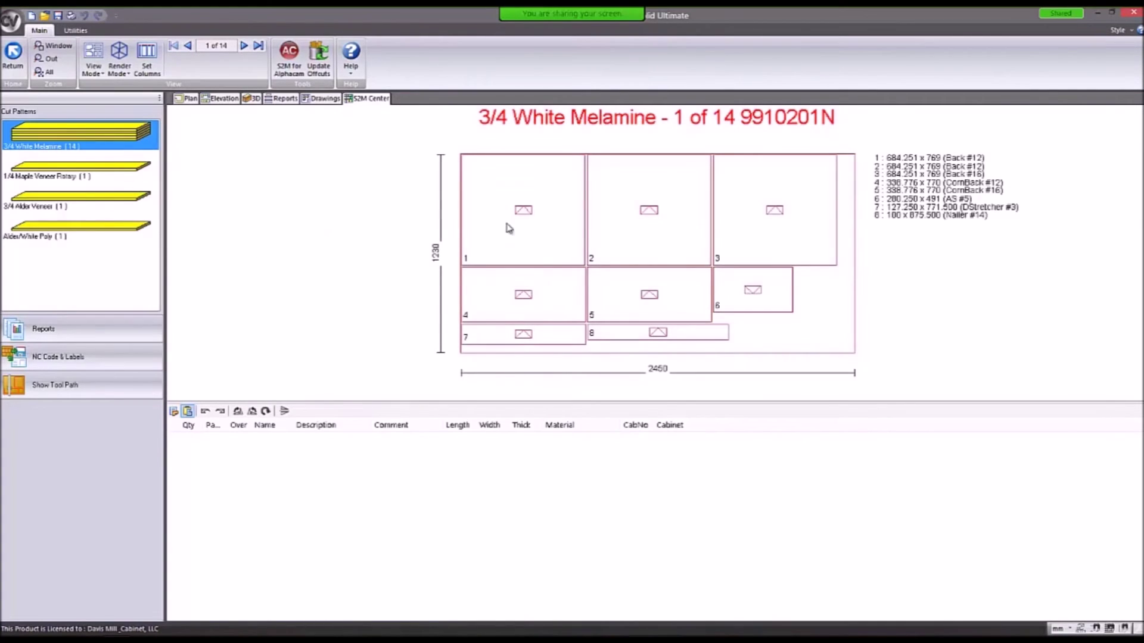
Review the 3/4 White Melamine cut patterns sheet by sheet through sheet 10.
left_click(244, 47)
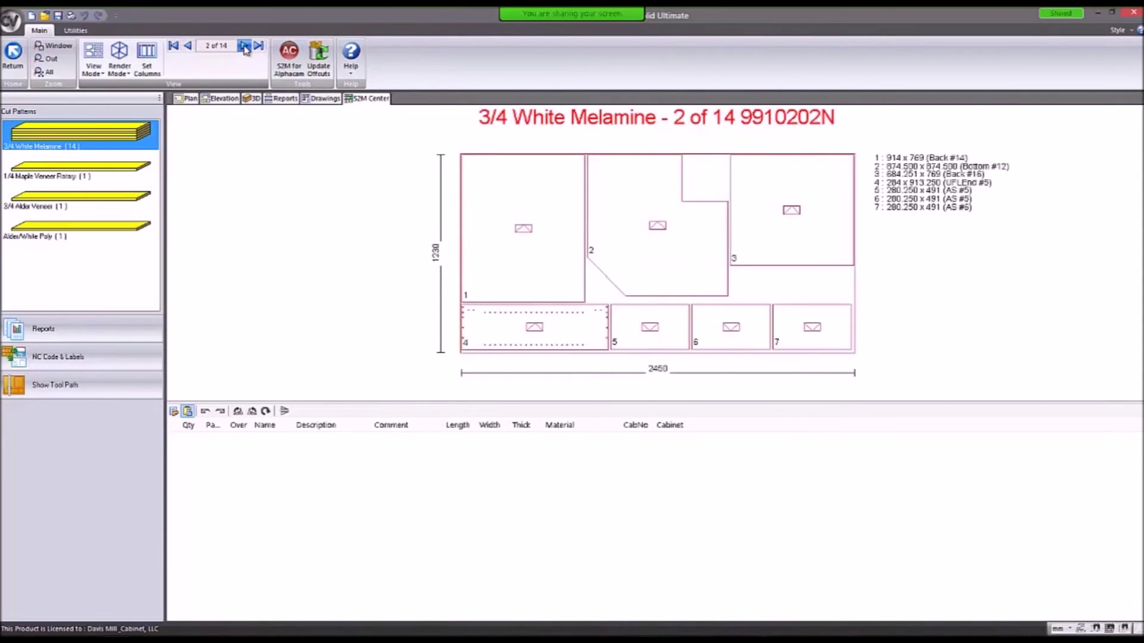
left_click(245, 48)
left_click(245, 48)
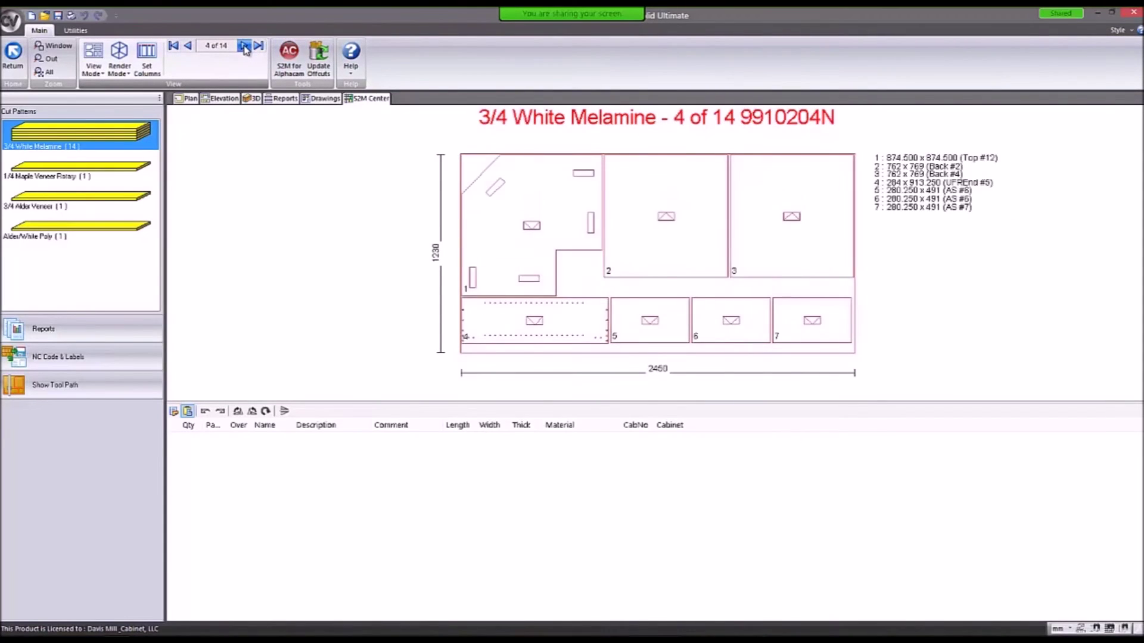
left_click(245, 47)
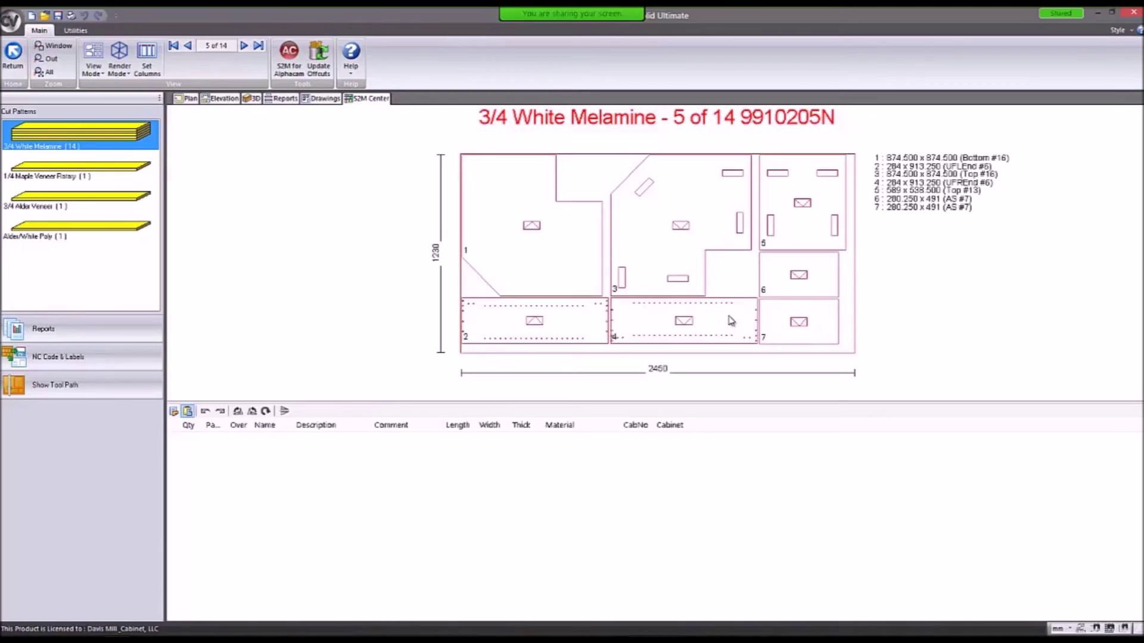
mouse_move(706, 328)
left_click(244, 53)
left_click(246, 53)
left_click(245, 53)
left_click(245, 53)
left_click(244, 53)
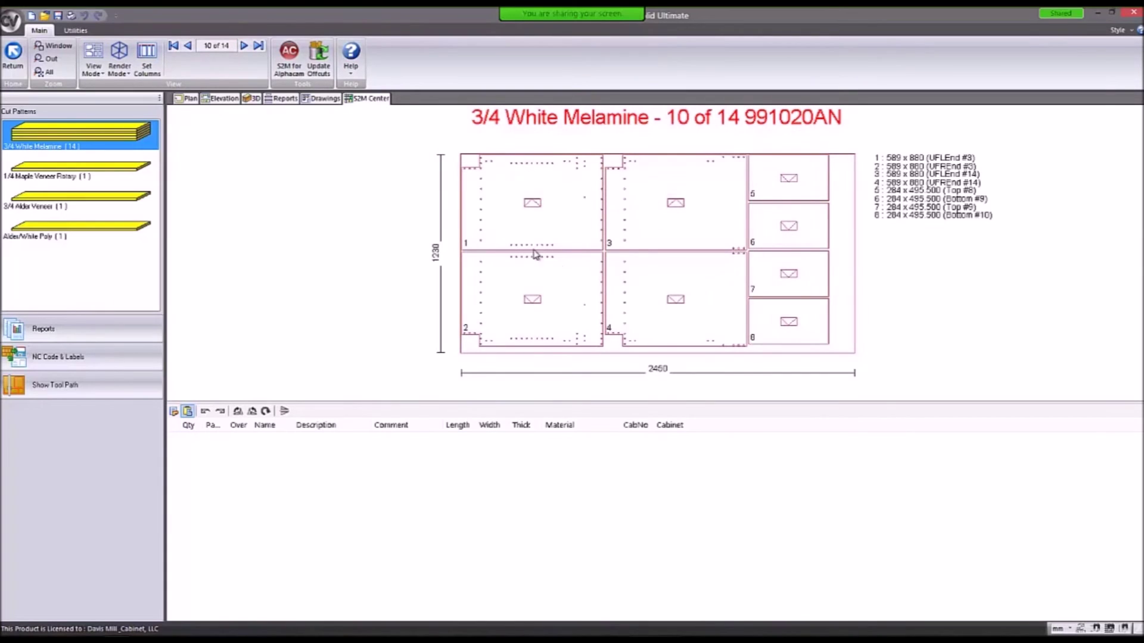
View the cut patterns of the remaining materials through Alder/White Poly, and return to the plan without generating NC or label data.
left_click(99, 170)
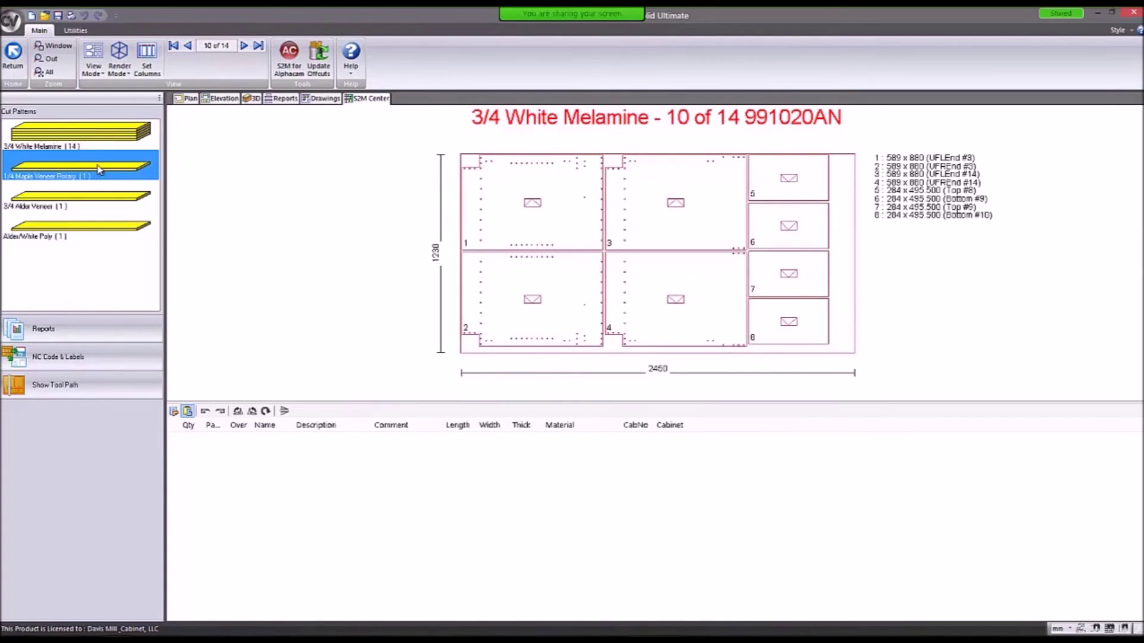
left_click(100, 204)
left_click(104, 224)
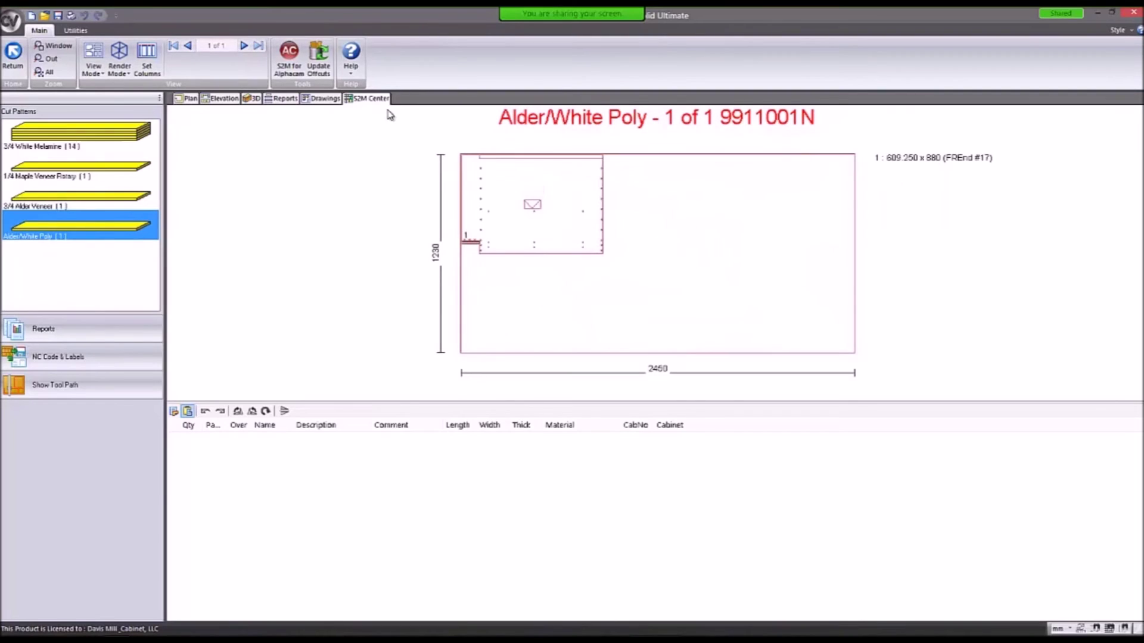
left_click(190, 99)
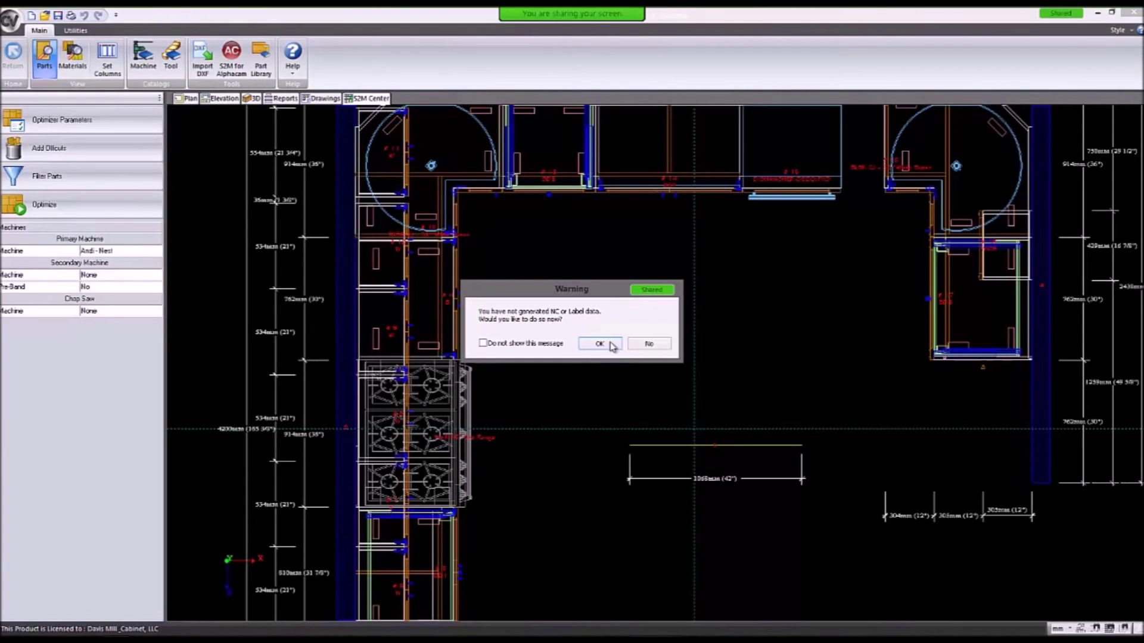
left_click(652, 345)
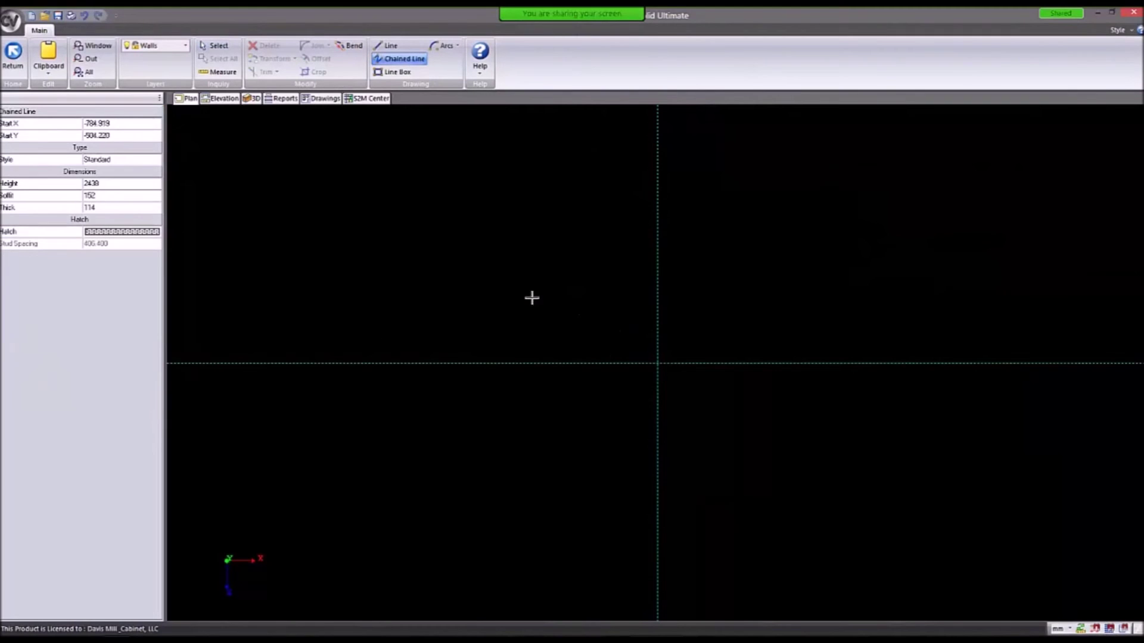
Draw a straight horizontal wall about 2765 mm long in the empty Room 3 plan.
left_click(498, 288)
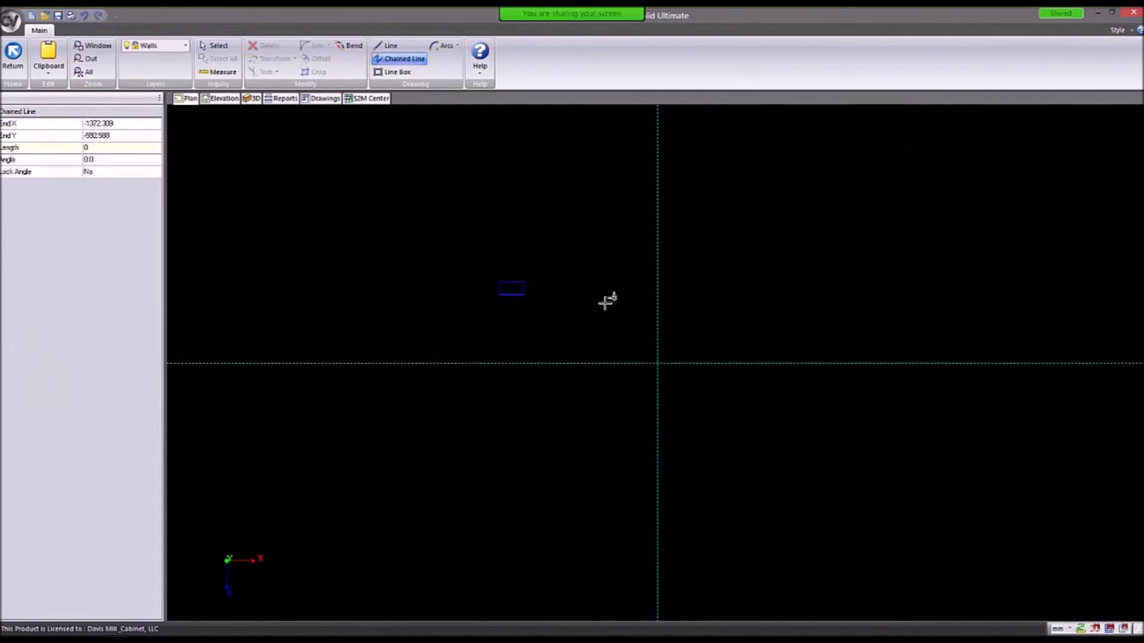
double_click(819, 288)
key("Escape")
key("Escape")
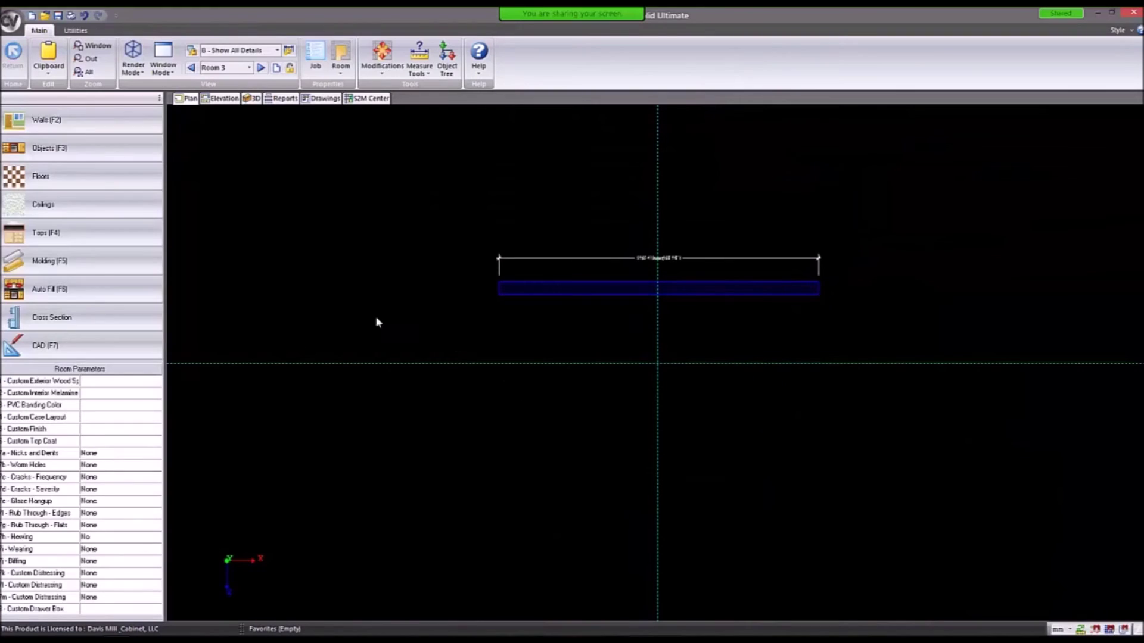
Place a full height door base cabinet B from the Davis Mill and Cabinet catalog on the wall, about 1110 mm from its left end.
left_click(90, 154)
left_click(69, 135)
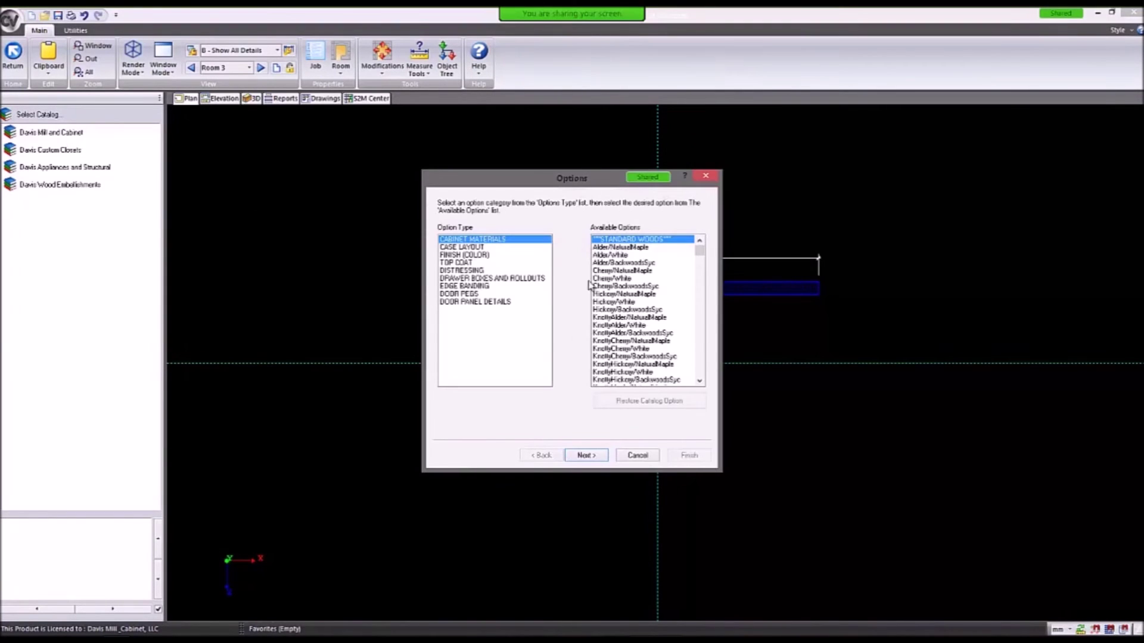
left_click(590, 455)
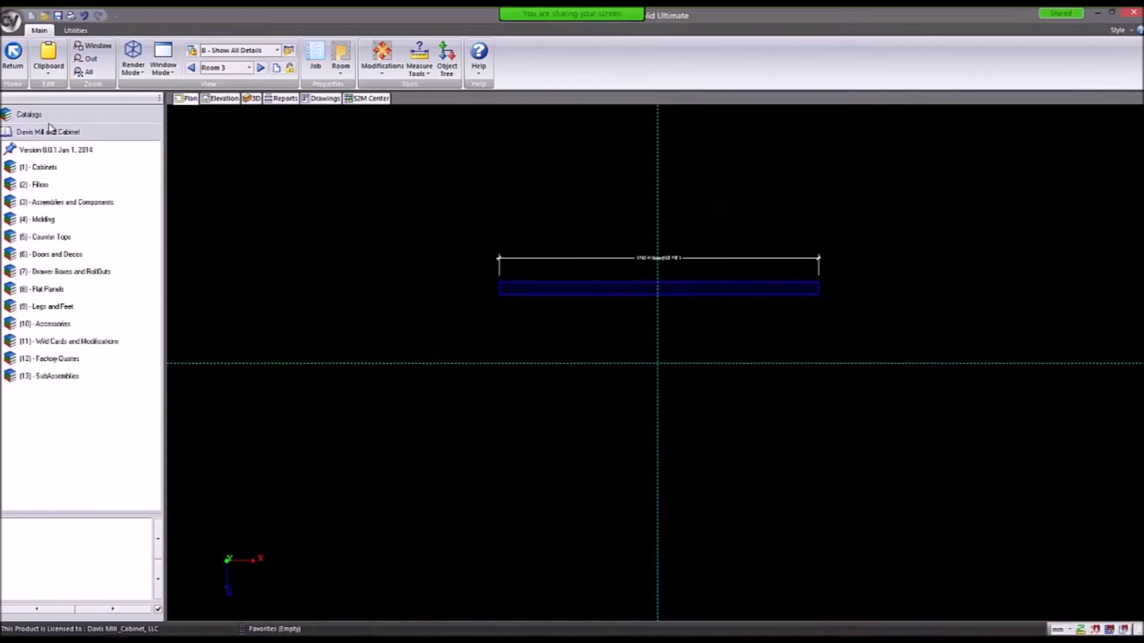
left_click(59, 166)
left_click(54, 169)
left_click(53, 190)
left_click_drag(38, 217, 717, 312)
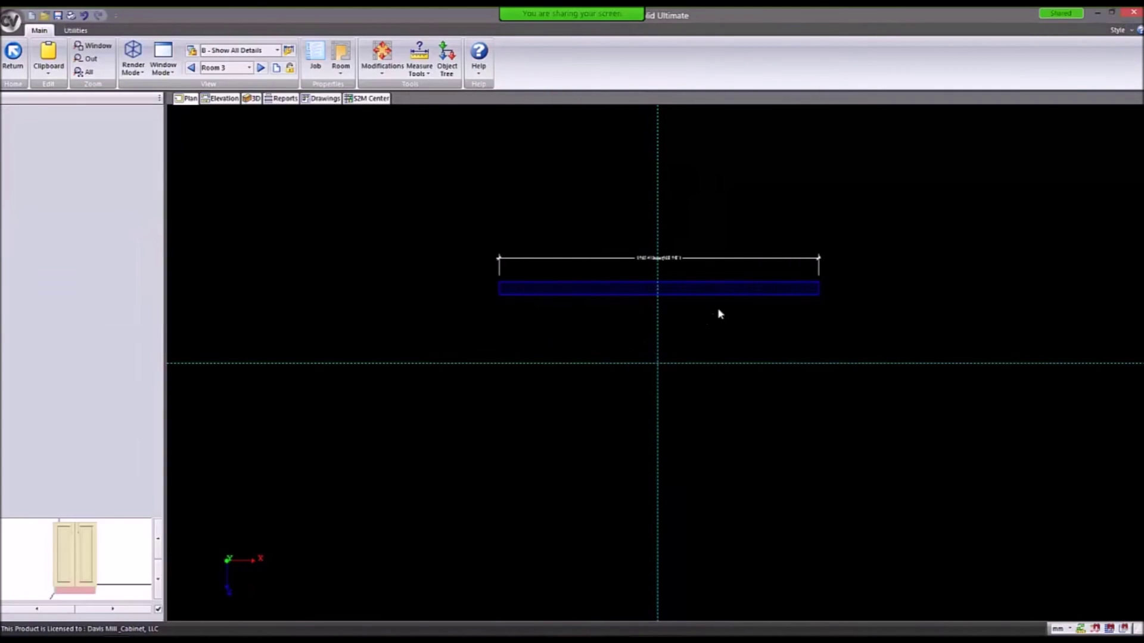
scroll(712, 322, "up", 5)
middle_click_drag(720, 284, 859, 374)
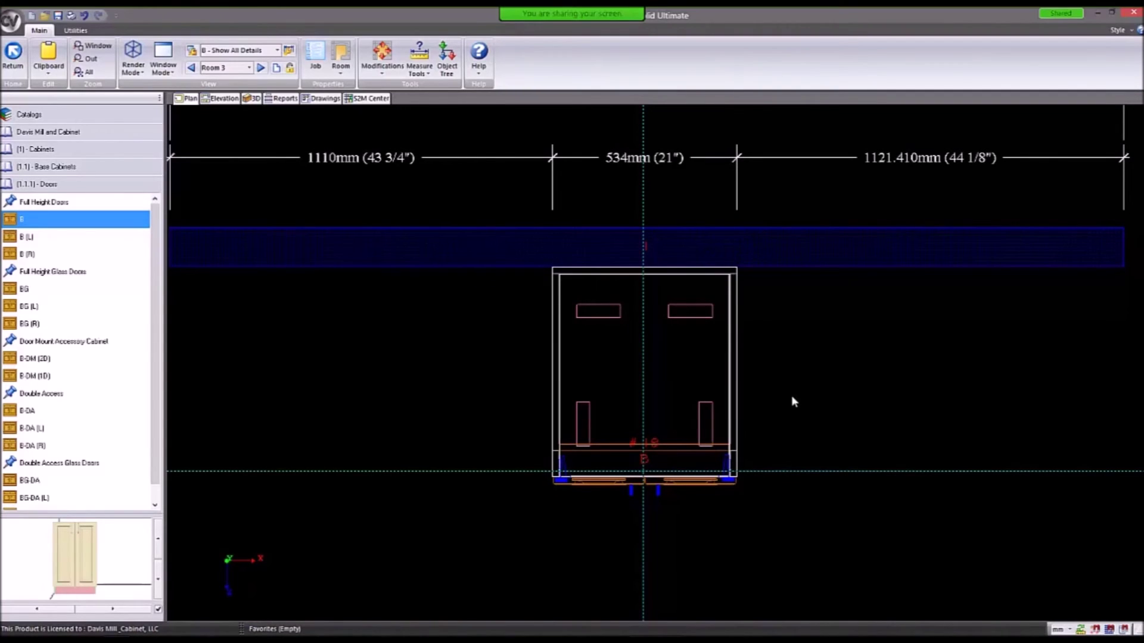
Show the base cabinet in 3D and view it from an angle above its front.
left_click(659, 388)
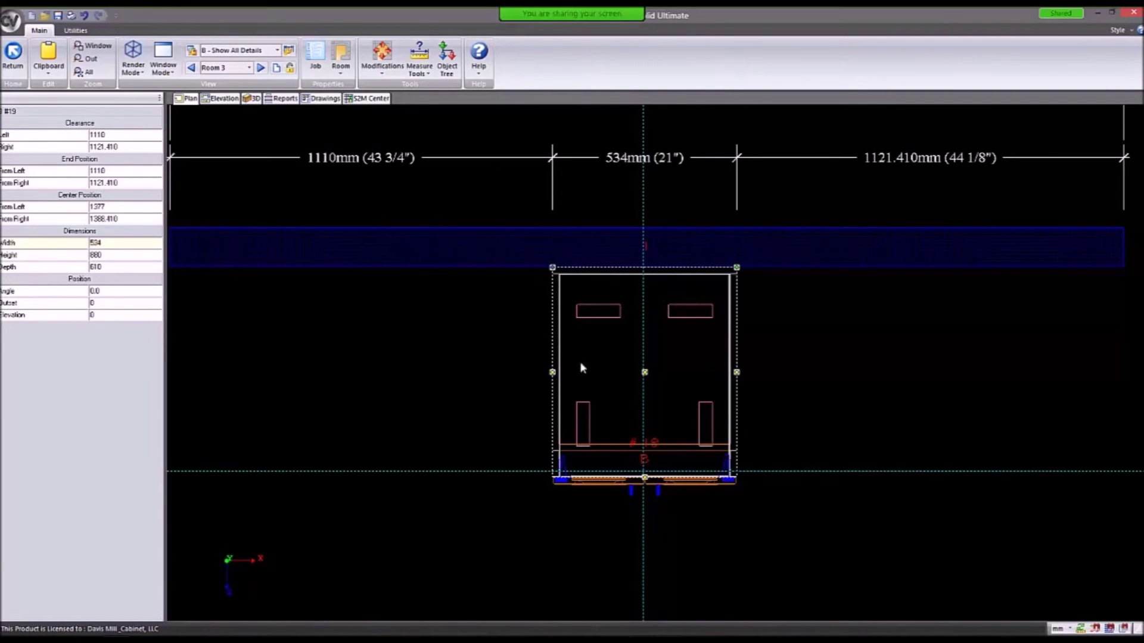
left_click(251, 99)
left_click_drag(322, 301, 619, 373)
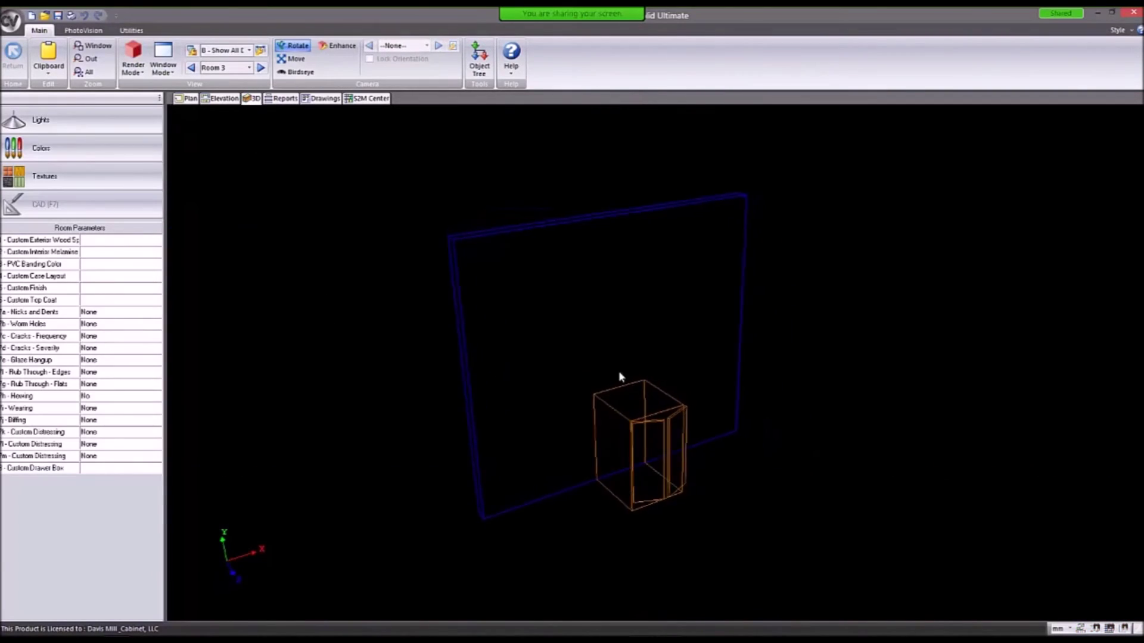
scroll(620, 506, "up", 5)
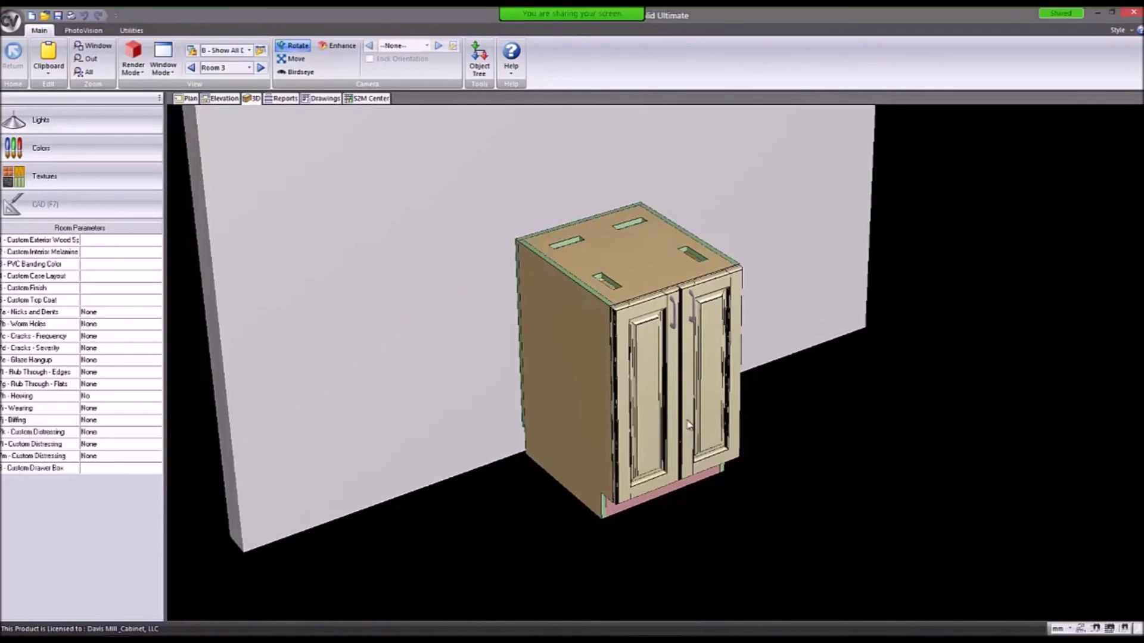
Return to the plan view, select the base cabinet, and examine its construction up close.
left_click(232, 103)
left_click(606, 327)
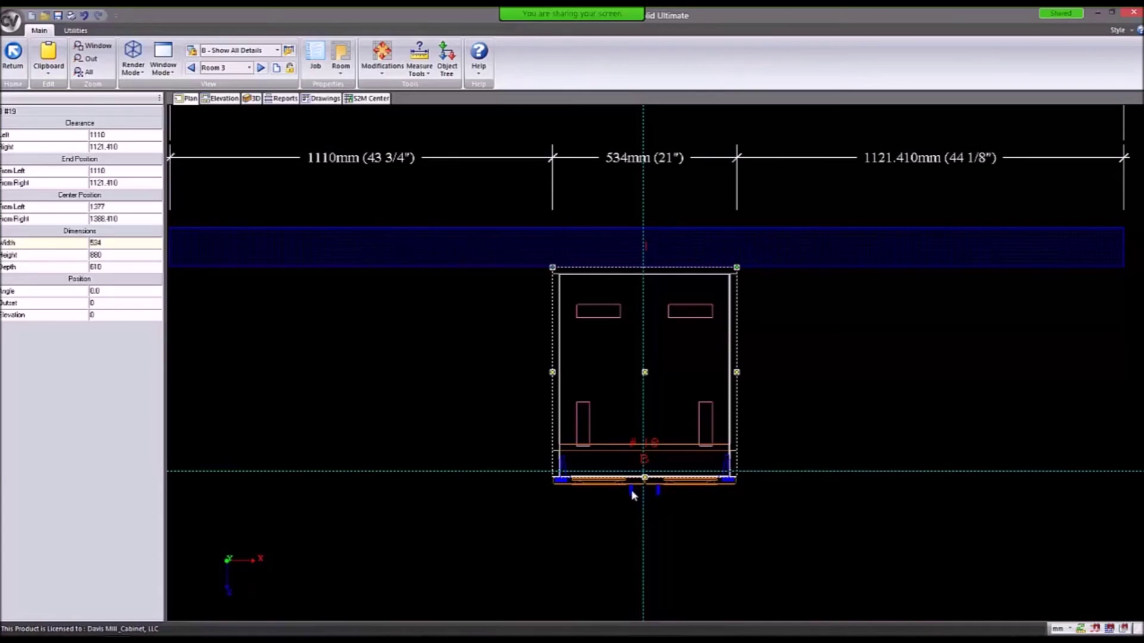
scroll(671, 373, "up", 2)
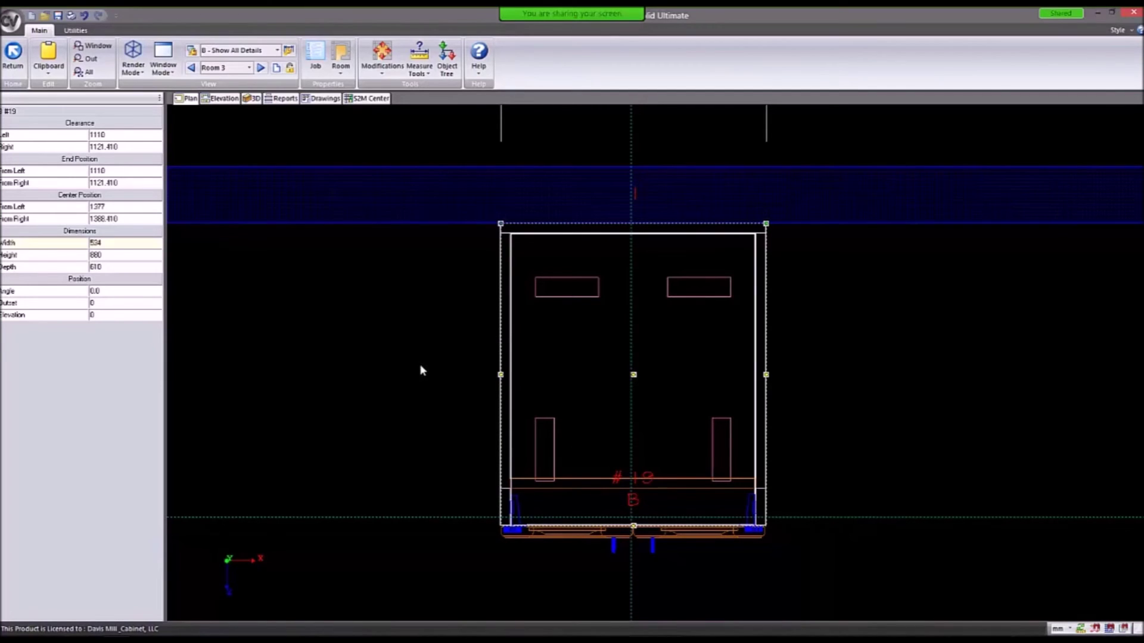
scroll(599, 328, "down", 1)
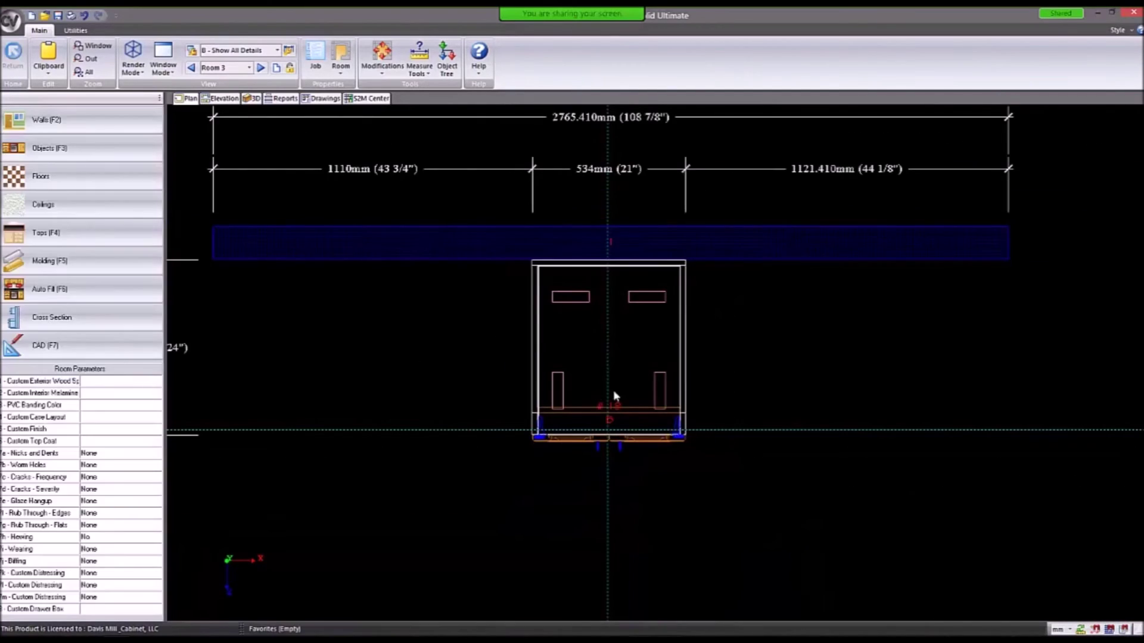
scroll(613, 391, "up", 2)
scroll(769, 370, "down", 1)
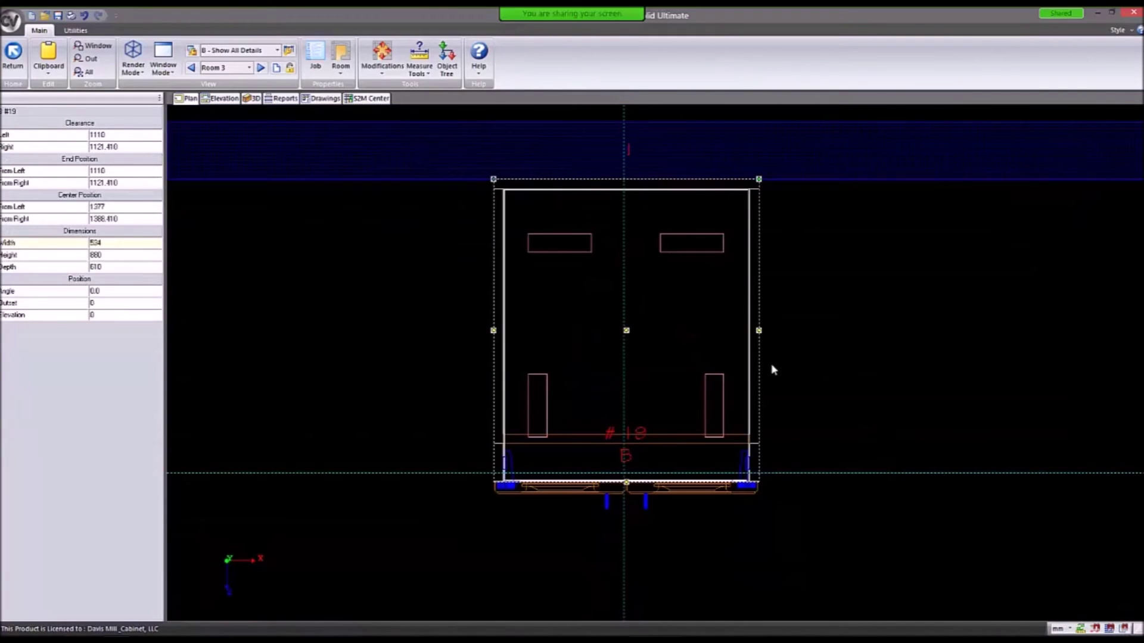
scroll(774, 366, "down", 1)
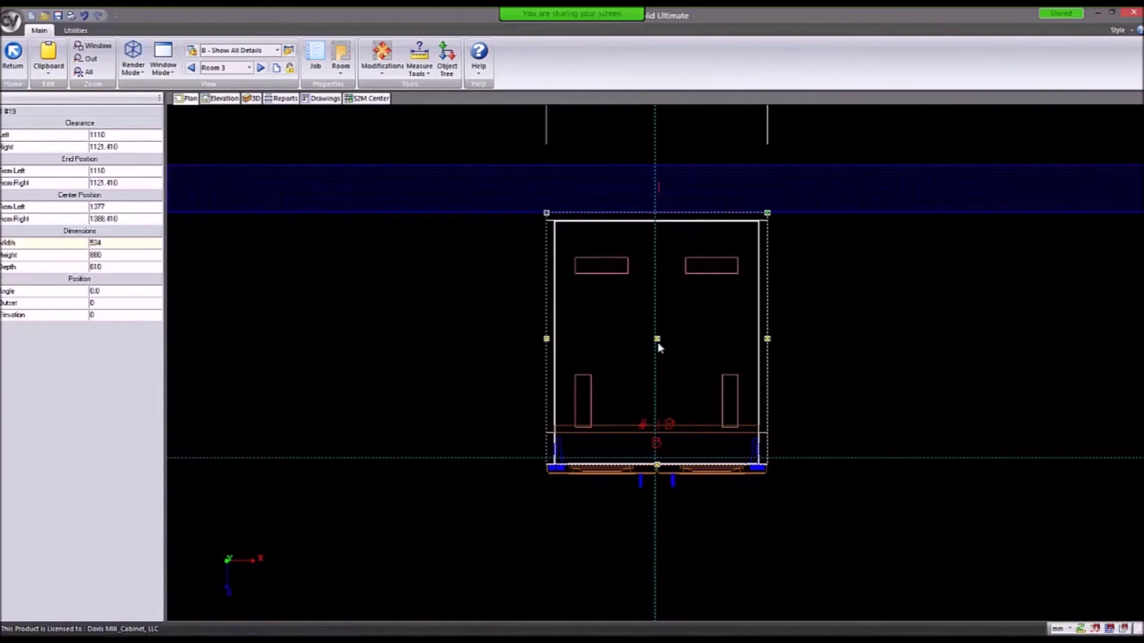
Place an FF/SF (B) solid wood base filler from the Fillers catalog on the wall, about 670 mm from its left end.
left_click(458, 341)
left_click(56, 147)
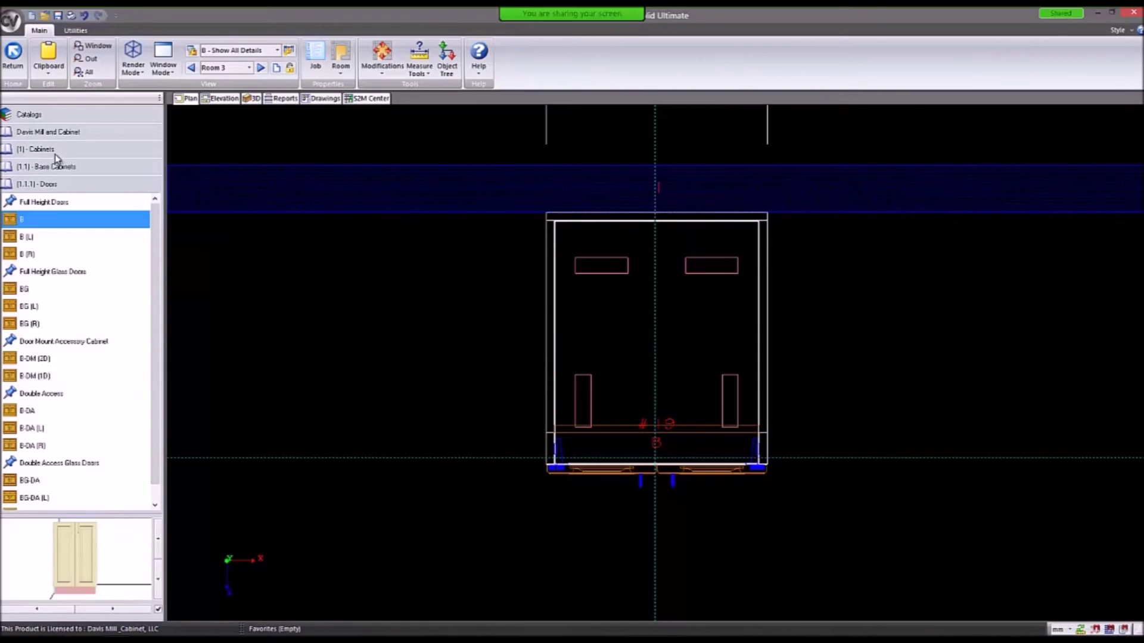
left_click(55, 154)
left_click(55, 135)
left_click(59, 199)
left_click(57, 185)
left_click(54, 149)
left_click(57, 167)
left_click(62, 219)
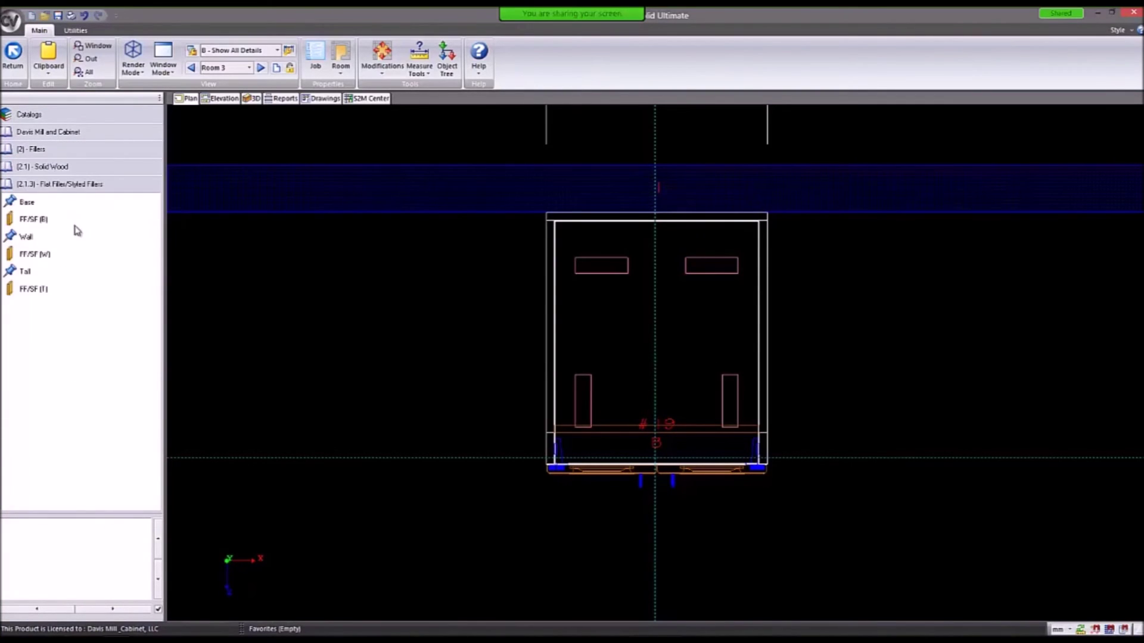
left_click(48, 220)
left_click(375, 358)
middle_click_drag(417, 372, 554, 396)
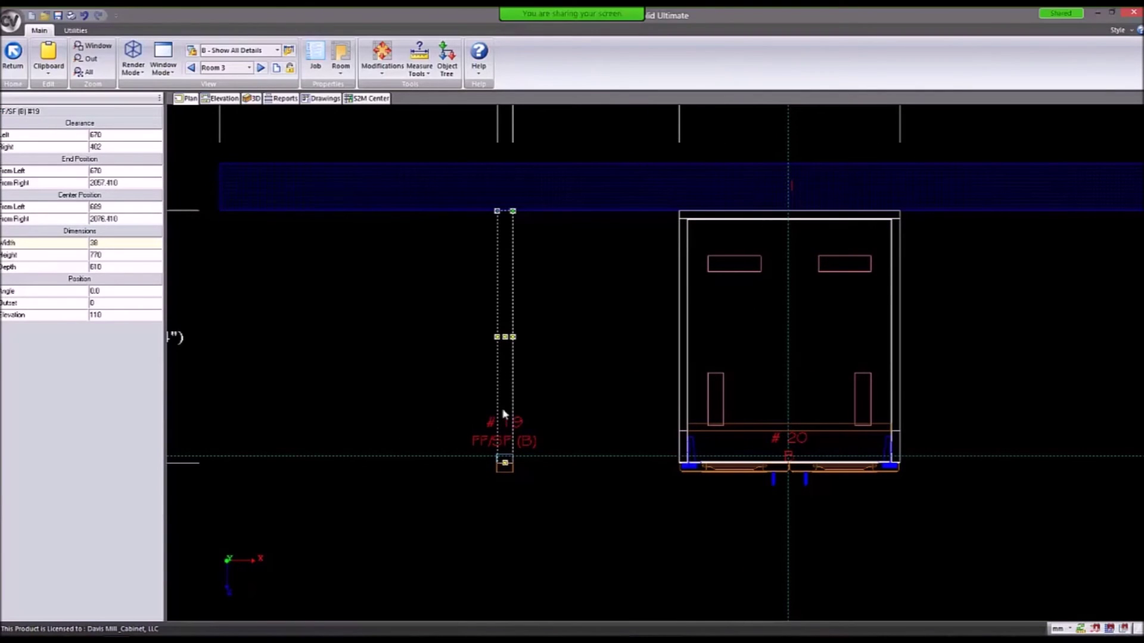
Set the filler's right clearance to 0 so it sits against the base cabinet.
left_click(108, 268)
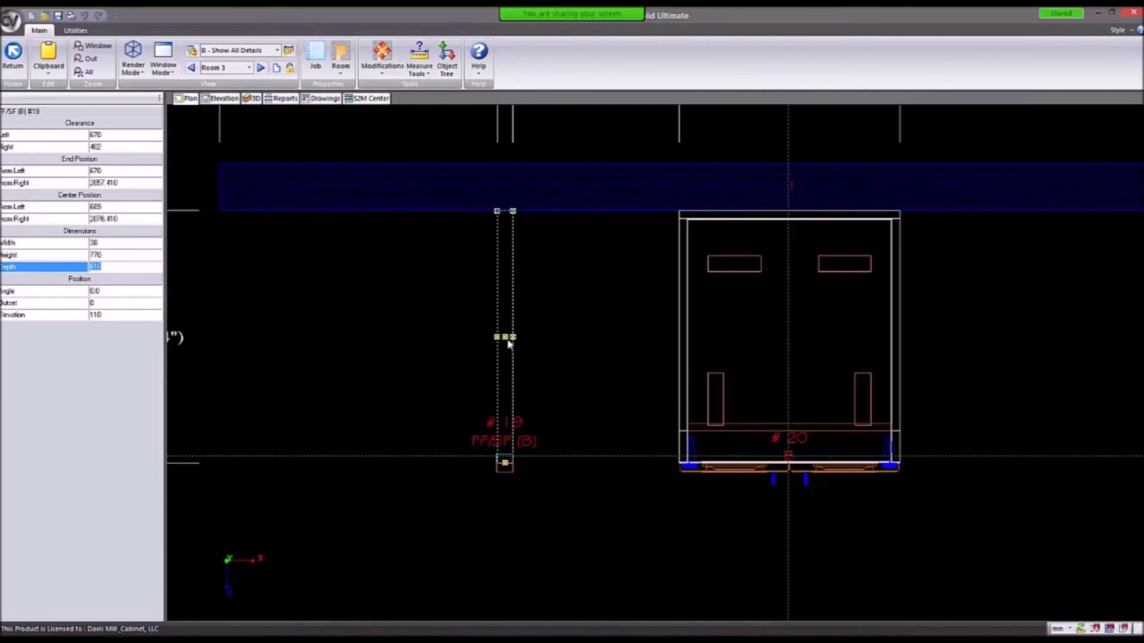
left_click(110, 146)
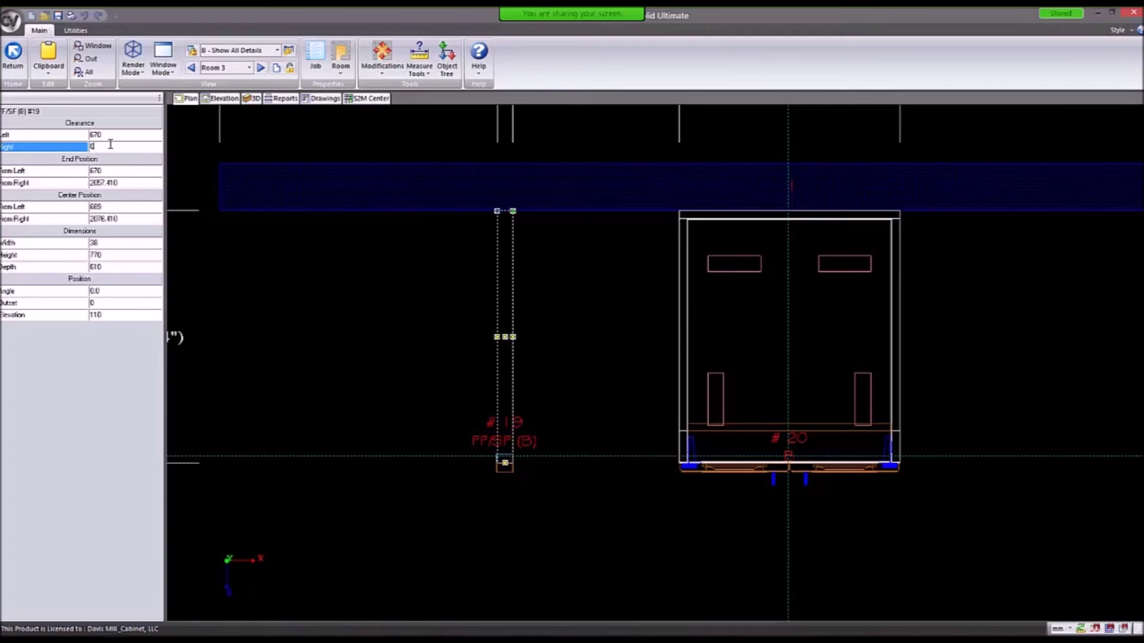
key("Return")
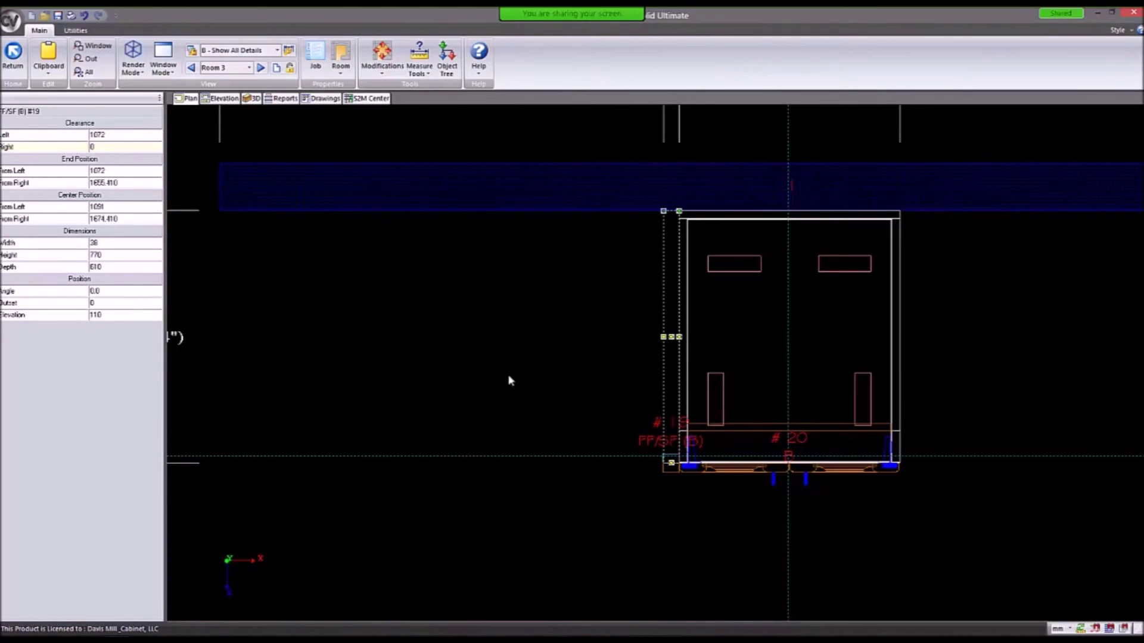
left_click(590, 357)
Set the filler's width to 152 mm, stretching it to the left, away from the base cabinet.
left_click(670, 374)
scroll(679, 463, "up", 4)
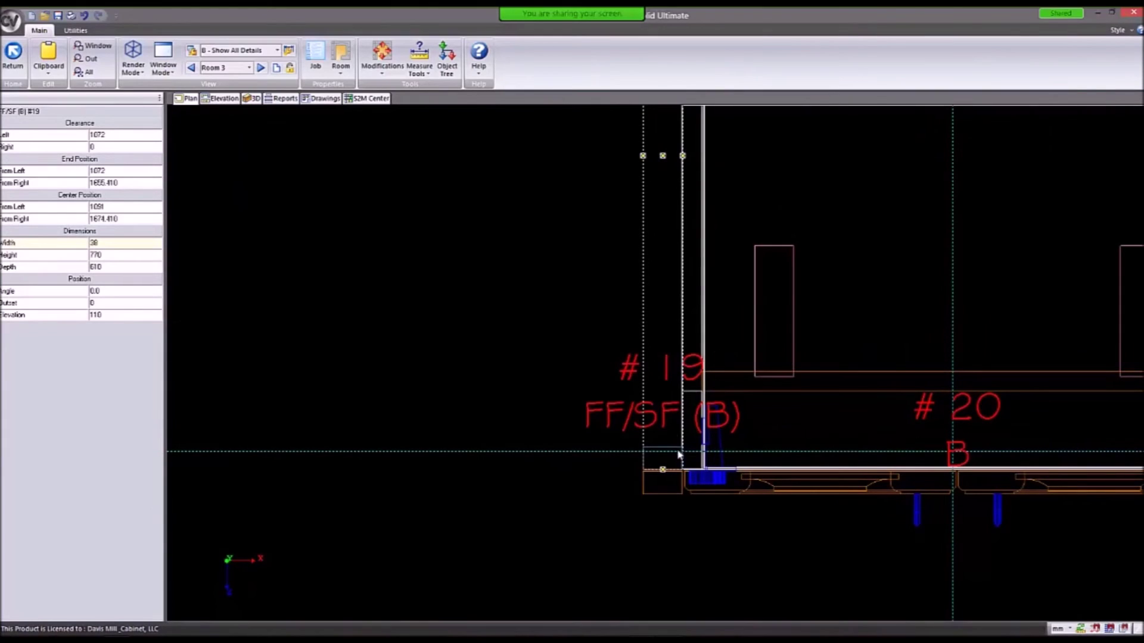
middle_click_drag(591, 394, 538, 423)
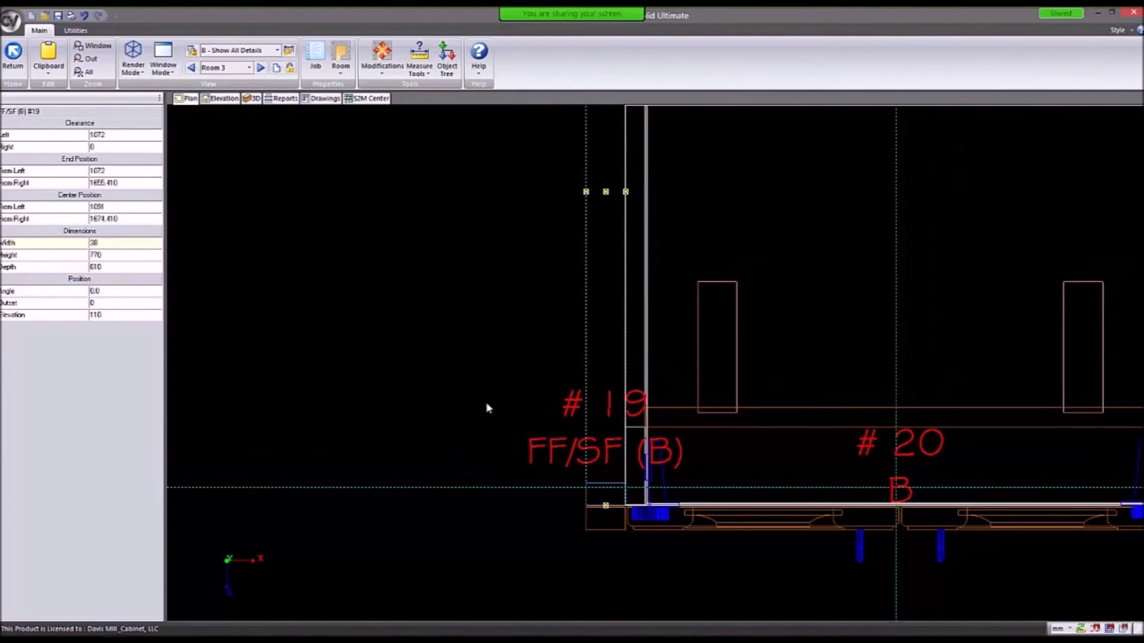
left_click(127, 246)
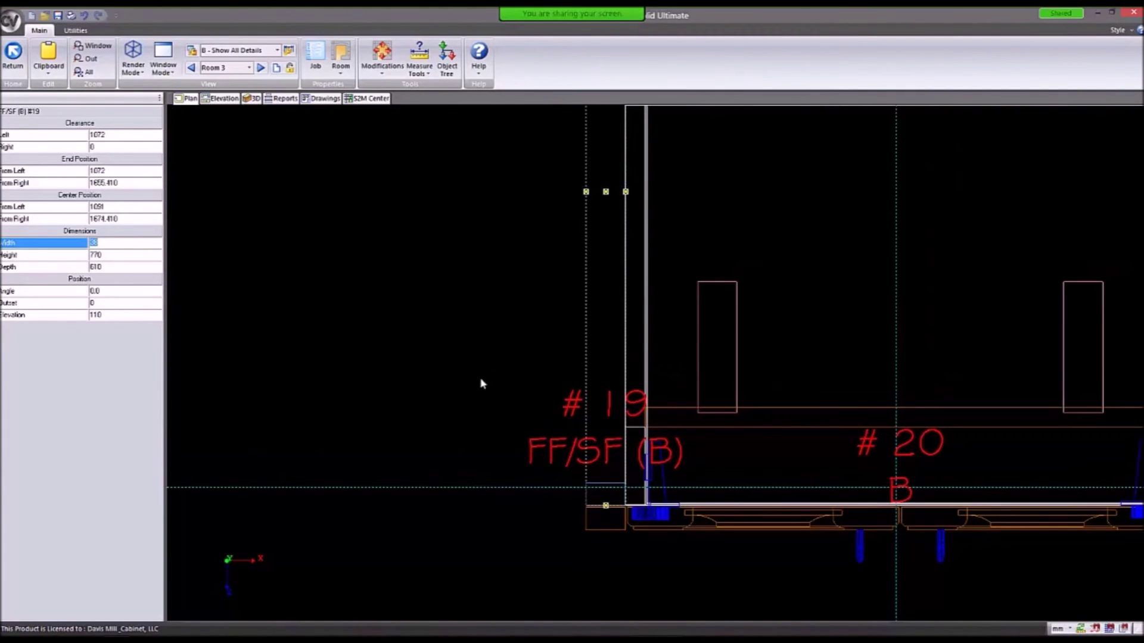
type("152")
key("Return")
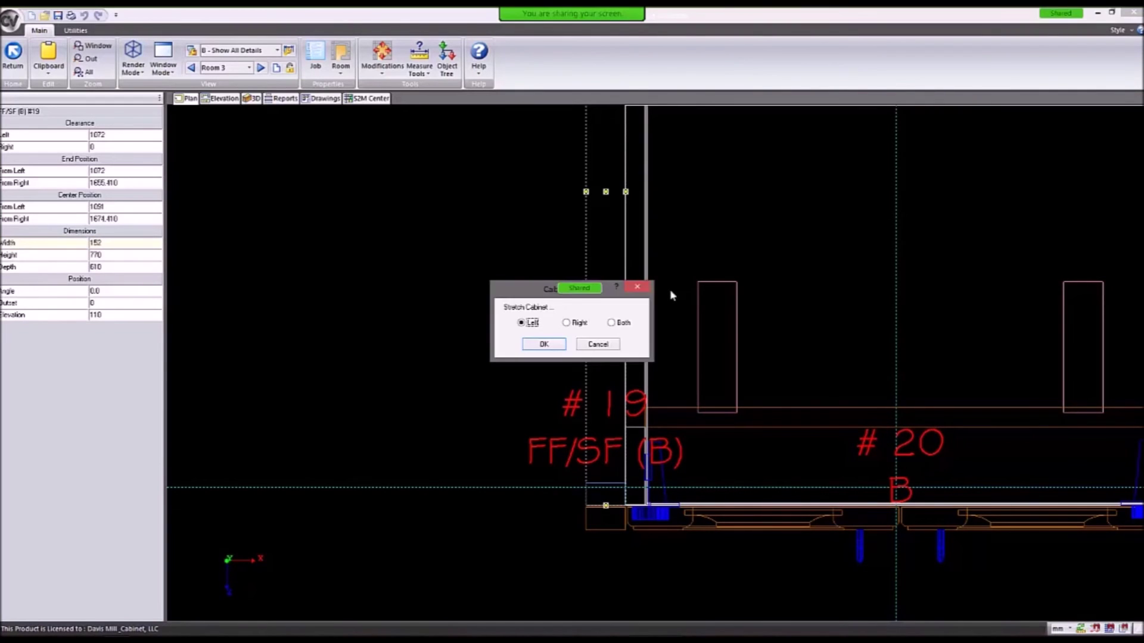
key("Return")
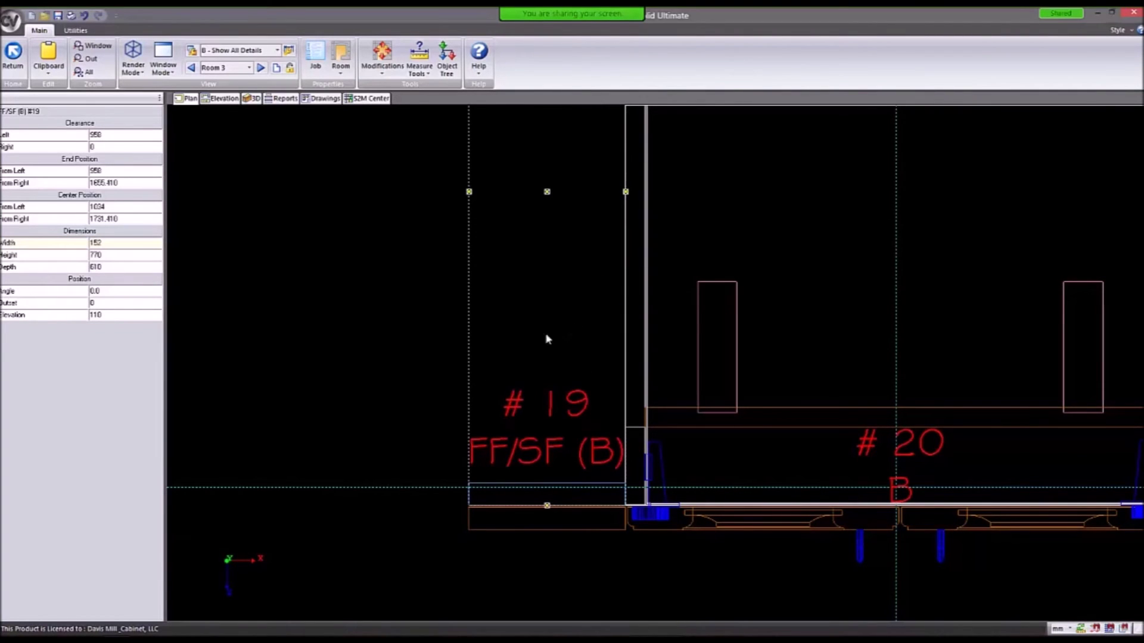
scroll(510, 428, "down", 2)
scroll(510, 470, "down", 3)
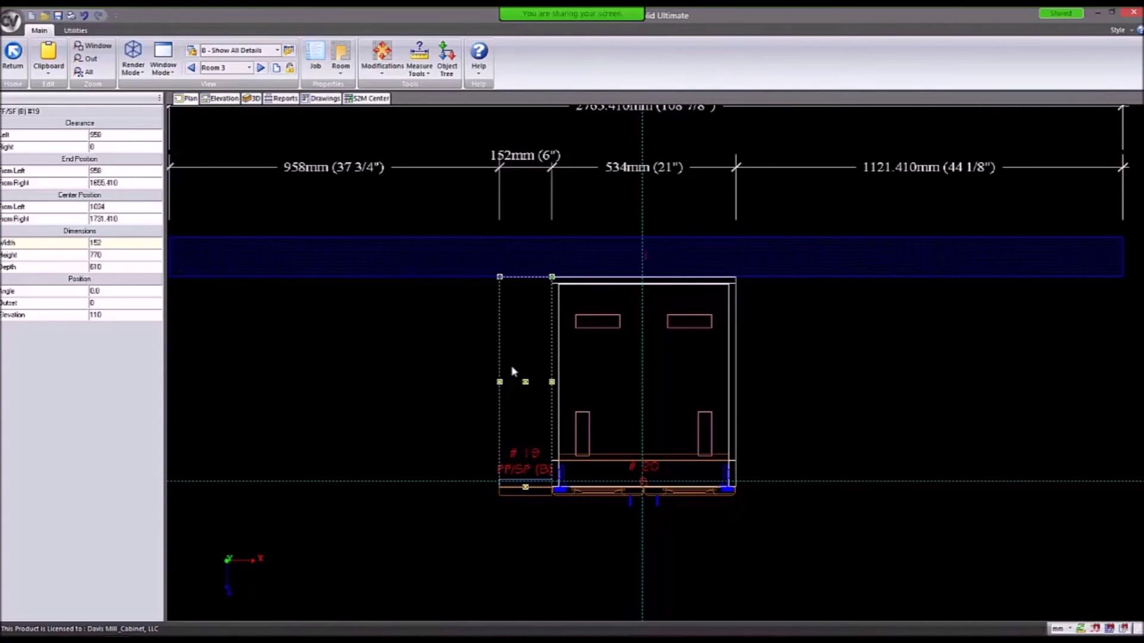
Compare the base cabinet with the filler in plan, and review both items in the room's report list.
left_click(633, 377)
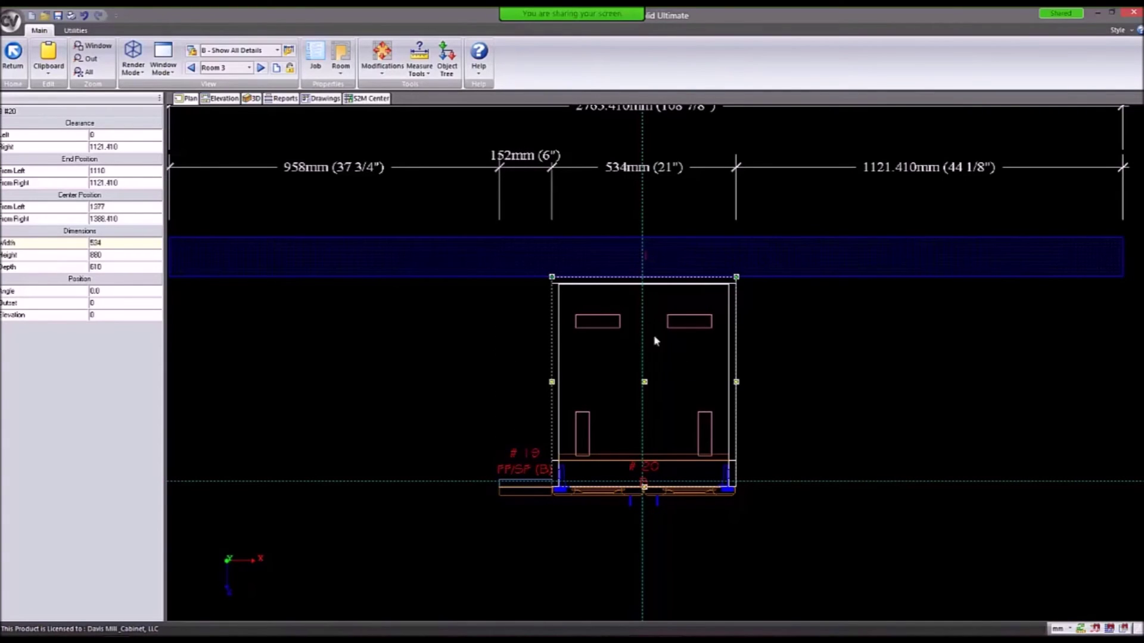
left_click(523, 362)
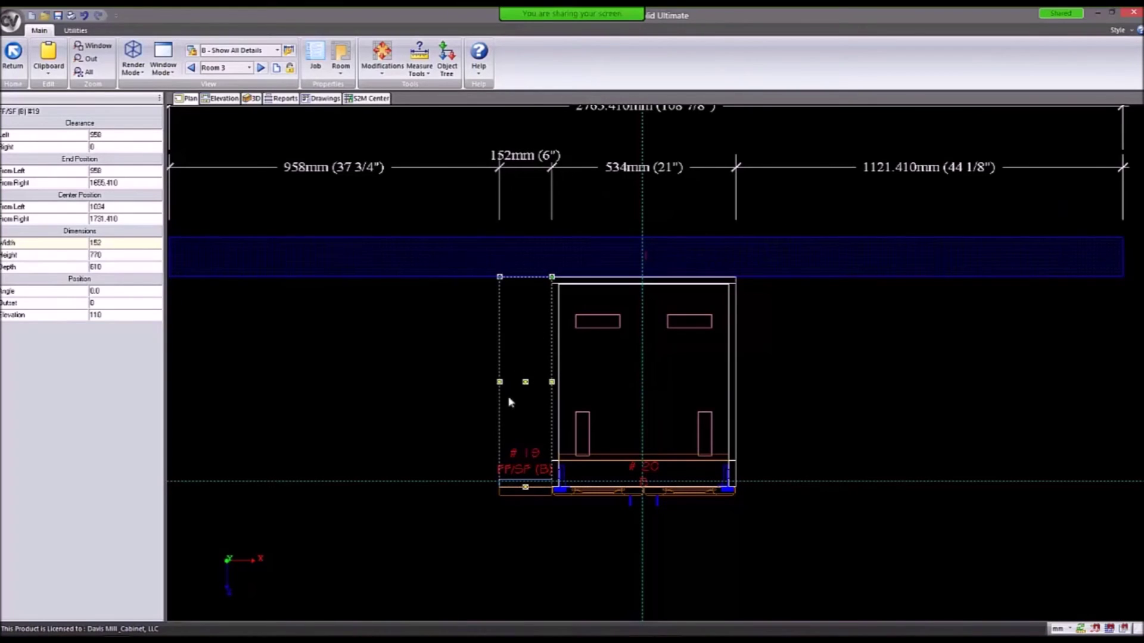
left_click(282, 99)
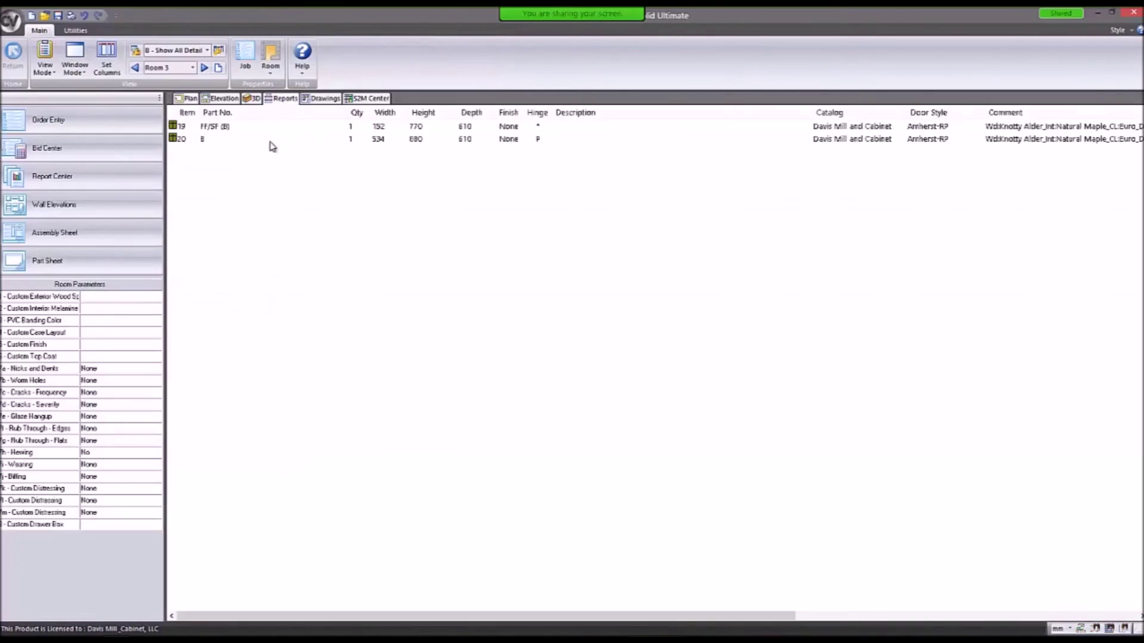
left_click(186, 99)
Open the filler on its own in 3D and view it from an angle above its front.
left_click(527, 344)
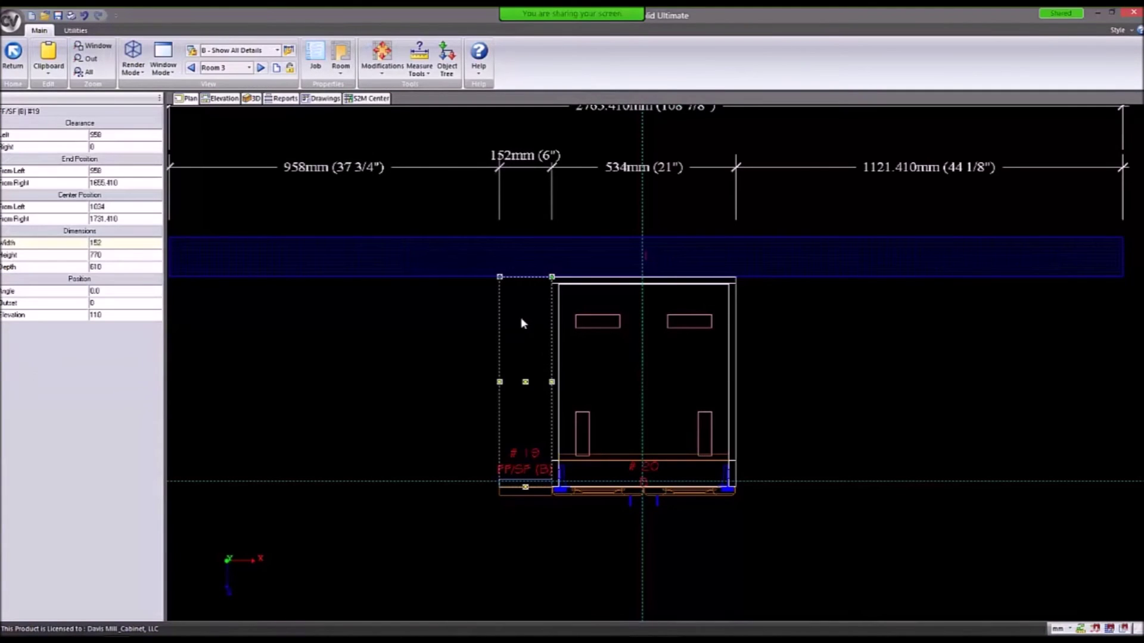
double_click(521, 317)
left_click(299, 99)
left_click_drag(399, 173, 769, 222)
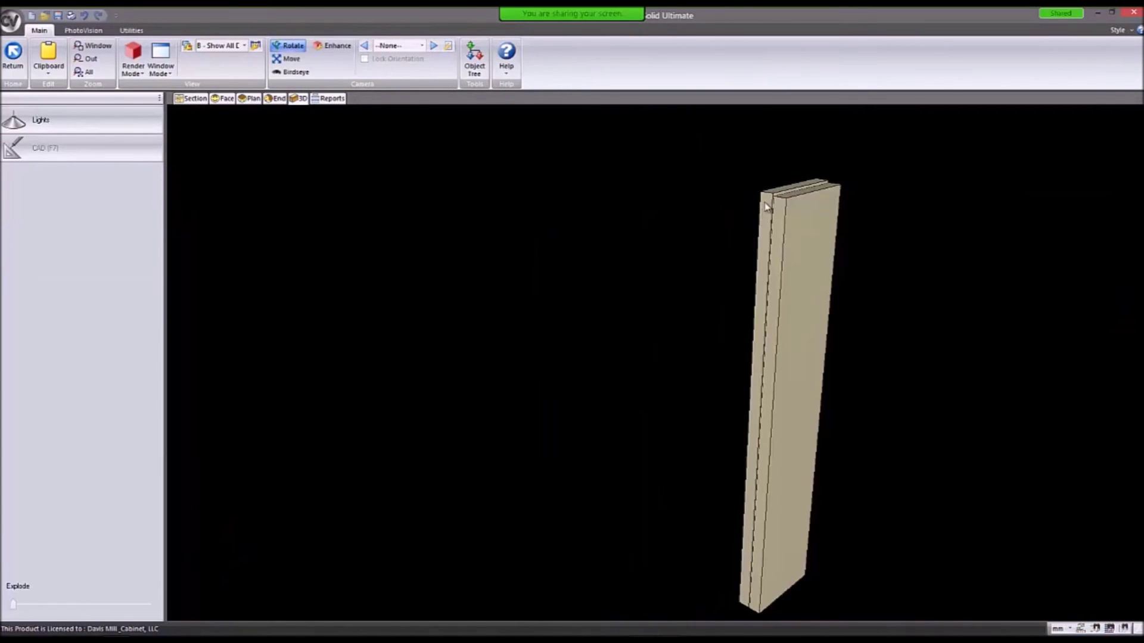
key("Escape")
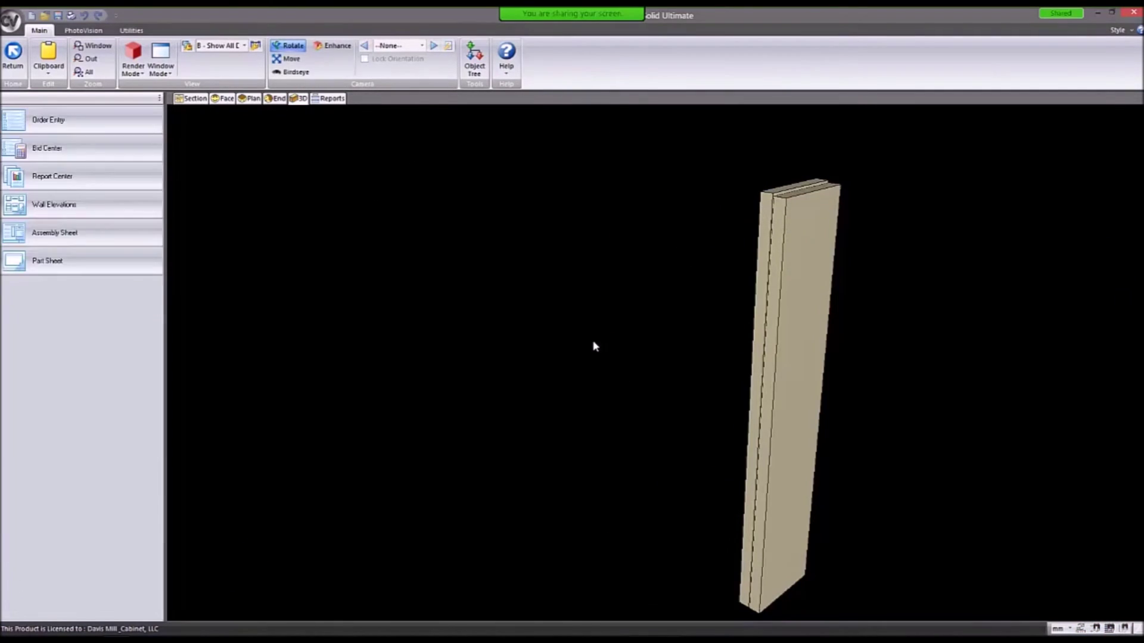
Open the base cabinet on its own in 3D and examine its doors and side from a front corner.
left_click(600, 354)
double_click(599, 355)
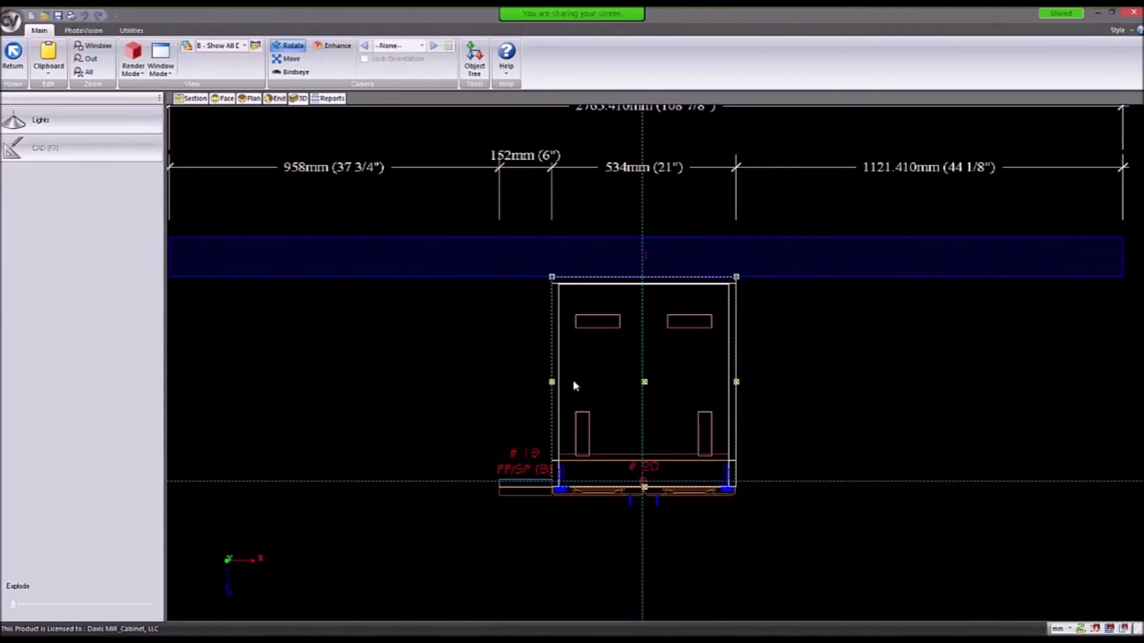
mouse_move(473, 287)
left_mouse_down()
mouse_move(782, 324)
mouse_move(836, 350)
mouse_move(655, 256)
left_mouse_up()
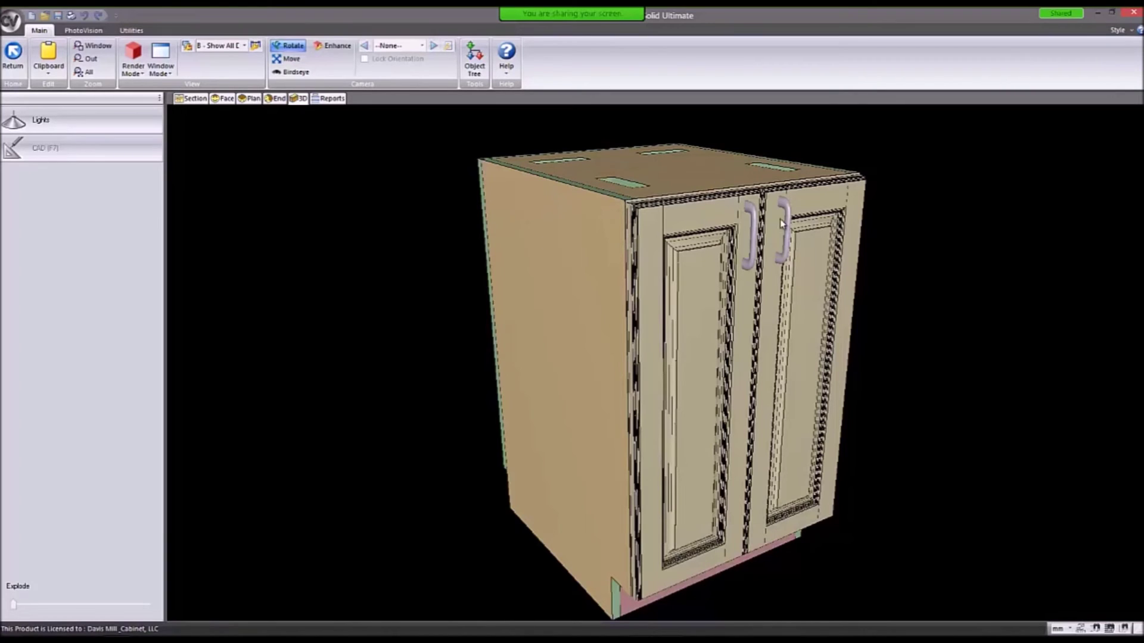
double_click(441, 305)
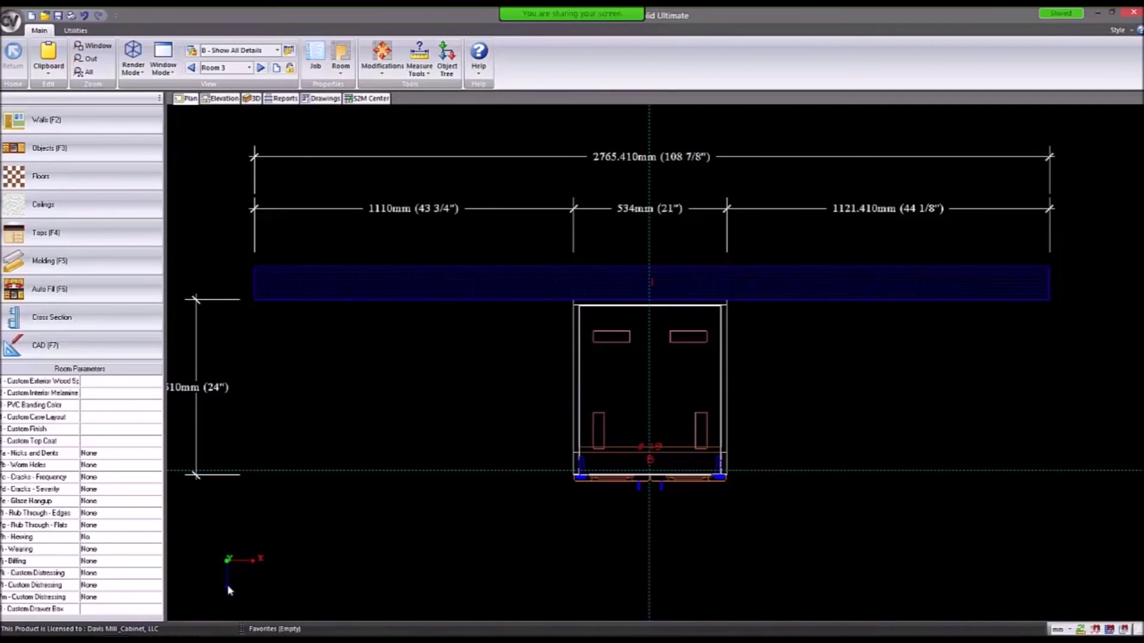
View the front elevation of Wall 1 with the base cabinet, and return to the plan view.
left_click(222, 98)
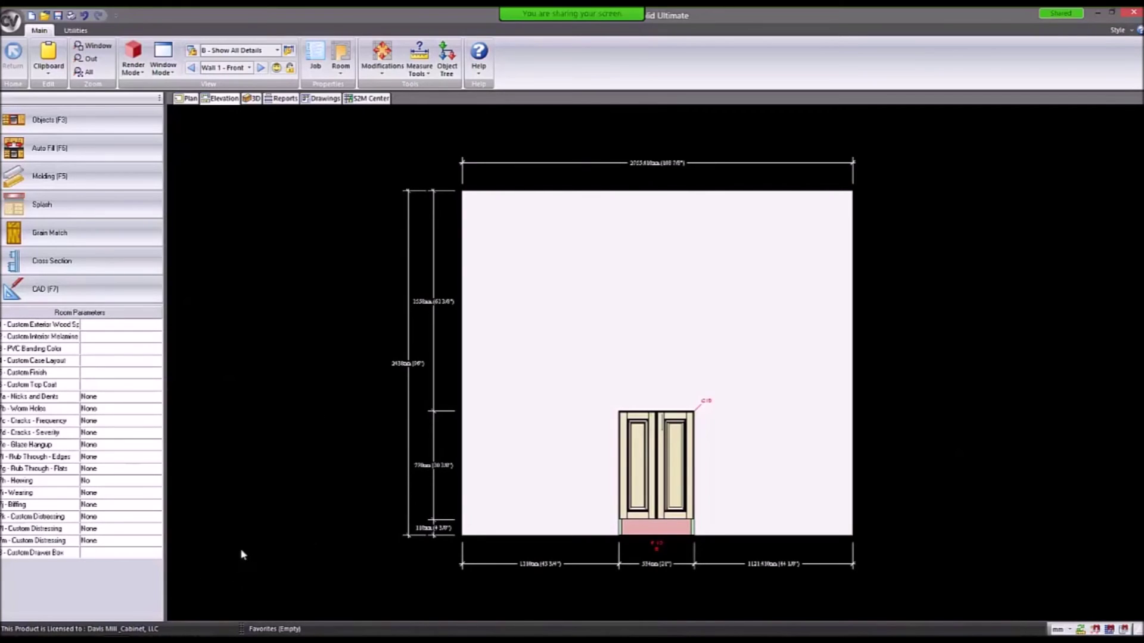
scroll(551, 378, "down", 2)
scroll(557, 404, "up", 2)
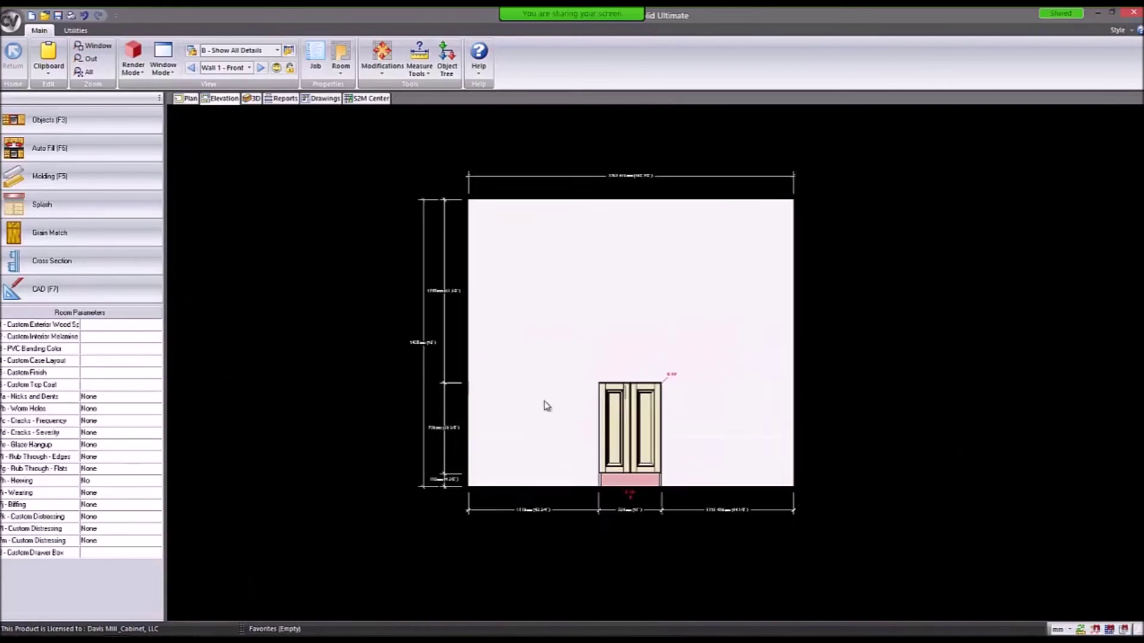
left_click(189, 99)
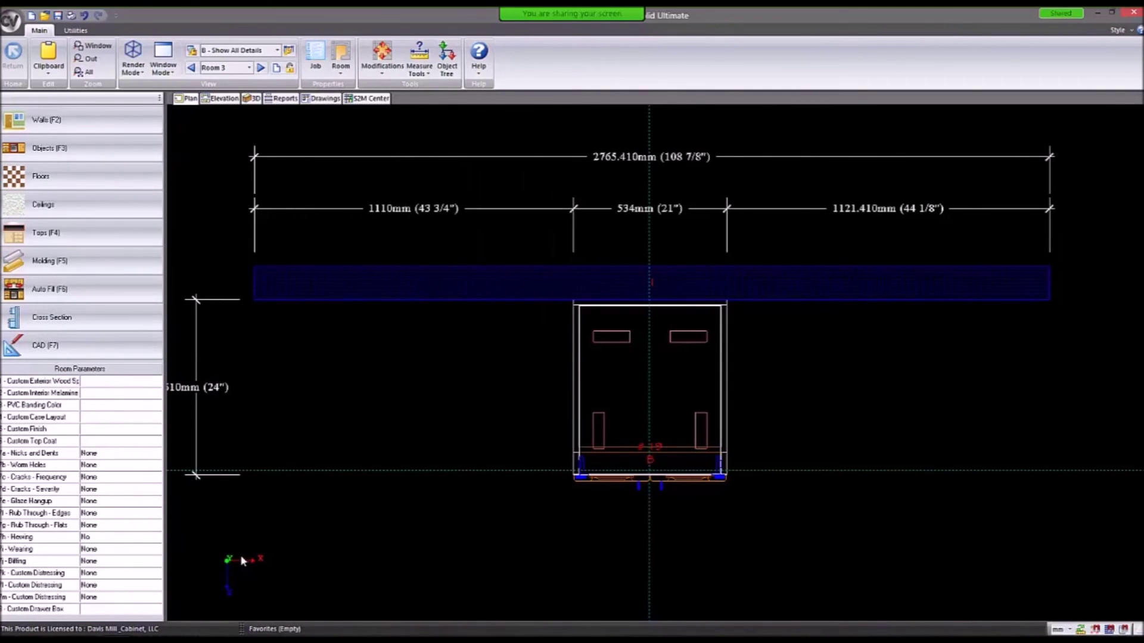
Select the base cabinet, review the job number and other information in the Job Properties, and close them without changes.
left_click(636, 387)
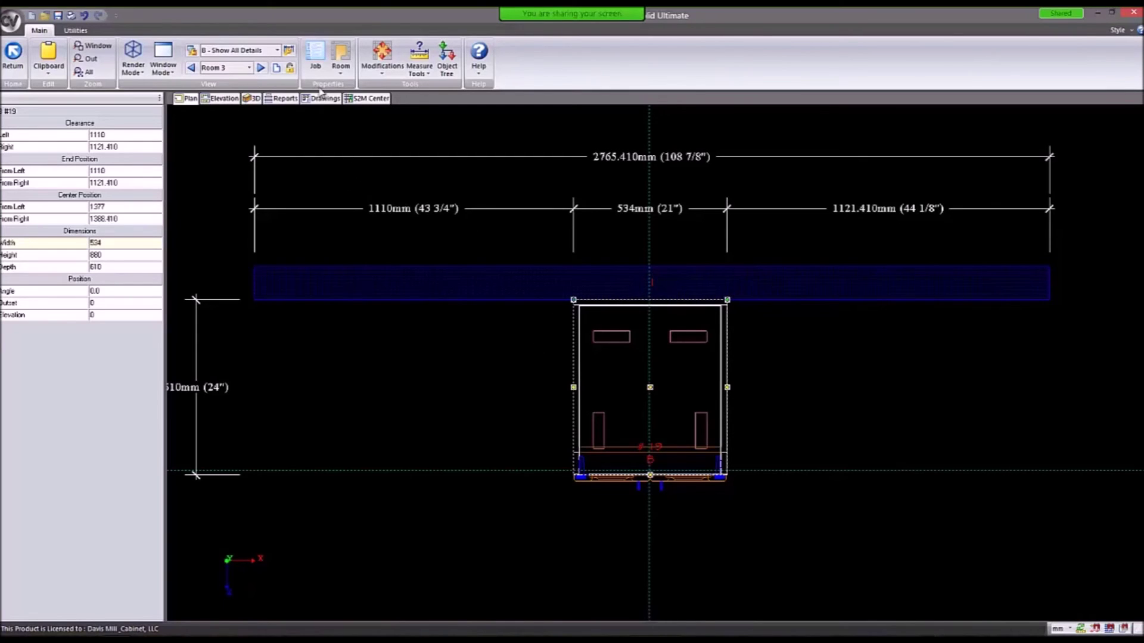
left_click(316, 53)
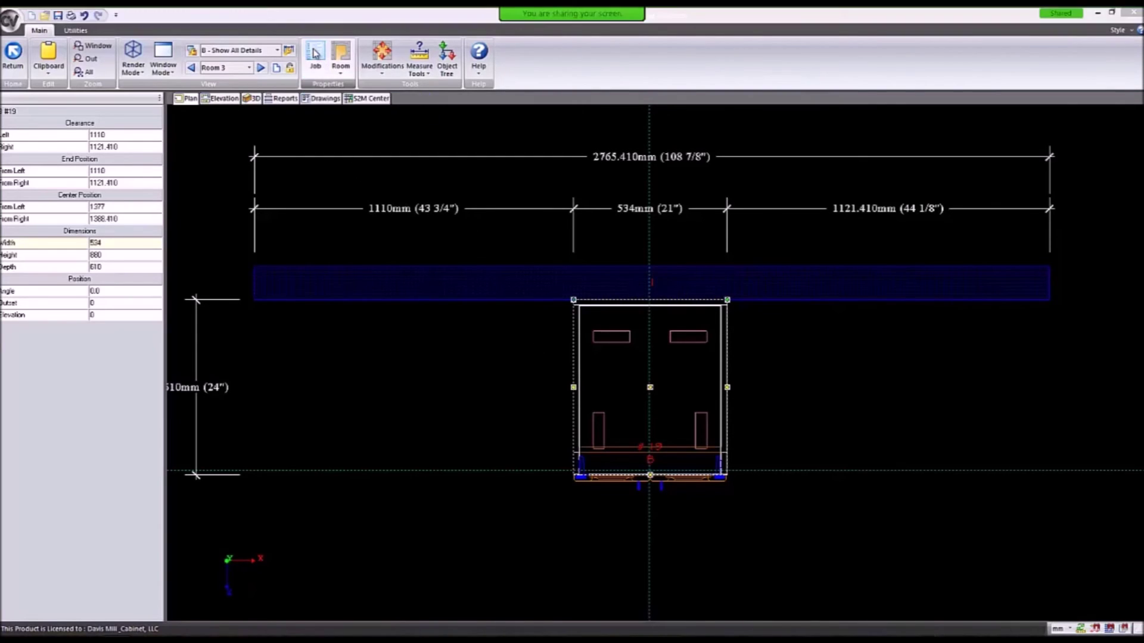
left_click(553, 234)
left_click_drag(553, 234, 502, 235)
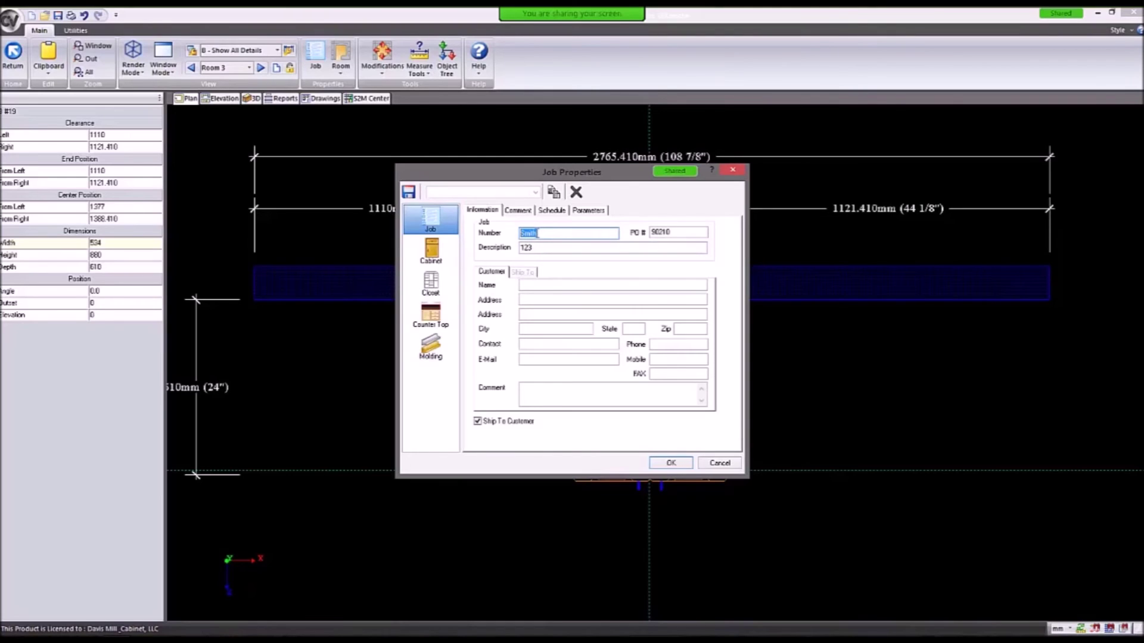
left_click(718, 463)
Review the room-level cabinet material, finish color and door style options for Room 3, and cancel without changes.
left_click(226, 68)
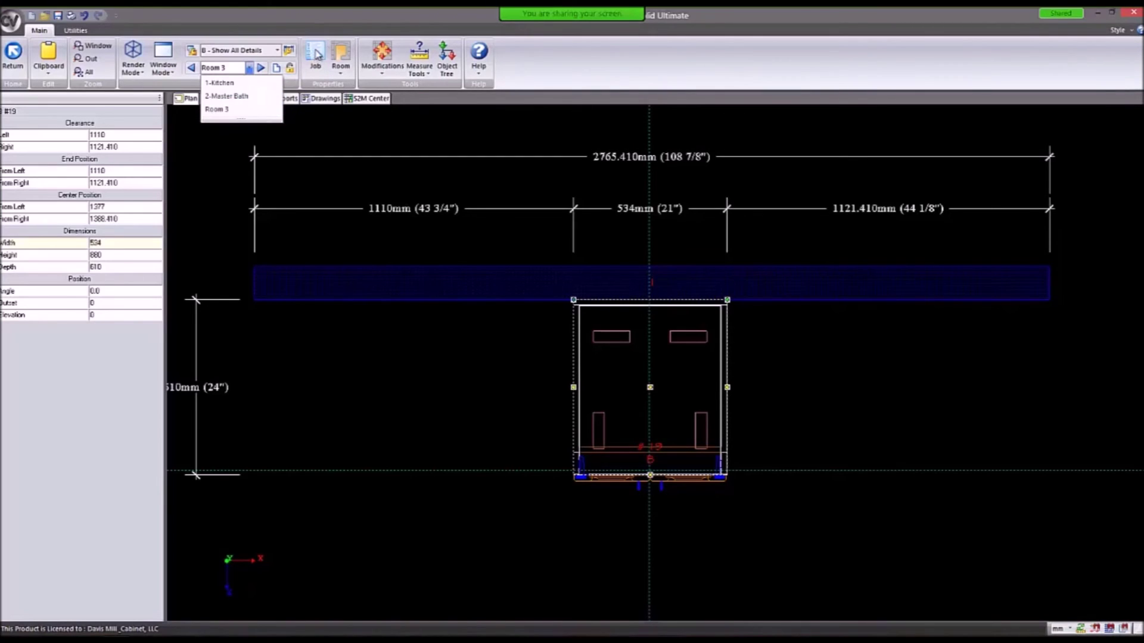
left_click(343, 73)
left_click(347, 90)
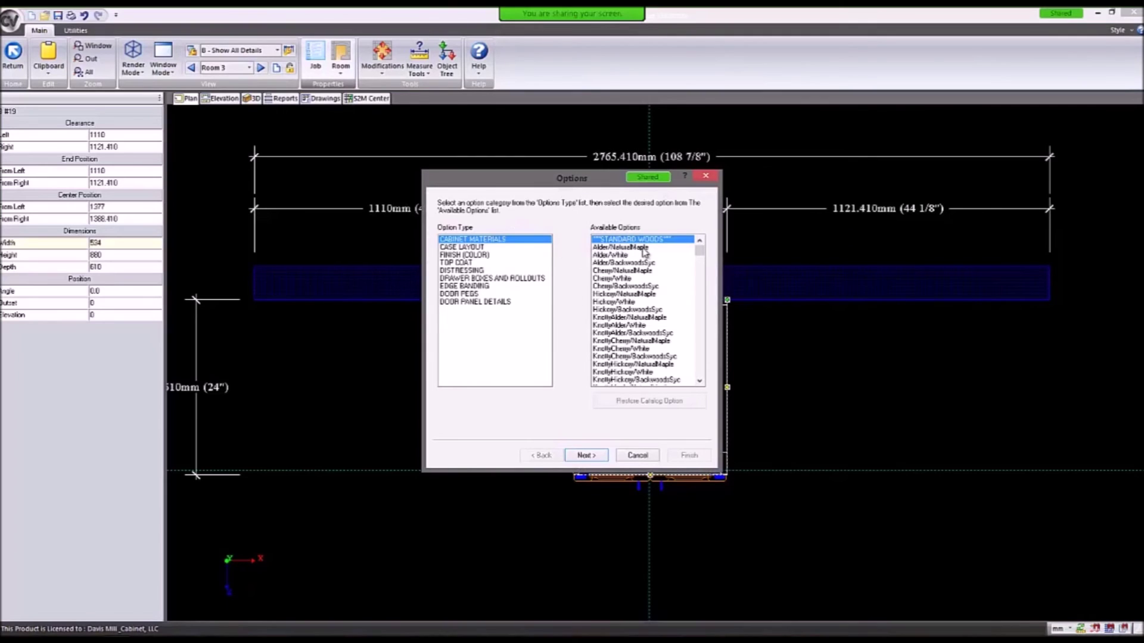
left_click(468, 255)
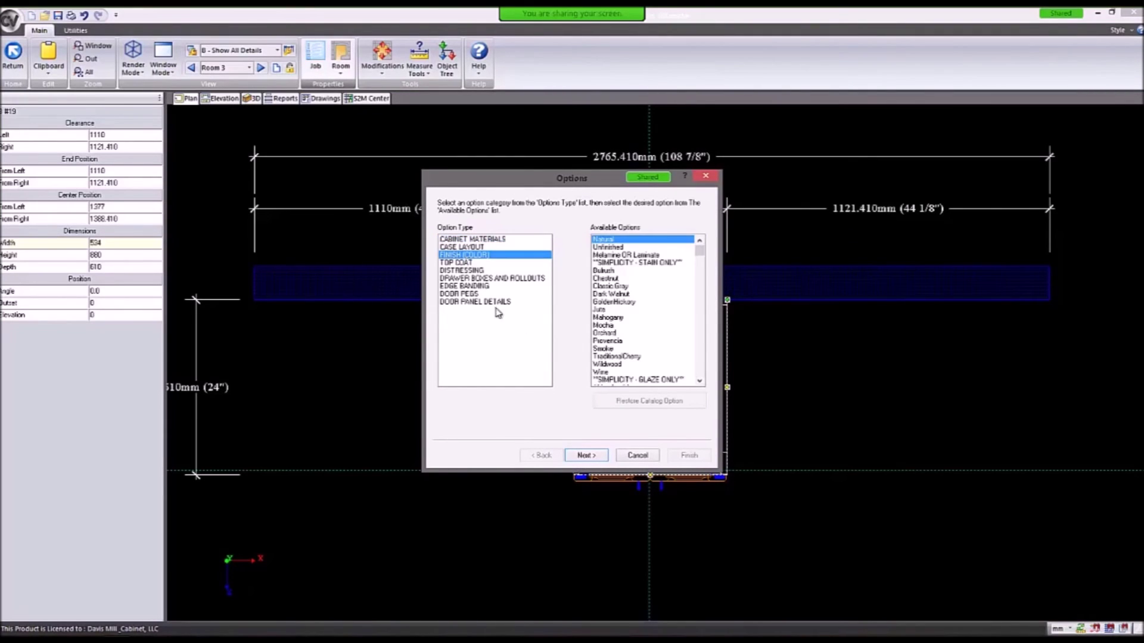
left_click(599, 457)
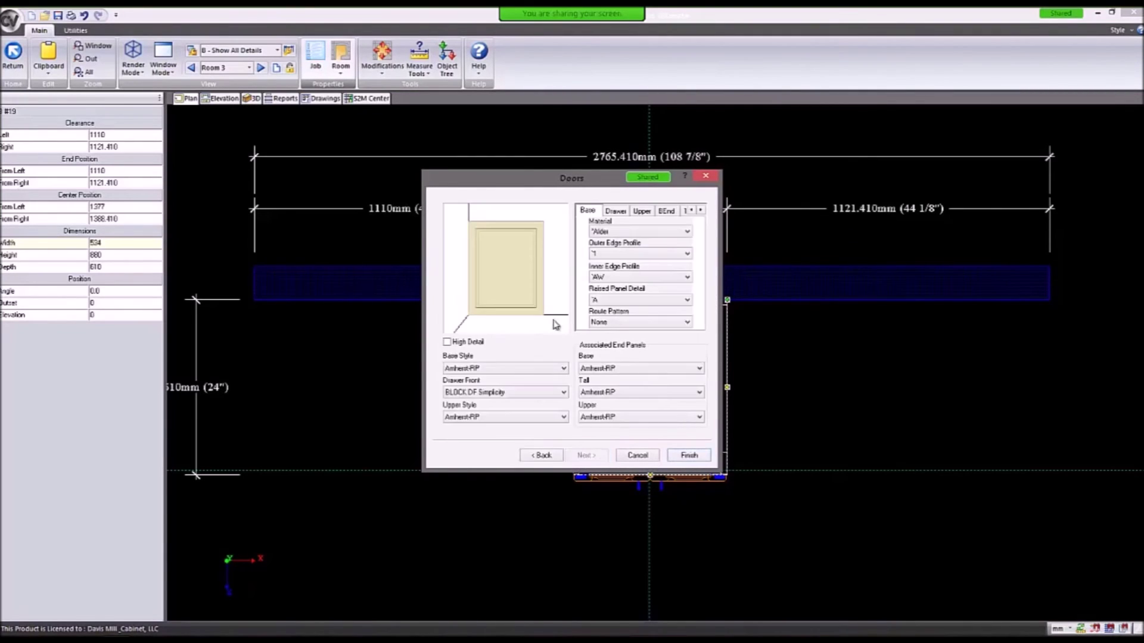
left_click(638, 456)
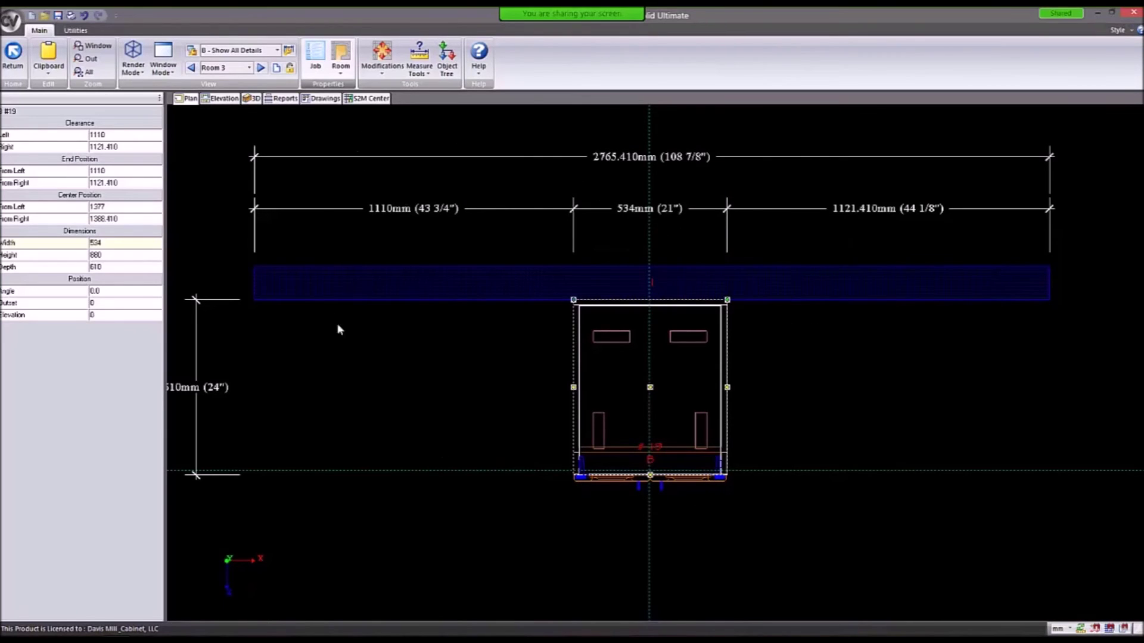
Deselect the base cabinet and display the list of rooms in the job.
left_click(249, 68)
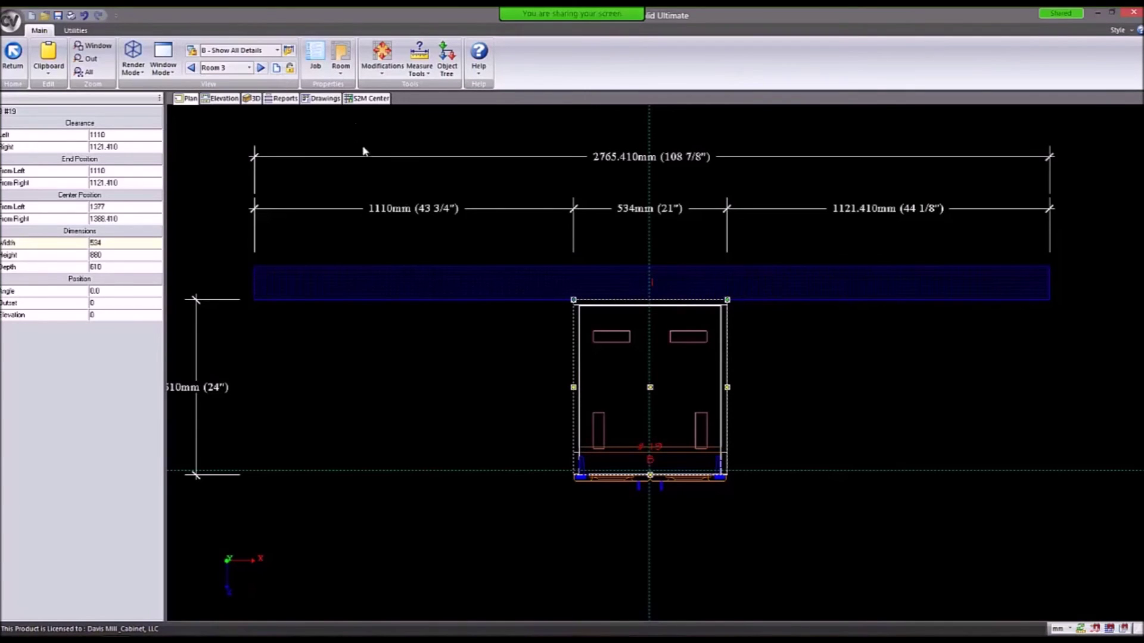
left_click(340, 73)
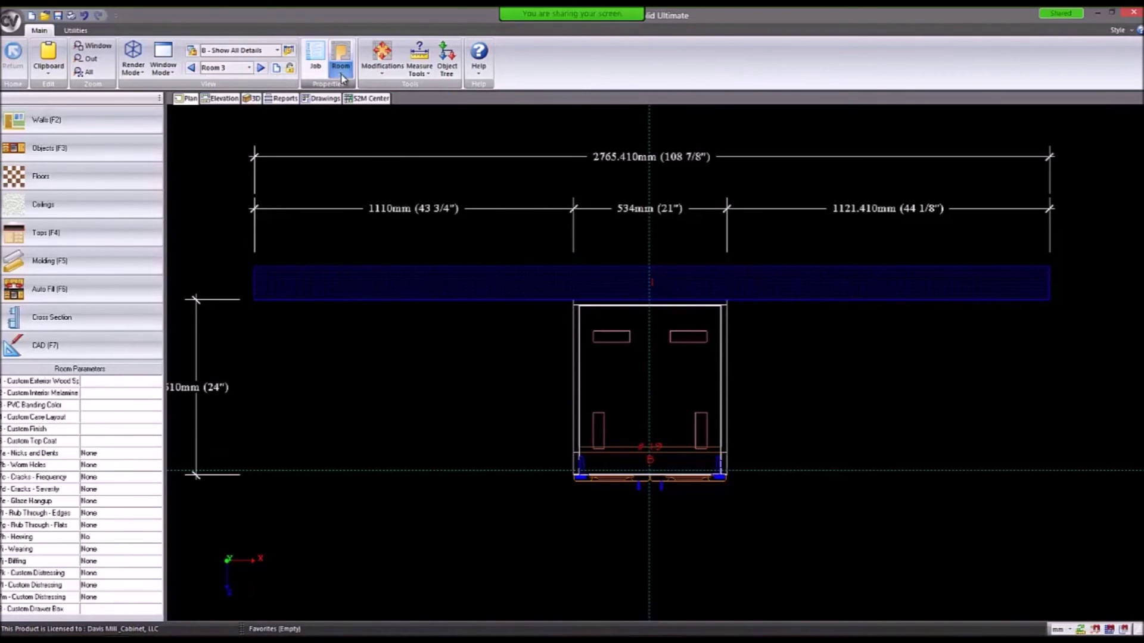
left_click(249, 67)
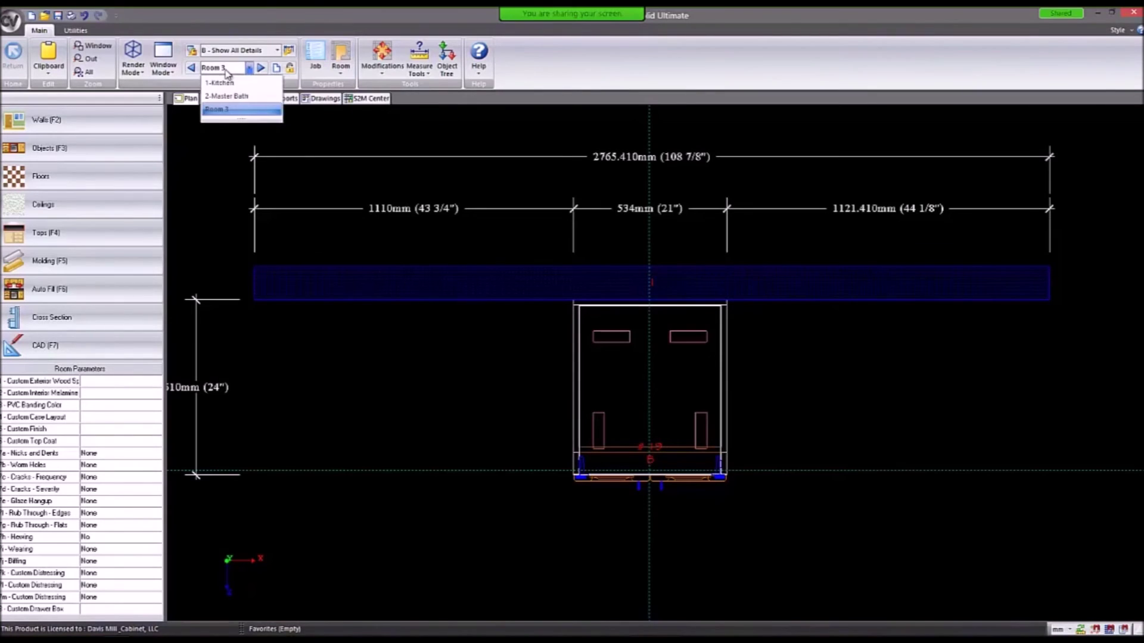
Draw a side wall about 736 mm long, perpendicular to the back wall at its right end, using chained lines.
left_click(433, 171)
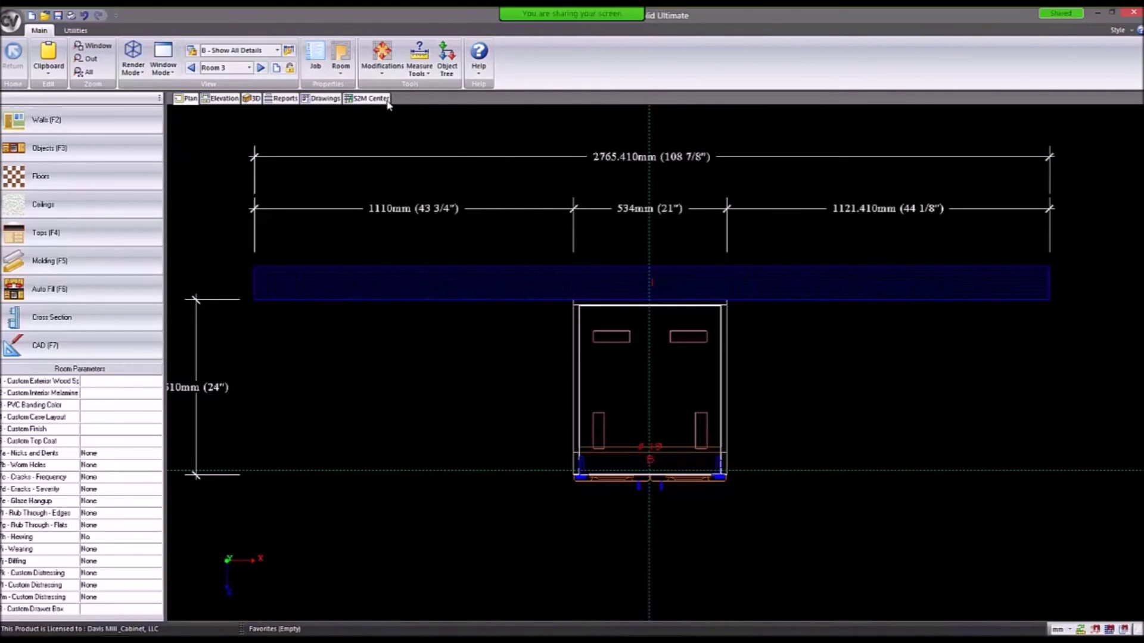
left_click(533, 294)
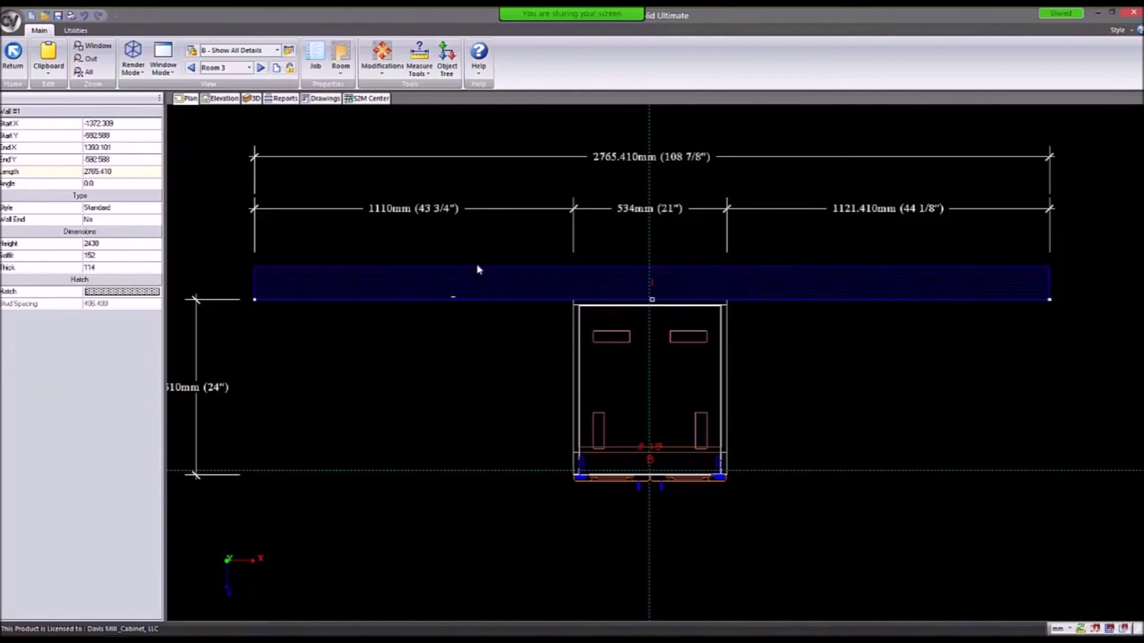
scroll(332, 184, "down", 1)
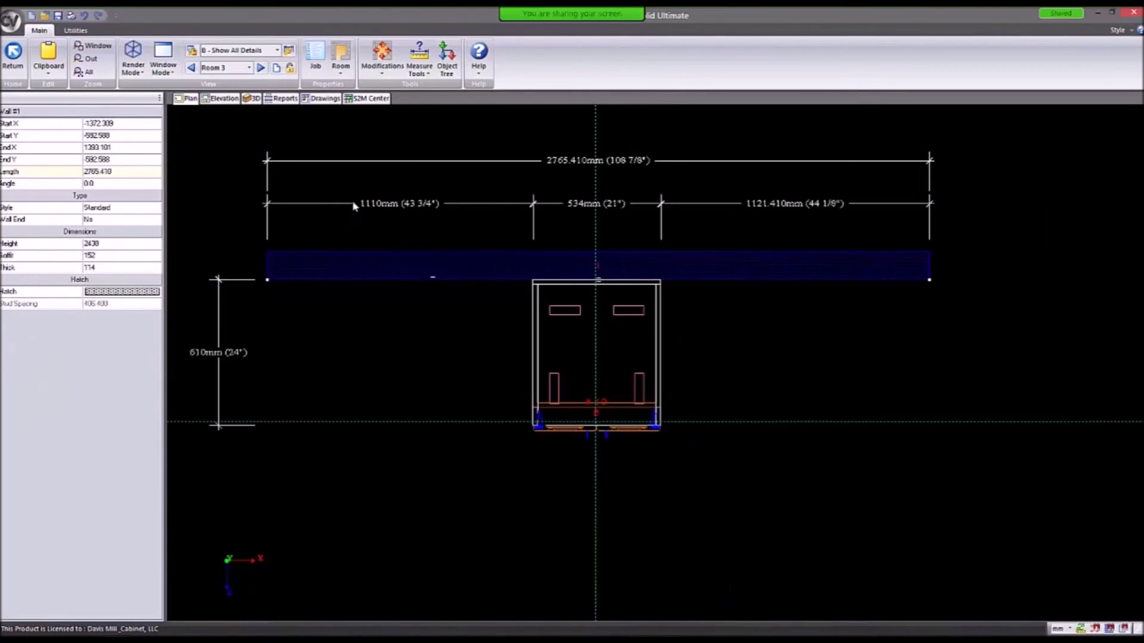
scroll(353, 205, "down", 2)
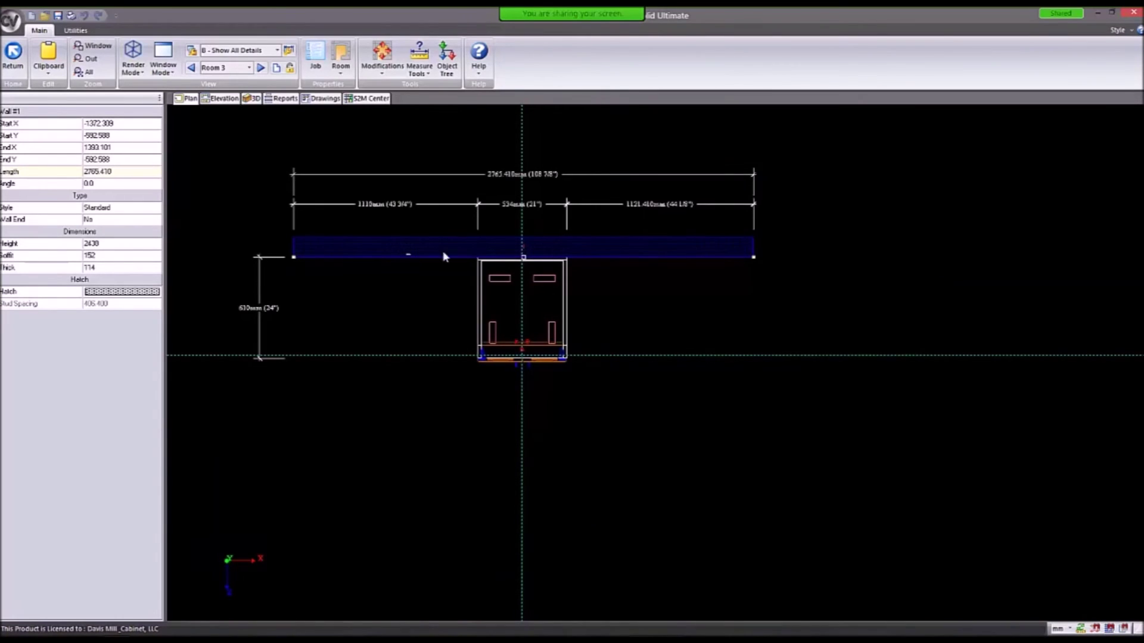
left_click(285, 168)
left_click(107, 121)
left_click(755, 257)
double_click(769, 378)
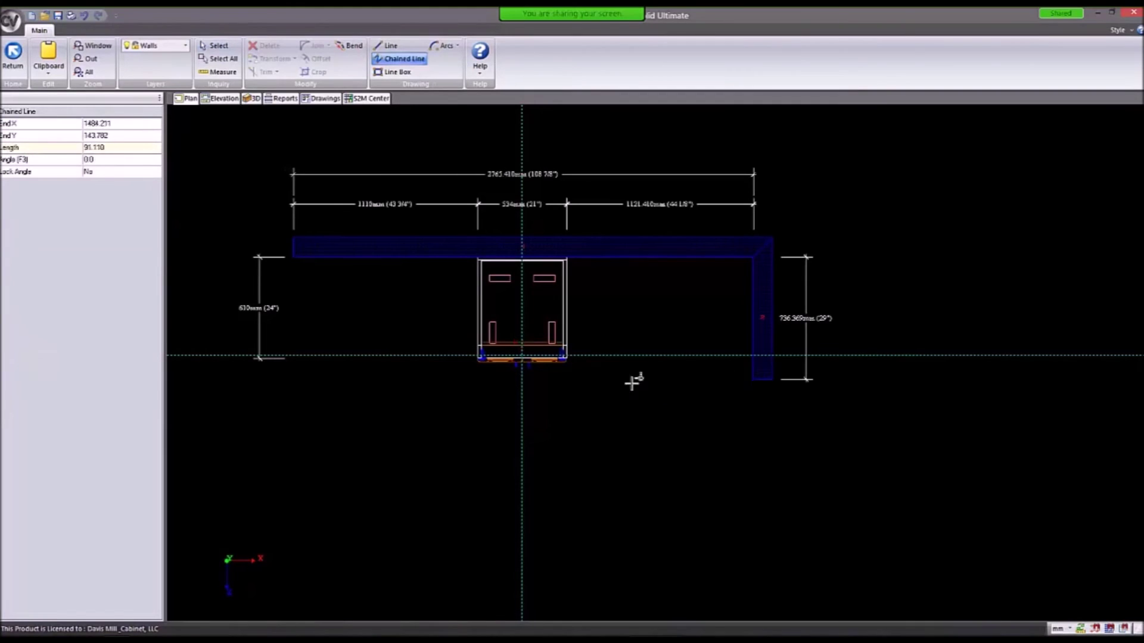
Draw a second side wall about 736 mm long at the back wall's left end, and finish wall drawing.
left_click(299, 258)
double_click(298, 378)
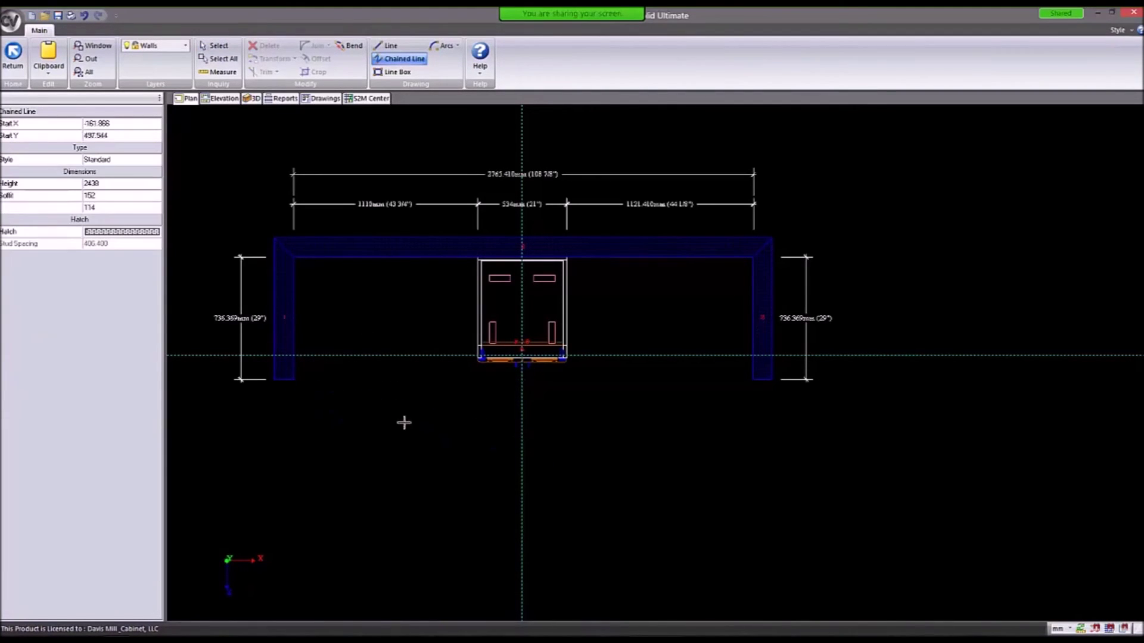
key("Escape")
Change the Type properties of the left and right side walls, and deselect them.
left_click(285, 329)
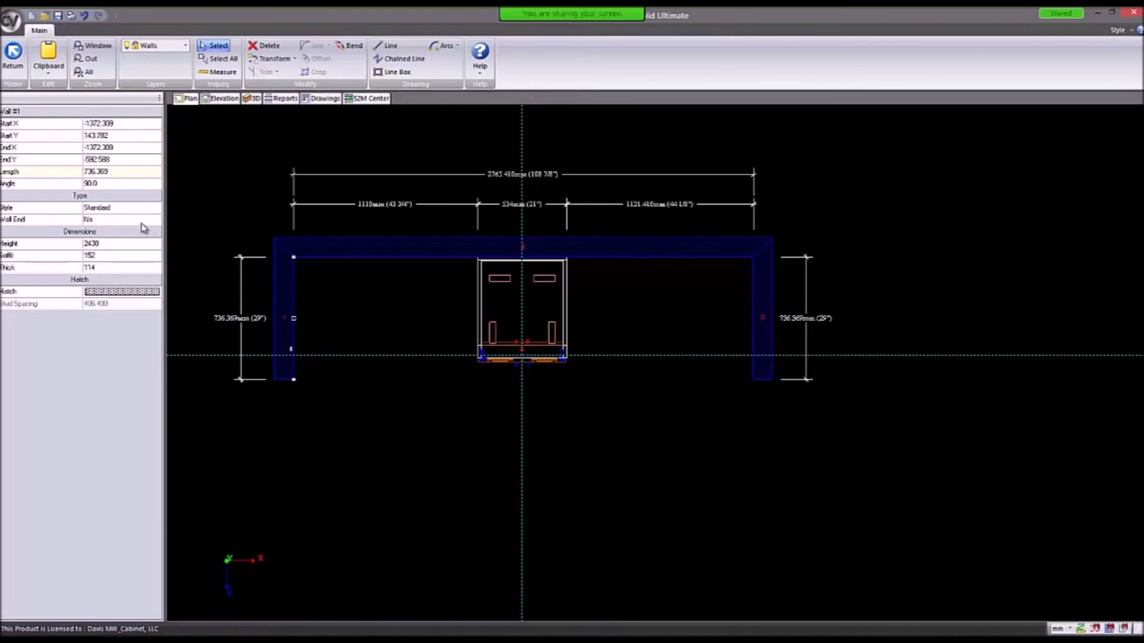
left_click(767, 330)
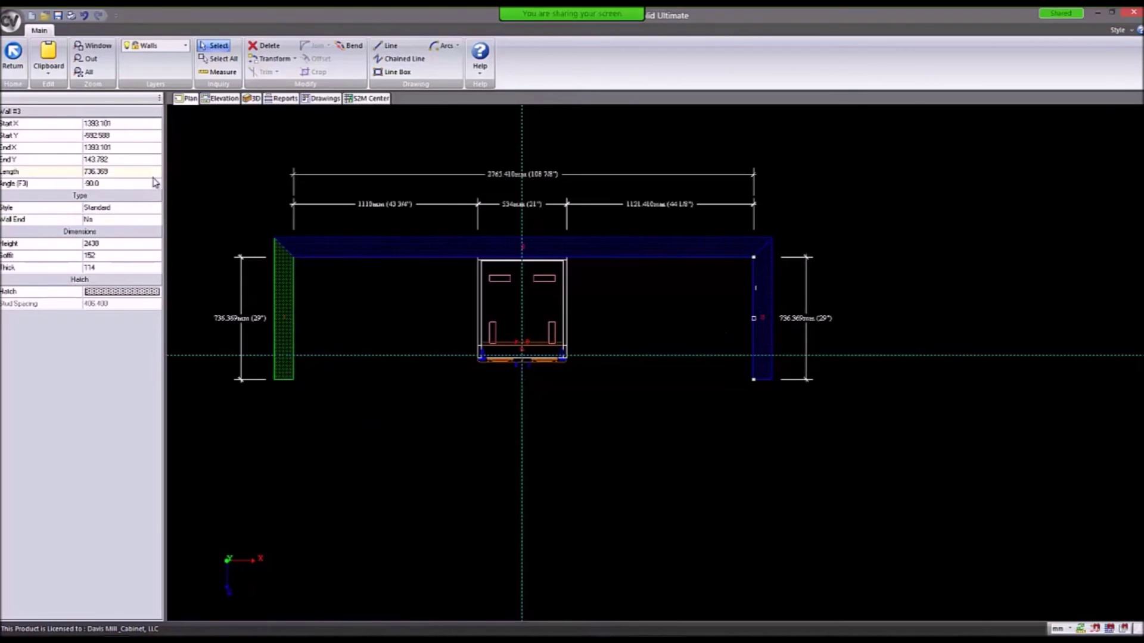
left_click(114, 220)
left_click(154, 219)
left_click(183, 223)
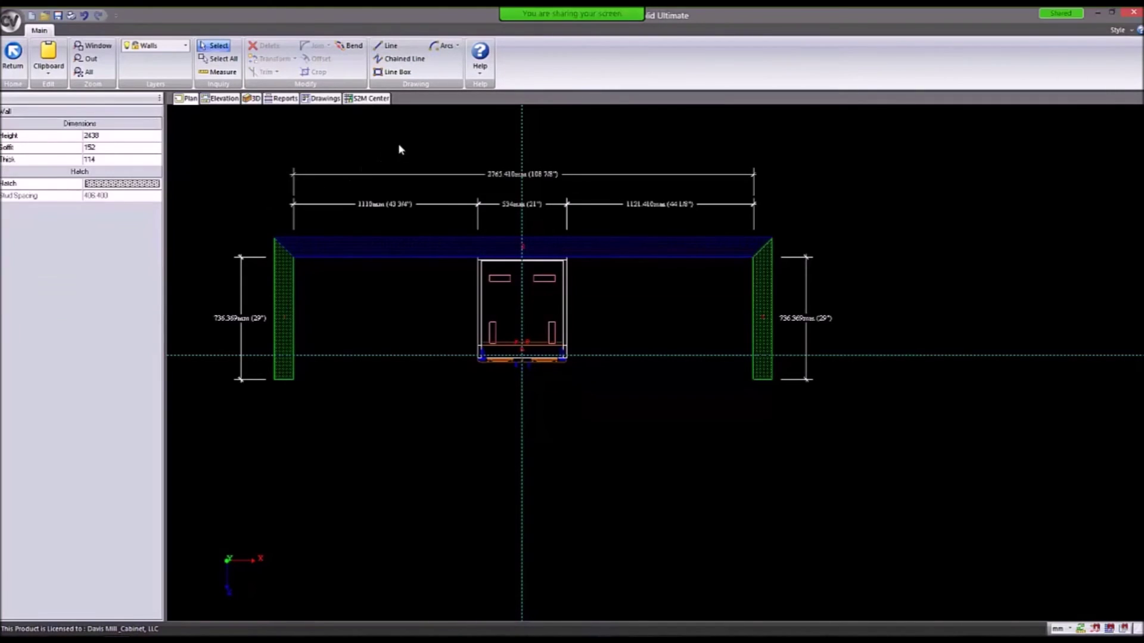
Examine the room's object tree, expanding Wall 1 and the front face of Wall 2.
key("Escape")
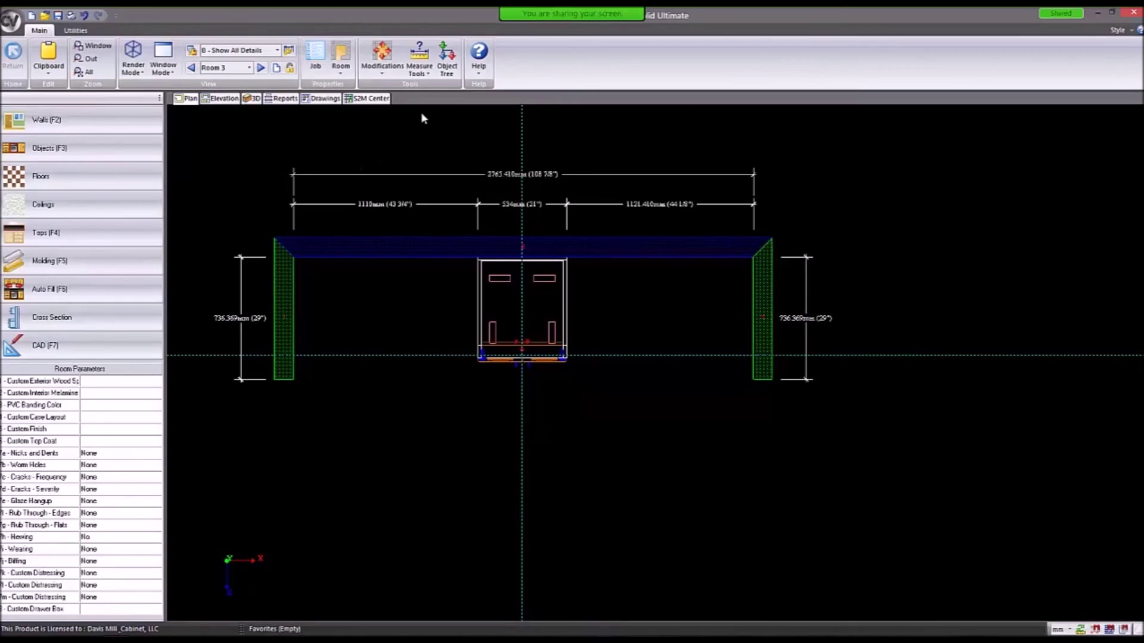
left_click(448, 55)
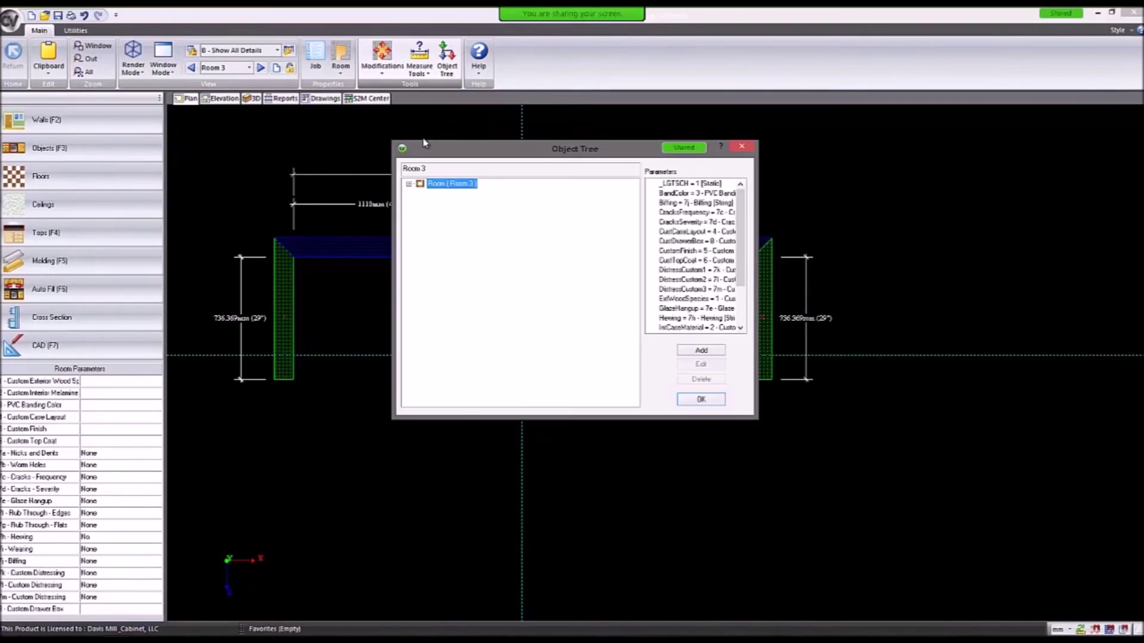
left_click(408, 185)
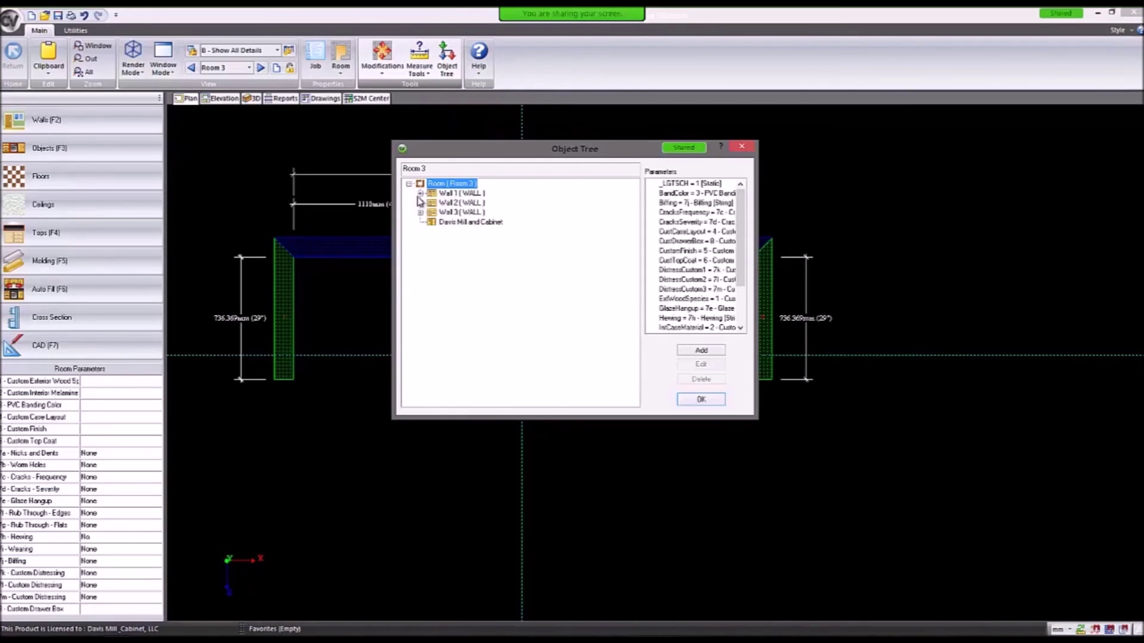
left_click(420, 194)
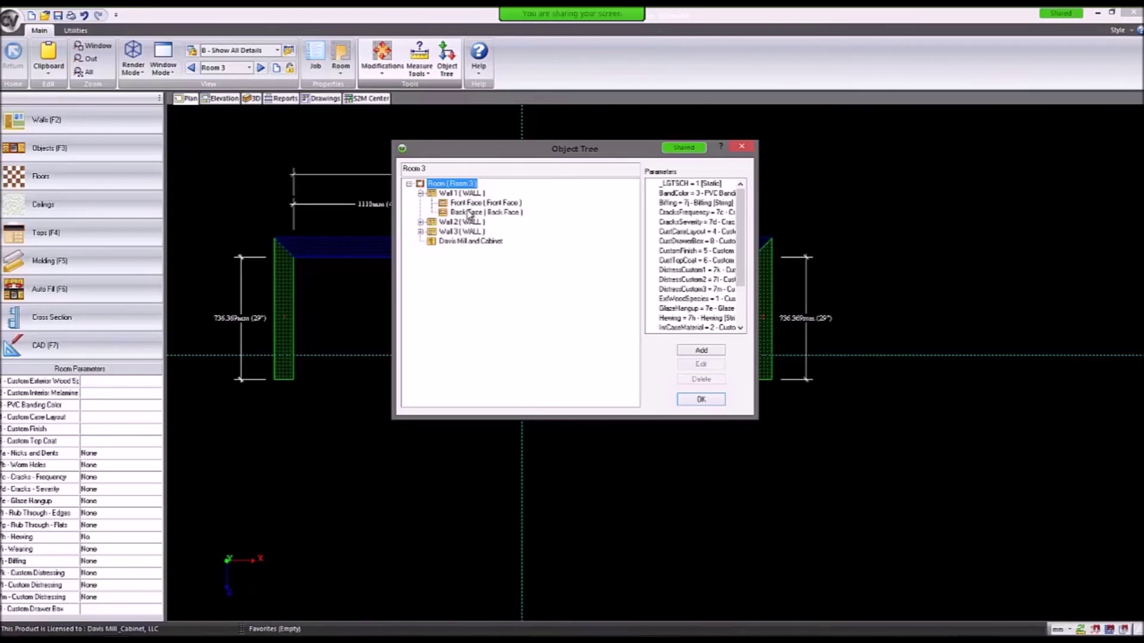
left_click(421, 222)
left_click(431, 231)
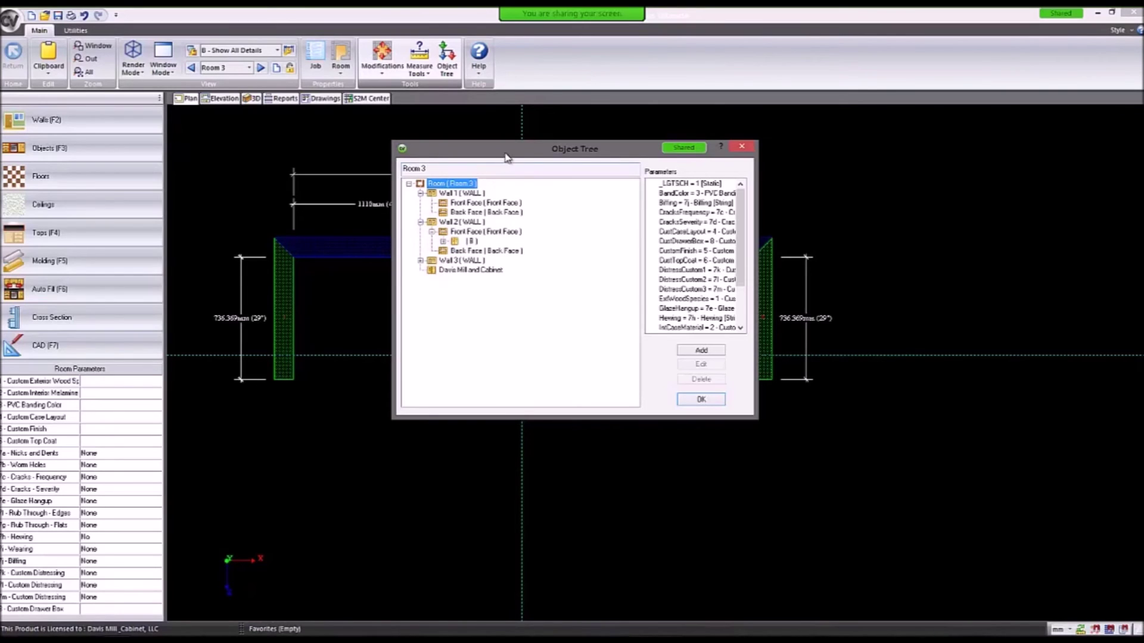
left_click_drag(536, 156, 826, 216)
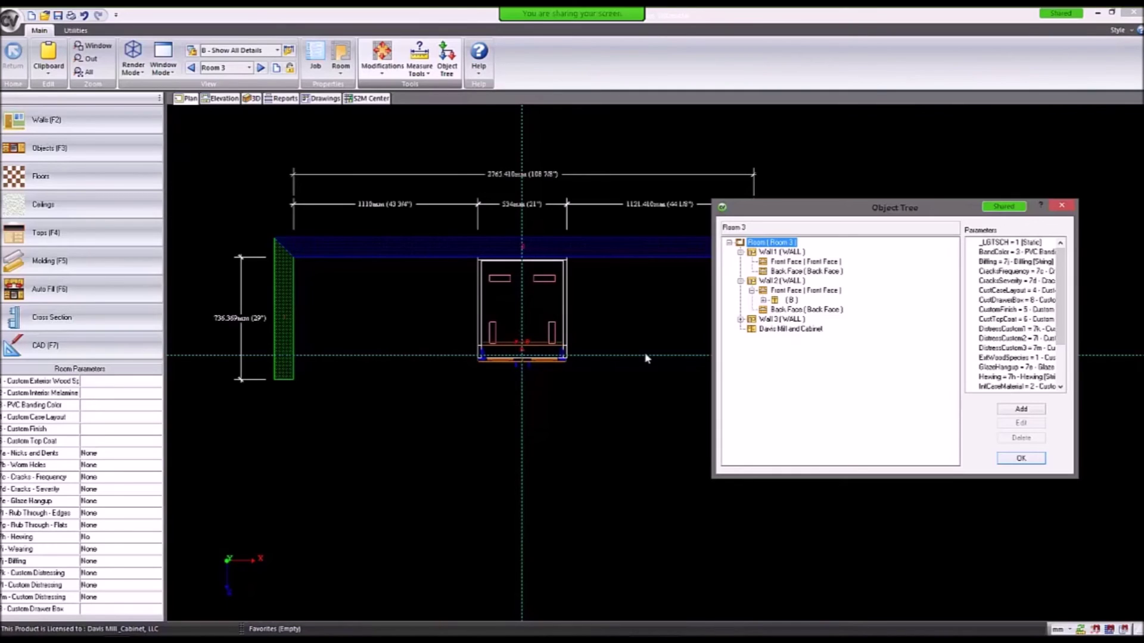
left_click(1072, 207)
Switch to the front elevation of Wall 2.
left_click(237, 100)
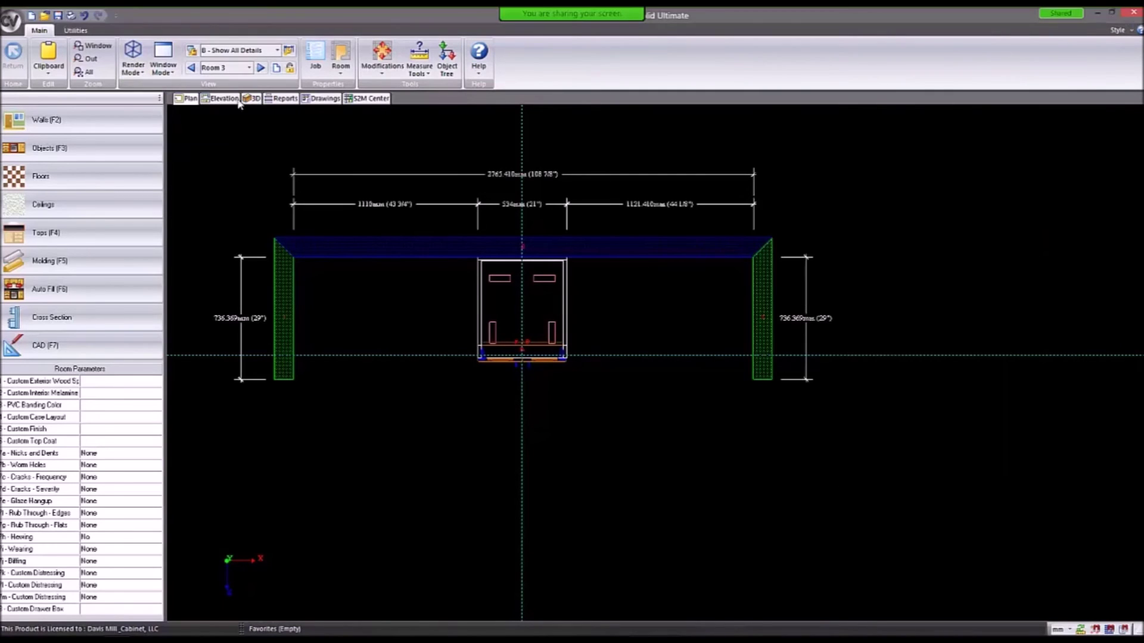
scroll(667, 494, "up", 2)
right_click(200, 239)
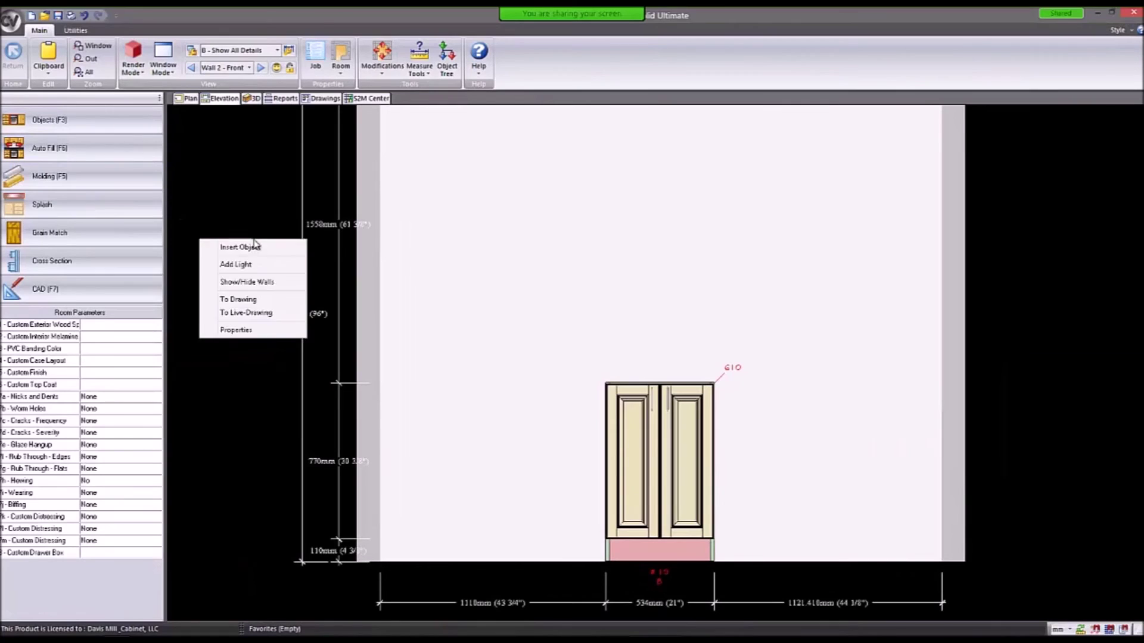
left_click(225, 245)
type("960")
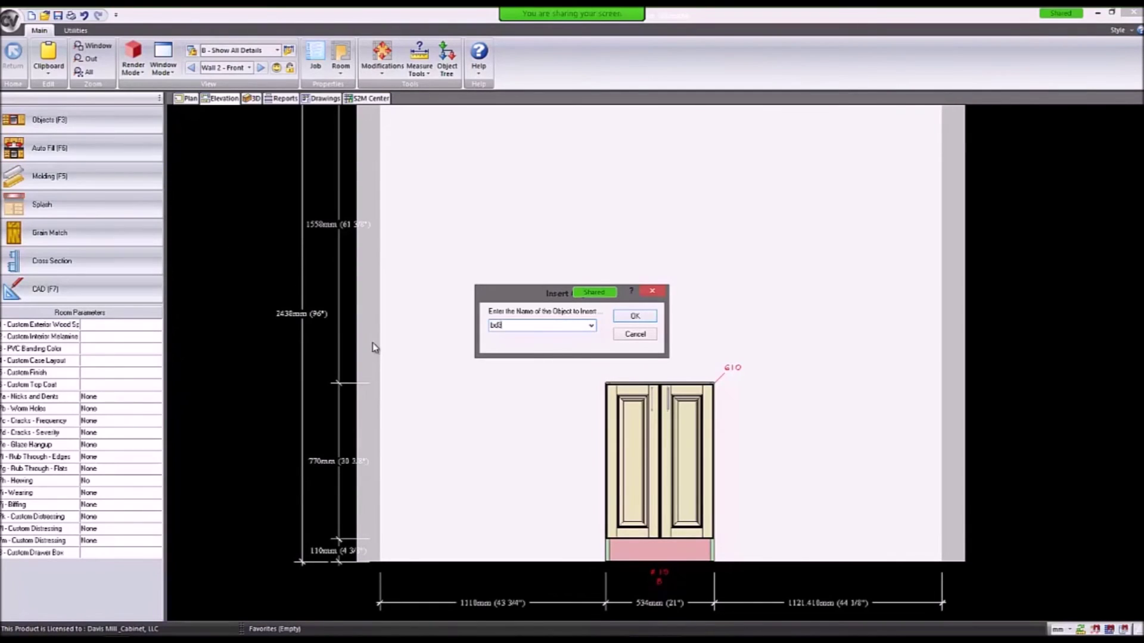
key("Return")
left_click(607, 310)
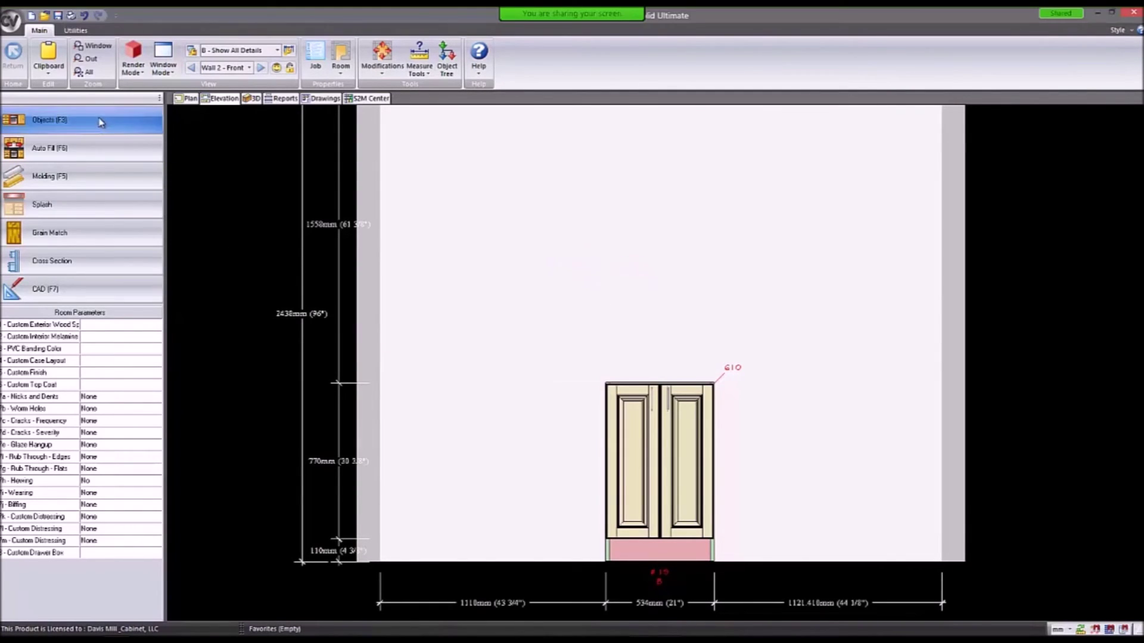
Place a BD3 straight drawer stack base cabinet on Wall 2 directly against the right side of the two-door cabinet.
left_click(89, 122)
left_click(53, 133)
left_click(54, 166)
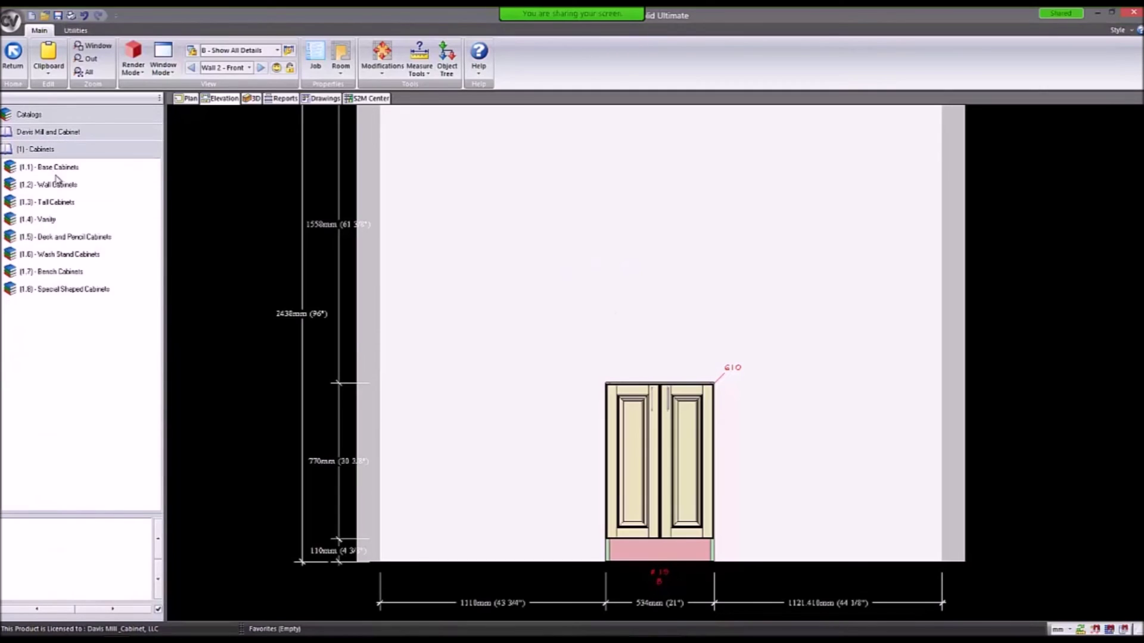
left_click(58, 170)
left_click(64, 220)
left_click(23, 237)
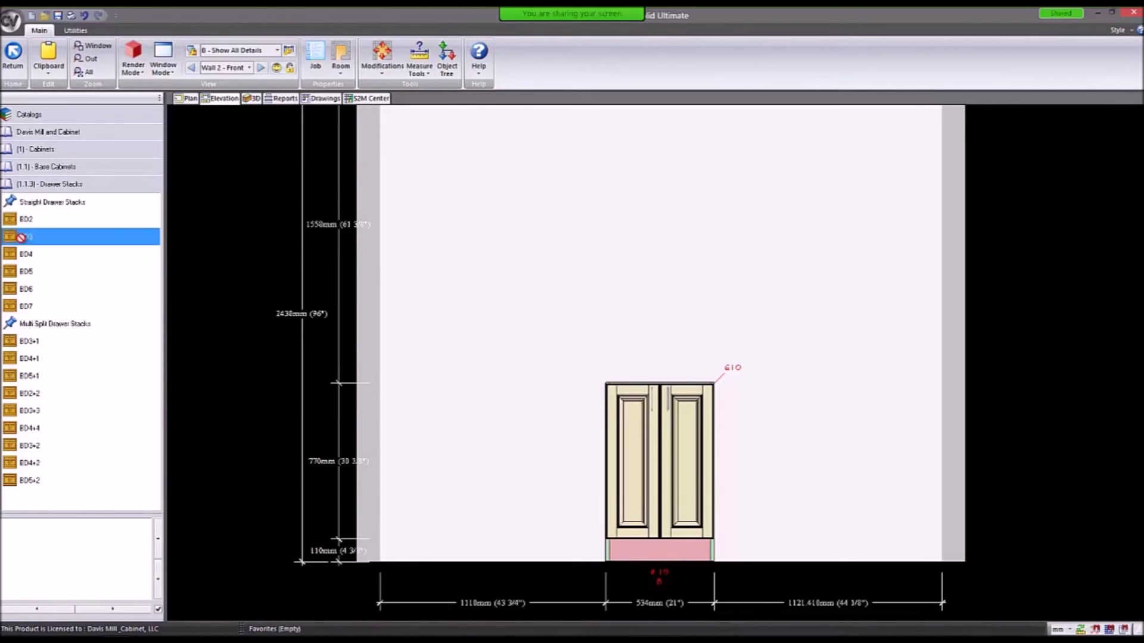
left_click(712, 460)
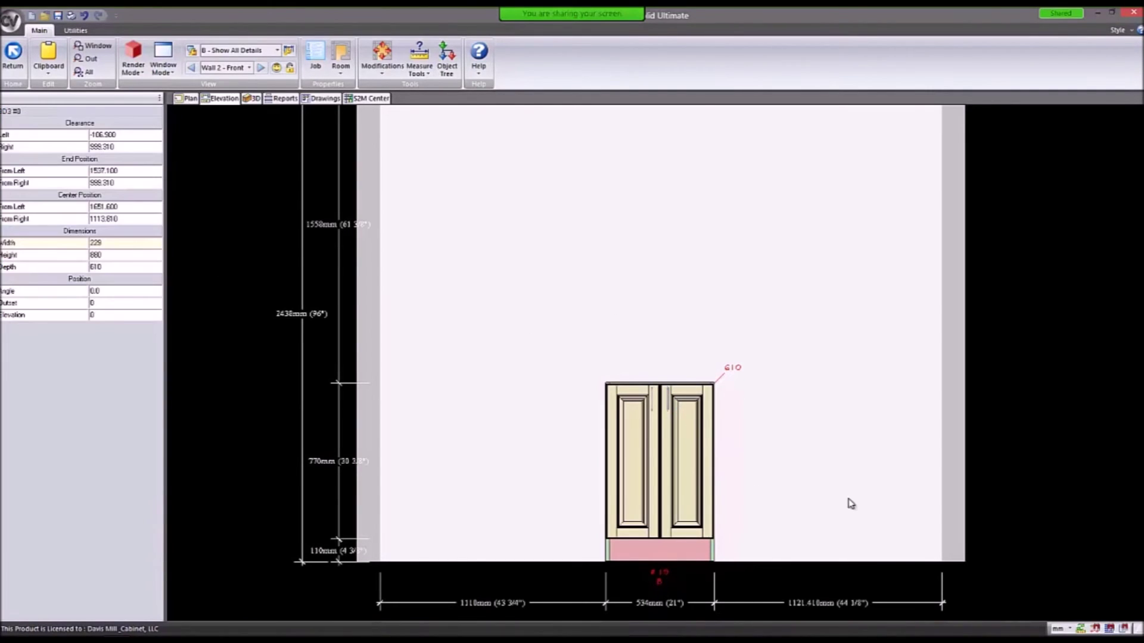
Stretch the BD3 drawer cabinet away from the two-door cabinet to a width of about 519 mm.
scroll(858, 495, "up", 4)
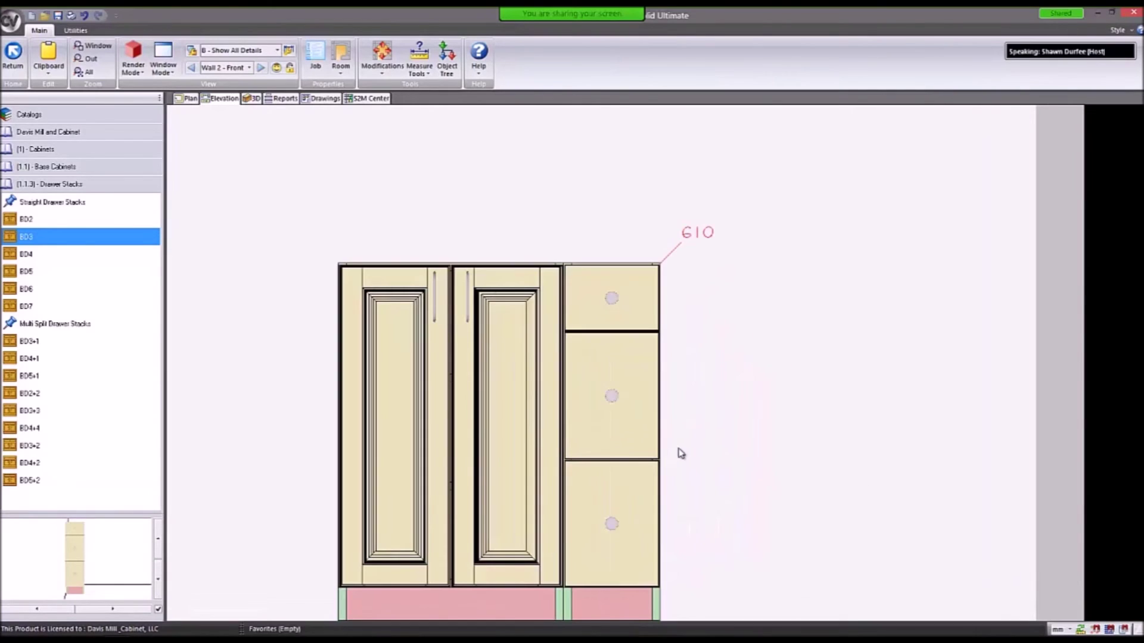
left_click(641, 441)
left_click_drag(662, 447, 784, 454)
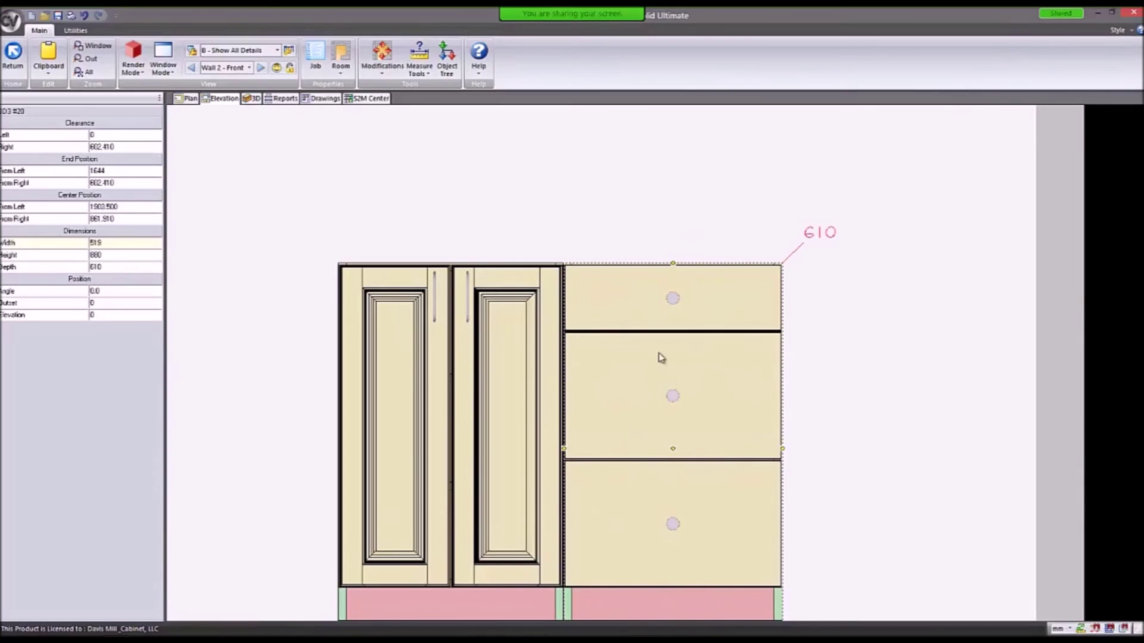
key("Escape")
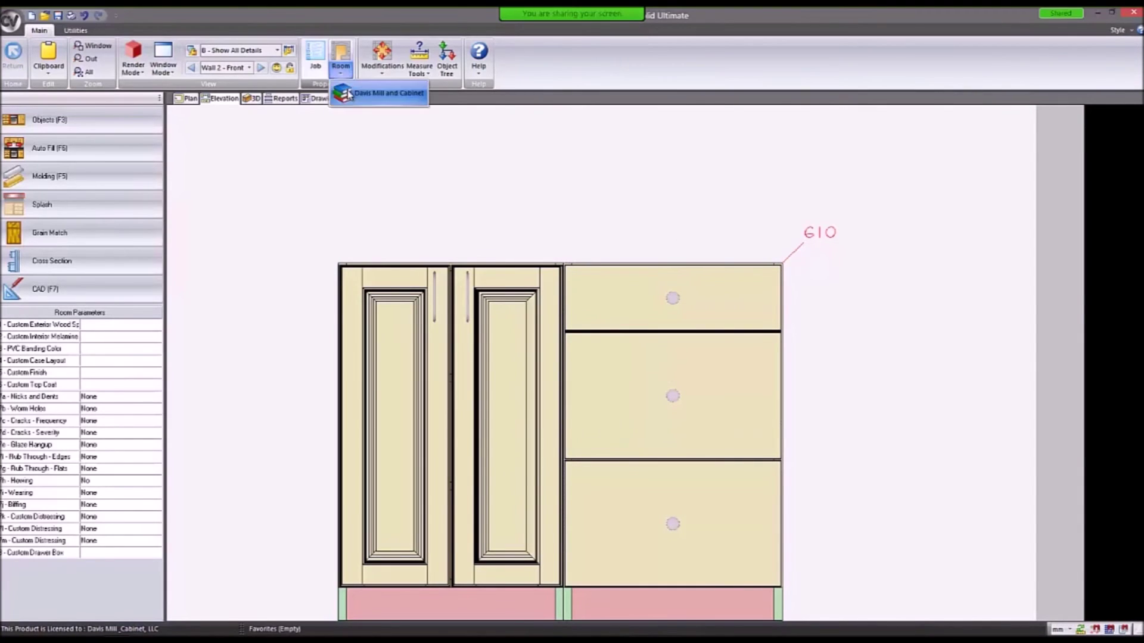
Set the room's drawer front style to Amherst-RP DF with outer edge profile 5.
left_click(340, 60)
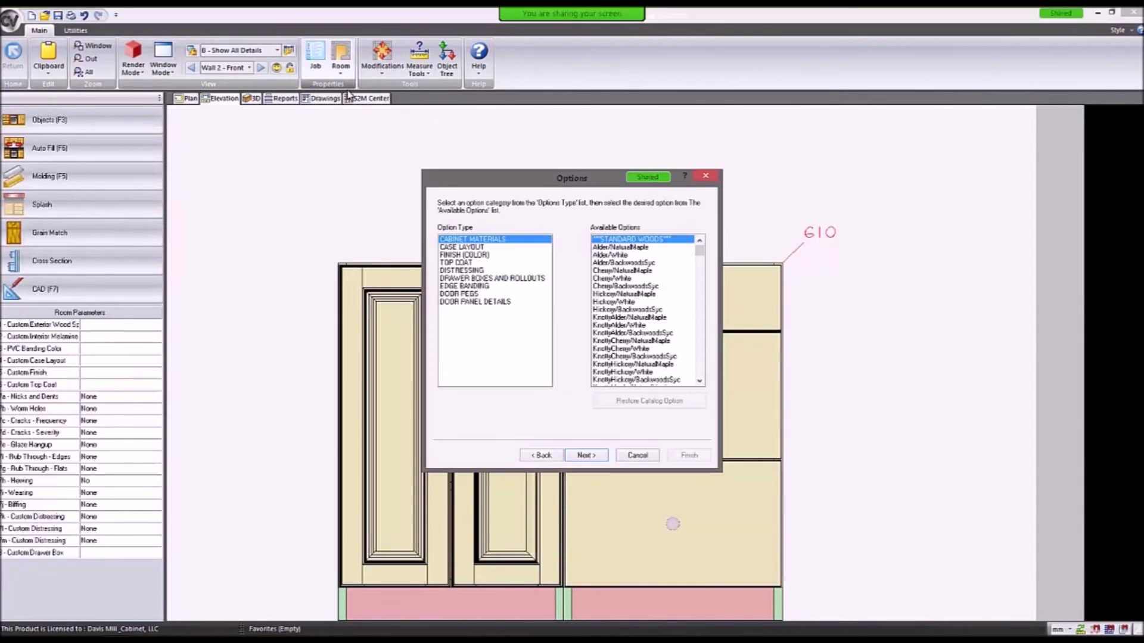
left_click(584, 456)
left_click(487, 393)
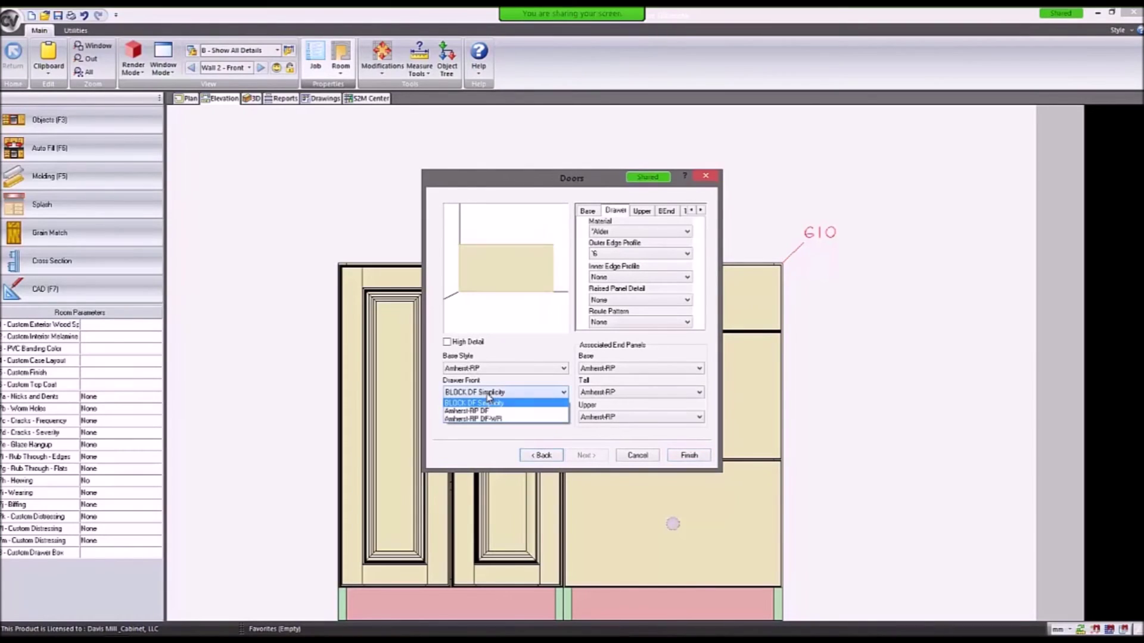
left_click(486, 411)
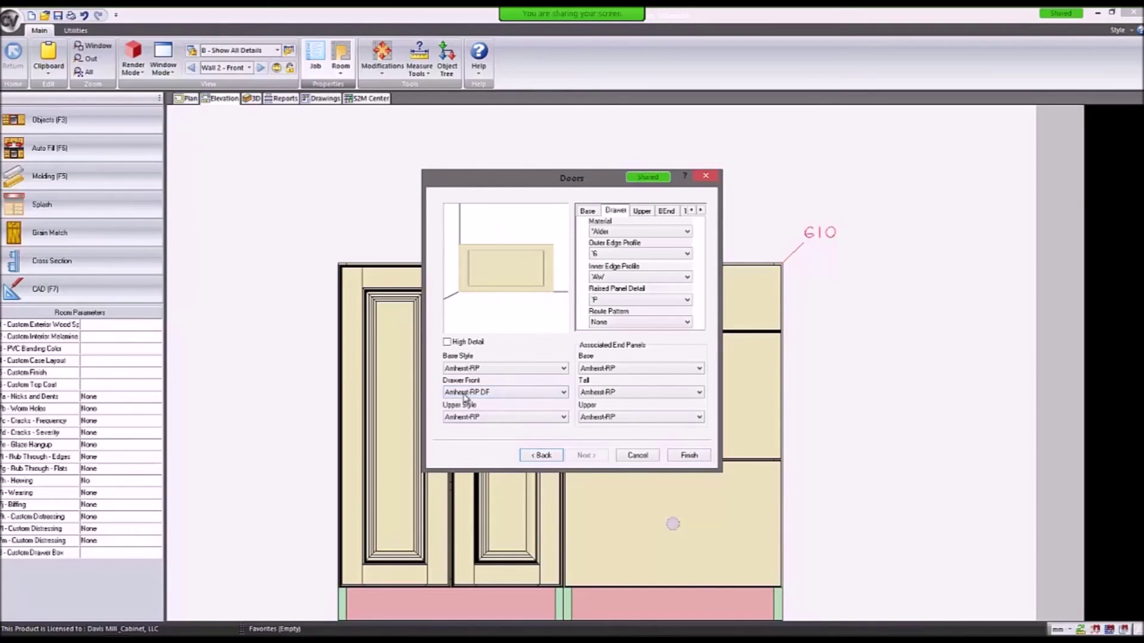
left_click(619, 254)
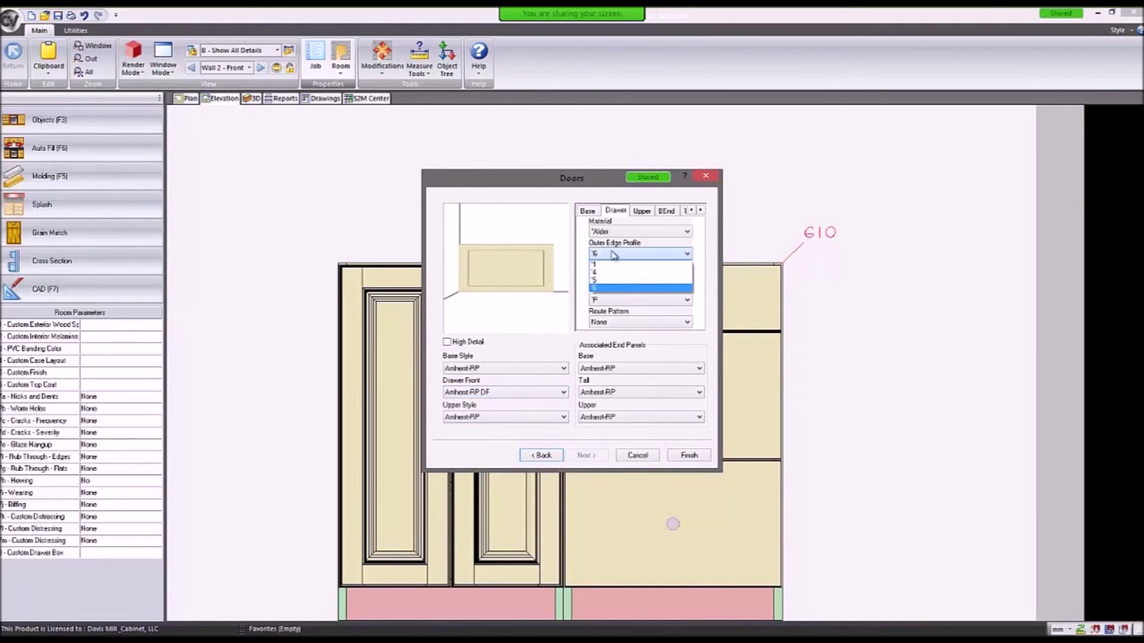
left_click(607, 281)
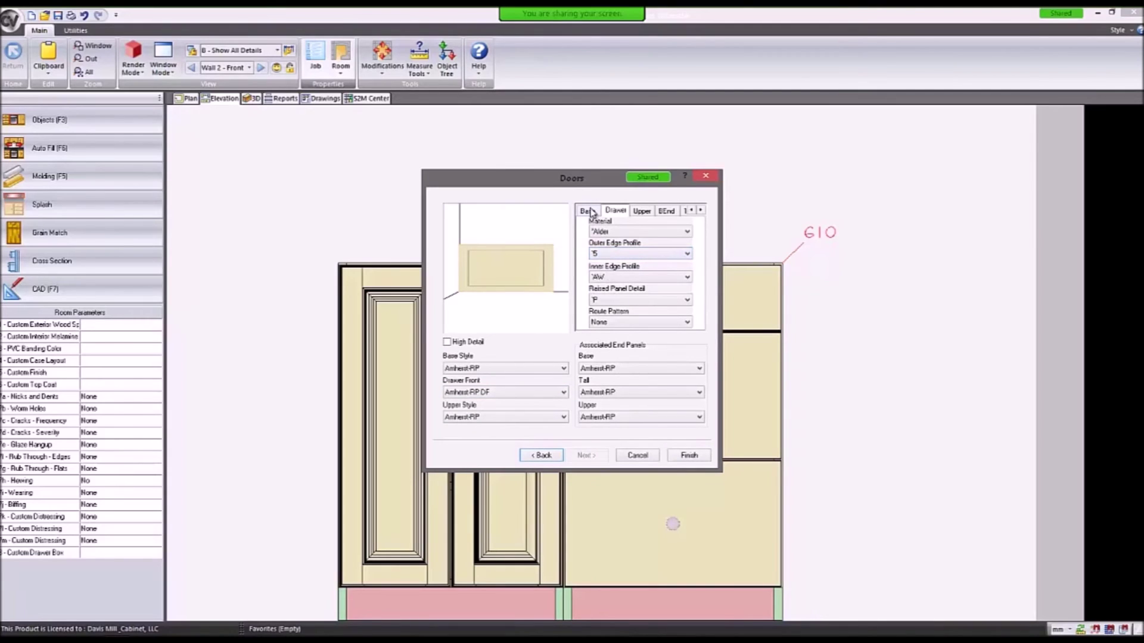
Set the outer edge profile of the room's base doors to 5.
left_click(587, 211)
left_click(612, 255)
left_click(607, 282)
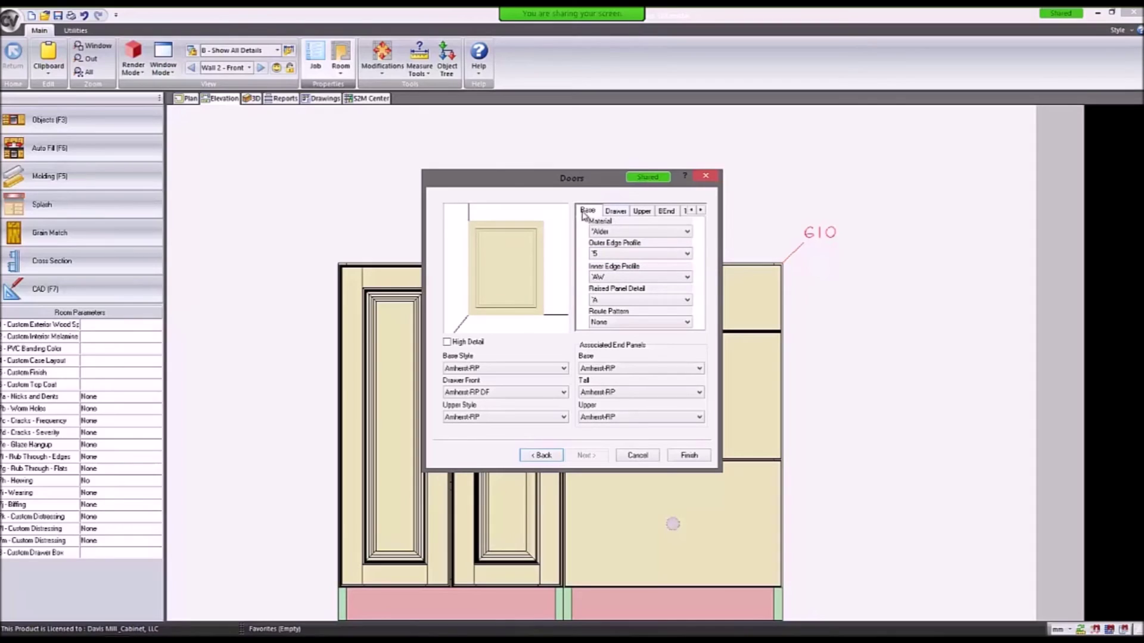
Set the drawer fronts' raised panel detail to ADRW and apply the room's door settings.
left_click(615, 211)
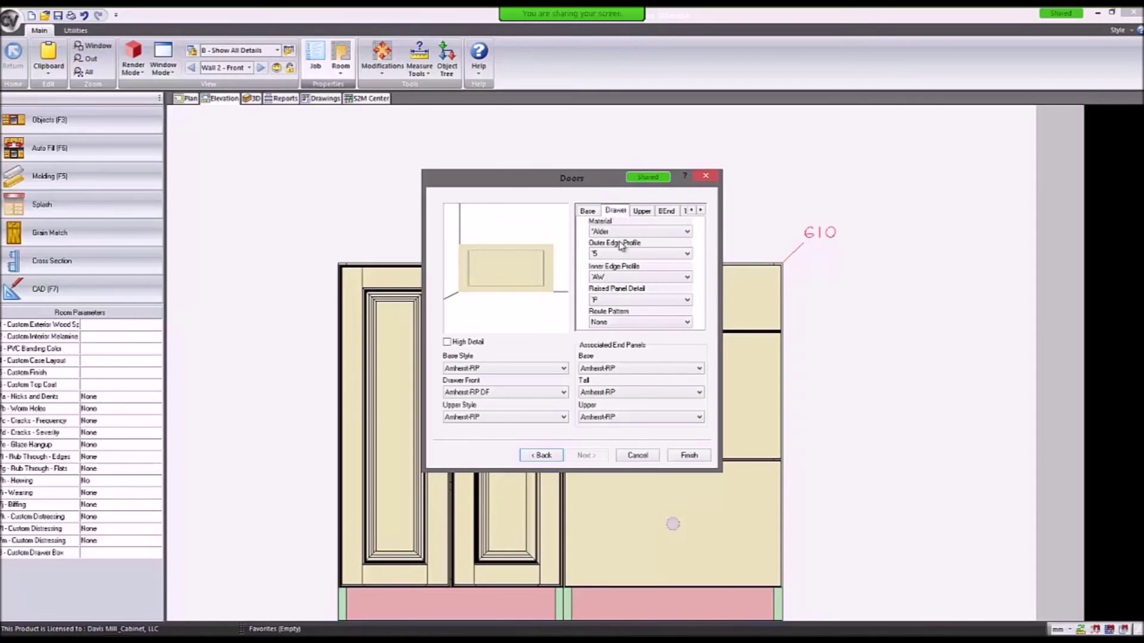
left_click(624, 300)
left_click(612, 319)
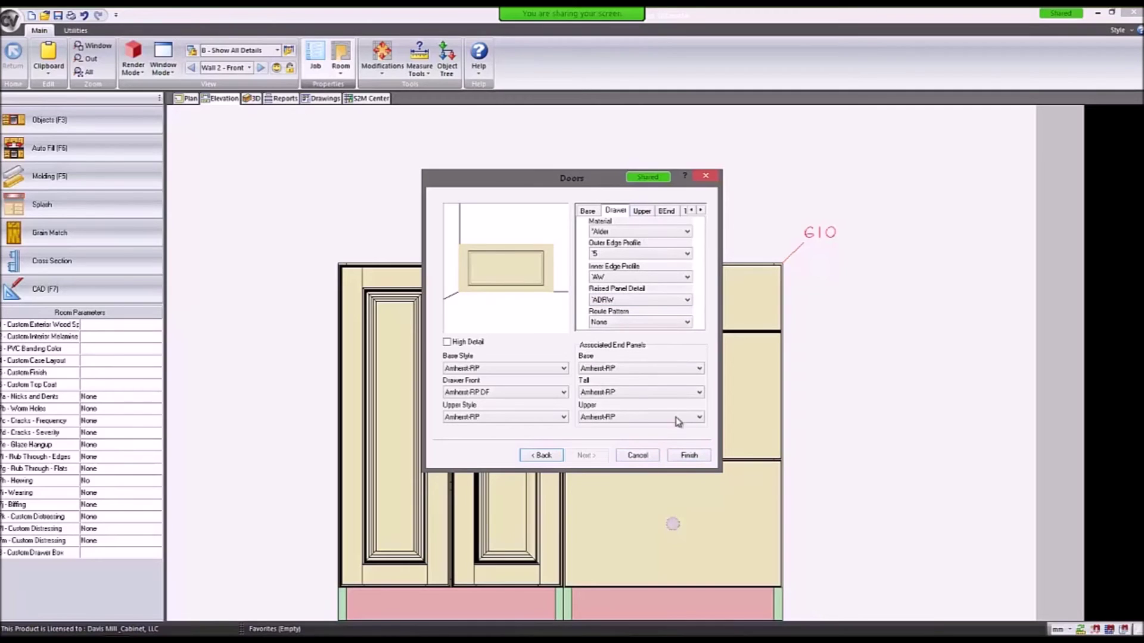
left_click(688, 456)
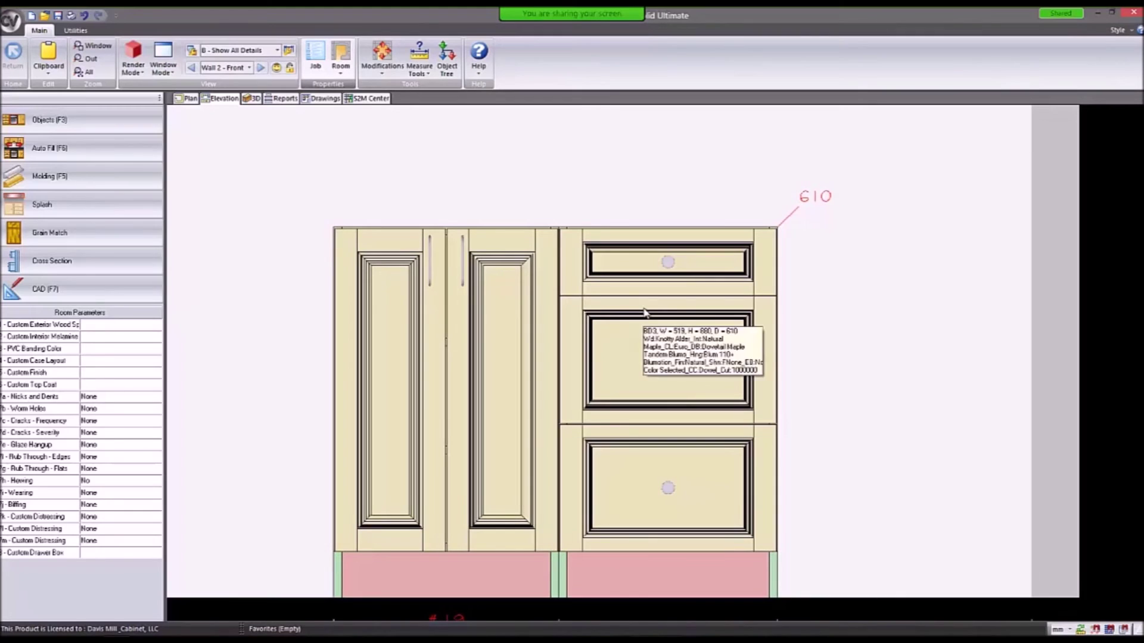
Section the BD3 cabinet and set the middle drawer front's top and bottom rails to 64 mm.
right_click(634, 357)
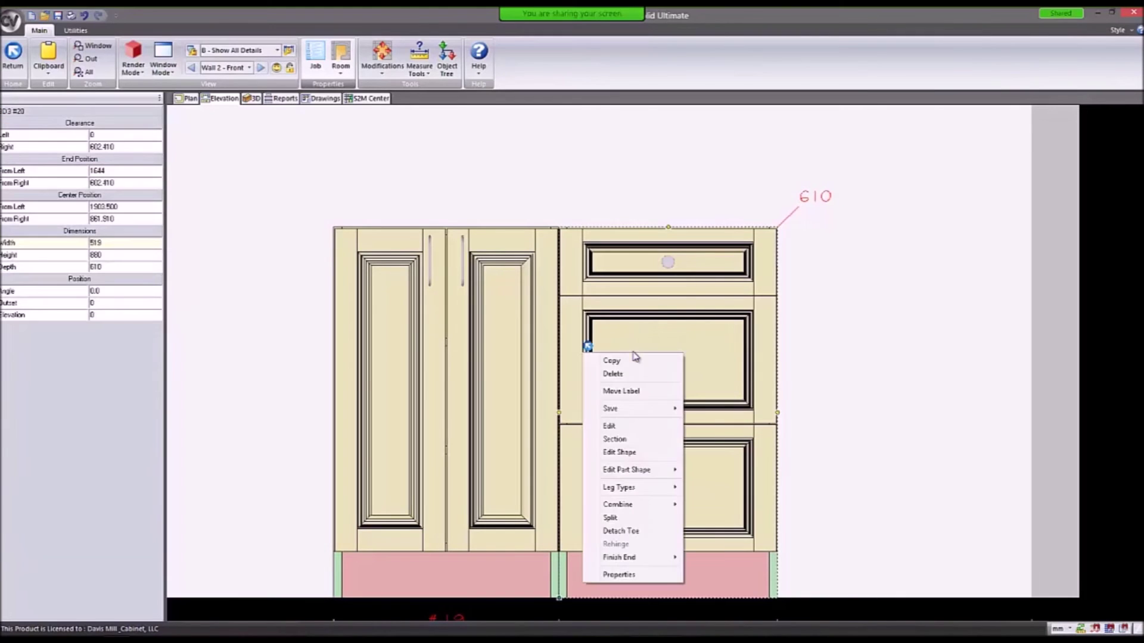
left_click(615, 439)
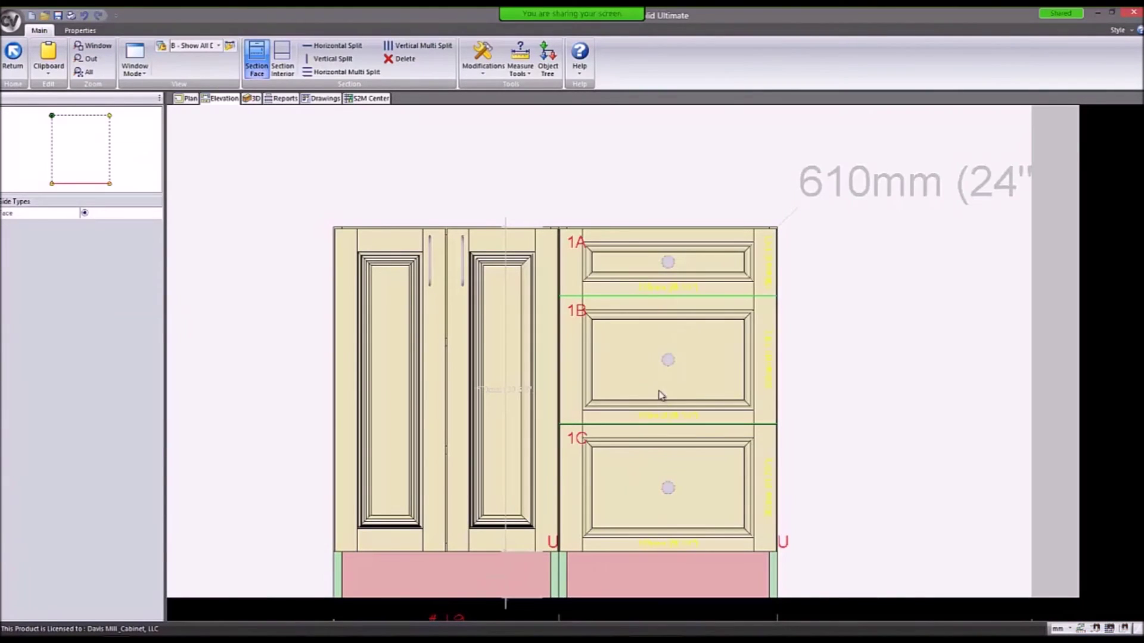
left_click(627, 344)
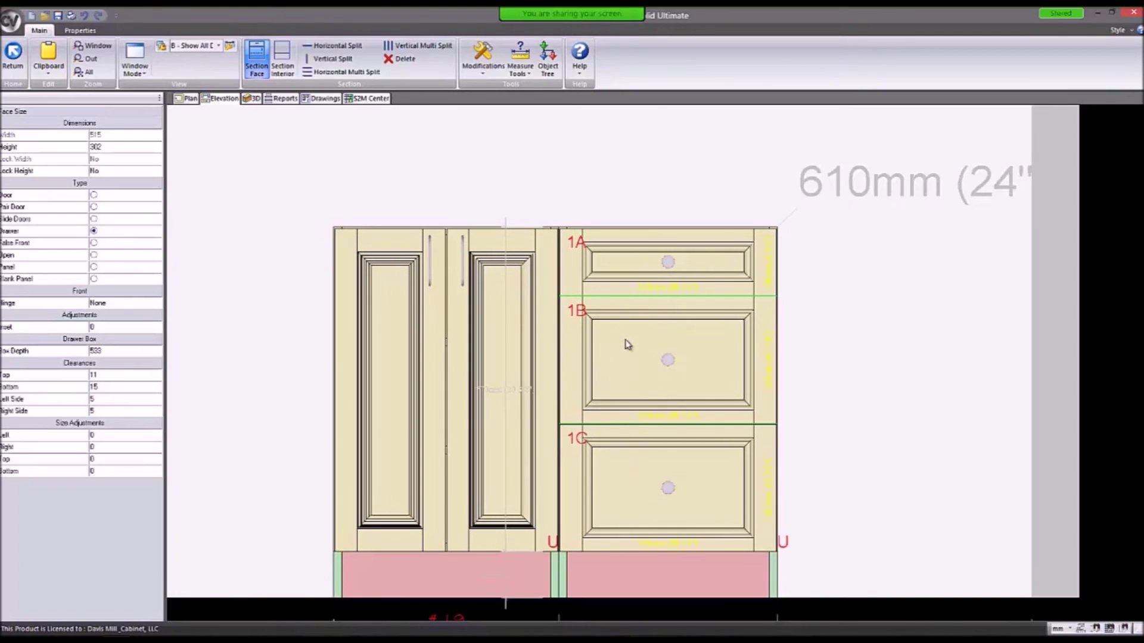
double_click(627, 345)
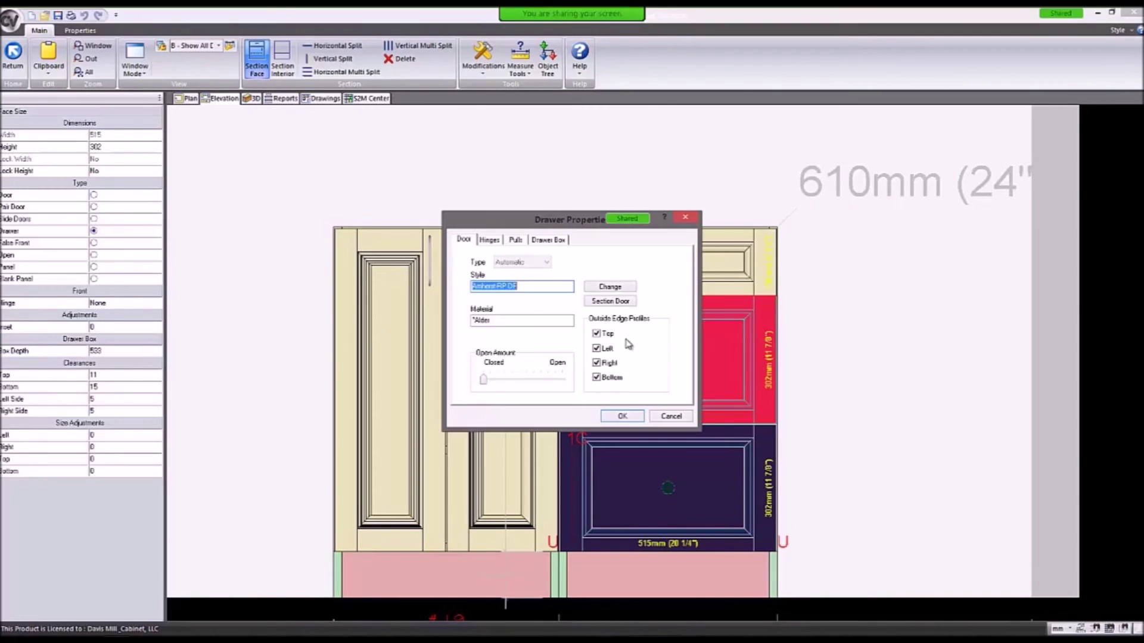
left_click_drag(559, 223, 389, 205)
left_click(441, 283)
left_click(355, 320)
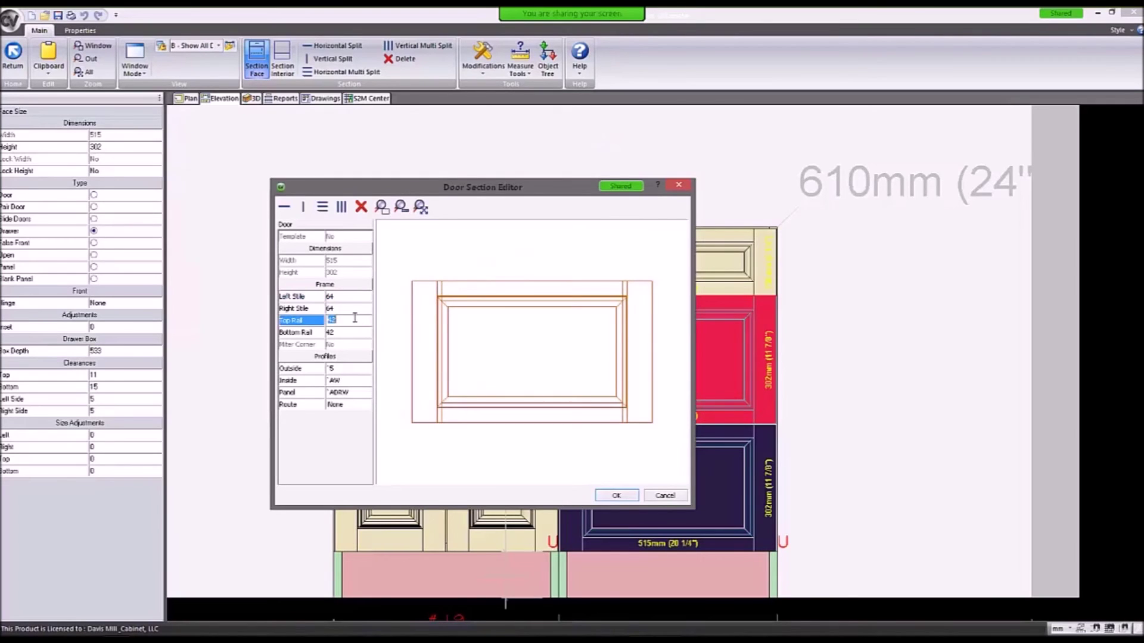
type("64")
left_click(348, 333)
type("64")
key("Return")
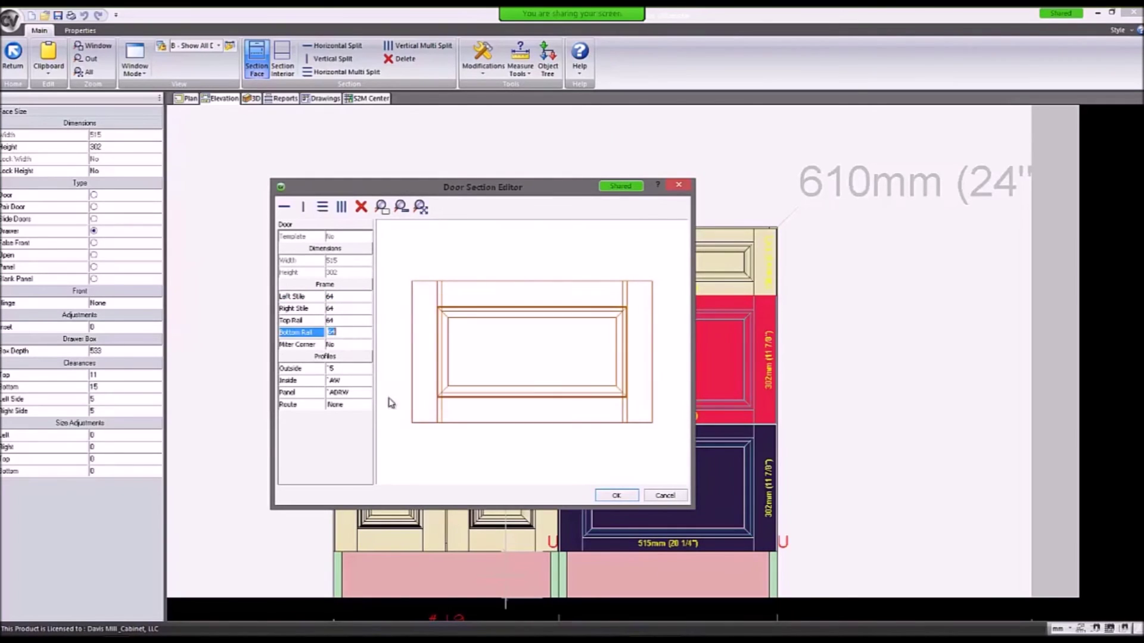
left_click(616, 496)
left_click(452, 396)
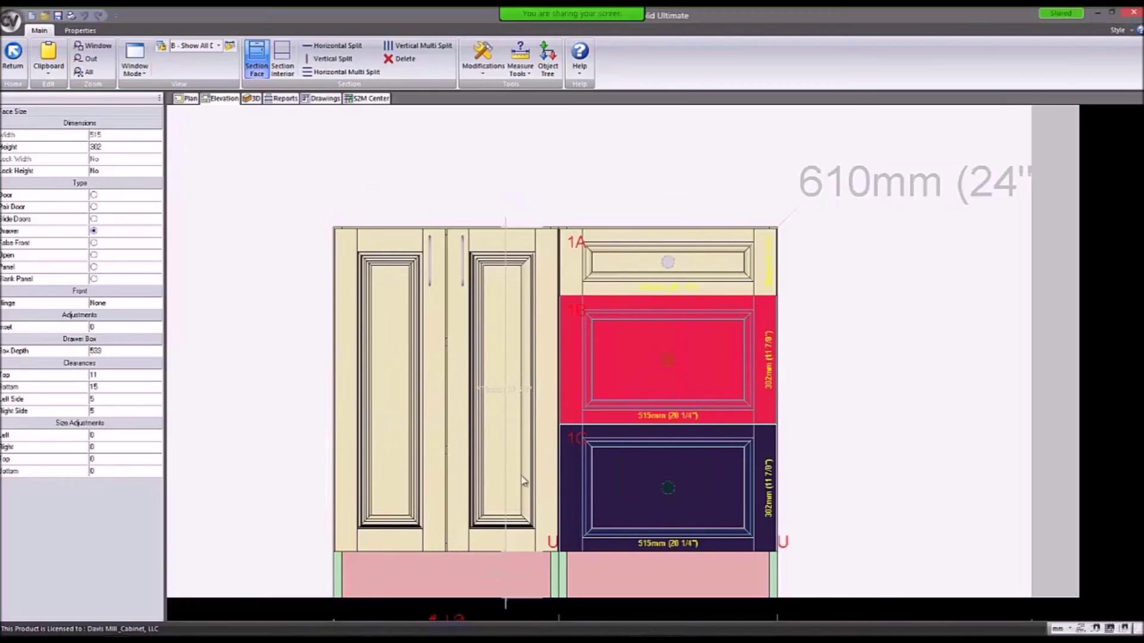
Section the bottom drawer front, set its top and bottom rails to 64 mm, and leave the cabinet's face sectioning.
double_click(623, 481)
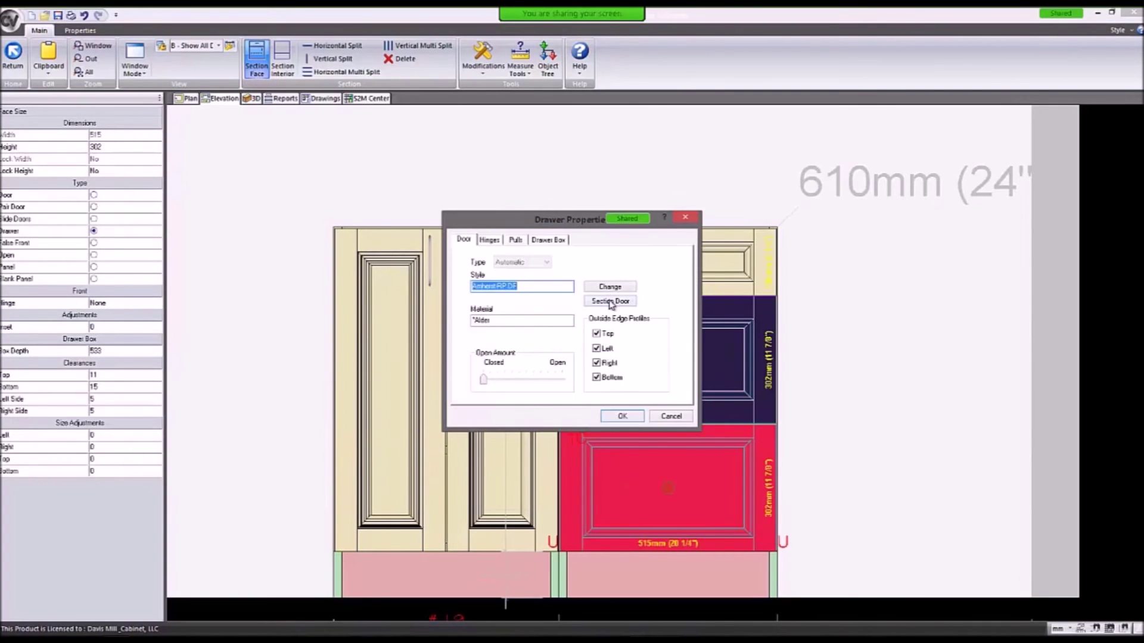
left_click(612, 302)
left_click(346, 321)
type("64")
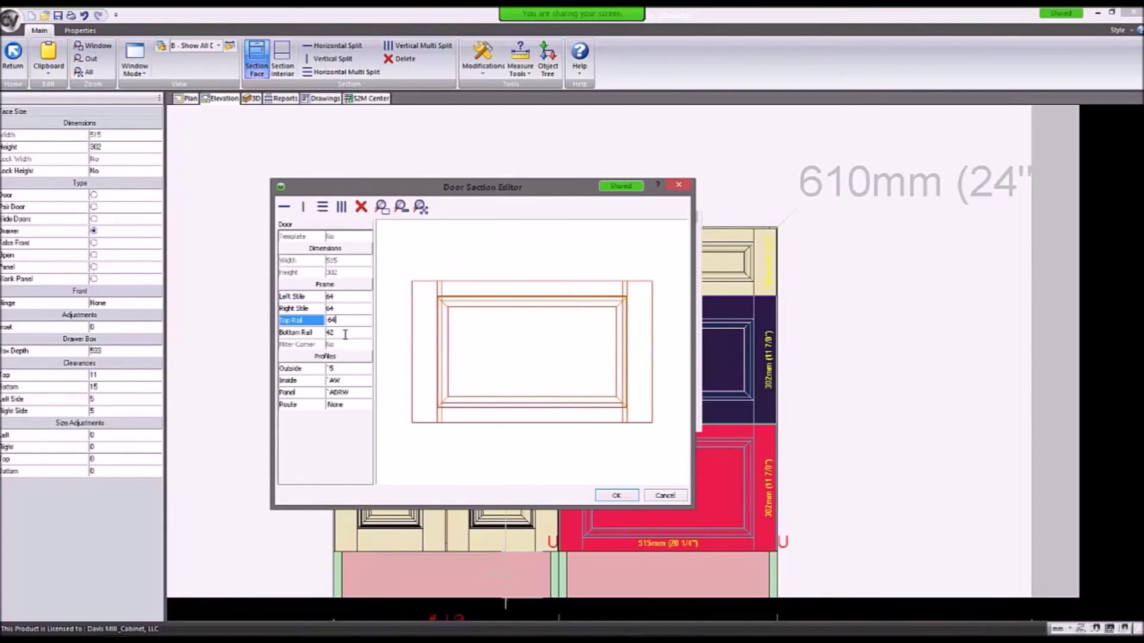
left_click(342, 333)
type("64")
key("Return")
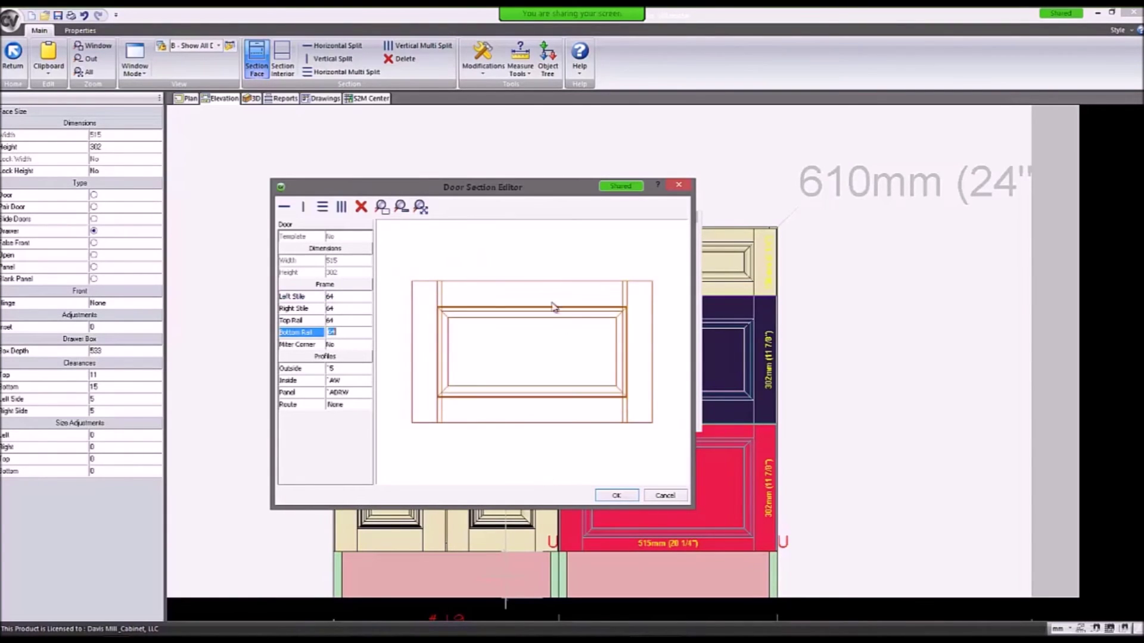
left_click(617, 496)
left_click(619, 416)
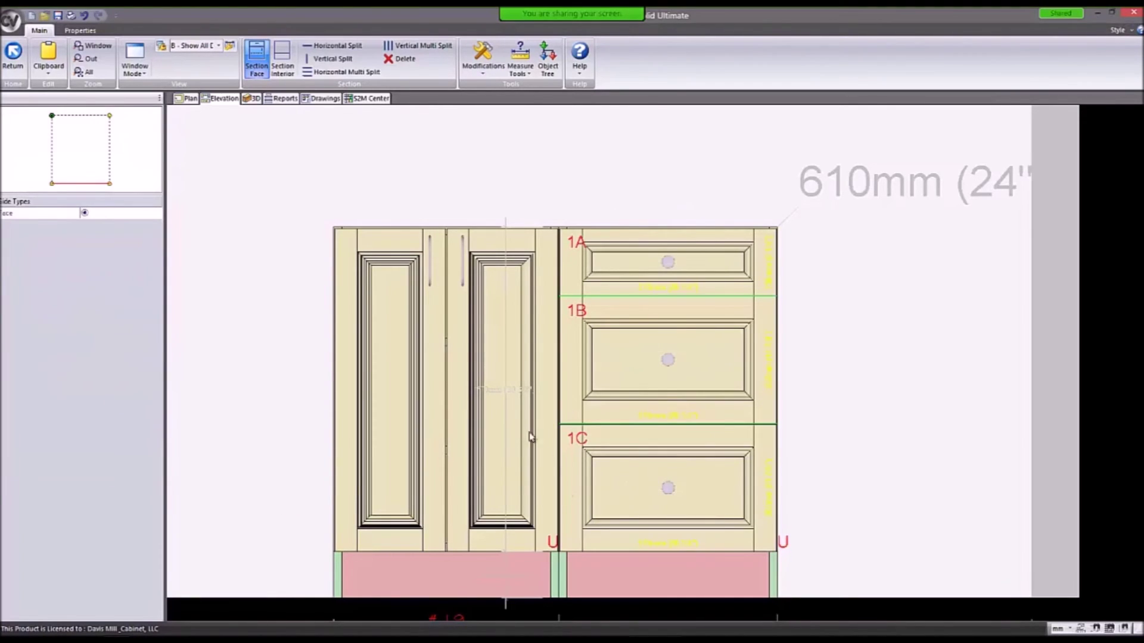
key("Escape")
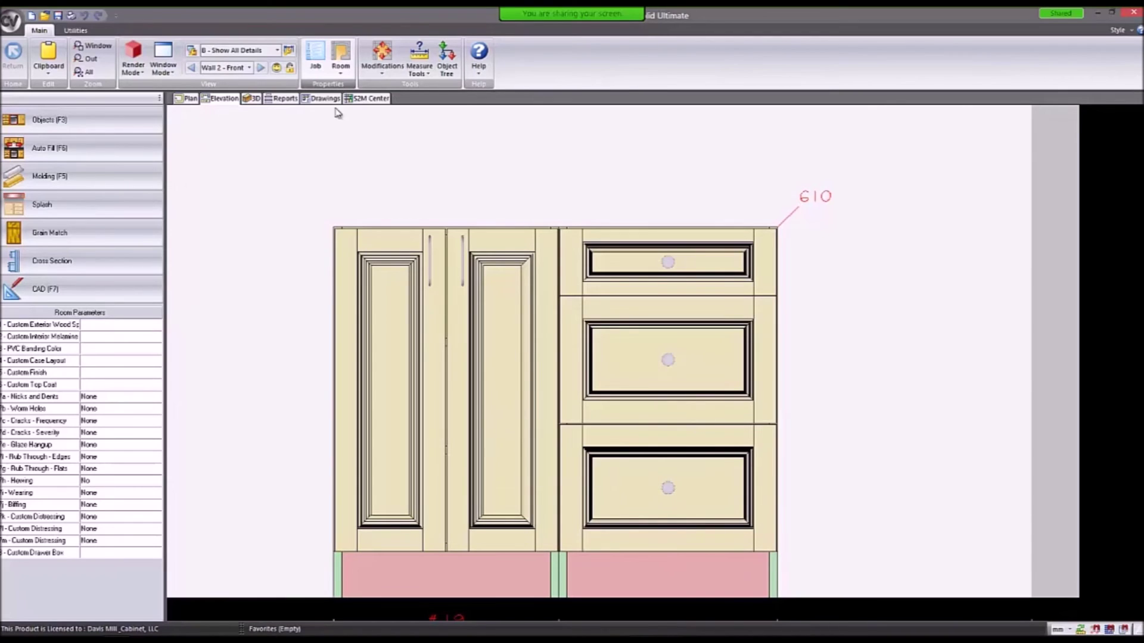
left_click(341, 62)
left_click(381, 93)
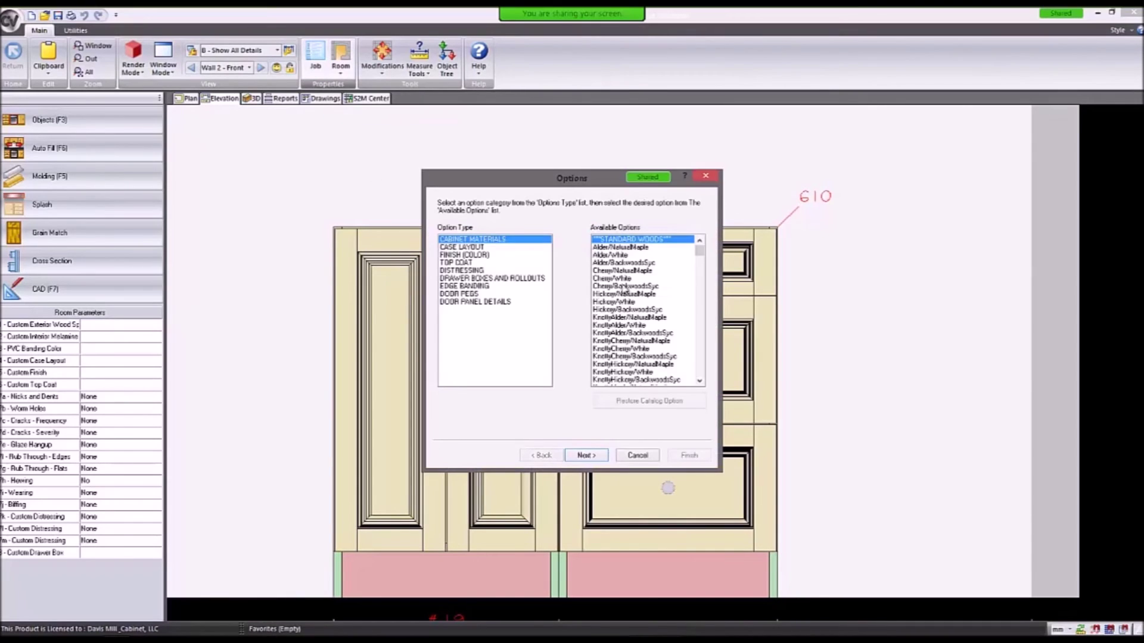
left_click(636, 456)
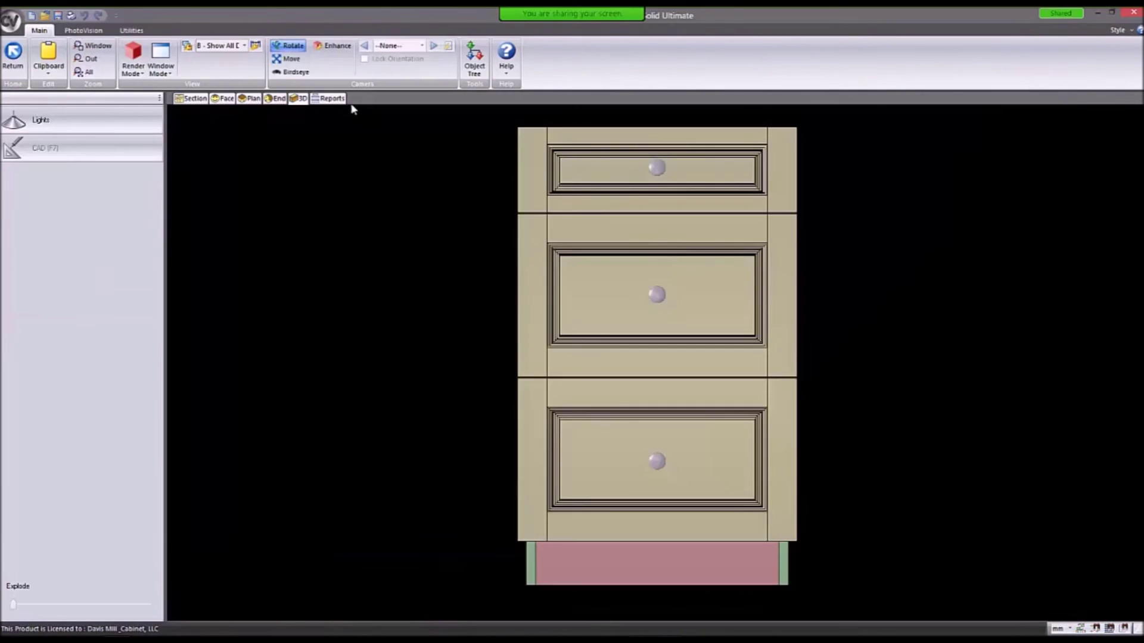
Examine the Amherst-RP DF drawer front entries in the BD3 cabinet's parts report, checking their sizes and material.
left_click(331, 98)
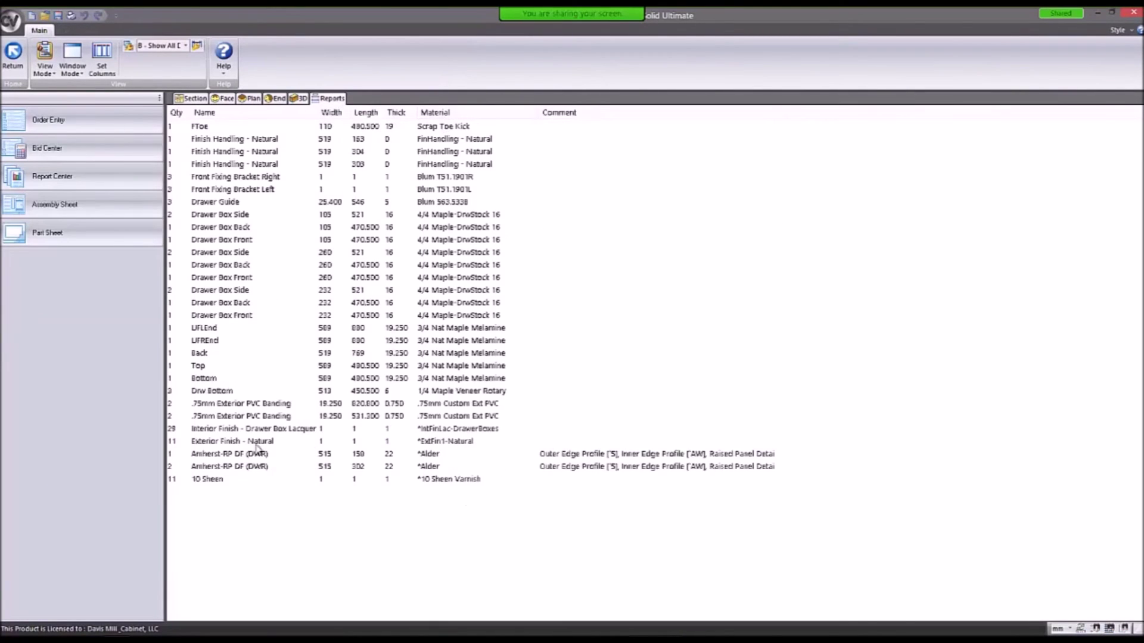
left_click(210, 458)
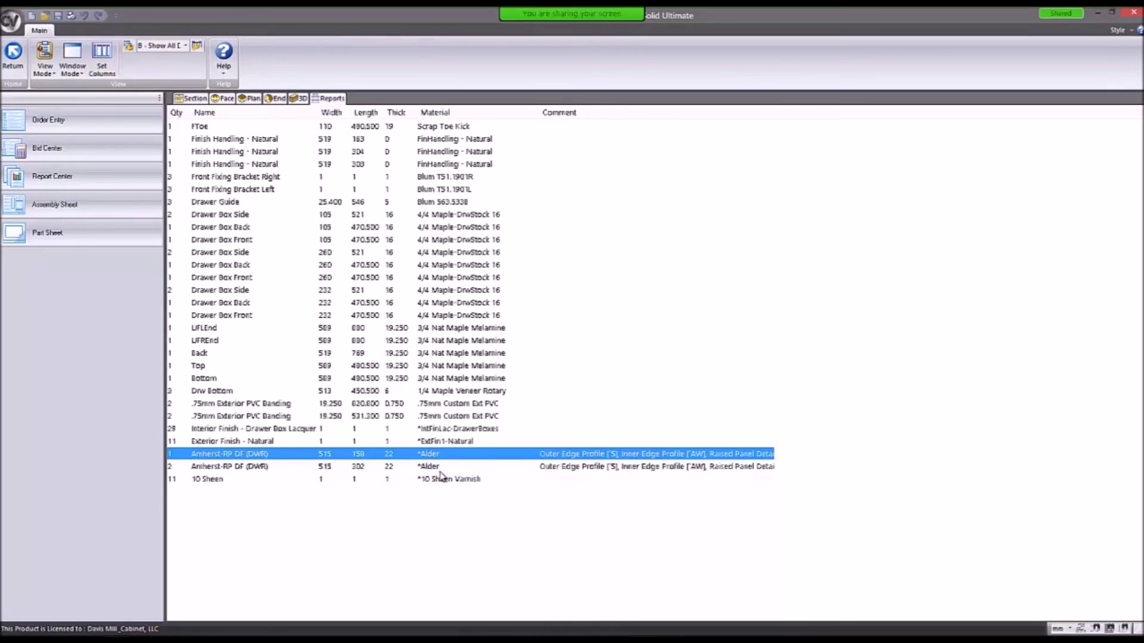
left_click(363, 468)
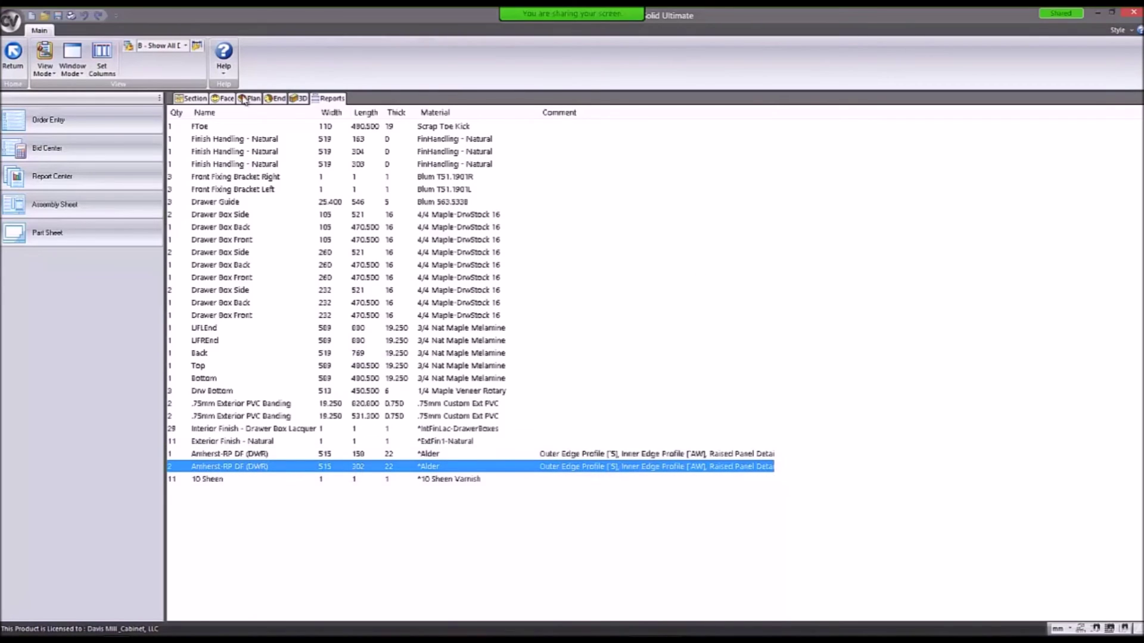
left_click(224, 99)
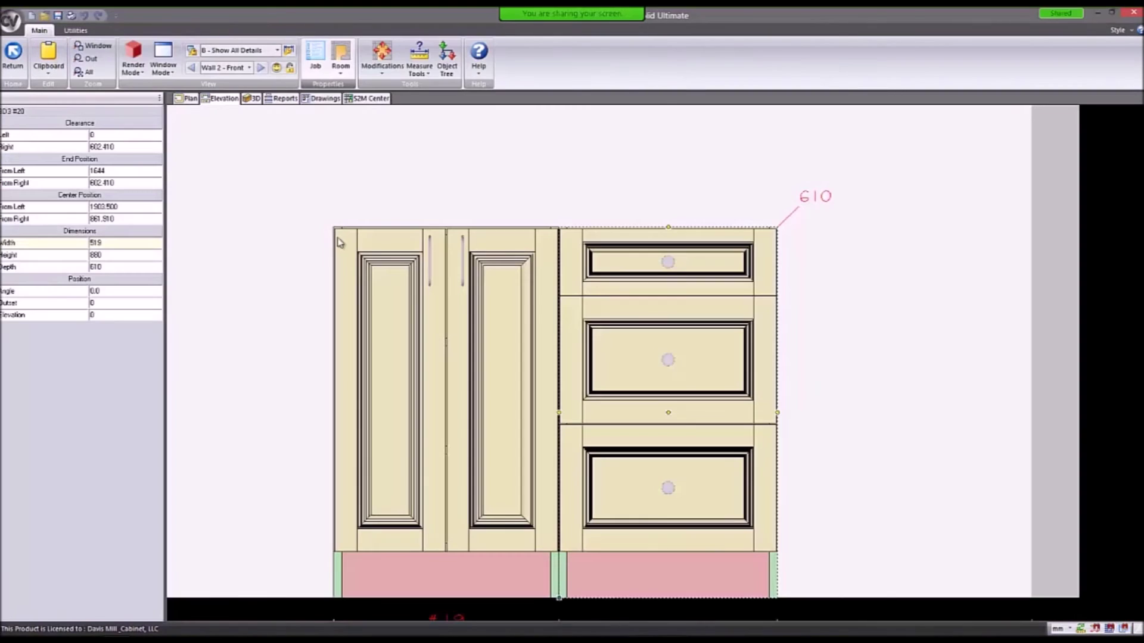
Choose Cherry/NaturalMaple as the room's cabinet material and continue to the door settings.
left_click(343, 69)
left_click(353, 93)
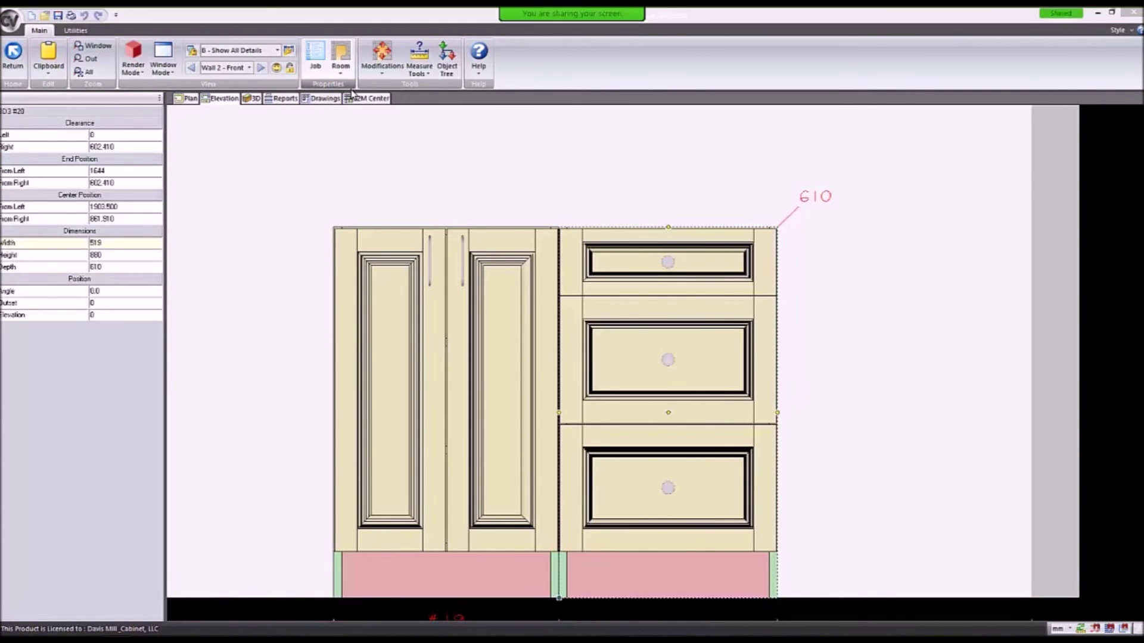
left_click(575, 454)
left_click(548, 457)
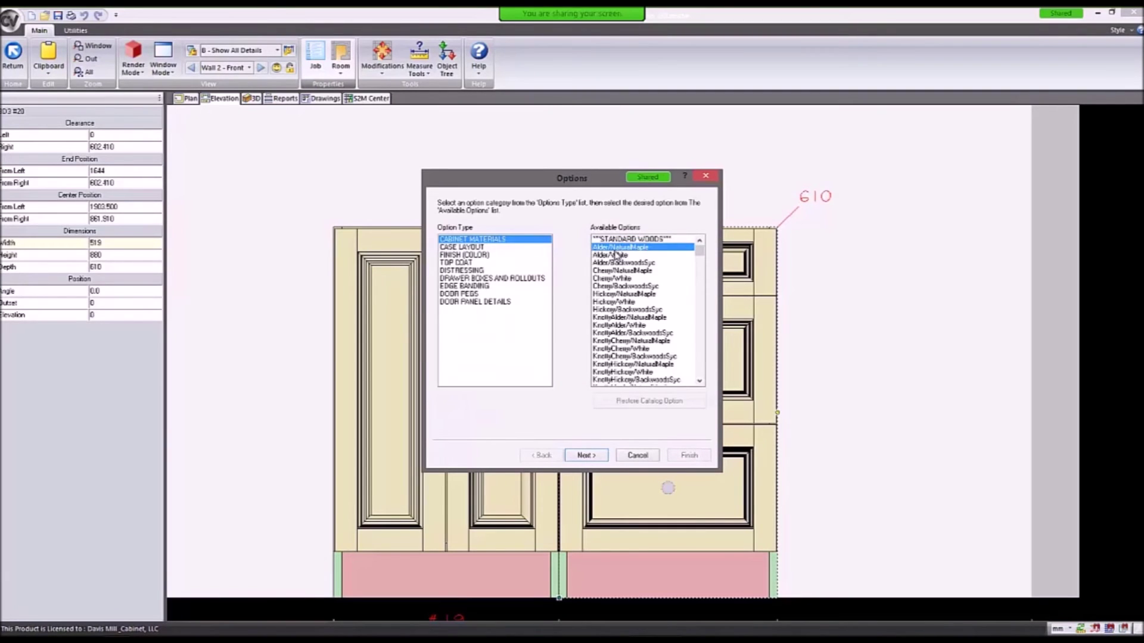
left_click(615, 272)
left_click(585, 455)
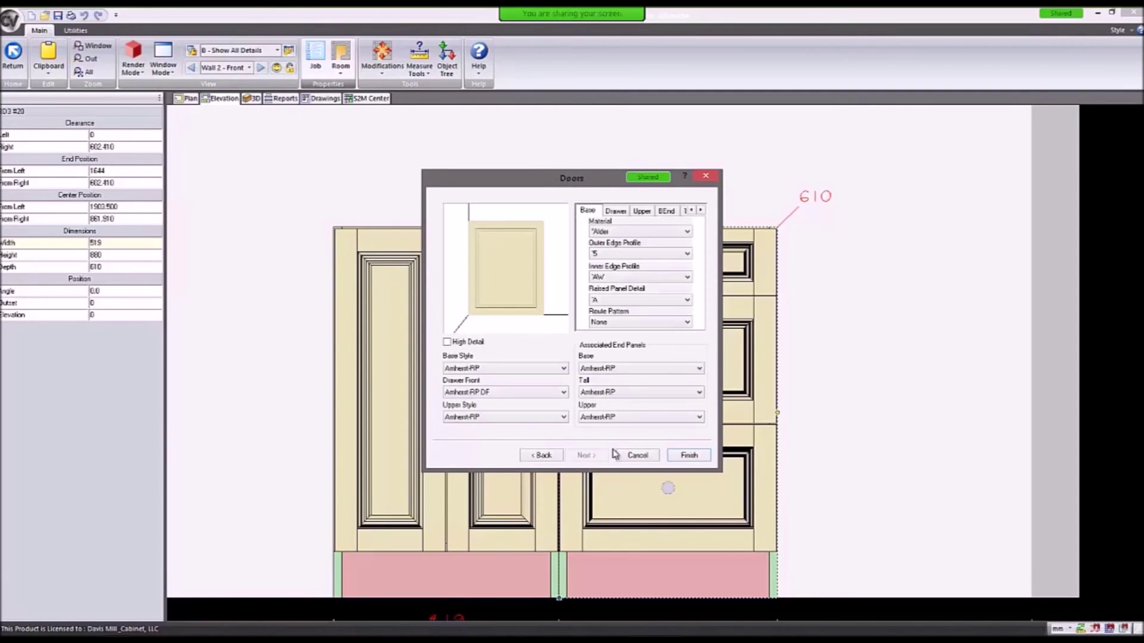
Set the room's base door and drawer front materials to Cherry and apply the settings.
left_click(601, 232)
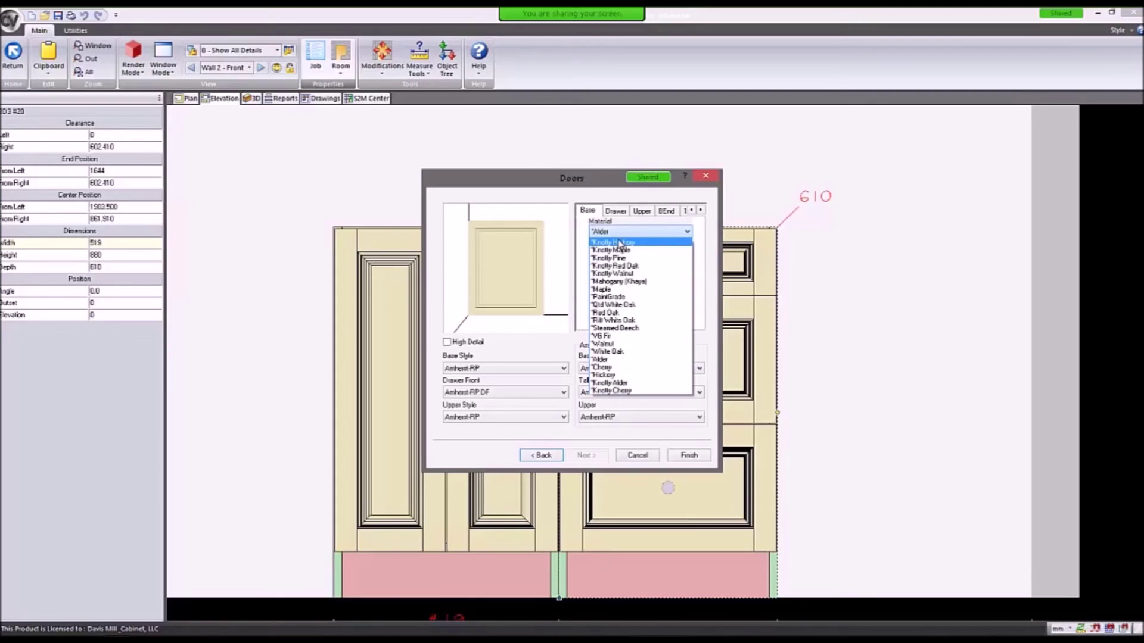
left_click(608, 368)
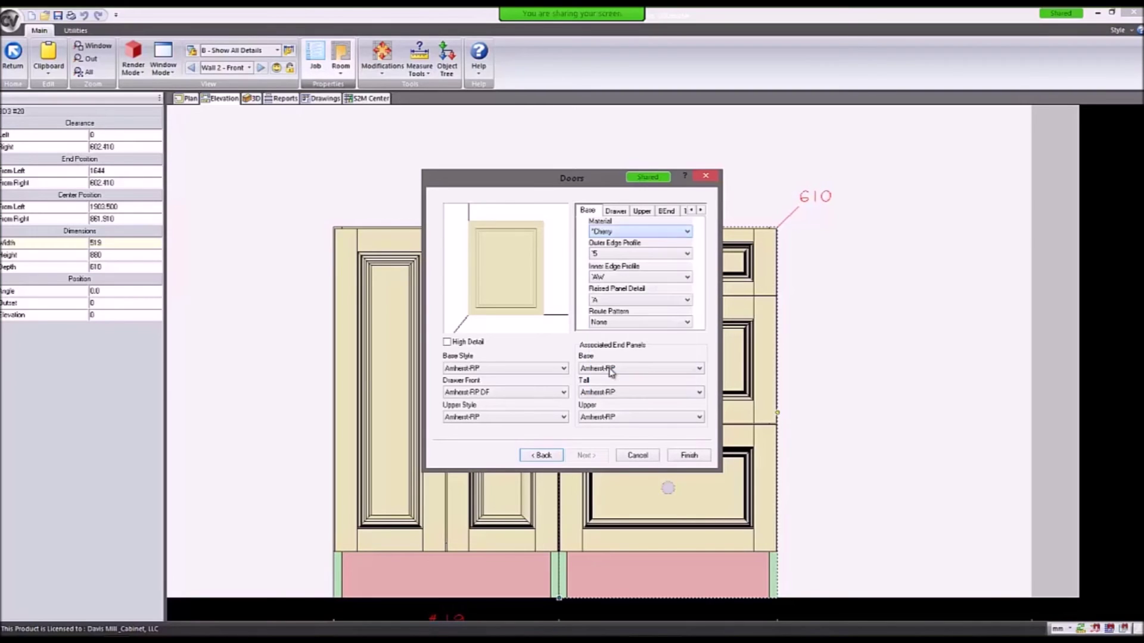
left_click(620, 210)
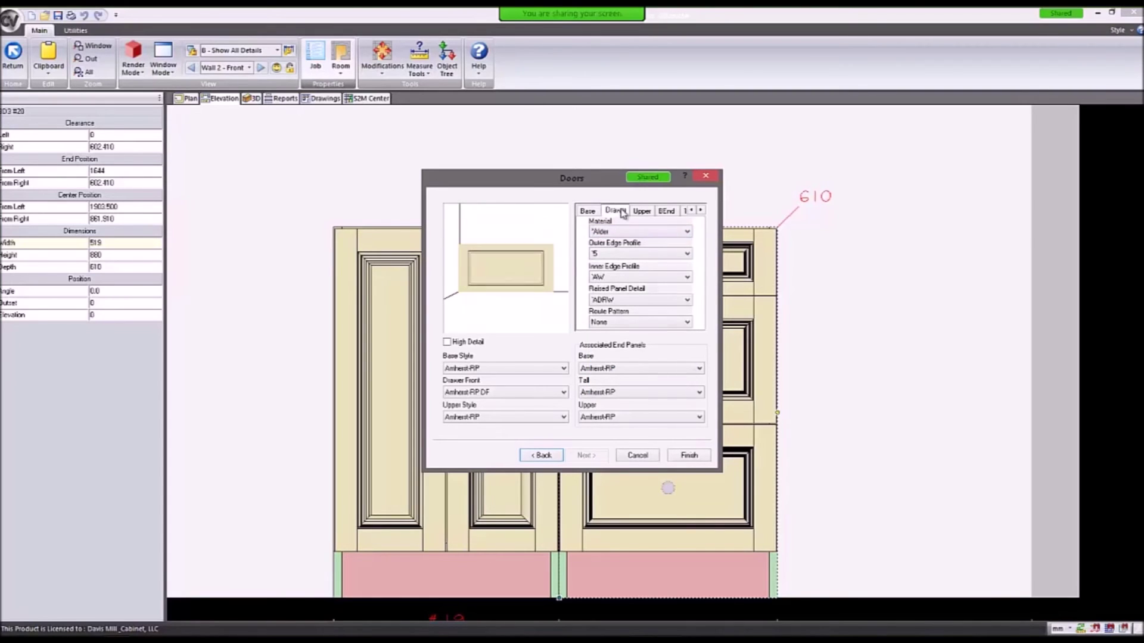
left_click(605, 231)
left_click(610, 242)
left_click(691, 458)
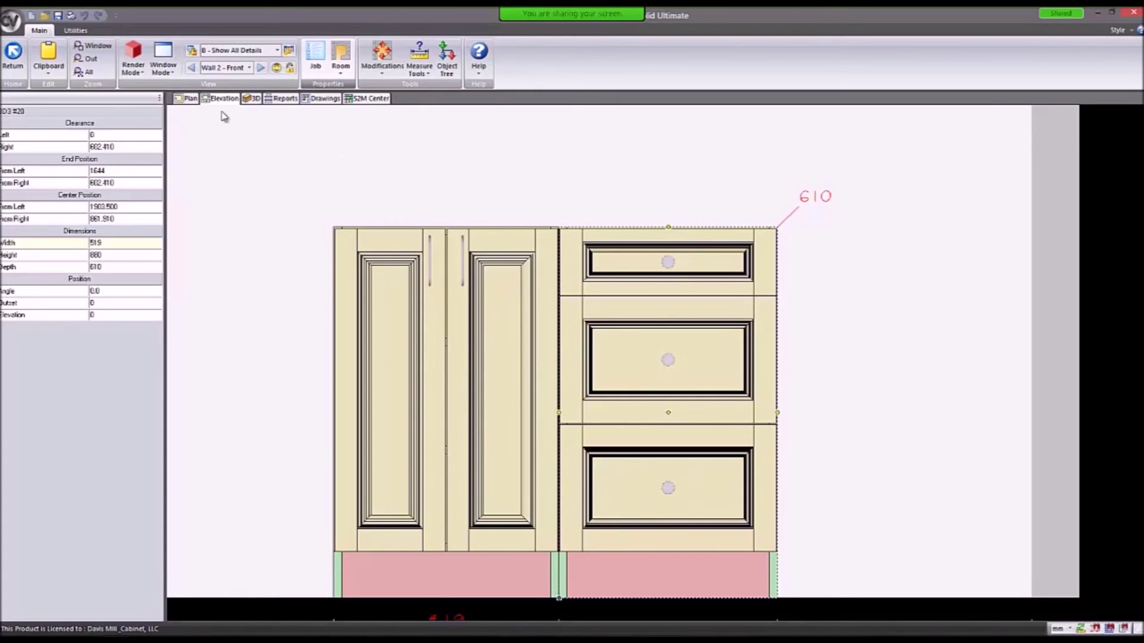
Render the wall elevation with wood textures to compare the drawer fronts' materials.
left_click(131, 70)
left_click(162, 144)
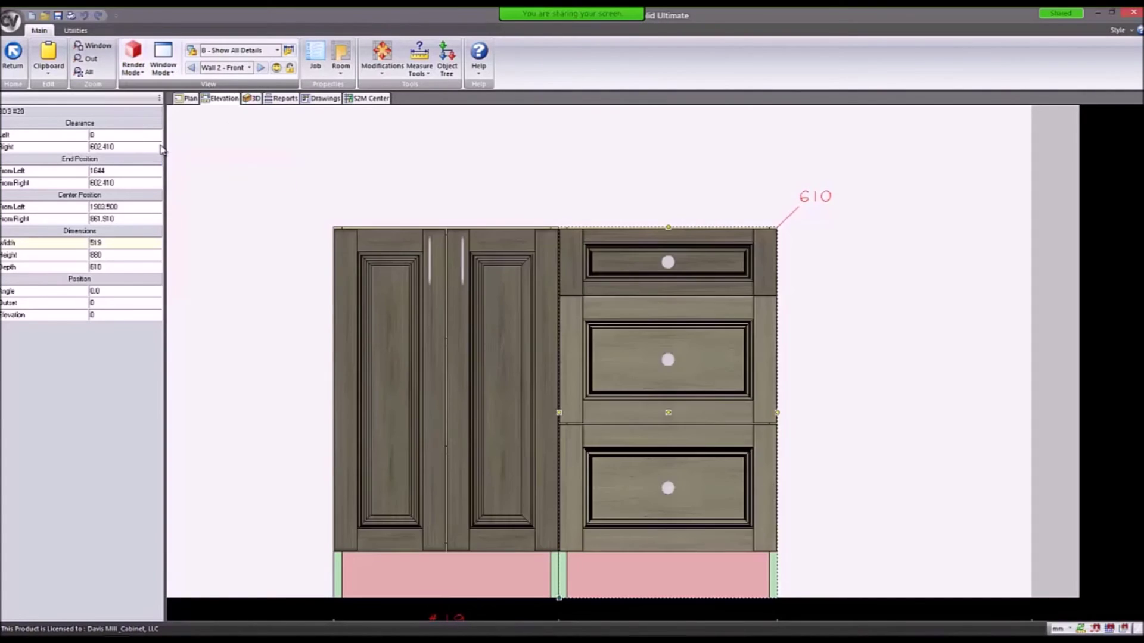
scroll(536, 459, "up", 1)
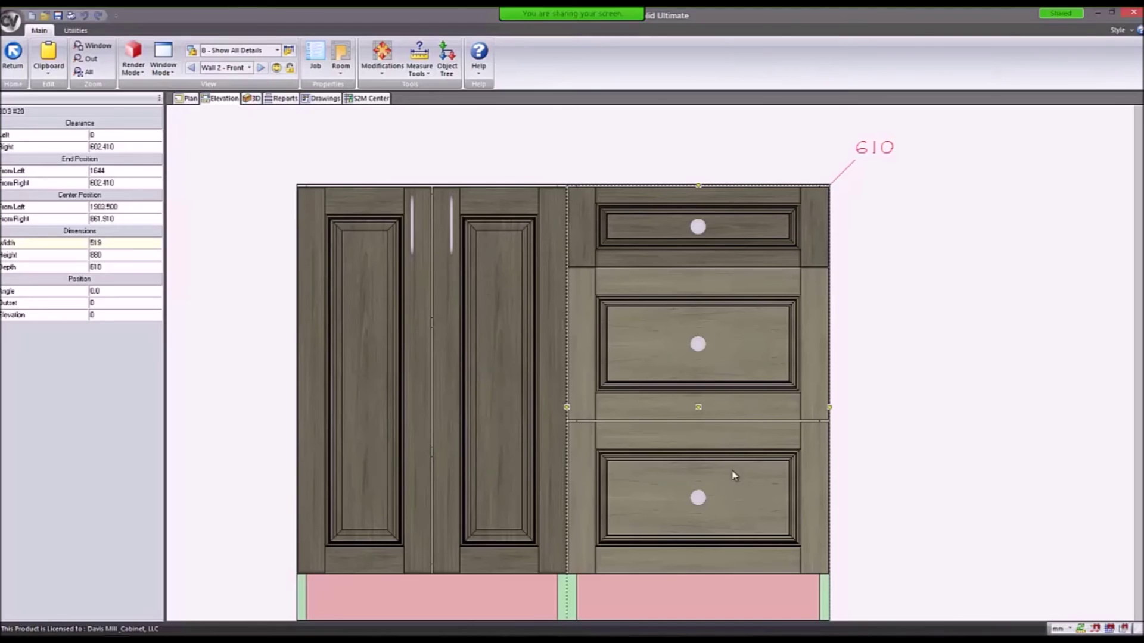
Sort the BD3 cabinet's parts report by comment and compare the materials of the Amherst-RP DF drawer fronts.
double_click(738, 391)
left_click(332, 99)
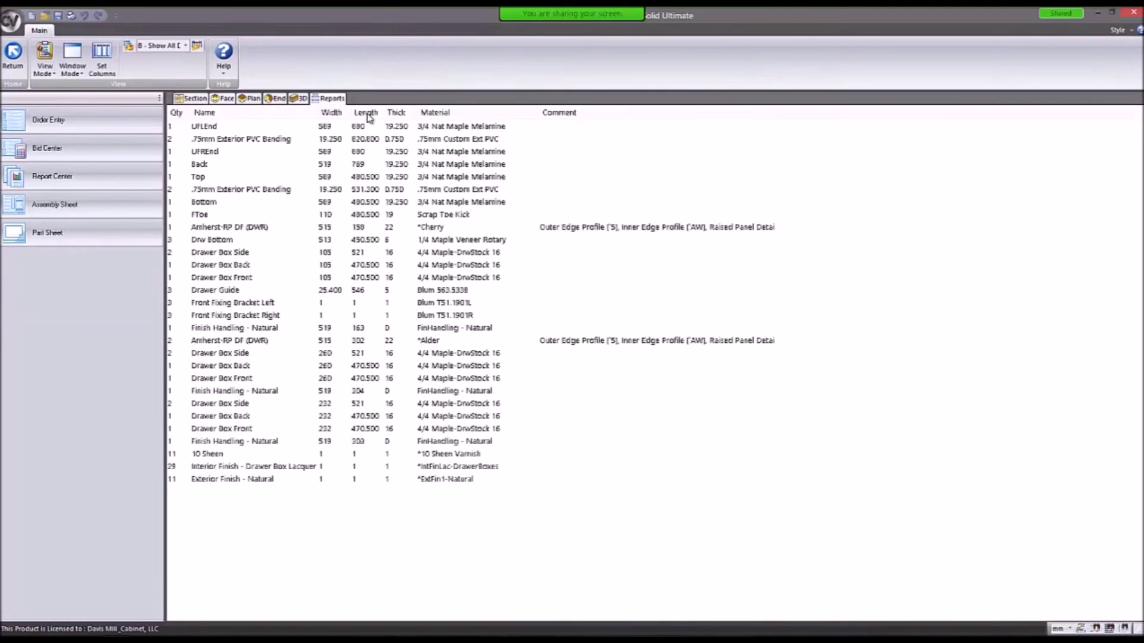
left_click(468, 115)
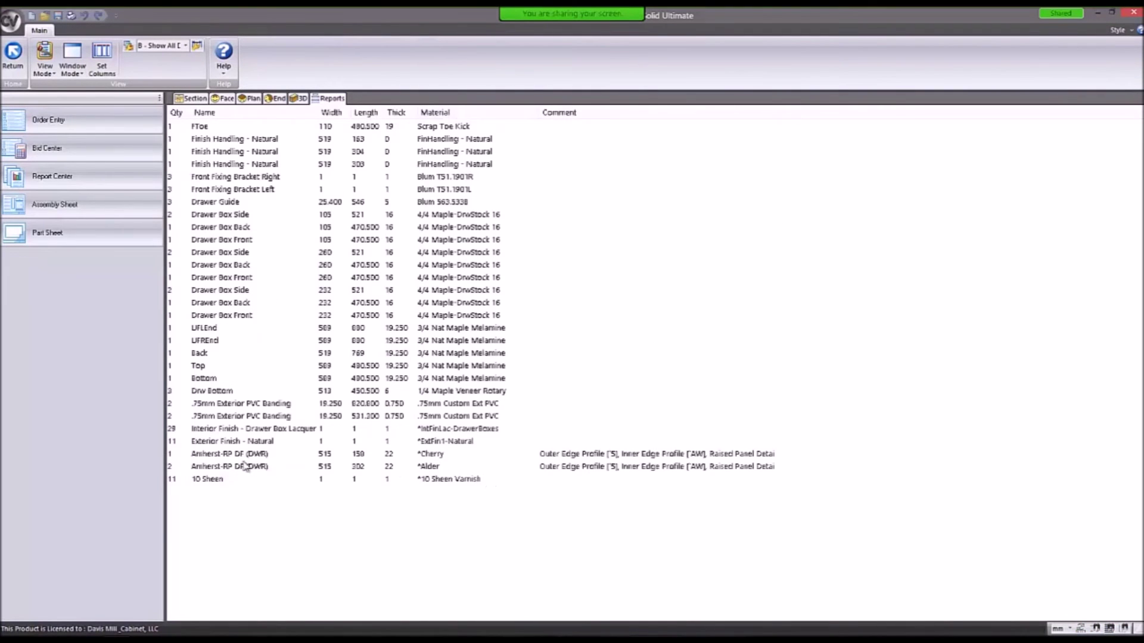
left_click(203, 469)
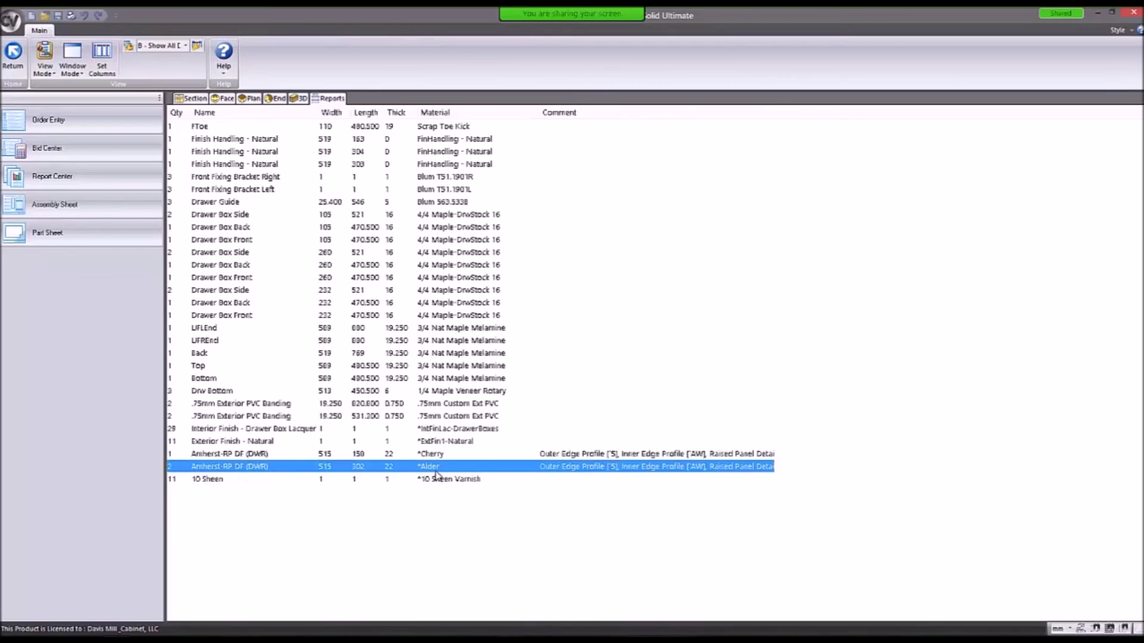
left_click(435, 455)
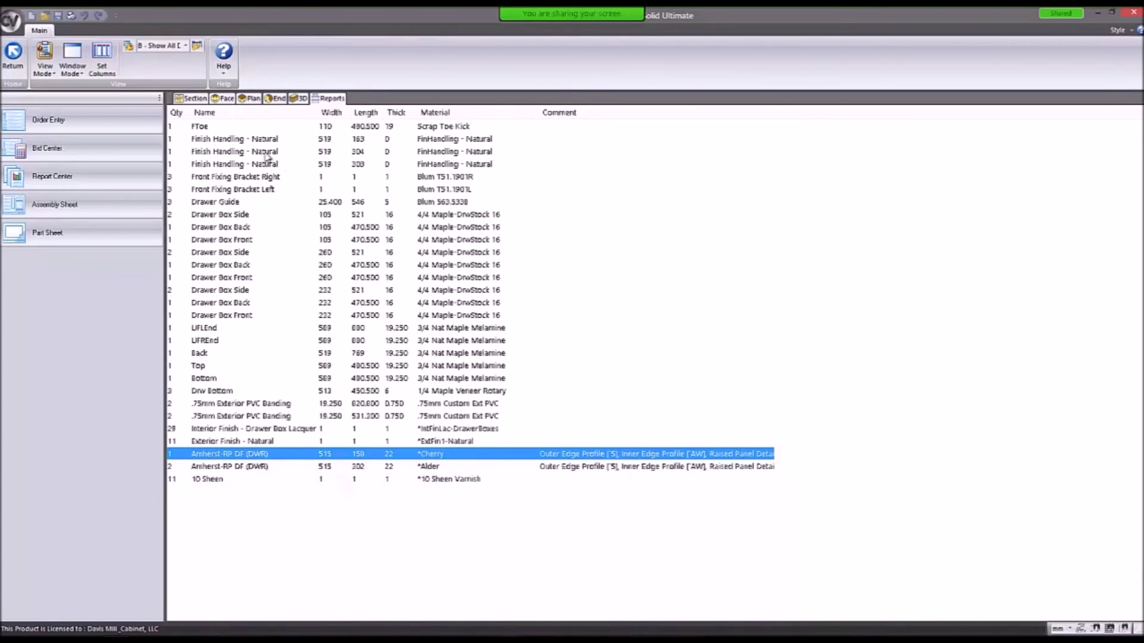
left_click(226, 97)
Return to the wall elevation and delete the BD3 three-drawer cabinet.
mouse_move(630, 308)
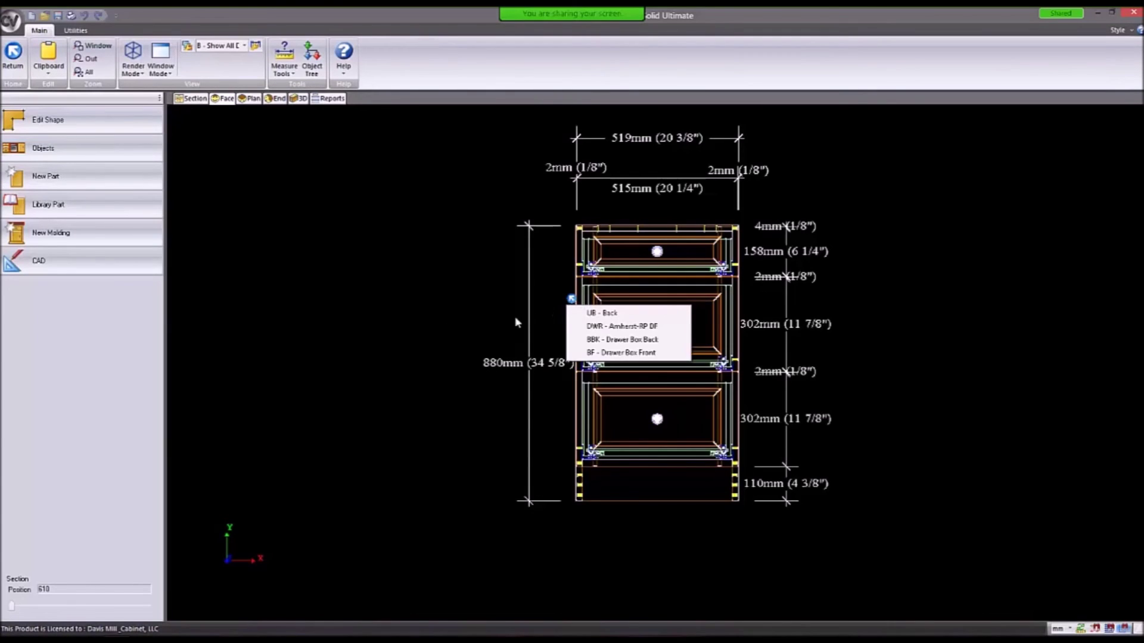
left_click(645, 428)
left_click(379, 401)
key("ctrl+Tab")
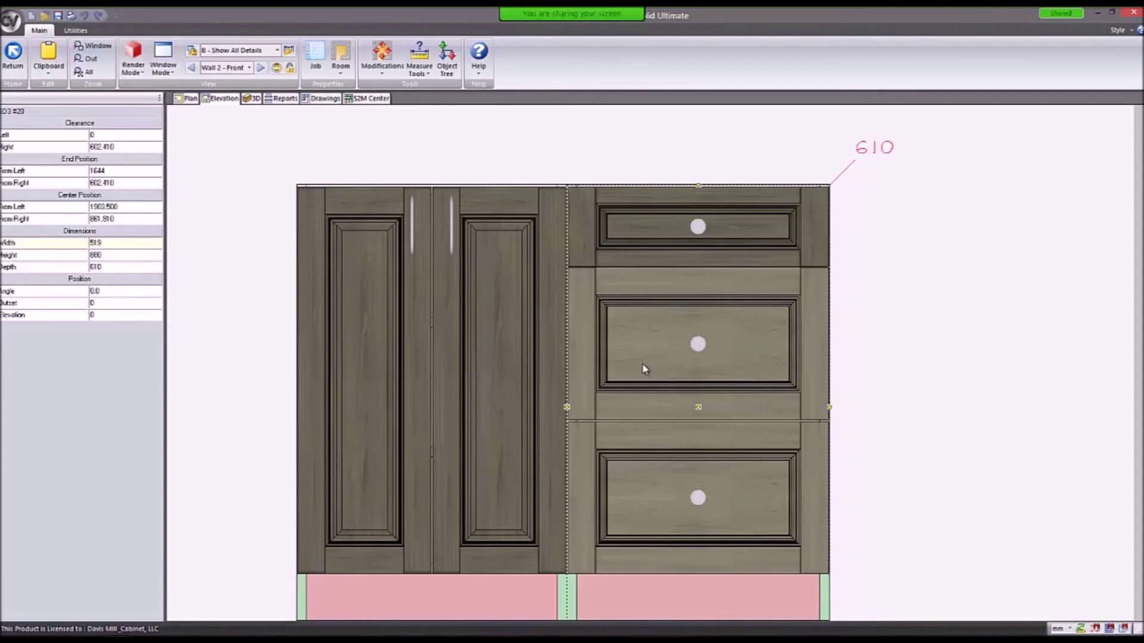
left_click(643, 365)
key("Delete")
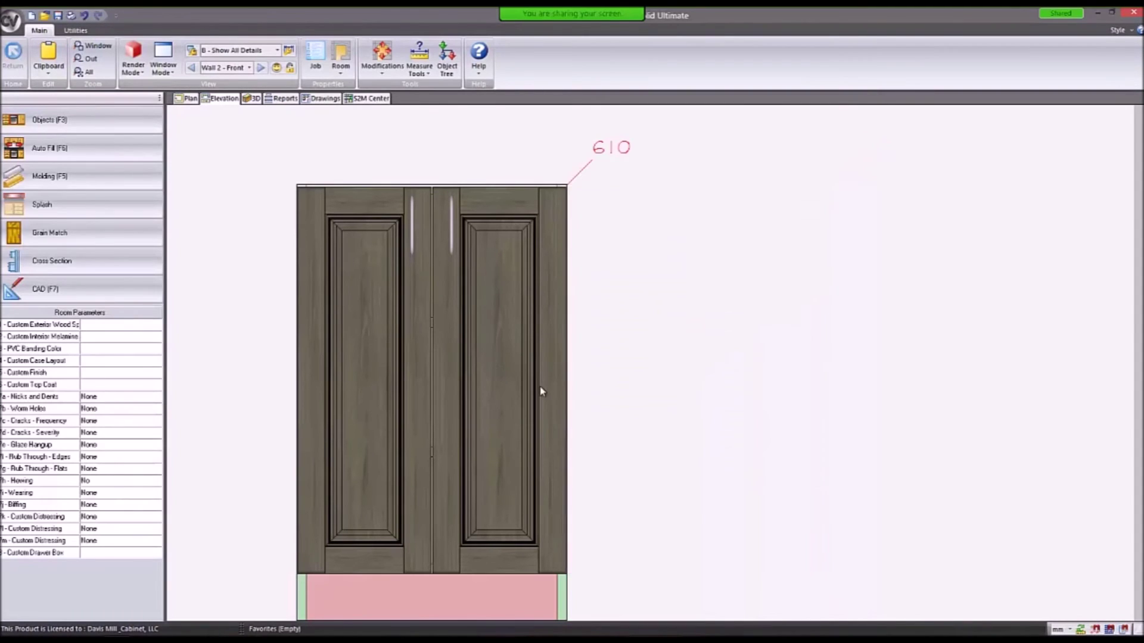
Switch the display to wireframe and show the room's plan view.
scroll(517, 375, "down", 3)
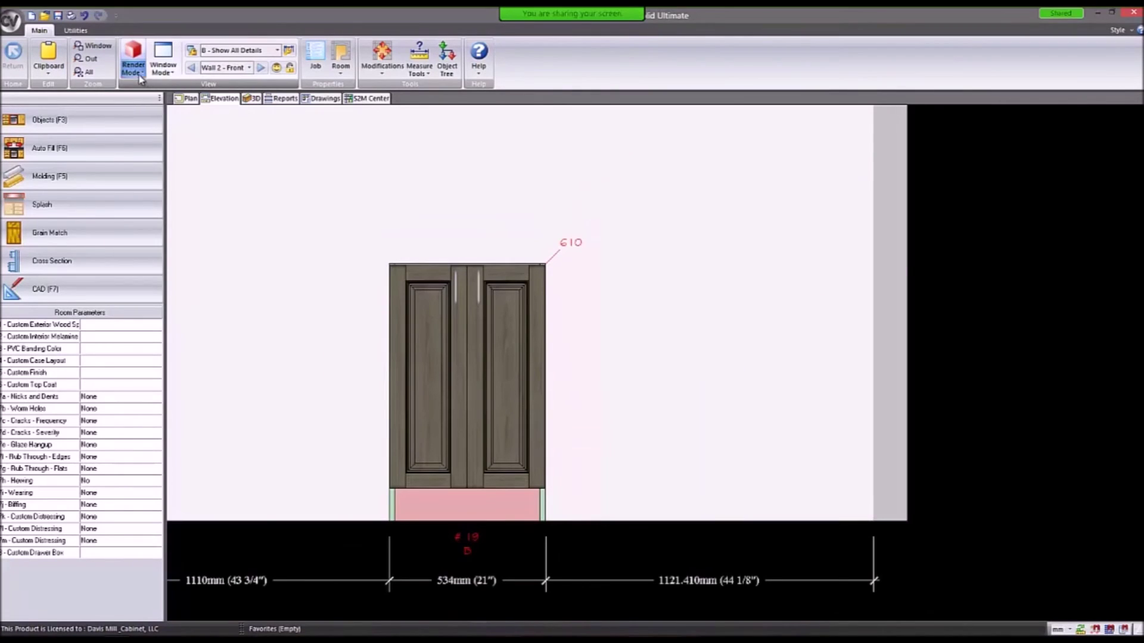
left_click(132, 69)
left_click(156, 94)
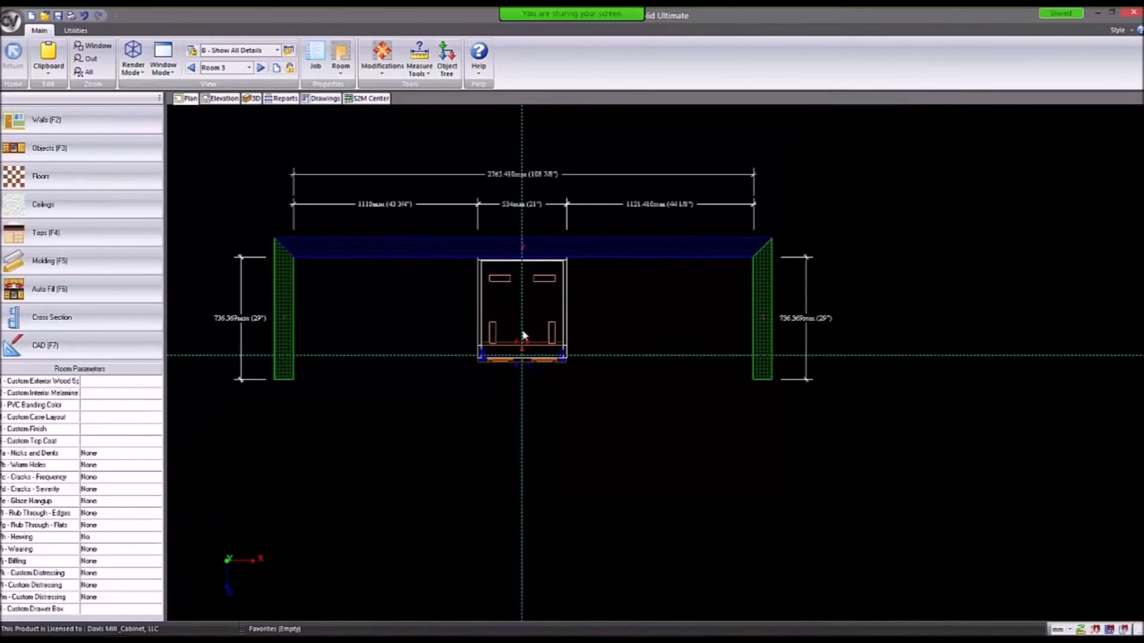
middle_click_drag(443, 341, 505, 378)
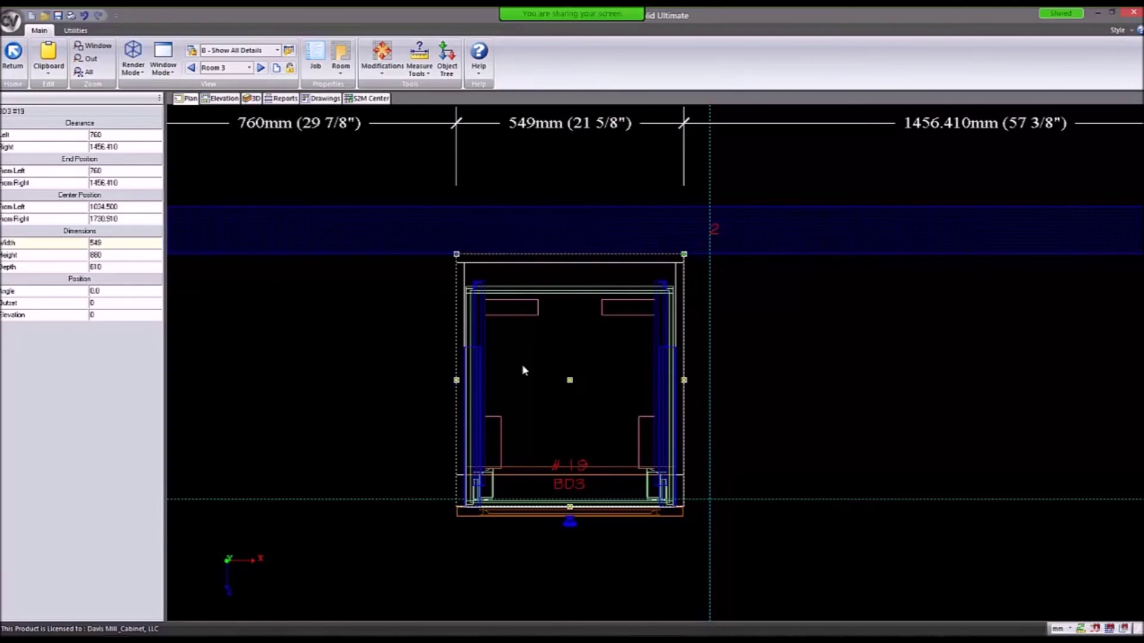
Show the elevation of Wall 2 and open the BD3 cabinet's elevation value for editing.
left_click(209, 99)
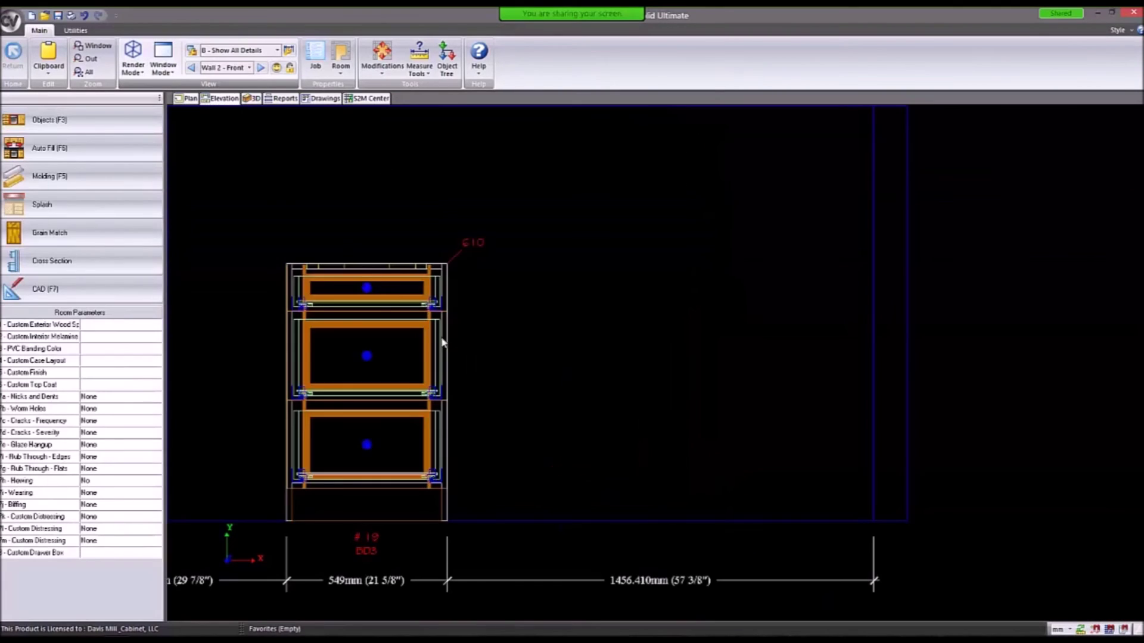
scroll(653, 437, "down", 3)
middle_click_drag(512, 263, 535, 333)
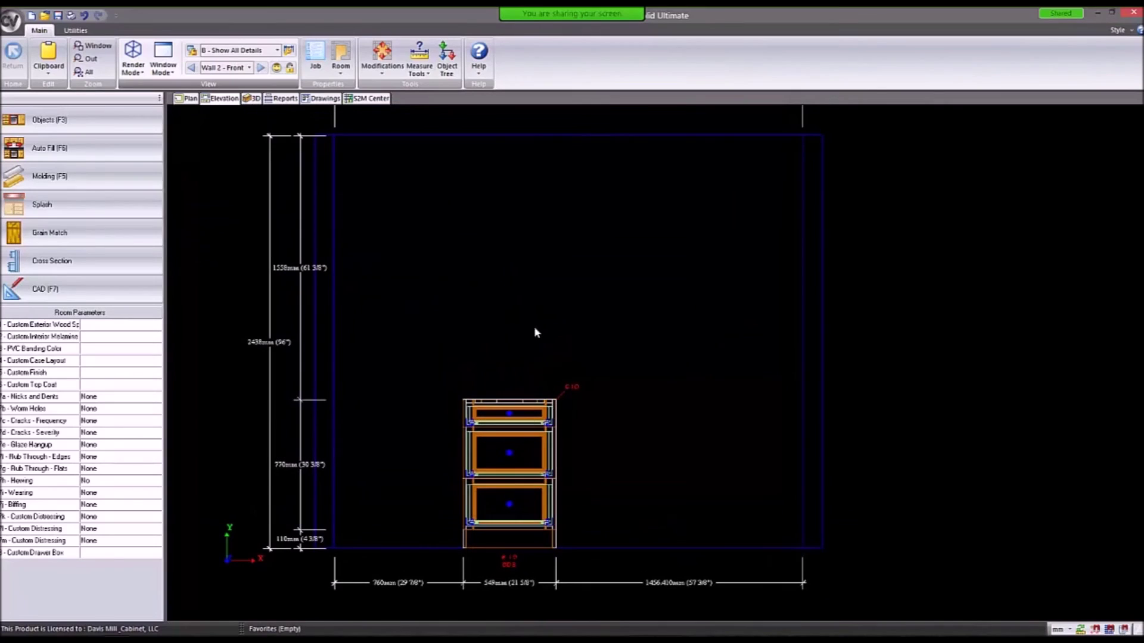
left_click(509, 459)
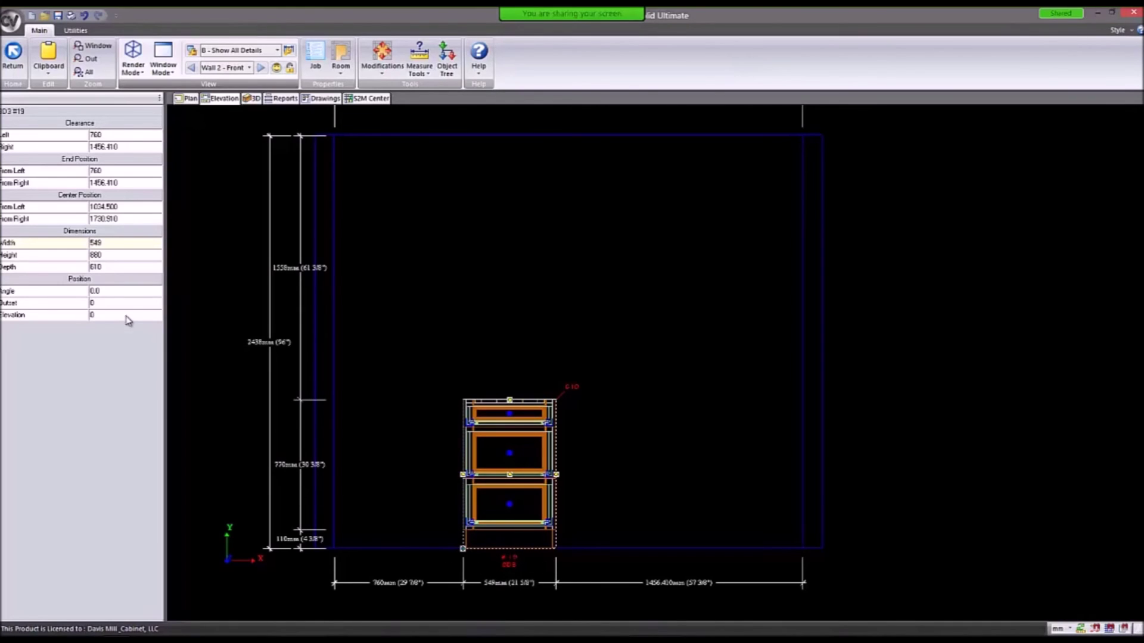
left_click(121, 317)
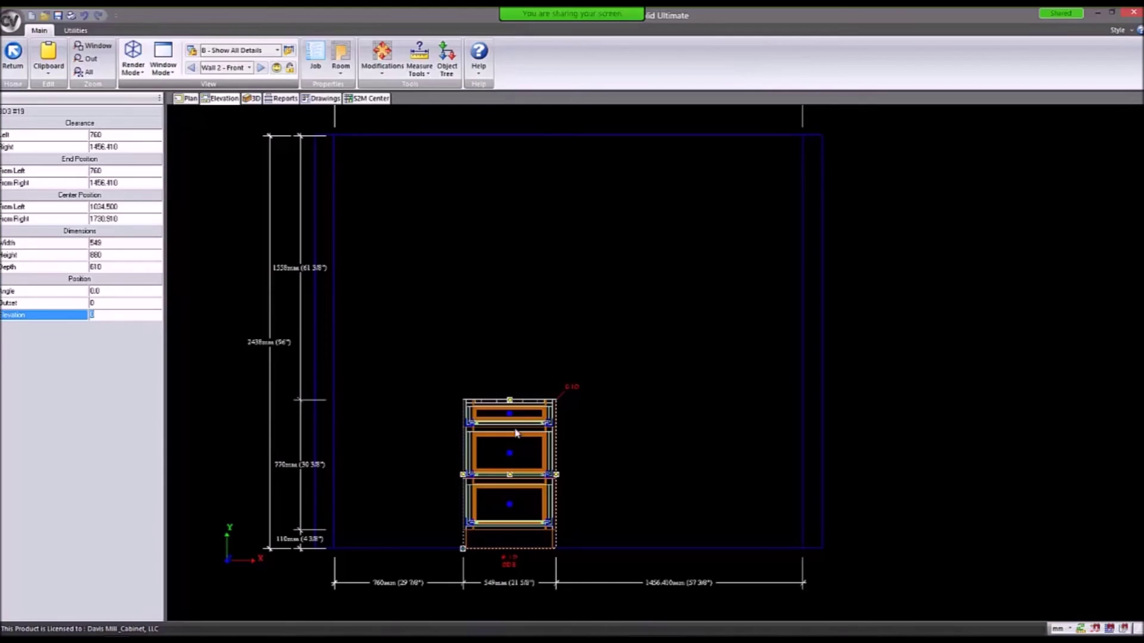
left_click(560, 581)
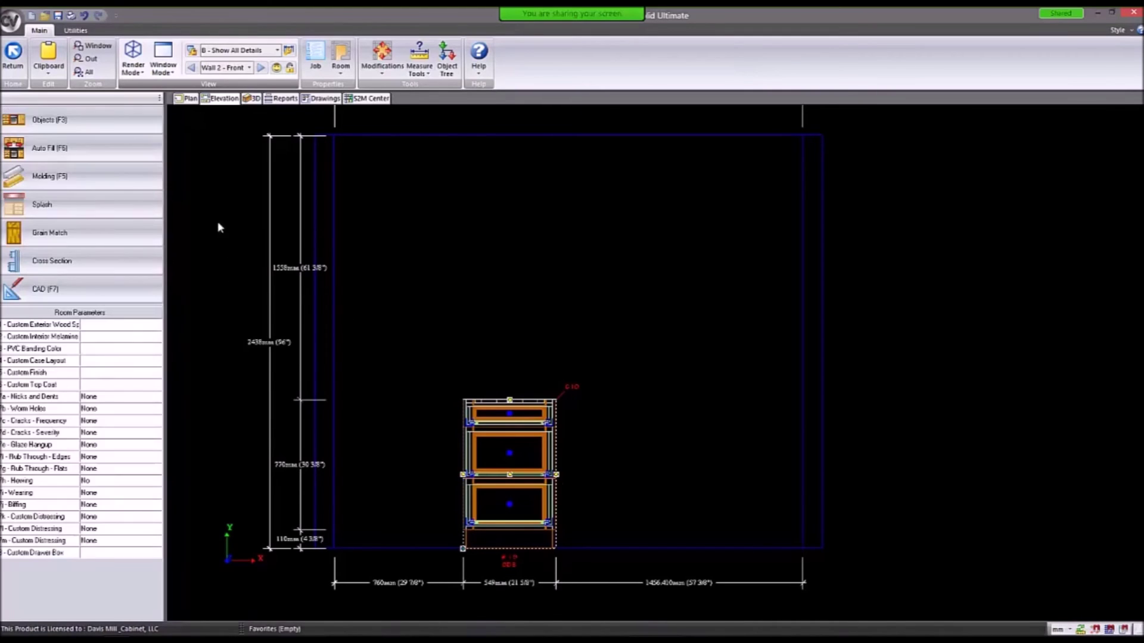
Add a B full-height-door base cabinet to Wall 2 and move it directly against the right side of the BD3 cabinet.
left_click(81, 123)
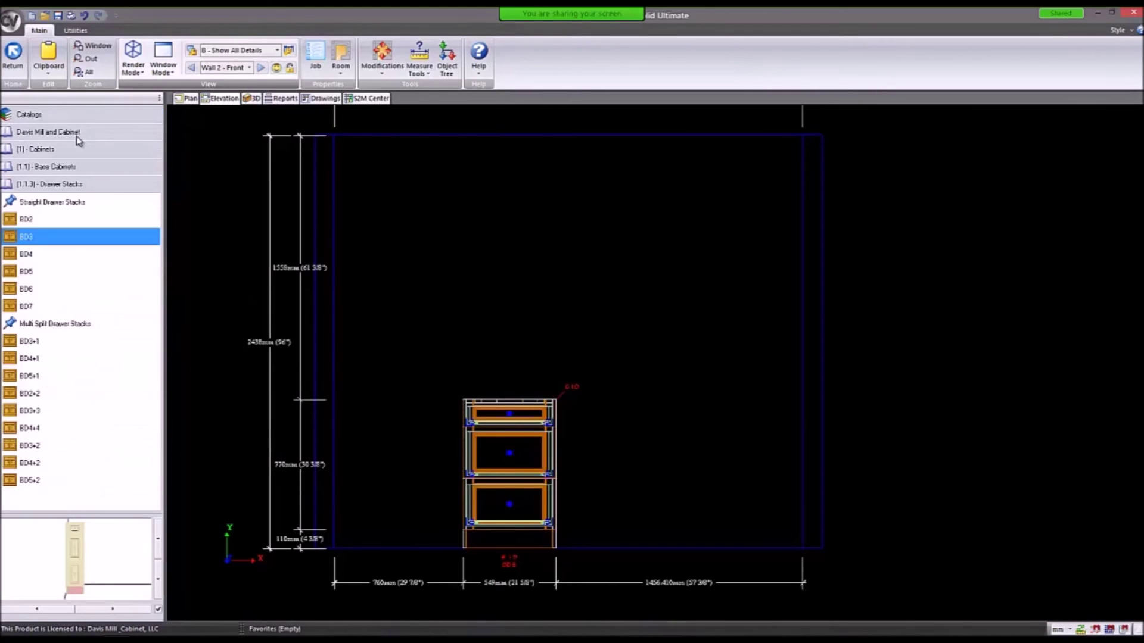
left_click(52, 153)
left_click(59, 169)
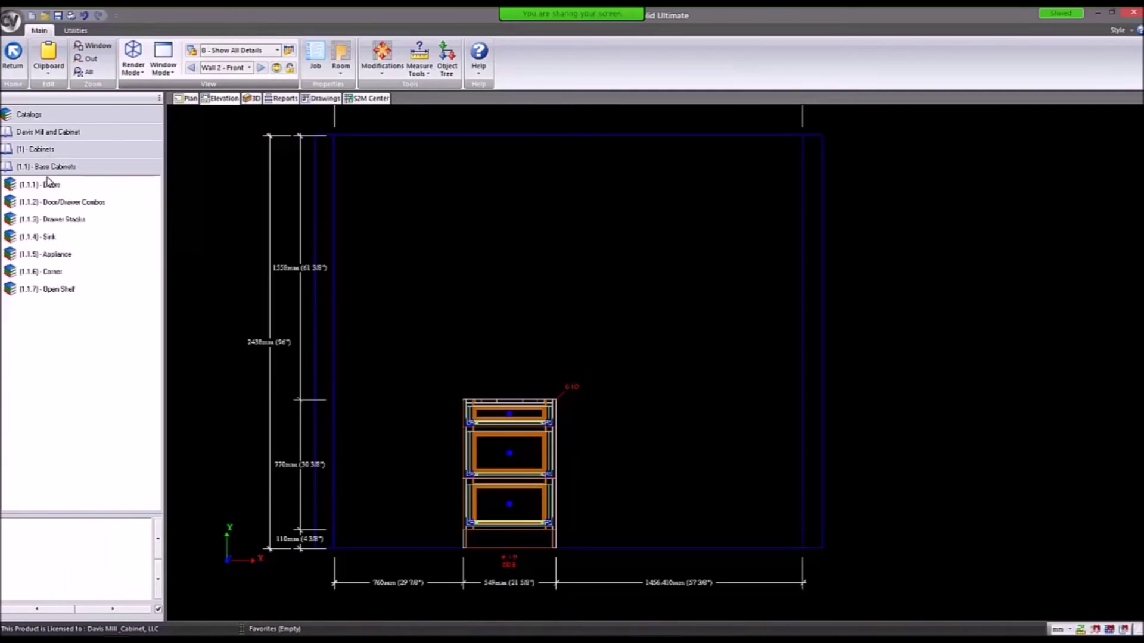
left_click(51, 186)
left_click(24, 220)
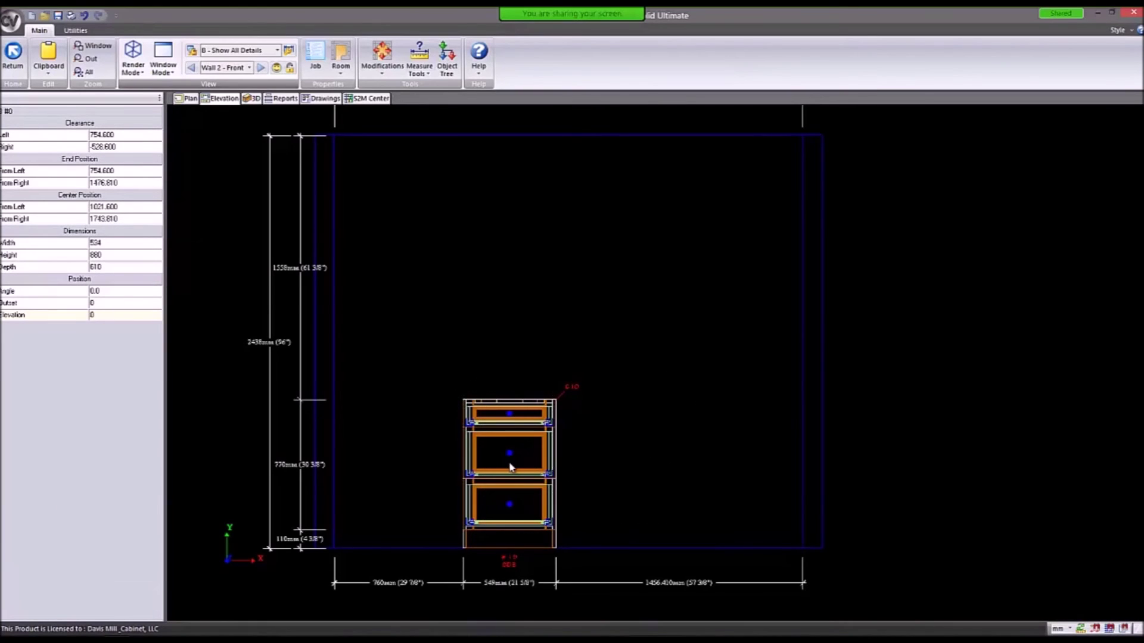
left_click(680, 517)
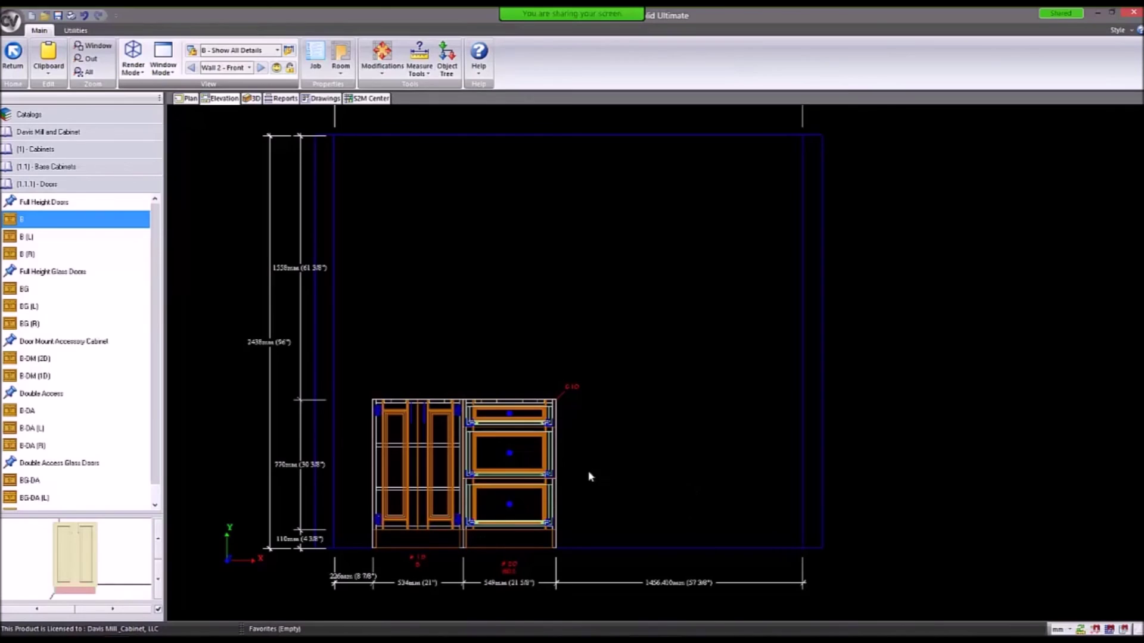
left_click_drag(414, 498, 608, 564)
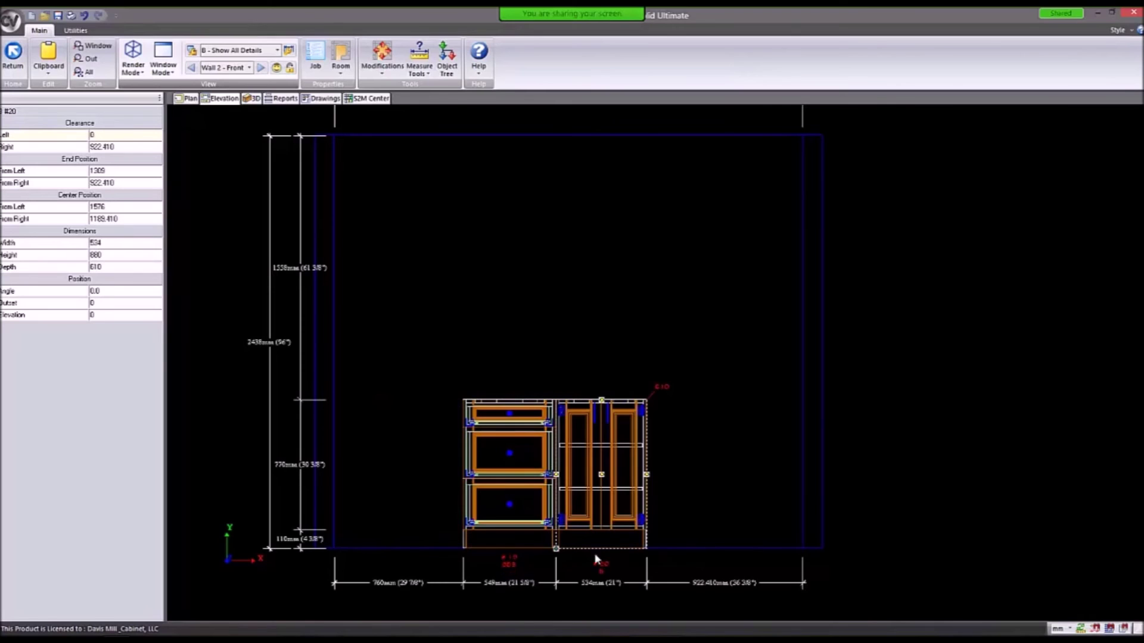
Compare the dimensions and positions of the BD3 drawer cabinet and the neighbouring B base cabinet.
scroll(524, 569, "up", 2)
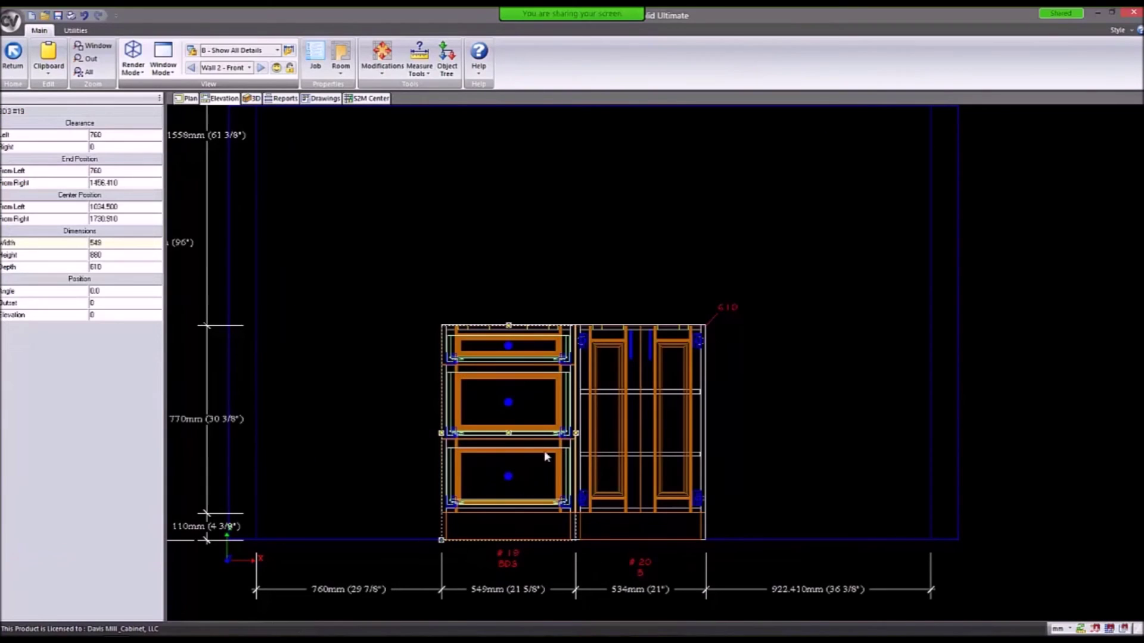
left_click(540, 450)
left_click(634, 455)
left_click(529, 447)
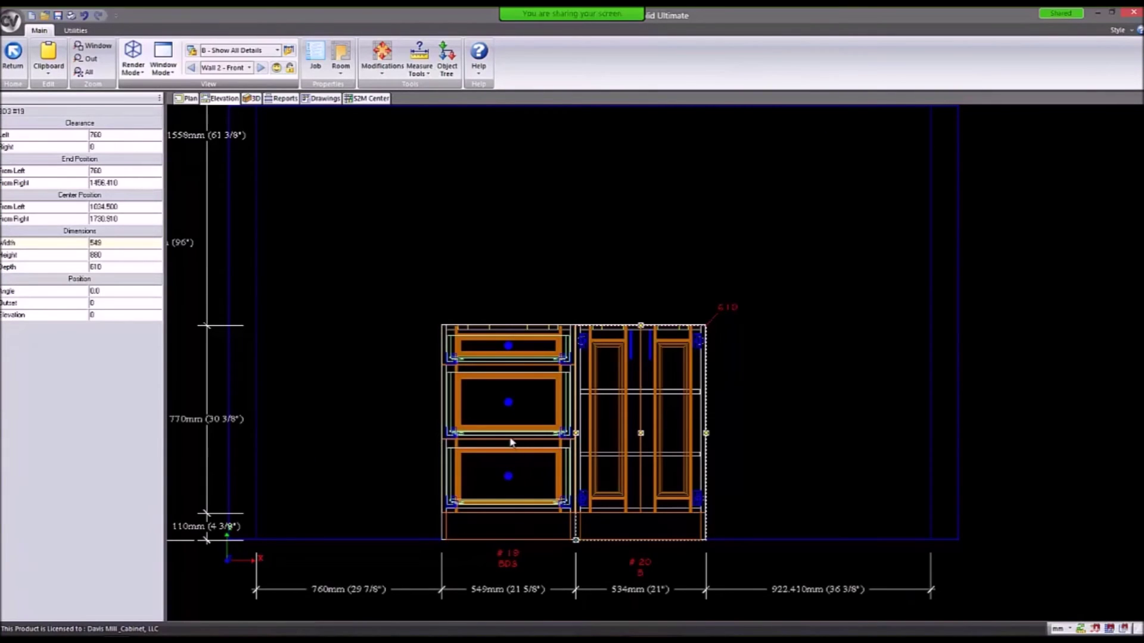
left_click(619, 457)
left_click(642, 582)
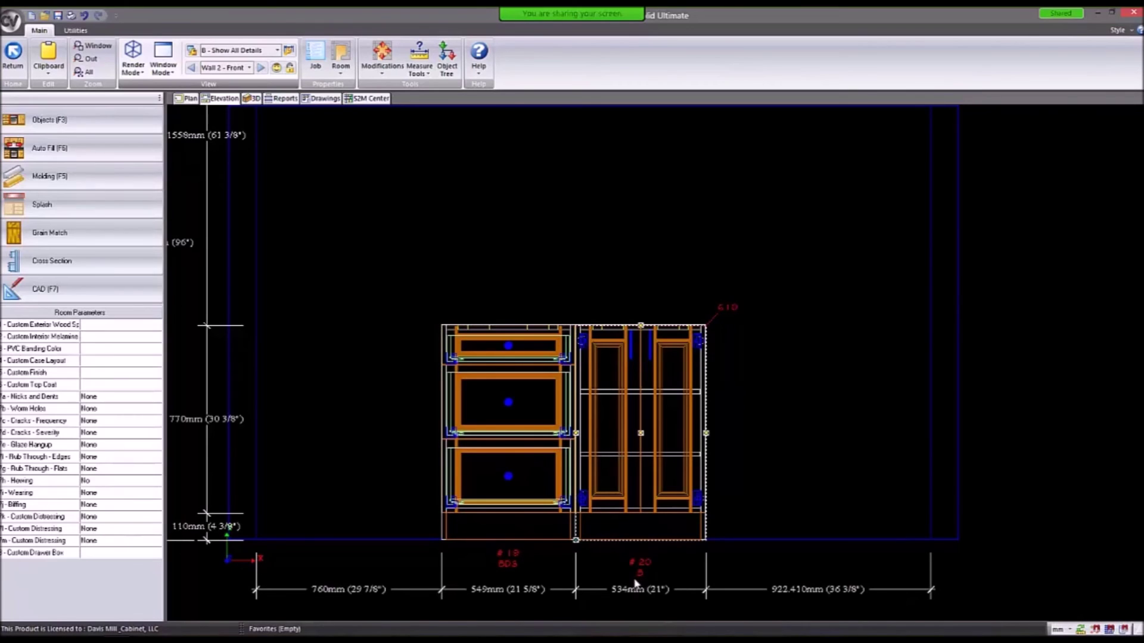
Add a TP-1 single-door-section tall cabinet against the left side of the BD3 cabinet on Wall 2.
scroll(582, 524, "down", 3)
left_click(112, 130)
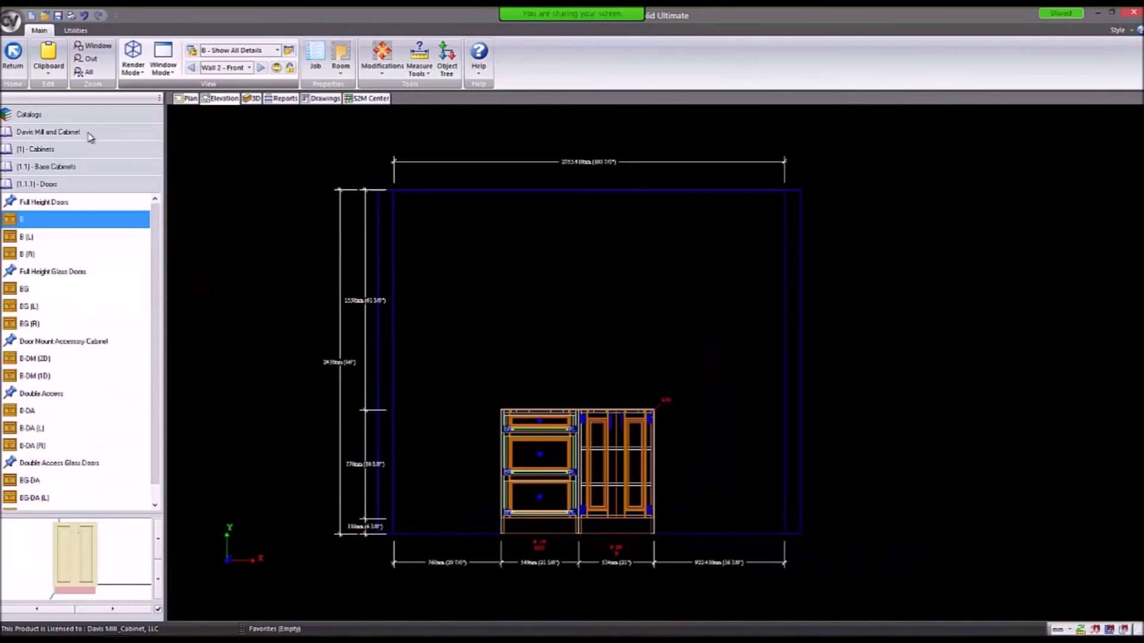
left_click(43, 168)
left_click(43, 152)
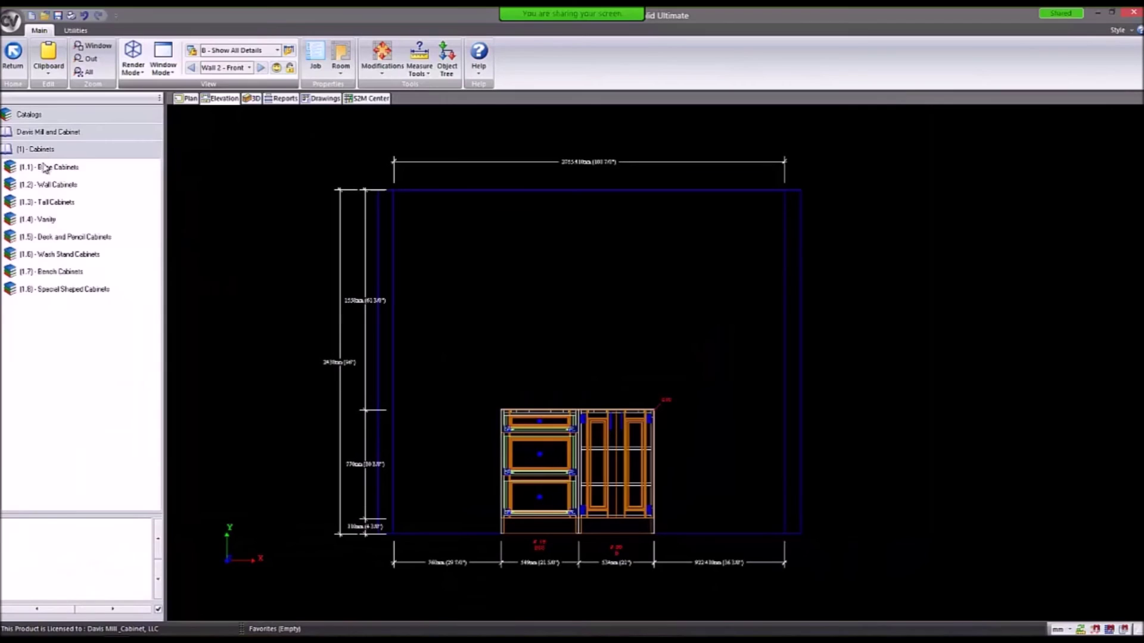
left_click(53, 202)
left_click(54, 186)
left_click(47, 222)
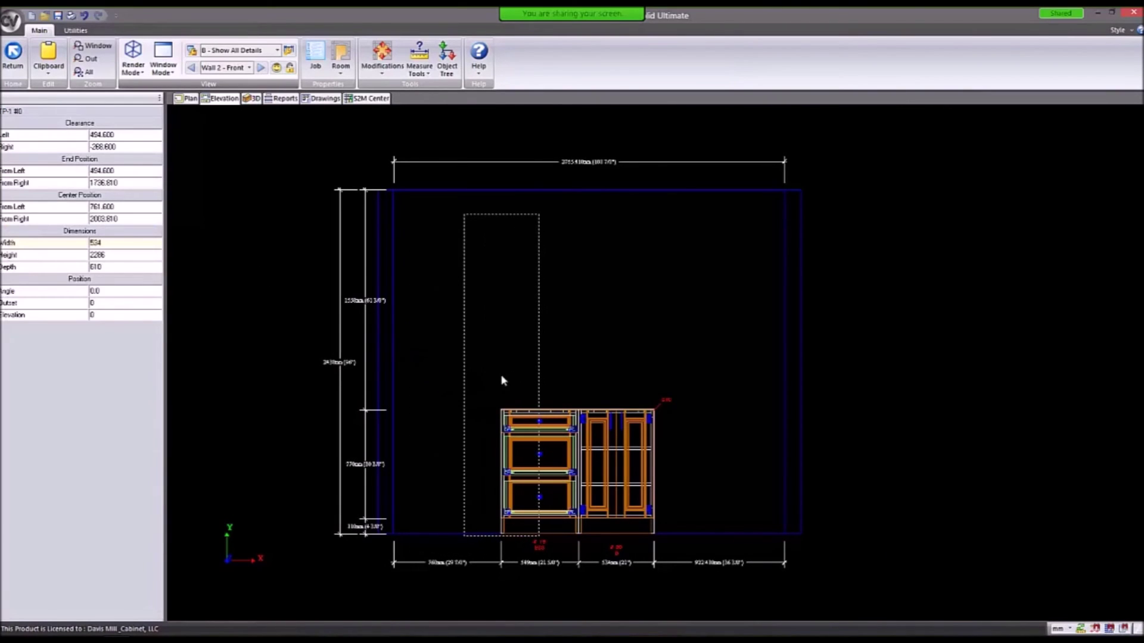
left_click(457, 401)
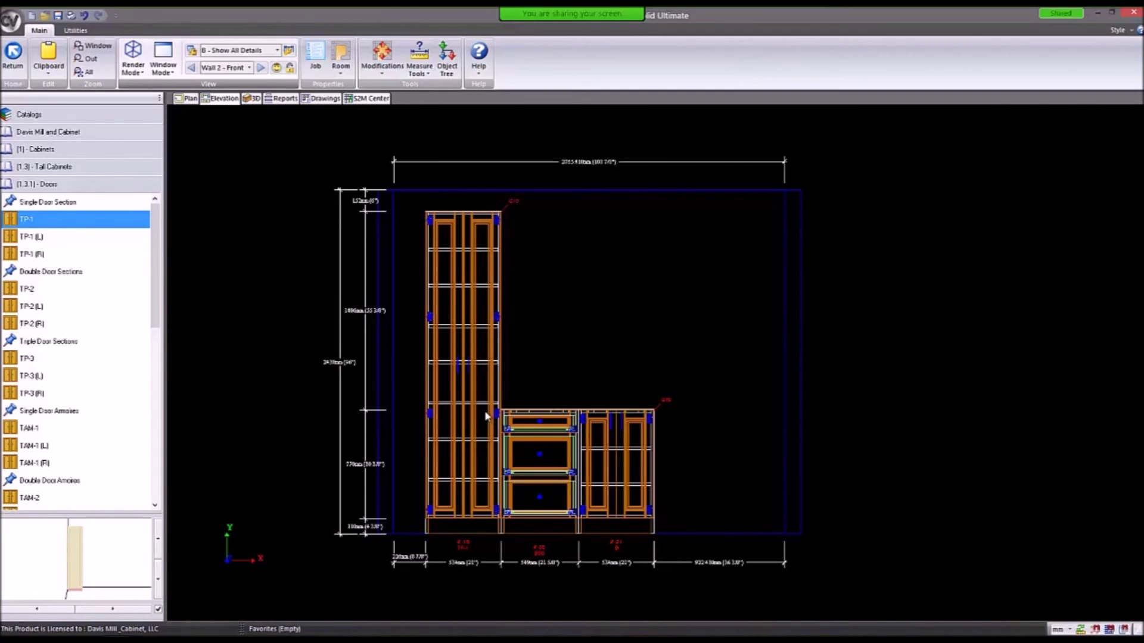
In the room's plan view, add a W full-height-door wall cabinet above the BD3 cabinet, beside the TP-1 tall cabinet.
left_click(190, 99)
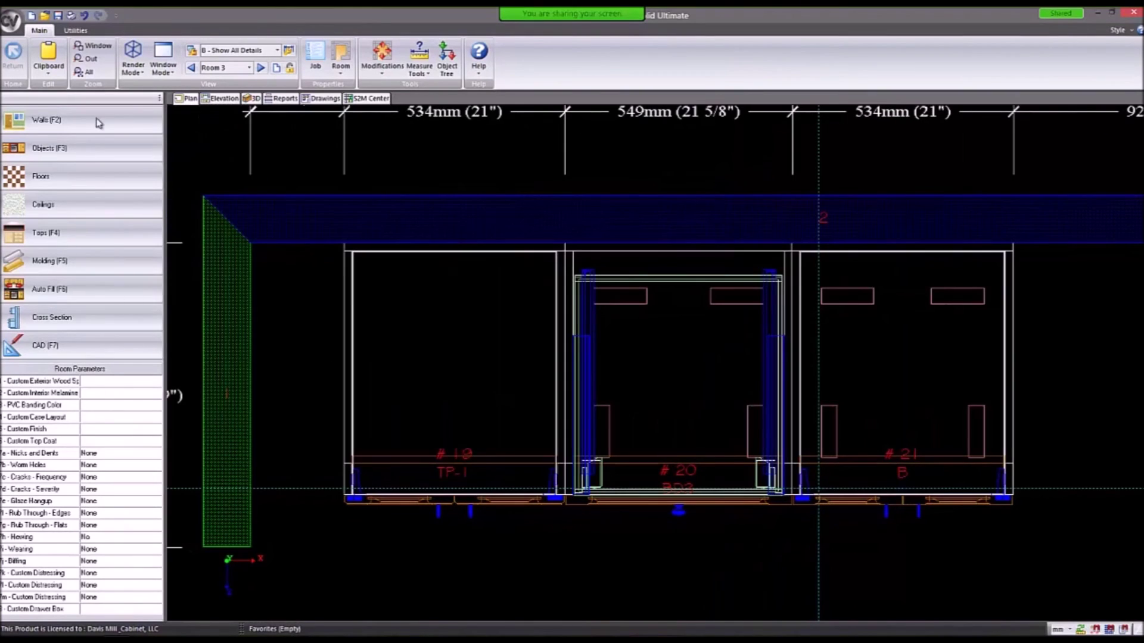
left_click(50, 148)
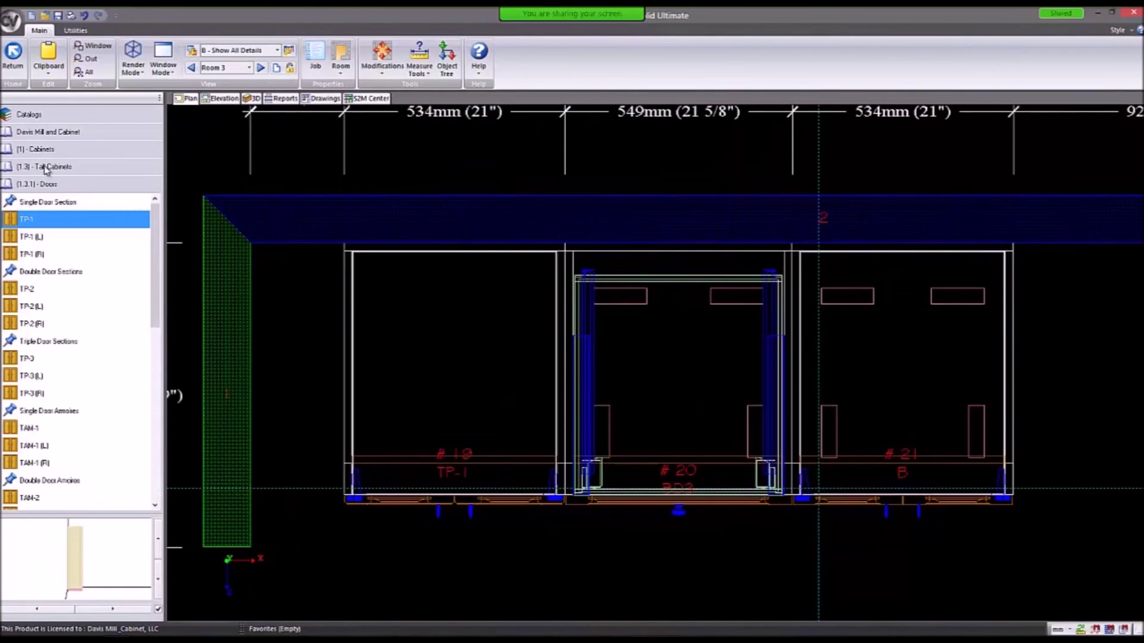
left_click(42, 153)
left_click(48, 188)
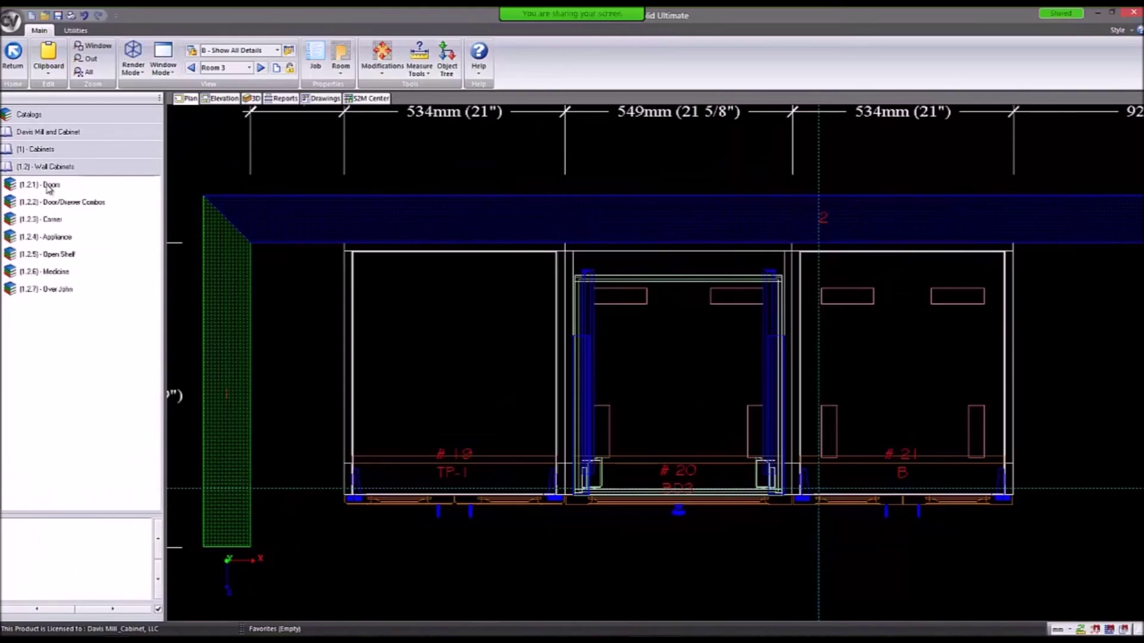
left_click(50, 186)
left_click(25, 219)
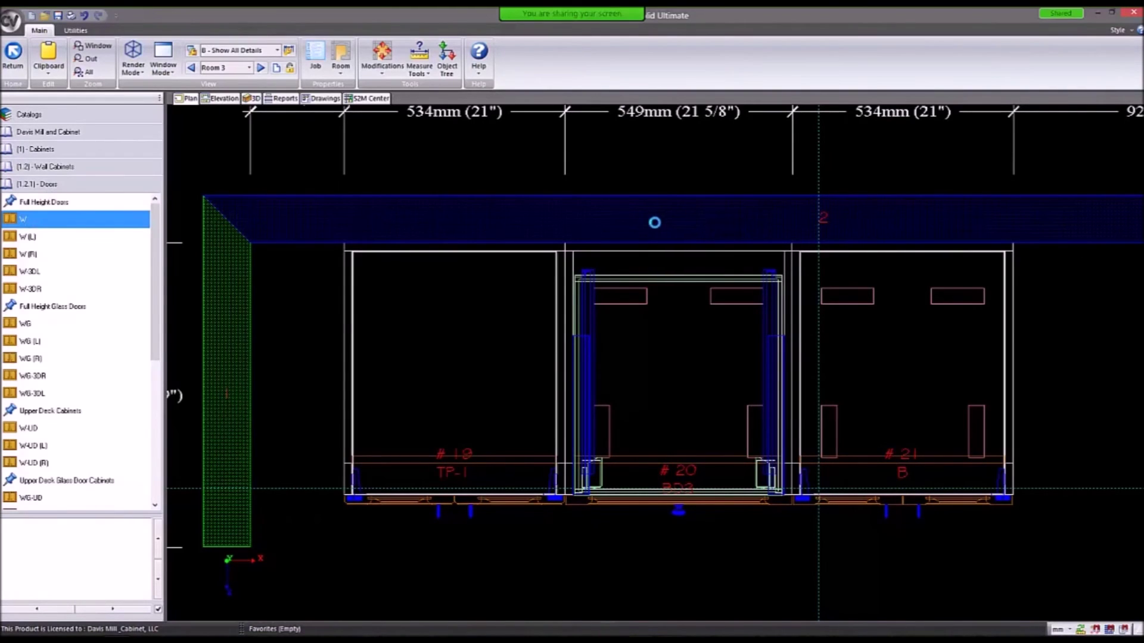
left_click(654, 236)
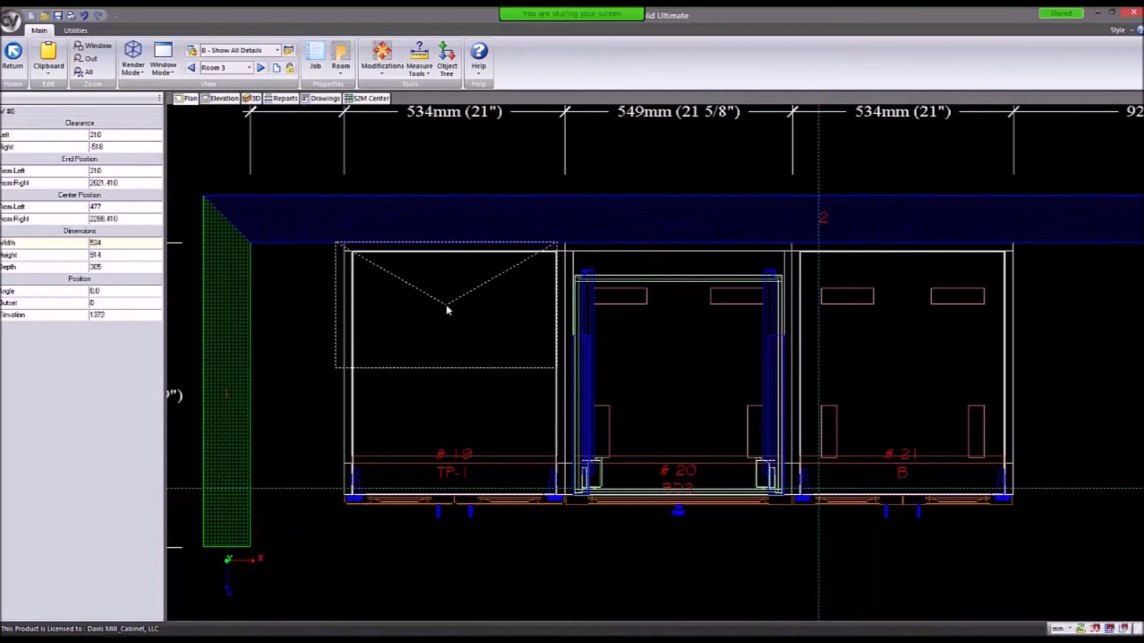
left_click(588, 305)
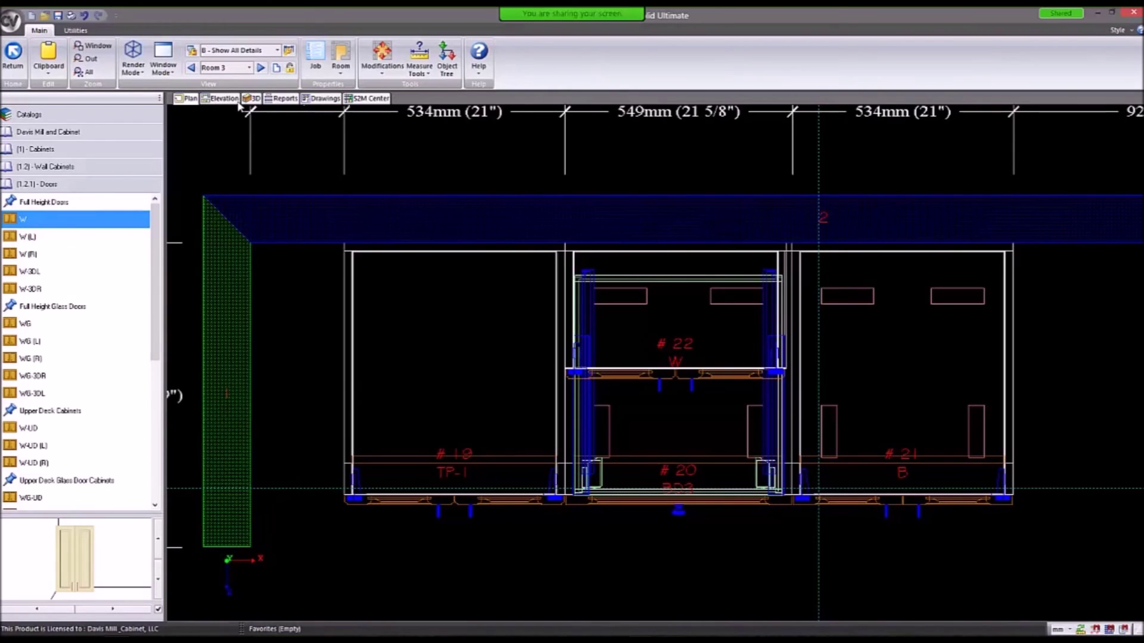
Show the Wall 2 elevation and inspect the TP-1 tall cabinet and the W wall cabinet.
left_click(233, 99)
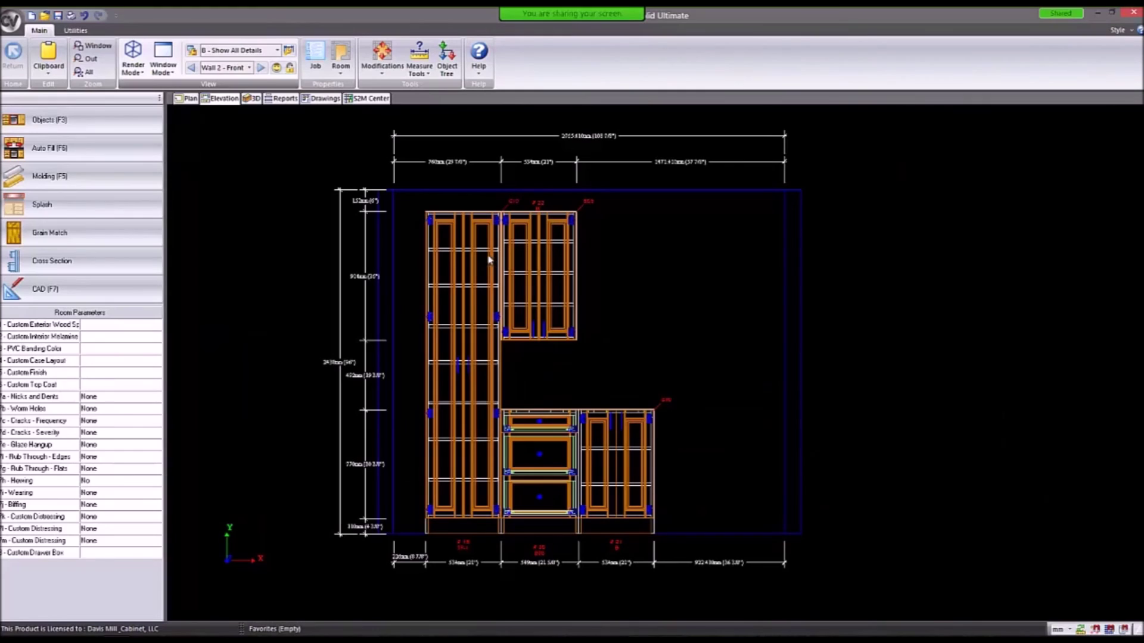
left_click(464, 292)
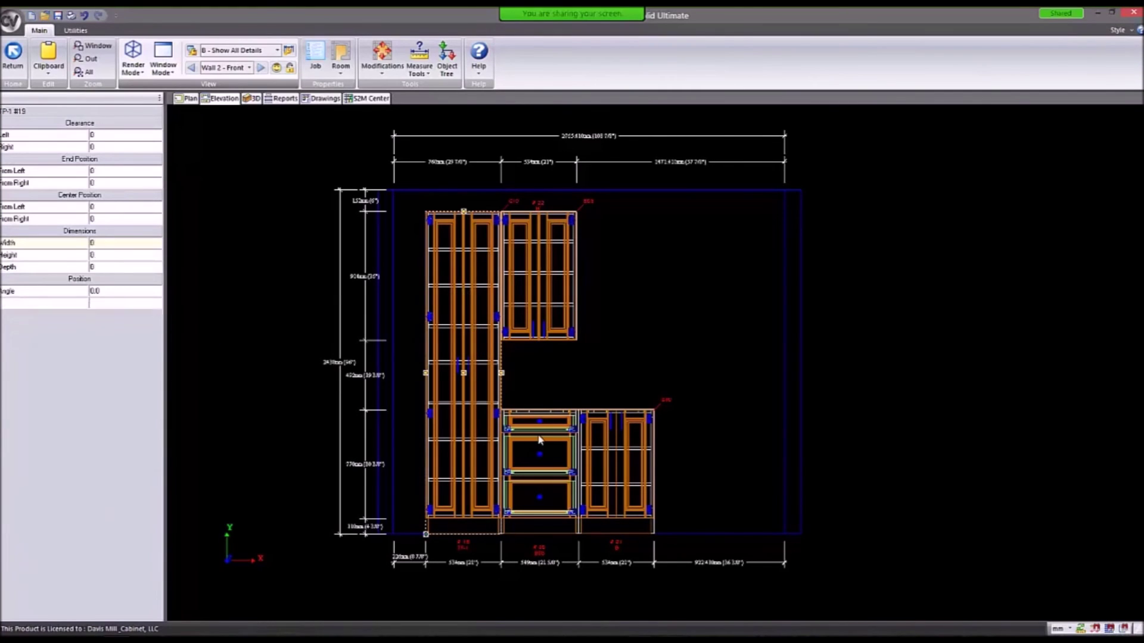
left_click(538, 332)
left_click(290, 272)
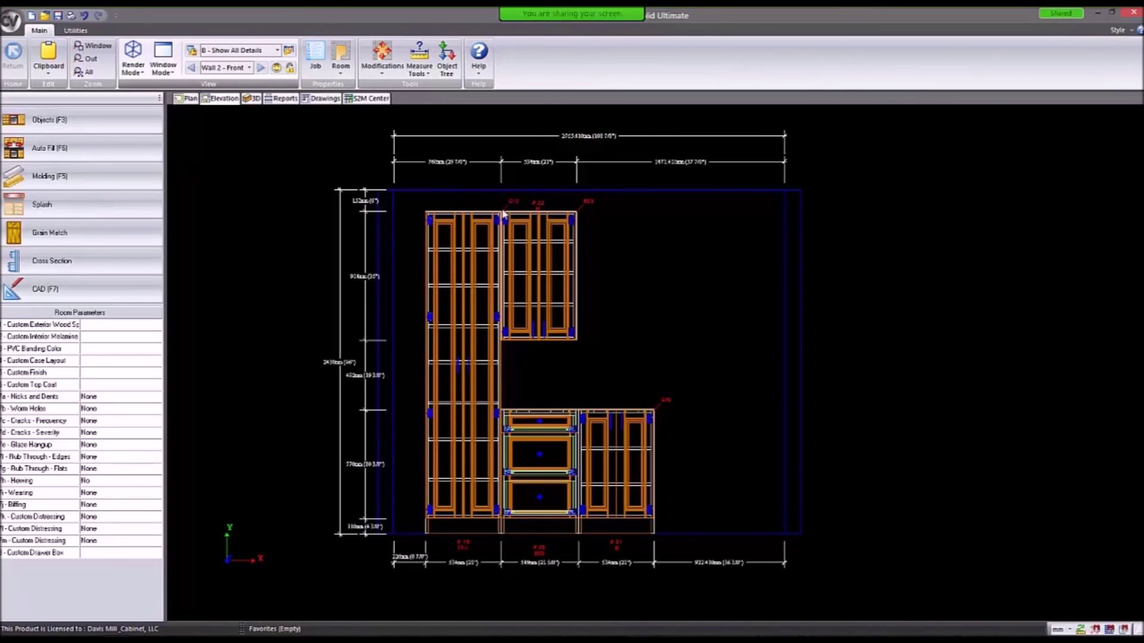
Place a W-UD upper deck cabinet on top of the W wall cabinet.
left_click(78, 127)
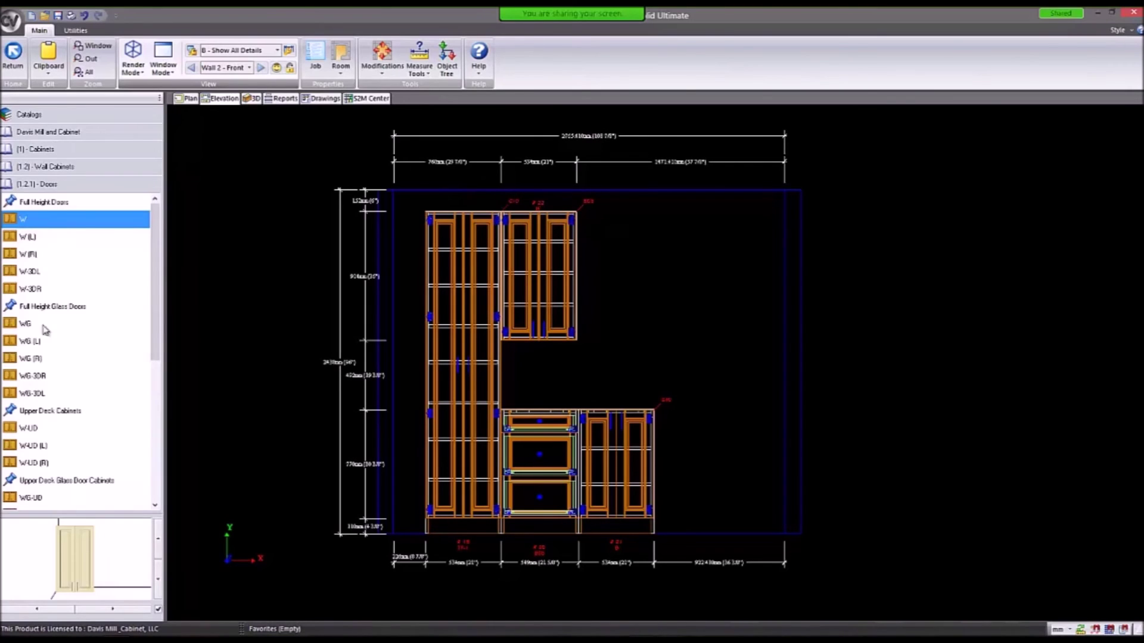
left_click_drag(29, 428, 542, 229)
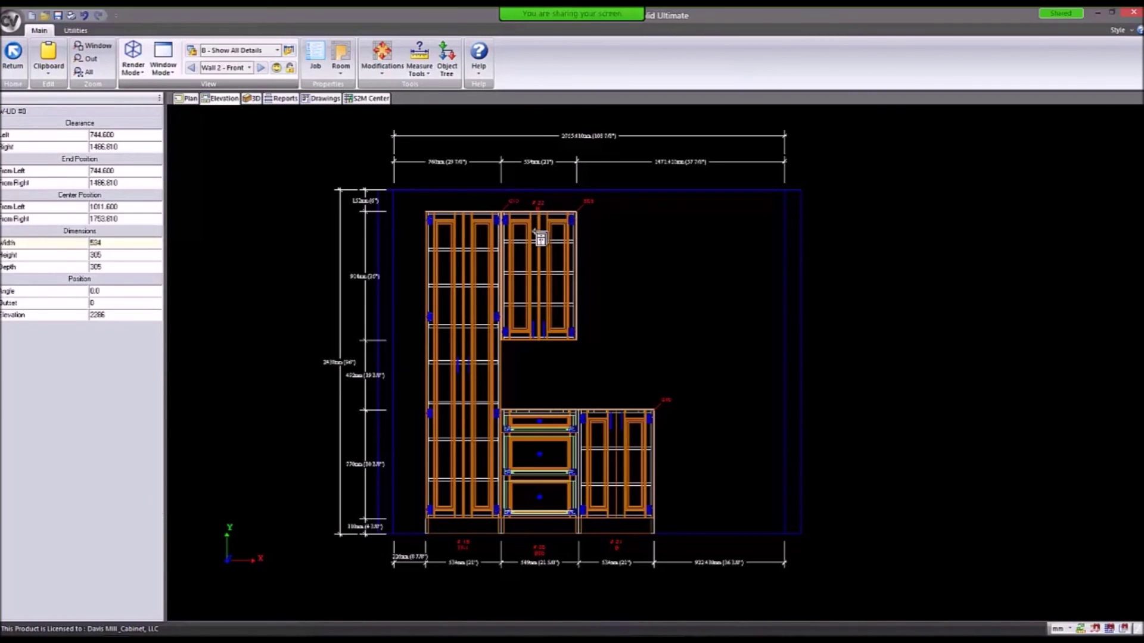
scroll(542, 154, "up", 2)
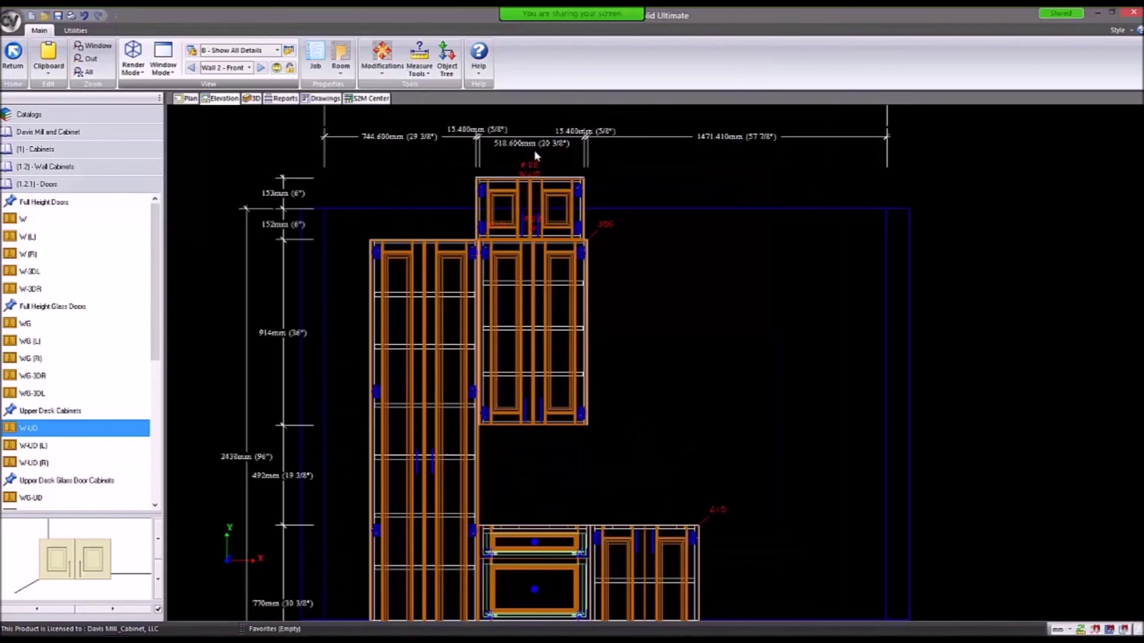
Check the dimensions and elevations of the W and W-UD cabinets and the wall's height and soffit.
left_click(526, 294)
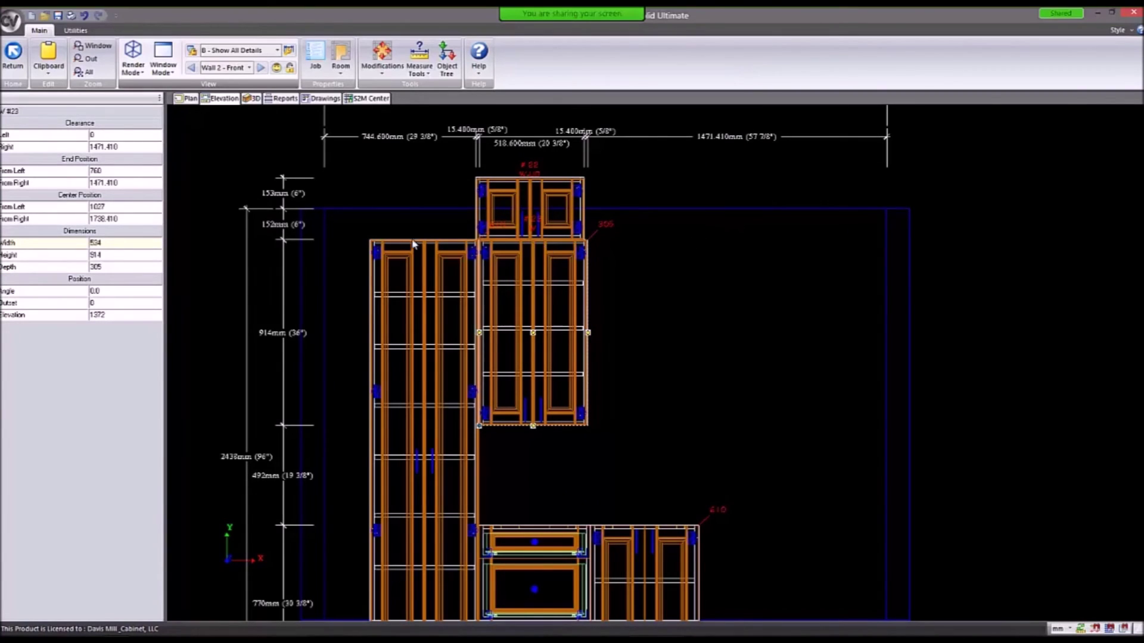
left_click(723, 248)
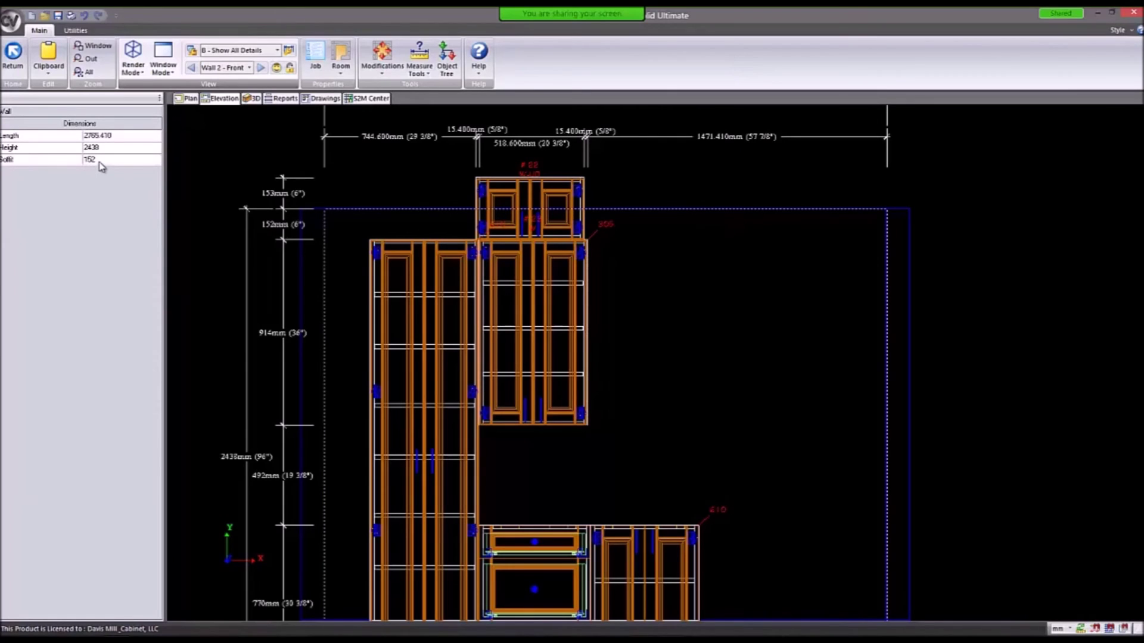
left_click(245, 277)
left_click(488, 291)
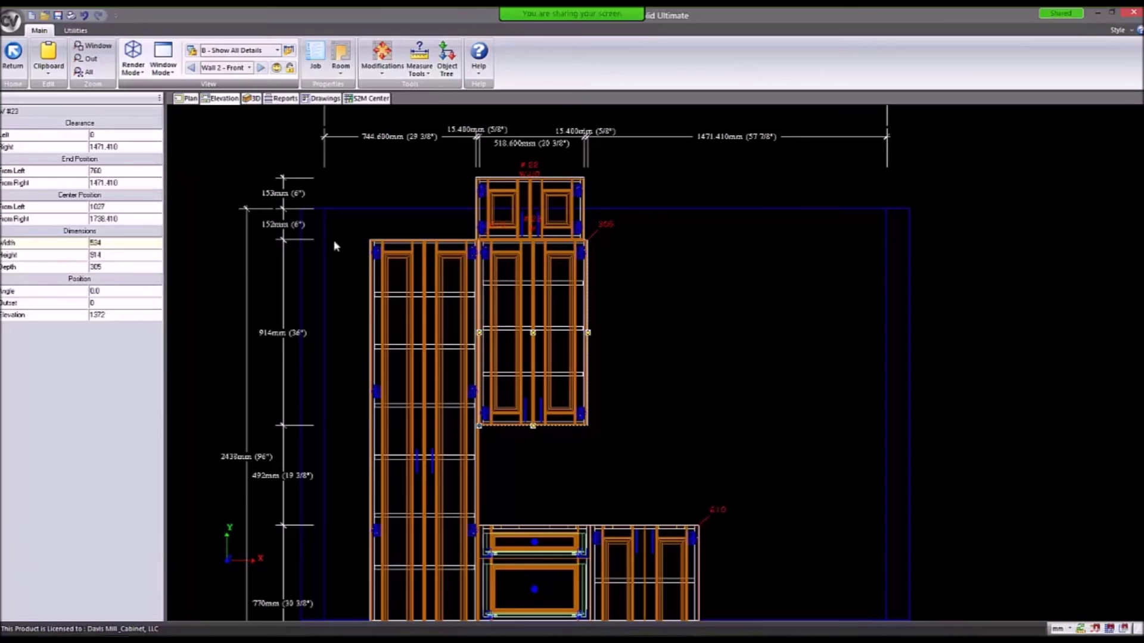
left_click(535, 208)
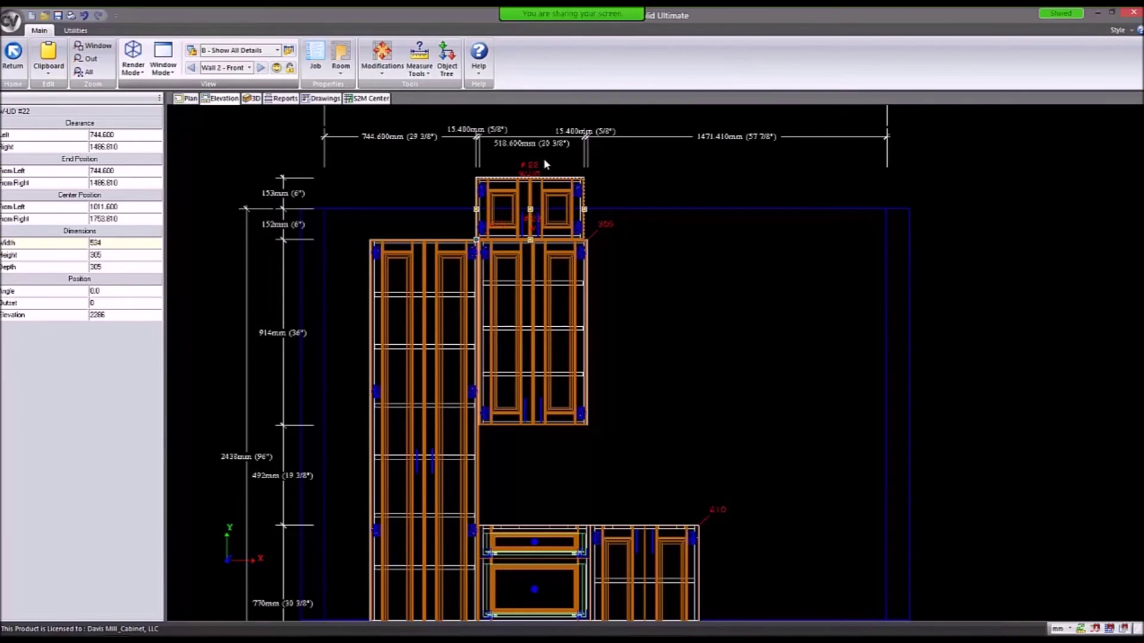
Check the dimensions and positions of the TP-1 tall cabinet and the BD3 drawer cabinet.
scroll(530, 162, "down", 3)
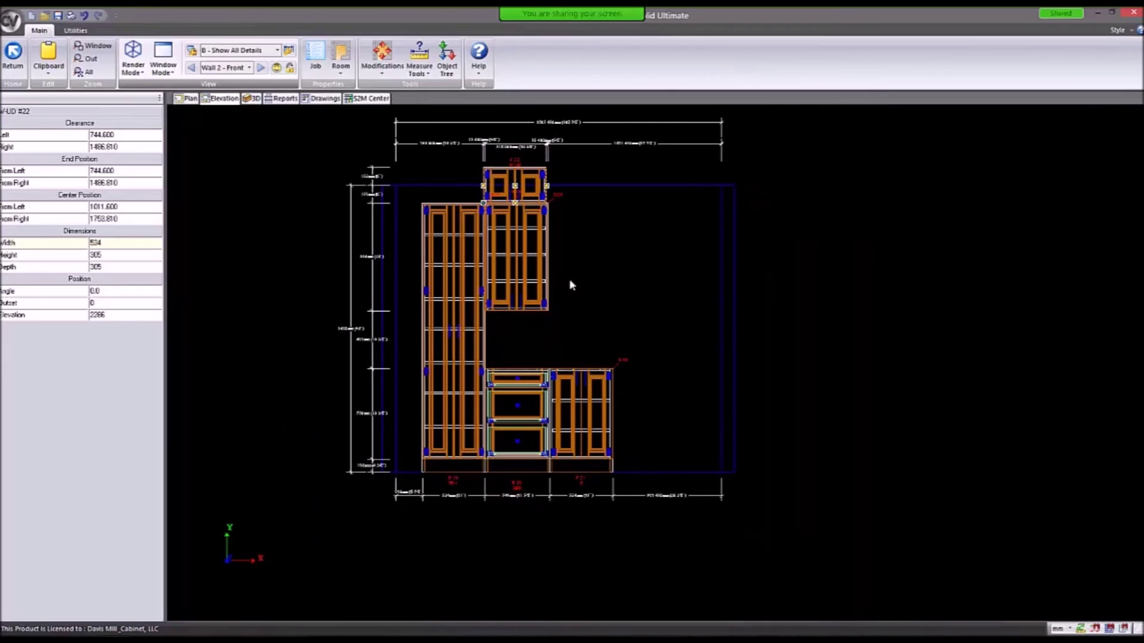
left_click(448, 275)
left_click(511, 408)
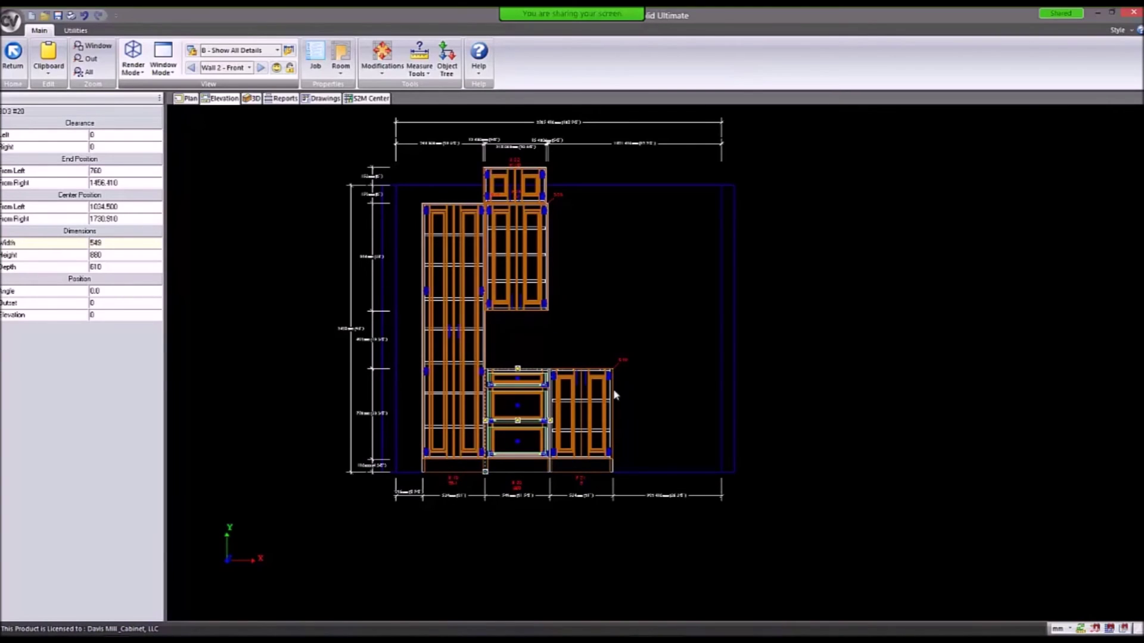
left_click(350, 469)
Delete the W-UD upper deck cabinet above the W wall cabinet.
scroll(700, 420, "up", 2)
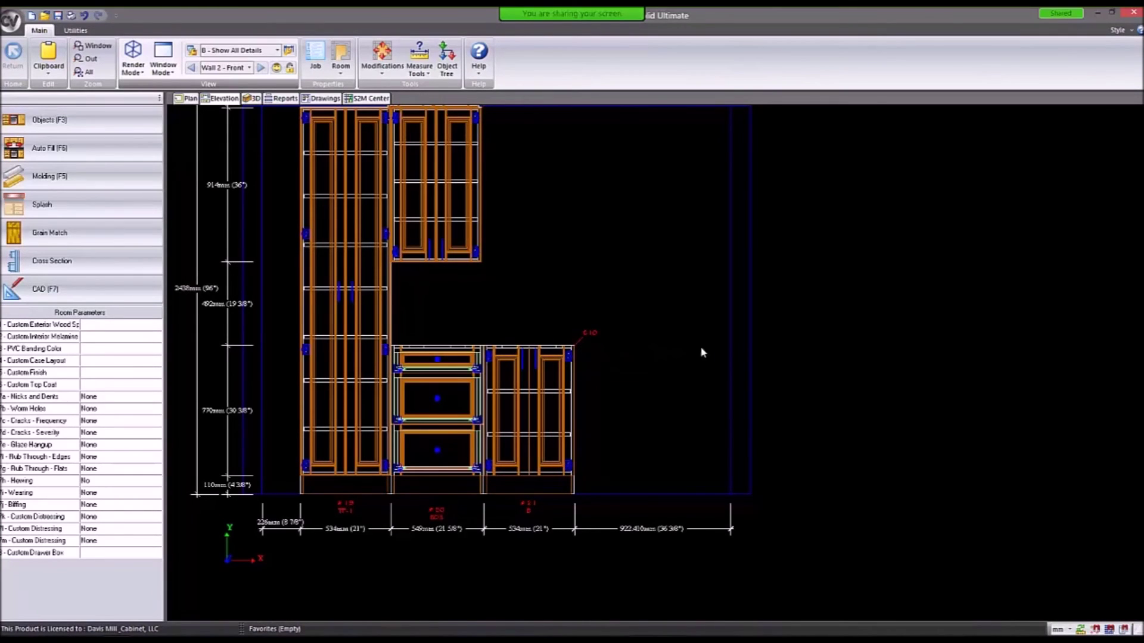
scroll(650, 355, "down", 1)
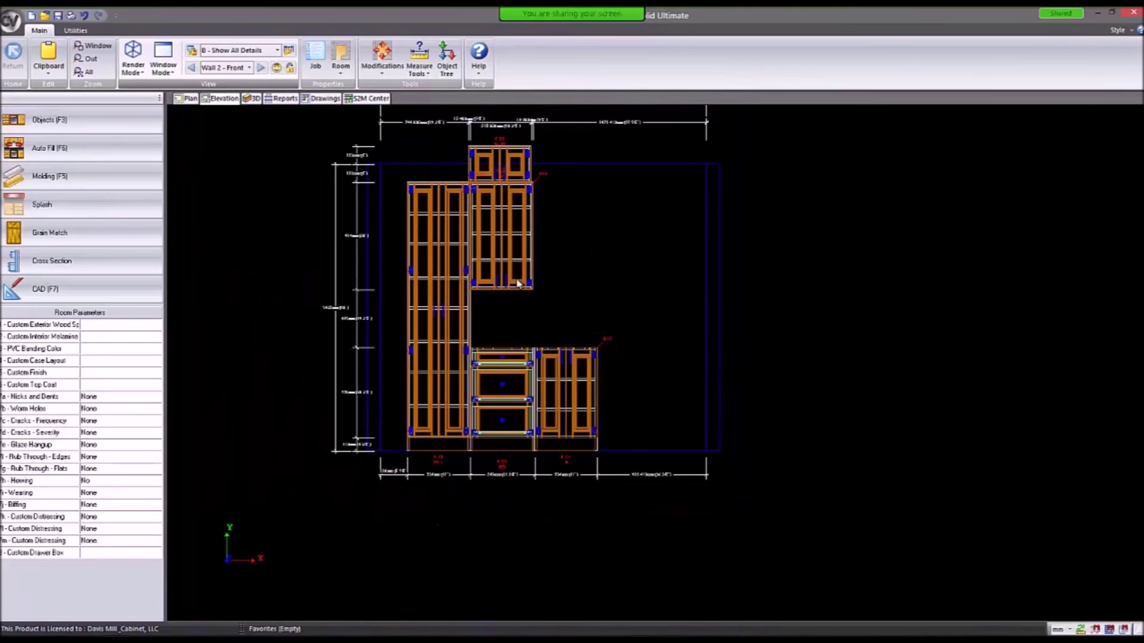
left_click(500, 173)
key("Delete")
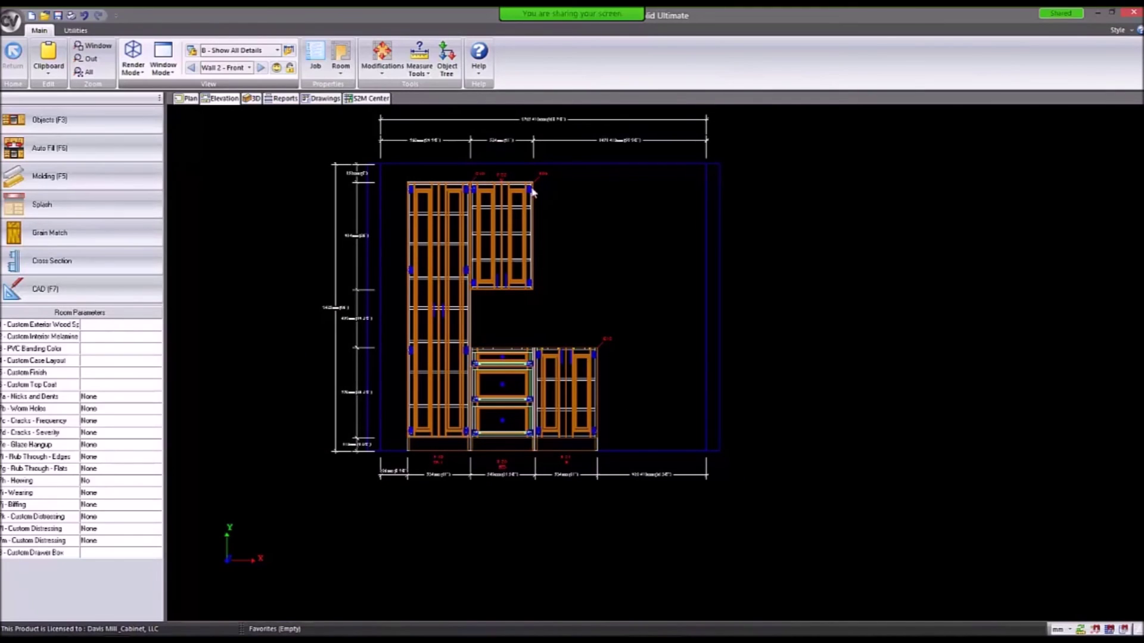
Examine the dimensions and position of the W wall cabinet beside the TP-1 tall cabinet.
left_click(506, 261)
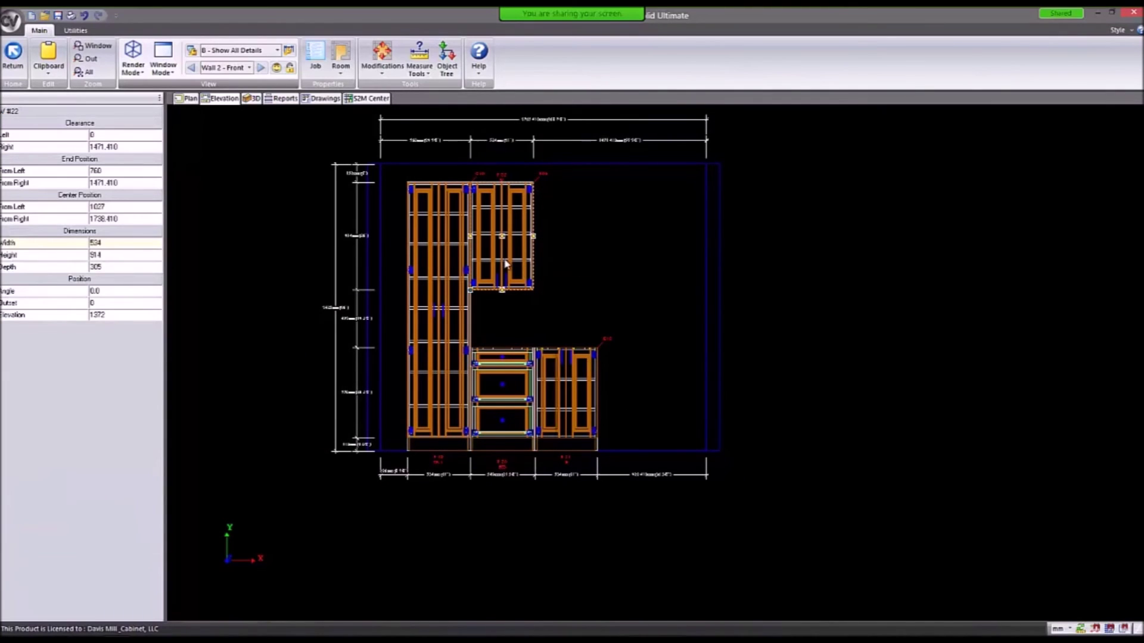
right_click(507, 260)
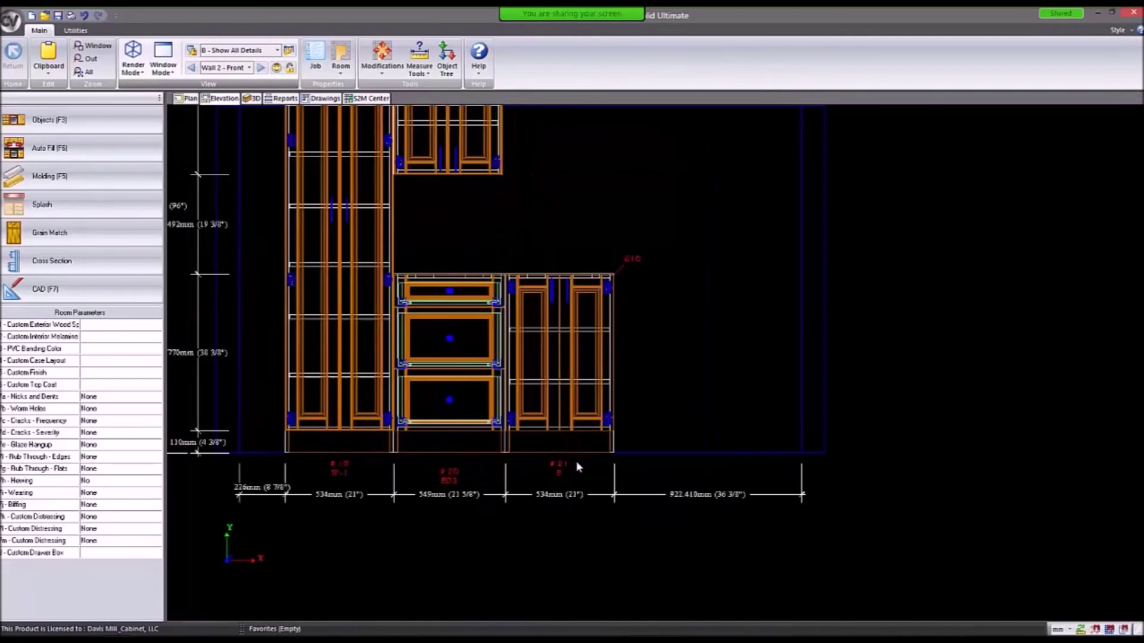
Place a FURN-FLR furniture base from the Assemblies and Components catalog beneath the TP-1 tall cabinet.
scroll(593, 459, "up", 2)
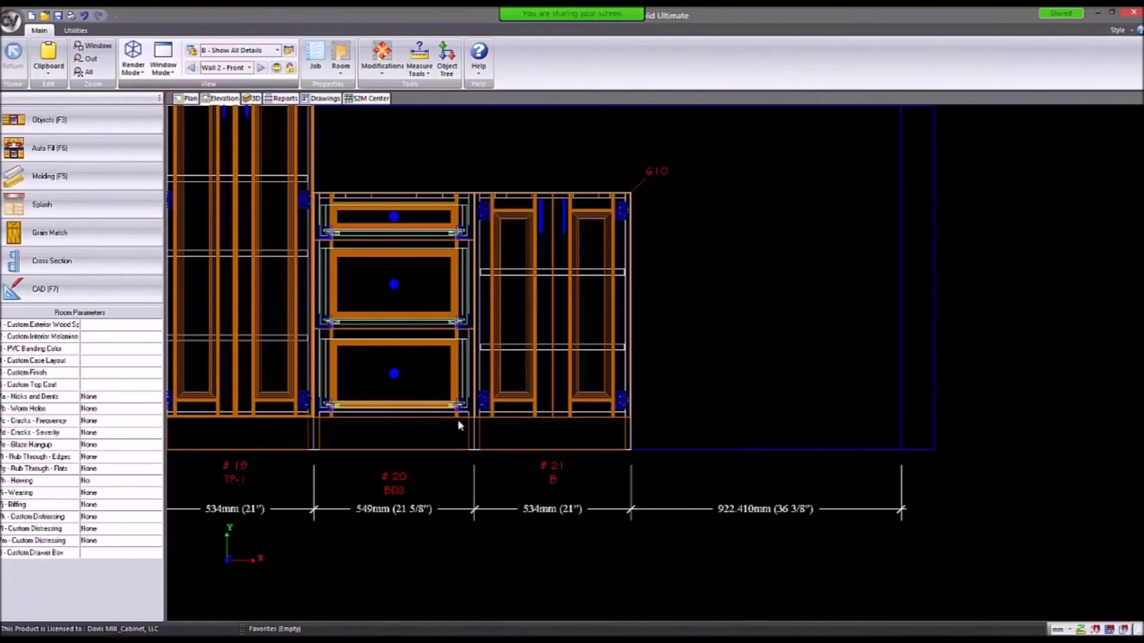
middle_click_drag(405, 316, 566, 320)
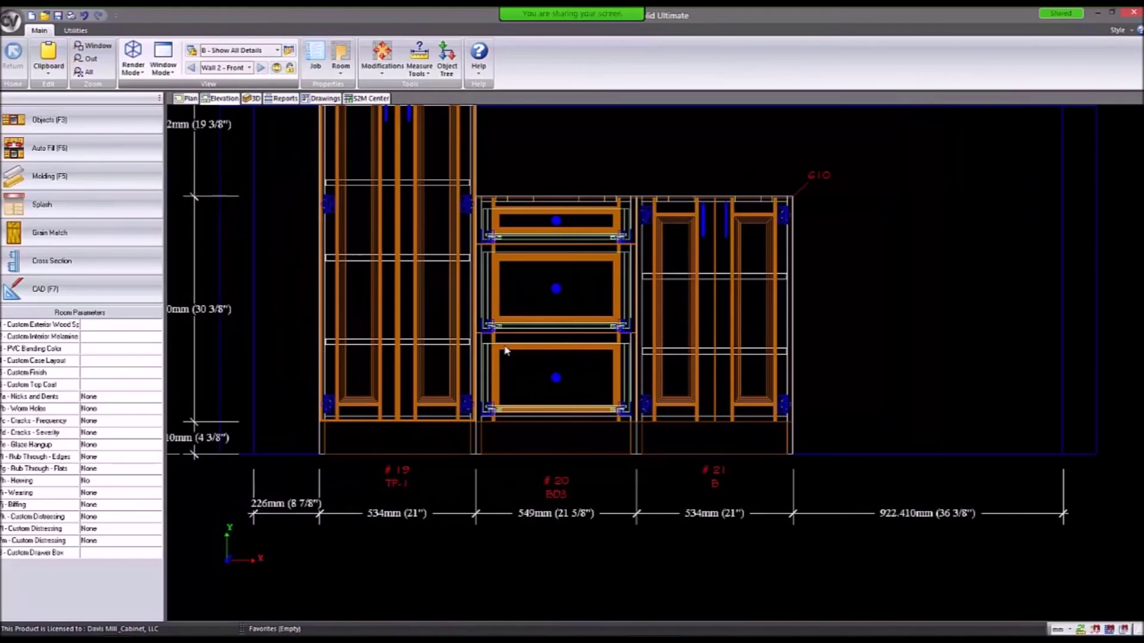
left_click(80, 147)
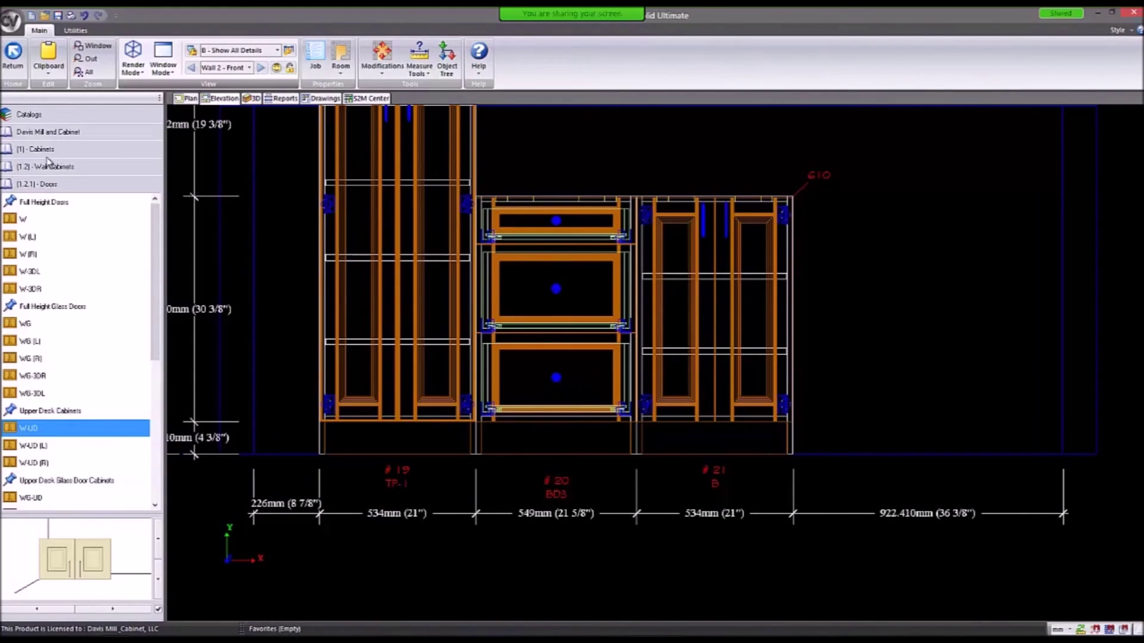
left_click(50, 161)
left_click(56, 133)
left_click(64, 203)
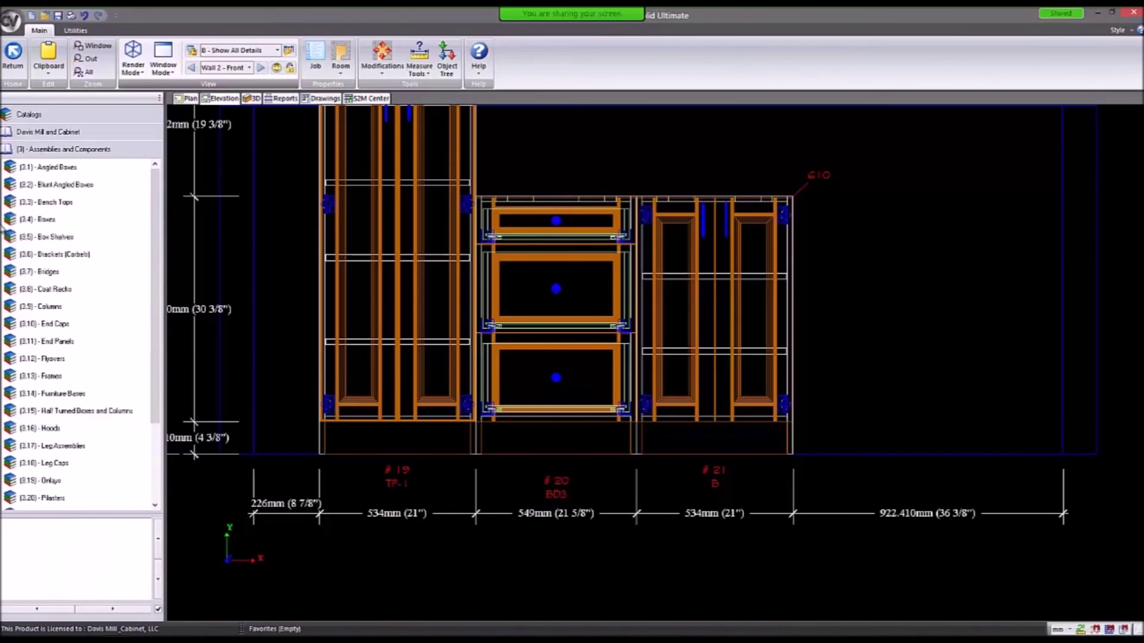
left_click(62, 394)
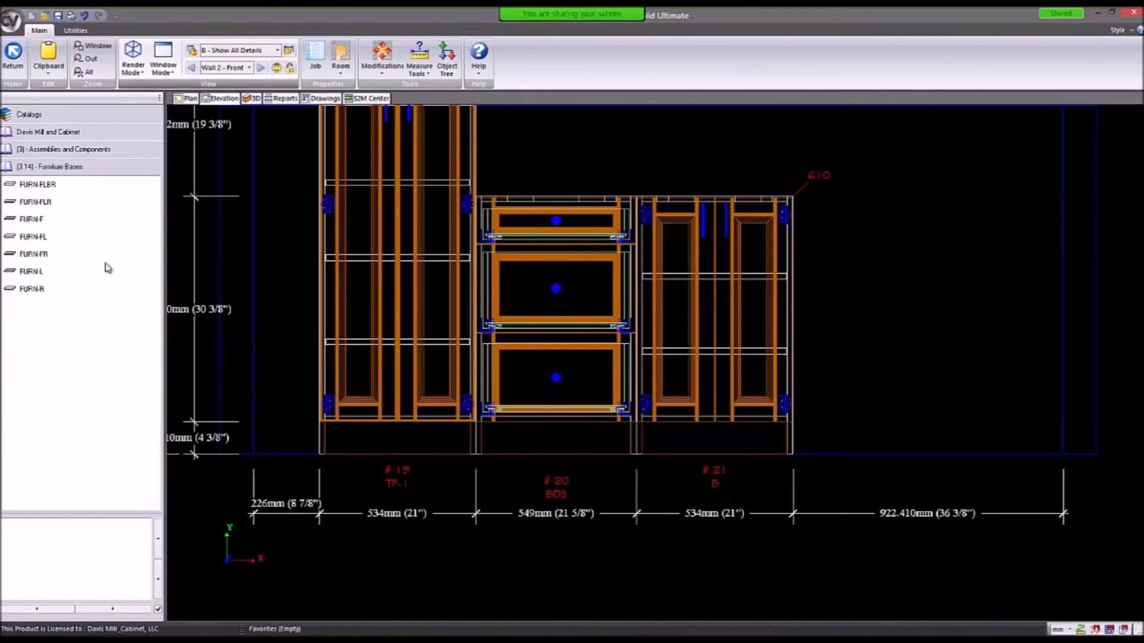
left_click(52, 202)
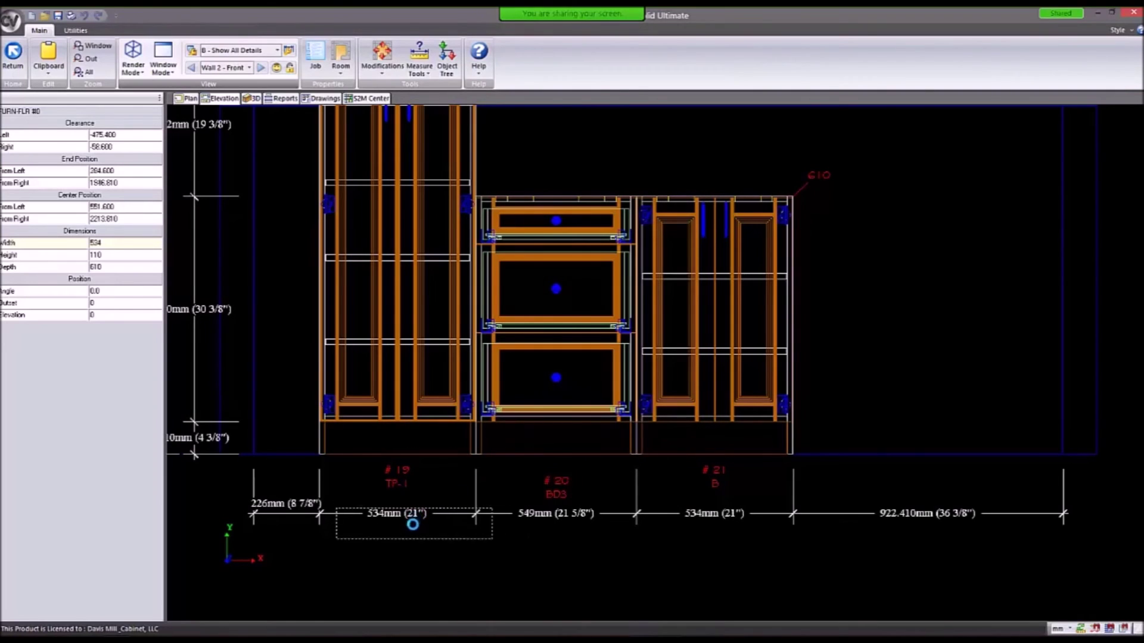
left_click(405, 538)
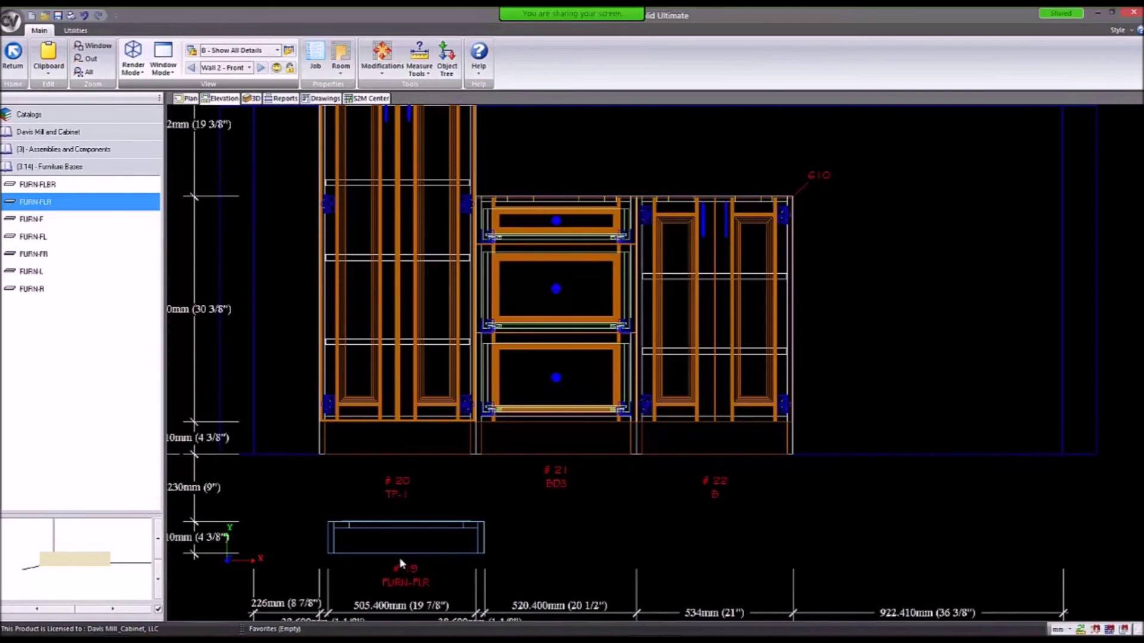
Check the TP-1 cabinet's position and set the furniture base's left clearance to 216 mm.
left_click(387, 416)
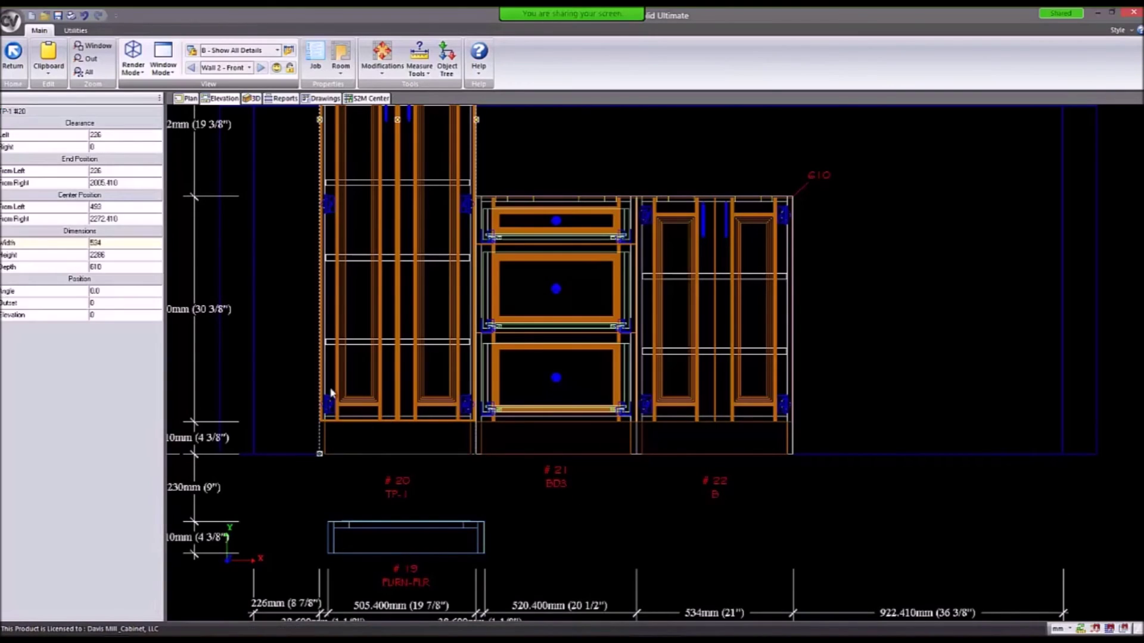
left_click(112, 136)
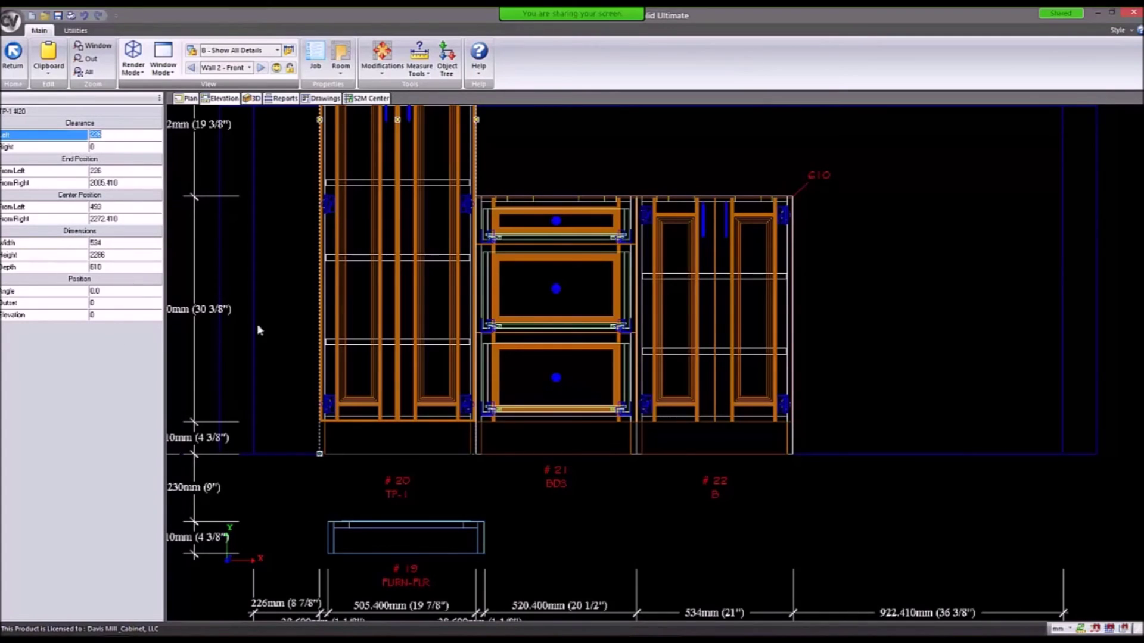
left_click(379, 539)
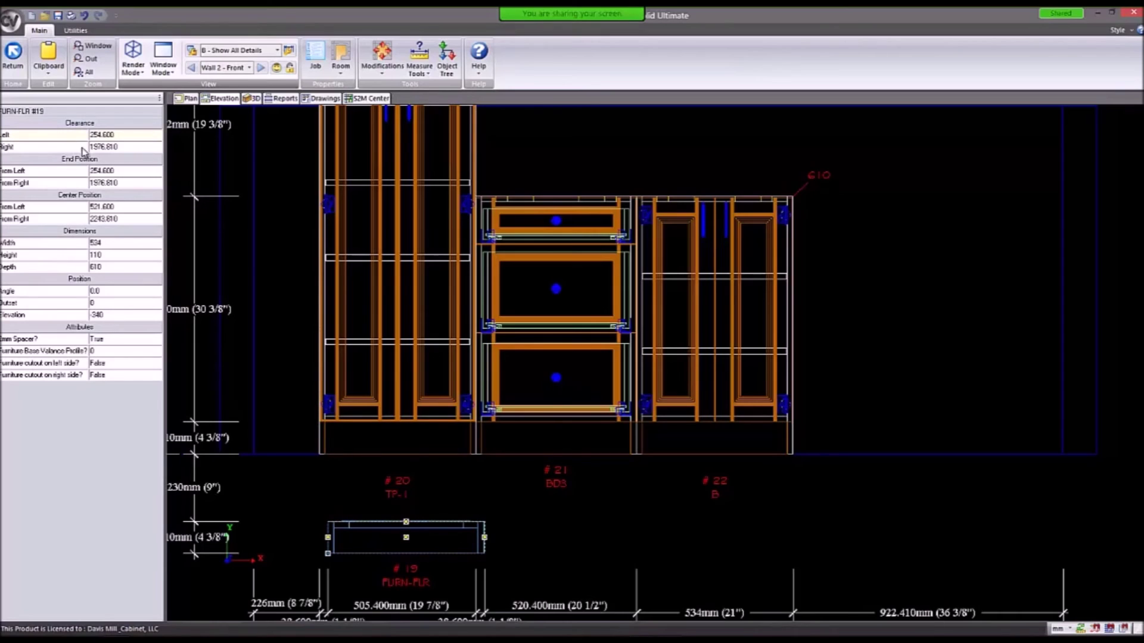
left_click(134, 135)
type("216")
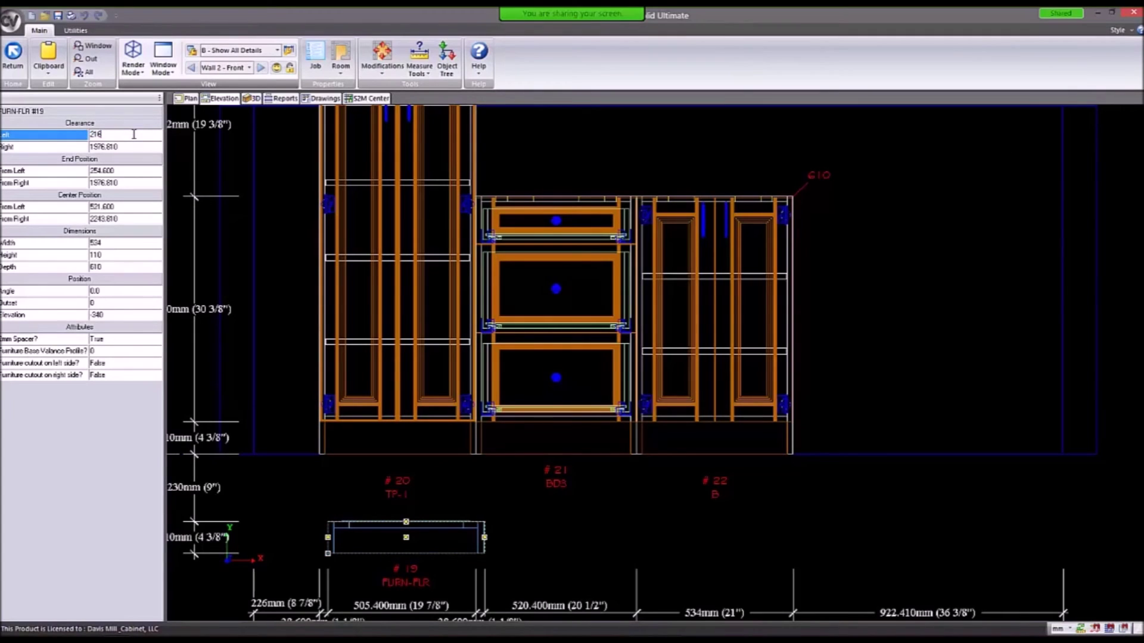
key("Return")
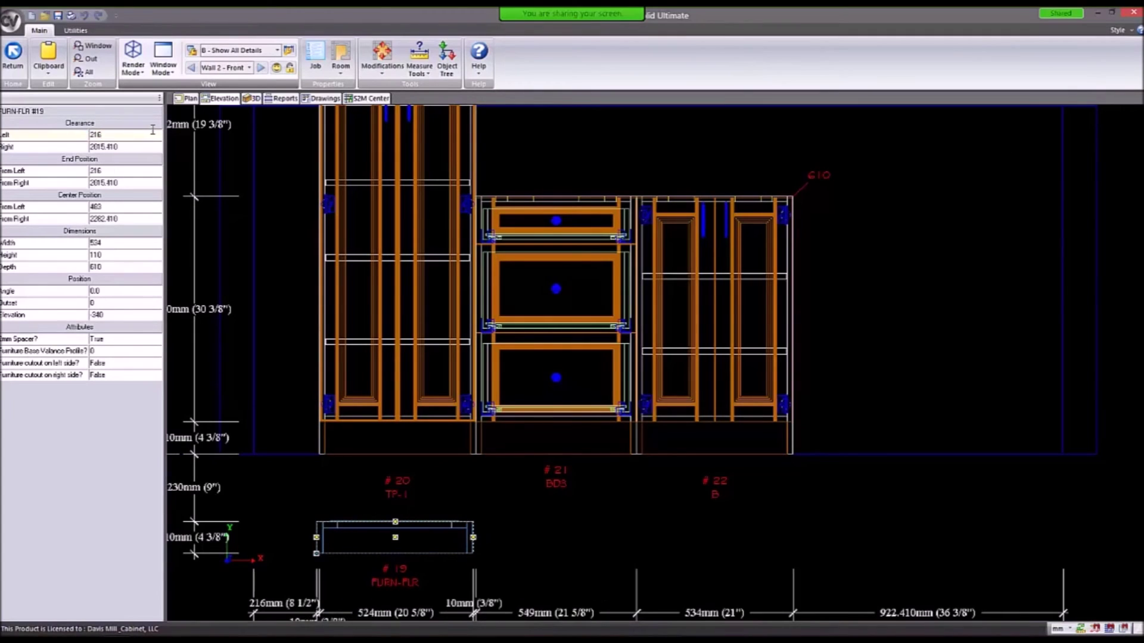
Stretch the furniture base to the right to a width of 1627 mm and set its elevation to 0.
left_click(375, 333)
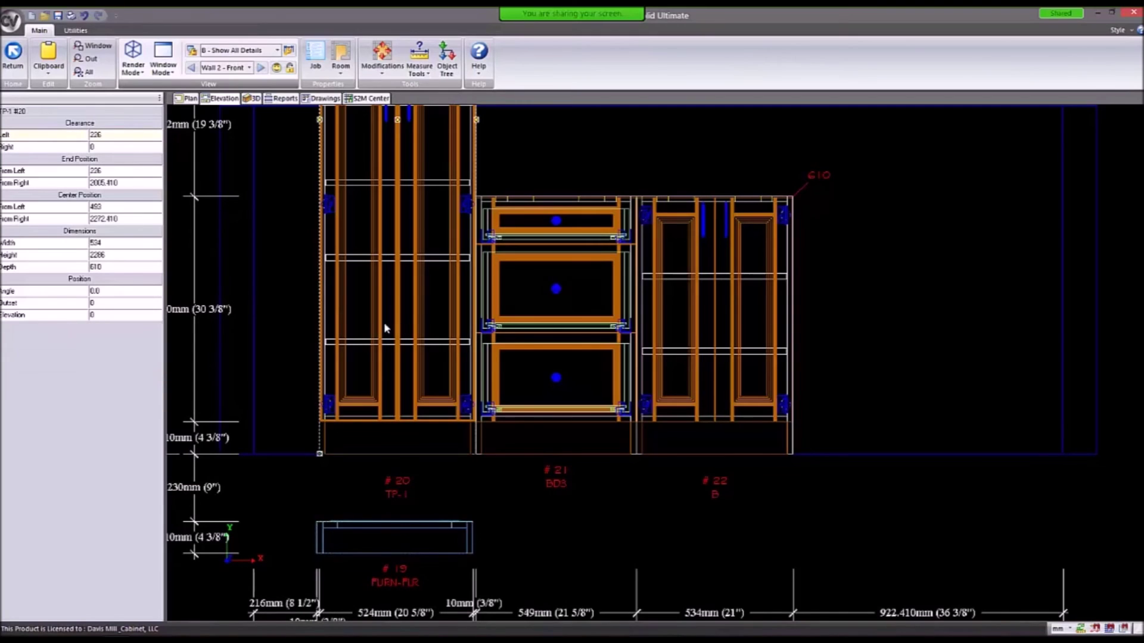
left_click(553, 295)
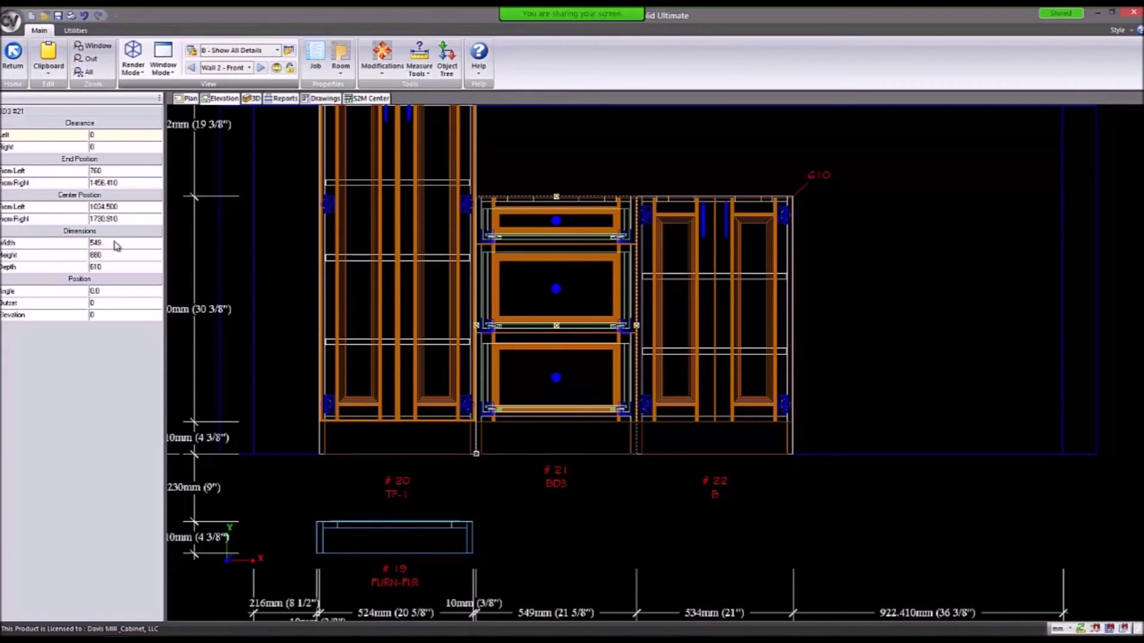
left_click(384, 537)
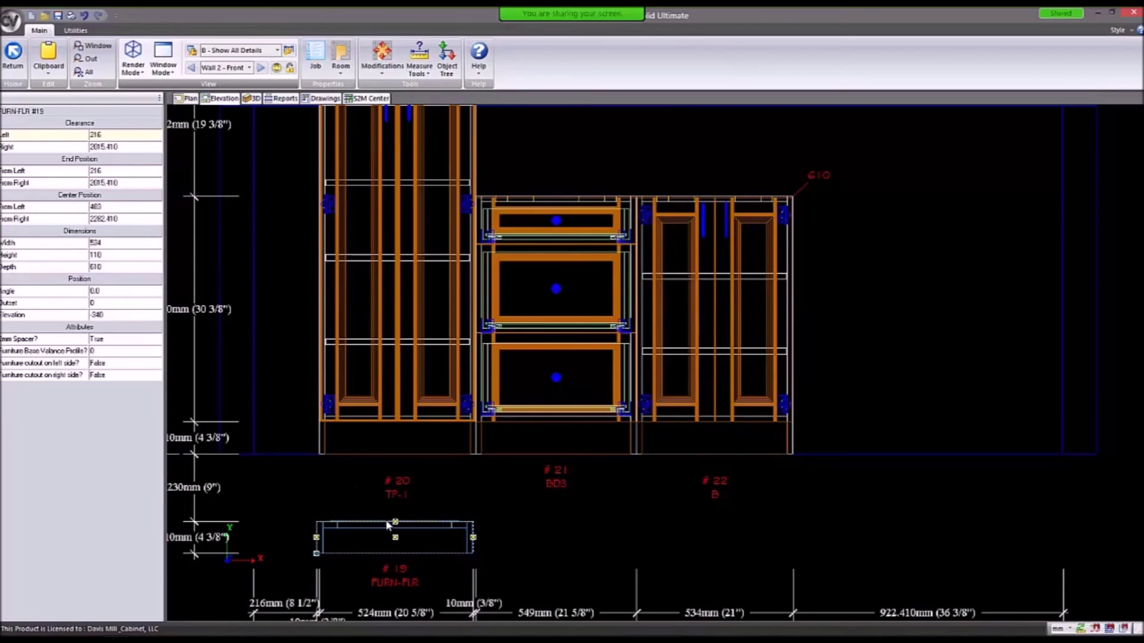
left_click(123, 244)
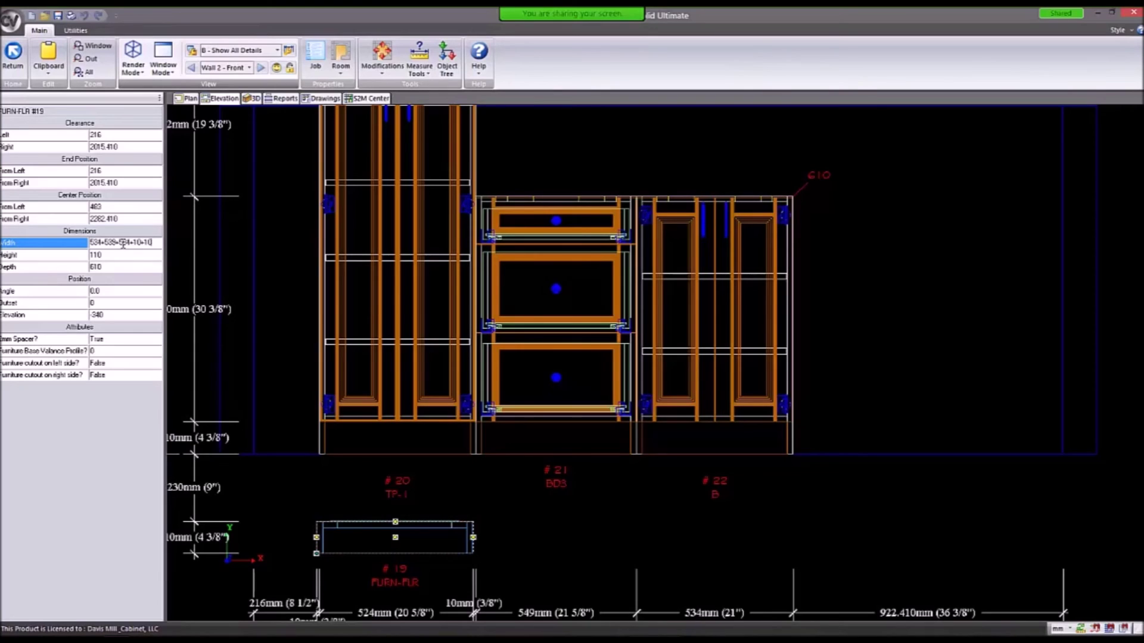
key("Return")
key("Tab")
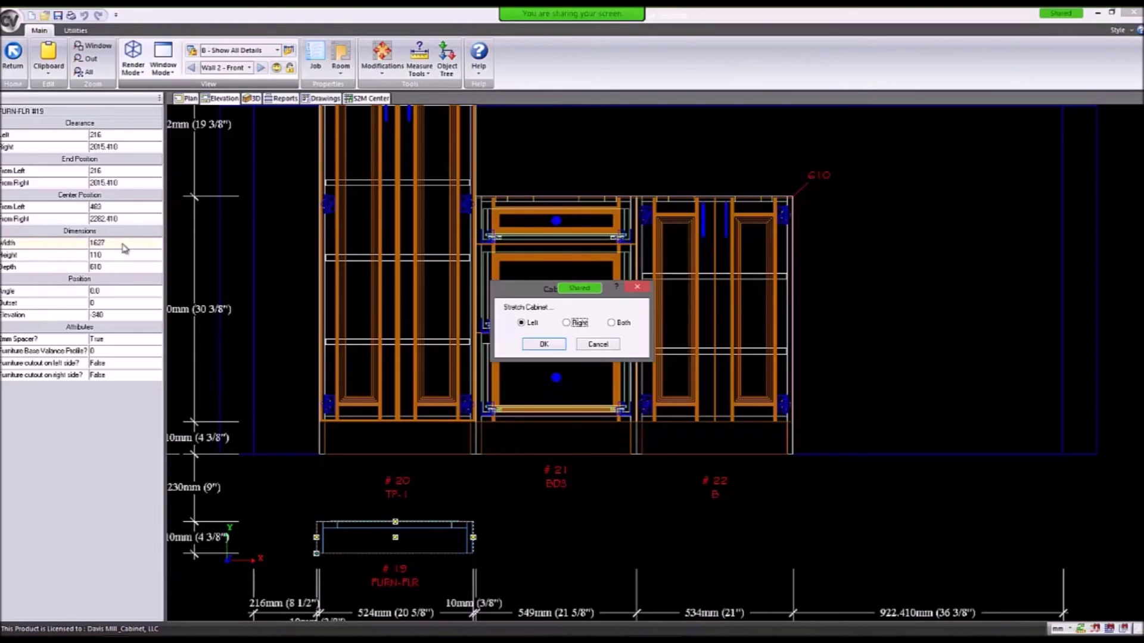
key("Return")
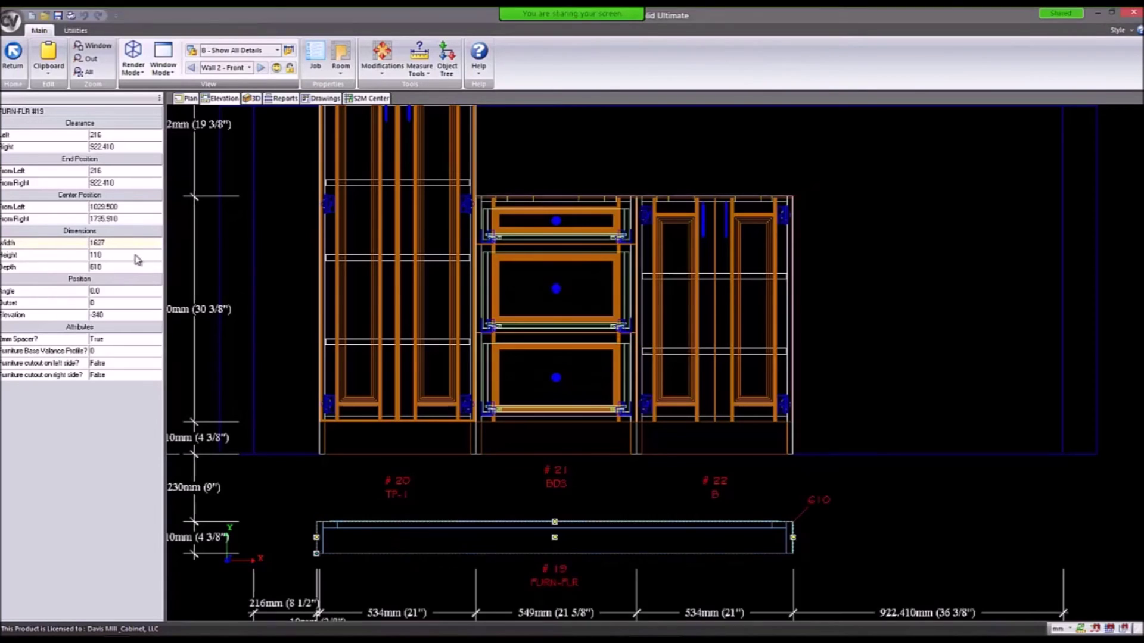
left_click(119, 316)
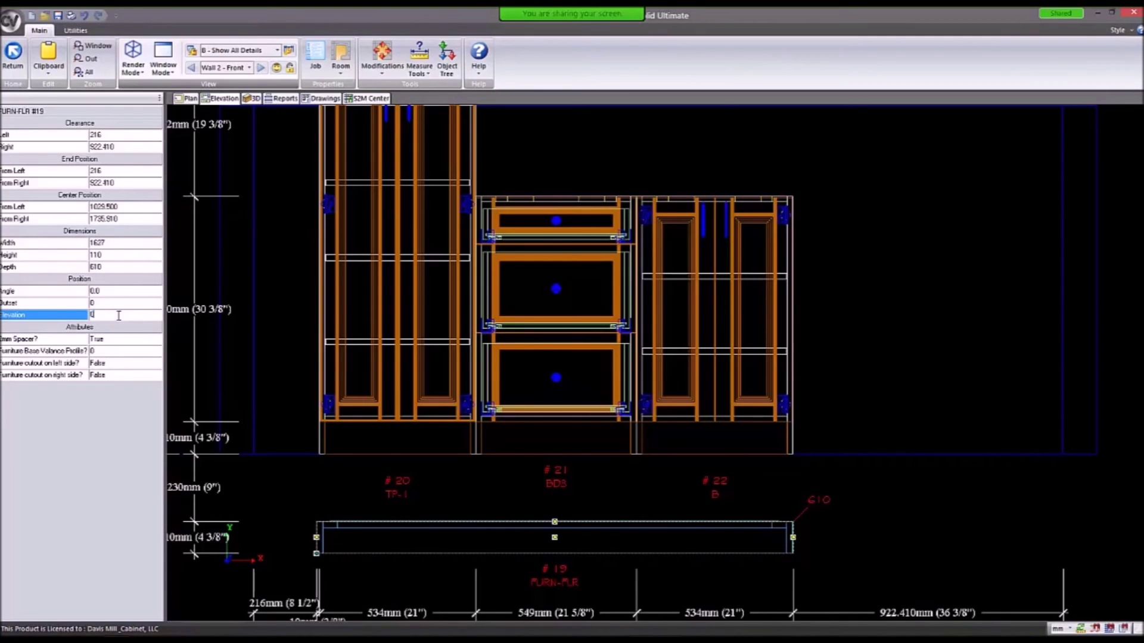
key("Return")
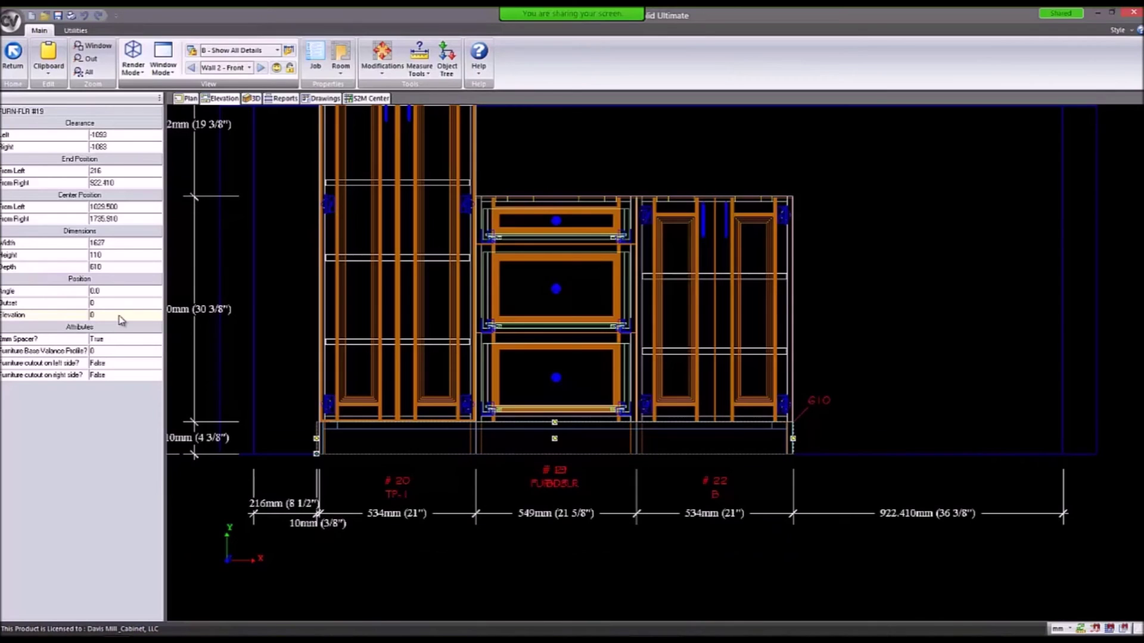
Try to widen the furniture base by 10 mm while it sits under the cabinets.
scroll(745, 445, "up", 3)
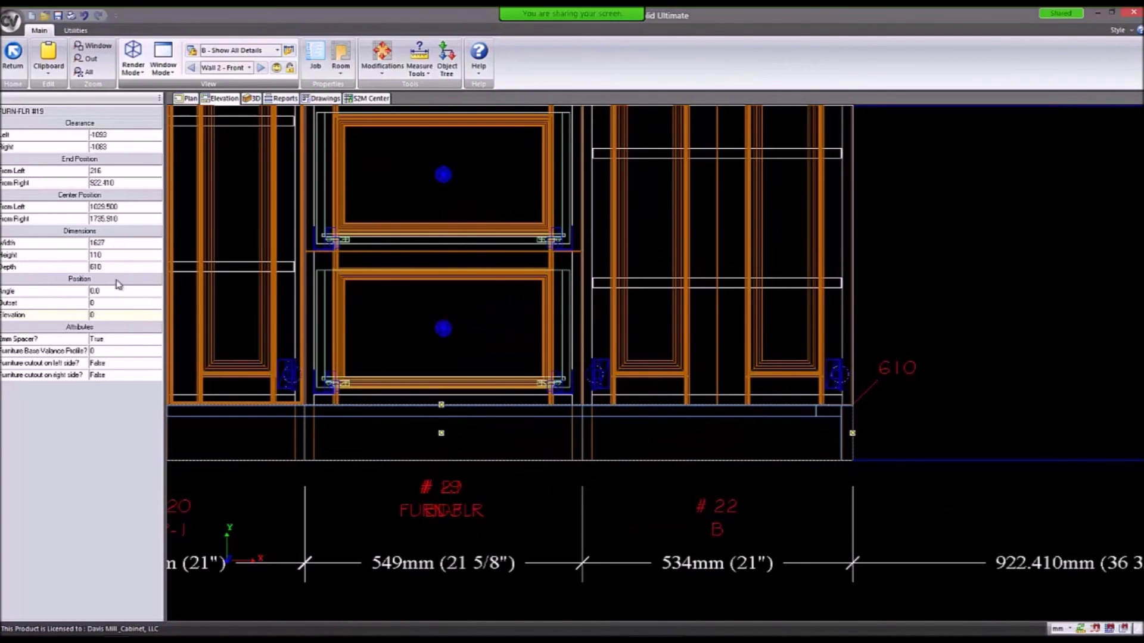
left_click(116, 241)
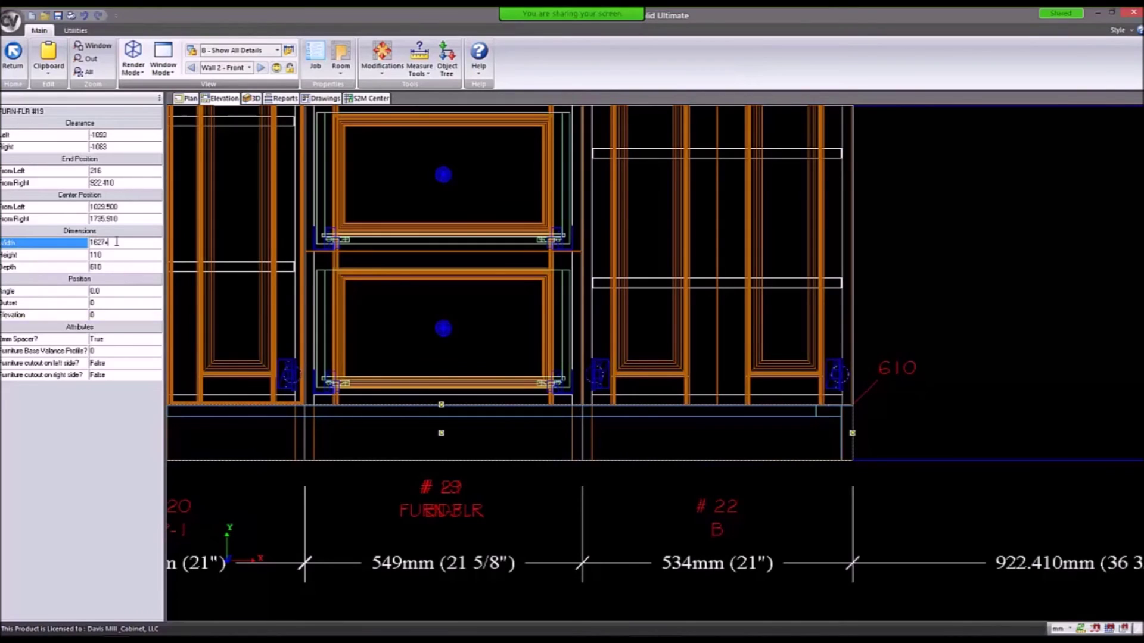
type("+10")
key("Return")
key("Right")
key("Return")
key("Return")
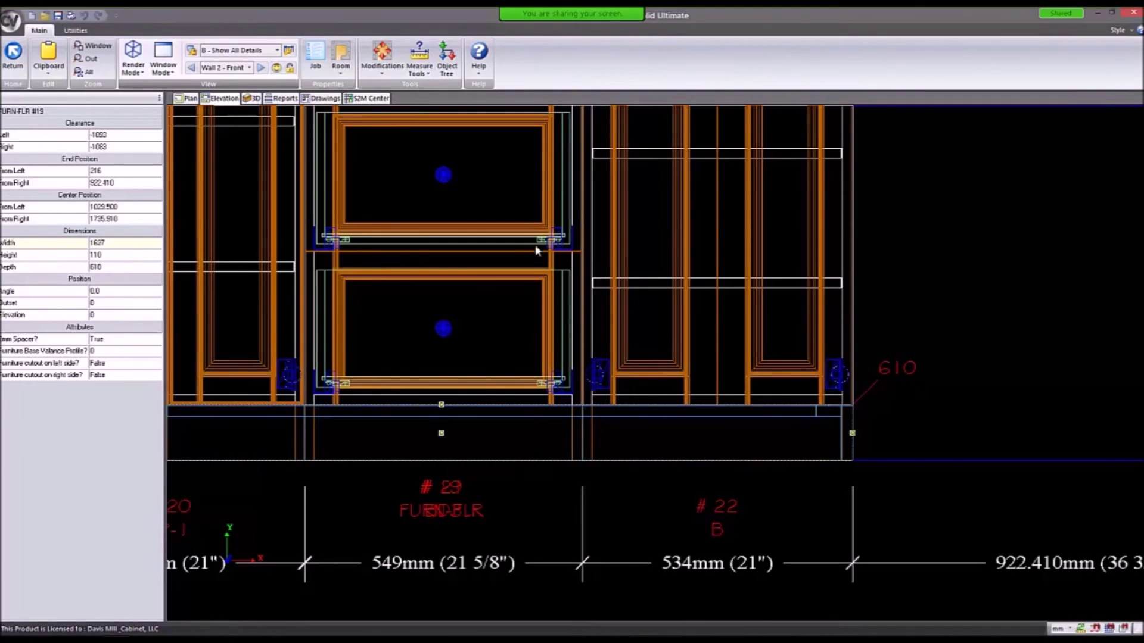
scroll(821, 361, "down", 2)
left_click(437, 271)
left_click(602, 276)
left_click(708, 292)
left_click(588, 404)
left_click(580, 427)
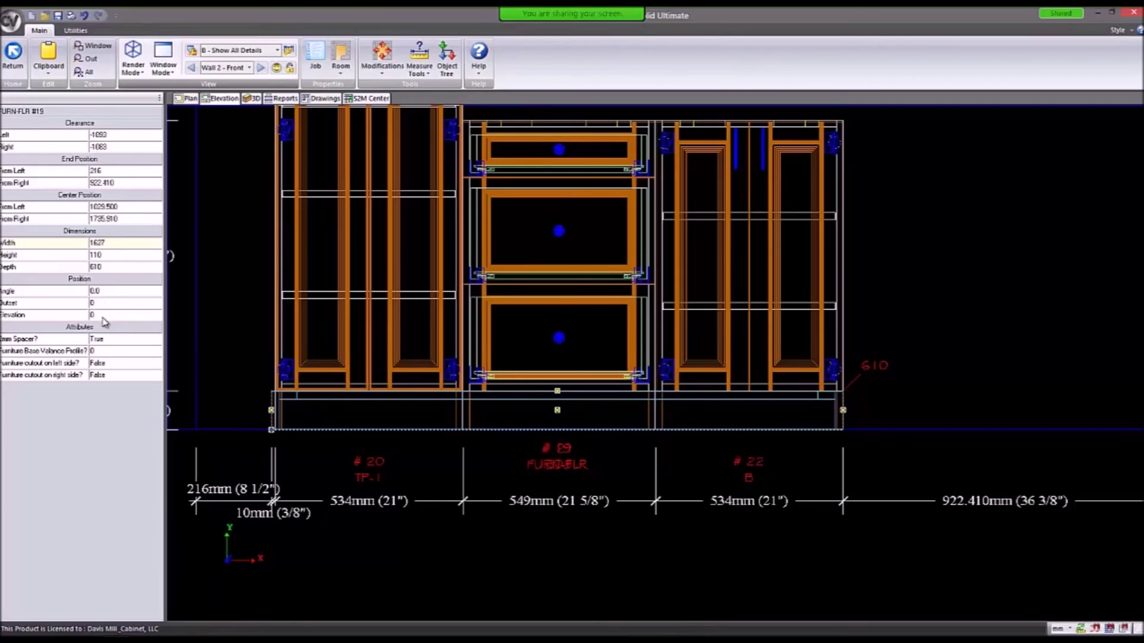
Lower the furniture base to elevation -500 and stretch it 10 mm to the right, to a width of 1637 mm.
left_click(108, 312)
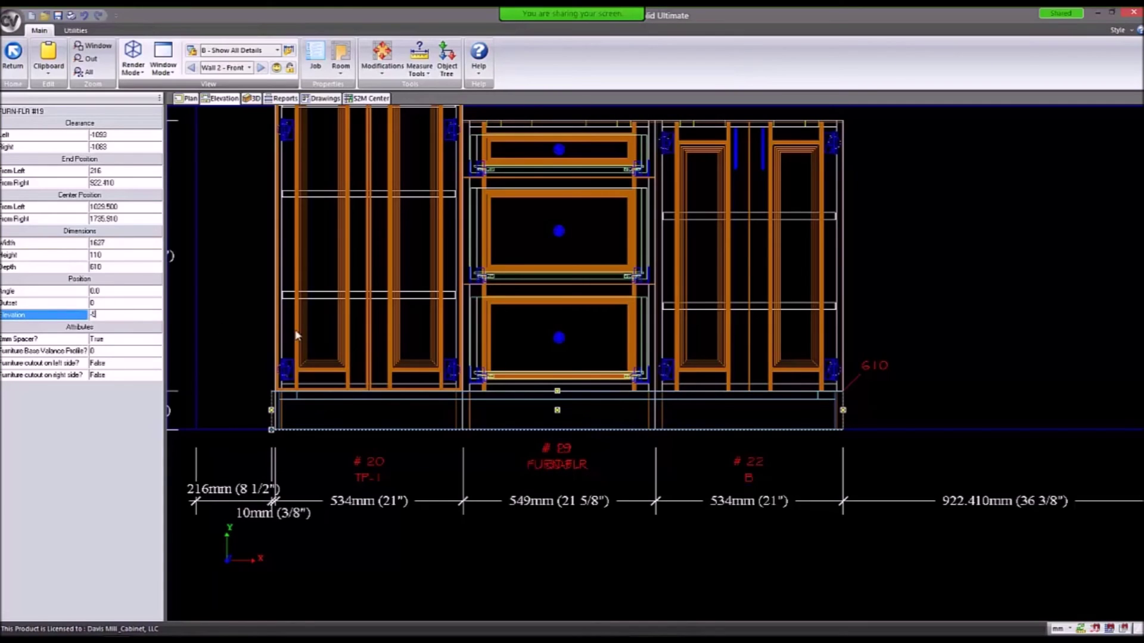
key("Return")
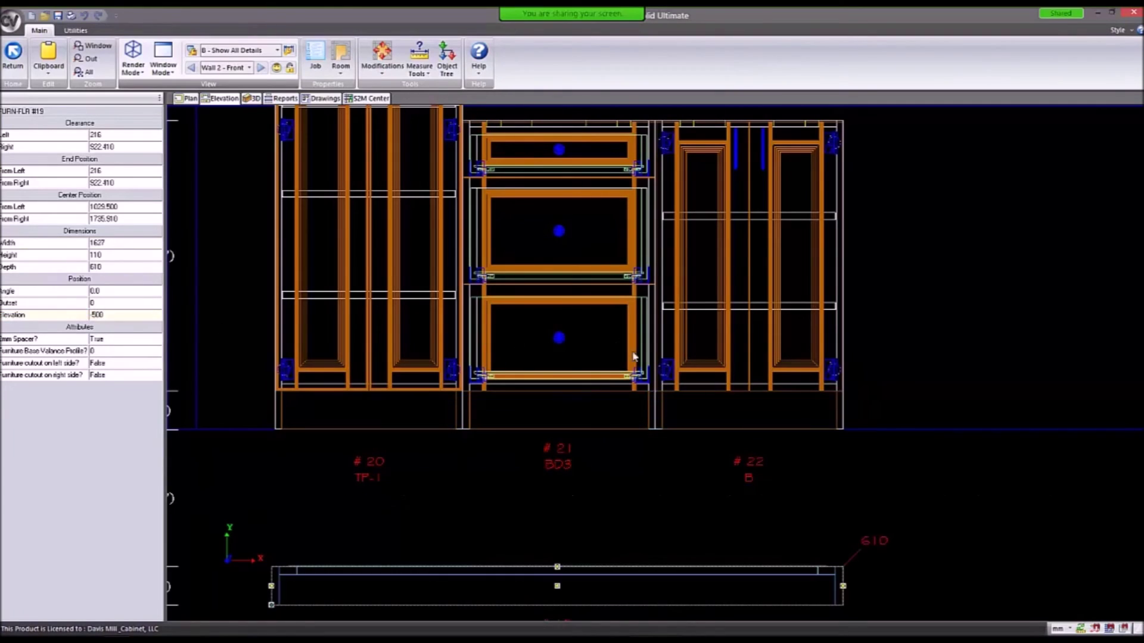
left_click(125, 239)
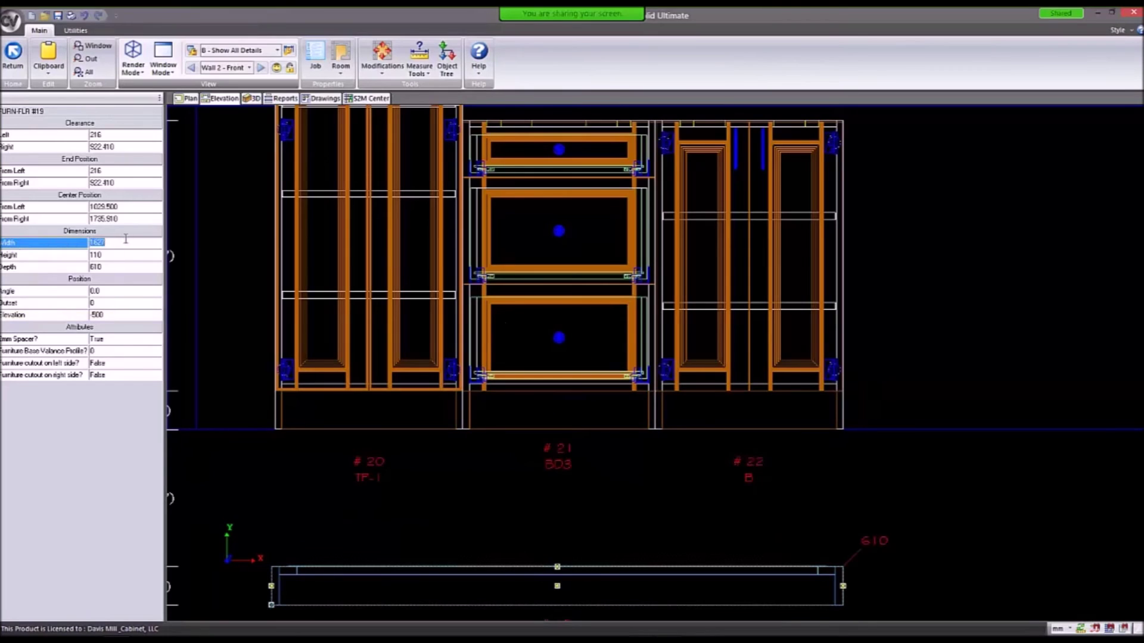
type("+10")
key("Return")
key("Right")
key("Return")
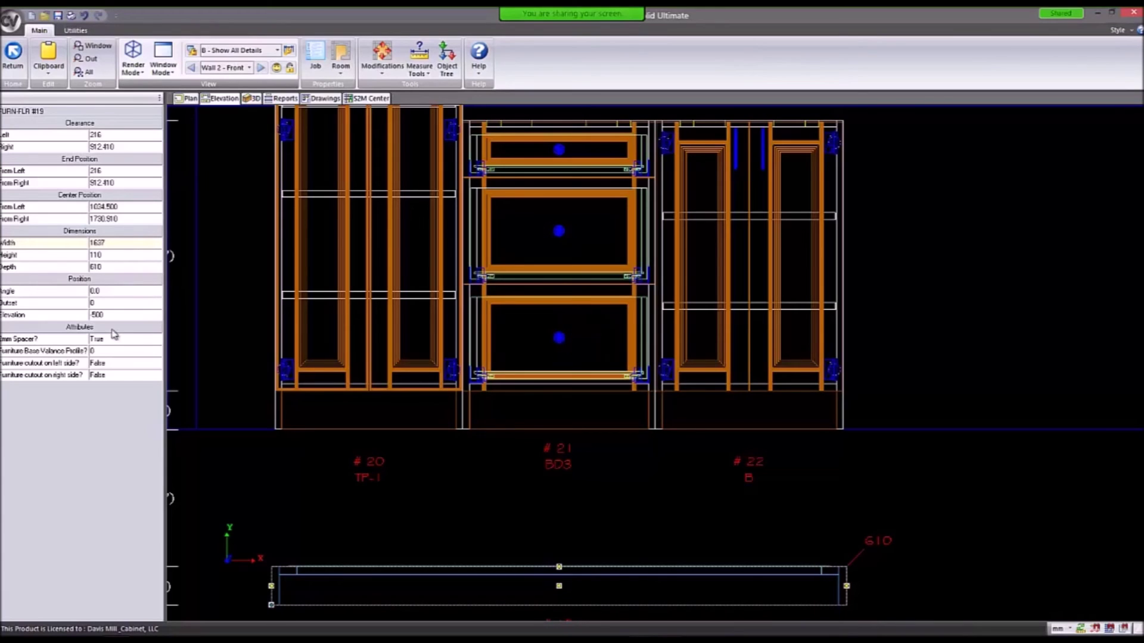
Set the furniture base's elevation to 0 so it sits under the three floor cabinets.
left_click(105, 316)
type("0")
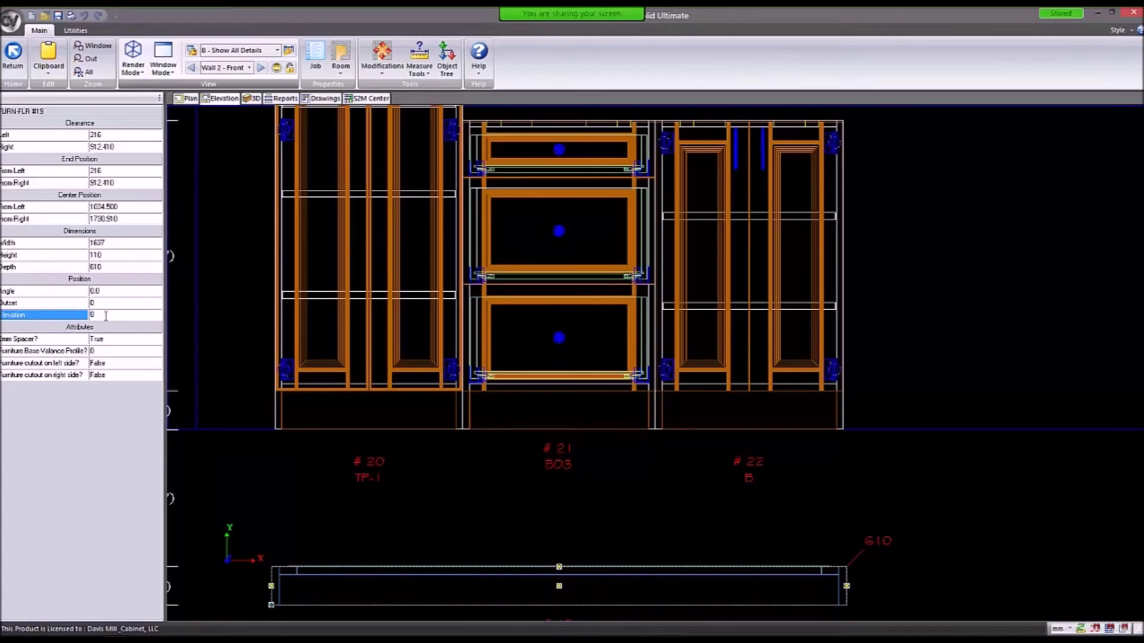
key("Return")
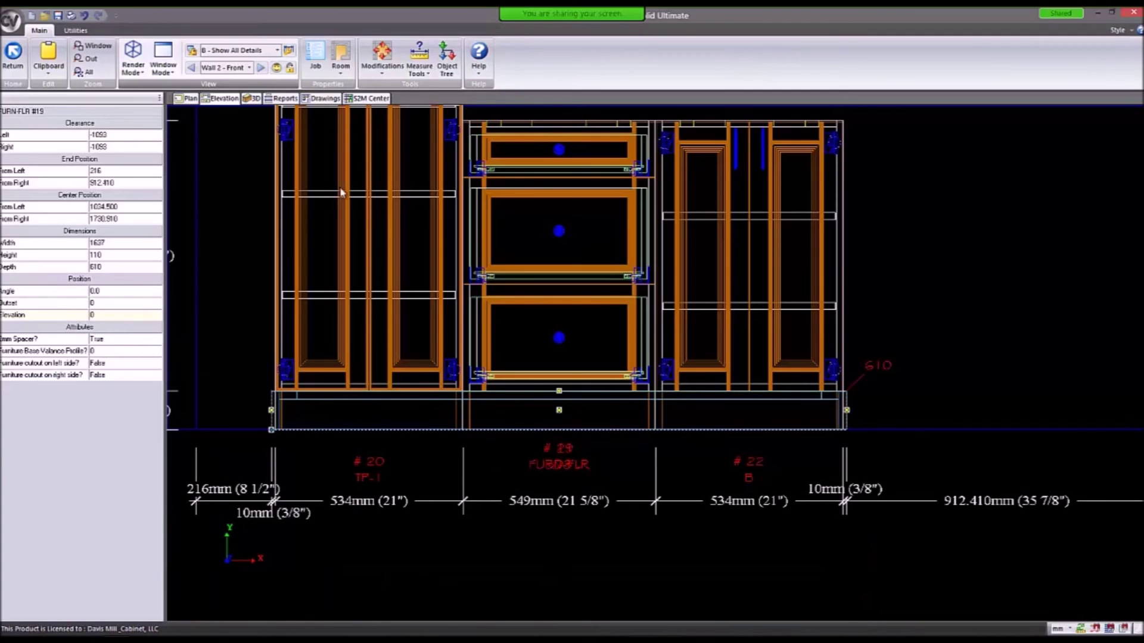
Inspect the furniture base and its overhang beyond the cabinet sides in the 3D view.
left_click(254, 100)
left_click_drag(569, 398, 529, 345)
left_click_drag(409, 420, 452, 517)
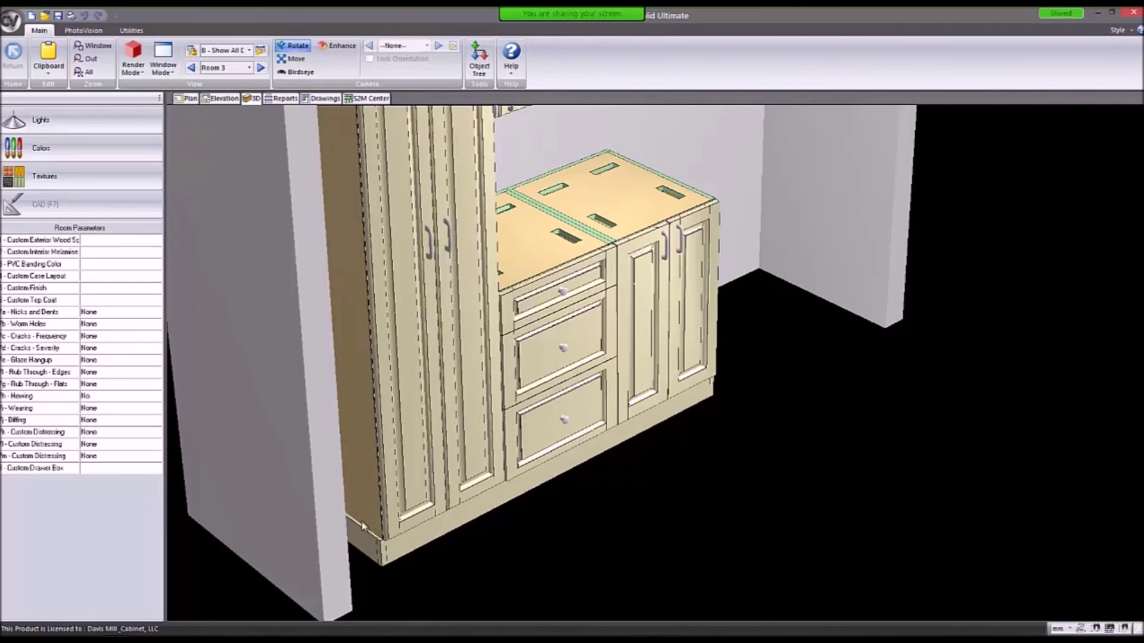
left_click_drag(759, 380, 388, 401)
left_click_drag(462, 317, 198, 166)
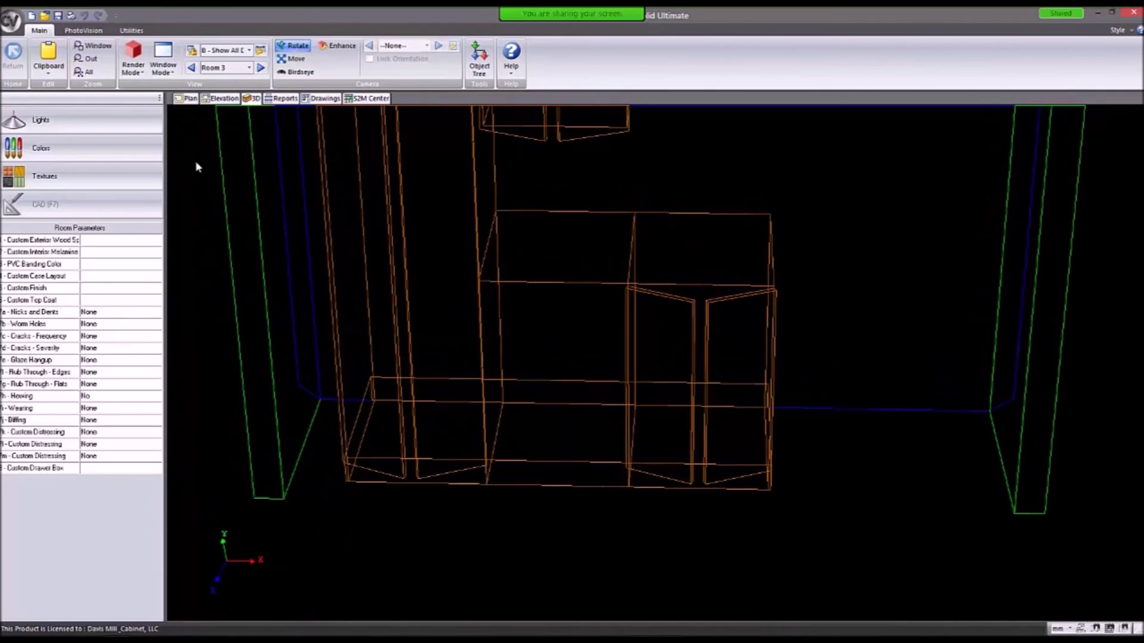
Delete the furniture base from beneath the three floor cabinets in the Wall 2 elevation.
left_click(227, 100)
scroll(505, 511, "down", 3)
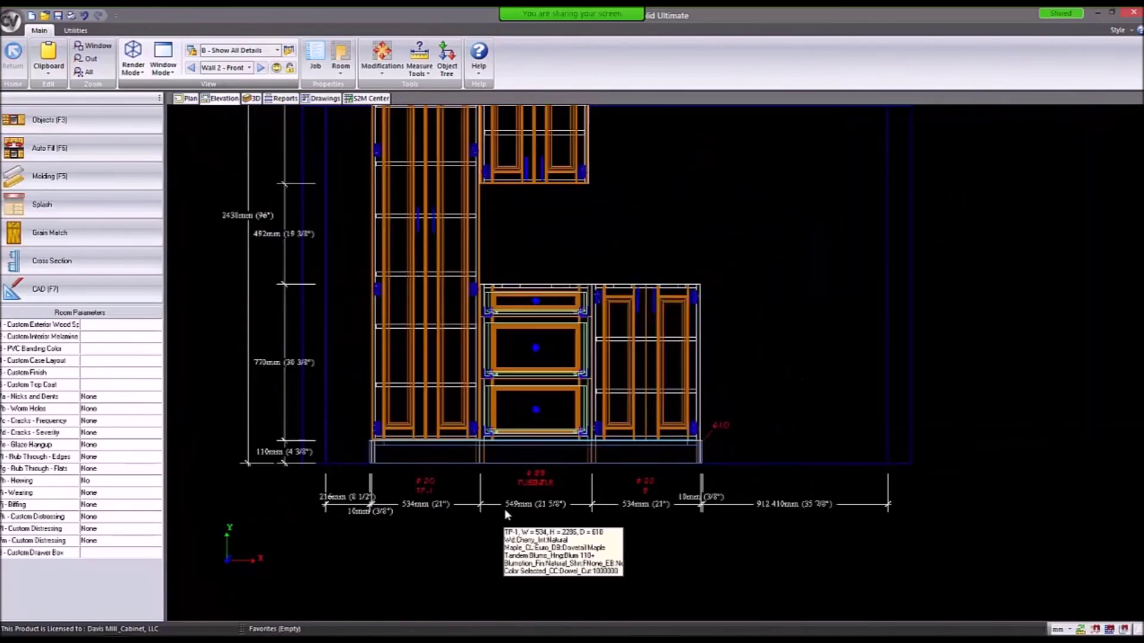
scroll(505, 511, "down", 1)
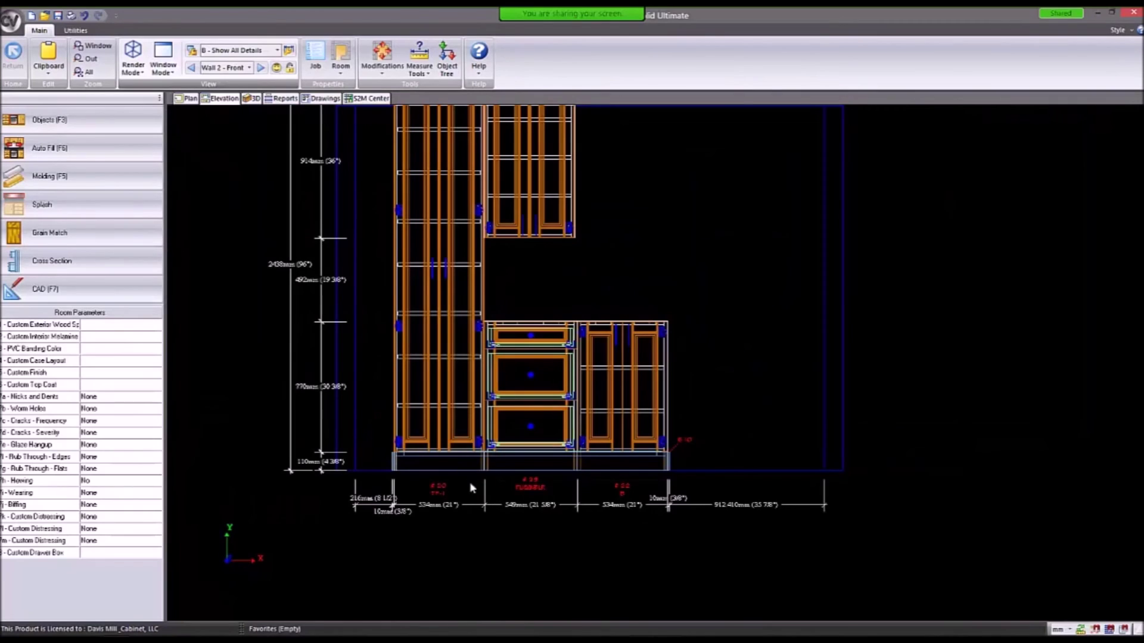
left_click(459, 439)
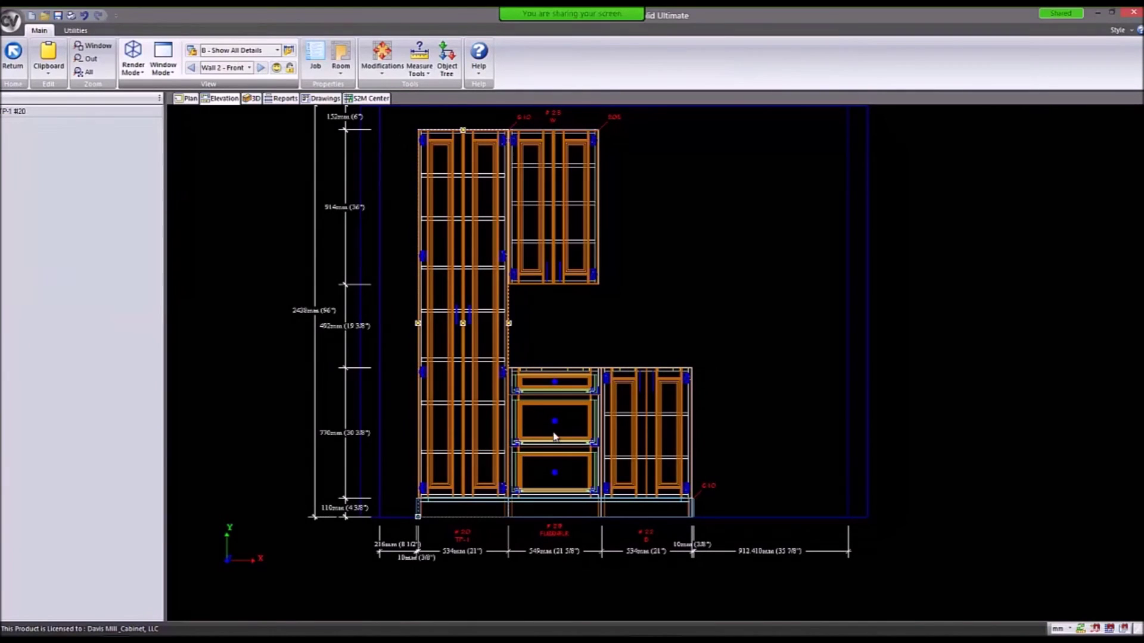
scroll(512, 529, "up", 1)
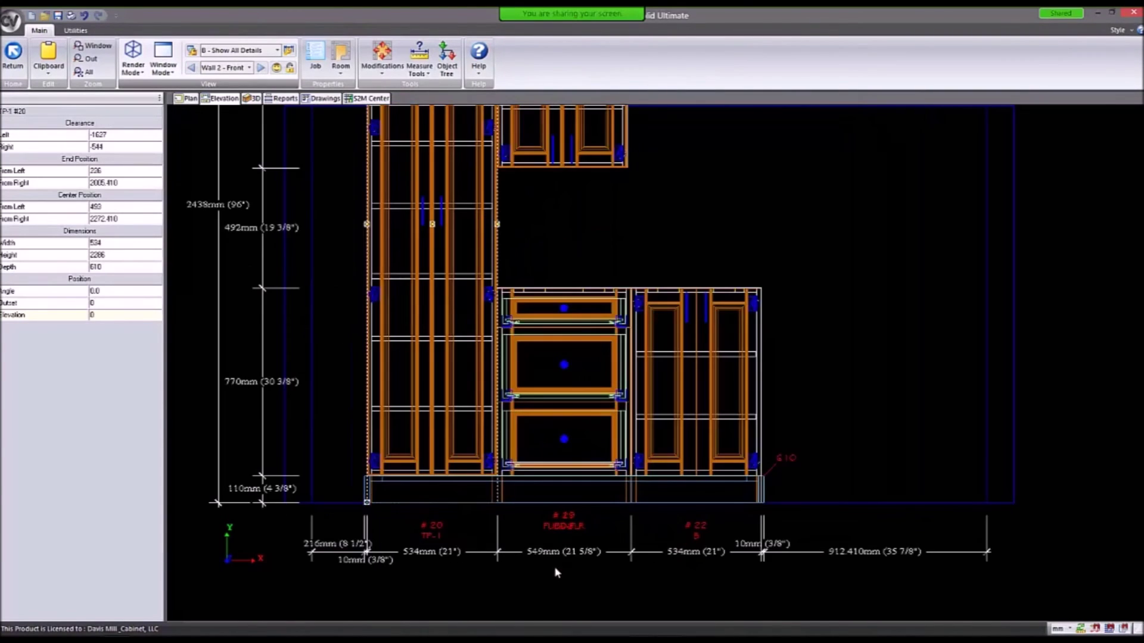
key("Escape")
left_click(530, 500)
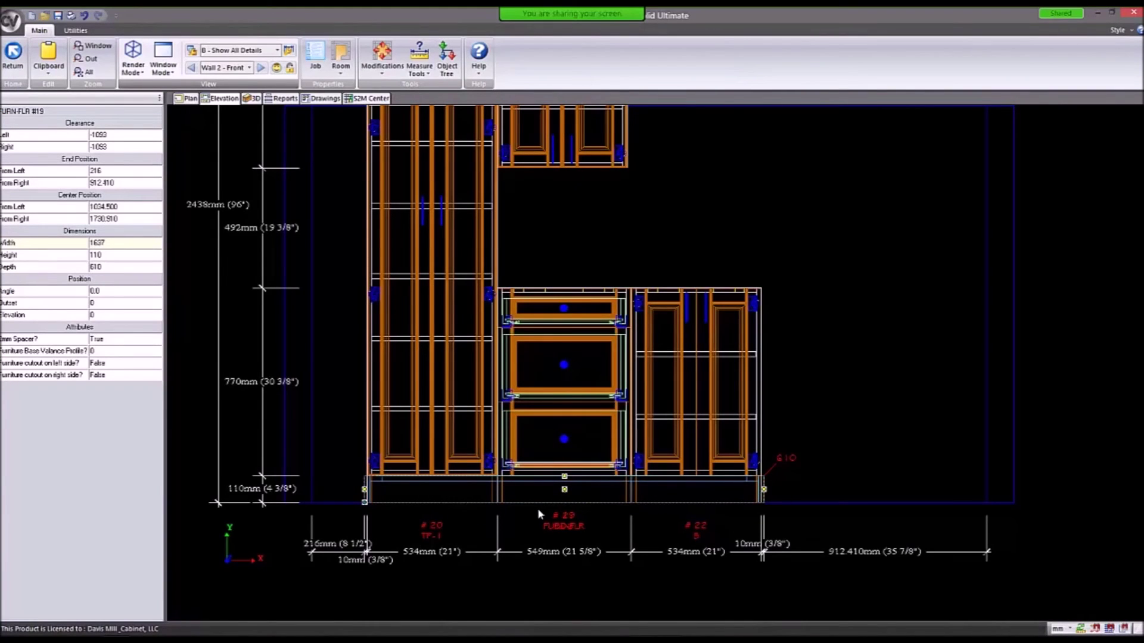
key("Escape")
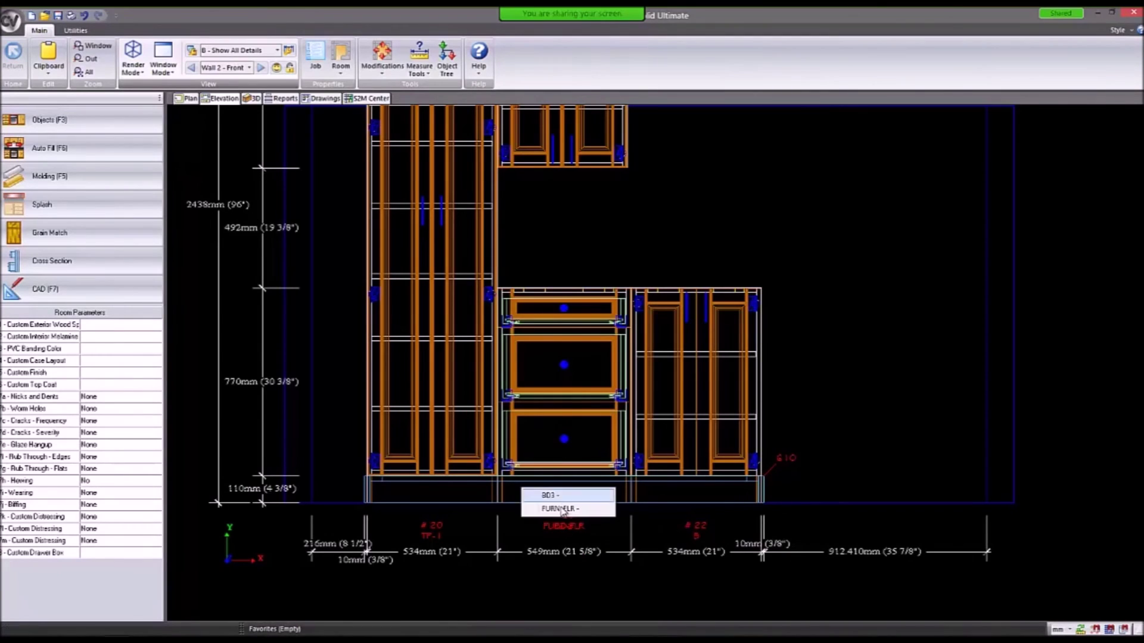
left_click(569, 500)
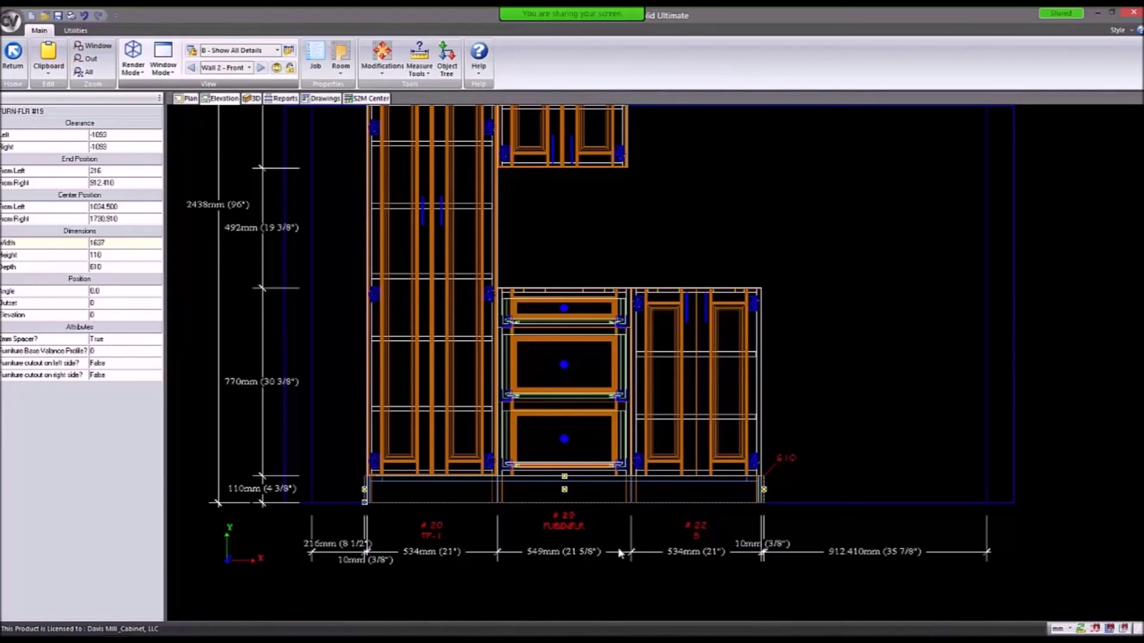
key("Delete")
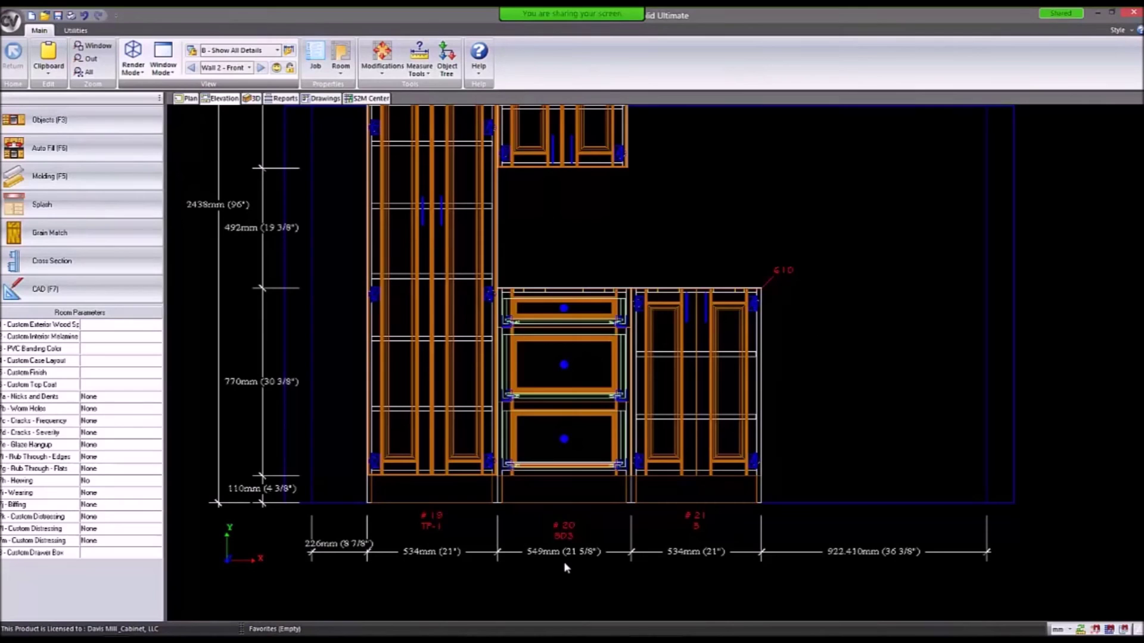
Examine the remaining Wall 2 cabinet run in the elevation, plan and 3D views.
scroll(566, 565, "down", 3)
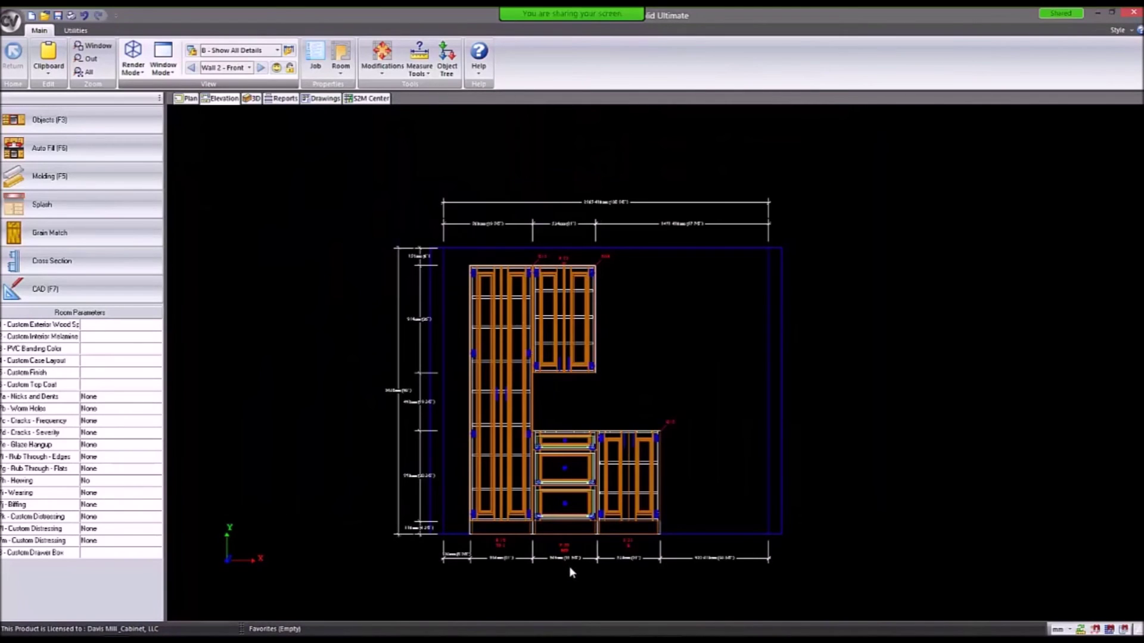
scroll(577, 562, "up", 3)
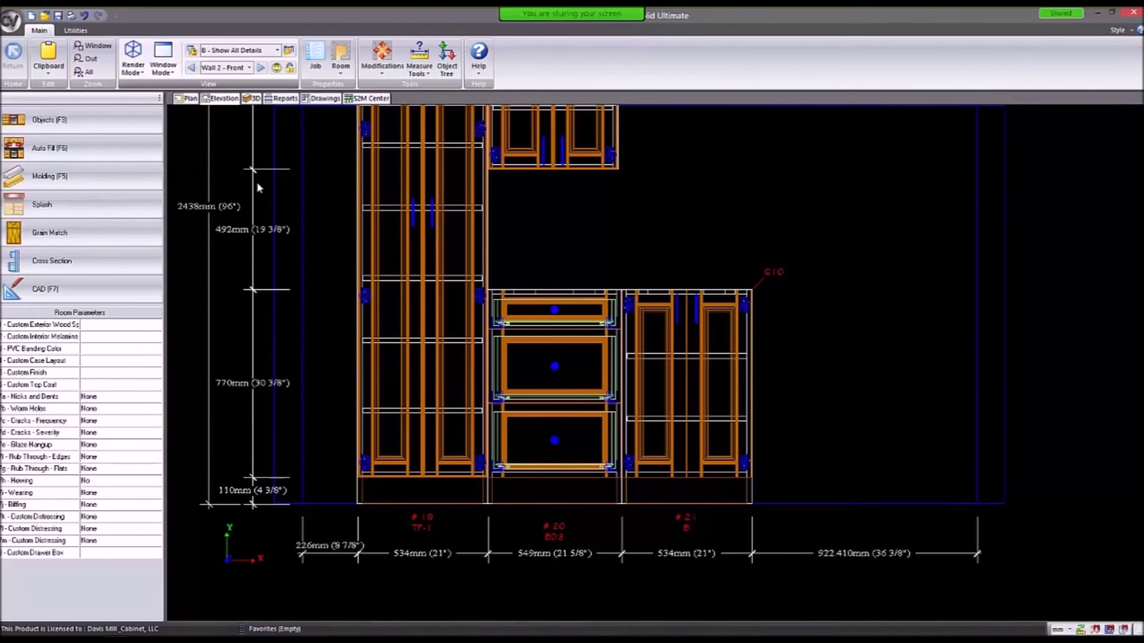
left_click(189, 98)
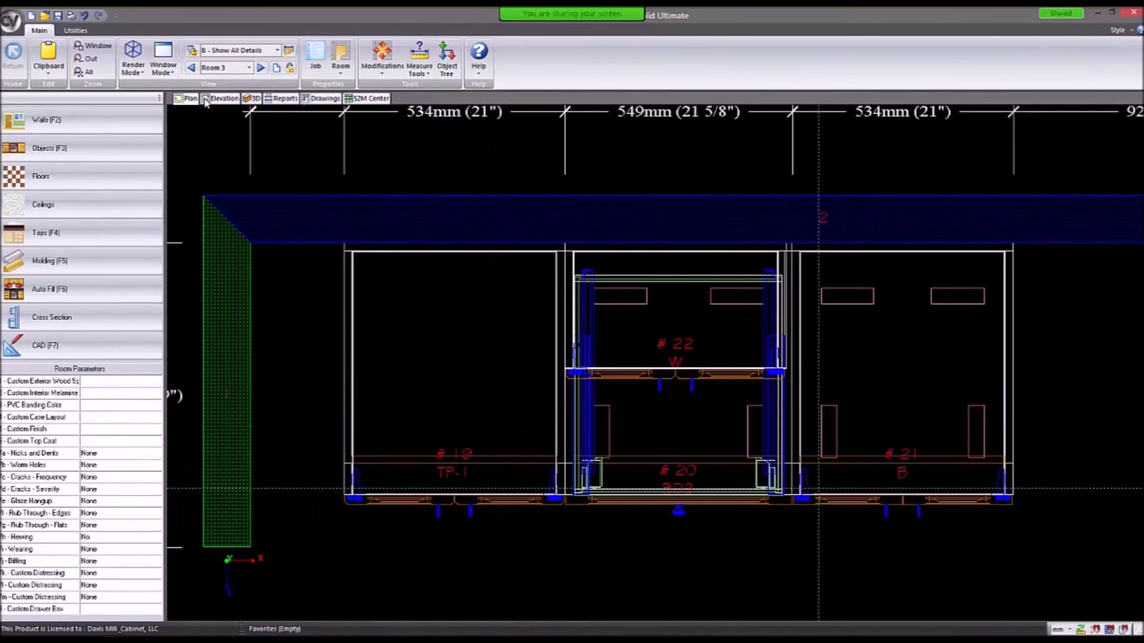
left_click(224, 98)
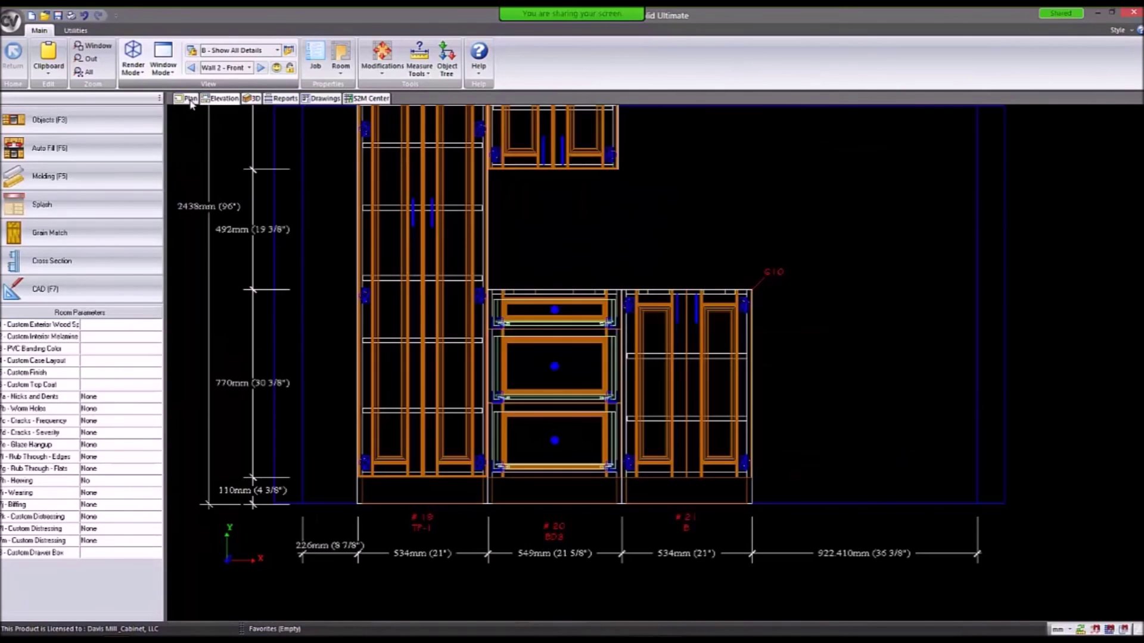
left_click(189, 98)
left_click(246, 101)
middle_click_drag(362, 204, 386, 309)
scroll(352, 352, "down", 5)
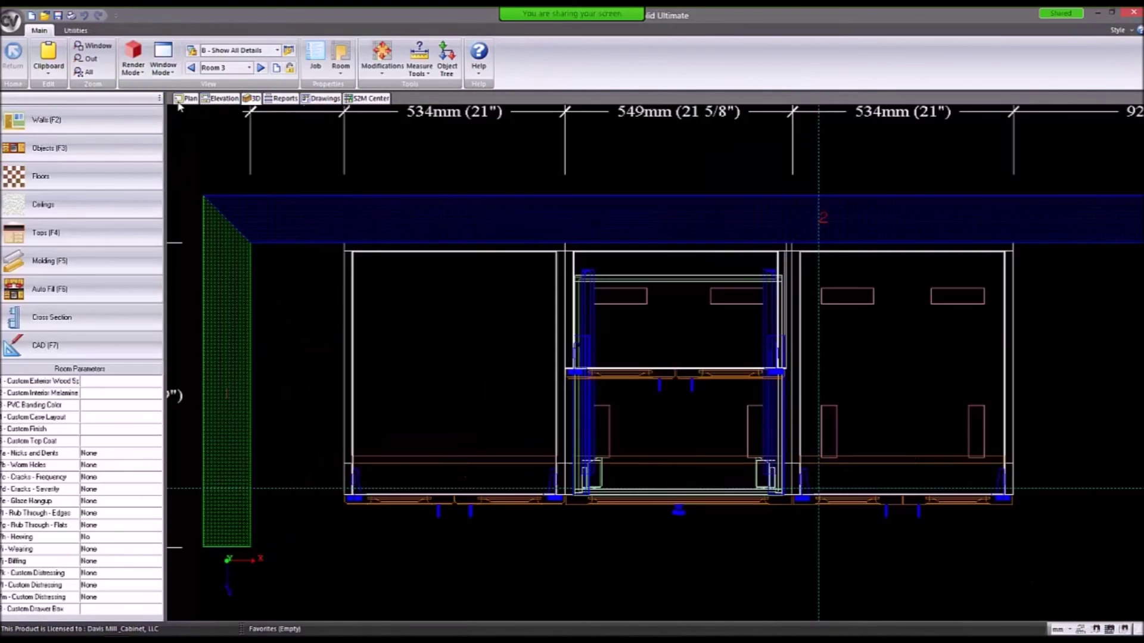
left_click(189, 99)
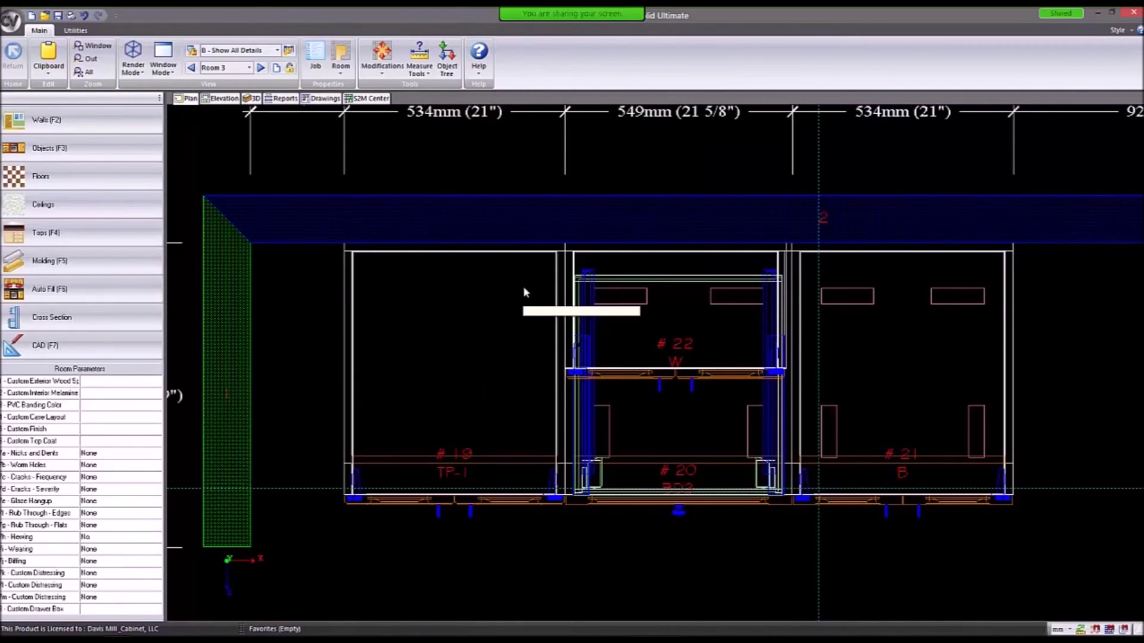
scroll(523, 286, "down", 3)
left_click(218, 69)
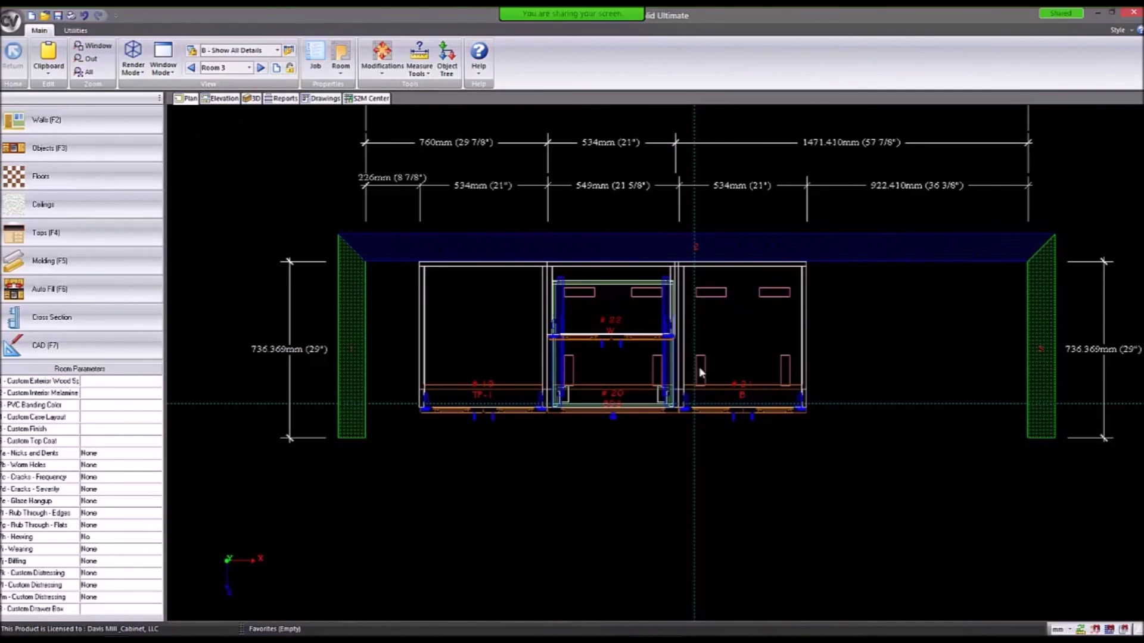
Open the tall TP-1 cabinet for editing from the room plan.
scroll(501, 343, "up", 2)
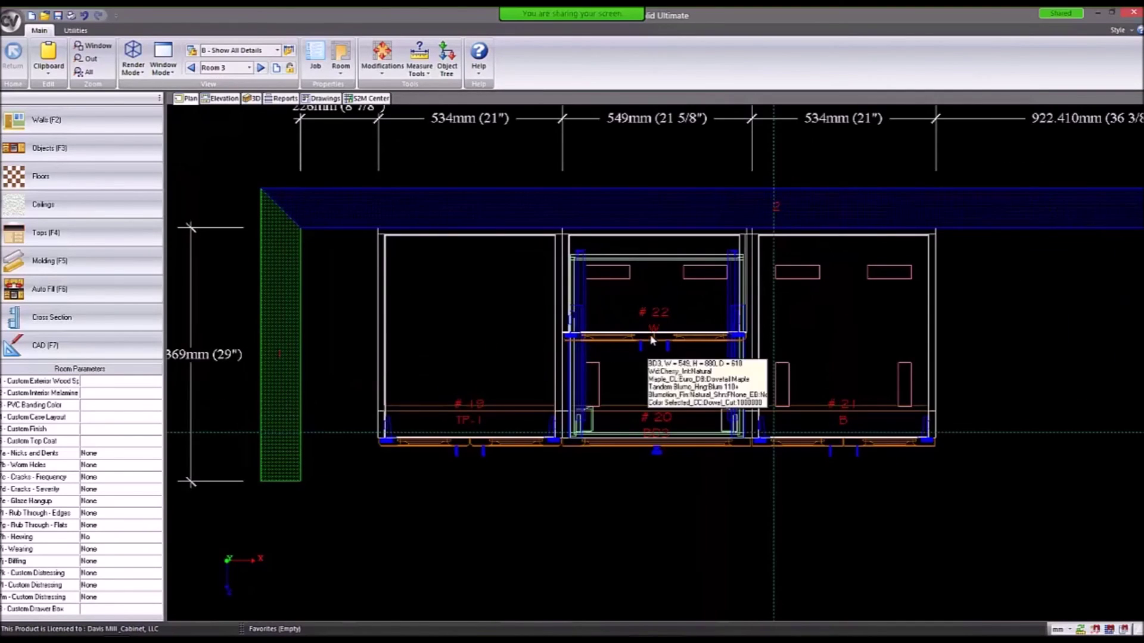
mouse_move(653, 341)
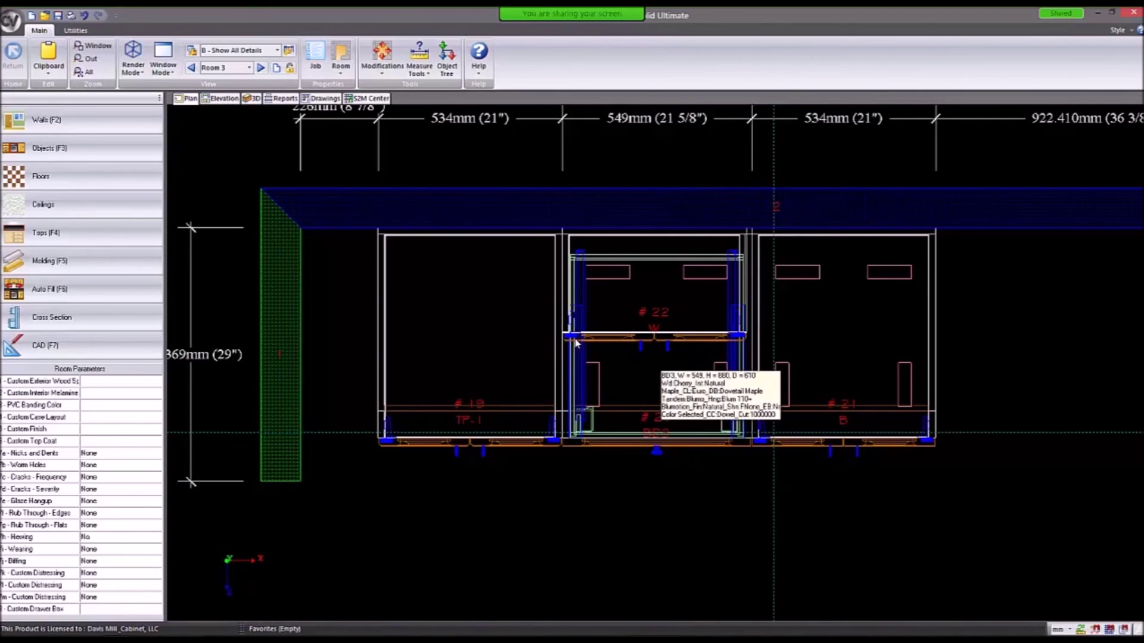
left_click(477, 341)
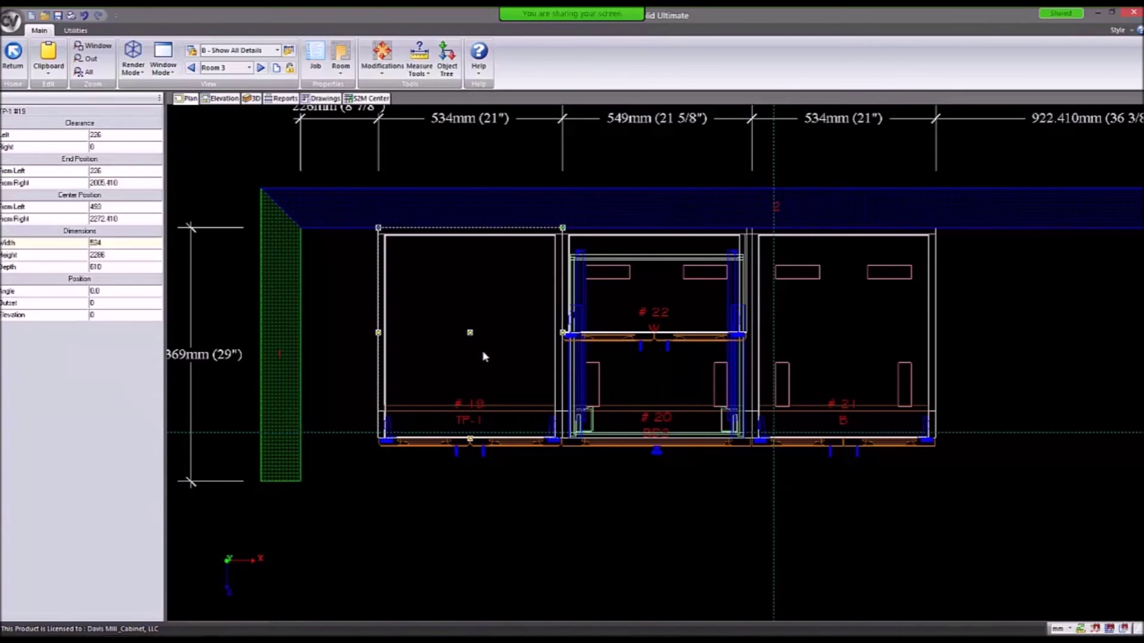
right_click(484, 356)
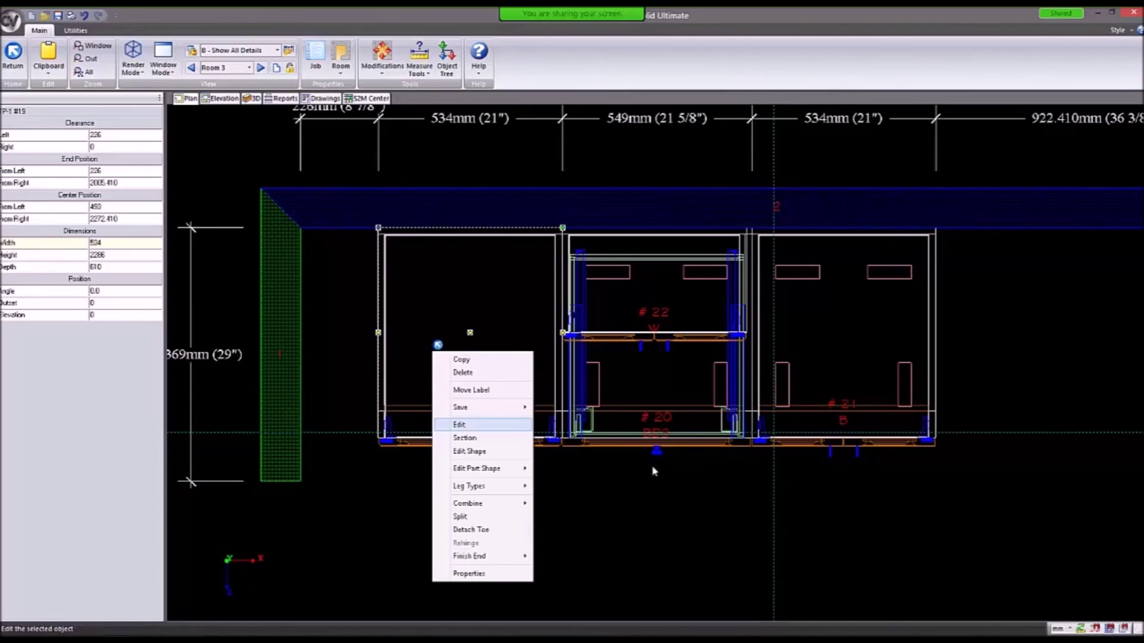
left_click(467, 425)
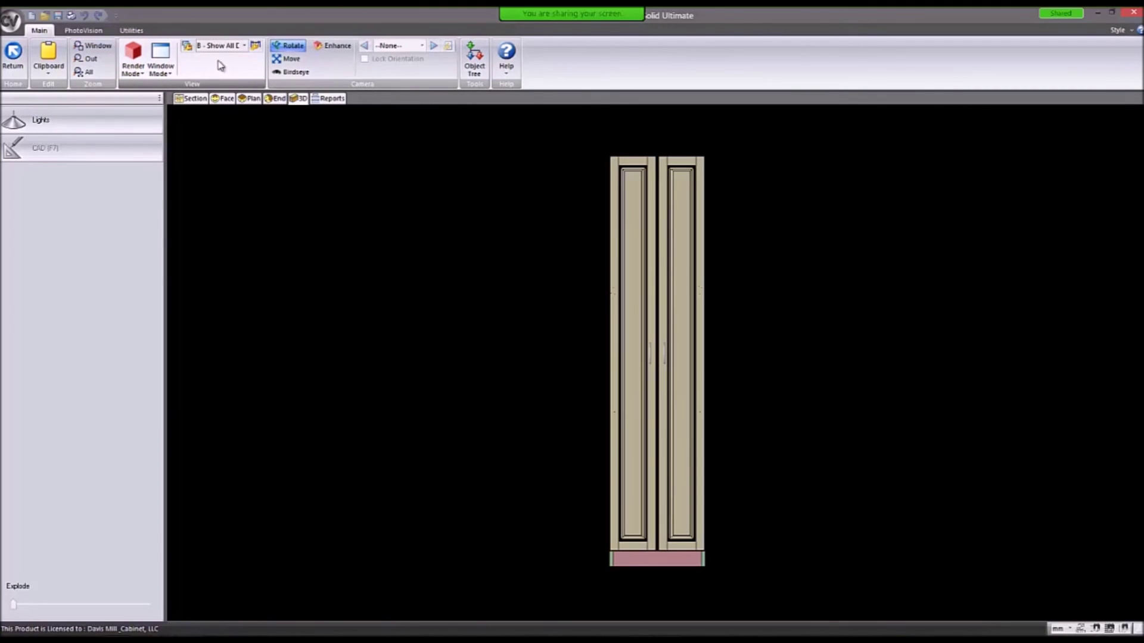
Look over the tall cabinet's construction in its face, plan and end views.
left_click(222, 101)
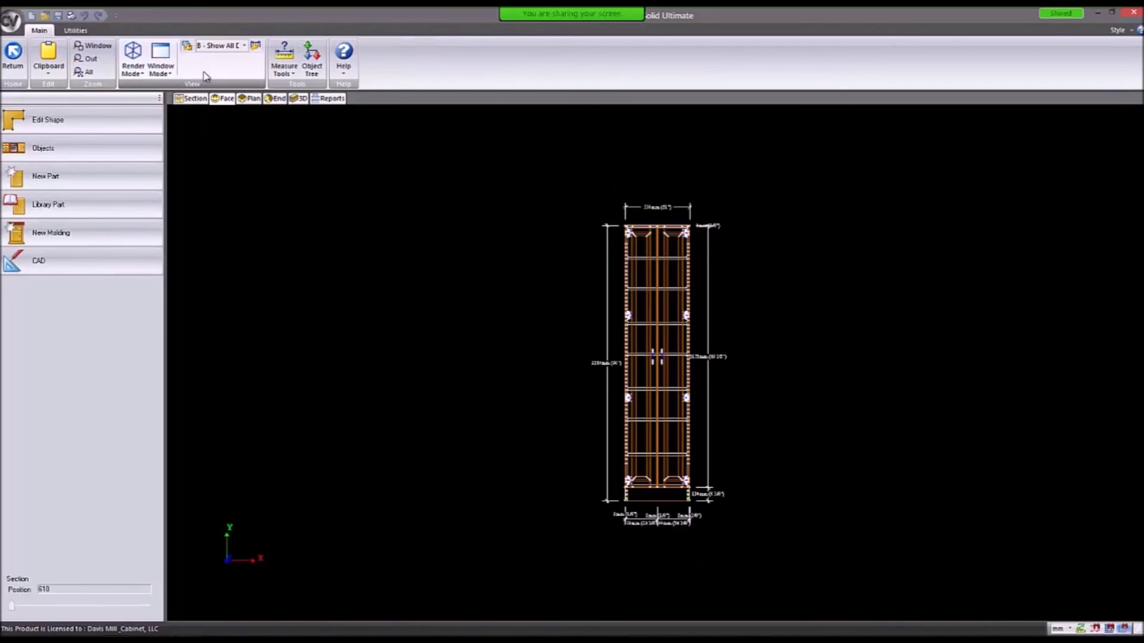
left_click(249, 100)
left_click(222, 100)
left_click(249, 100)
left_click(278, 100)
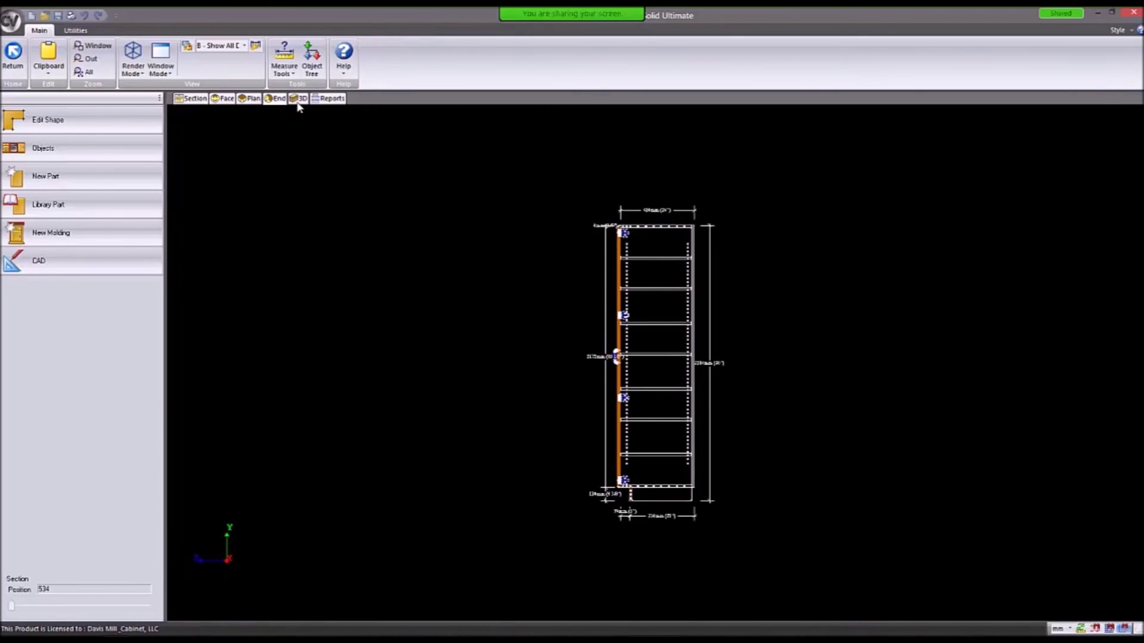
Inspect the tall cabinet's sides, doors and toe area from several angles in 3D.
left_click(298, 100)
left_click_drag(652, 270, 349, 203)
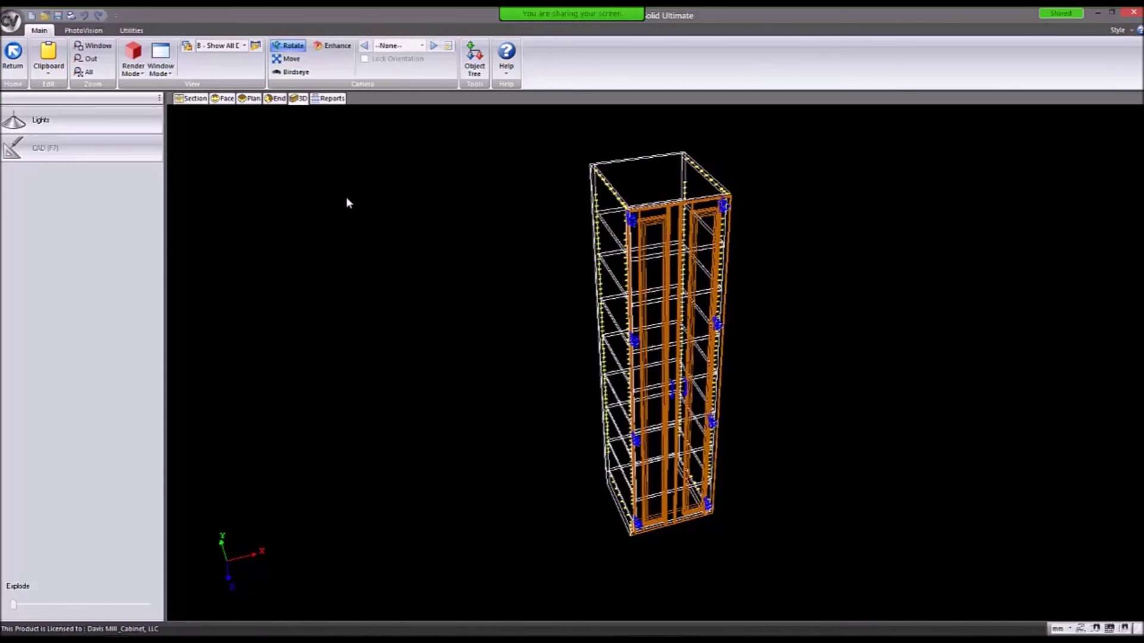
mouse_move(349, 203)
left_mouse_down()
mouse_move(413, 204)
mouse_move(413, 179)
mouse_move(448, 169)
left_mouse_up()
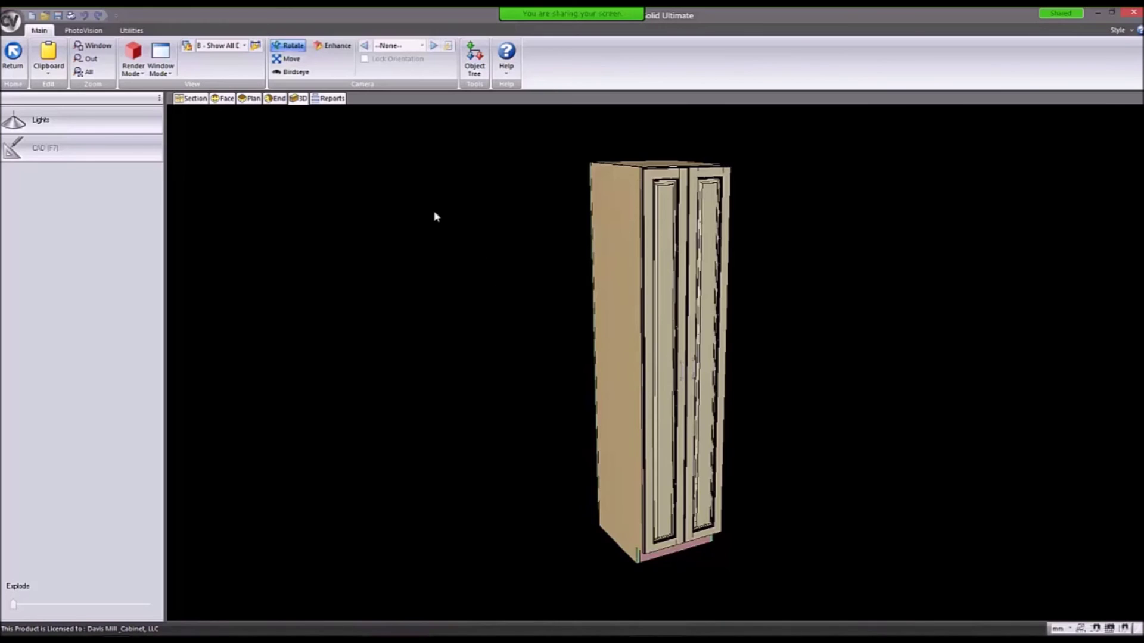
mouse_move(320, 171)
left_mouse_down()
mouse_move(408, 212)
mouse_move(508, 209)
mouse_move(470, 171)
mouse_move(485, 154)
left_mouse_up()
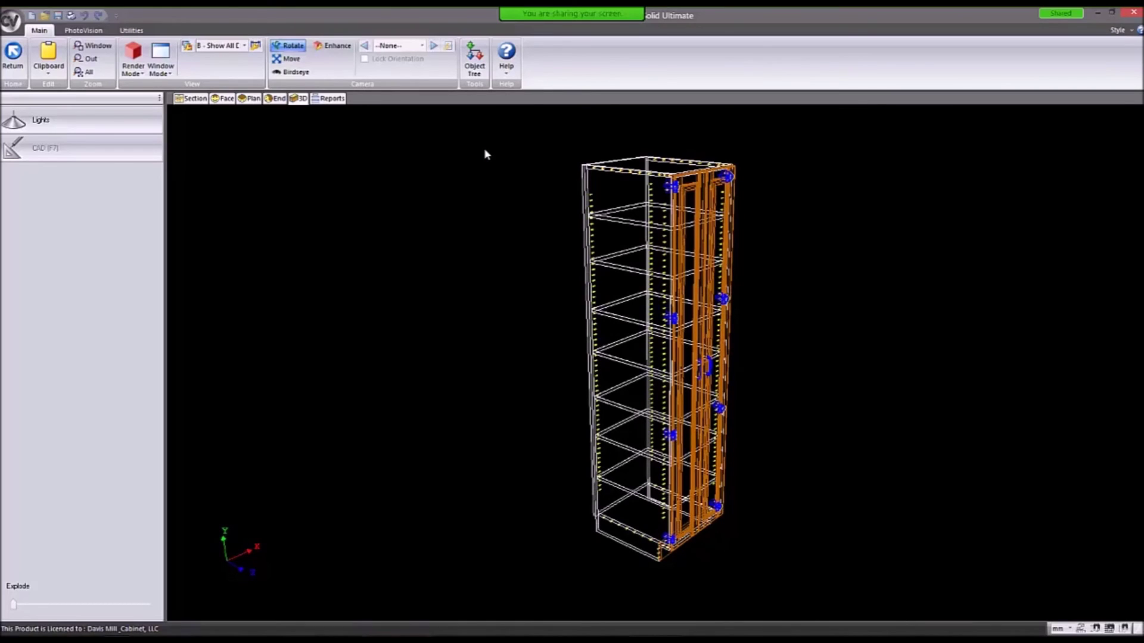
left_click_drag(485, 151, 485, 151)
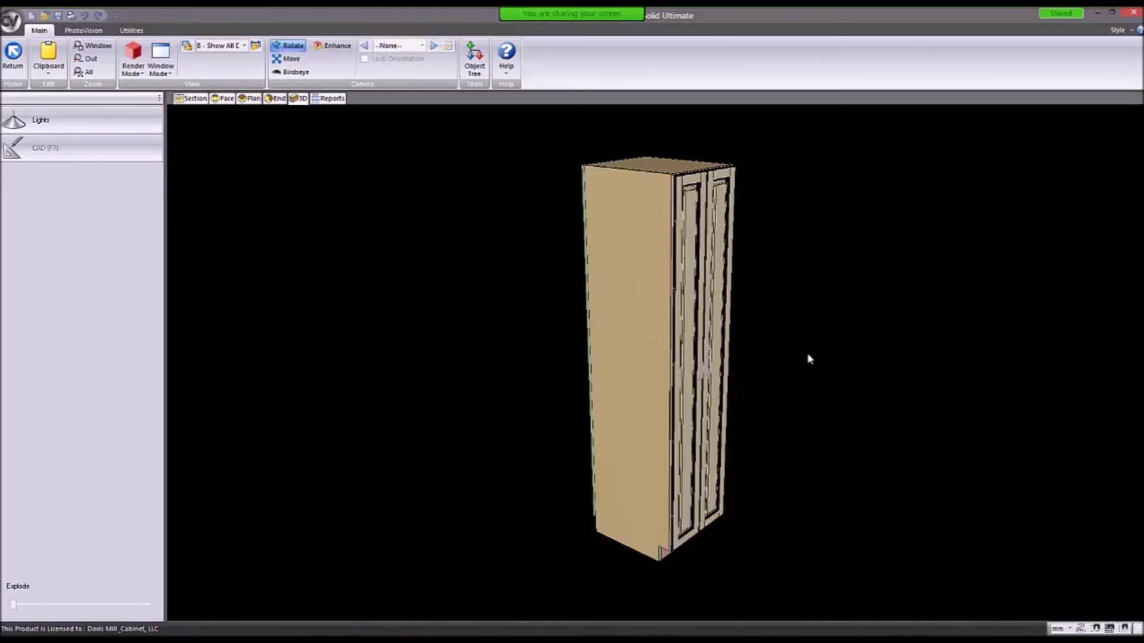
mouse_move(766, 509)
left_mouse_down()
mouse_move(784, 464)
mouse_move(1135, 448)
mouse_move(1073, 465)
mouse_move(791, 454)
left_mouse_up()
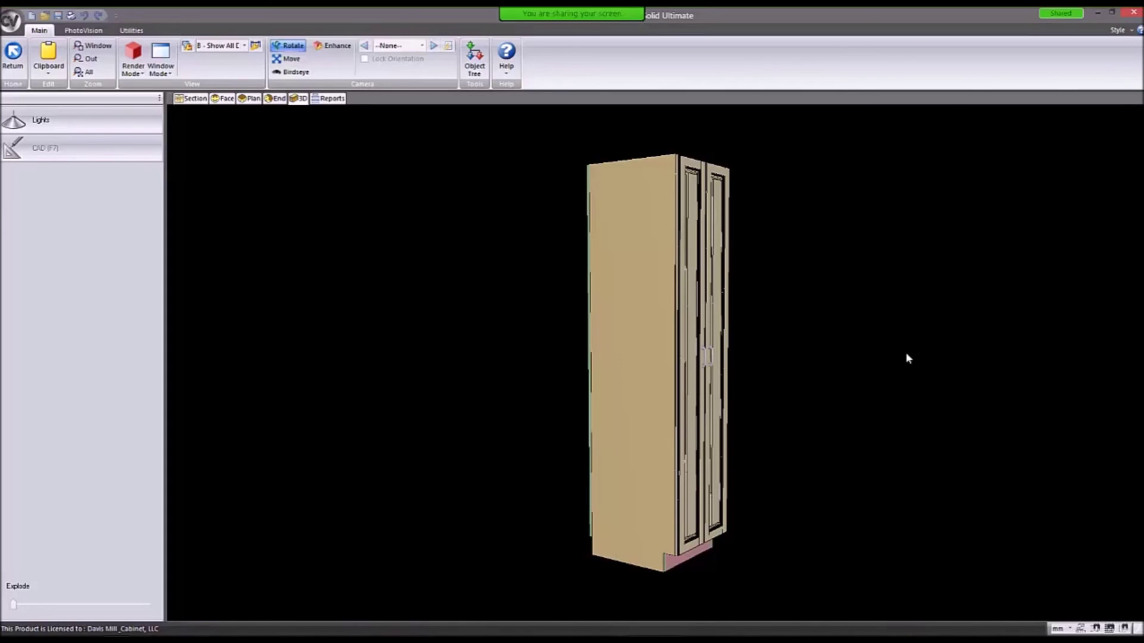
left_click_drag(927, 335, 977, 409)
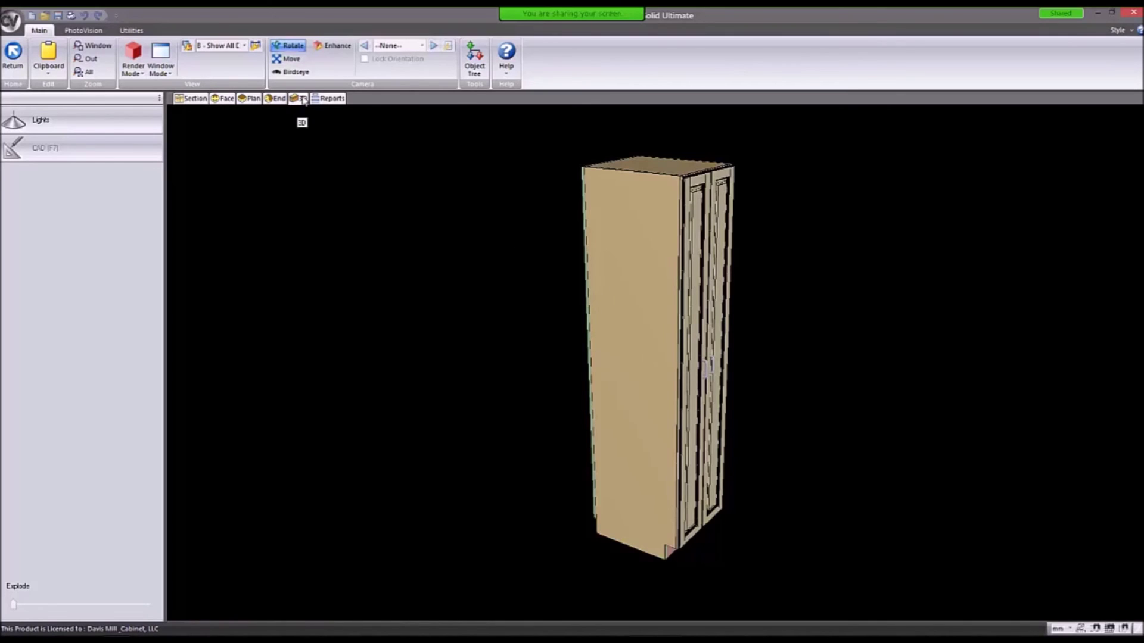
left_click_drag(641, 273, 430, 258)
left_click_drag(490, 279, 554, 269)
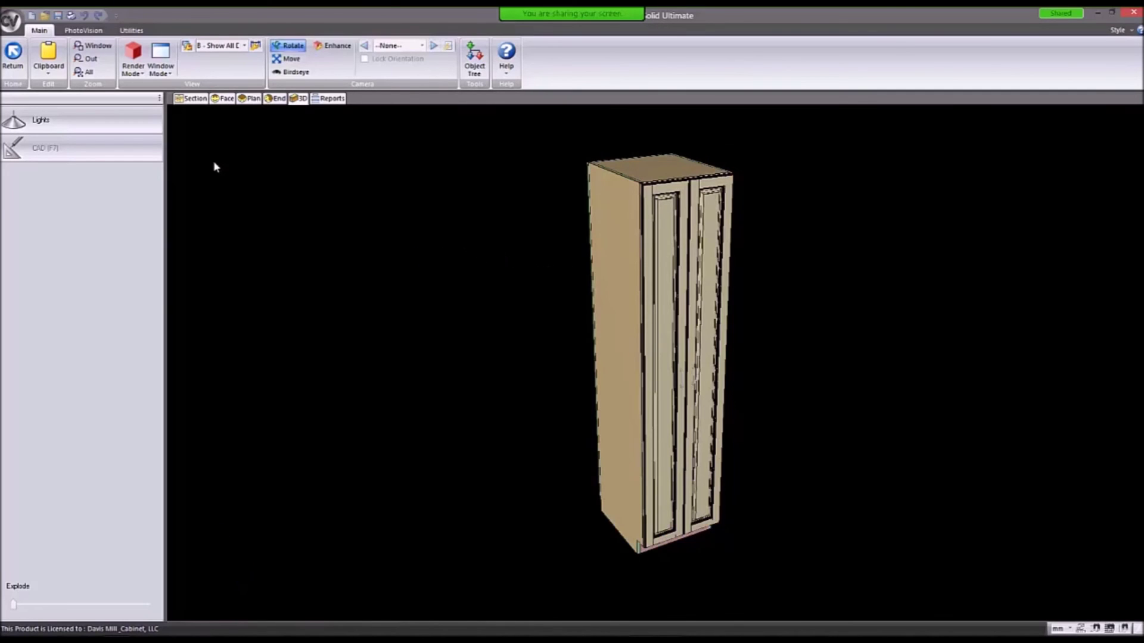
Open the tall cabinet's top panel for part editing from the plan view.
left_click(279, 99)
left_click(249, 99)
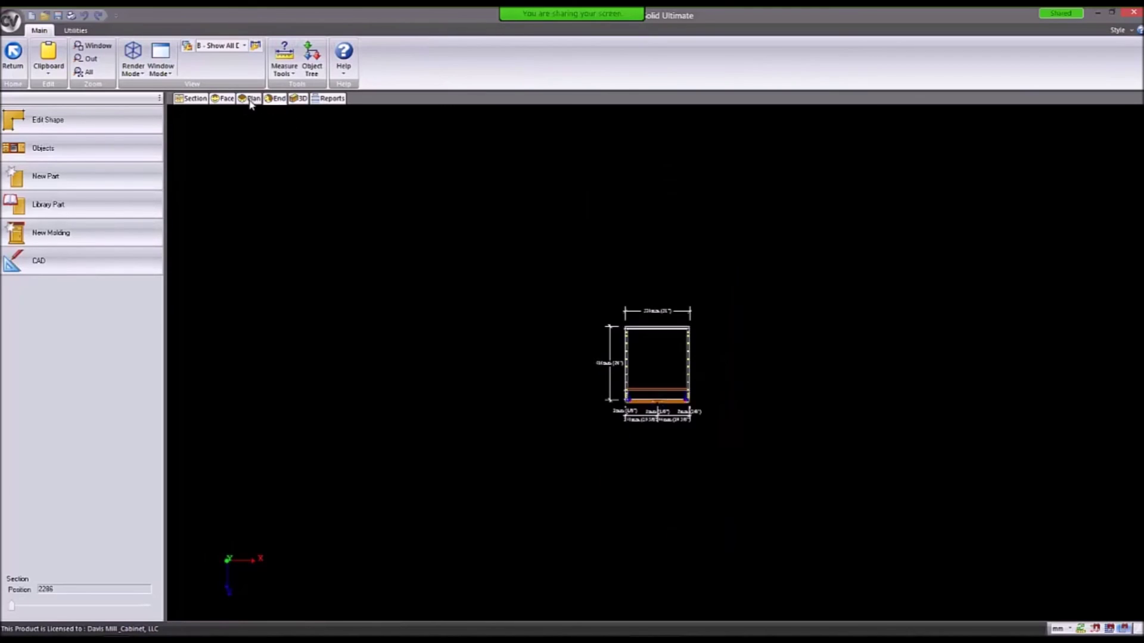
left_click(224, 100)
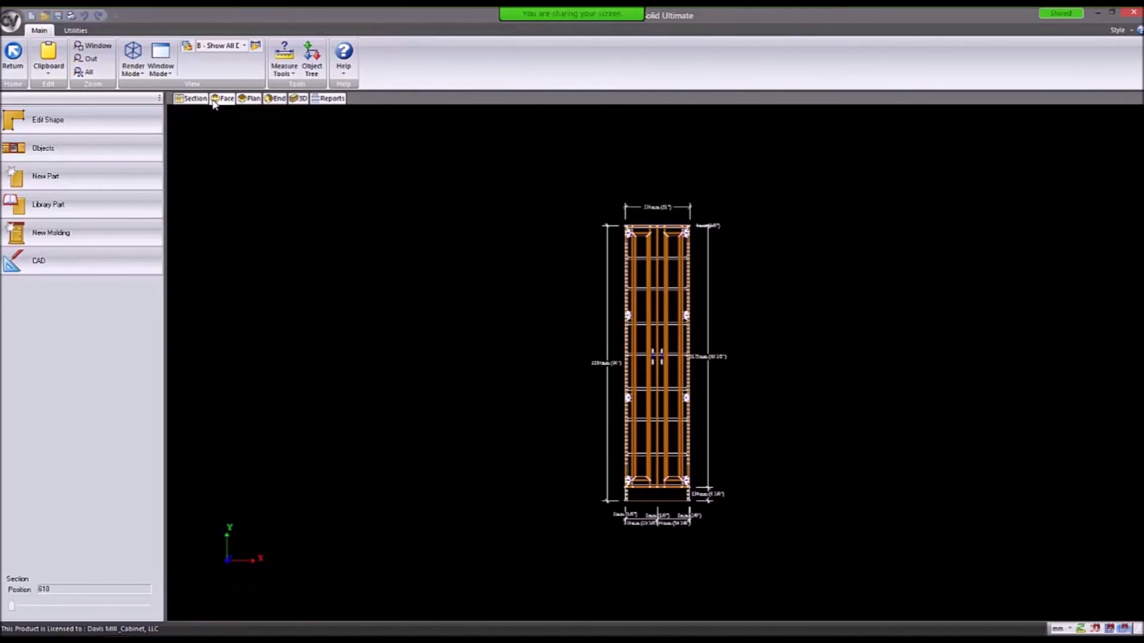
left_click(253, 101)
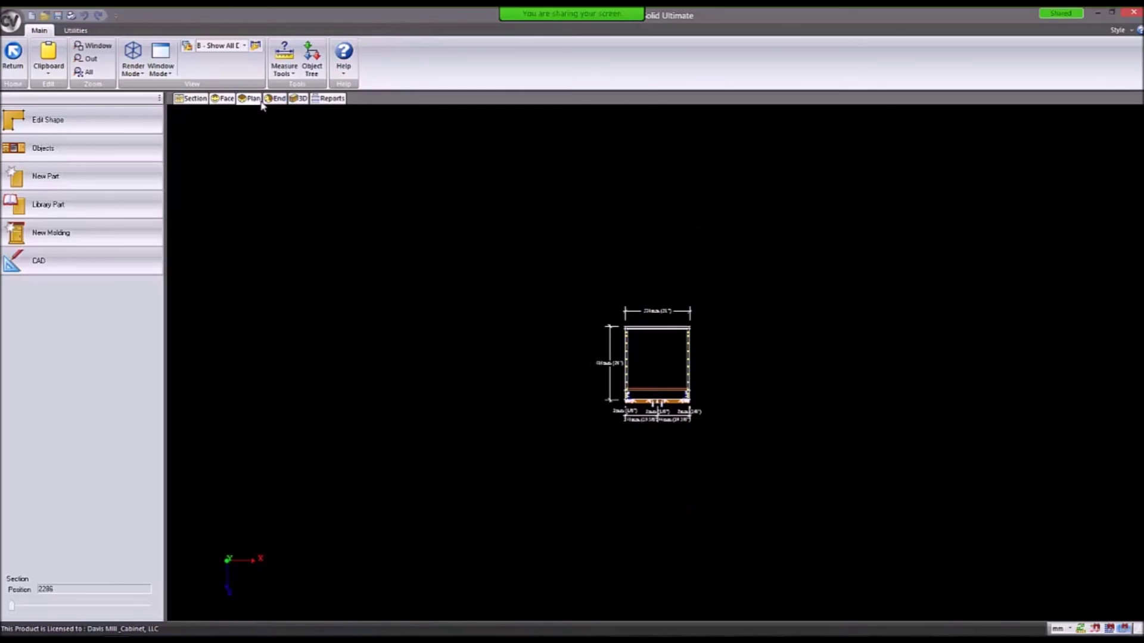
scroll(738, 425, "up", 3)
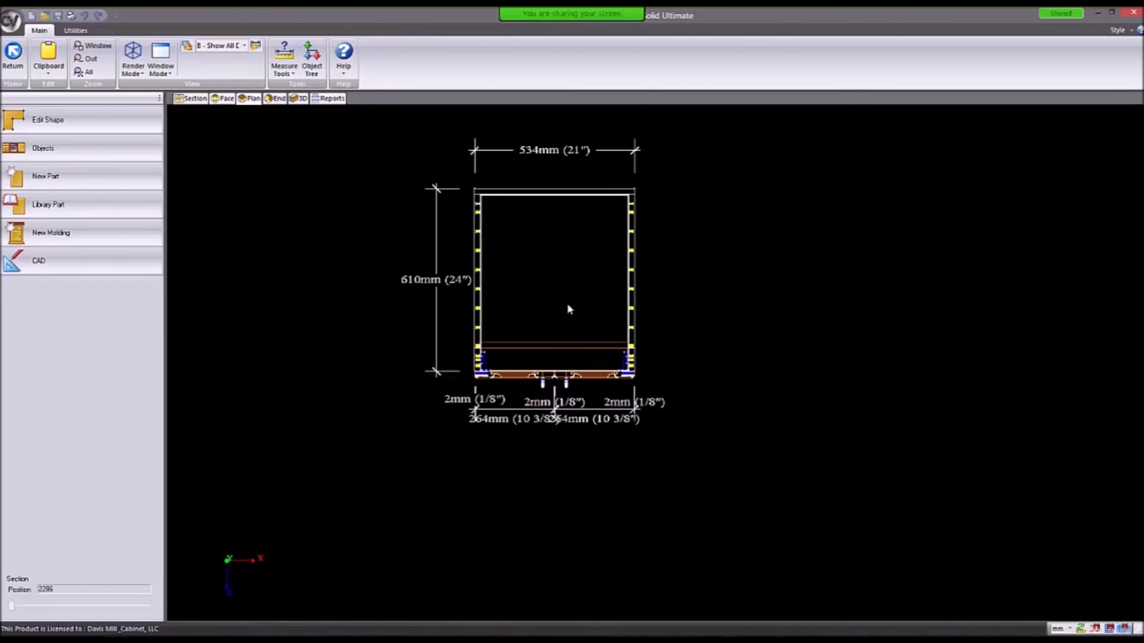
left_click(503, 291)
left_click(542, 306)
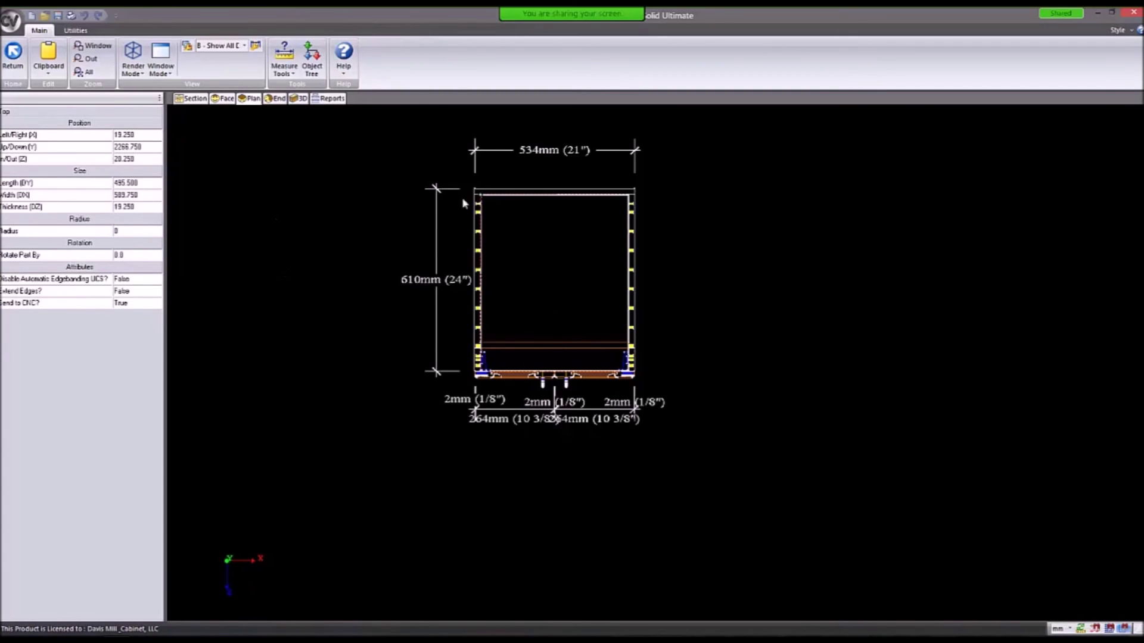
scroll(492, 226, "up", 3)
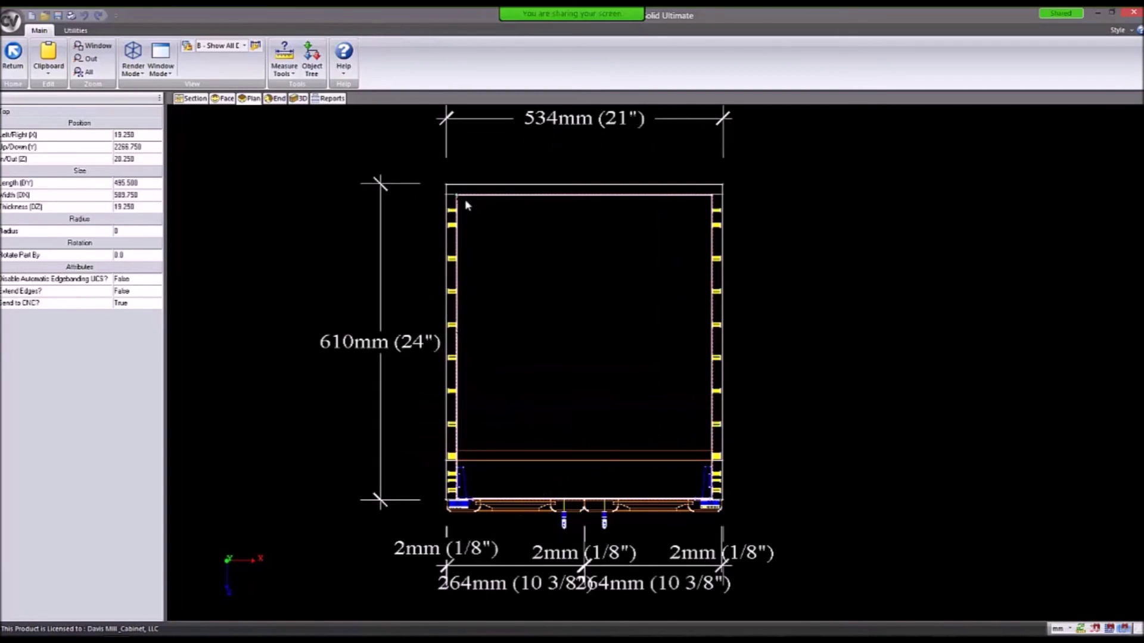
double_click(513, 246)
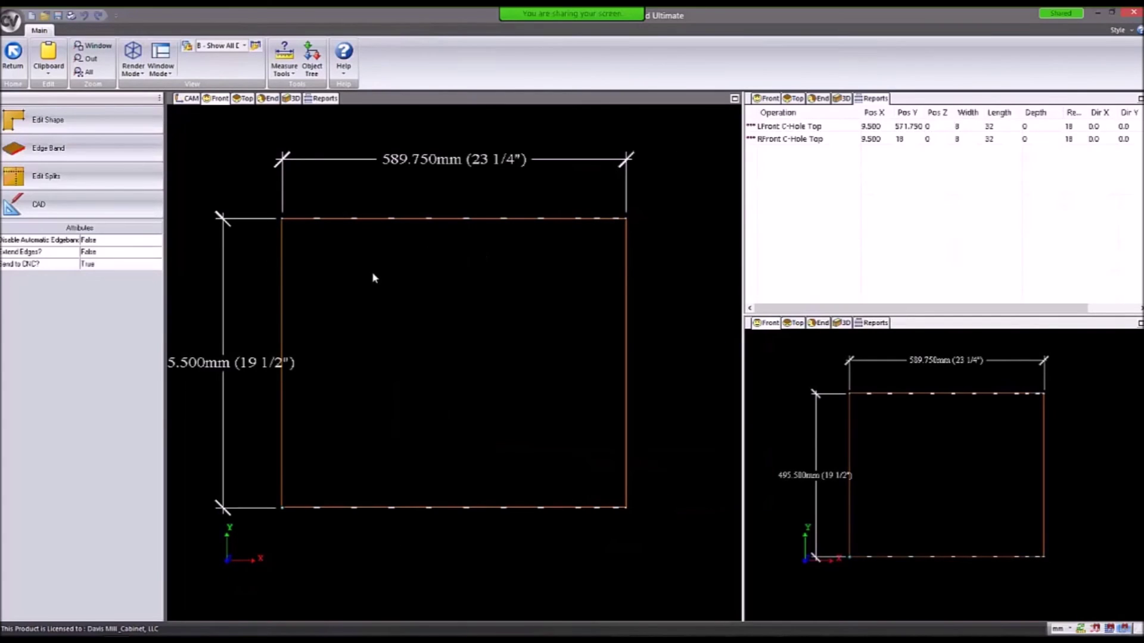
Place a 5 mm diameter, 15 mm deep hole near the middle of the top panel's front work plane.
left_click(788, 139)
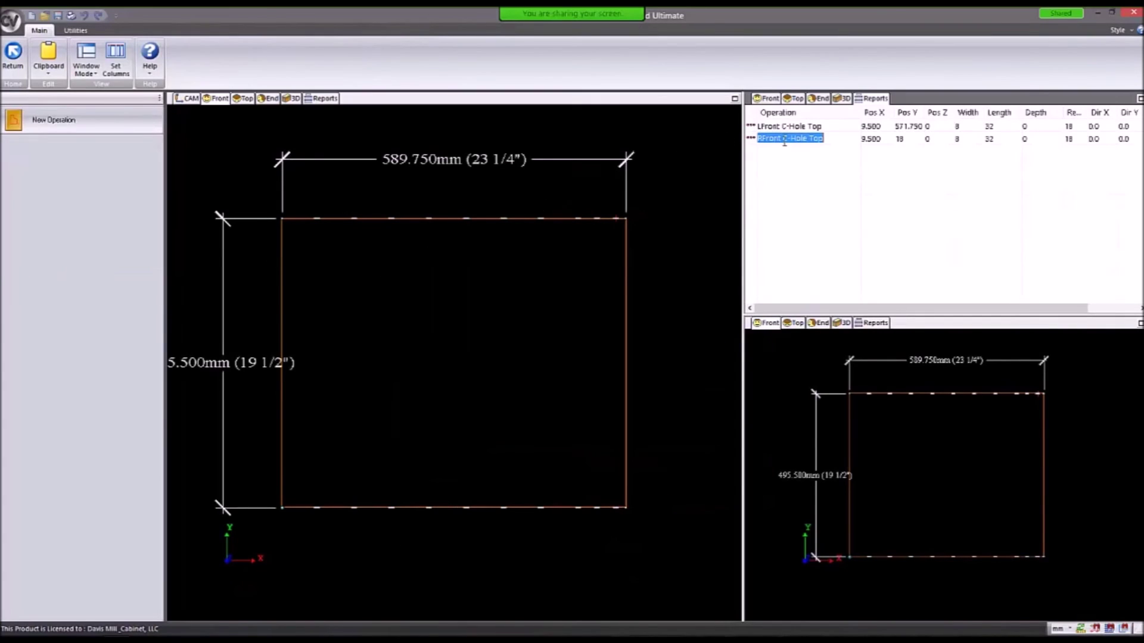
double_click(492, 210)
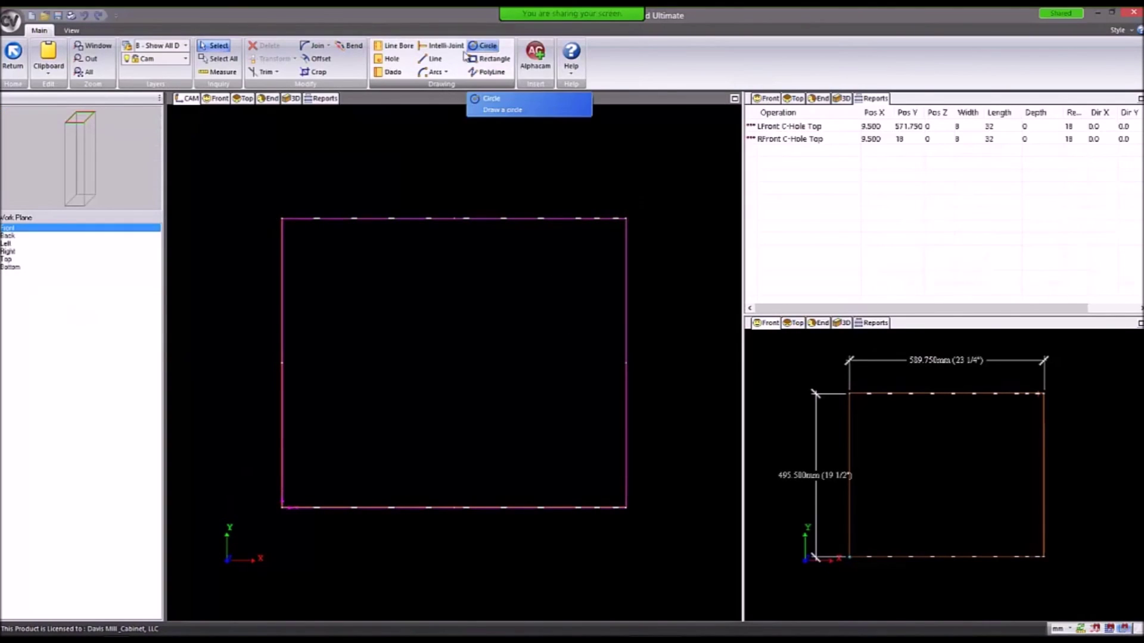
left_click(389, 58)
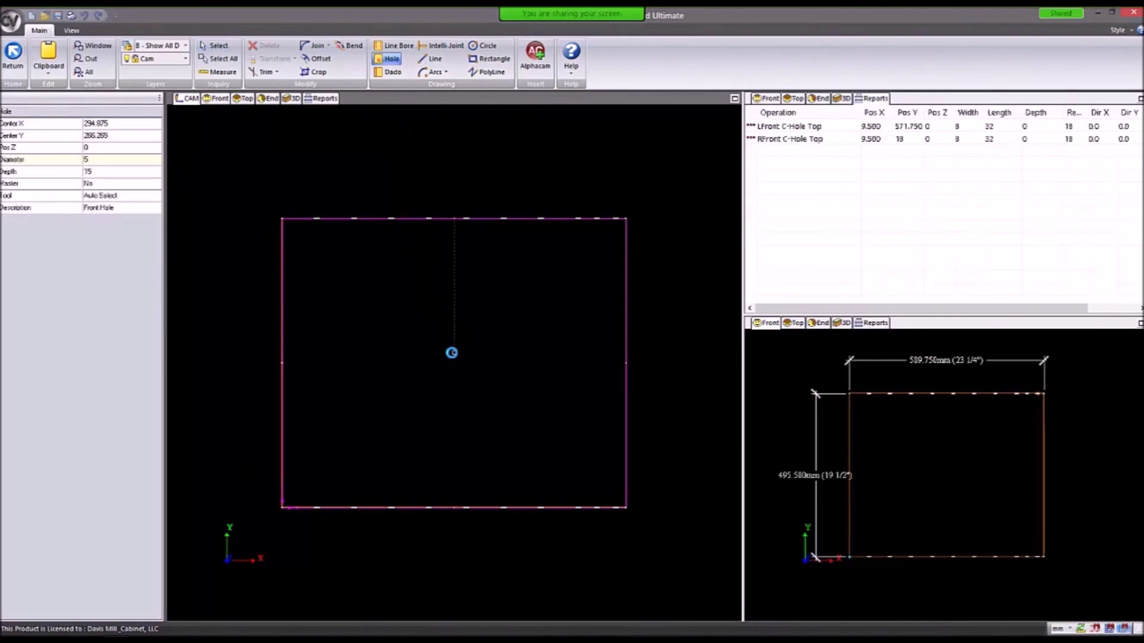
left_click(454, 353)
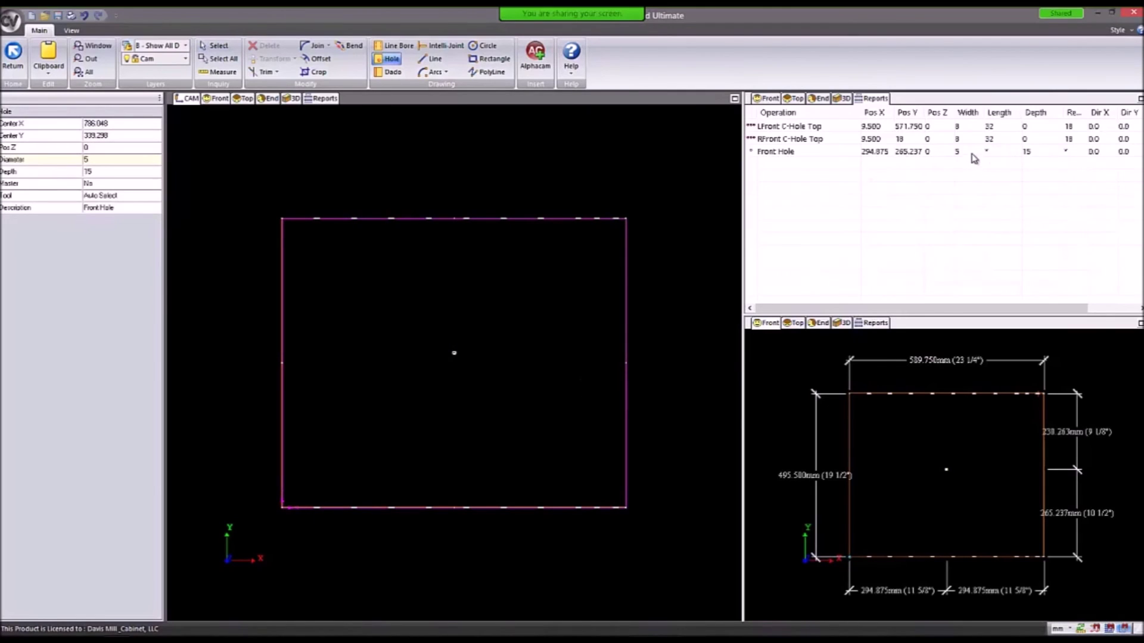
key("Escape")
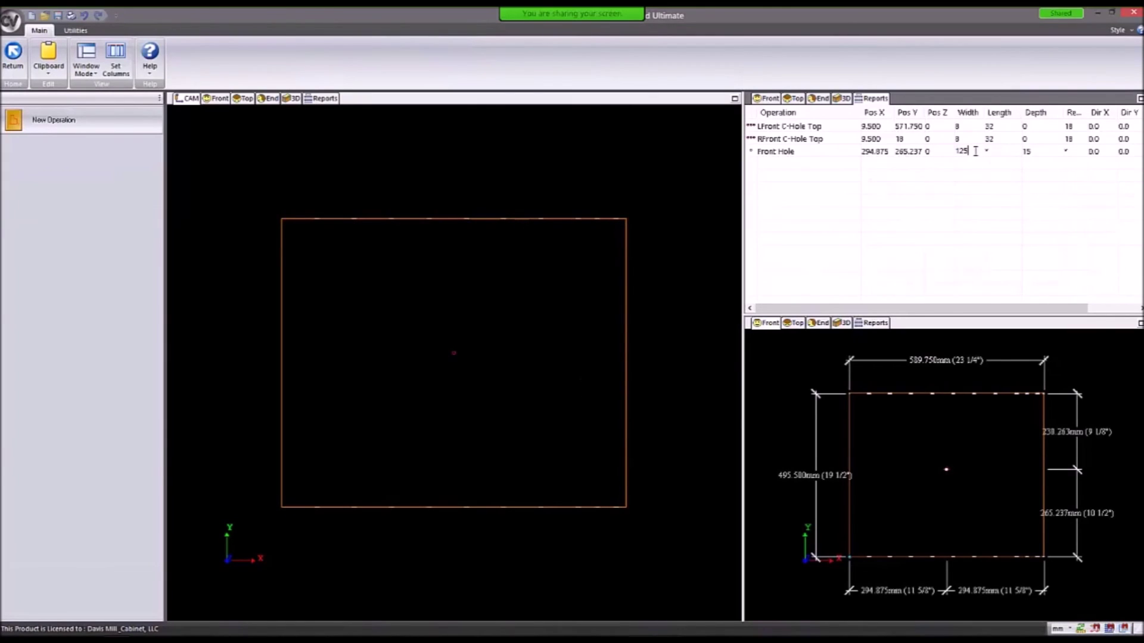
Set the new hole's diameter to 127 mm in the operations list and return to the cabinet.
key("shift+Home")
type("127")
double_click(462, 169)
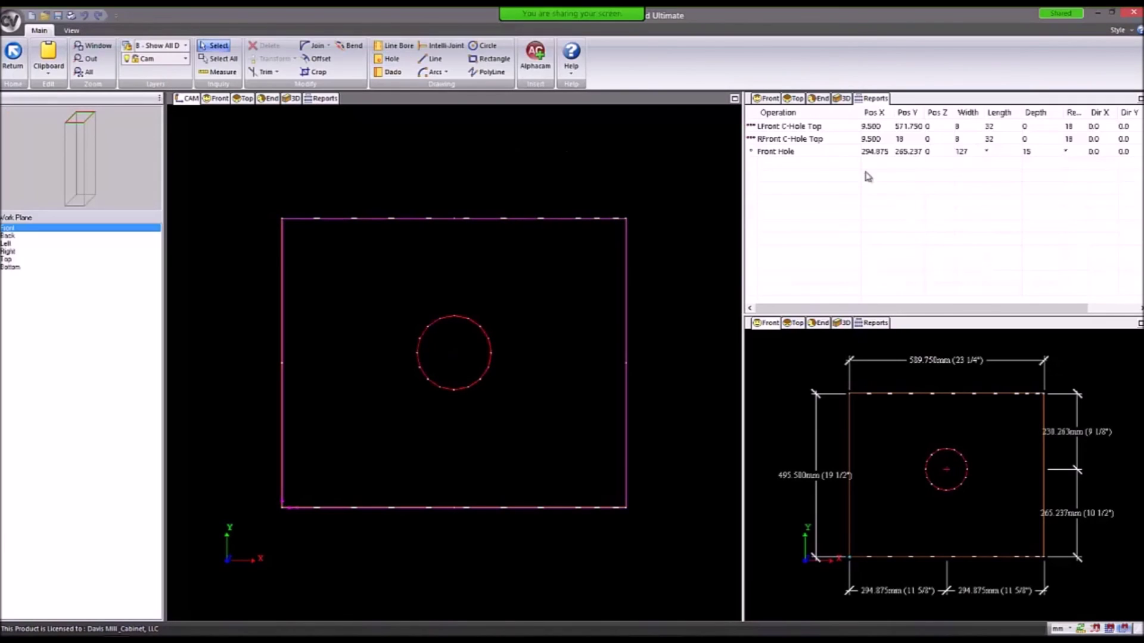
key("Escape")
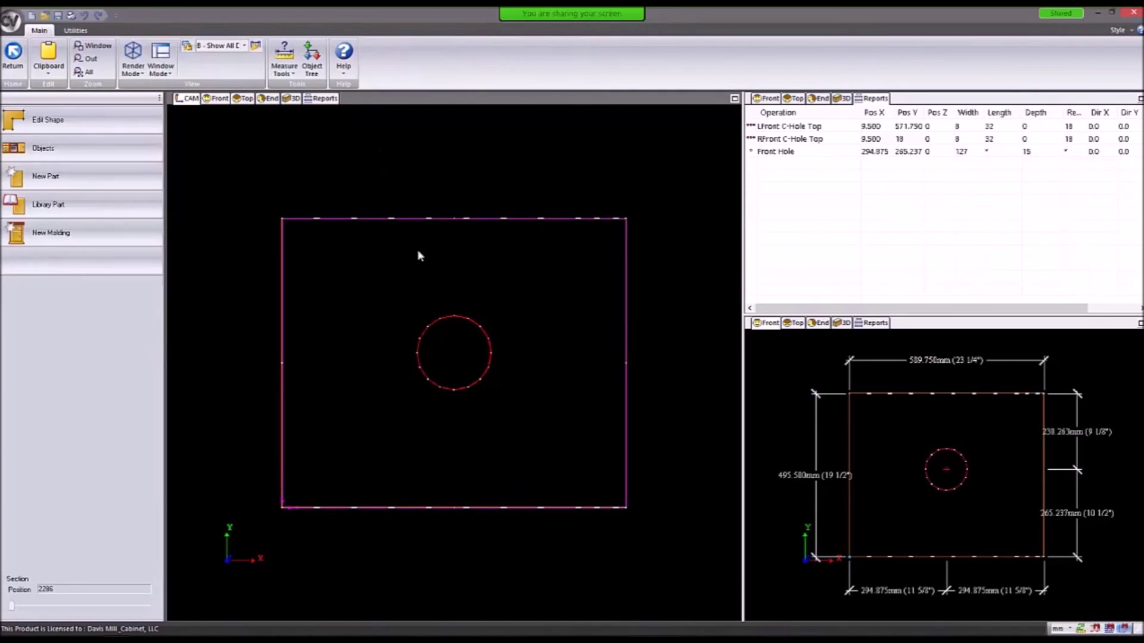
Inspect the round cutout in the cabinet's top in 3D and in plan.
left_click(302, 99)
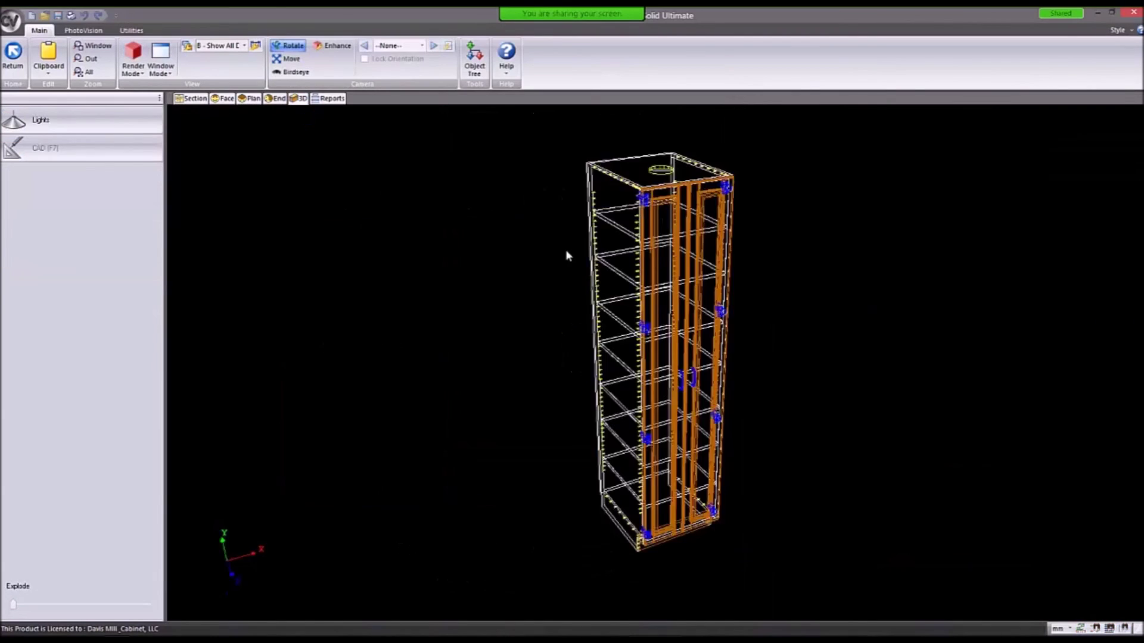
scroll(661, 206, "up", 3)
left_click_drag(600, 314, 600, 245)
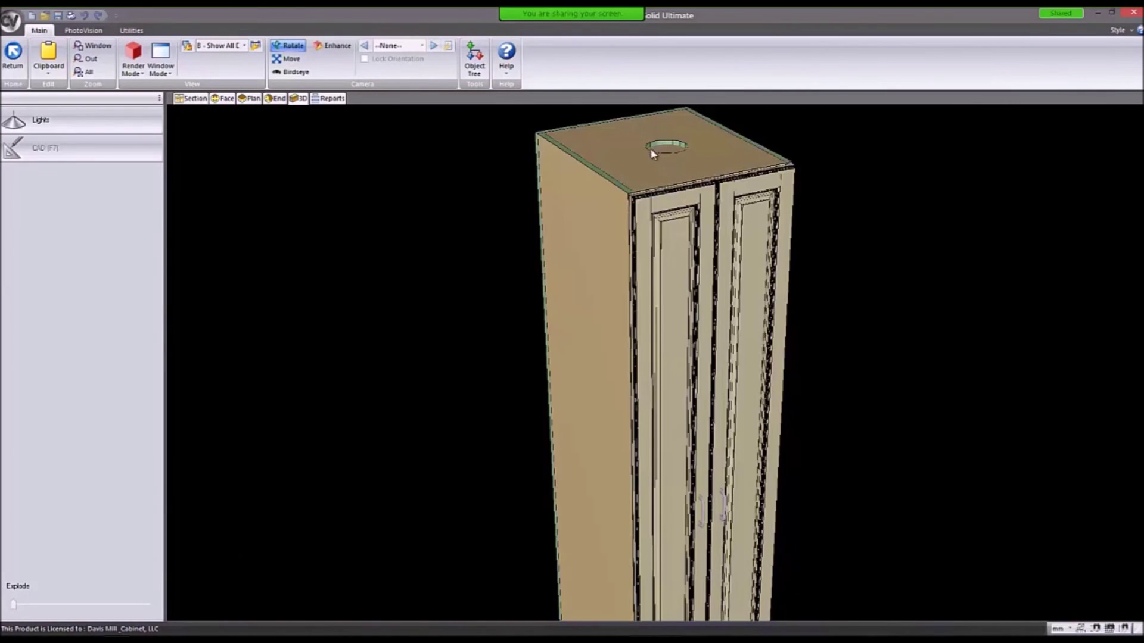
mouse_move(891, 225)
left_mouse_down()
mouse_move(735, 222)
mouse_move(434, 171)
mouse_move(382, 139)
mouse_move(388, 176)
mouse_move(596, 232)
mouse_move(816, 253)
mouse_move(683, 205)
left_mouse_up()
left_click(254, 101)
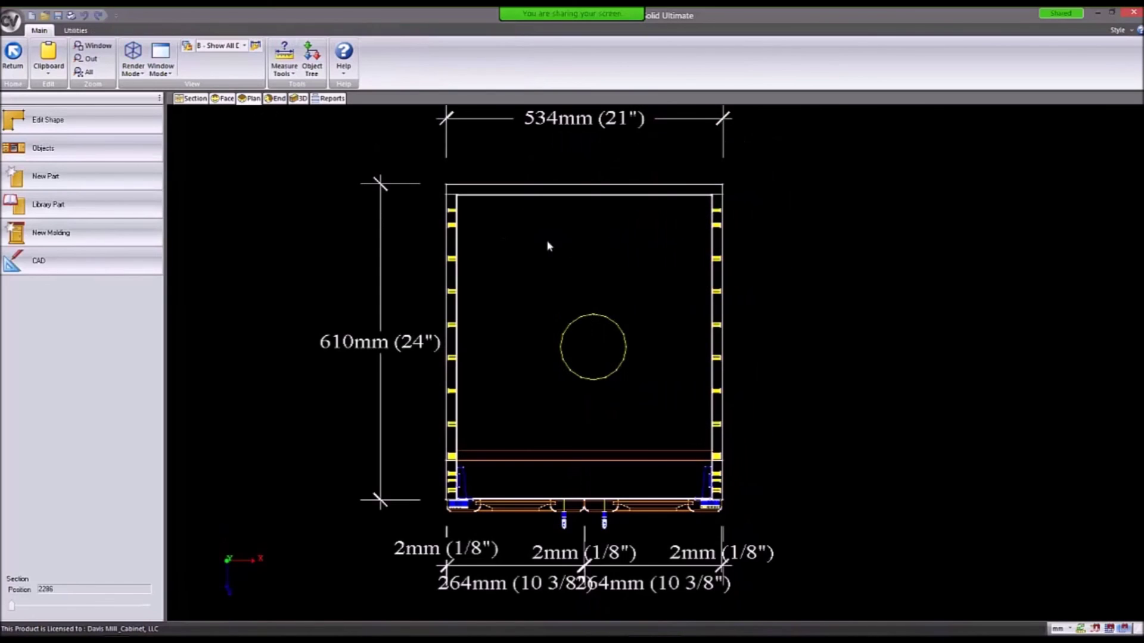
left_click(533, 268)
left_click(529, 271)
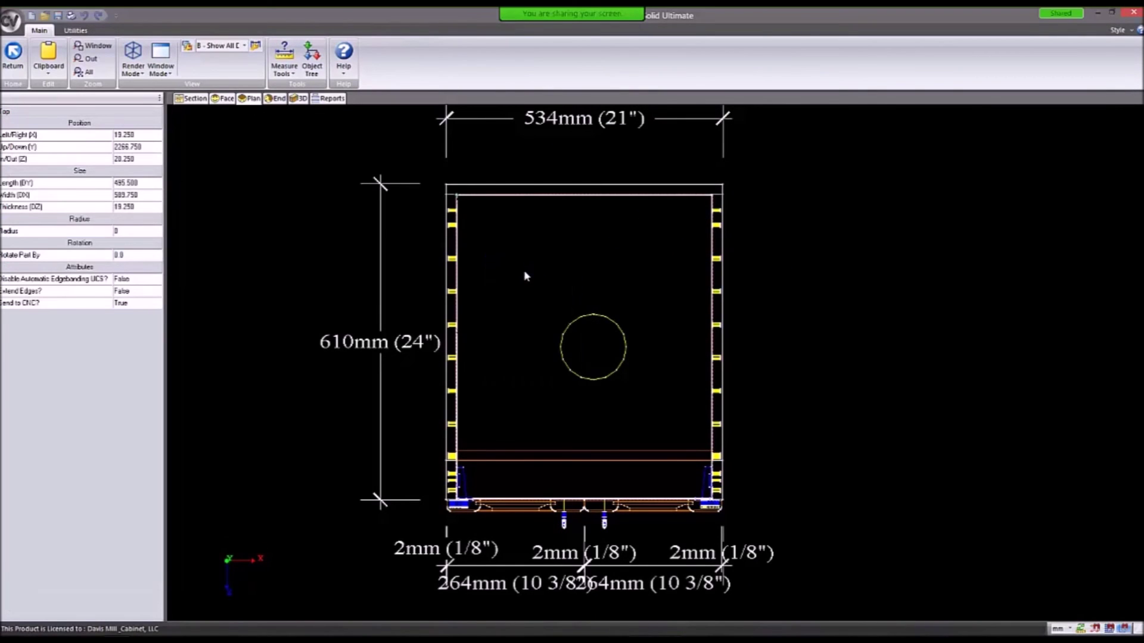
left_click(338, 265)
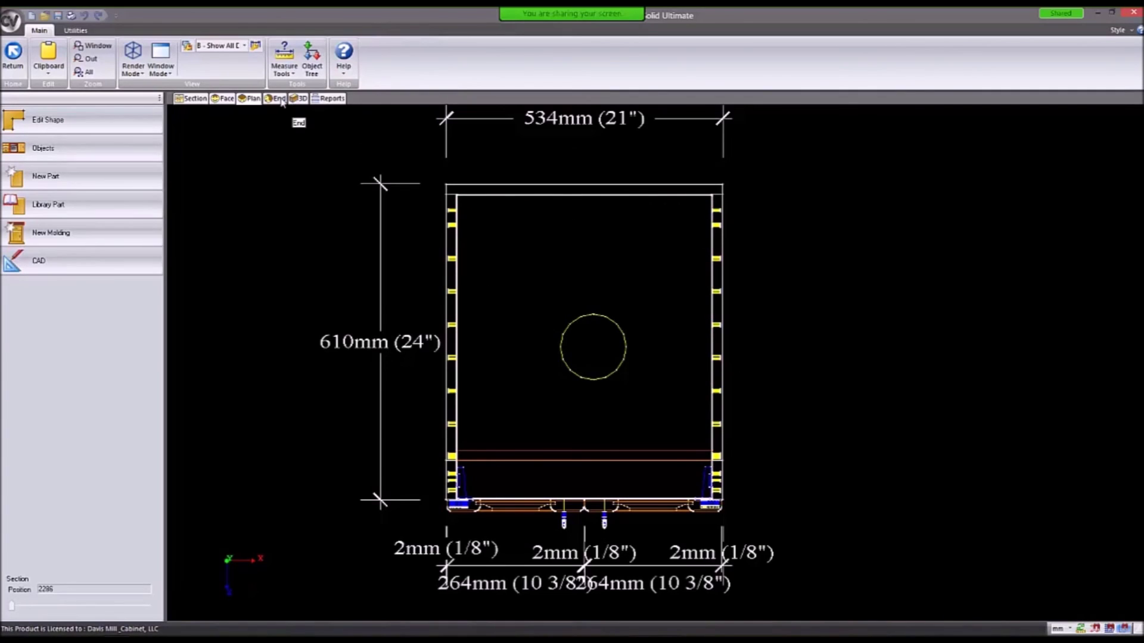
Set the width of the cabinet's left end panel (UFLEnd) to 914 mm.
left_click(222, 98)
left_click(272, 98)
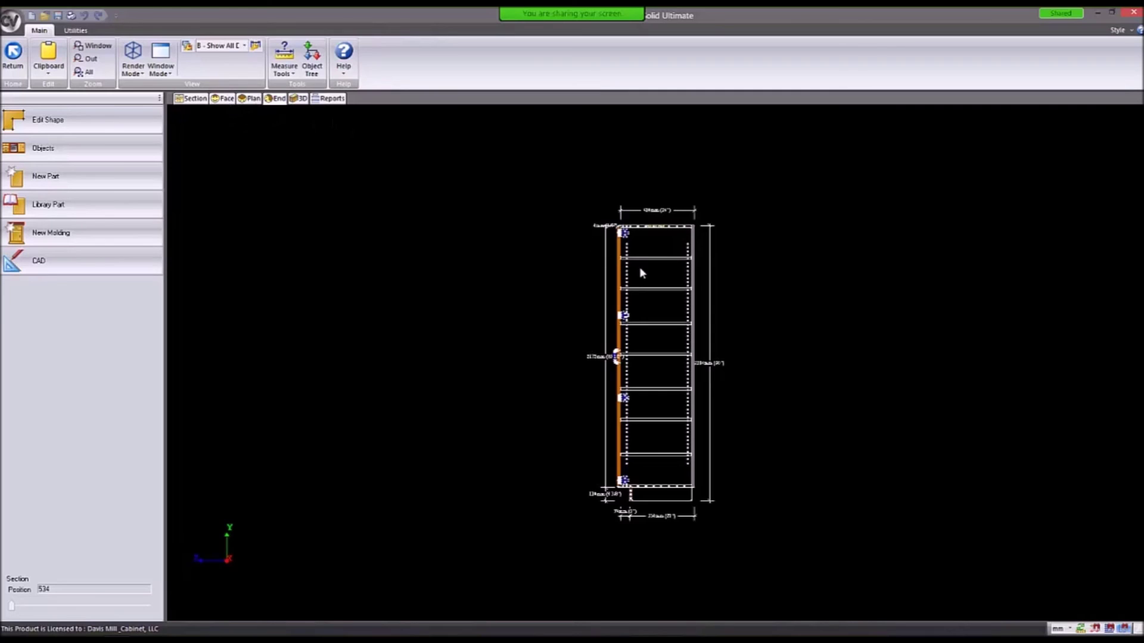
left_click(668, 246)
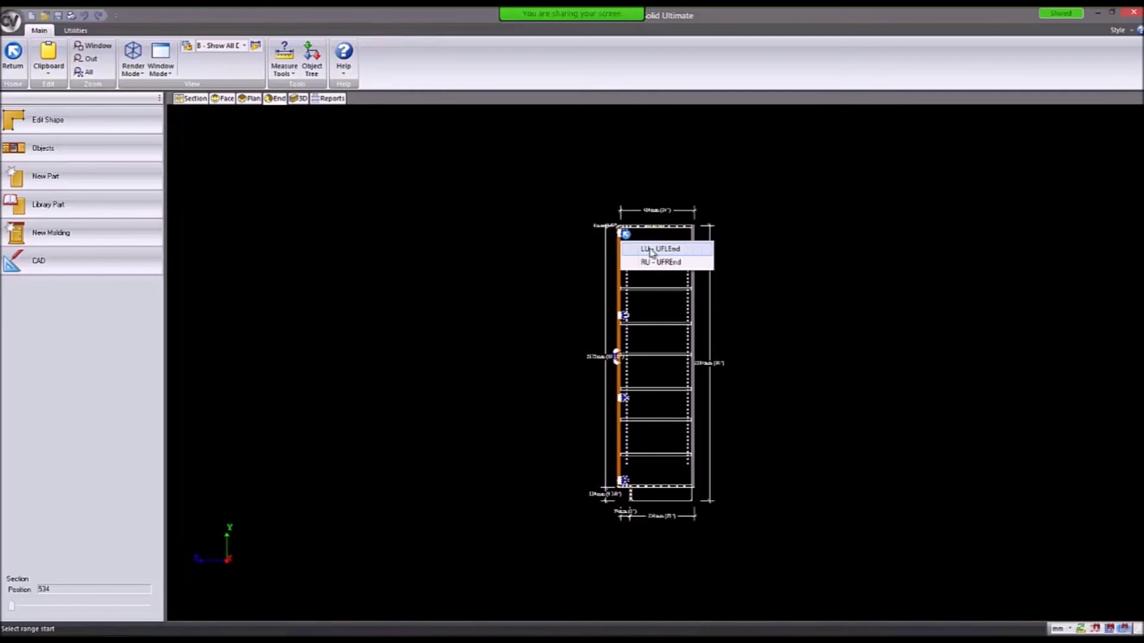
left_click(652, 249)
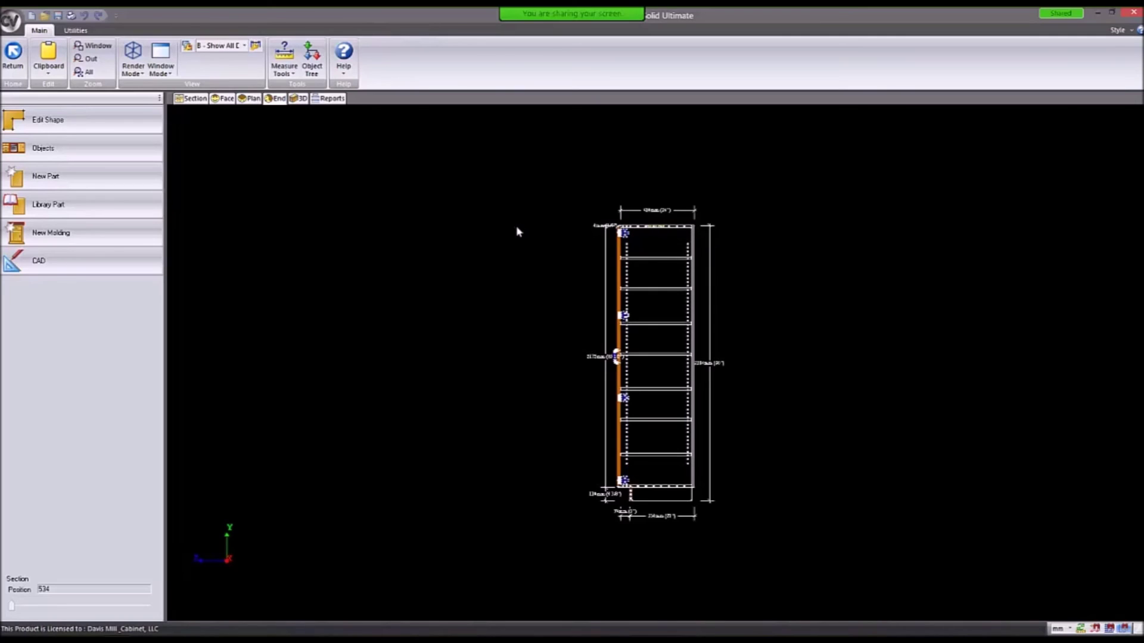
left_click(655, 244)
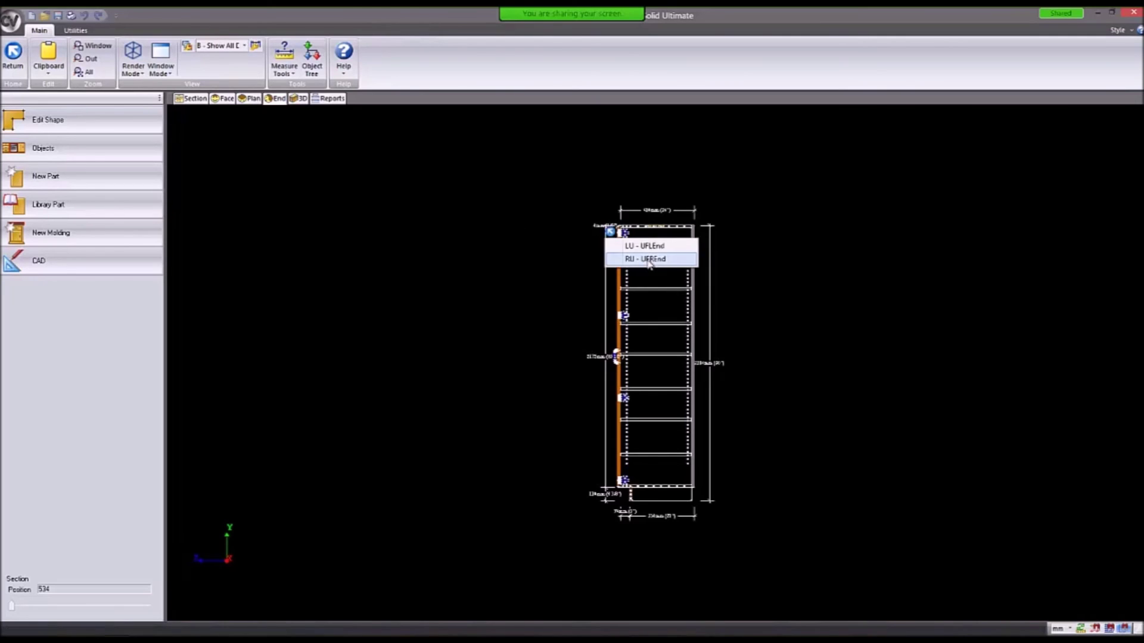
left_click(649, 247)
left_click(650, 248)
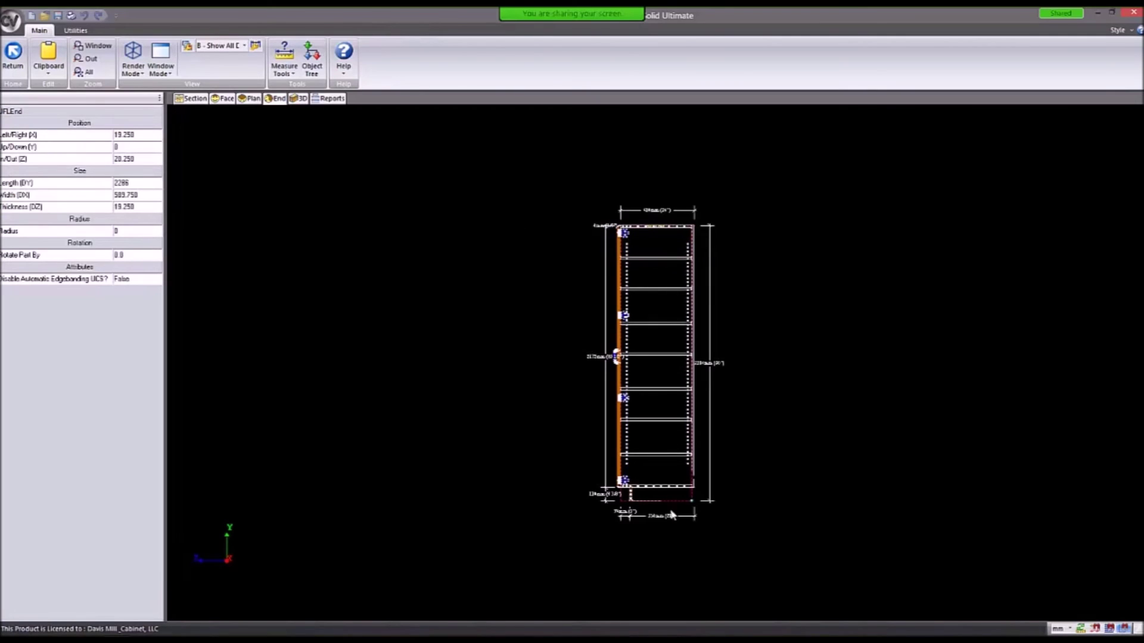
left_click(146, 195)
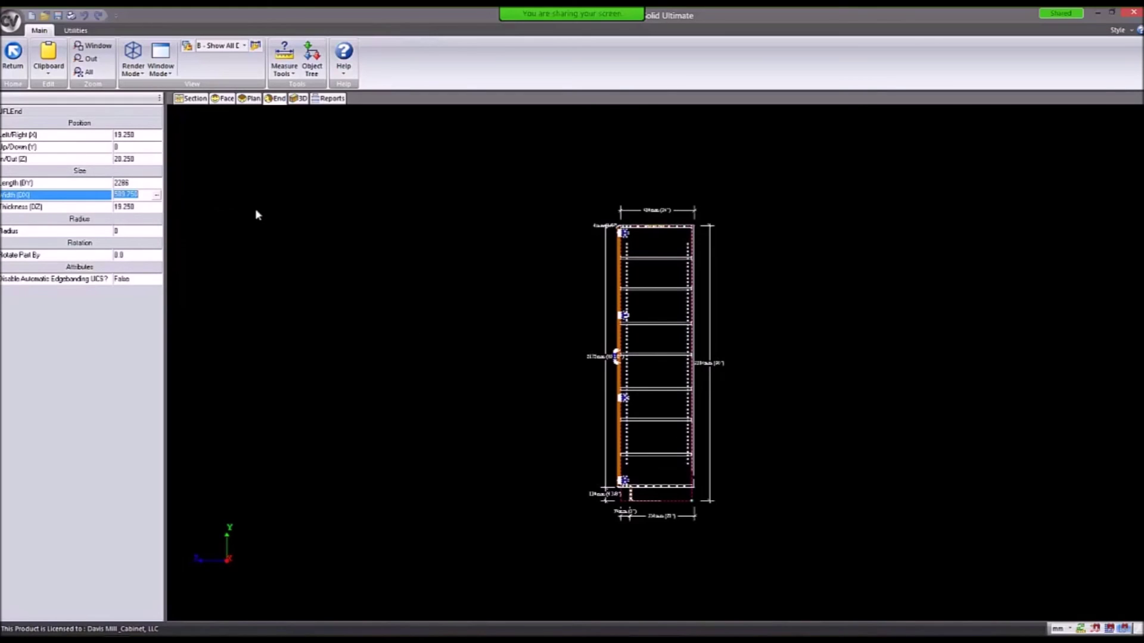
type("914")
key("Return")
Inspect the widened left end panel beside the doors in 3D.
left_click(297, 98)
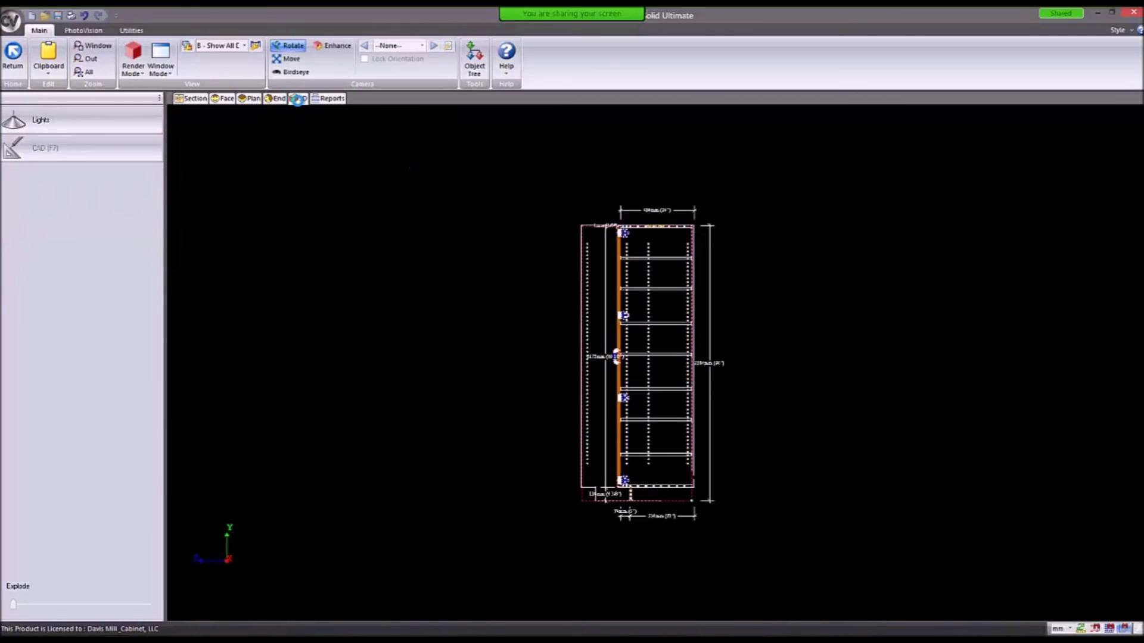
mouse_move(408, 214)
left_mouse_down()
mouse_move(870, 204)
mouse_move(863, 250)
left_mouse_up()
mouse_move(721, 238)
left_mouse_down()
mouse_move(475, 197)
mouse_move(416, 124)
left_mouse_up()
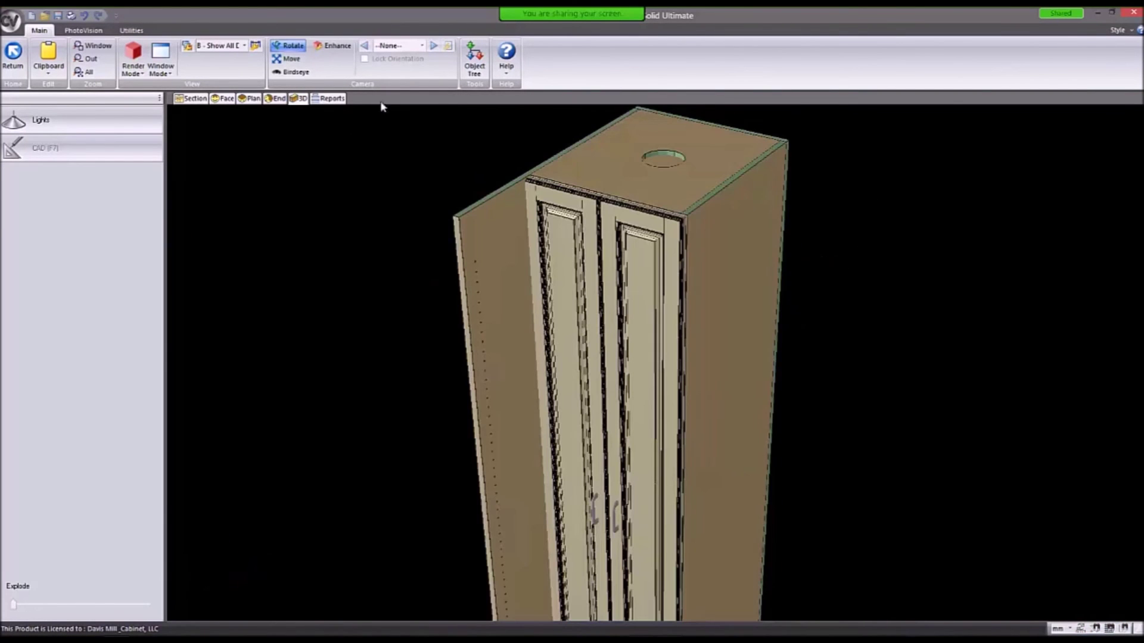
Set the overall depth of the TP-1 cabinet to 305 mm in its assembly properties.
left_click(199, 100)
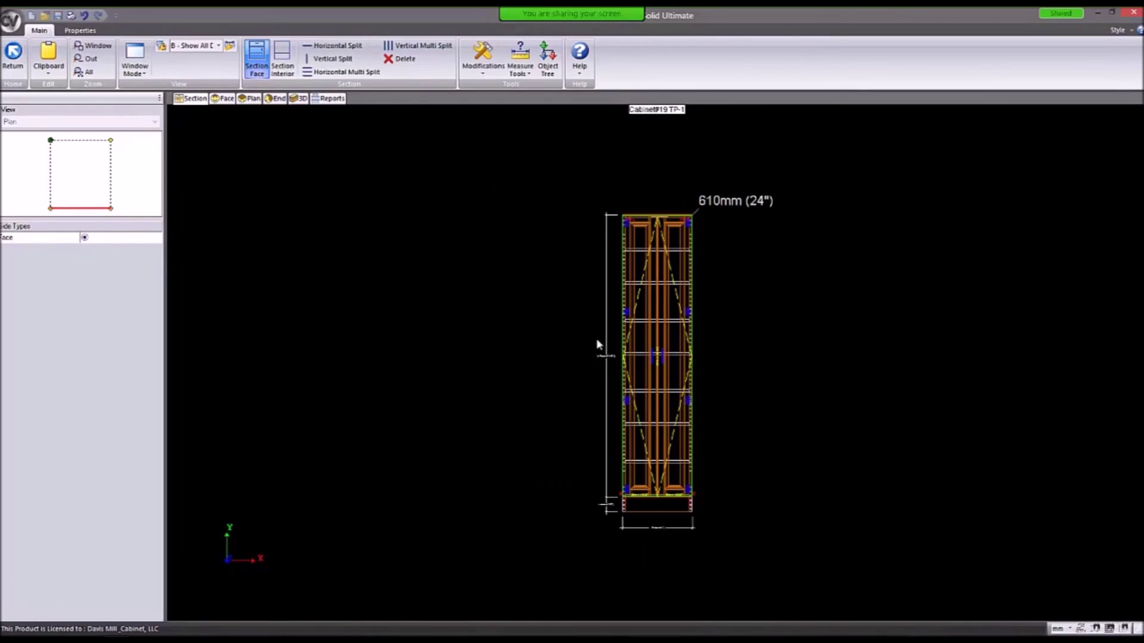
right_click(299, 176)
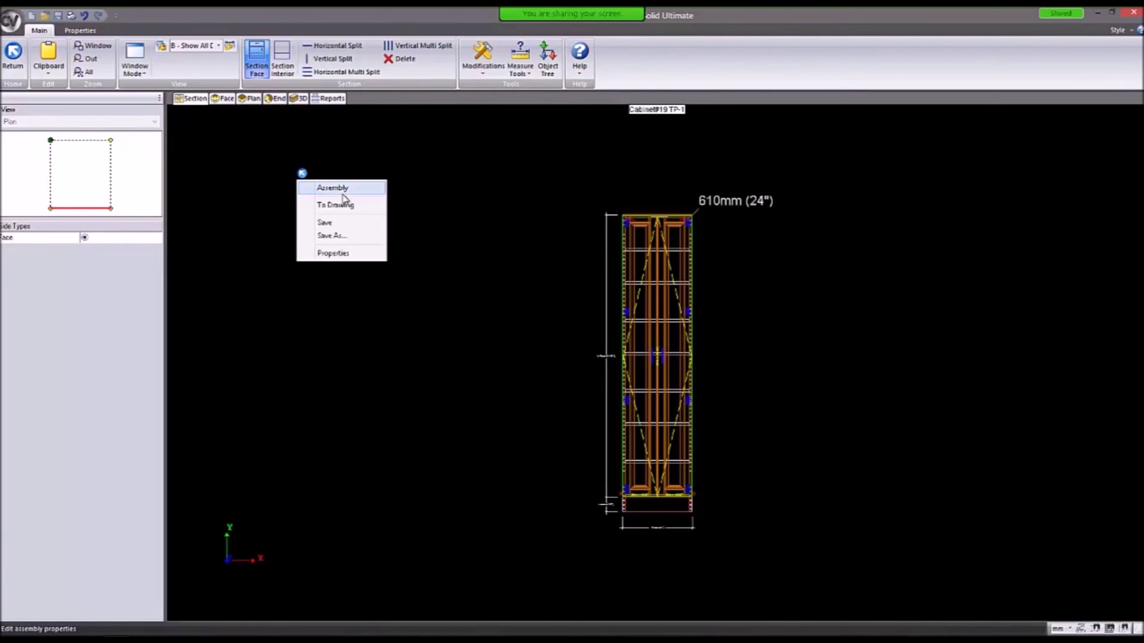
left_click(335, 188)
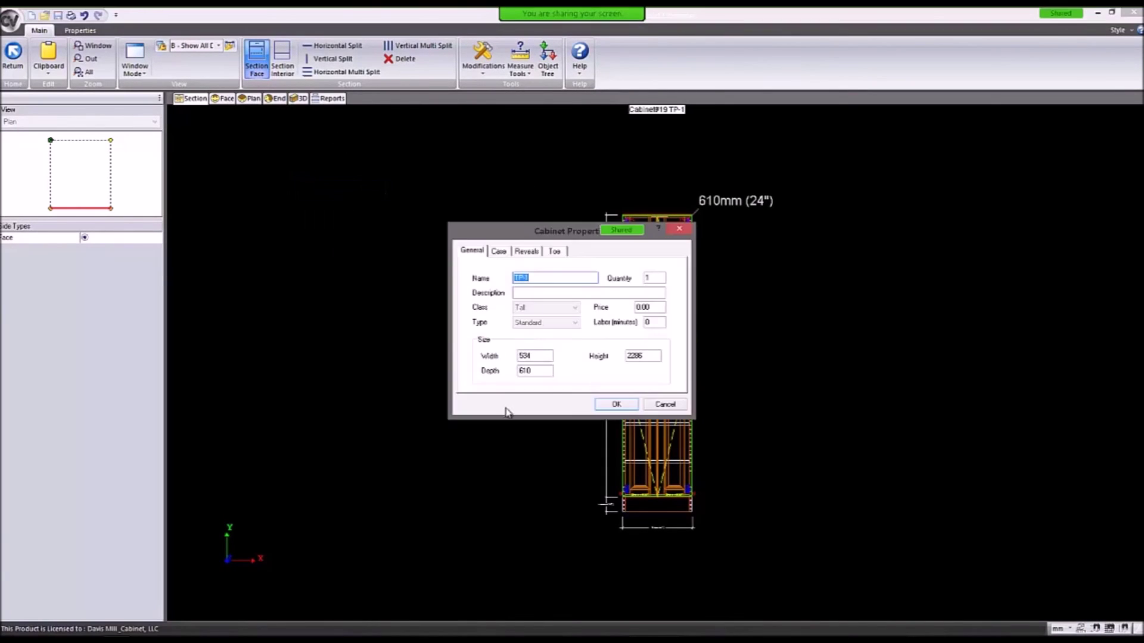
double_click(539, 370)
key("Return")
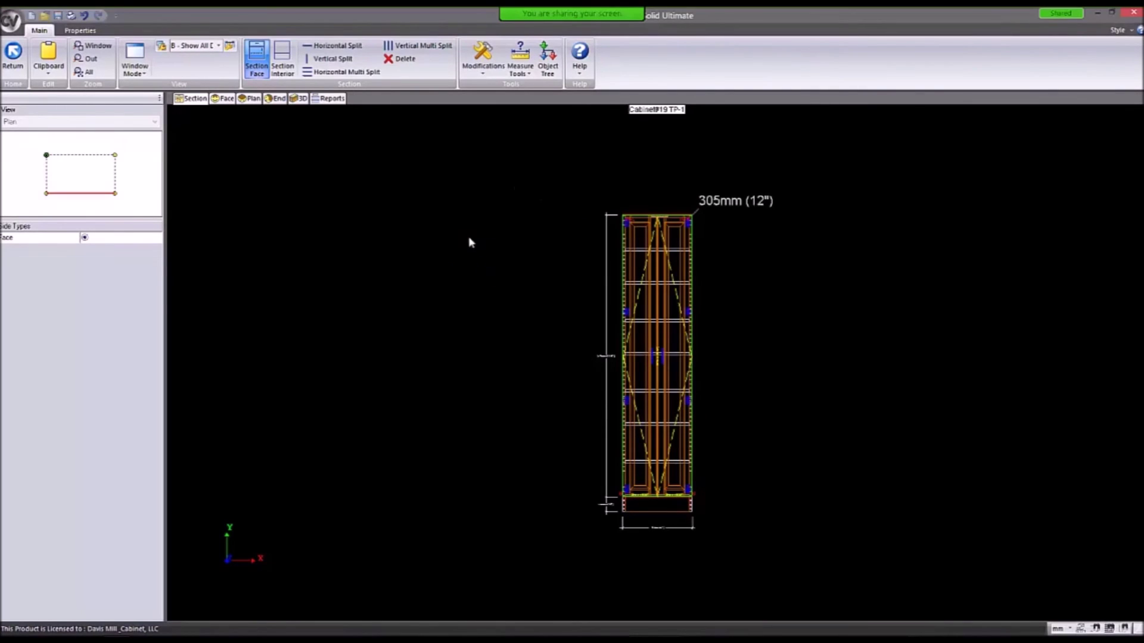
Examine how the top cutout and the wide left end panel sit on the shallower cabinet in 3D.
left_click(299, 99)
left_click_drag(648, 261, 572, 335)
scroll(657, 394, "down", 5)
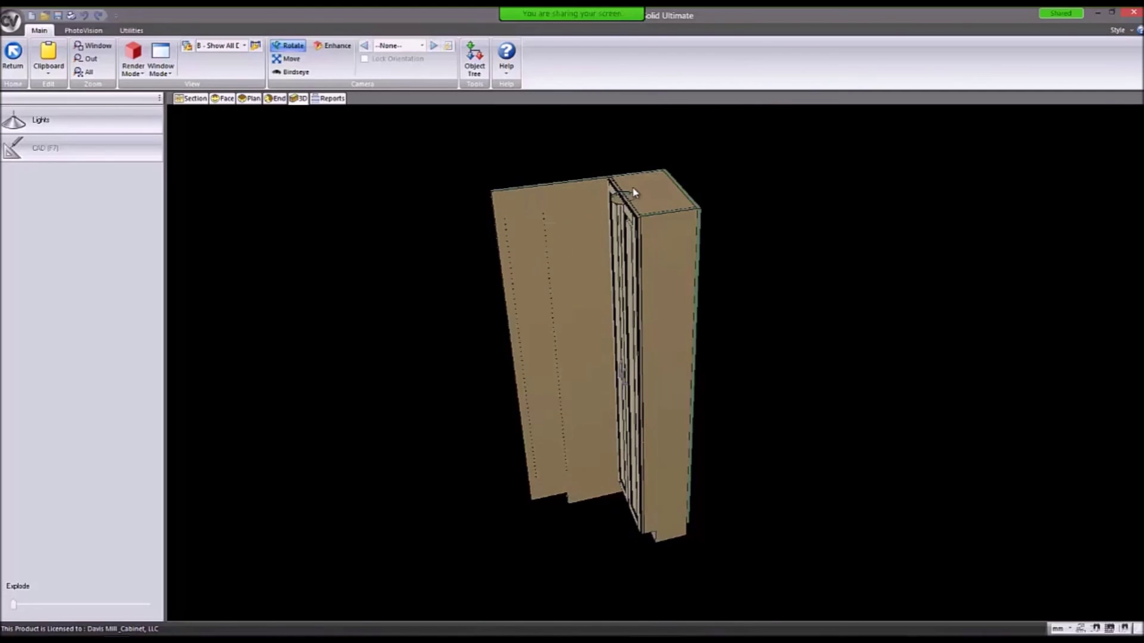
scroll(636, 198, "up", 5)
scroll(637, 200, "up", 2)
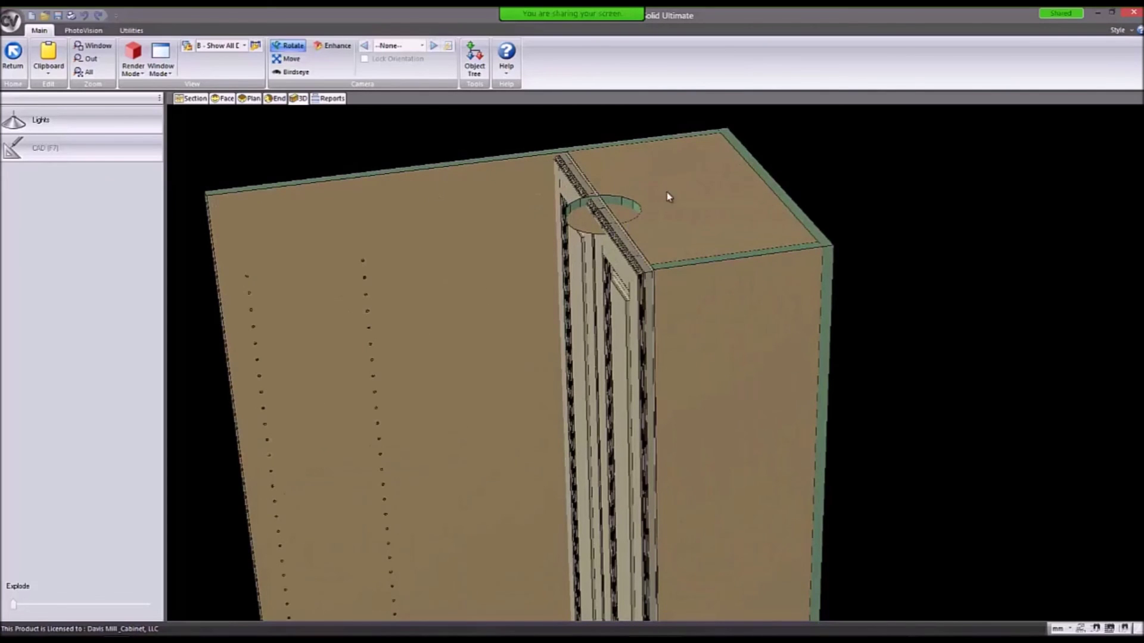
scroll(663, 194, "down", 6)
scroll(654, 243, "up", 6)
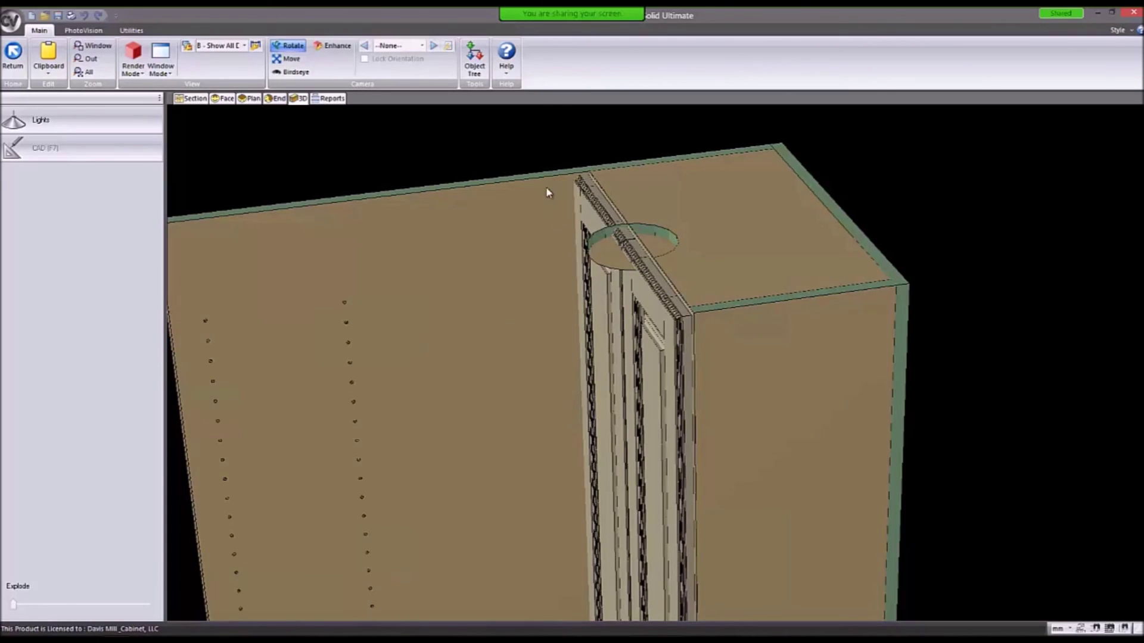
scroll(521, 186, "down", 2)
scroll(514, 184, "down", 3)
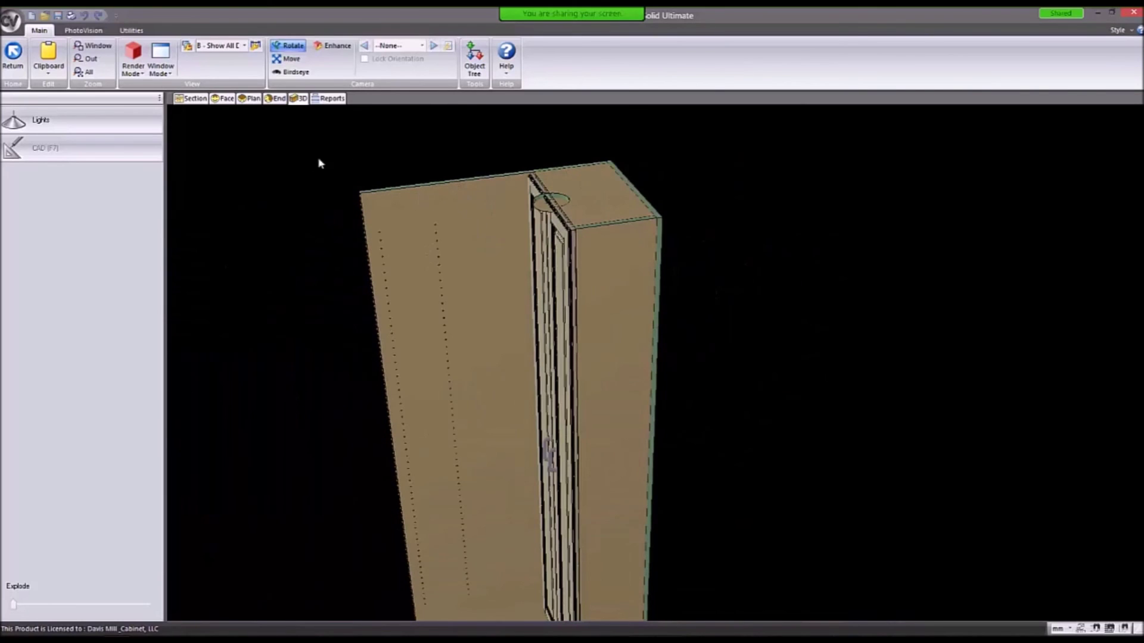
Close the TP-1 tall cabinet's editor and delete that cabinet from the room plan.
left_click(222, 100)
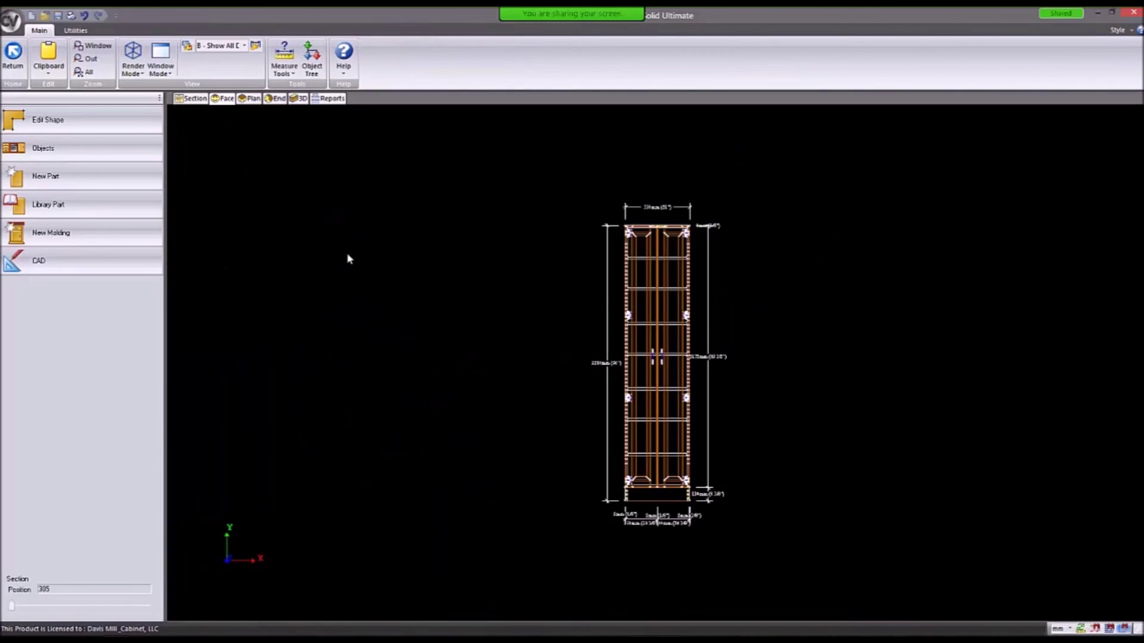
key("Delete")
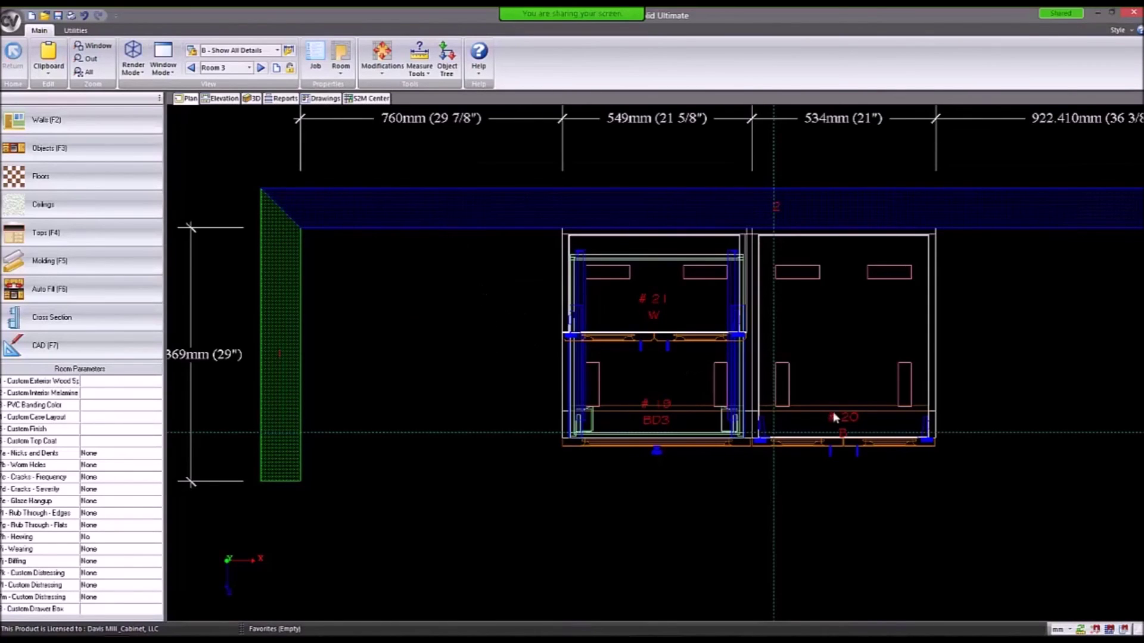
Set the finished end of base cabinet #20 to Right in the plan.
scroll(830, 413, "up", 5)
scroll(674, 376, "down", 2)
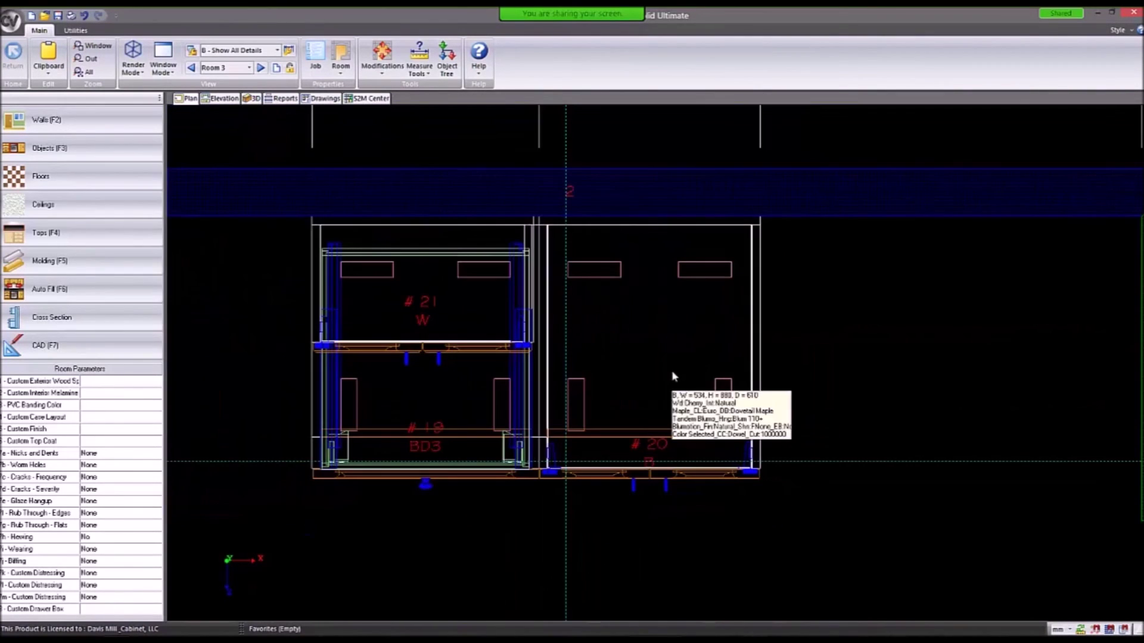
left_click(663, 333)
right_click(663, 333)
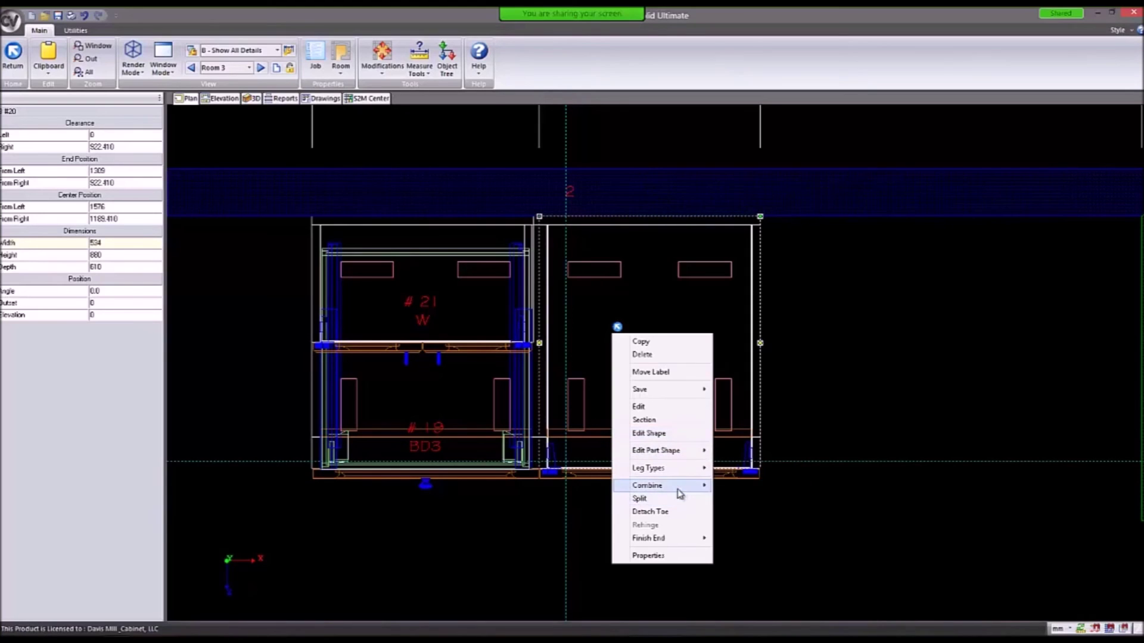
mouse_move(663, 489)
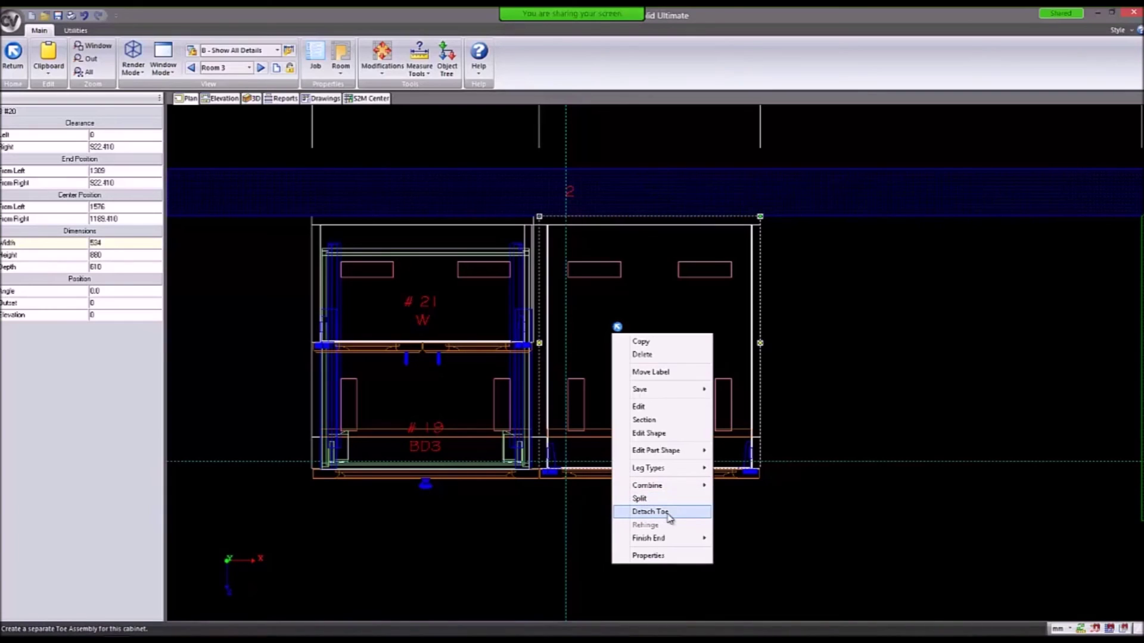
mouse_move(660, 543)
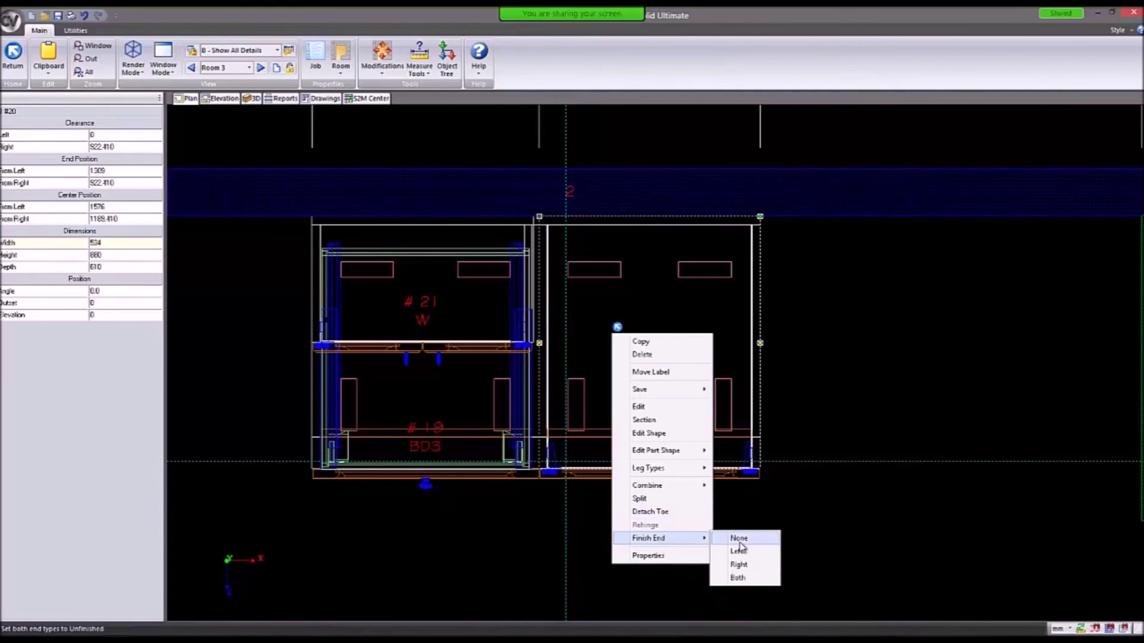
left_click(739, 578)
left_click(745, 565)
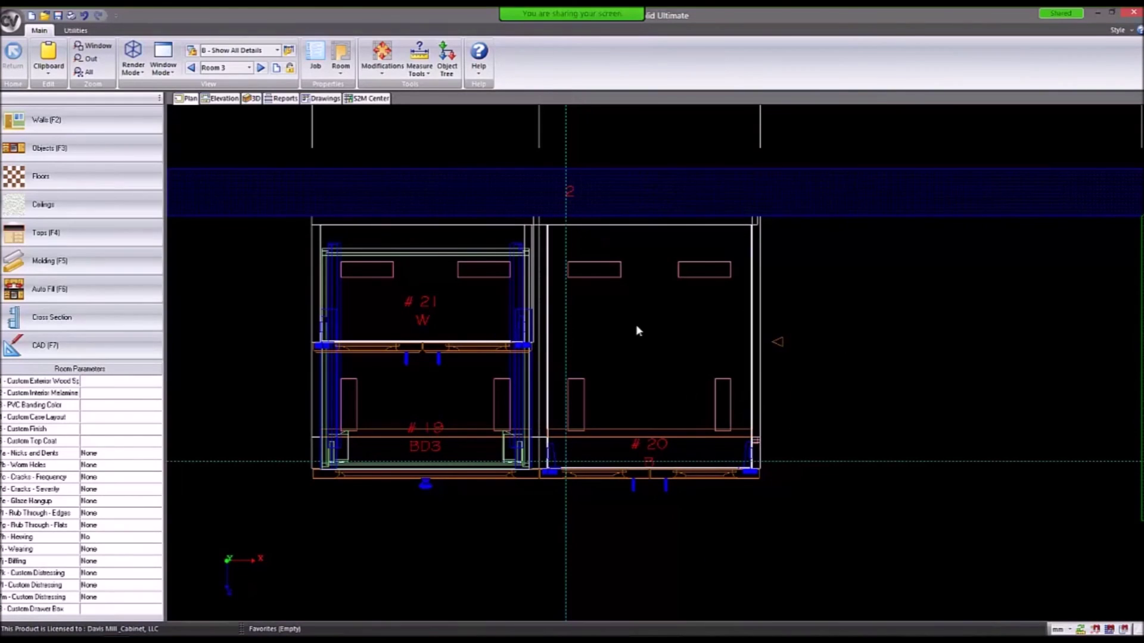
Section the cabinets in the Wall 2 elevation, switching from drawer base #19 to wall cabinet #21.
mouse_move(638, 327)
right_click(611, 324)
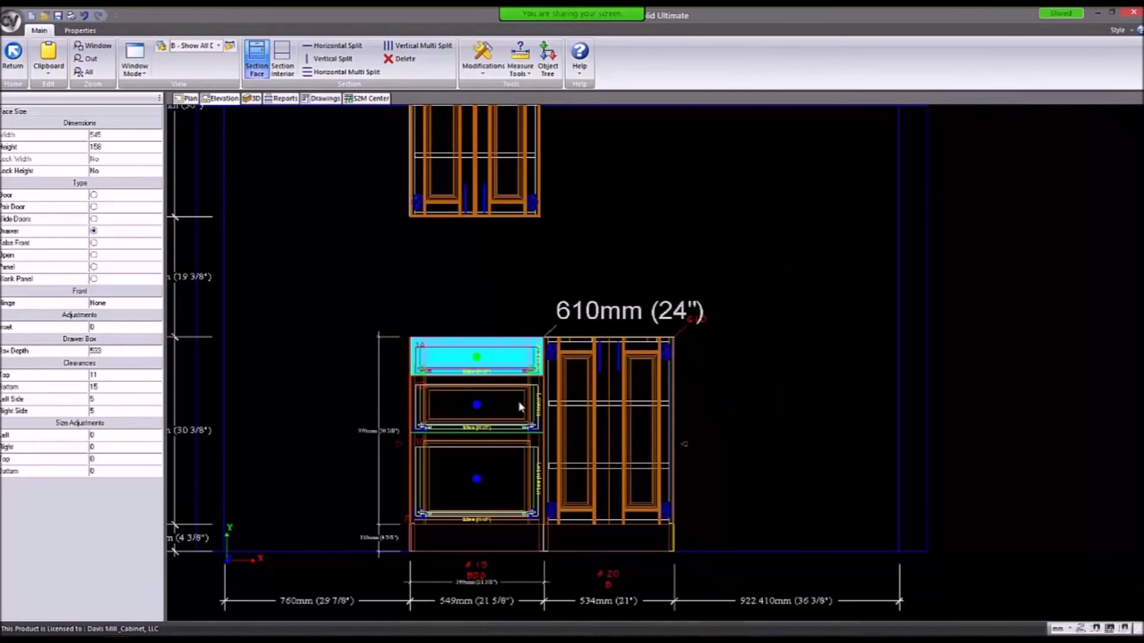
scroll(565, 436, "down", 3)
scroll(563, 408, "up", 2)
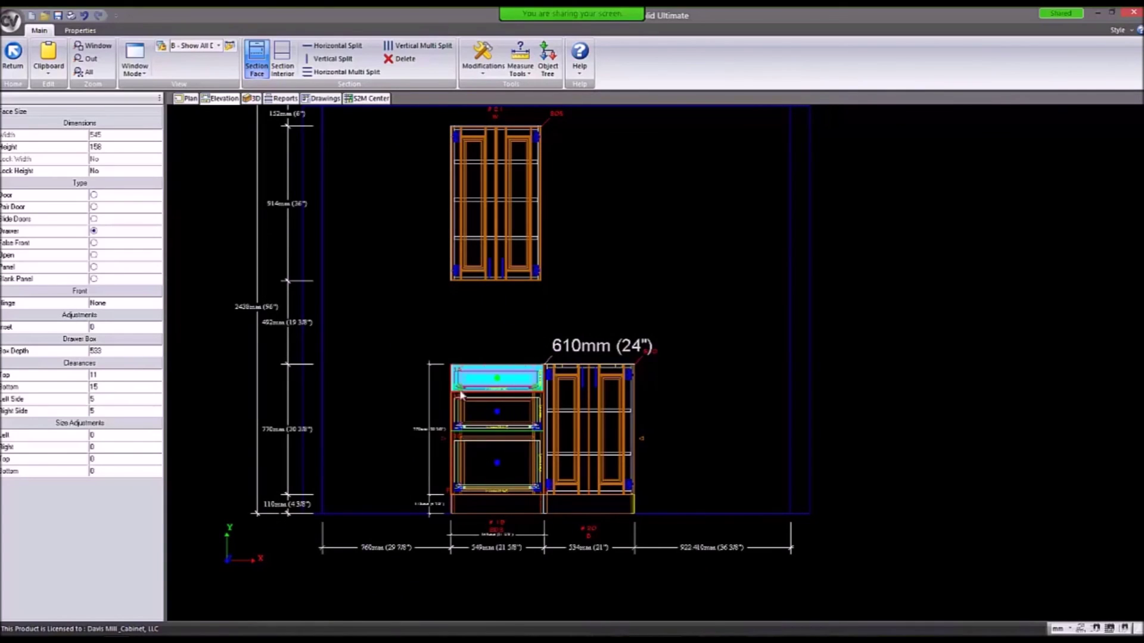
left_click(574, 430)
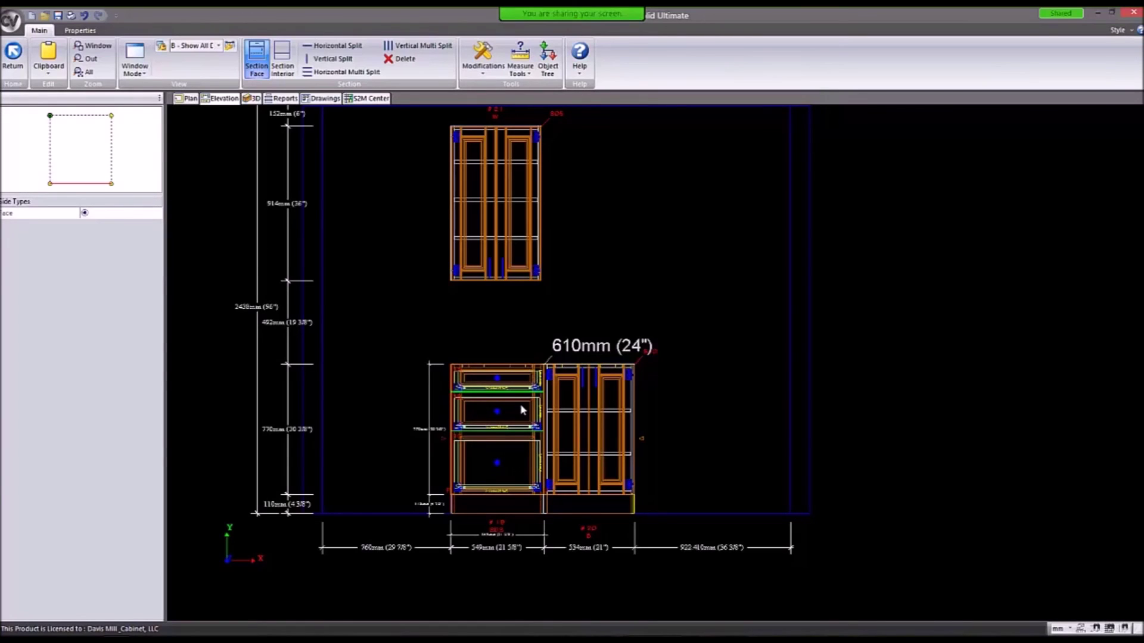
left_click(520, 258)
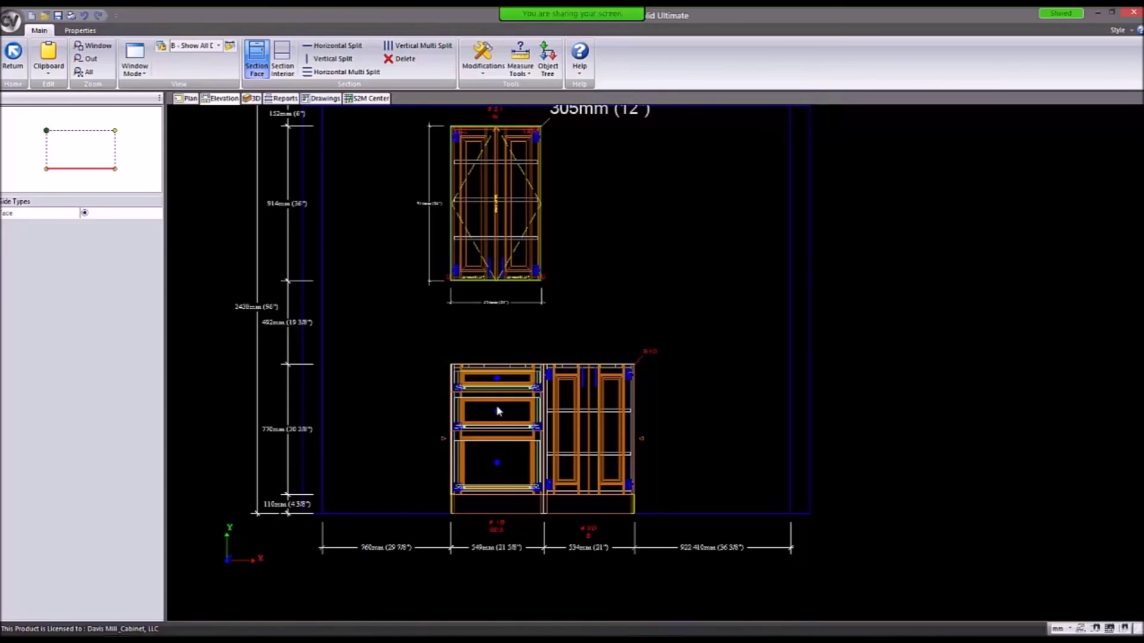
Extend the wall cabinet's pair of doors with a bottom size adjustment of 51 mm.
scroll(518, 264, "up", 2)
left_click(487, 249)
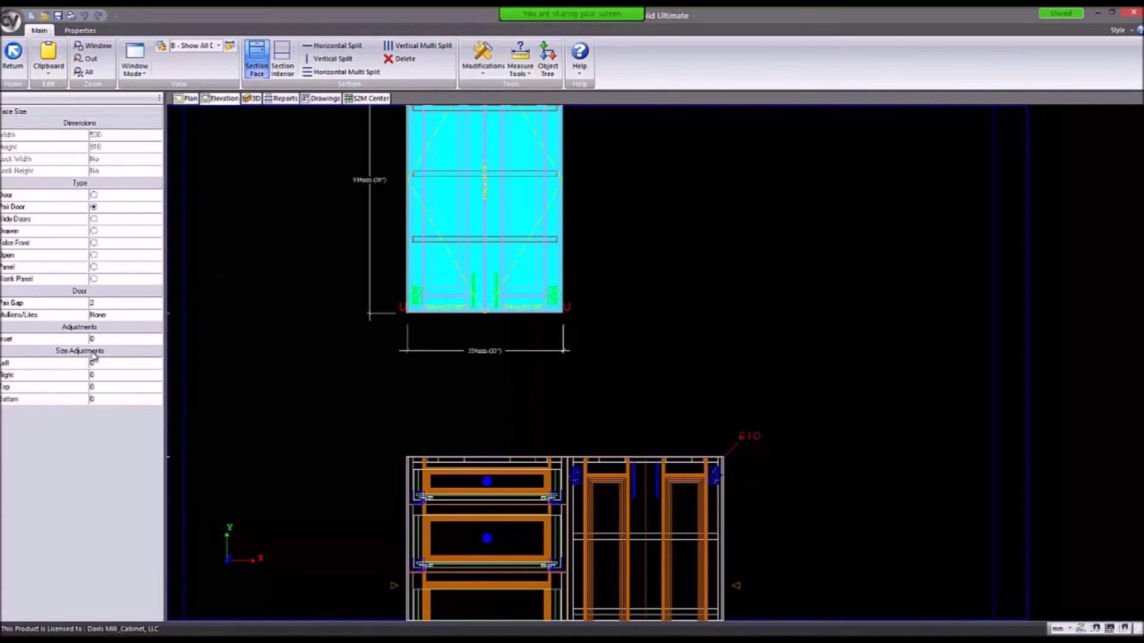
left_click(97, 399)
type("51")
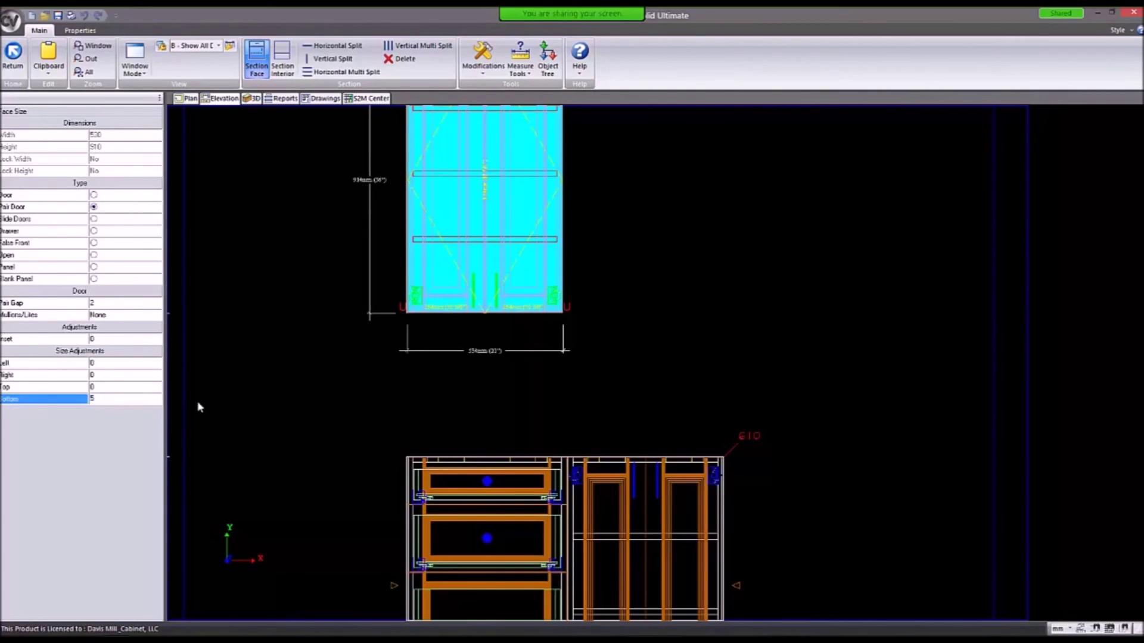
key("Return")
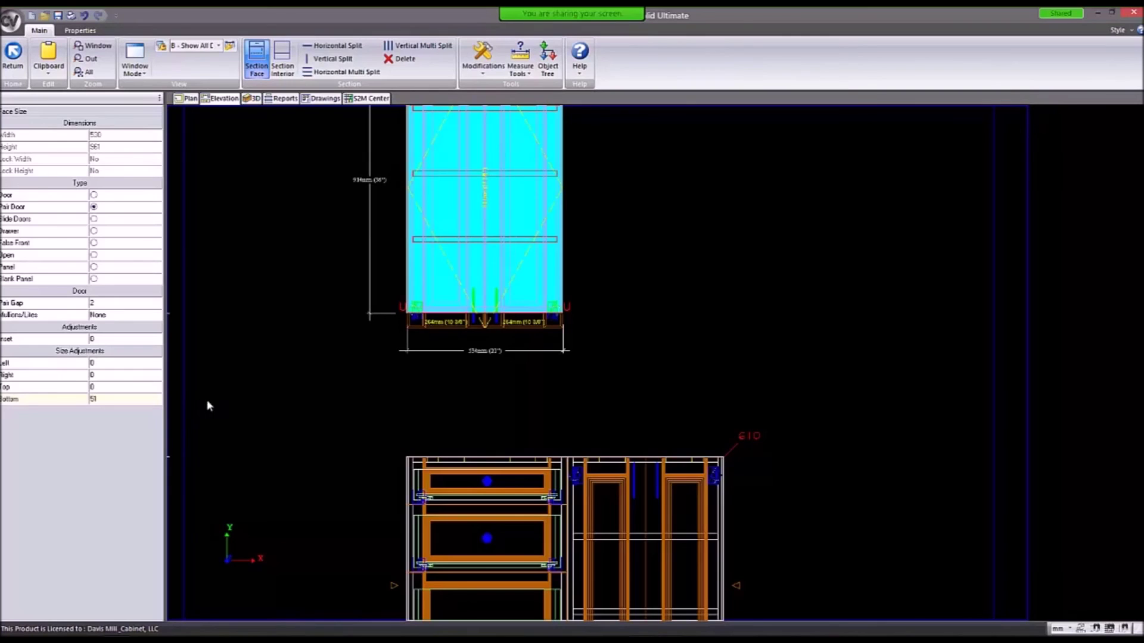
left_click(352, 394)
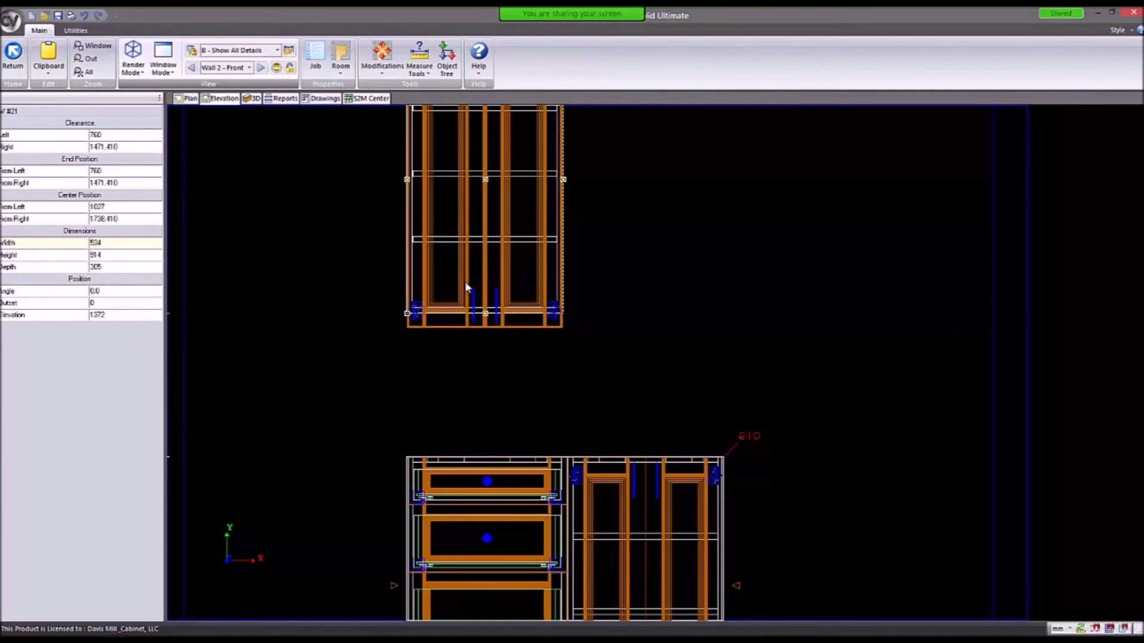
Check the door overhang beneath wall cabinet #21 and open that cabinet for editing.
scroll(464, 282, "up", 3)
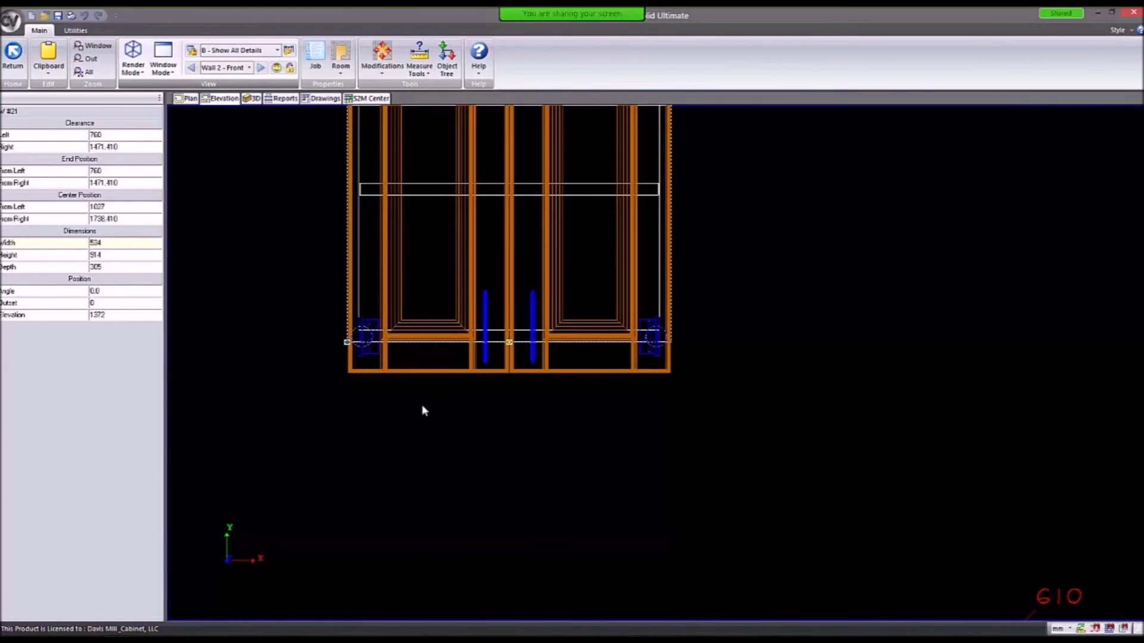
scroll(422, 408, "down", 2)
scroll(359, 348, "up", 3)
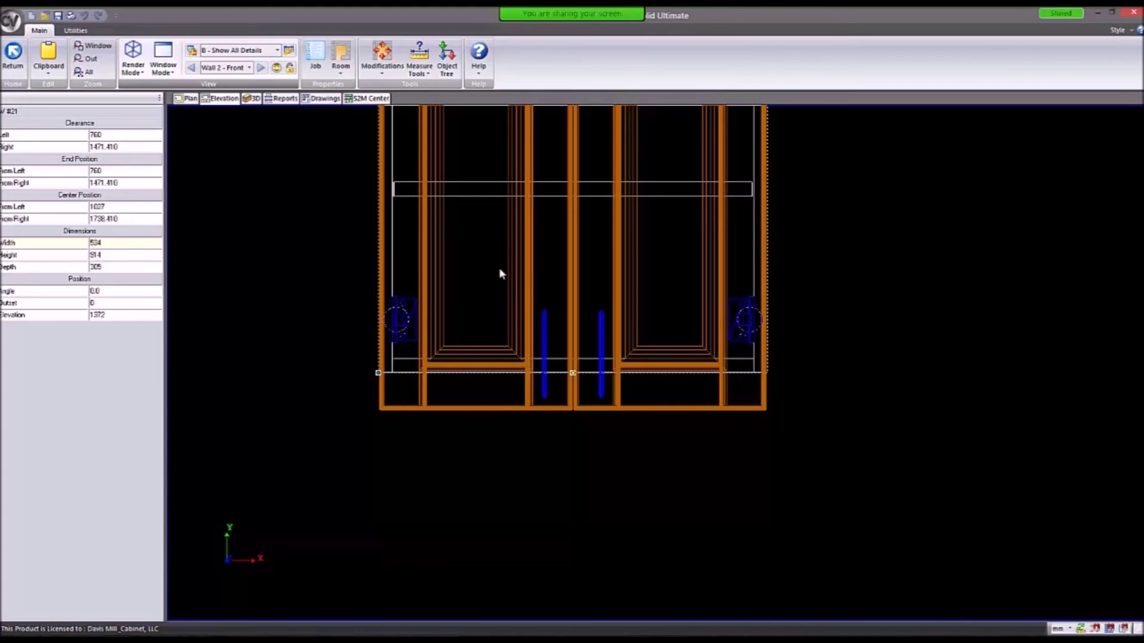
scroll(499, 361, "down", 4)
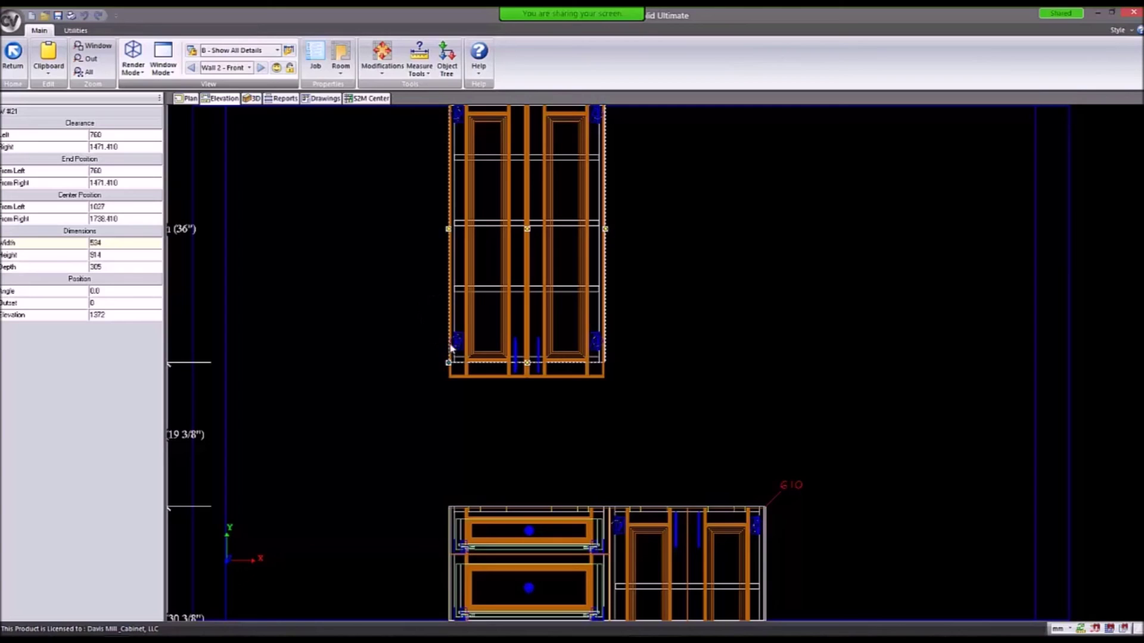
right_click(489, 314)
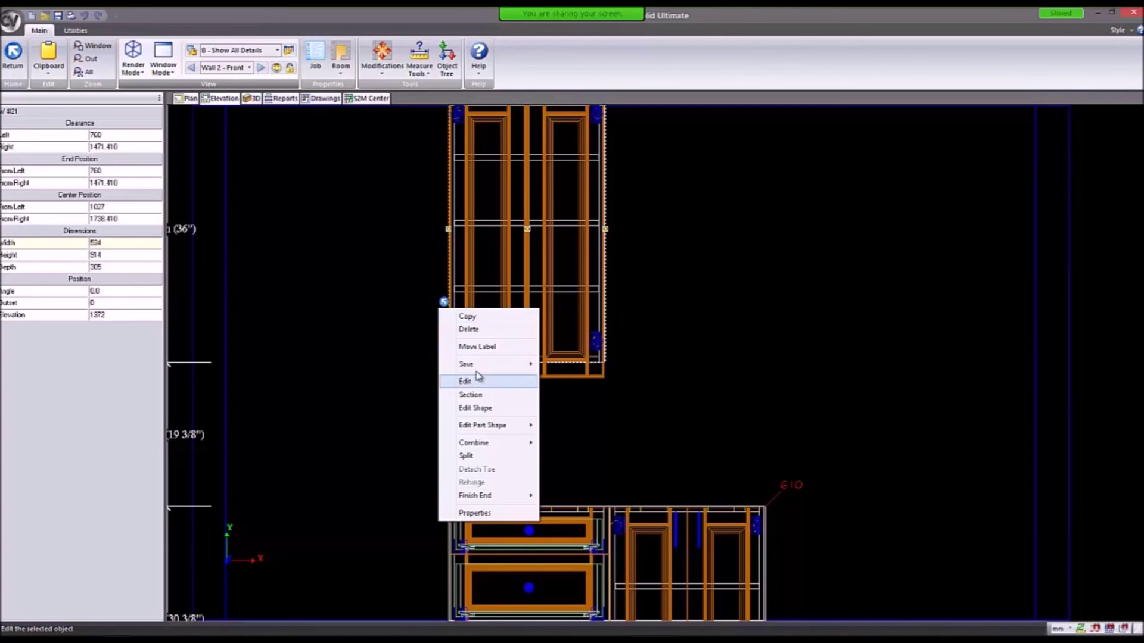
left_click(510, 266)
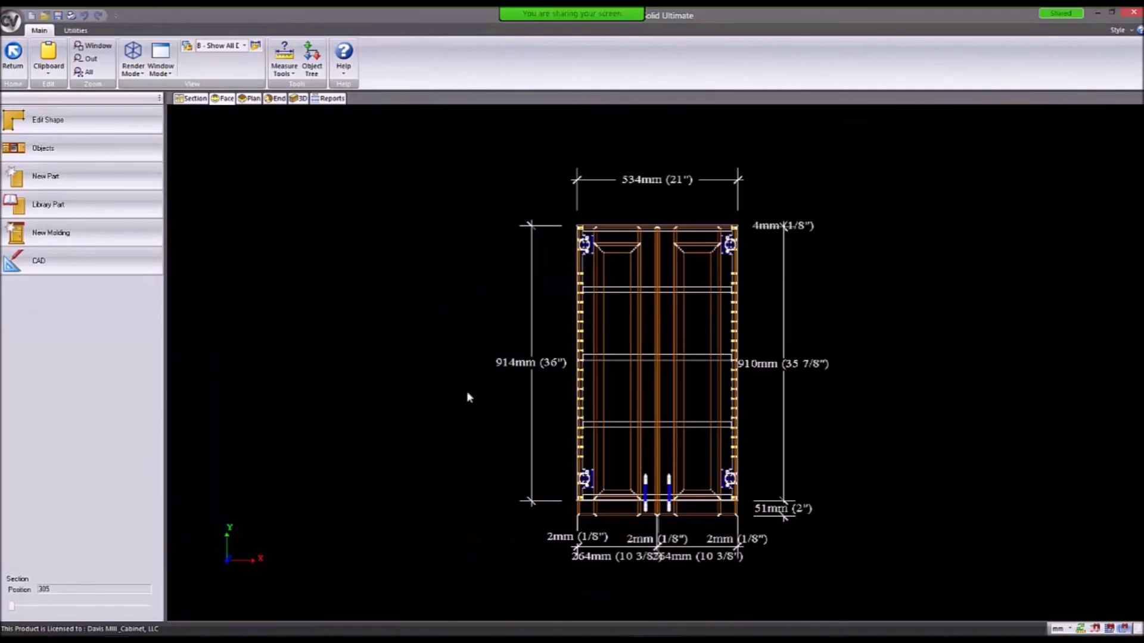
Set the bottom size adjustment of wall cabinet #21's pair of doors to 38 mm in its section.
left_click(189, 98)
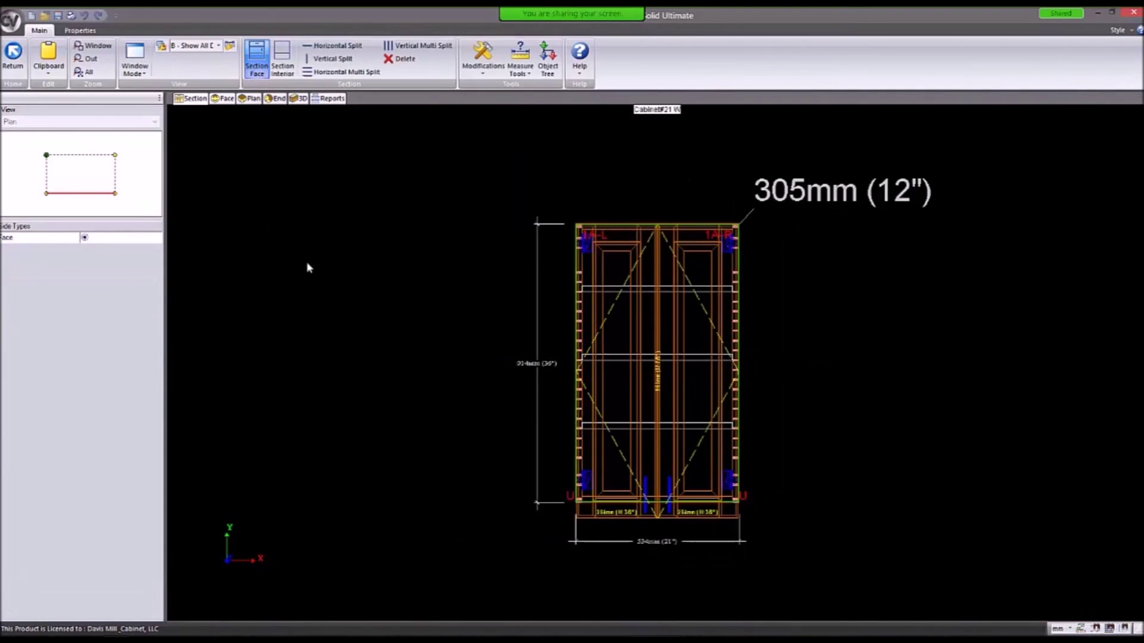
left_click(605, 428)
scroll(441, 304, "down", 1)
left_click(331, 206)
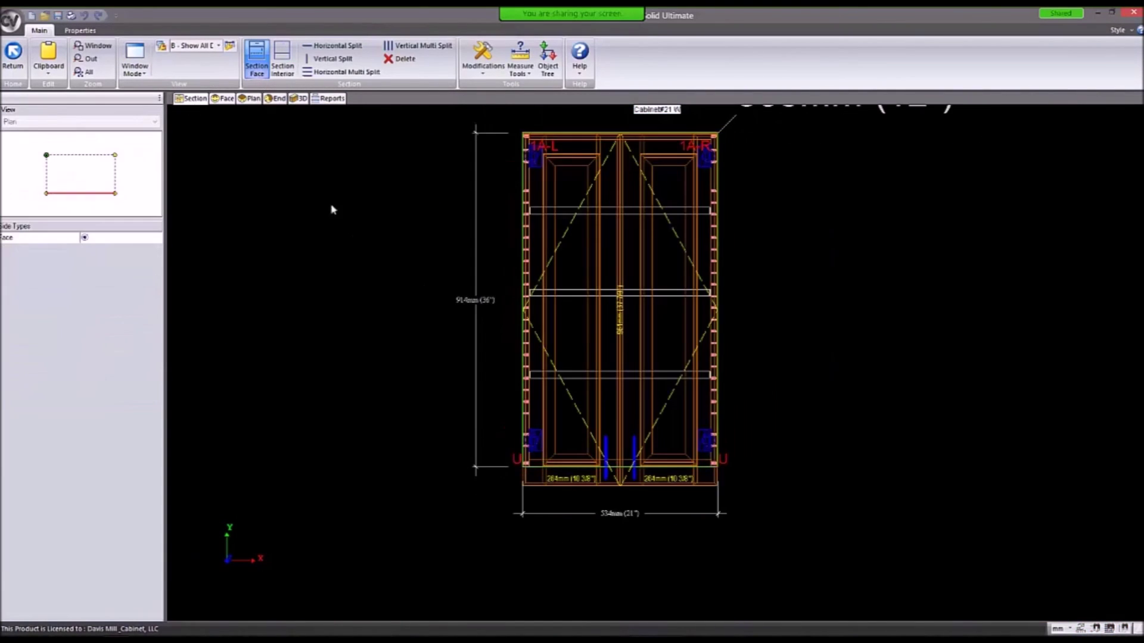
left_click(222, 99)
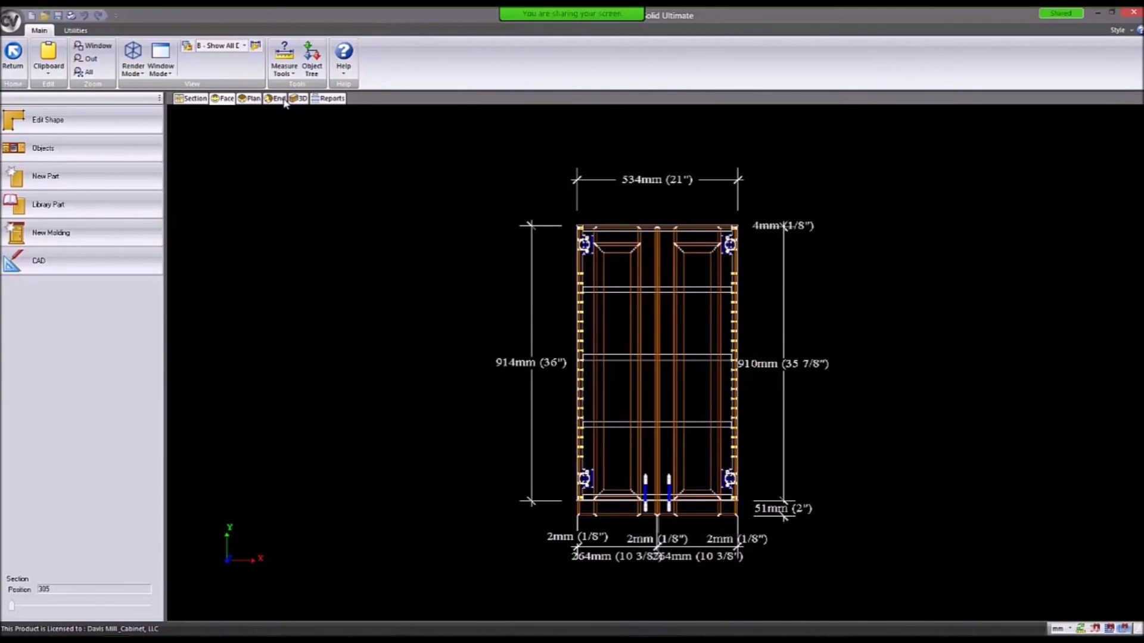
left_click(197, 99)
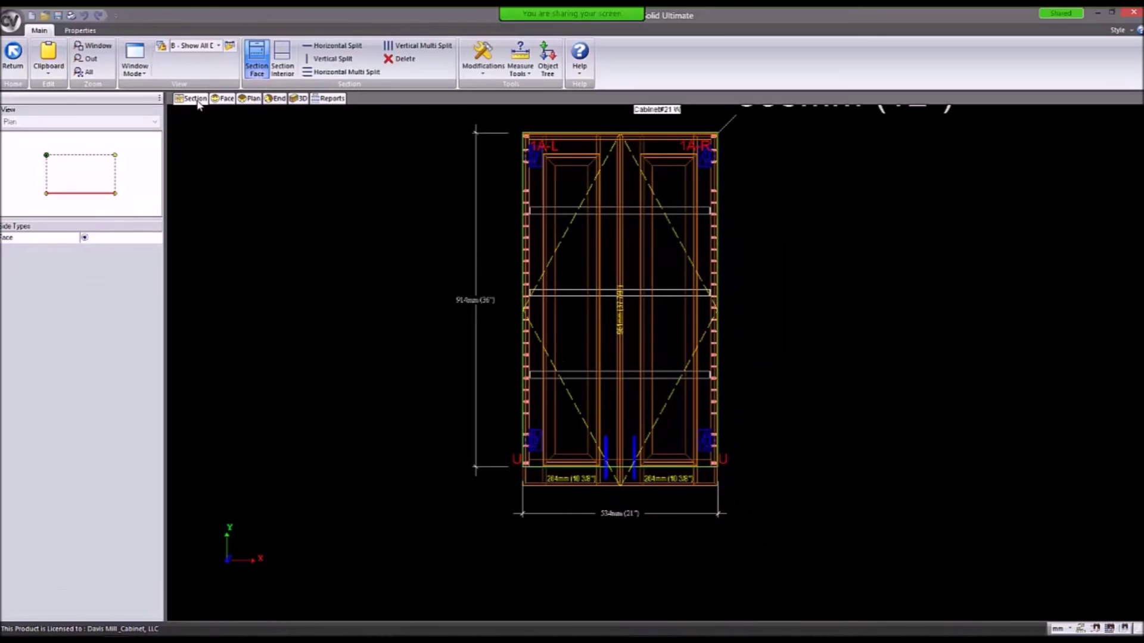
left_click(582, 252)
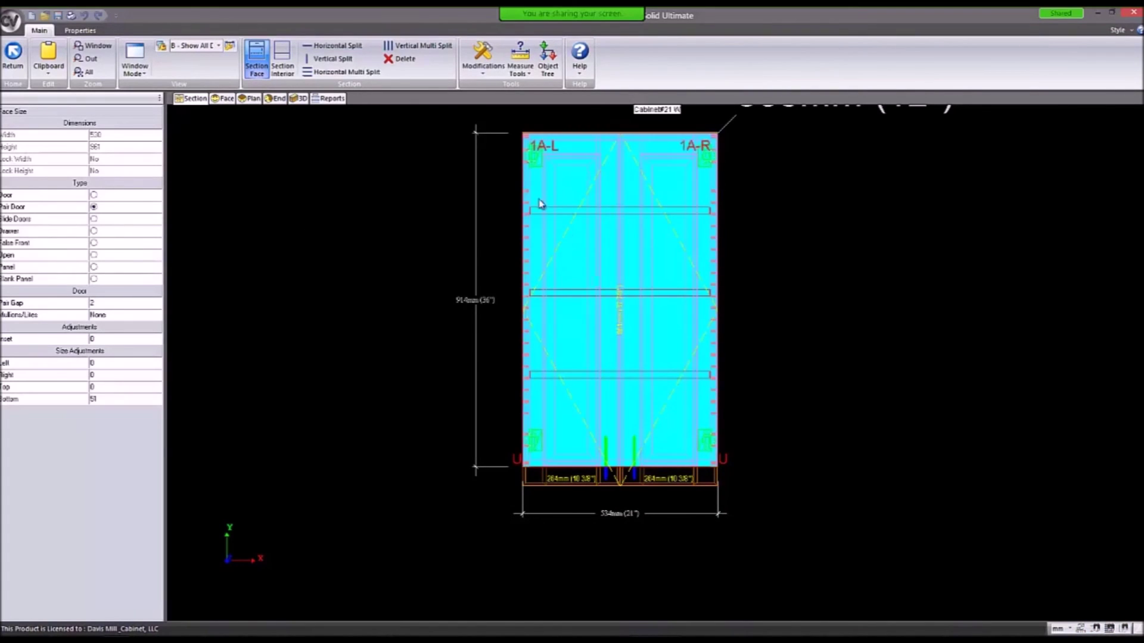
left_click(120, 398)
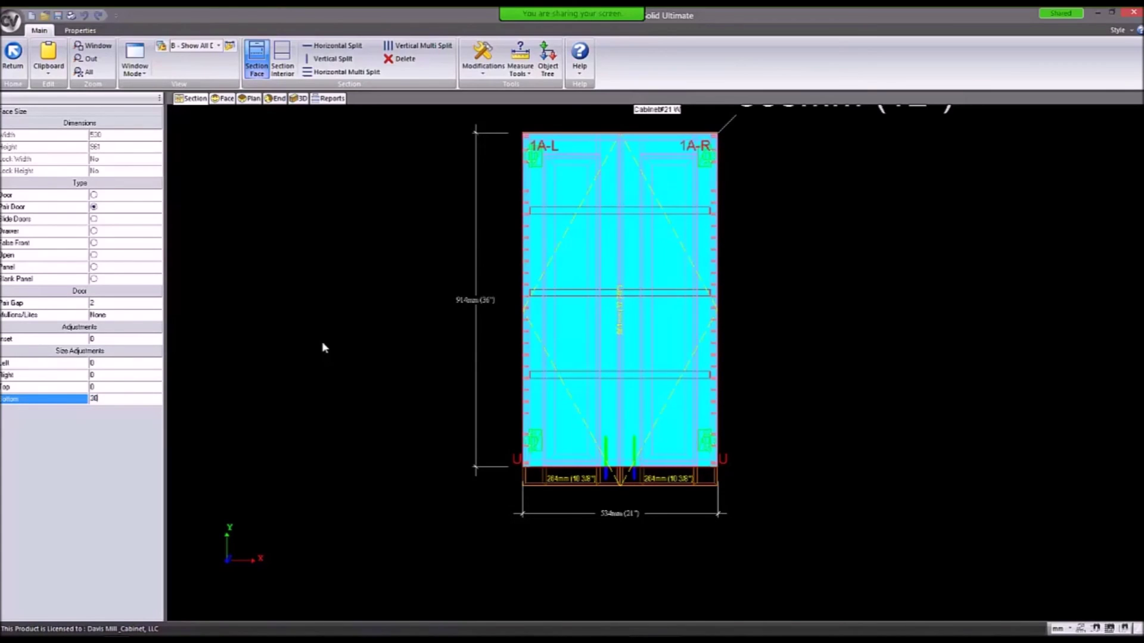
key("Return")
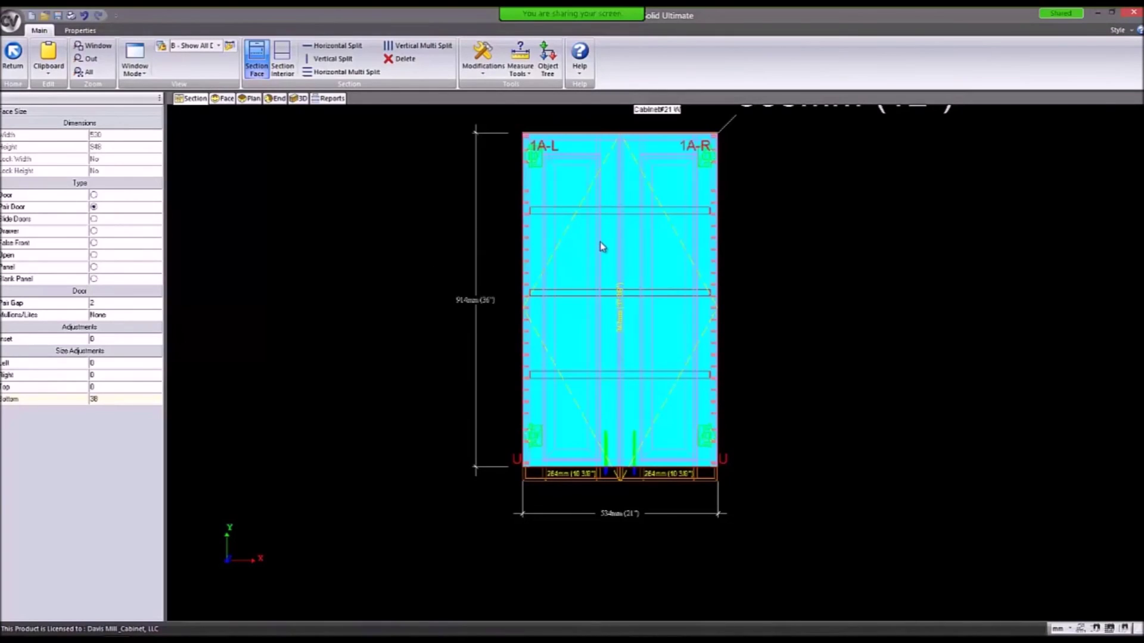
Section the wall cabinet's pair of doors and change the door panel type to Glass.
double_click(600, 245)
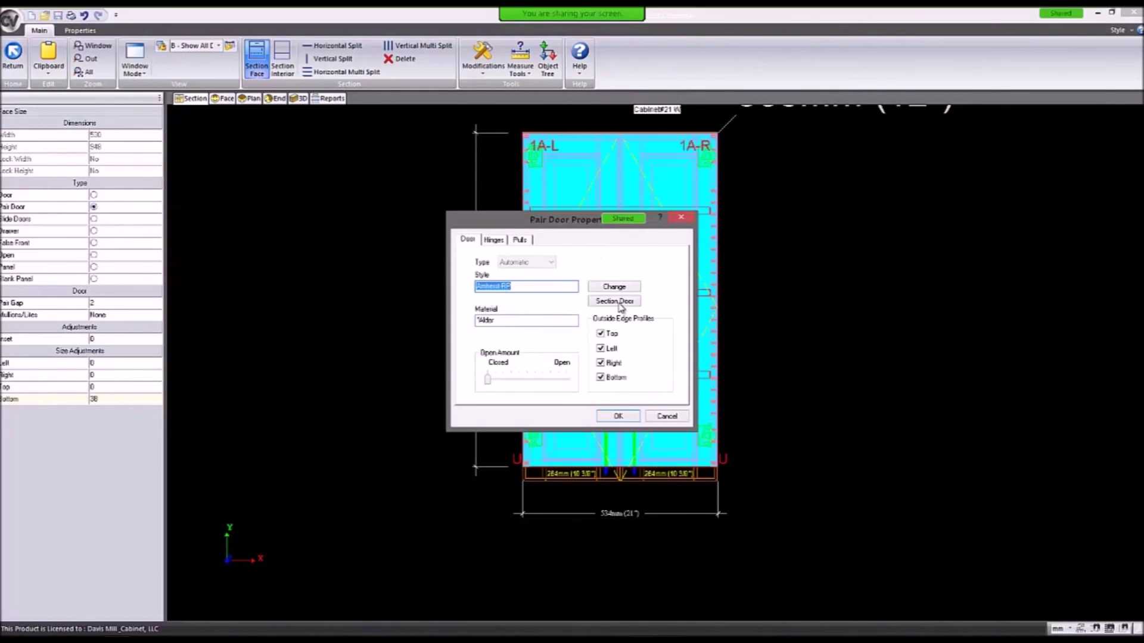
left_click(614, 301)
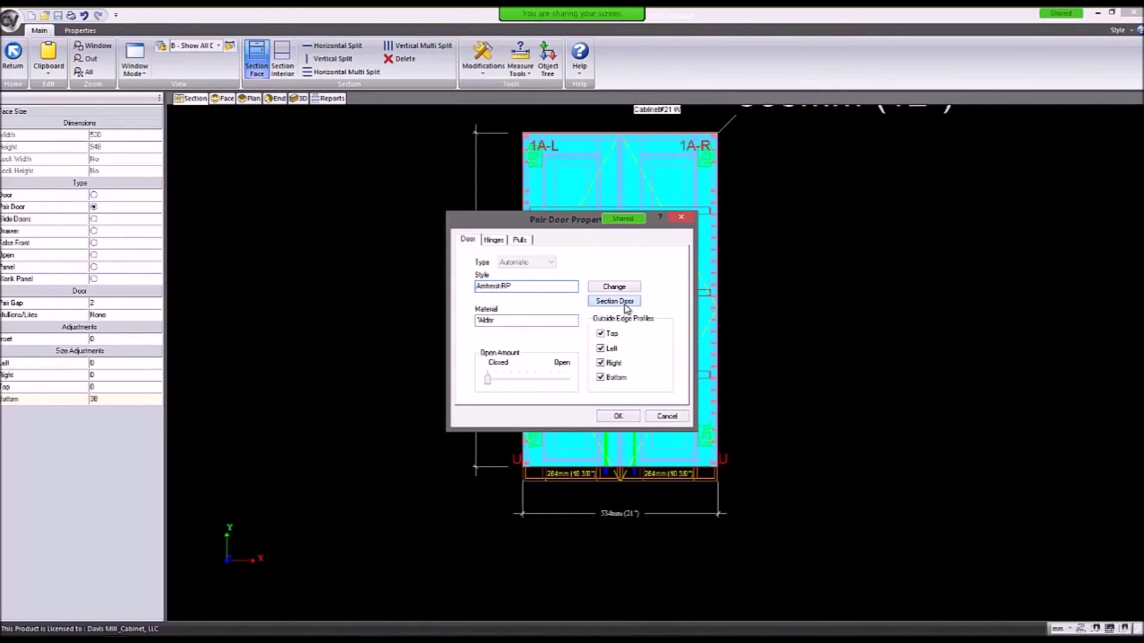
left_click(534, 320)
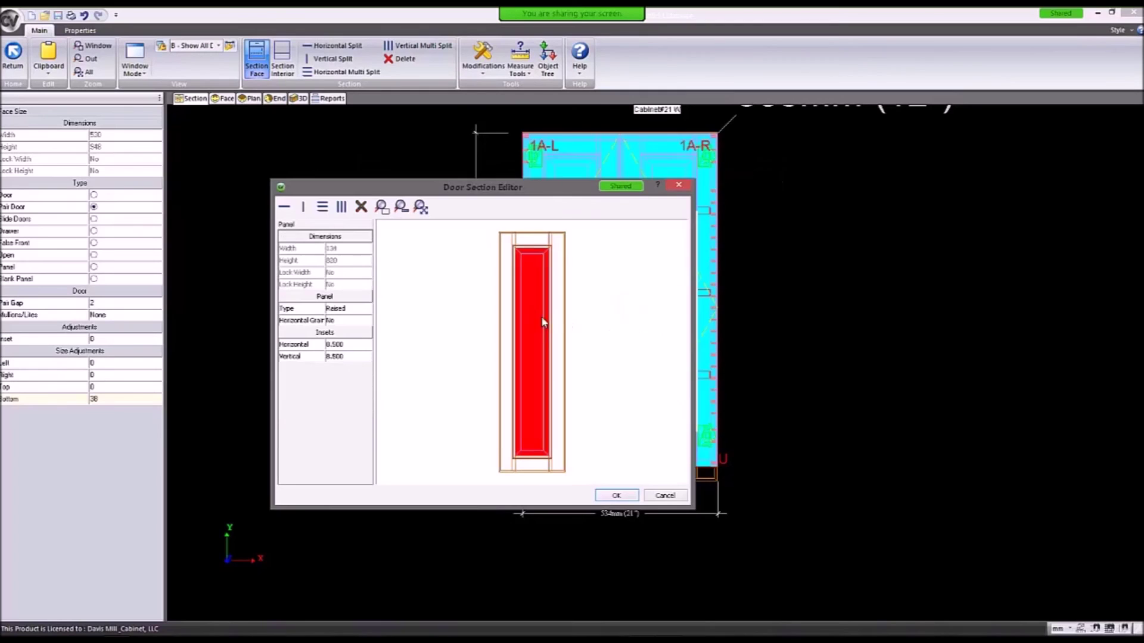
left_click(349, 310)
left_click(349, 311)
left_click(349, 338)
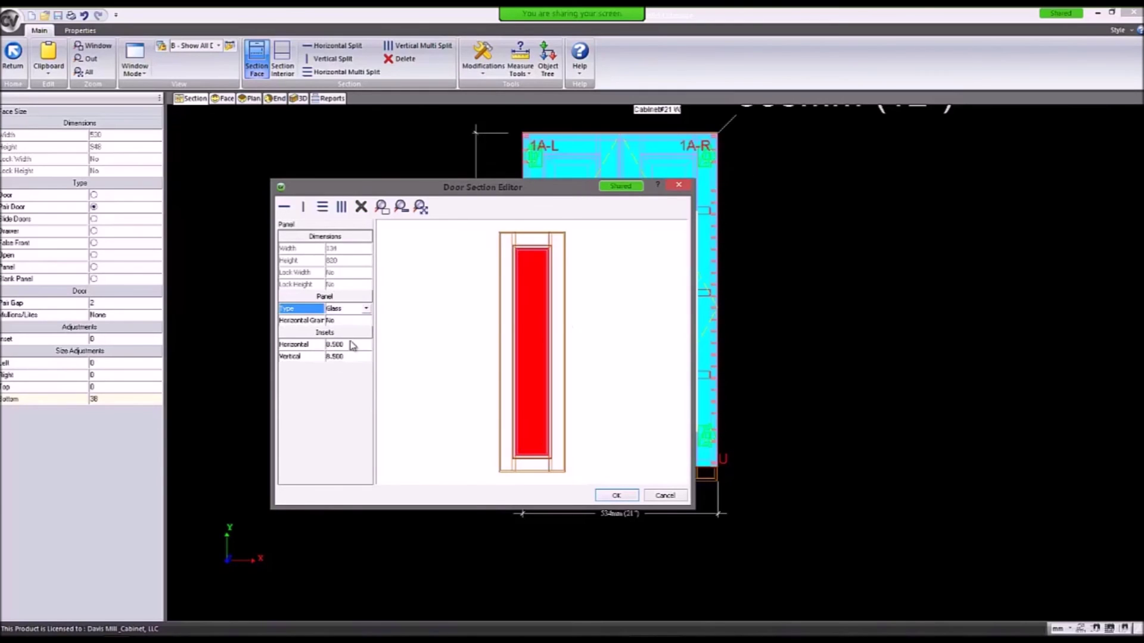
left_click(424, 345)
left_click(544, 340)
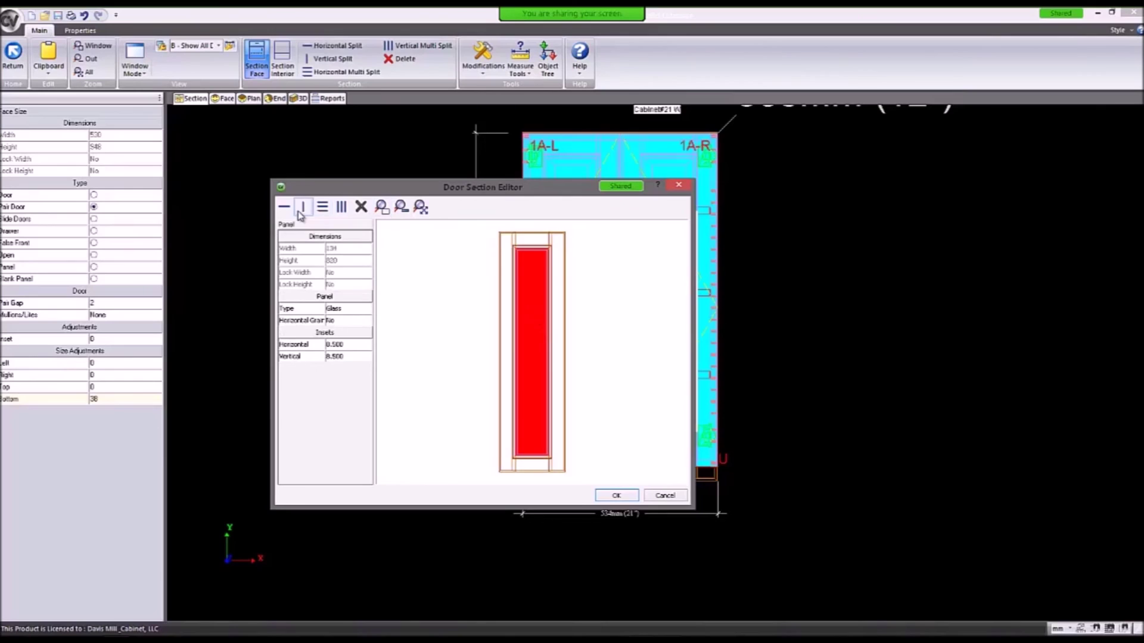
Split the glass door panel horizontally with a 76 mm wide mid rail and select the upper panel.
left_click(284, 209)
left_click(339, 249)
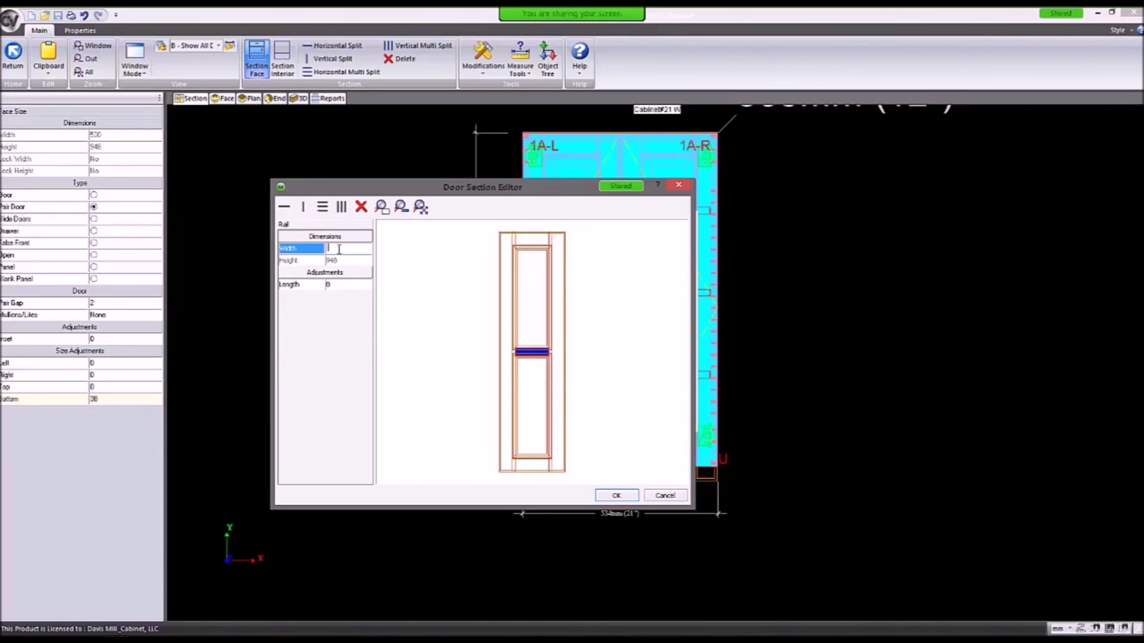
key("Return")
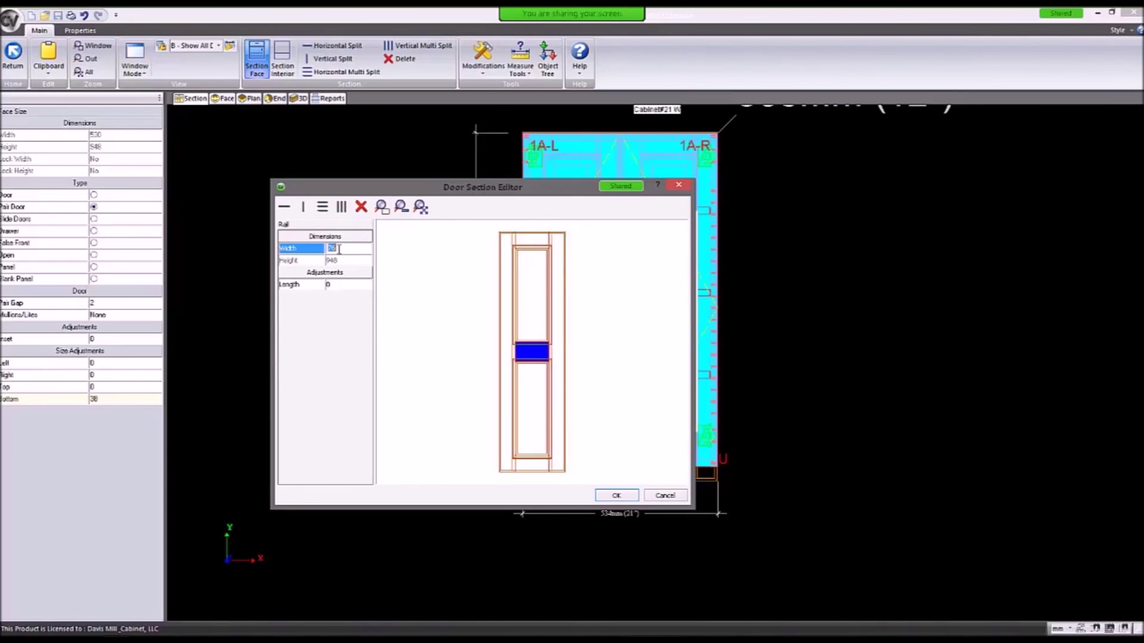
left_click(541, 316)
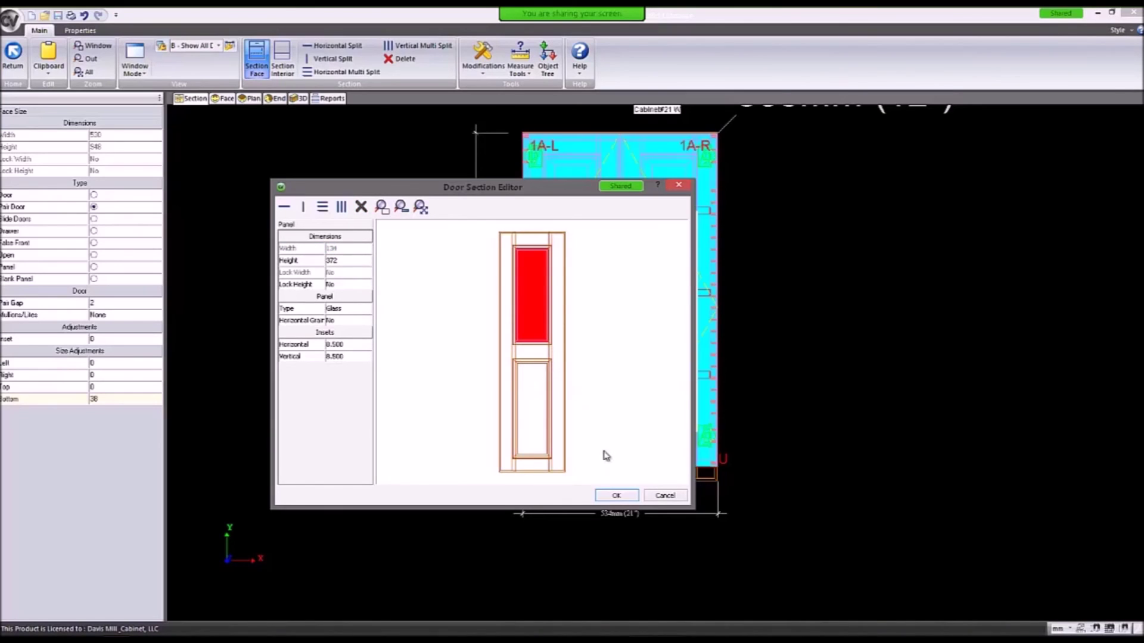
Accept the split glass doors and set the wall cabinet's width to 914 mm.
left_click(615, 495)
left_click(625, 416)
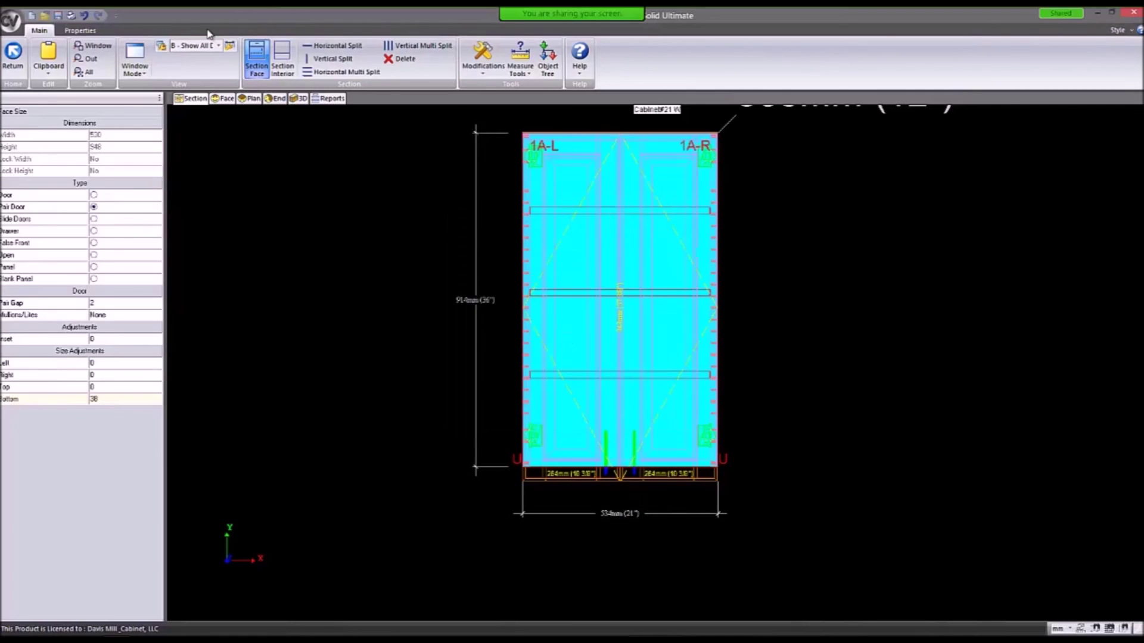
right_click(204, 135)
left_click(263, 153)
left_click_drag(538, 359, 434, 338)
type("914")
key("Return")
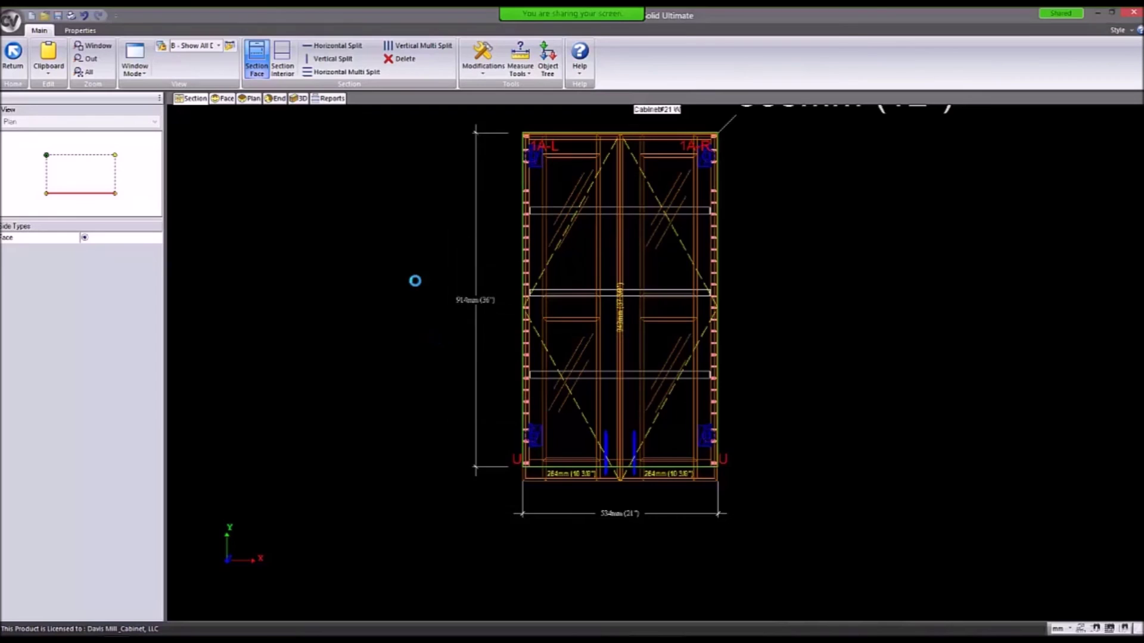
Reopen the pair of doors for sectioning and change the lower panel's type to Raised.
double_click(616, 322)
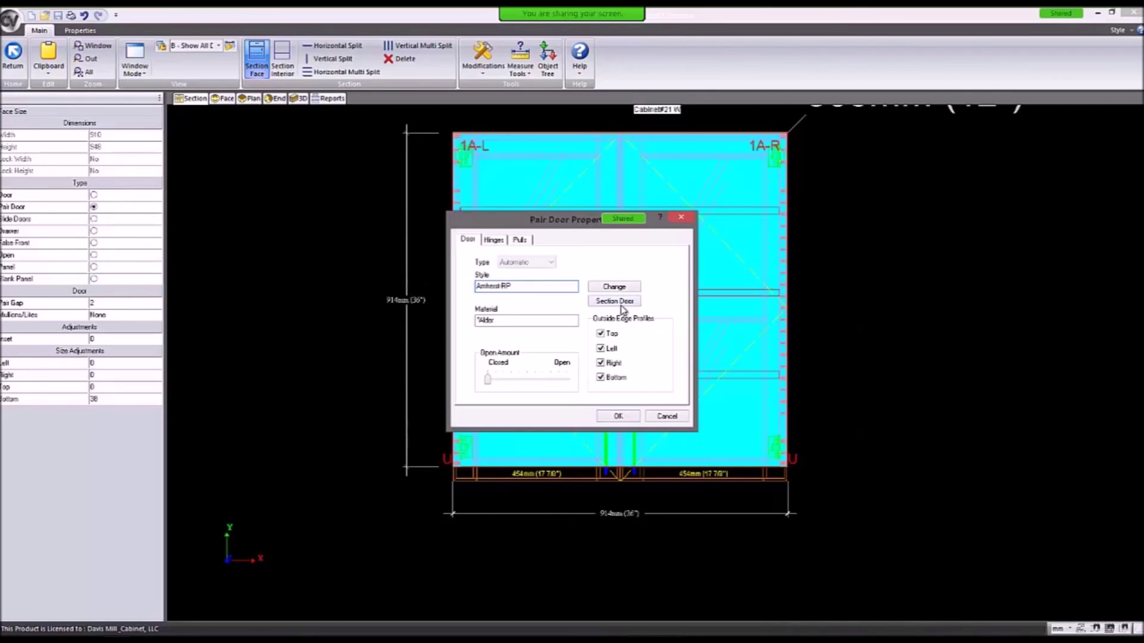
left_click(619, 303)
left_click(547, 399)
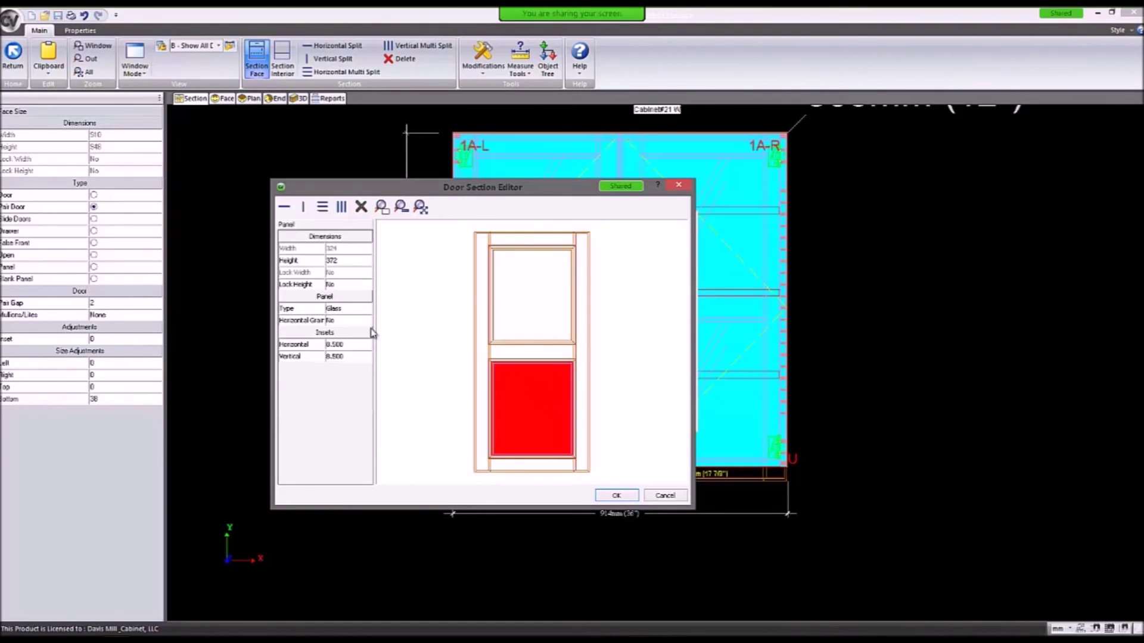
left_click(355, 309)
left_click(357, 308)
left_click(355, 328)
left_click(454, 380)
Split the upper door panel horizontally with a 32 mm wide rail.
left_click(512, 327)
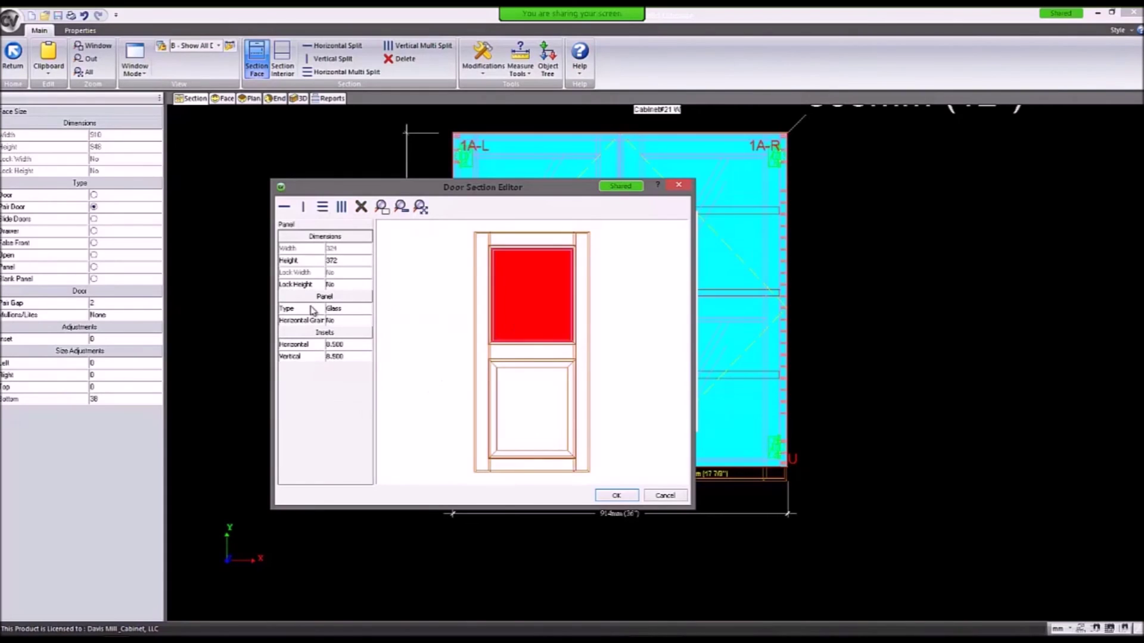
left_click(284, 207)
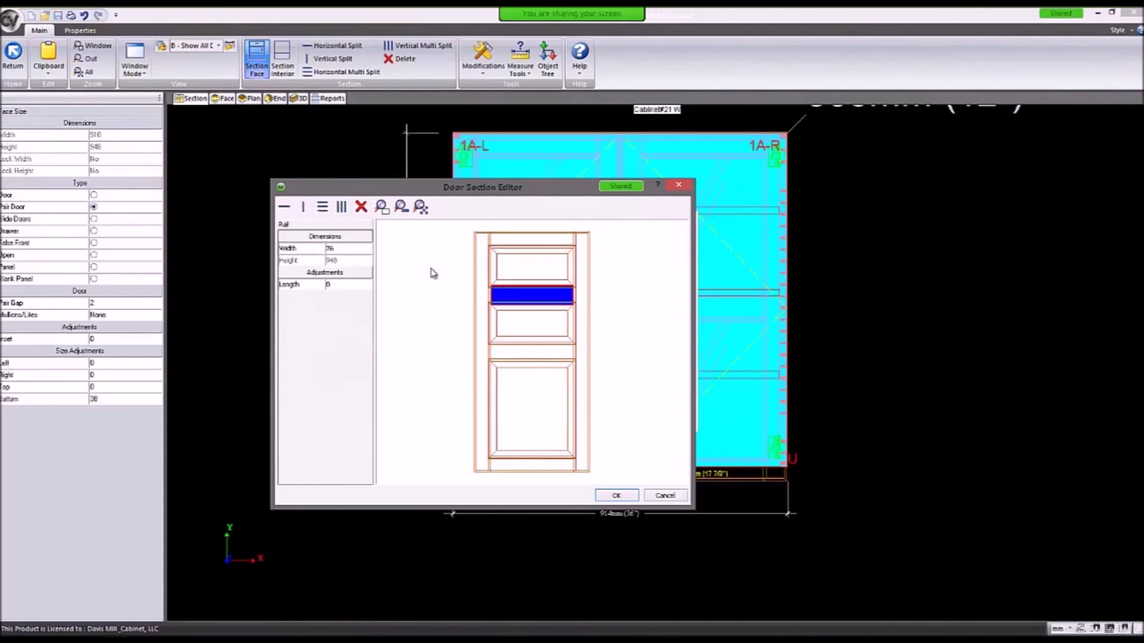
double_click(339, 250)
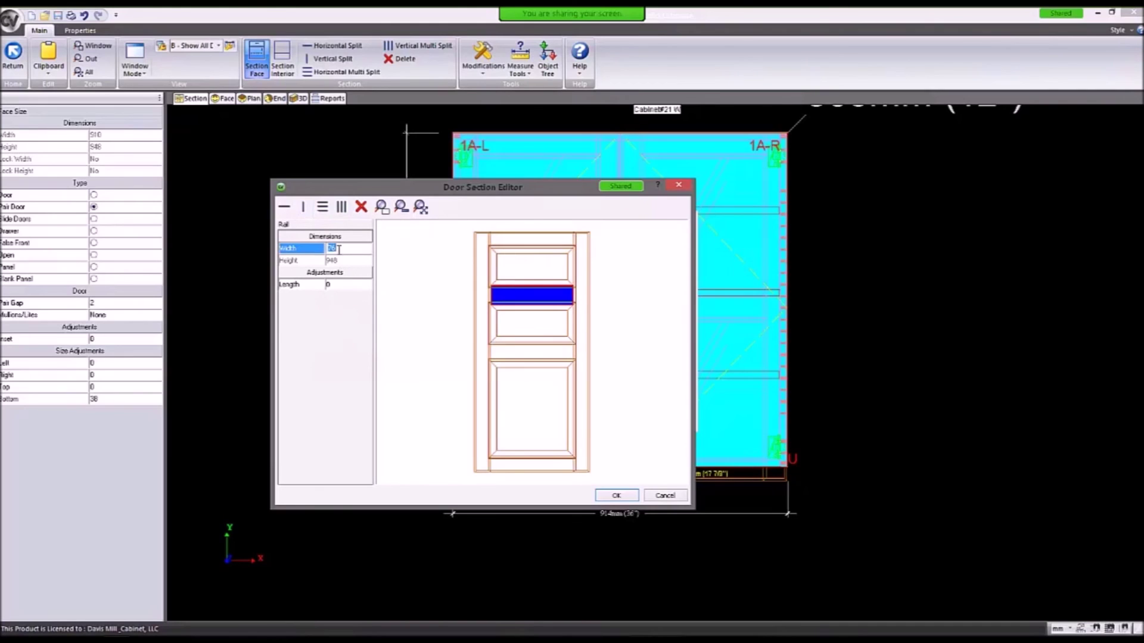
type("32")
Change the type of both panels above the original mid rail to Glass.
left_click(529, 274)
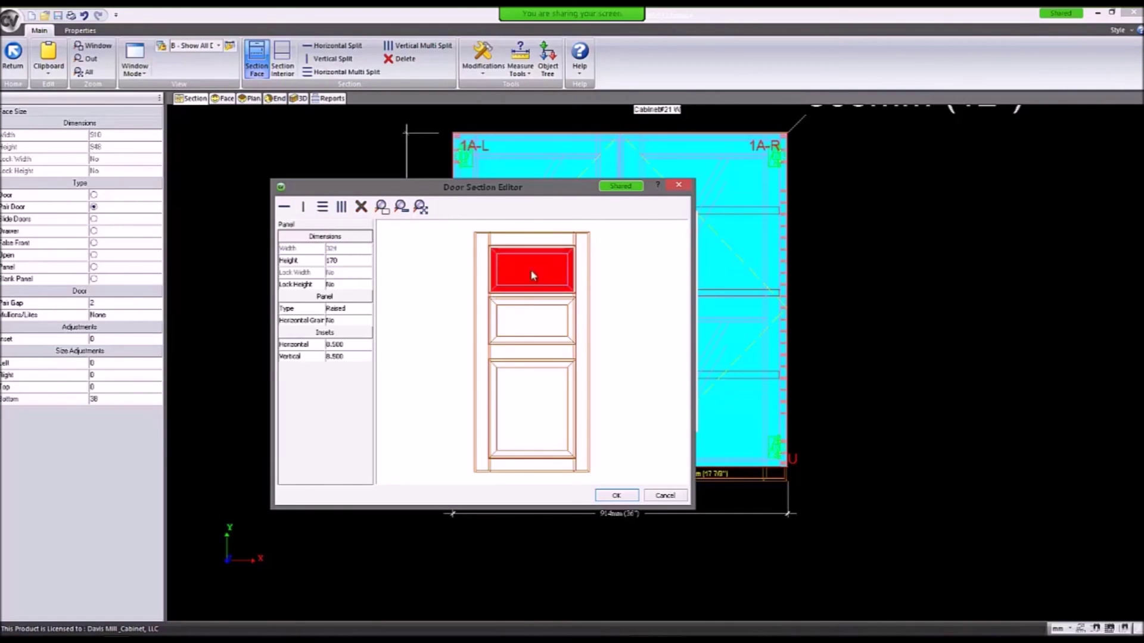
left_click(356, 319)
left_click(357, 332)
left_click(506, 316)
left_click(355, 310)
left_click(357, 315)
left_click(349, 344)
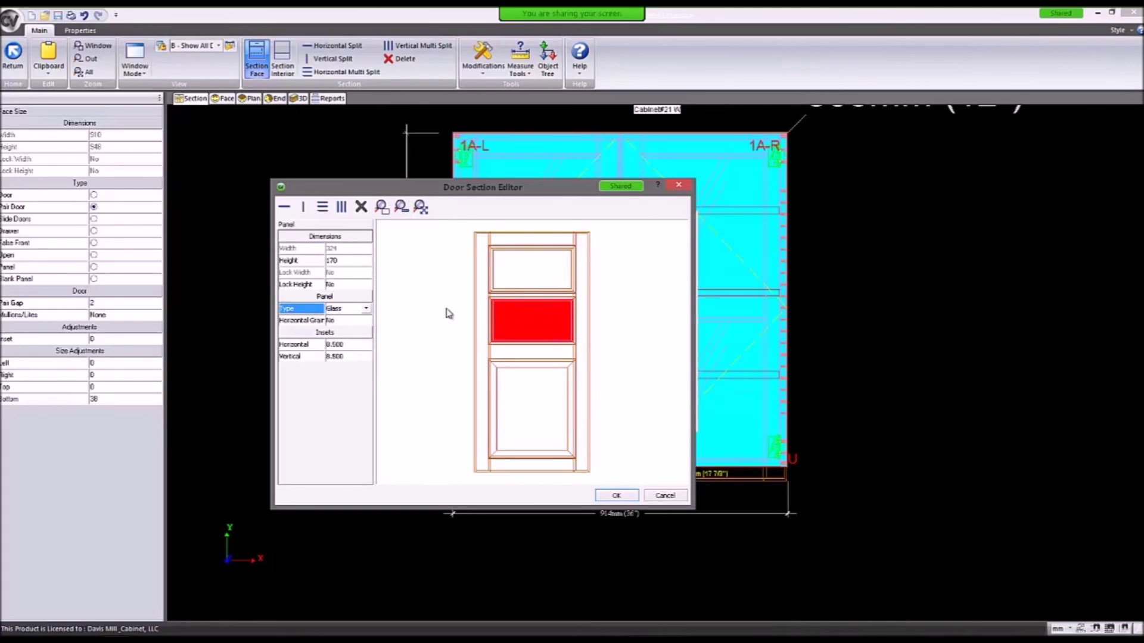
Split the topmost glass panel vertically with a 30 mm wide stile.
left_click(528, 282)
left_click(308, 209)
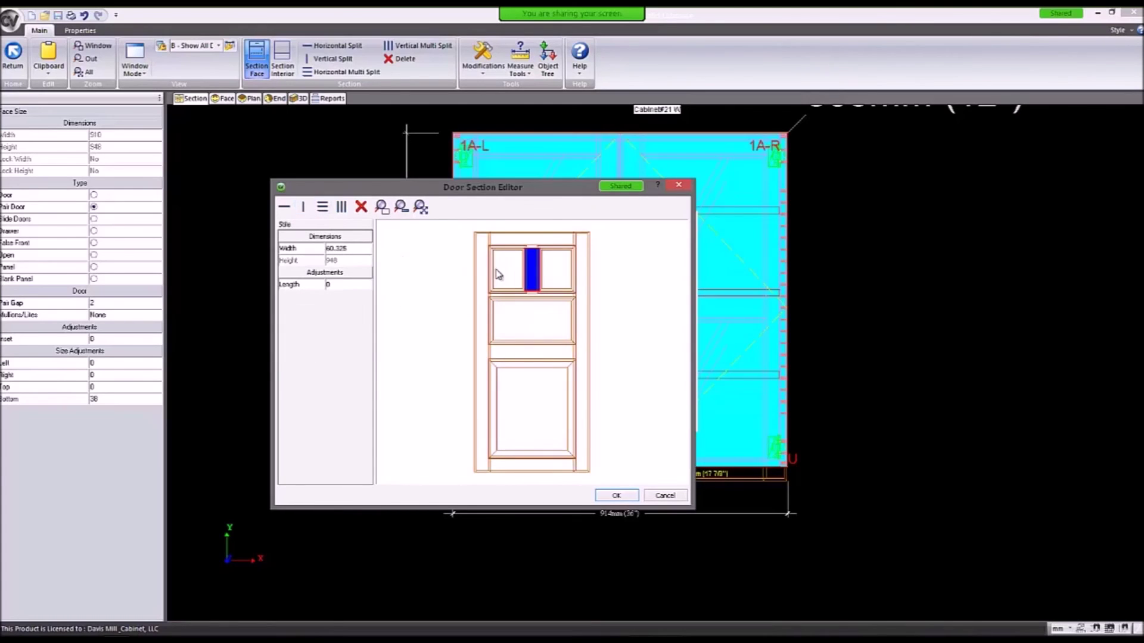
left_click(352, 251)
type("30")
key("Return")
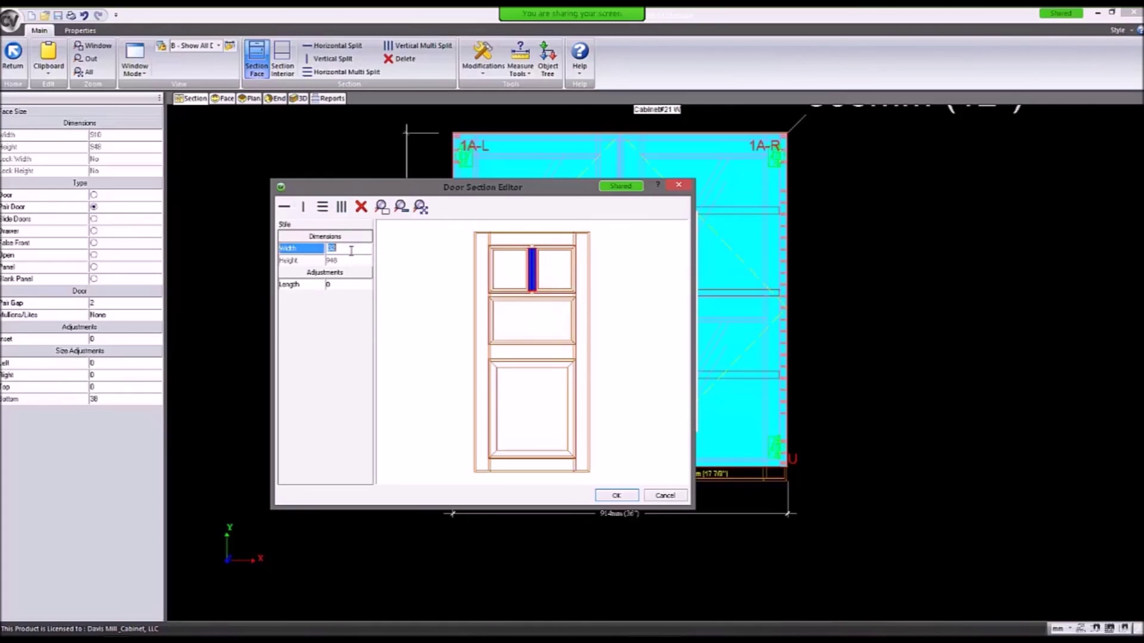
Split the second glass panel vertically as well and apply the sectioned design to the pair of doors.
left_click(508, 310)
left_click(303, 207)
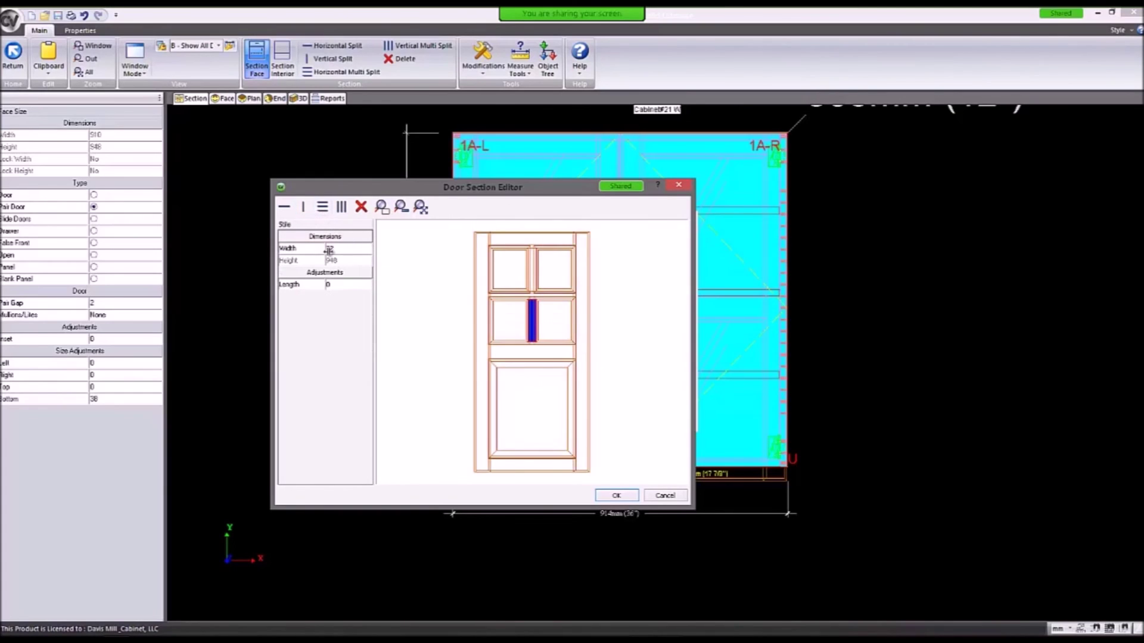
left_click(429, 322)
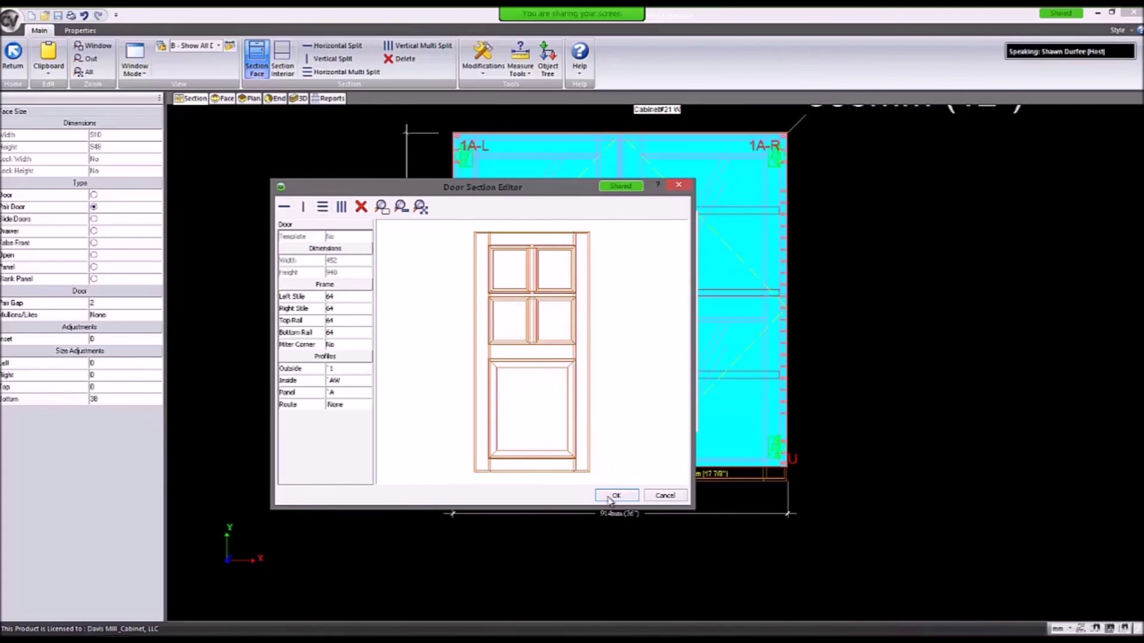
left_click(617, 496)
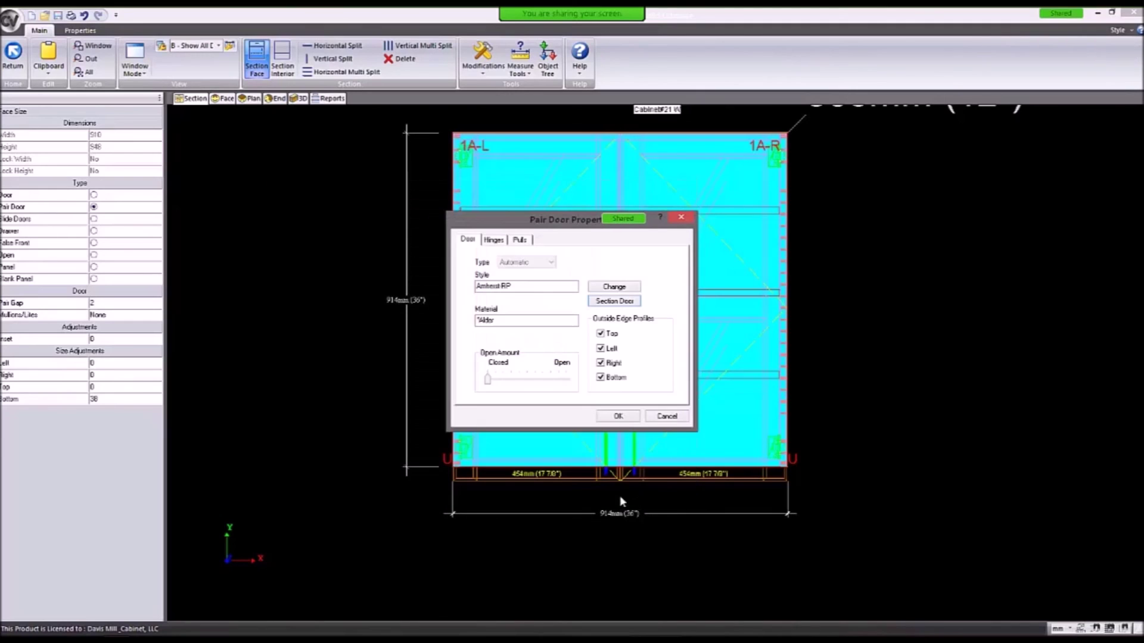
left_click(621, 416)
Inspect the cabinet's sectioned doors from an angle in 3D.
left_click(298, 98)
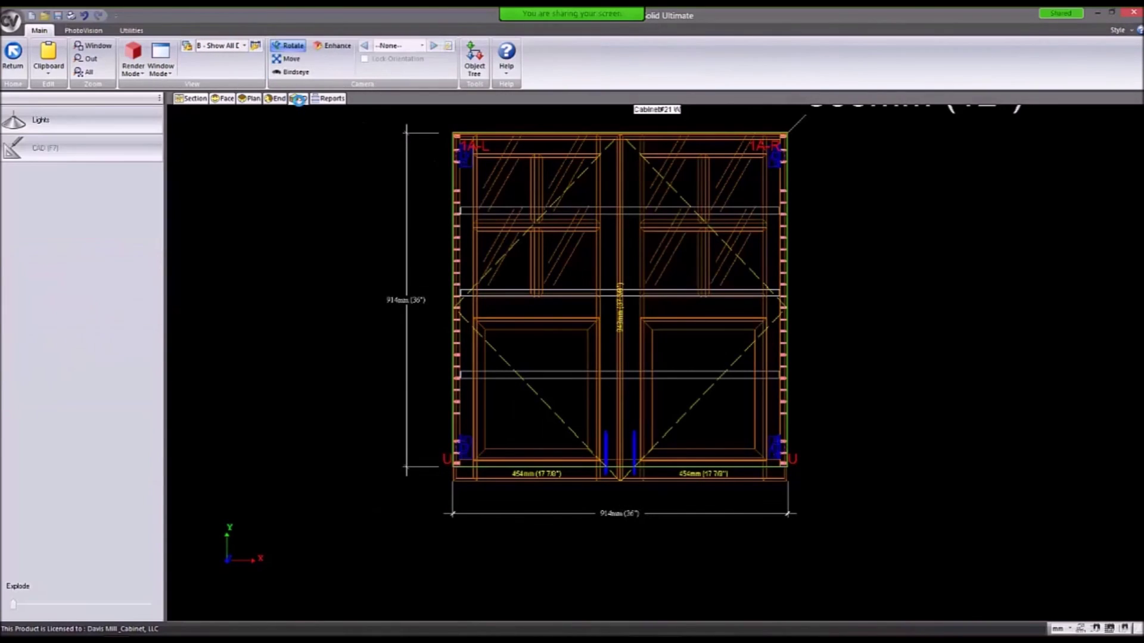
left_click_drag(725, 245, 421, 315)
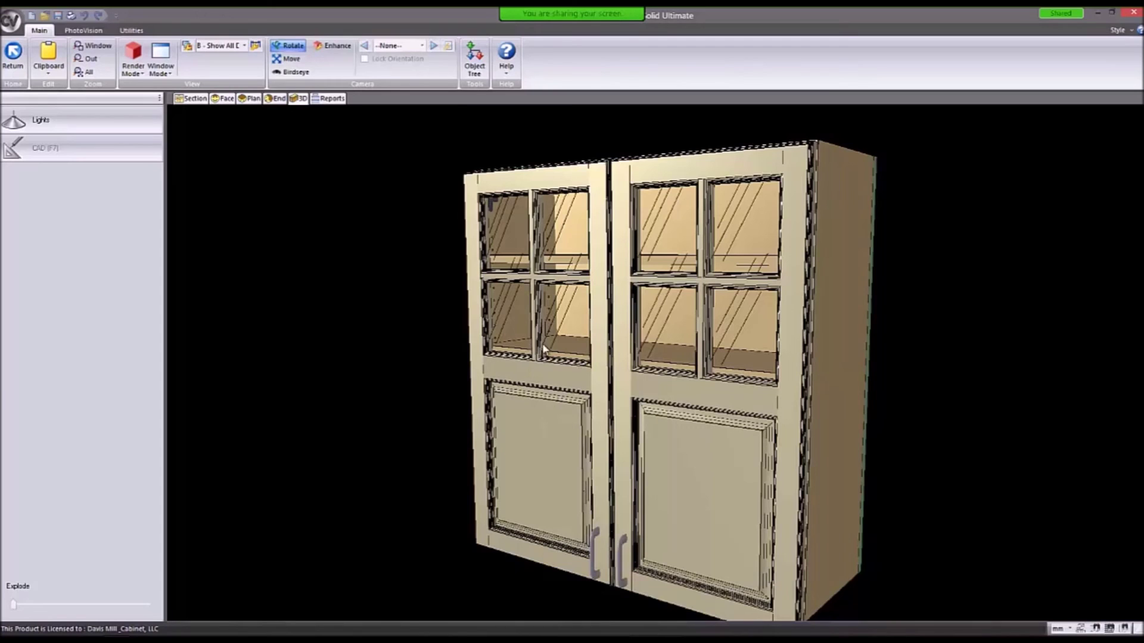
key("Escape")
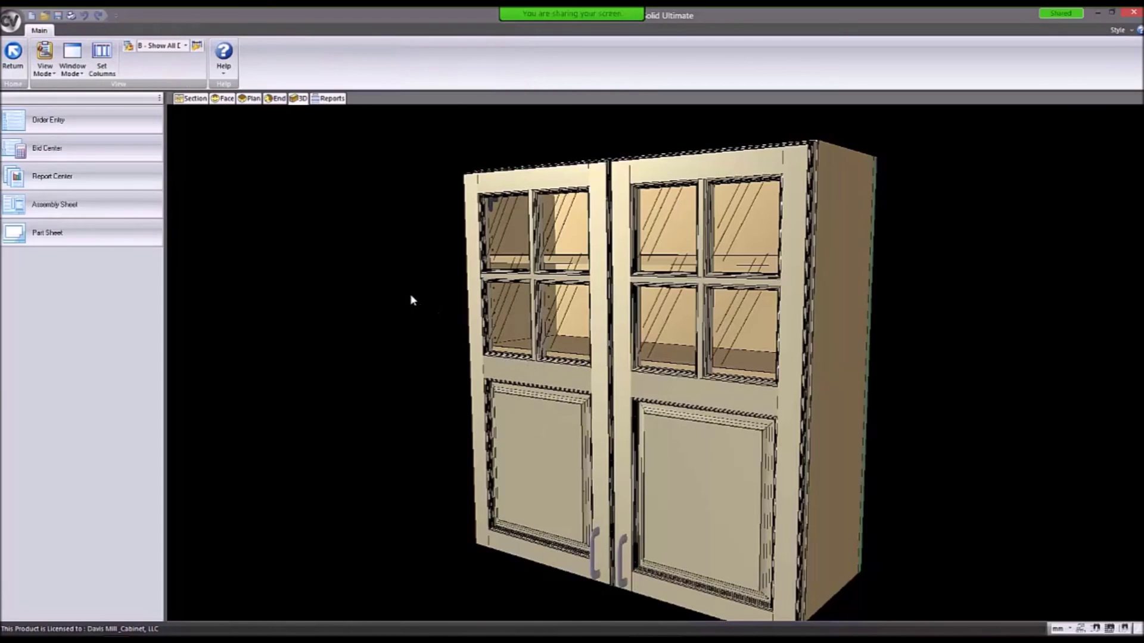
scroll(457, 253, "down", 2)
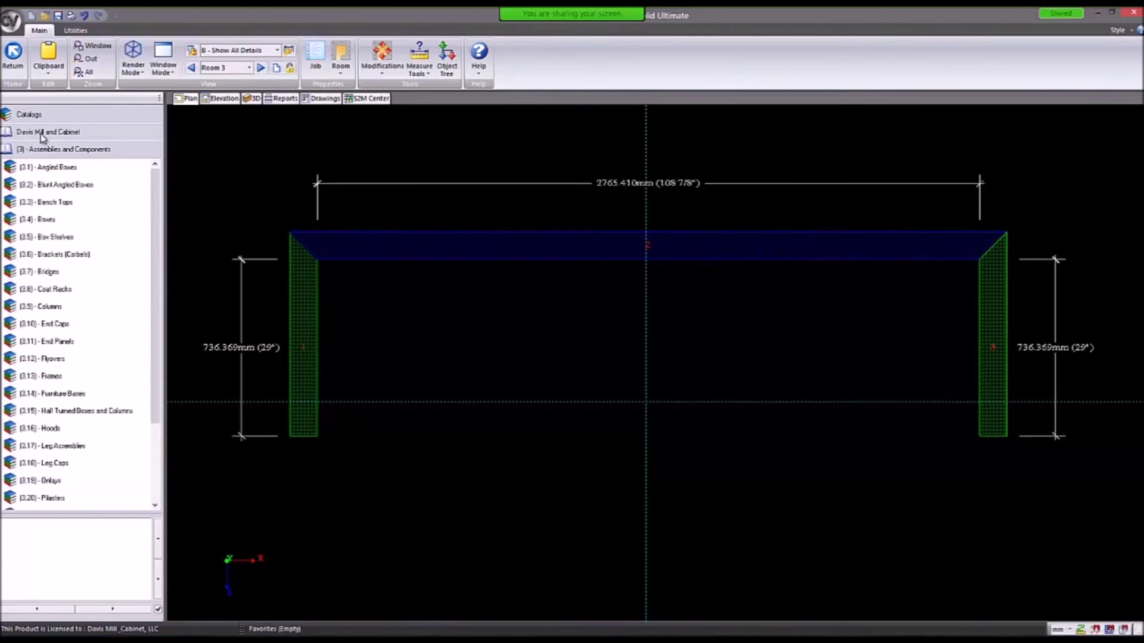
Show the top level of the Davis Mill and Cabinet catalog and open its Section 1 - Cabinets documentation folder in File Explorer.
left_click(42, 133)
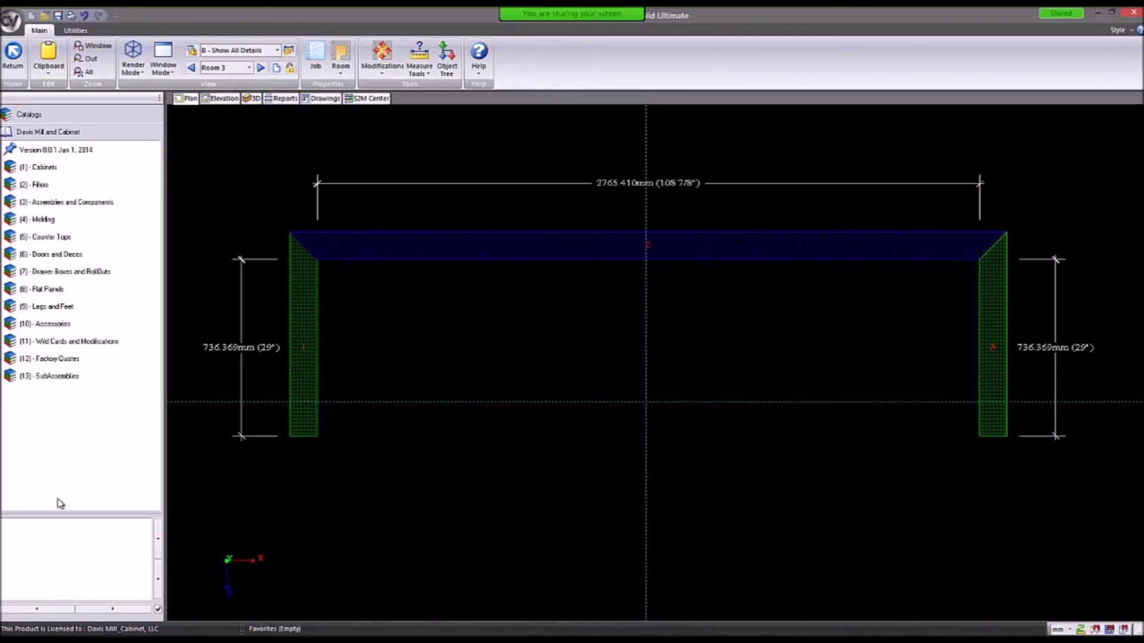
key("super+e")
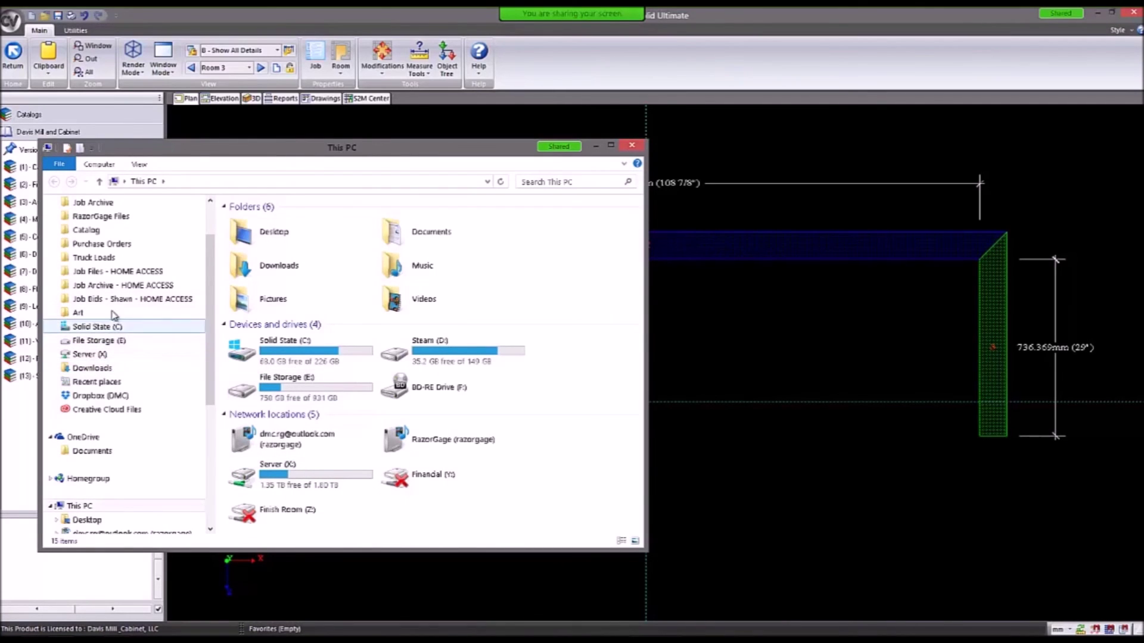
left_click(98, 234)
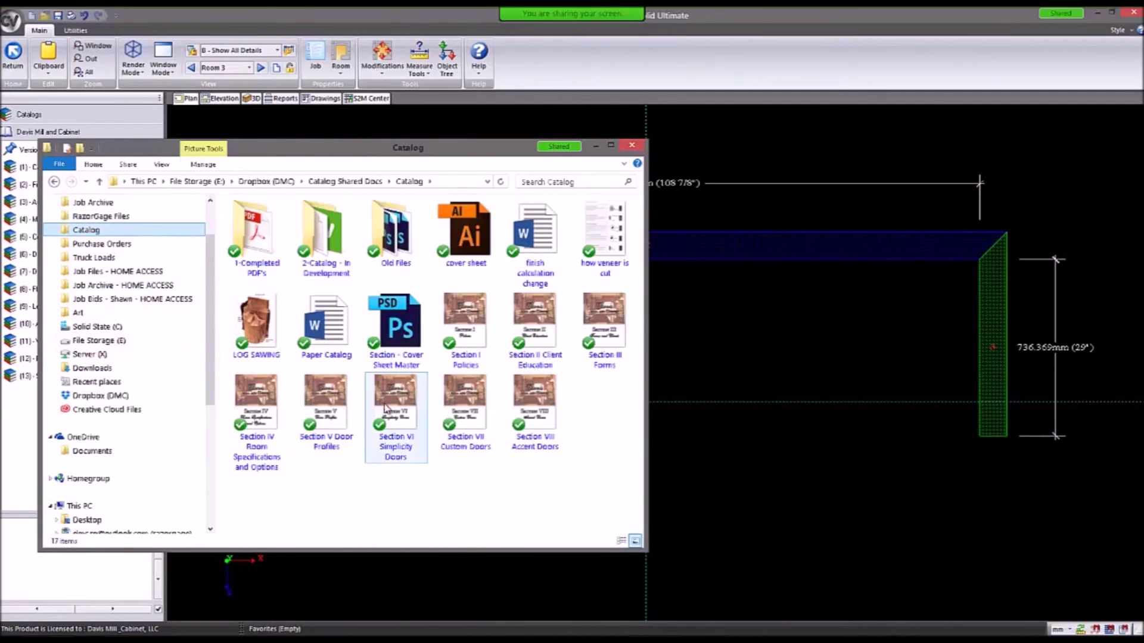
mouse_move(436, 160)
left_mouse_down()
mouse_move(596, 167)
mouse_move(569, 137)
left_mouse_up()
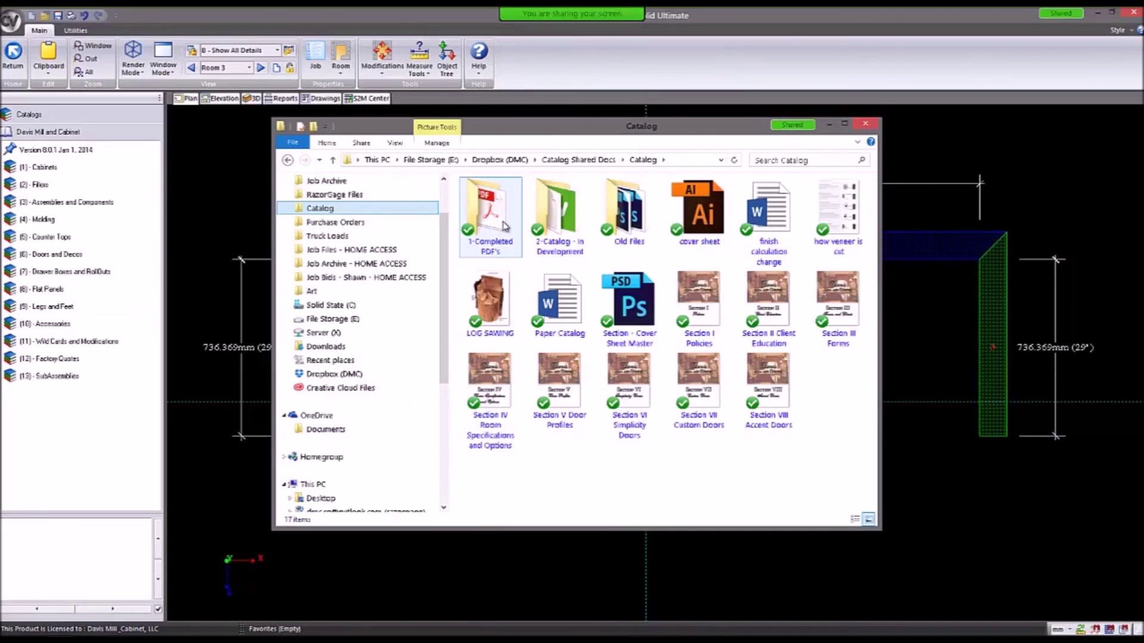
double_click(554, 222)
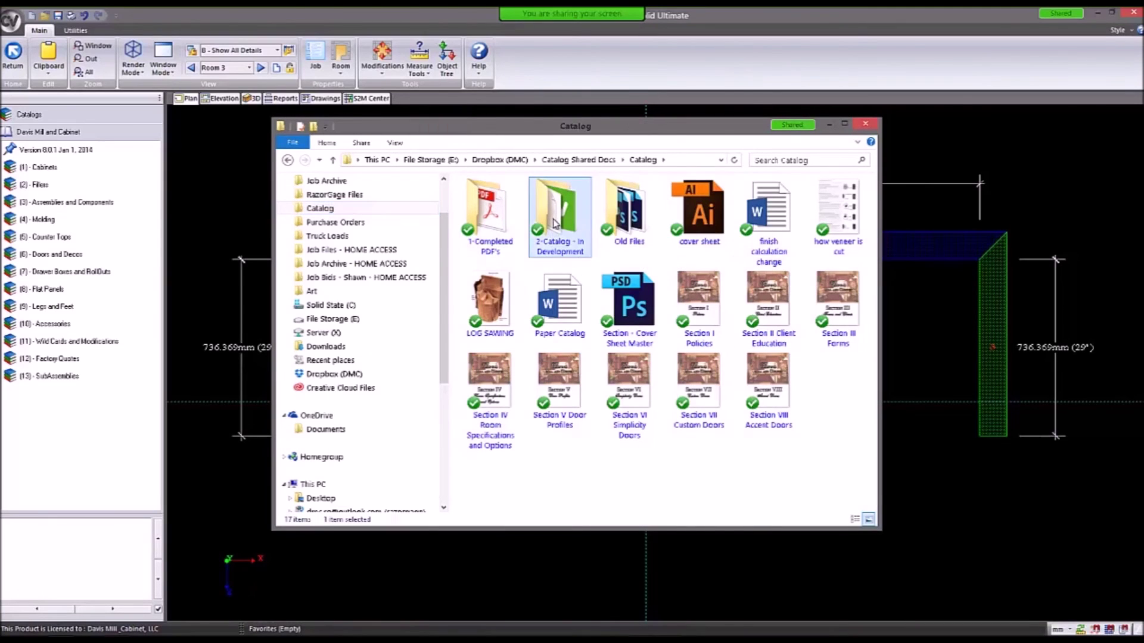
scroll(583, 352, "down", 1)
scroll(583, 352, "up", 1)
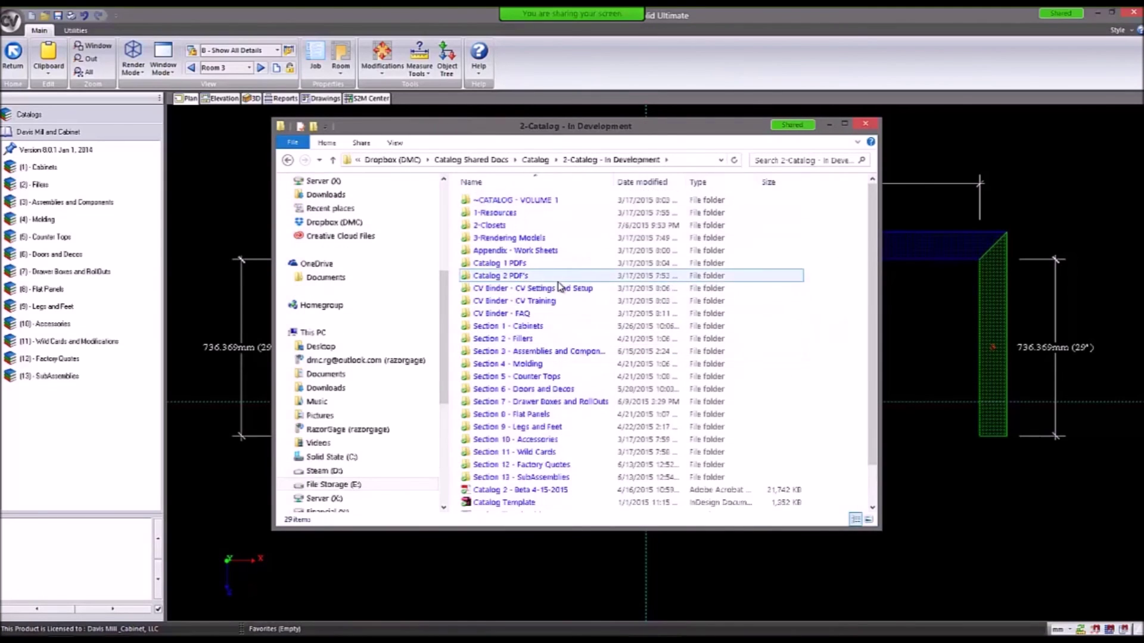
double_click(529, 331)
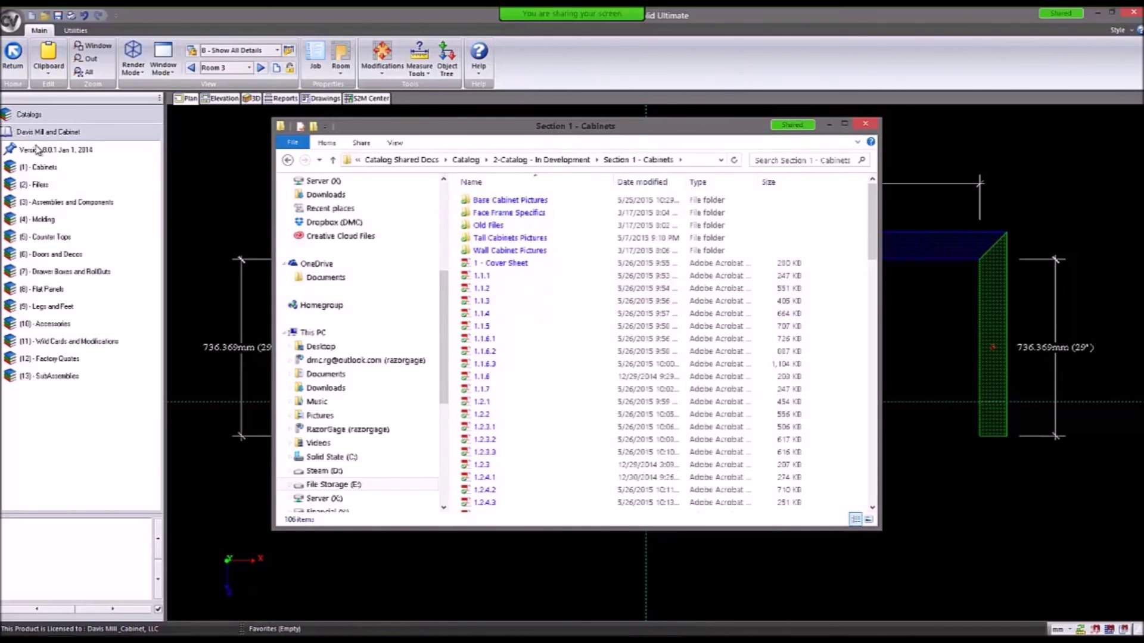
Switch back to Cabinet Vision and browse the catalog to the (1.1.1) - Doors group of the base cabinets.
double_click(24, 170)
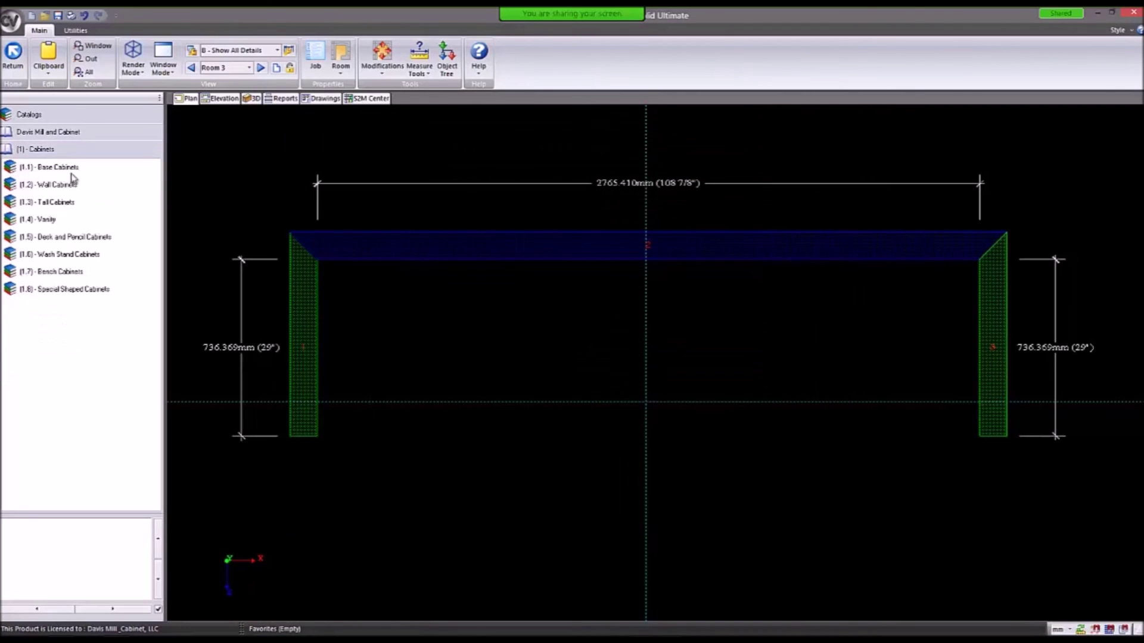
double_click(33, 170)
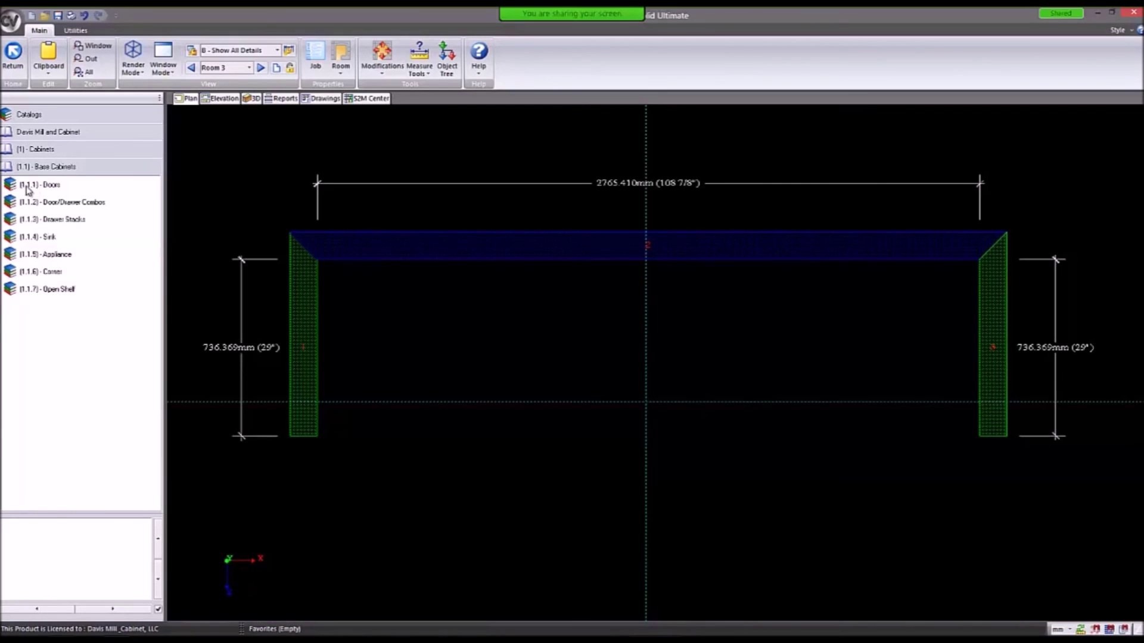
double_click(34, 186)
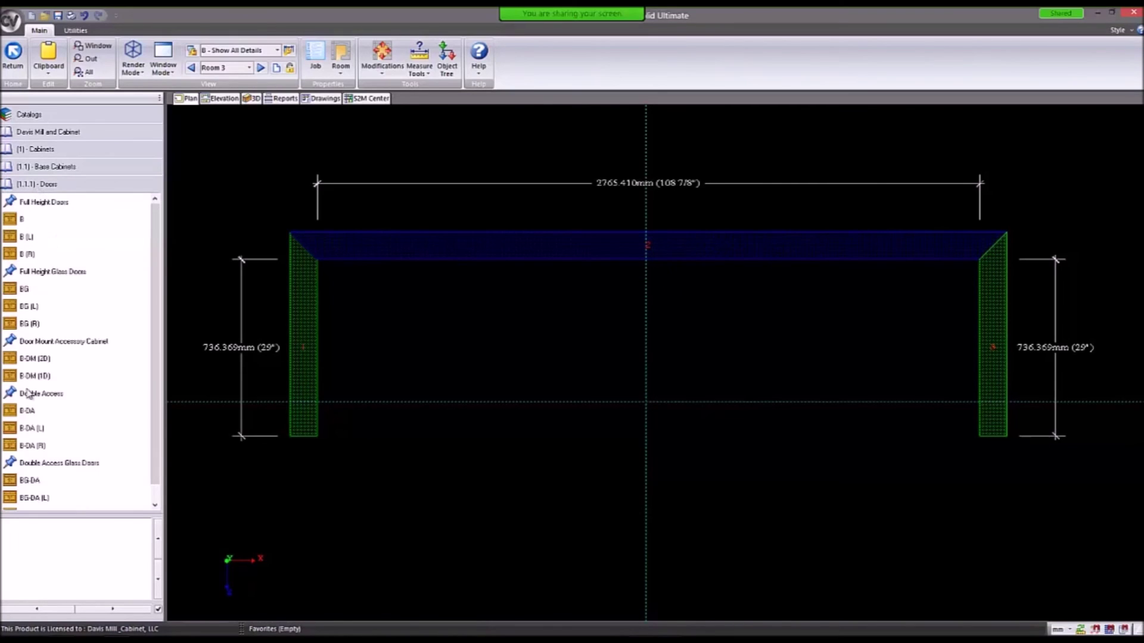
Return to the documentation folder and open the Section 1 - Cabinets PDF in Acrobat.
key("alt+Tab")
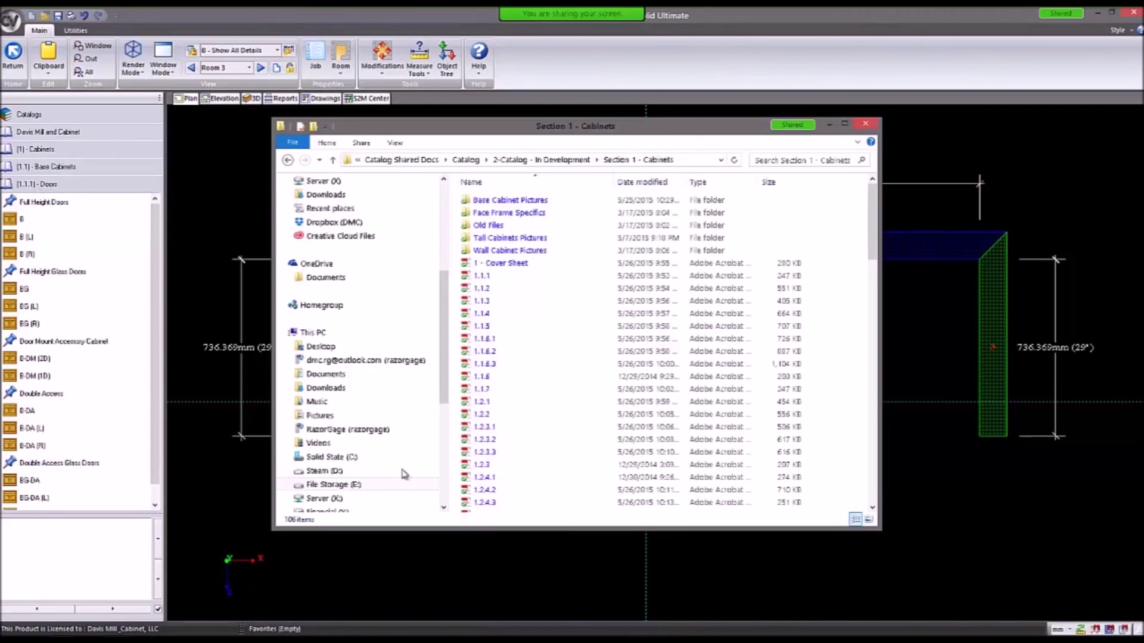
left_click(484, 276)
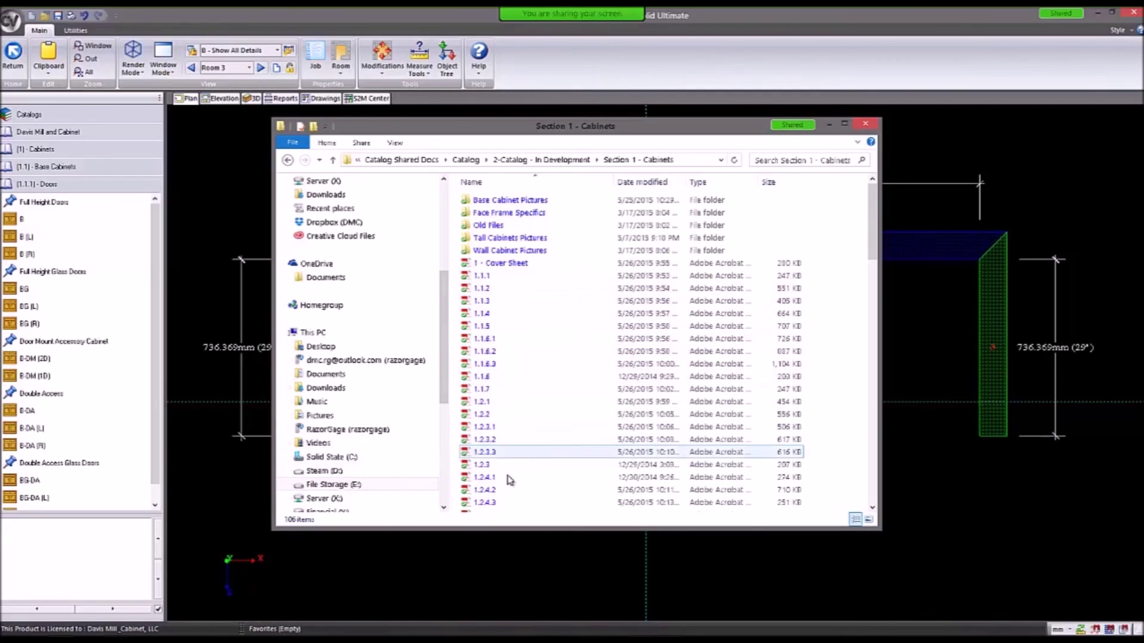
scroll(551, 429, "down", 10)
scroll(554, 440, "down", 10)
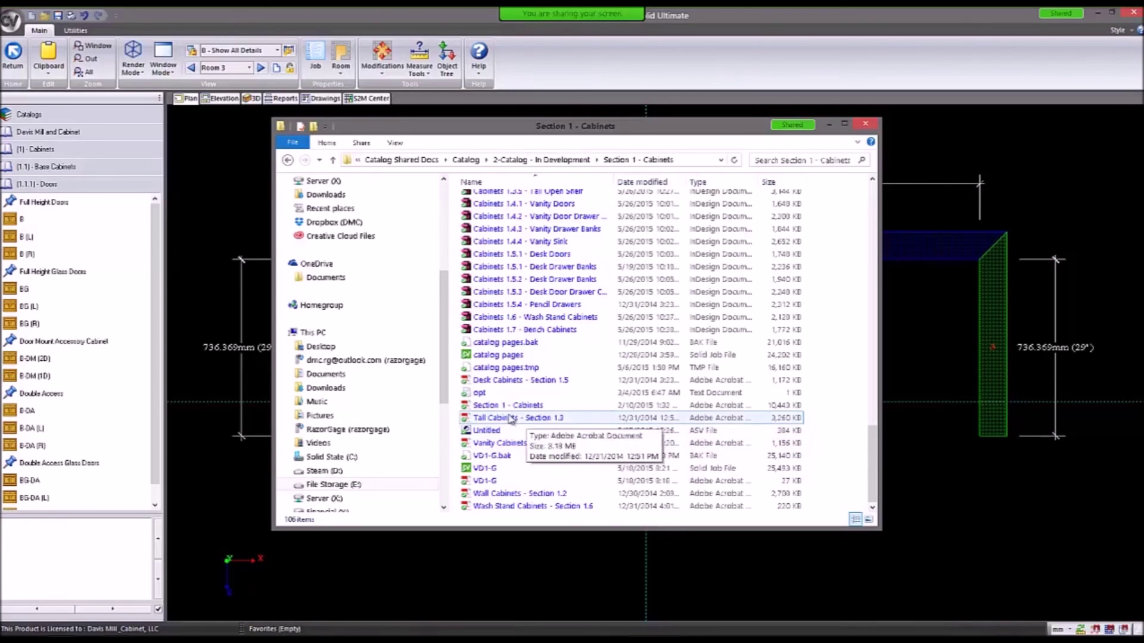
left_click(492, 406)
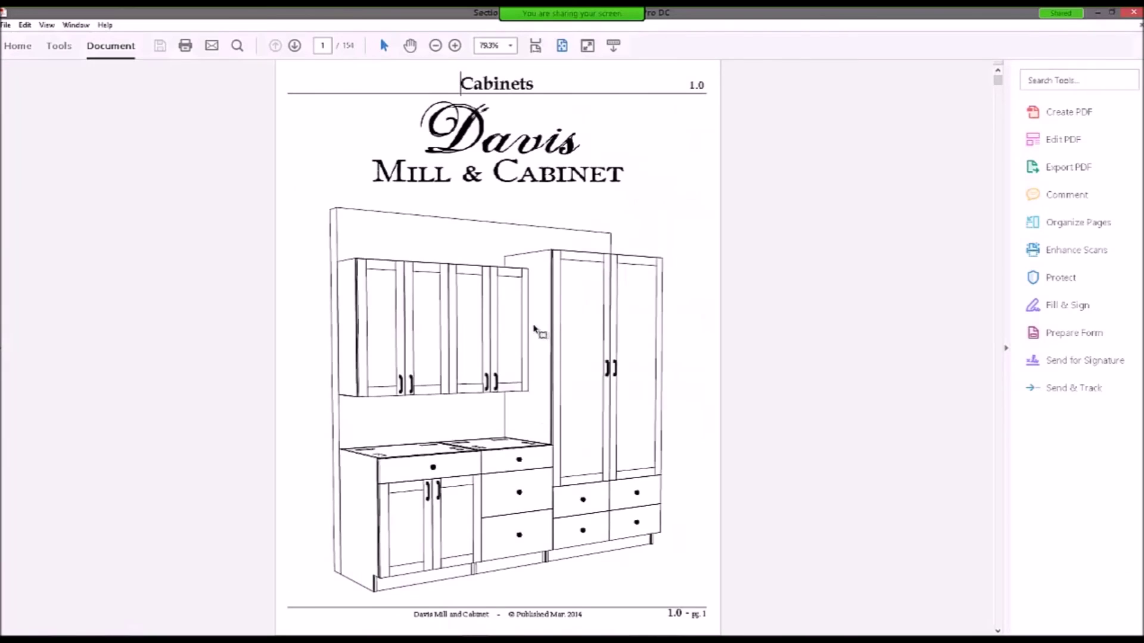
Examine the base cabinet pages of sections 1.1.1 and 1.1.2, comparing the interior finishes of the standard and glass door cabinets.
scroll(539, 332, "down", 2)
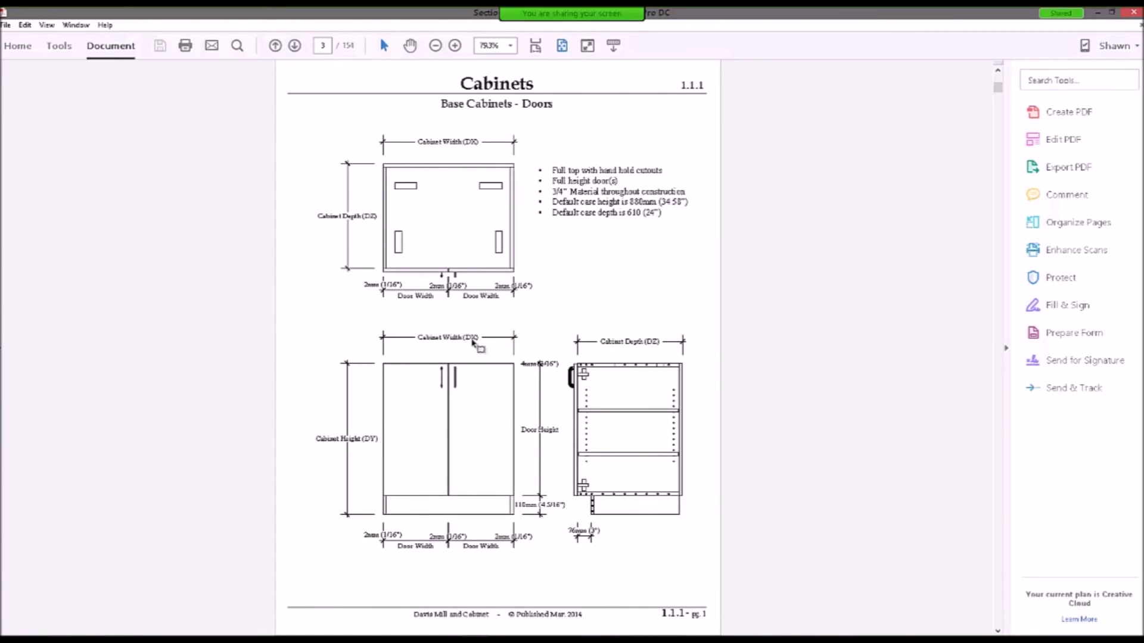
scroll(470, 340, "down", 1)
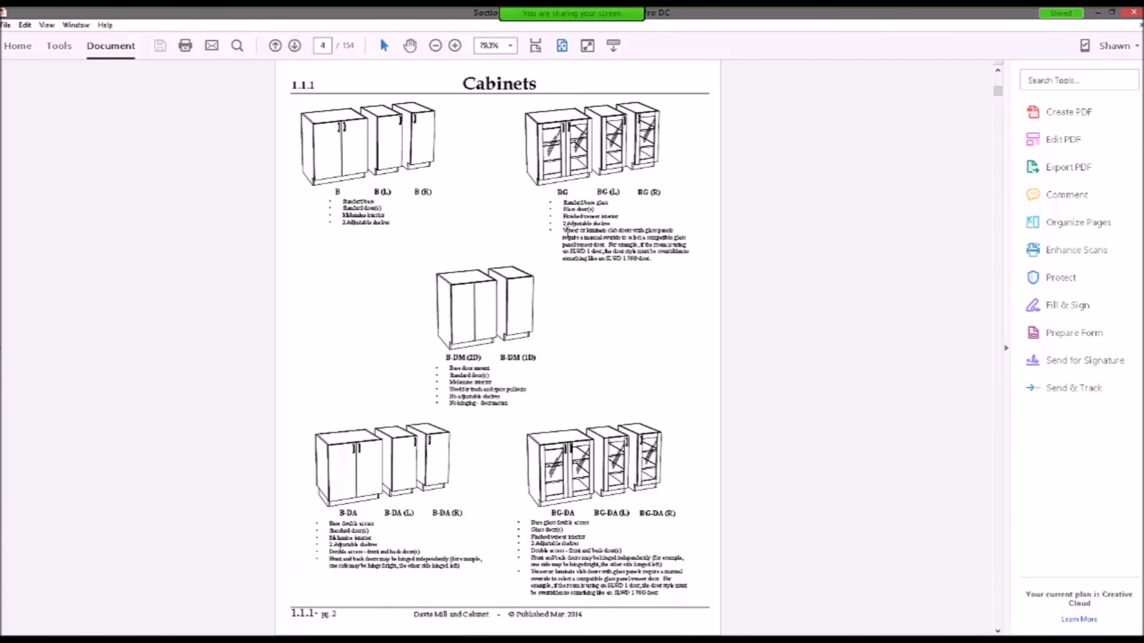
left_click_drag(342, 215, 385, 216)
left_click_drag(562, 216, 617, 218)
left_click(553, 287)
scroll(554, 283, "down", 3)
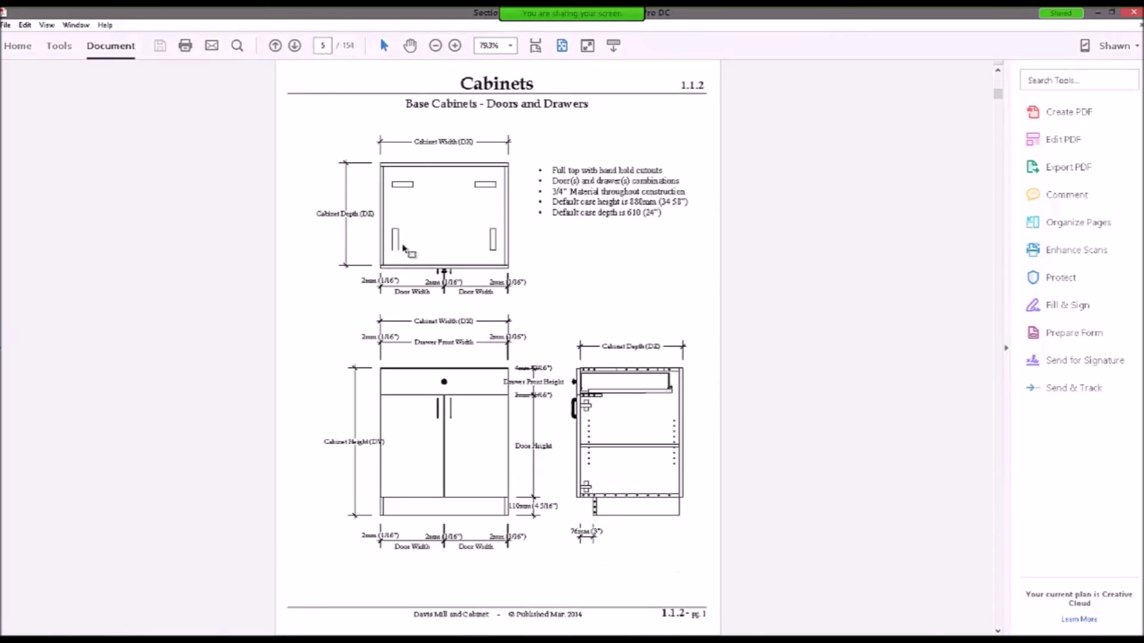
Review the PDF's base cabinet pages from section 1.1.1 through the 1.1.2 door and drawer cabinet models.
scroll(485, 243, "up", 3)
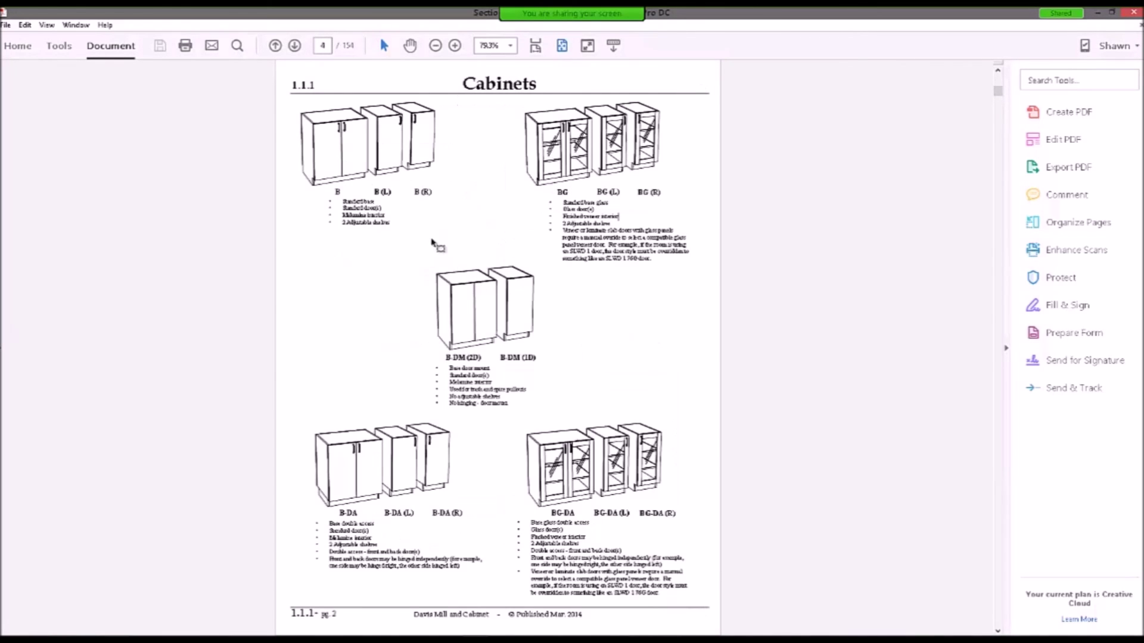
scroll(484, 249, "down", 3)
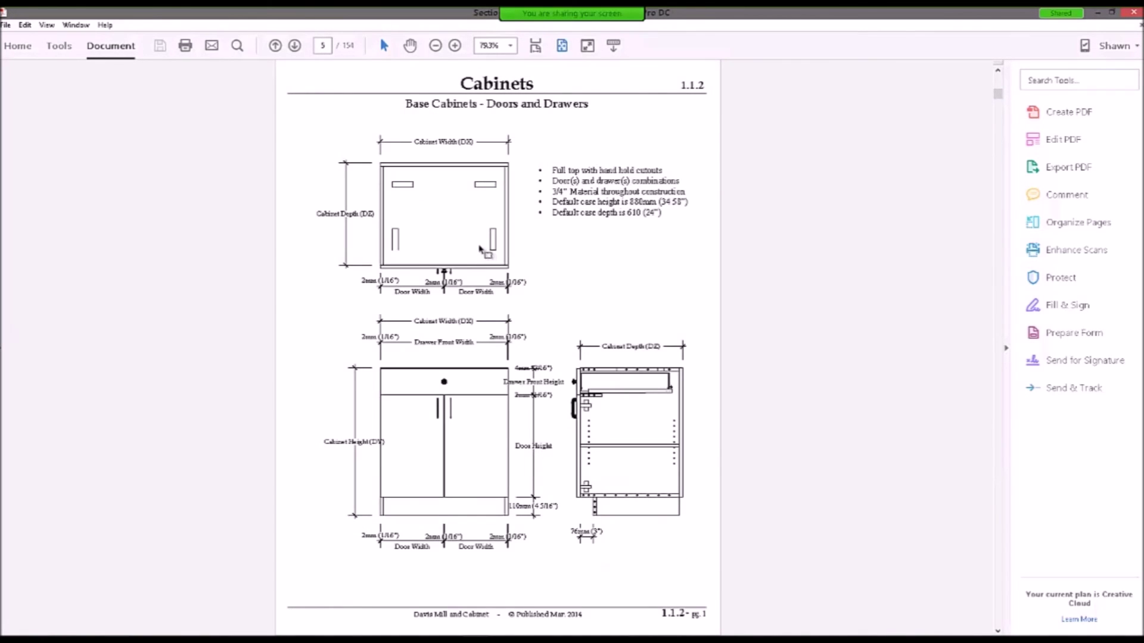
scroll(460, 396, "down", 3)
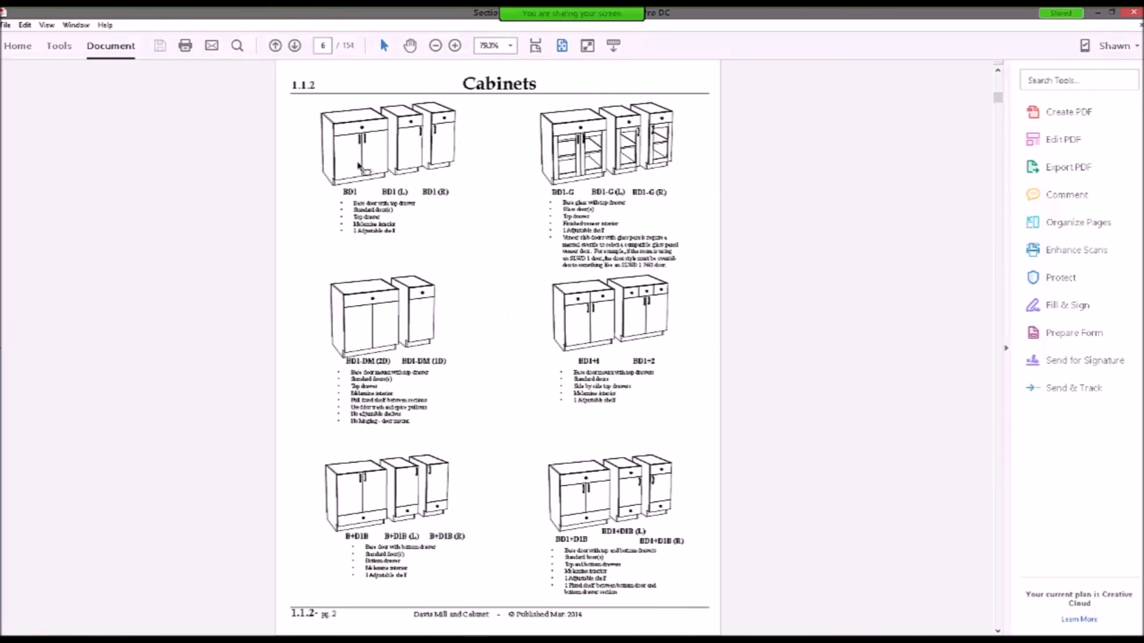
Switch to Cabinet Vision and show the matching (1.1.2) - Door/Drawer Combos group of the base cabinets.
left_click(160, 640)
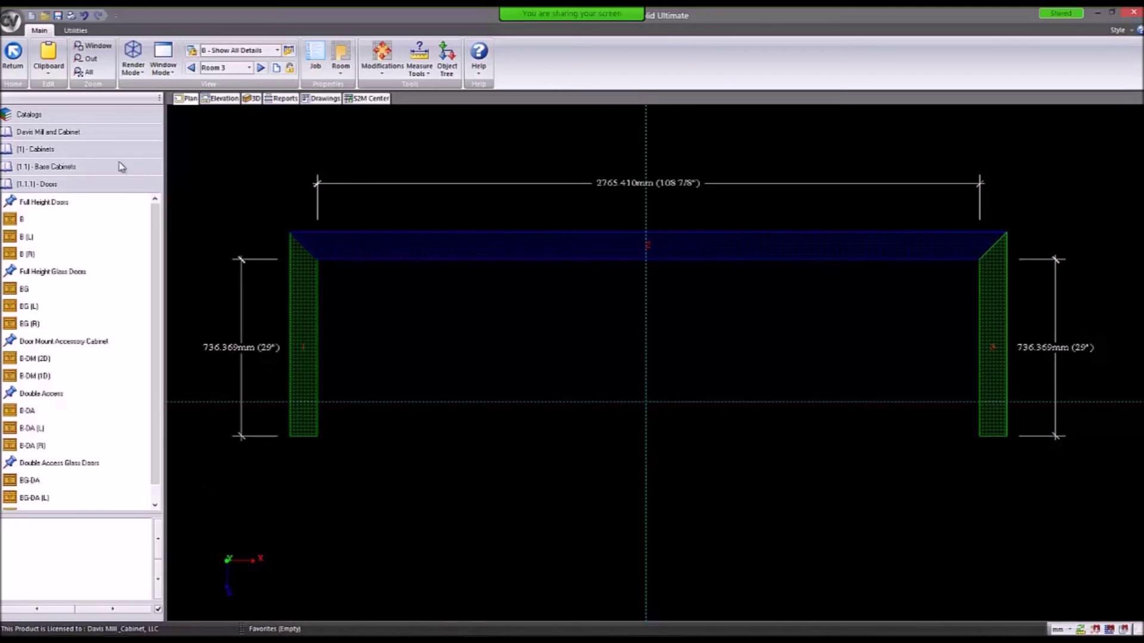
left_click(49, 184)
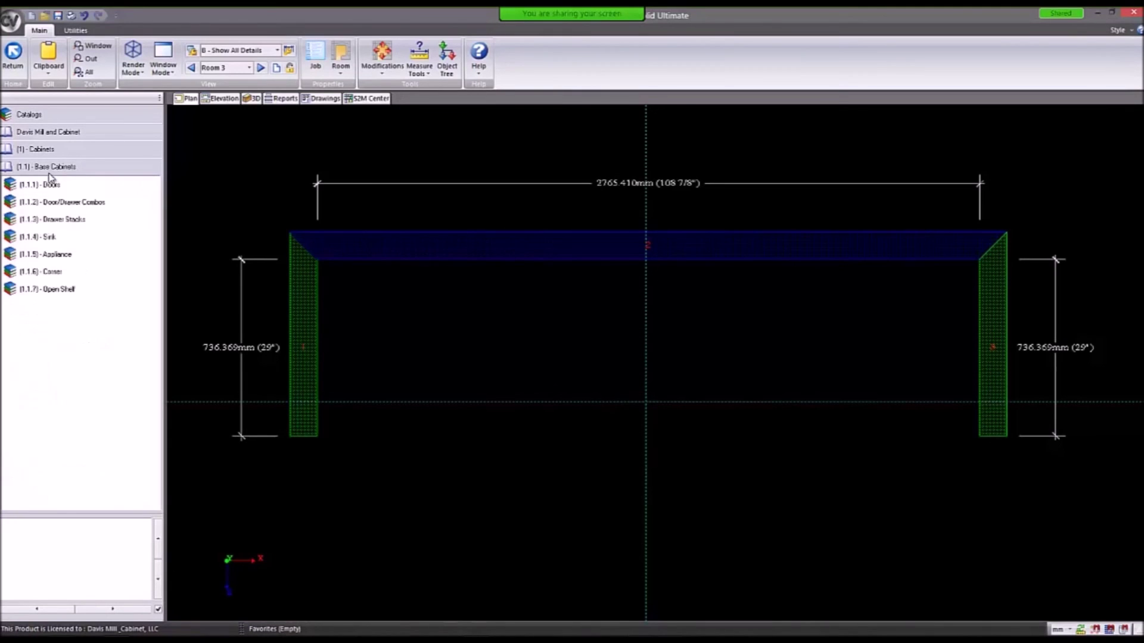
left_click(37, 202)
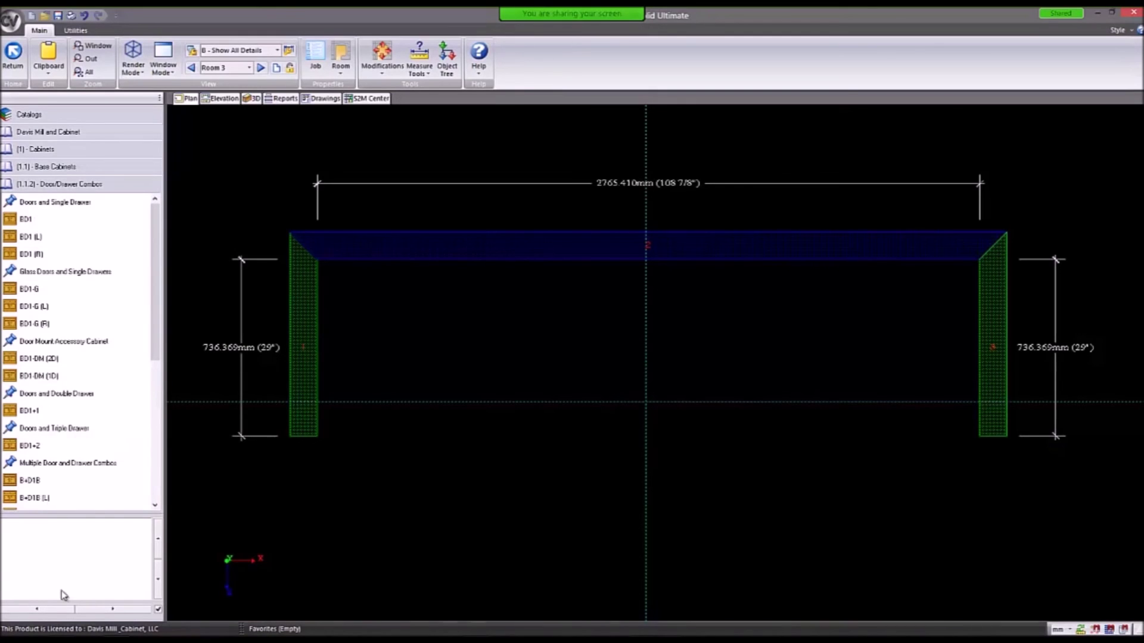
Return to the Acrobat PDF and page through its sections from base drawer cabinets to the wall corner cabinet layouts in 1.2.3.2.
key("alt+Tab")
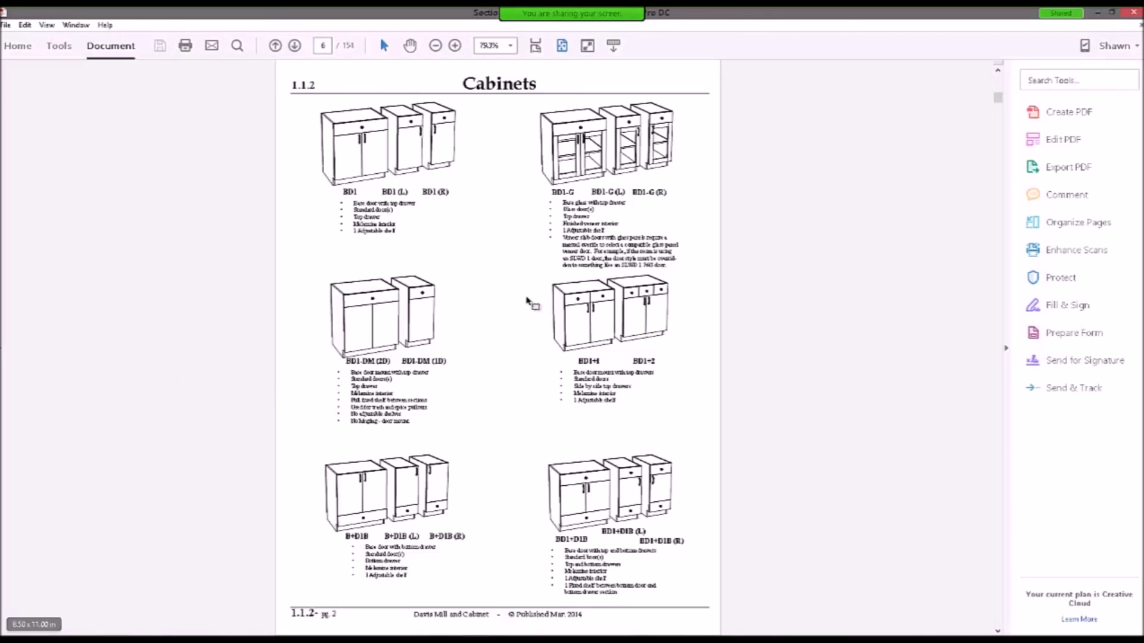
scroll(396, 296, "down", 8)
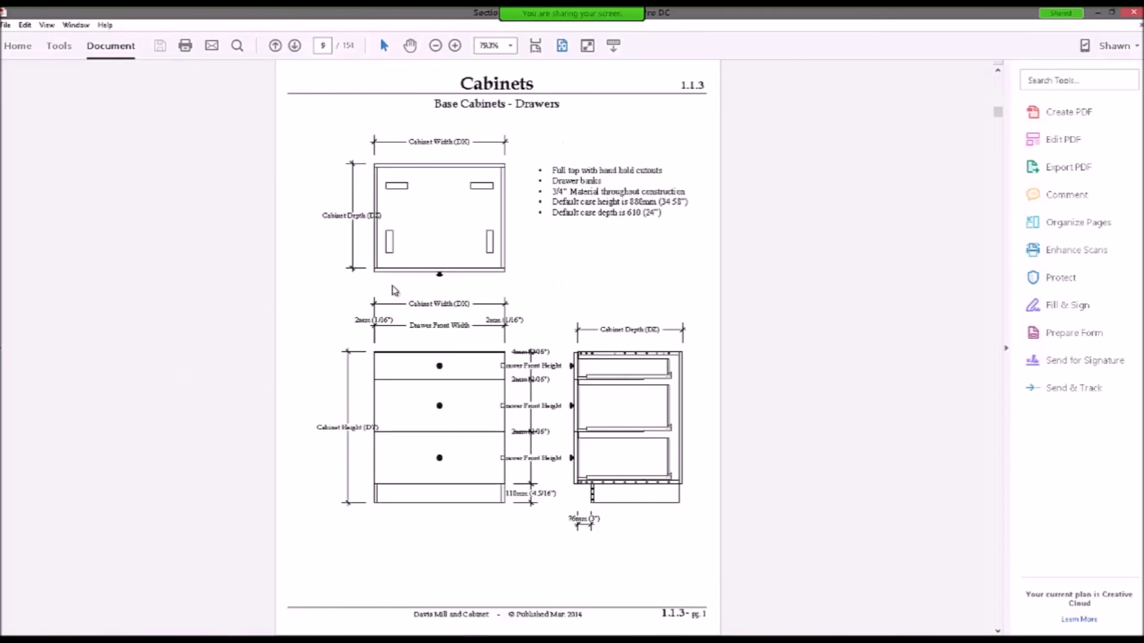
scroll(395, 288, "down", 13)
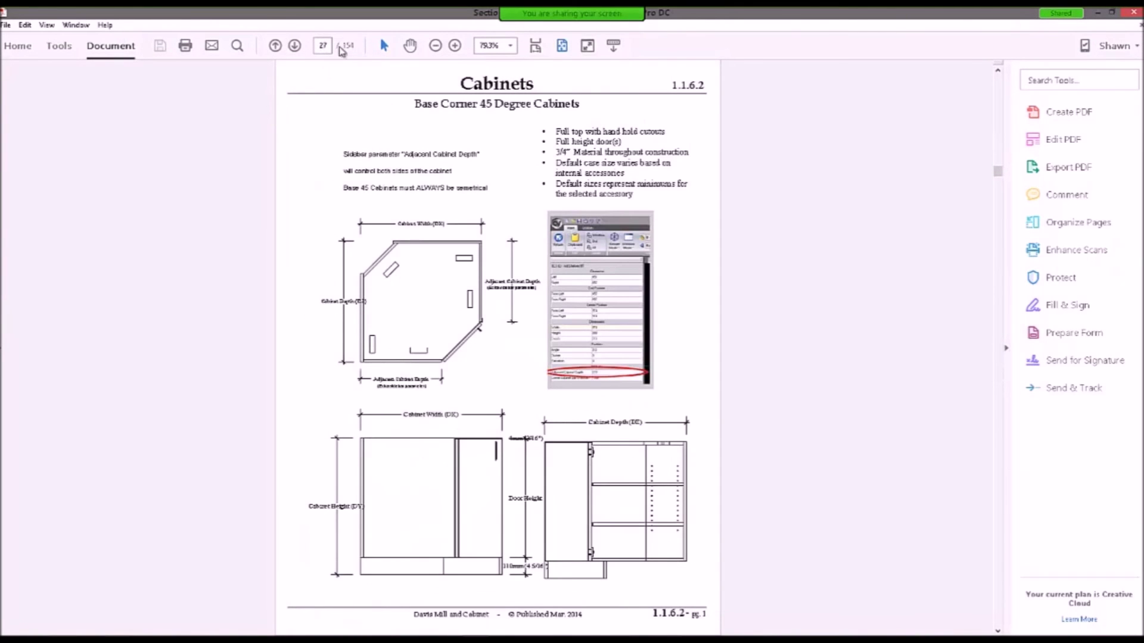
scroll(486, 186, "down", 13)
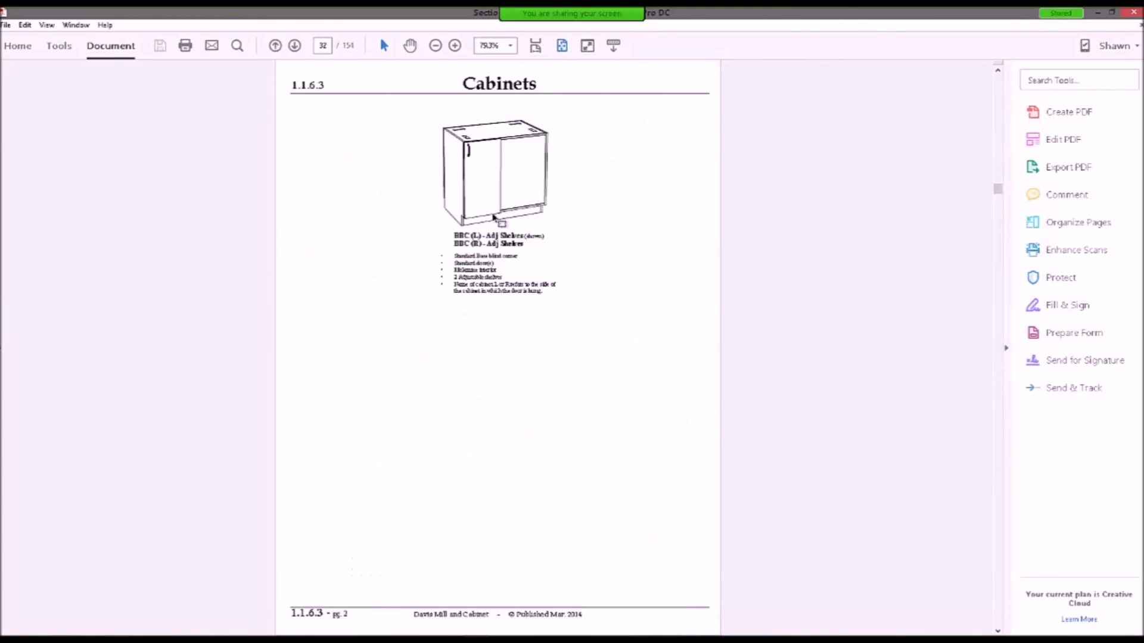
scroll(442, 277, "down", 8)
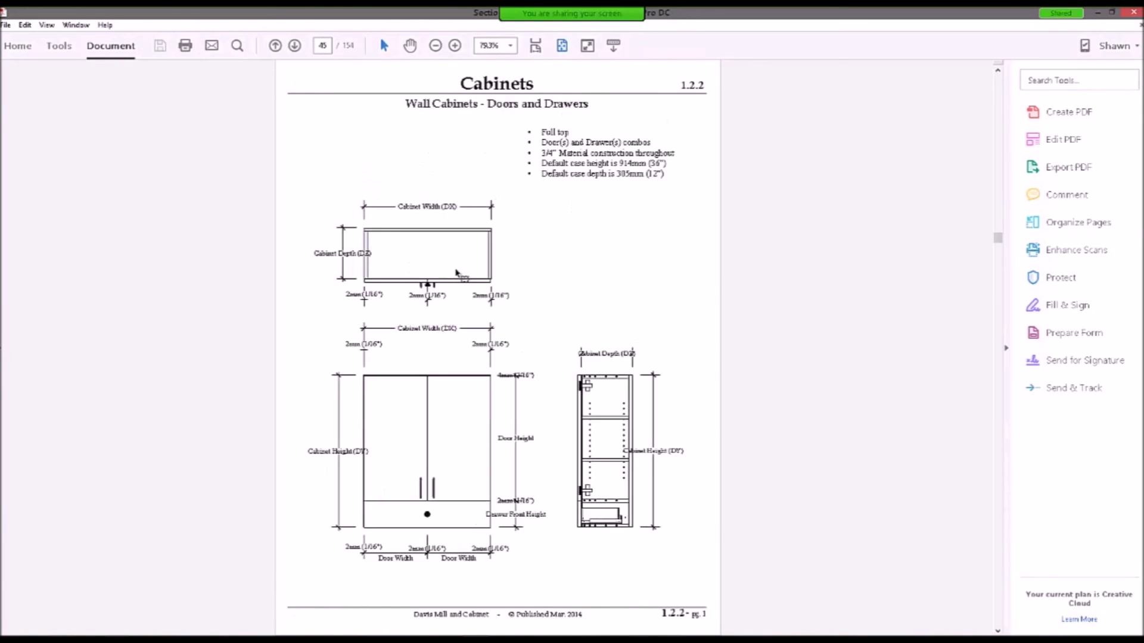
scroll(465, 274, "down", 13)
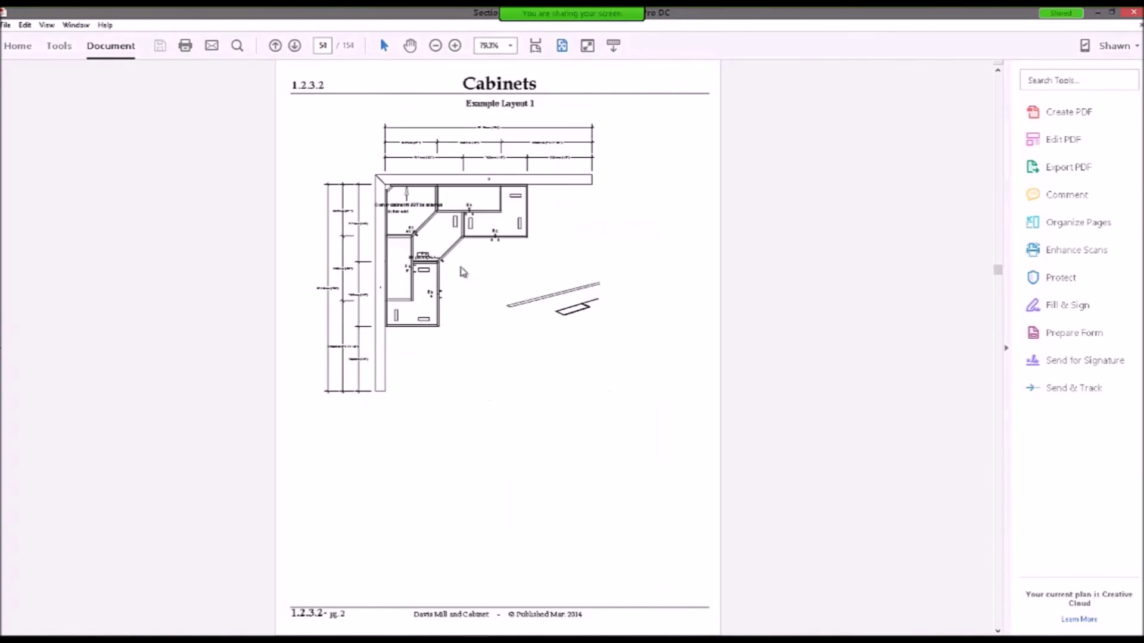
scroll(470, 271, "down", 3)
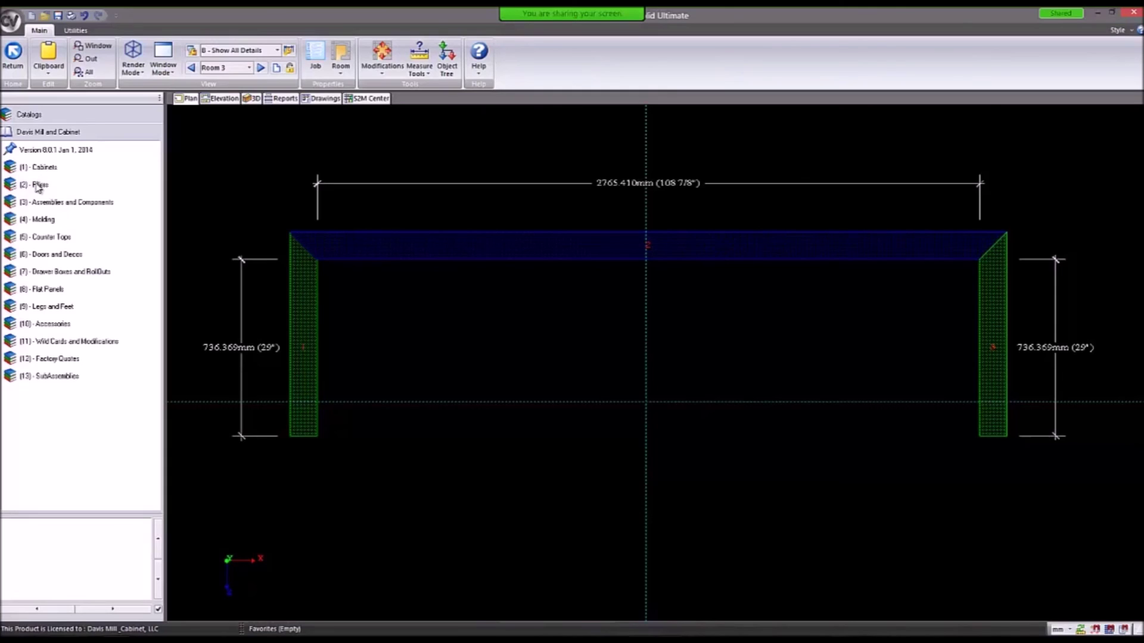
Browse the catalog's (2) - Fillers section, covering Solid Wood and the Veneer group (2.2.3) - Flat Filler/Styled Fillers.
left_click(40, 188)
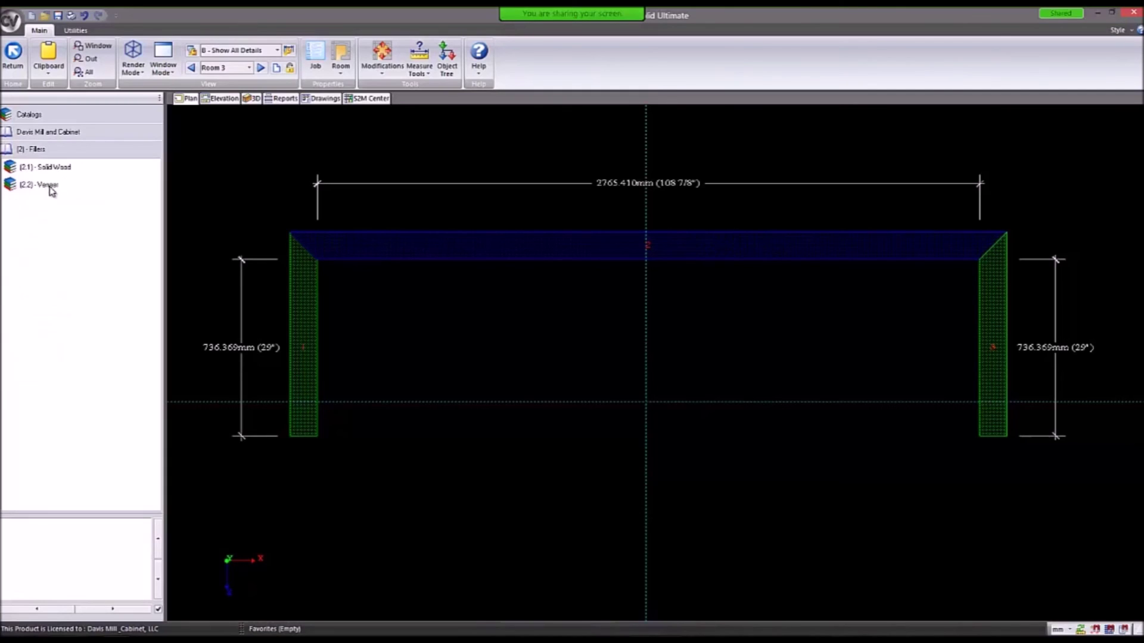
left_click(58, 168)
left_click(43, 168)
left_click(51, 187)
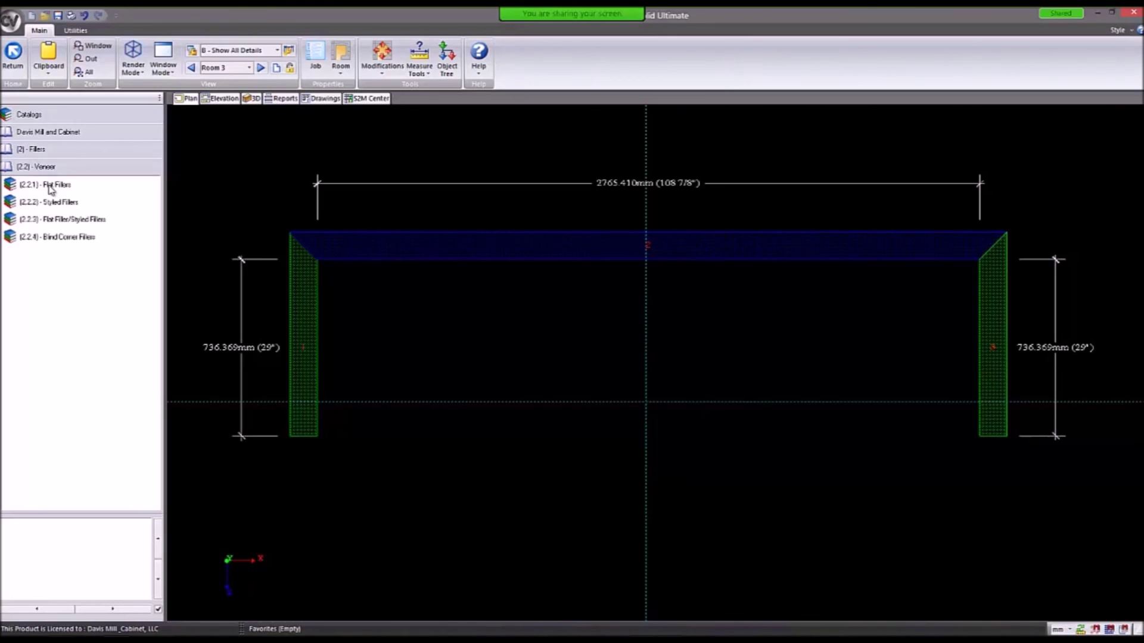
left_click(66, 220)
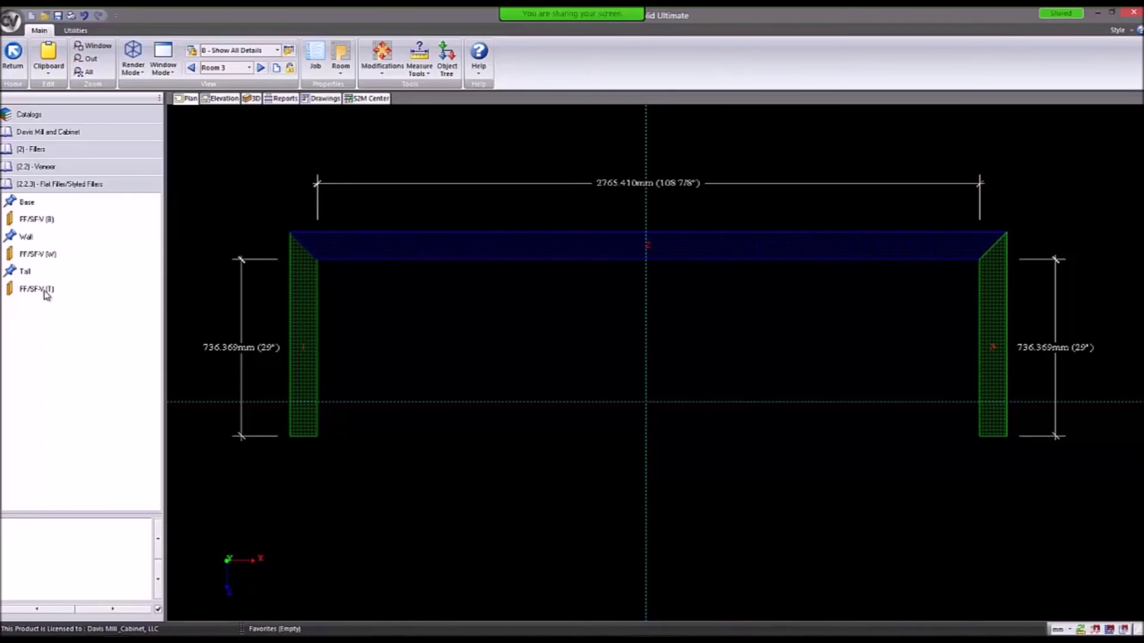
Go back to the catalog's top level and look through the groups of (3) - Assemblies and Components.
left_click(47, 132)
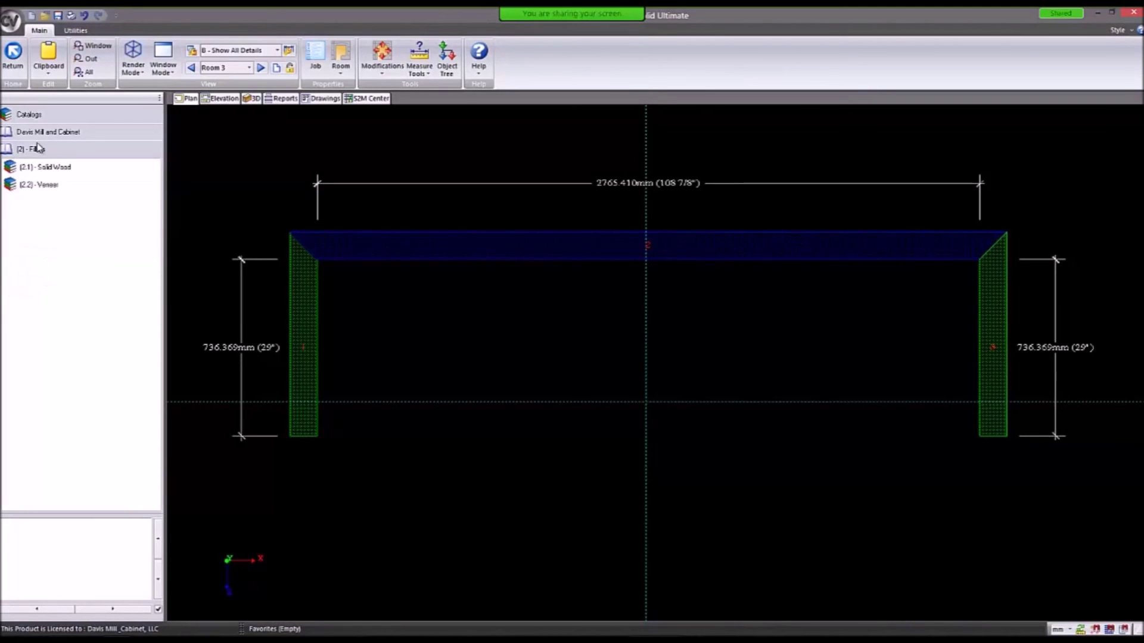
left_click(37, 131)
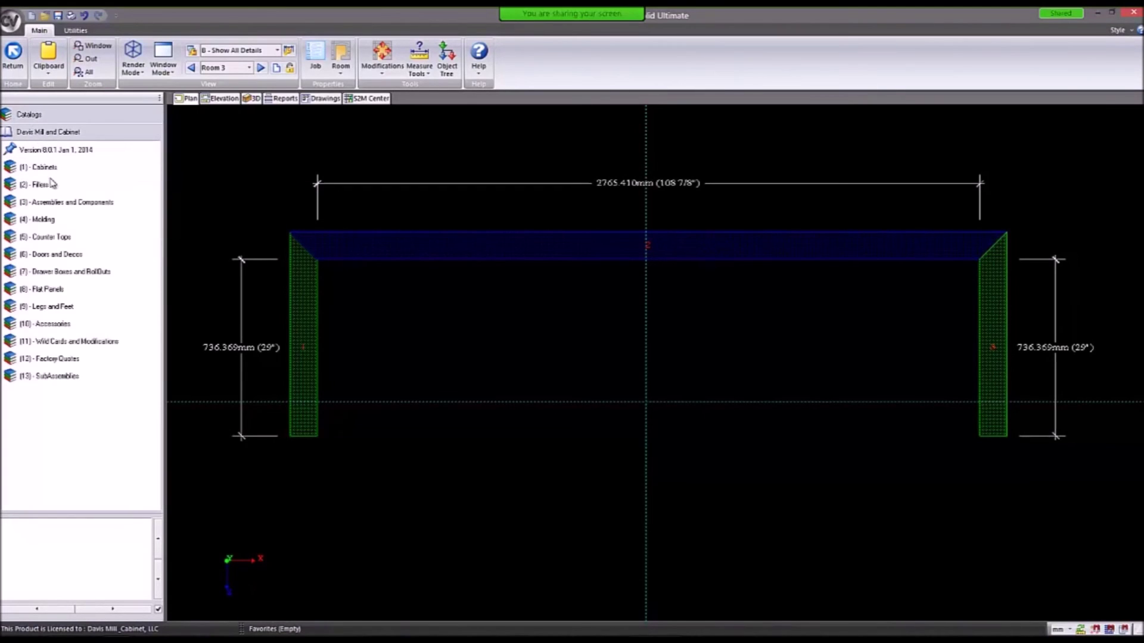
left_click(65, 203)
scroll(90, 208, "down", 2)
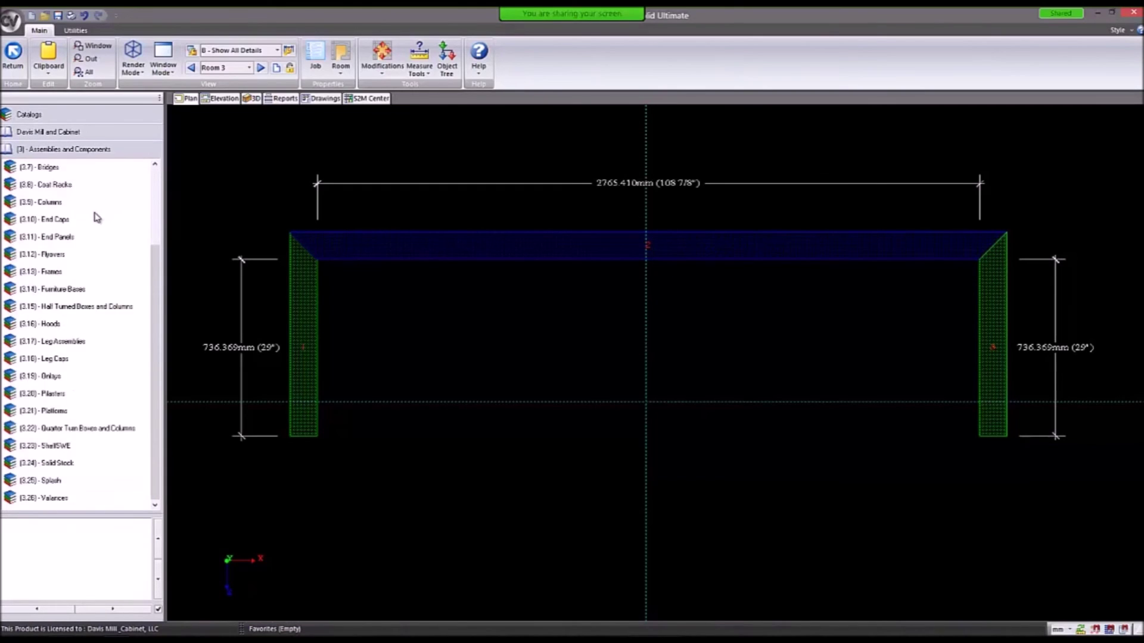
scroll(94, 216, "up", 2)
scroll(86, 220, "down", 2)
scroll(109, 226, "up", 2)
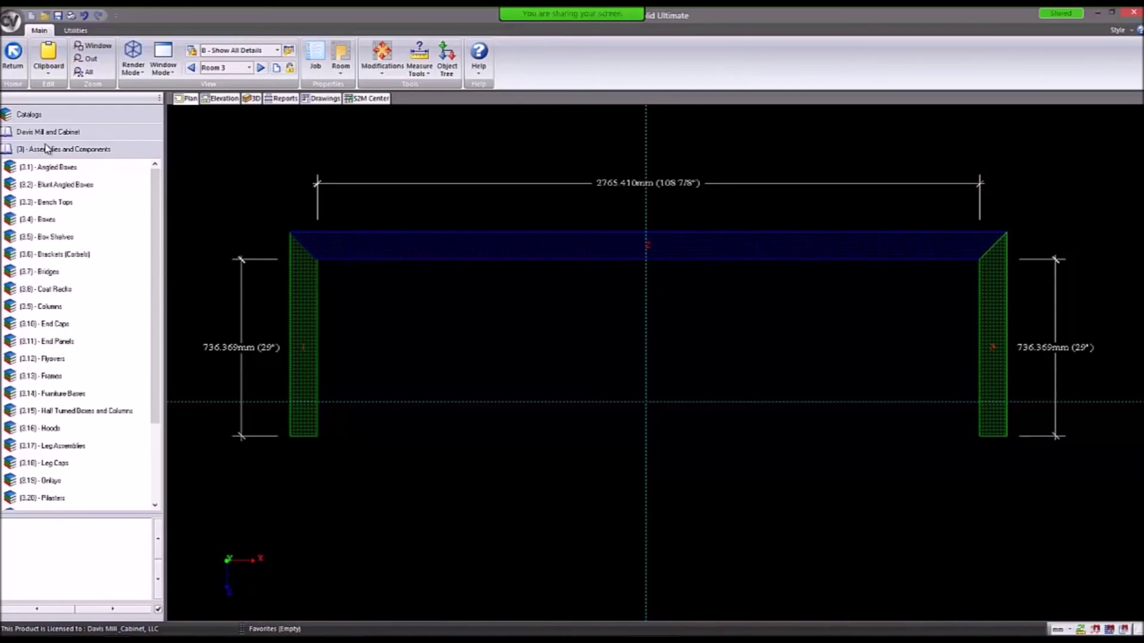
Place a COL.ANG-L (B) column from the Angled Boxes group on Wall 2, about 350 mm from the wall's left end.
left_click(62, 168)
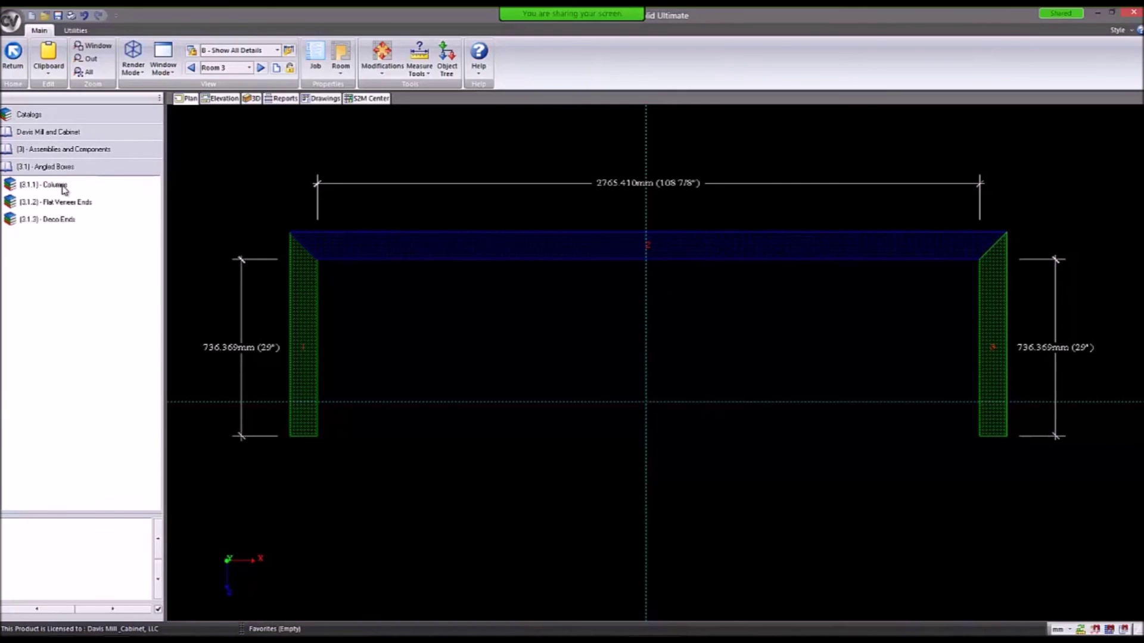
left_click(62, 186)
left_click(48, 221)
left_click(319, 294)
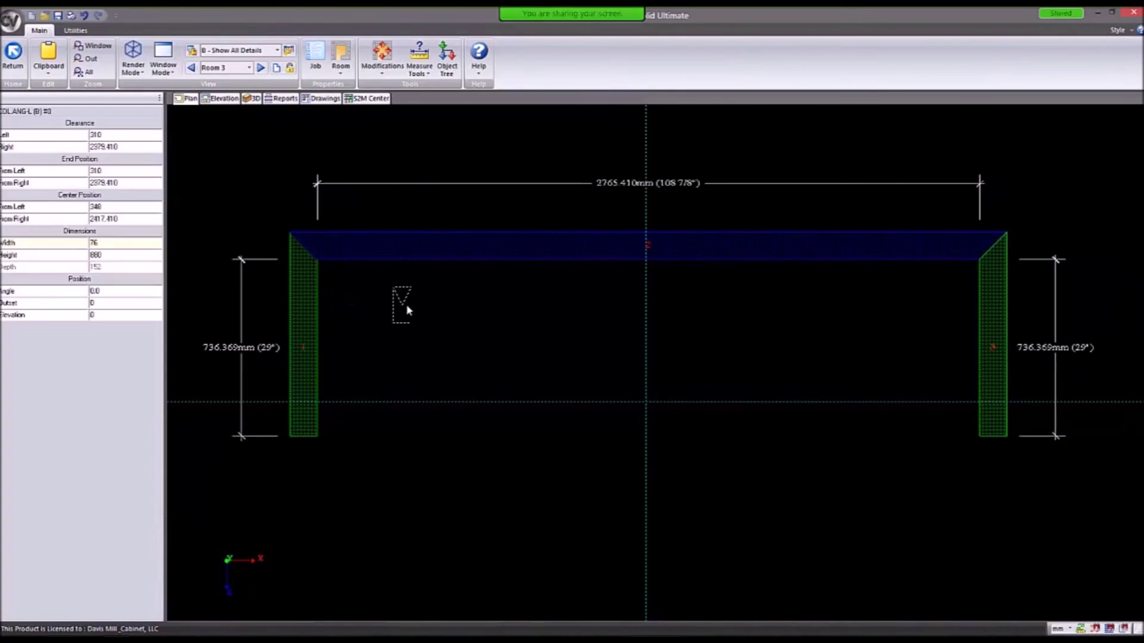
scroll(227, 272, "up", 1)
Place a DECO+FP2.BOX-L (B) deco end from the Boxes group on Wall 2, about 444 mm right of the angled column.
left_click(58, 182)
left_click(62, 166)
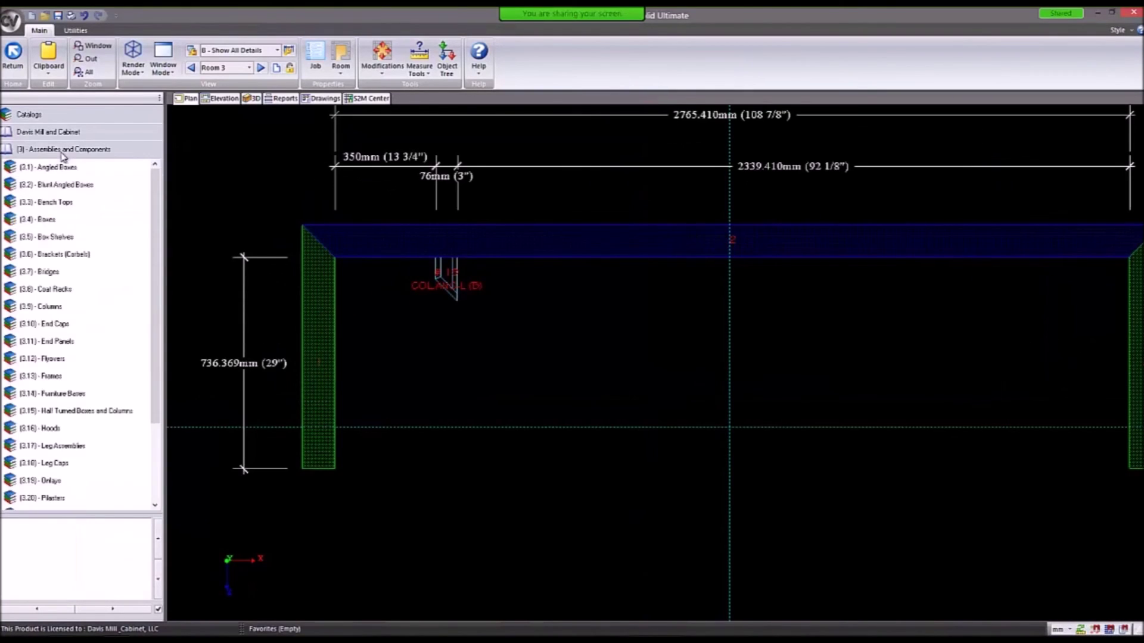
left_click(48, 220)
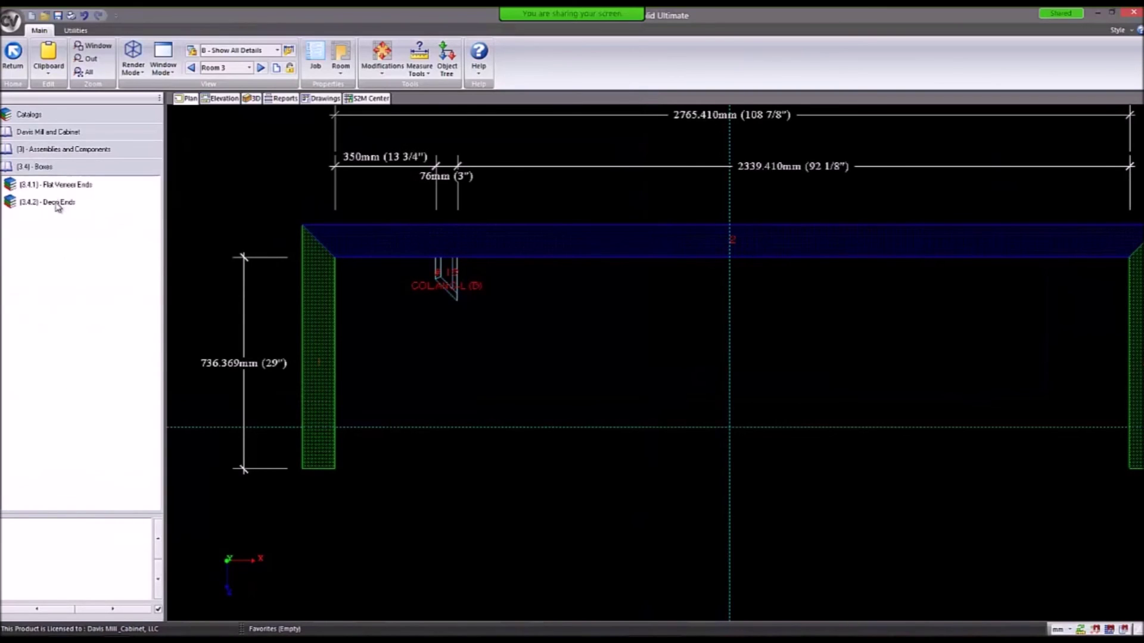
left_click(64, 203)
left_click(62, 219)
left_click(590, 364)
scroll(618, 362, "up", 3)
scroll(439, 357, "down", 2)
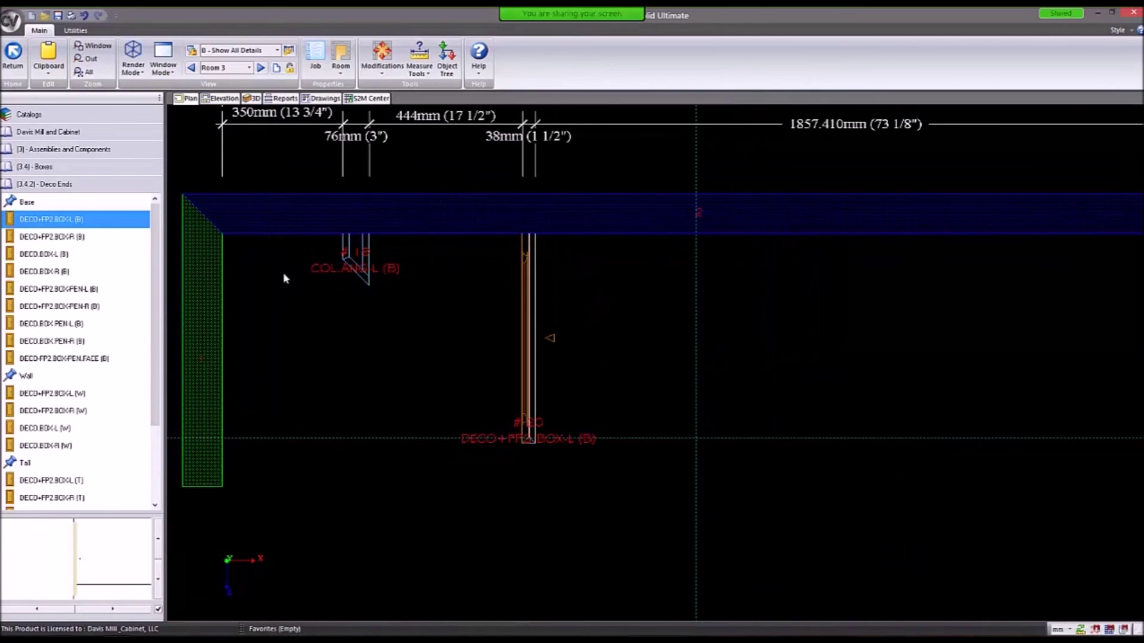
Place an FP2.BOX-SHELF.FLR box shelf on Wall 2 right of the deco end and stretch it to about 1004 mm wide.
left_click(79, 148)
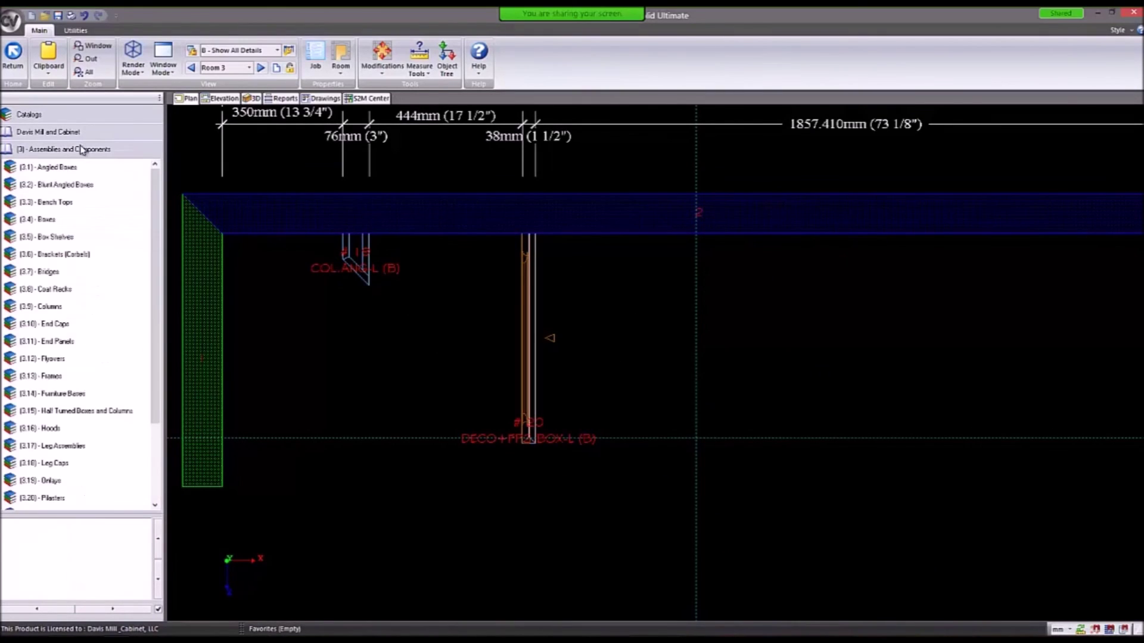
left_click(67, 238)
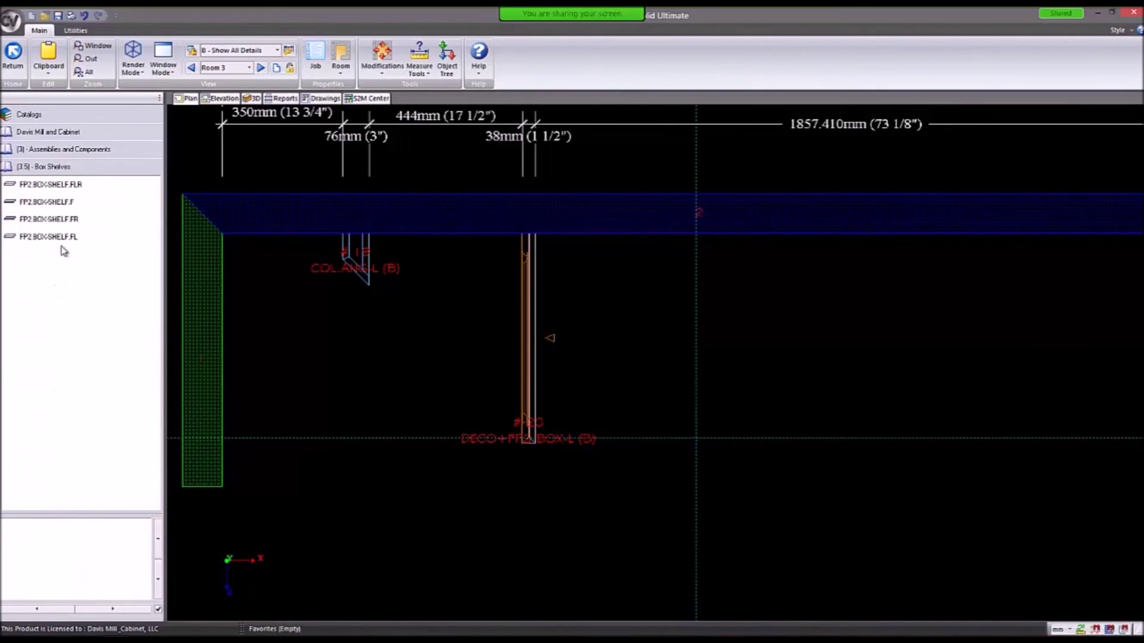
left_click(80, 186)
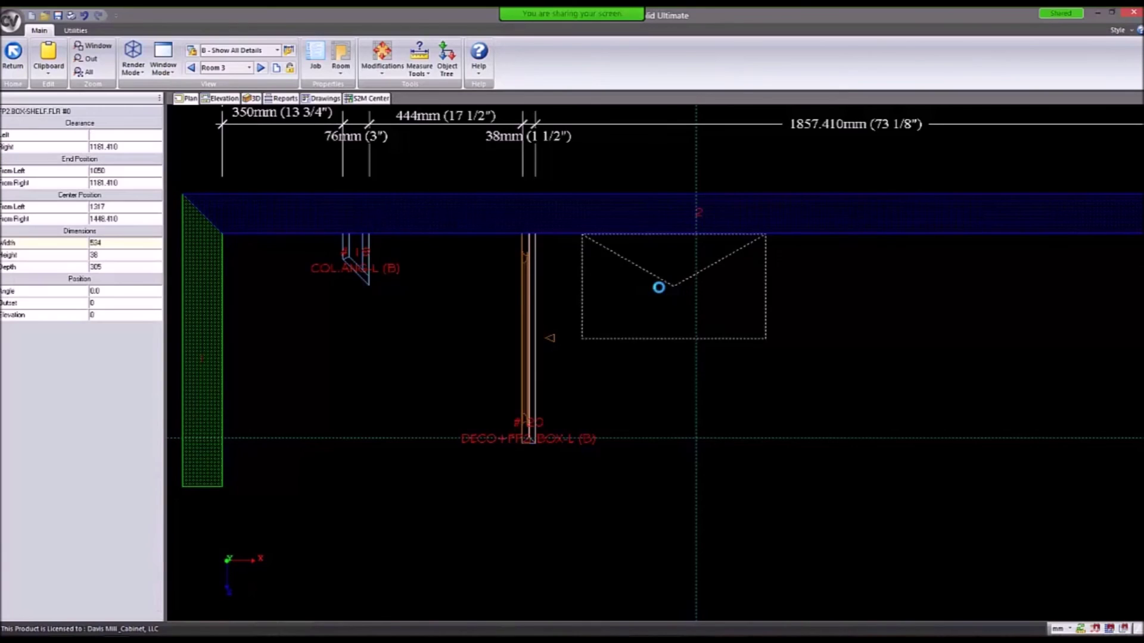
left_click(730, 286)
left_click(816, 311)
left_click_drag(820, 287, 983, 286)
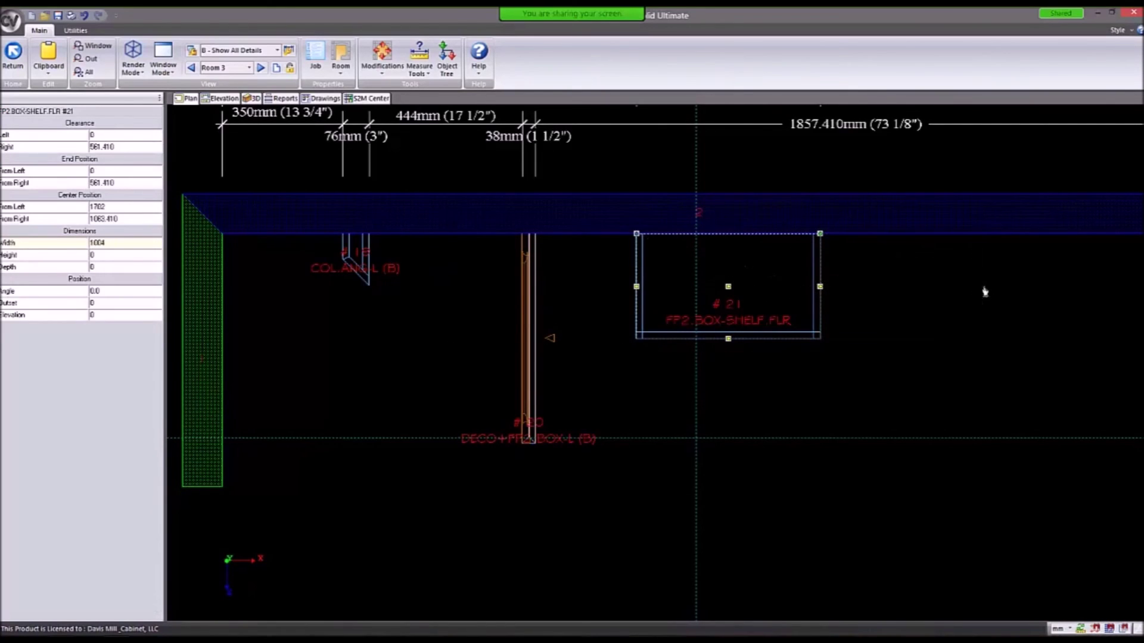
left_click(304, 303)
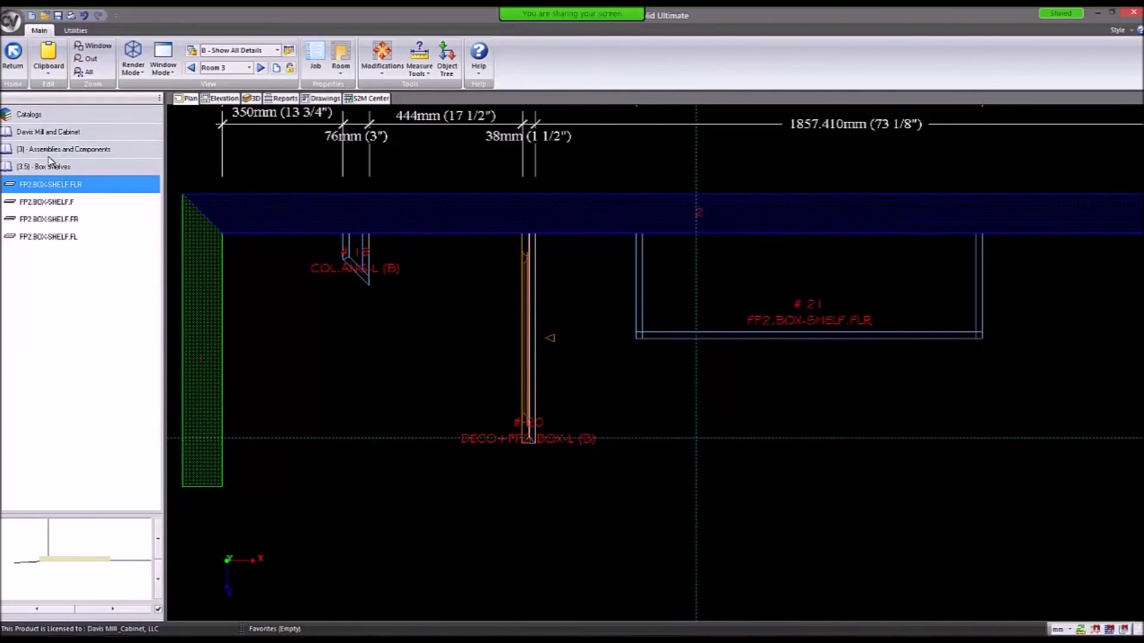
Place a COAT RACK SHAKER on the outer side of Wall 2, about 860 mm from the end, and select it.
left_click(50, 153)
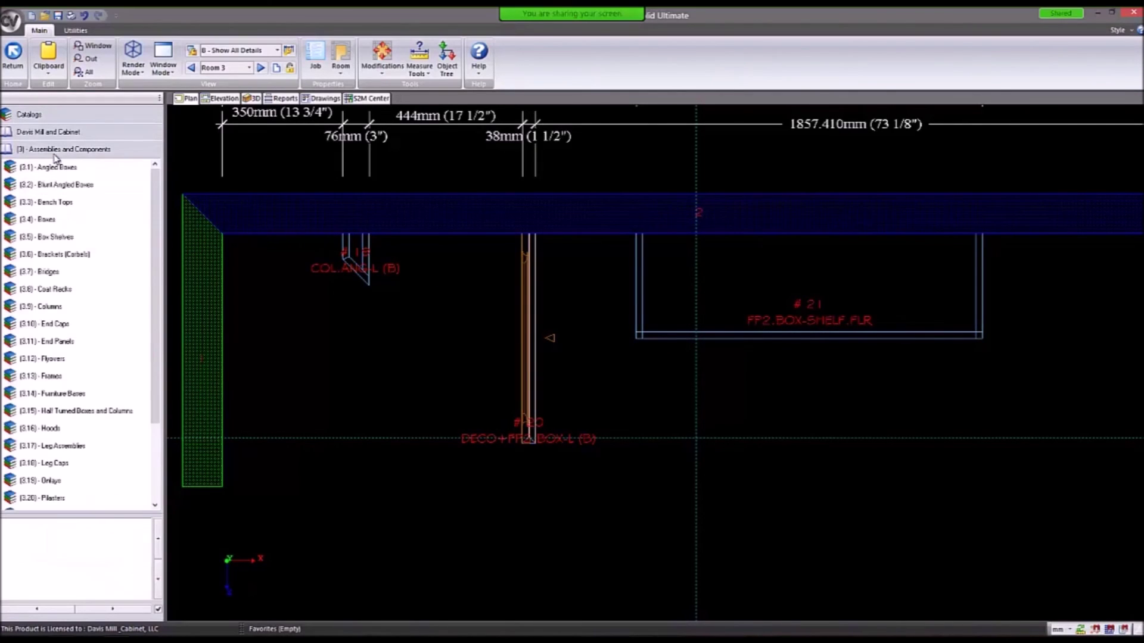
left_click(55, 289)
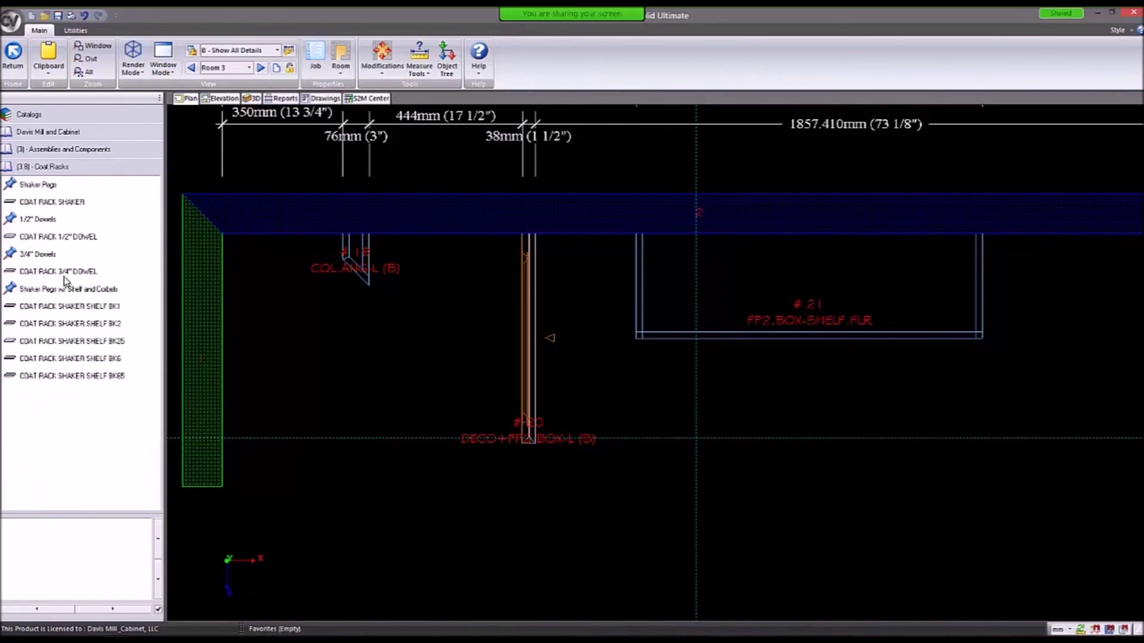
left_click(68, 204)
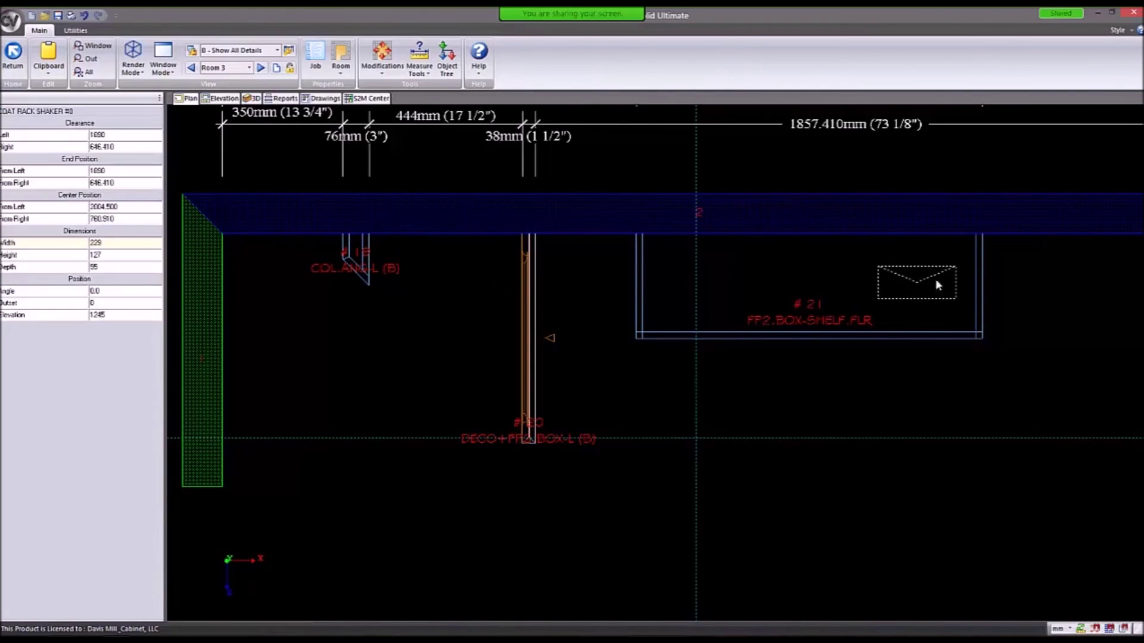
middle_click_drag(861, 287, 640, 303)
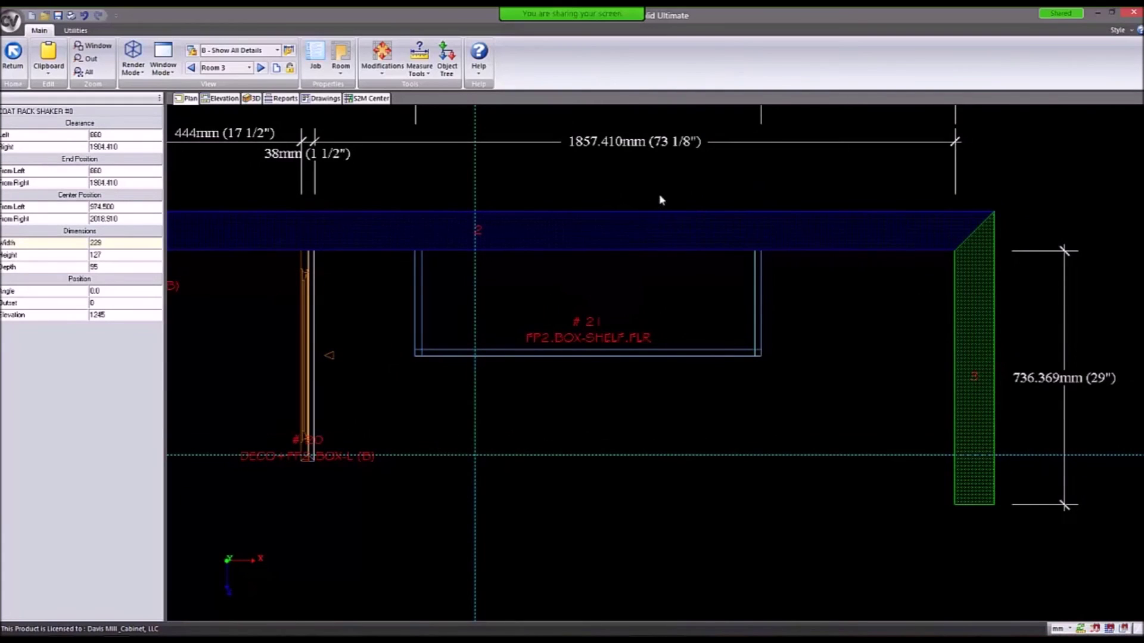
left_click(658, 199)
scroll(659, 197, "up", 3)
left_click(606, 235)
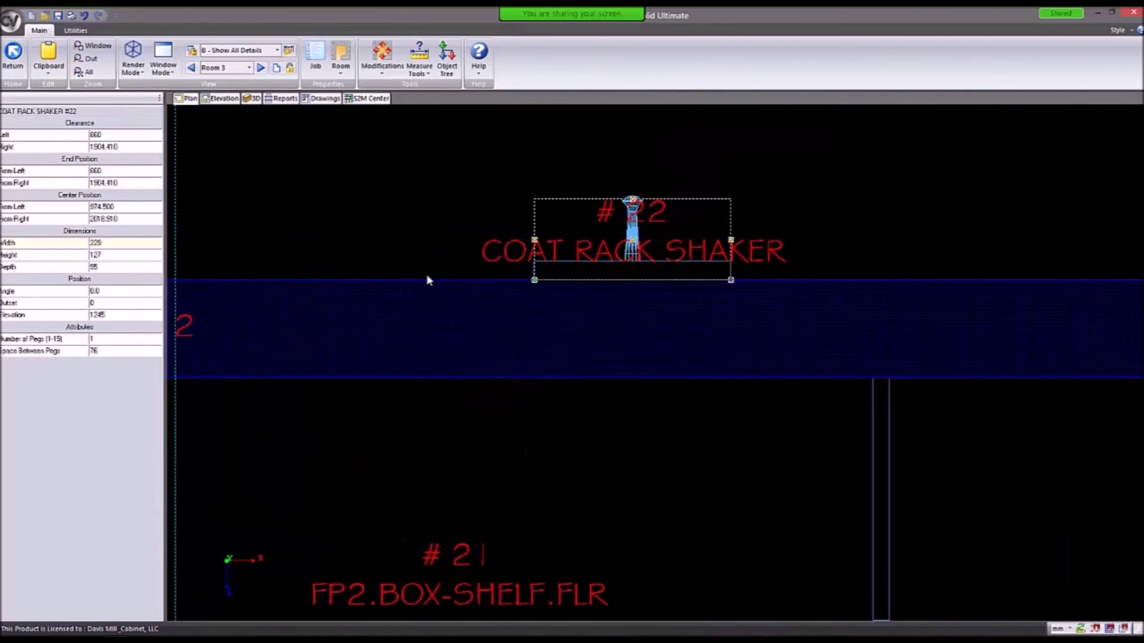
Widen the Shaker coat rack on Wall 2 to about 849 mm and give it 6 pegs spaced 127 mm apart.
left_click_drag(535, 243, 232, 216)
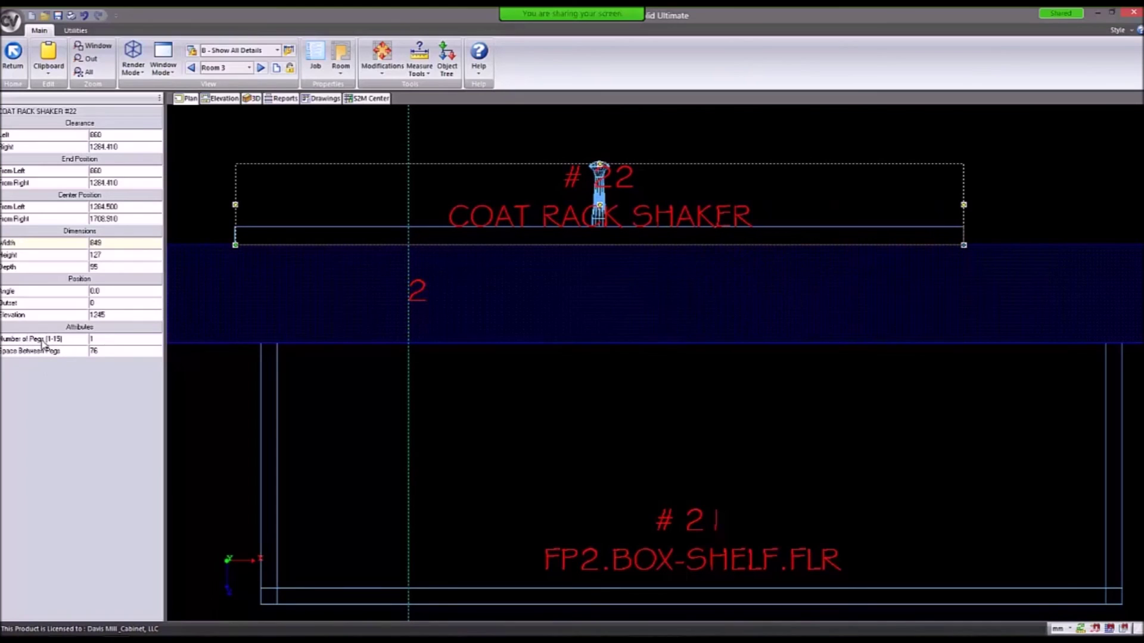
left_click(110, 341)
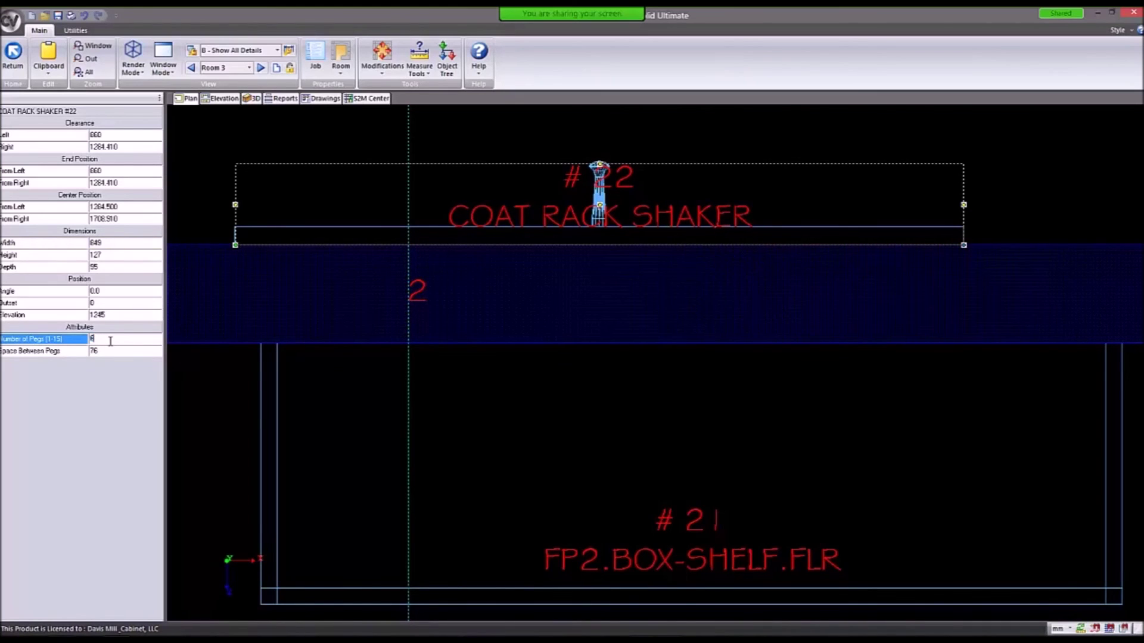
key("Return")
left_click(118, 350)
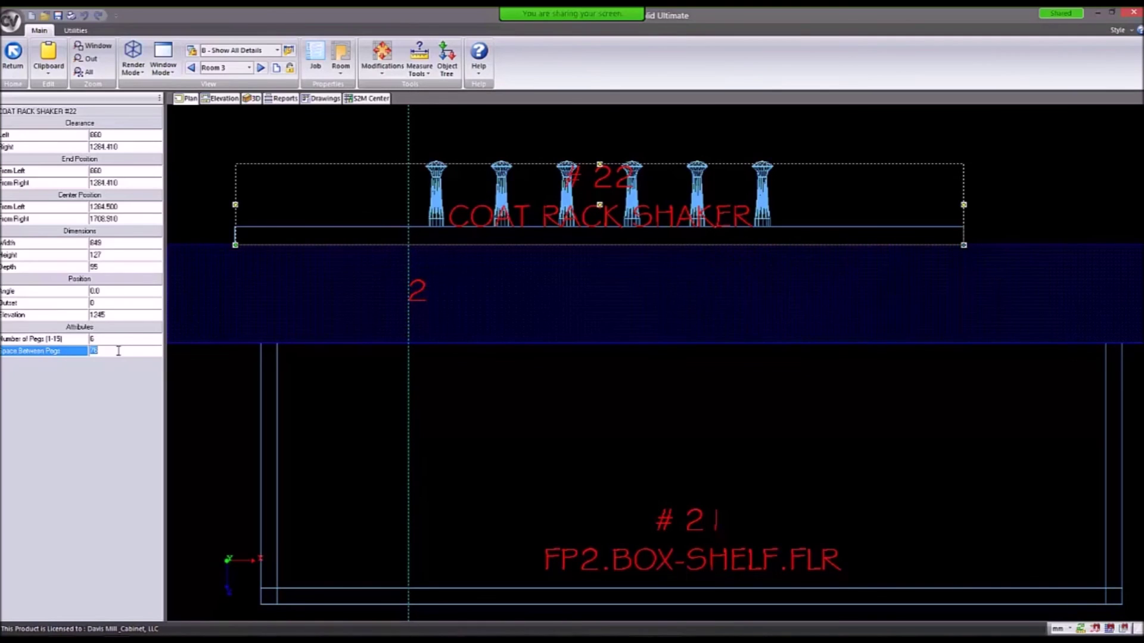
type("127")
key("Return")
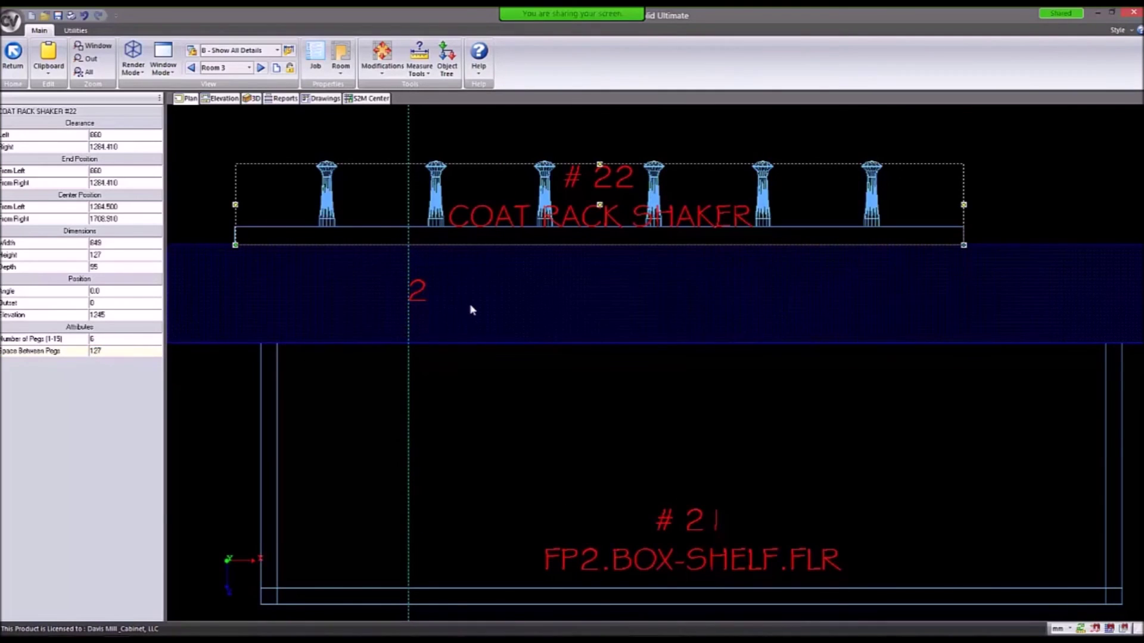
scroll(470, 306, "down", 4)
left_click(772, 233)
scroll(544, 252, "up", 1)
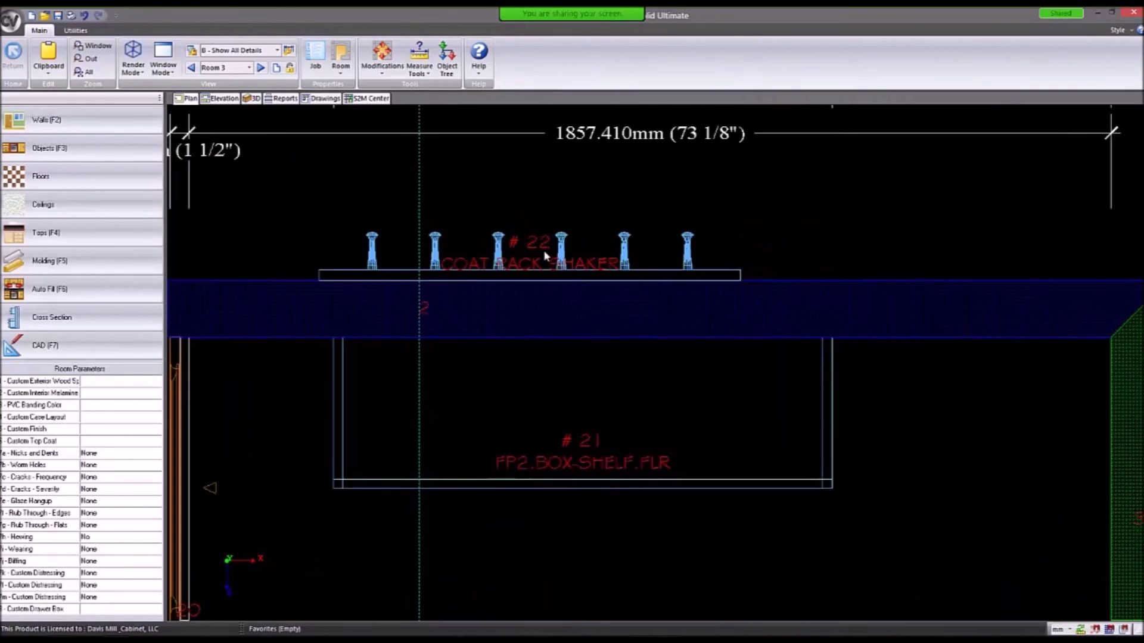
scroll(544, 255, "up", 1)
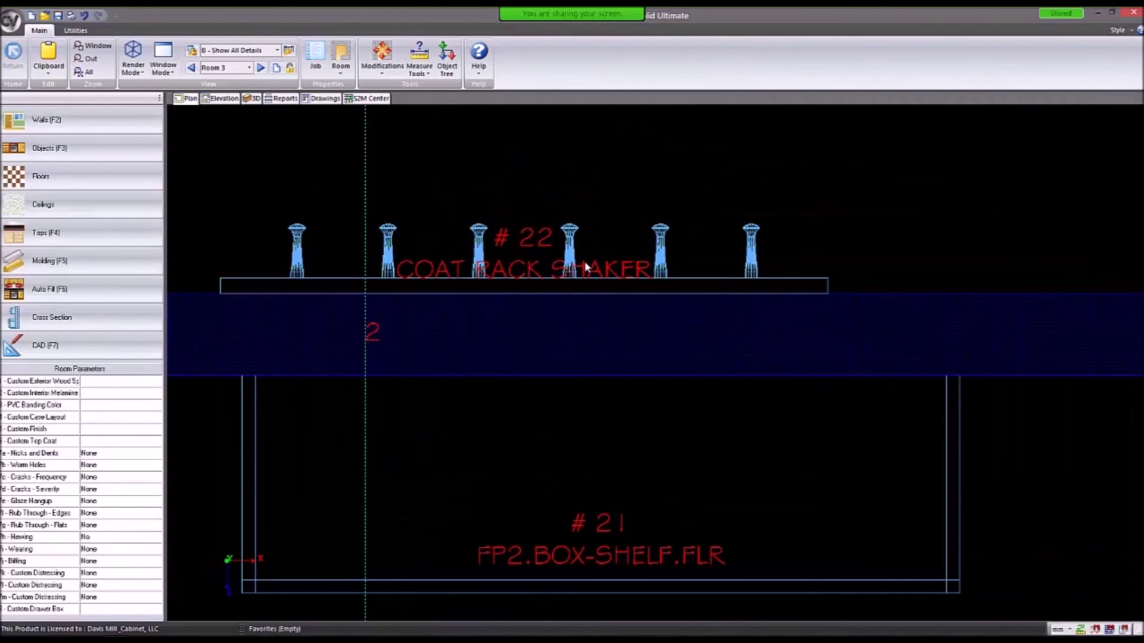
Place a COL.ELL-R (B) column from the Columns group on Wall 2, about 80 mm from the wall's left end.
left_click(585, 261)
scroll(702, 254, "down", 3)
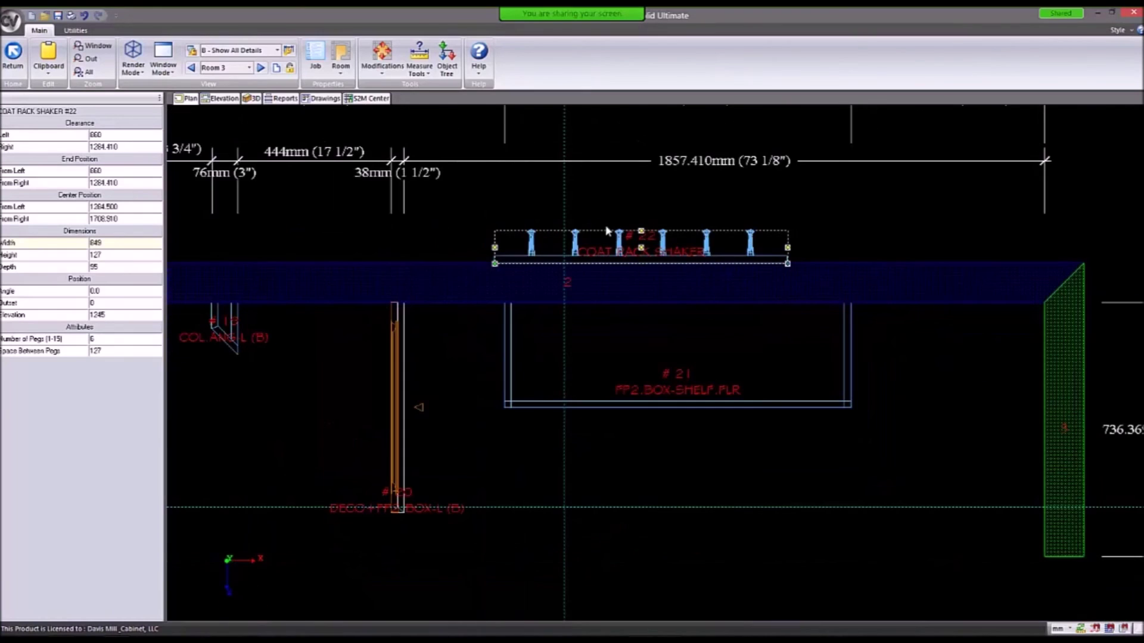
middle_click_drag(668, 270, 806, 270)
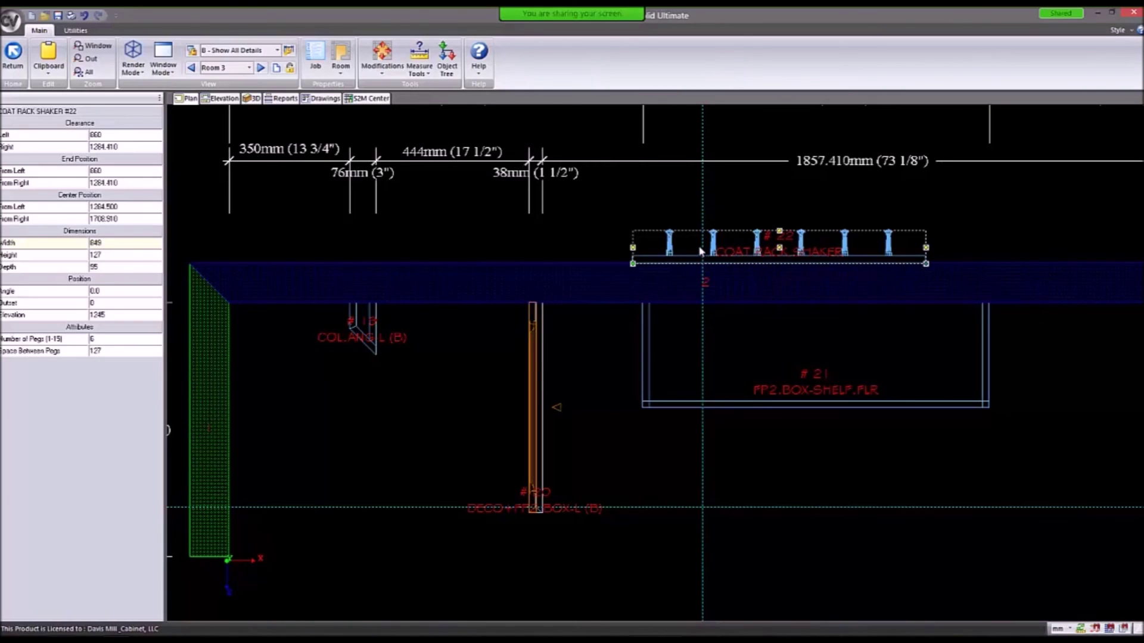
key("Escape")
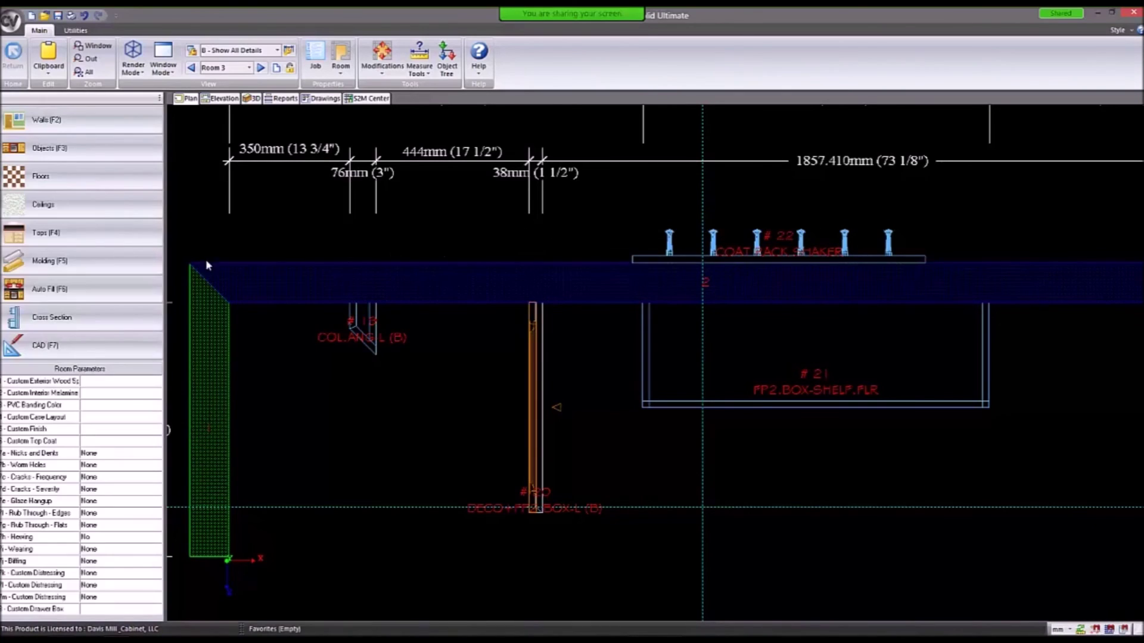
left_click(58, 153)
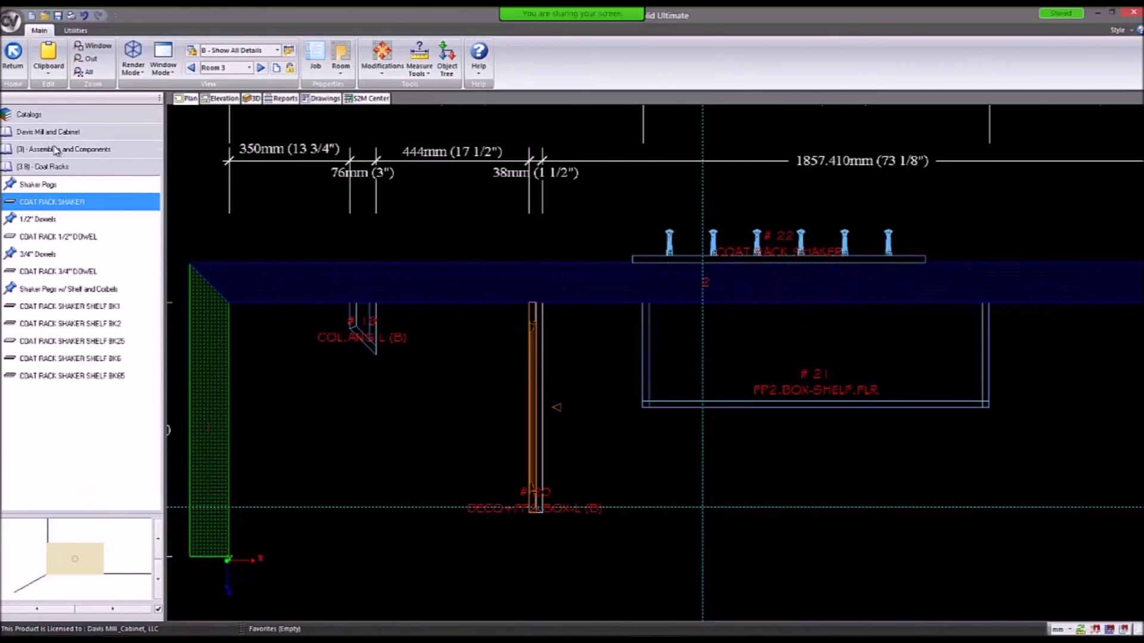
double_click(54, 149)
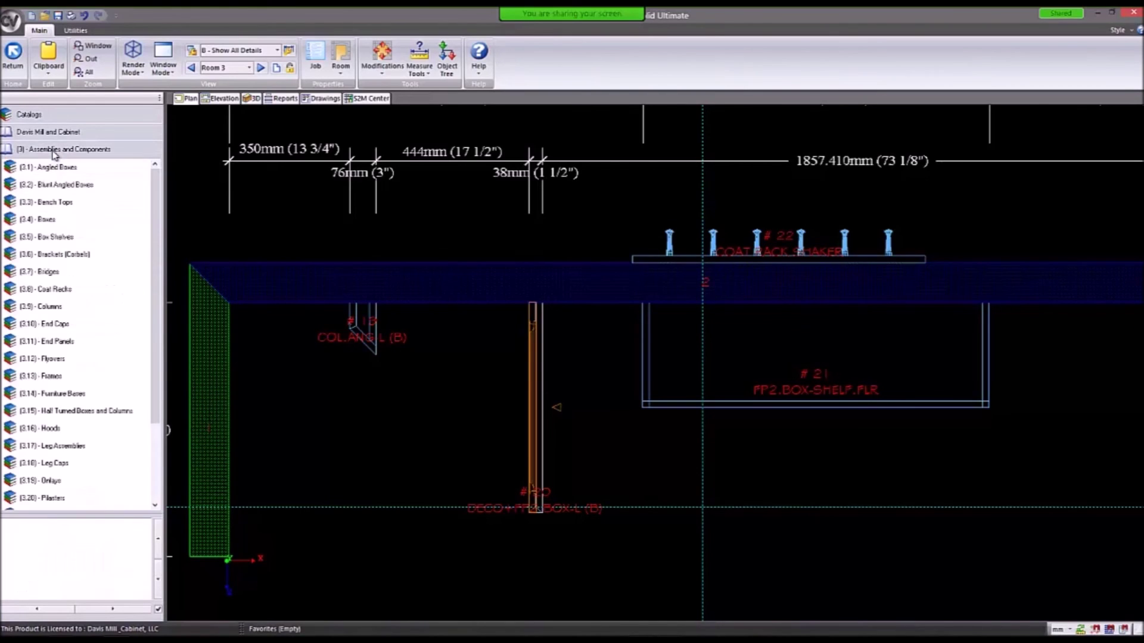
double_click(67, 306)
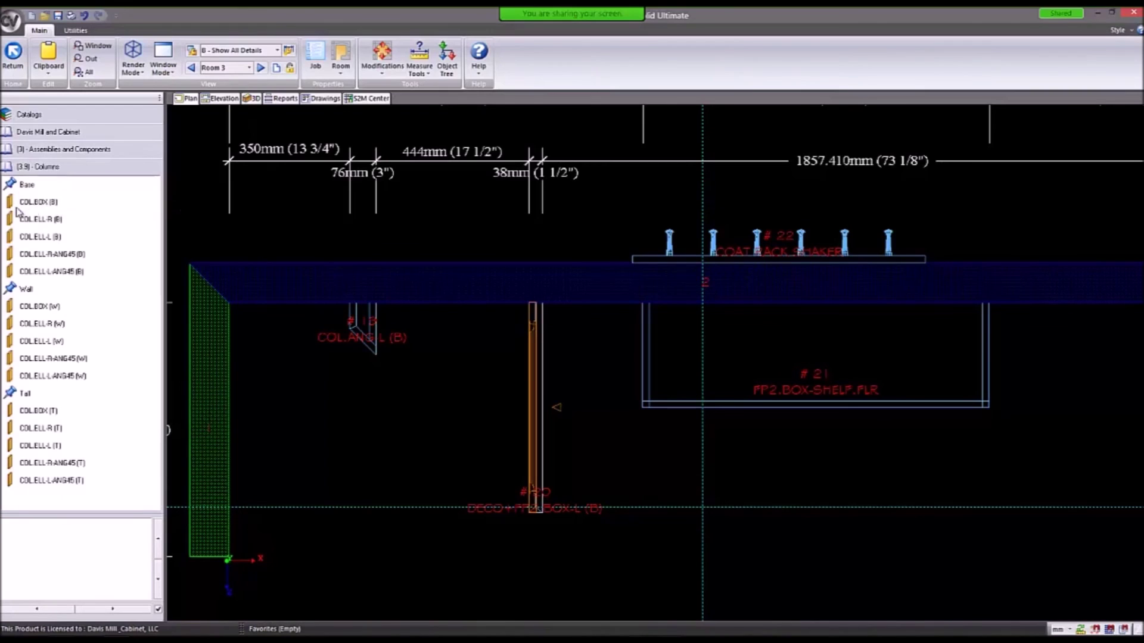
left_click(124, 220)
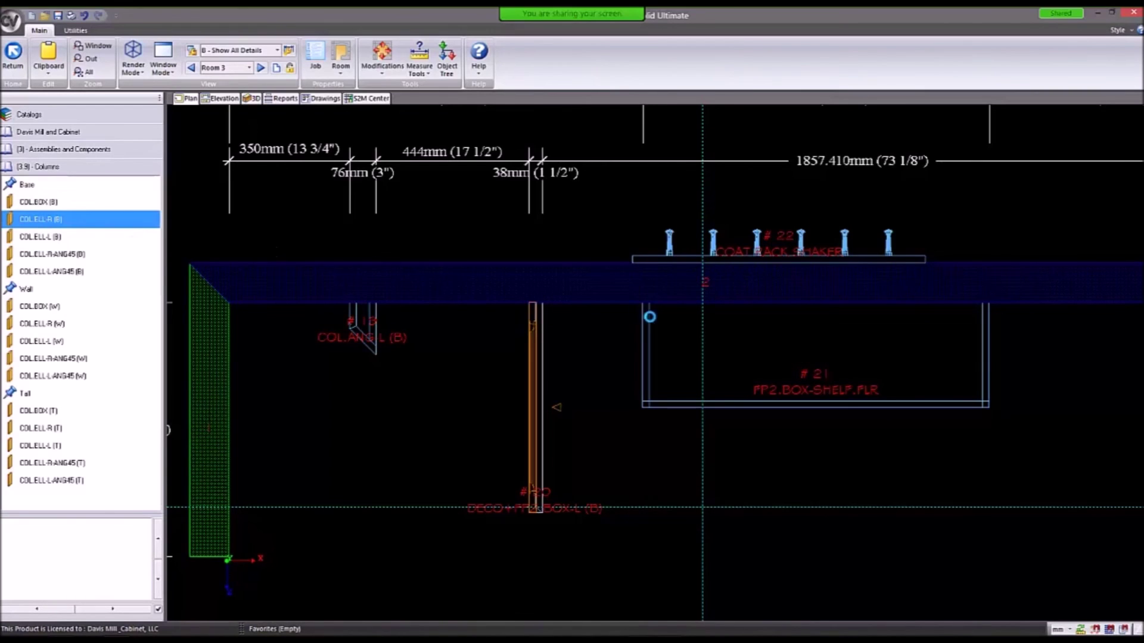
left_click(267, 477)
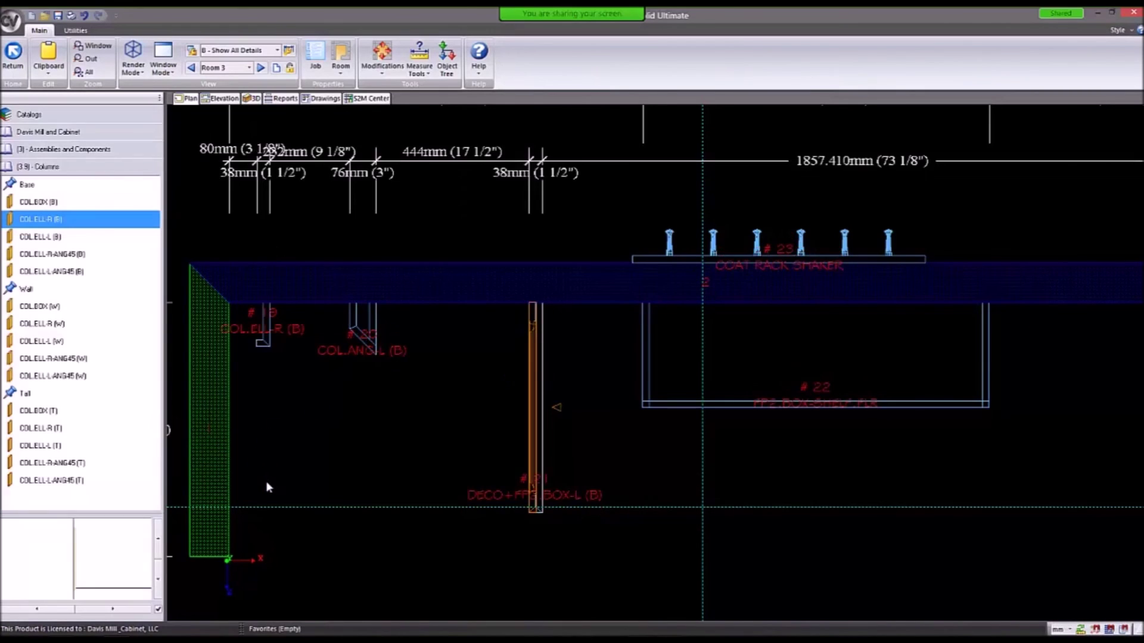
Set the outset of the COL.ELL-R (B) column to 507 mm.
scroll(260, 342, "up", 2)
left_click(262, 341)
scroll(310, 329, "down", 2)
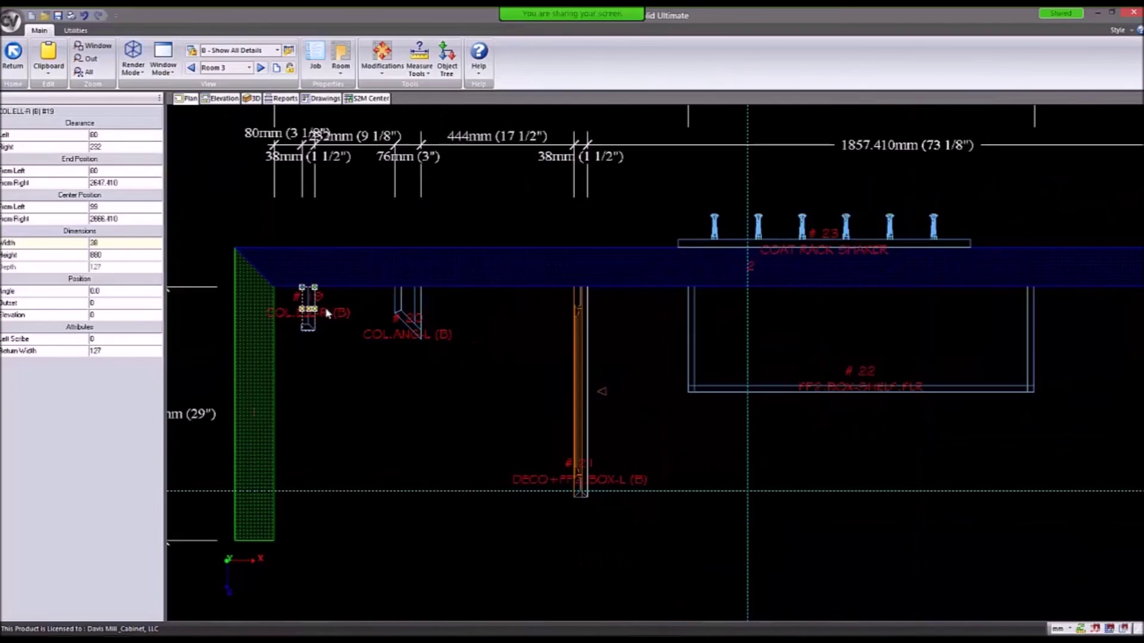
left_click(121, 305)
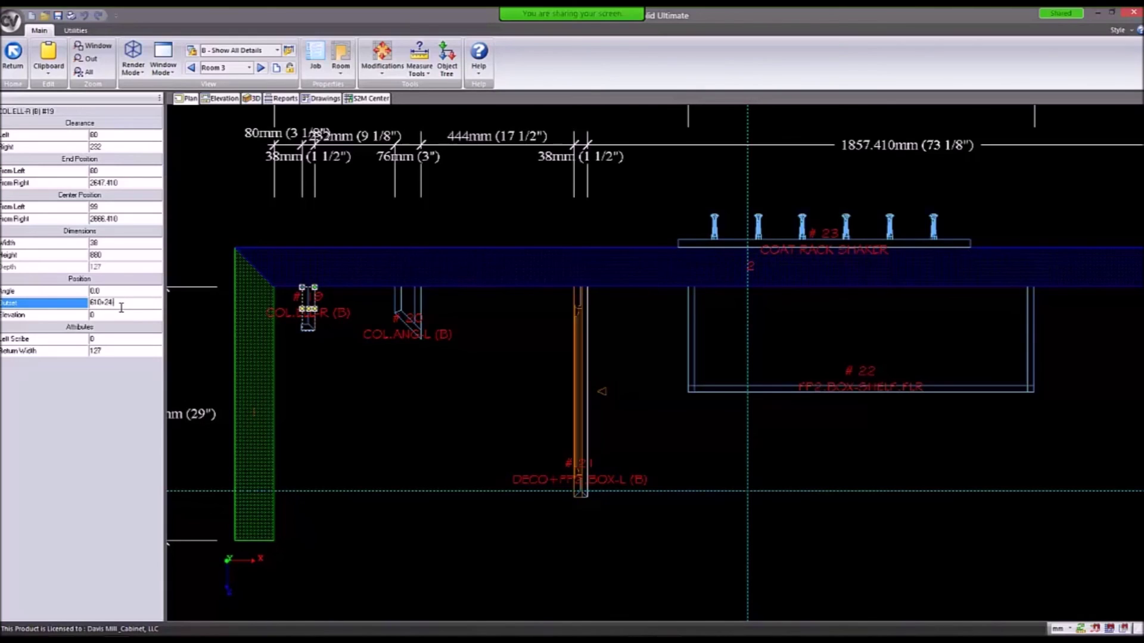
key("Return")
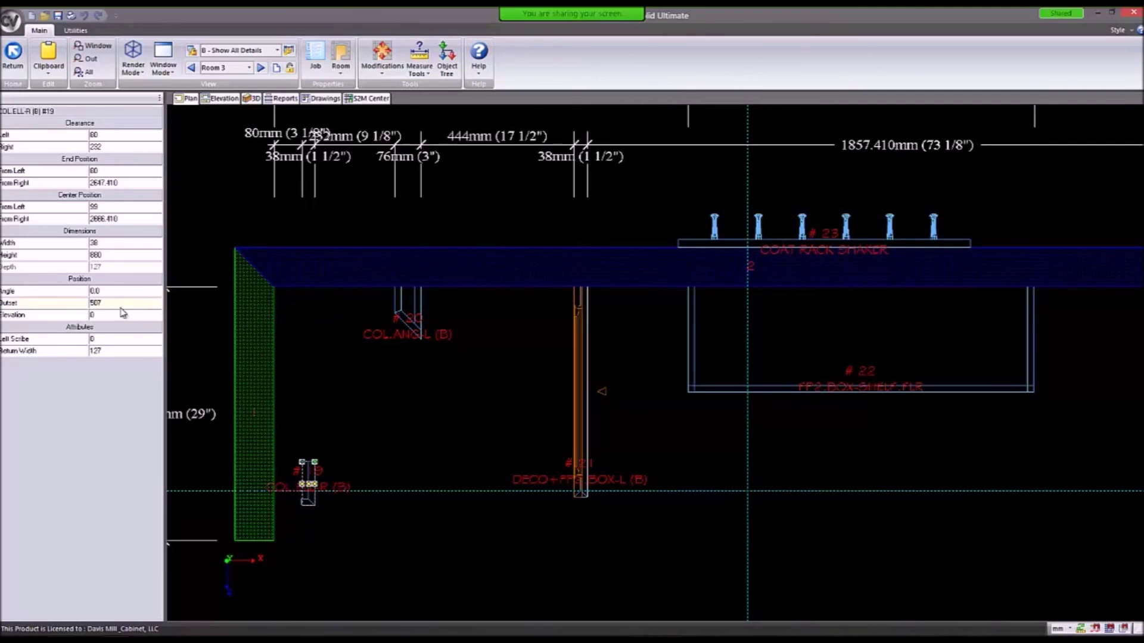
Move the COL.ANG-L (B) column to the outer side of Wall 2 and set the COL.ELL-R (B) column's left clearance to 0.
left_click(427, 325)
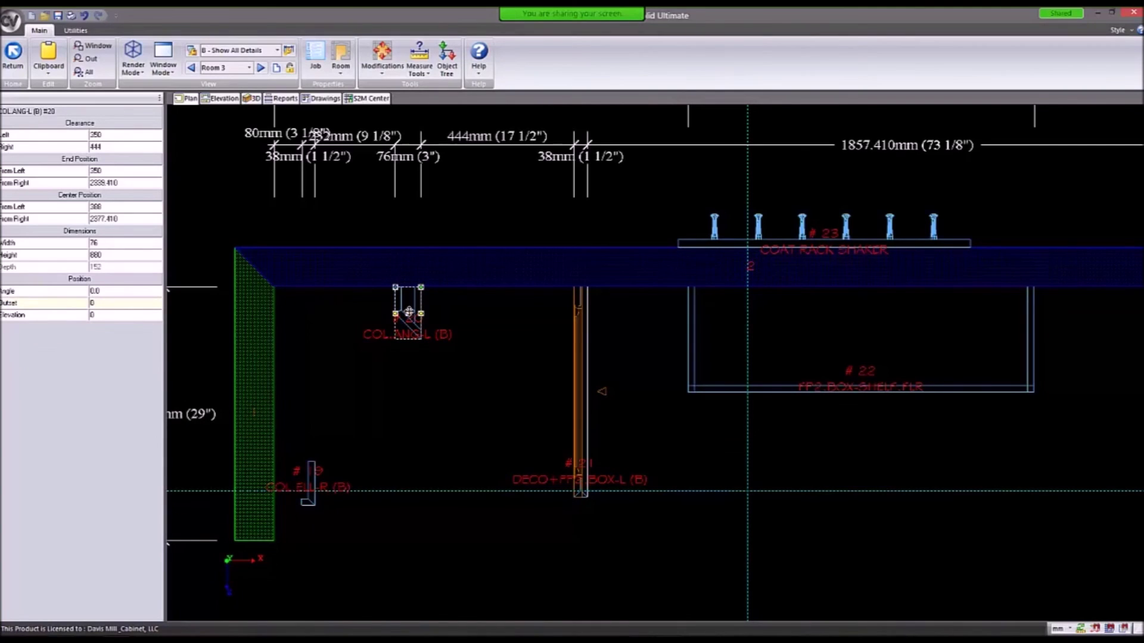
left_click_drag(409, 312, 457, 230)
left_click(310, 479)
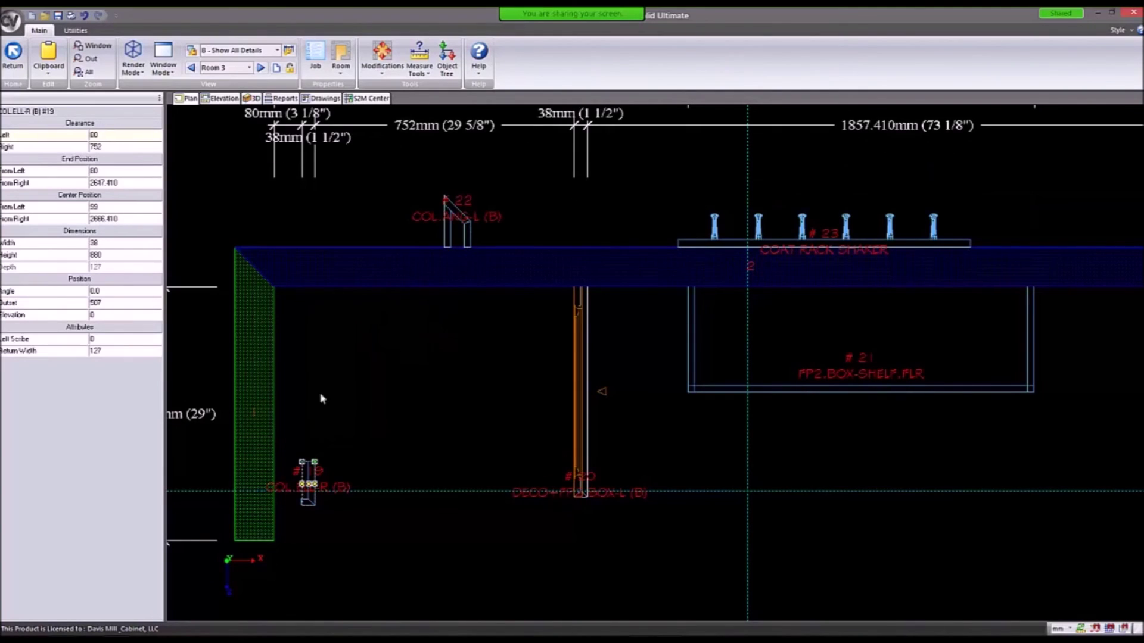
left_click(108, 136)
key("Return")
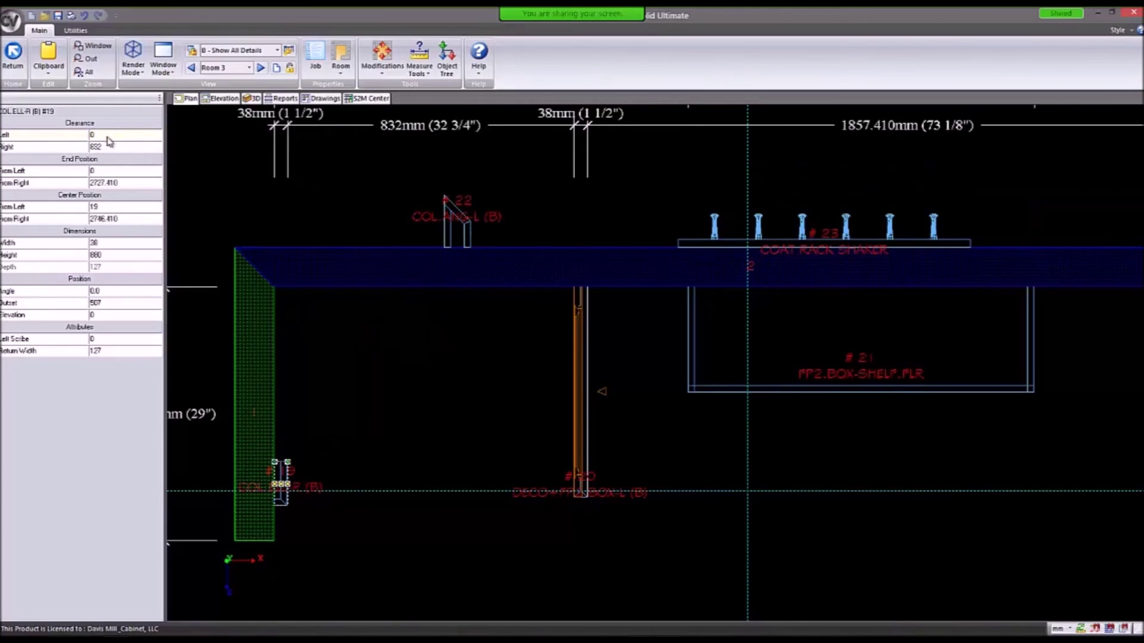
left_click(373, 419)
Review the groups under Assemblies and Components and under Molding in the Davis Mill and Cabinet catalog.
left_click(46, 153)
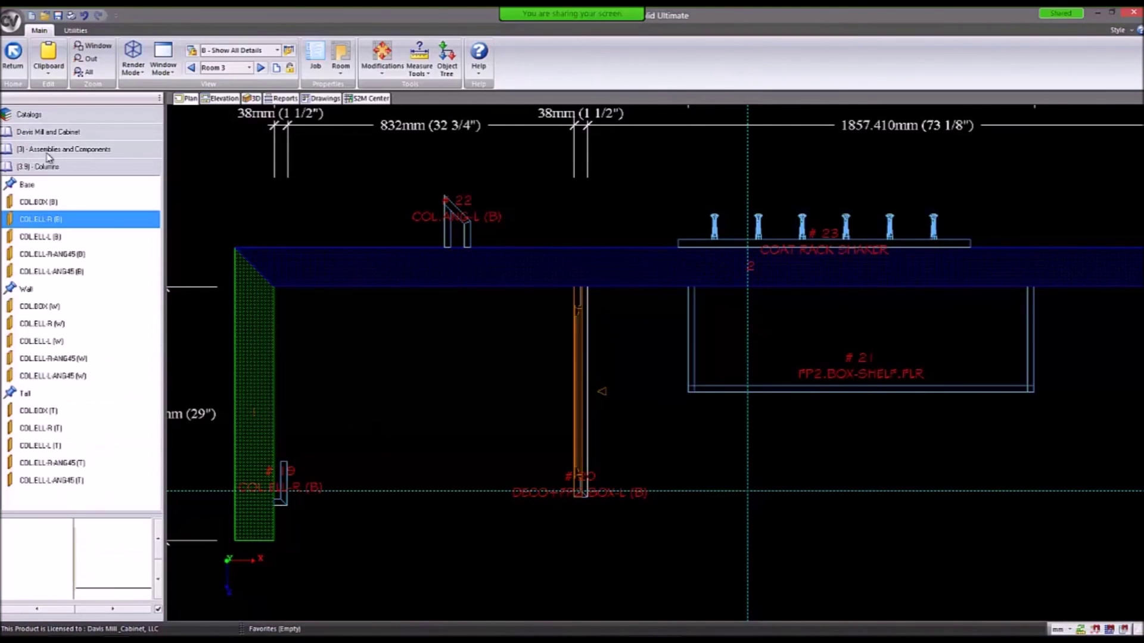
left_click(46, 151)
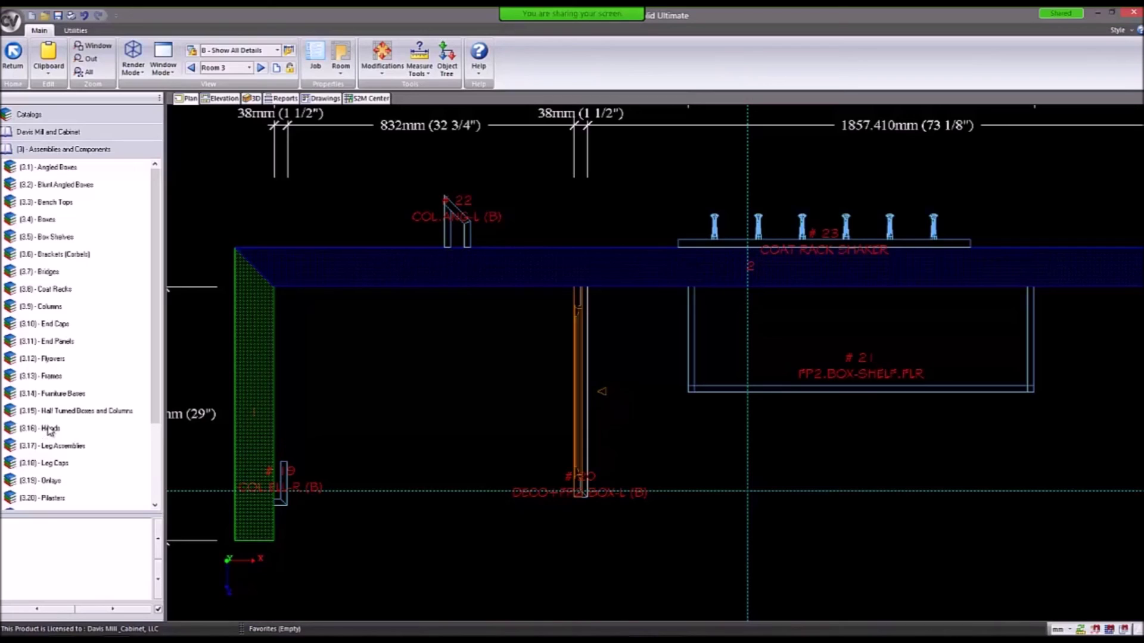
scroll(77, 462, "down", 1)
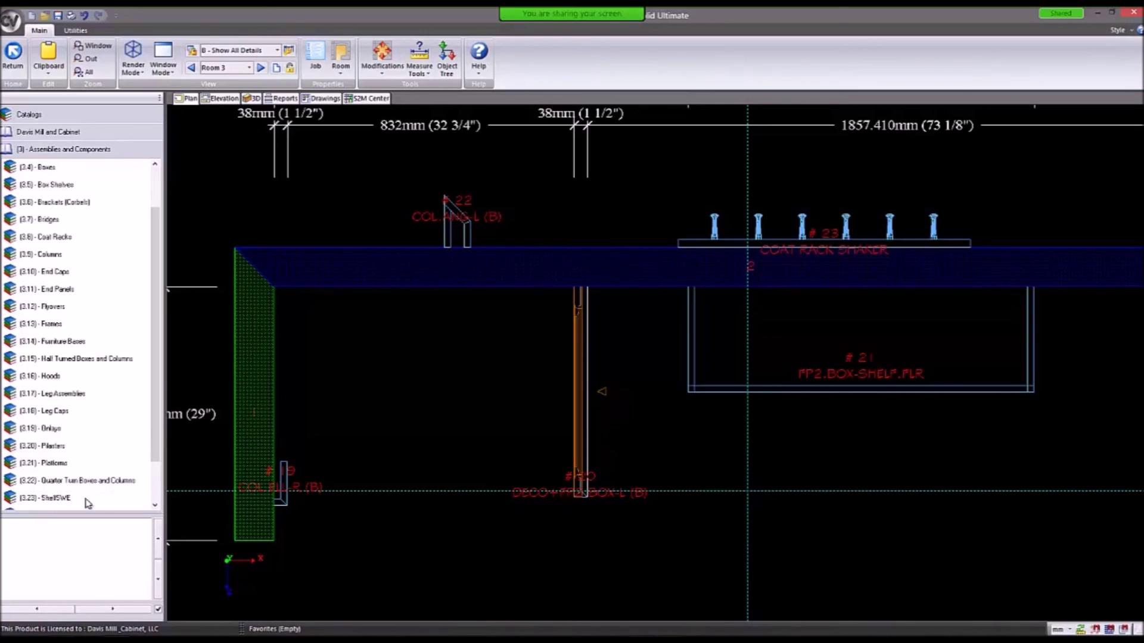
scroll(90, 500, "down", 1)
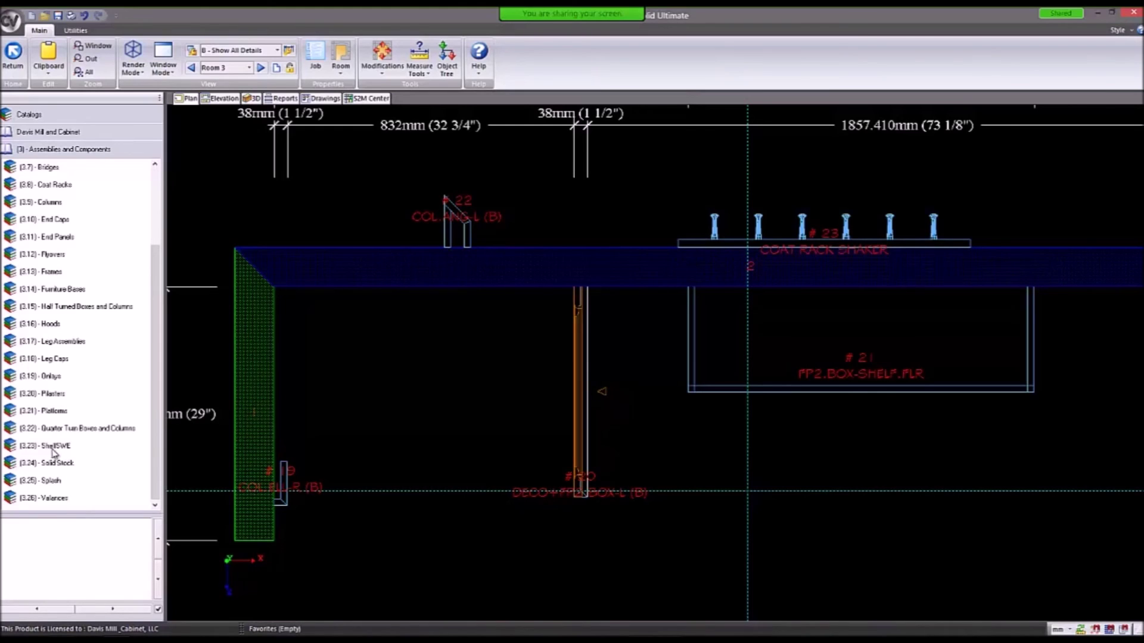
left_click(68, 133)
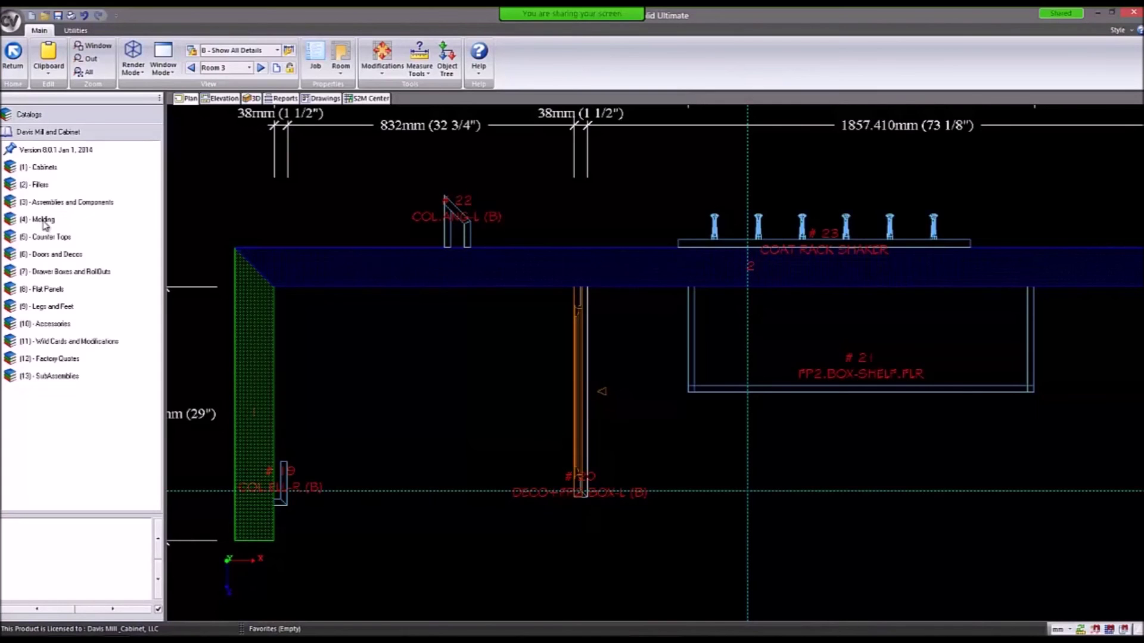
left_click(43, 221)
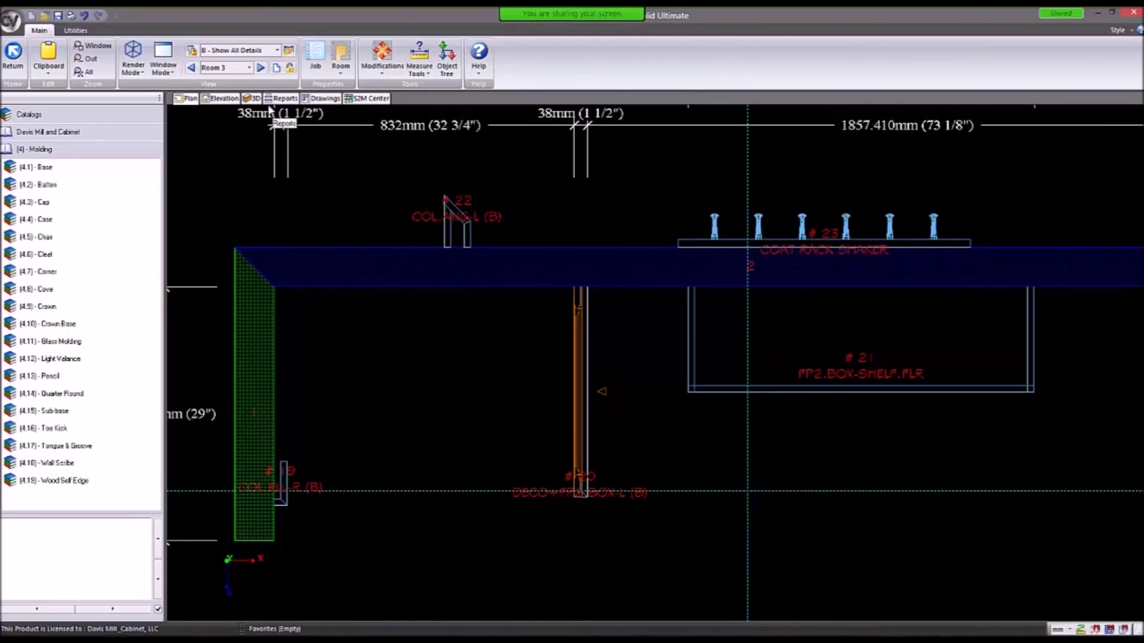
left_click(461, 221)
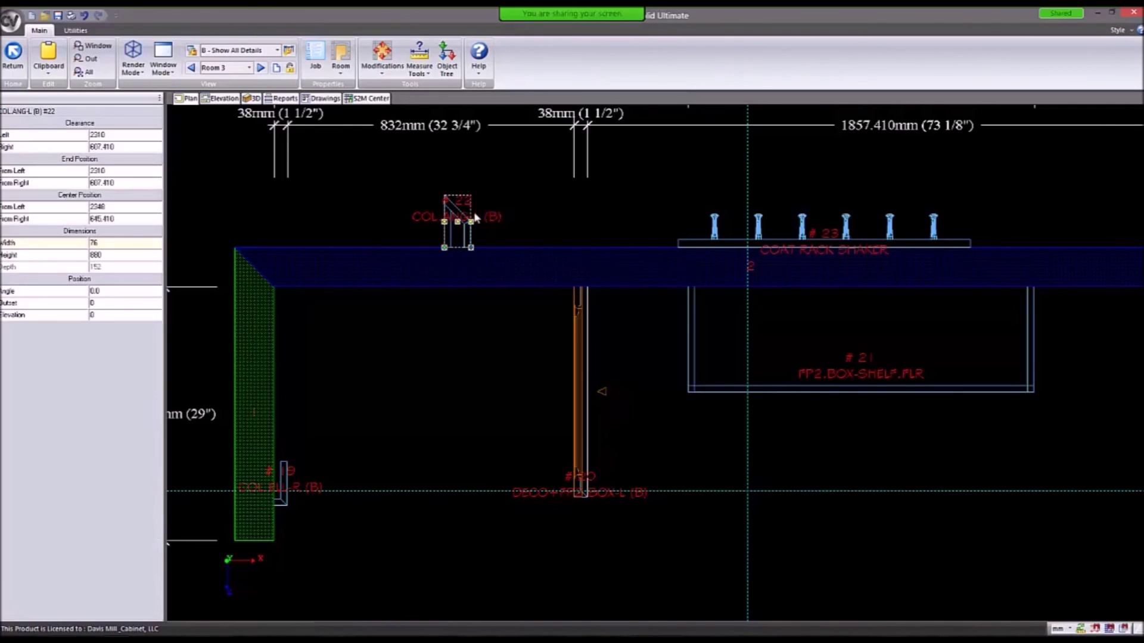
left_click(345, 204)
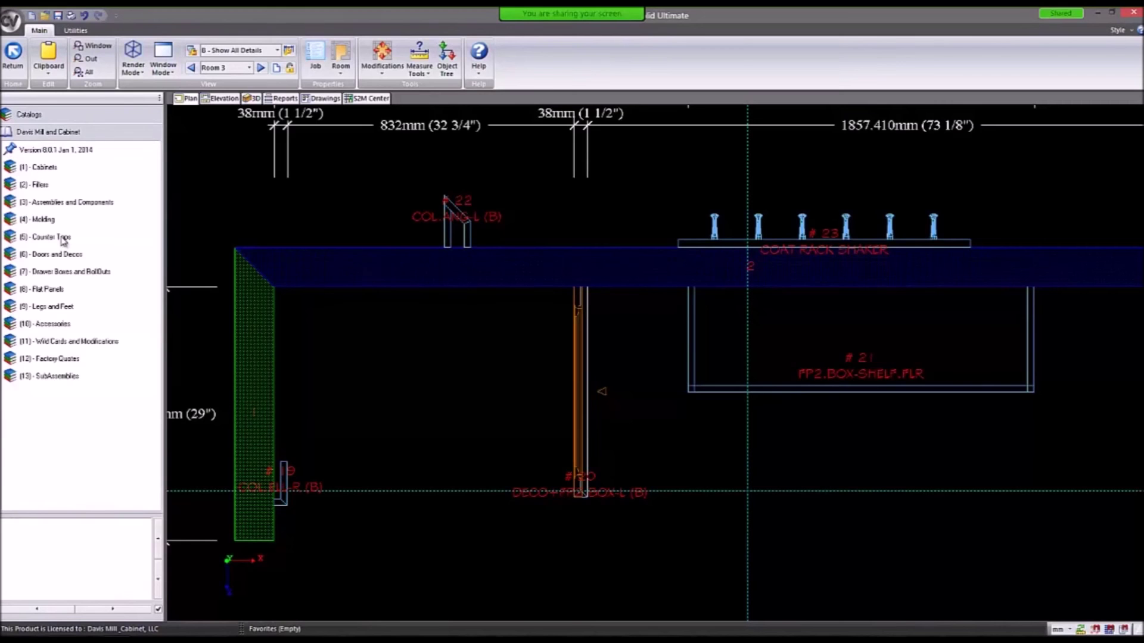
Examine the Counter Tops groups, including the solid wood tops and the 38 mm thick butcher block tops.
left_click(64, 238)
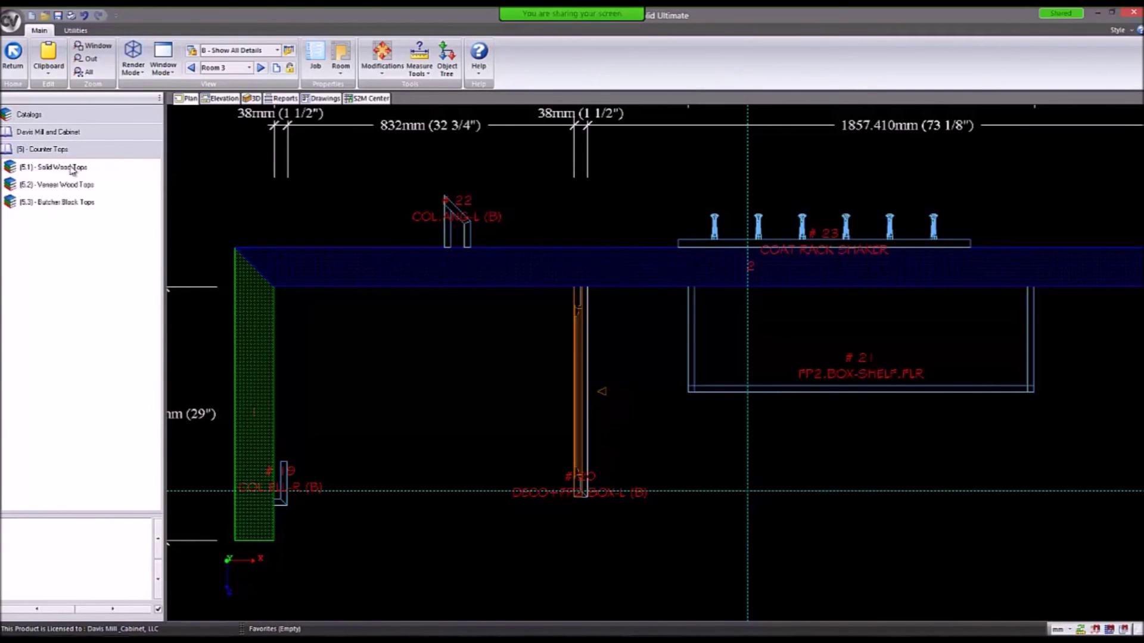
left_click(66, 203)
left_click(55, 190)
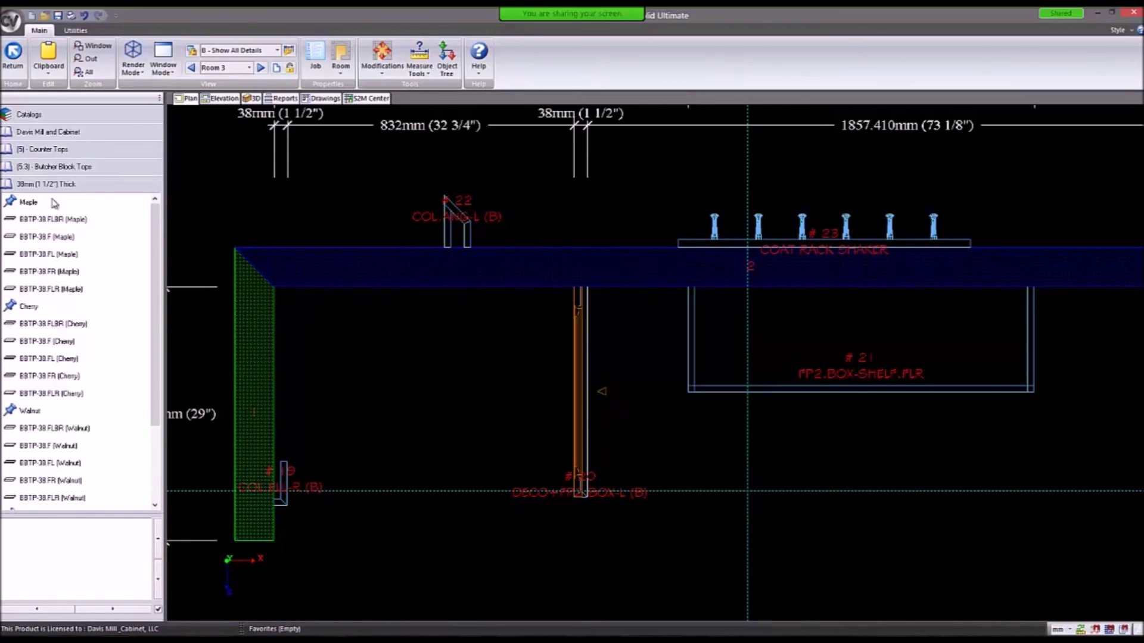
left_click(54, 151)
left_click(50, 168)
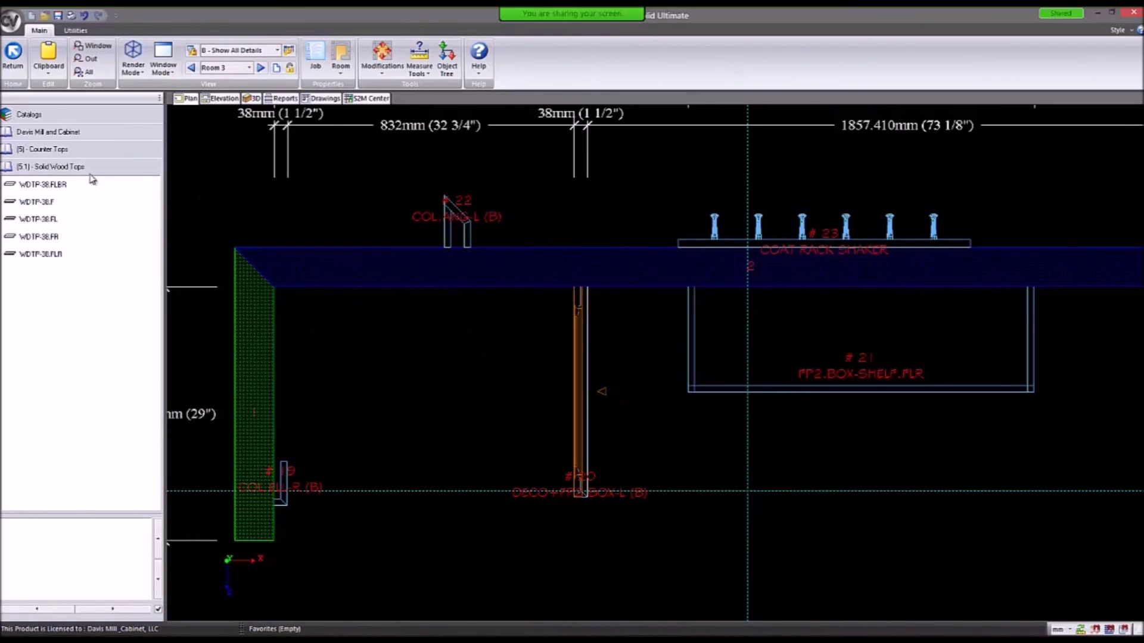
left_click(72, 151)
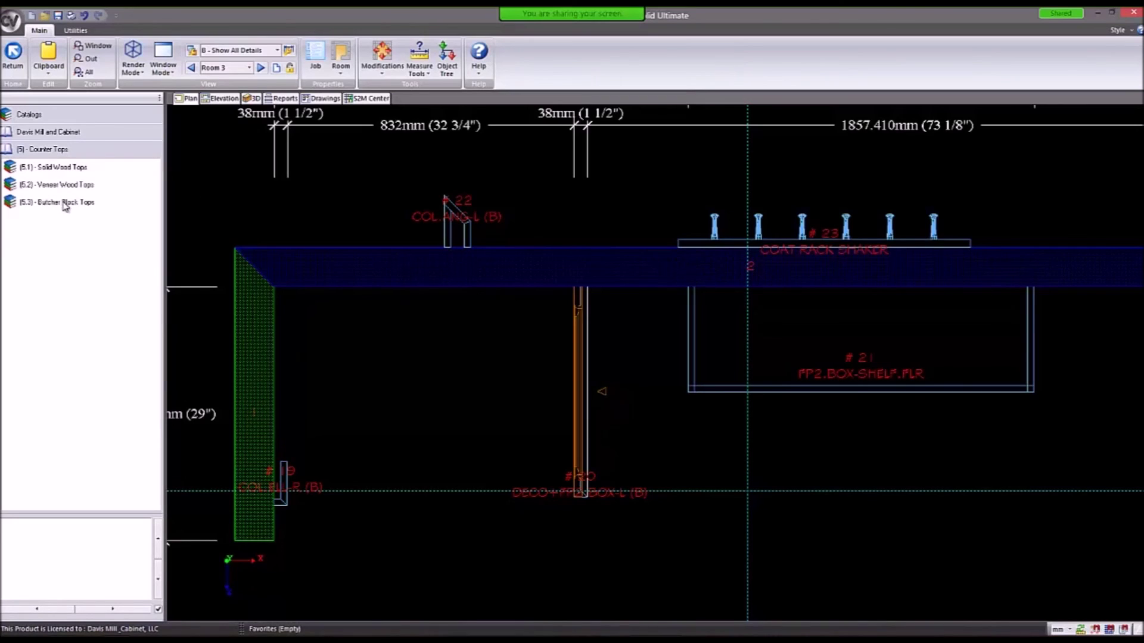
left_click(65, 205)
left_click(52, 186)
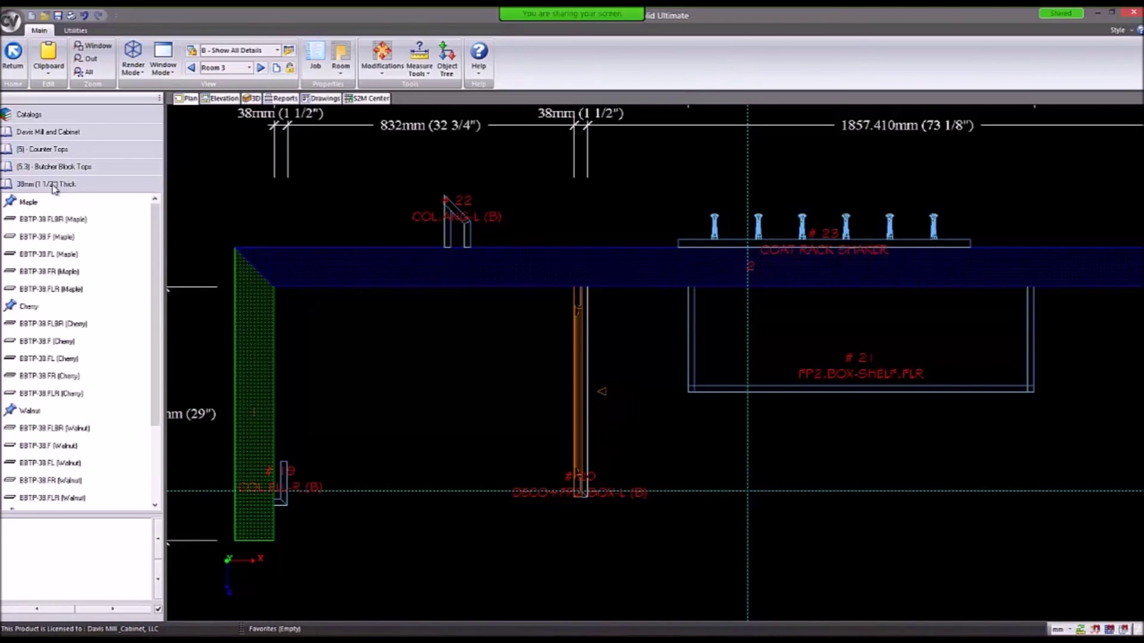
Leave the butcher block tops and open the Decos group under Doors and Decos in the Davis Mill and Cabinet catalog.
left_click(50, 150)
left_click(57, 136)
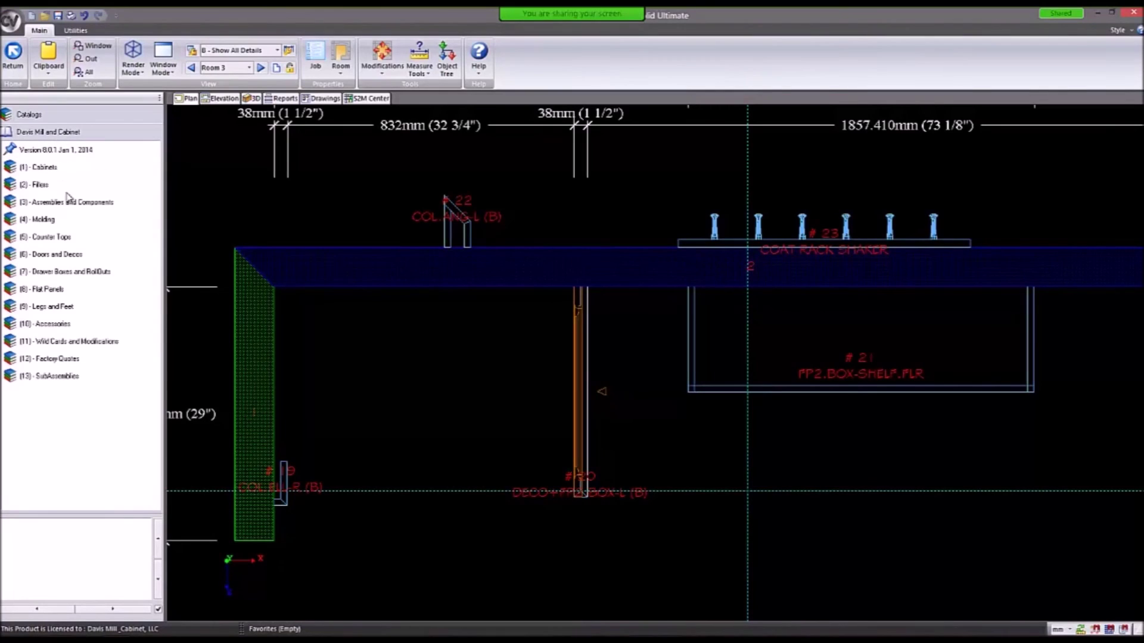
left_click(57, 256)
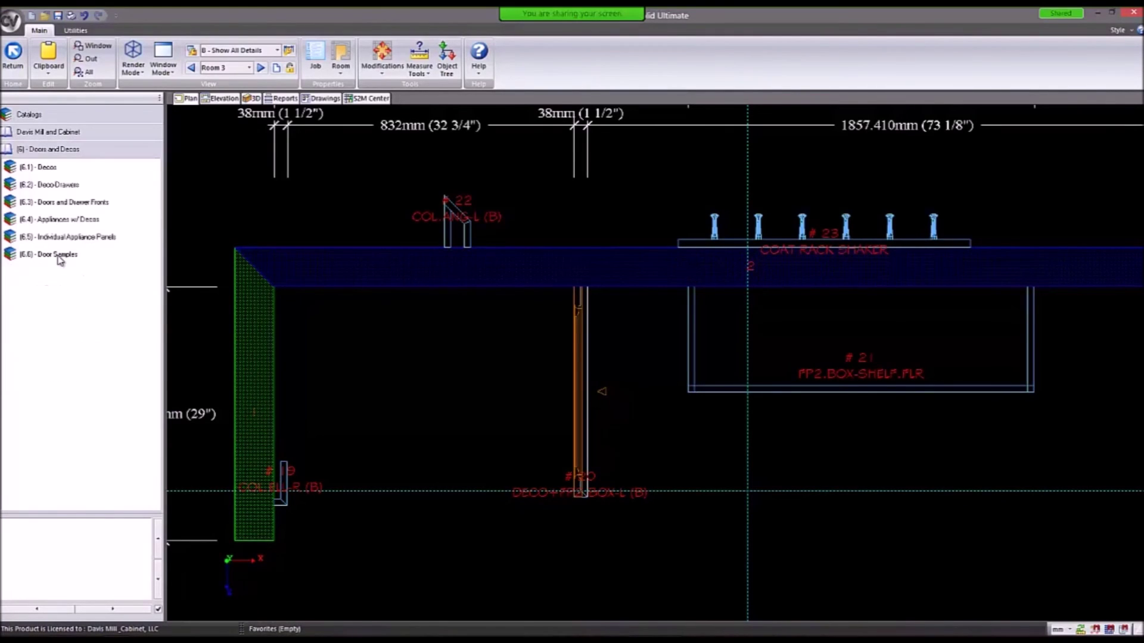
left_click(45, 169)
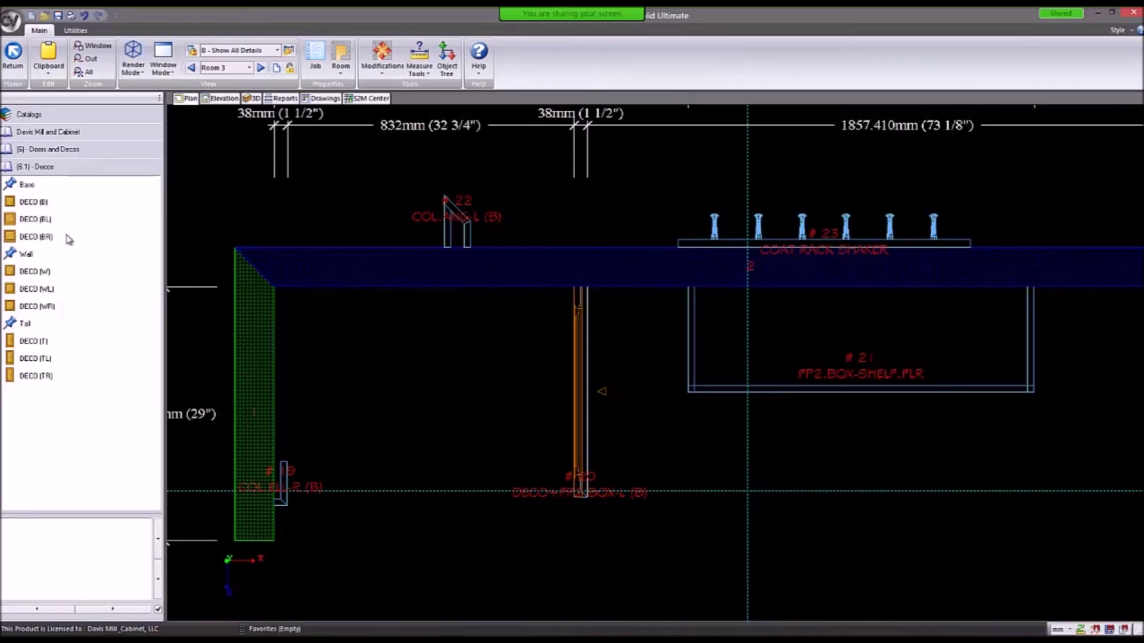
Preview the base decos DECO (B), (BL) and (BR), and compare them with the wall DECO (W) and tall DECO (T).
left_click(44, 203)
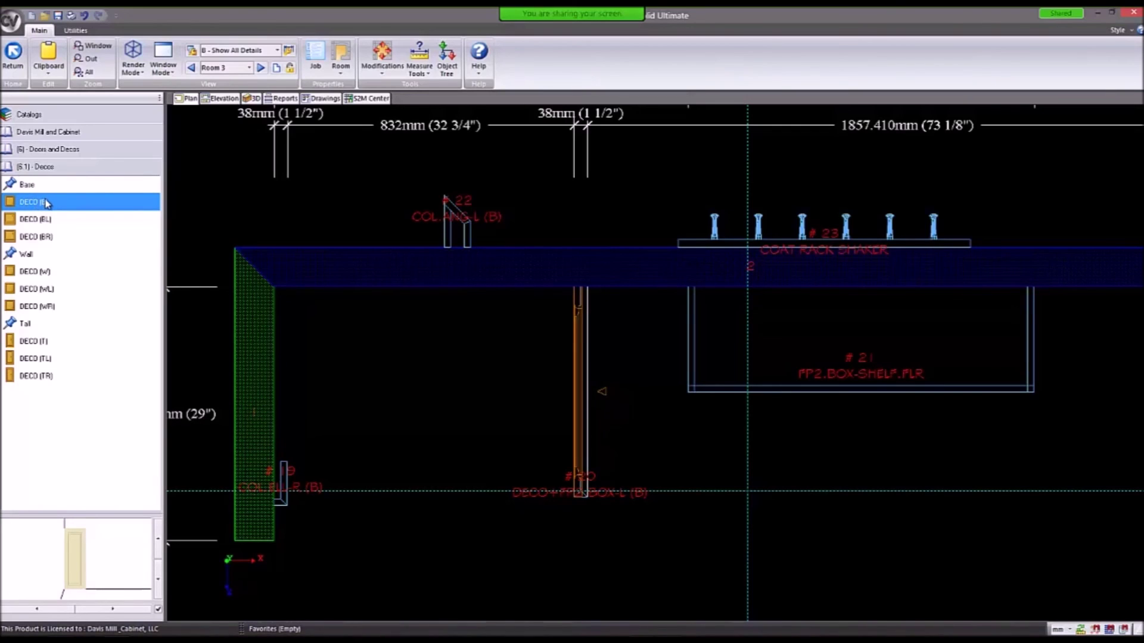
left_click(36, 220)
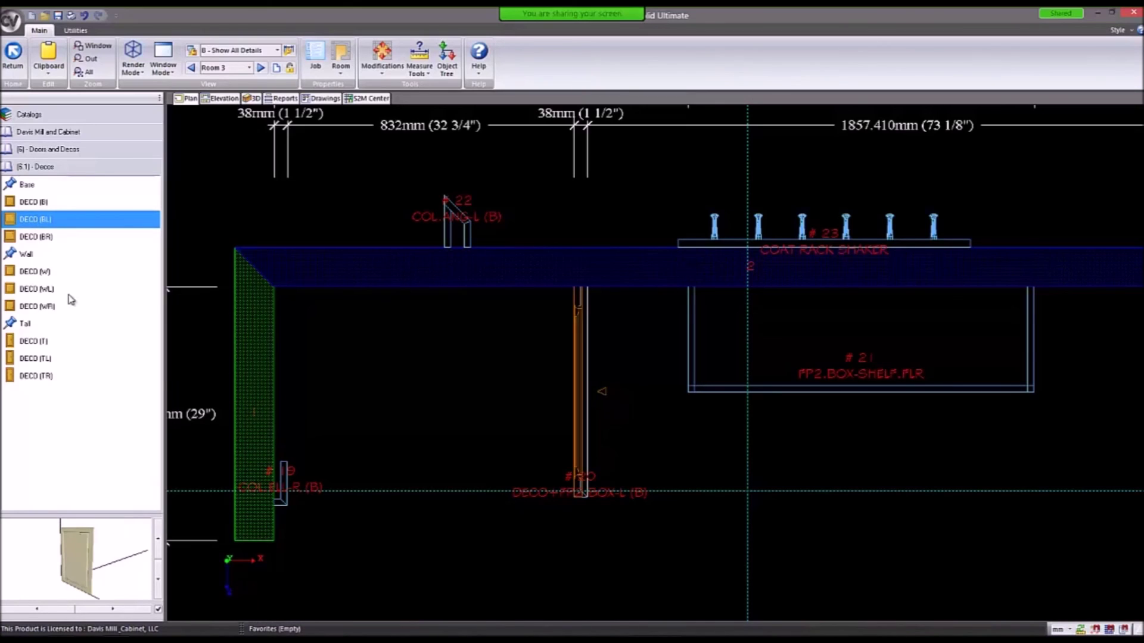
left_click(49, 237)
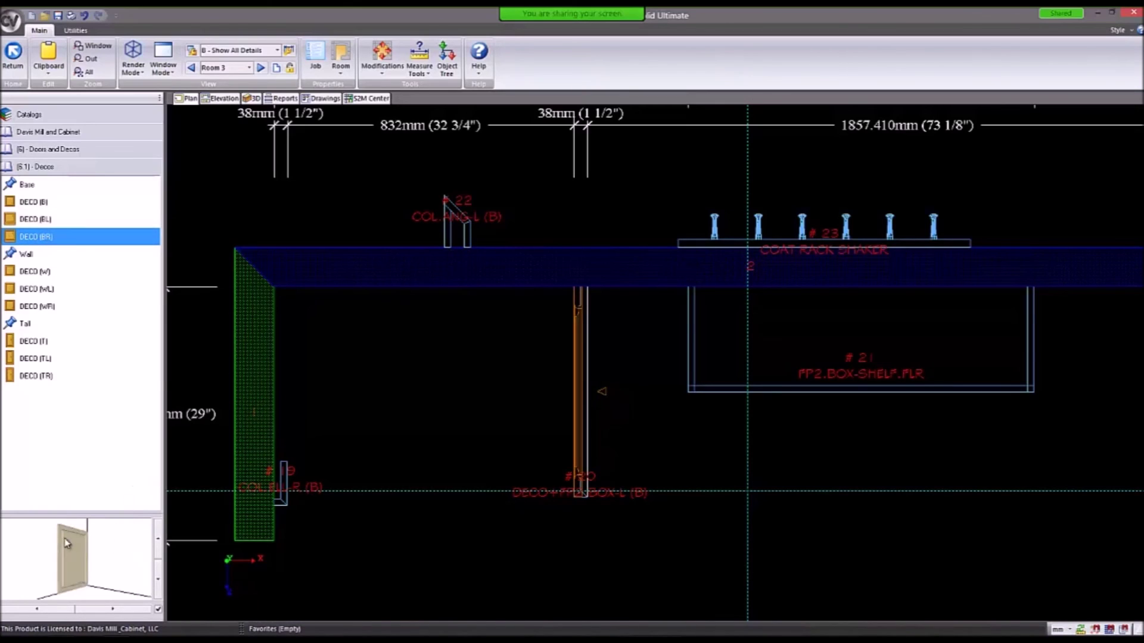
left_click(51, 204)
left_click(52, 273)
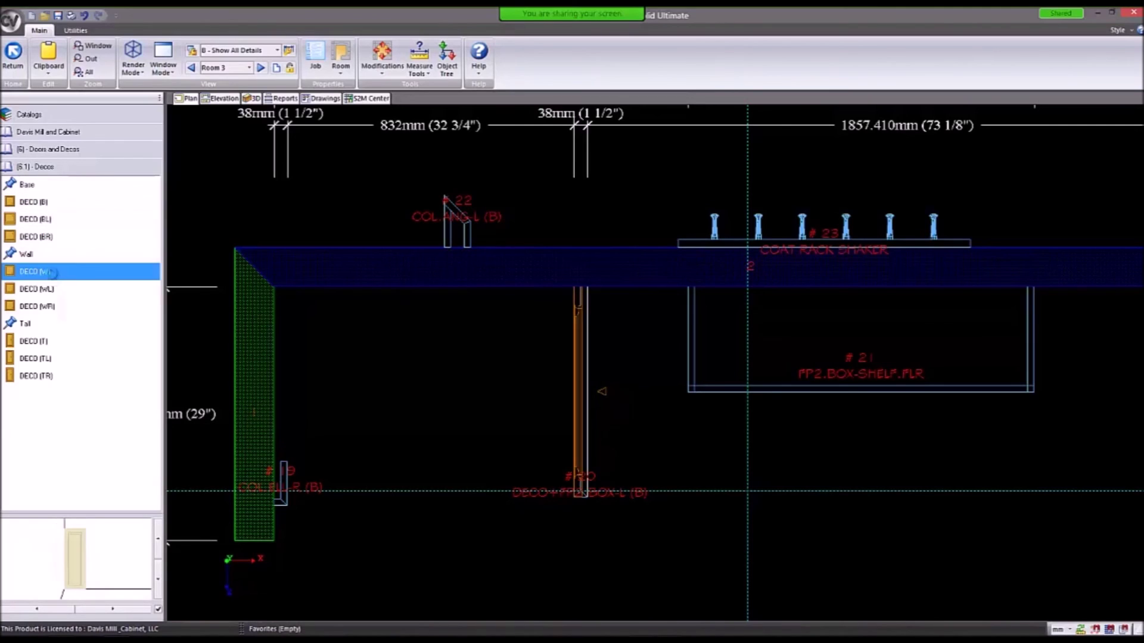
left_click(45, 343)
left_click_drag(46, 343, 49, 206)
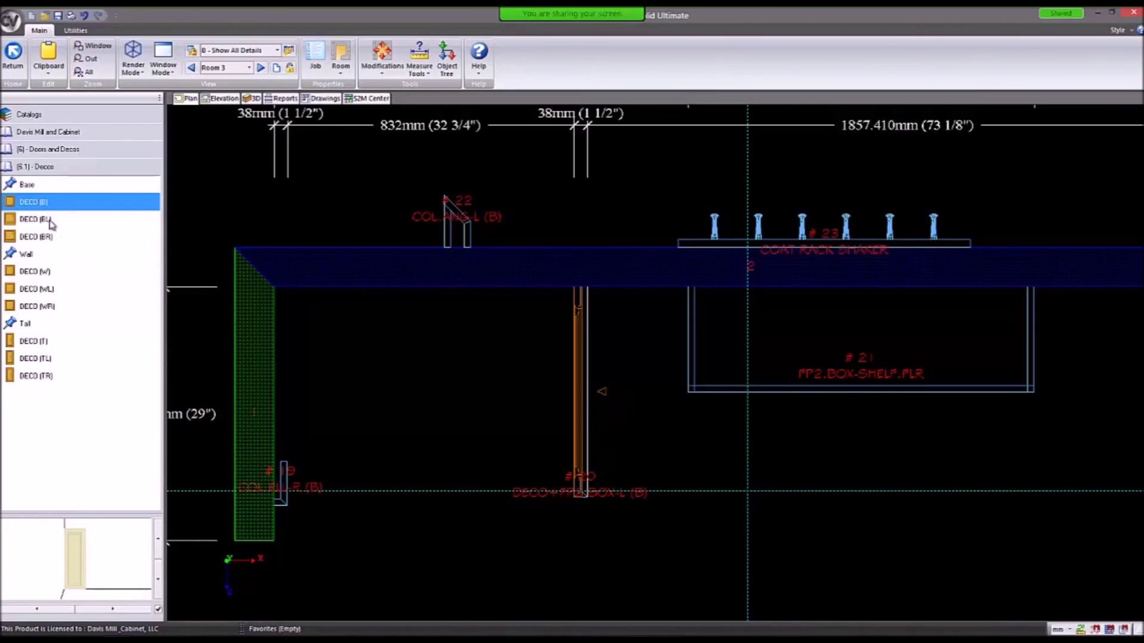
left_click(50, 221)
left_click(53, 238)
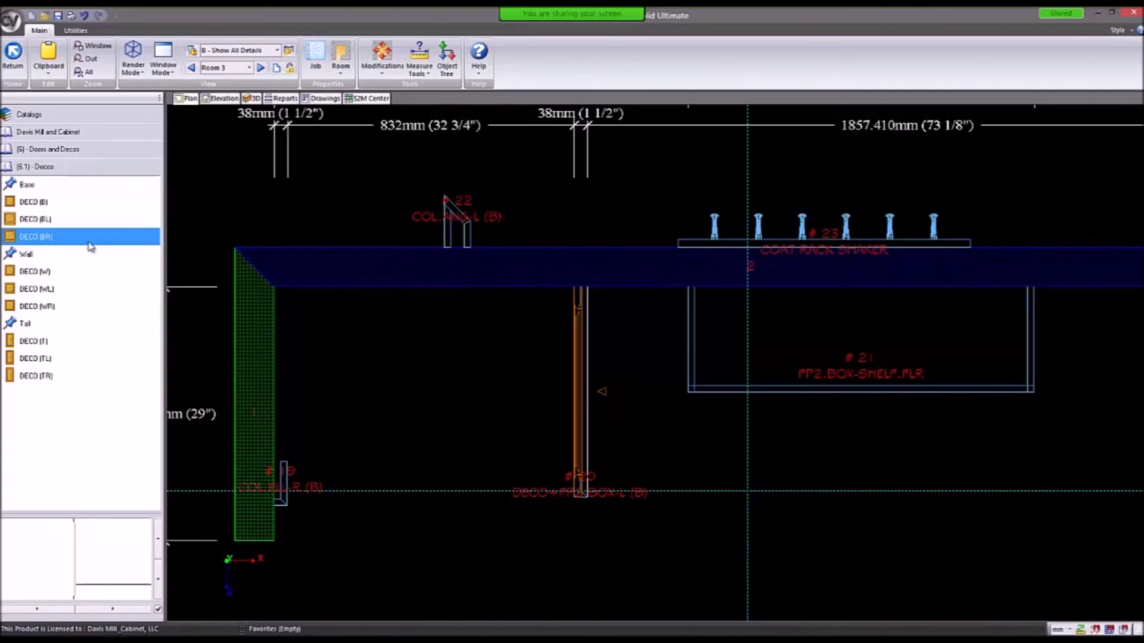
Review the Flat Panels groups in the catalog, including the veneer panel thicknesses and finished-side options.
left_click(55, 149)
left_click(62, 133)
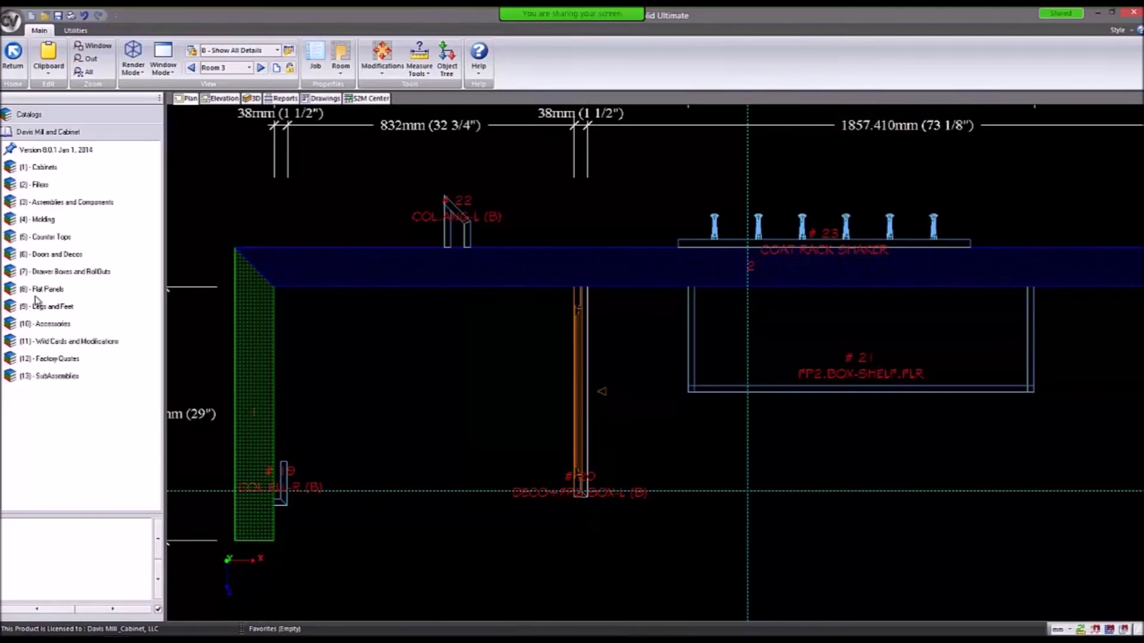
left_click(50, 290)
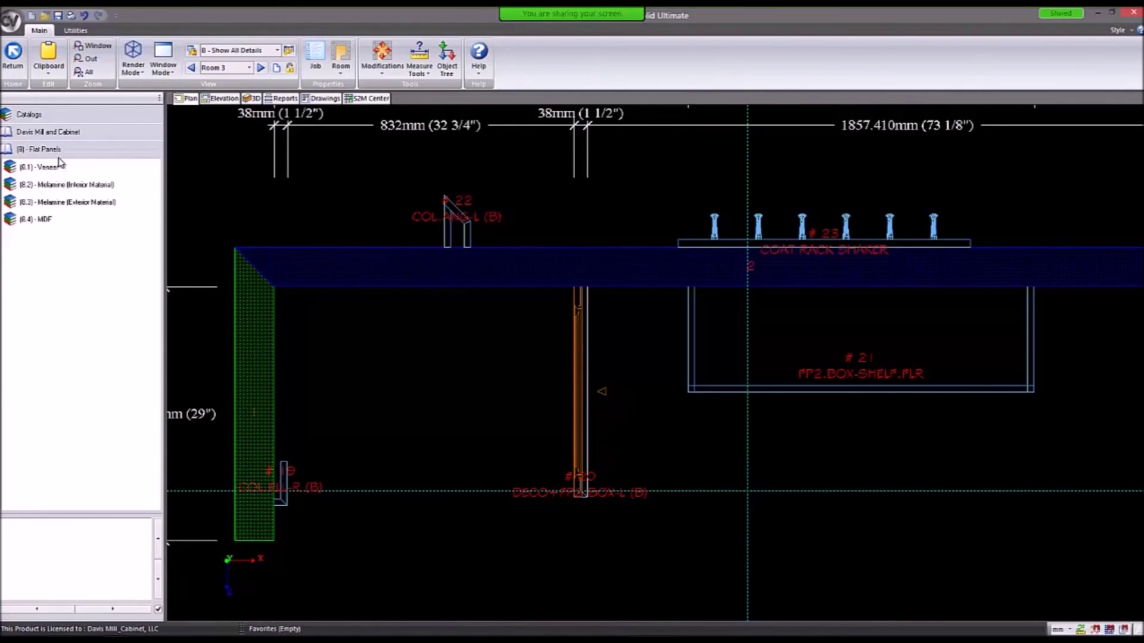
left_click(53, 167)
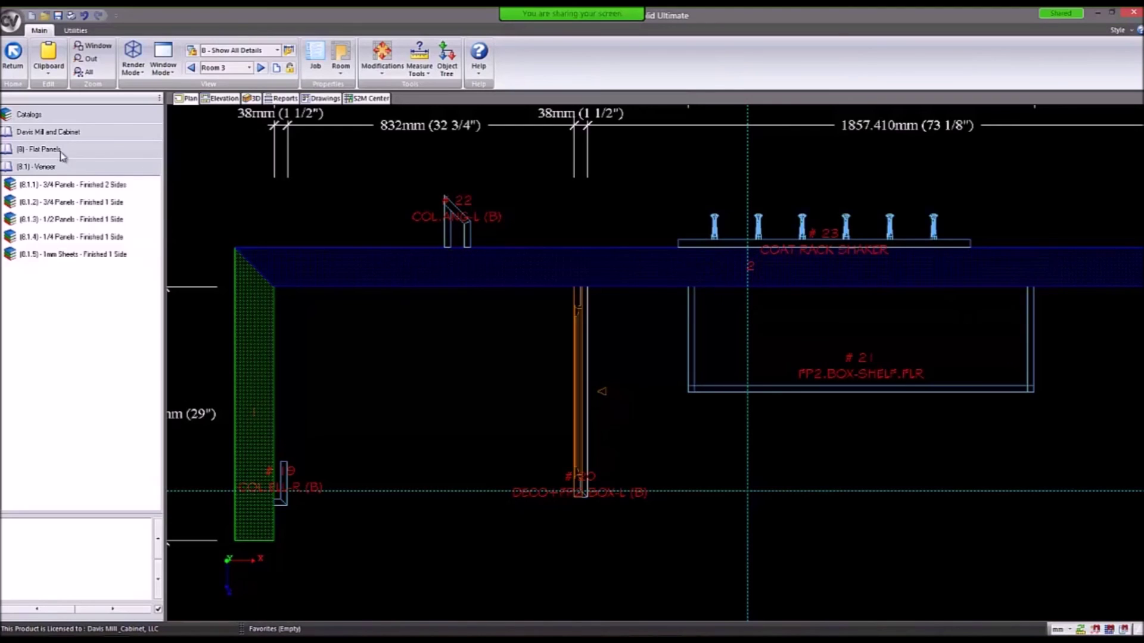
left_click(43, 150)
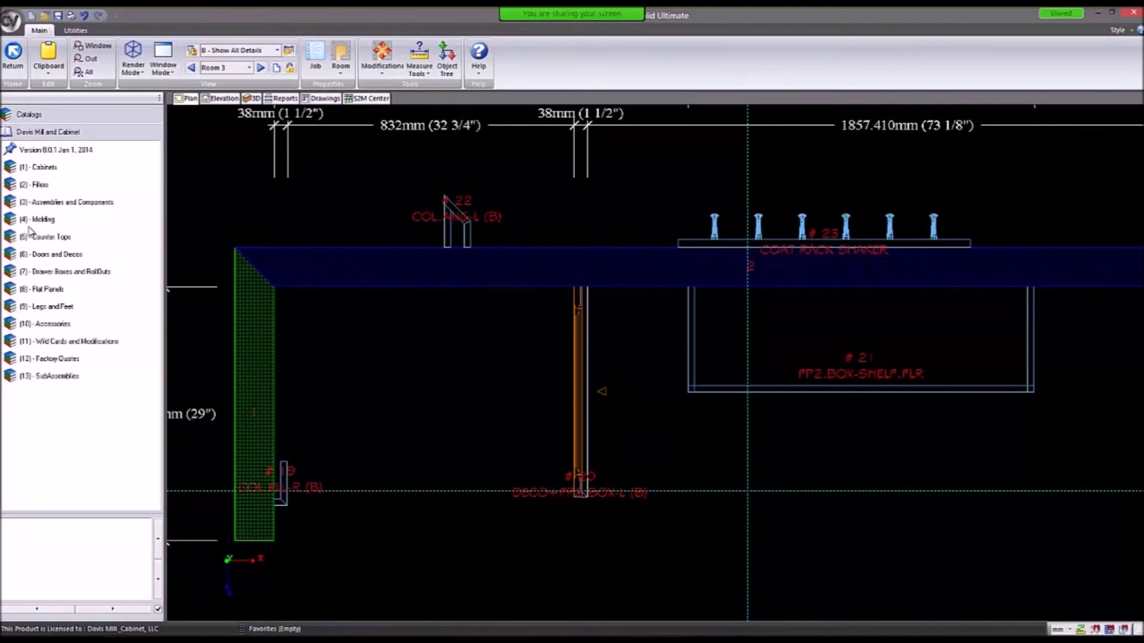
Examine the Bracket Feet under Legs and Feet, previewing BKFT1-R and BKFT1-OC45-L from Profile 1.
double_click(53, 308)
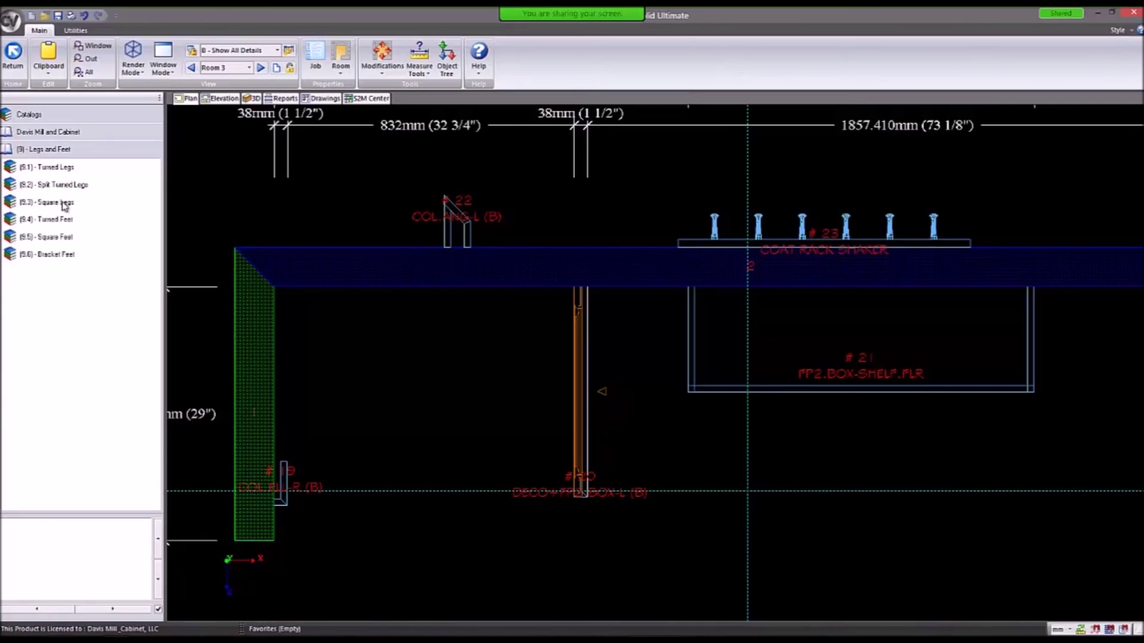
double_click(63, 254)
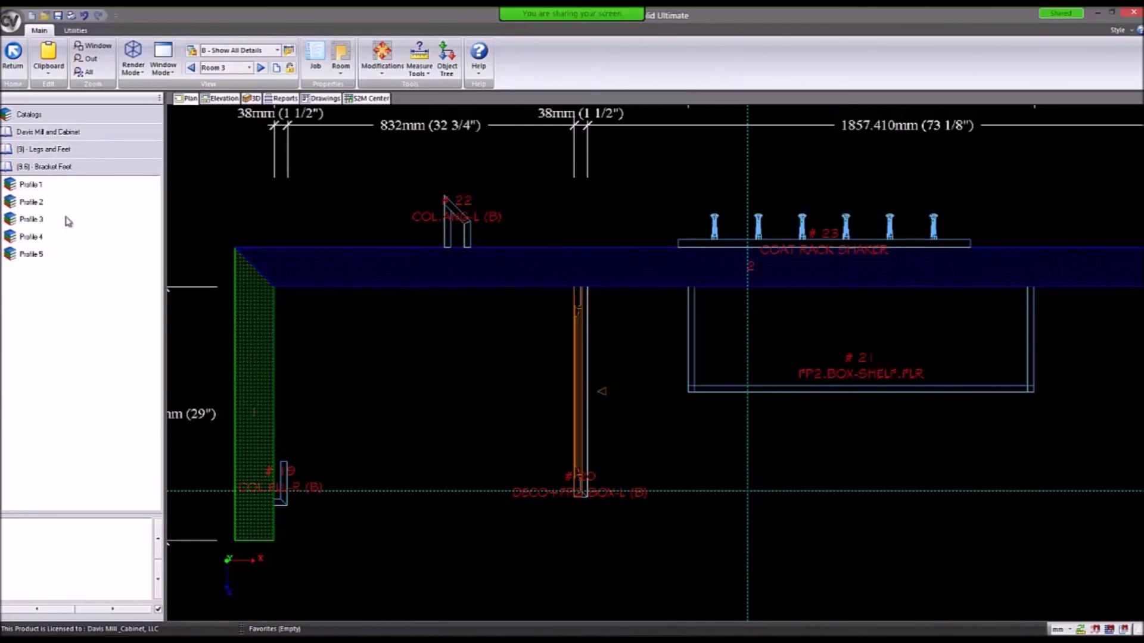
double_click(36, 186)
left_click(42, 222)
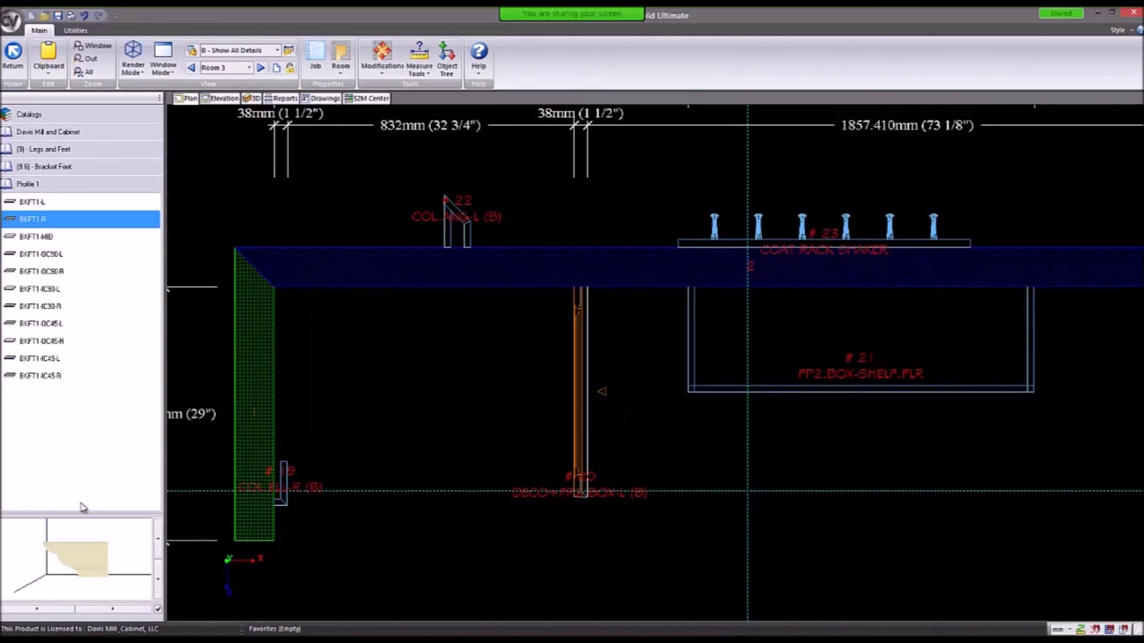
left_click(66, 326)
left_click_drag(58, 538, 102, 535)
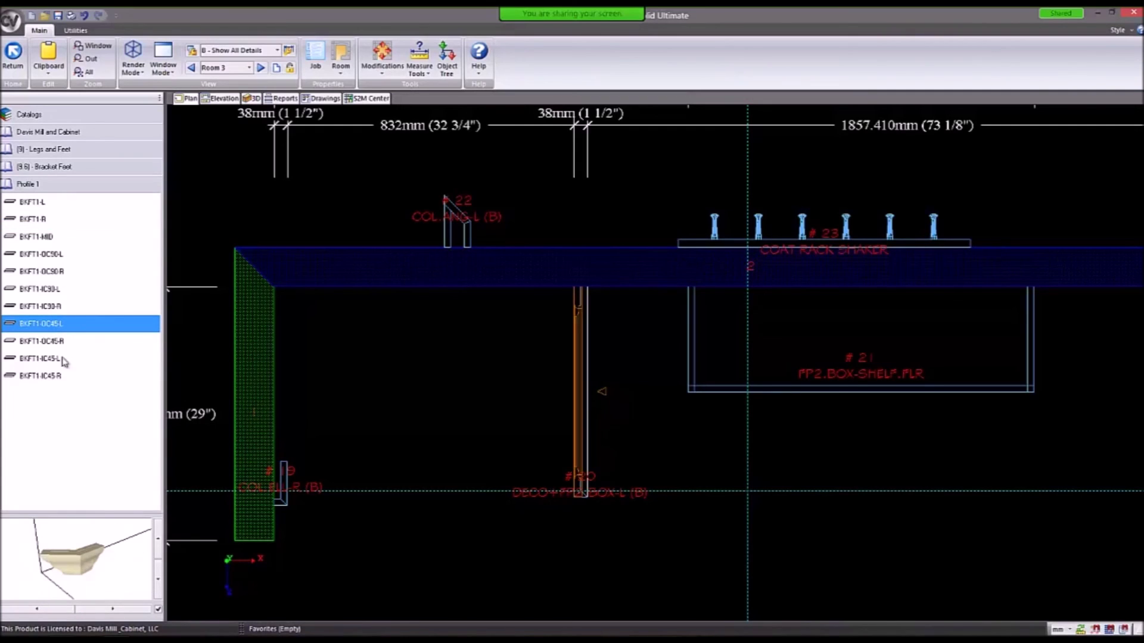
left_click(49, 150)
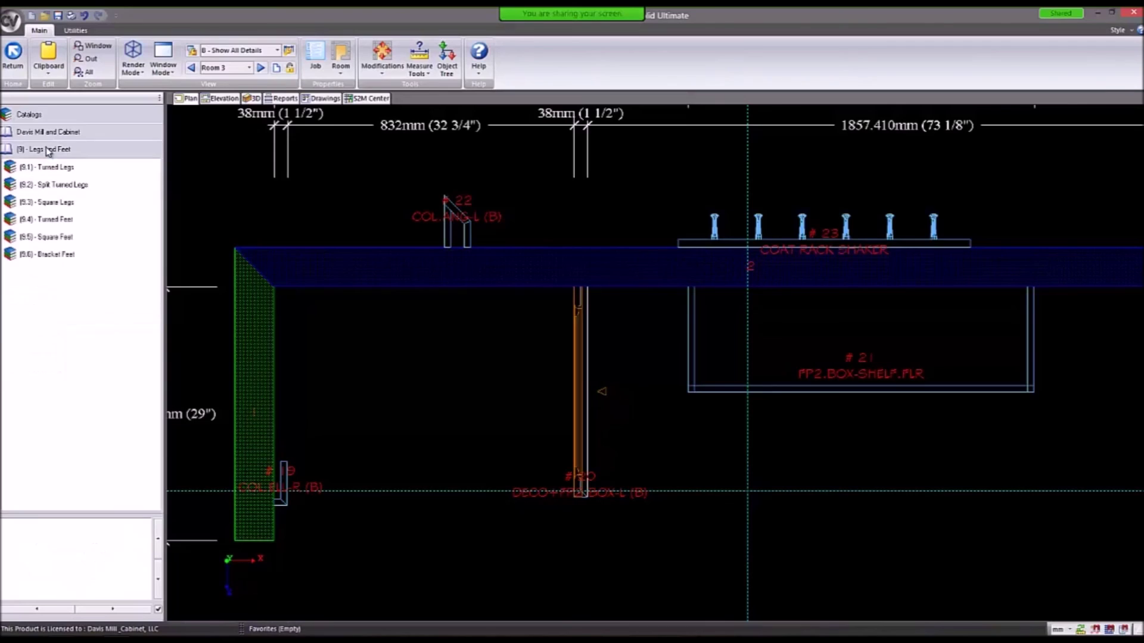